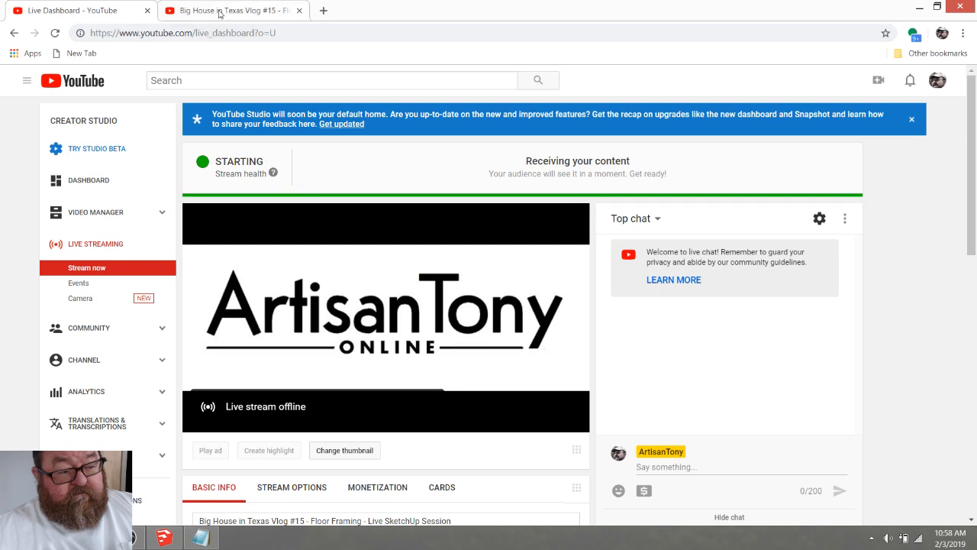
- Check the live stream's watch page and its live dashboard, and switch to the house model in SketchUp
left_click(220, 12)
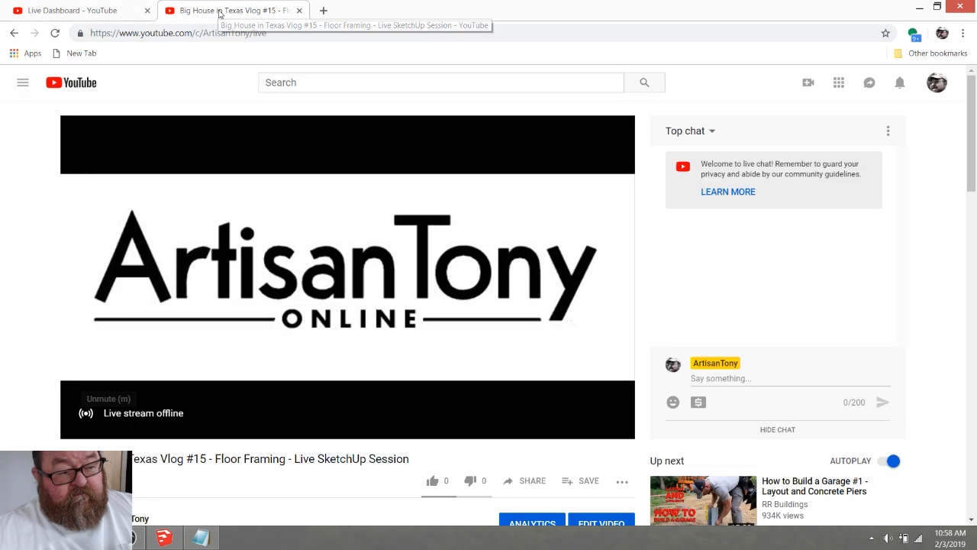
left_click(132, 17)
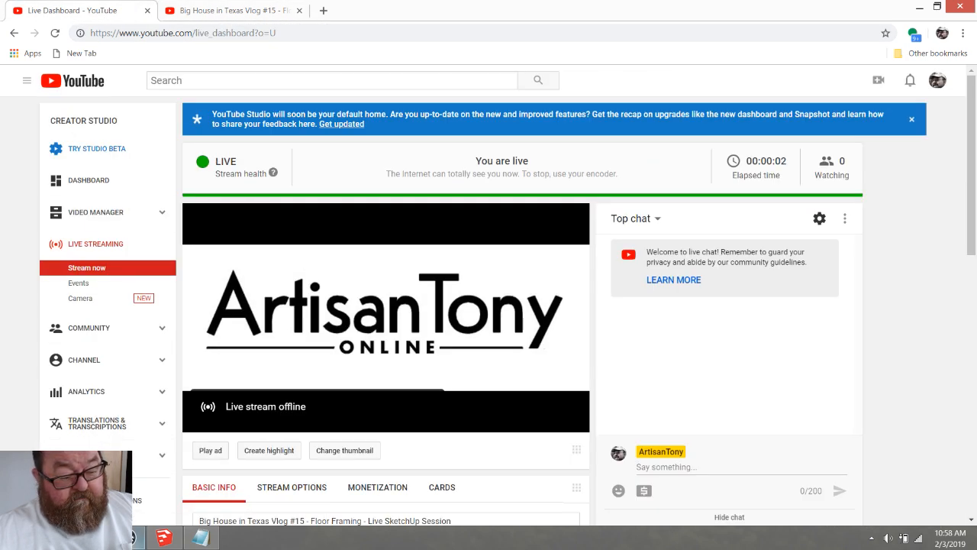
left_click(163, 539)
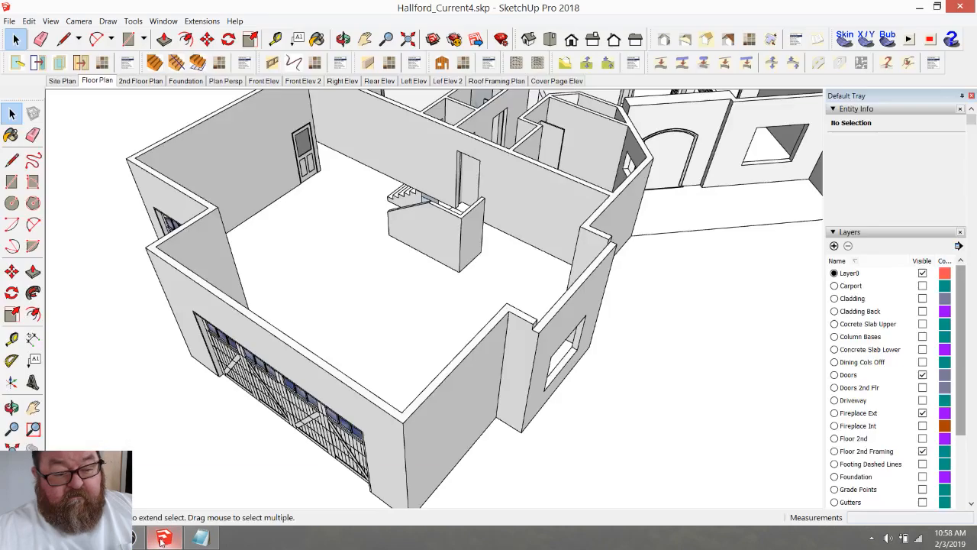
- Examine the whole house model from several angles, including the second-floor joists over both wings
scroll(325, 382, "down", 5)
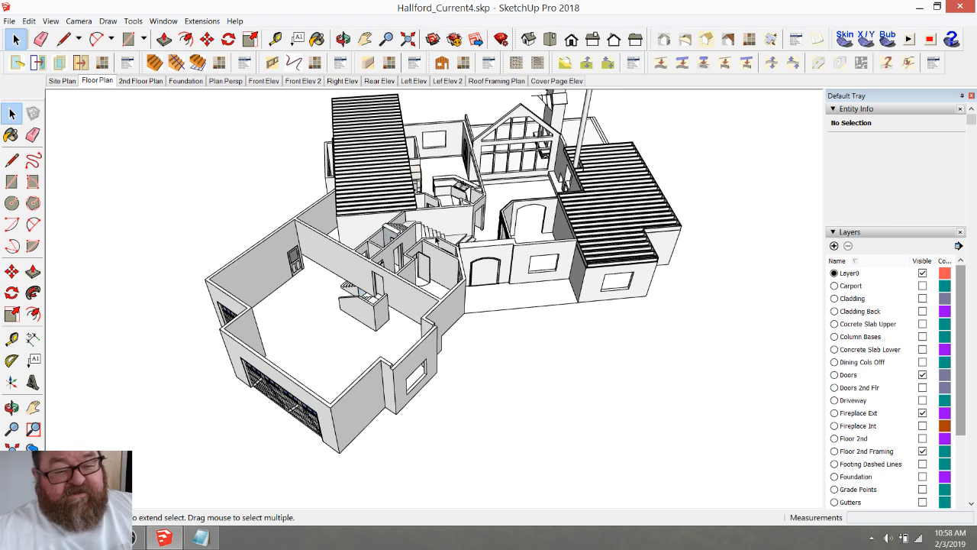
left_click(342, 39)
left_click_drag(523, 255, 427, 307)
scroll(450, 346, "down", 2)
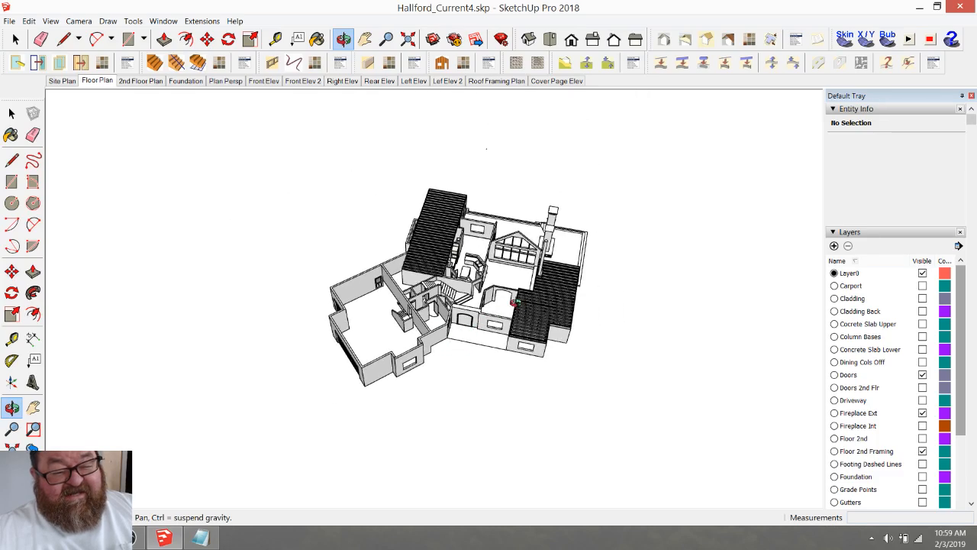
scroll(449, 345, "up", 8)
left_click_drag(542, 347, 548, 327)
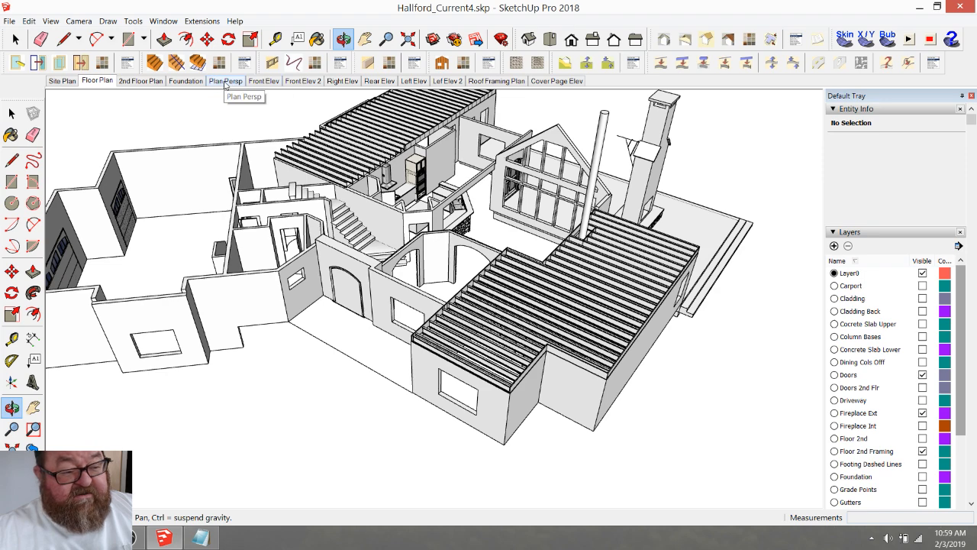
- Open the Front Elev scene and inspect the carport, front entry steps and garage side of the exterior
left_click(264, 81)
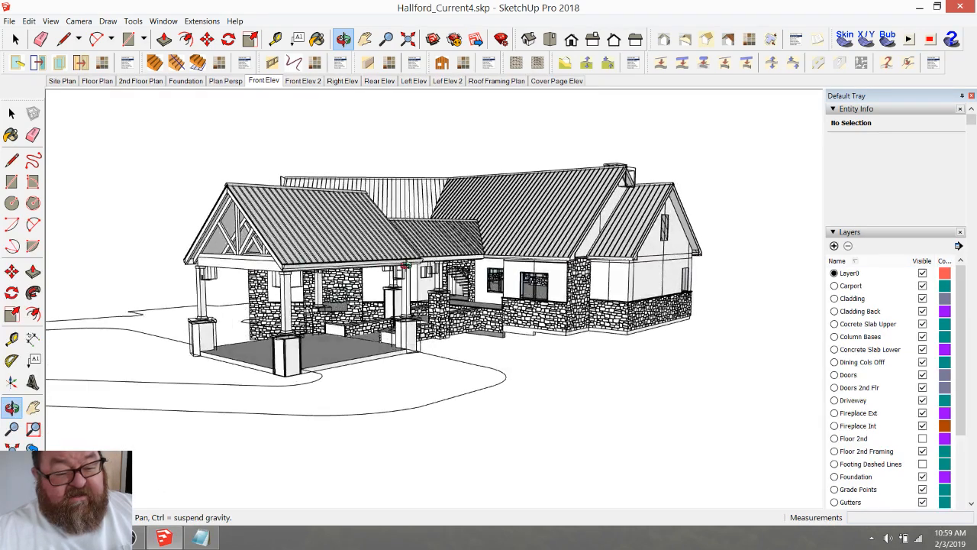
left_click_drag(333, 261, 349, 272)
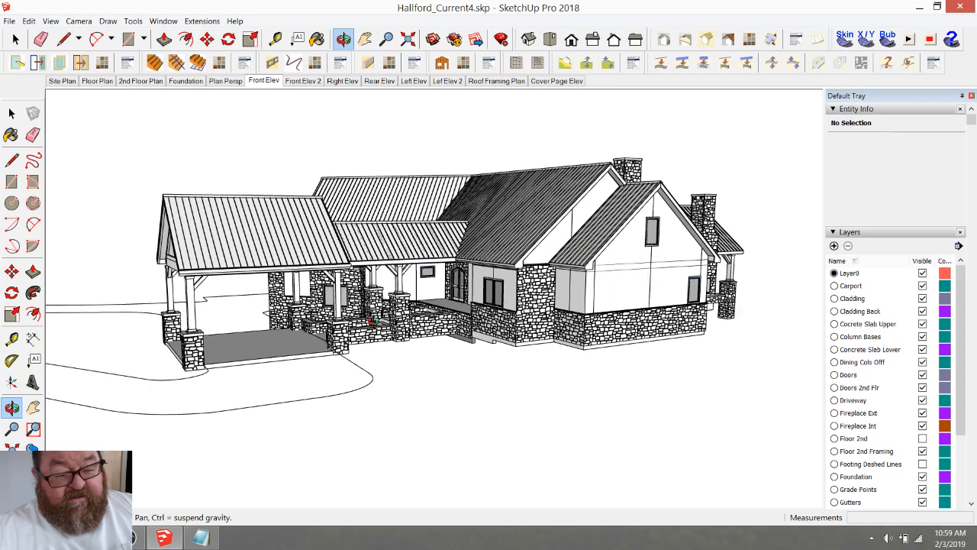
scroll(371, 321, "up", 8)
scroll(471, 379, "up", 8)
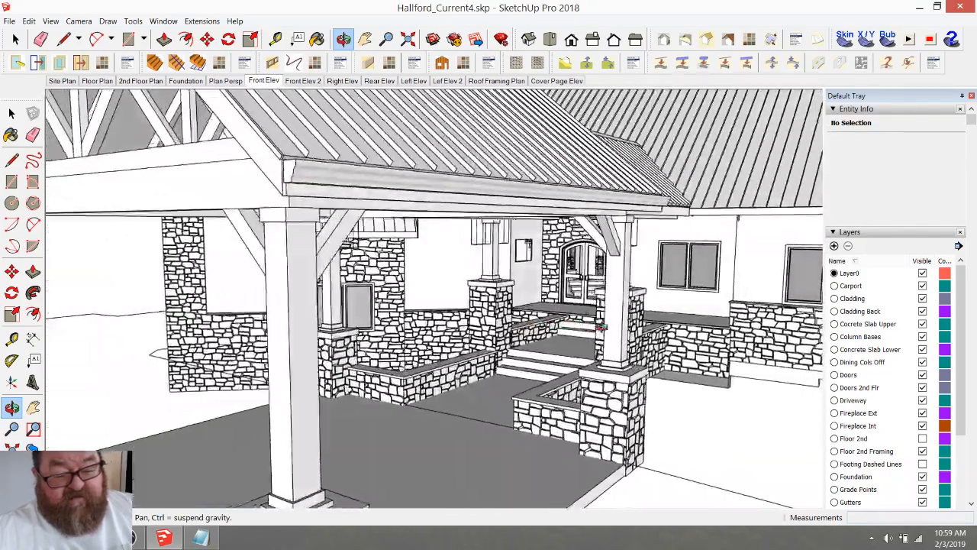
scroll(600, 327, "up", 8)
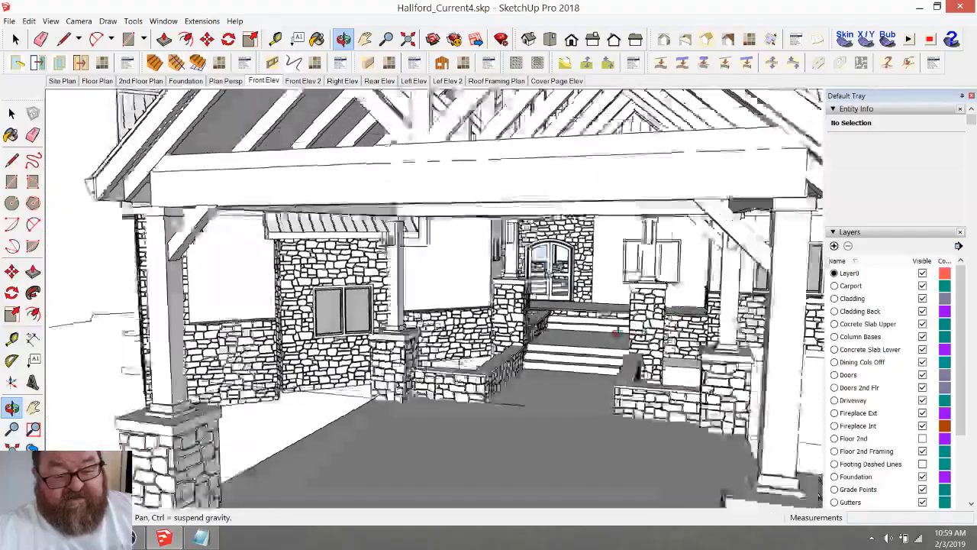
middle_click_drag(616, 332, 274, 309)
scroll(427, 325, "down", 10)
middle_click_drag(428, 303, 396, 318)
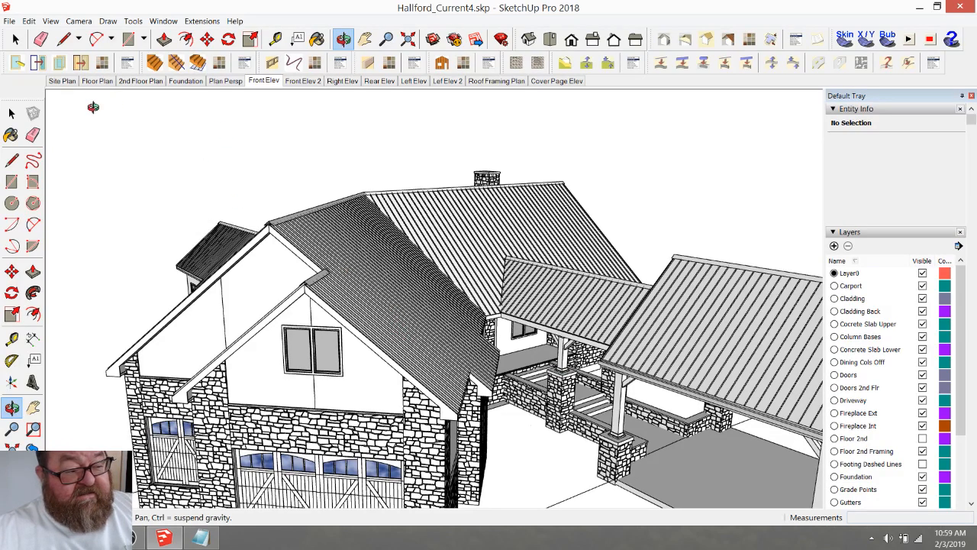
- Return to the Floor Plan scene, tilt it into a 3D view and set the camera to perspective
left_click(105, 82)
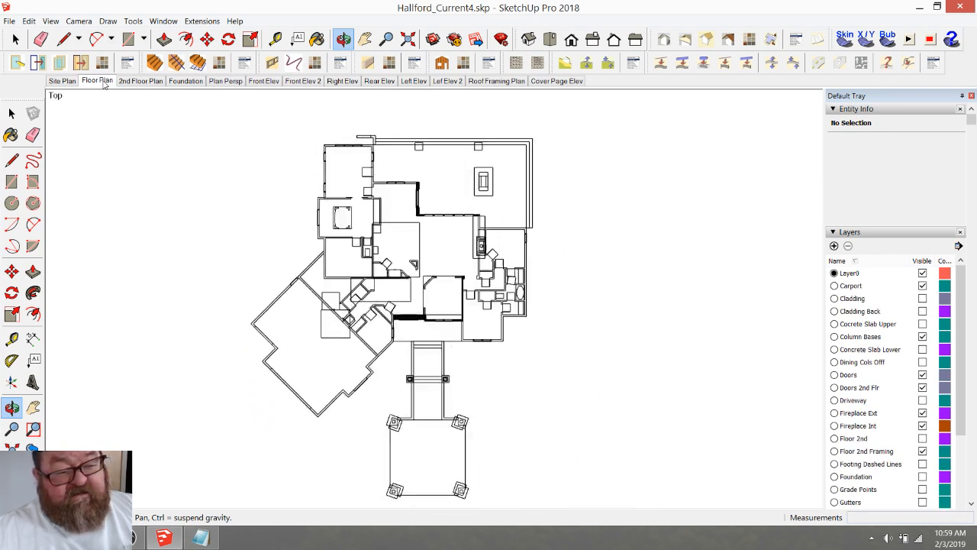
left_click_drag(427, 252, 254, 173)
scroll(447, 328, "up", 6)
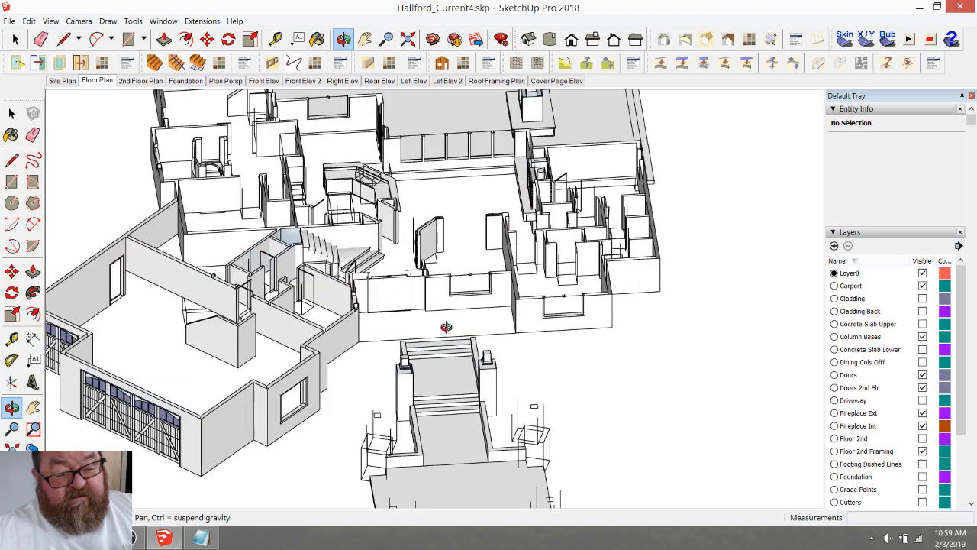
left_click(79, 21)
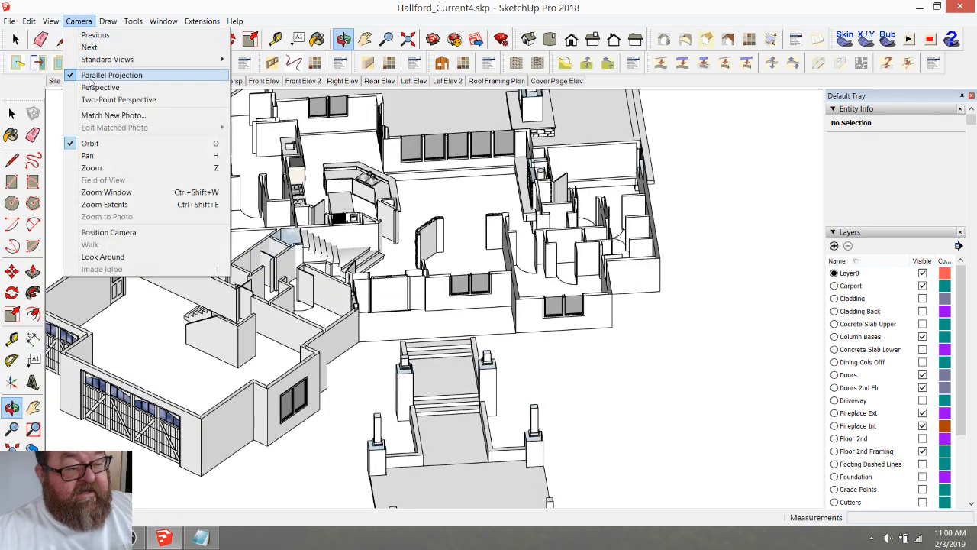
left_click(109, 76)
- Turn off the display of section cuts in the Floor Plan scene
left_click_drag(419, 298, 403, 324)
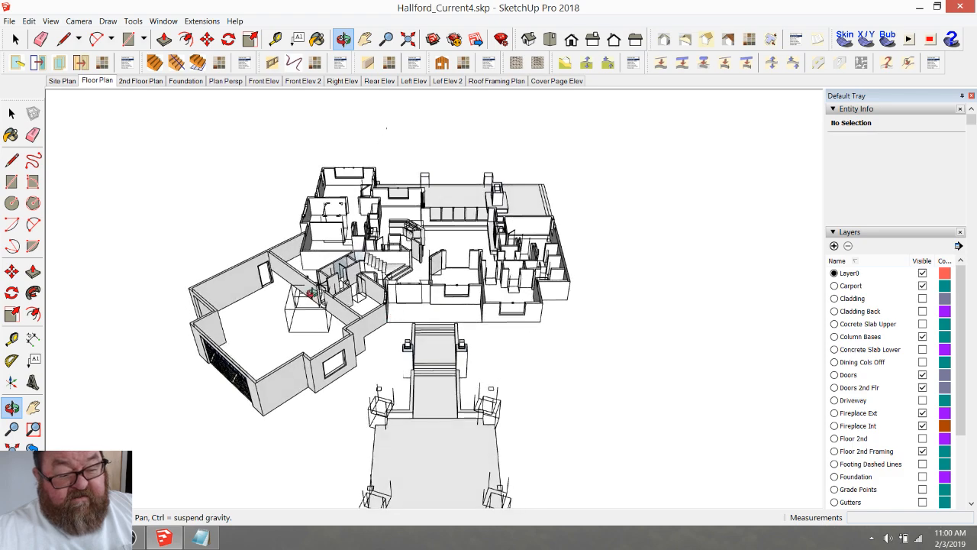
scroll(309, 288, "up", 4)
left_click_drag(351, 272, 207, 155)
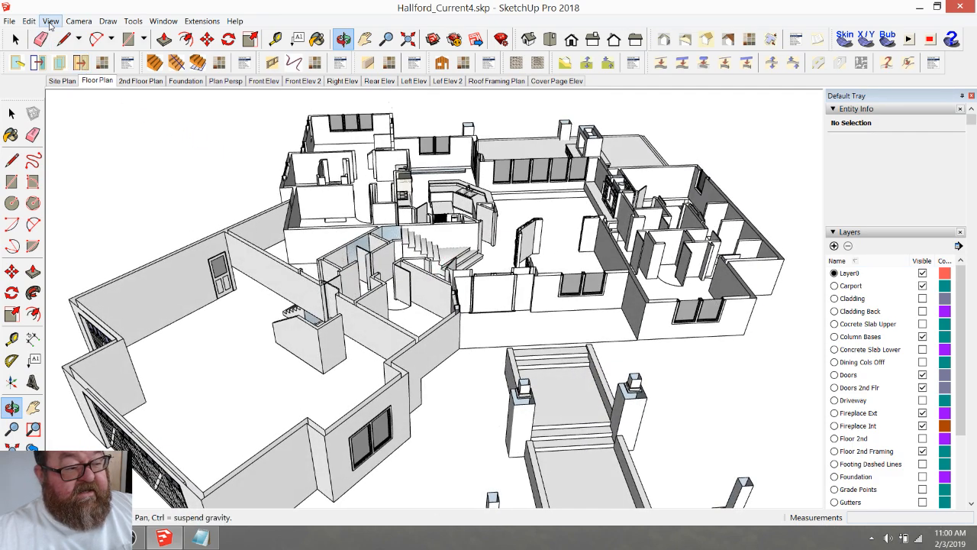
left_click(51, 21)
left_click(67, 87)
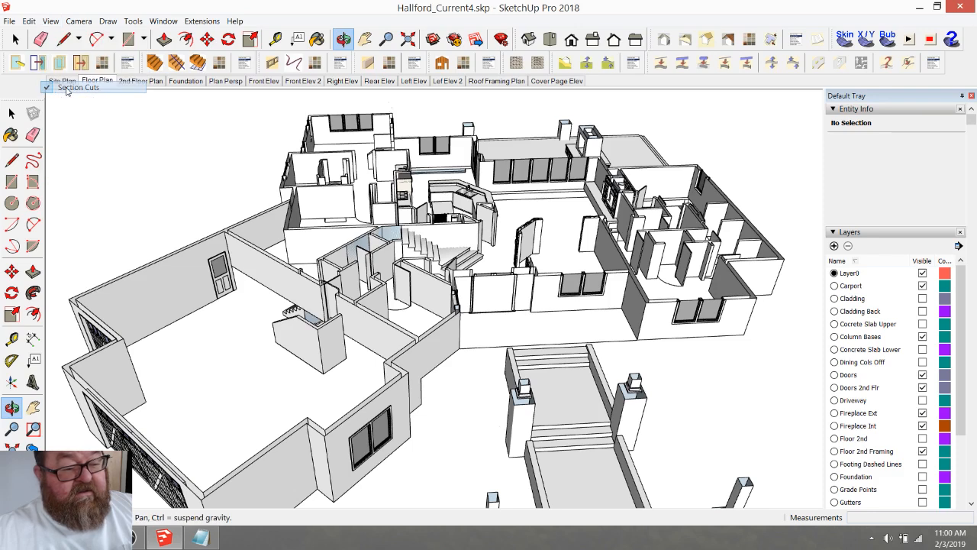
- Hide the Doors 2nd Flr layer
left_click_drag(359, 295, 312, 322)
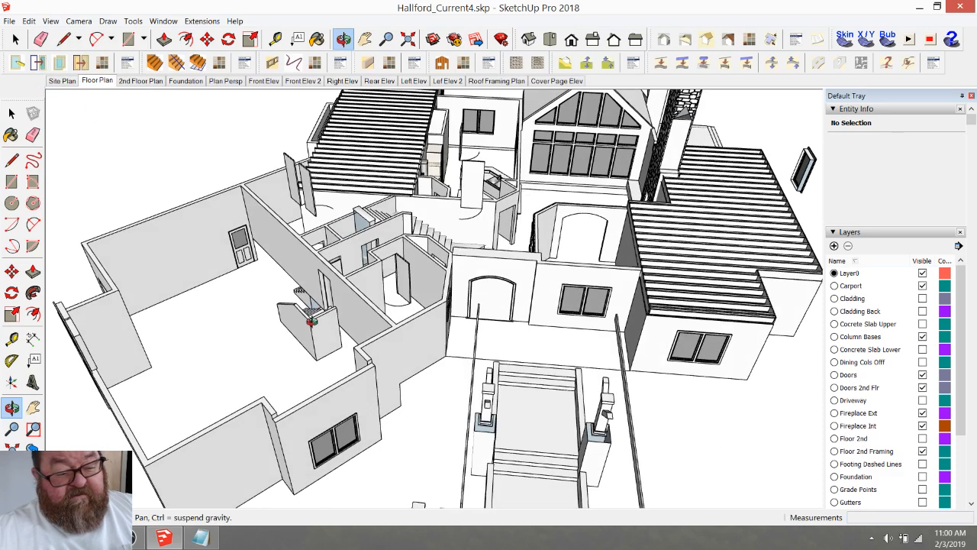
left_click_drag(376, 311, 759, 323)
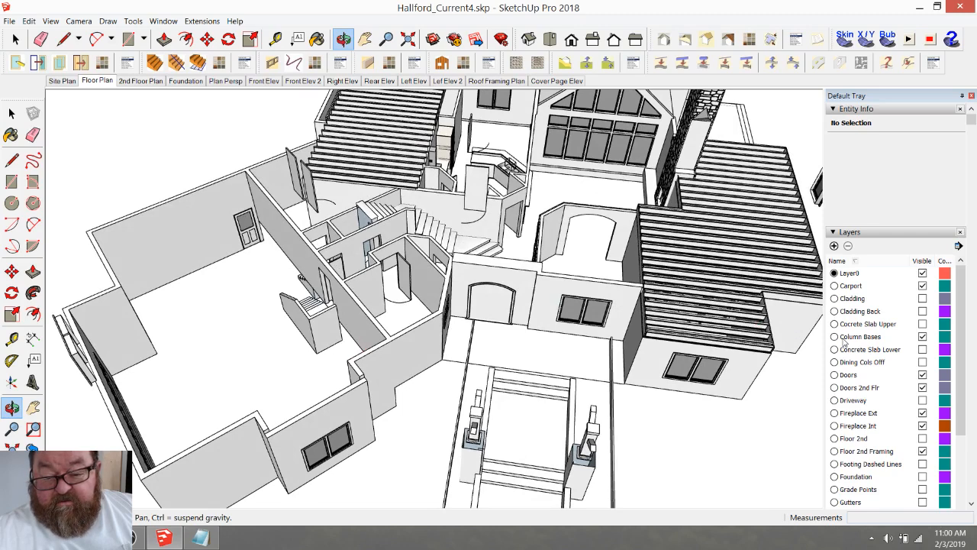
left_click(922, 388)
- Hide the Porch Ceiling Rear layer
left_click_drag(412, 260, 395, 340)
scroll(395, 339, "down", 2)
left_click_drag(543, 254, 580, 225)
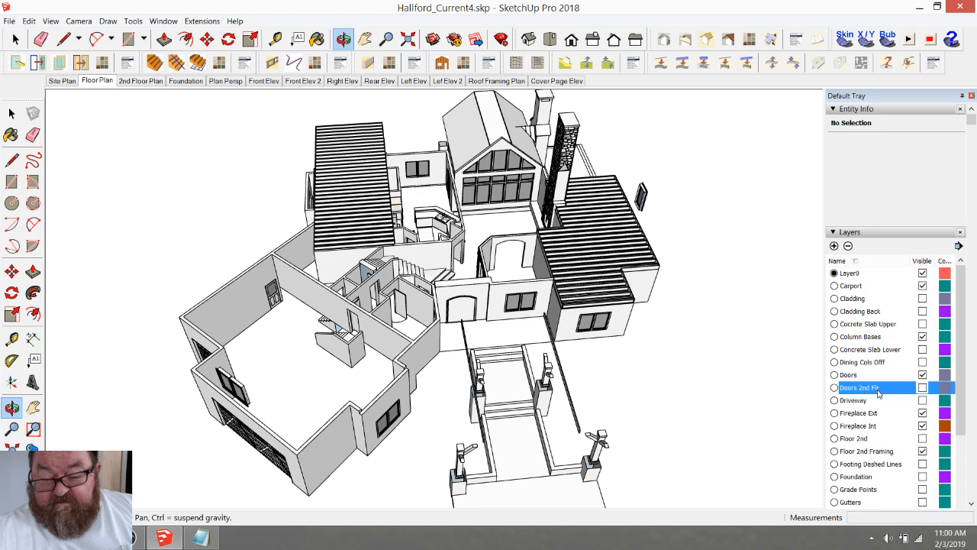
scroll(879, 393, "down", 2)
scroll(867, 422, "down", 3)
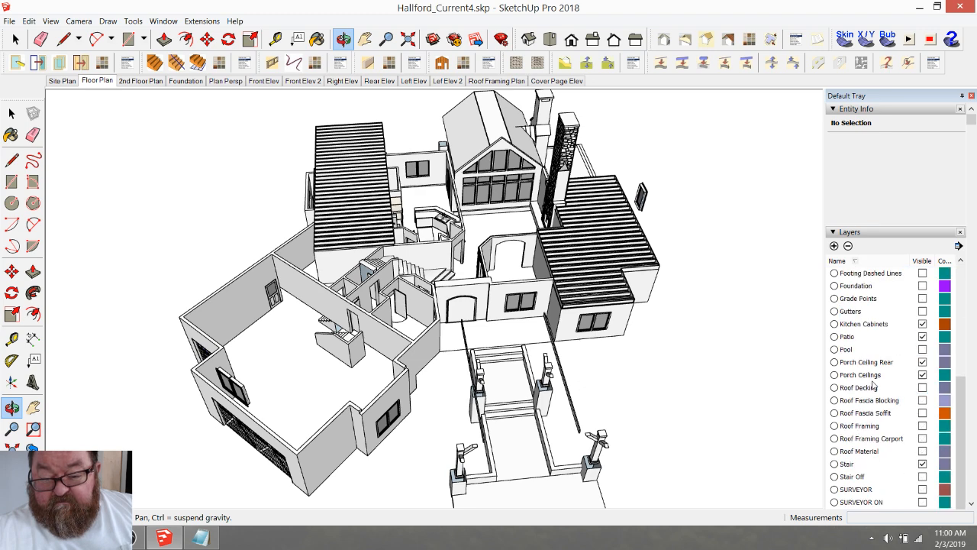
left_click(922, 362)
- Hide the Windows layer to clear the windows around the second-floor framing
left_click_drag(571, 285, 381, 279)
scroll(351, 286, "up", 10)
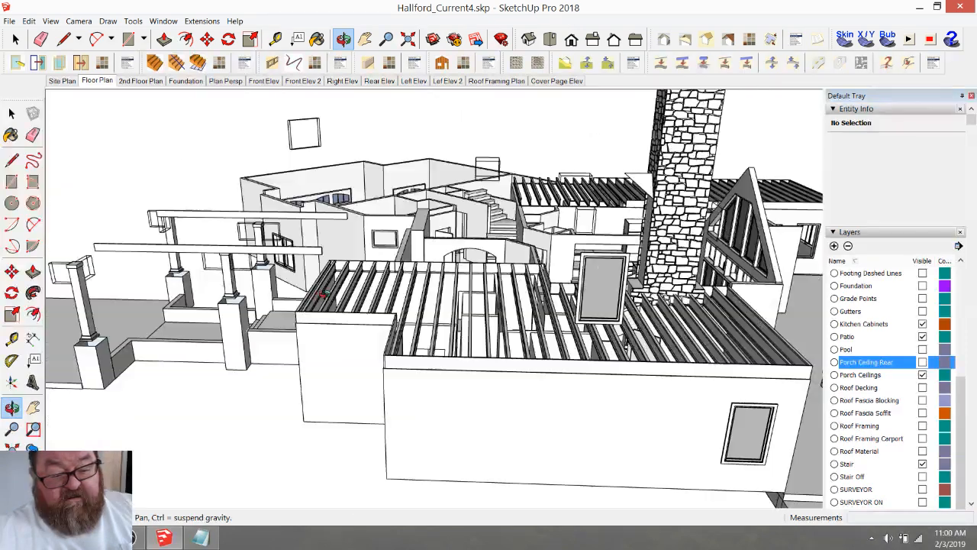
left_click_drag(324, 293, 210, 343)
scroll(412, 367, "up", 2)
scroll(323, 278, "down", 2)
left_click_drag(437, 404, 505, 425)
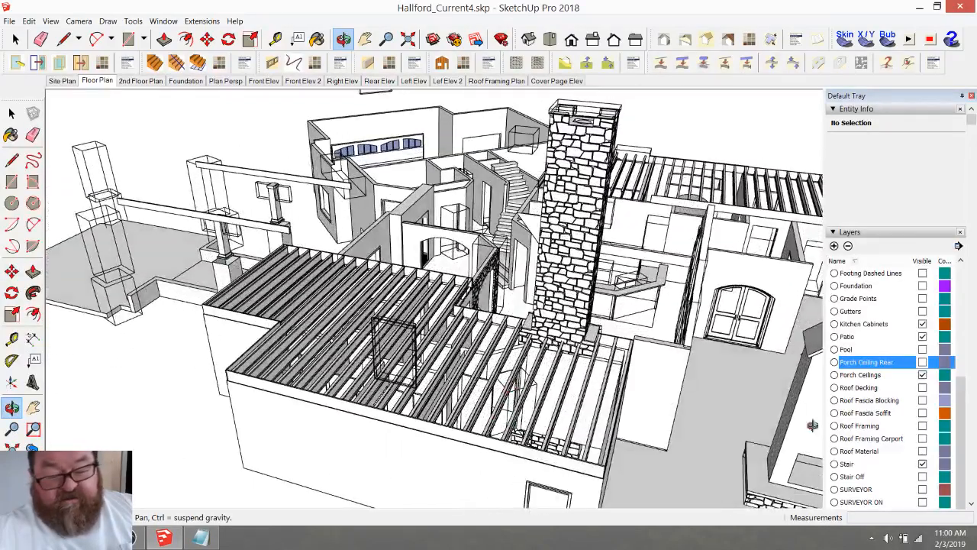
scroll(885, 469, "down", 3)
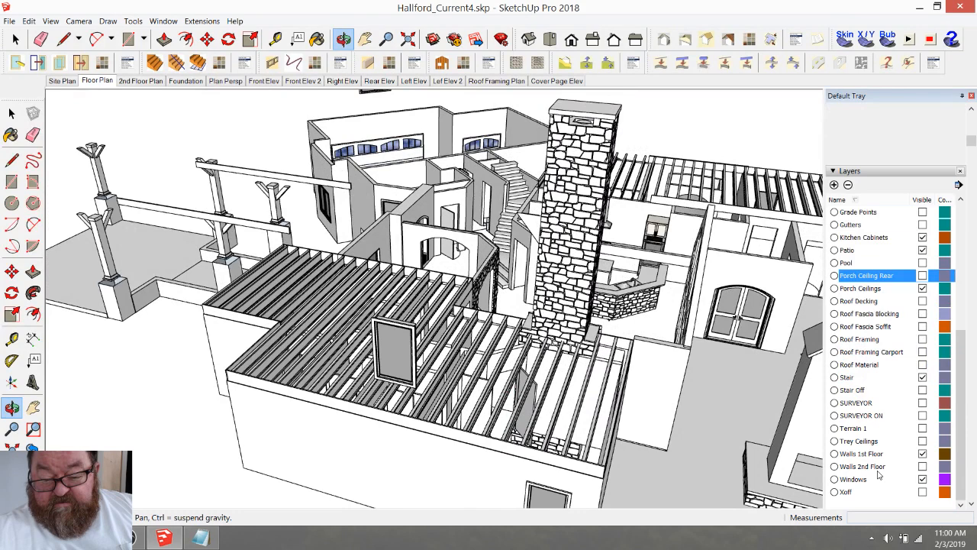
left_click(923, 480)
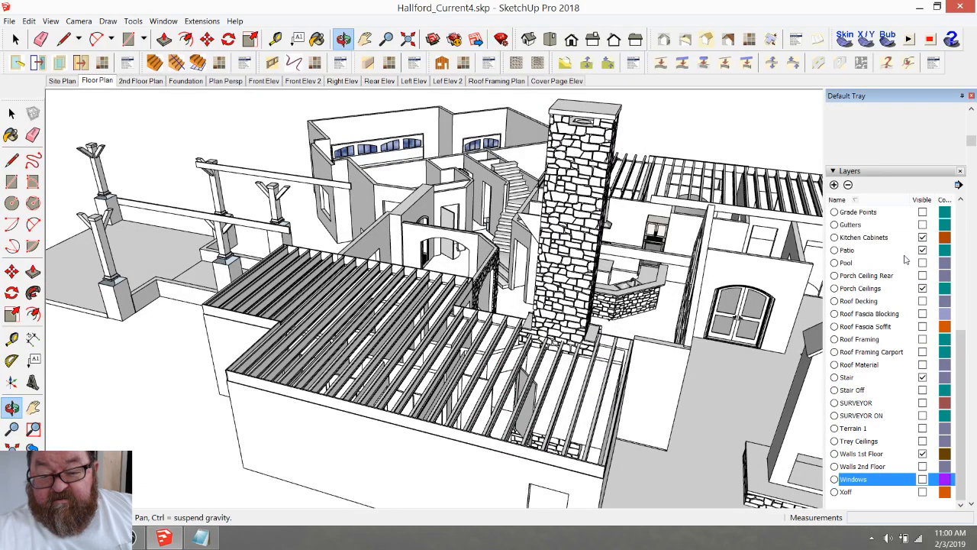
- Hide the Carport and Column Bases layers
scroll(893, 265, "up", 5)
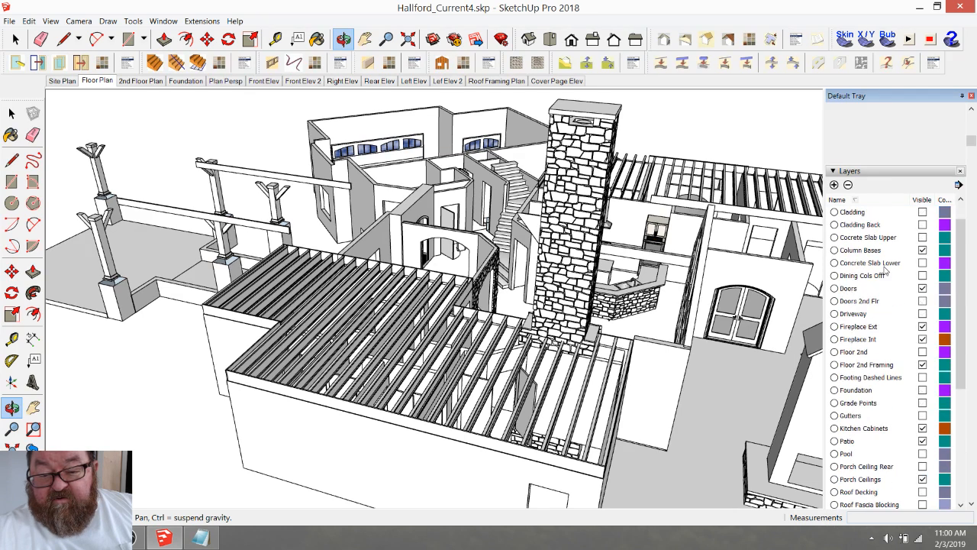
scroll(881, 282, "up", 1)
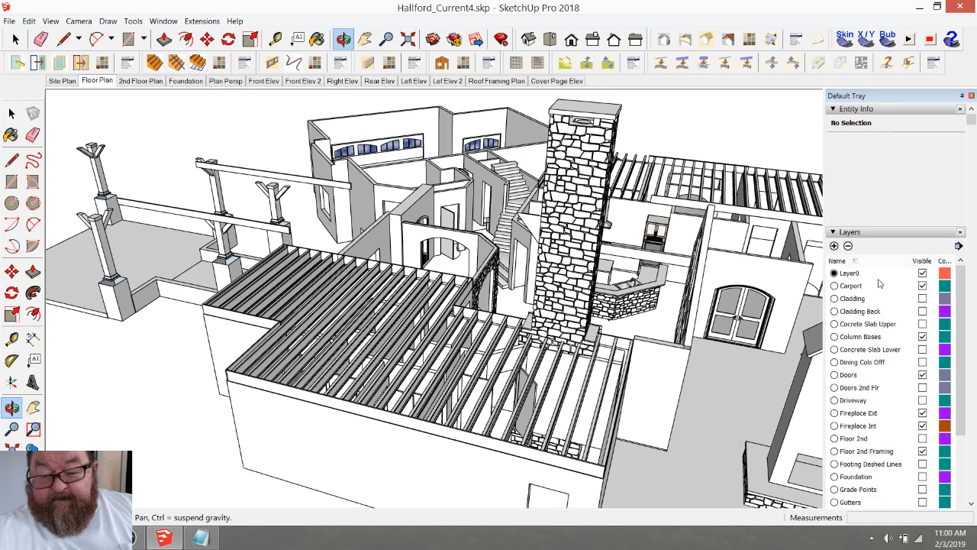
left_click(923, 285)
left_click_drag(458, 325, 519, 328)
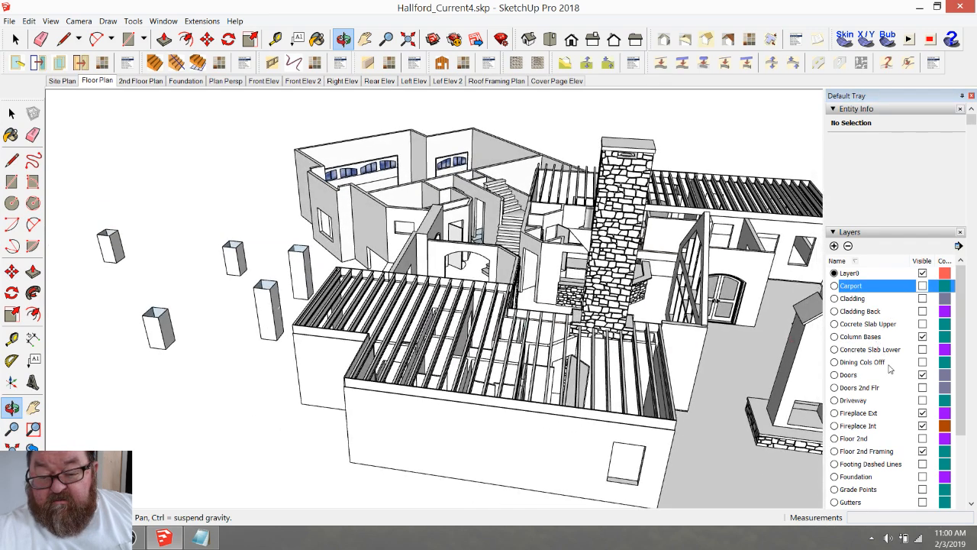
left_click(922, 337)
- Hide the Fireplace Int layer to remove the interior stone chimney from view
left_click_drag(371, 256, 634, 341)
scroll(582, 287, "up", 3)
left_click_drag(582, 286, 614, 141)
left_click_drag(598, 177, 351, 191)
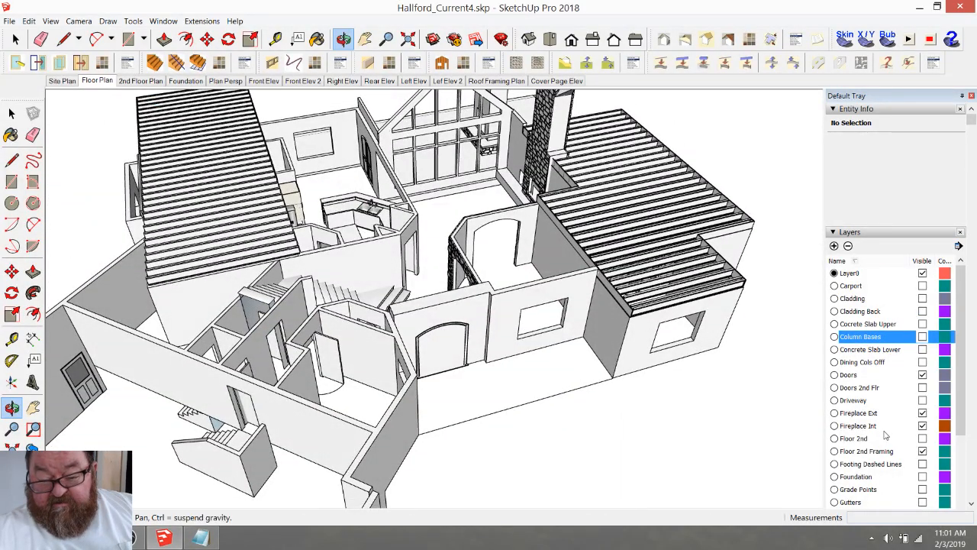
left_click(922, 425)
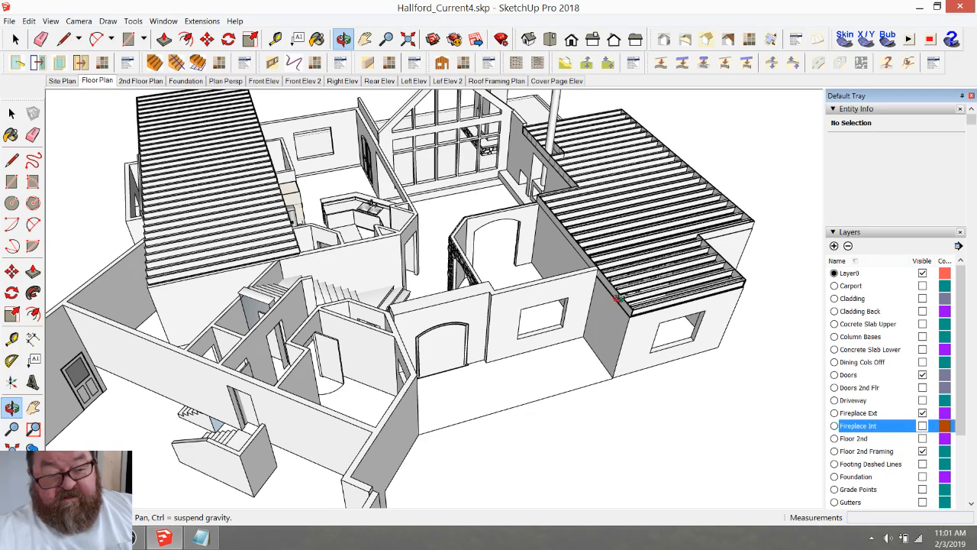
- Examine the floor joists and rim board over the wing beside the round flue up close
left_click_drag(637, 275, 431, 262)
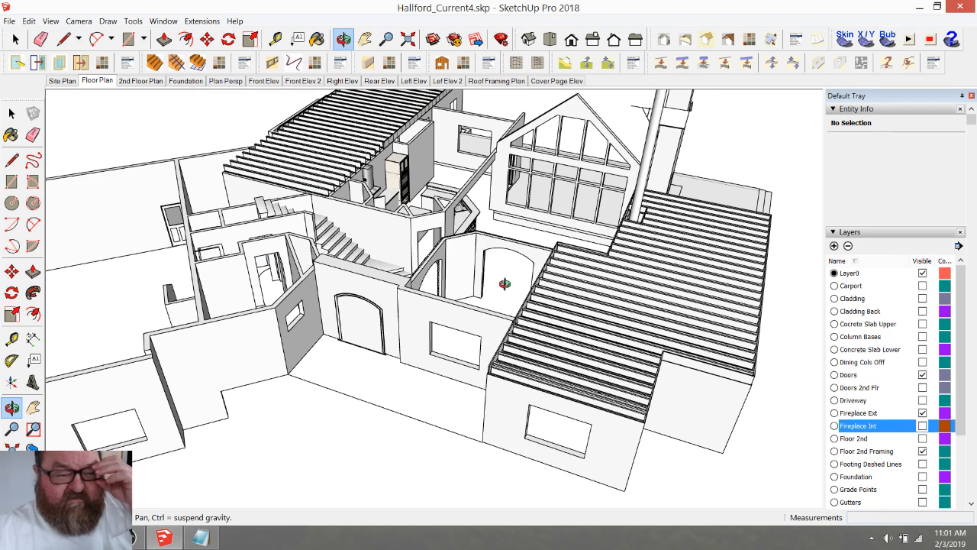
left_click_drag(613, 313, 431, 315)
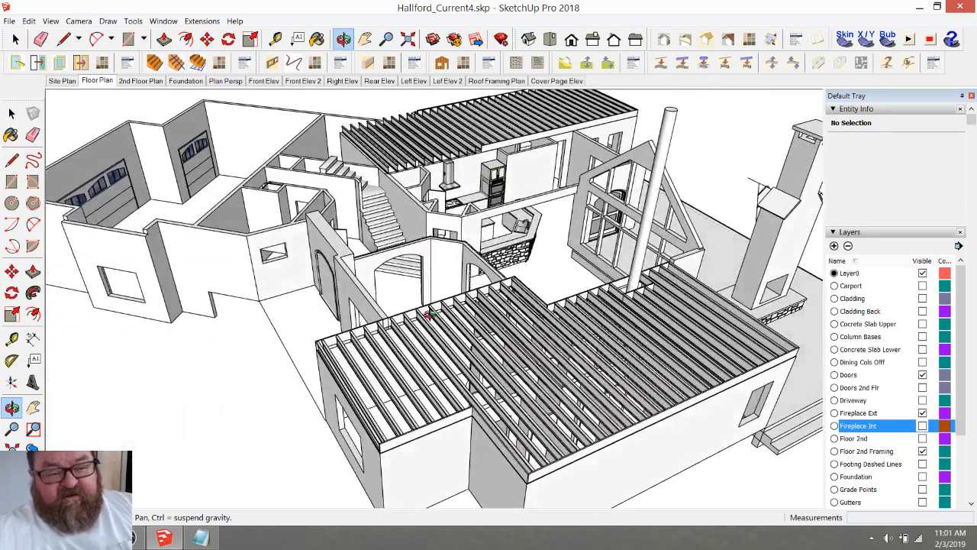
left_click_drag(436, 359, 658, 375)
scroll(686, 375, "up", 3)
scroll(686, 375, "up", 8)
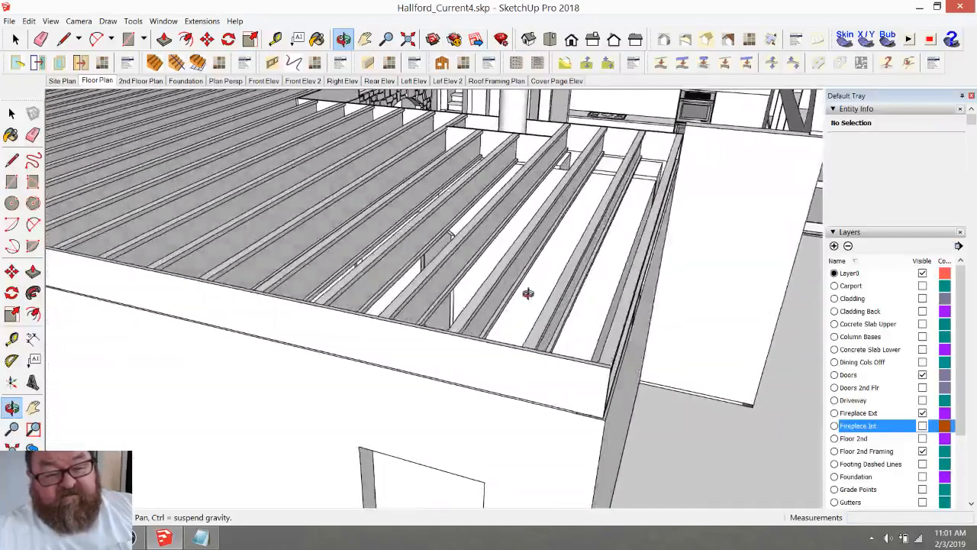
mouse_move(527, 293)
left_mouse_down()
mouse_move(484, 321)
mouse_move(463, 362)
mouse_move(402, 347)
mouse_move(478, 290)
mouse_move(420, 334)
mouse_move(415, 354)
mouse_move(410, 327)
mouse_move(449, 277)
left_mouse_up()
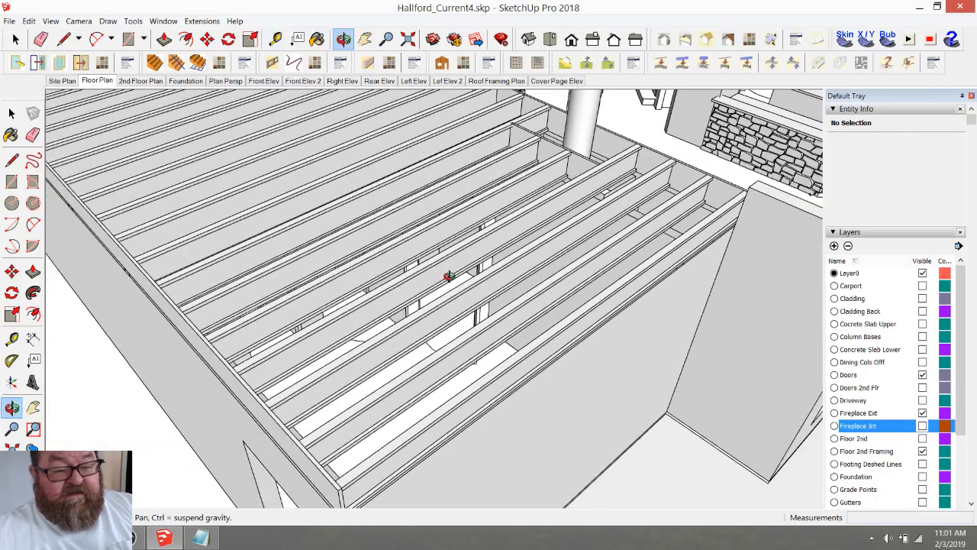
left_click_drag(475, 321, 527, 337)
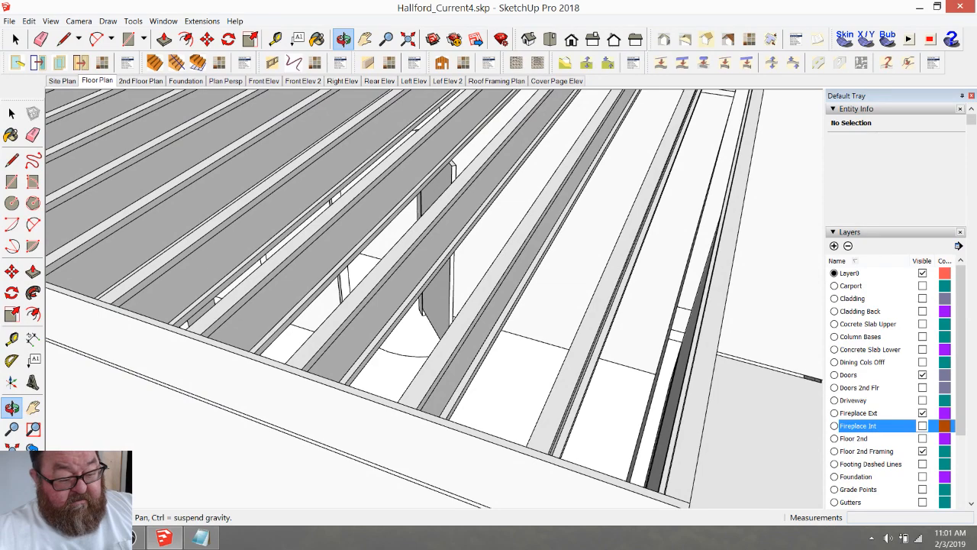
- Switch to the browser with the APA Performance Rated I-Joists guide and find Table 1 with the allowable simple spans
left_click(128, 538)
scroll(385, 373, "up", 15)
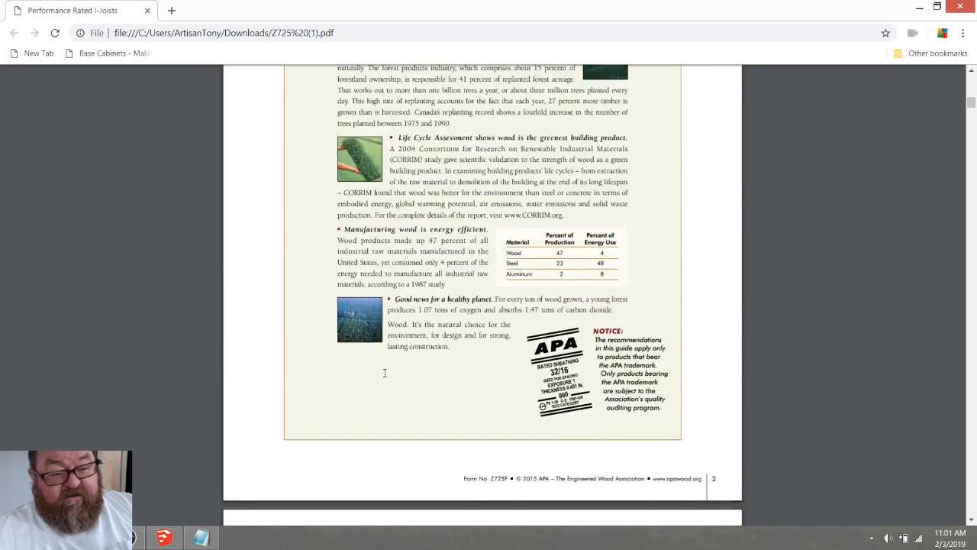
scroll(382, 381, "down", 1)
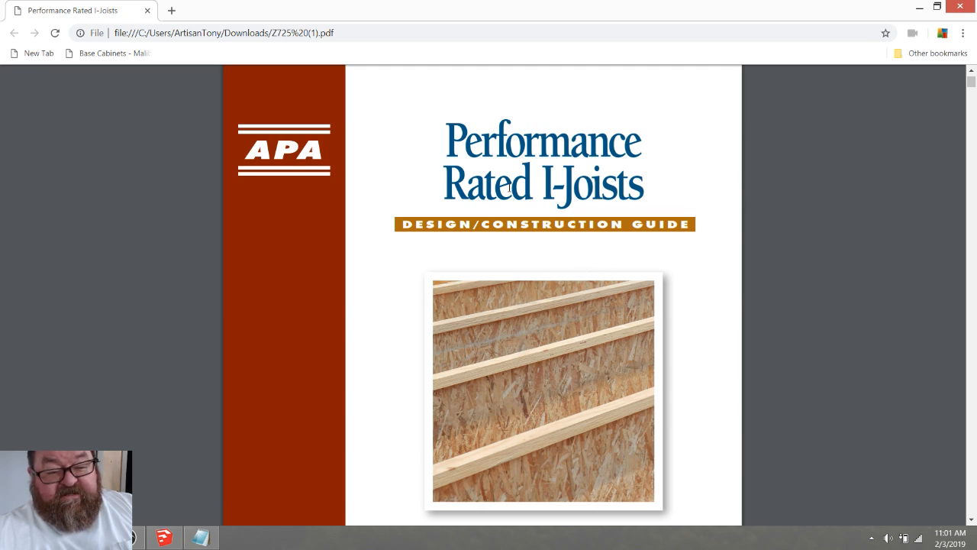
scroll(308, 341, "down", 15)
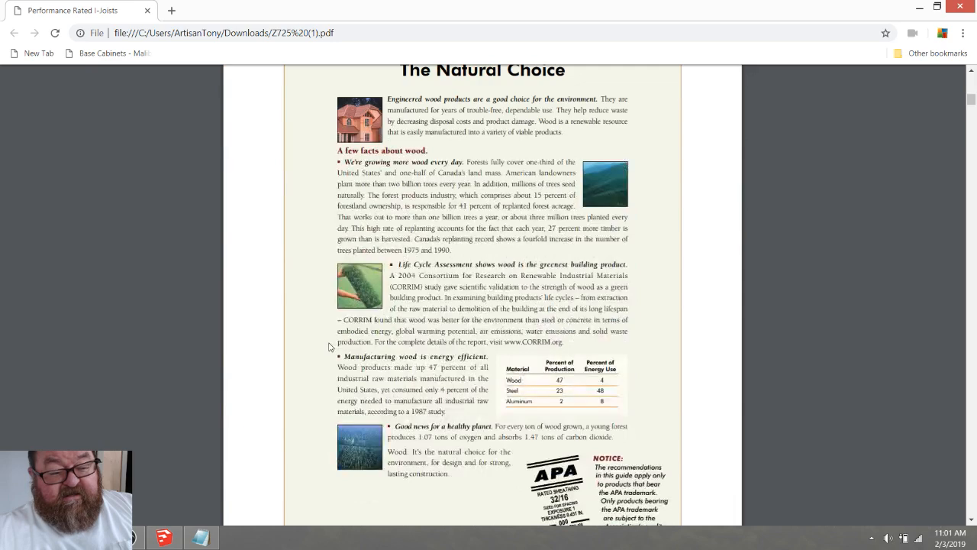
scroll(329, 347, "down", 15)
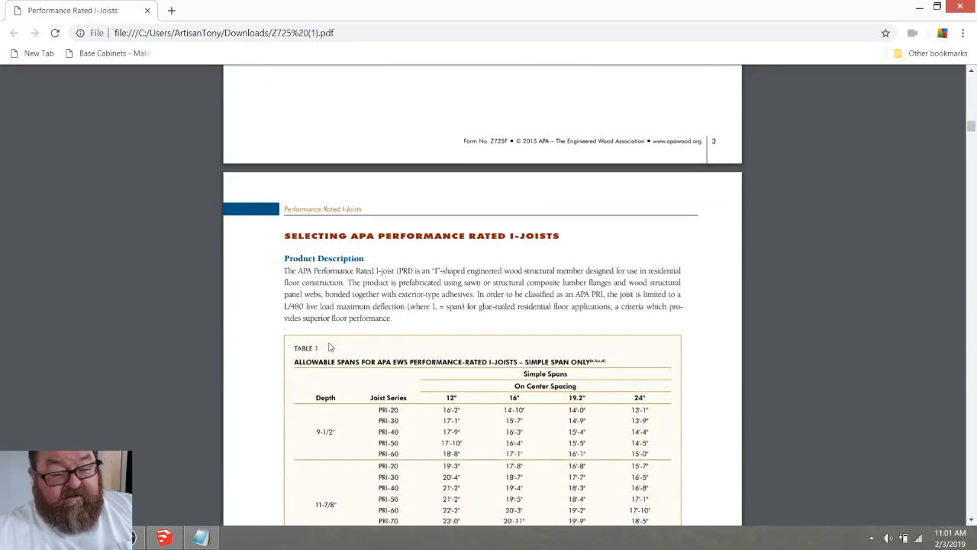
scroll(336, 350, "down", 2)
scroll(347, 353, "up", 2)
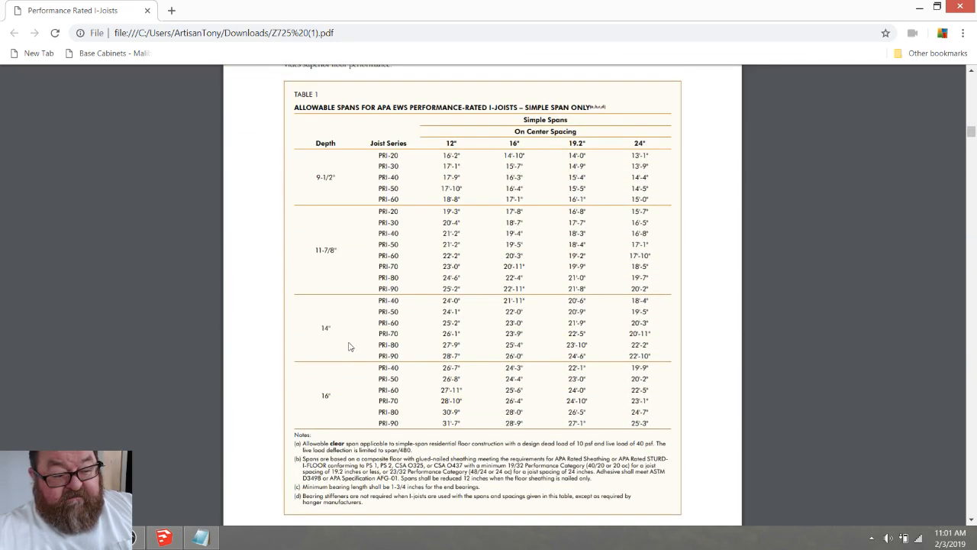
- Examine the allowable simple spans in Table 1 by joist depth, joist series and on-center spacing
scroll(361, 357, "down", 2)
scroll(377, 333, "up", 2, "ctrl")
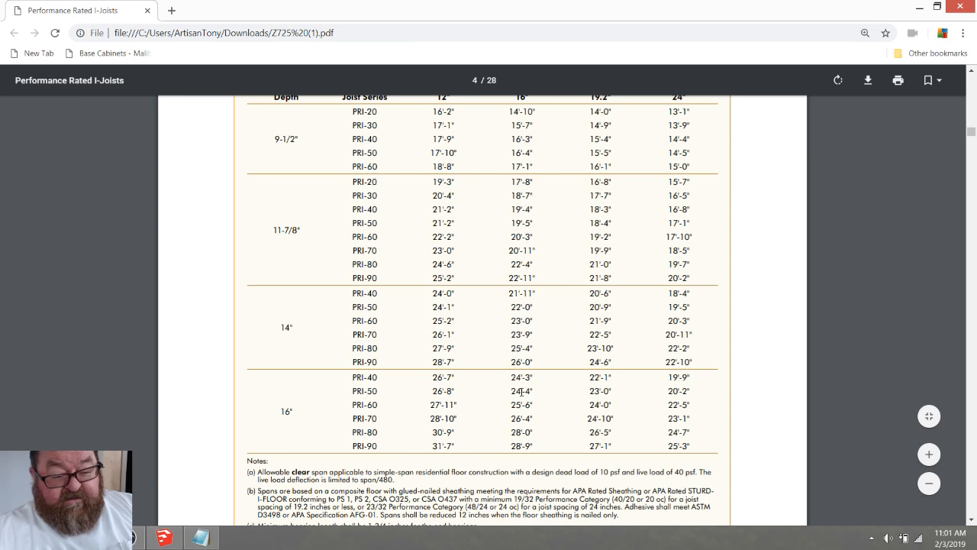
scroll(536, 180, "up", 2)
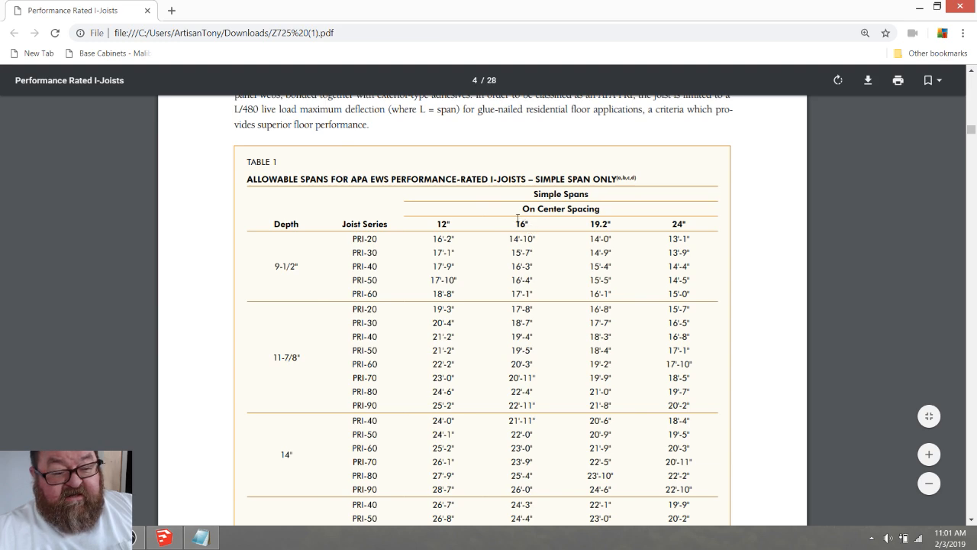
scroll(526, 228, "down", 4)
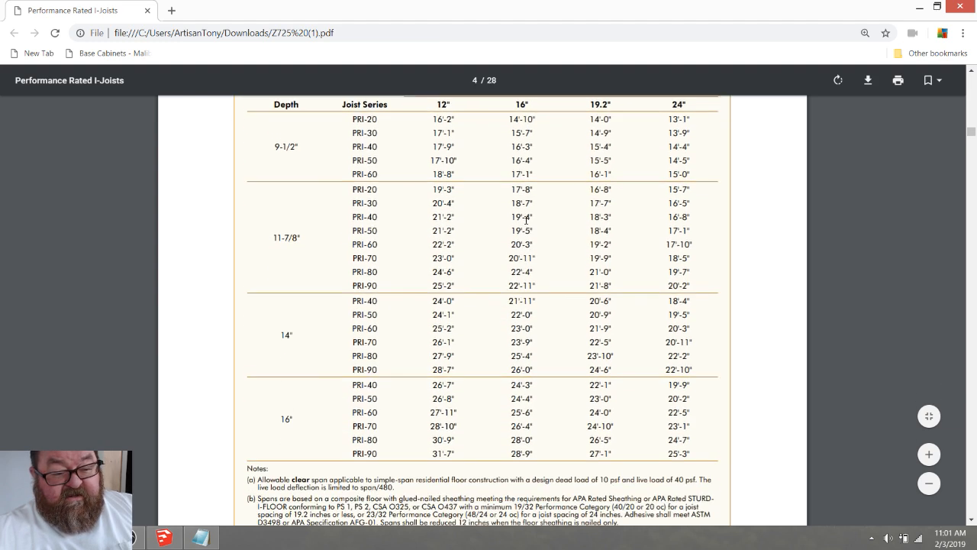
scroll(525, 219, "up", 1)
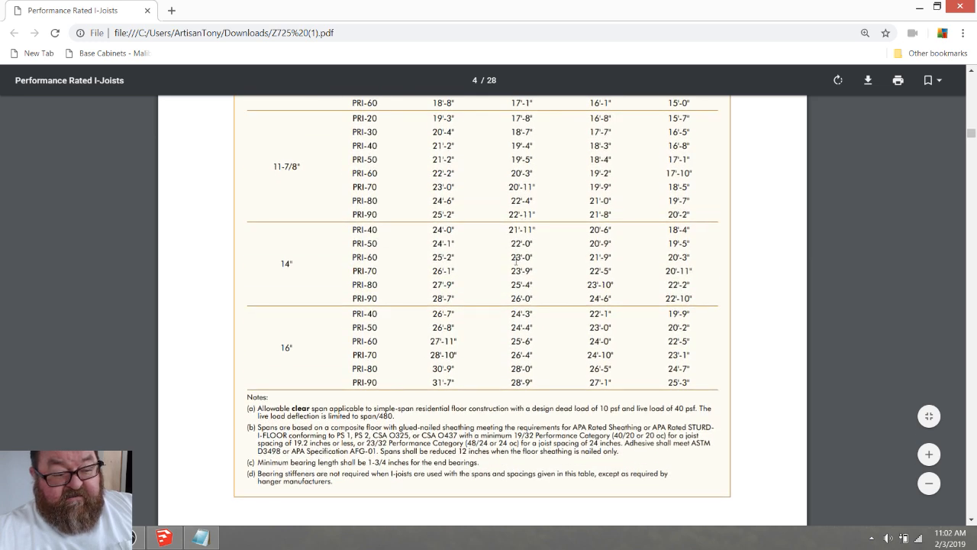
scroll(519, 281, "up", 2)
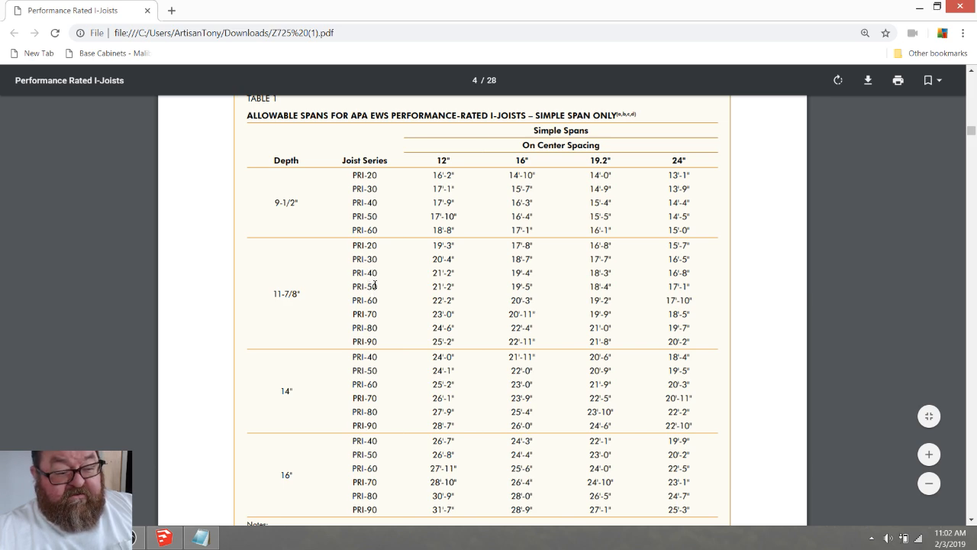
- Look through the I-joist guide for the flange nailing diagram on page 8
scroll(364, 308, "up", 10)
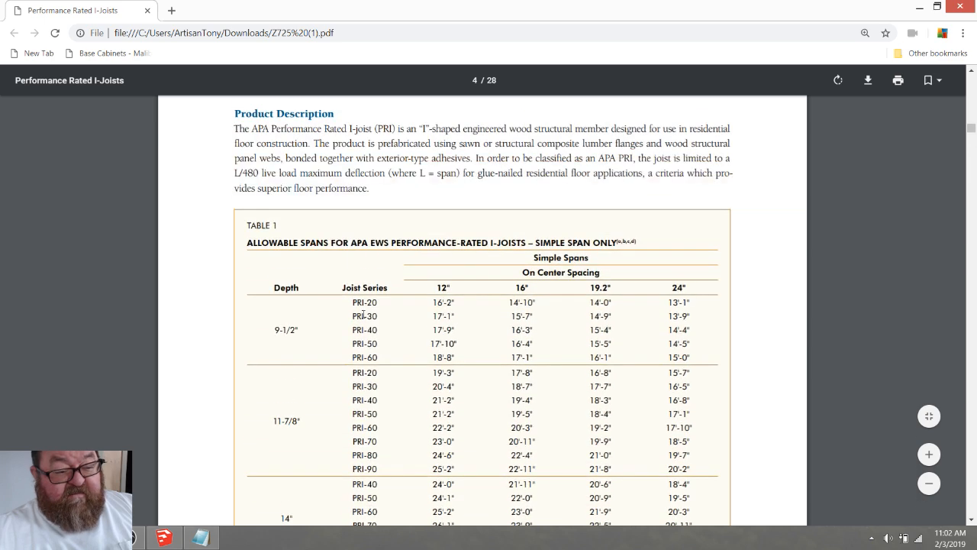
scroll(363, 314, "down", 3)
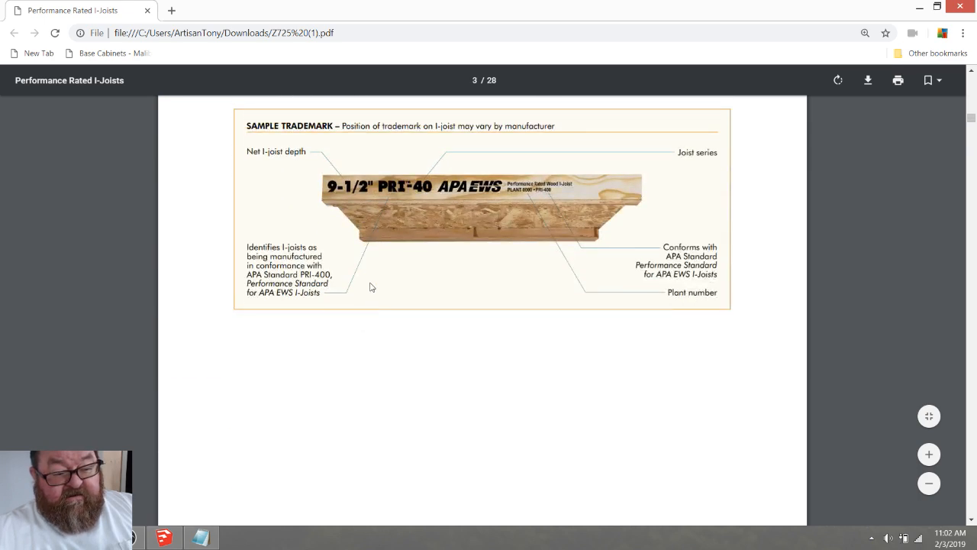
scroll(369, 284, "up", 1)
scroll(468, 276, "up", 15)
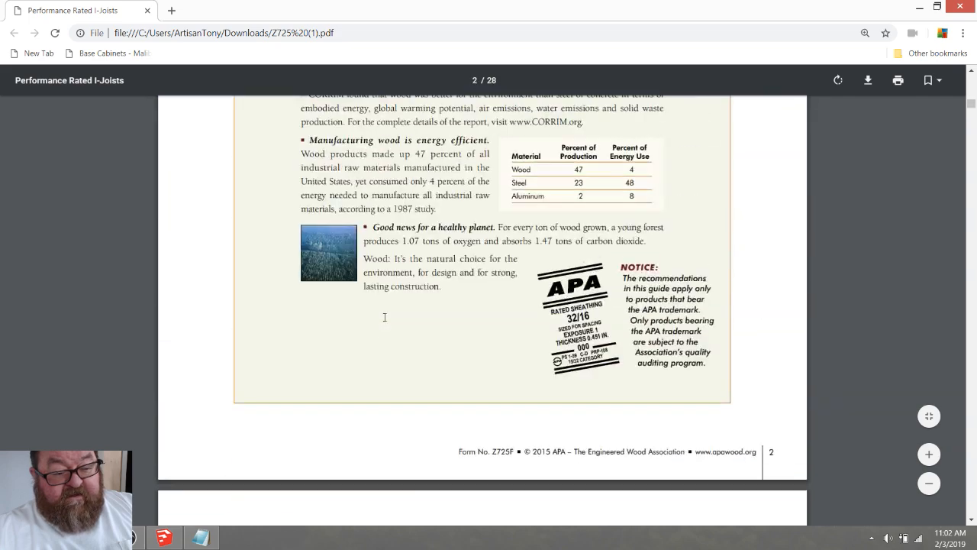
scroll(384, 312, "down", 20)
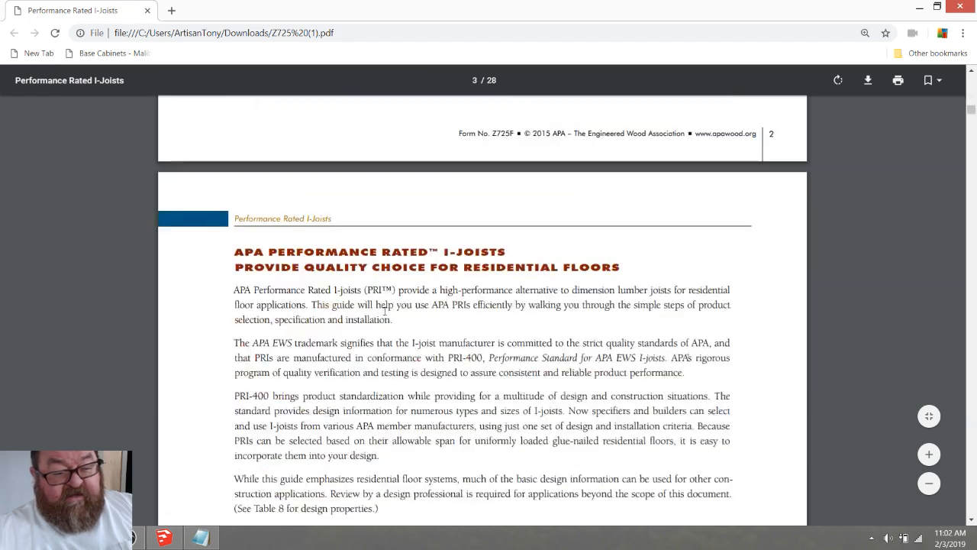
scroll(383, 315, "down", 20)
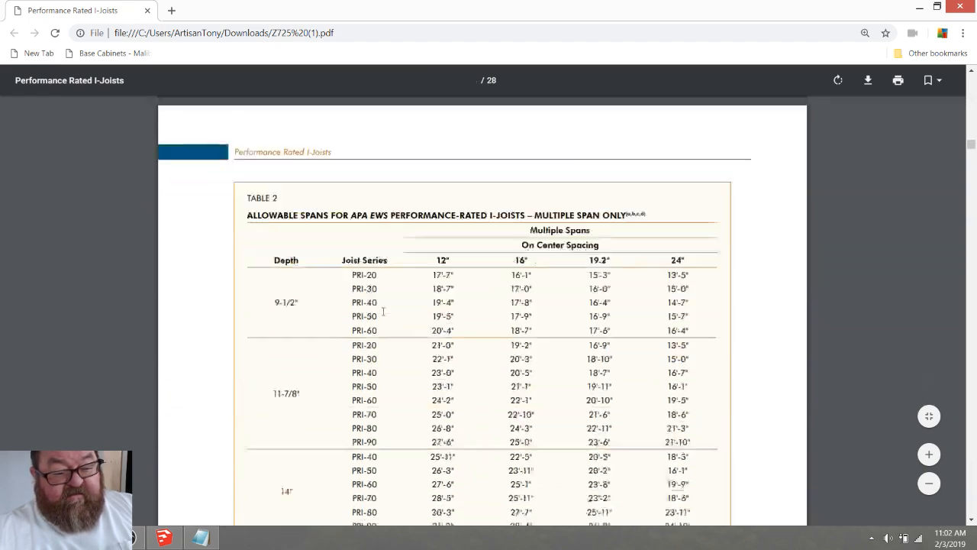
scroll(381, 315, "down", 20)
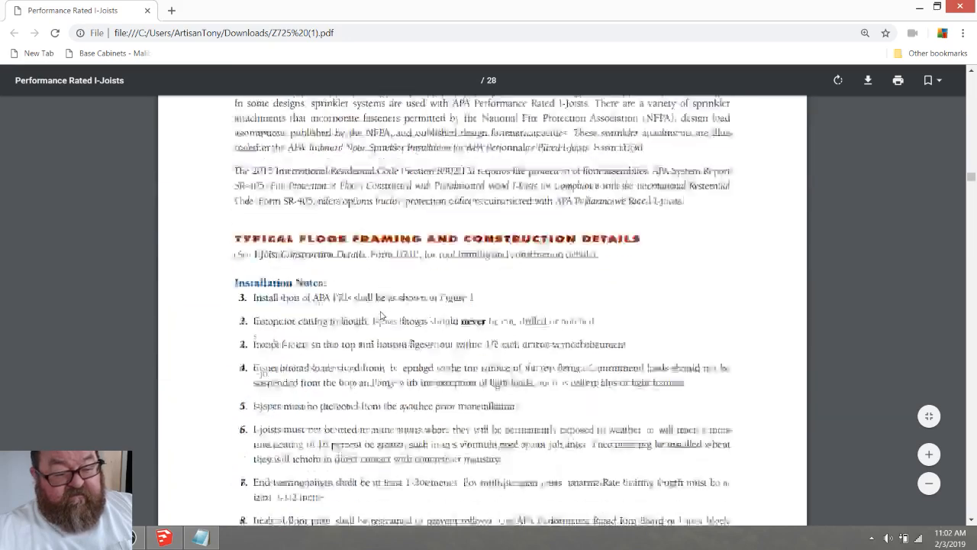
scroll(382, 314, "down", 2)
scroll(370, 252, "up", 2)
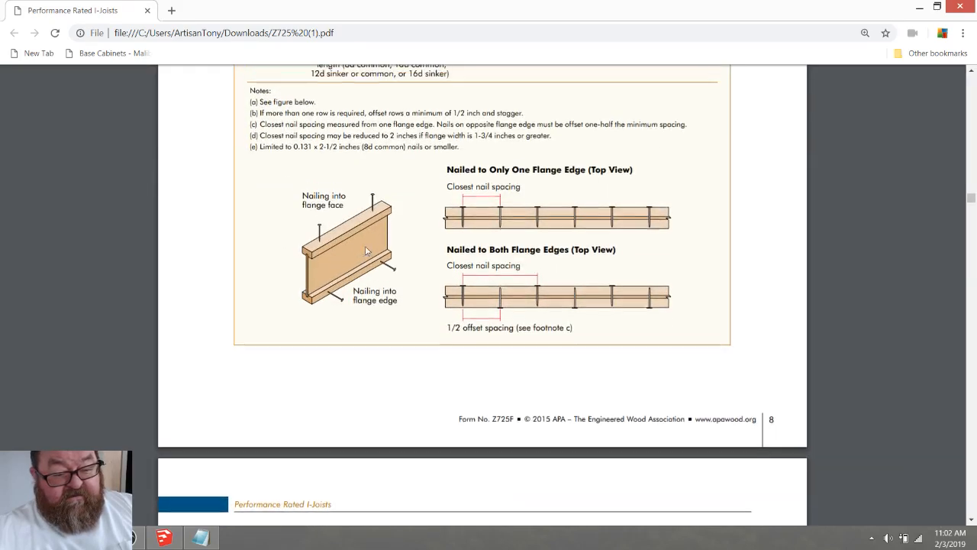
- Inspect the I-joist in the page 8 nailing diagram enlarged, and reduce the document's zoom again
scroll(341, 278, "up", 4, "ctrl")
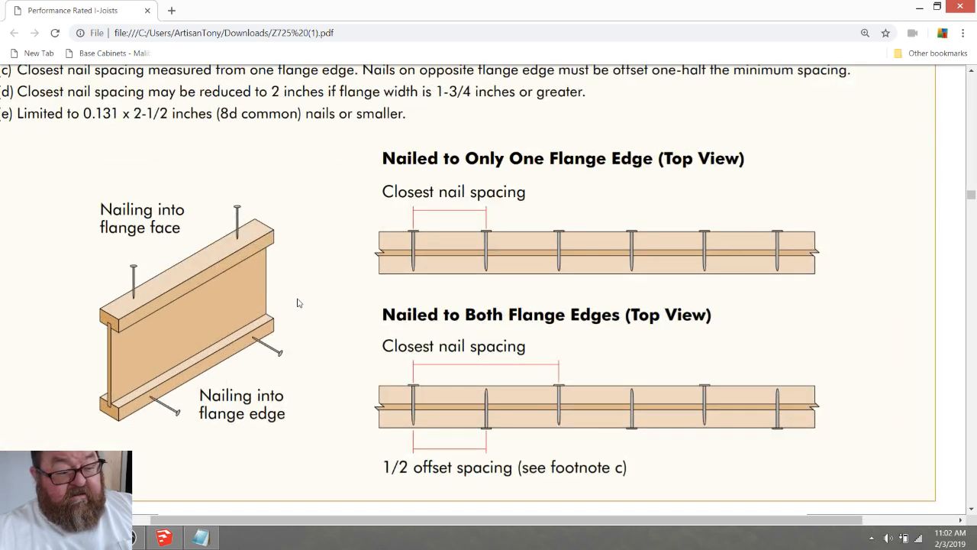
left_click(963, 33)
left_click(880, 158)
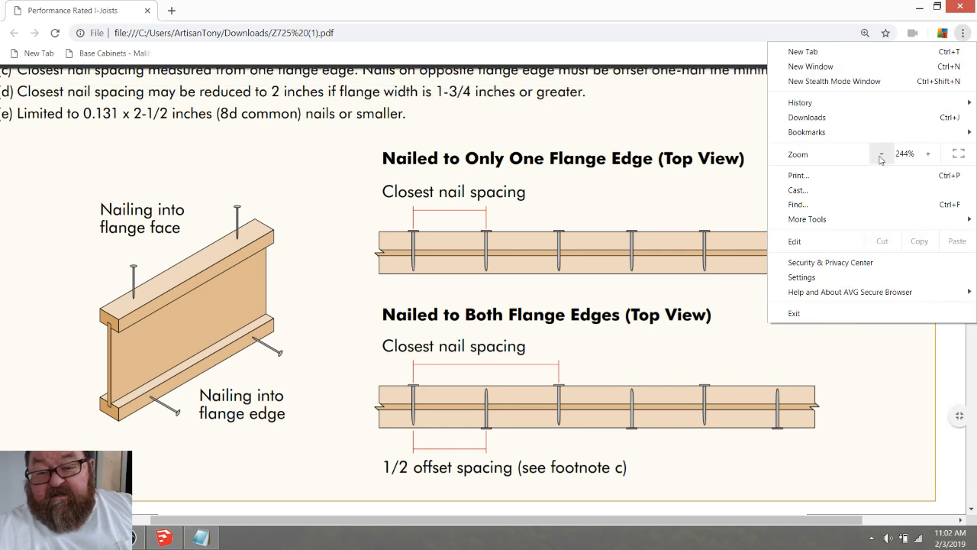
left_click(880, 154)
left_click(880, 155)
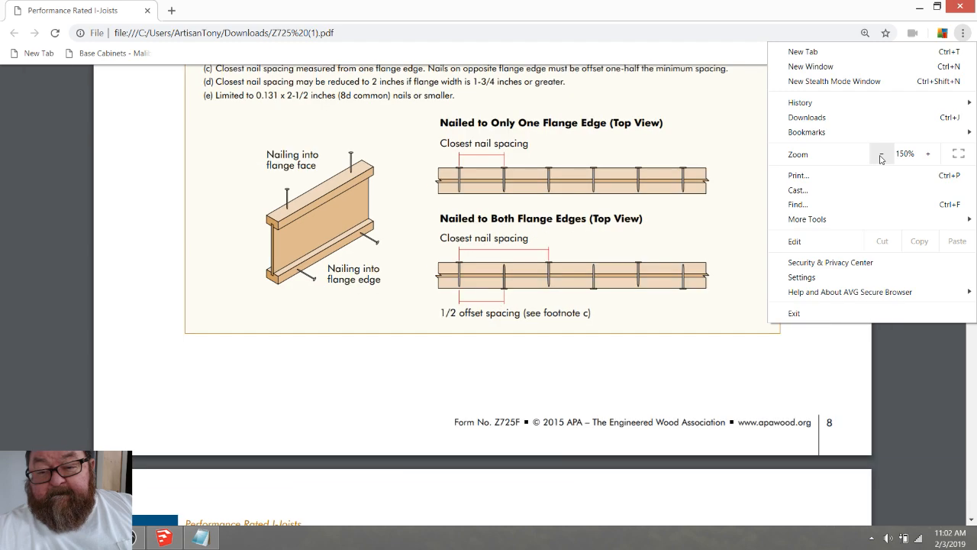
left_click(880, 155)
left_click(371, 339)
scroll(372, 339, "down", 9)
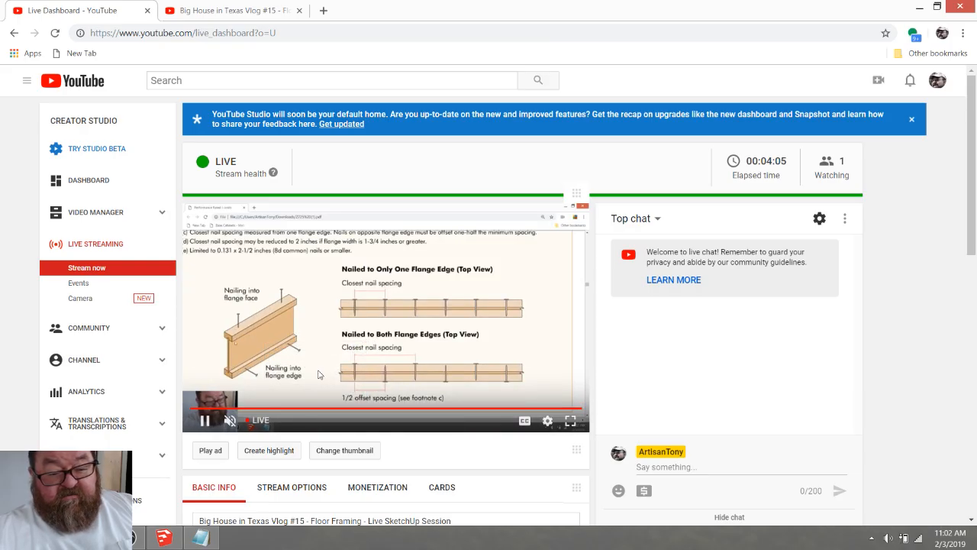
- Post "Let me know if I have sound issues" in the YouTube live stream's chat and return to the Live Dashboard
left_click(222, 11)
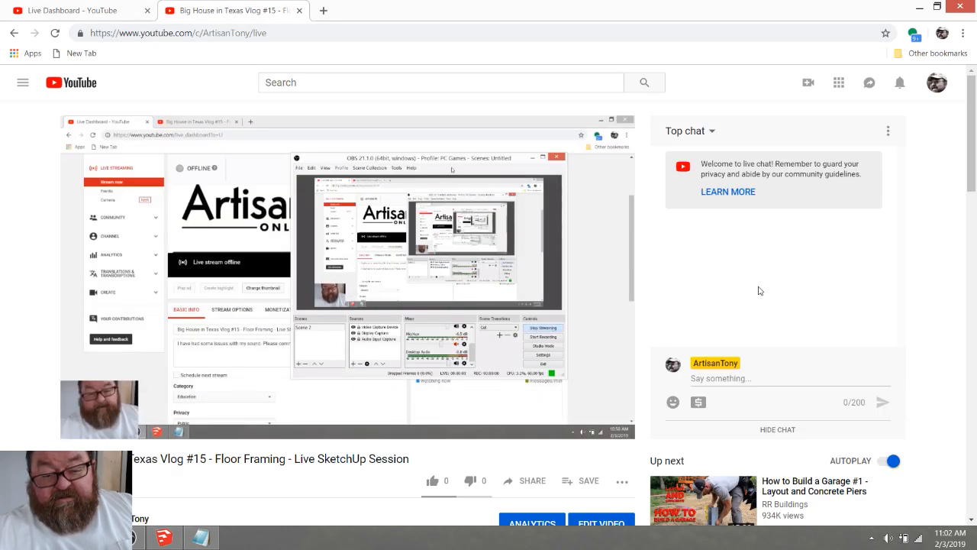
left_click(714, 380)
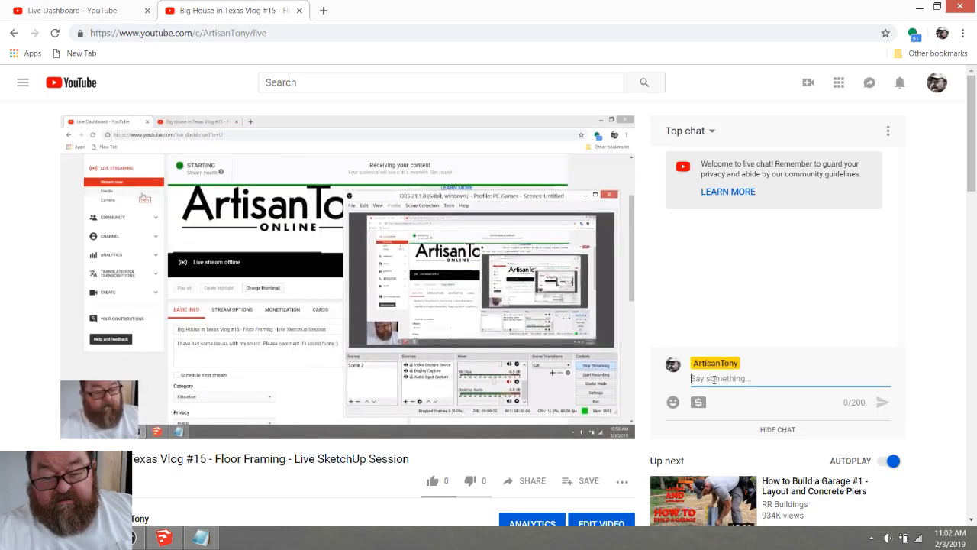
type("I")
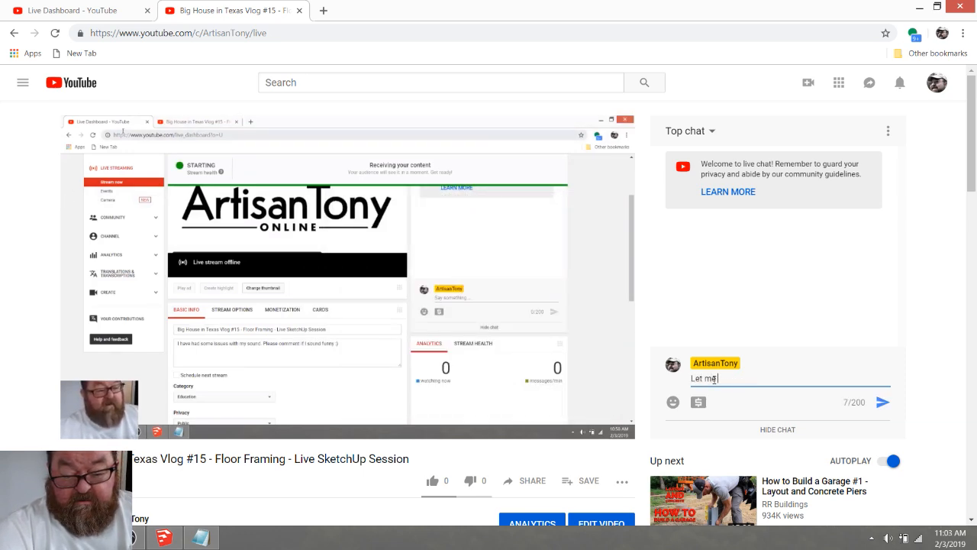
type("et me know if I have ")
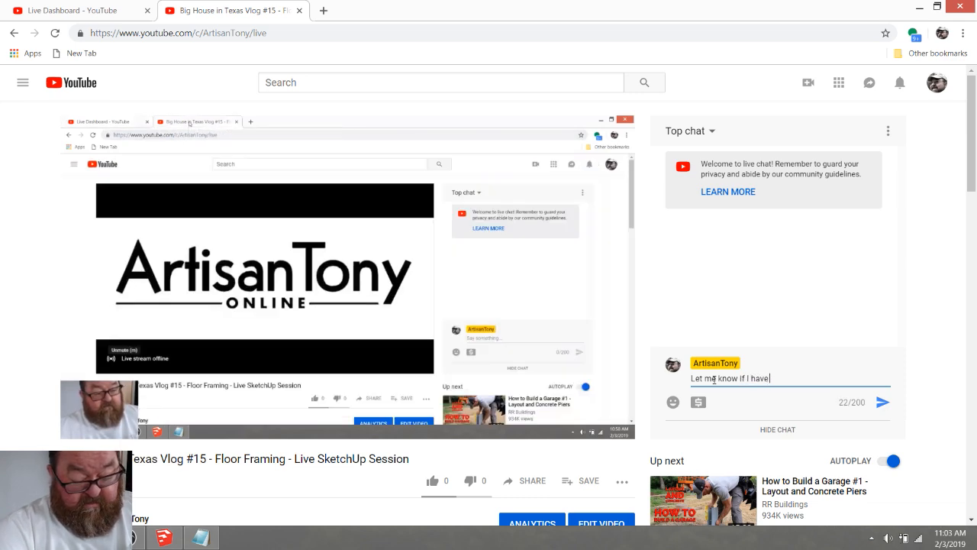
type("so")
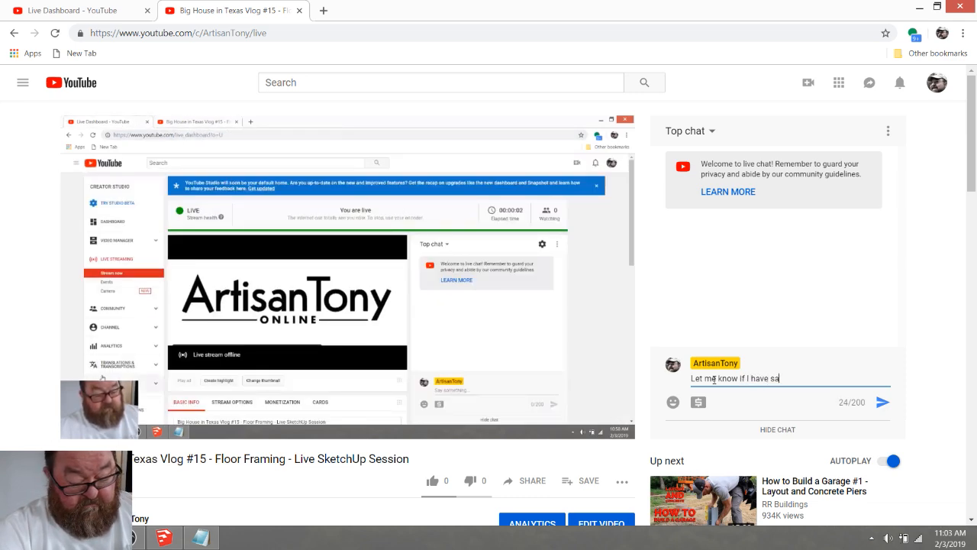
type("und issues")
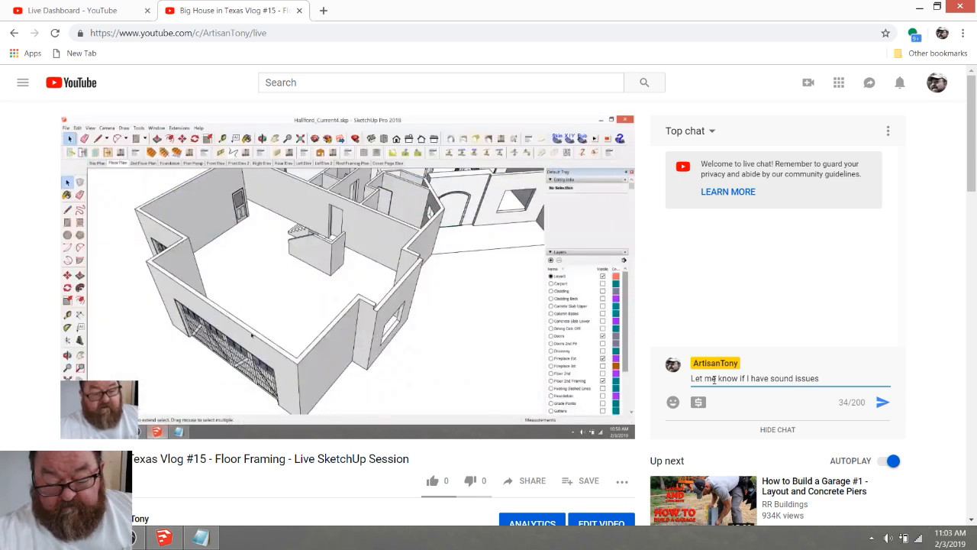
key("Return")
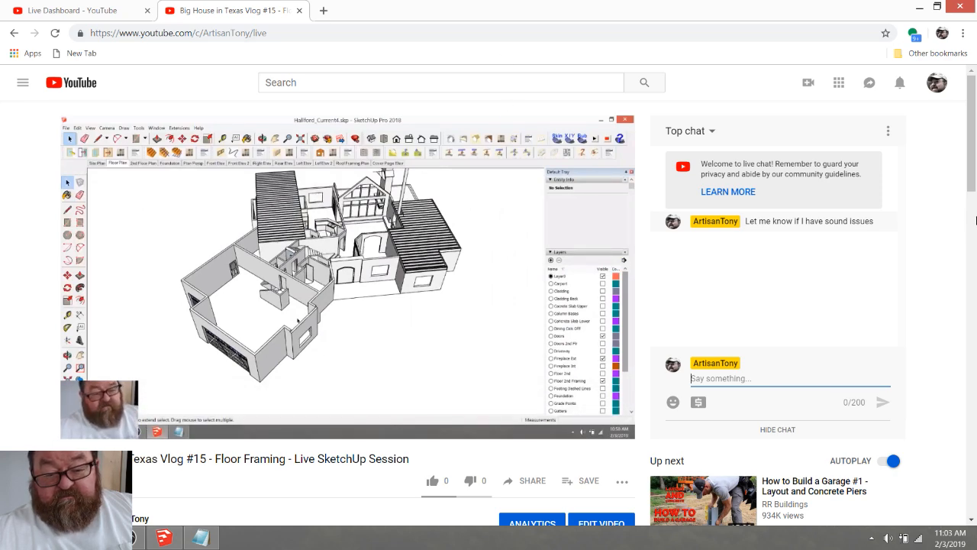
left_click(119, 11)
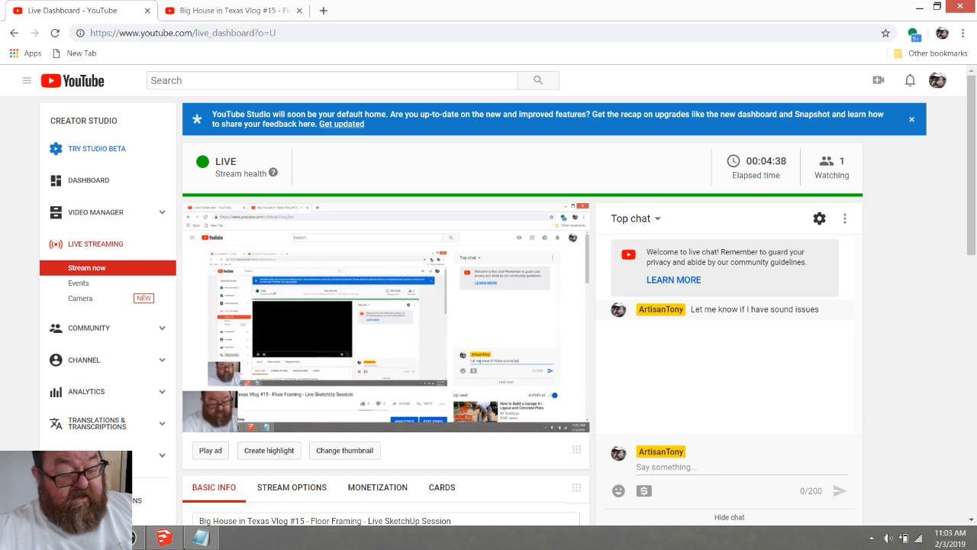
- Switch back to SketchUp and measure the length of a second-floor joist in the wing beside the round flue
left_click(166, 538)
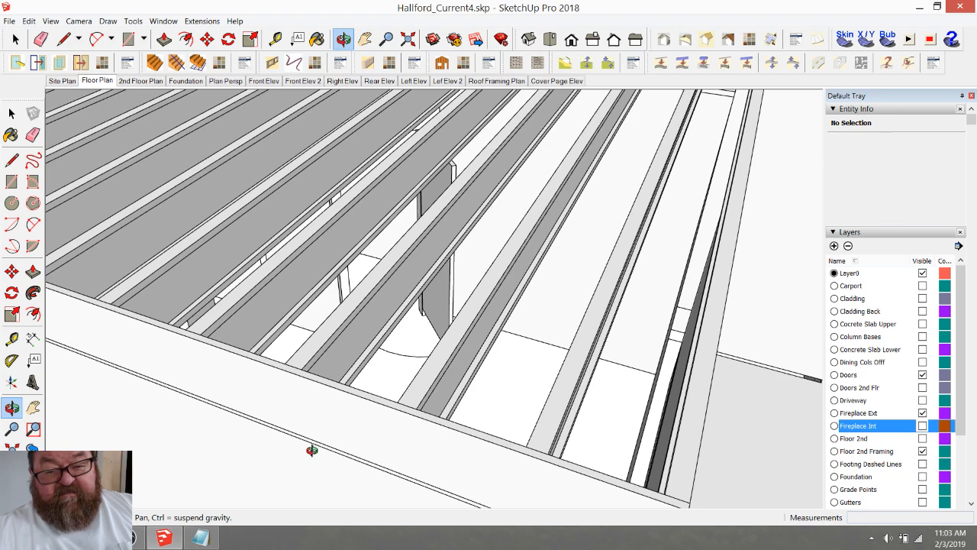
scroll(313, 449, "down", 3)
middle_click_drag(313, 448, 290, 137)
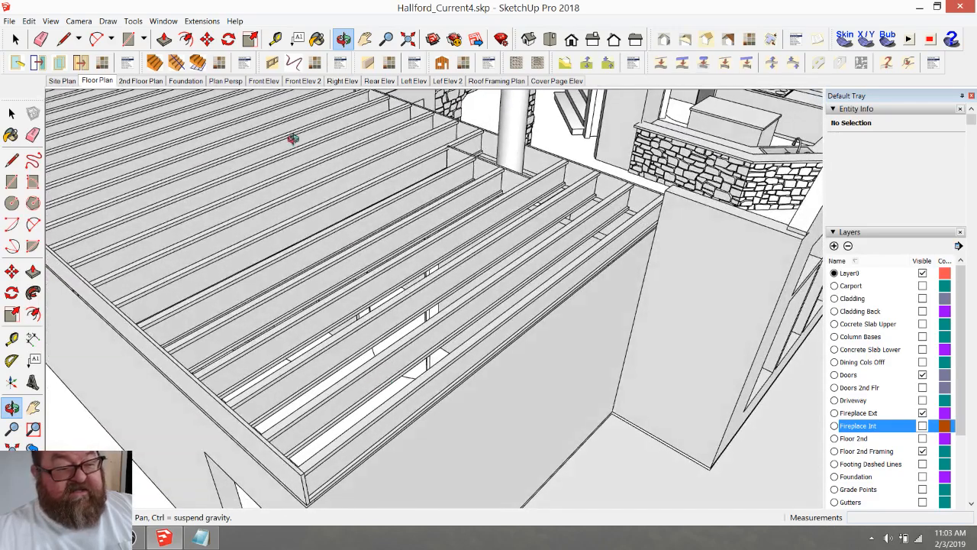
left_click(277, 40)
left_click(597, 170)
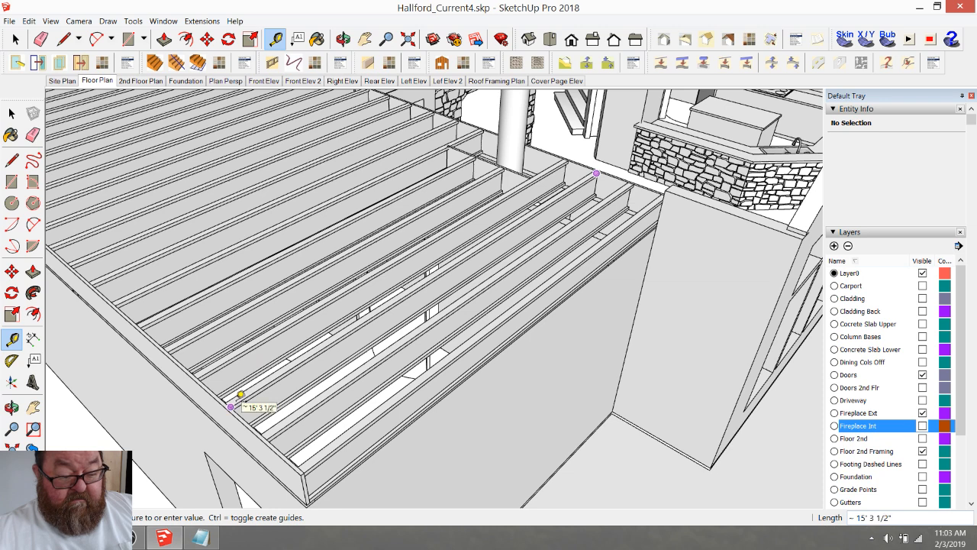
left_click(240, 396)
- Examine the second-floor joists and rim boards over the flue-side wing from several angles, up close and from across the house
scroll(397, 419, "down", 2)
scroll(398, 420, "down", 2)
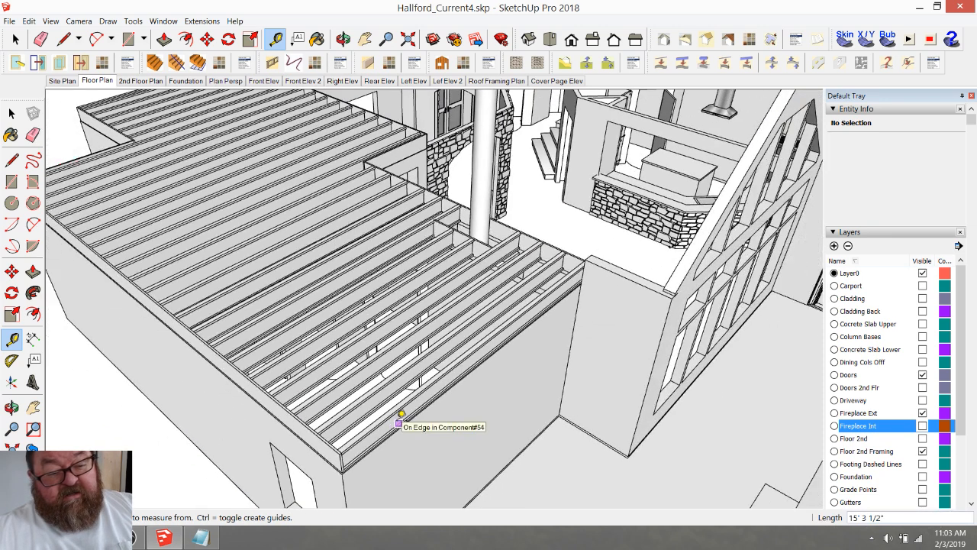
left_click(344, 39)
left_click_drag(449, 383, 553, 338)
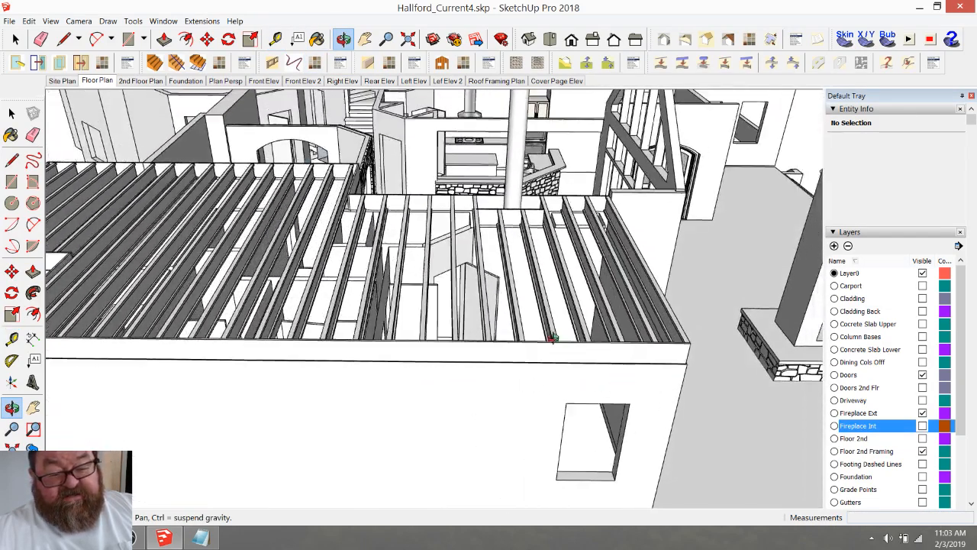
scroll(554, 338, "up", 5)
left_click_drag(644, 364, 664, 372)
scroll(516, 366, "down", 8)
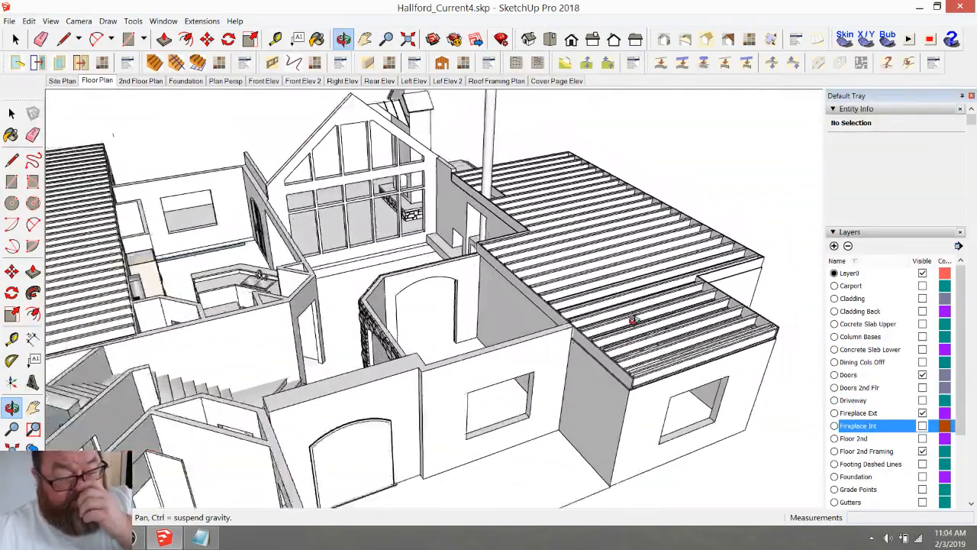
- Turn on the Concrete Slab Lower layer so that the garage's floor slab is displayed
scroll(520, 289, "up", 8)
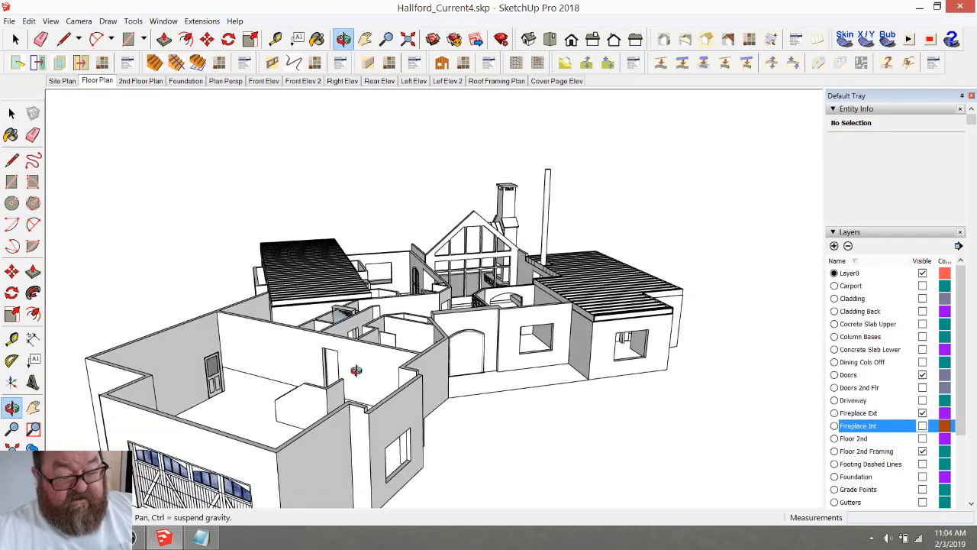
scroll(482, 342, "down", 5)
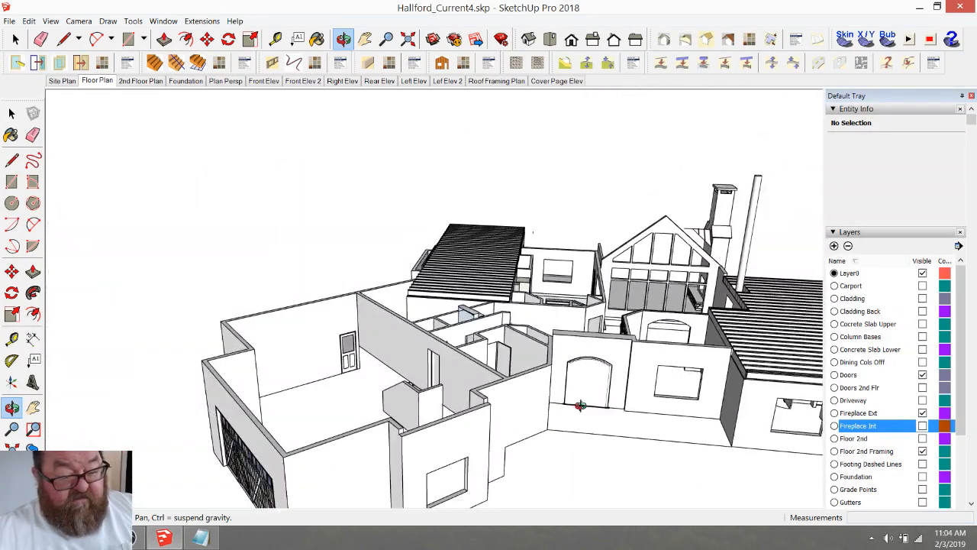
middle_click_drag(452, 478, 503, 390)
scroll(504, 390, "down", 10)
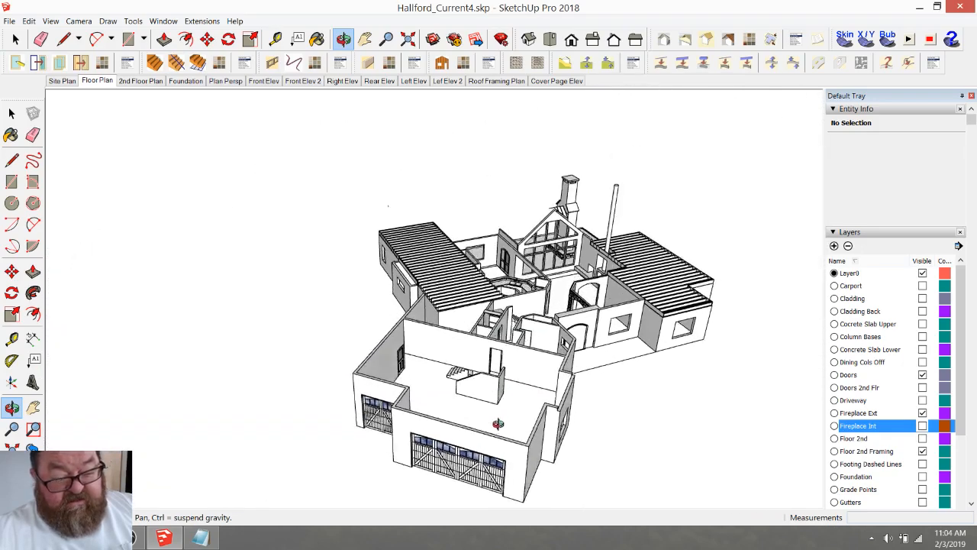
scroll(519, 497, "up", 5)
scroll(517, 483, "down", 2)
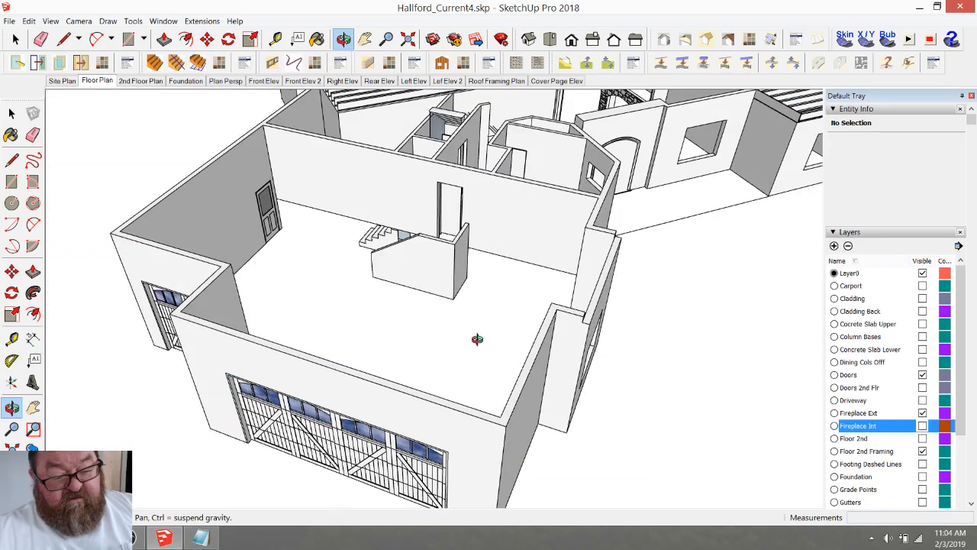
scroll(480, 347, "up", 4)
scroll(451, 325, "down", 4)
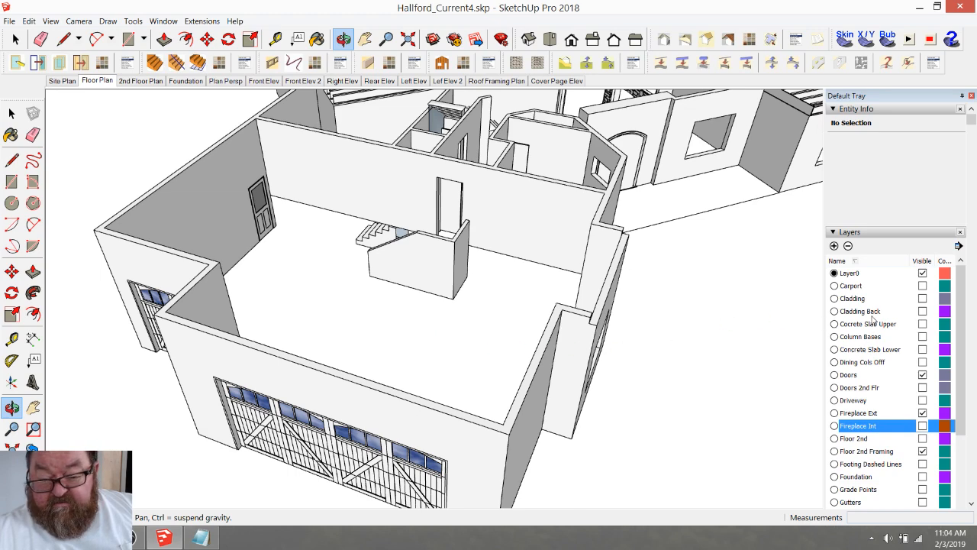
left_click(922, 350)
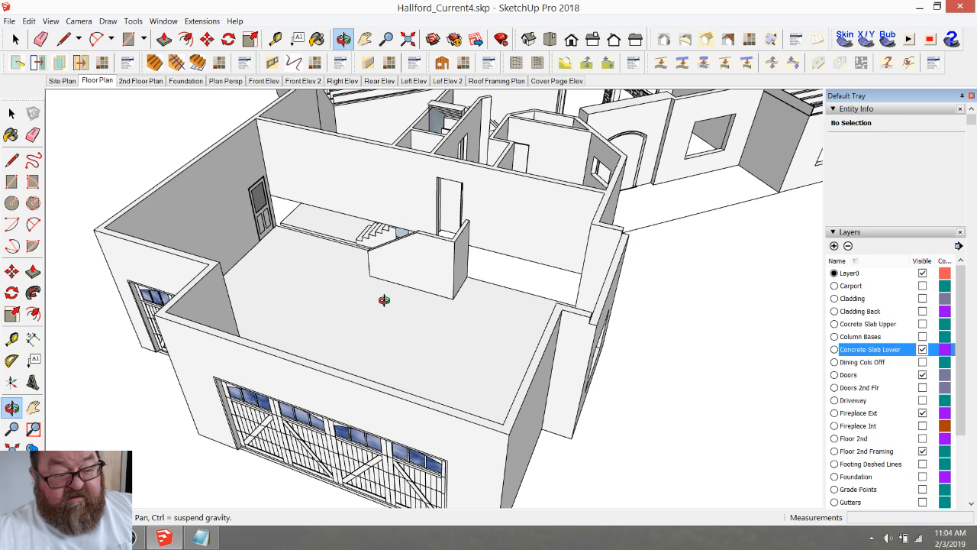
- Measure the span across the garage from the wall corner between the garage doors to the opposite side wall
scroll(357, 321, "down", 2)
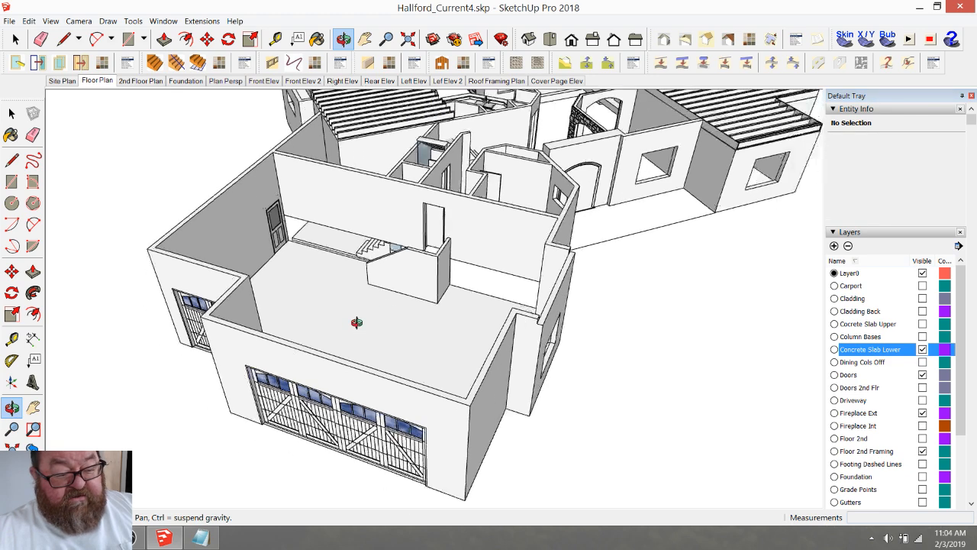
scroll(360, 318, "up", 4)
scroll(348, 306, "down", 2)
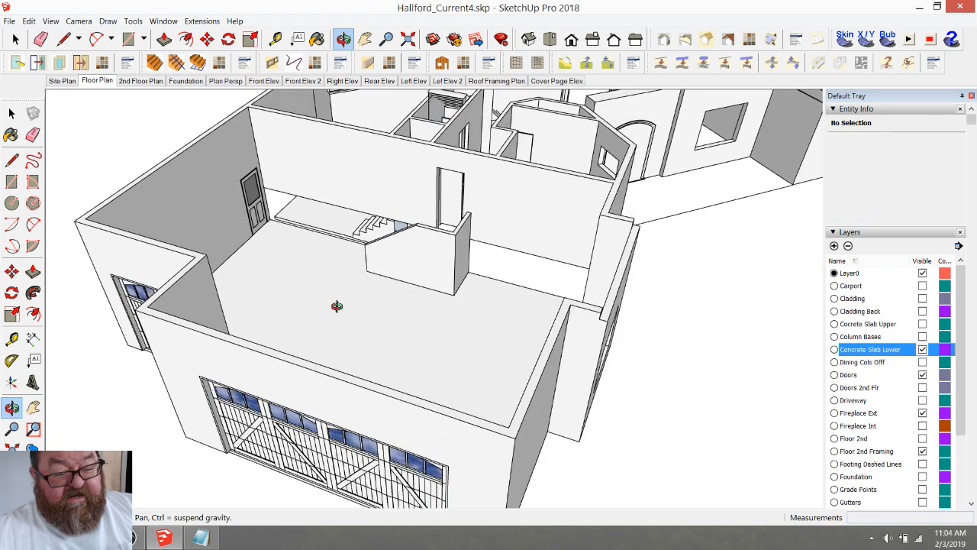
scroll(692, 403, "up", 3)
scroll(691, 403, "down", 2)
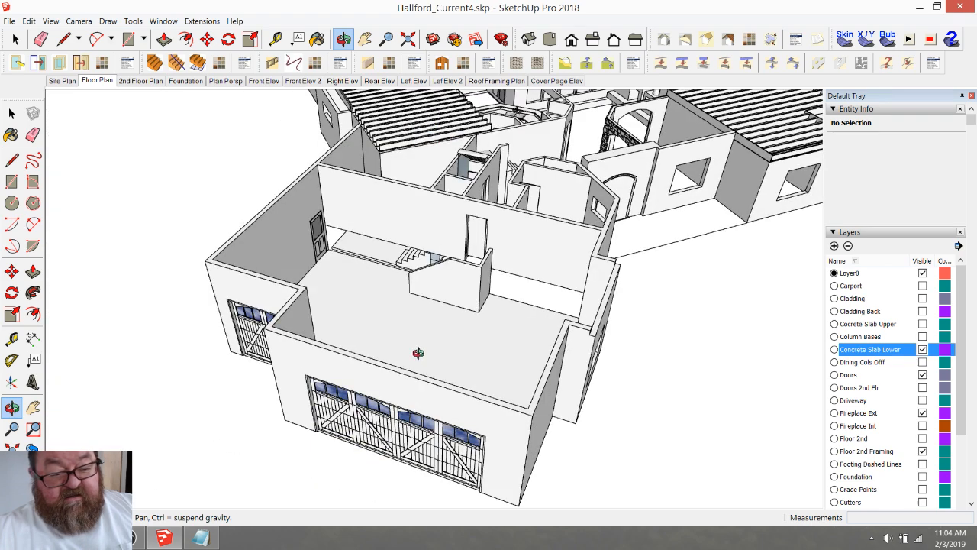
scroll(419, 351, "up", 2)
left_click_drag(464, 349, 444, 355)
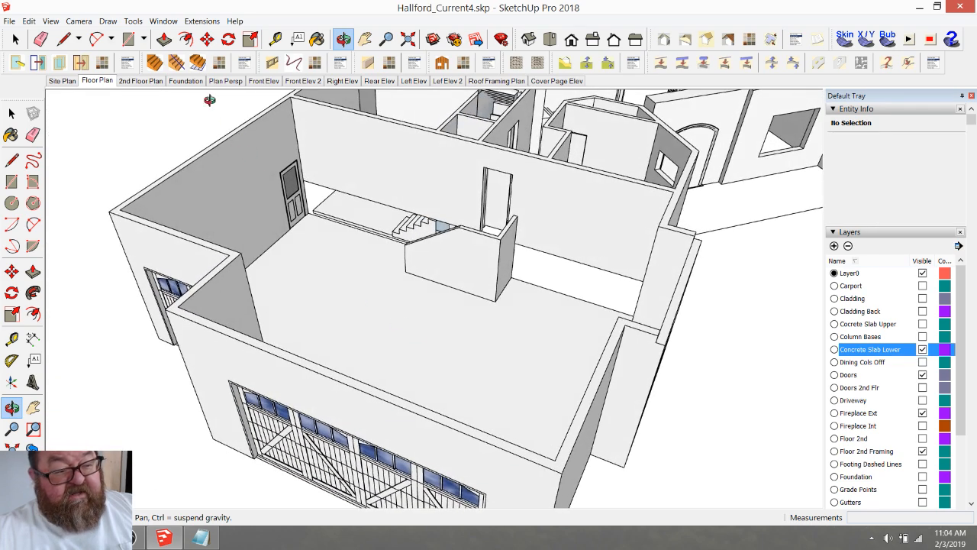
left_click(12, 338)
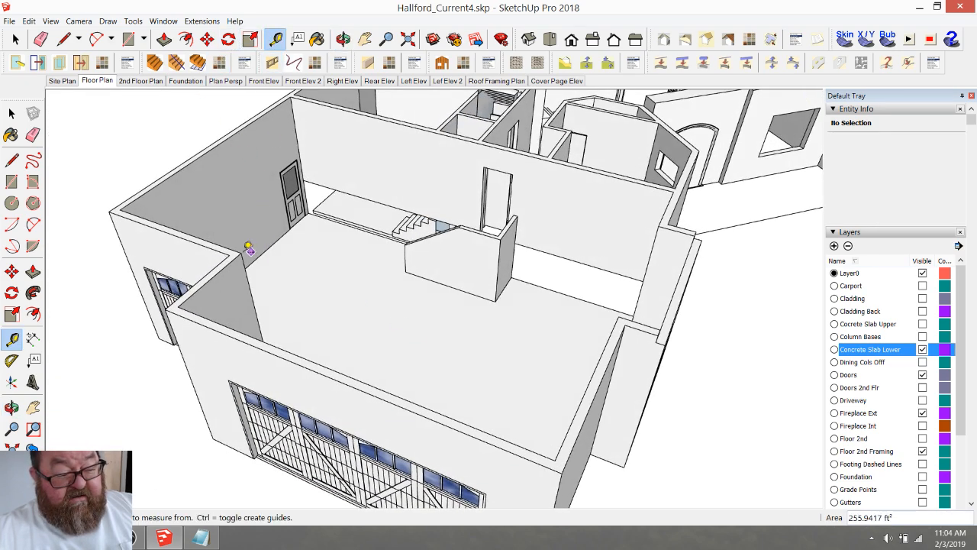
left_click(241, 253)
left_click(593, 376)
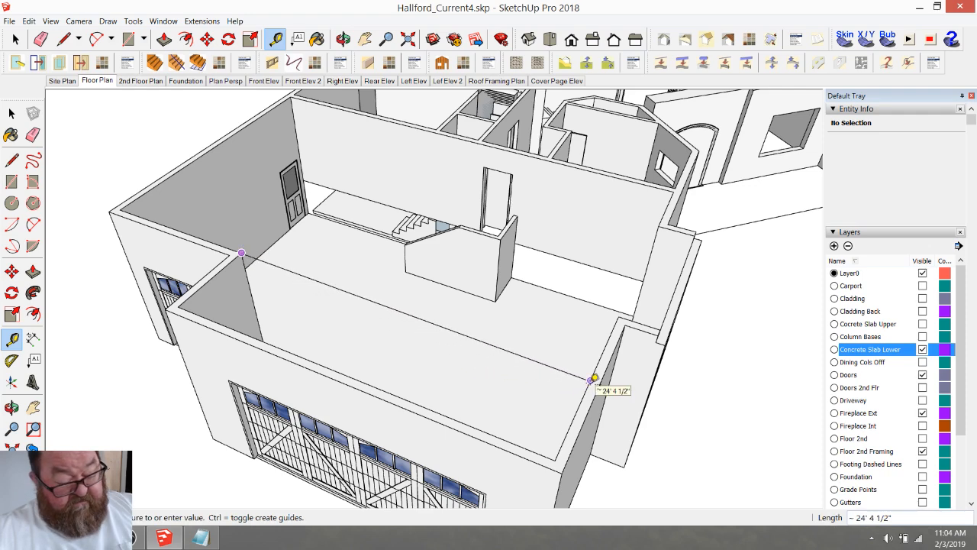
- Open the walls for editing and draw a 6 1/2" line across the exterior wall top where the garage's inner wall meets it
middle_click_drag(257, 277, 445, 390)
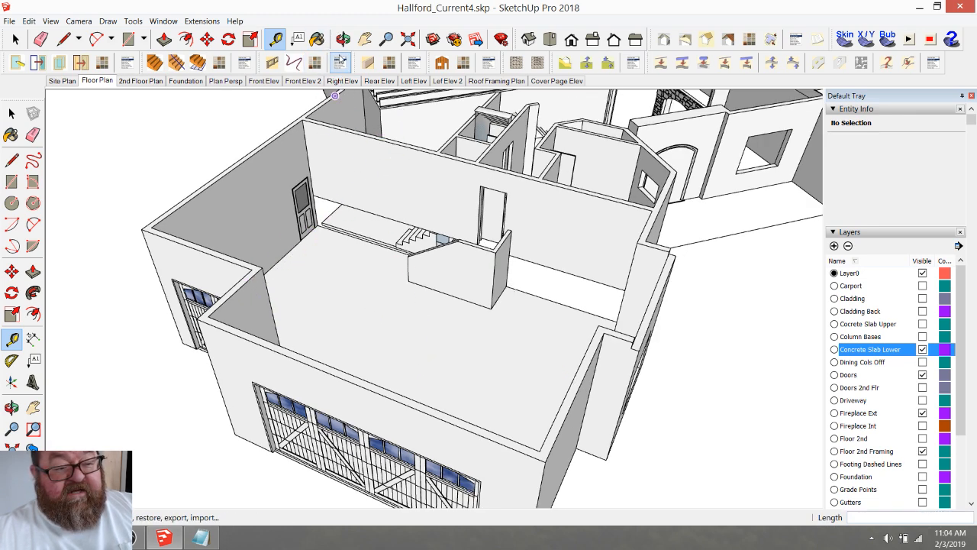
left_click(343, 39)
left_click_drag(284, 284, 415, 351)
scroll(527, 344, "up", 4)
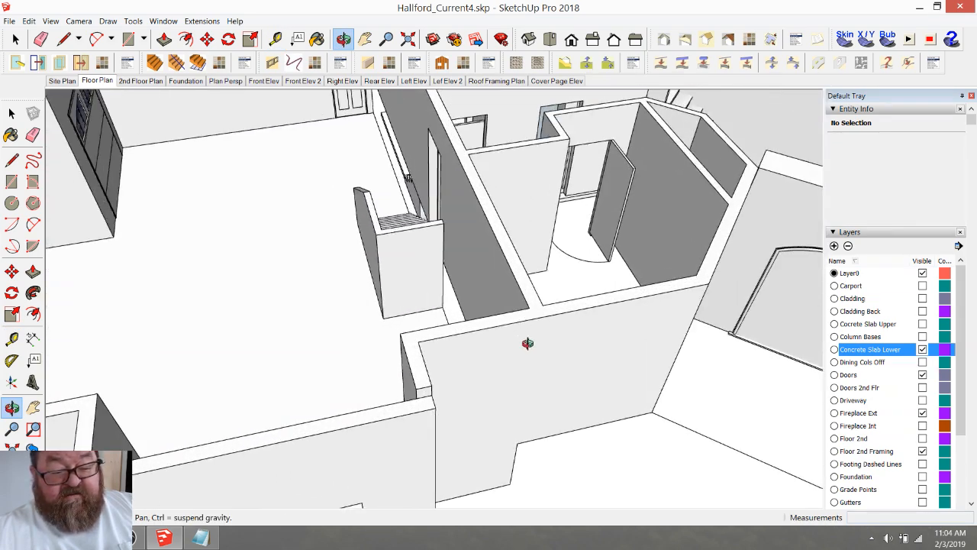
key("space")
left_click(516, 351)
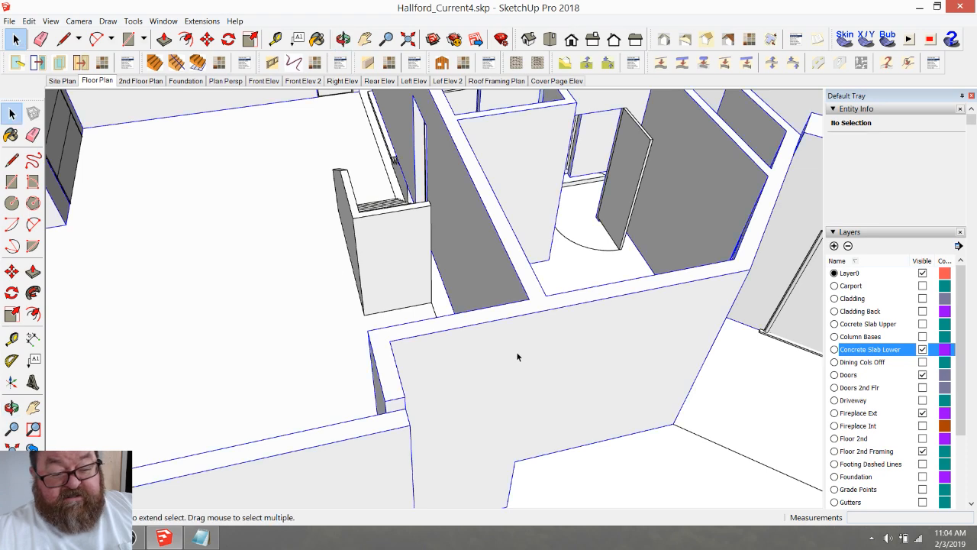
key("ctrl+t")
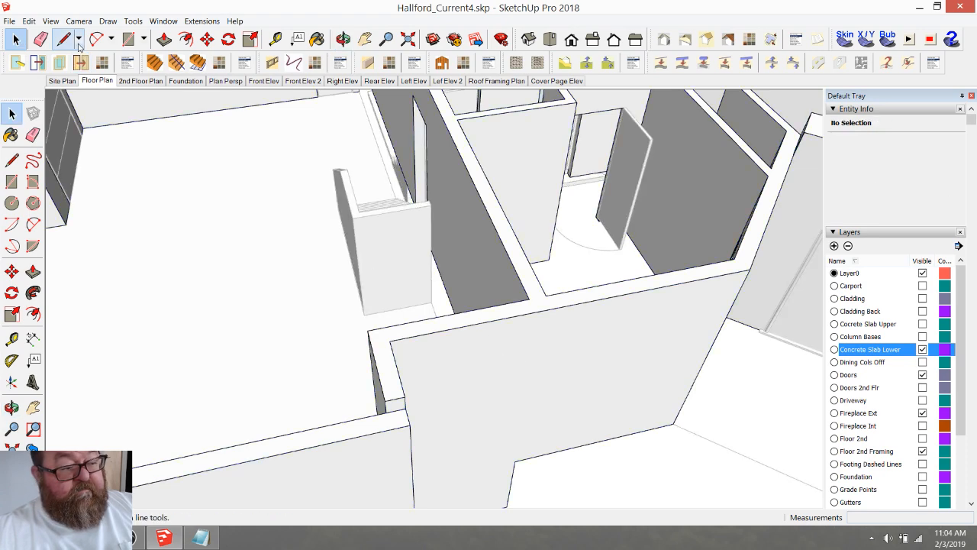
left_click(64, 39)
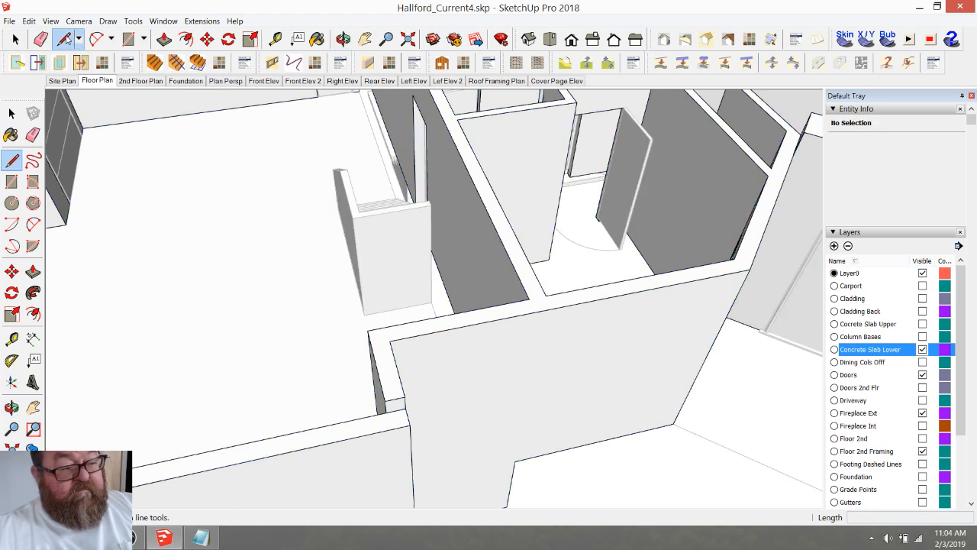
left_click(529, 298)
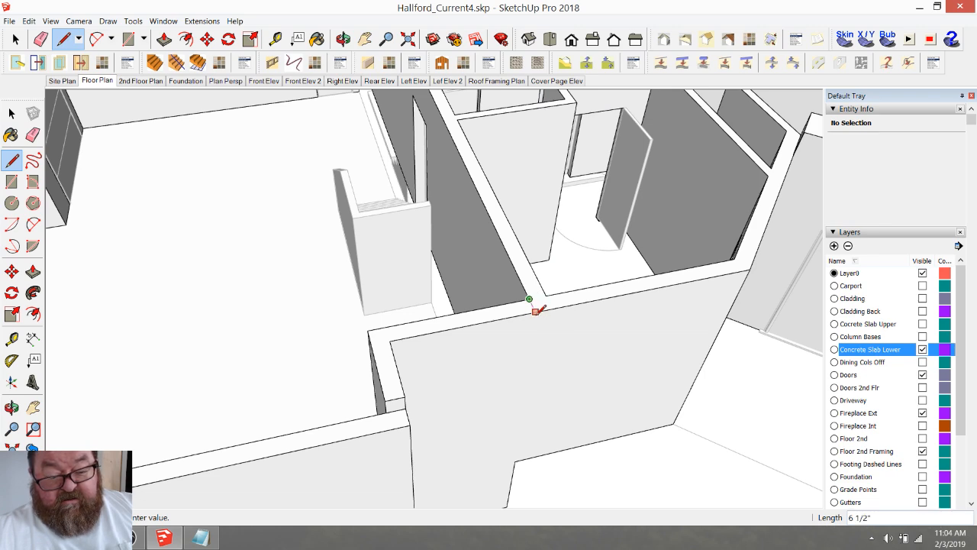
left_click(536, 313)
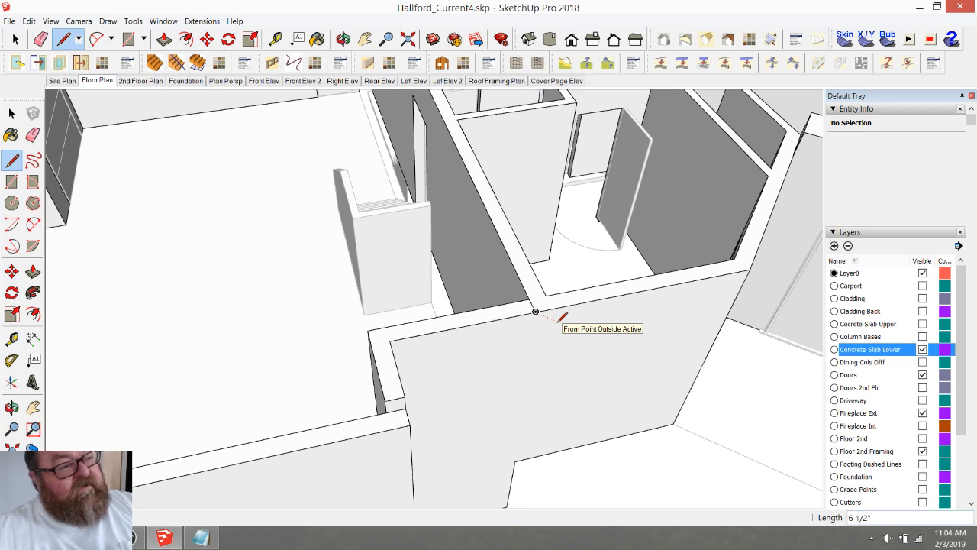
- Draw a line across the wall top at the other end of the garage's inner wall, near the garage's exterior door
scroll(578, 347, "down", 6)
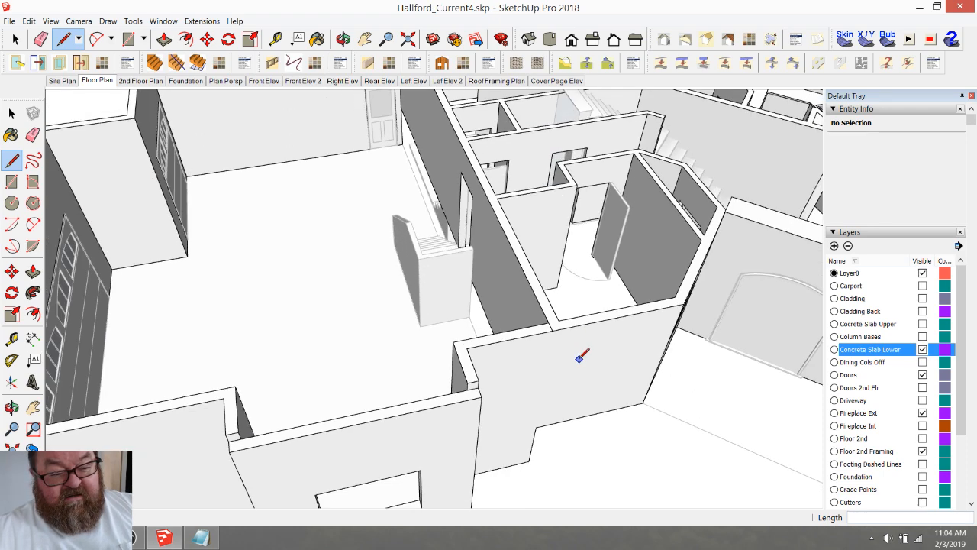
scroll(484, 153, "down", 2)
scroll(477, 141, "up", 6)
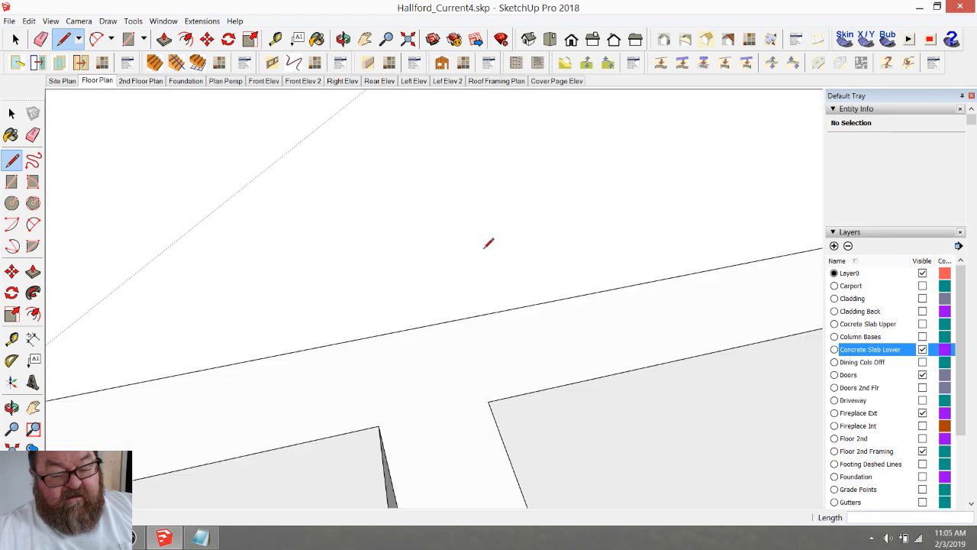
scroll(488, 240, "down", 2)
scroll(469, 283, "up", 3)
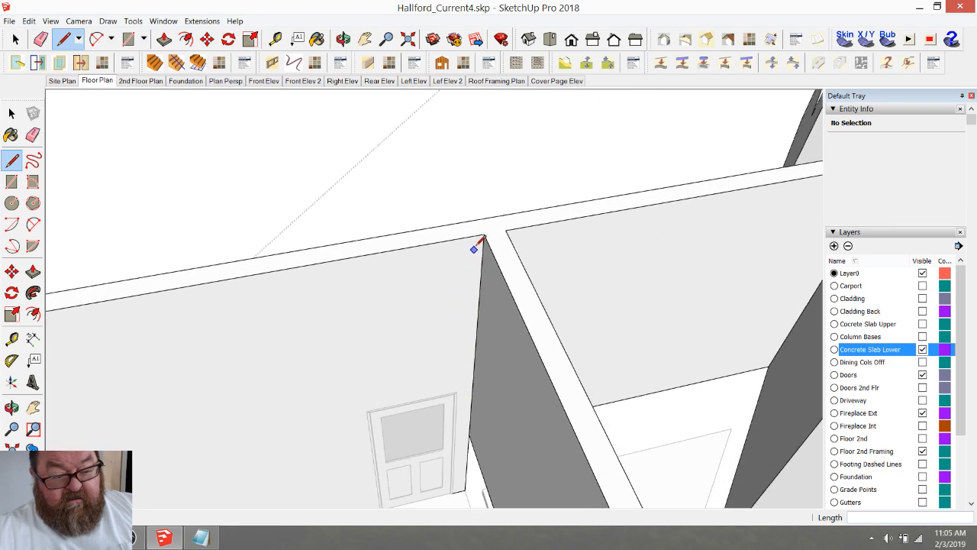
left_click(484, 233)
scroll(478, 219, "down", 8)
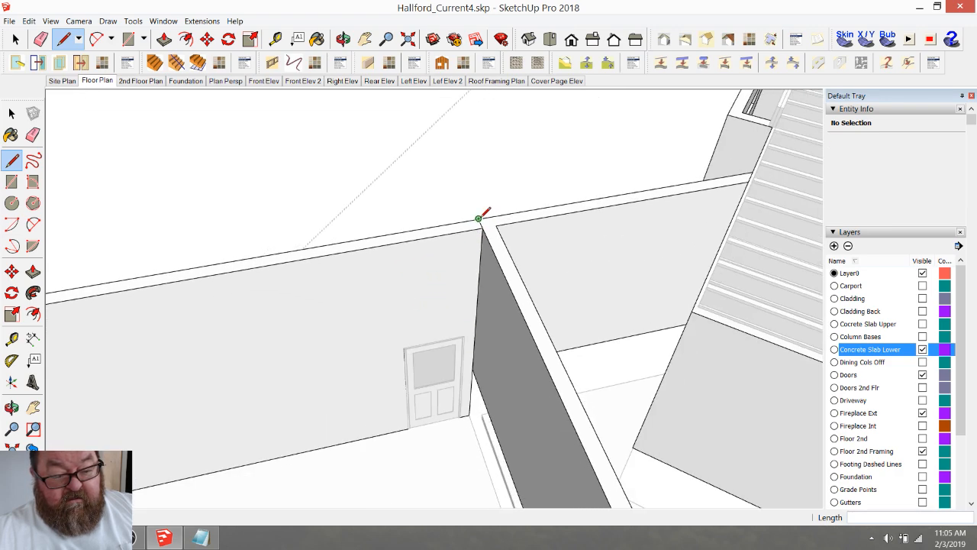
- Push the top of the short L-shaped garage wall section beside the inner wall junction down 4"
scroll(480, 218, "down", 2)
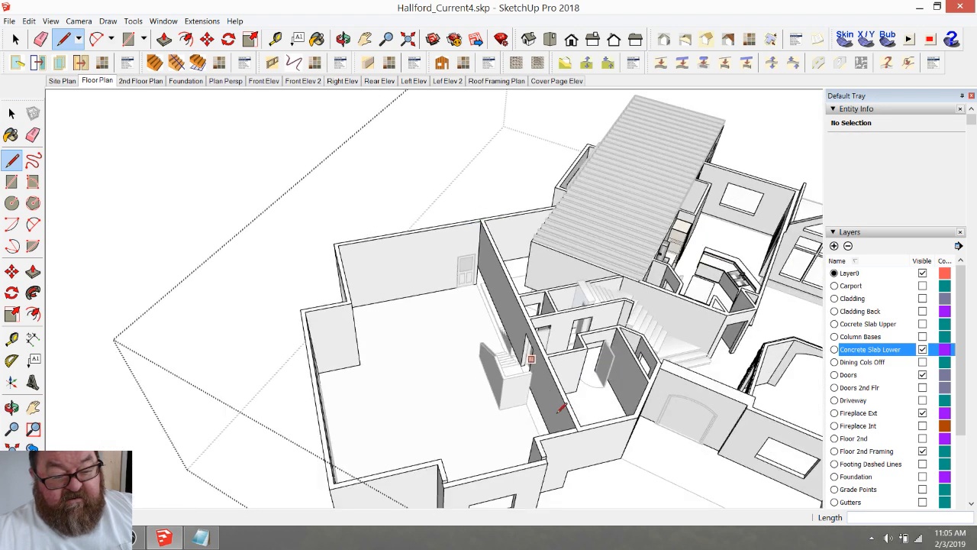
scroll(562, 410, "up", 5)
scroll(501, 319, "down", 1)
scroll(545, 412, "up", 5)
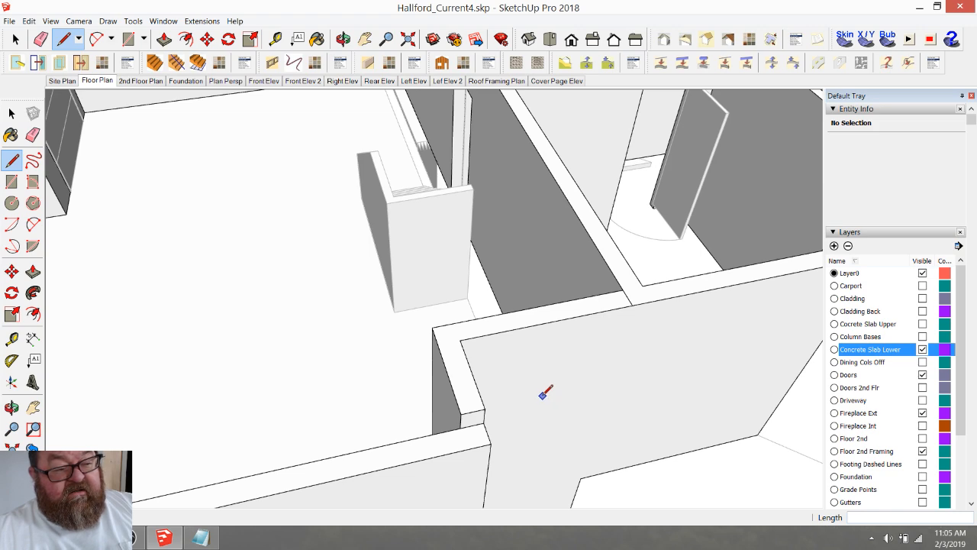
left_click(541, 395)
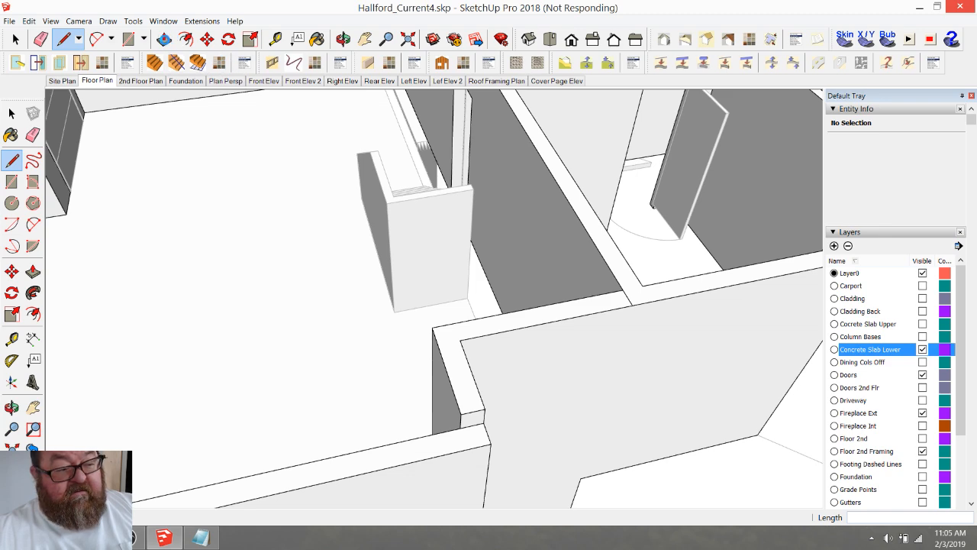
left_click(164, 39)
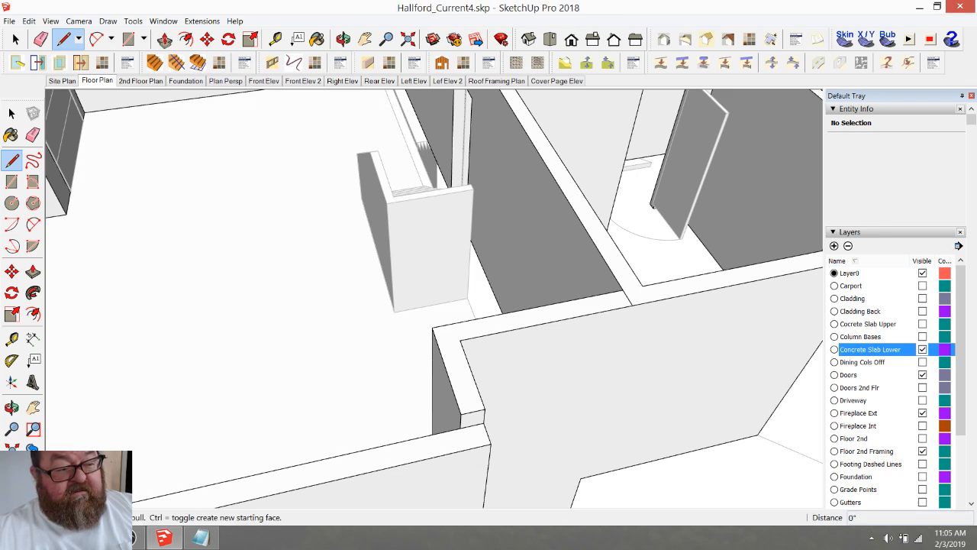
left_click(571, 312)
left_click(570, 321)
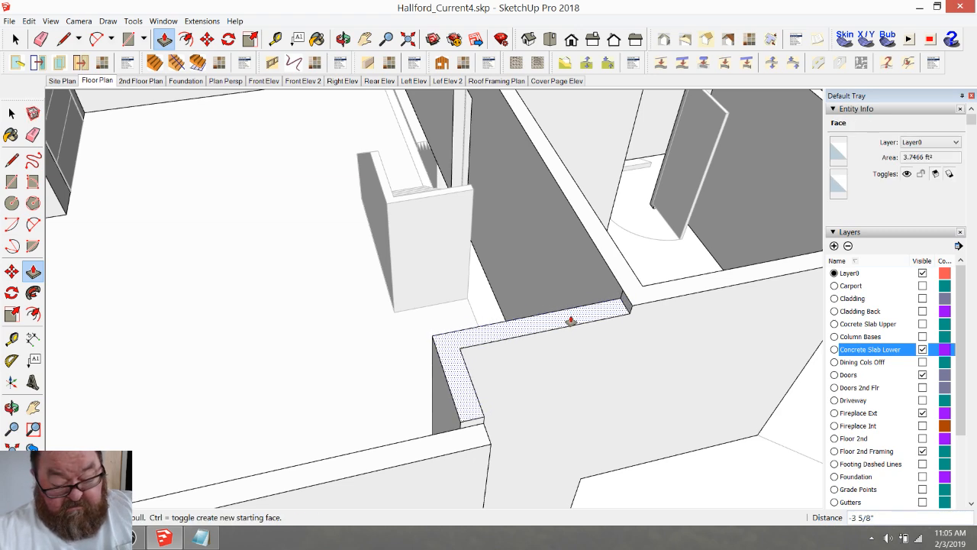
type("-4")
key("Return")
scroll(580, 322, "down", 5)
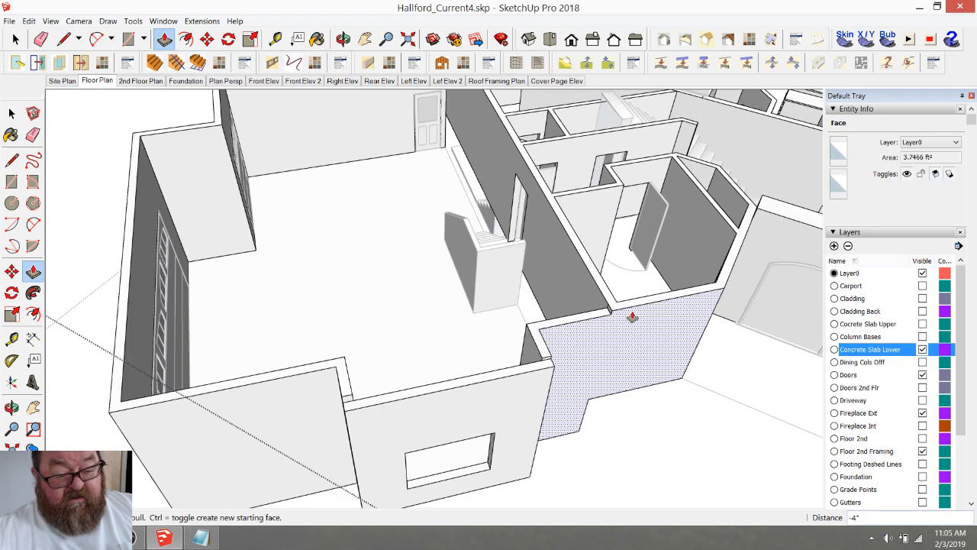
- Lower the top of the remaining garage perimeter wall by 4" with Push/Pull
left_click(254, 382)
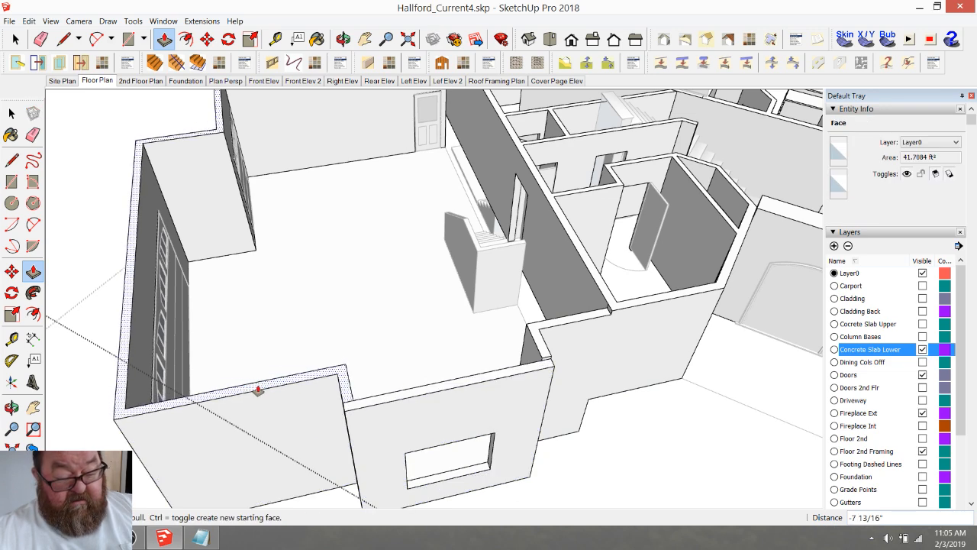
type("4")
key("Return")
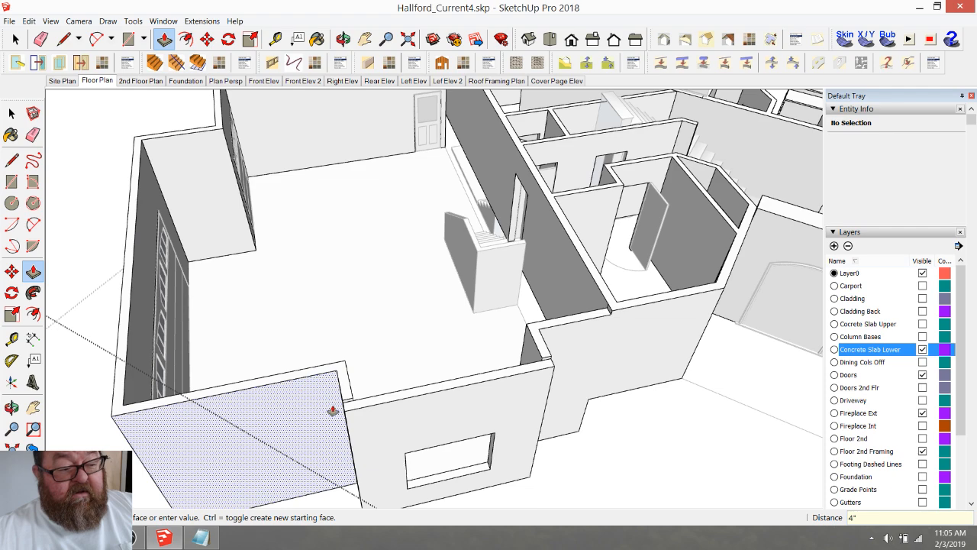
- Examine the second-floor joist ends and walls around the staircase, and check the rest of the layer list
scroll(330, 408, "down", 3)
key("o")
mouse_move(578, 263)
left_mouse_down()
mouse_move(436, 261)
mouse_move(563, 253)
left_mouse_up()
scroll(589, 169, "up", 5)
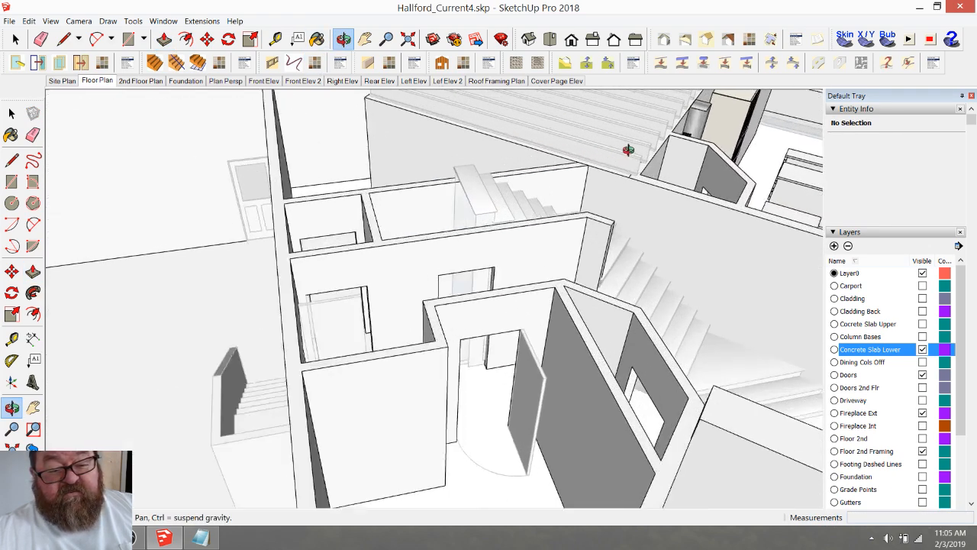
scroll(627, 149, "up", 5)
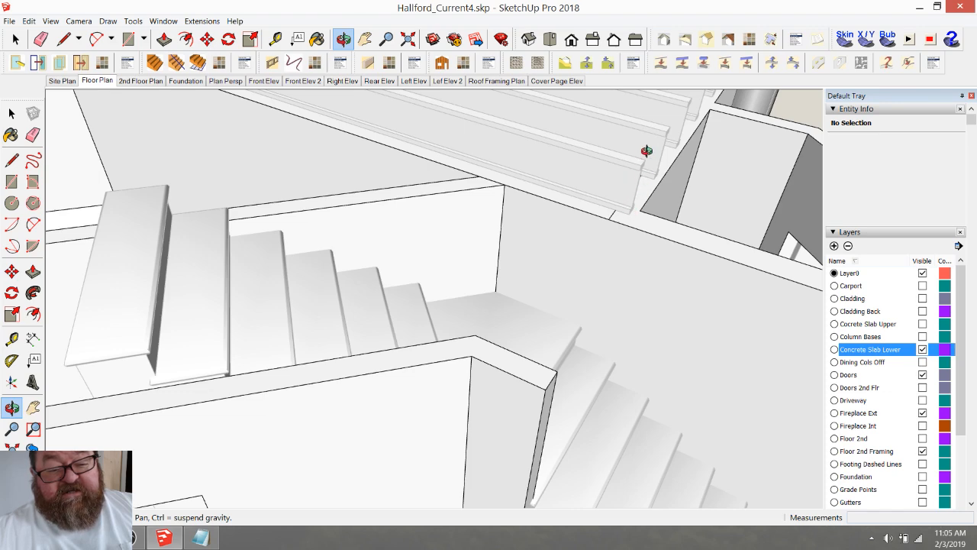
scroll(649, 194, "down", 8)
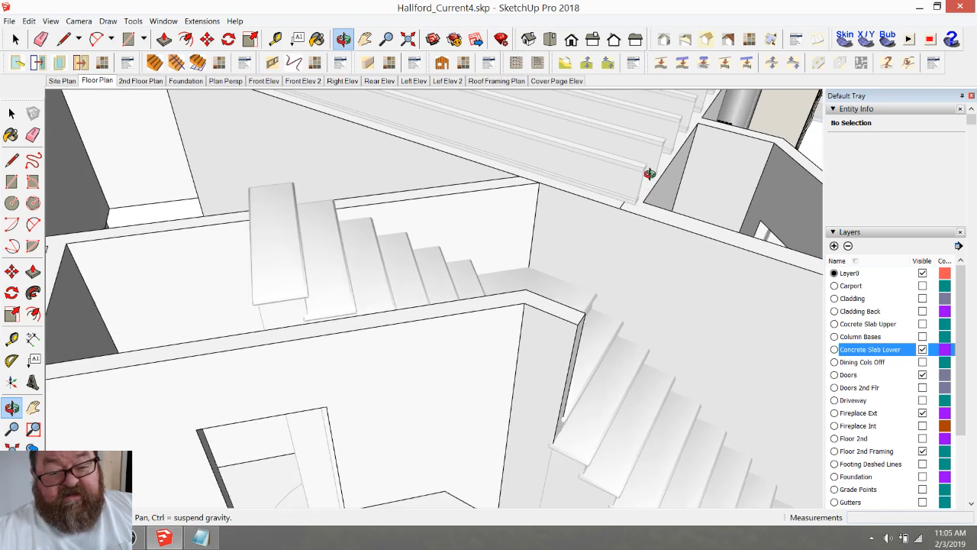
left_click_drag(644, 222, 763, 337)
scroll(860, 401, "down", 4)
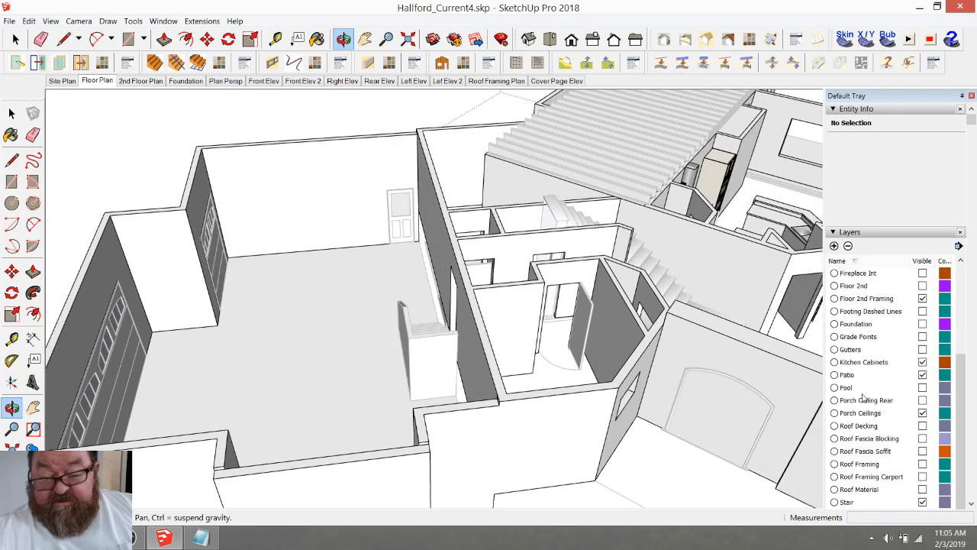
- Show the Floor 2nd layer to check the floor outline over the garage, and hide it again
scroll(866, 391, "up", 3)
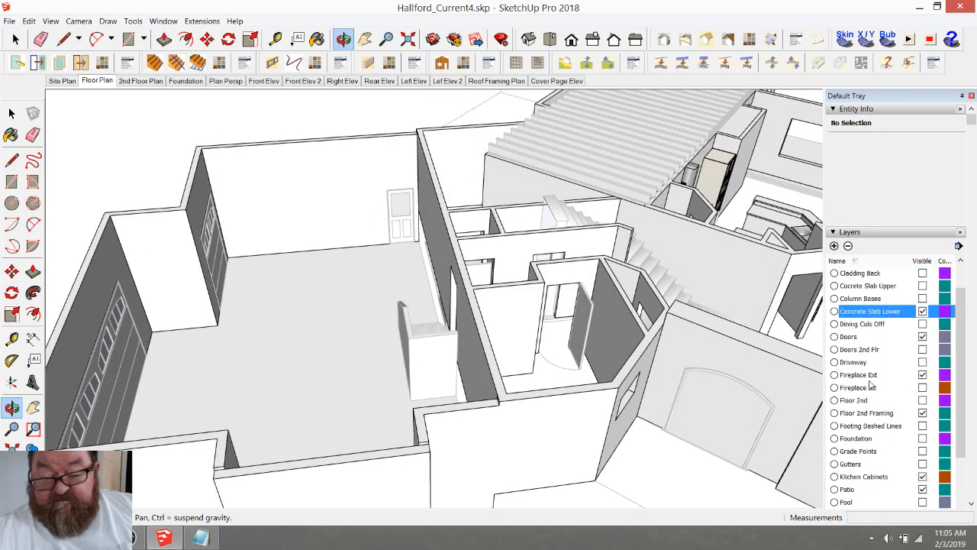
left_click(922, 400)
left_click_drag(514, 285, 603, 245)
scroll(580, 267, "up", 4)
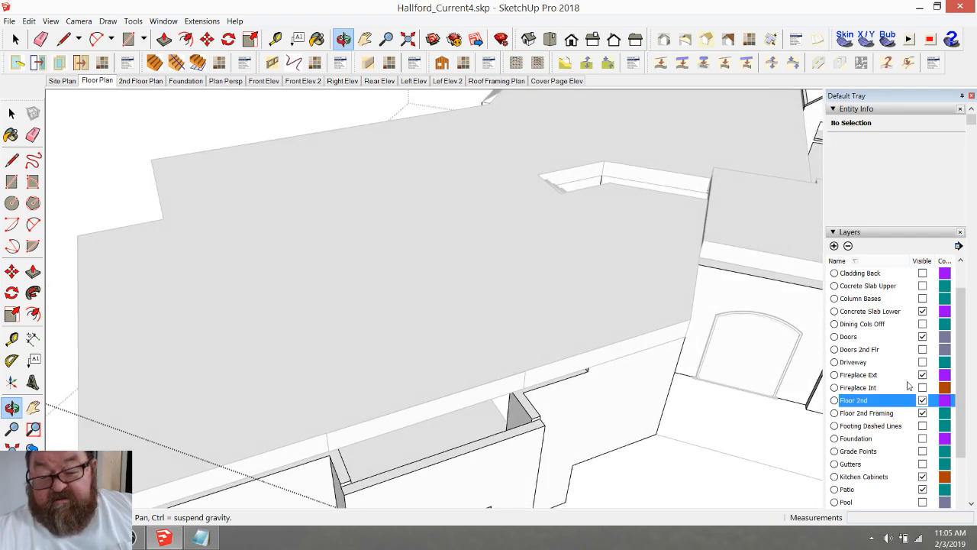
left_click(922, 400)
- Place a guide line 16" below the top edge of the single garage door's wall, at the corner between the two garage doors
left_click_drag(518, 276, 443, 164)
scroll(439, 183, "up", 5)
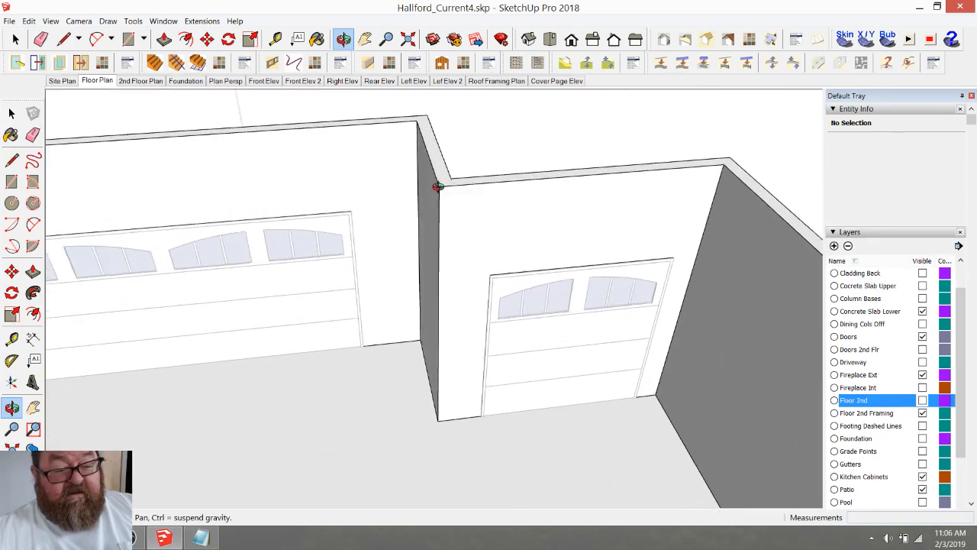
scroll(451, 196, "up", 5)
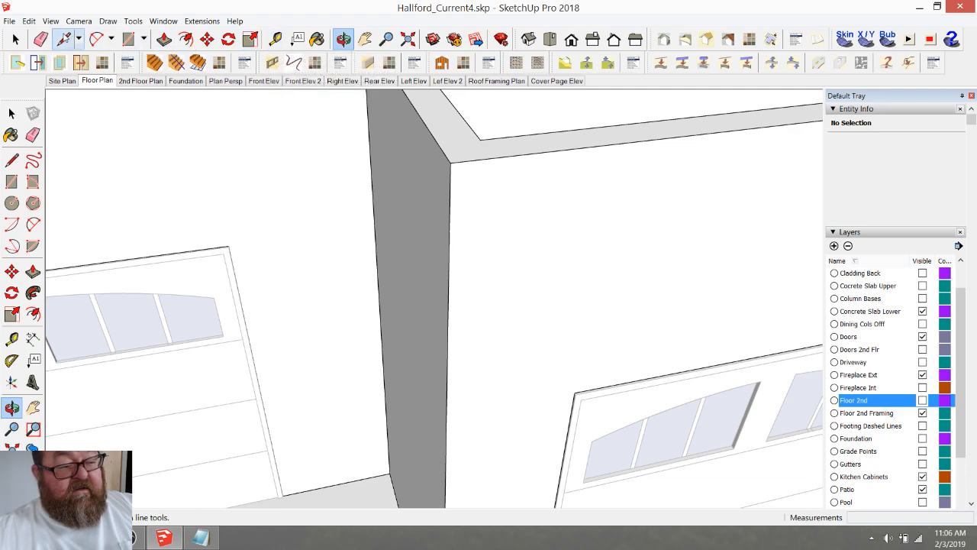
left_click(64, 39)
left_click(451, 162)
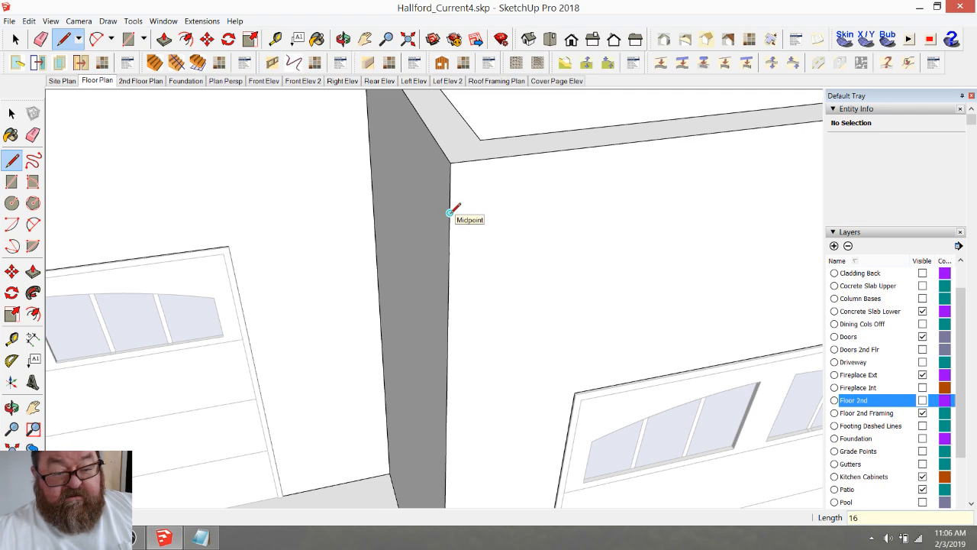
key("t")
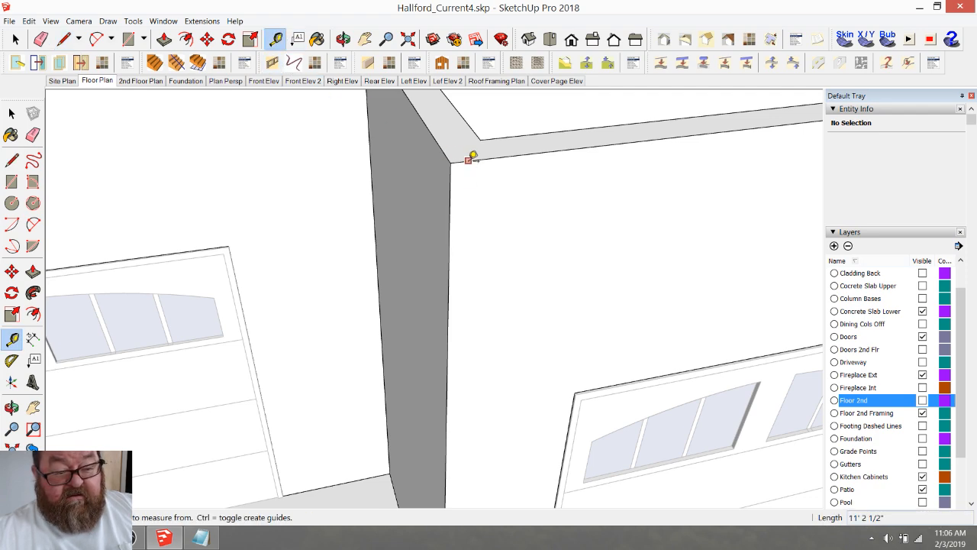
left_click(468, 160)
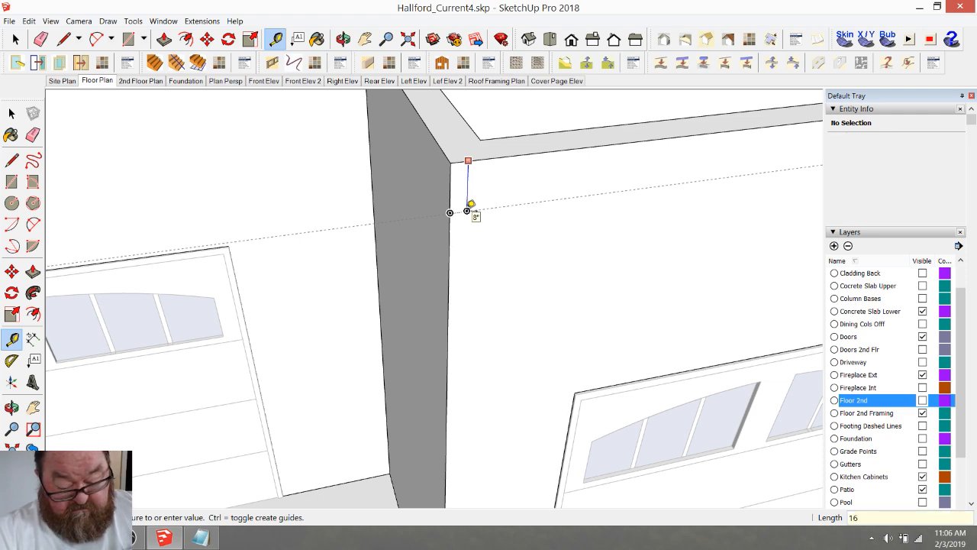
key("Return")
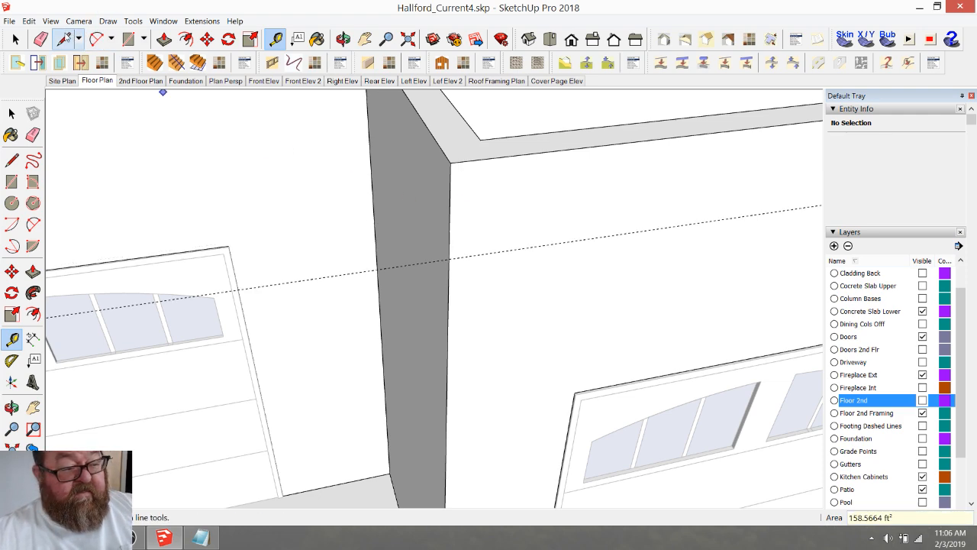
- Draw a 1.75" wide by 16" high rectangle on the wall corner, from the guide line up to the wall's top edge
left_click(63, 39)
left_click(449, 258)
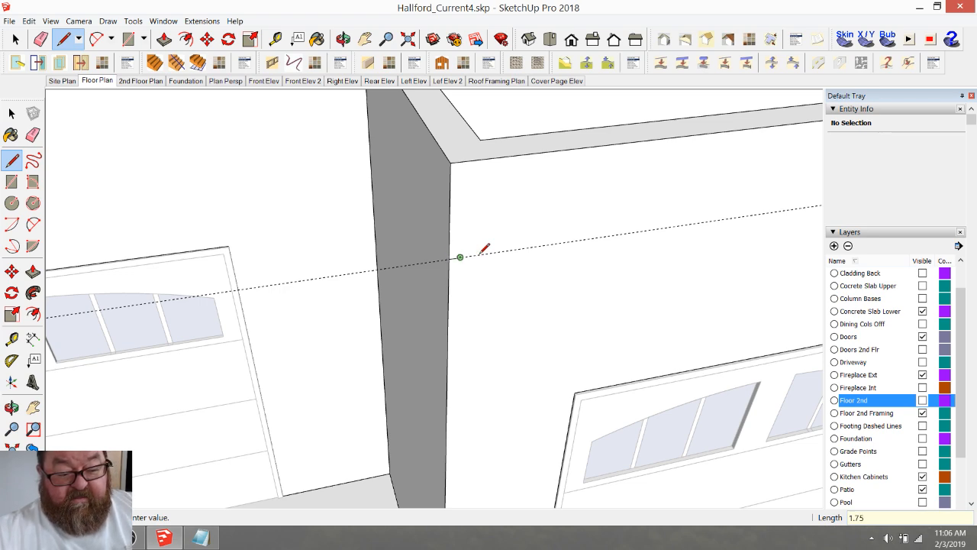
left_click(462, 161)
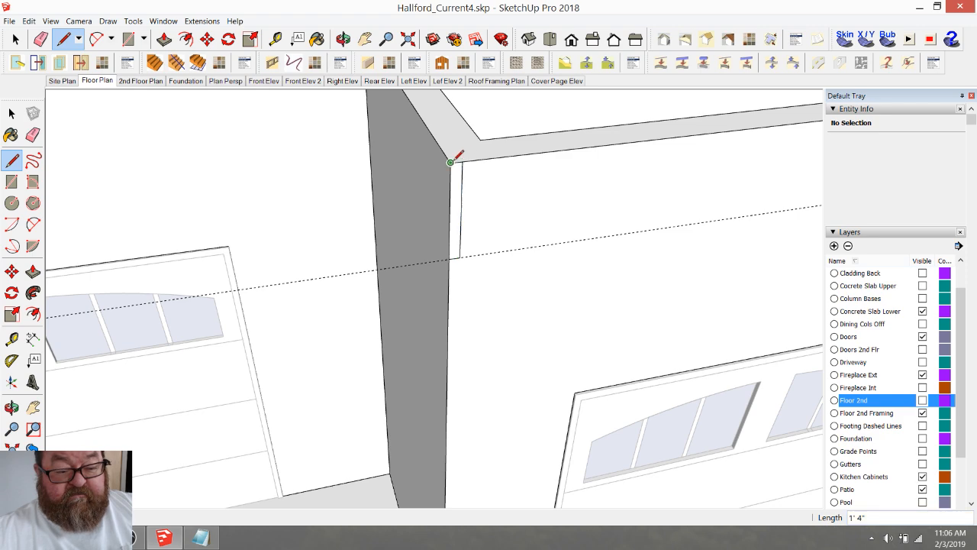
left_click(449, 258)
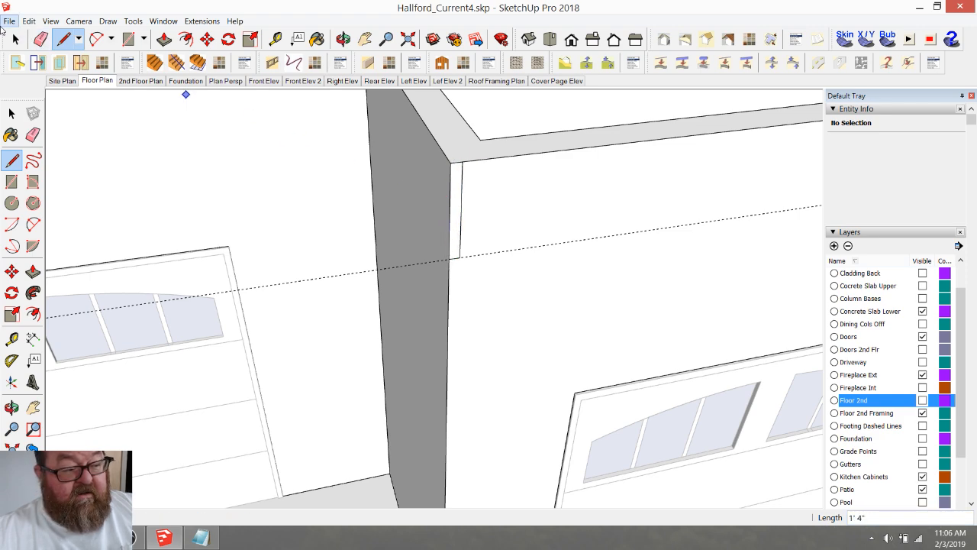
key("space")
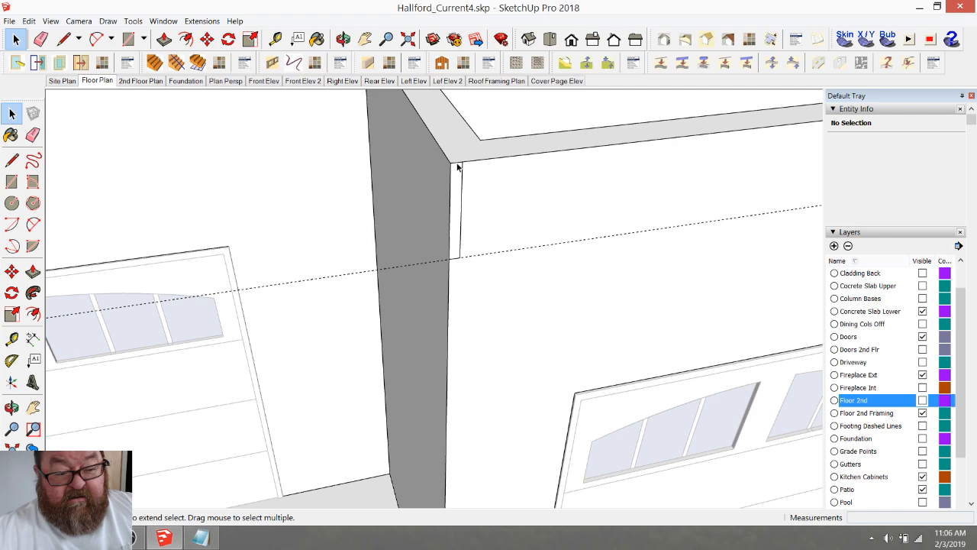
- Select the narrow rectangle's face with its edges and make it a group
left_click(461, 187)
left_click(461, 189, "shift")
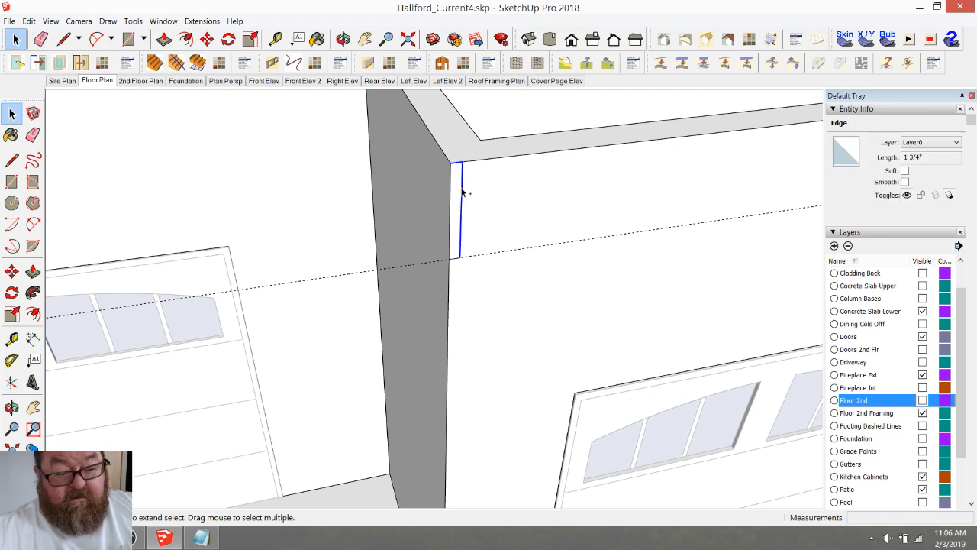
left_click(458, 231, "shift")
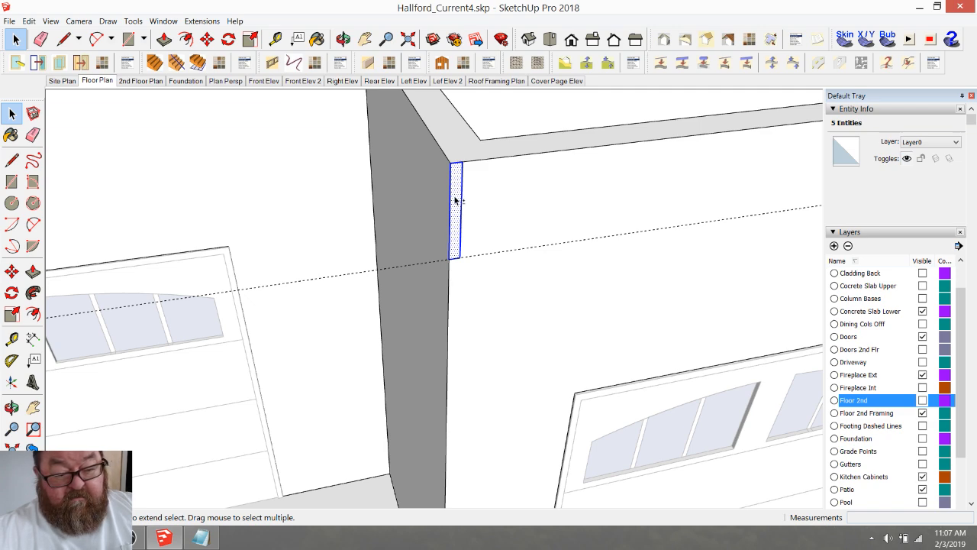
right_click(456, 200)
left_click(505, 292)
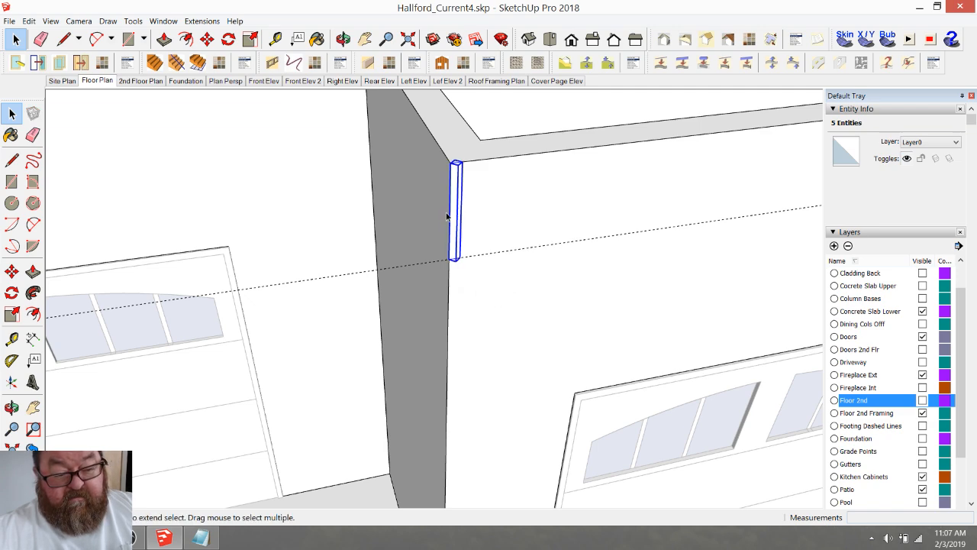
- Open the rectangle's group and Push/Pull its face 20' 10 1/2" across the garage to the opposite inner wall
double_click(457, 207)
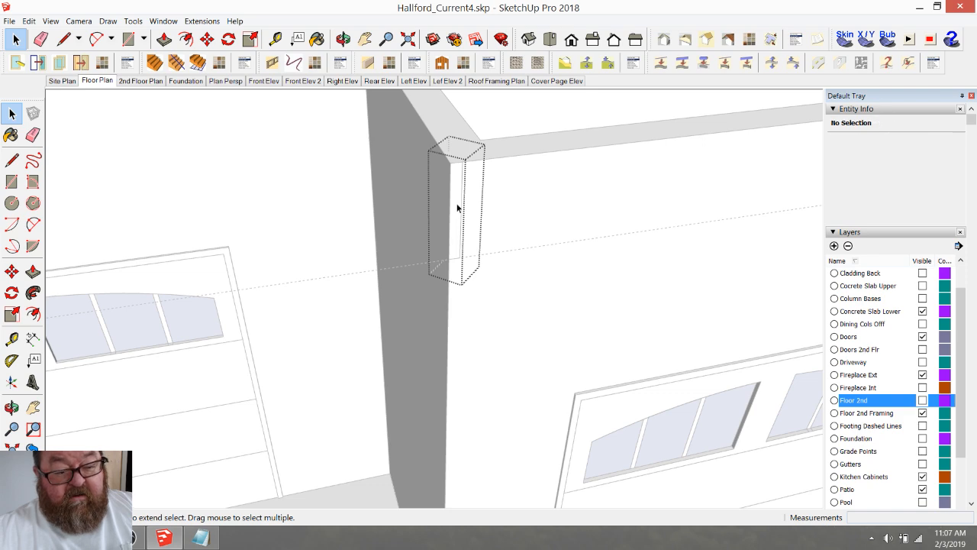
left_click(456, 208)
left_click(164, 39)
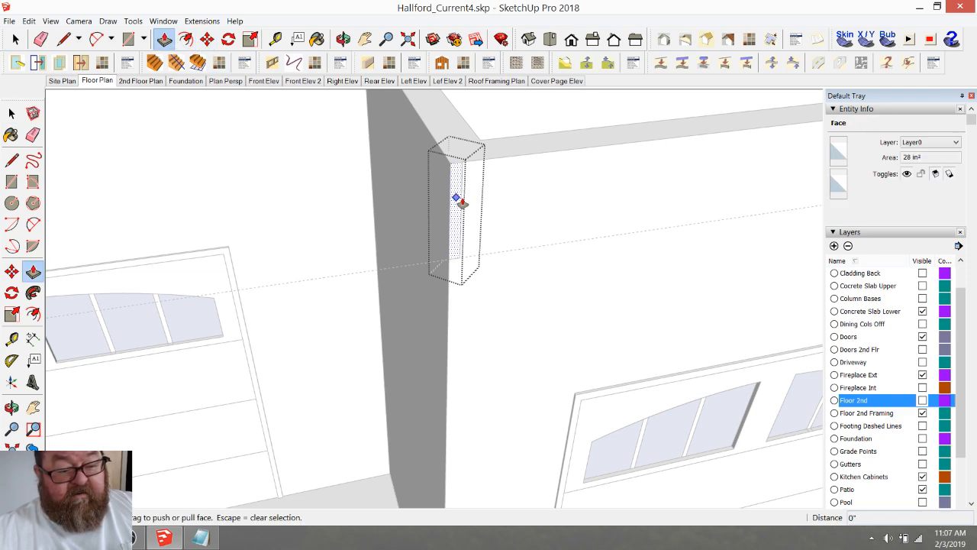
left_click(461, 187)
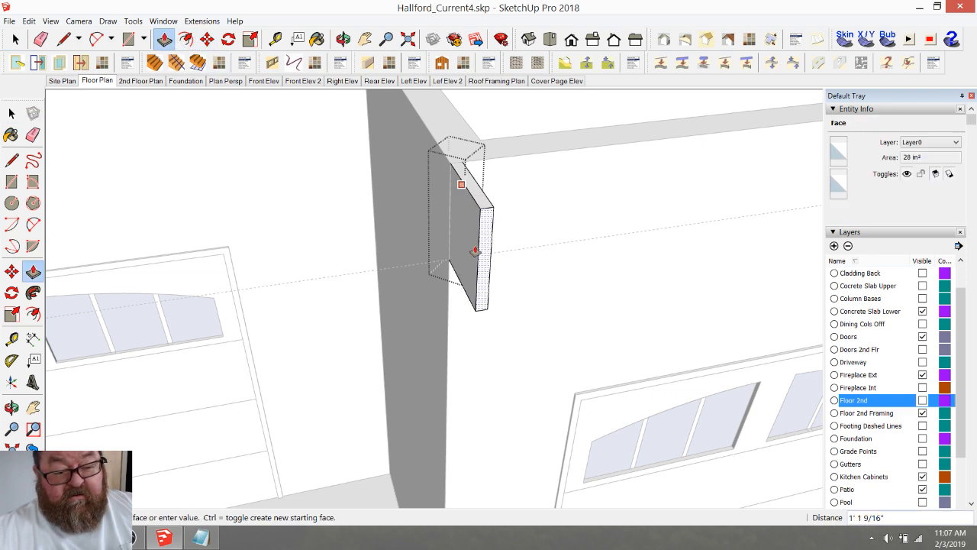
scroll(541, 317, "down", 2)
scroll(525, 285, "down", 5)
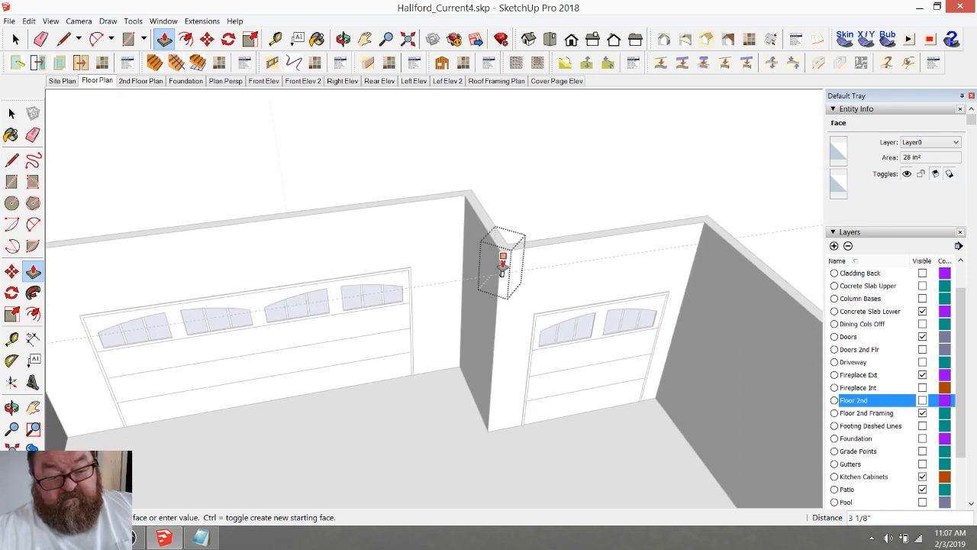
scroll(559, 367, "up", 5)
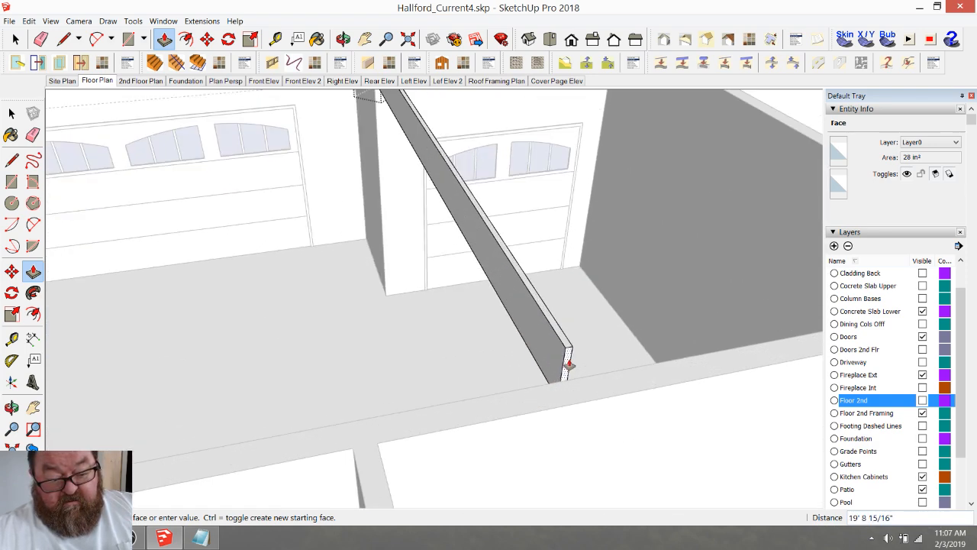
left_click(580, 379)
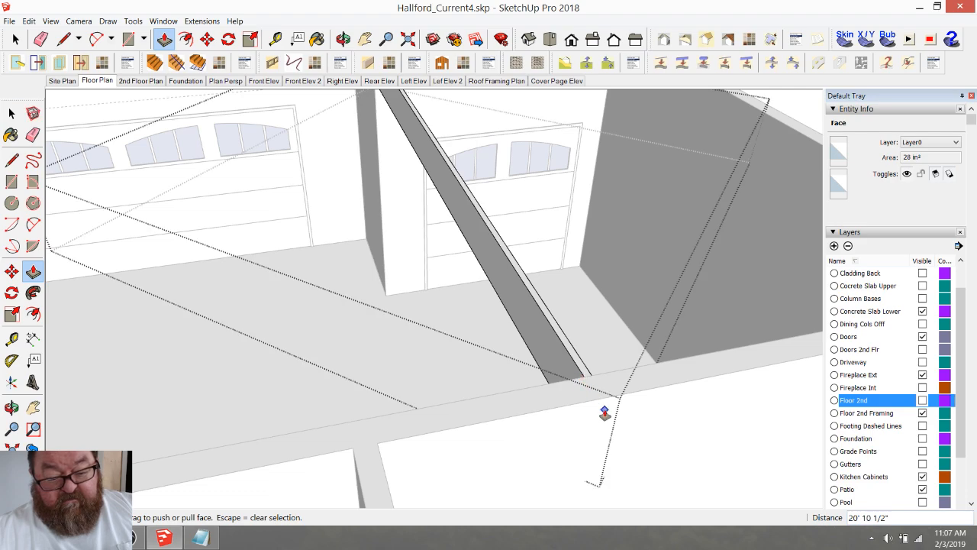
- Examine how the beam's end meets the garage wall corner between the two garage doors
left_click(342, 39)
left_click_drag(538, 356, 127, 200)
left_click(15, 39)
scroll(130, 137, "up", 1)
left_click(229, 272)
scroll(293, 213, "down", 2)
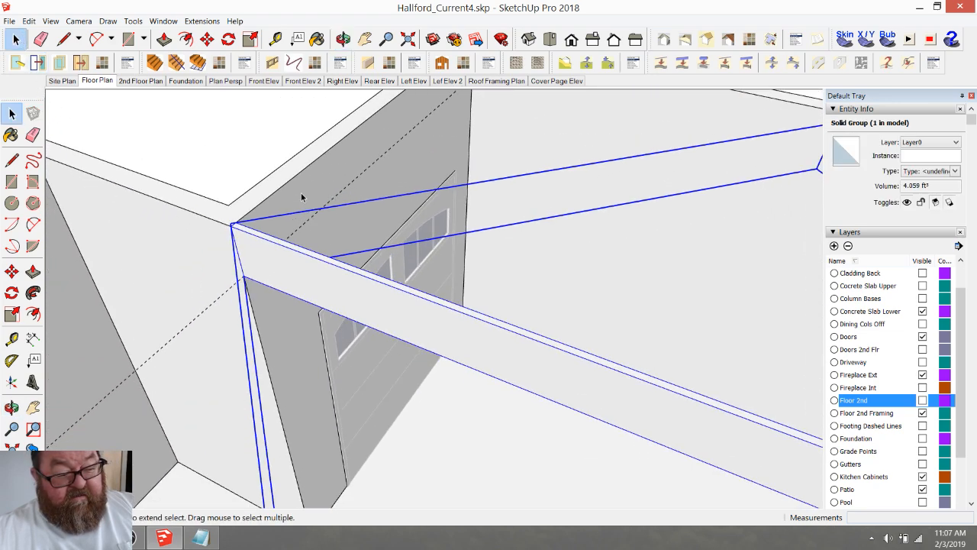
scroll(297, 241, "up", 3)
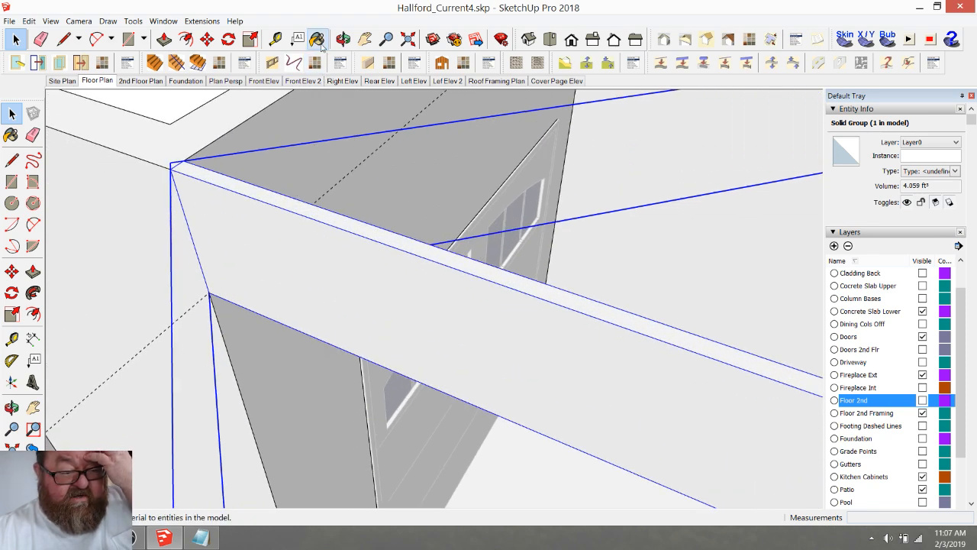
left_click(276, 39)
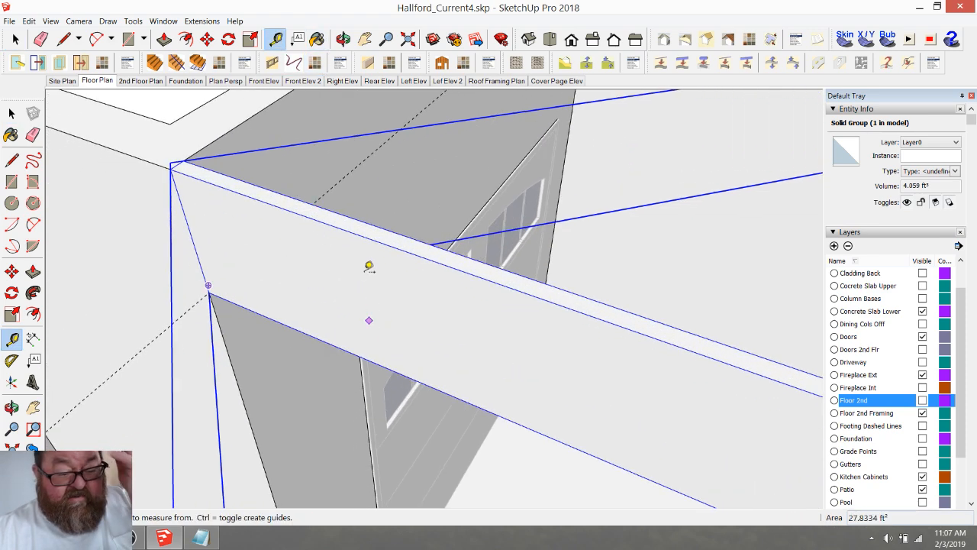
scroll(425, 137, "down", 6)
scroll(433, 178, "down", 3)
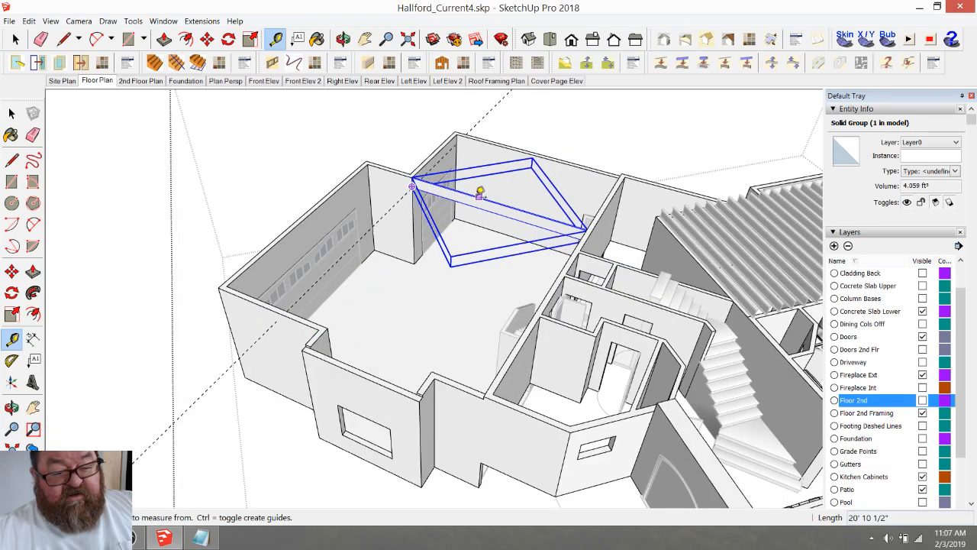
scroll(413, 185, "up", 8)
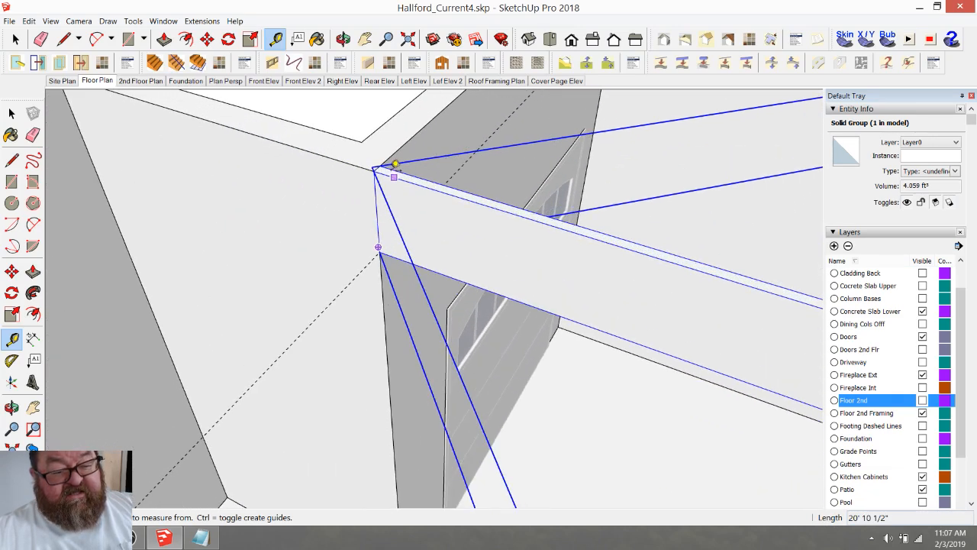
scroll(395, 164, "up", 5)
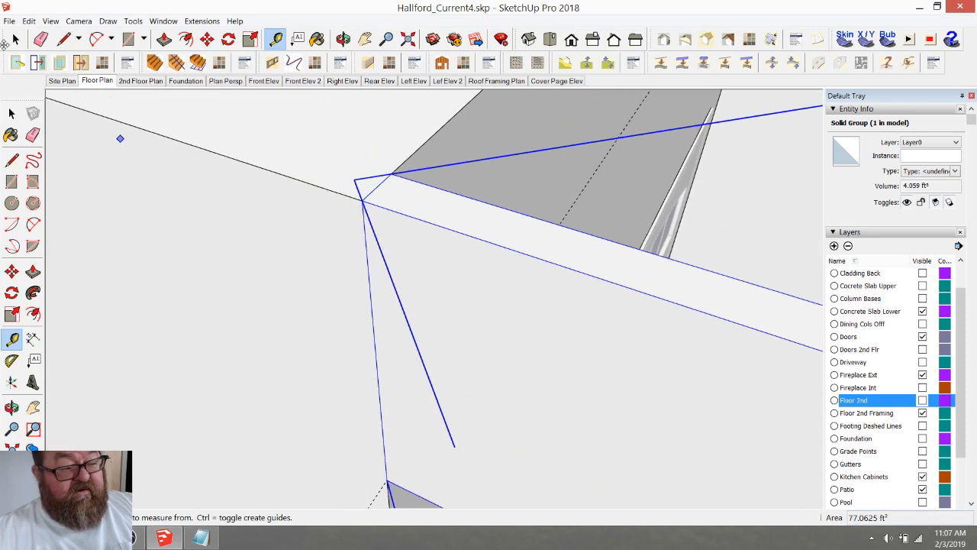
- Extend the beam's end face 3" onto the wall corner with Push/Pull inside its group, and close the group
key("space")
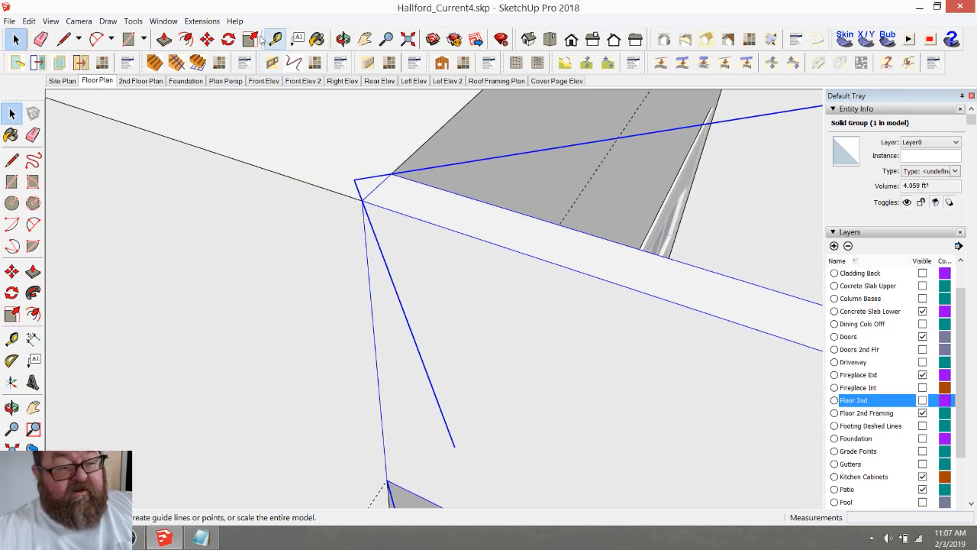
left_click(207, 39)
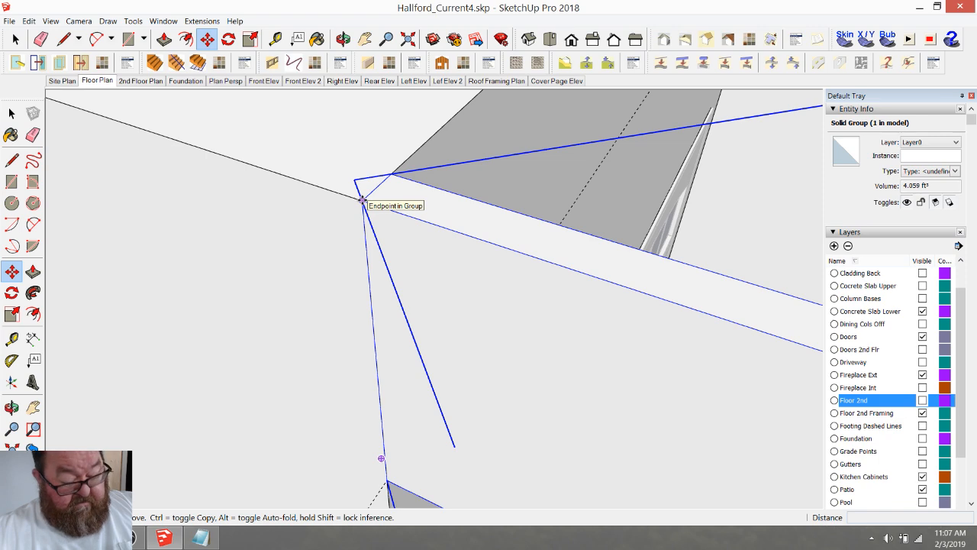
left_click(344, 39)
left_click_drag(489, 298, 158, 205)
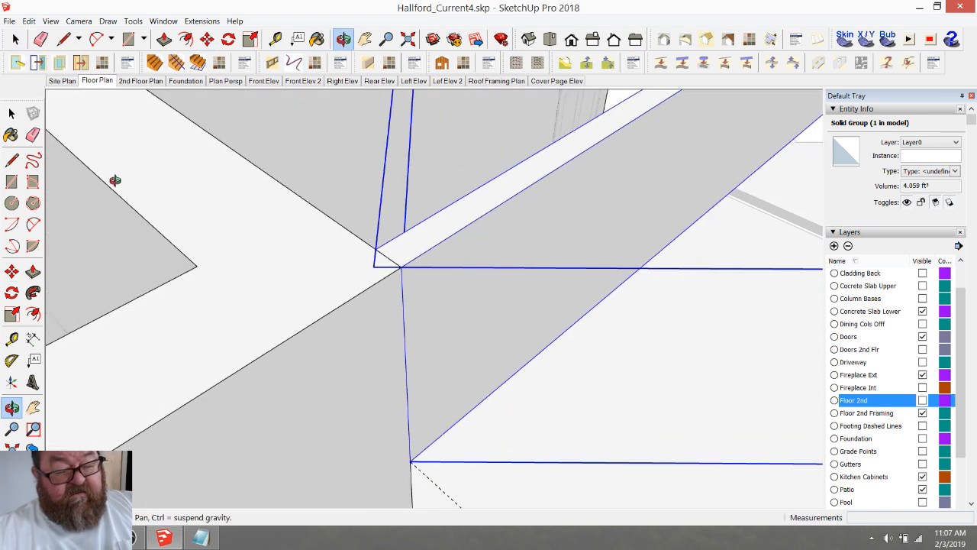
key("space")
double_click(473, 241)
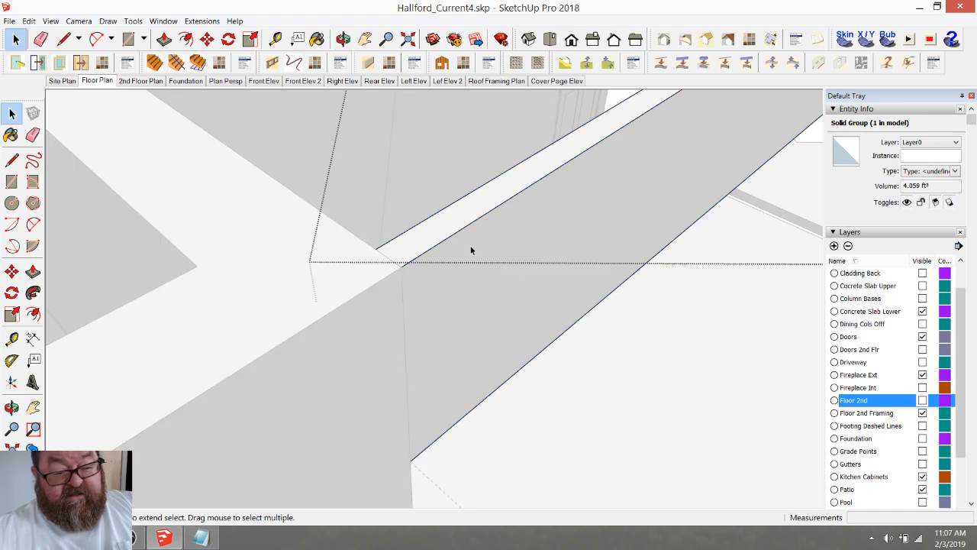
key("p")
left_click(400, 248)
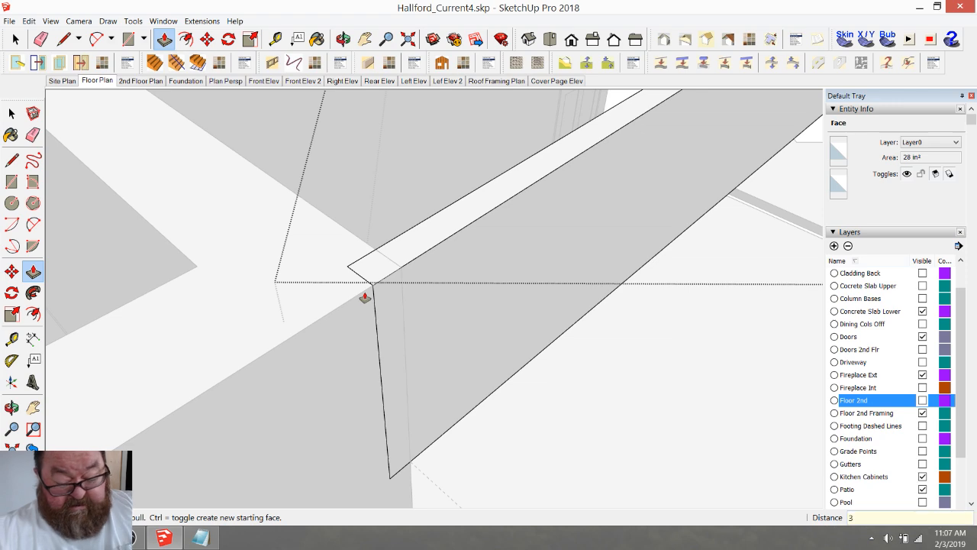
type("3")
key("Return")
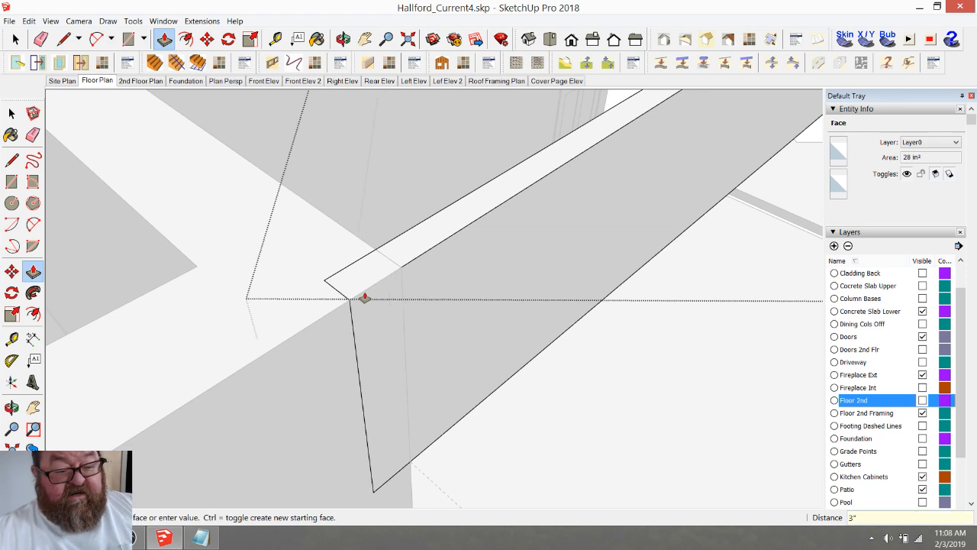
left_click(15, 39)
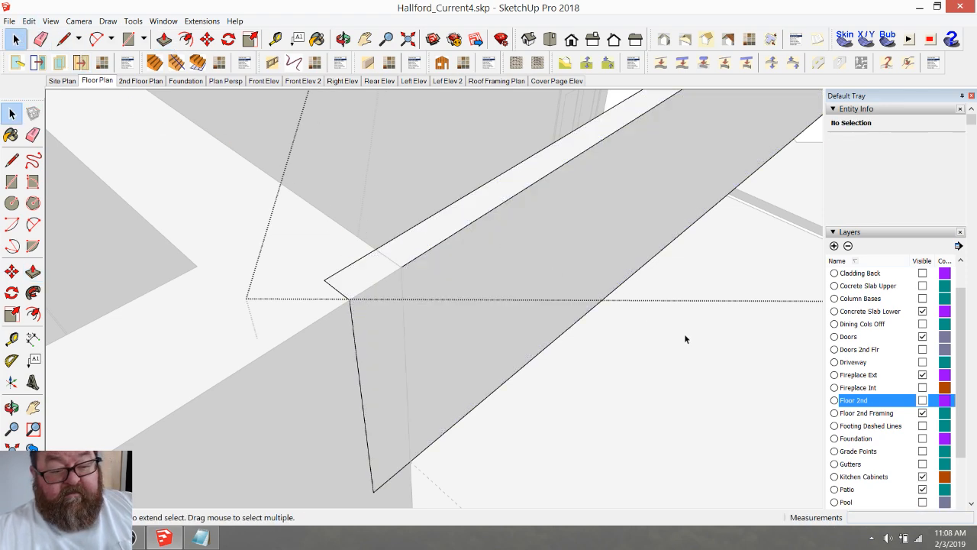
left_click(427, 275)
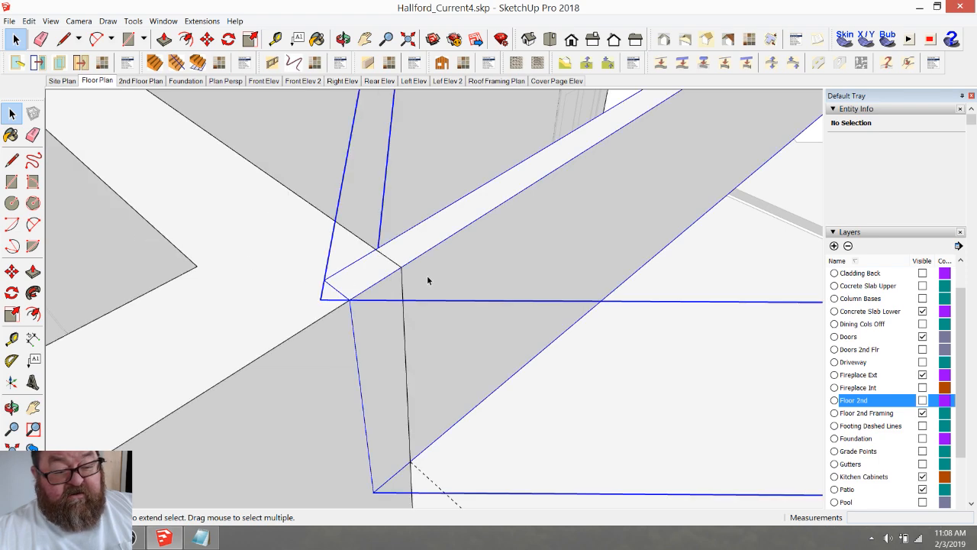
- Copy the beam twice side by side at 1 3/4" spacing to form a three-ply beam on the wall corner
left_click(207, 39)
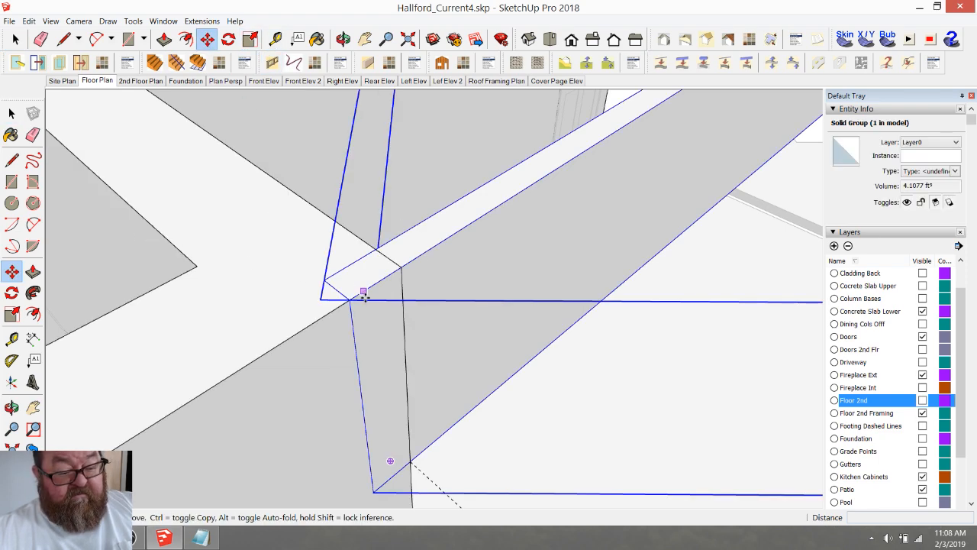
left_click(401, 268)
key("ctrl")
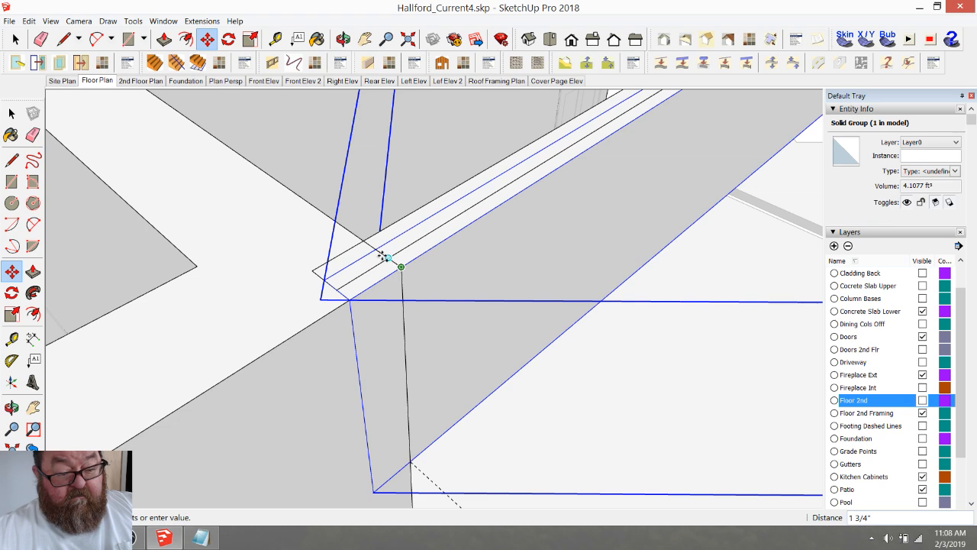
left_click(377, 249)
left_click(330, 217)
- Select all three beam plies and move them 1/2" along the wall corner's edge, away from the corner point
left_click(15, 39)
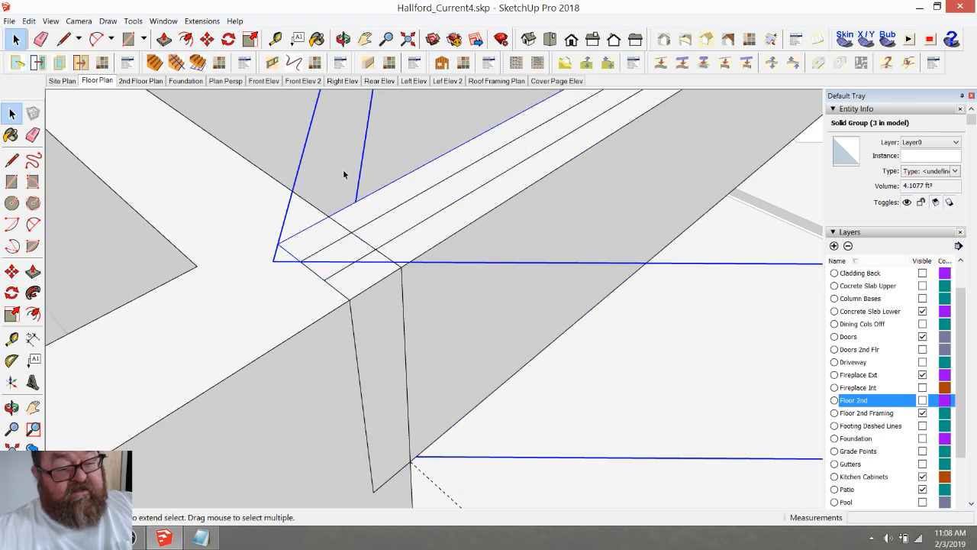
left_click(422, 199, "shift")
left_click(450, 225, "shift")
left_click(207, 39)
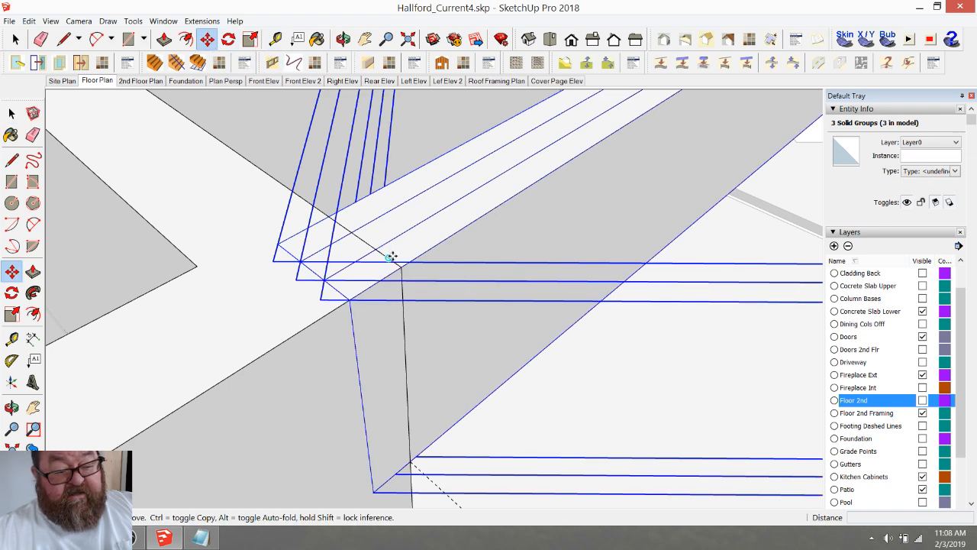
left_click(399, 266)
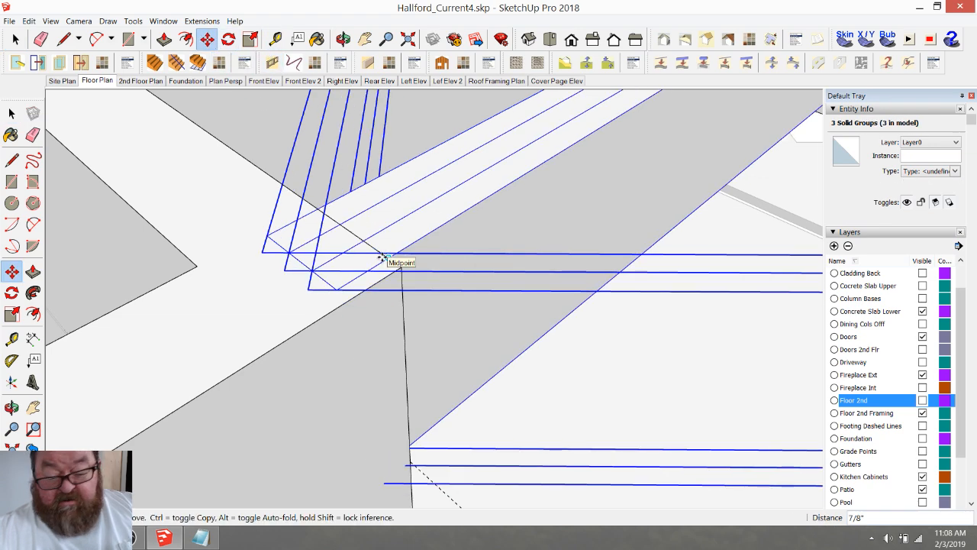
type("1/2")
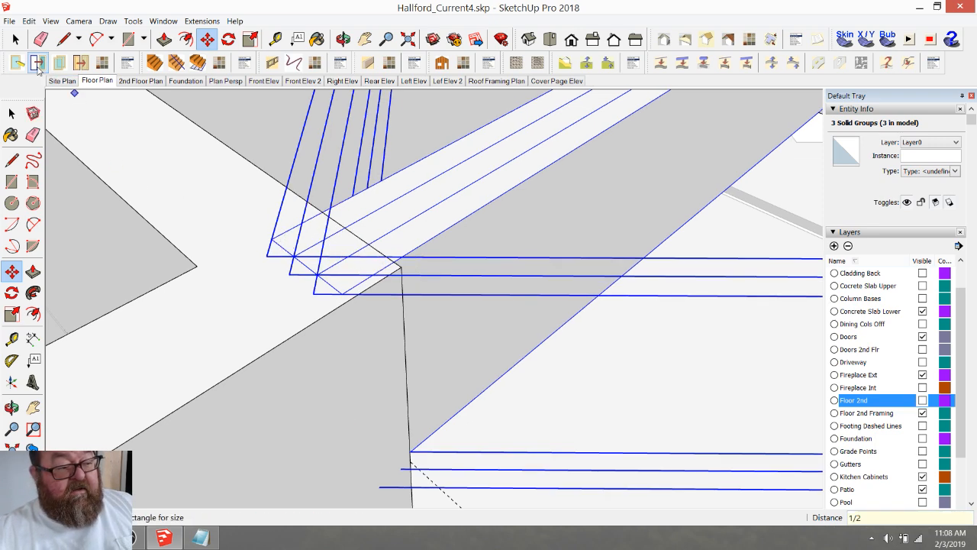
- Make the three selected beam plies into a single group
left_click(16, 39)
right_click(455, 197)
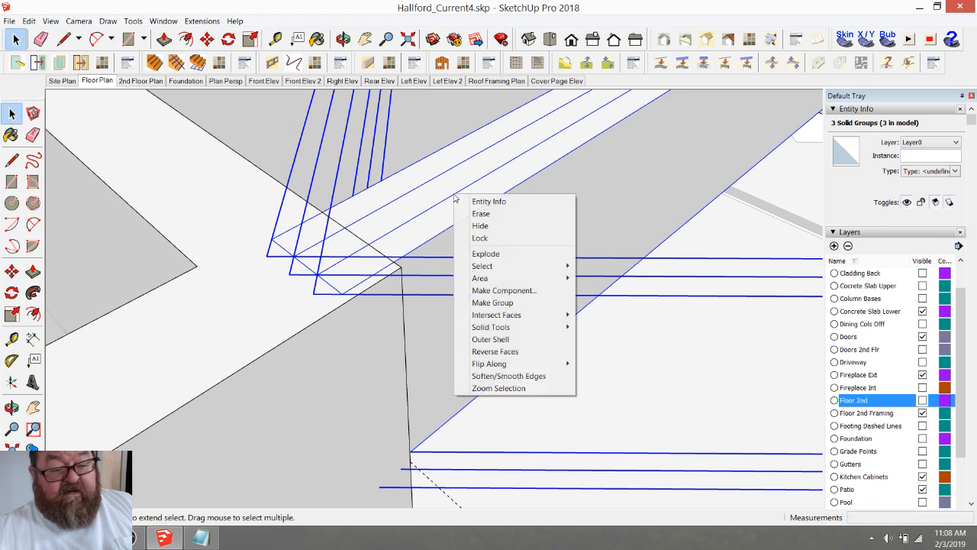
mouse_move(516, 316)
left_click(493, 302)
middle_click_drag(512, 353, 363, 342)
scroll(364, 342, "down", 5)
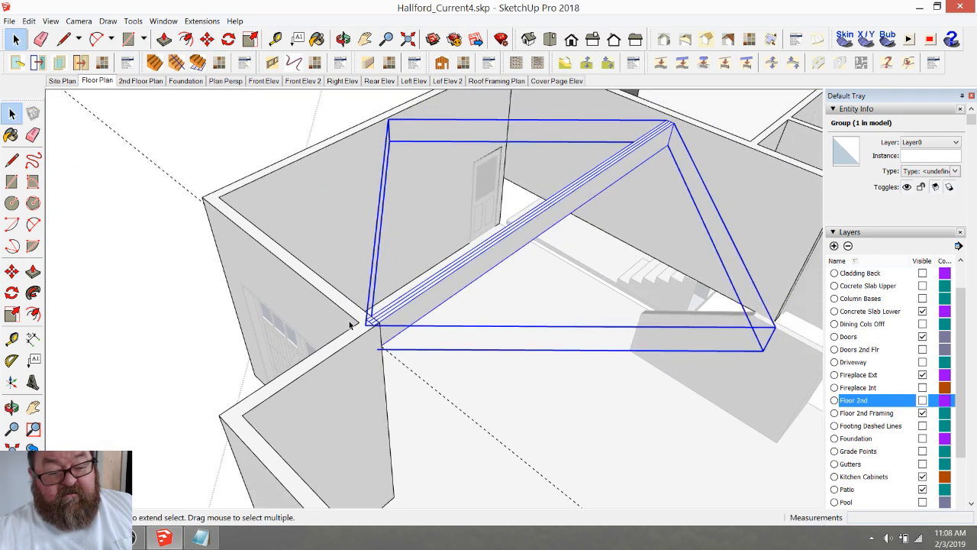
- Delete the vertical guide line at the wall corner beside the beam's end
left_click(343, 39)
left_click_drag(519, 261, 209, 185)
key("space")
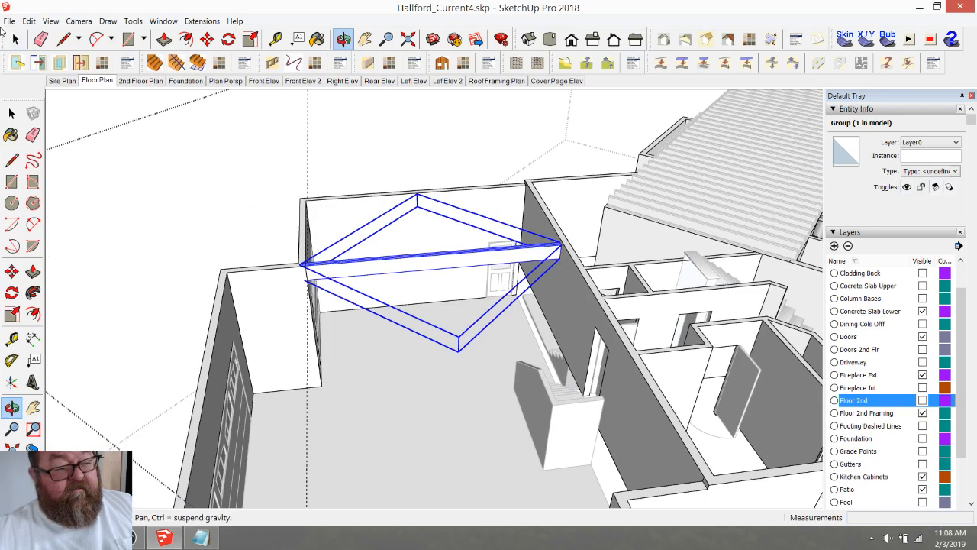
left_click(307, 165)
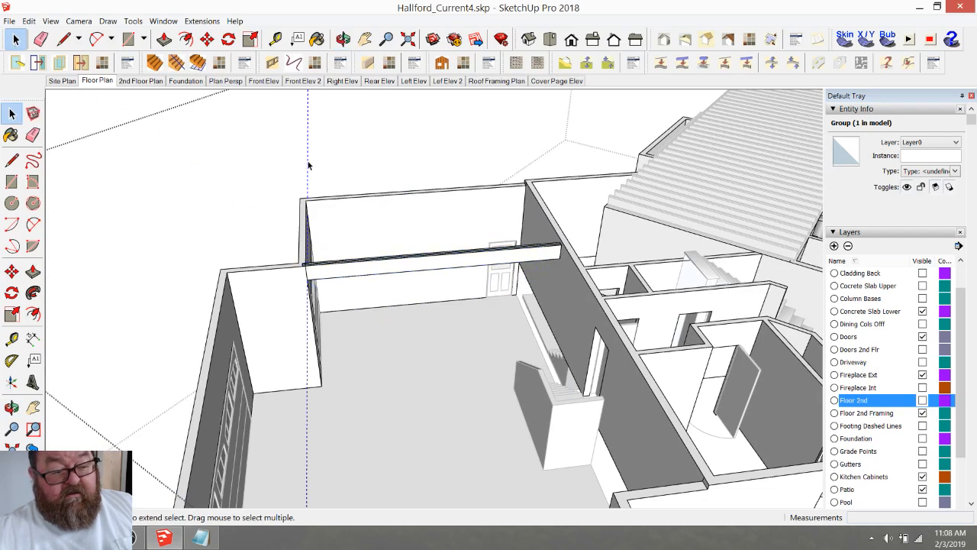
left_click(308, 167)
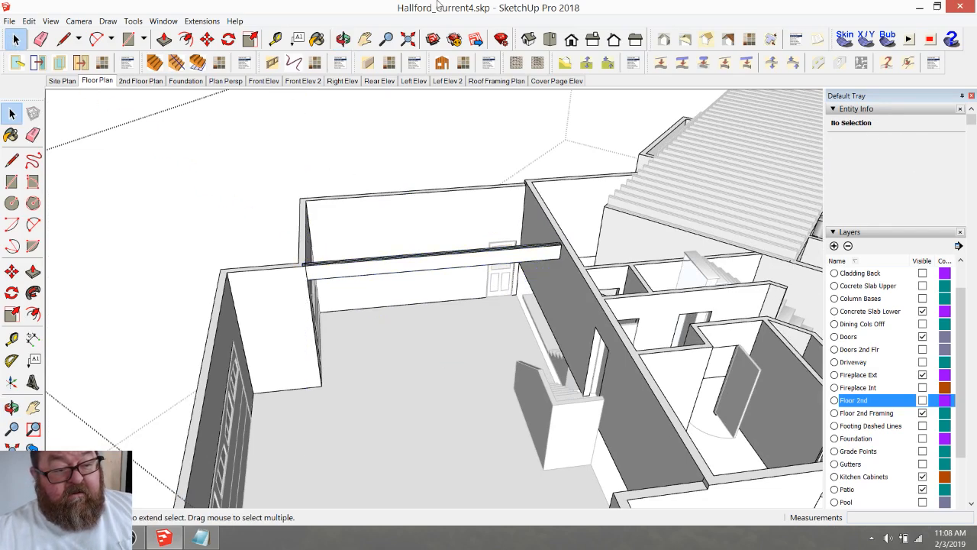
- Measure the garage's width from the outer garage door wall across to the inner wall
left_click(343, 39)
left_click_drag(397, 170, 363, 415)
scroll(332, 321, "down", 3)
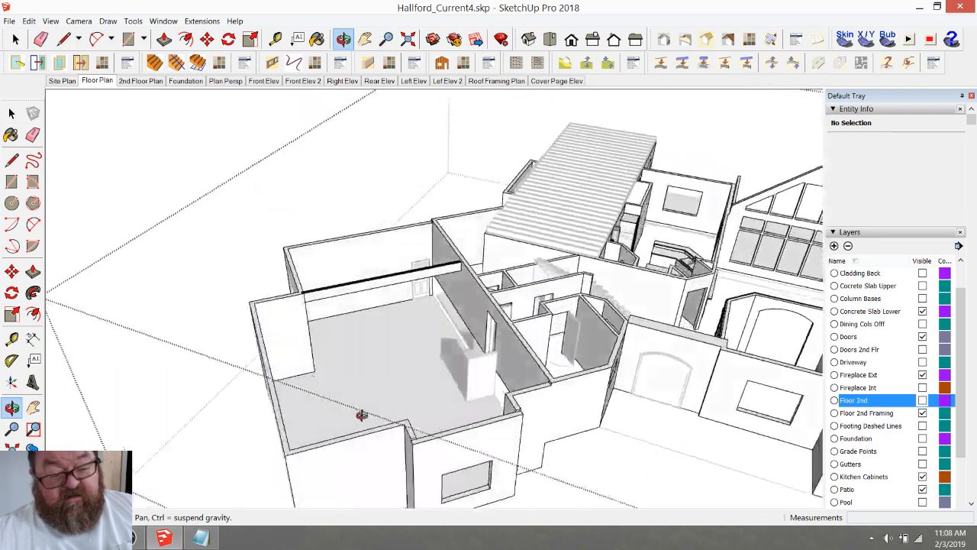
scroll(363, 415, "up", 3)
scroll(257, 382, "up", 5)
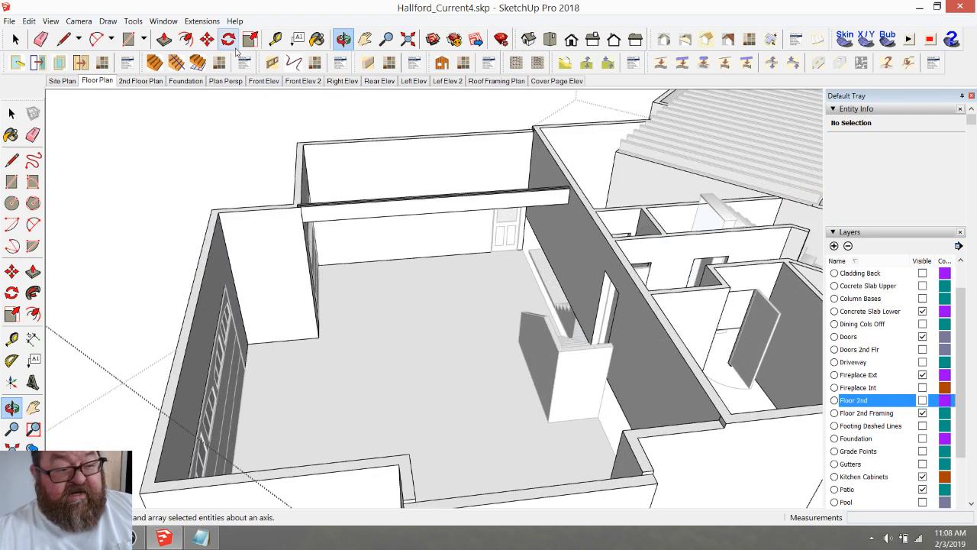
left_click(276, 39)
left_click(192, 290)
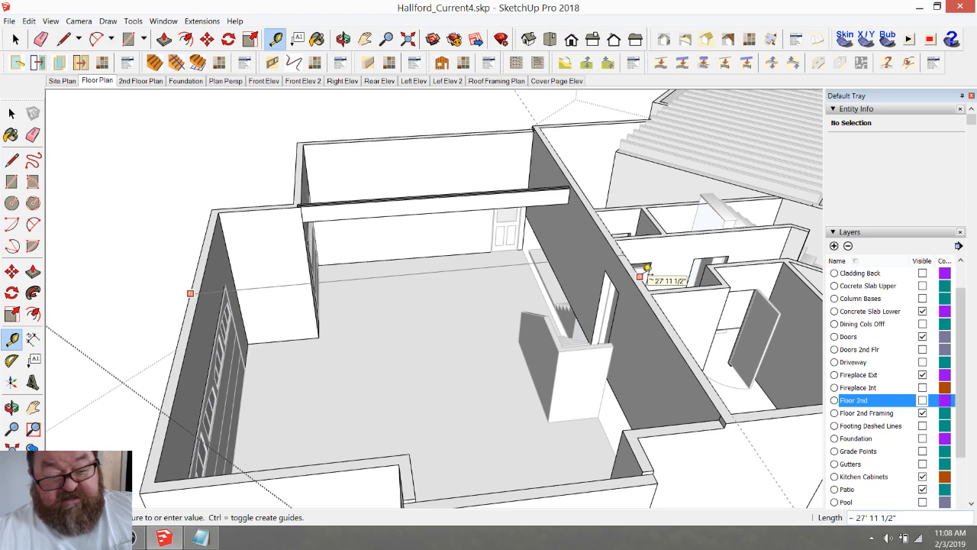
left_click(639, 277)
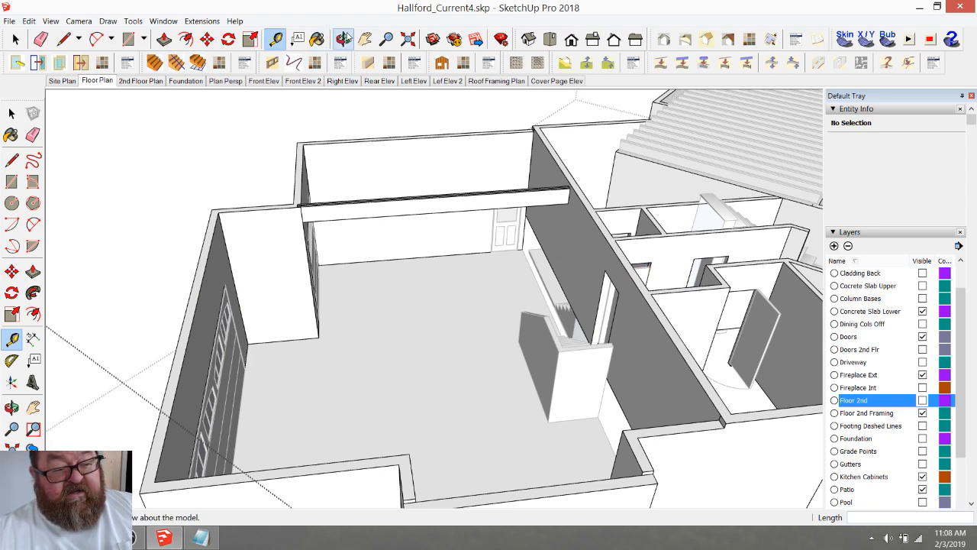
- Examine the garage's open span and the stepped wall corner near the window for the next beam's location
left_click(343, 39)
left_click_drag(324, 265, 652, 315)
scroll(650, 314, "up", 3)
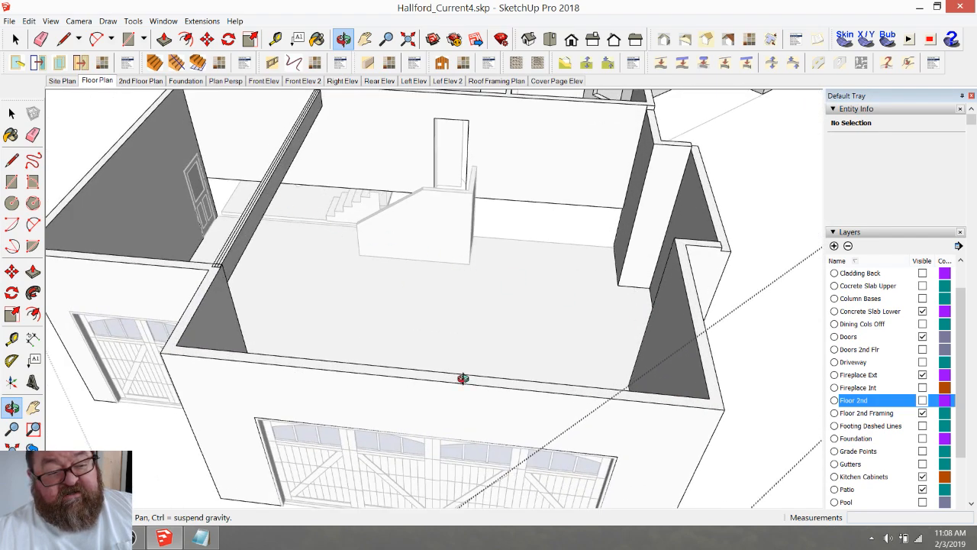
scroll(463, 378, "down", 3)
left_click_drag(593, 318, 412, 286)
scroll(388, 315, "up", 3)
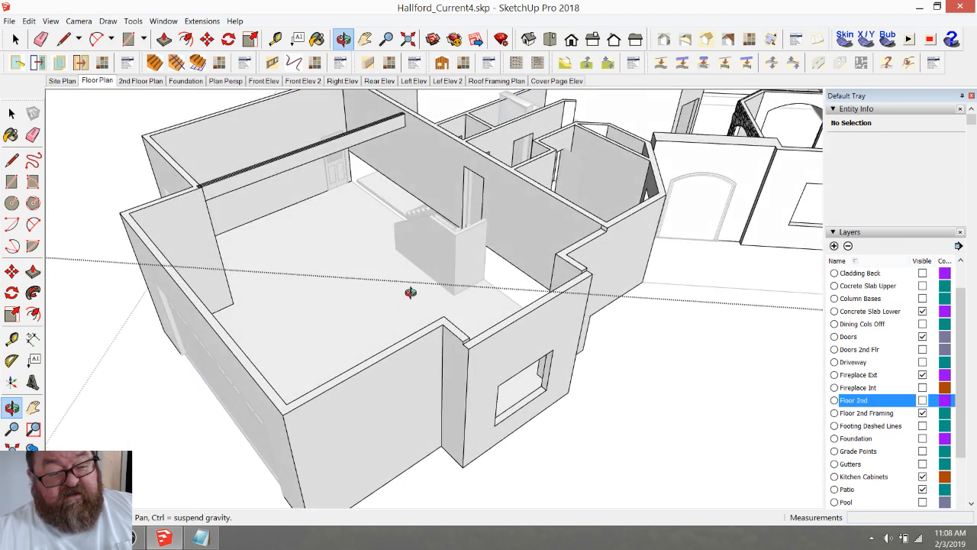
scroll(410, 294, "up", 2)
left_click_drag(426, 330, 556, 359)
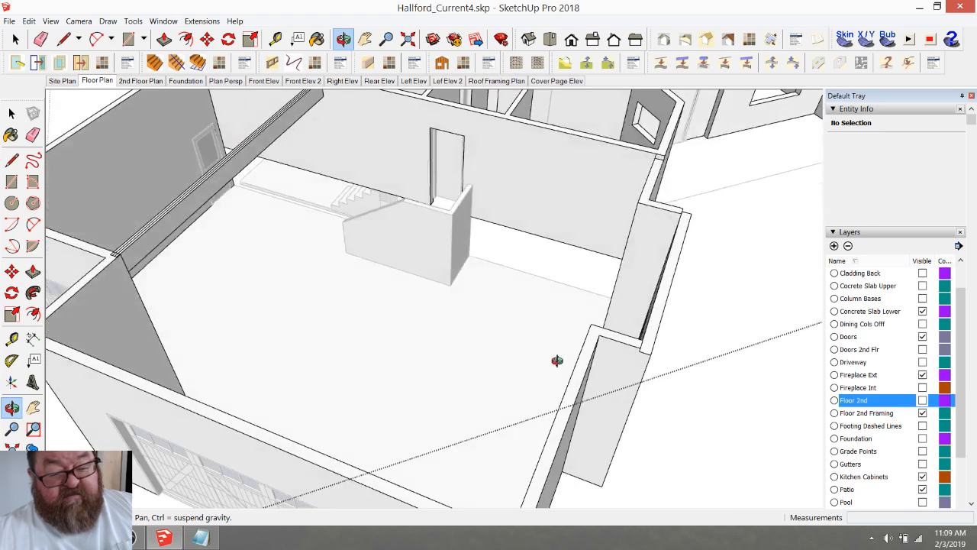
scroll(558, 360, "up", 1)
scroll(558, 360, "up", 1)
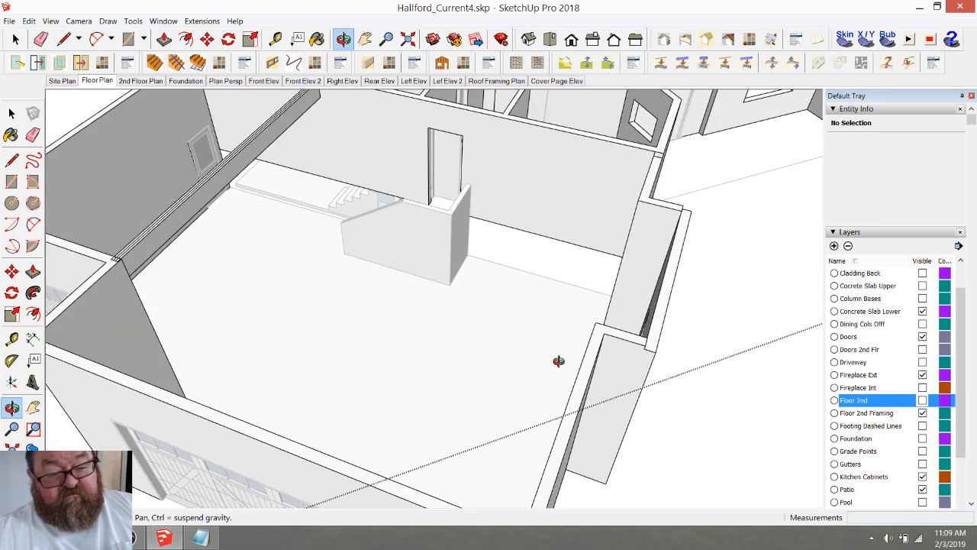
left_click_drag(617, 331, 438, 270)
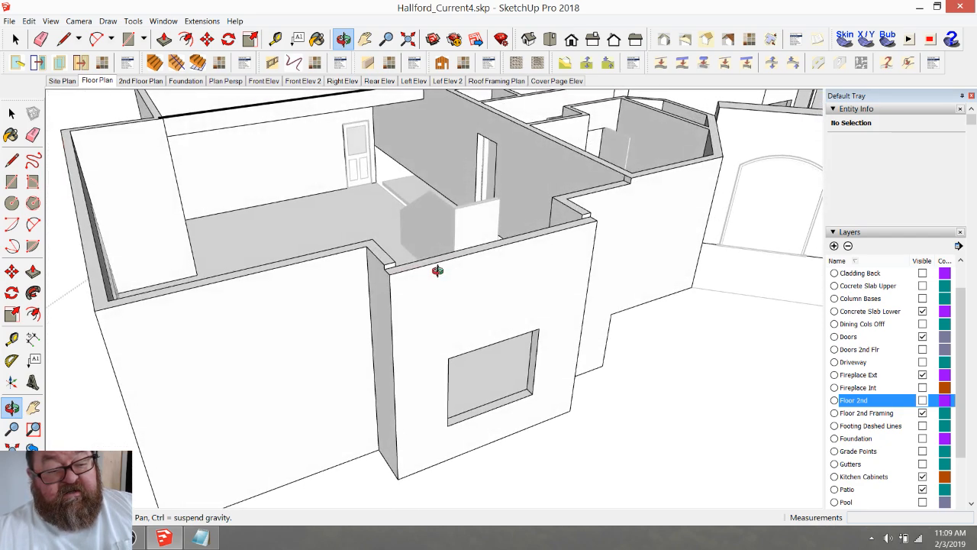
middle_click_drag(437, 271, 599, 301)
left_click_drag(599, 301, 600, 302)
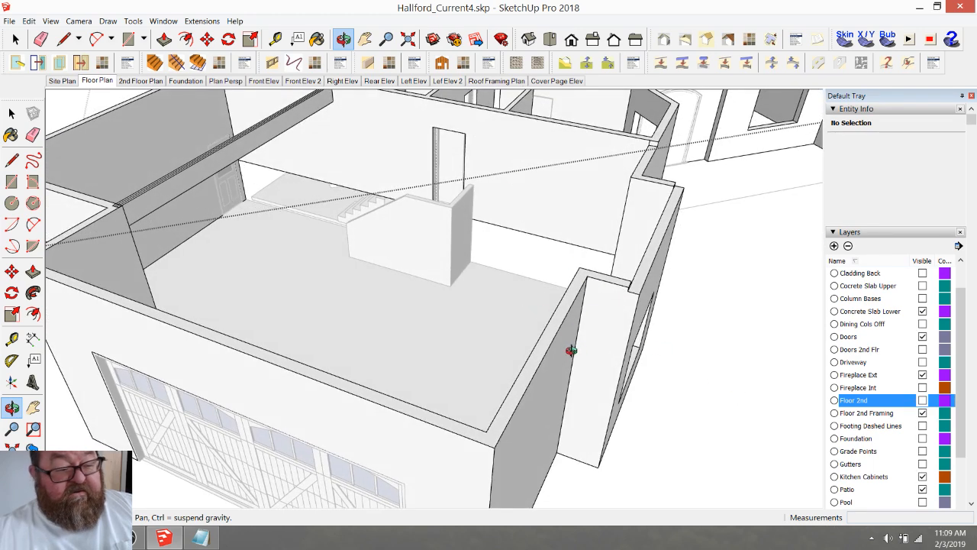
- Open the three-ply beam group, copy one of its plies to the clipboard, and close the group
left_click(15, 38)
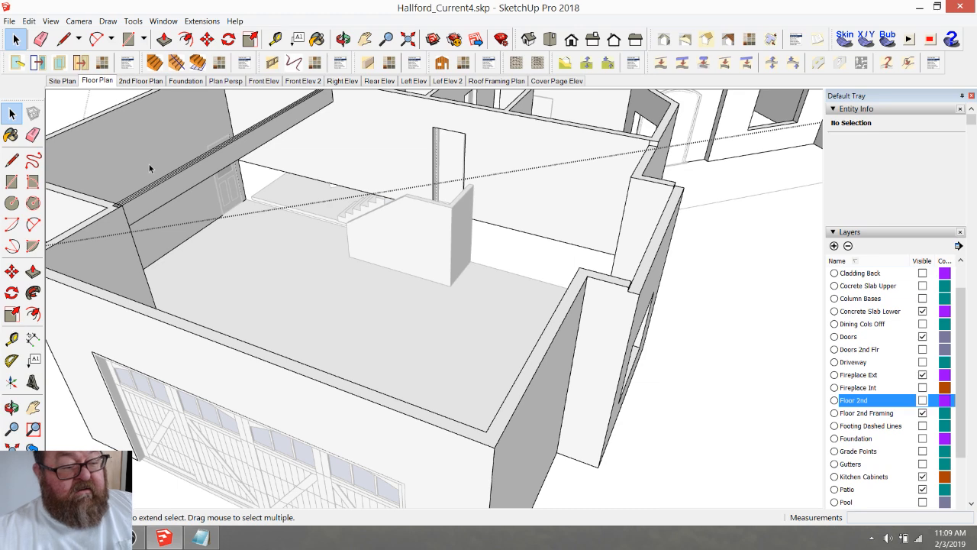
left_click(153, 197)
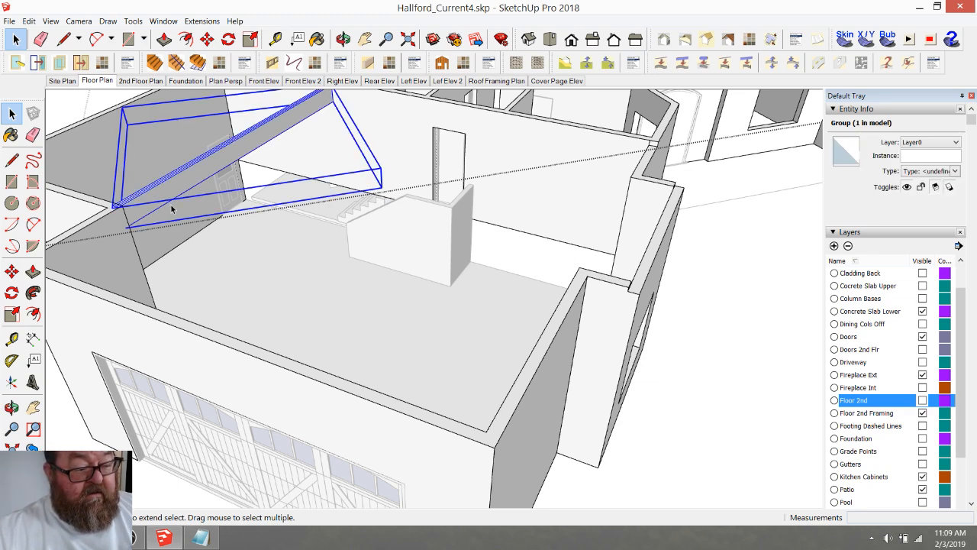
double_click(159, 202)
left_click(158, 202)
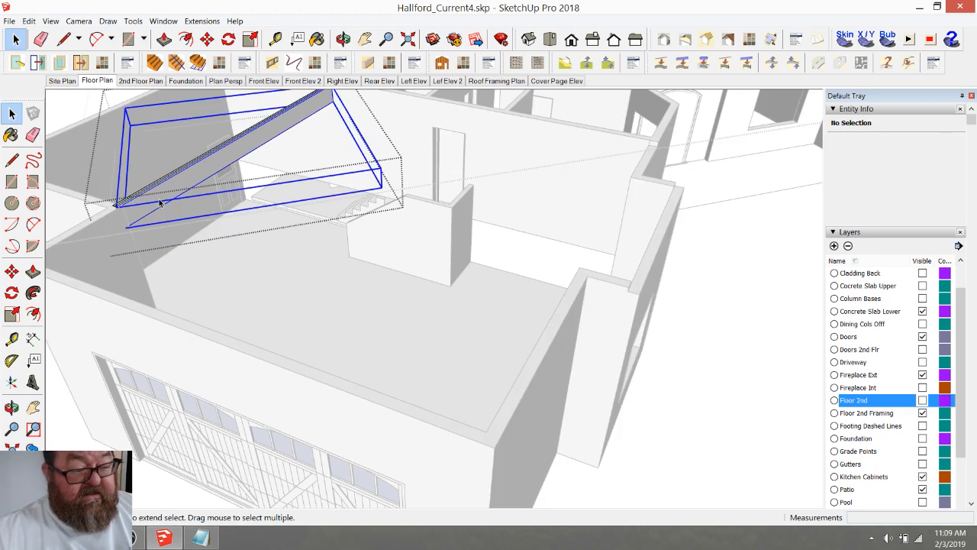
left_click(29, 21)
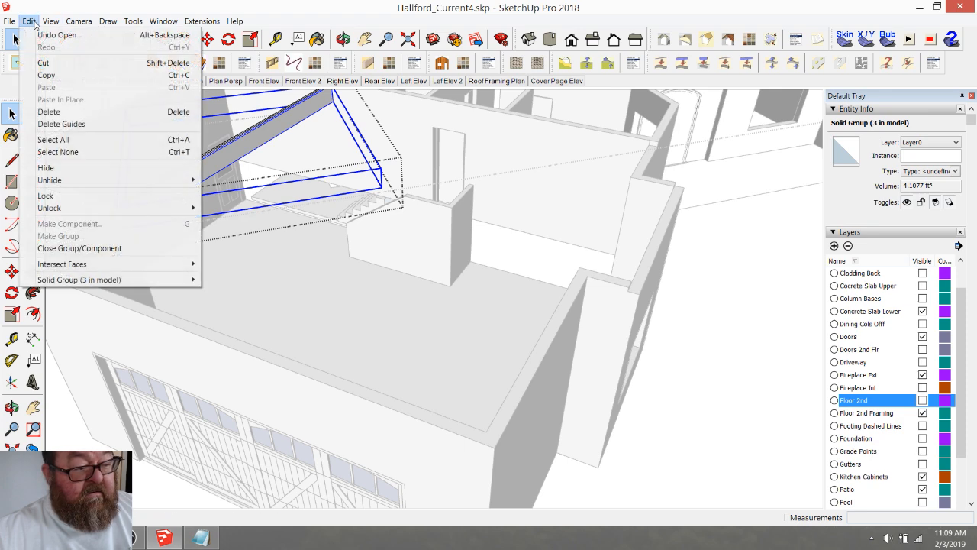
left_click(38, 72)
left_click(211, 226)
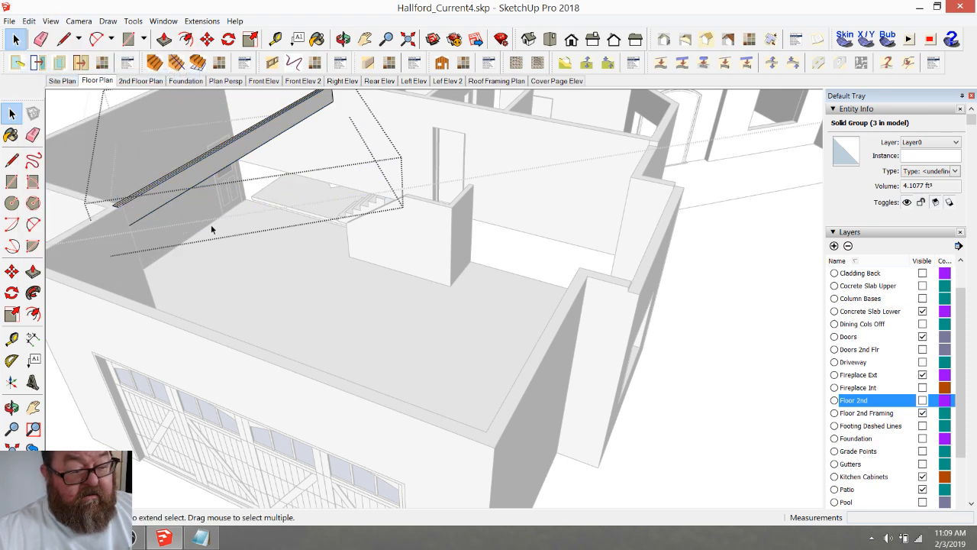
left_click(227, 266)
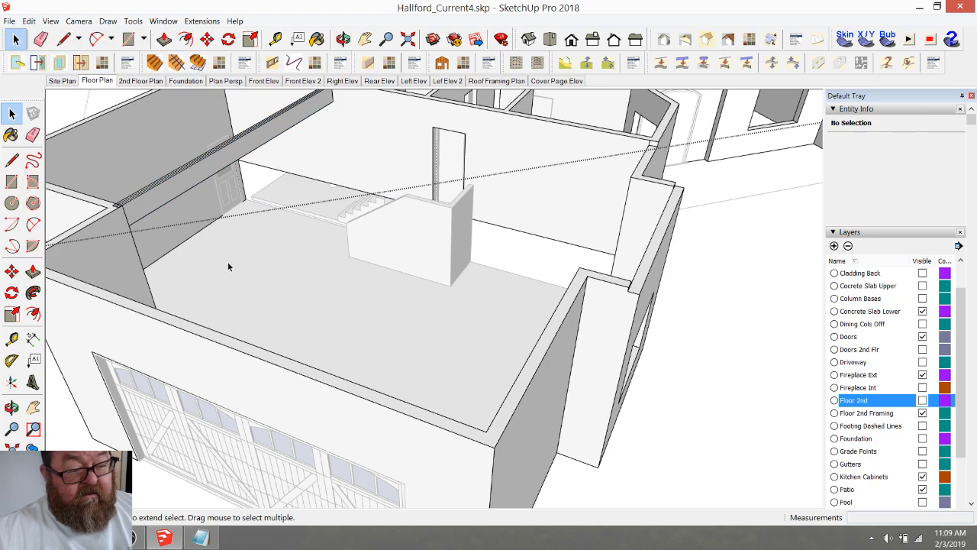
- Paste the copied beam ply at the inner corner of the stepped wall near the window
left_click(31, 22)
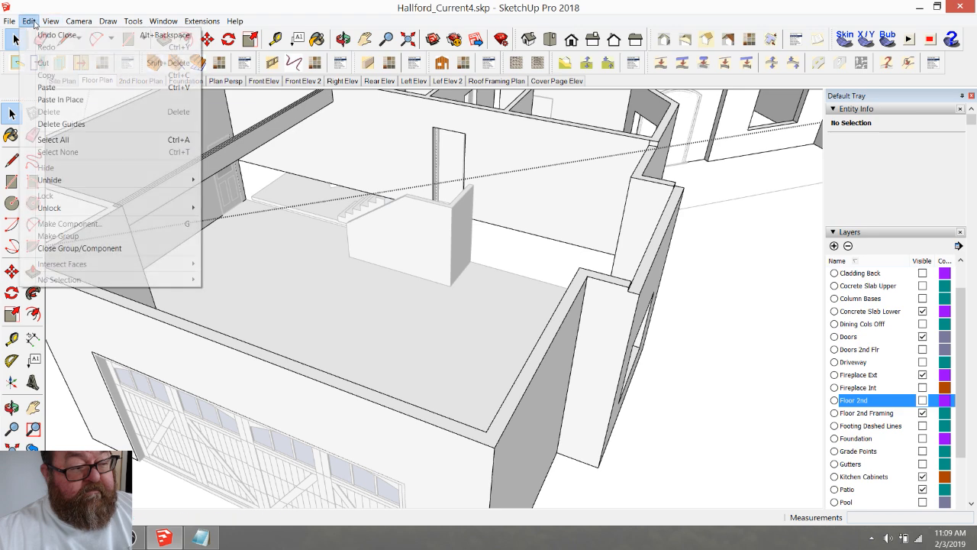
left_click(40, 85)
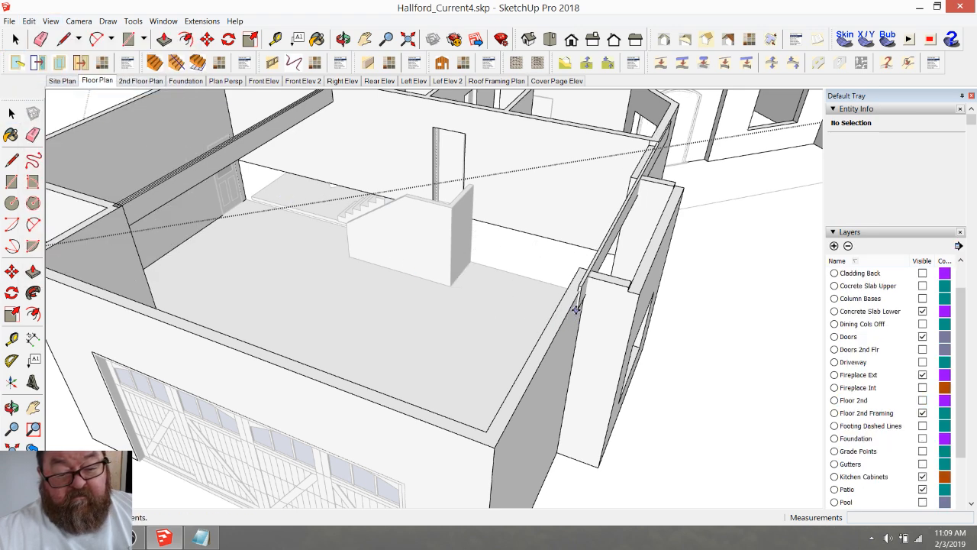
left_click(588, 273)
scroll(588, 274, "up", 6)
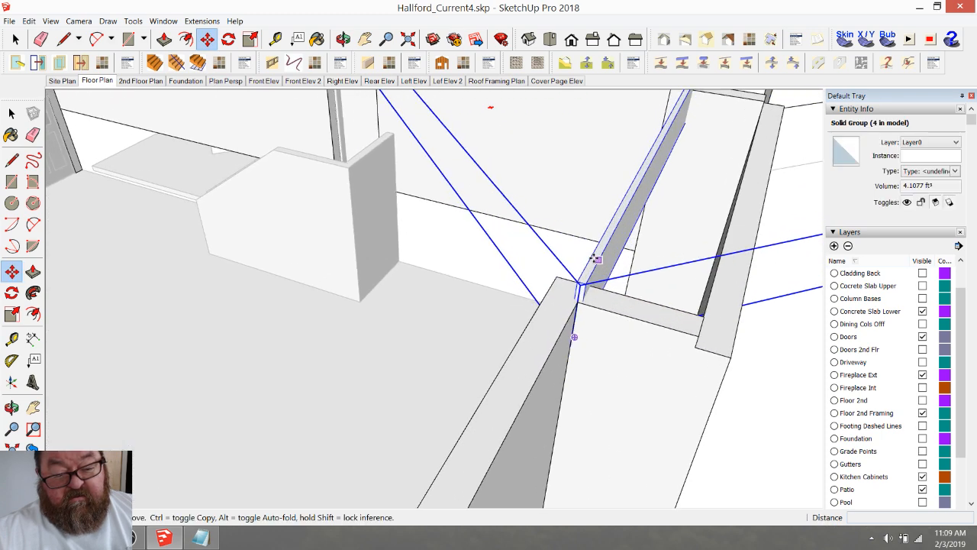
- Move the pasted beam ply 3" along the wall edge so its end bears on the wall
left_click(552, 322)
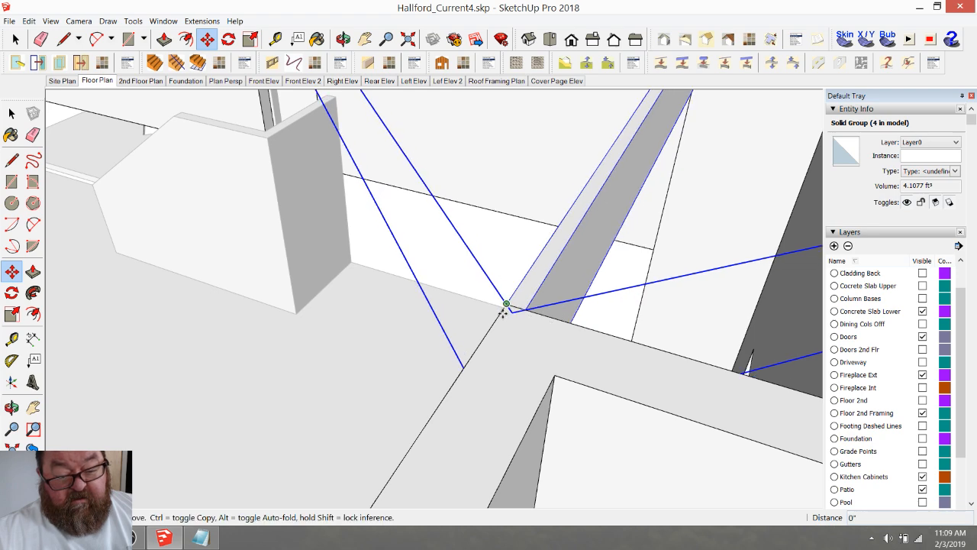
type("3")
key("Return")
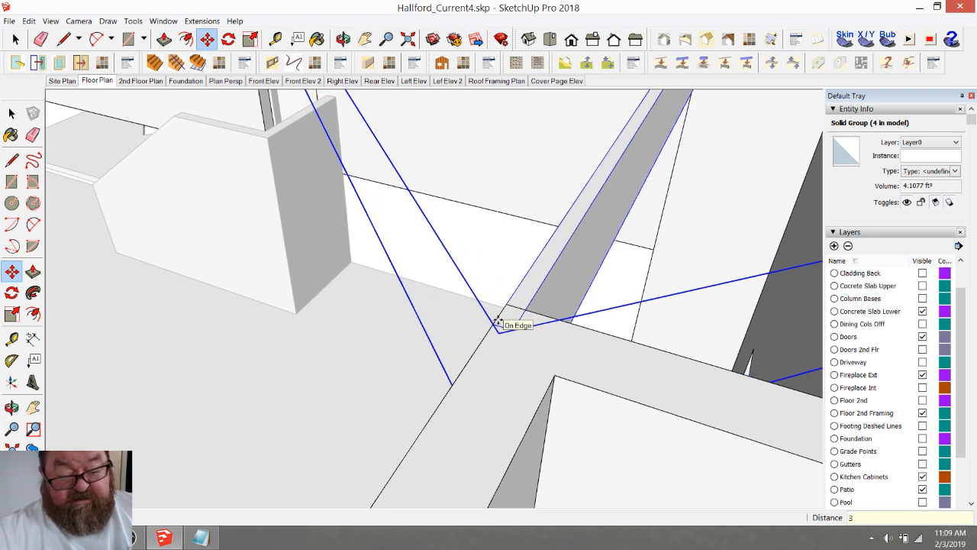
- Shift the pasted beam ply 1/2" sideways, in from the wall's inner edge
left_click(497, 322)
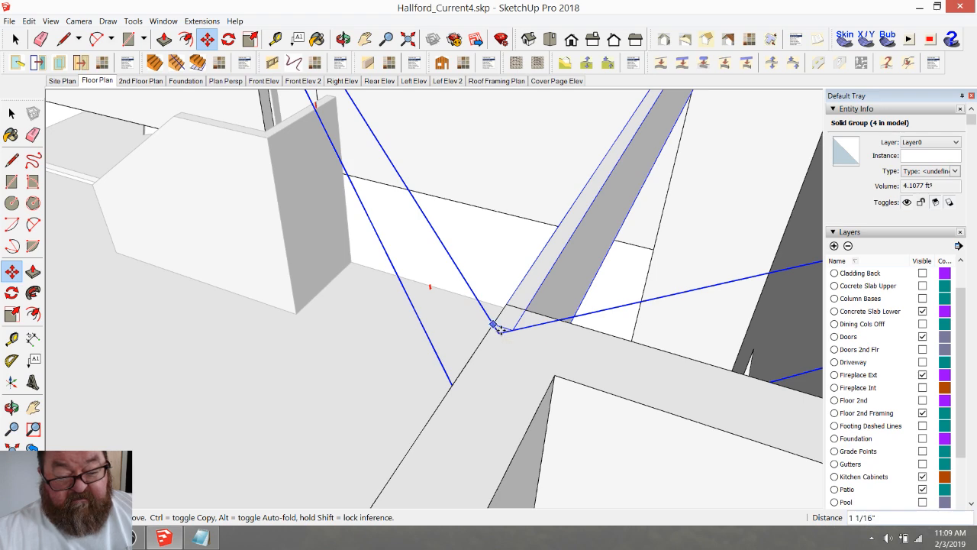
key("Escape")
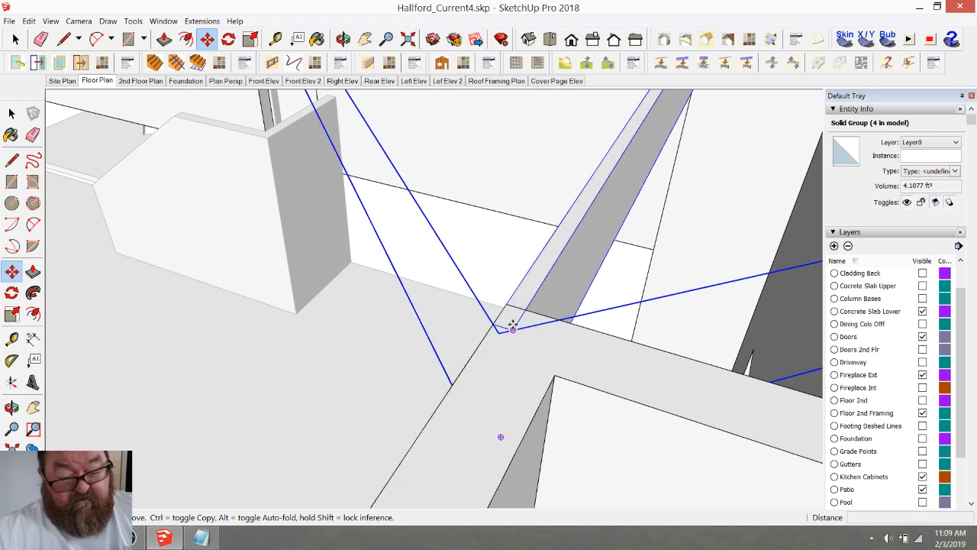
left_click(507, 304)
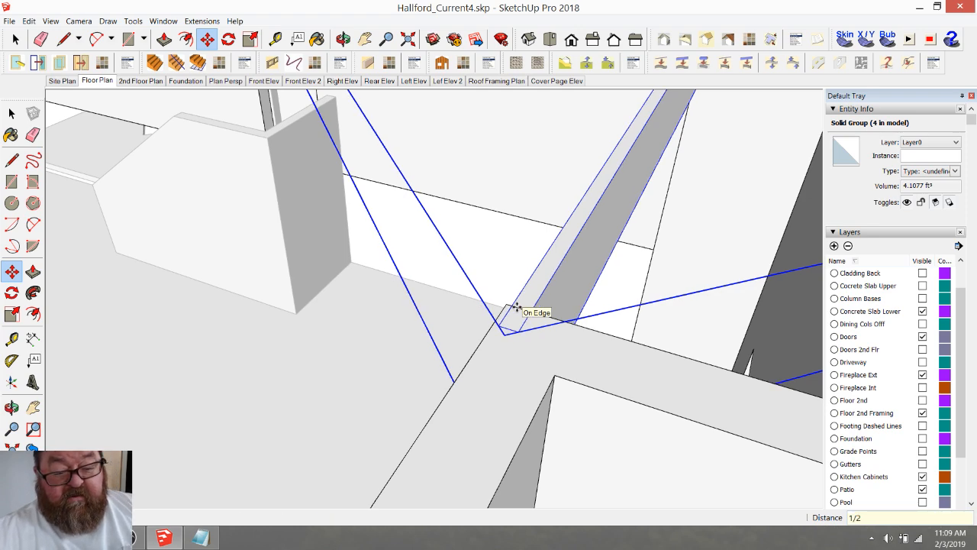
- Open the pasted beam ply's group at the stepped wall for editing
scroll(472, 352, "down", 4)
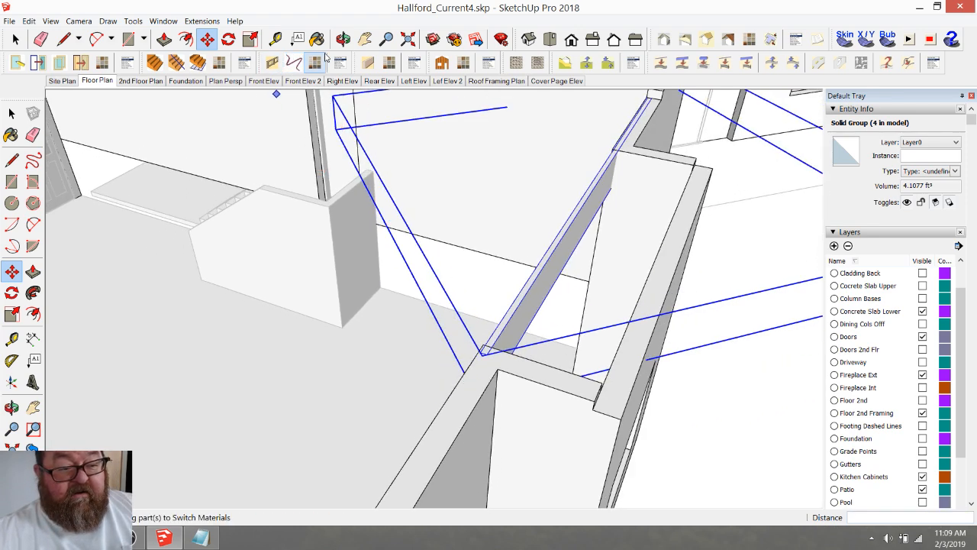
left_click(343, 40)
left_click_drag(654, 169, 283, 306)
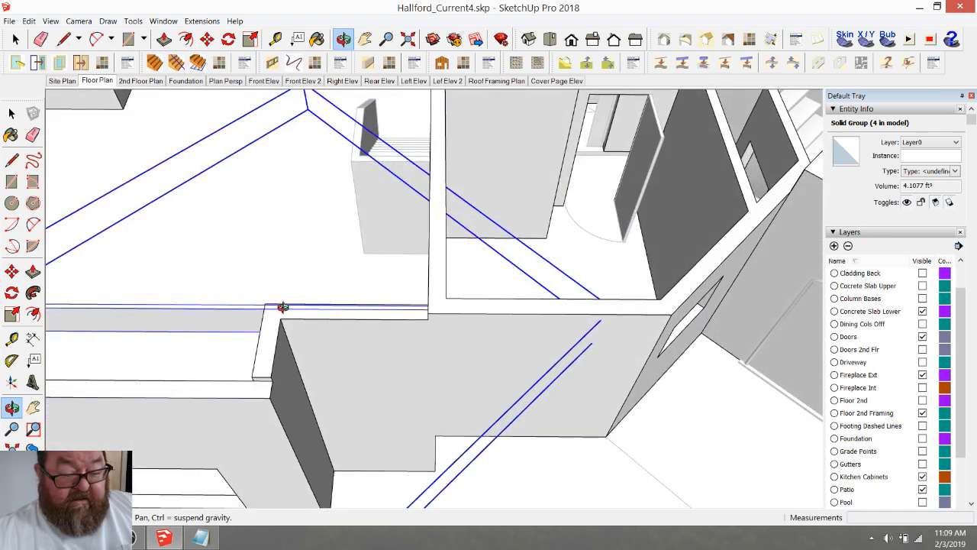
scroll(281, 306, "up", 5)
left_click_drag(387, 360, 311, 325)
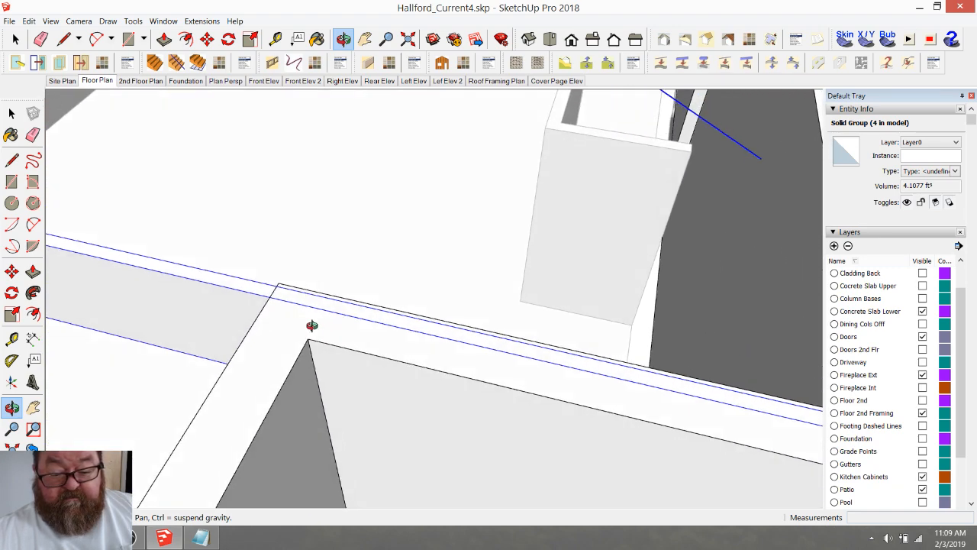
scroll(299, 314, "down", 4)
left_click_drag(386, 355, 414, 340)
key("space")
double_click(193, 314)
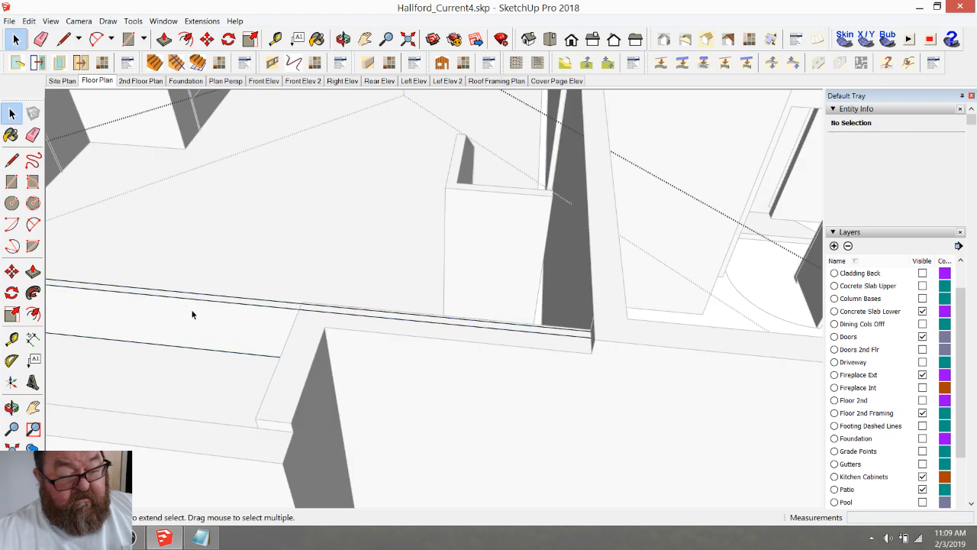
double_click(192, 313)
left_click_drag(464, 273, 715, 477)
left_click(206, 39)
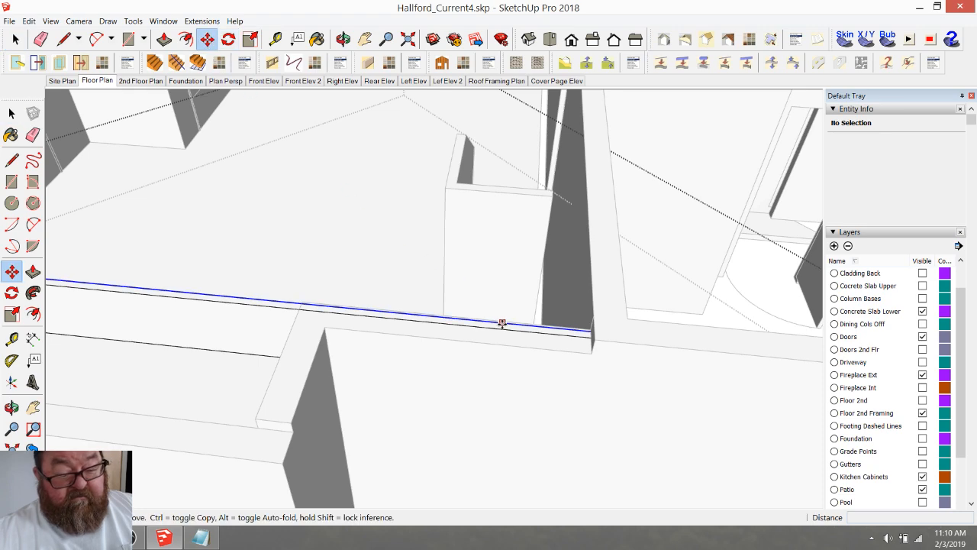
left_click(495, 325)
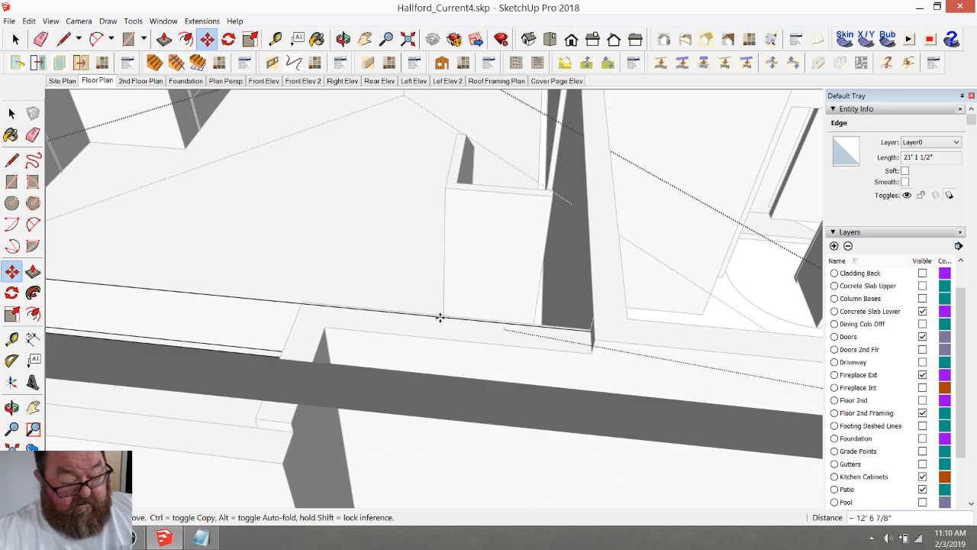
key("Escape")
left_click(16, 39)
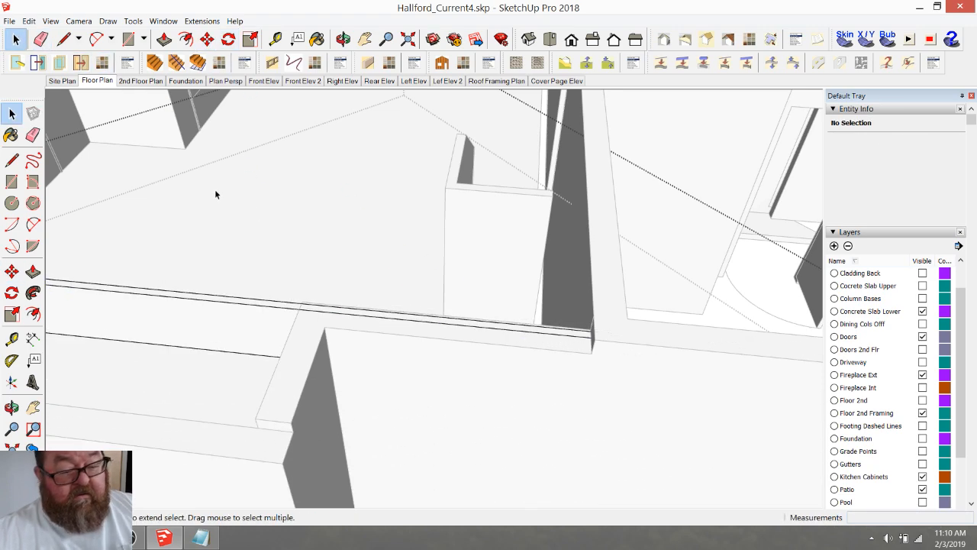
- Shorten the ply by moving its overlong end back along its length to the corner of the stepped wall
scroll(257, 213, "down", 4)
left_click_drag(438, 219, 602, 390)
scroll(341, 226, "up", 4)
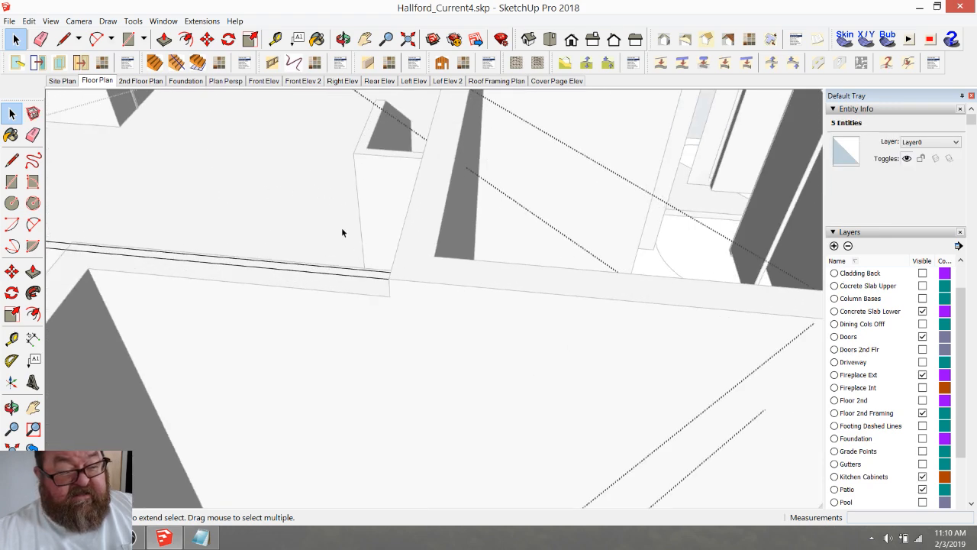
left_click(207, 40)
left_click(369, 273)
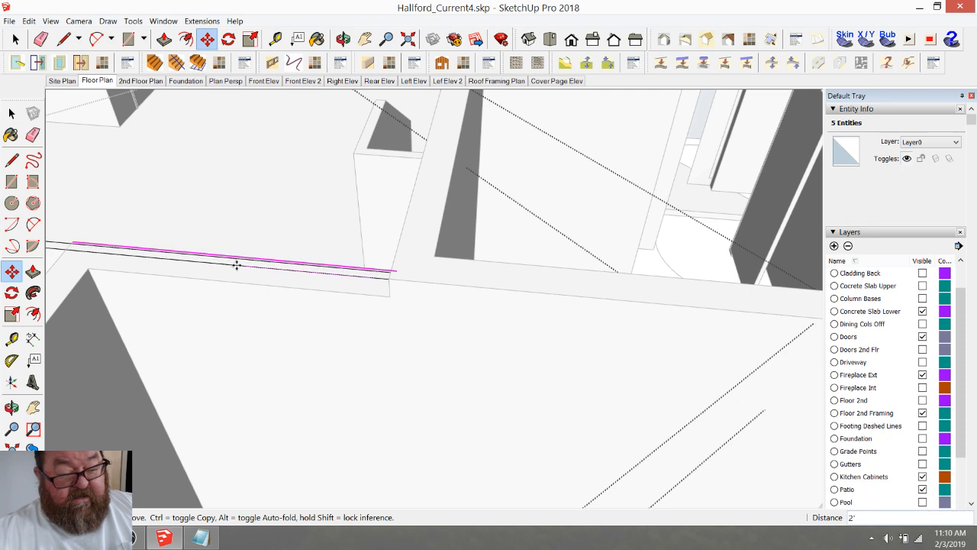
scroll(306, 305, "down", 5)
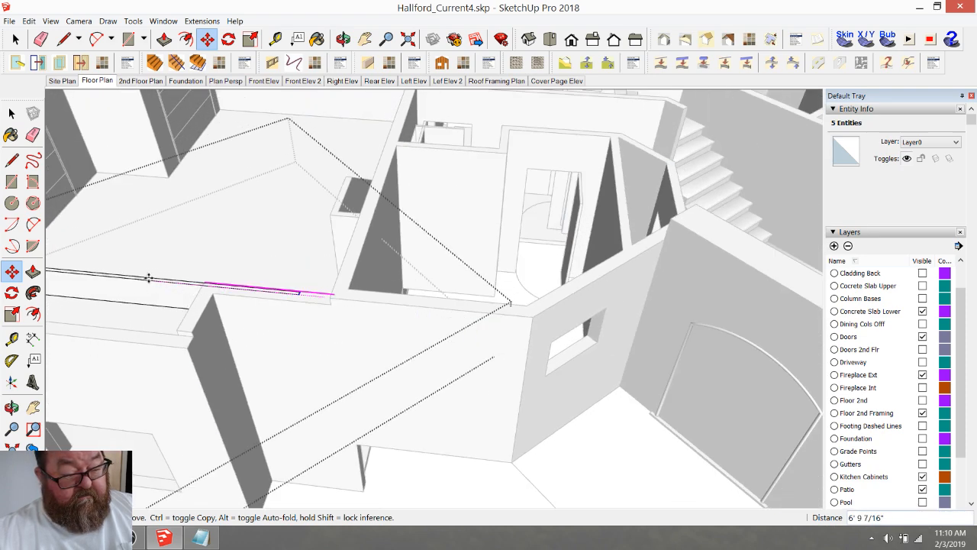
left_click(75, 271)
- Push the ply's shortened end face back to the wall's inner edge, and pull it out 3" to bear on the wall
scroll(168, 281, "up", 5)
scroll(287, 290, "up", 4)
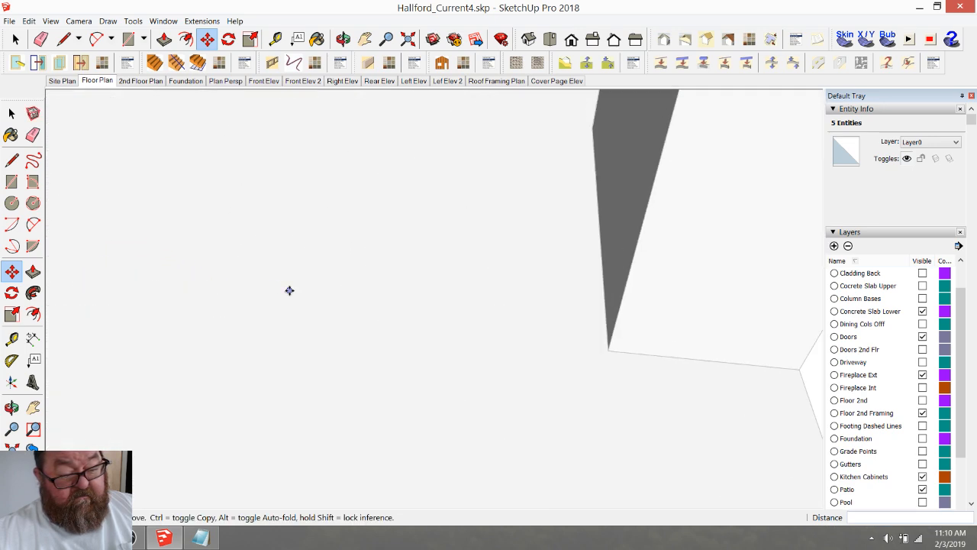
scroll(288, 290, "down", 4)
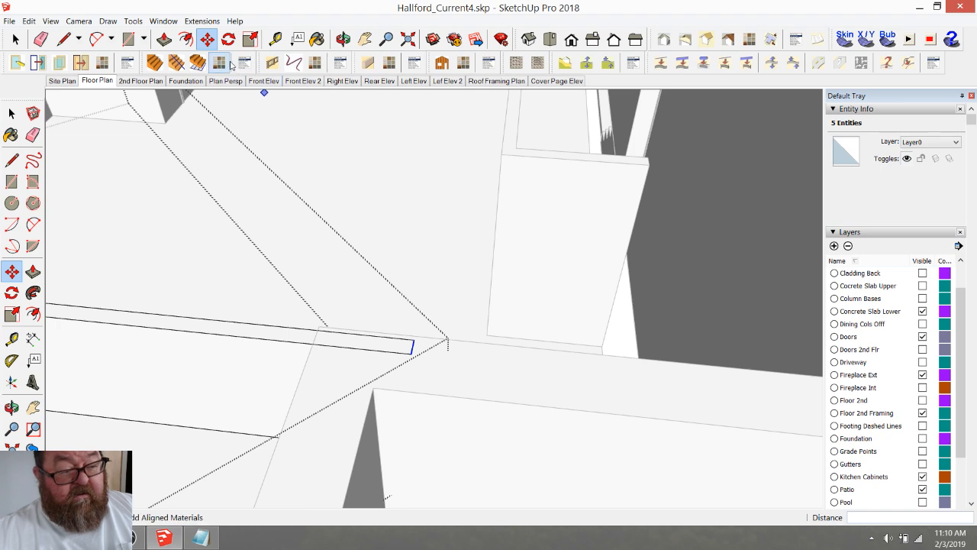
left_click(343, 38)
left_click_drag(317, 384, 157, 384)
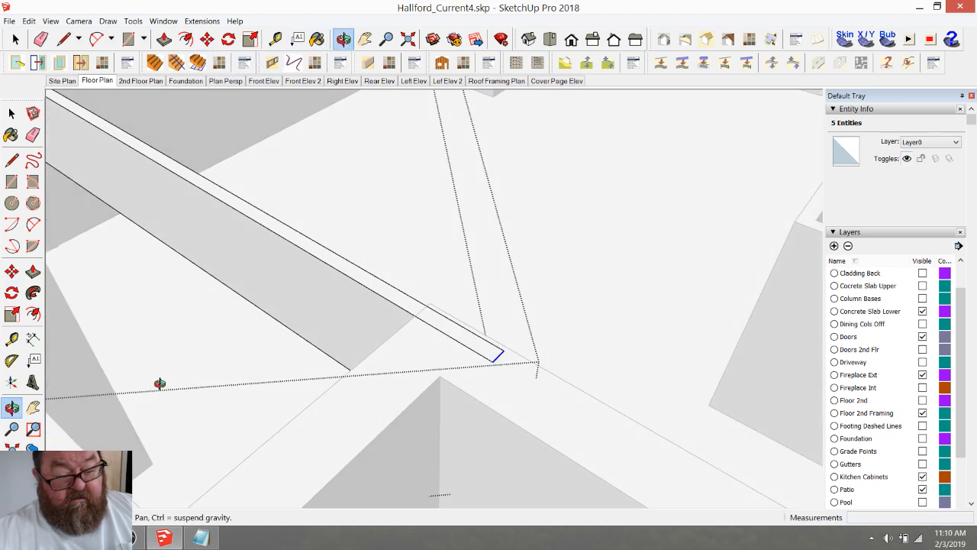
left_click(164, 38)
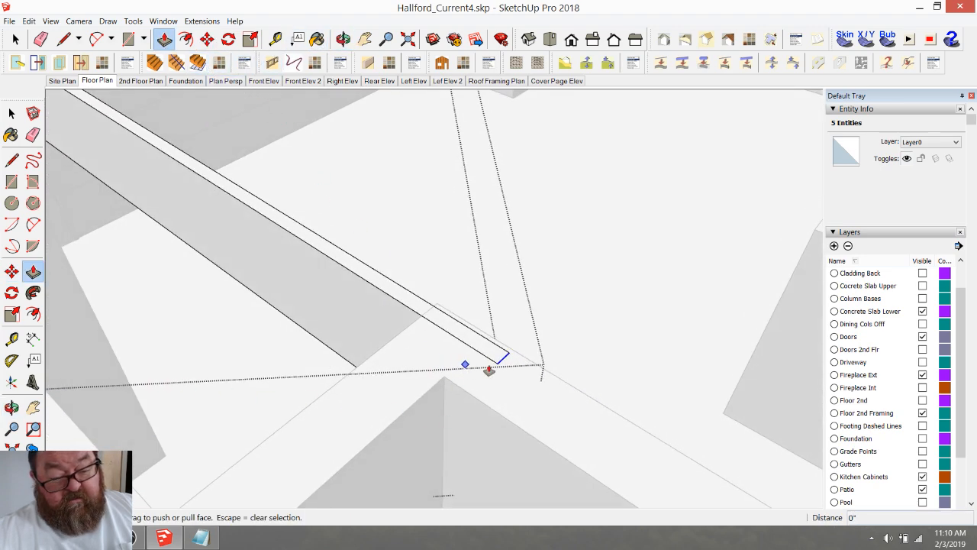
left_click(15, 38)
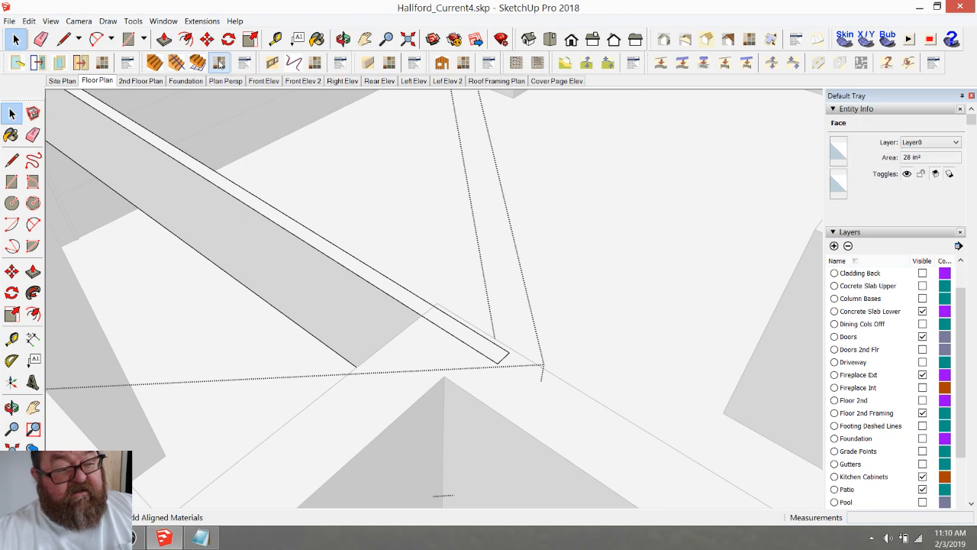
left_click(164, 39)
left_click_drag(503, 368, 424, 321)
left_click(423, 317)
left_click(434, 324)
type("3")
key("Return")
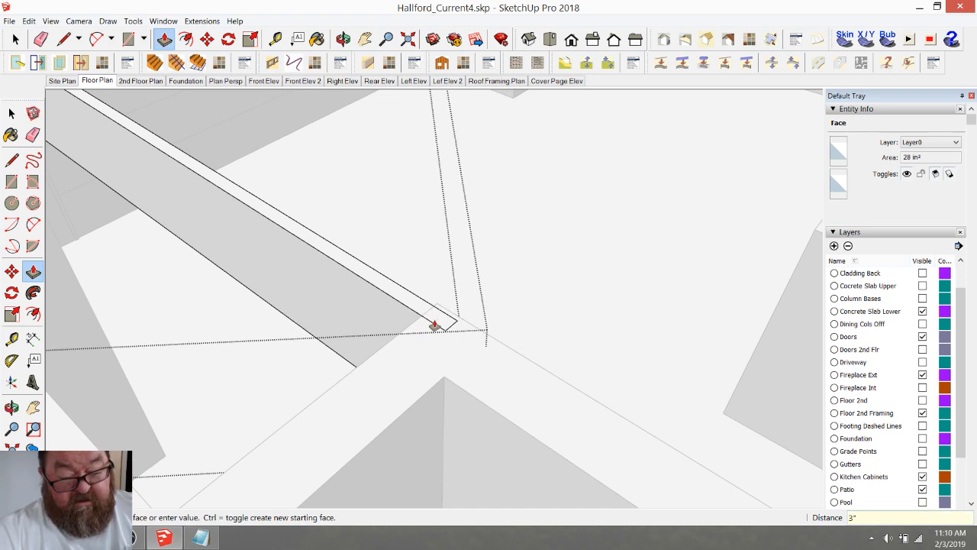
left_click(7, 22)
left_click(281, 157)
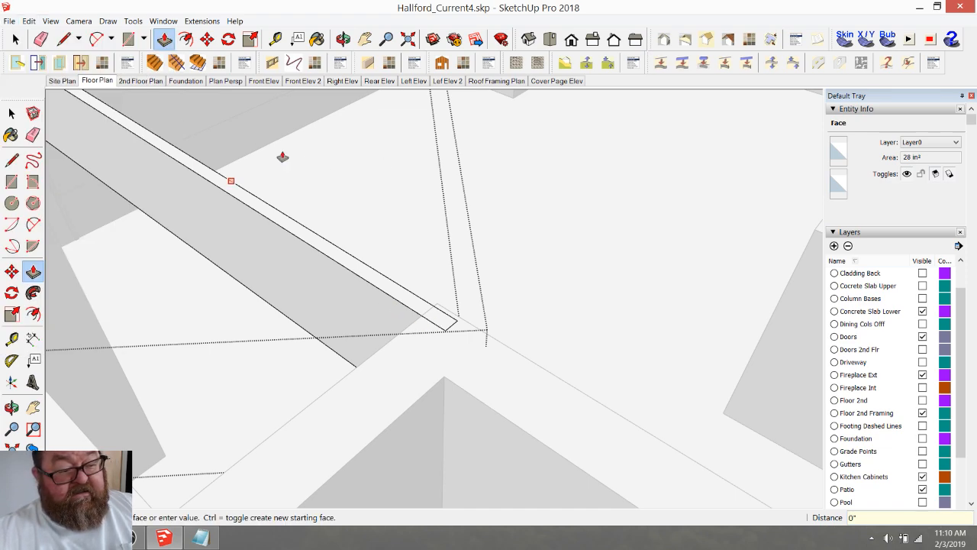
key("ctrl+z")
- Close the ply's group and copy the ply sideways so the copy sits flush against the original
left_click(14, 39)
left_click(371, 298)
left_click(206, 39)
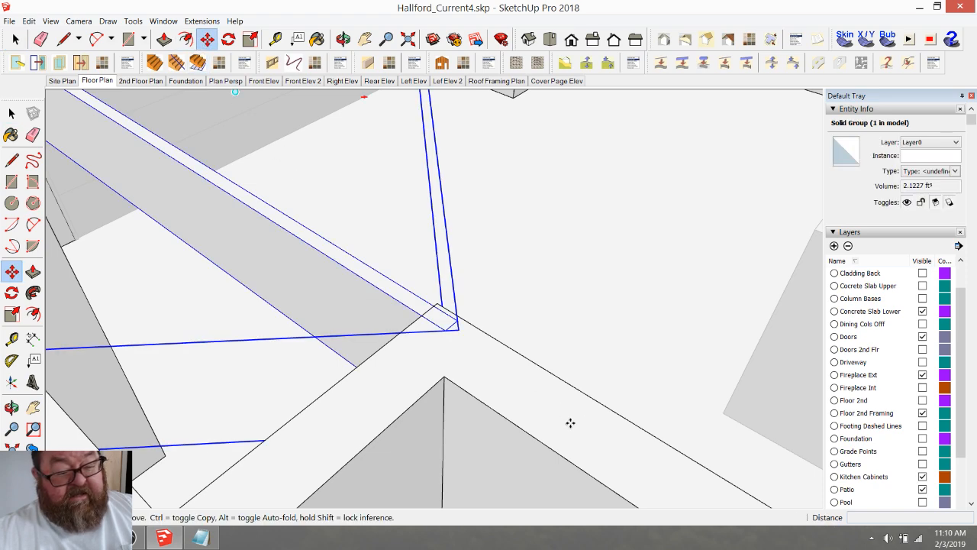
left_click(424, 316)
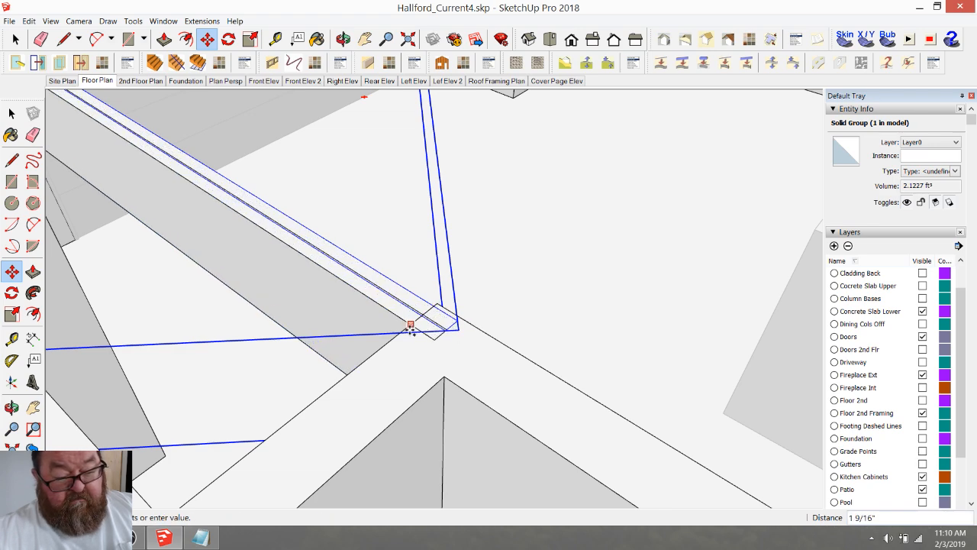
left_click(408, 325)
type("15/16")
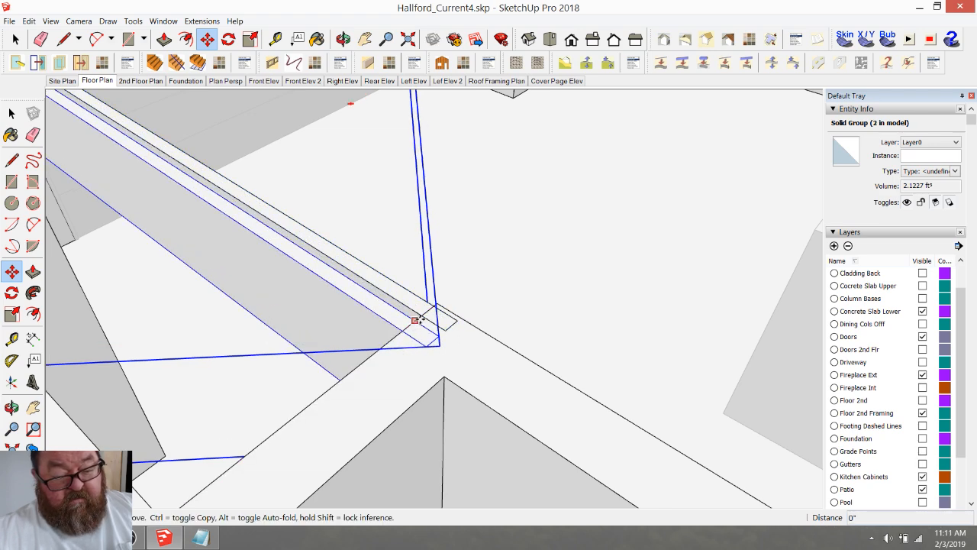
key("Return")
- Select both plies at the stepped wall and combine them into one beam group
scroll(474, 355, "down", 10)
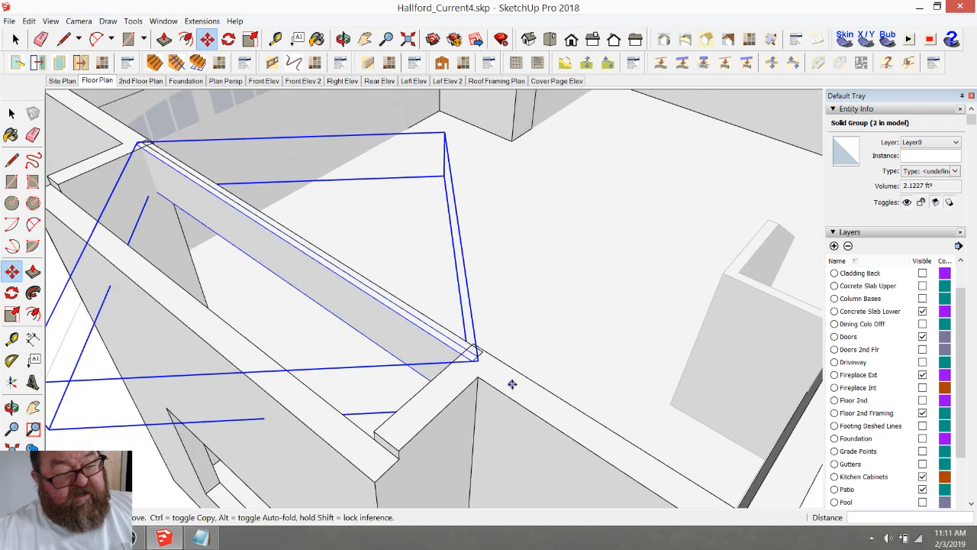
scroll(429, 403, "down", 4)
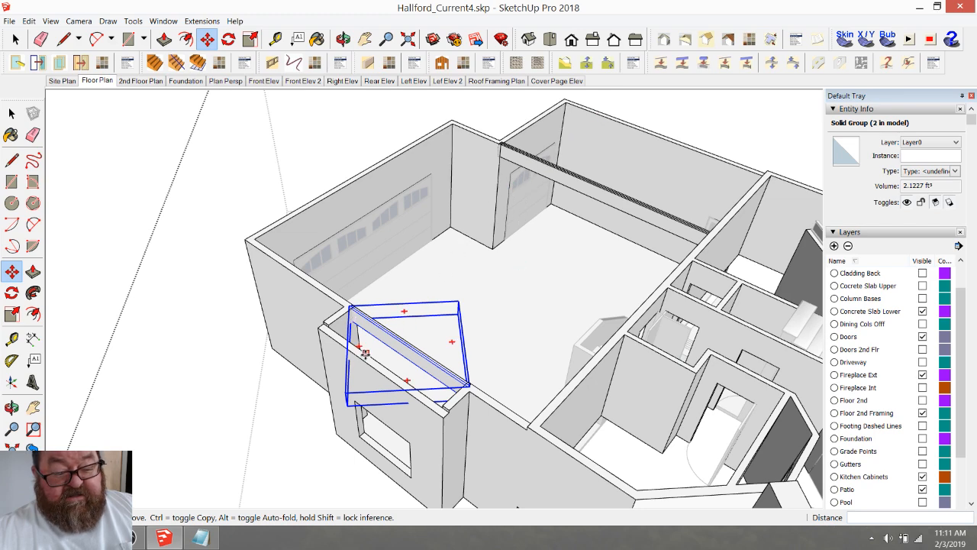
scroll(386, 358, "up", 6)
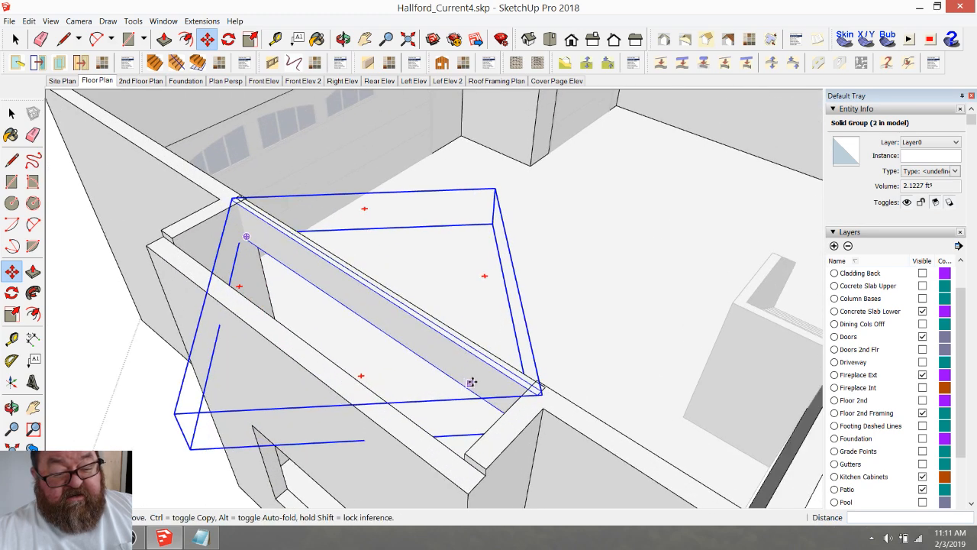
scroll(511, 382, "up", 5)
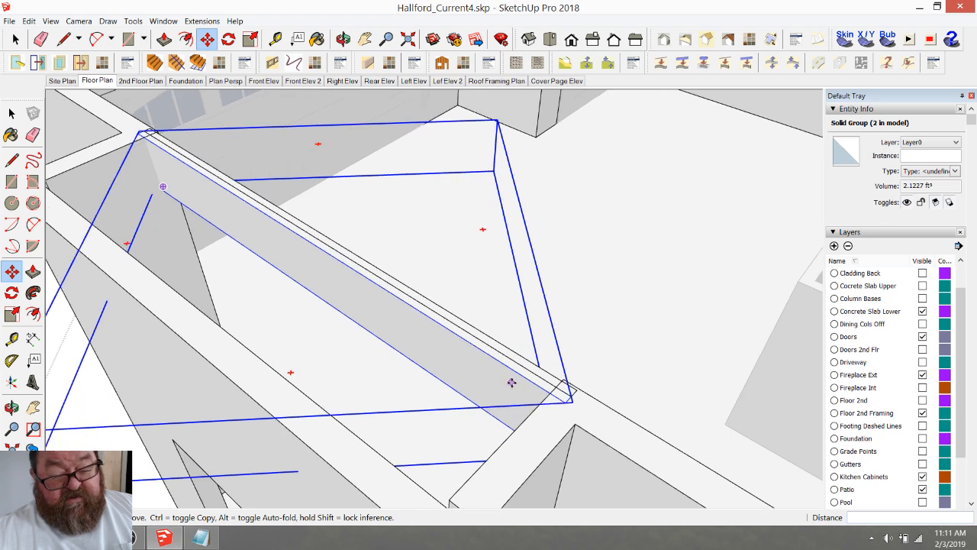
scroll(409, 309, "down", 2)
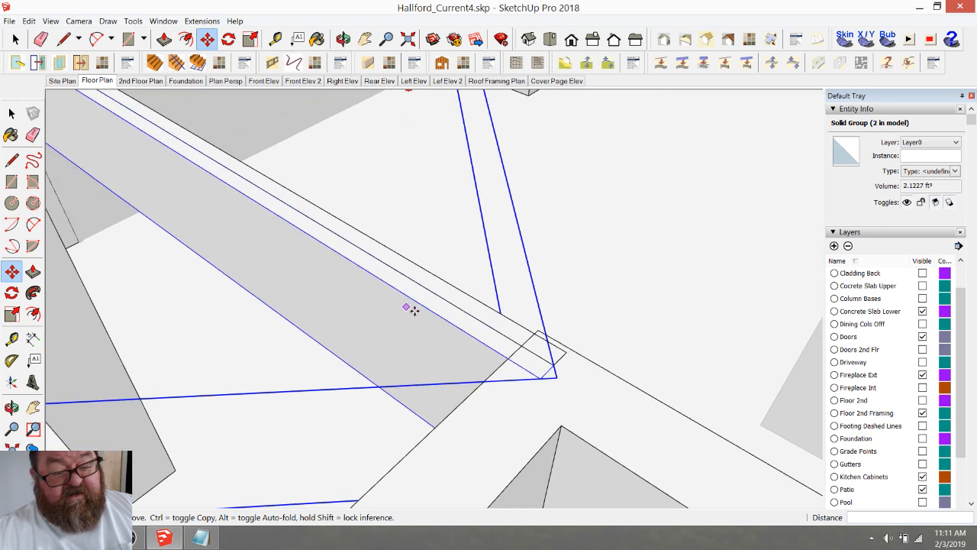
left_click(17, 40)
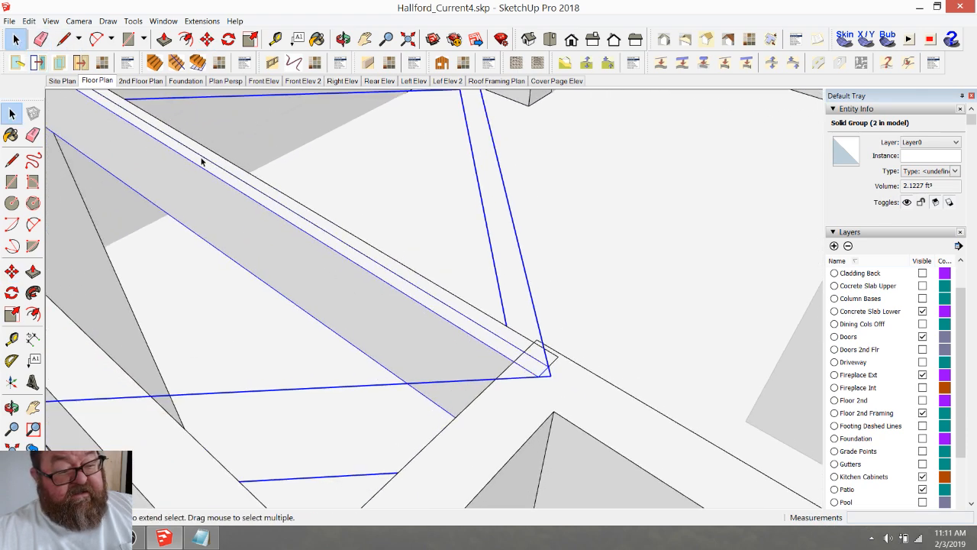
left_click(211, 157)
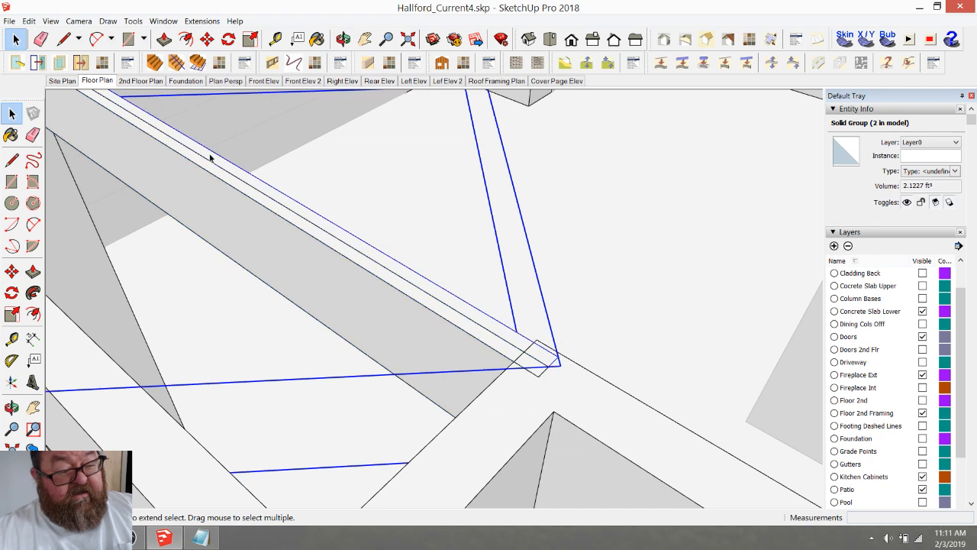
left_click(257, 225, "shift")
right_click(257, 223)
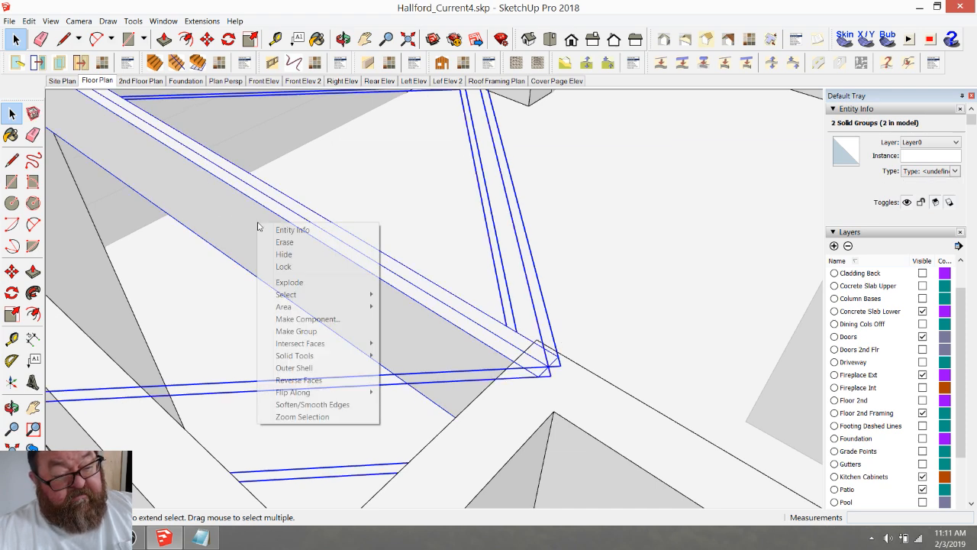
left_click(300, 334)
left_click(535, 207)
- Examine the garage beams from several sides and the floor joists over the adjoining wing
scroll(414, 349, "down", 3)
scroll(331, 336, "down", 3)
scroll(235, 263, "down", 5)
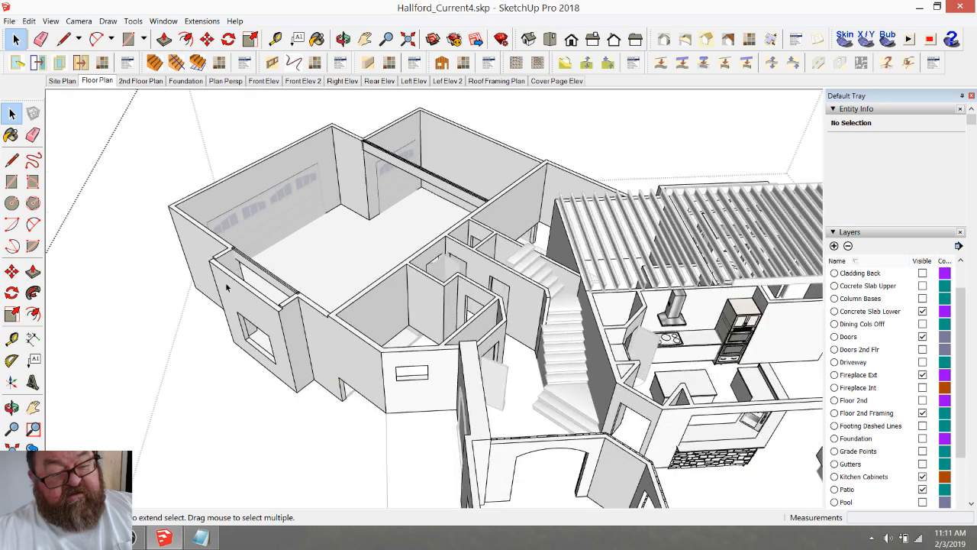
scroll(227, 287, "up", 6)
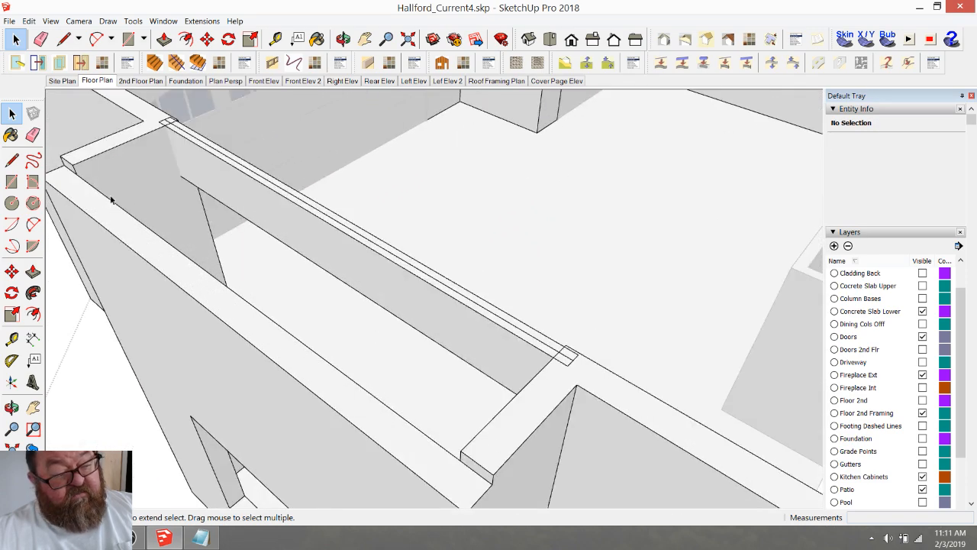
scroll(110, 194, "down", 4)
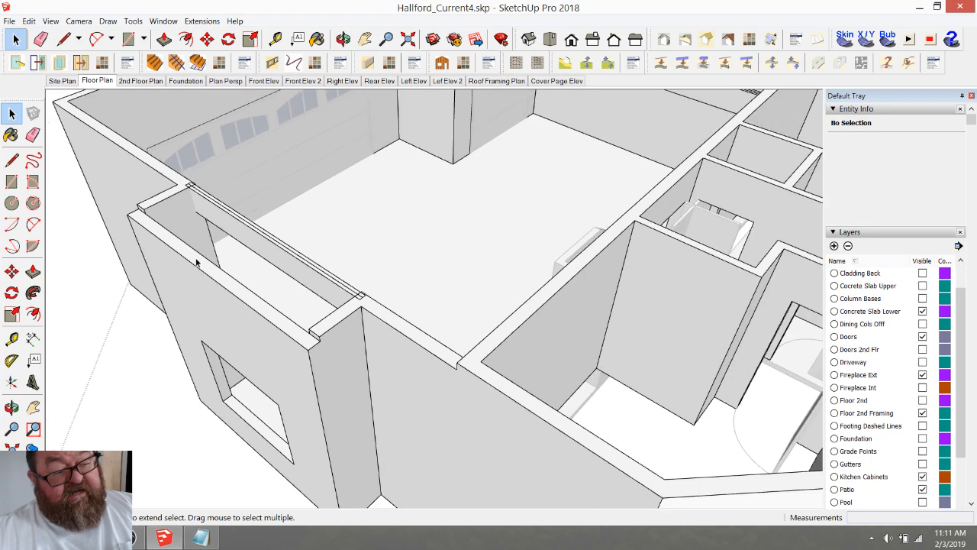
scroll(196, 262, "down", 3)
left_click(346, 40)
left_click_drag(349, 305, 89, 140)
left_click(15, 39)
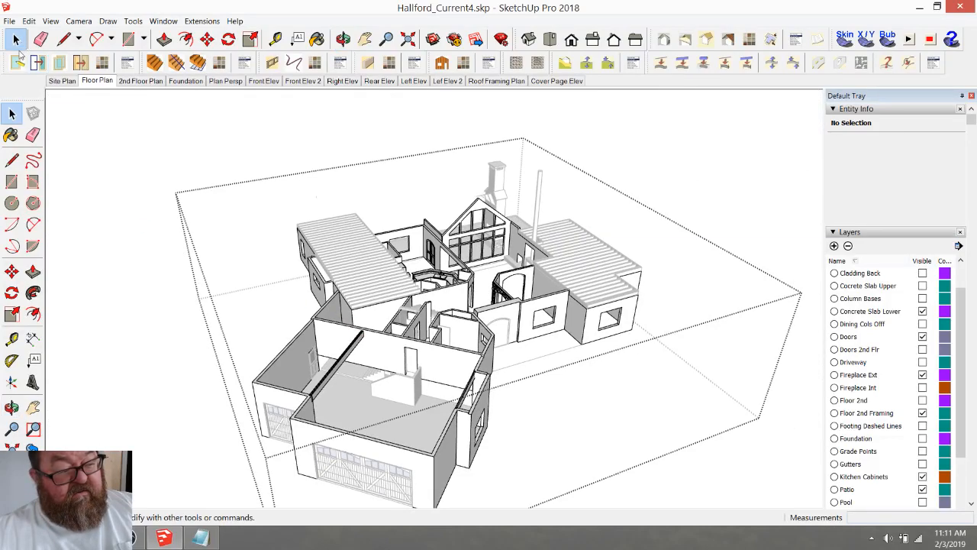
scroll(389, 349, "up", 4)
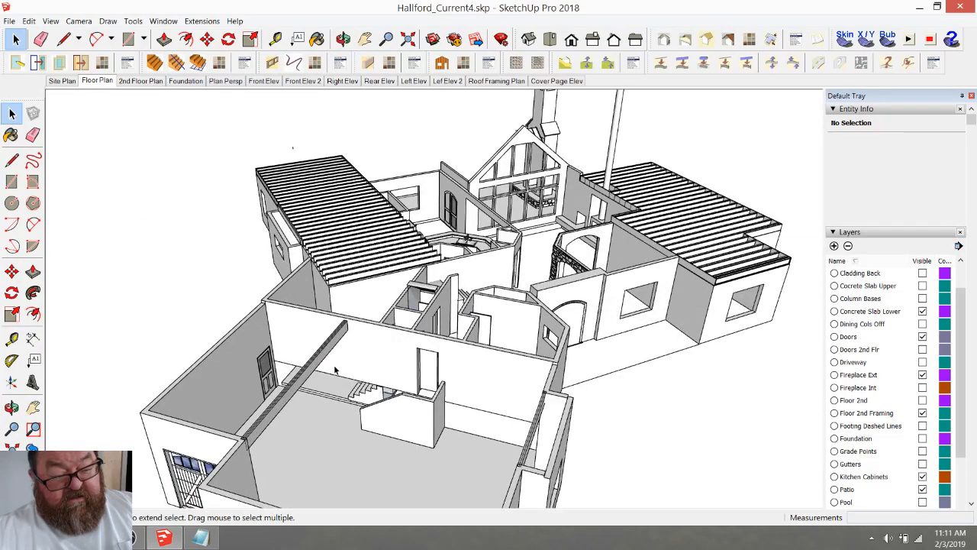
scroll(344, 279, "up", 6)
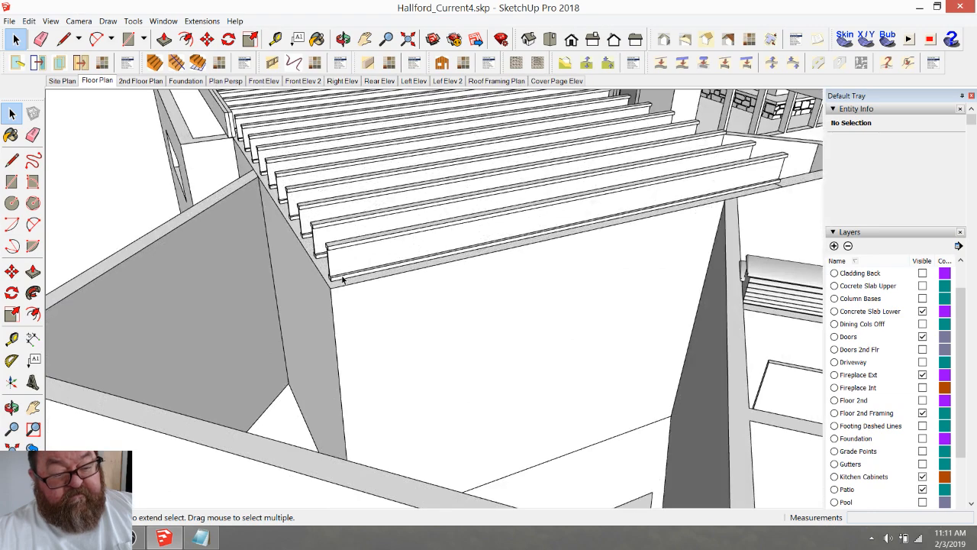
left_click(344, 40)
scroll(258, 269, "down", 4)
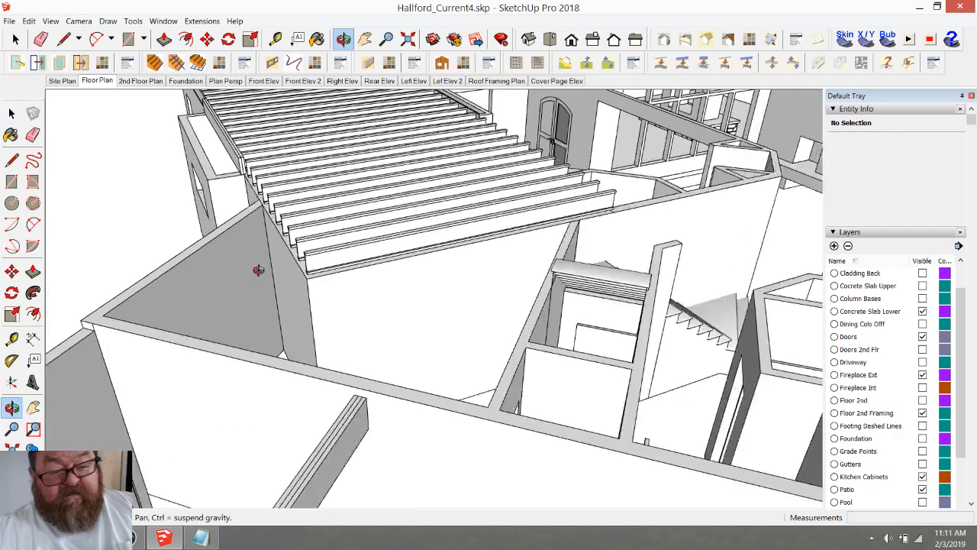
- Open the adjoining wing's floor framing group and select the end joist and rim board that meet at its outer corner
left_click_drag(270, 238, 229, 407)
scroll(252, 406, "up", 6)
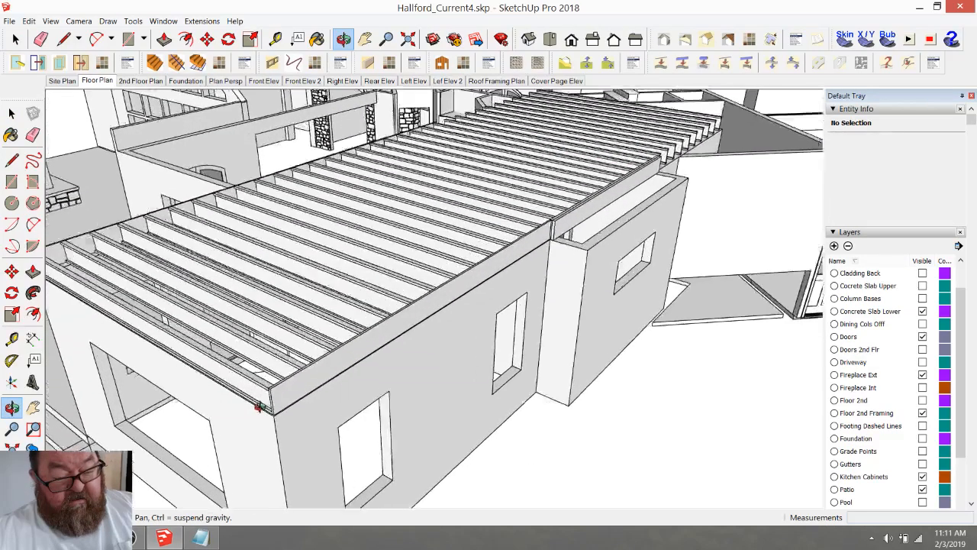
scroll(263, 403, "up", 5)
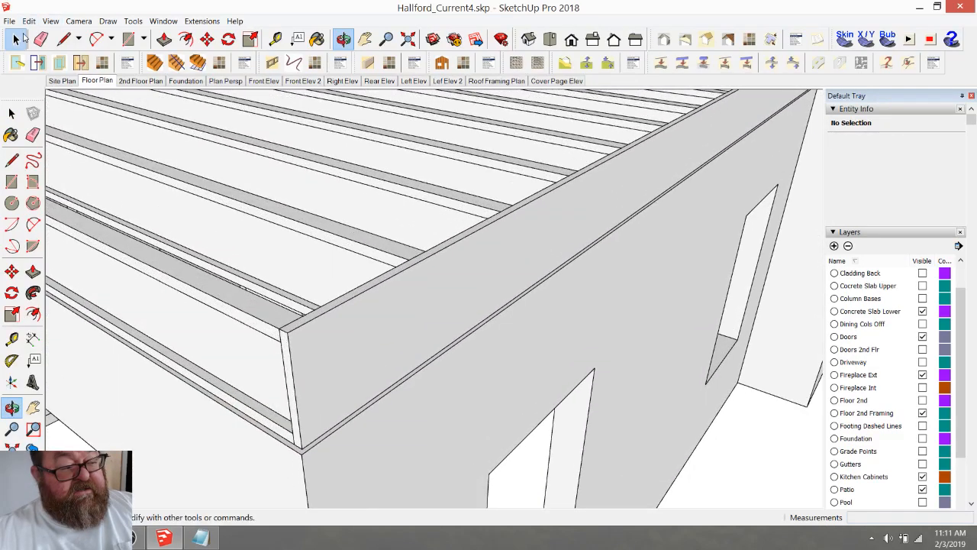
left_click(16, 39)
left_click(175, 299)
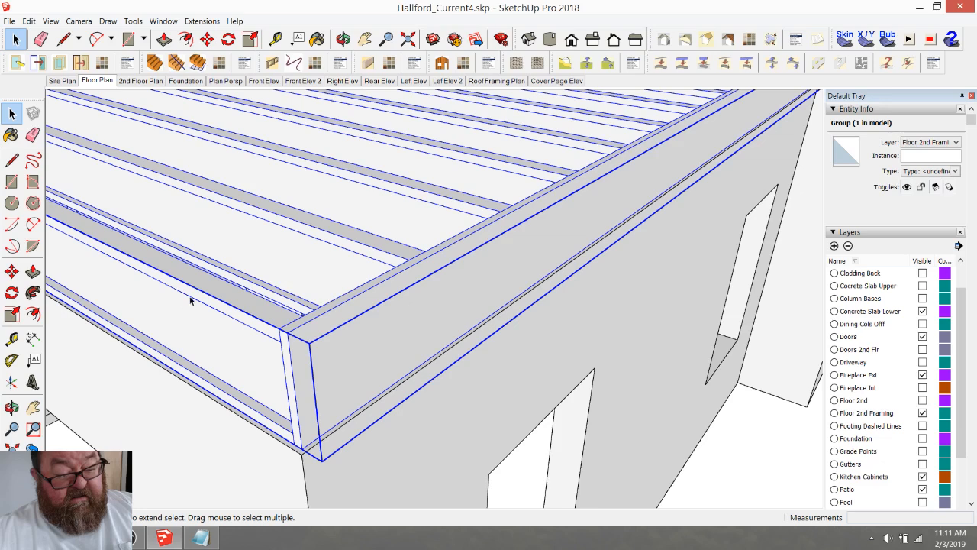
double_click(203, 301)
left_click(208, 300)
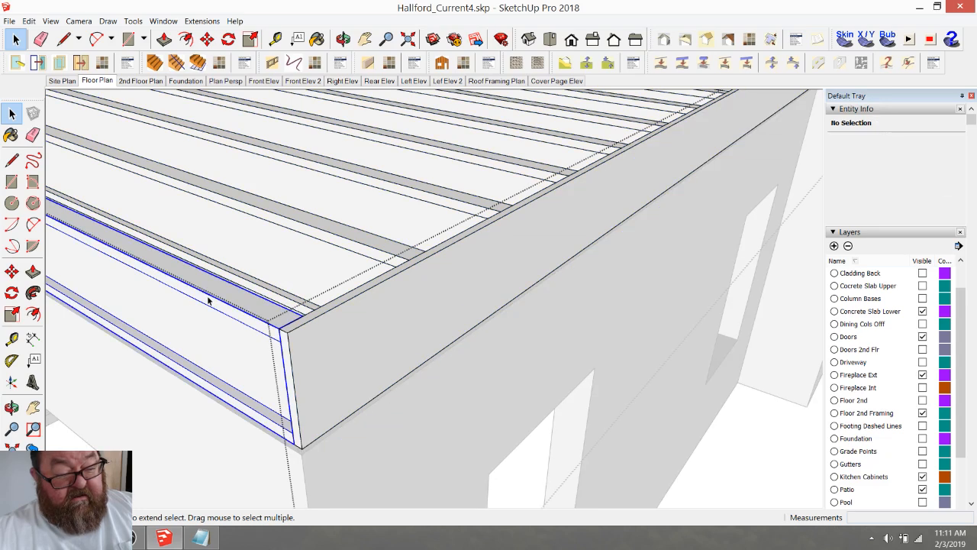
left_click(302, 347, "shift")
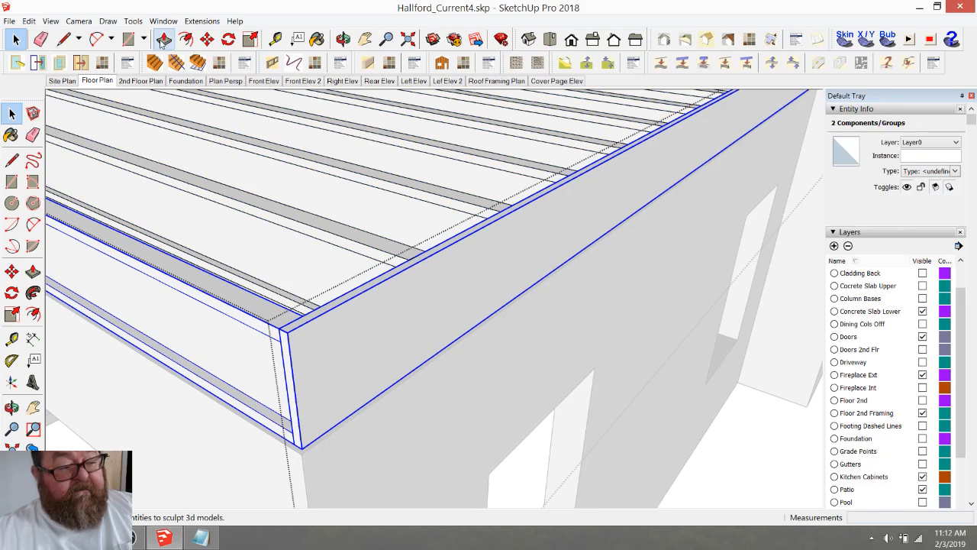
- Copy the selected end joist and rim board from their shared corner over to the garage's door-side corner
left_click(207, 39)
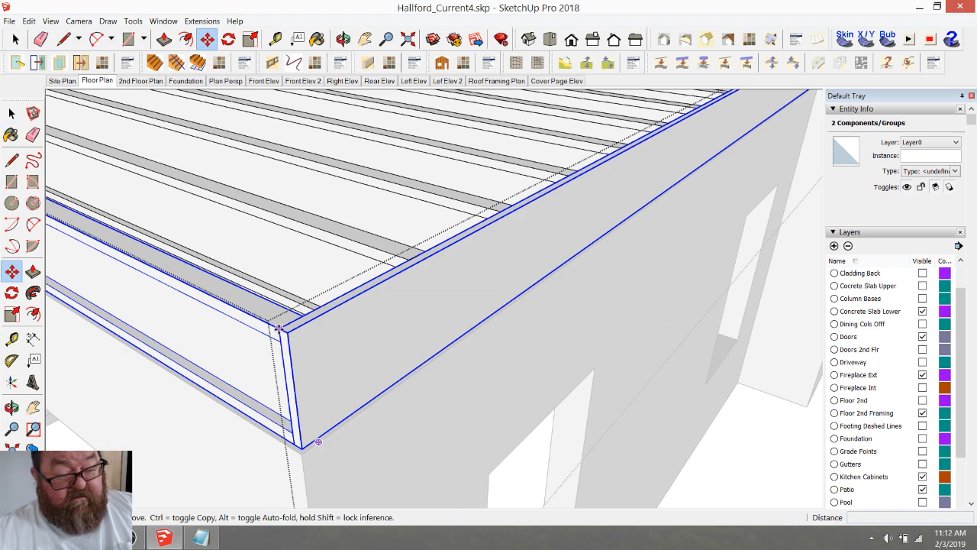
left_click(278, 328)
middle_click_drag(282, 336, 230, 369)
scroll(230, 369, "down", 5)
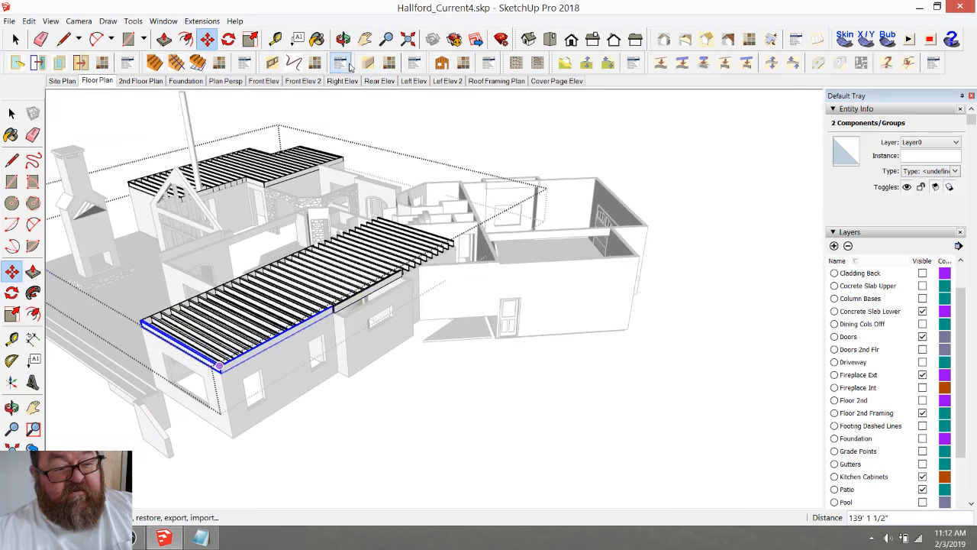
left_click(343, 39)
left_click_drag(603, 272, 389, 367)
scroll(380, 359, "up", 3)
scroll(377, 355, "up", 5)
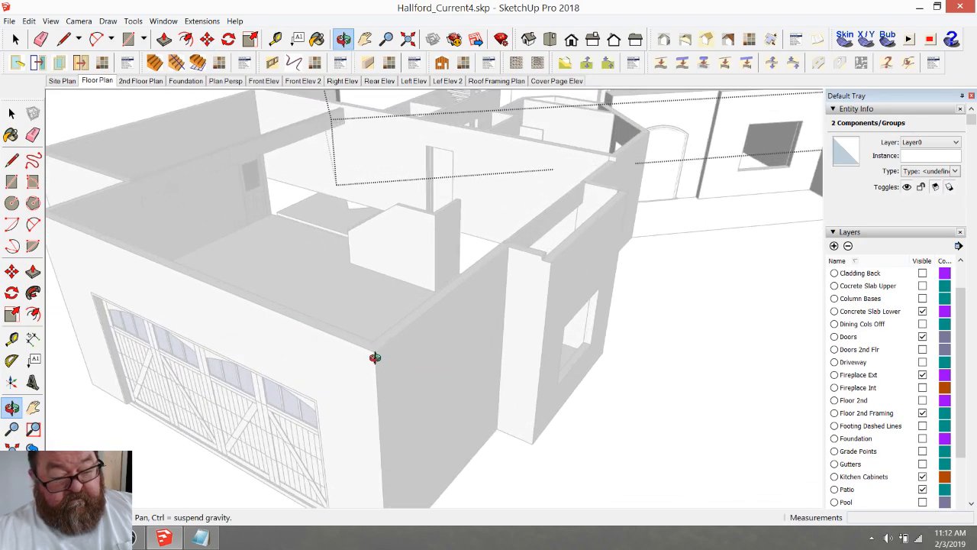
right_click(360, 336)
left_click(373, 341)
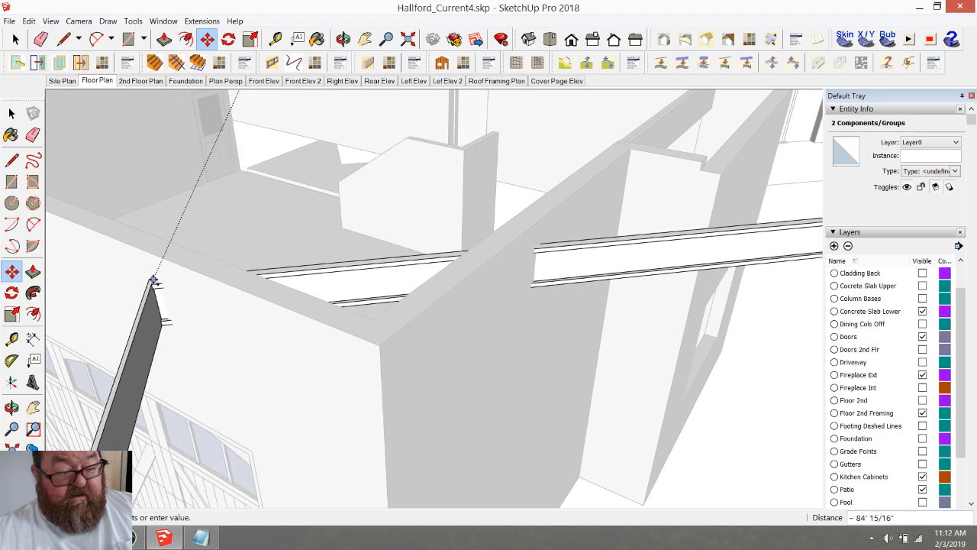
left_click(153, 280)
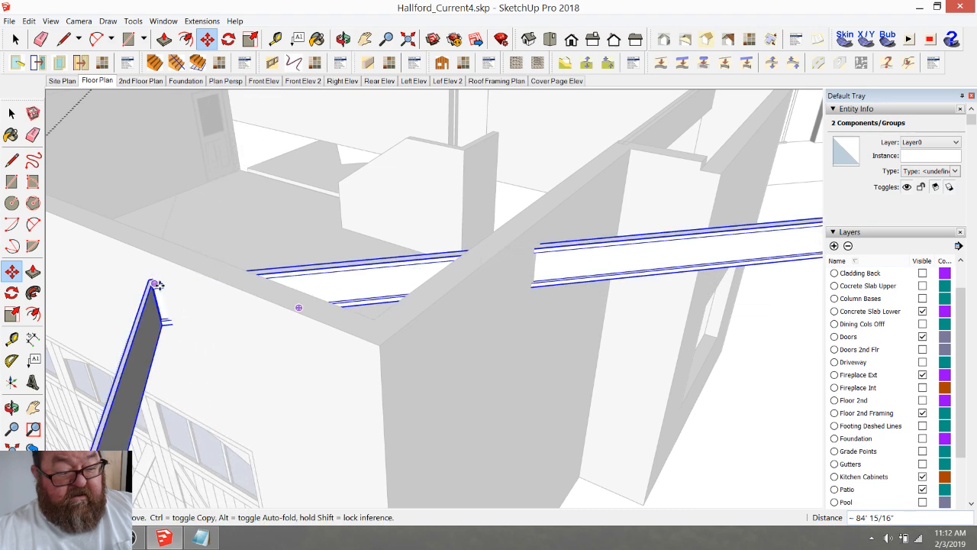
- Move the copied joist and rim board so their bottom corner sits on the top outer edge of the garage door wall
left_click(172, 326)
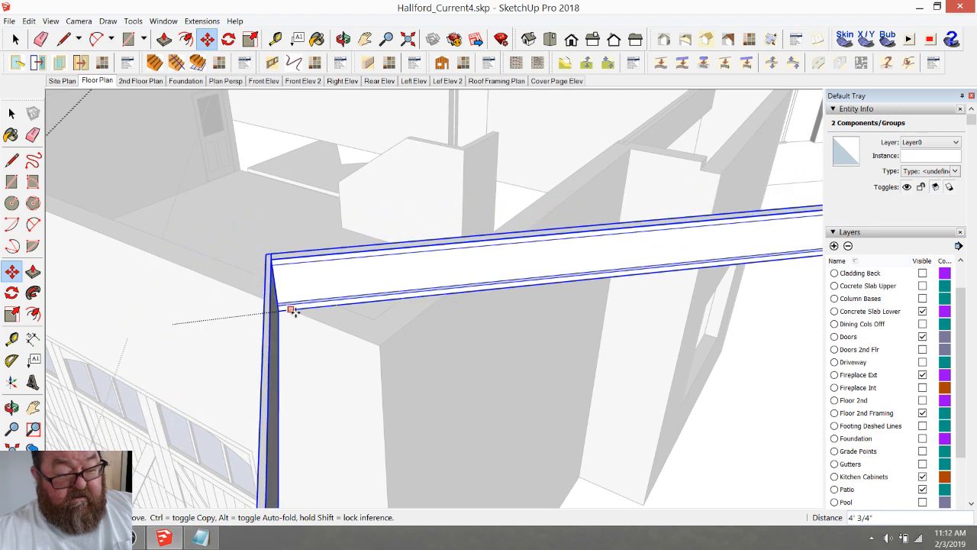
left_click(287, 308)
scroll(290, 309, "up", 3)
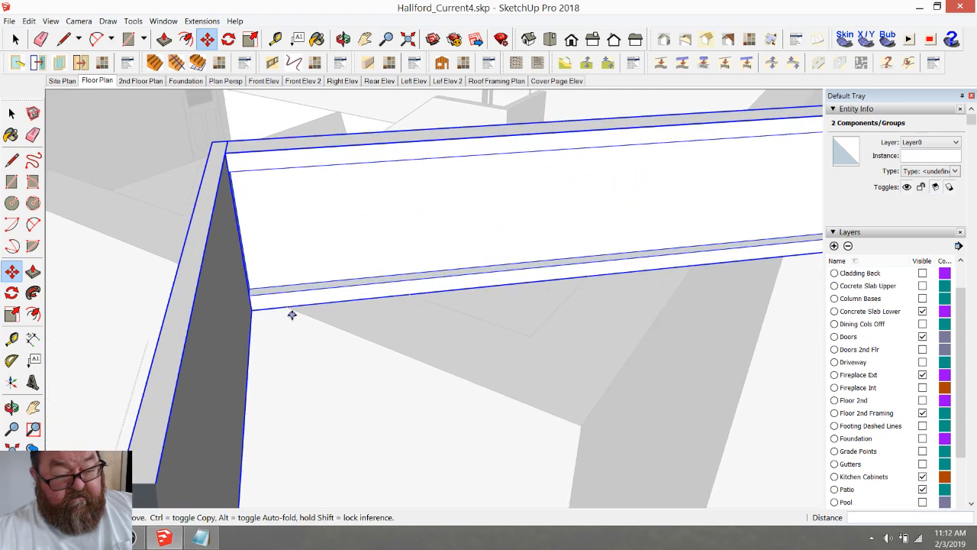
left_click(253, 309)
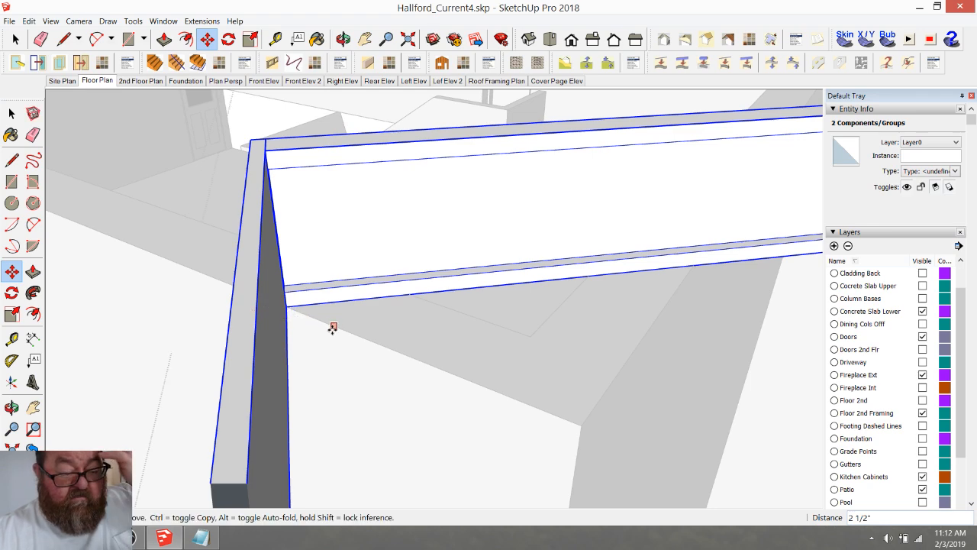
- Rotate the copied joist and rim board 135 degrees about their bottom corner to align them with the garage walls
left_click(228, 39)
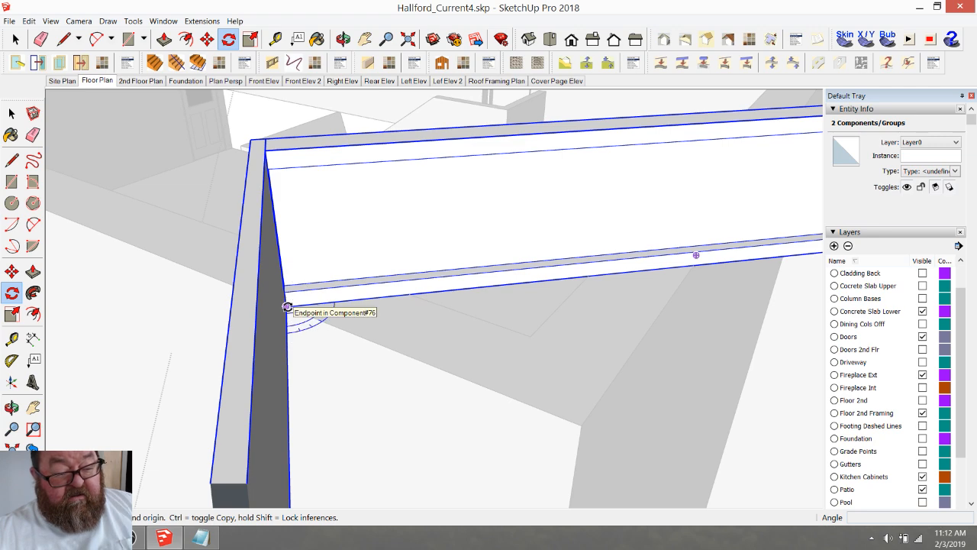
left_click(286, 306)
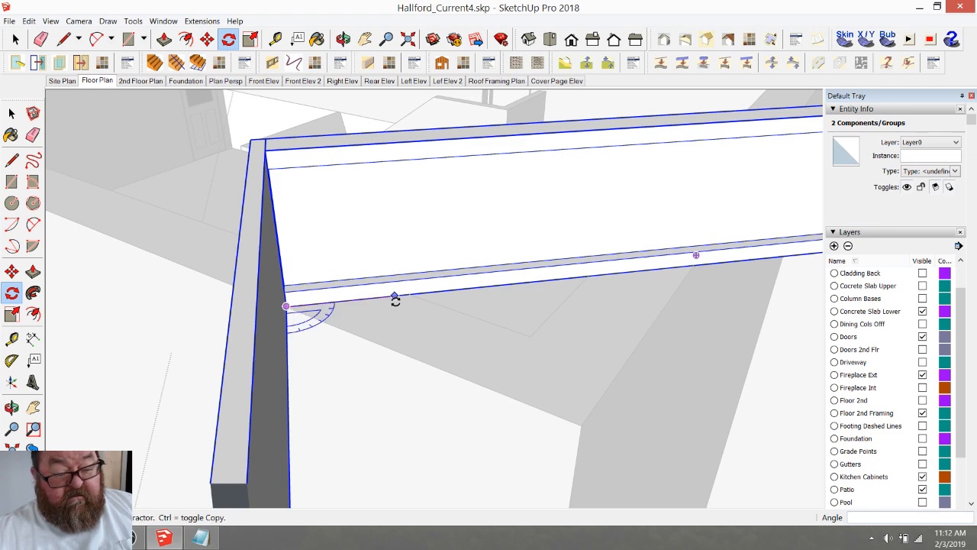
left_click(394, 297)
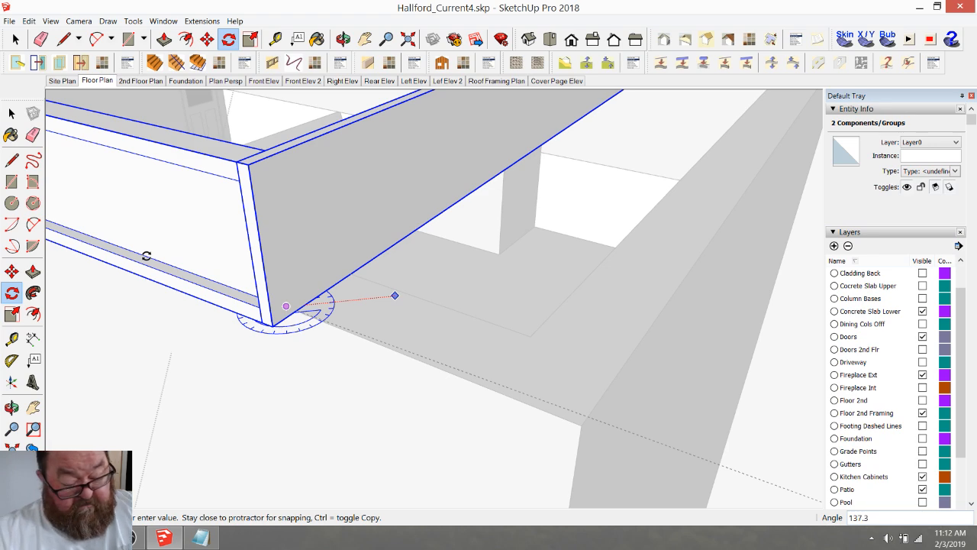
key("Return")
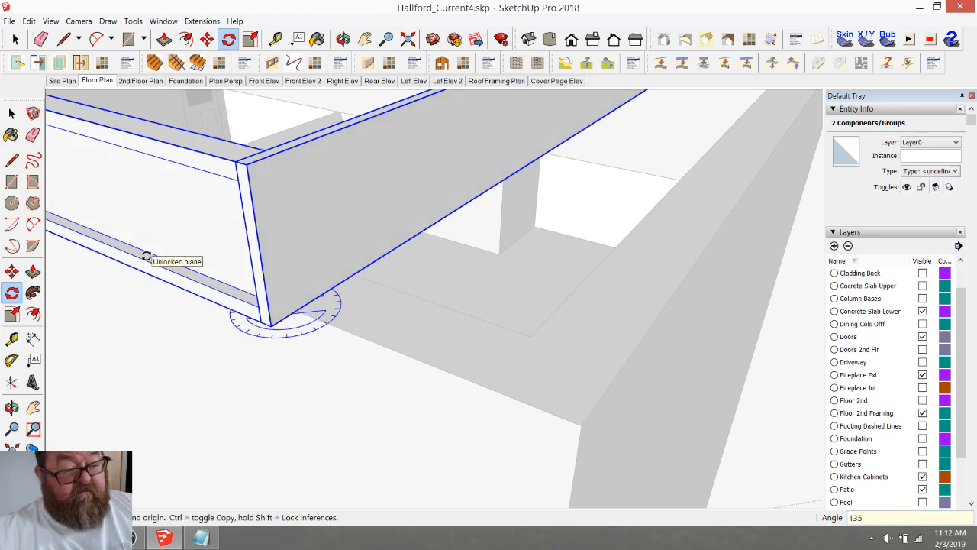
- Move the rotated pair from its bottom outer corner onto the garage's outer wall corner
left_click(207, 39)
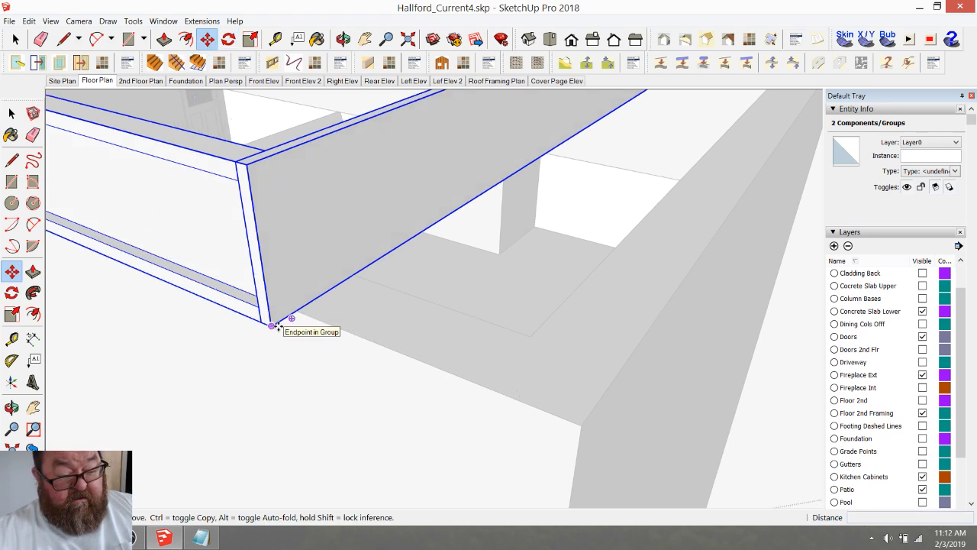
left_click(273, 325)
left_click(580, 425)
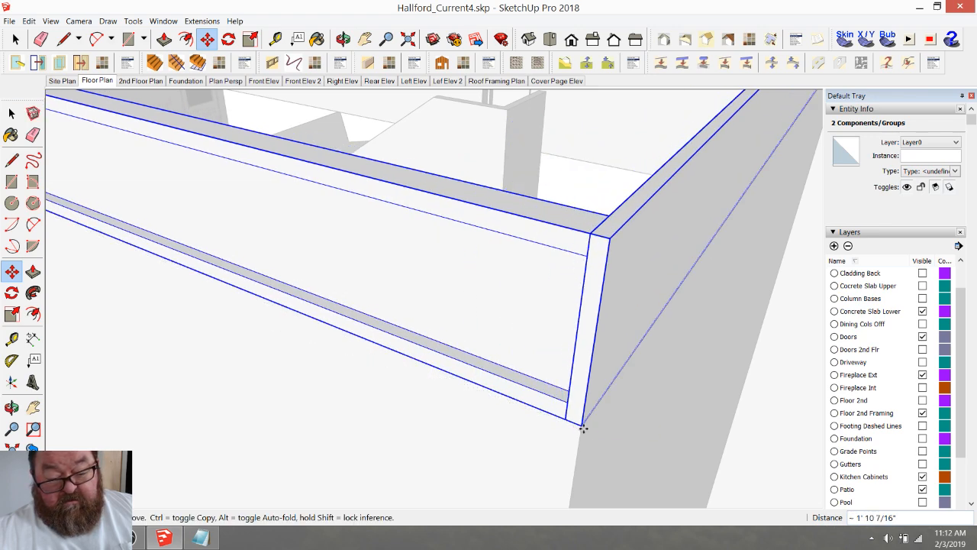
- Examine how the placed joist and rim board fit along the garage door wall and side wall
scroll(617, 445, "down", 10)
scroll(159, 258, "up", 5)
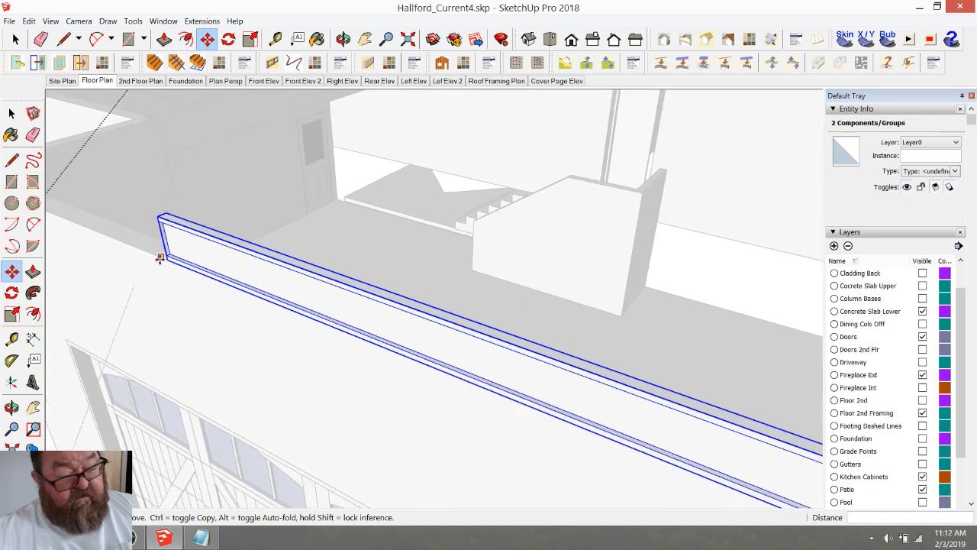
scroll(155, 259, "up", 4)
scroll(181, 272, "down", 2)
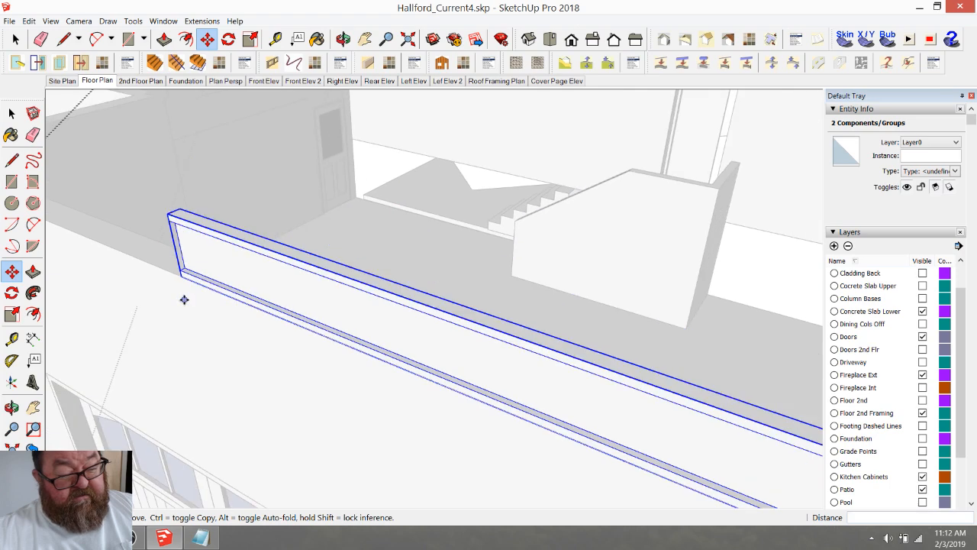
scroll(184, 299, "down", 10)
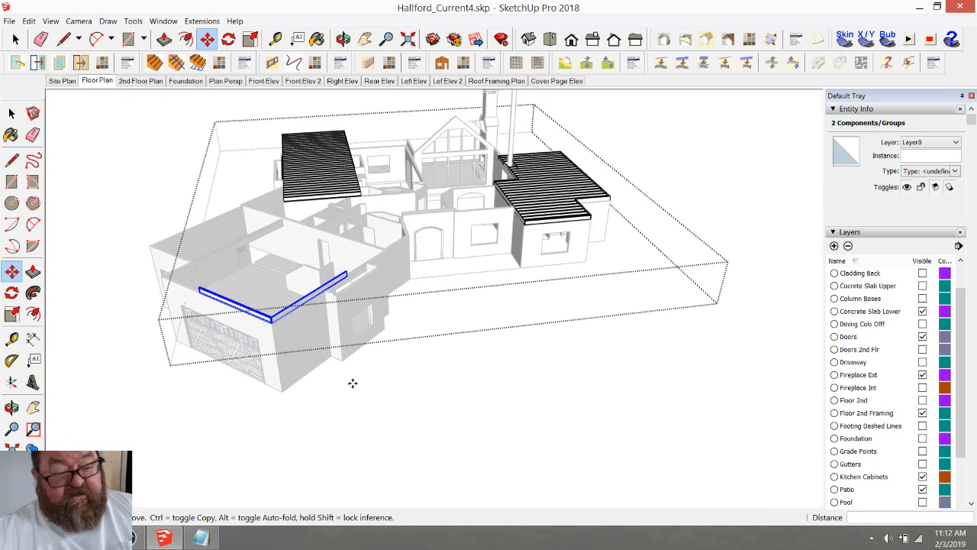
left_click(344, 39)
left_click_drag(336, 252, 327, 344)
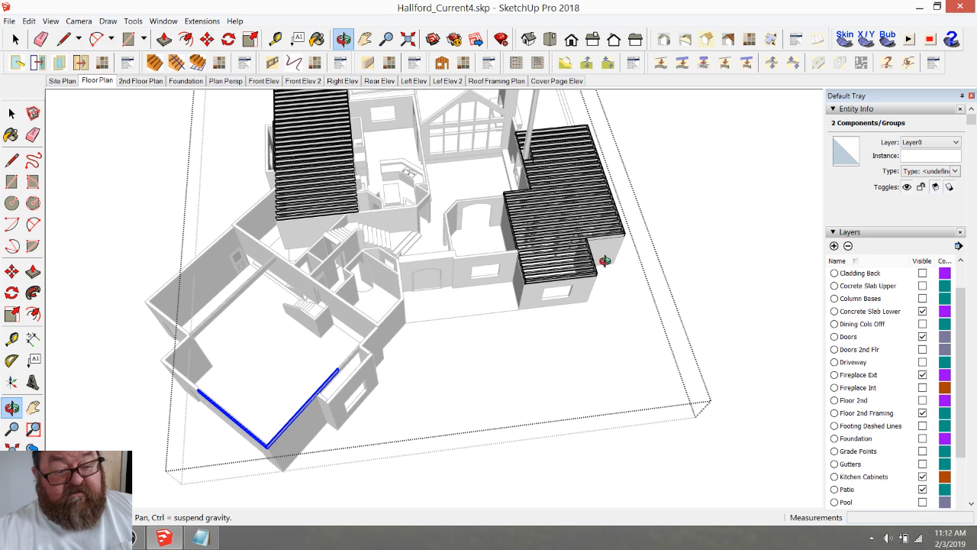
left_click_drag(504, 259, 229, 331)
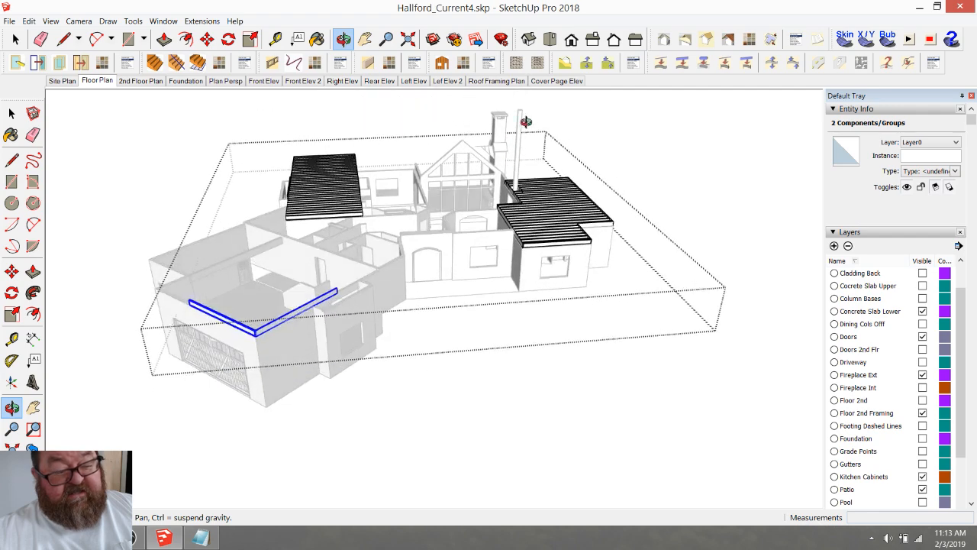
scroll(229, 331, "up", 5)
scroll(253, 337, "up", 5)
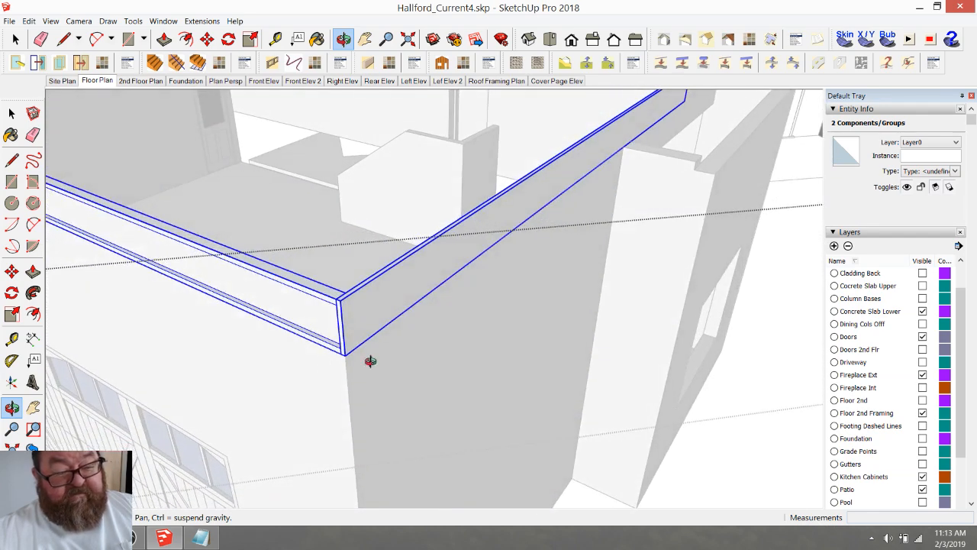
- Close the framing group, clear the selection, and inspect the joist and rim board at the garage corner
scroll(369, 361, "down", 6)
key("space")
left_click(217, 265)
scroll(359, 371, "up", 4)
key("ctrl+t")
scroll(611, 443, "down", 3)
middle_click_drag(600, 450, 229, 255)
scroll(535, 419, "up", 3)
scroll(535, 419, "up", 2)
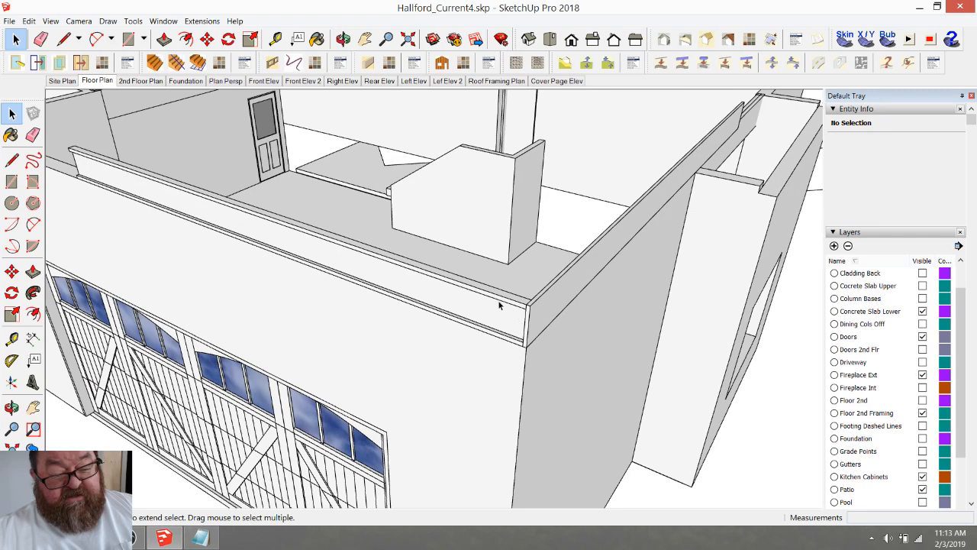
scroll(500, 302, "up", 2)
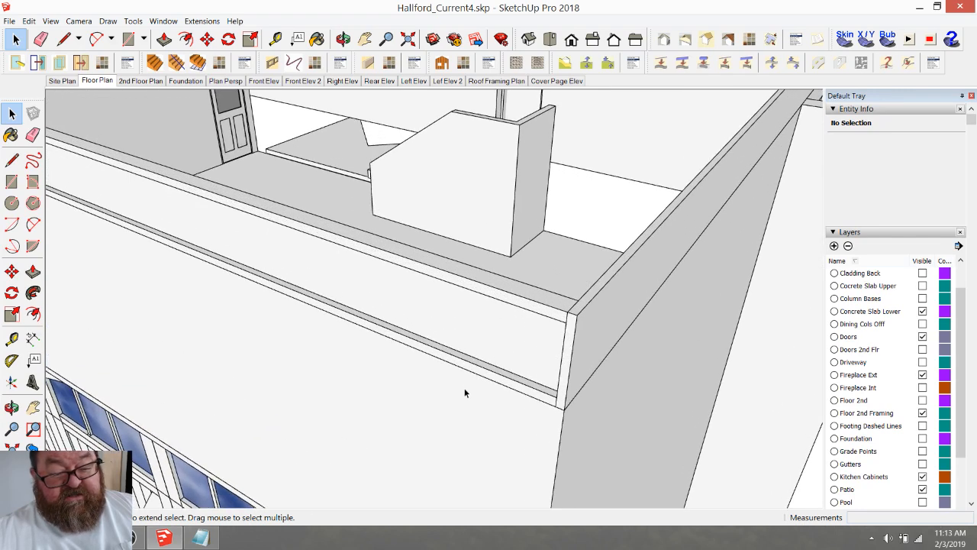
scroll(463, 391, "down", 2)
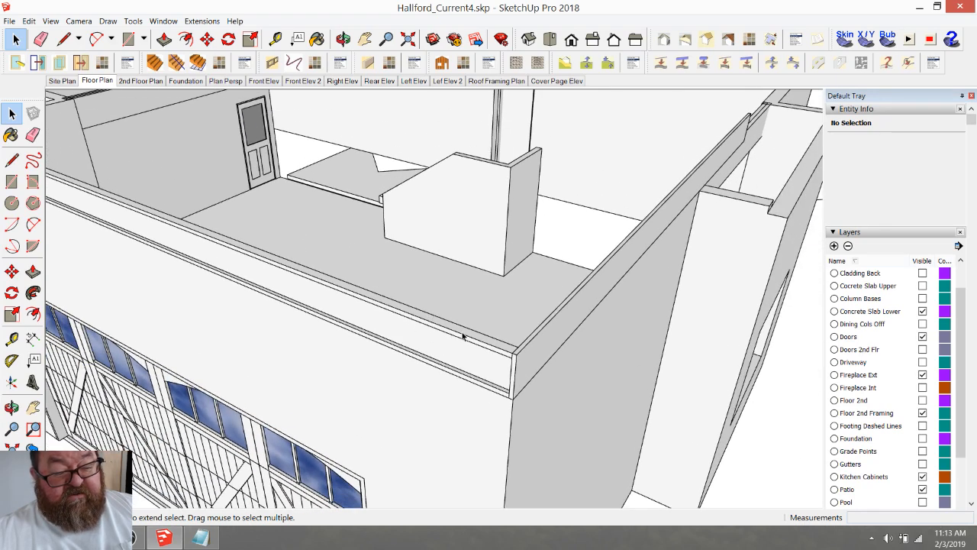
- Reopen the framing group and make the copied joist above the garage door a unique component
scroll(462, 335, "up", 2)
left_click(519, 346)
scroll(461, 327, "down", 3)
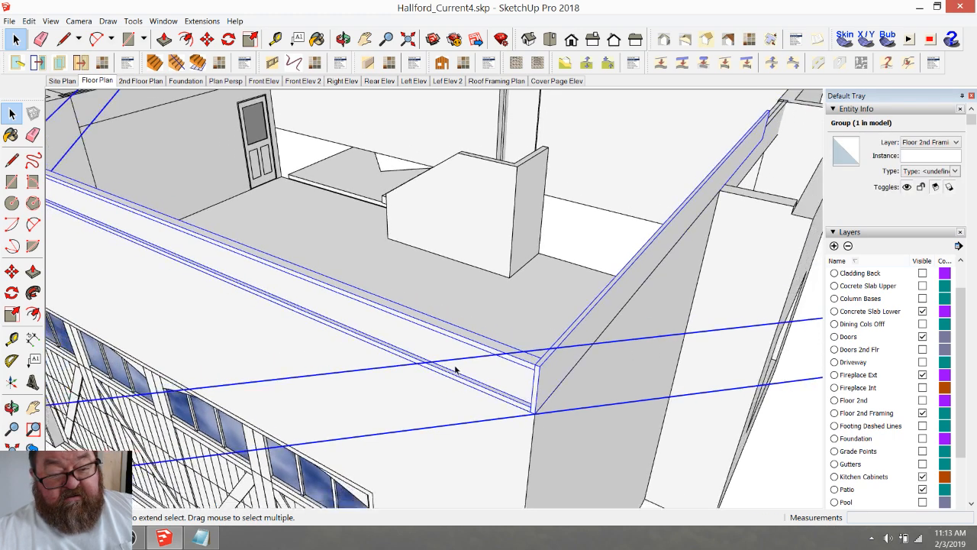
double_click(460, 352)
left_click(474, 358)
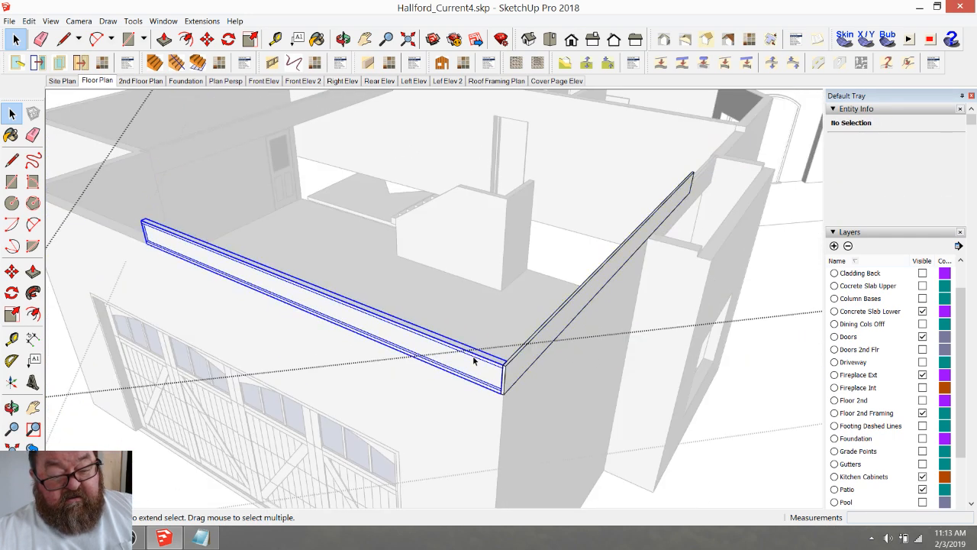
right_click(474, 360)
left_click(514, 160)
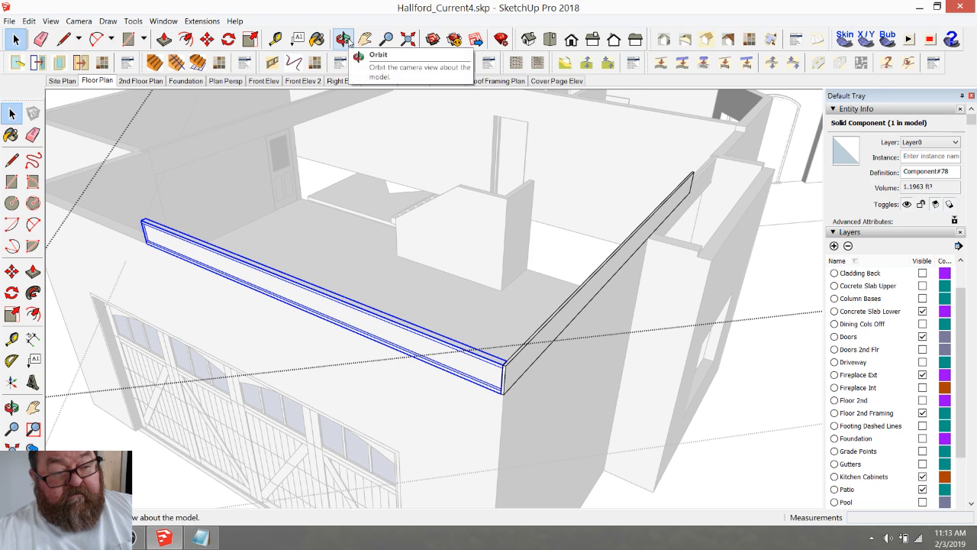
- Select both the joist and rim board at the garage corner and move them 1/2" inward along the side wall's edge
scroll(499, 395, "up", 6)
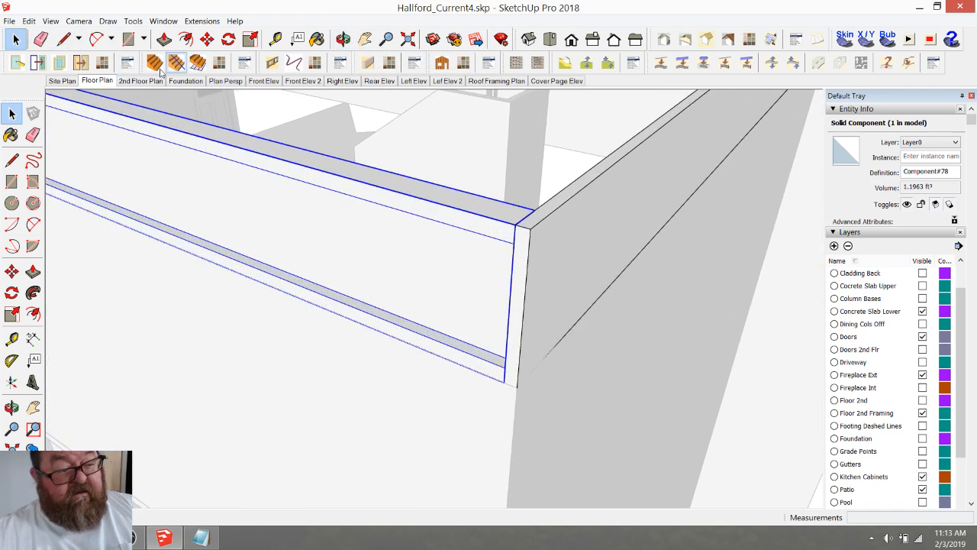
left_click(532, 348, "shift")
left_click(207, 39)
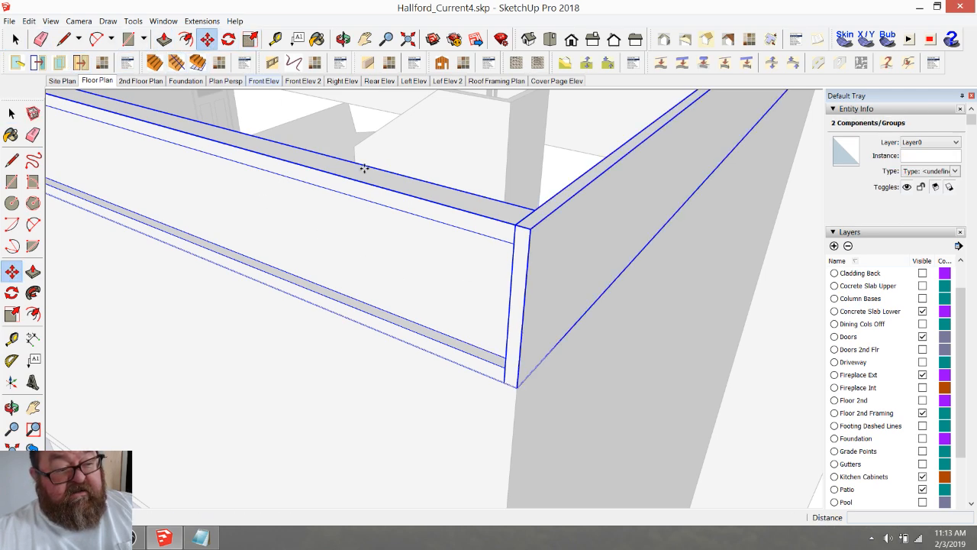
left_click(518, 387)
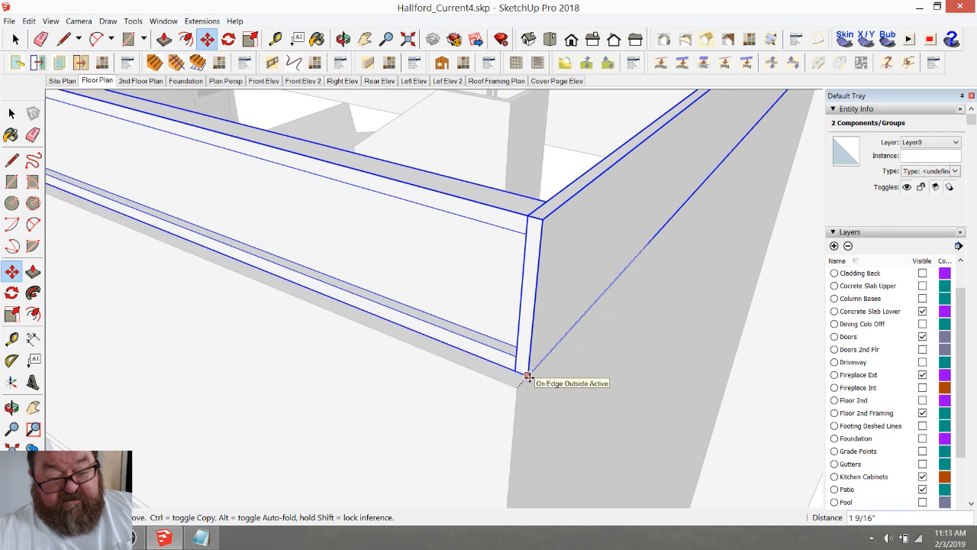
type("1/2")
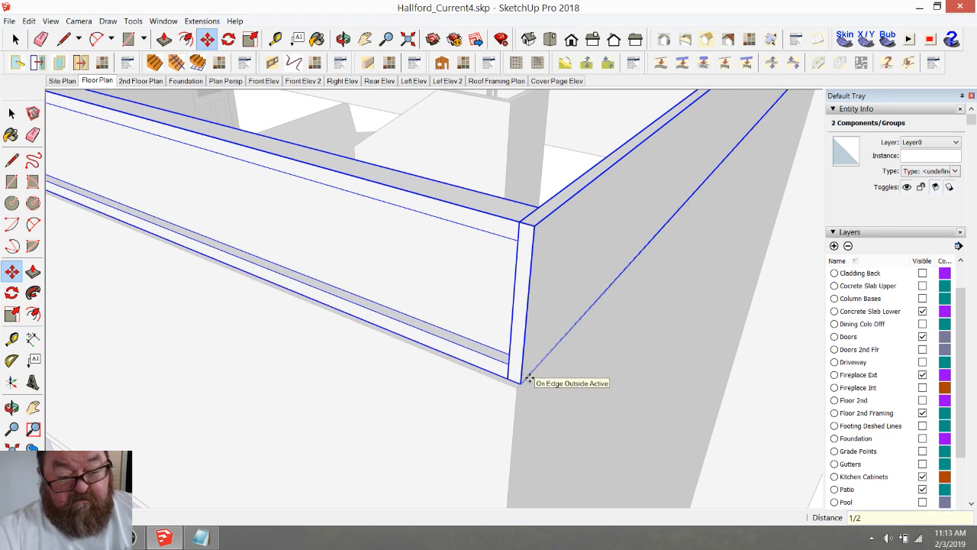
- Move the selected joist and rim board 1/2" inward along the garage door wall, away from the outer corner
key("Return")
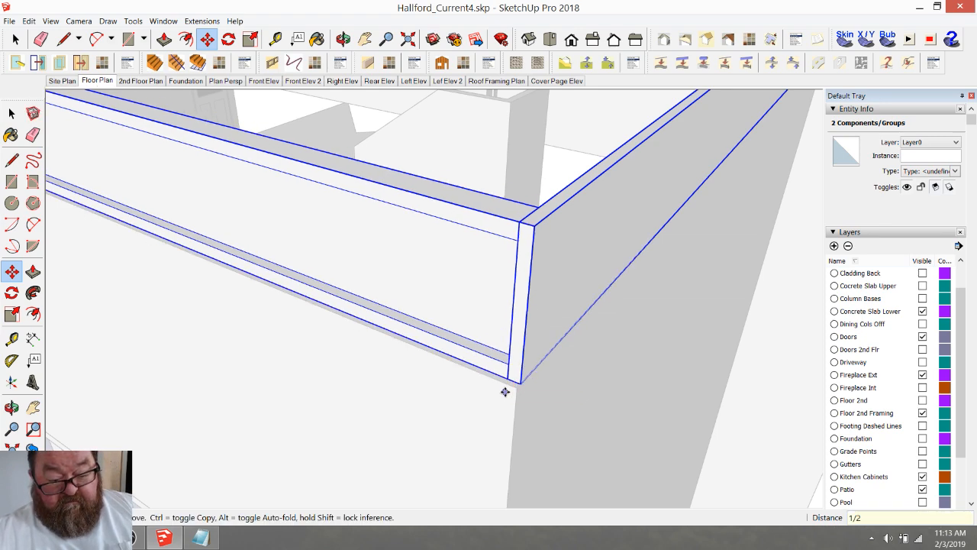
left_click(517, 390)
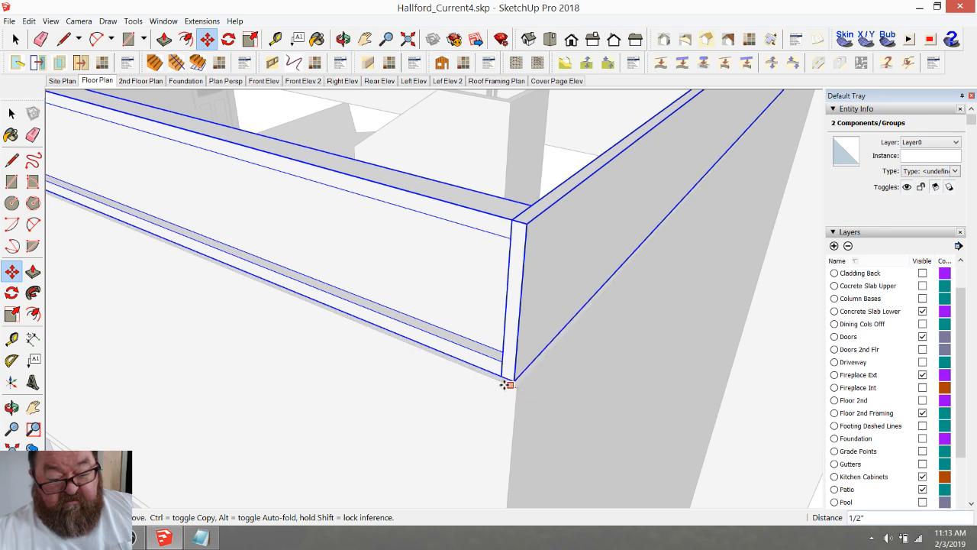
type("1/")
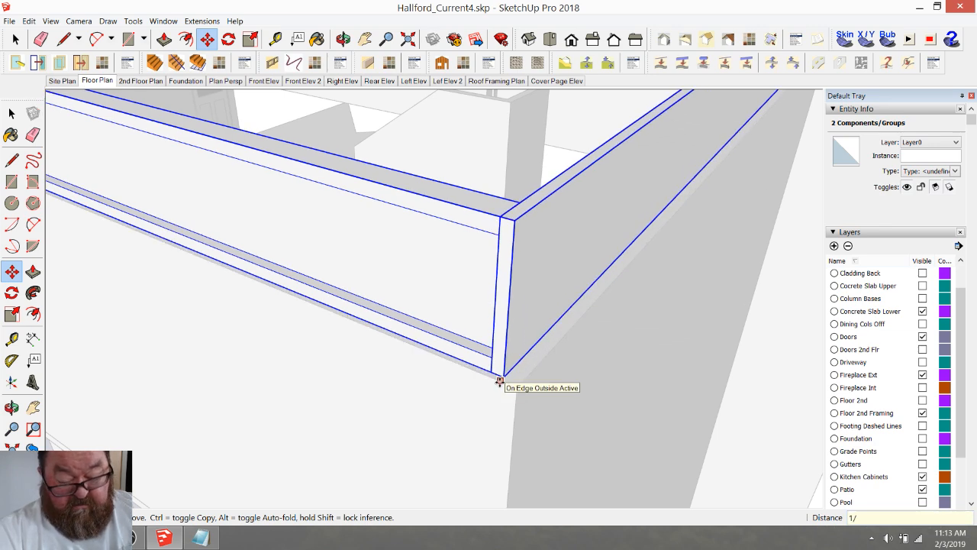
type("2")
key("Return")
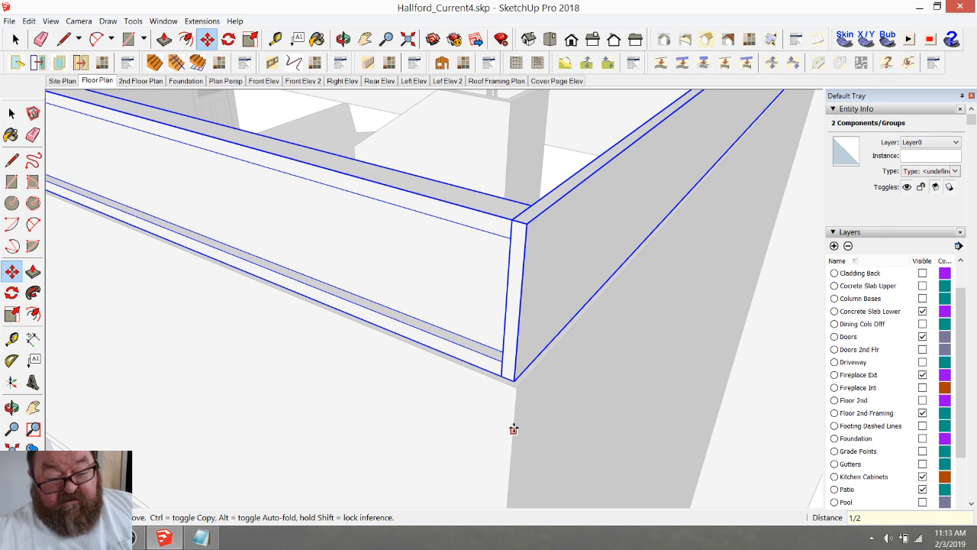
- Measure the setback of the joist and rim board from both outer wall edges at the garage corner
middle_click_drag(607, 412, 627, 394)
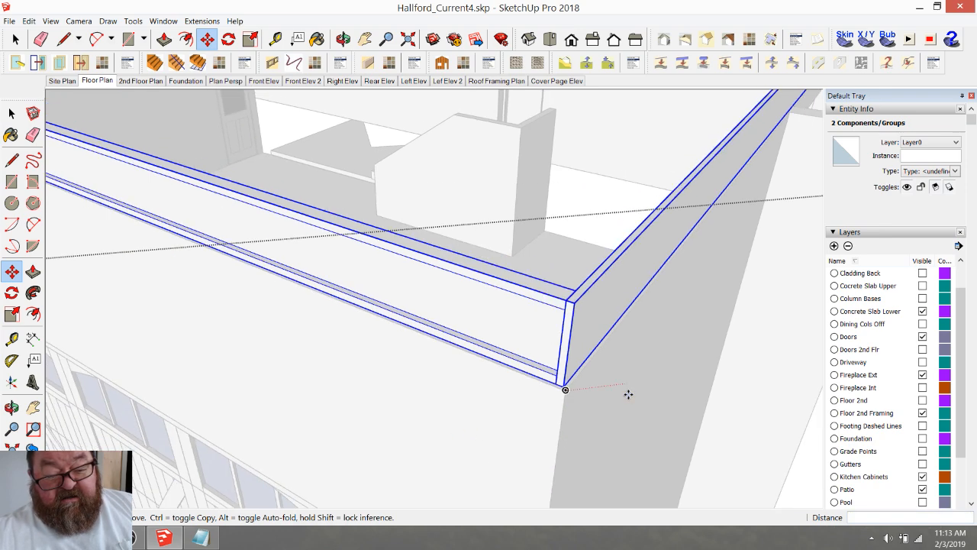
scroll(566, 377, "up", 2)
middle_click_drag(435, 320, 437, 415)
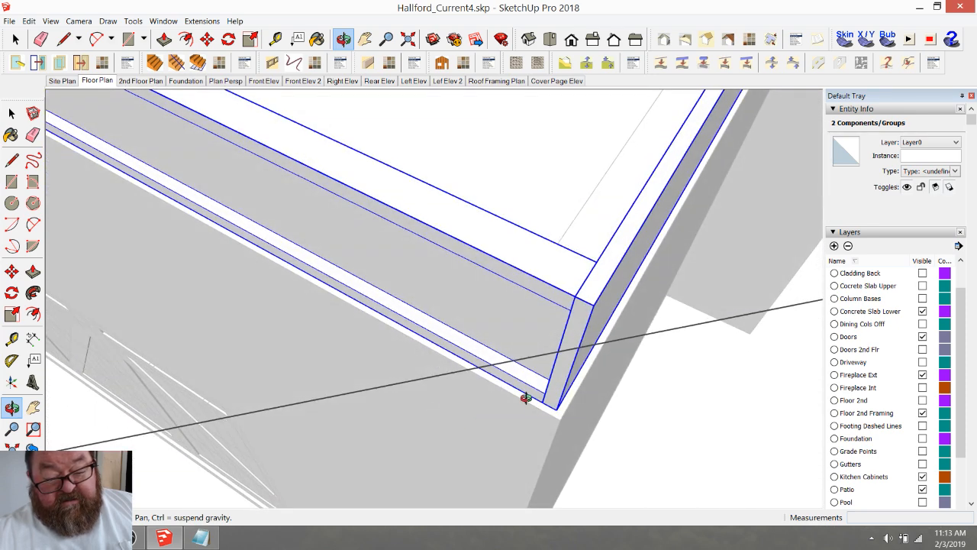
middle_click_drag(581, 385, 515, 410)
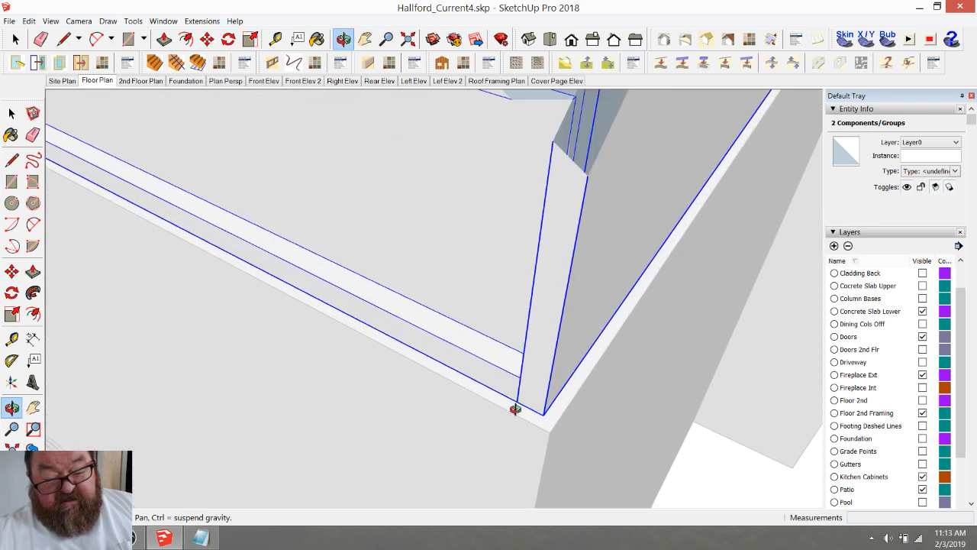
left_click(275, 39)
left_click(561, 410)
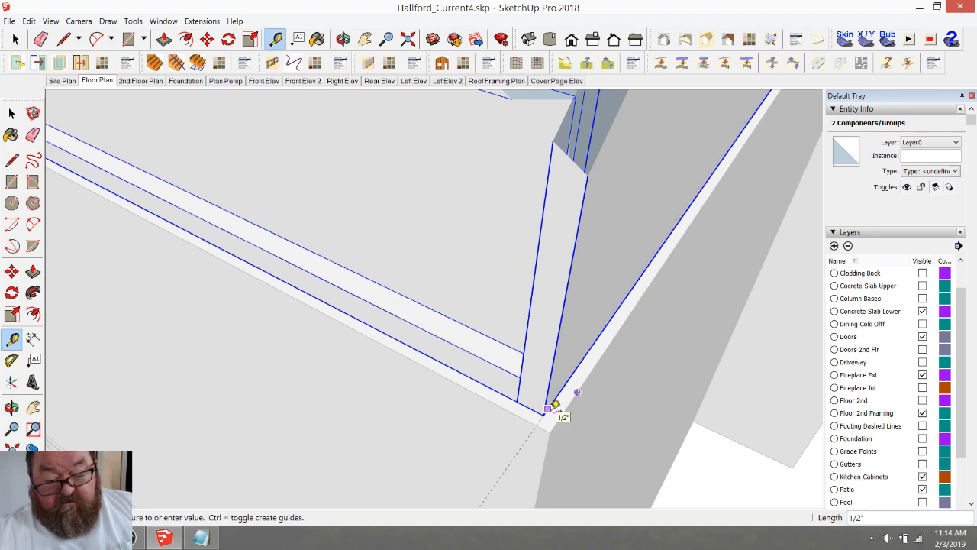
left_click(555, 404)
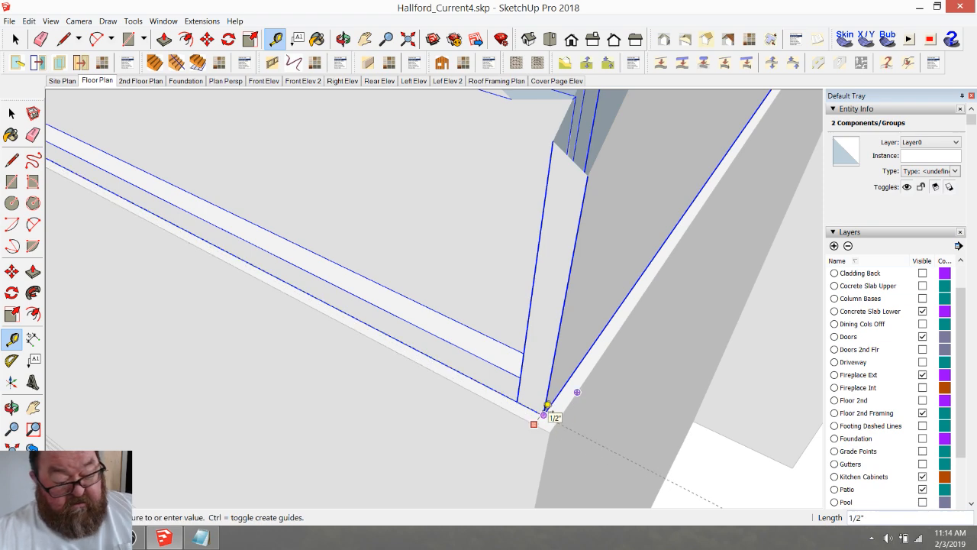
left_click(547, 405)
scroll(546, 416, "down", 4)
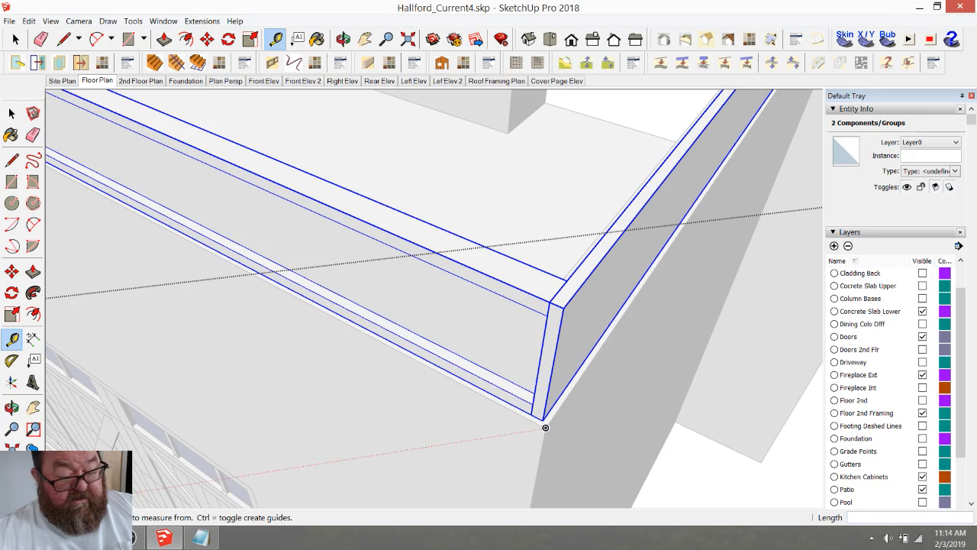
- Switch to the browser to check the YouTube live stream pages and chat, and return to the SketchUp model
key("alt+Tab")
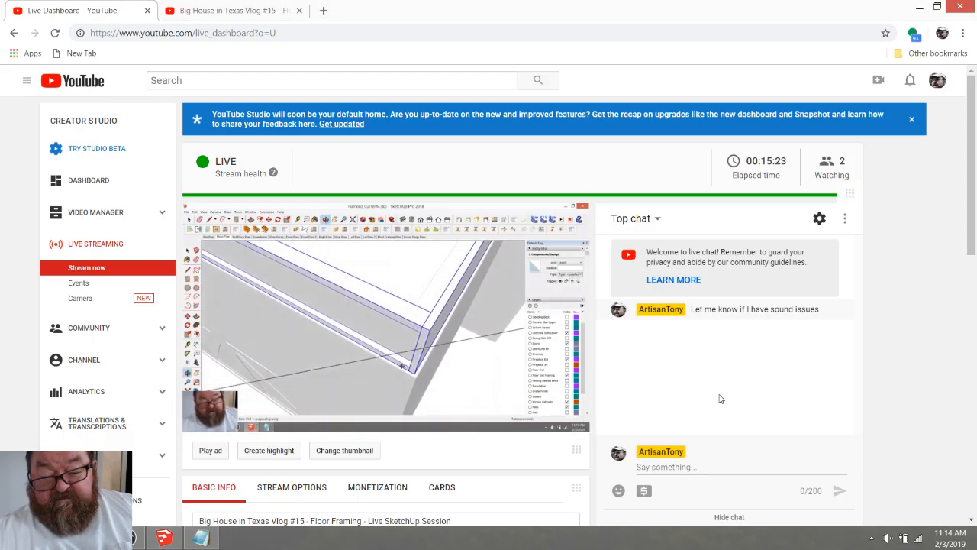
left_click(252, 11)
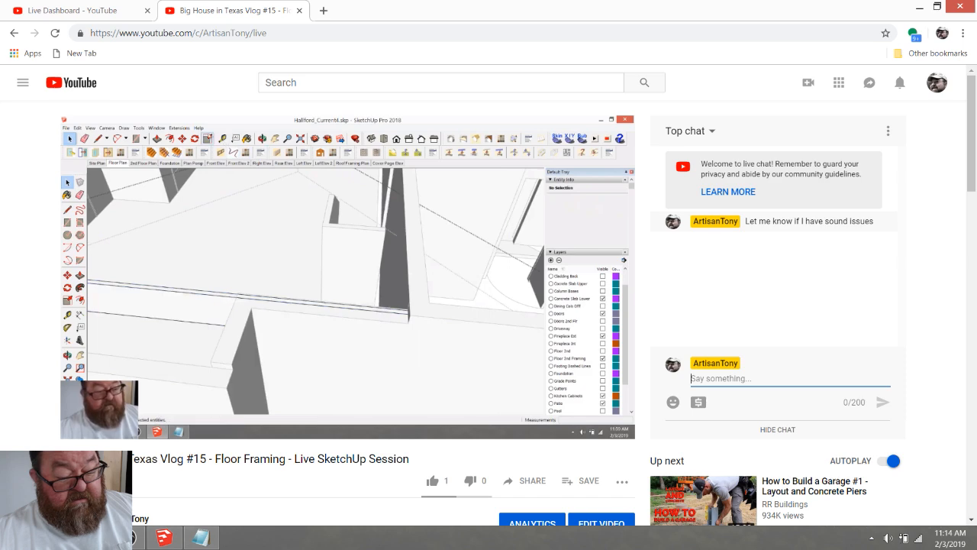
mouse_move(131, 538)
left_click(164, 537)
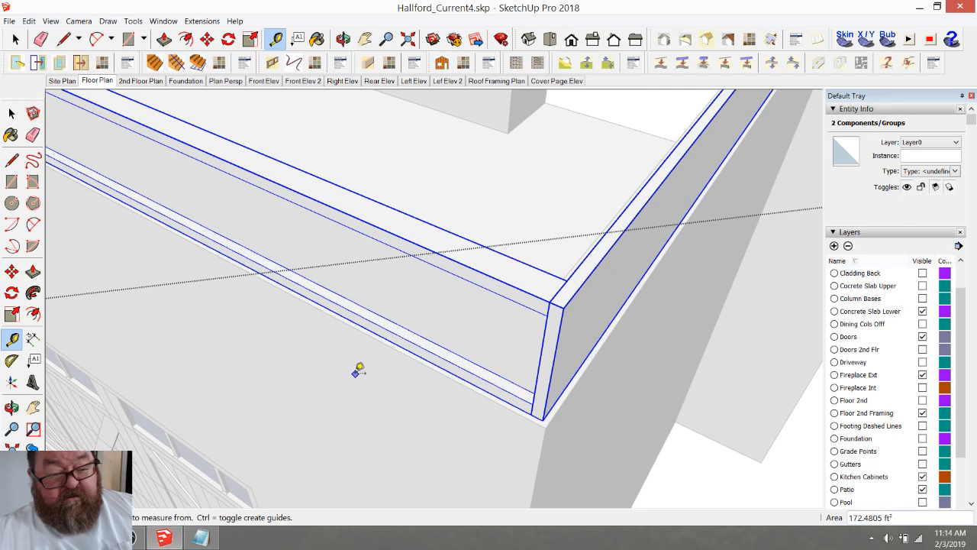
- Open the joist above the garage door and extend its free end 9' 7" with Push/Pull to the wall's other corner
scroll(406, 376, "down", 3)
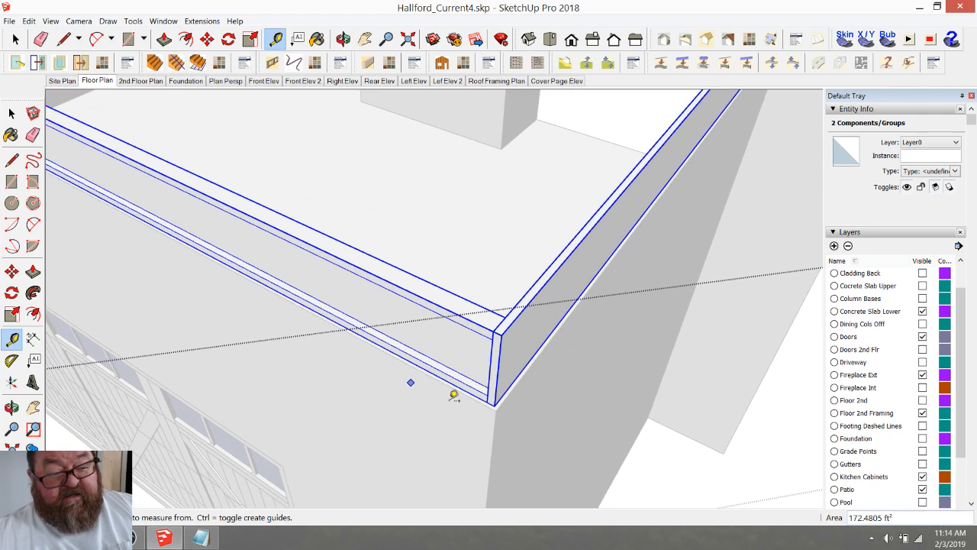
left_click(344, 39)
left_click_drag(443, 324, 446, 371)
scroll(408, 368, "up", 3)
scroll(504, 324, "up", 3)
scroll(521, 314, "up", 2)
left_click_drag(593, 261, 578, 268)
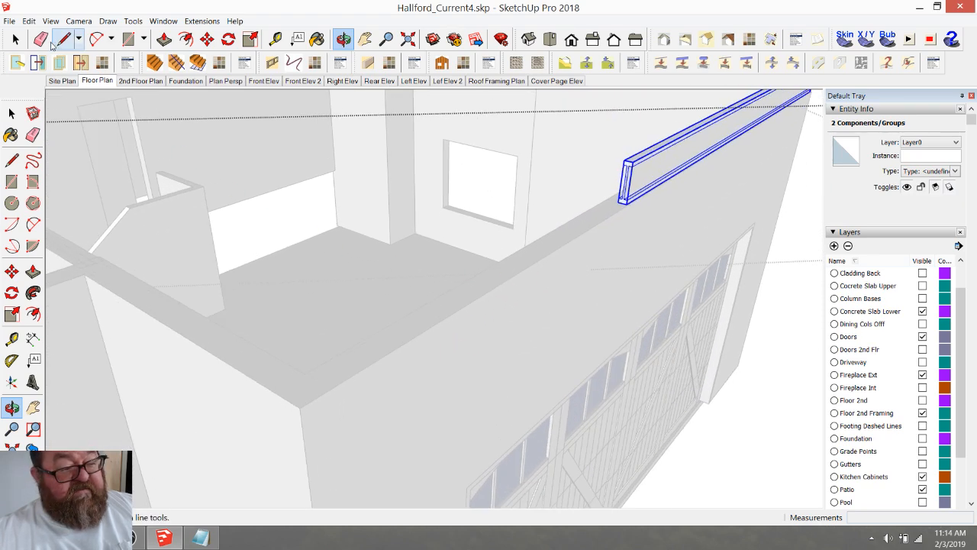
key("space")
double_click(651, 179)
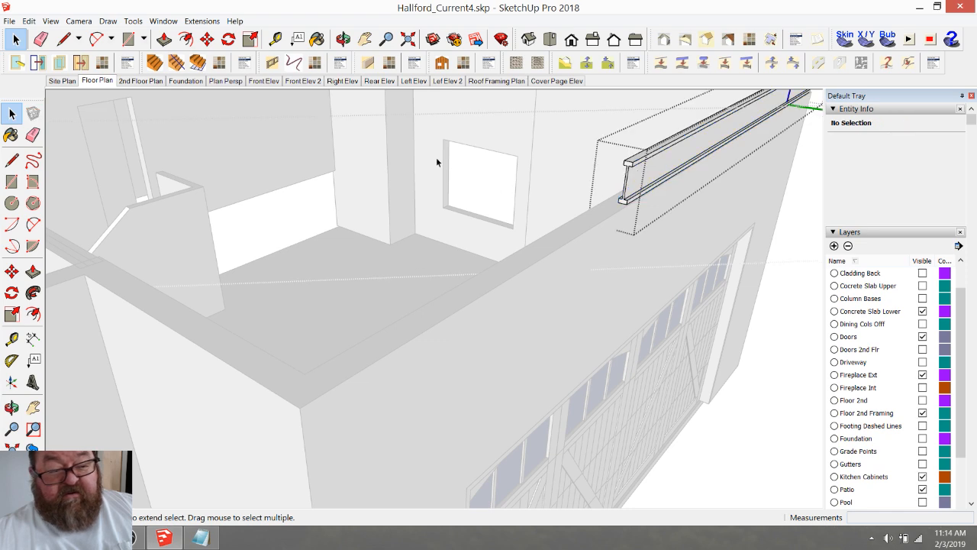
left_click(165, 39)
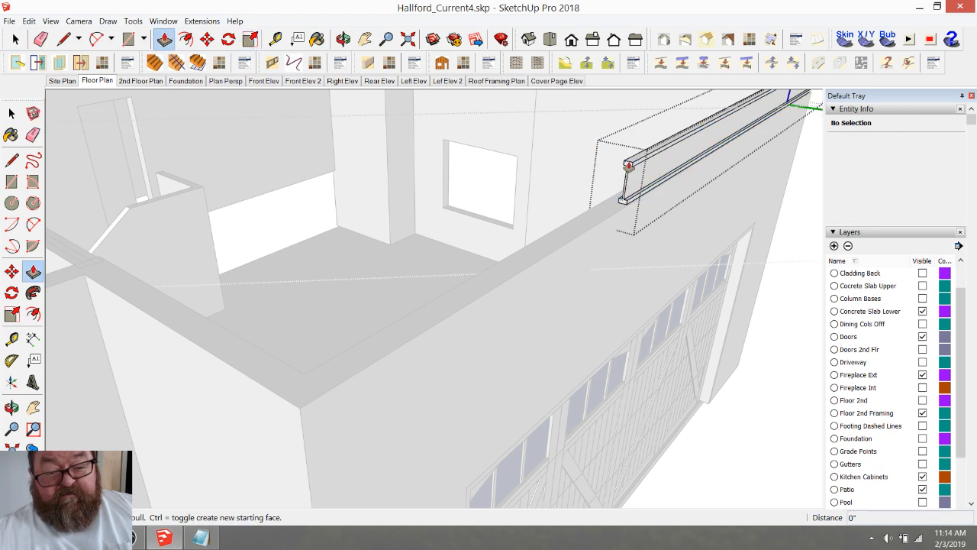
left_click(627, 165)
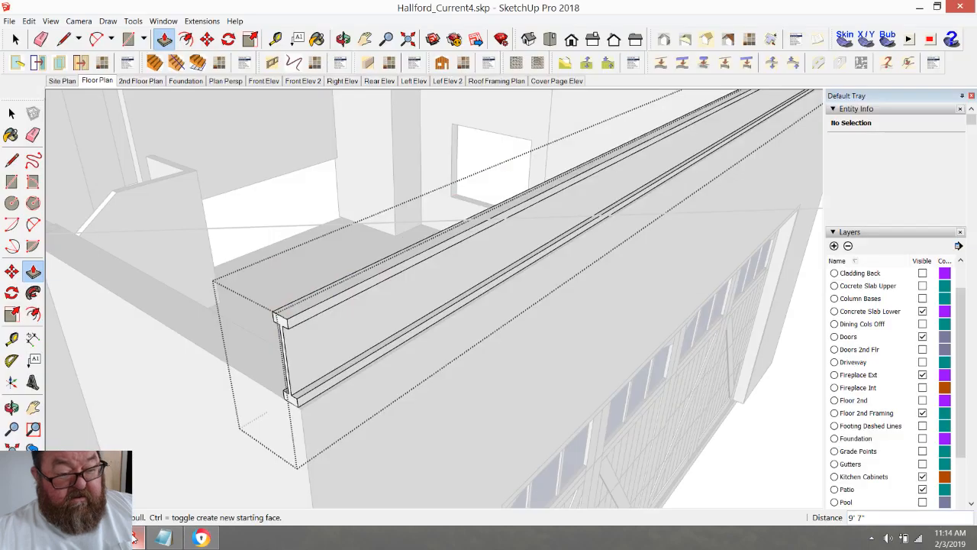
scroll(384, 441, "up", 6)
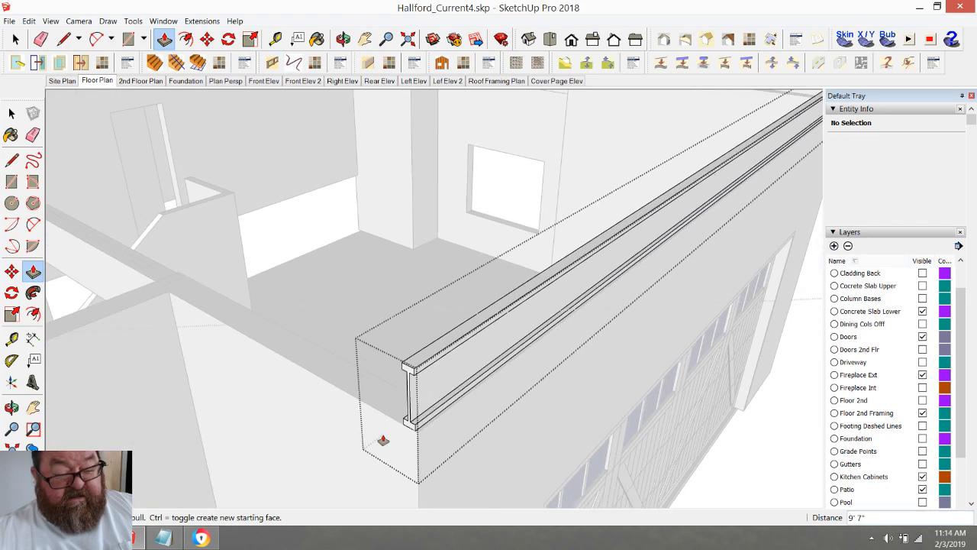
- Push the extended joist's end face back from the wall corner by 1/2" and by a further 1 1/2"
left_click(441, 418)
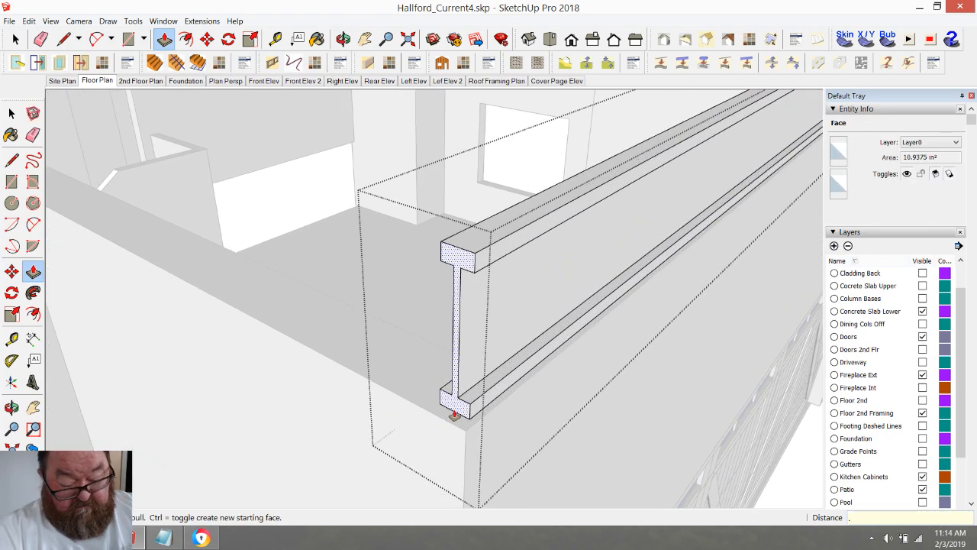
type("1/2")
key("Return")
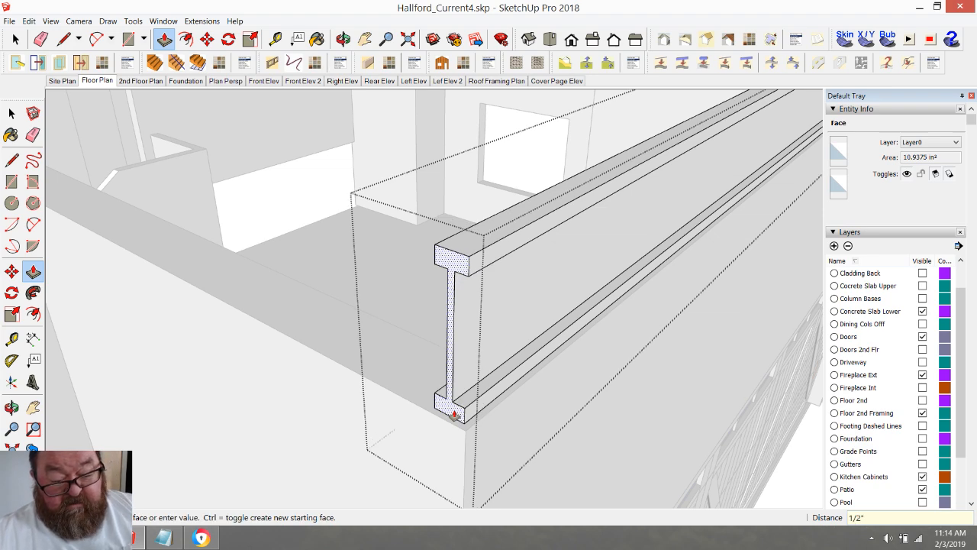
scroll(472, 410, "down", 2)
scroll(463, 430, "up", 4)
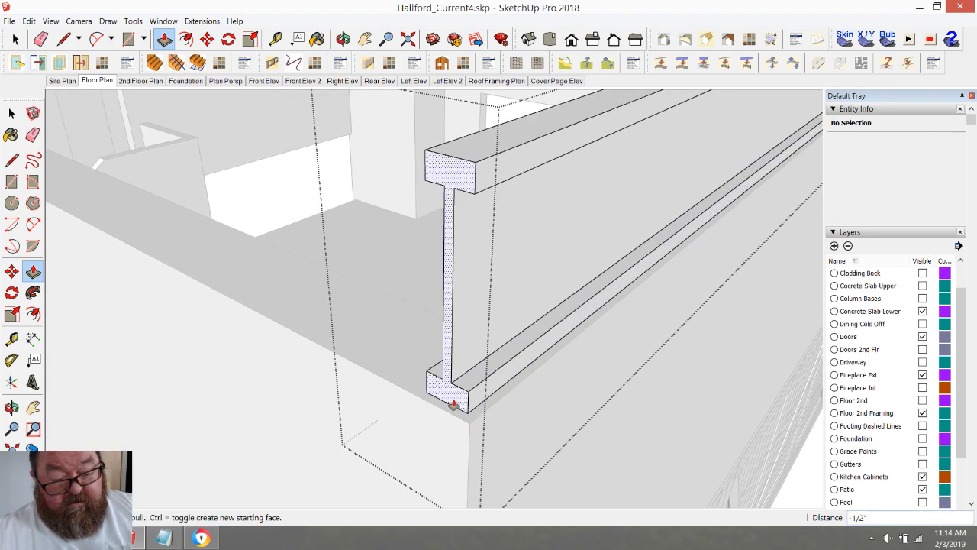
left_click(453, 405)
left_click(457, 422)
left_click(452, 408)
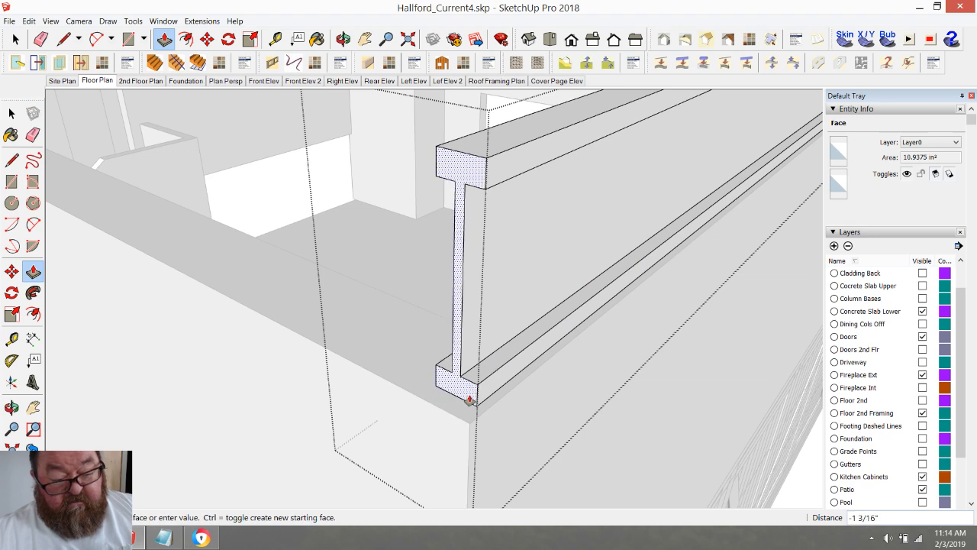
left_click(469, 399)
type("1.5")
key("Return")
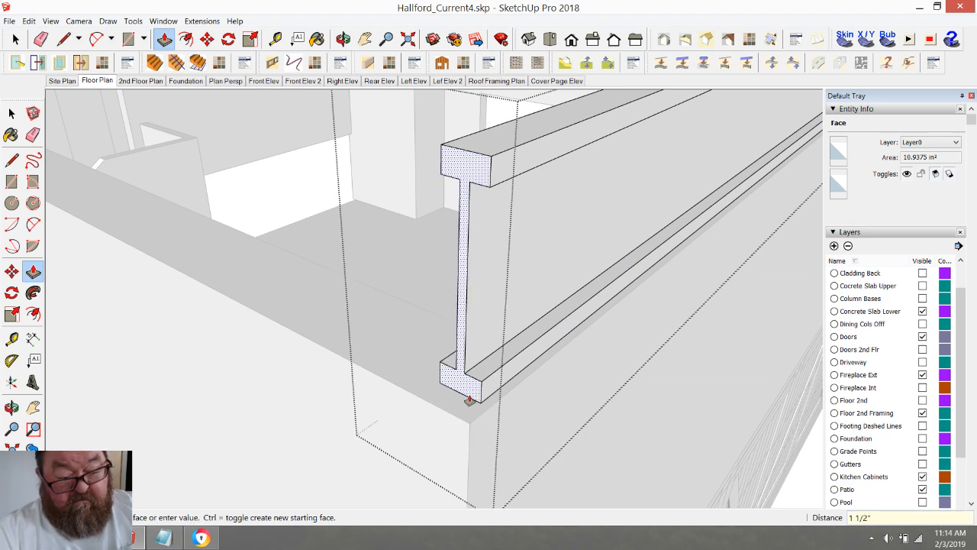
- Copy the rim board from the first garage corner to the joist's other end and shift it 1 1/4" to cap the joist
scroll(456, 430, "down", 4)
middle_click_drag(456, 429, 336, 418)
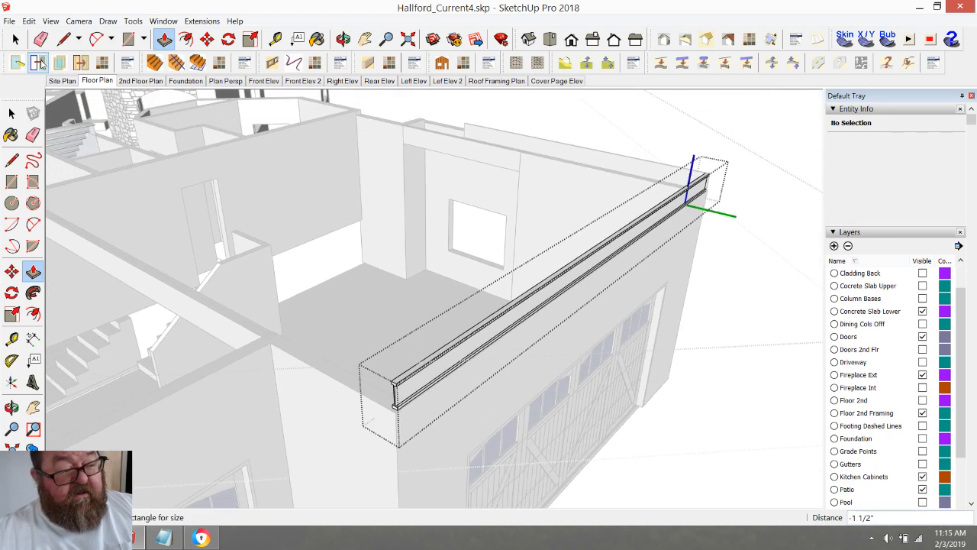
left_click(16, 39)
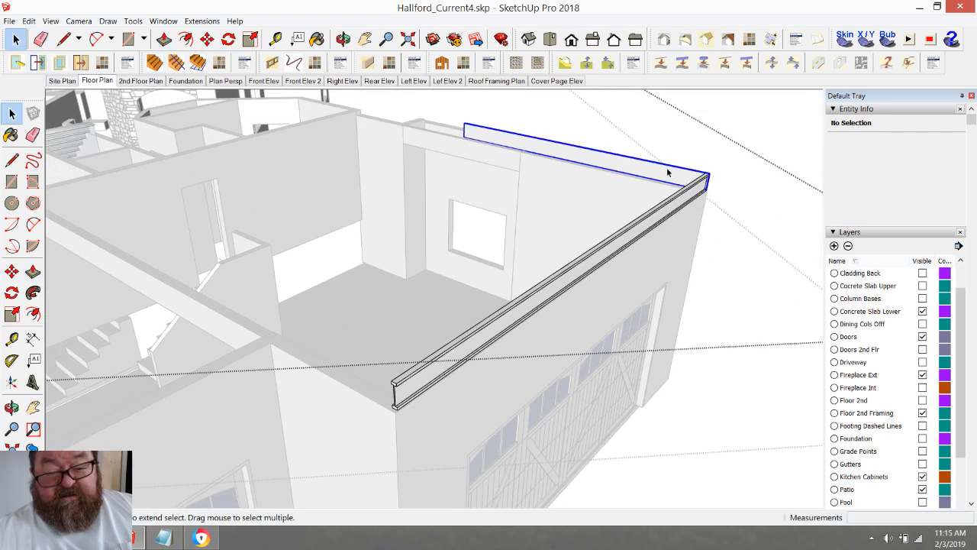
left_click(207, 39)
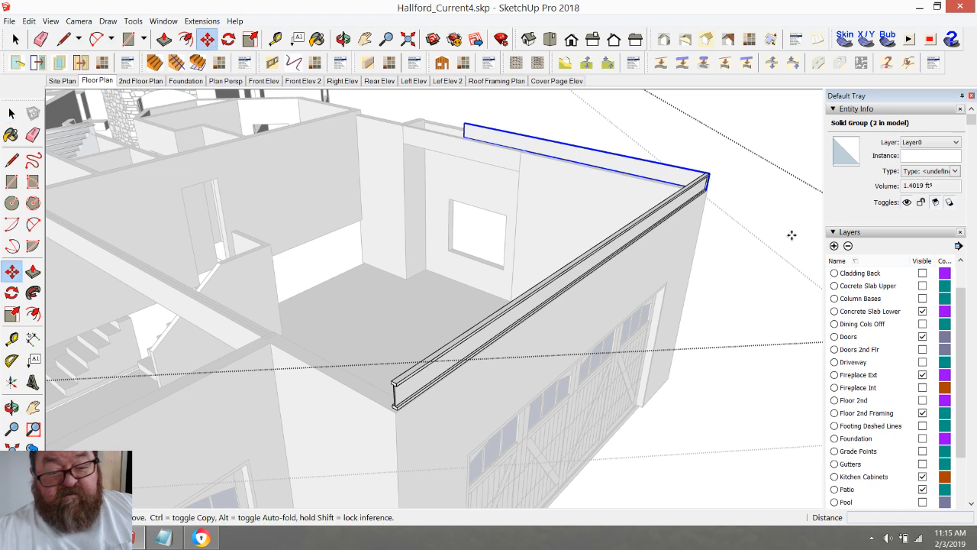
left_click(706, 189)
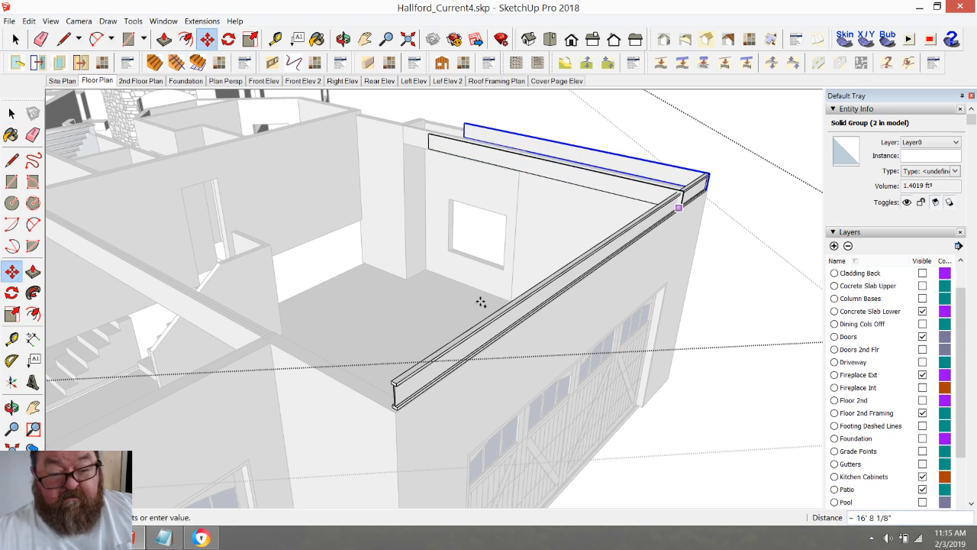
left_click(394, 403)
scroll(394, 403, "up", 8)
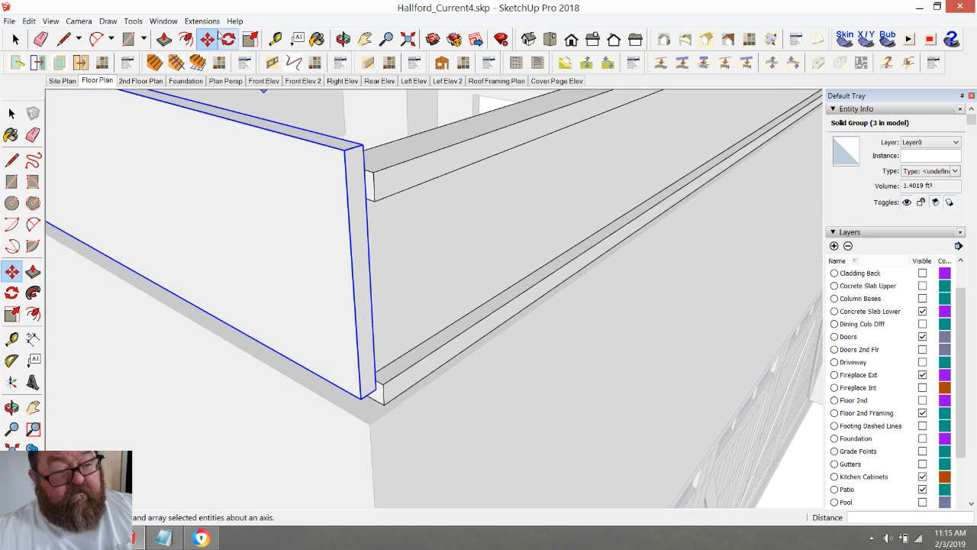
scroll(371, 395, "down", 4)
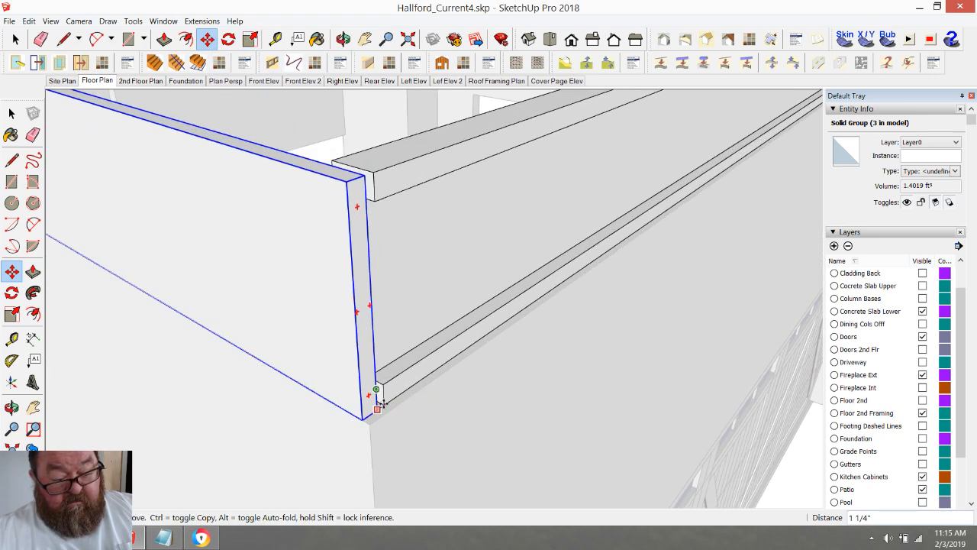
scroll(500, 411, "down", 3)
scroll(498, 410, "down", 2)
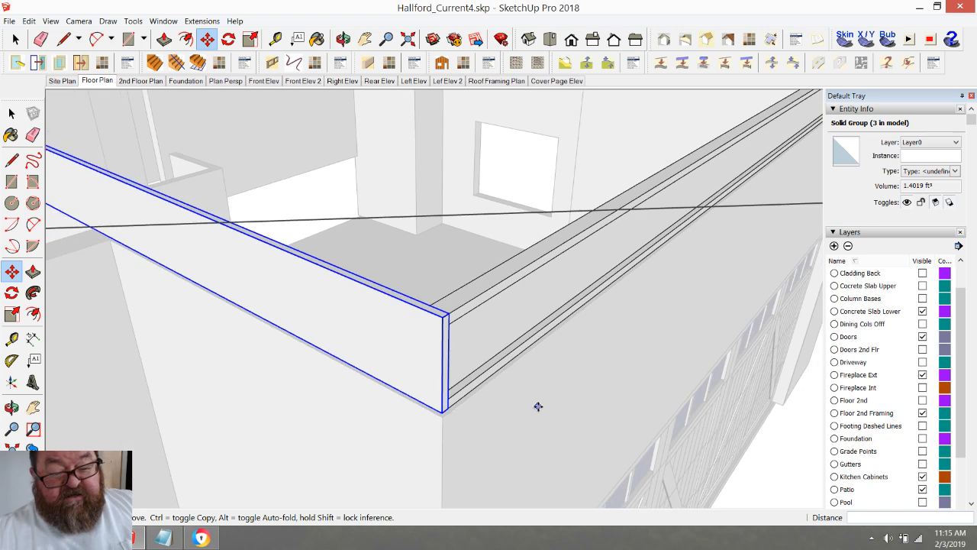
scroll(539, 407, "down", 4)
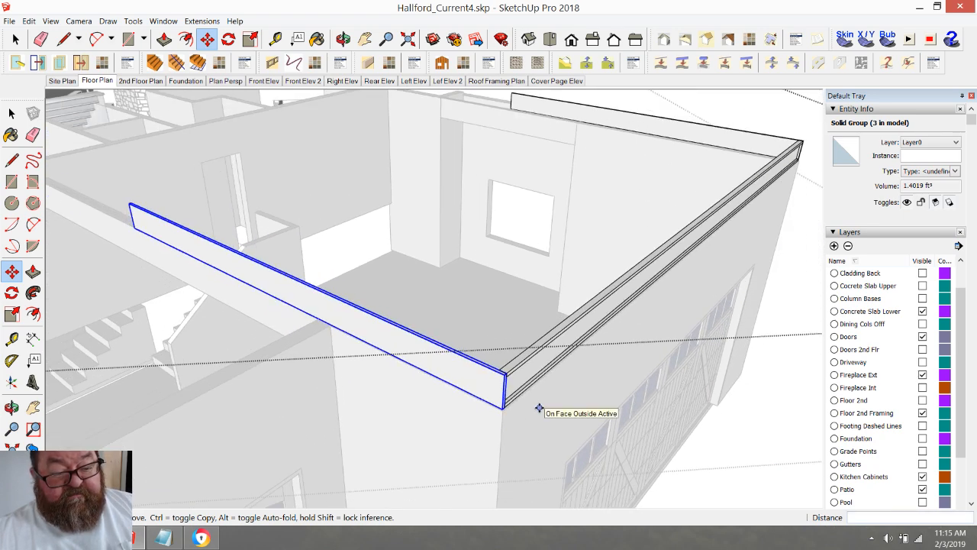
- Open the copied rim board and push its free end back about 11' 1/2" with Push/Pull toward the wall intersection
left_click(342, 39)
left_click_drag(236, 218, 578, 309)
scroll(333, 354, "down", 2)
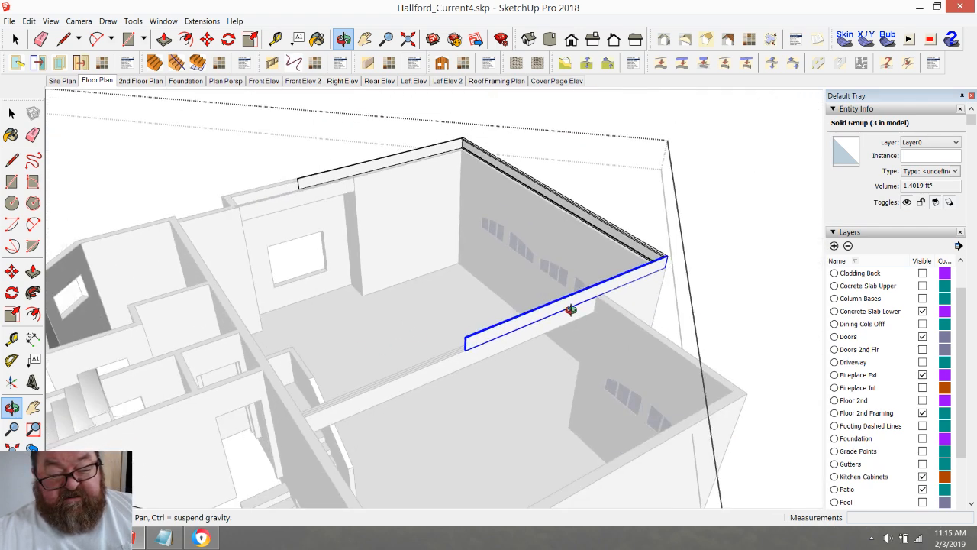
scroll(571, 309, "up", 5)
left_click_drag(526, 280, 641, 244)
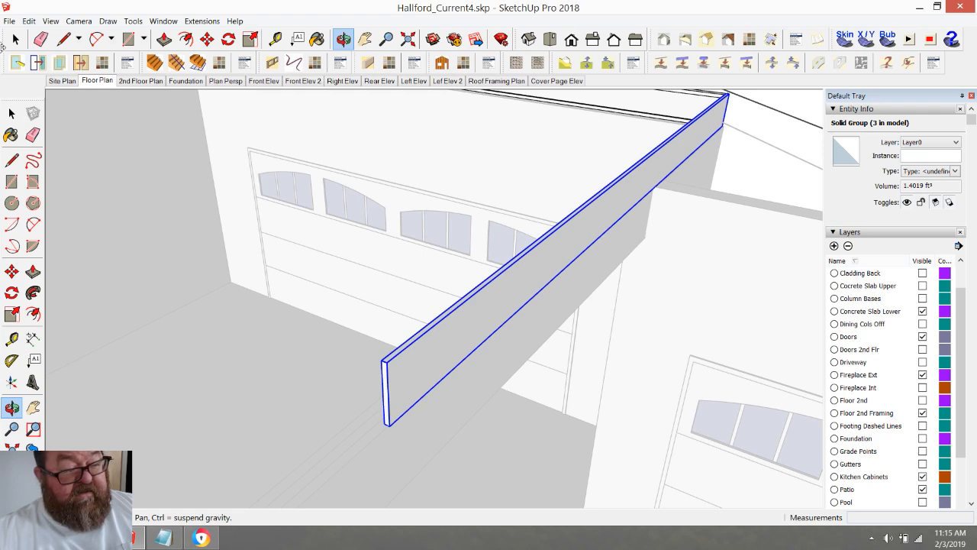
left_click(21, 47)
double_click(411, 351)
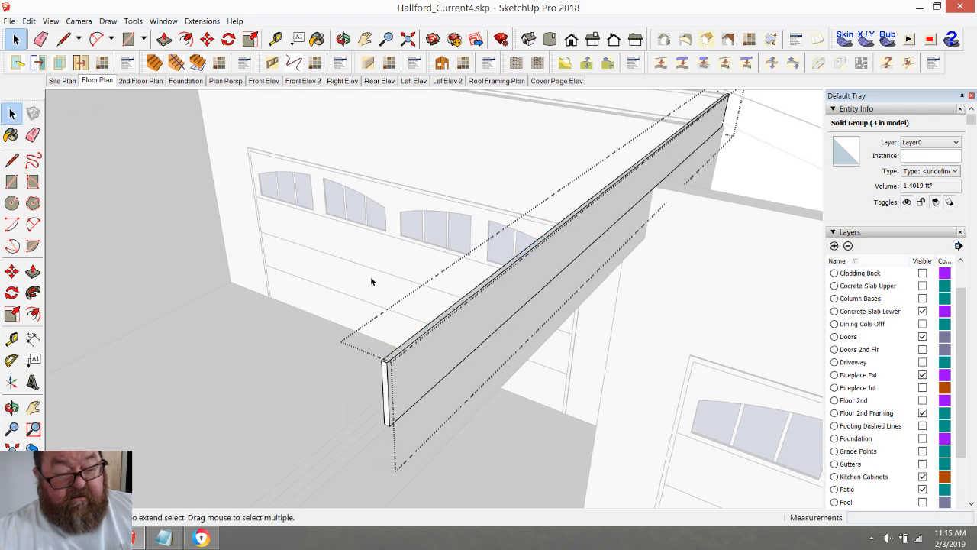
left_click(164, 38)
left_click(401, 407)
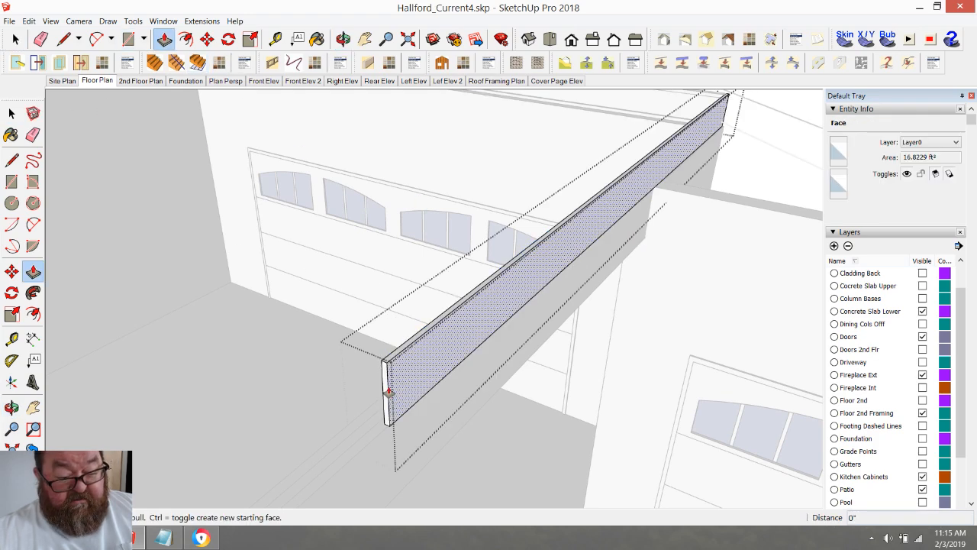
left_click(385, 385)
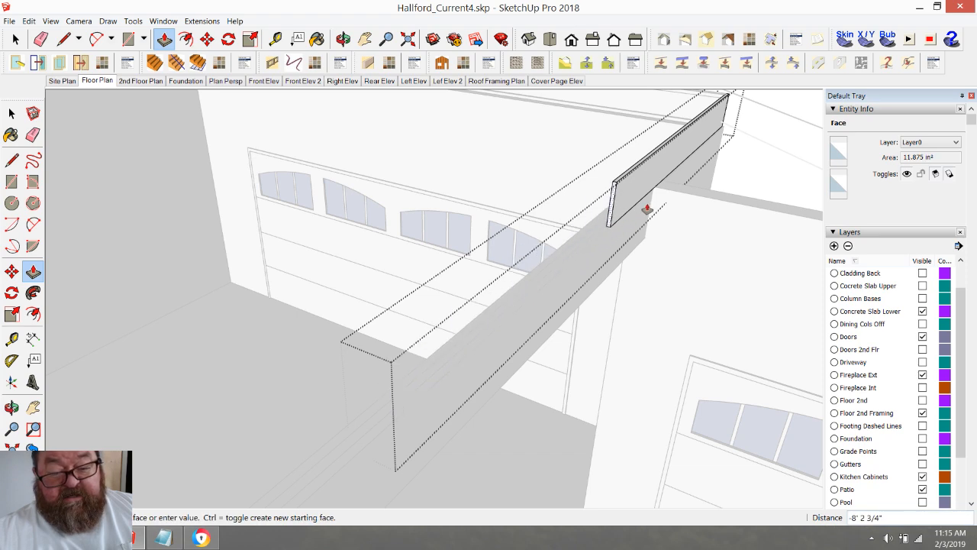
left_click(683, 191)
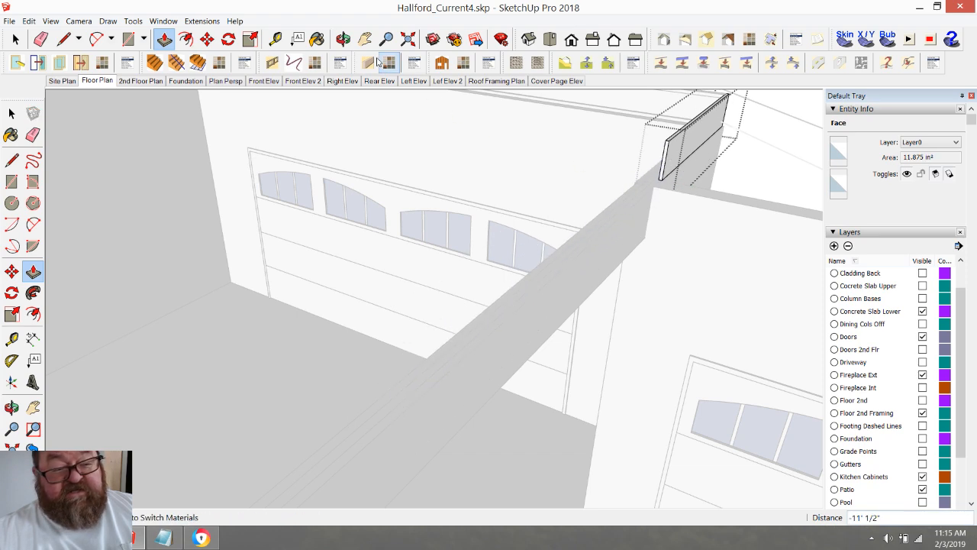
- Extend the shortened rim board's end face by 1/2" with Push/Pull
middle_click_drag(618, 229, 584, 356)
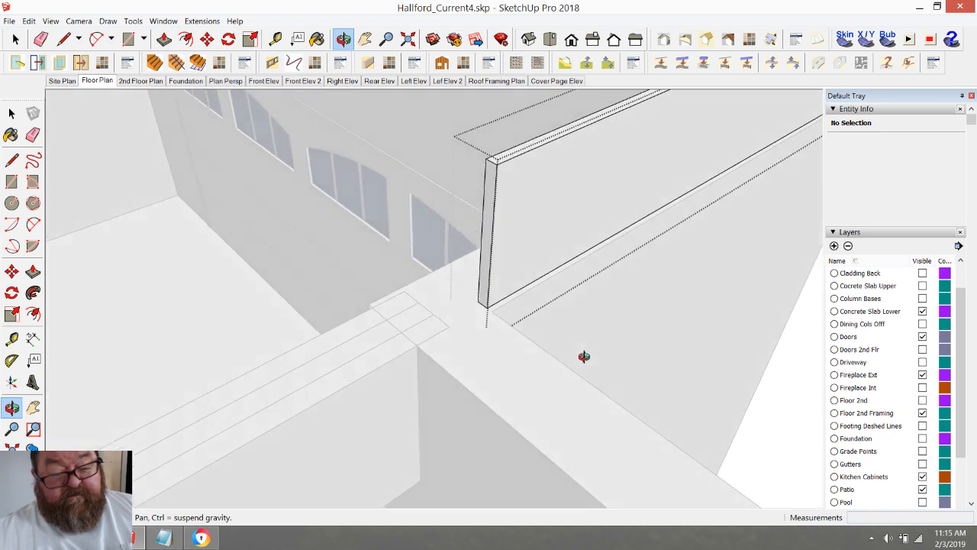
left_click(164, 40)
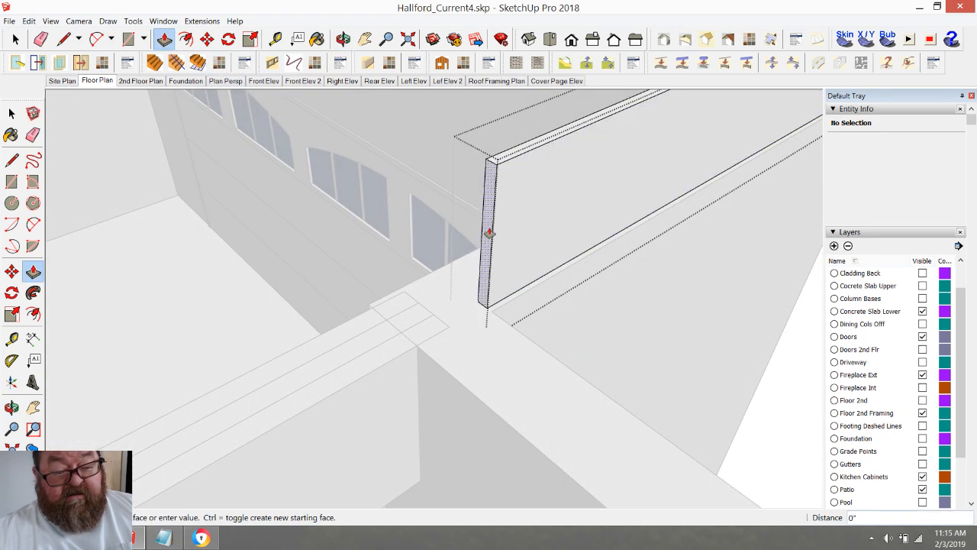
left_click(484, 239)
type("1/2")
key("Return")
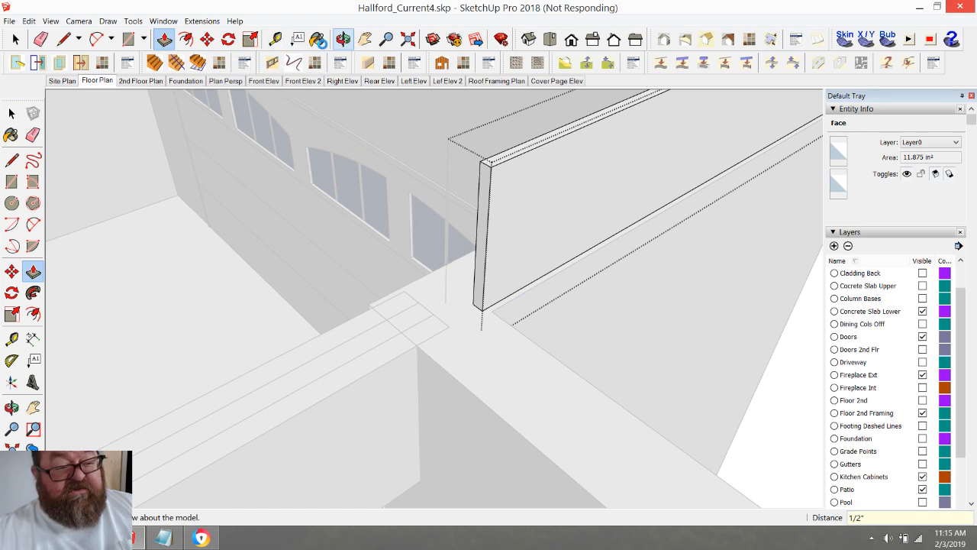
- Examine the garage corner where the rim board caps the joist and start a tape measurement from the board's lower corner
middle_click_drag(504, 320, 180, 379)
scroll(137, 362, "up", 6)
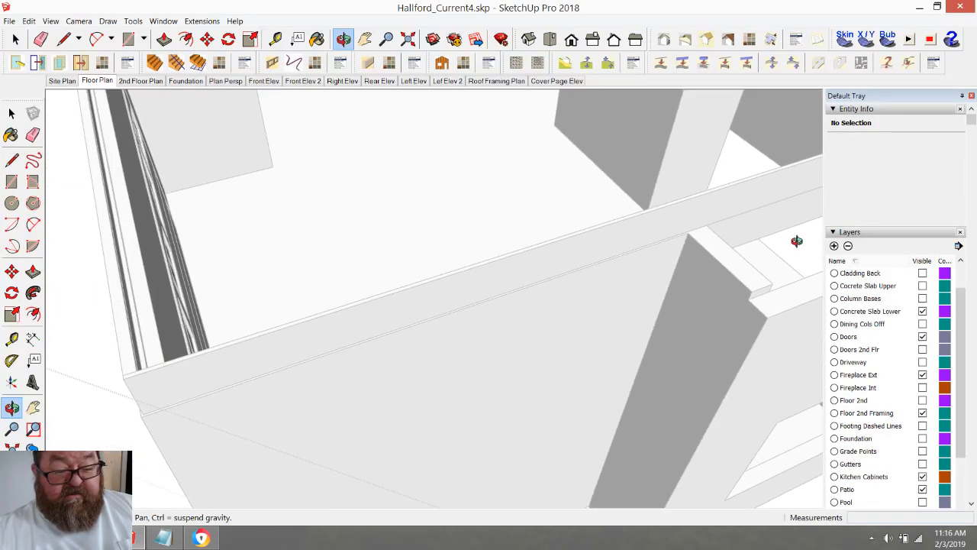
scroll(616, 310, "down", 3)
scroll(221, 366, "up", 5)
scroll(264, 358, "down", 5)
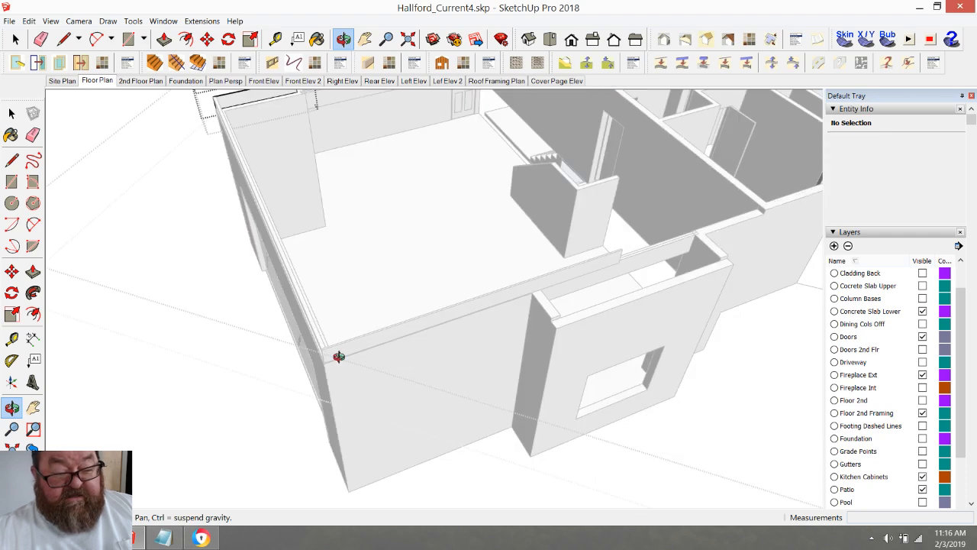
scroll(336, 355, "up", 5)
left_click(15, 39)
scroll(163, 382, "down", 5)
scroll(305, 411, "up", 6)
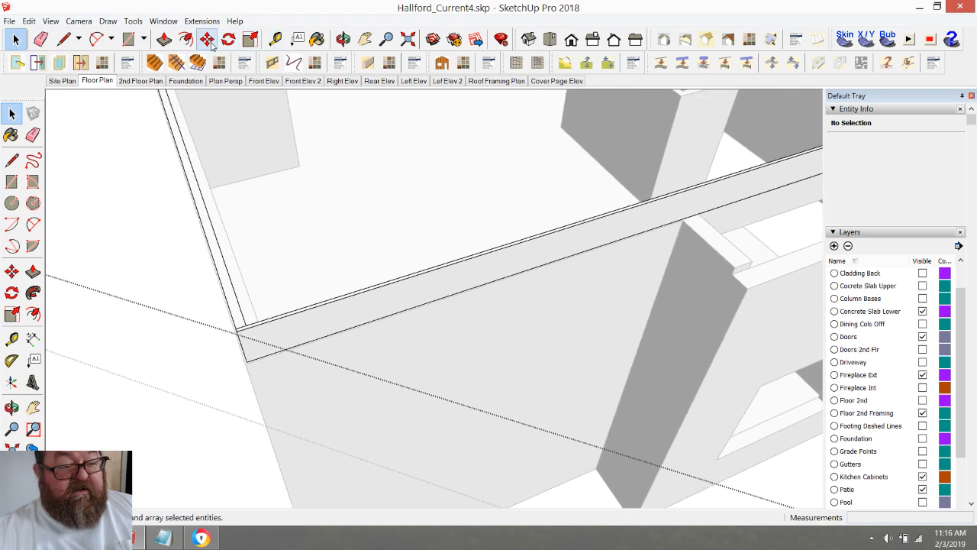
left_click(276, 39)
left_click(246, 356)
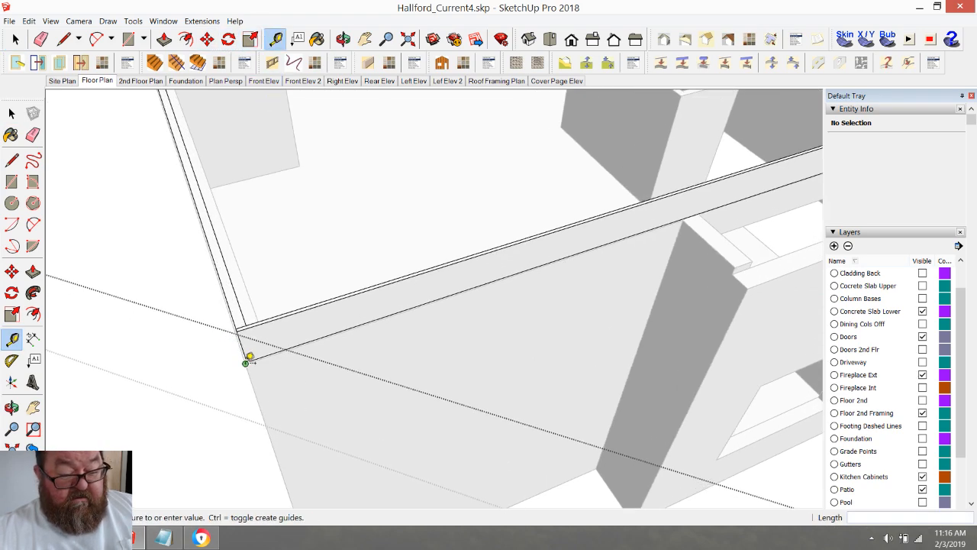
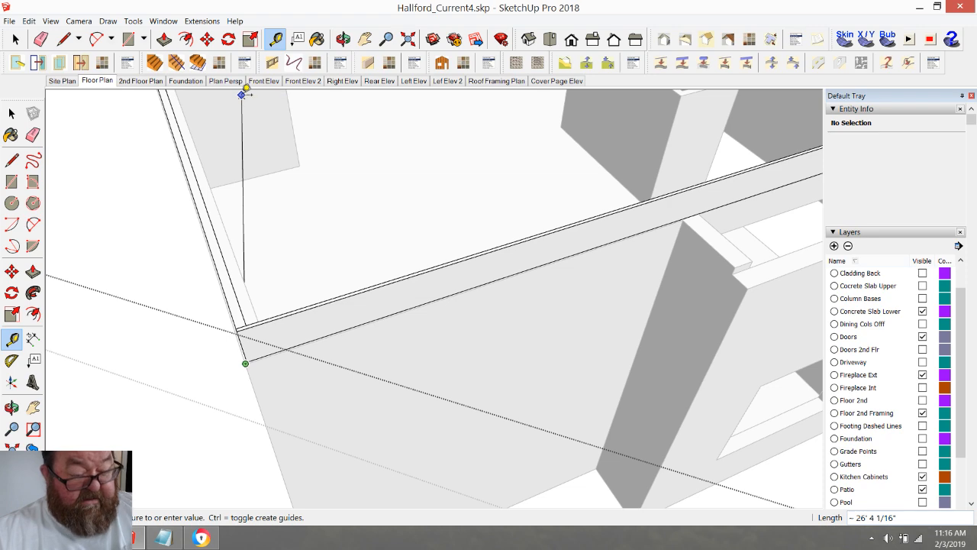
- Copy the joist above the garage door inward along the rim board and array the copy with *8
left_click(15, 39)
left_click(220, 280)
scroll(241, 332, "up", 3)
key("m")
left_click(207, 39)
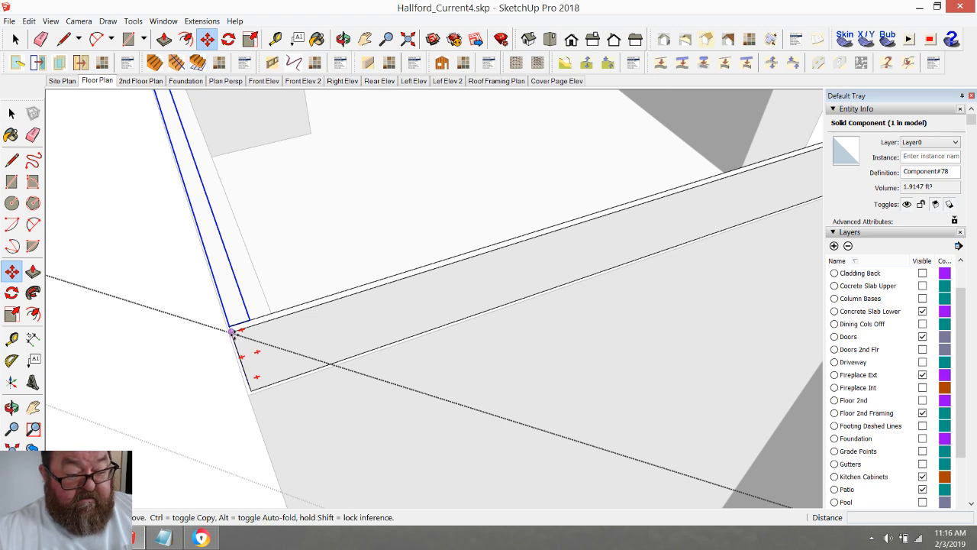
left_click(232, 331)
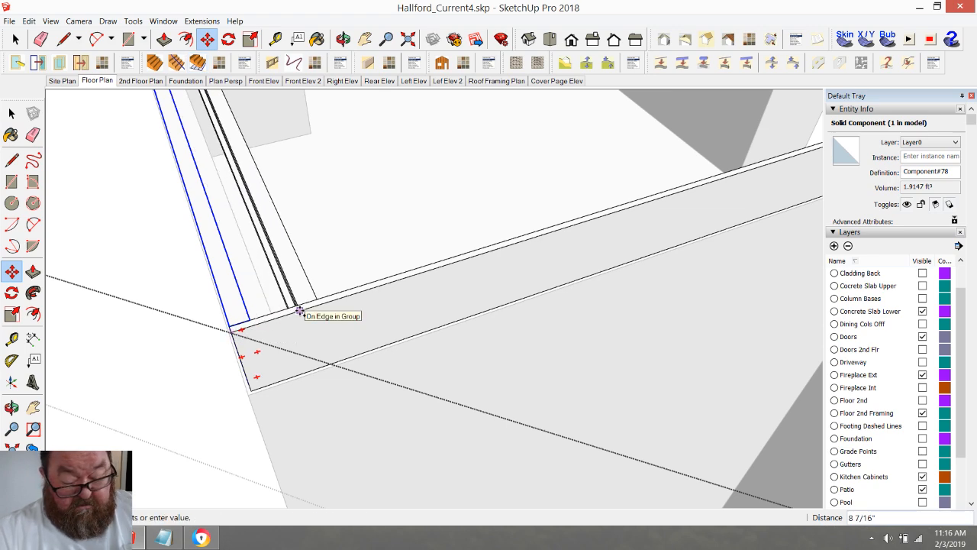
key("Return")
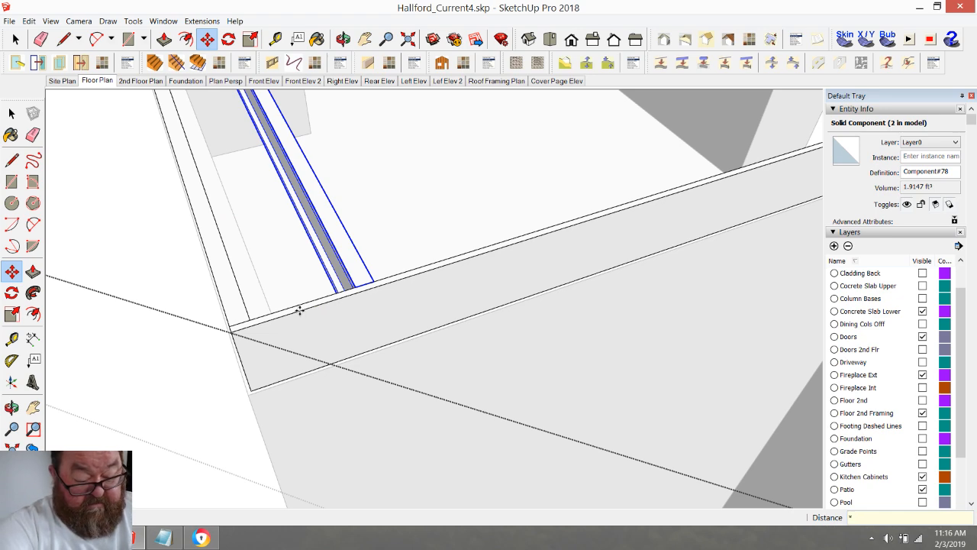
key("Return")
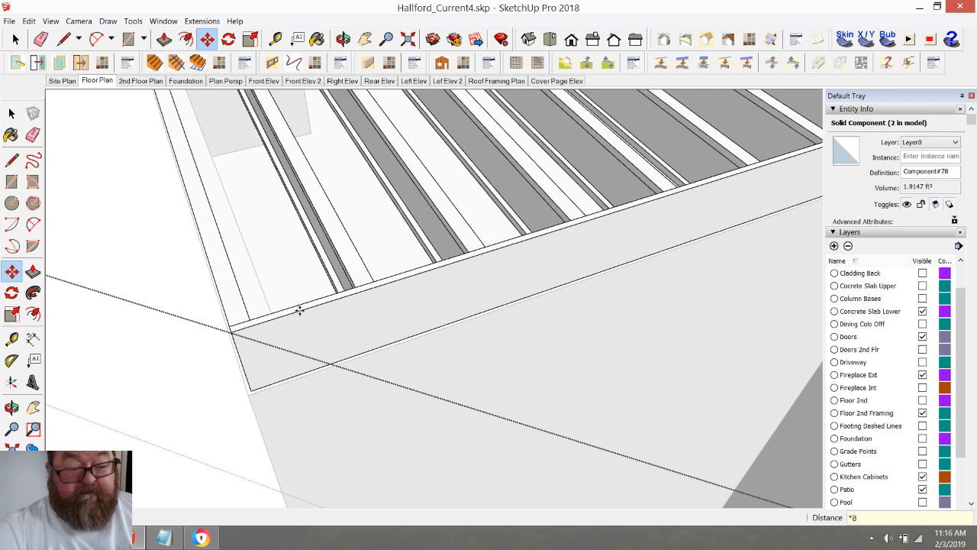
- Examine the joist array over the garage and where the joists meet the rim board
scroll(347, 391, "down", 2)
scroll(347, 391, "down", 2)
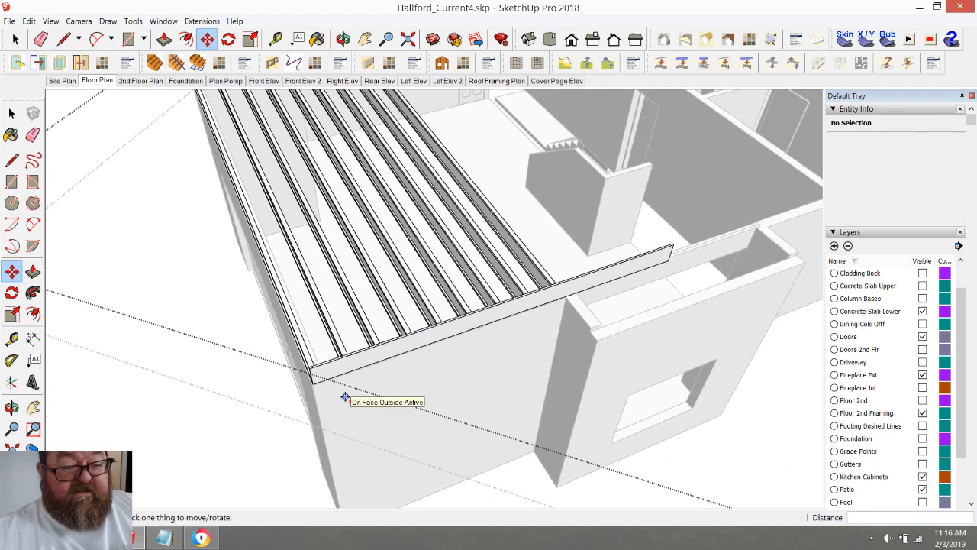
left_click(343, 39)
left_click_drag(488, 229, 189, 268)
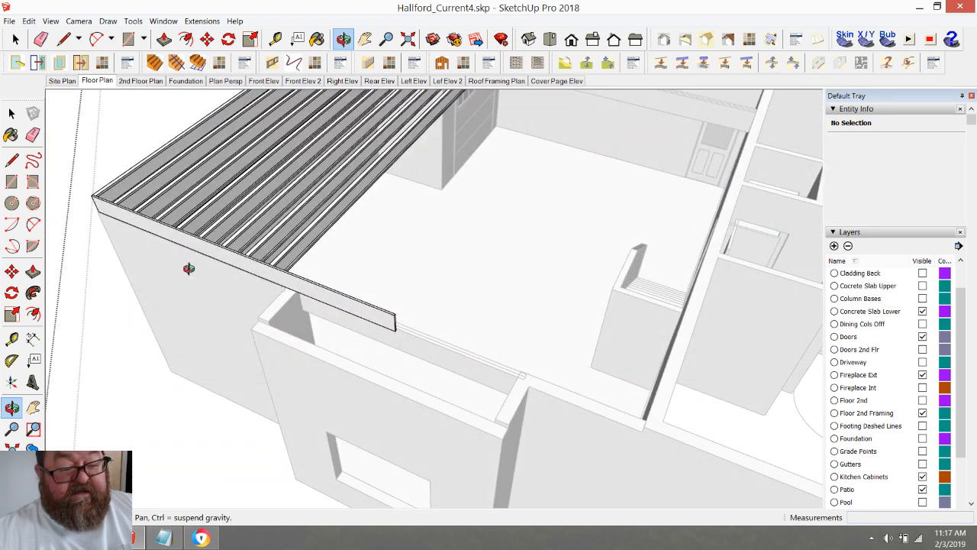
scroll(328, 284, "up", 4)
scroll(373, 377, "down", 4)
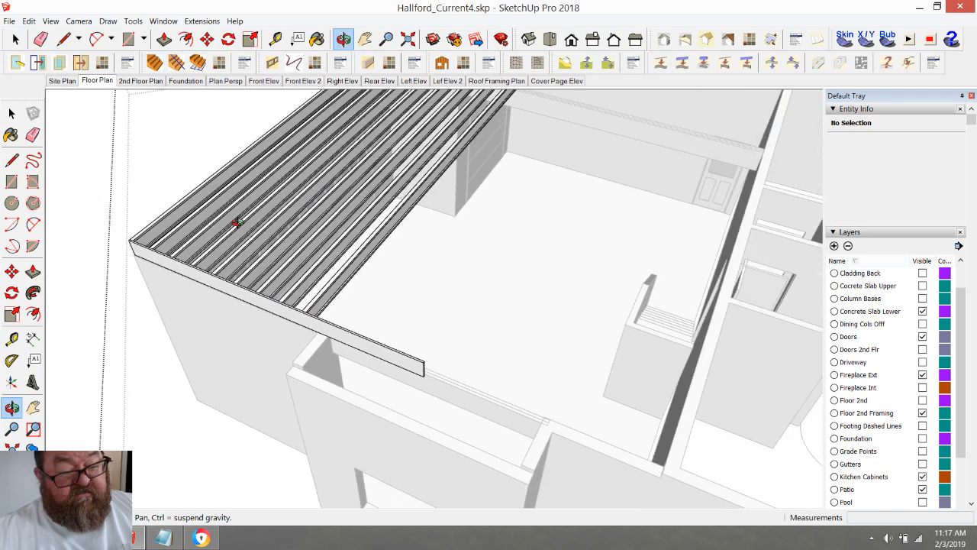
scroll(237, 222, "up", 8)
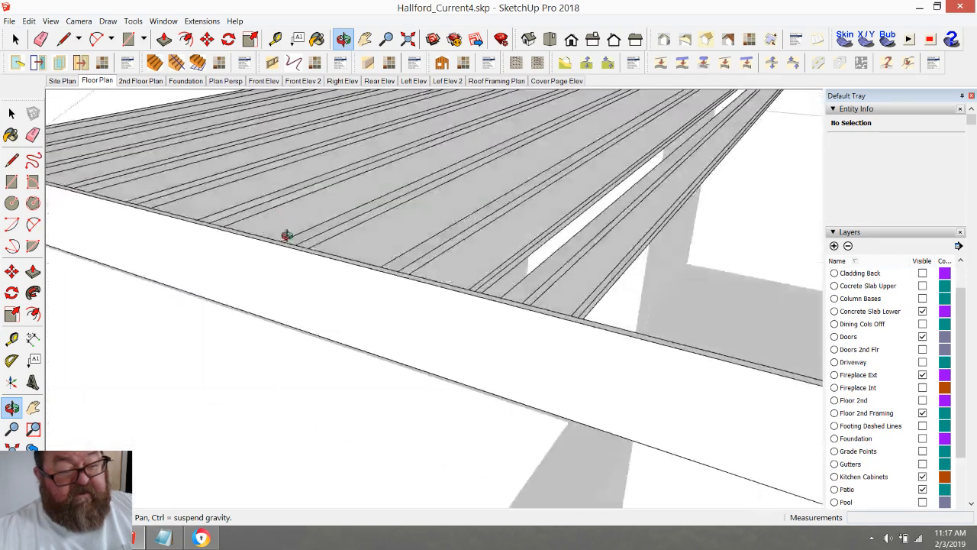
scroll(286, 235, "up", 3)
left_click(17, 38)
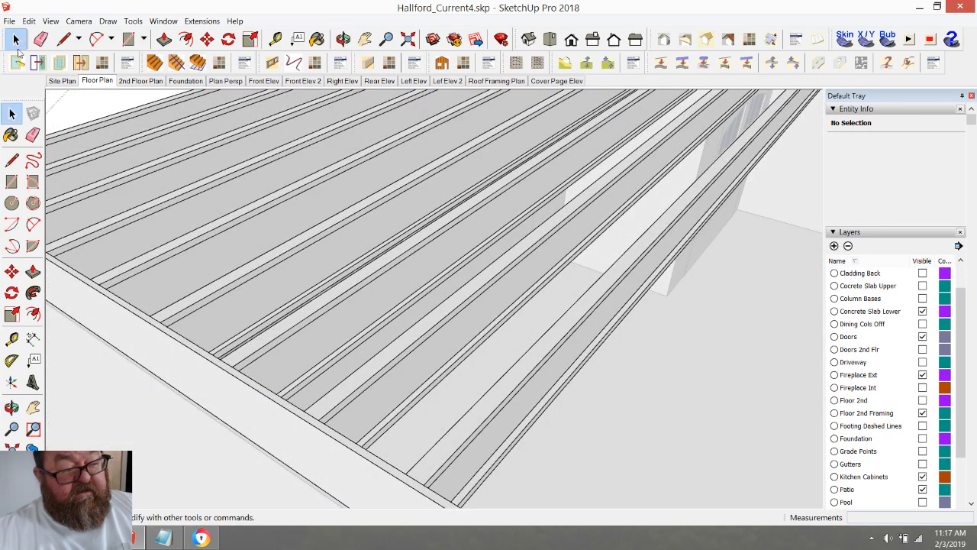
double_click(493, 422)
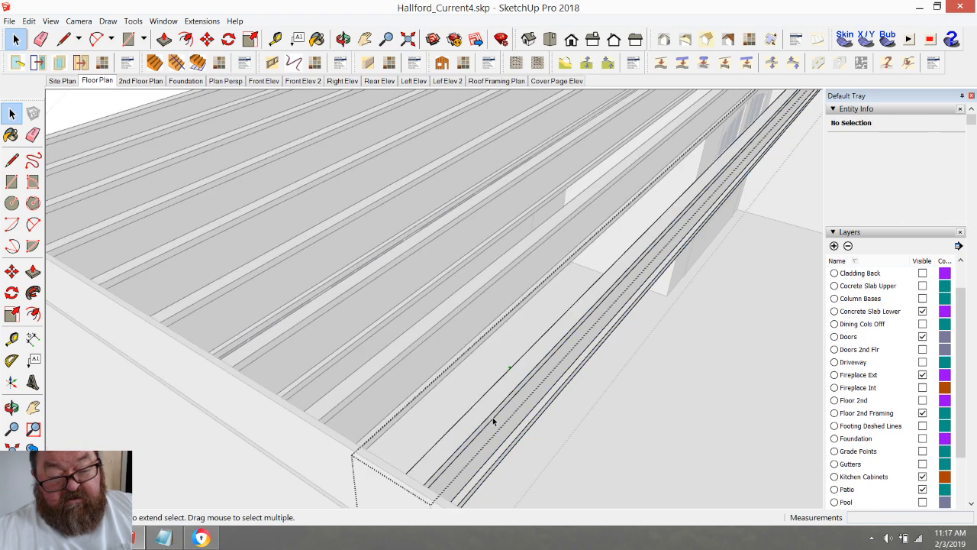
scroll(281, 242, "down", 2)
middle_click_drag(406, 391, 461, 382)
left_click(164, 38)
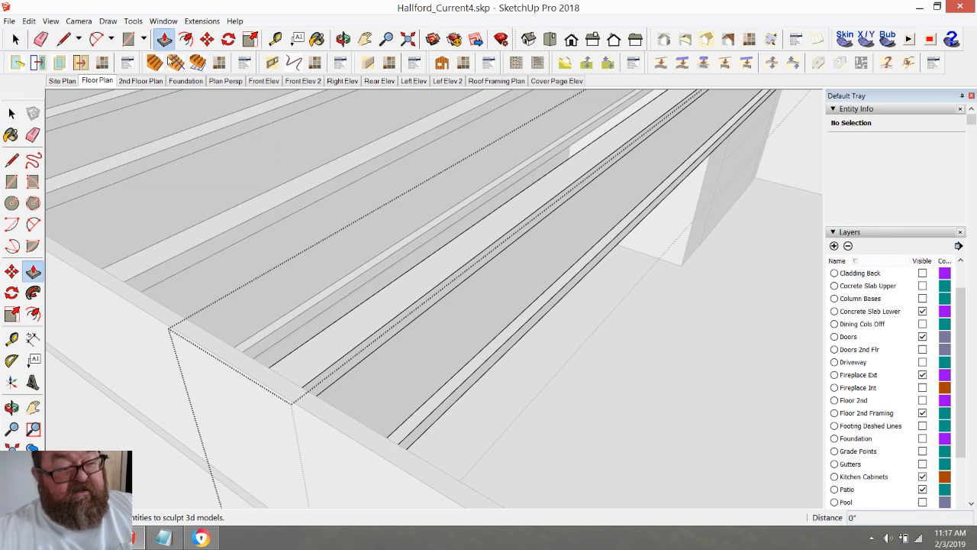
left_click(421, 364)
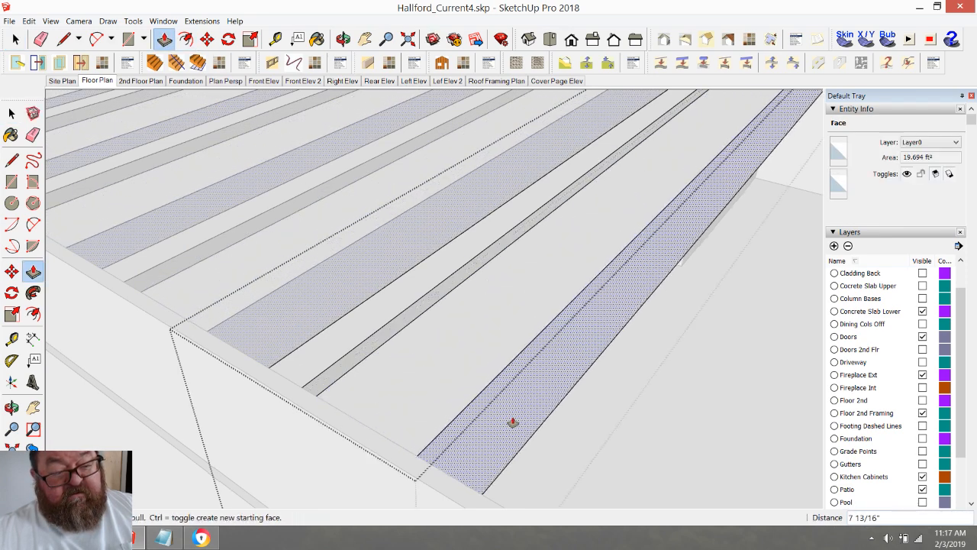
scroll(512, 421, "down", 5)
scroll(511, 421, "up", 5)
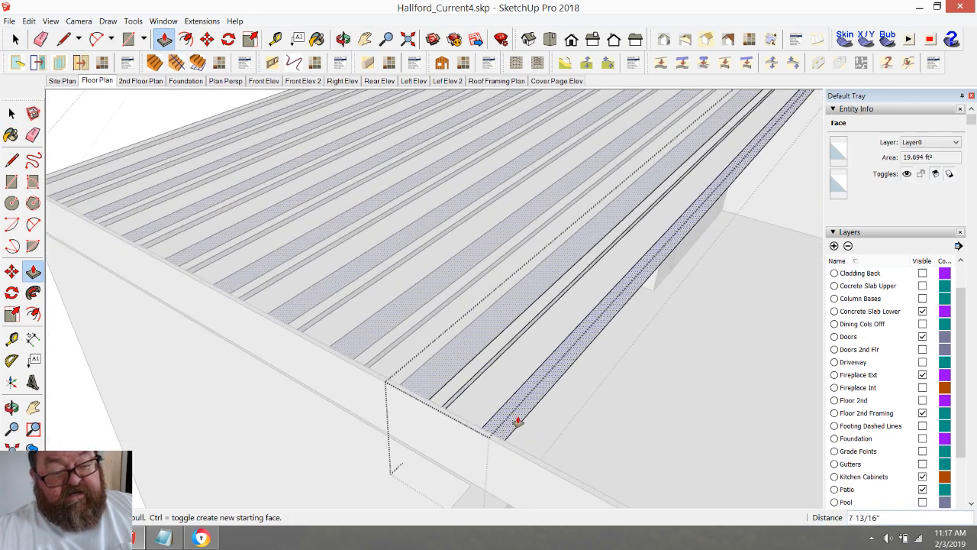
left_click(520, 417)
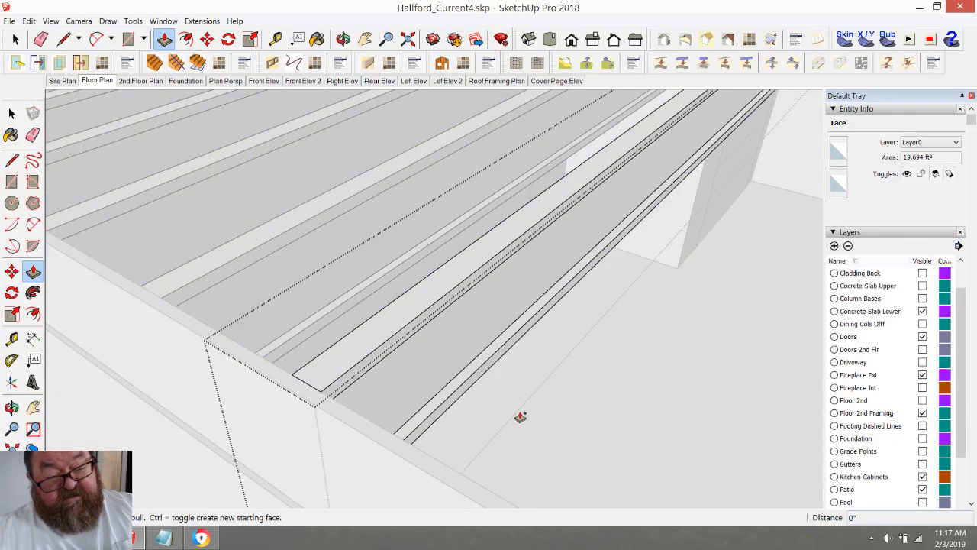
left_click(16, 39)
- Inspect the garage joists' spacing and far ends, and compare them with the second-floor framing over the rest of the house
middle_click_drag(560, 410, 414, 273)
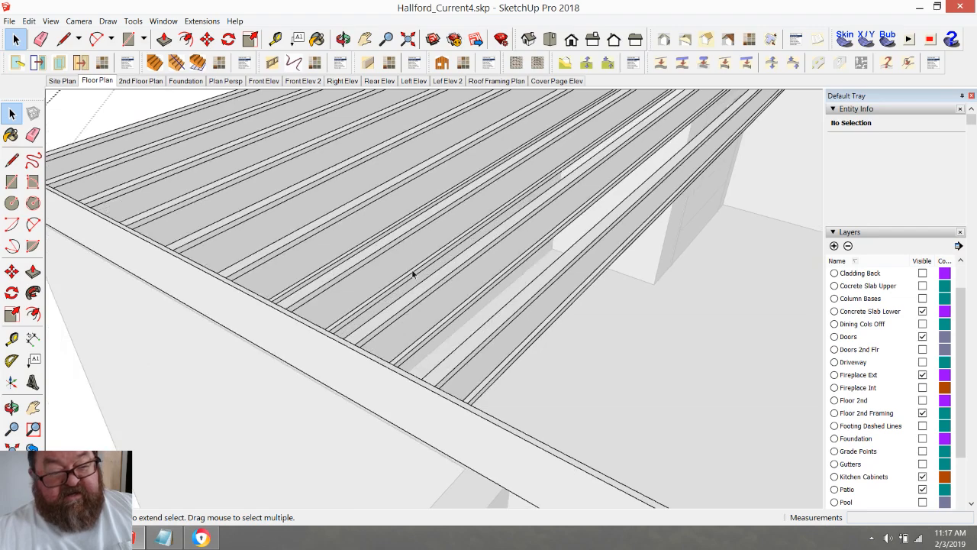
left_click(342, 39)
left_click_drag(427, 386, 526, 345)
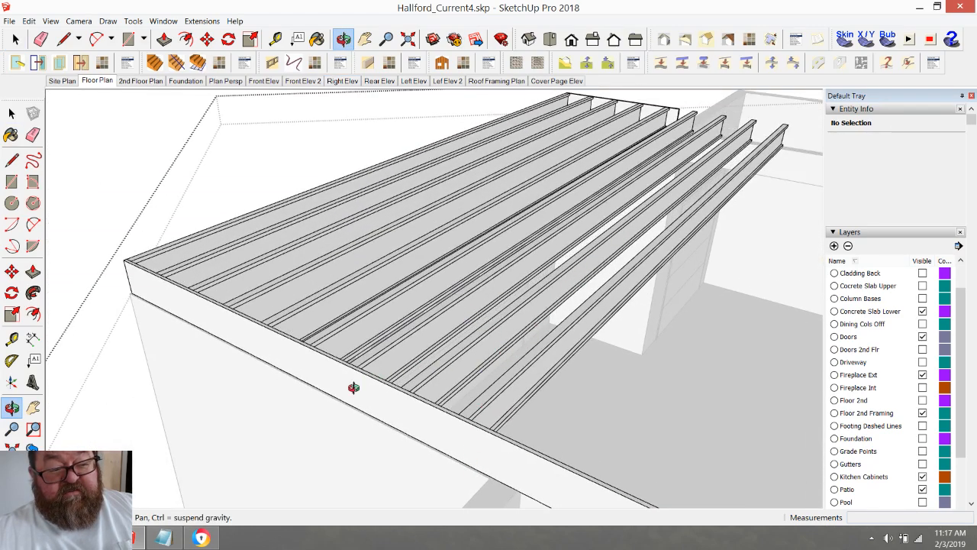
left_click_drag(496, 486, 399, 403)
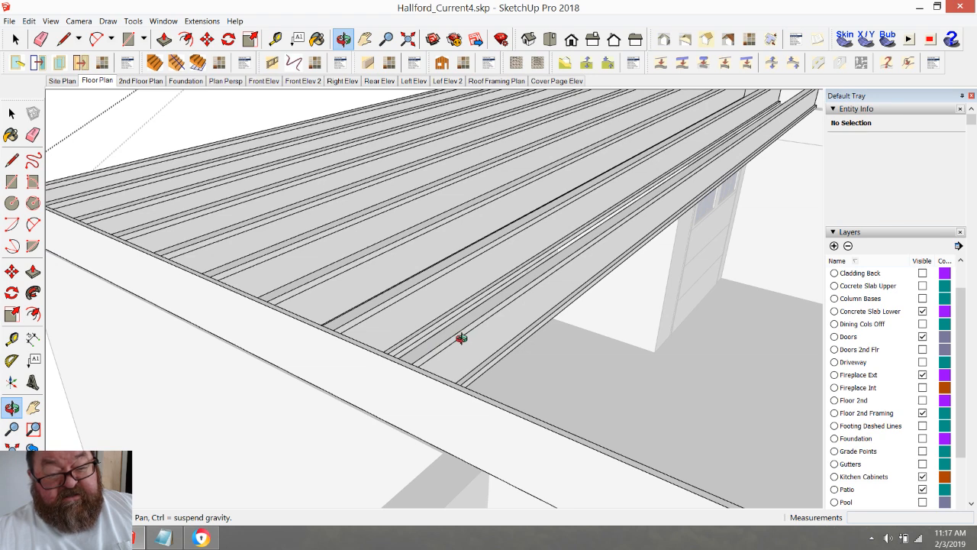
left_click_drag(416, 372, 480, 382)
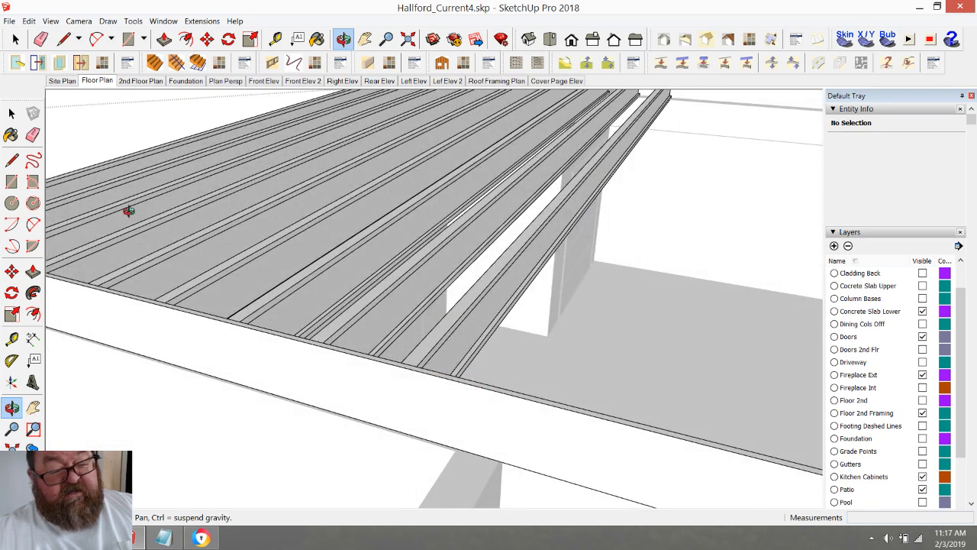
scroll(200, 321, "down", 4)
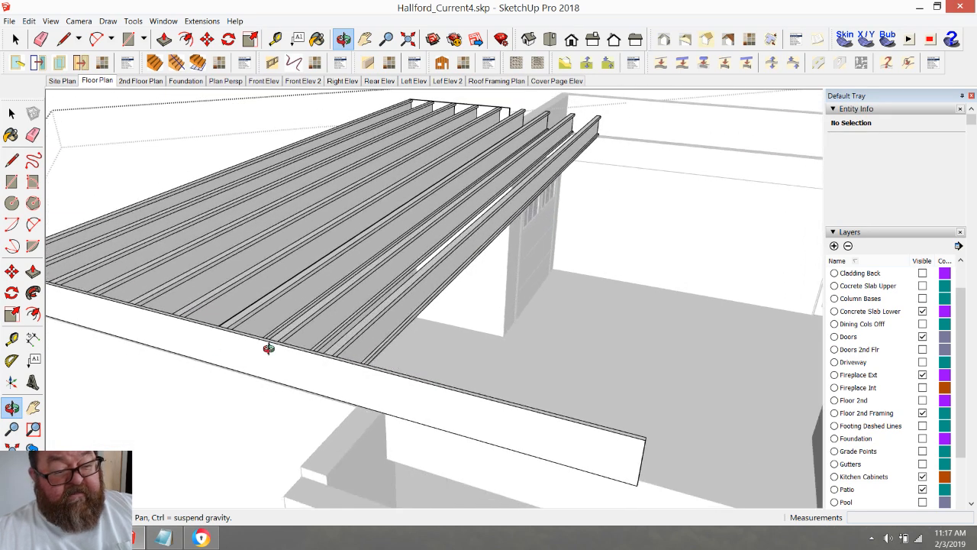
scroll(243, 315, "down", 3)
mouse_move(244, 318)
left_mouse_down()
mouse_move(323, 407)
mouse_move(188, 331)
mouse_move(248, 324)
left_mouse_up()
scroll(290, 319, "down", 2)
left_click_drag(377, 380, 463, 290)
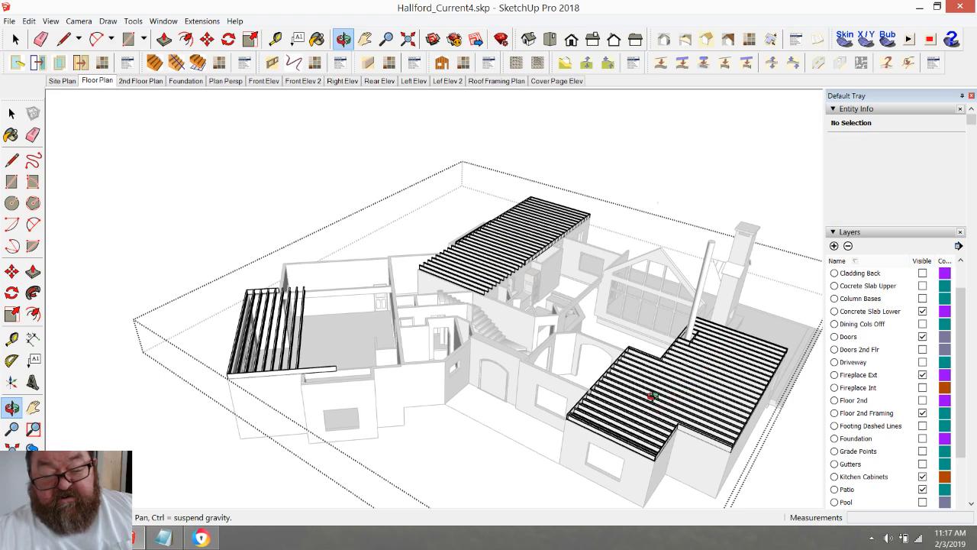
scroll(176, 299, "up", 4)
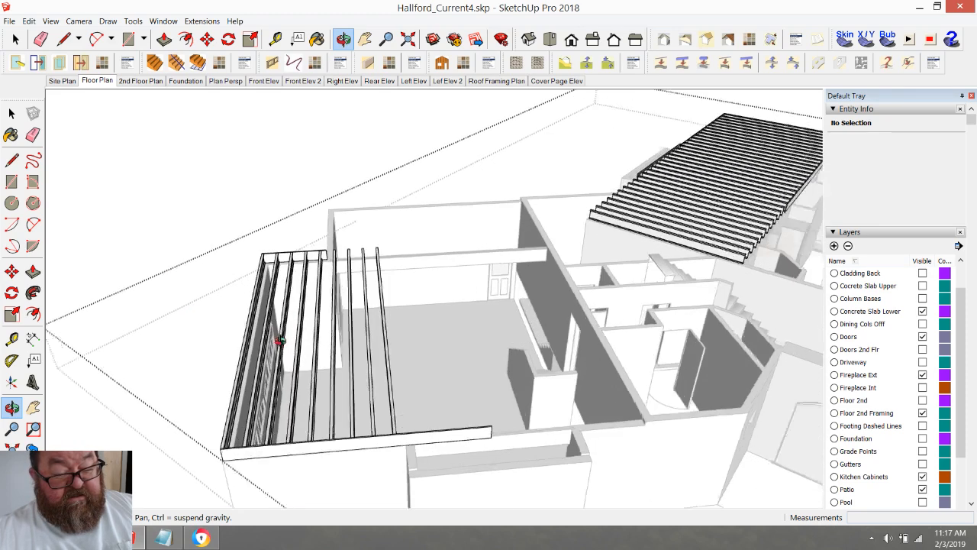
- Inspect the garage rim board's free end beyond the last joist and how the board sits relative to the walls below
scroll(372, 391, "down", 4)
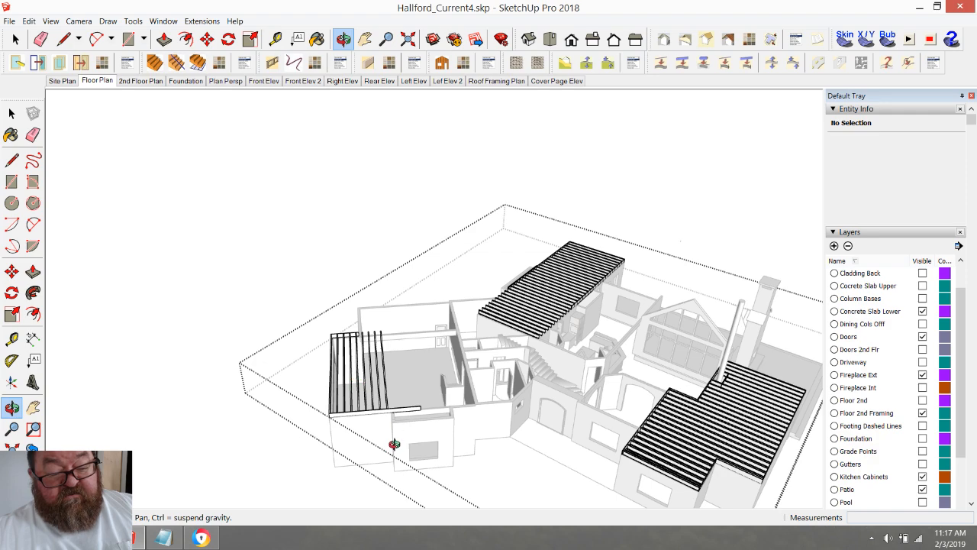
scroll(385, 417, "up", 4)
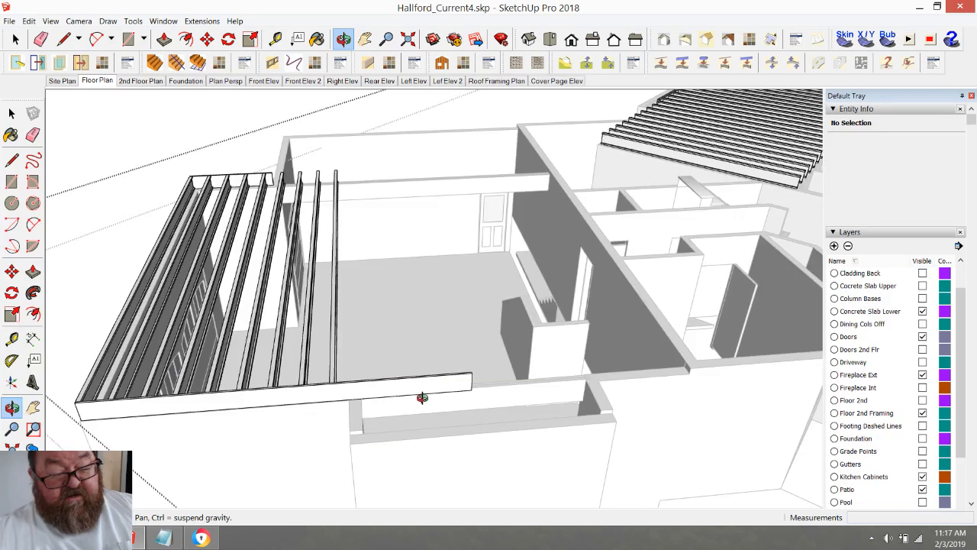
scroll(430, 397, "up", 3)
scroll(196, 342, "up", 5)
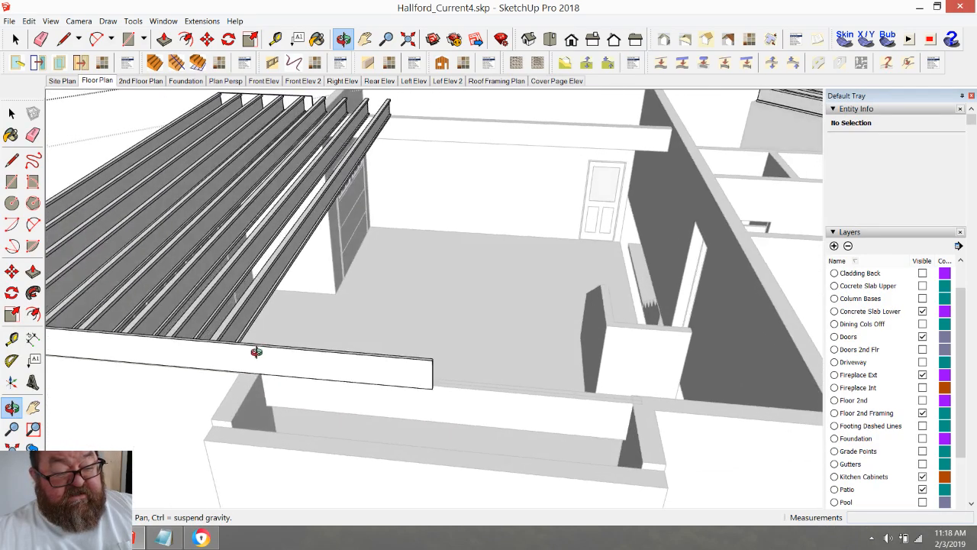
scroll(124, 383, "up", 6)
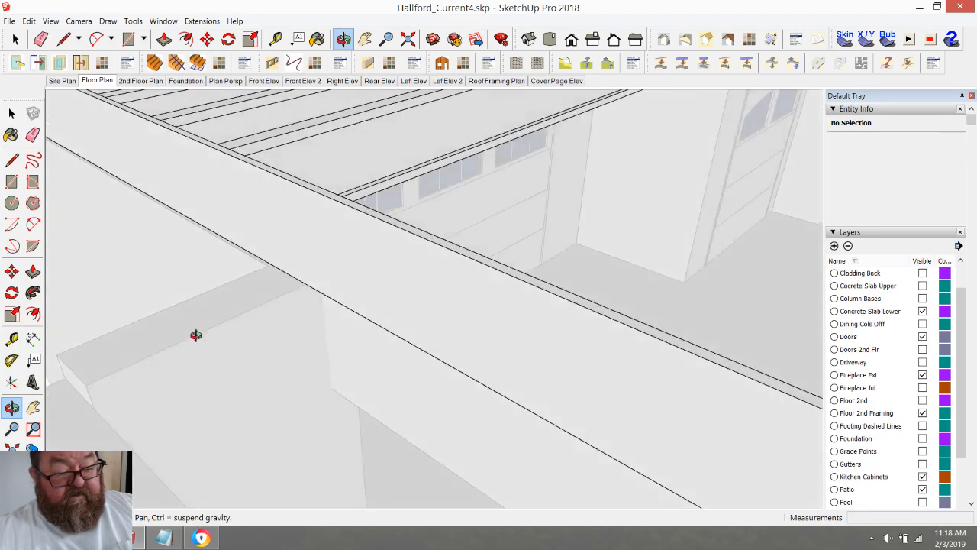
scroll(202, 333, "down", 2)
left_click_drag(298, 316, 147, 264)
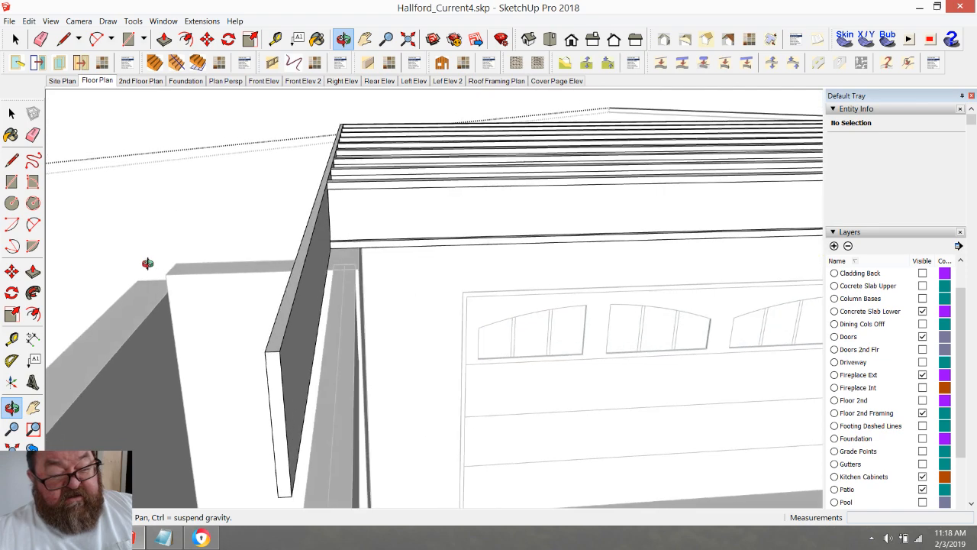
middle_click_drag(147, 263, 471, 354)
scroll(403, 349, "down", 5)
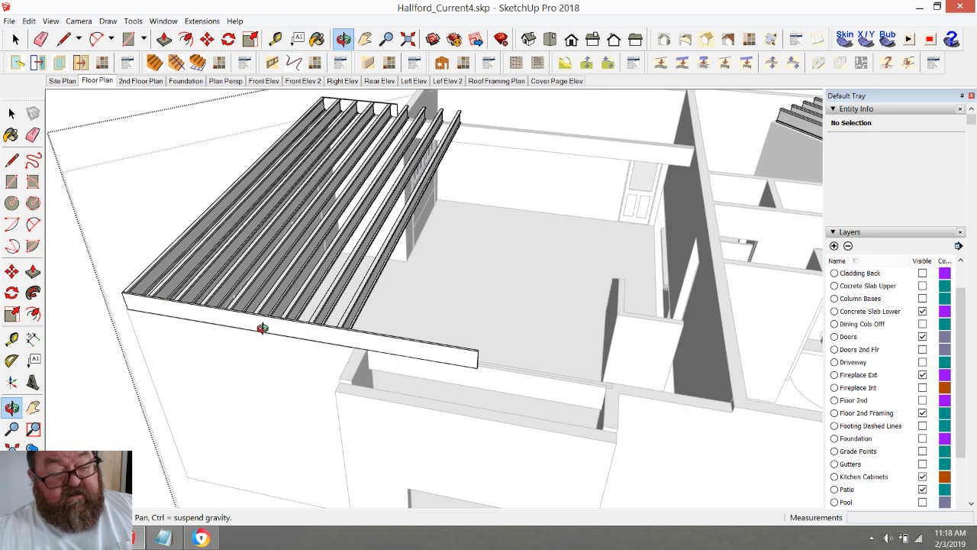
scroll(196, 321, "down", 2)
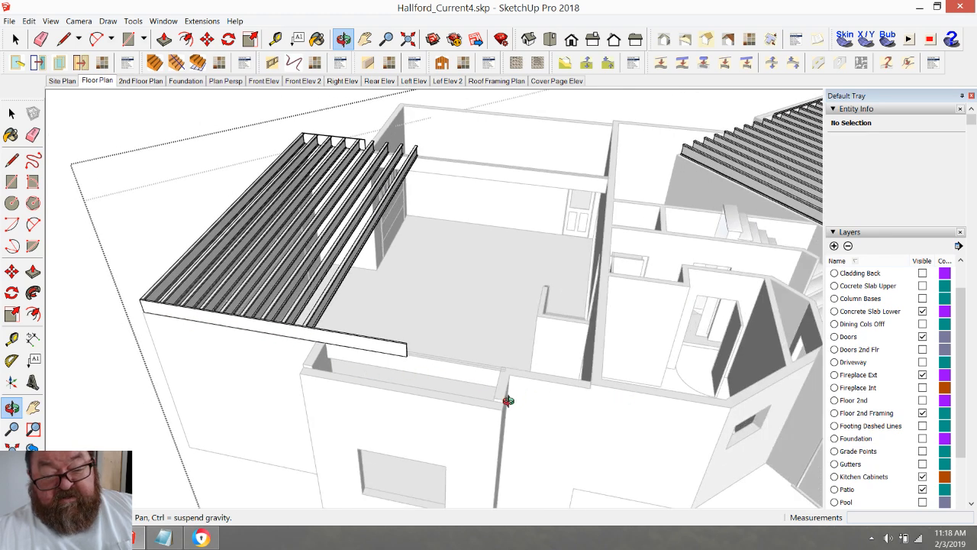
- Select the long garage rim board that extends past the last joist above the recessed wall section
scroll(398, 356, "up", 3)
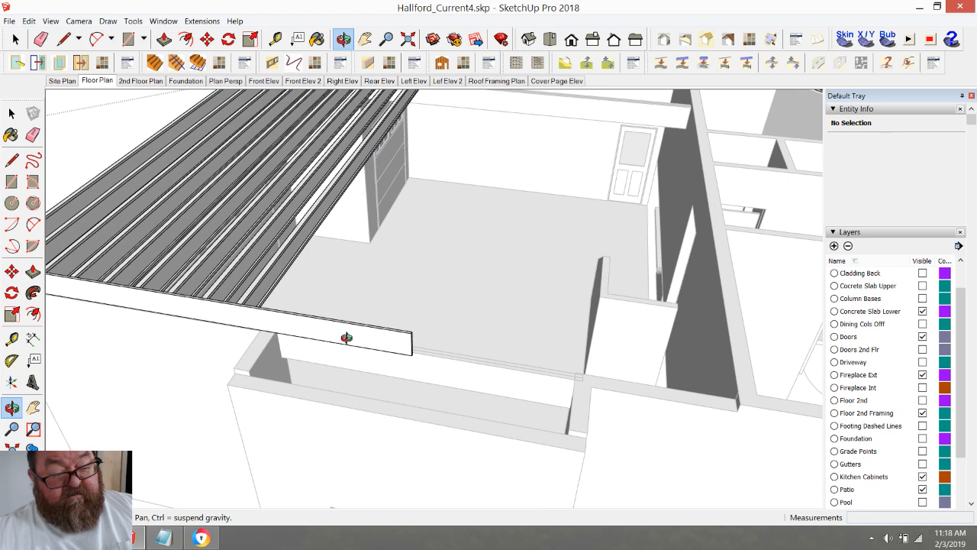
scroll(347, 338, "up", 1)
left_click_drag(399, 346, 208, 293)
scroll(433, 430, "down", 1)
scroll(433, 430, "down", 1)
scroll(177, 242, "up", 5)
left_click_drag(292, 260, 212, 240)
scroll(208, 242, "down", 1)
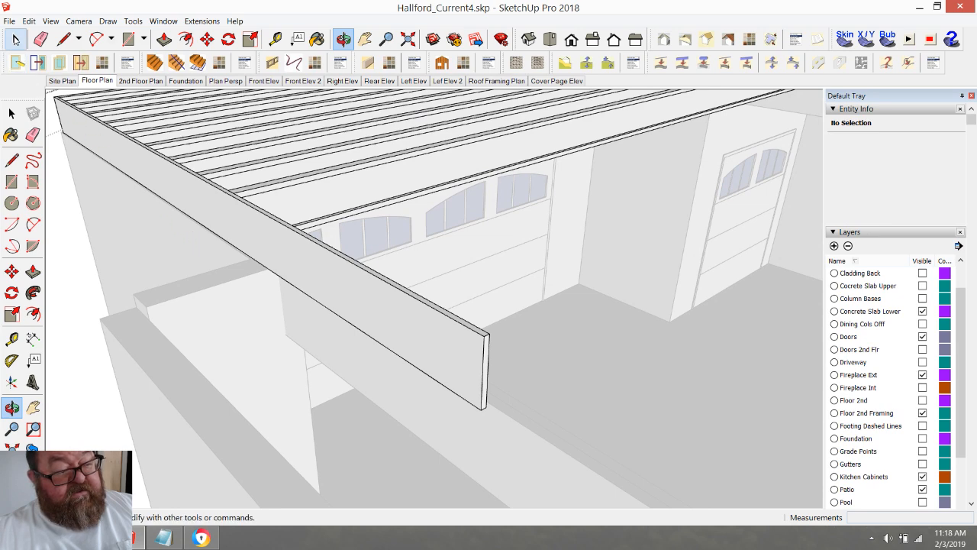
left_click(15, 39)
left_click(239, 224)
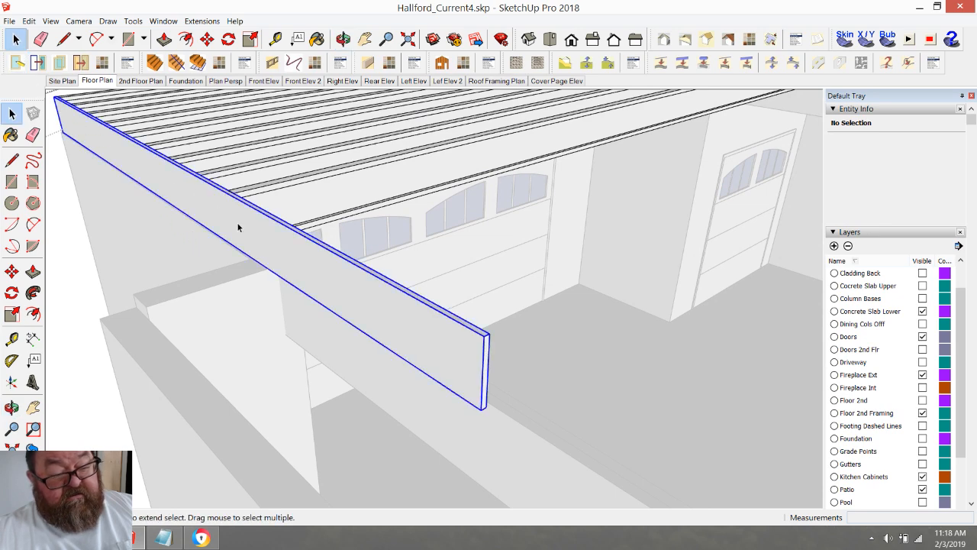
- Shorten the front rim board by pushing its end face back to the wall corner, then extend that end by 1/2 inch
double_click(411, 344)
key("p")
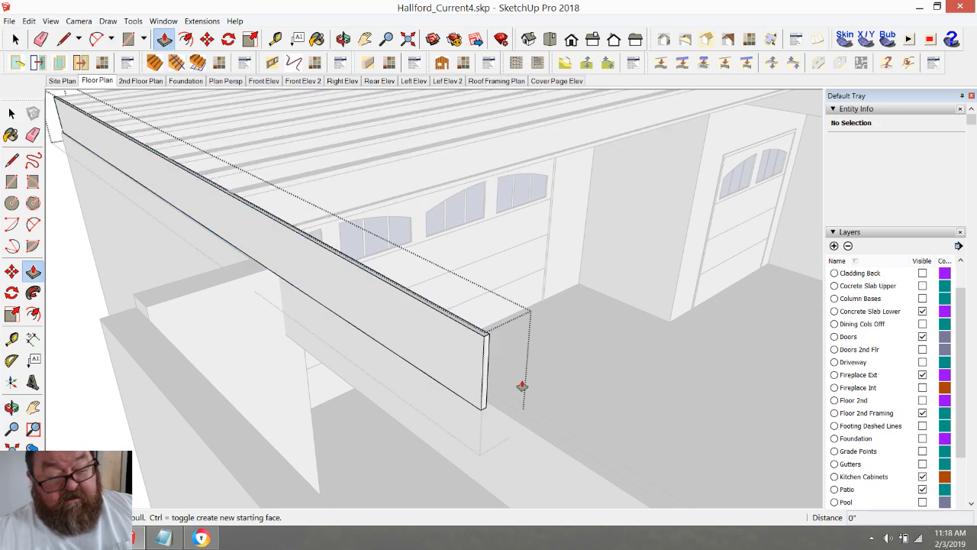
left_click(494, 358)
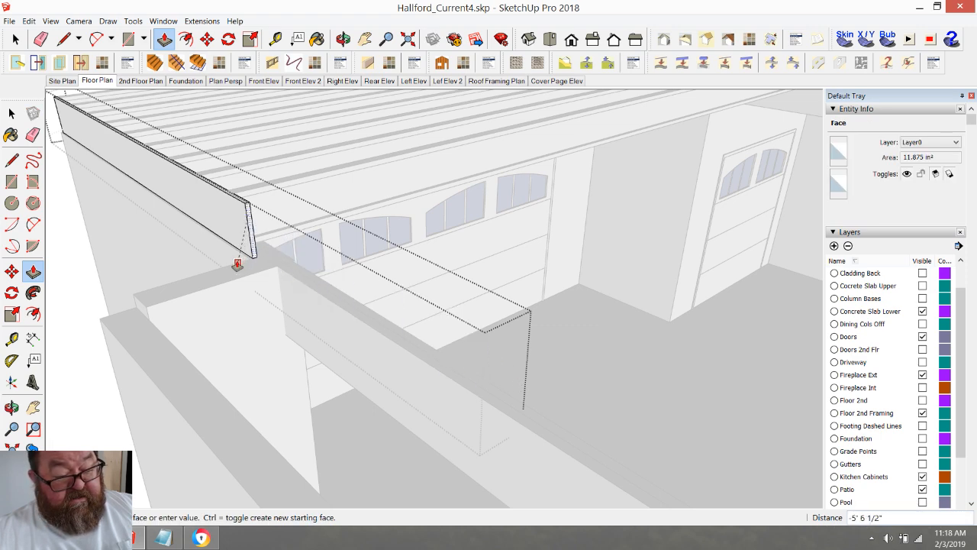
left_click(244, 260)
left_click(249, 239)
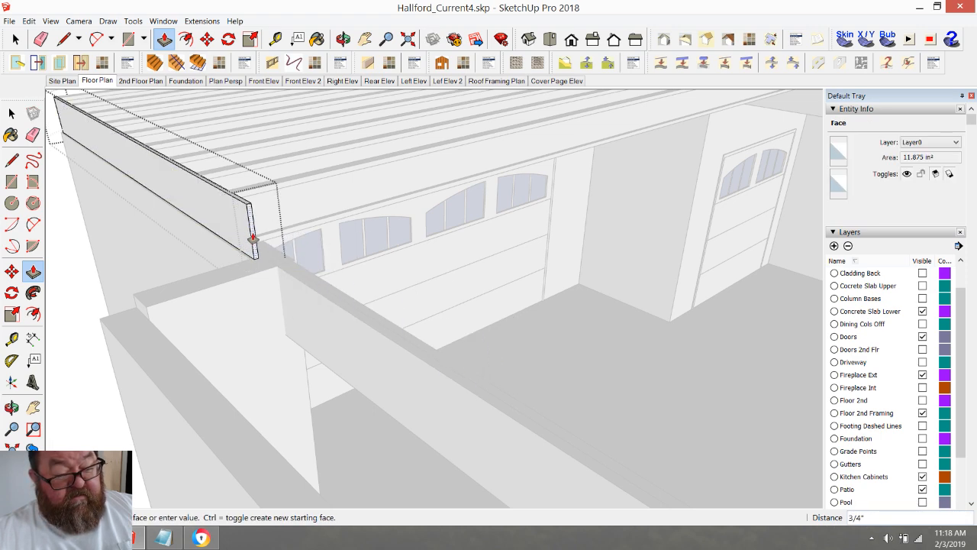
type("1/2")
key("Return")
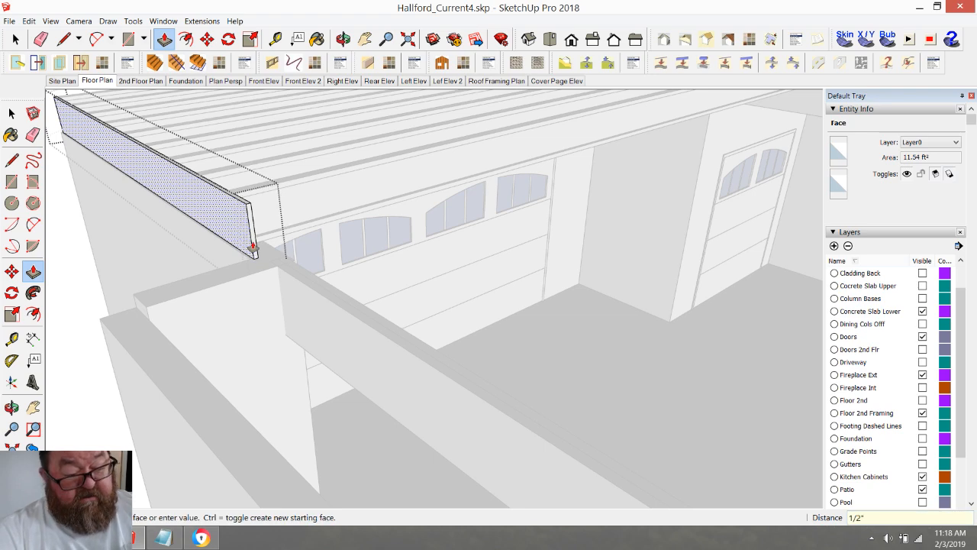
key("space")
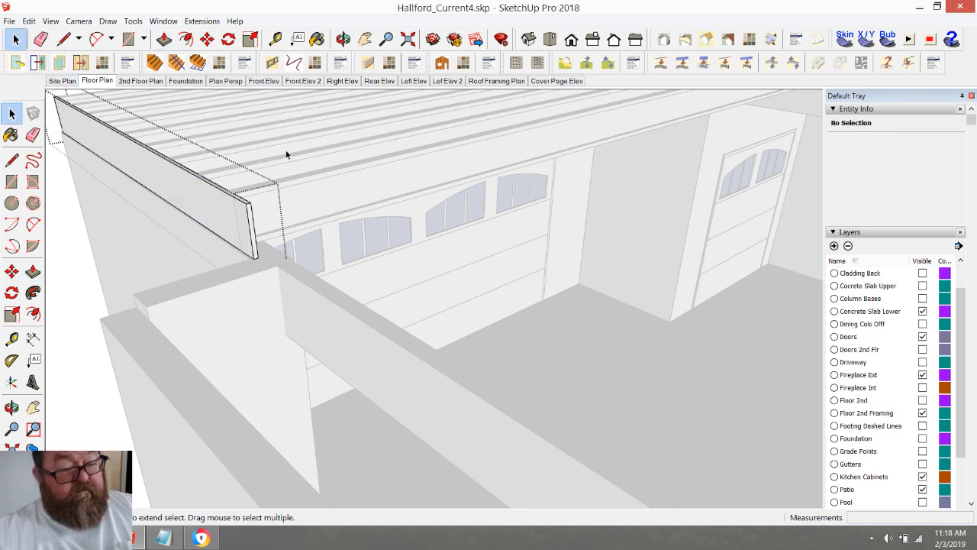
- Copy the last I-joist along the wall at 16-inch spacing and repeat the copy 20 times
left_click(331, 197)
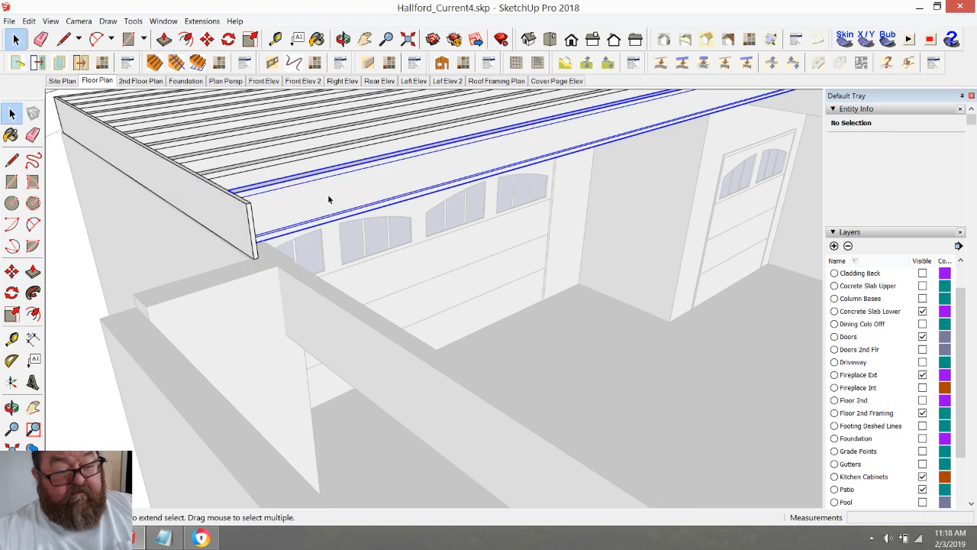
left_click(206, 40)
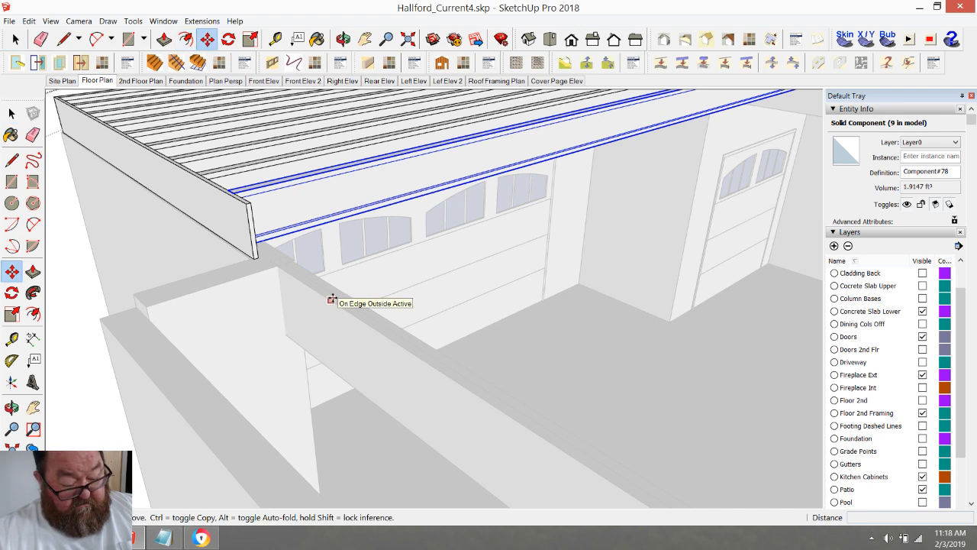
left_click(331, 299)
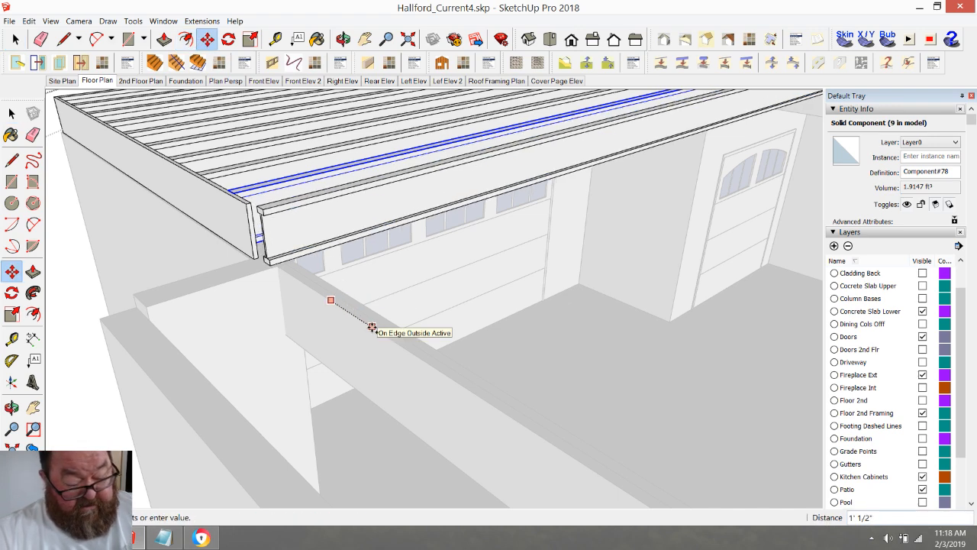
key("Return")
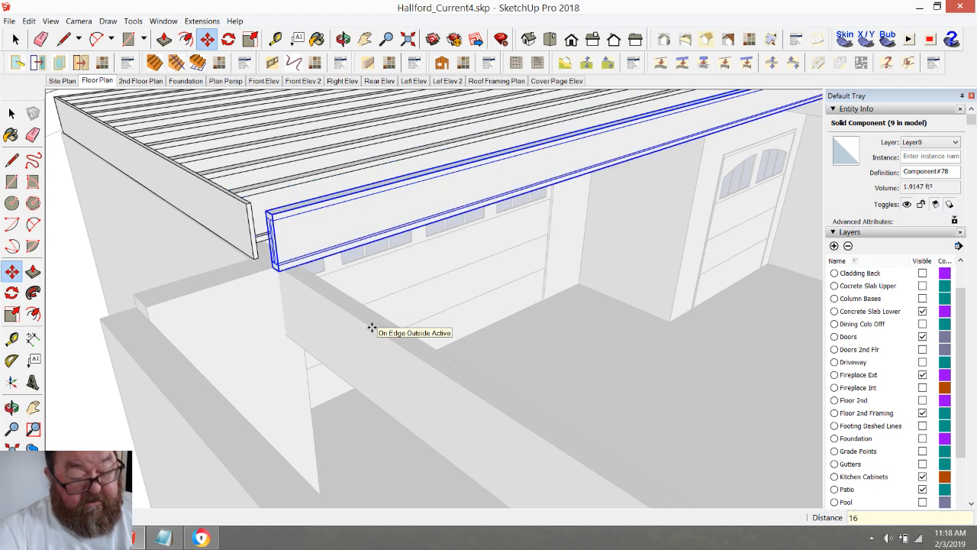
type("*")
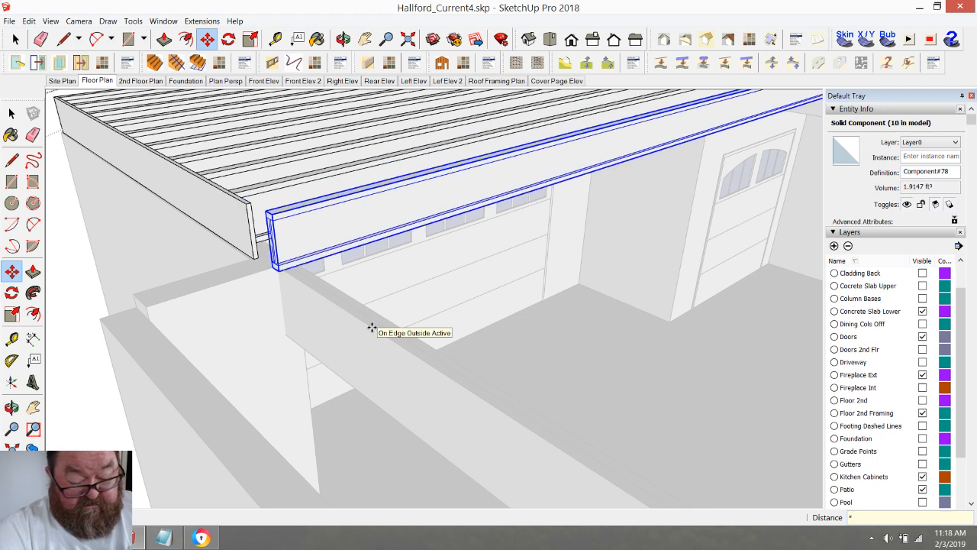
type("20")
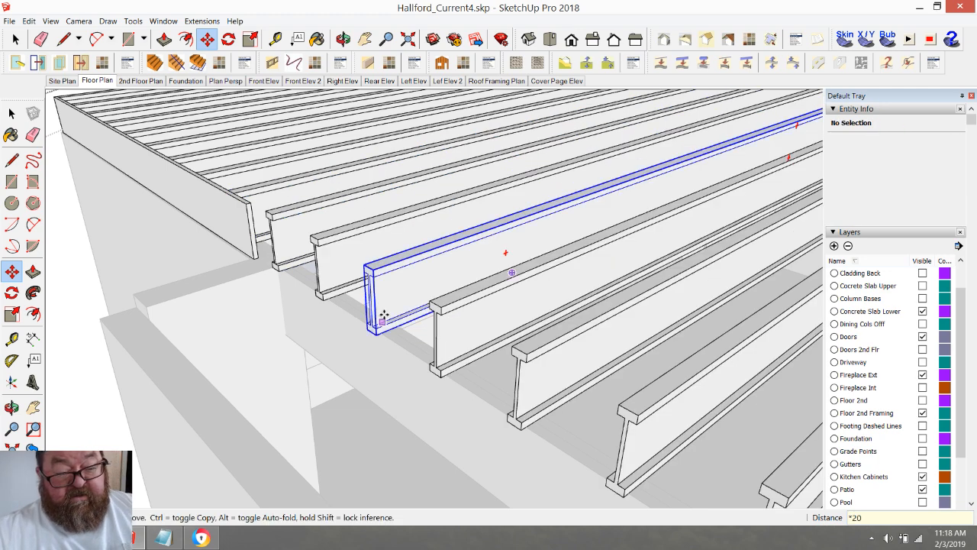
- Delete the eight surplus joists that run past the end of the room's supporting wall
scroll(374, 322, "down", 6)
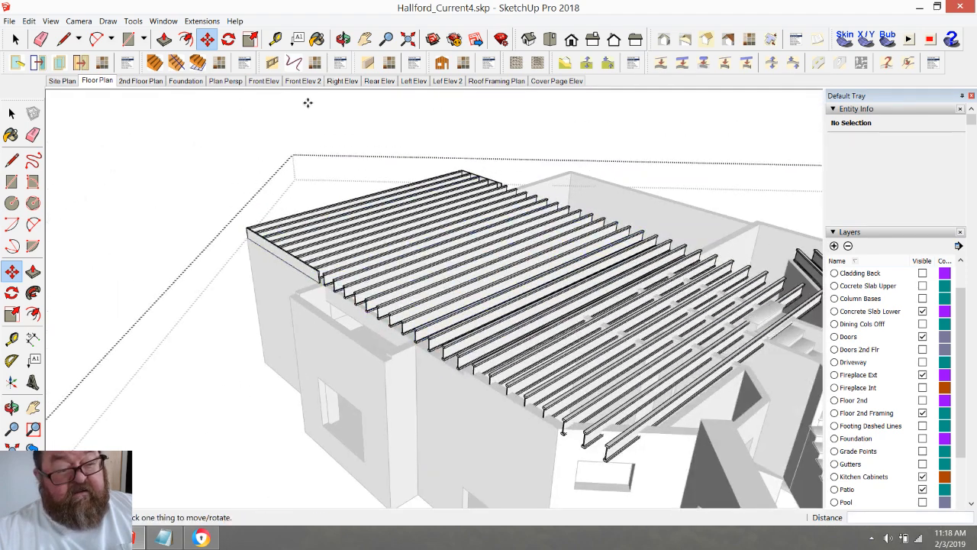
left_click(343, 39)
left_click_drag(342, 240, 513, 442)
scroll(576, 382, "up", 4)
key("space")
left_click(505, 349)
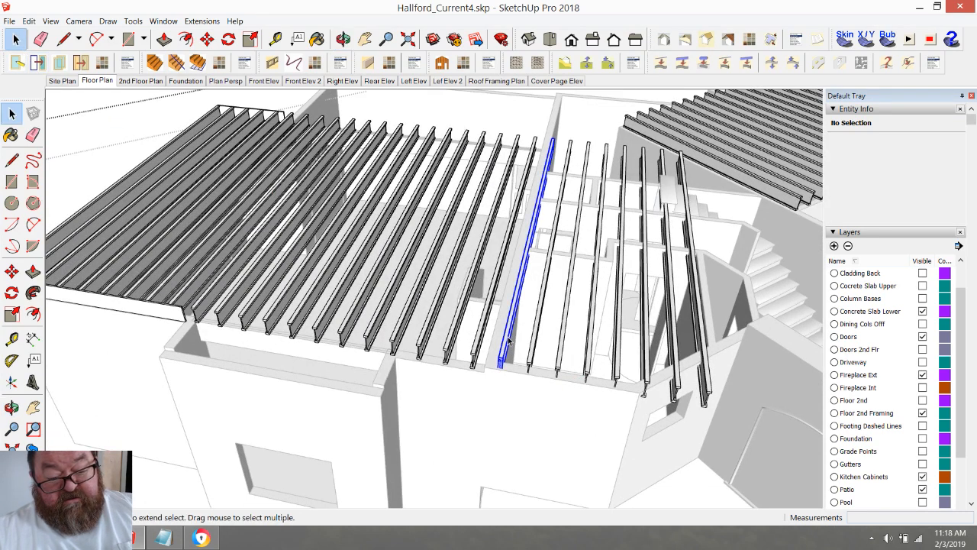
key("Delete")
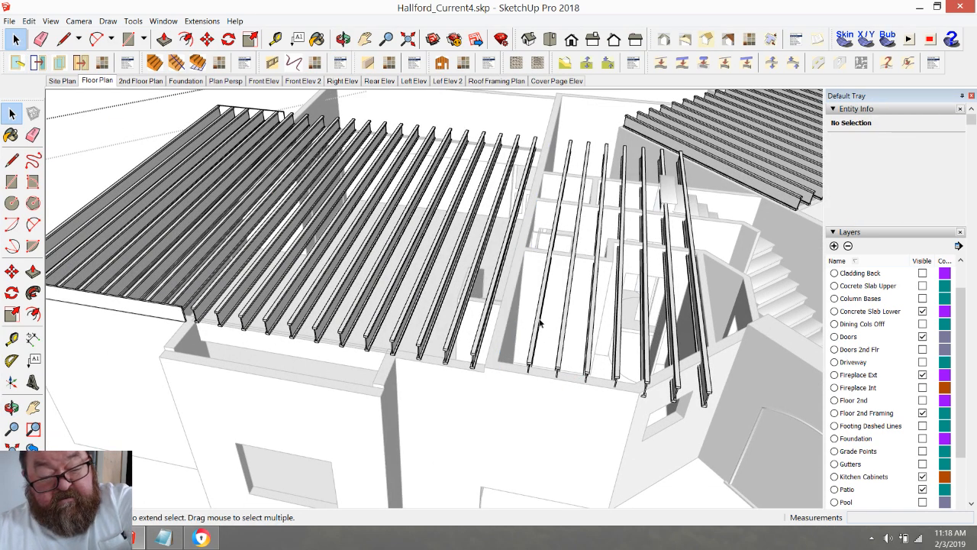
left_click(537, 319)
key("Delete")
left_click(564, 330)
key("Delete")
left_click(590, 332)
key("Delete")
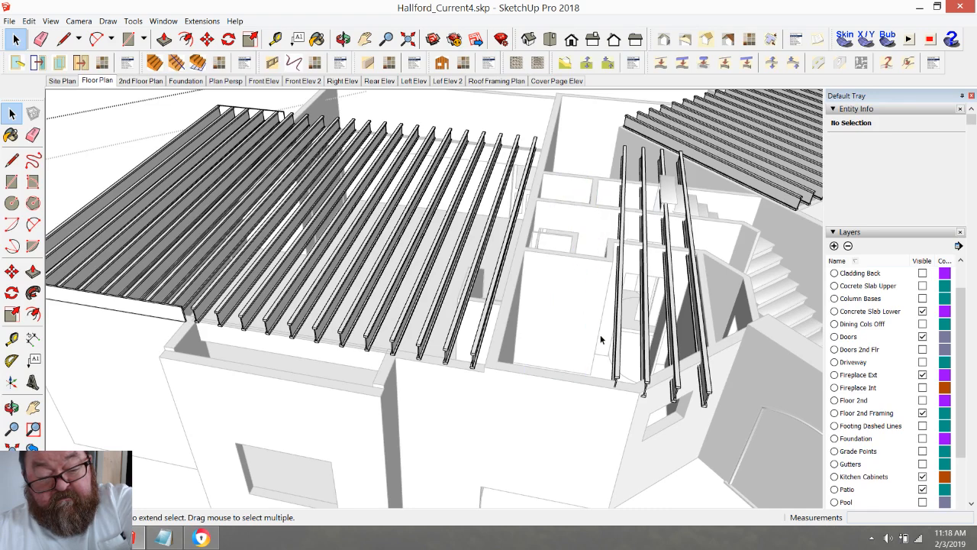
left_click(617, 341)
key("Delete")
left_click(642, 346)
key("Delete")
left_click(677, 347)
key("Delete")
left_click(700, 334)
key("Delete")
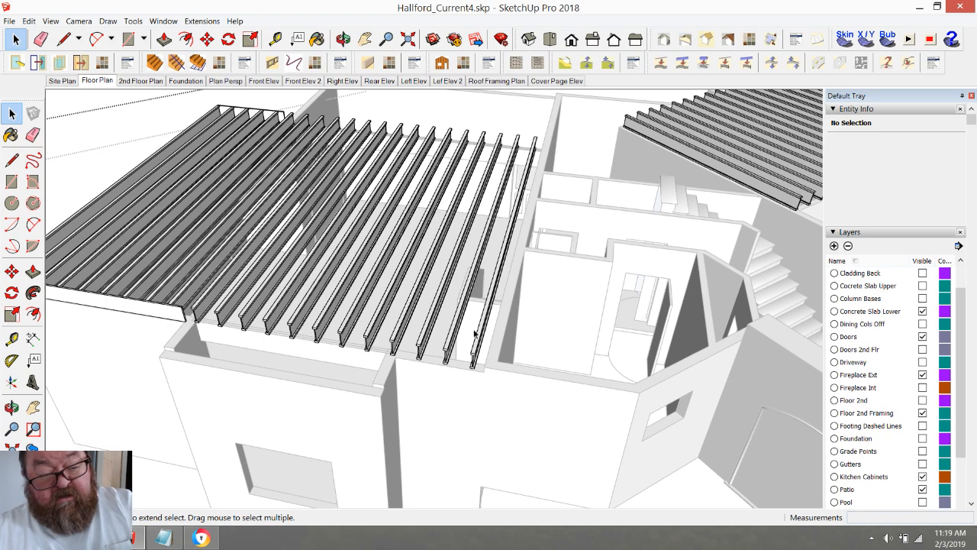
- Copy the last remaining joist 6 inches over so its bottom flange aligns with the wall end
scroll(473, 335, "up", 4)
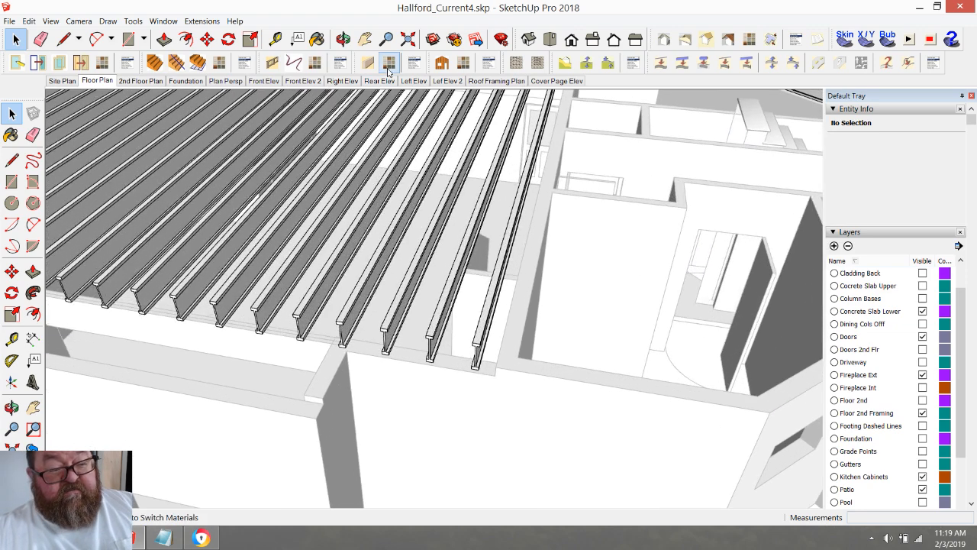
left_click(343, 39)
left_click_drag(538, 312, 500, 403)
scroll(500, 403, "up", 2)
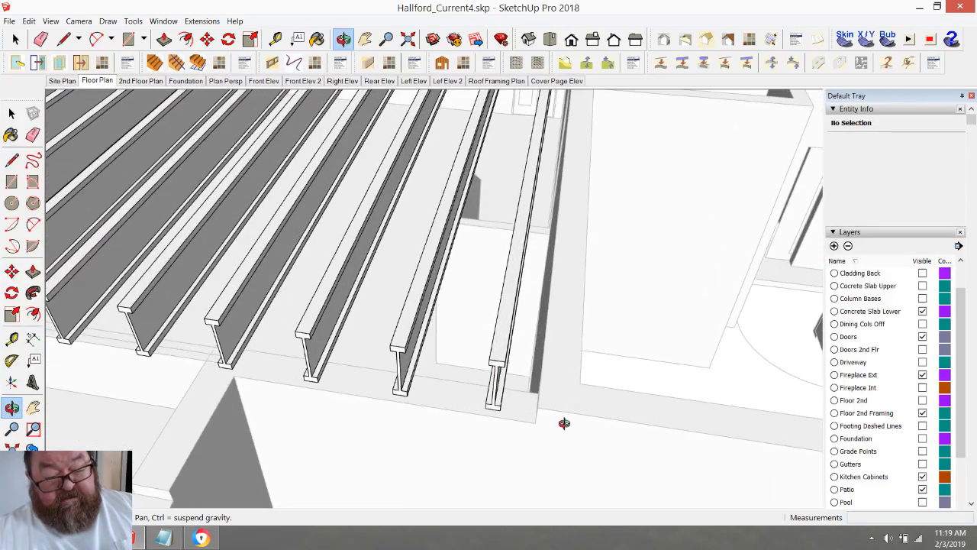
scroll(613, 438, "down", 6)
scroll(611, 438, "up", 6)
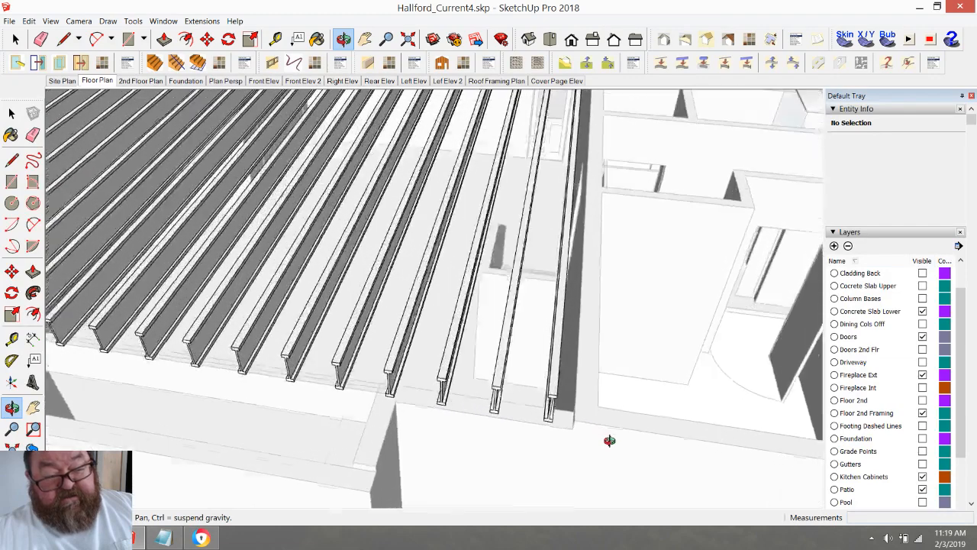
left_click_drag(486, 398, 523, 369)
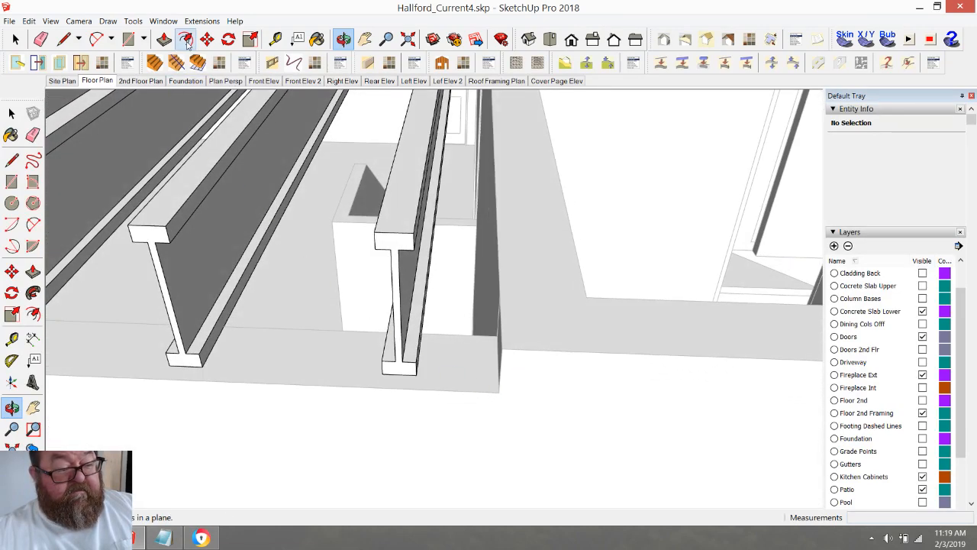
left_click(15, 39)
left_click(397, 333)
scroll(397, 334, "up", 3)
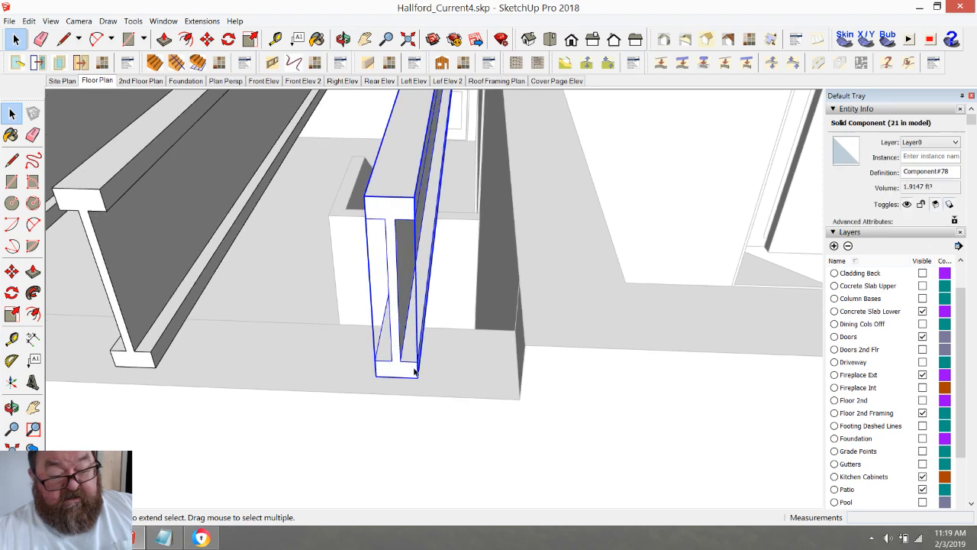
left_click(207, 39)
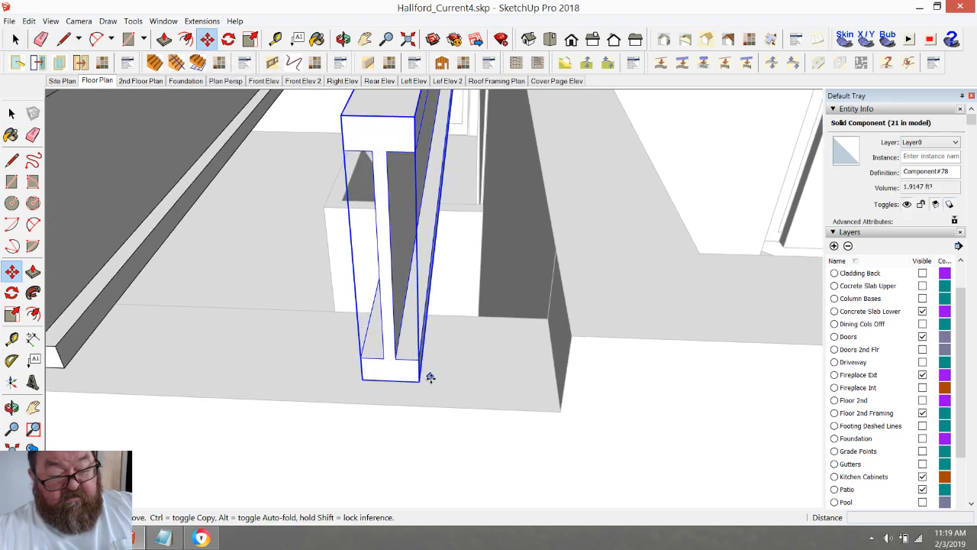
left_click(422, 380)
key("ctrl")
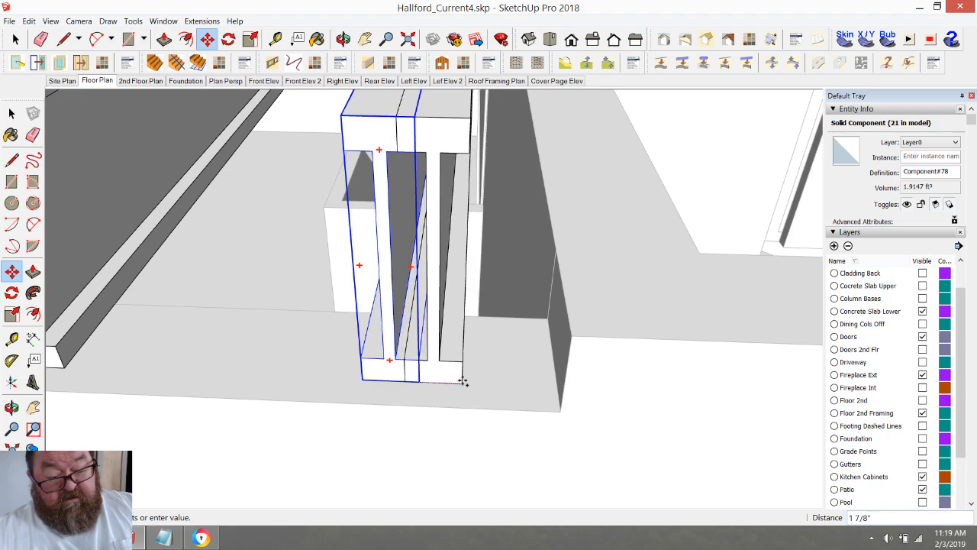
left_click(557, 395)
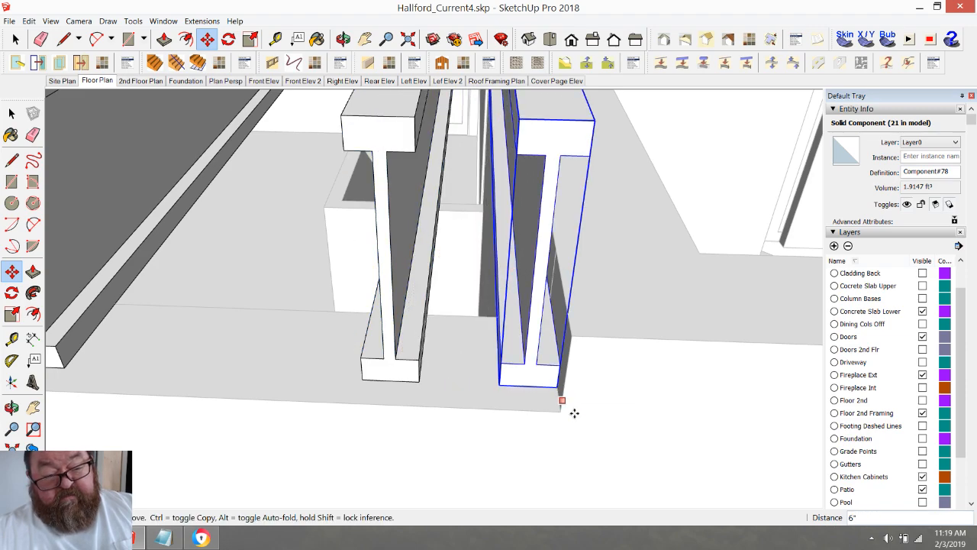
- Examine the joist layout over the room, from the rim board to the doubled-up end joists
middle_click_drag(563, 404, 601, 421)
scroll(602, 421, "down", 8)
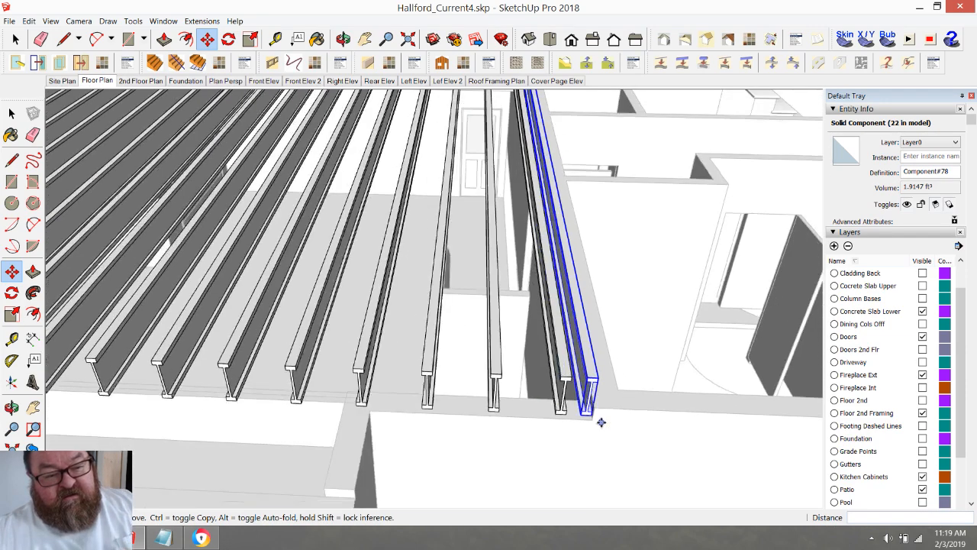
scroll(601, 422, "down", 5)
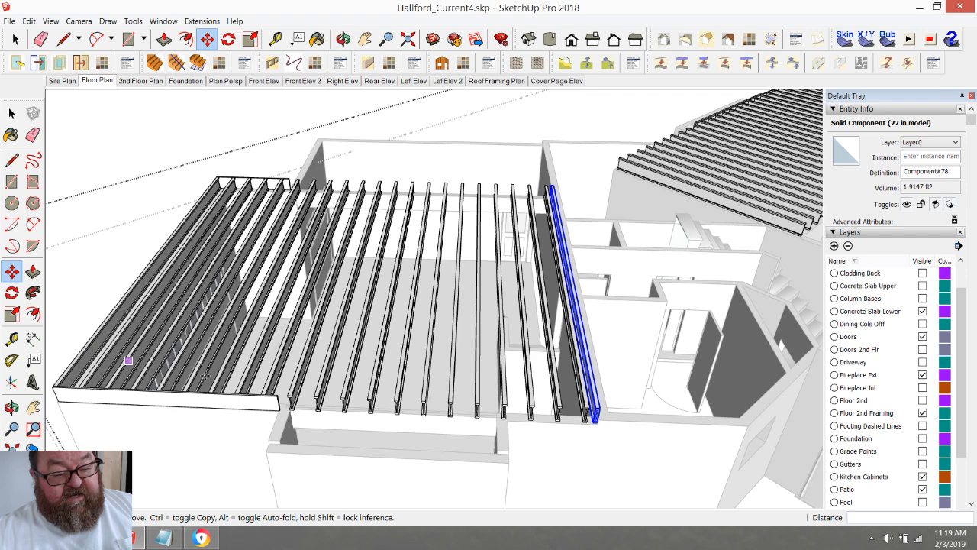
left_click(342, 38)
left_click_drag(366, 246, 456, 353)
scroll(456, 353, "up", 4)
scroll(439, 309, "down", 3)
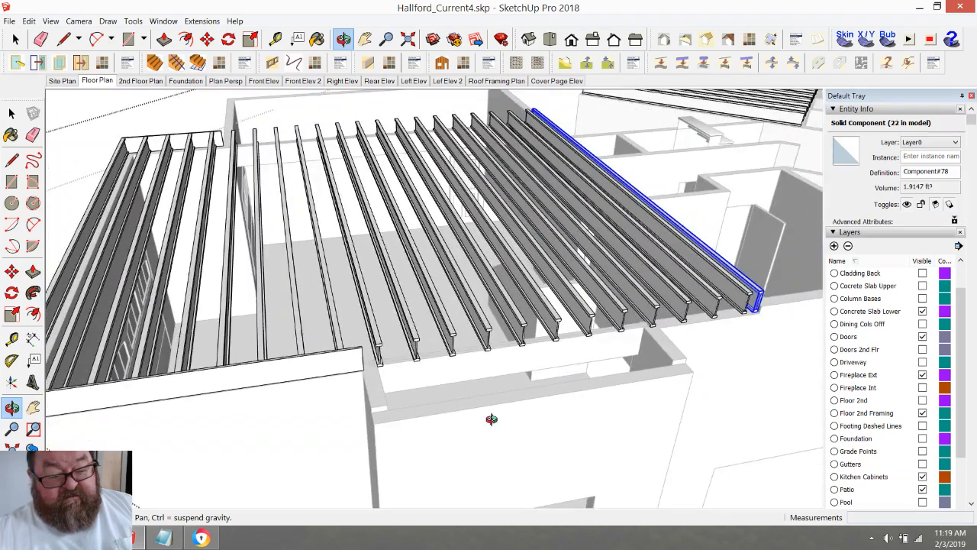
scroll(489, 389, "up", 4)
scroll(489, 390, "up", 1)
scroll(443, 407, "down", 6)
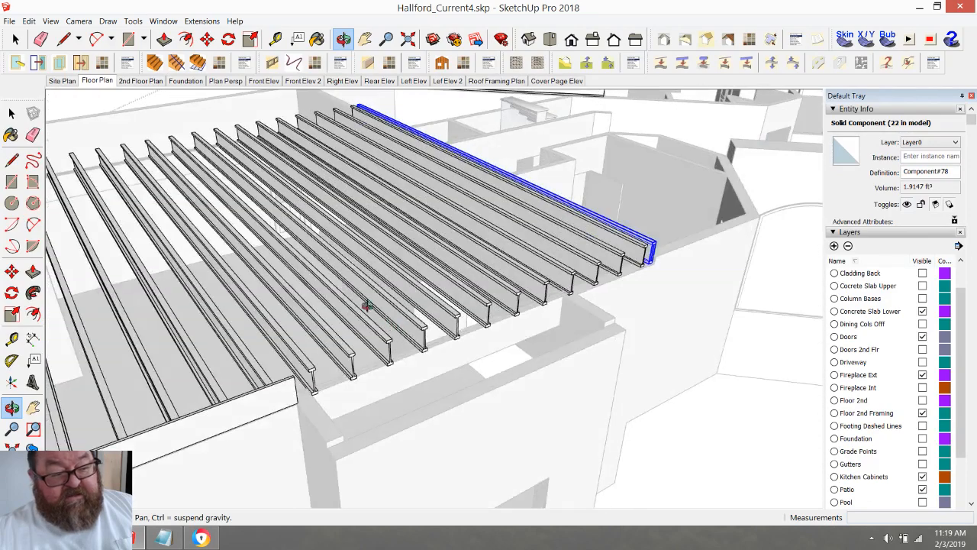
left_click(15, 39)
scroll(404, 336, "down", 2)
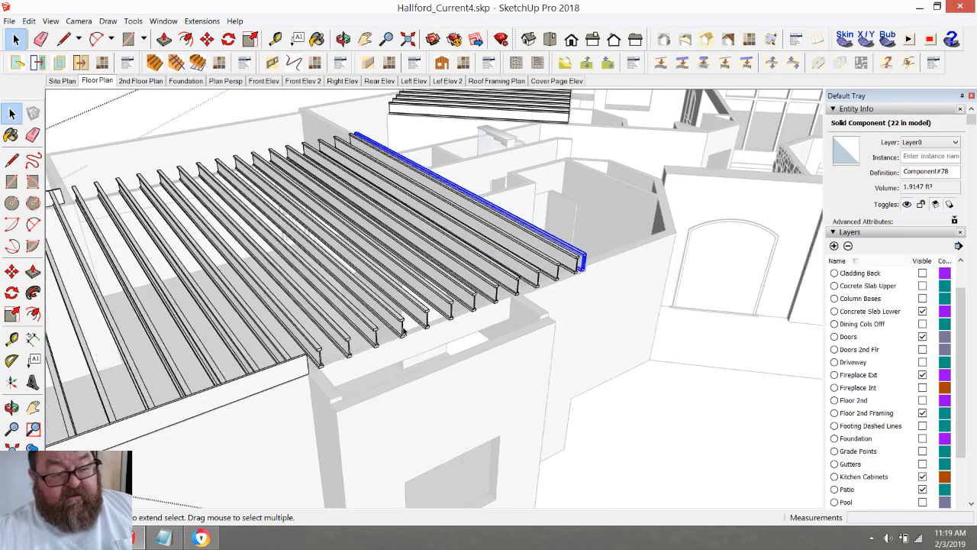
- Leave the floor framing group and turn on visibility of the Roof Framing layer
left_click(89, 103)
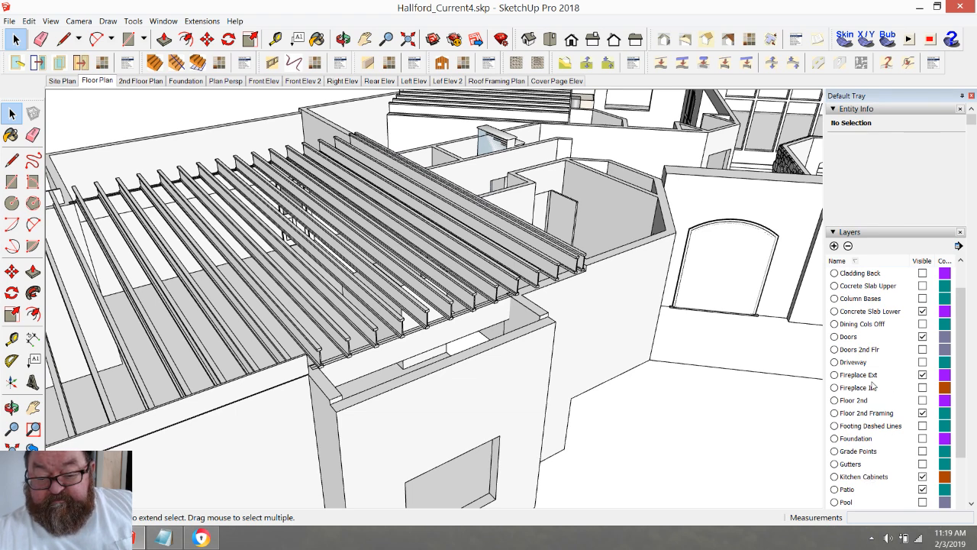
scroll(861, 396, "down", 4)
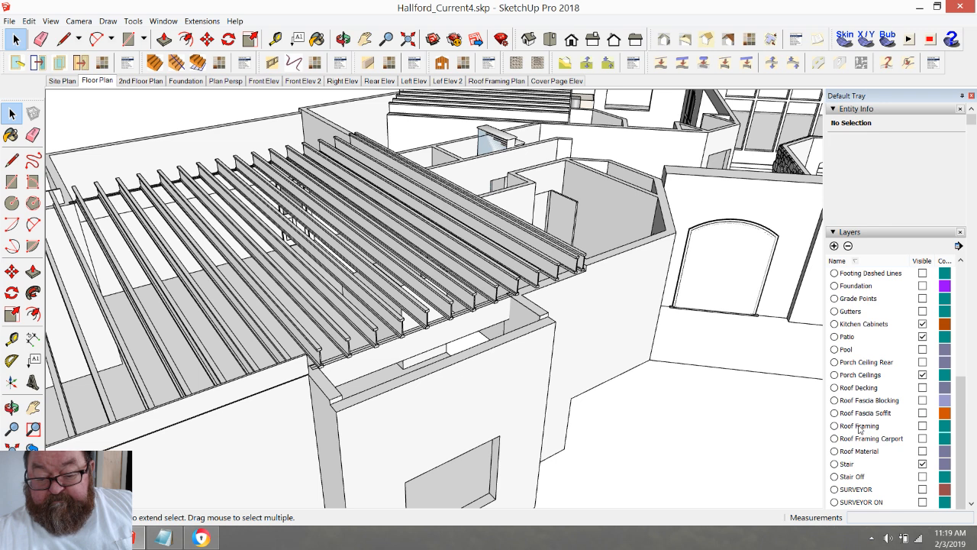
left_click(922, 426)
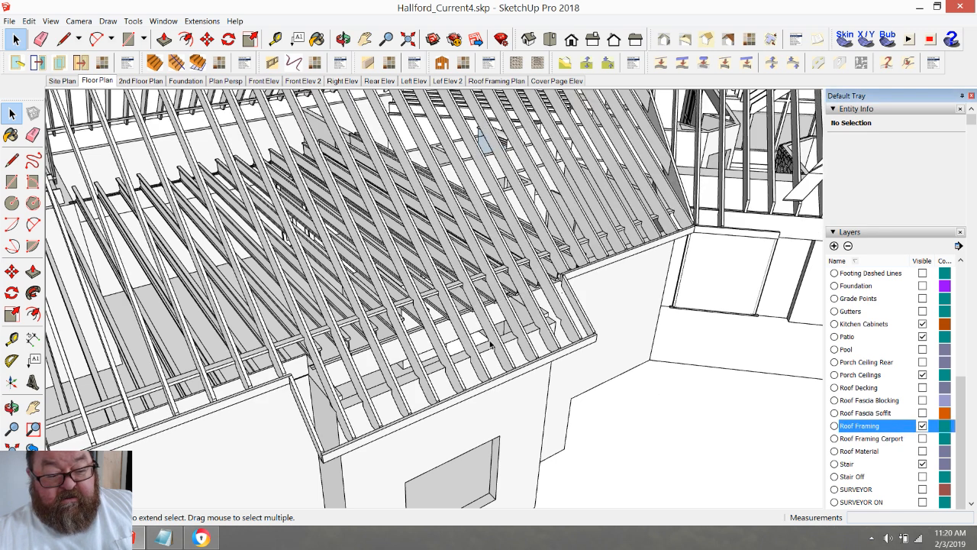
- Examine where the ends of the floor joists meet the roof rafters along the eave by the wall bump-out
left_click(342, 39)
left_click_drag(384, 257, 427, 368)
left_click_drag(582, 183, 609, 125)
left_click_drag(554, 295, 711, 203)
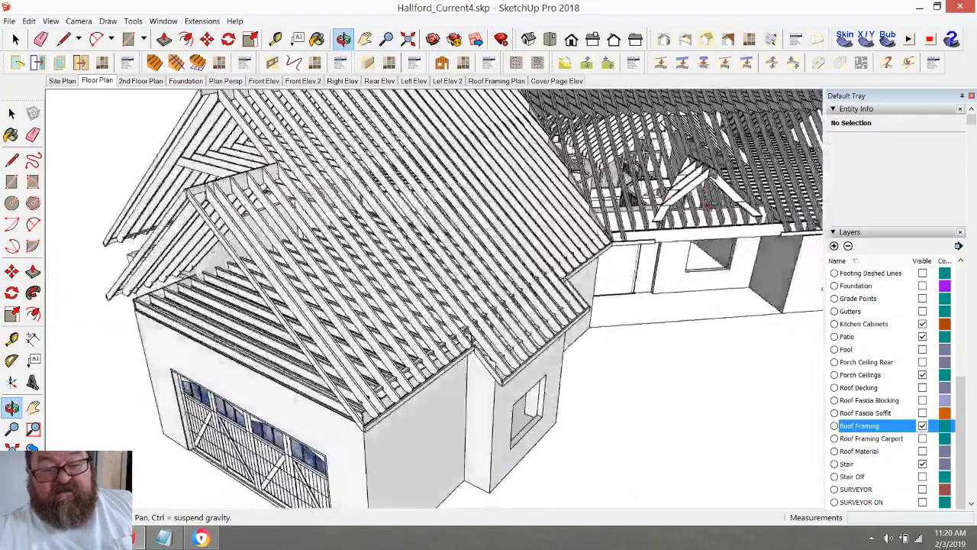
scroll(520, 322, "up", 6)
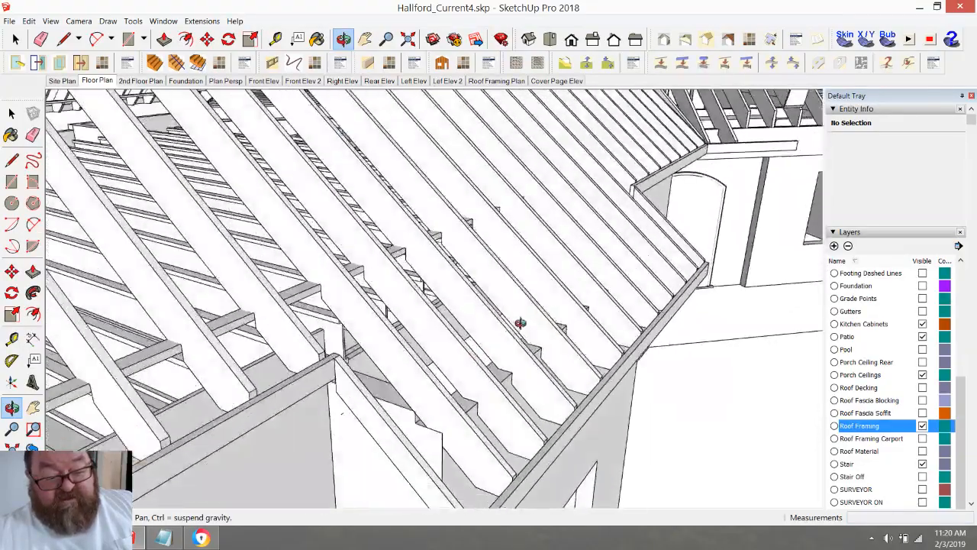
scroll(520, 323, "up", 8)
left_click_drag(557, 274, 498, 364)
left_click_drag(700, 223, 691, 232)
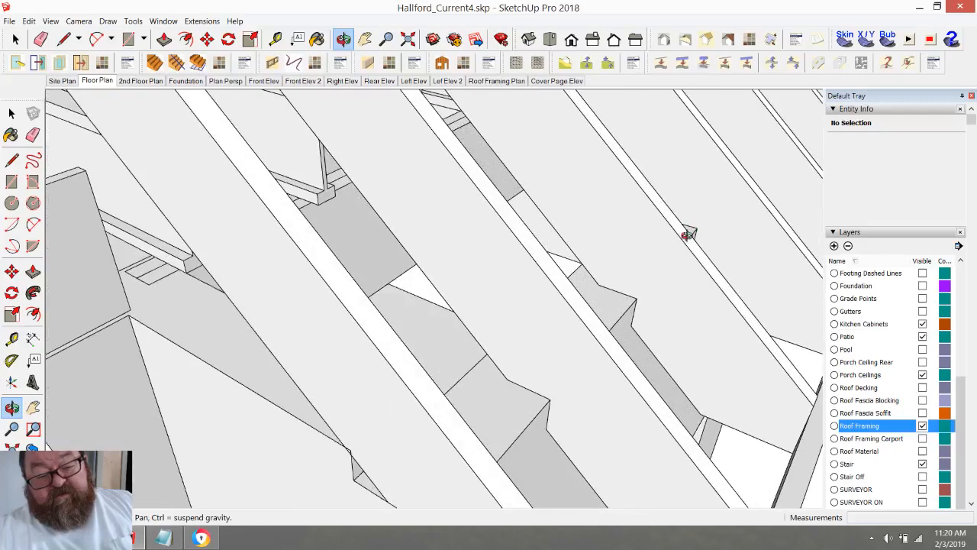
- Measure the depth of the end joist at the garage corner, from its bottom edge to its top edge
left_click_drag(521, 376, 594, 290)
left_click_drag(578, 331, 603, 279)
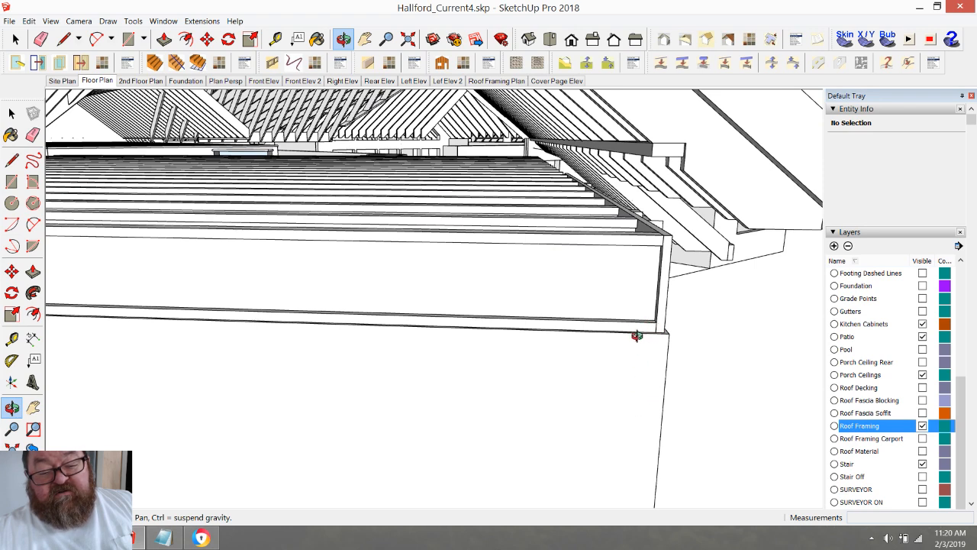
left_click_drag(600, 295, 519, 309)
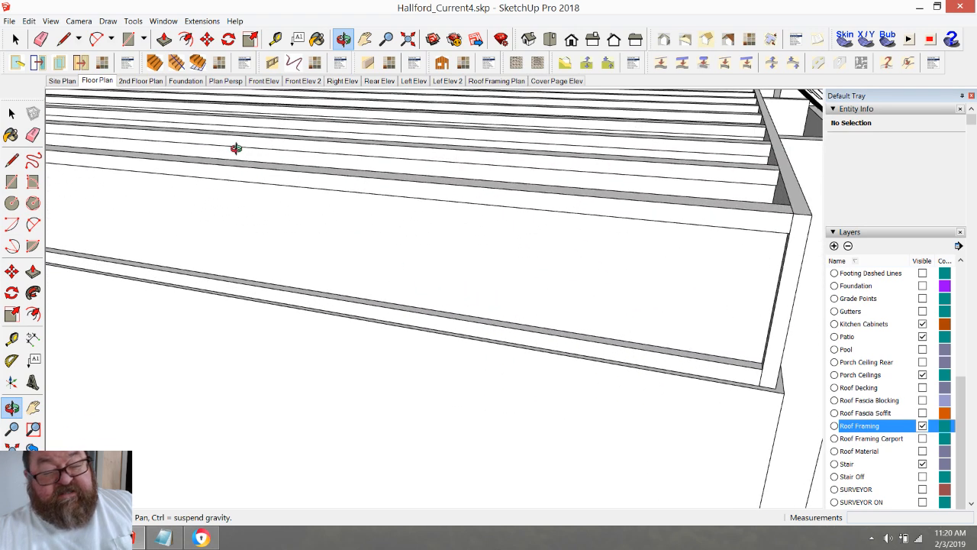
left_click(275, 39)
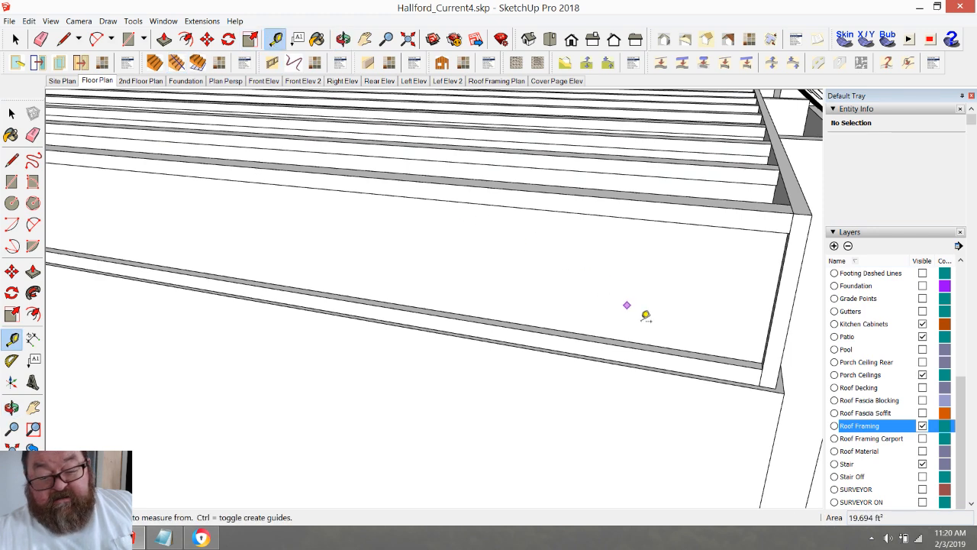
left_click(735, 381)
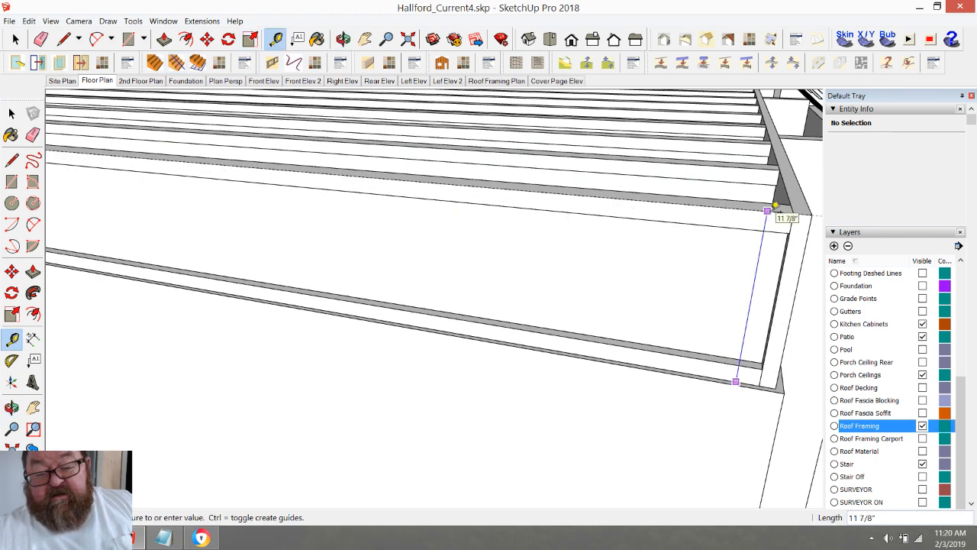
key("Escape")
scroll(506, 316, "down", 2)
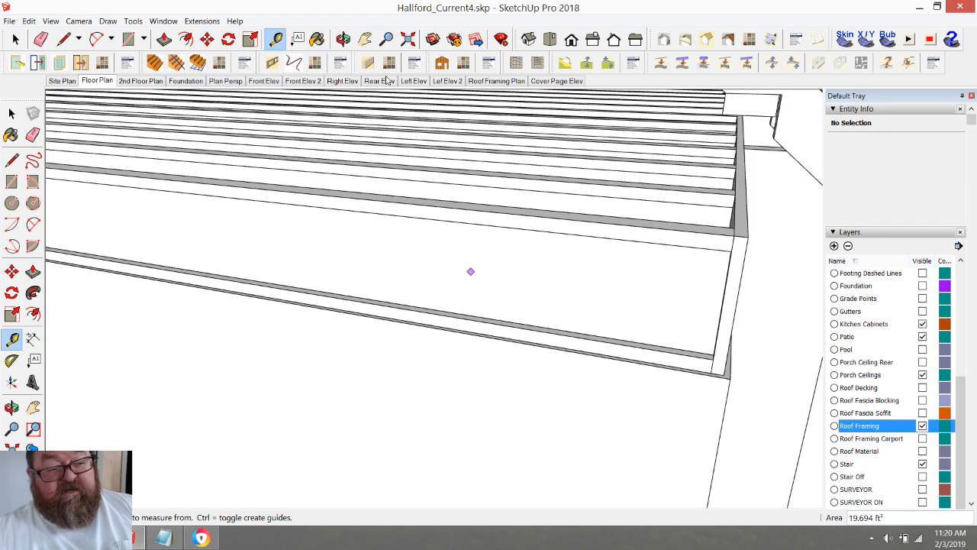
- Turn off visibility of the Roof Framing layer
left_click(344, 39)
left_click_drag(484, 261, 604, 345)
left_click(922, 425)
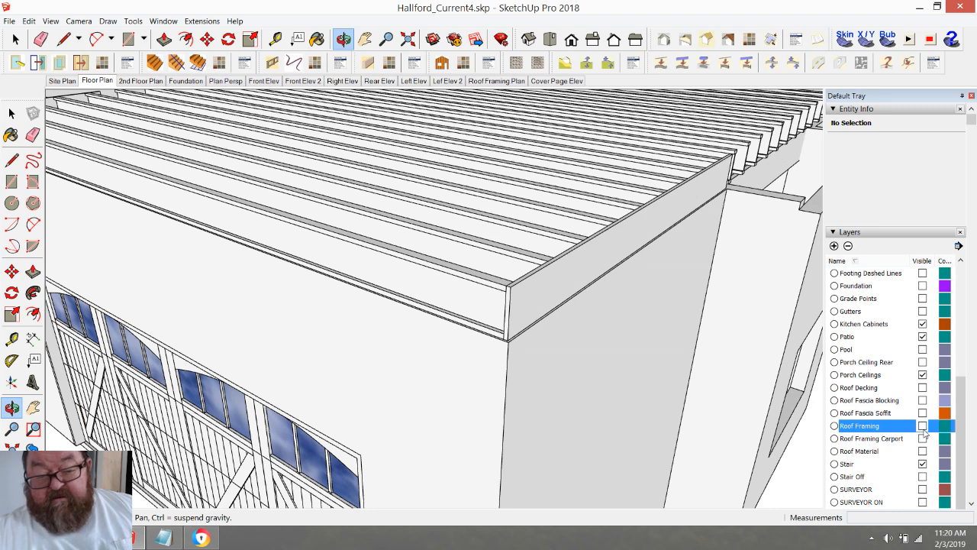
- Open the second-floor framing group and its end joist component above the garage doors for editing
scroll(494, 280, "up", 2)
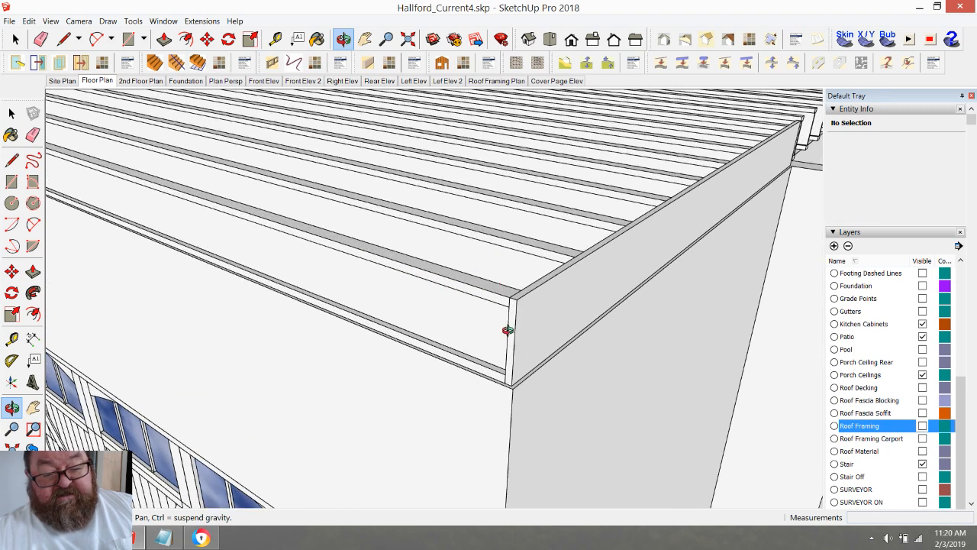
scroll(508, 321, "up", 3)
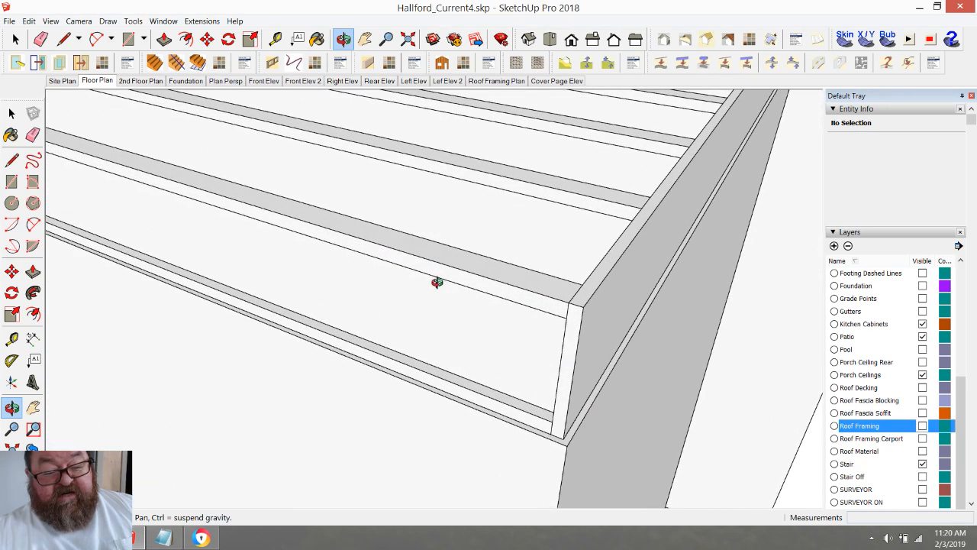
left_click(15, 39)
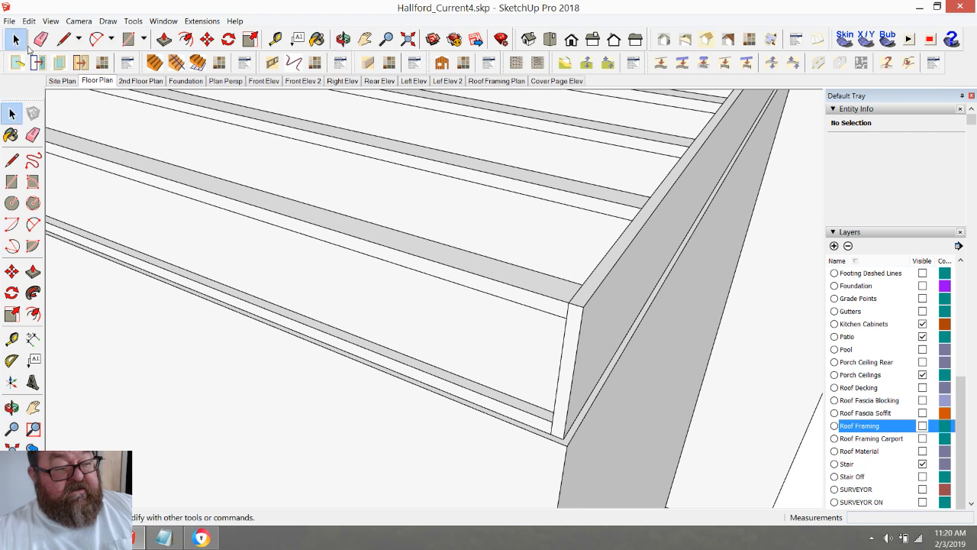
left_click(467, 337)
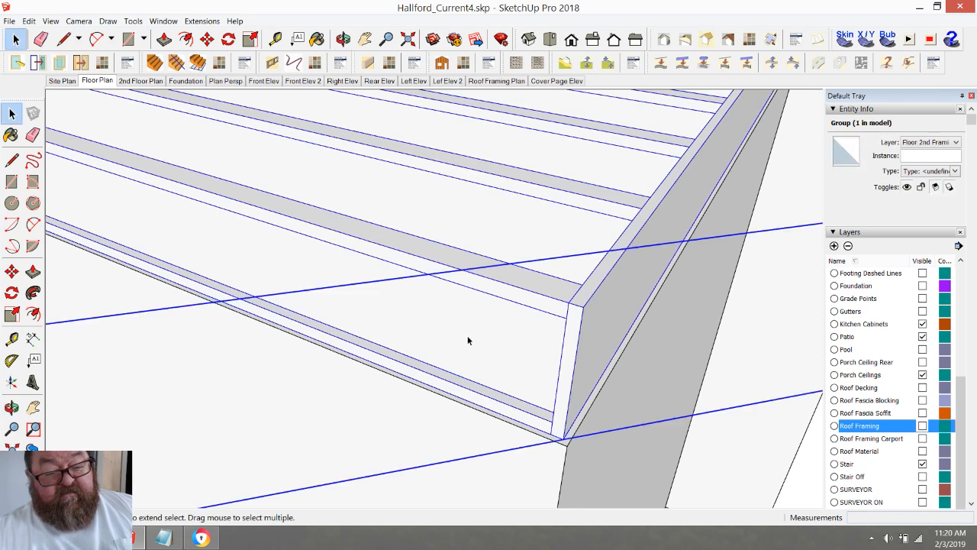
double_click(474, 331)
left_click(474, 330)
right_click(475, 333)
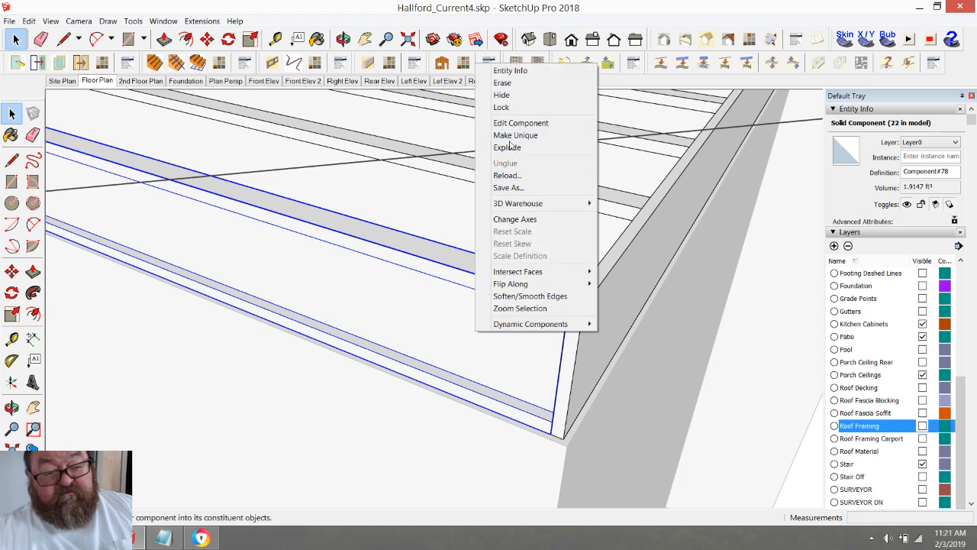
left_click(316, 392)
double_click(415, 271)
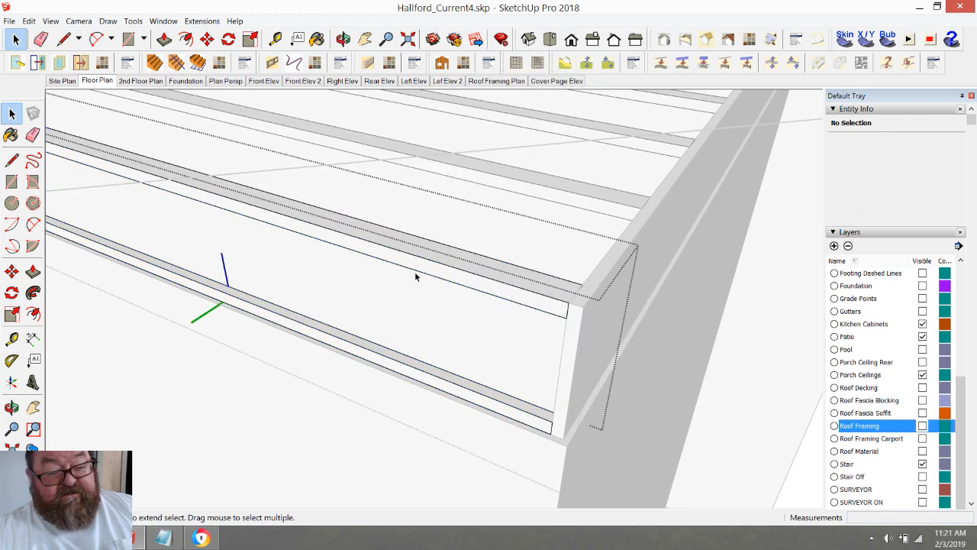
- Select the joist component's whole top flange, move it straight up 4 inches to deepen all matching joists, and leave the component
scroll(618, 382, "down", 1)
scroll(618, 386, "down", 6)
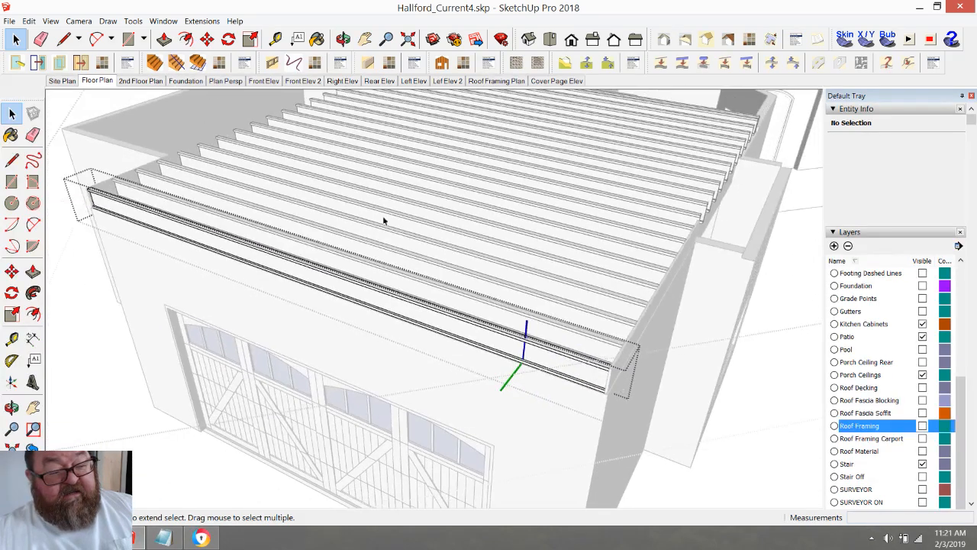
left_click(343, 38)
left_click_drag(489, 351, 219, 194)
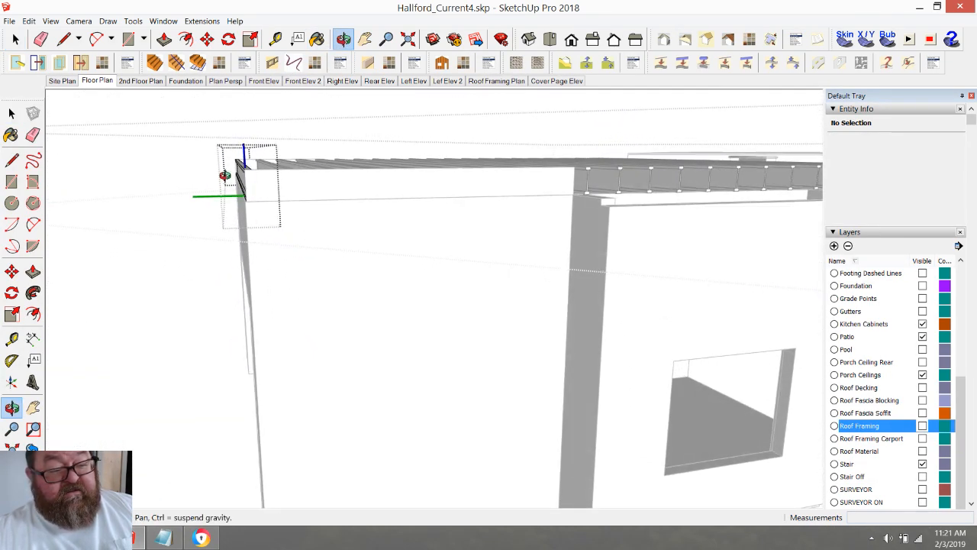
scroll(225, 175, "up", 5)
mouse_move(299, 212)
left_mouse_down()
mouse_move(280, 221)
mouse_move(280, 213)
left_mouse_up()
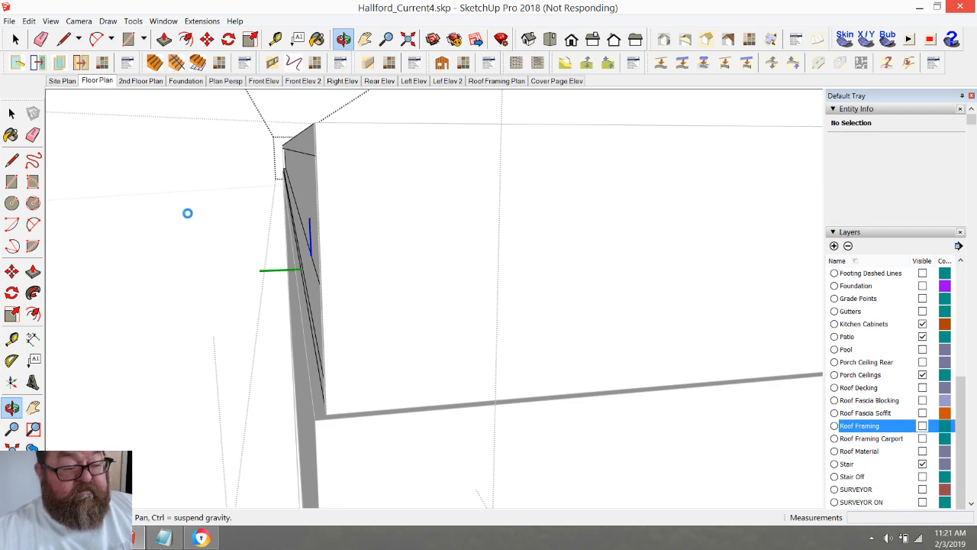
key("space")
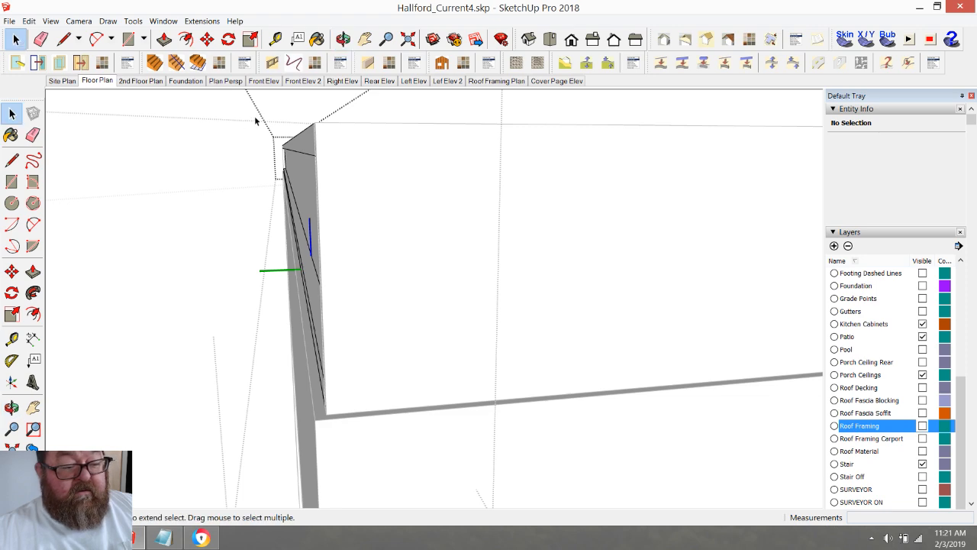
left_click_drag(362, 159, 370, 168)
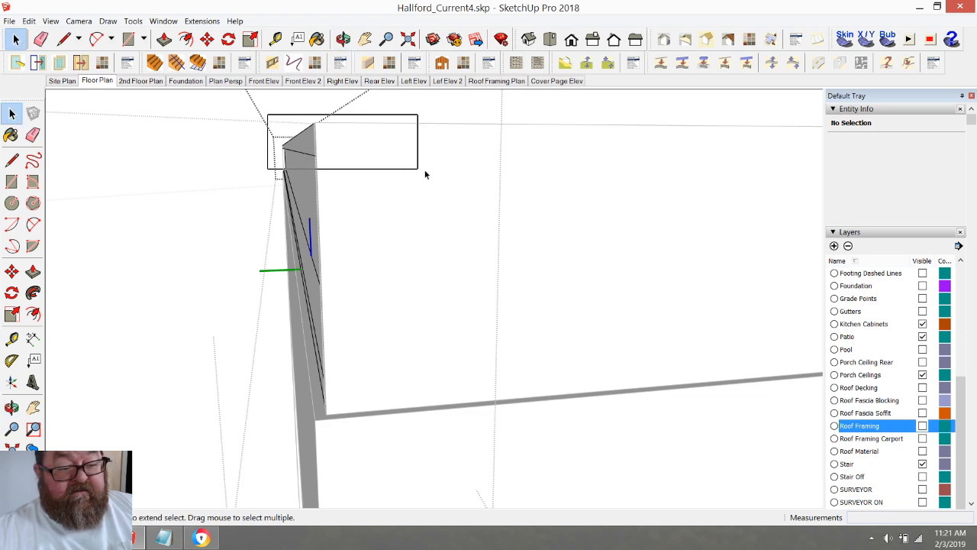
left_click_drag(475, 182, 482, 166)
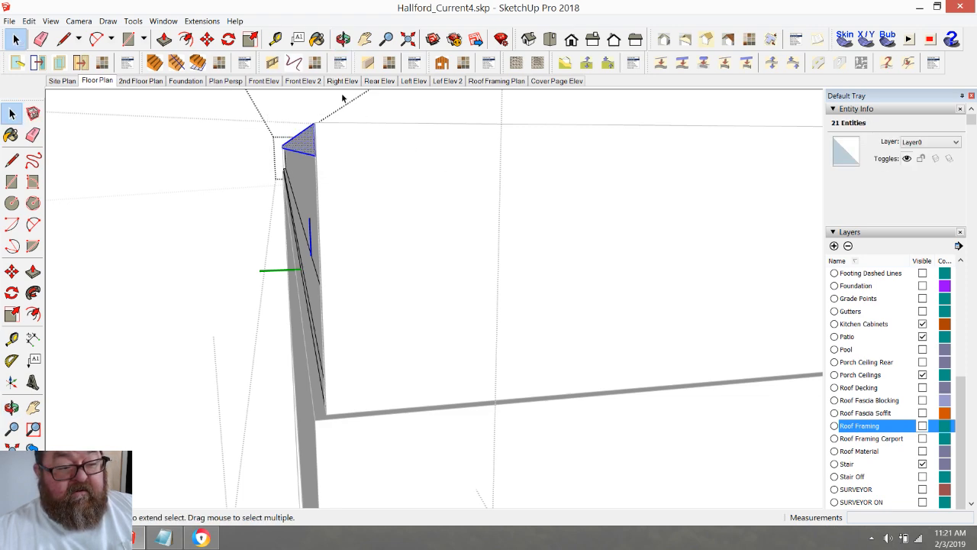
left_click(342, 39)
left_click_drag(388, 224, 487, 336)
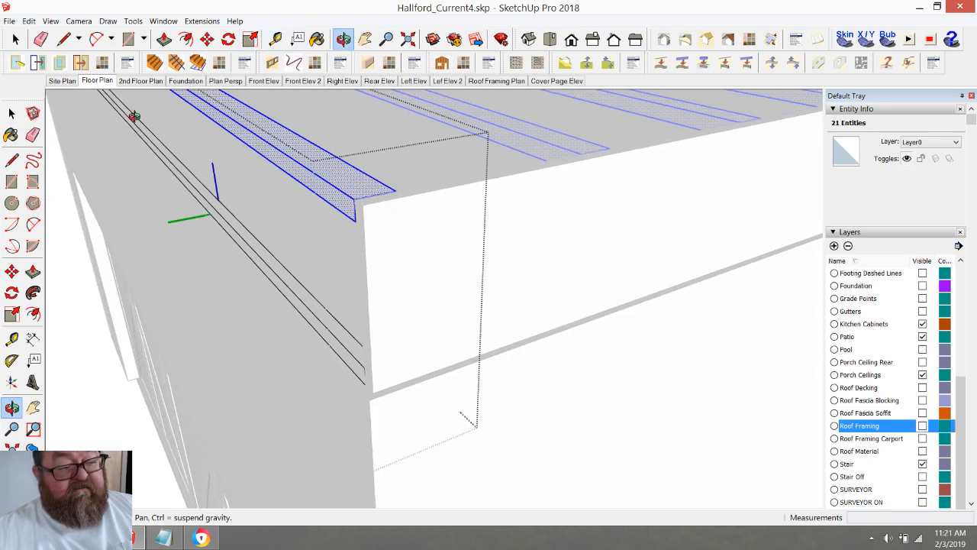
scroll(384, 331, "down", 4)
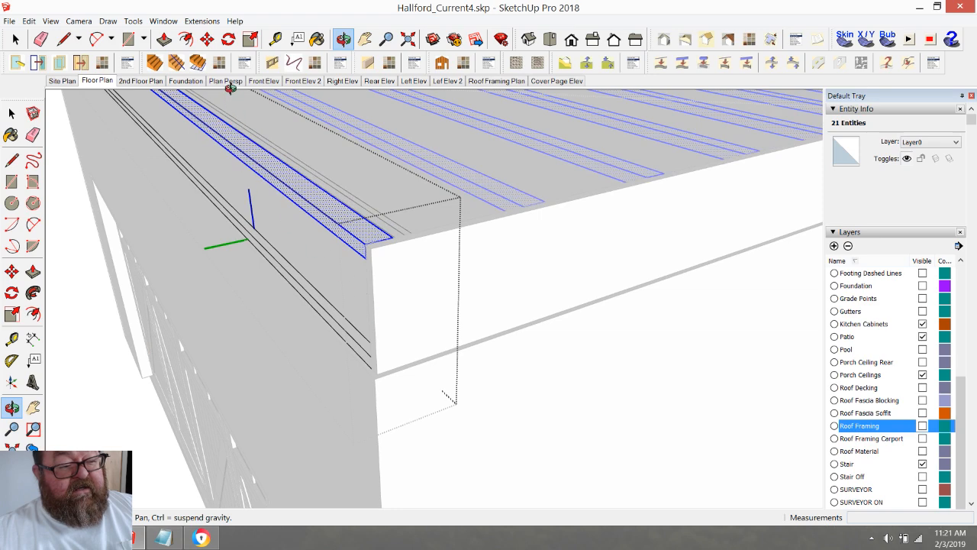
left_click(207, 39)
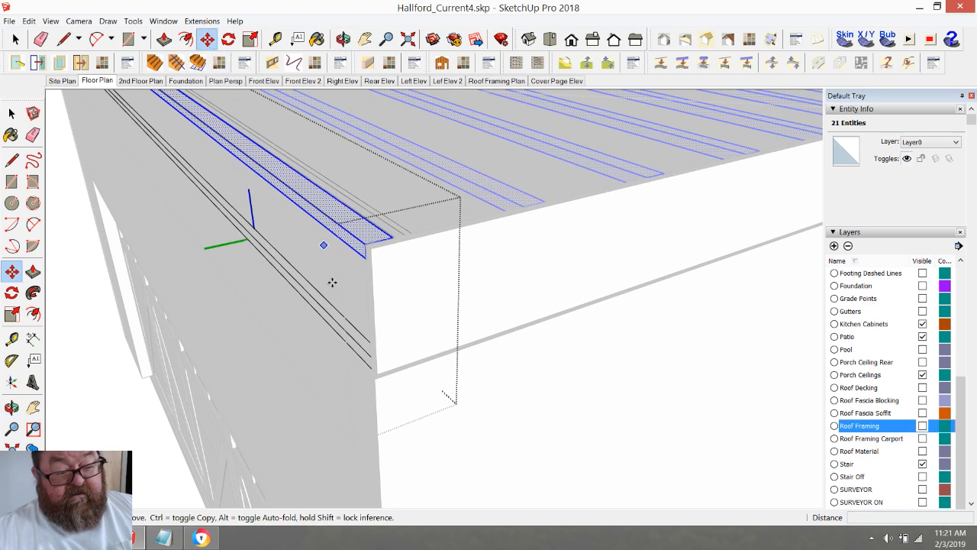
left_click(373, 315)
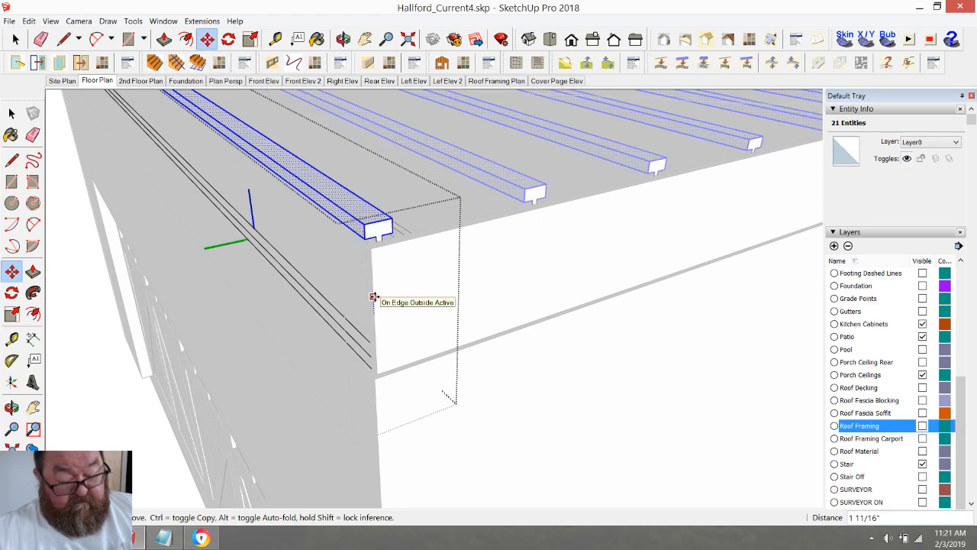
key("Return")
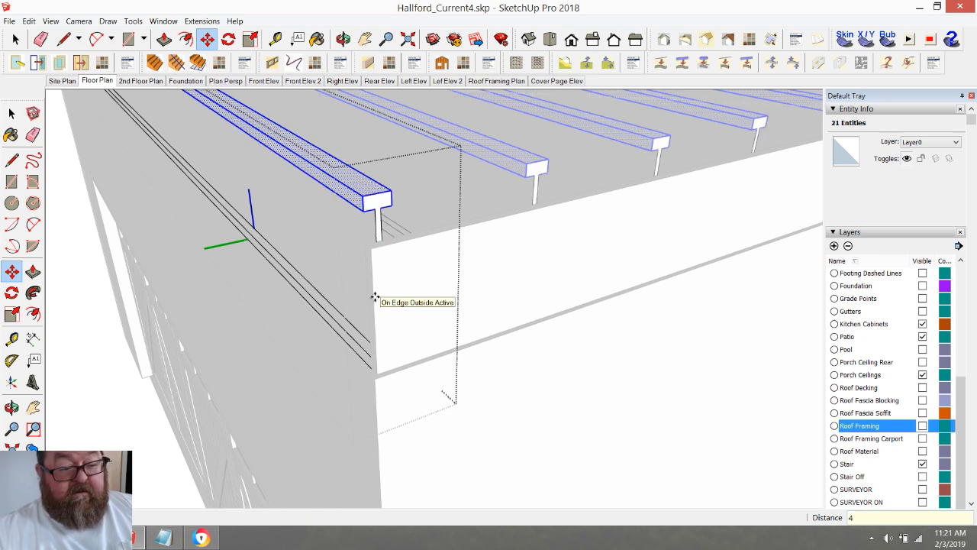
left_click(15, 39)
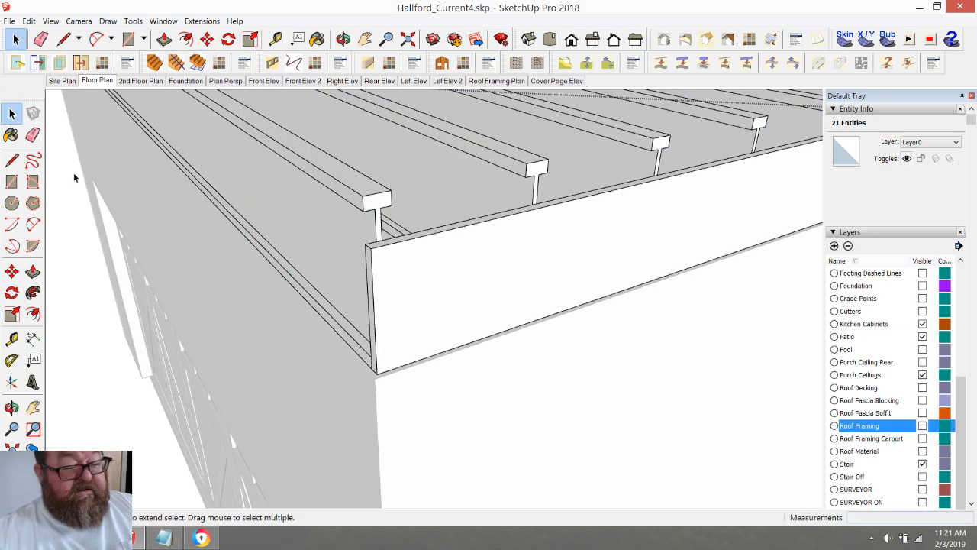
left_click(75, 177)
- Open the rim board group at the garage corner and push/pull its top face up 4 inches, level with the joist tops
scroll(173, 303, "down", 5)
scroll(269, 296, "up", 5)
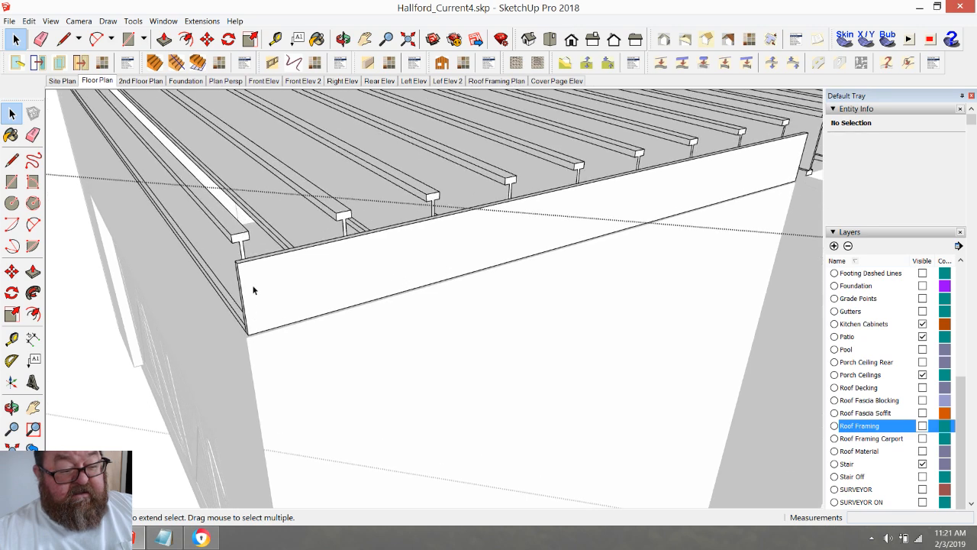
middle_click_drag(252, 284, 505, 332)
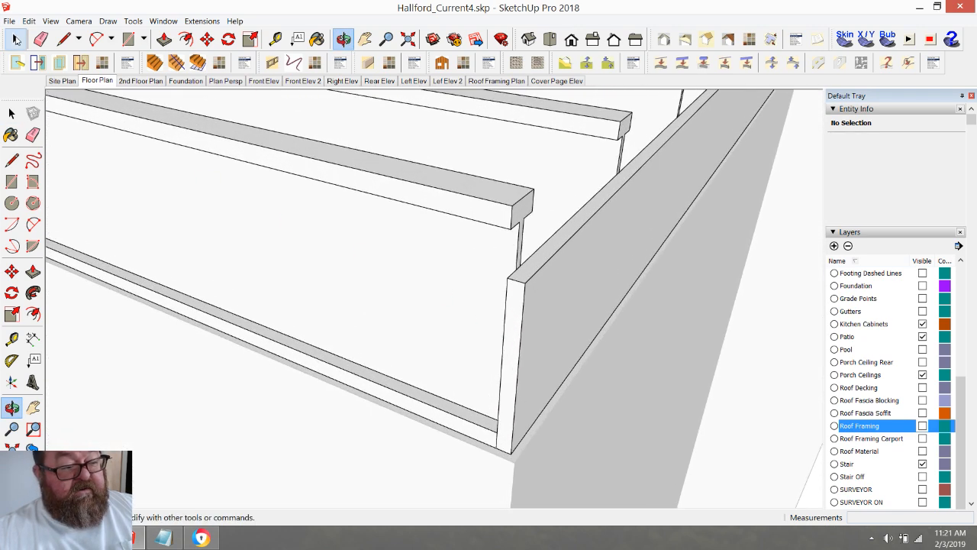
left_click(517, 290)
double_click(517, 290)
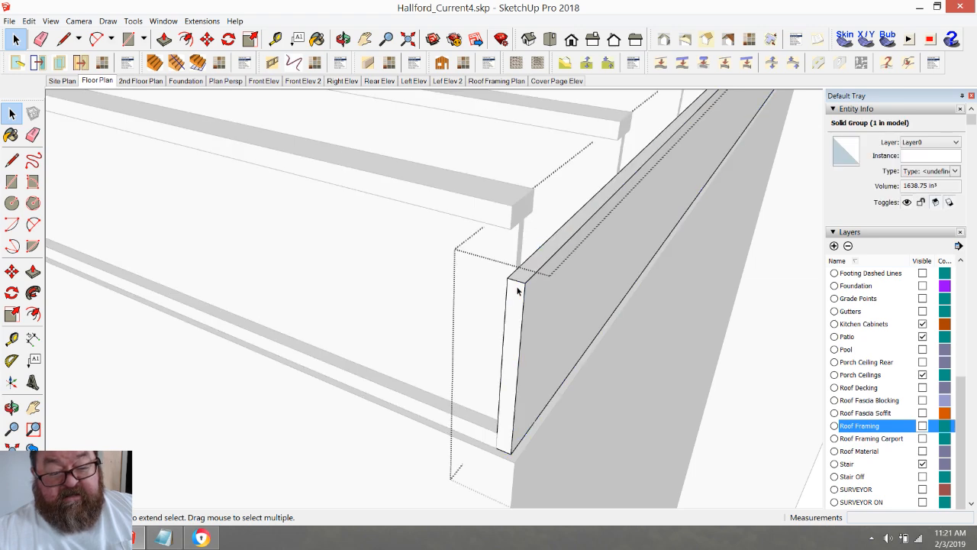
left_click(164, 39)
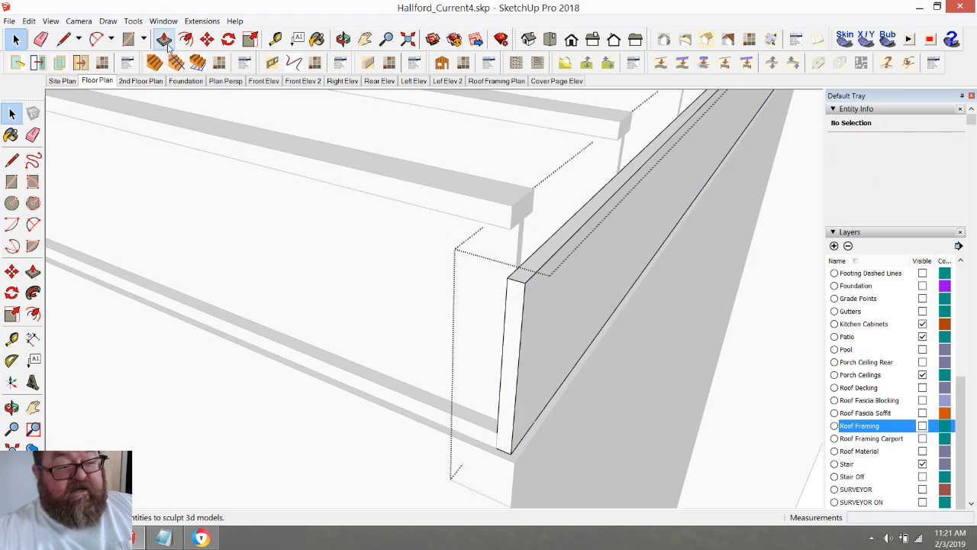
left_click(525, 271)
left_click(511, 213)
middle_click_drag(511, 241, 552, 370)
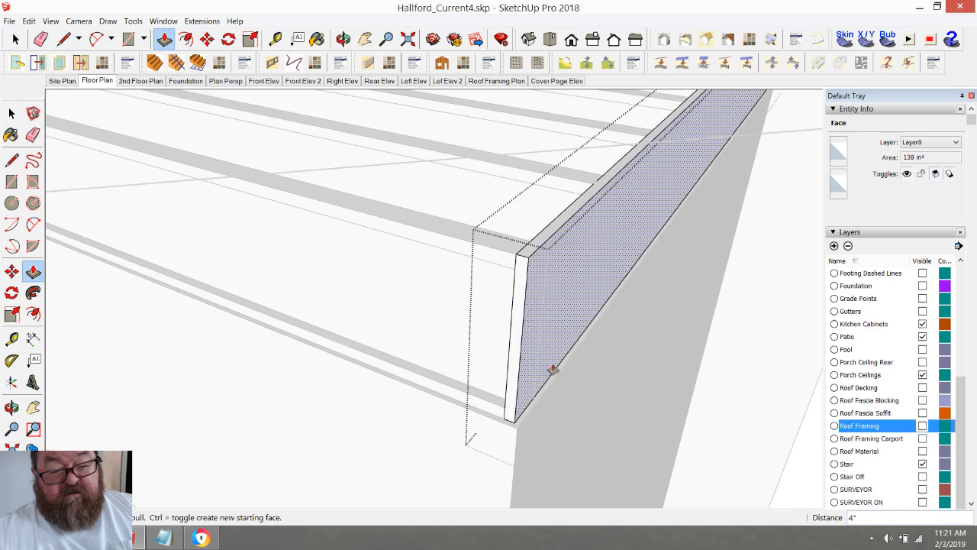
scroll(551, 369, "down", 8)
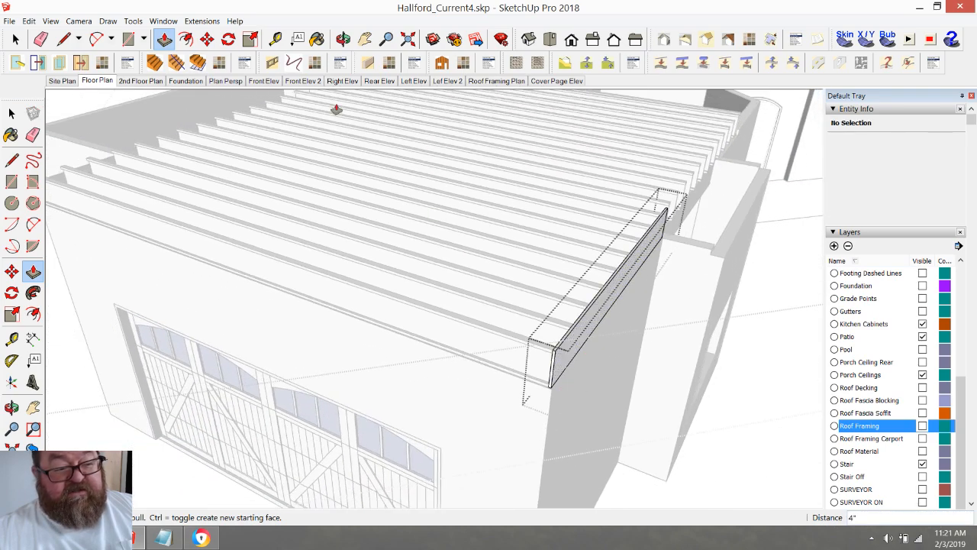
- Push/pull the top face of the rim board at the joists' opposite end up 4 inches and leave that board's group
left_click(343, 39)
left_click_drag(473, 198, 384, 351)
scroll(378, 348, "up", 10)
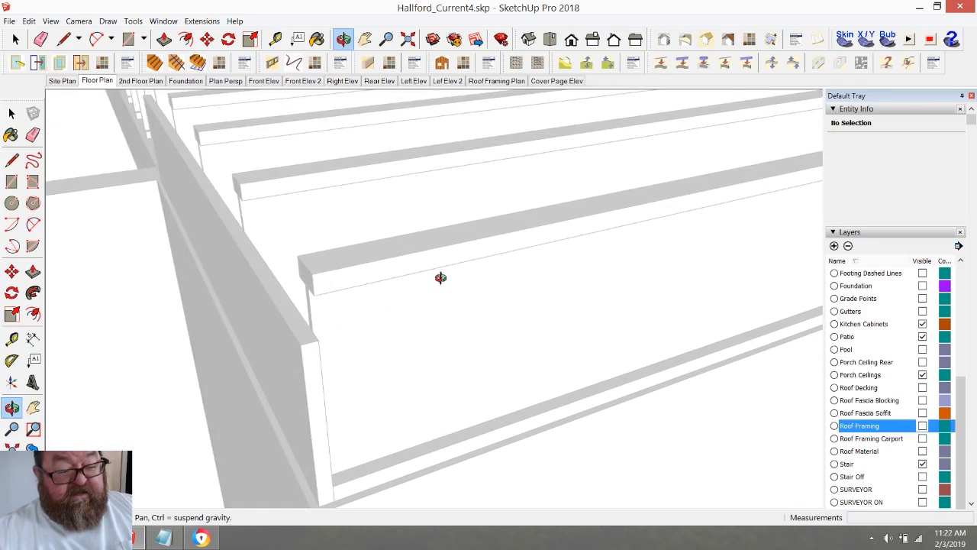
left_click(15, 38)
left_click(244, 269)
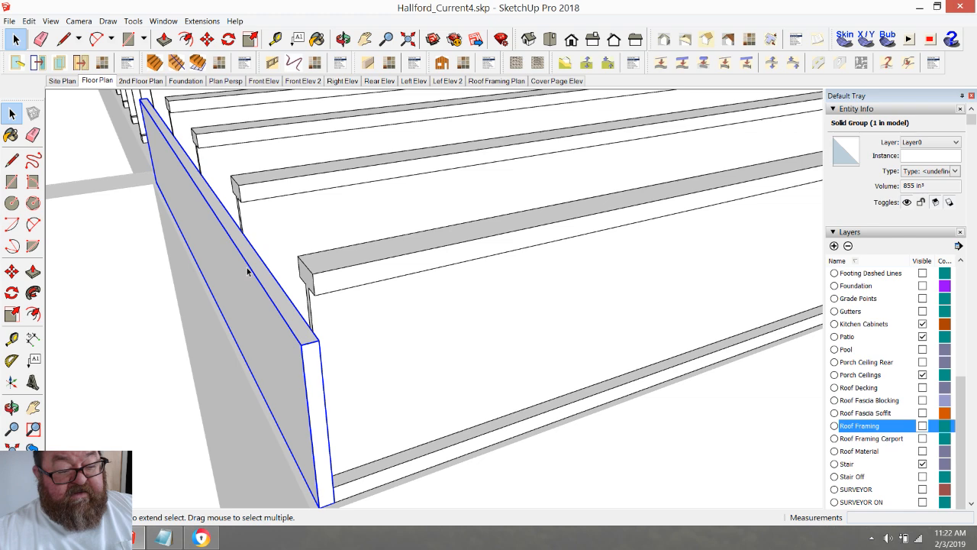
double_click(247, 271)
left_click(239, 255)
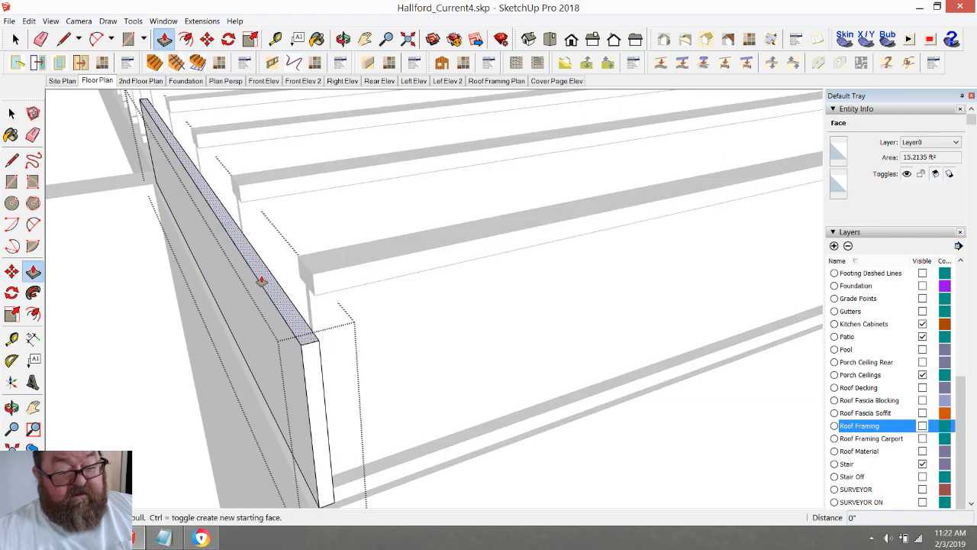
scroll(324, 274, "down", 10)
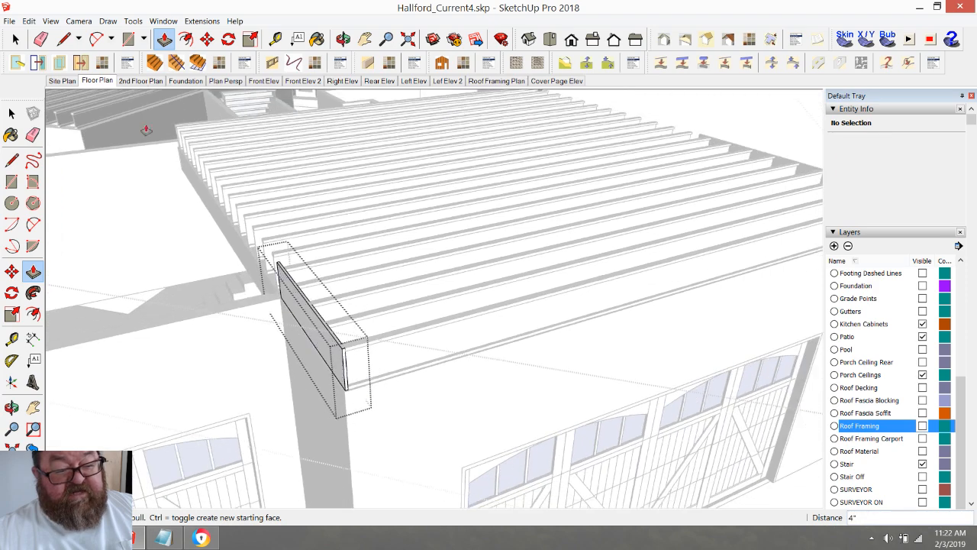
left_click(15, 39)
scroll(215, 301, "down", 5)
left_click(553, 228)
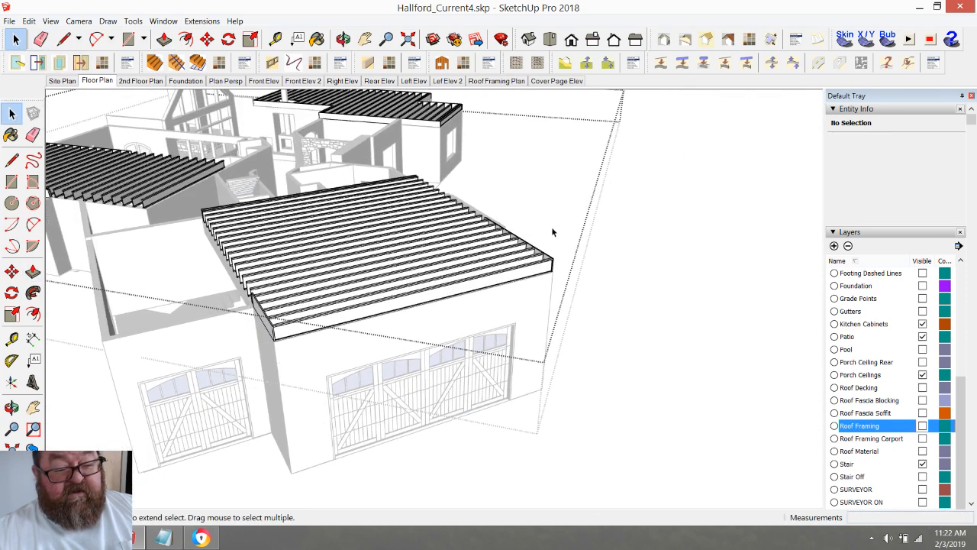
- Show the Roof Framing layer and measure the vertical gap between the rafter plate's underside and the rim board's top at the garage corner
middle_click_drag(499, 264, 148, 273)
scroll(318, 237, "up", 6)
middle_click_drag(152, 231, 335, 249)
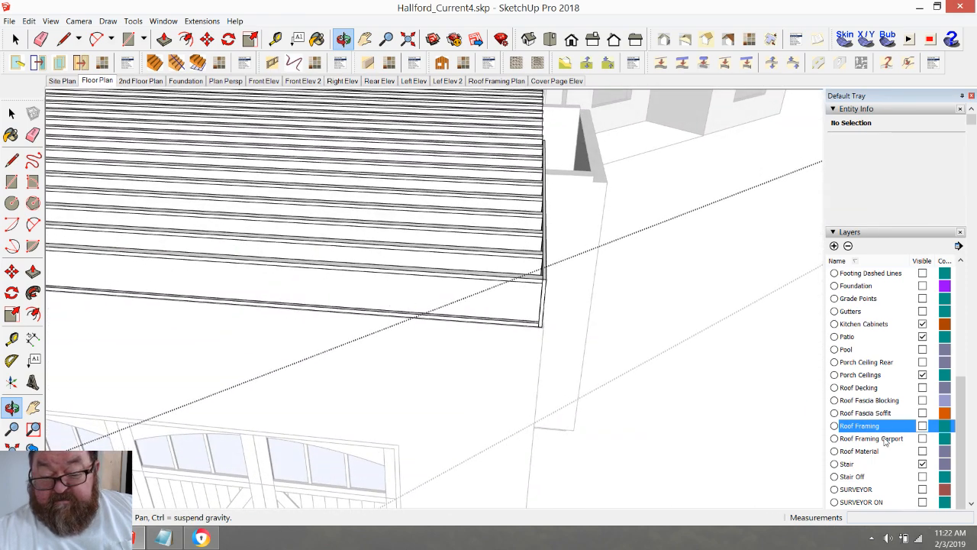
left_click(922, 426)
middle_click_drag(554, 312, 605, 260)
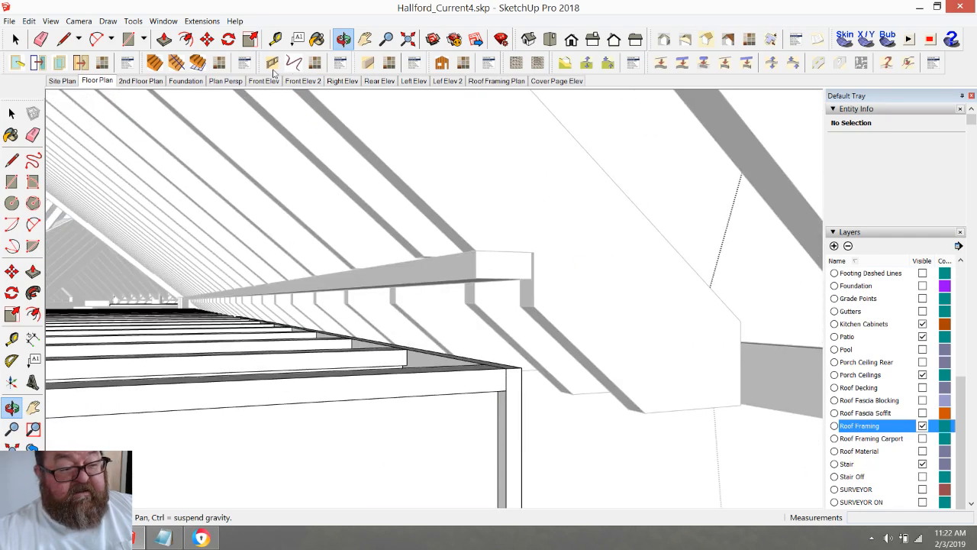
left_click(207, 39)
left_click(276, 39)
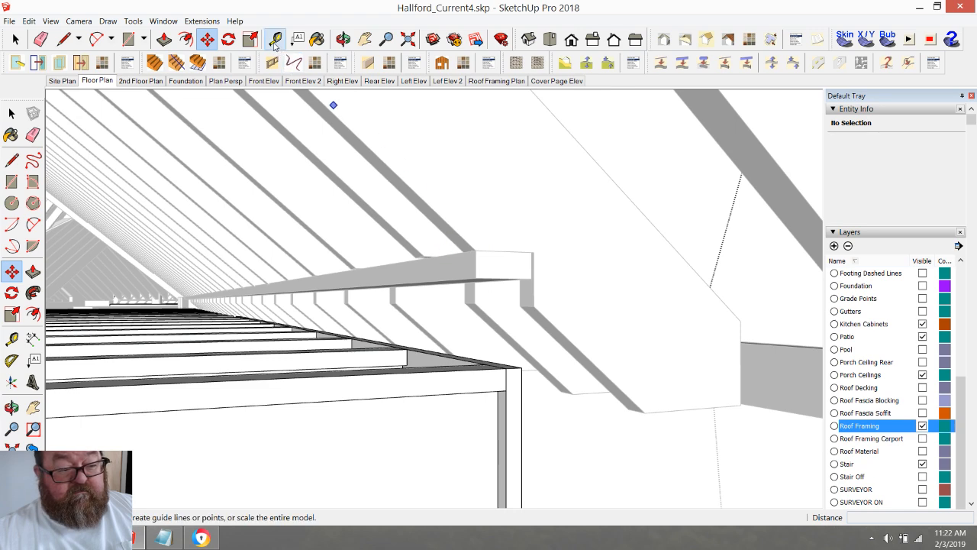
left_click(503, 278)
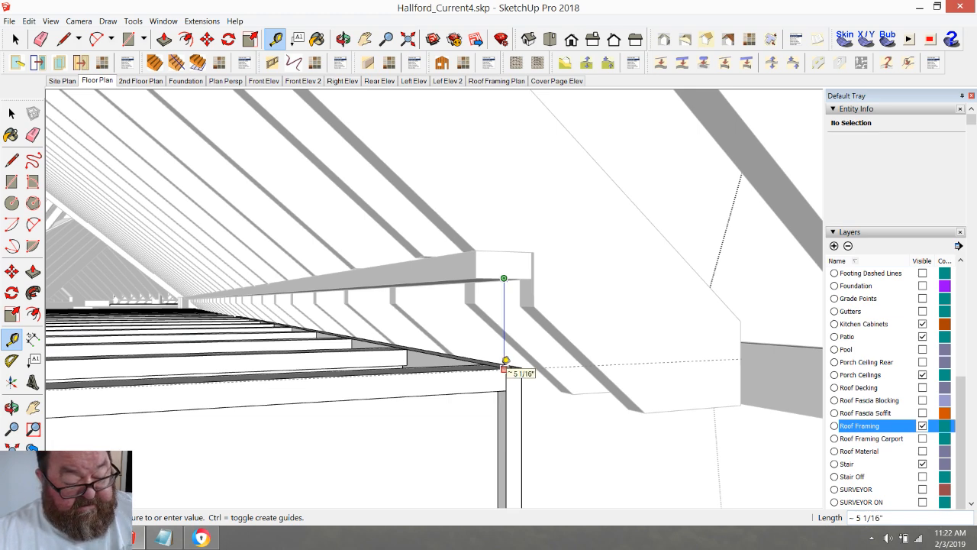
left_click(504, 368)
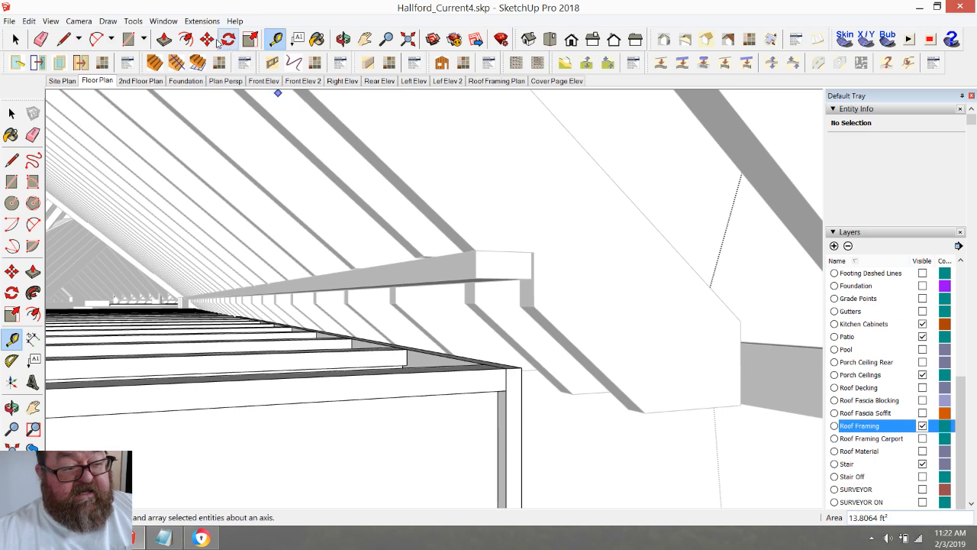
- Place a guide 3/4 inch above the rim board's top edge and measure from the rafter plate's underside
left_click(487, 368)
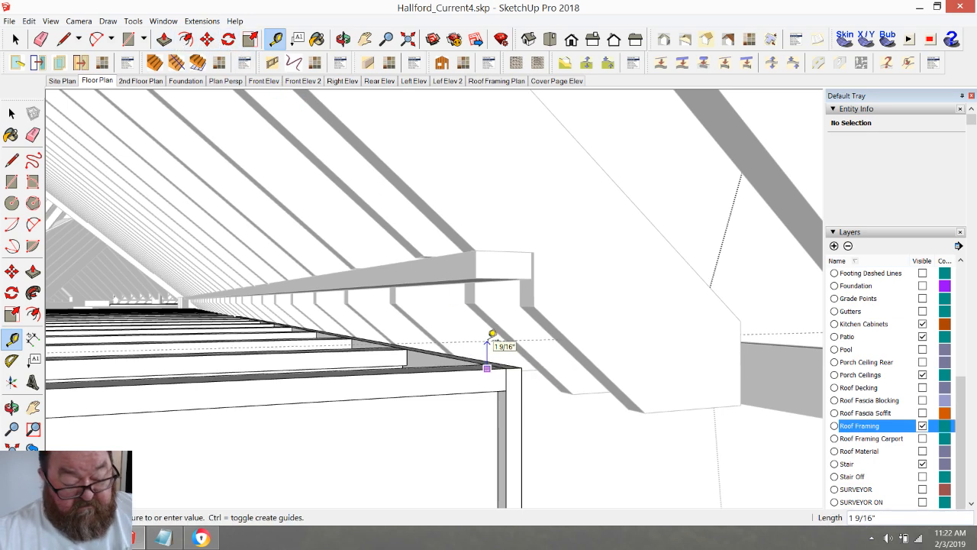
left_click(492, 334)
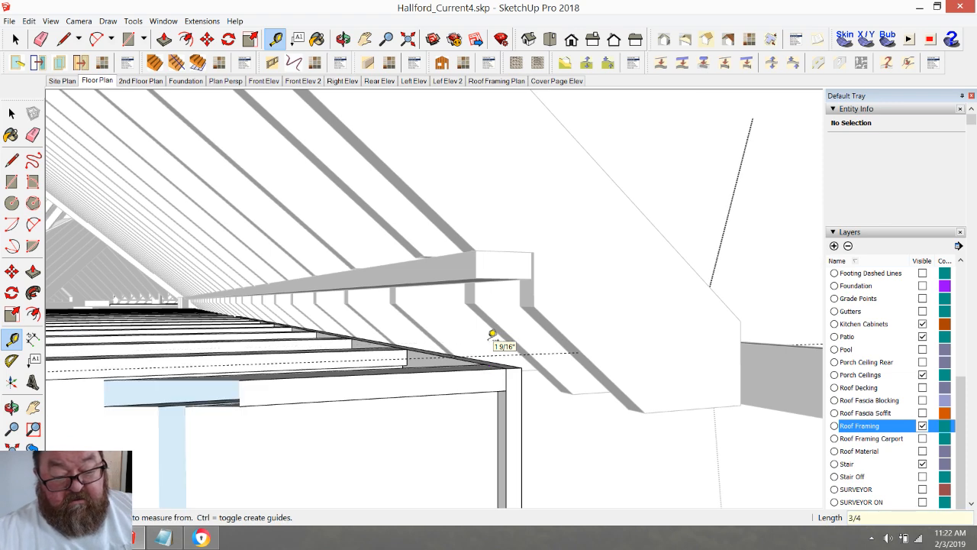
left_click(503, 278)
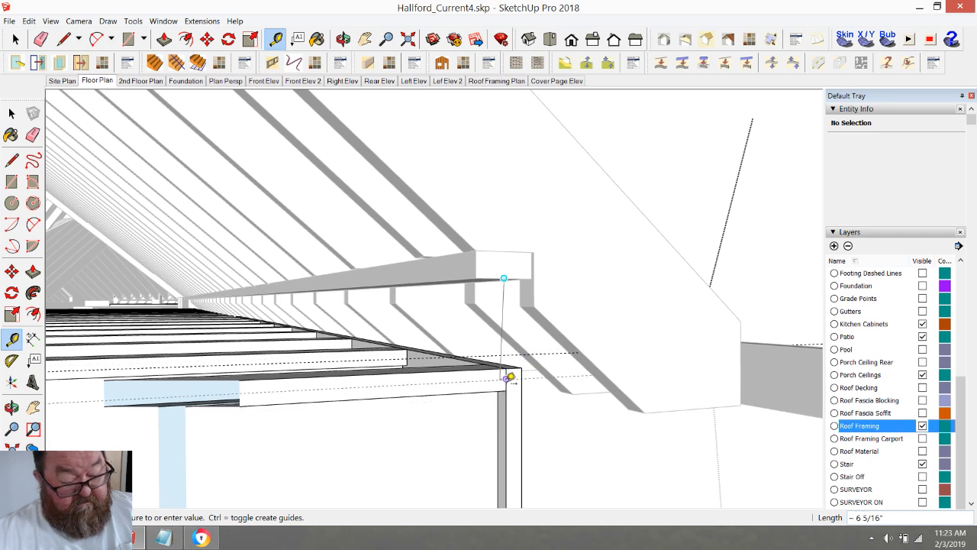
scroll(480, 414, "down", 6)
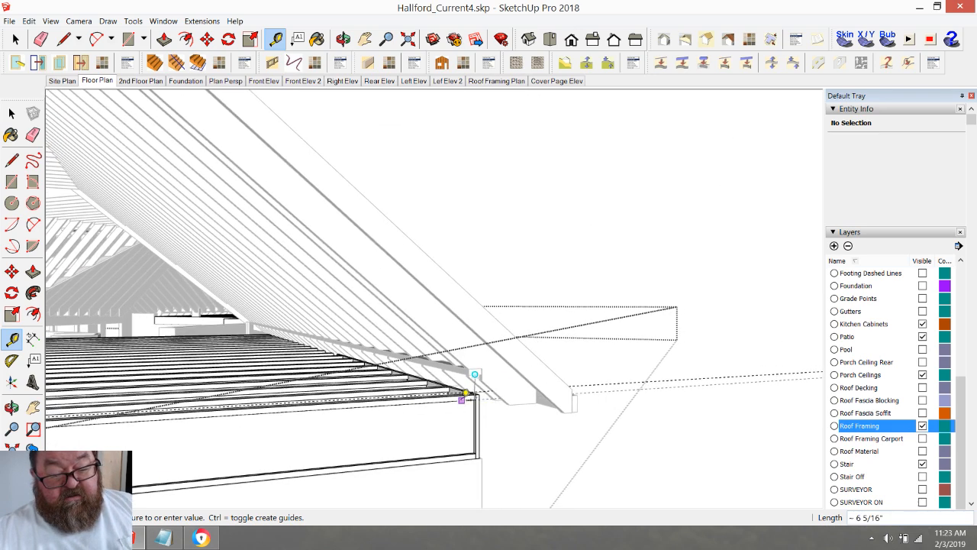
- Delete the guide above the rim board
left_click(15, 39)
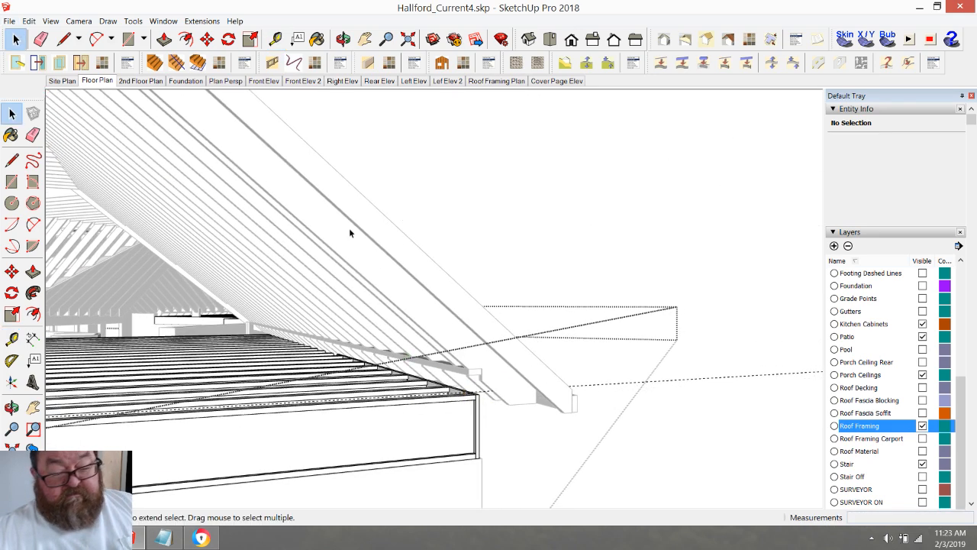
left_click(721, 377)
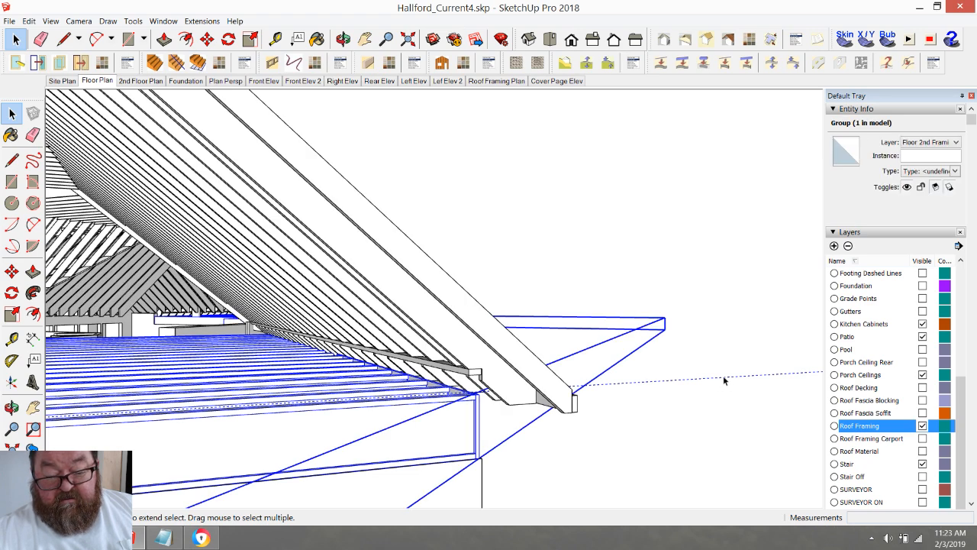
left_click(722, 374)
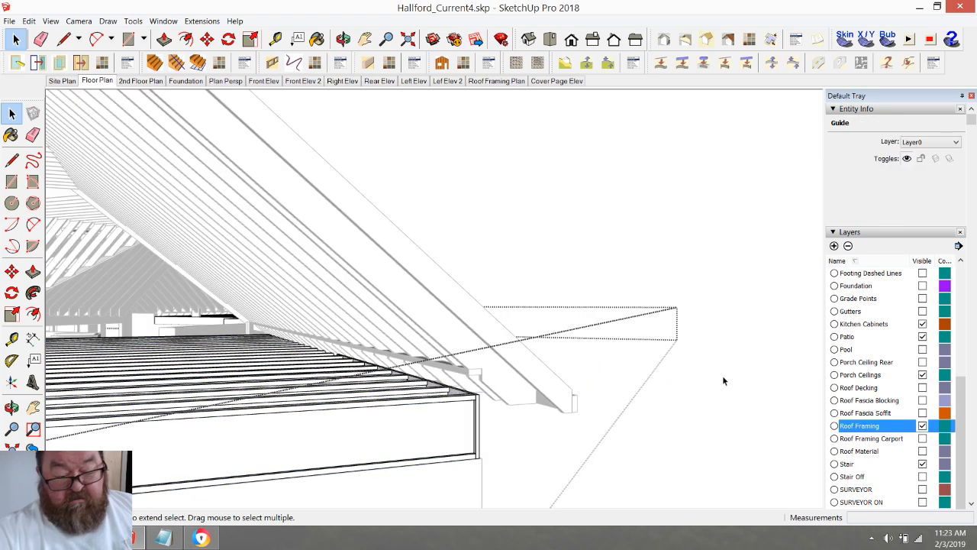
scroll(632, 366, "up", 1)
left_click(344, 39)
left_click_drag(457, 320, 409, 337)
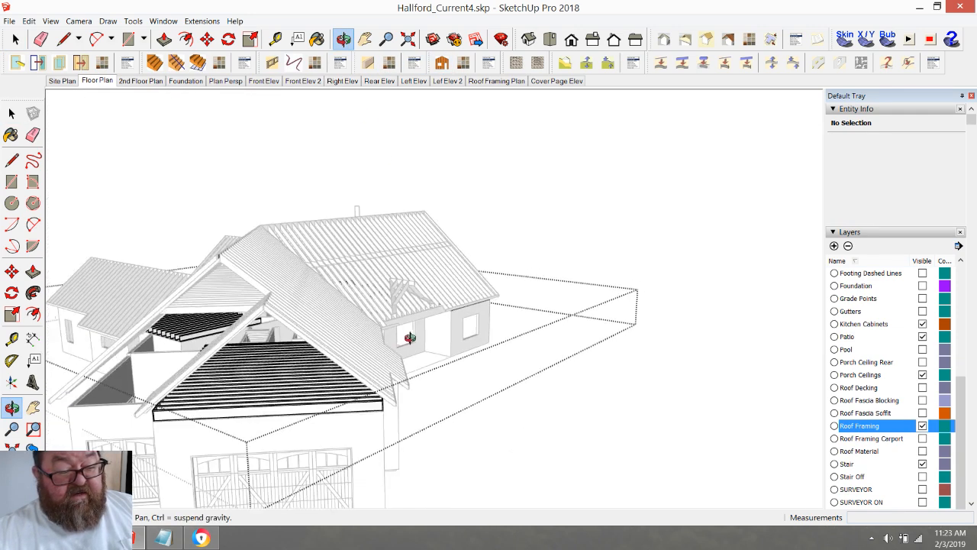
key("space")
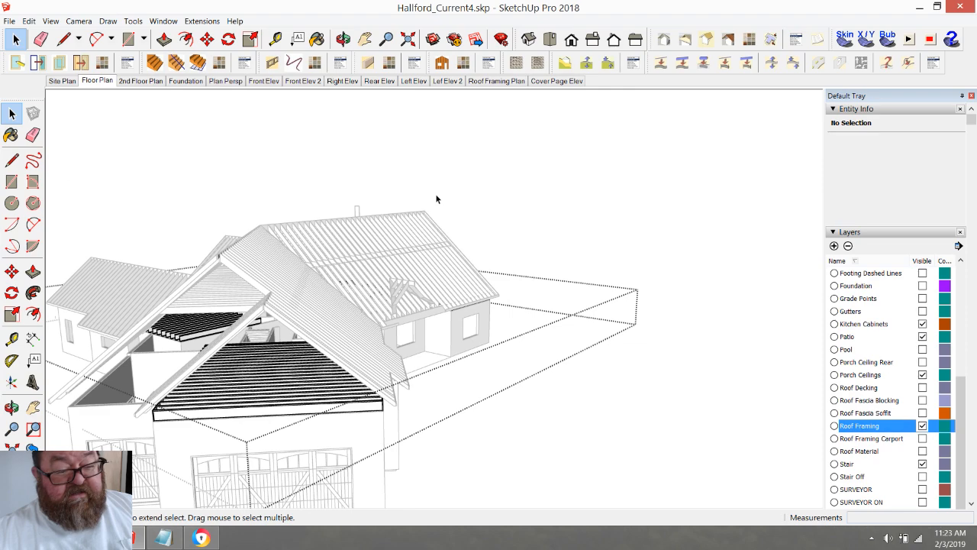
left_click(286, 304)
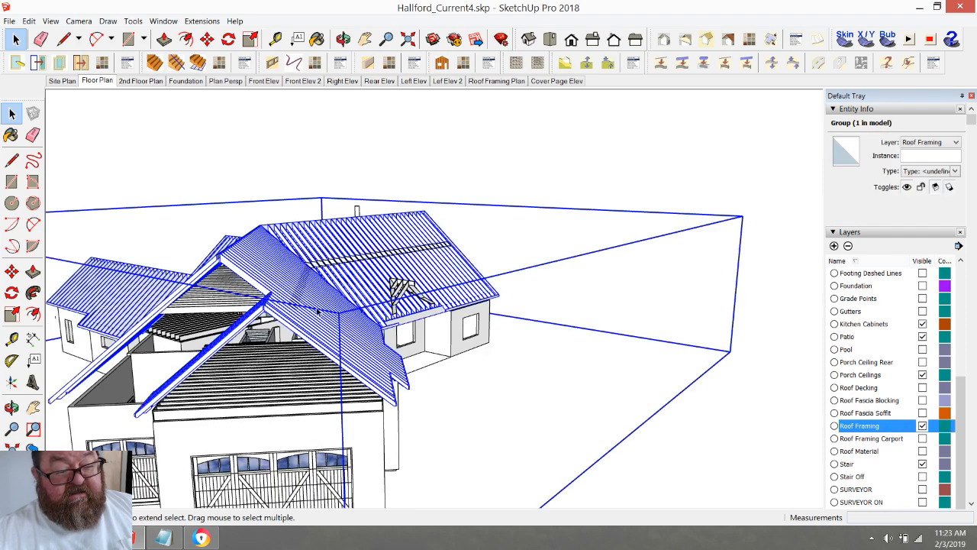
left_click(206, 39)
left_click(519, 243)
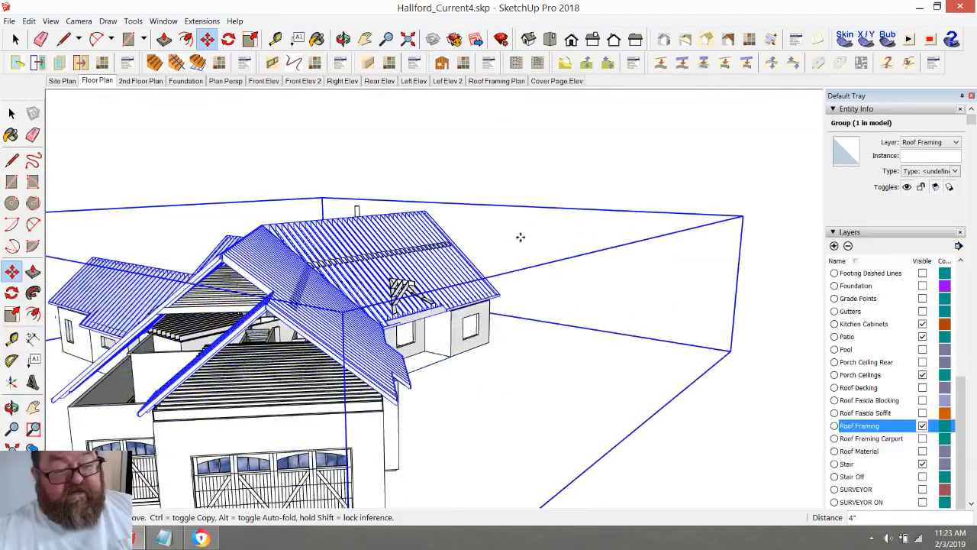
key("Escape")
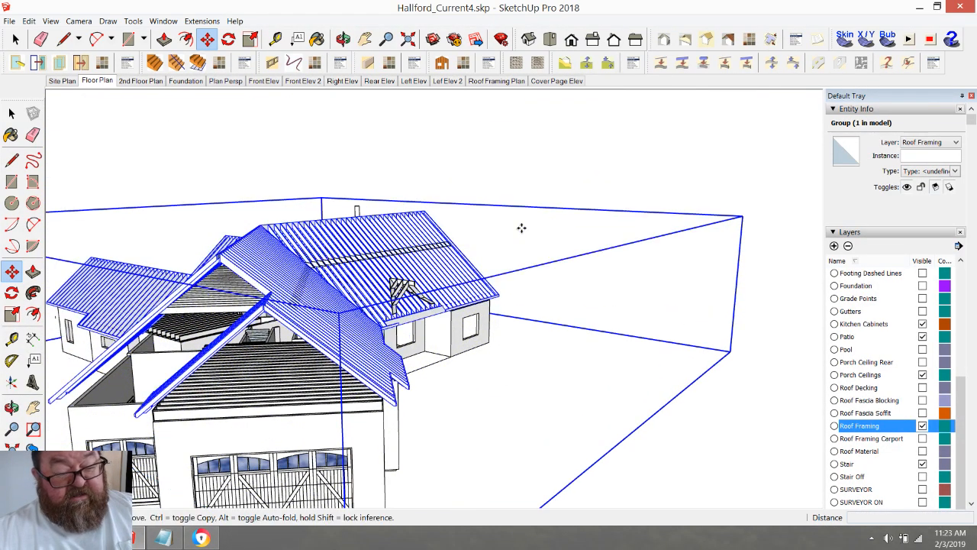
key("space")
left_click(399, 146)
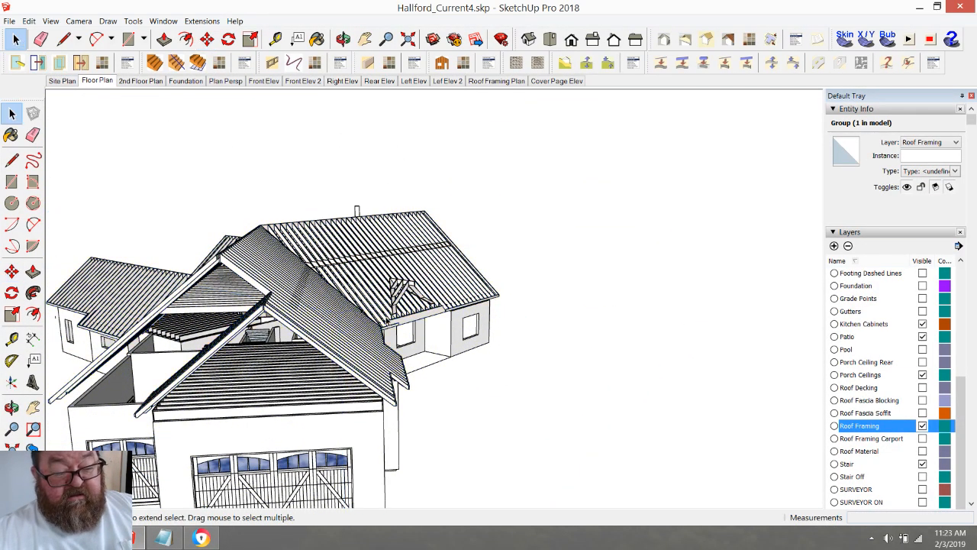
- Examine how the floor joists and rim board sit beneath the rafters and plate at the garage corner
scroll(364, 356, "up", 2)
scroll(434, 408, "down", 3)
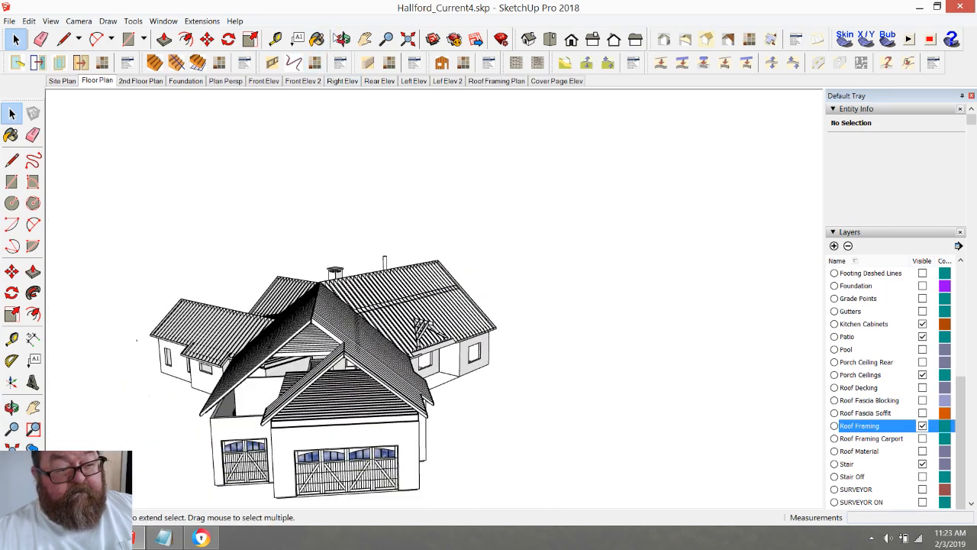
left_click(344, 39)
left_click_drag(424, 376, 477, 397)
scroll(488, 389, "up", 5)
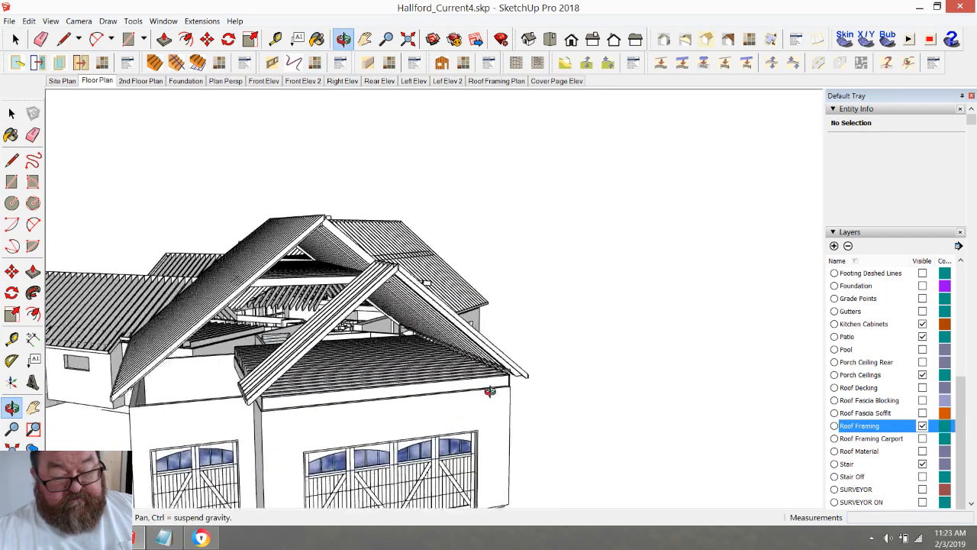
scroll(506, 382, "up", 4)
left_click_drag(529, 343, 537, 400)
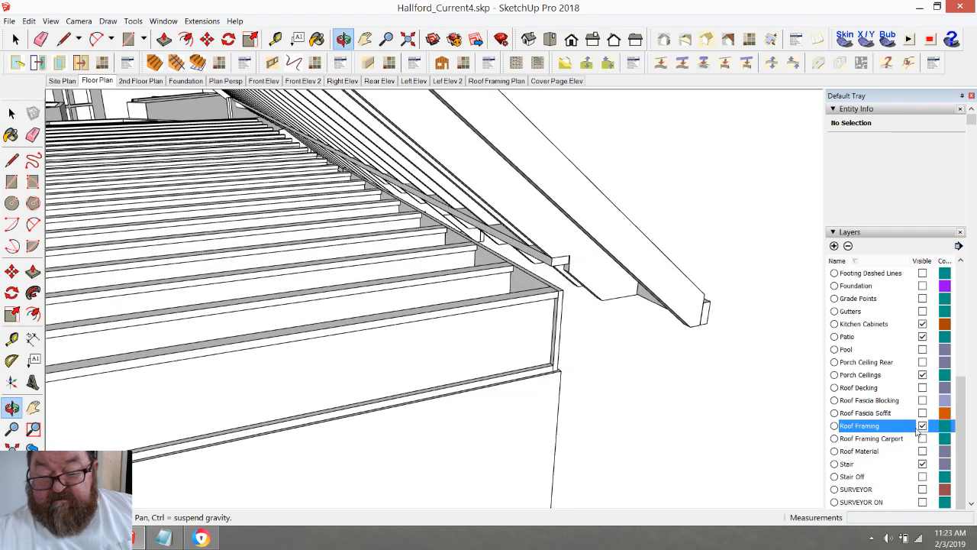
- Hide the Roof Framing layer and open the second-floor framing group over the garage for editing
left_click(922, 426)
left_click_drag(481, 342, 449, 461)
left_click_drag(434, 405, 467, 444)
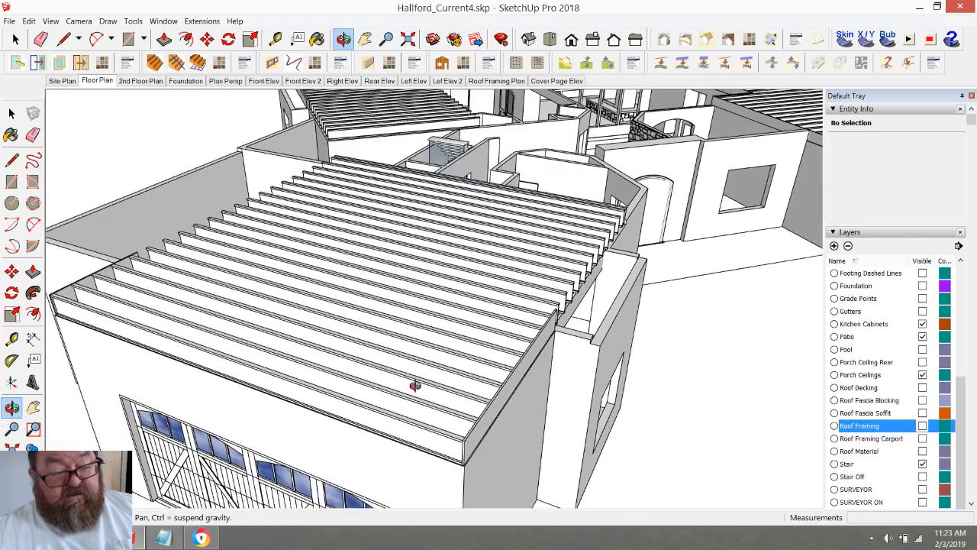
scroll(436, 418, "up", 4)
key("space")
scroll(458, 443, "down", 4)
left_click(458, 445)
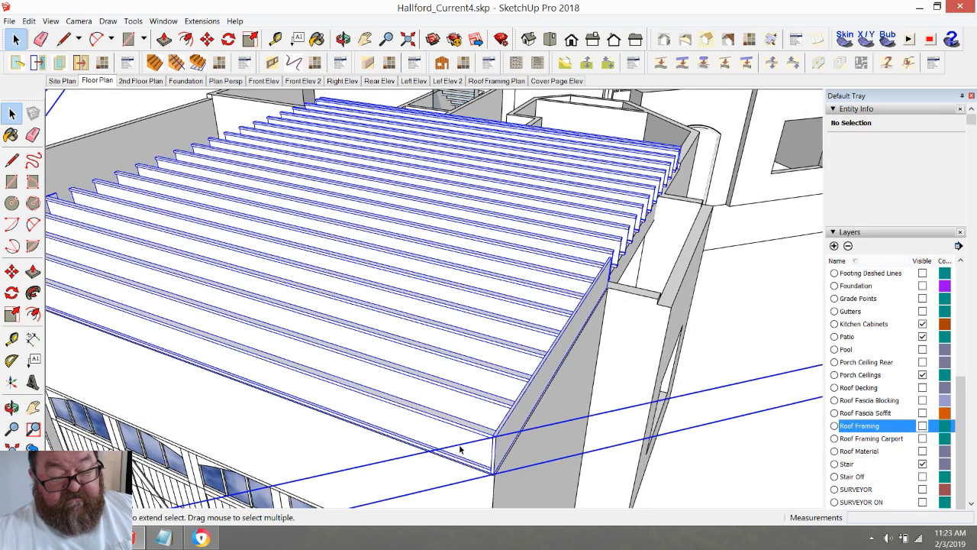
scroll(459, 428, "up", 2)
key("Escape")
scroll(462, 437, "up", 4)
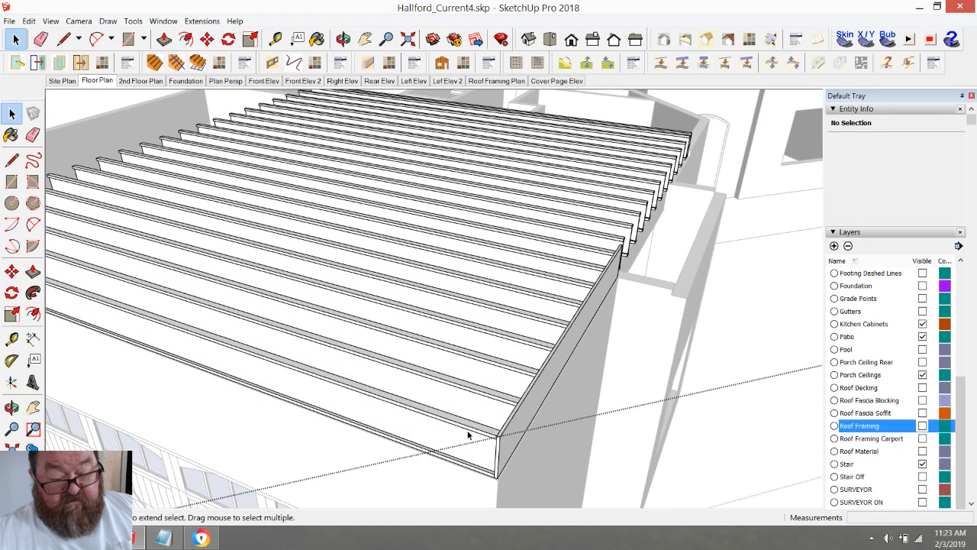
- Draw a rectangular face about 1' 4" by 9 13/16" on top of the joists and rim board at the garage corner
left_click(128, 39)
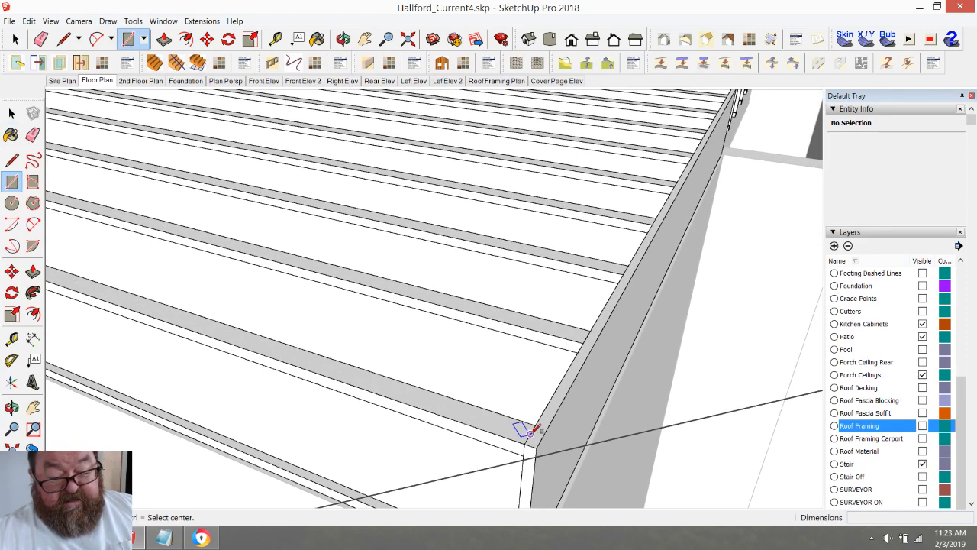
left_click(67, 42)
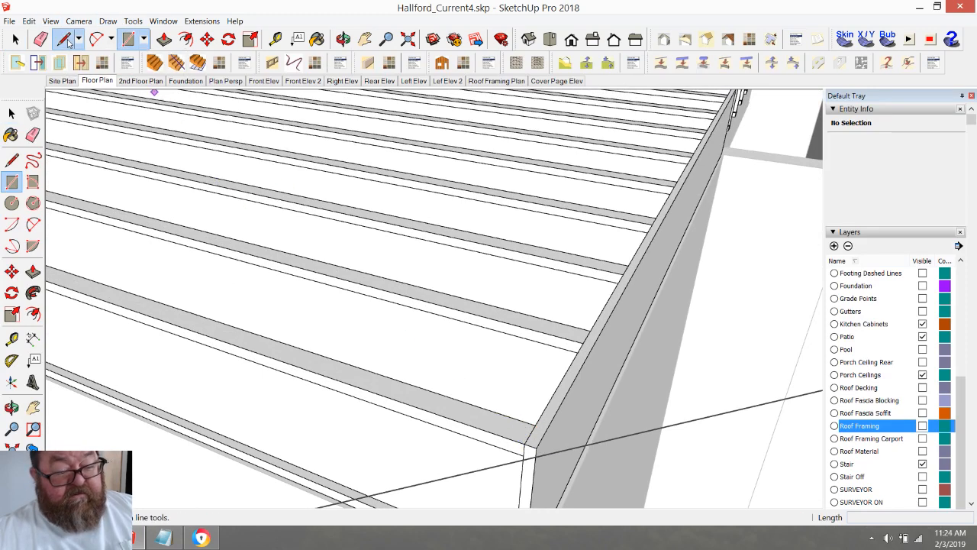
left_click(535, 445)
left_click(574, 379)
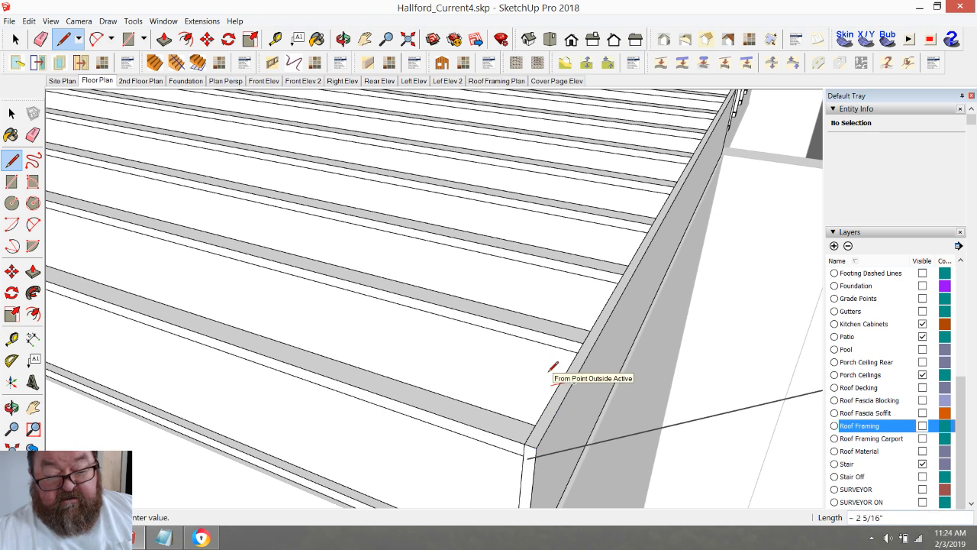
key("Escape")
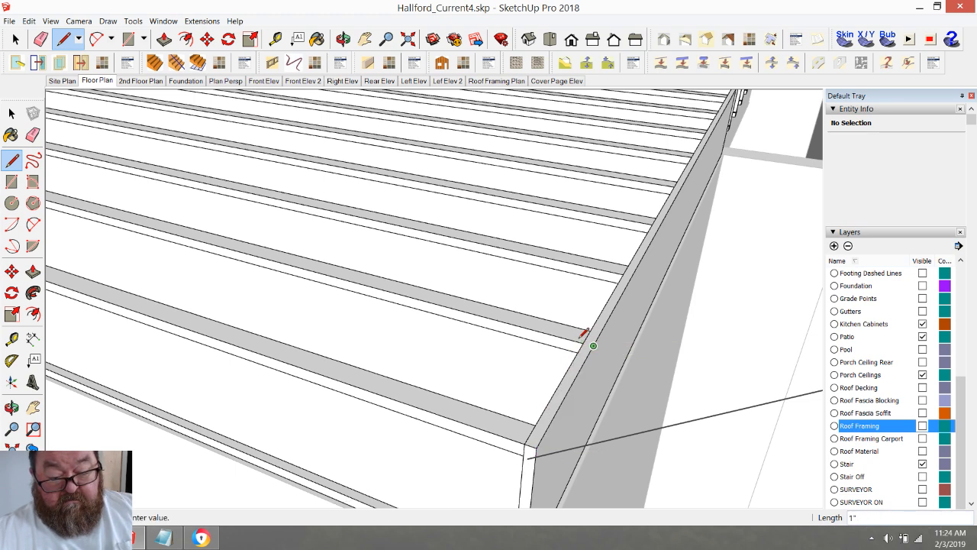
left_click(498, 321)
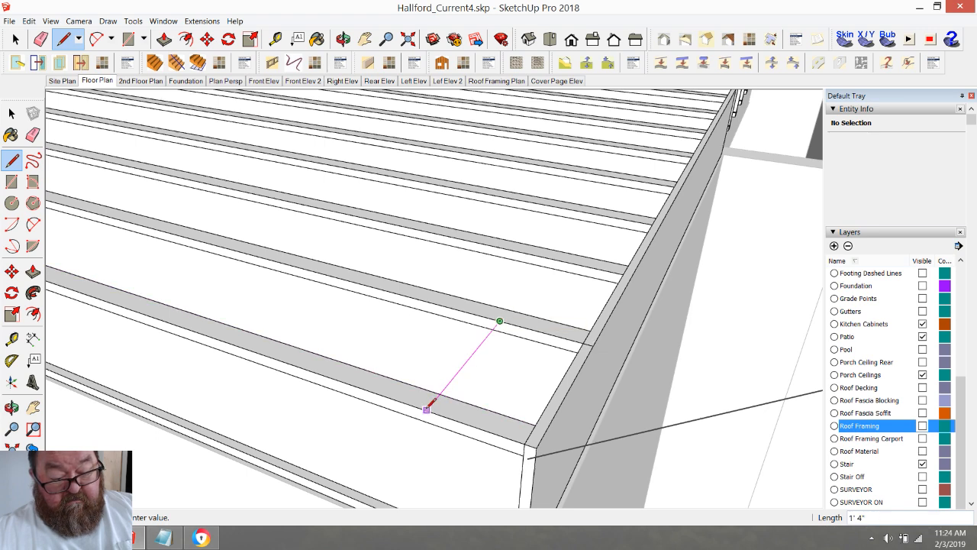
left_click(537, 447)
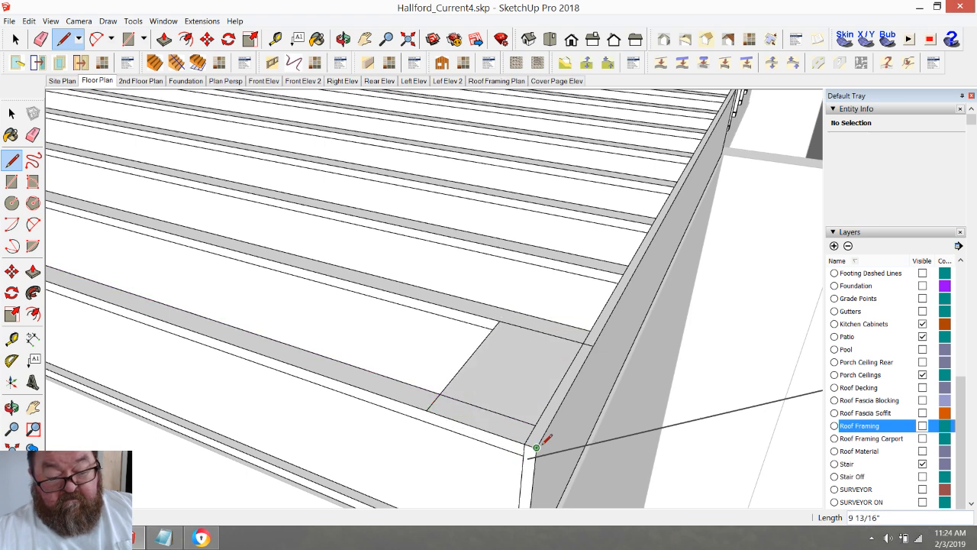
- Make a group from the rectangular face and its edges and open that group for editing
left_click(15, 39)
left_click_drag(411, 277, 618, 463)
right_click(500, 384)
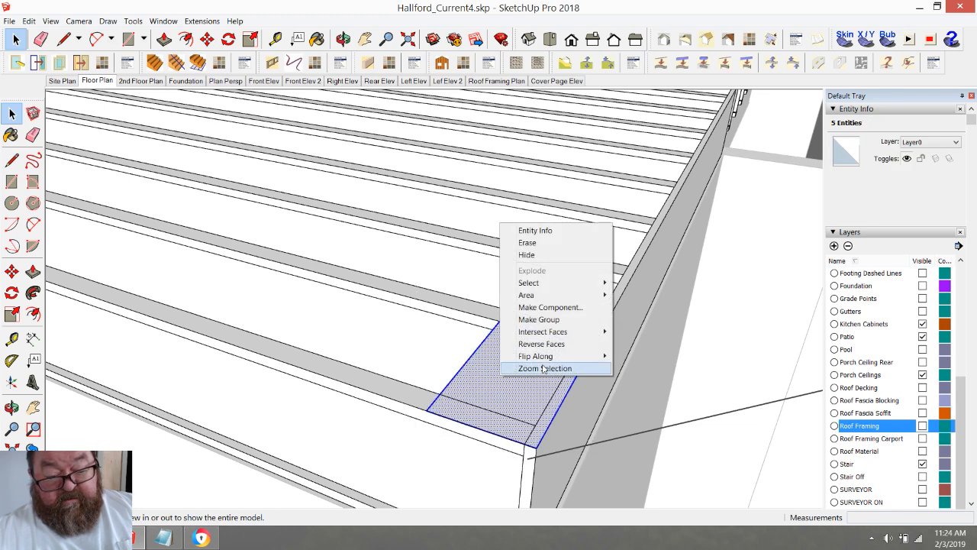
left_click(545, 319)
double_click(510, 379)
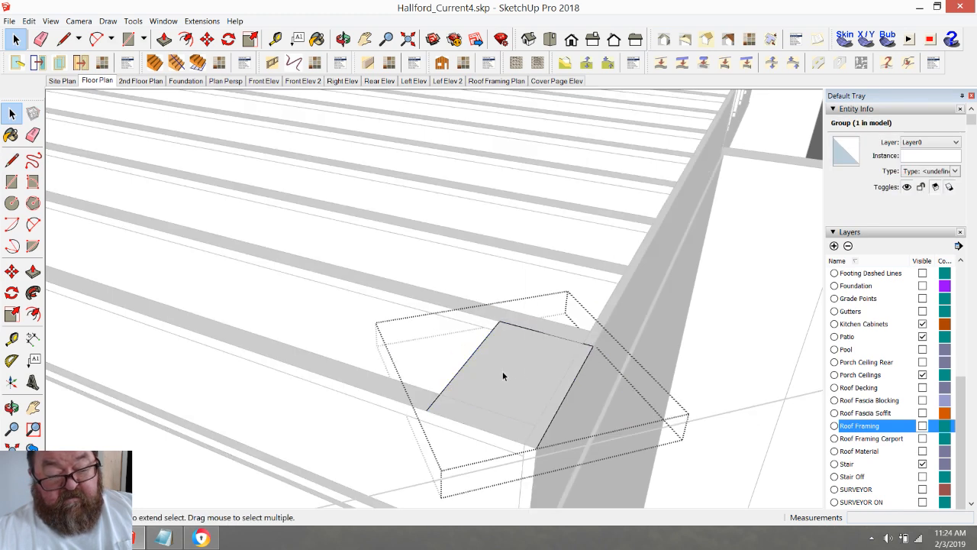
- Push/pull the rectangular face up 3/4 inch to form a piece of floor decking
key("p")
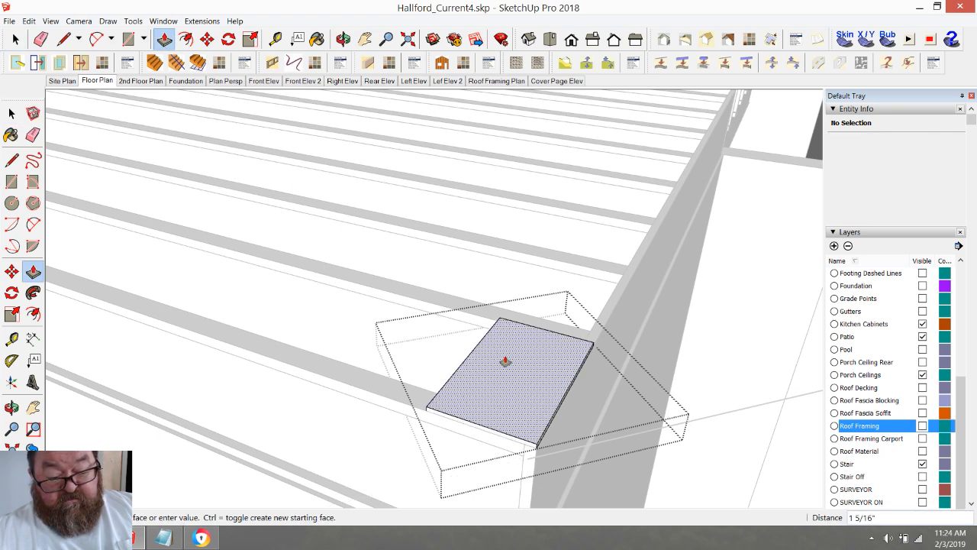
left_click(503, 364)
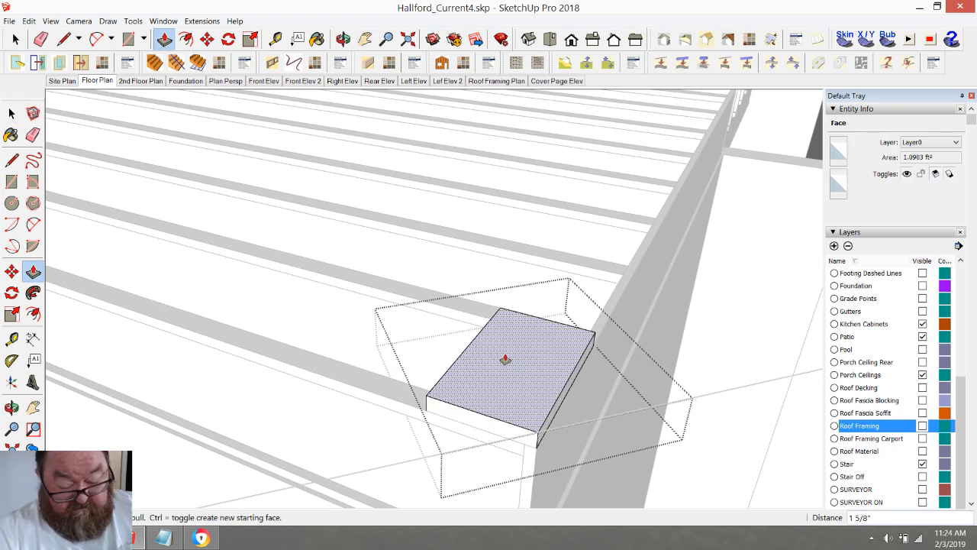
type("3/4")
key("Return")
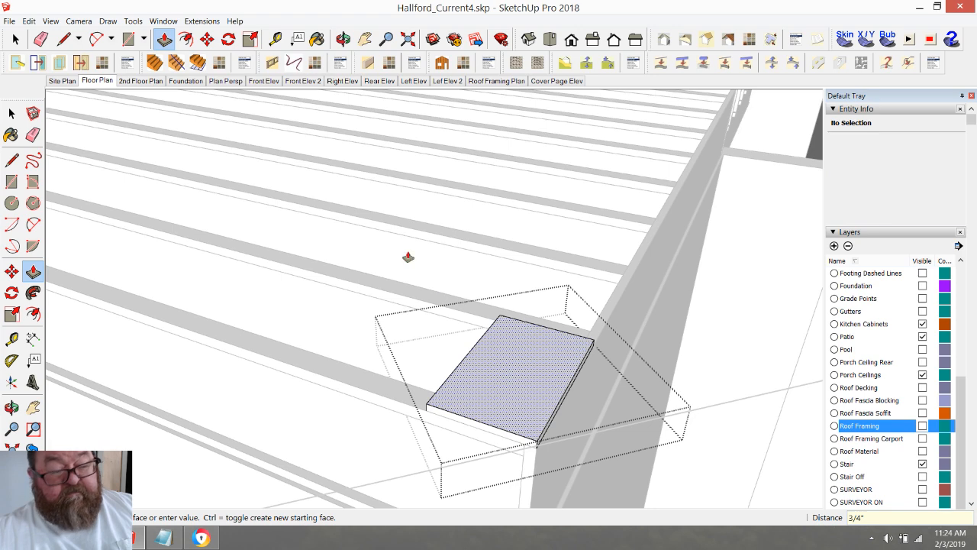
- Push/pull the end face of the decking strip about 21' 5 11/16" along the joists towards the far end of the garage framing
left_click(345, 41)
left_click_drag(366, 221, 636, 300)
left_click(164, 39)
left_click(621, 267)
scroll(106, 458, "up", 5)
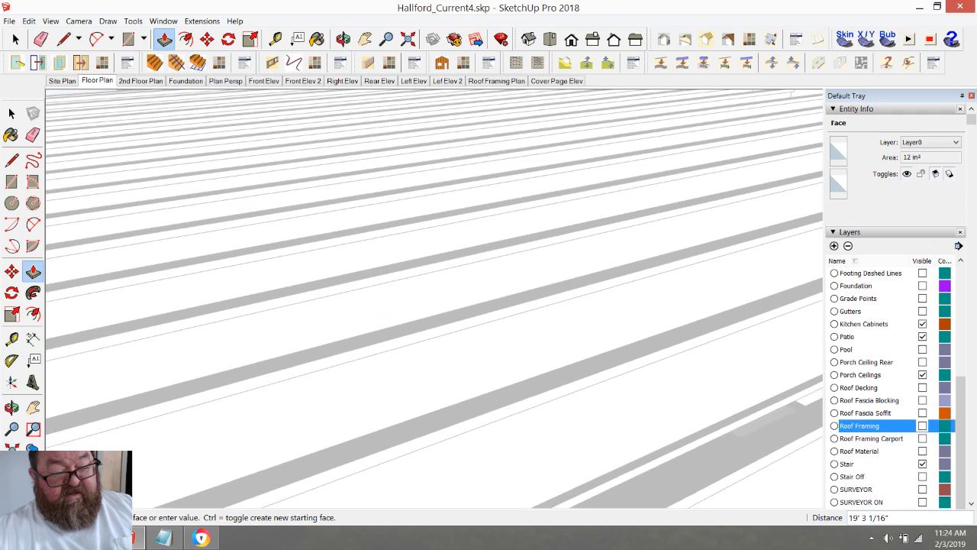
scroll(593, 318, "down", 6)
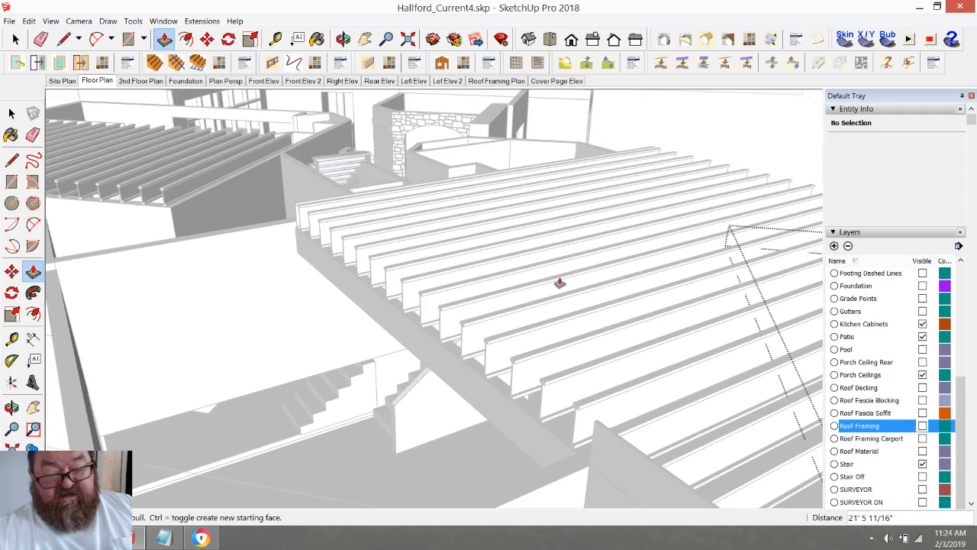
- Push/pull the decking strip's opposite end face about 3' 1" to the outer corner of the rim board
scroll(413, 280, "down", 3)
scroll(588, 394, "up", 6)
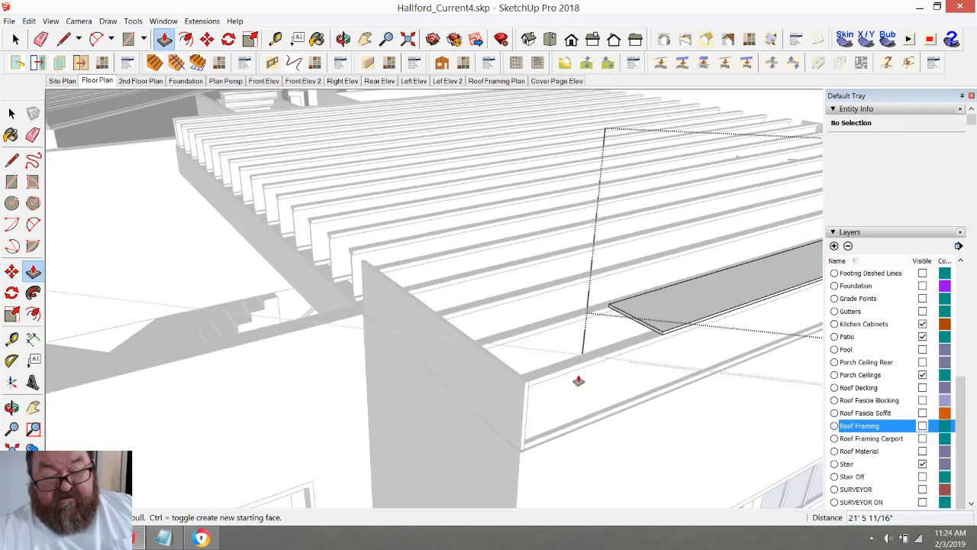
scroll(582, 372, "up", 2)
left_click(715, 257)
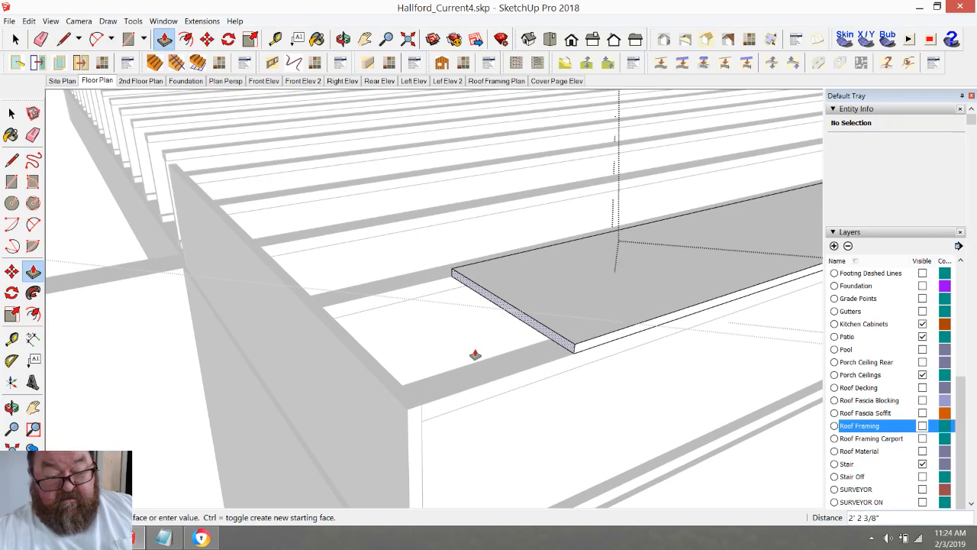
left_click(406, 415)
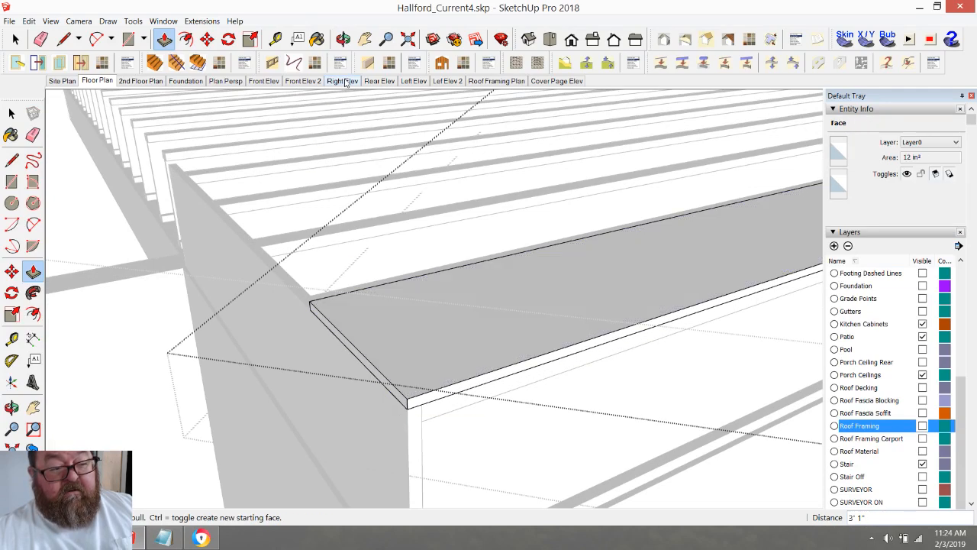
- Push/pull the decking strip's long side face 10' 1" across the joists to the end of the garage rim board
left_click(343, 39)
left_click_drag(448, 241, 103, 301)
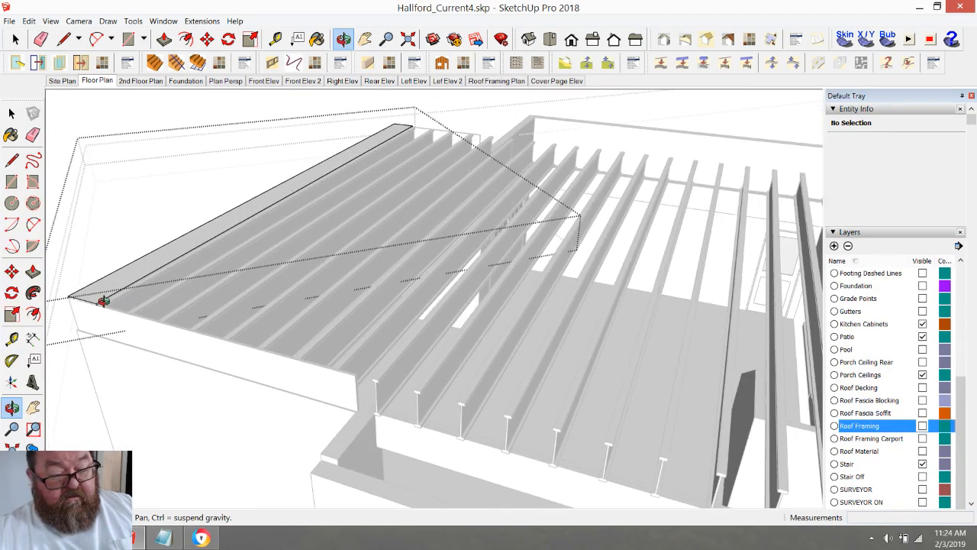
key("p")
scroll(146, 361, "up", 5)
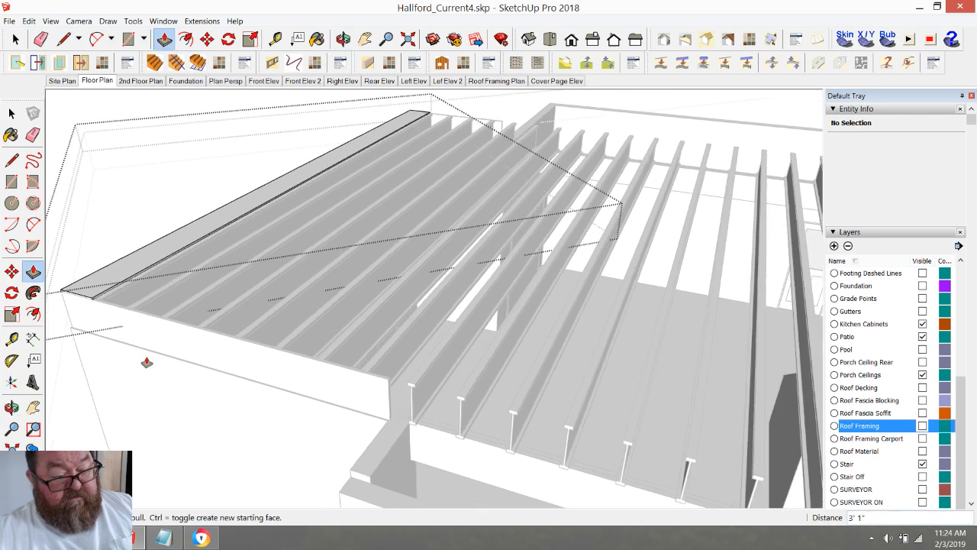
left_click(83, 260)
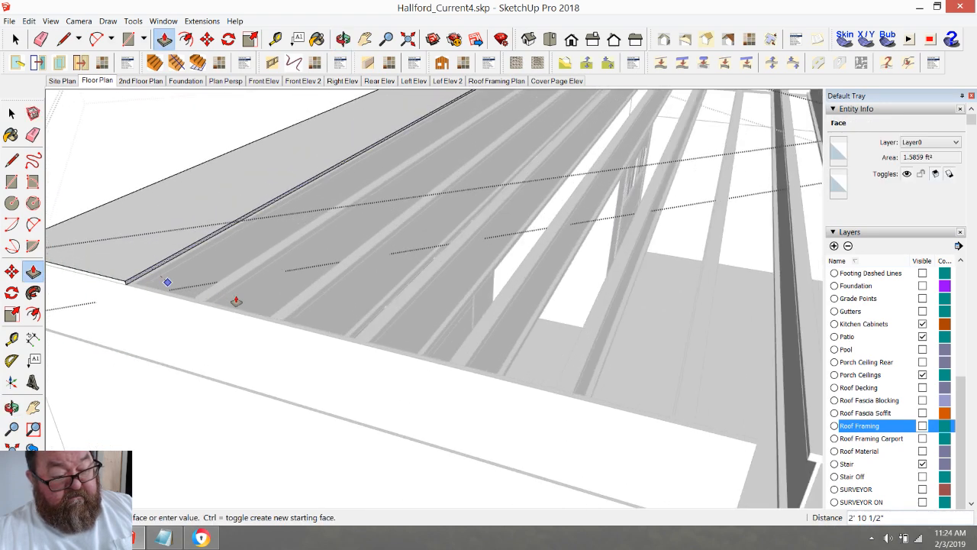
left_click(753, 443)
- Push/pull the decking's long side face a further 15' 11 1/2" to the last joist
scroll(107, 285, "down", 8)
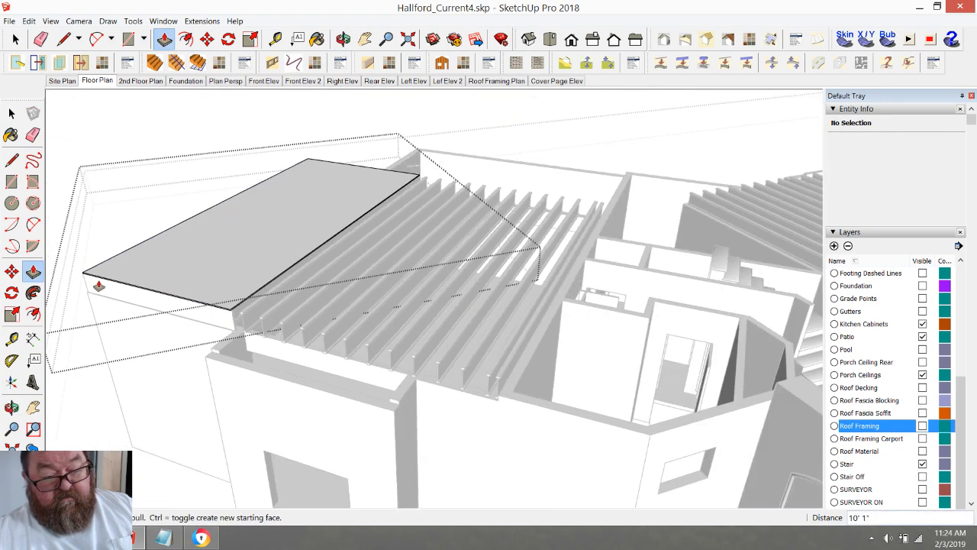
scroll(475, 377, "up", 1)
scroll(428, 367, "up", 2)
scroll(82, 231, "up", 1)
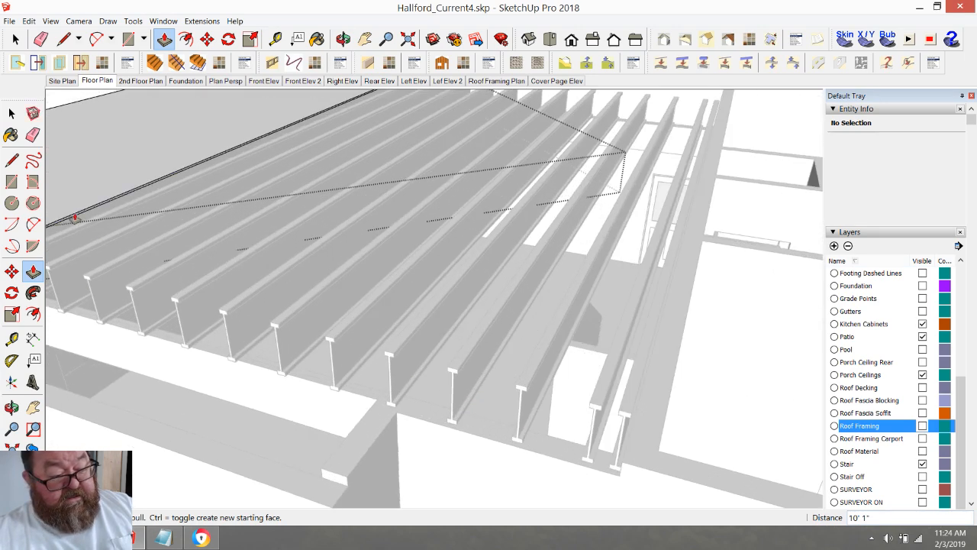
left_click(73, 220)
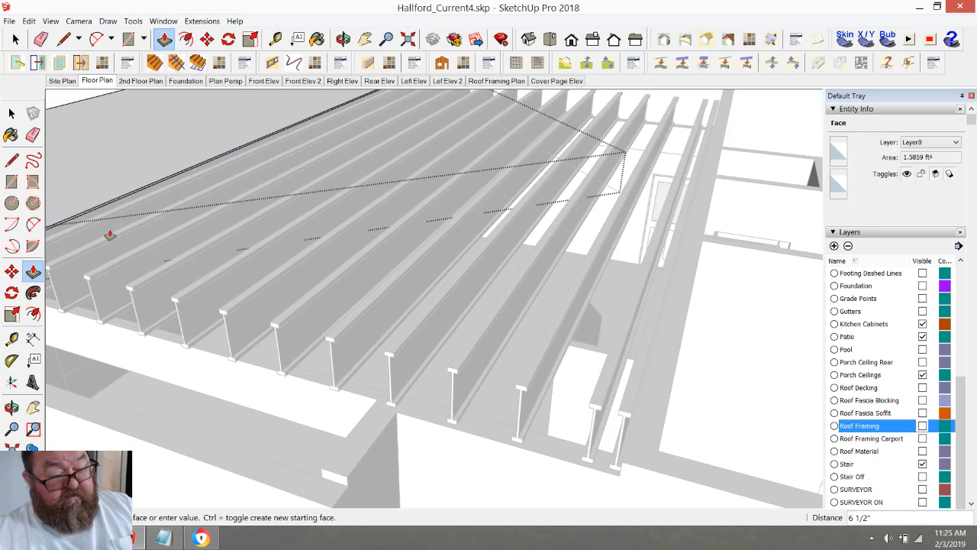
left_click(618, 466)
- Close the decking group and the second-floor framing group to return to the whole model
scroll(586, 473, "down", 2)
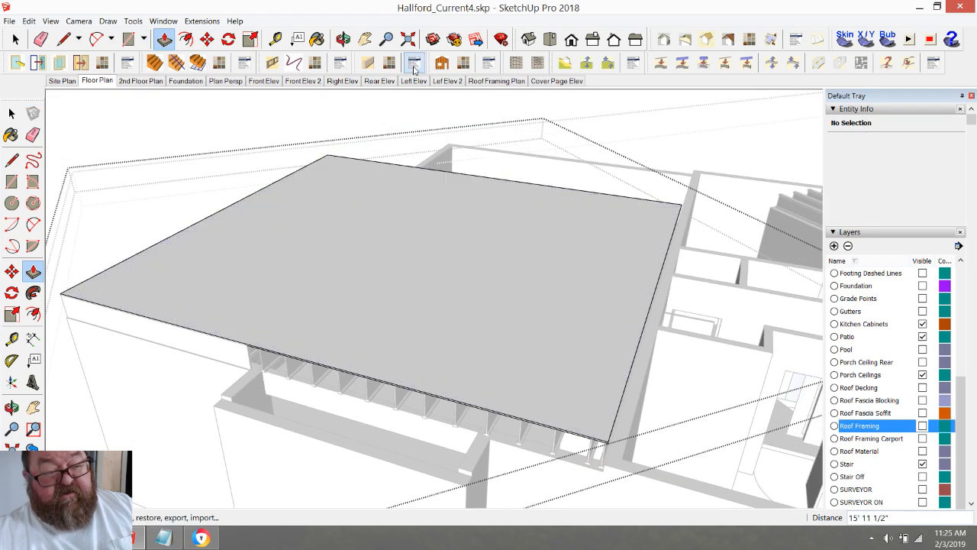
left_click(343, 39)
left_click_drag(427, 252, 387, 275)
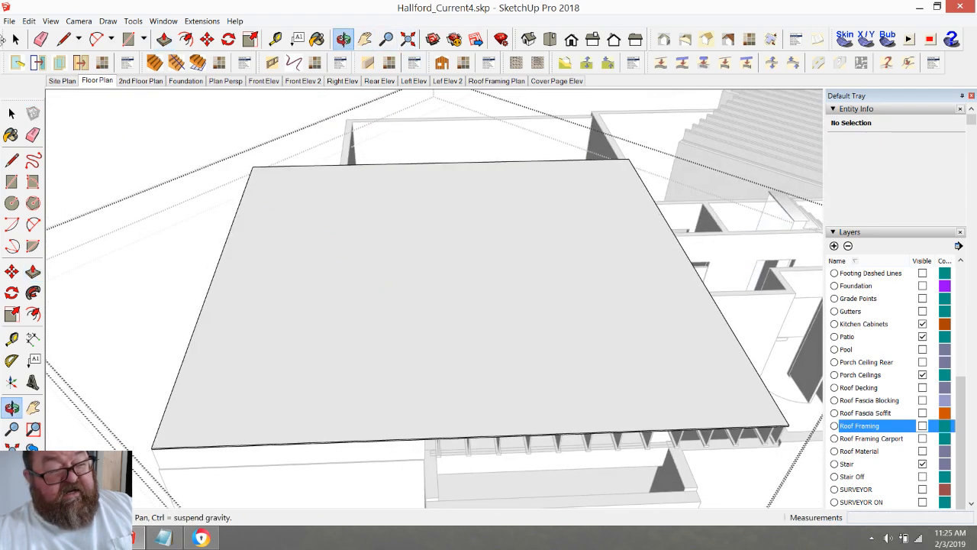
left_click(15, 39)
scroll(112, 196, "down", 3)
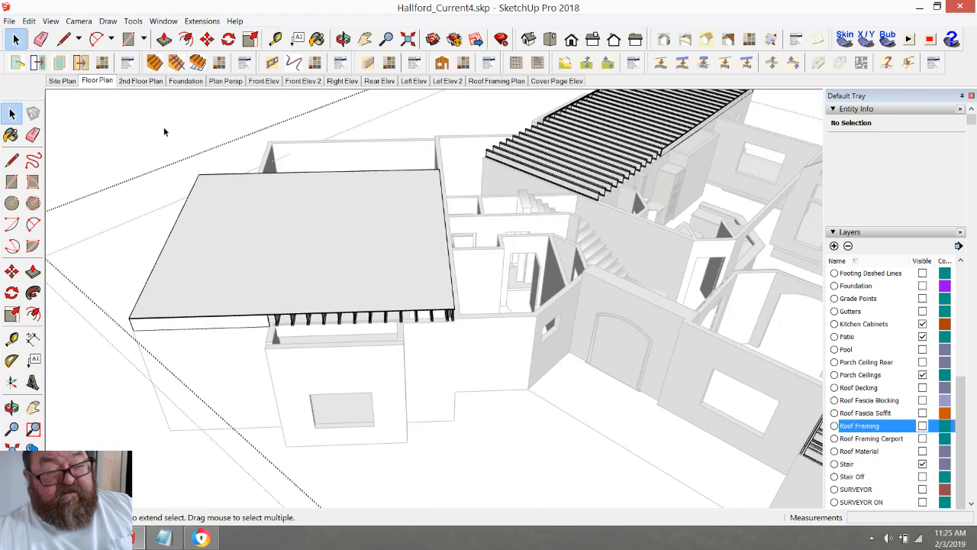
middle_click_drag(175, 147, 461, 326)
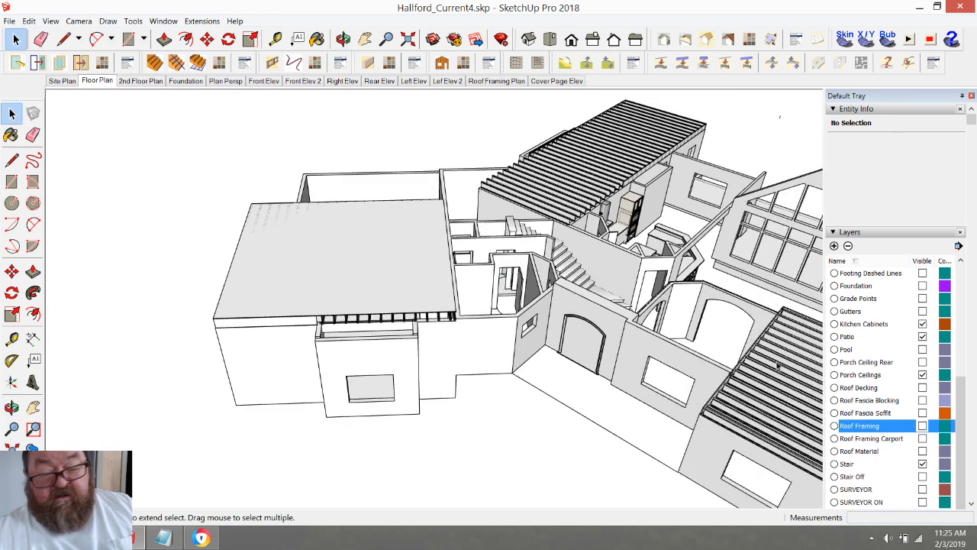
- Show the Floor 2nd layer to compare it with the new decking, and hide it again
scroll(855, 403, "up", 4)
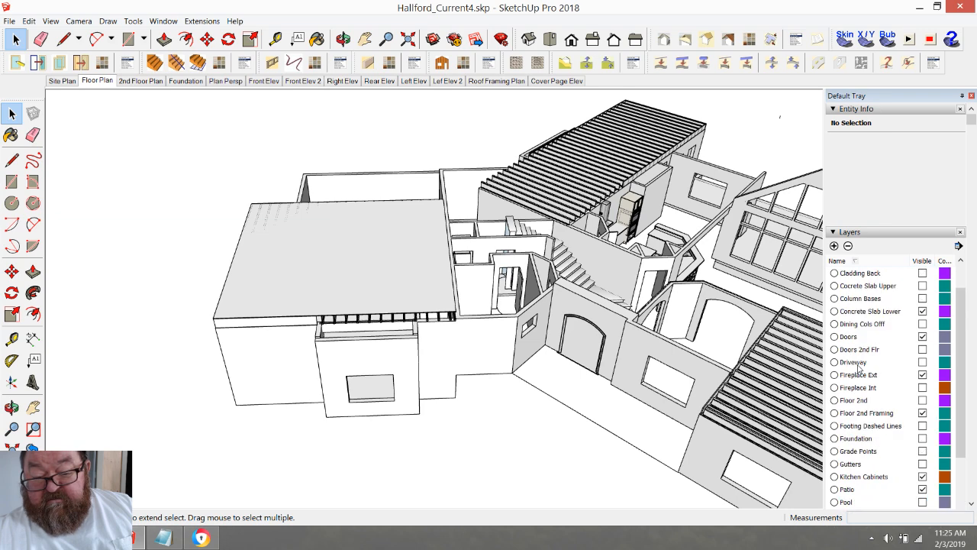
left_click(922, 401)
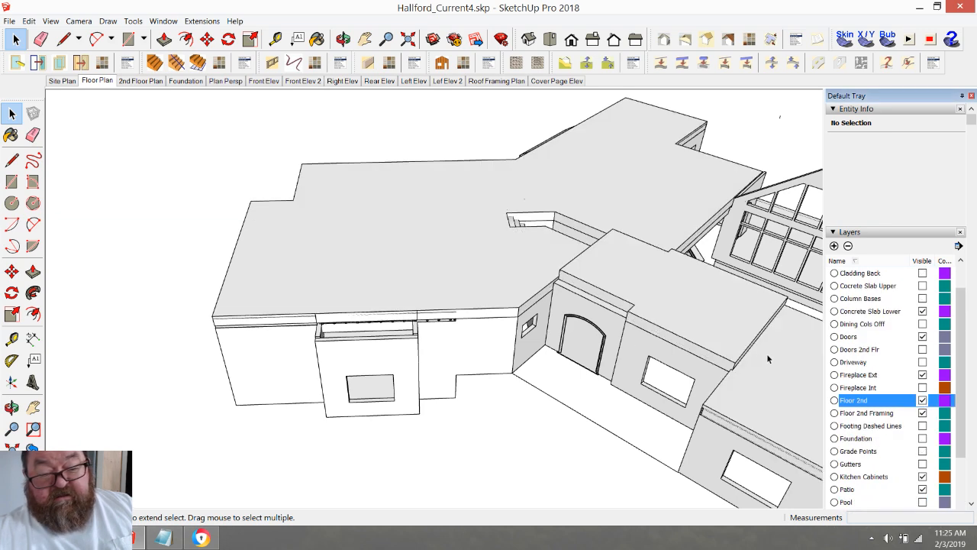
left_click(922, 400)
- Examine the decking, rim board and exposed joist ends over the garage from several sides
left_click(343, 38)
scroll(377, 297, "up", 5)
left_click_drag(376, 298, 532, 260)
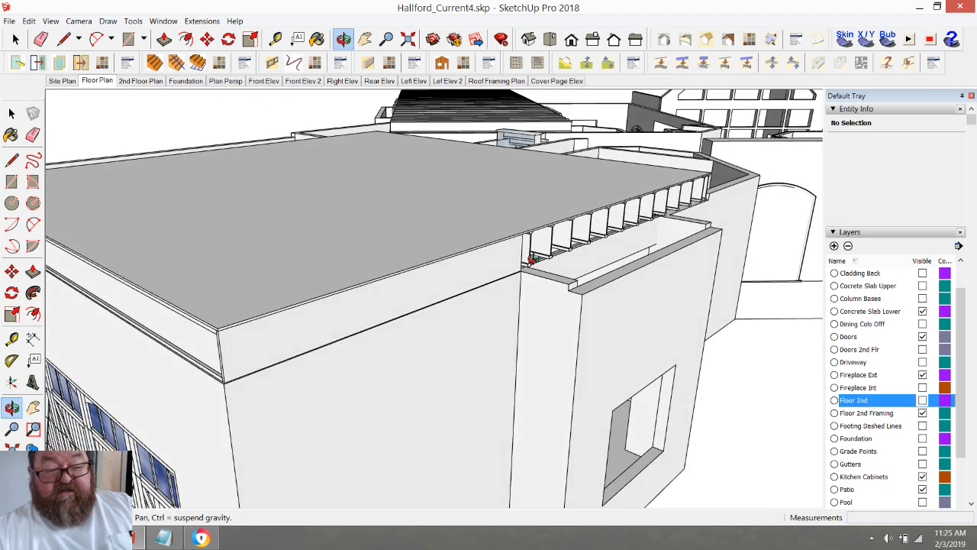
left_click_drag(402, 276, 398, 308)
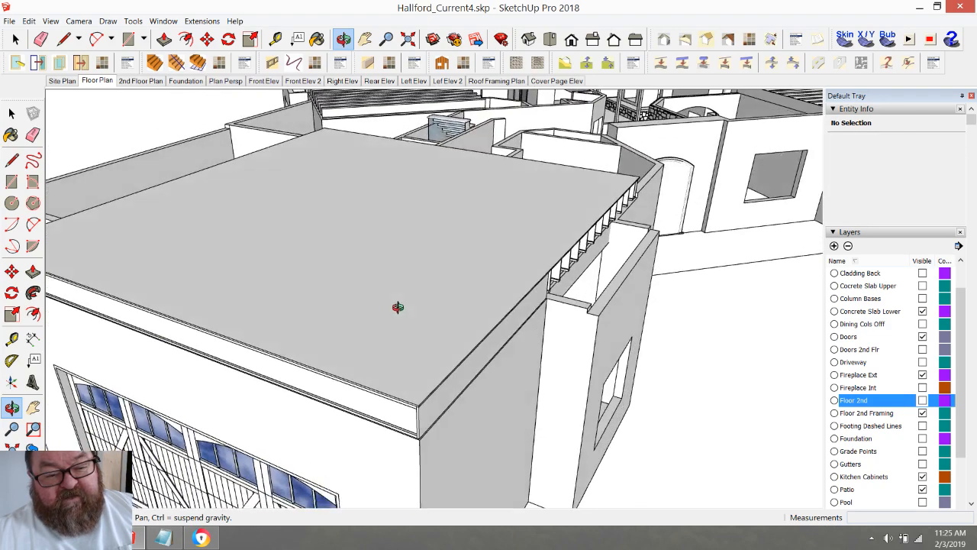
left_click_drag(587, 304, 422, 298)
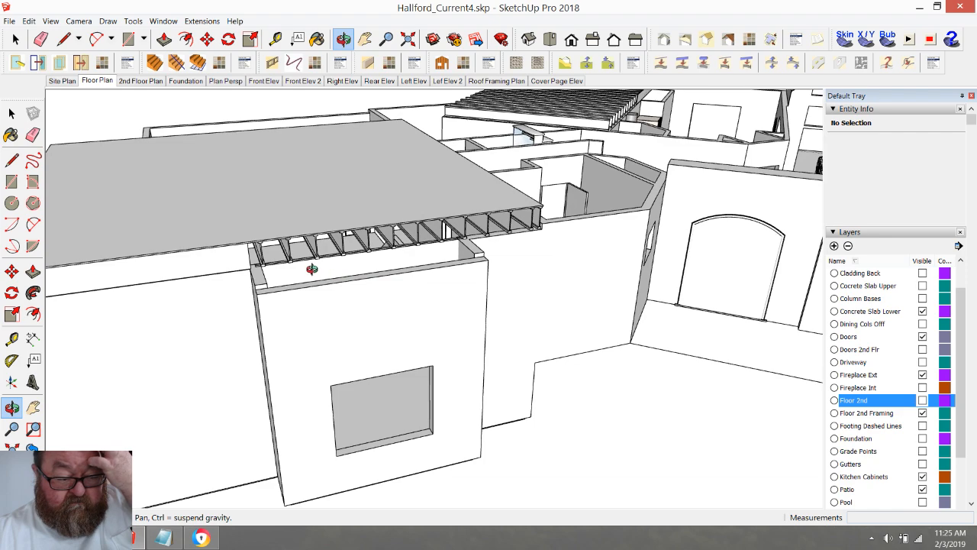
left_click_drag(438, 196, 498, 348)
scroll(285, 292, "up", 7)
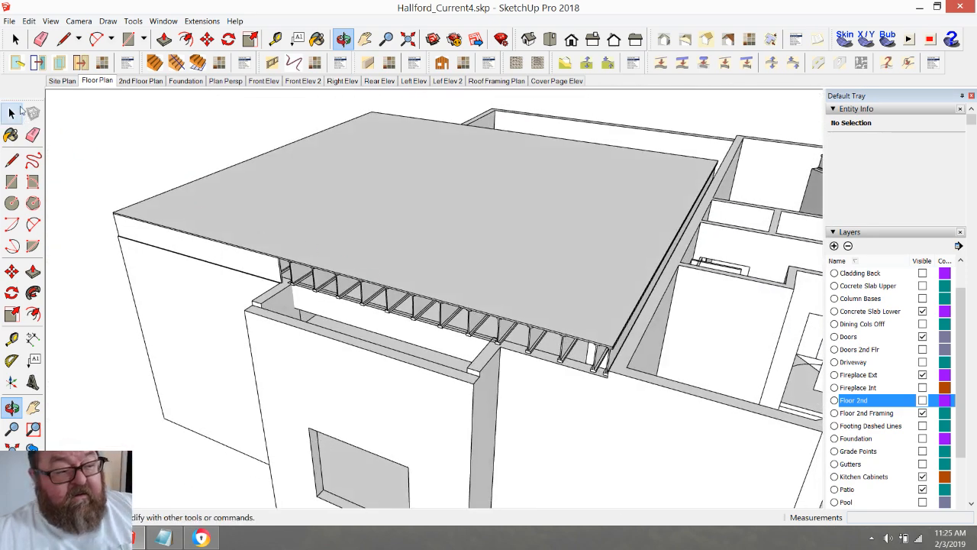
left_click(12, 113)
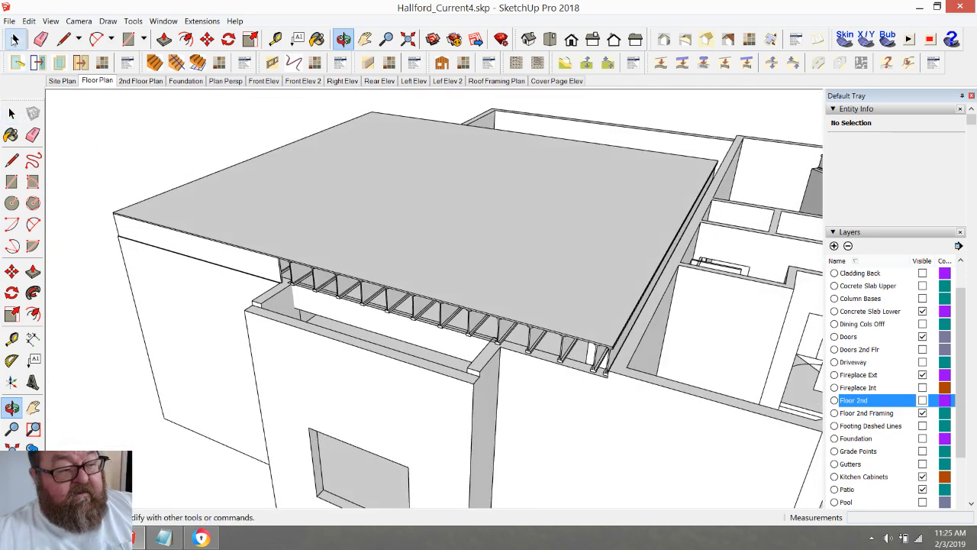
left_click(333, 266)
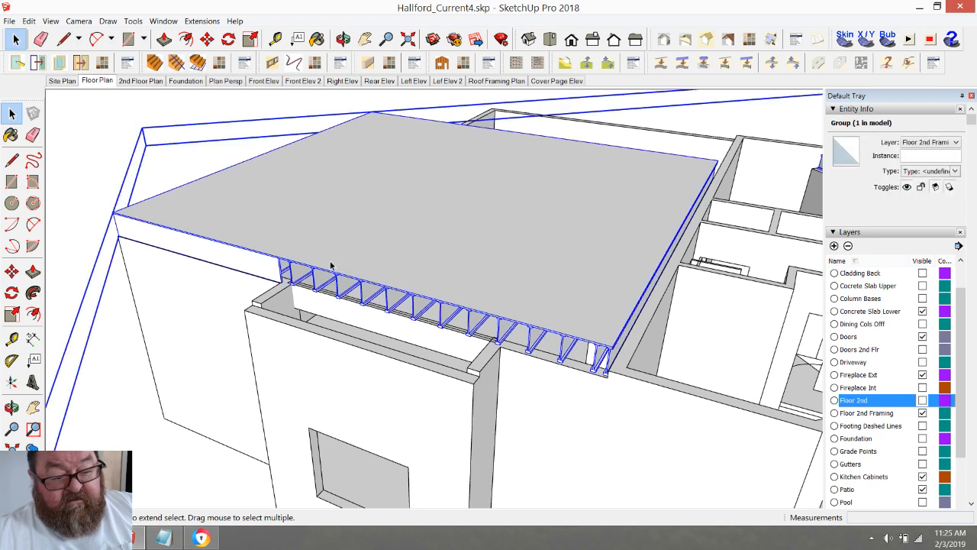
double_click(332, 267)
left_click(331, 264)
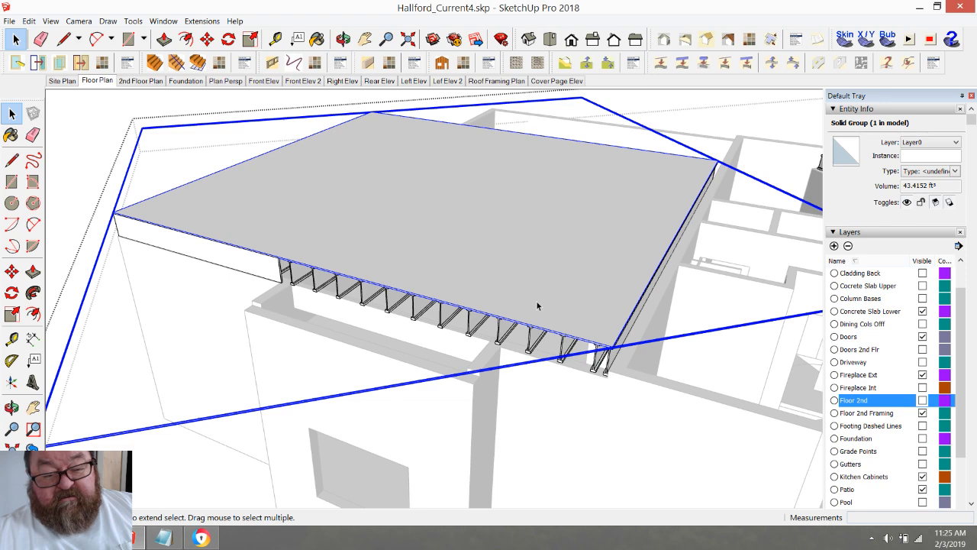
scroll(538, 304, "down", 2)
left_click(144, 156)
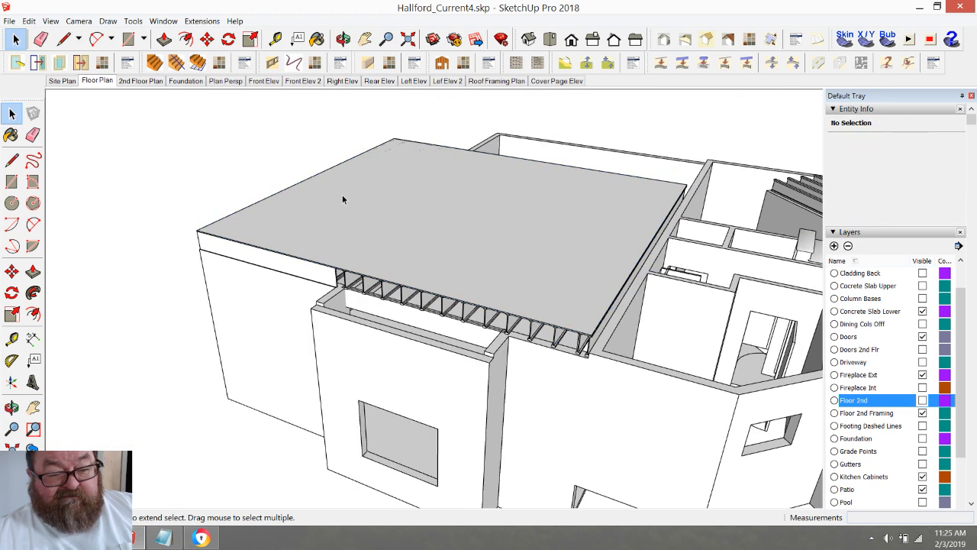
- Open the second-floor framing group, cut the decking group out of it, and close the framing group
left_click(342, 253)
double_click(343, 258)
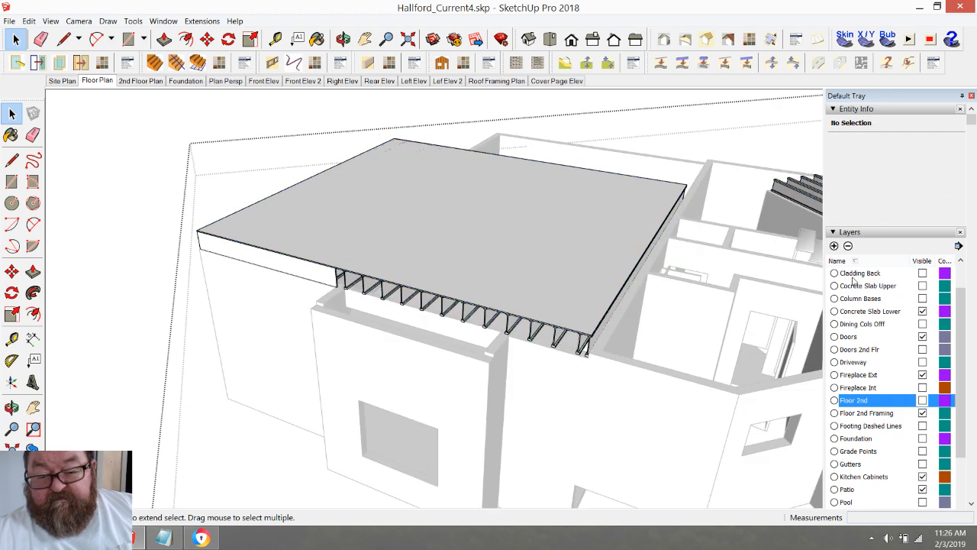
left_click(385, 189)
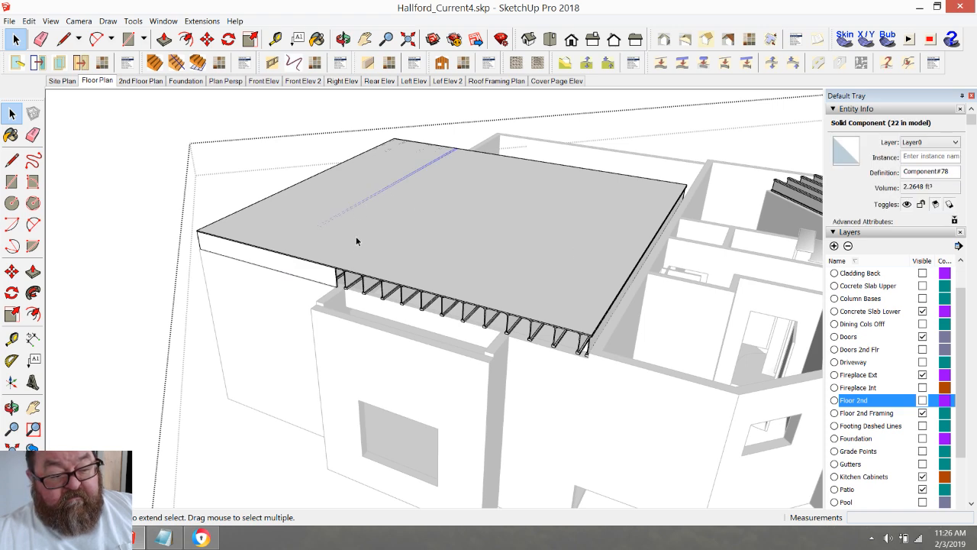
left_click(355, 275)
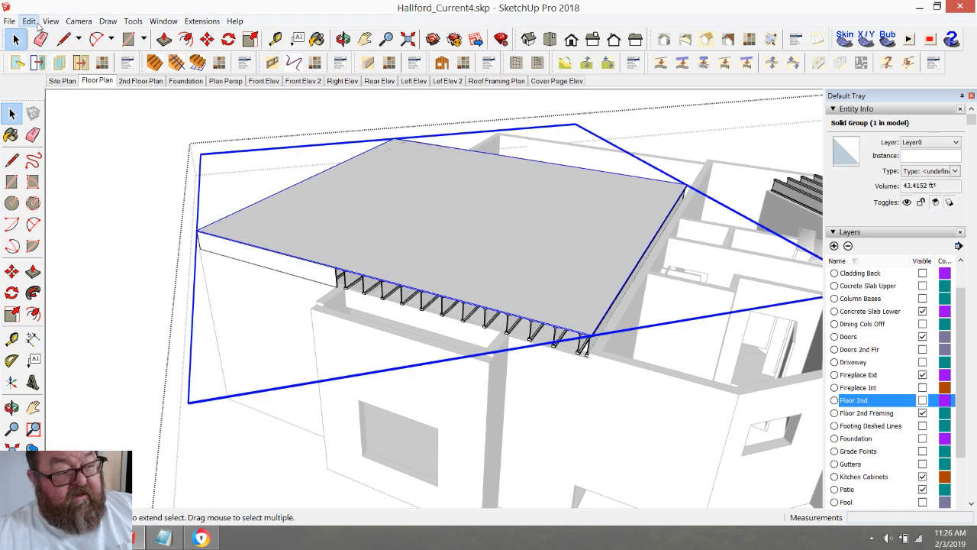
left_click(32, 21)
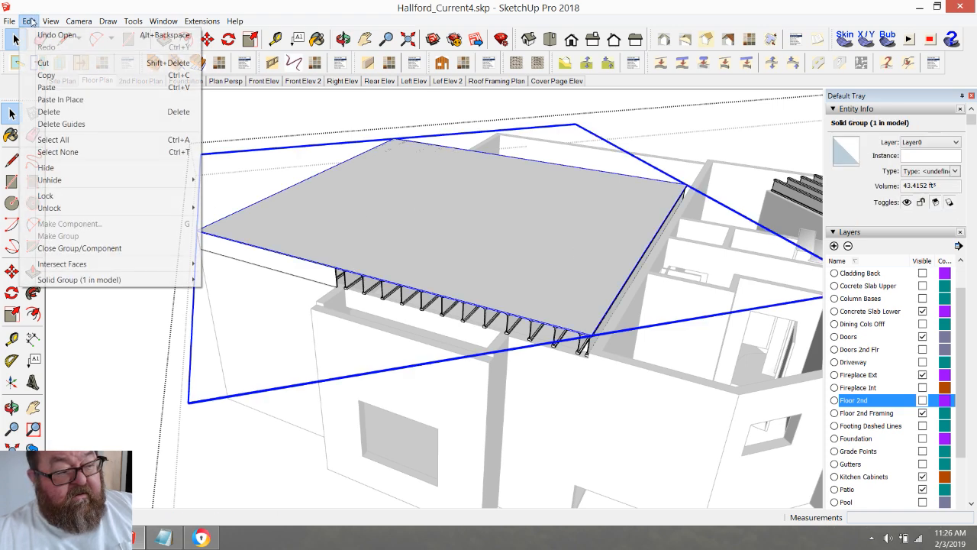
left_click(42, 61)
scroll(405, 240, "down", 3)
left_click(205, 140)
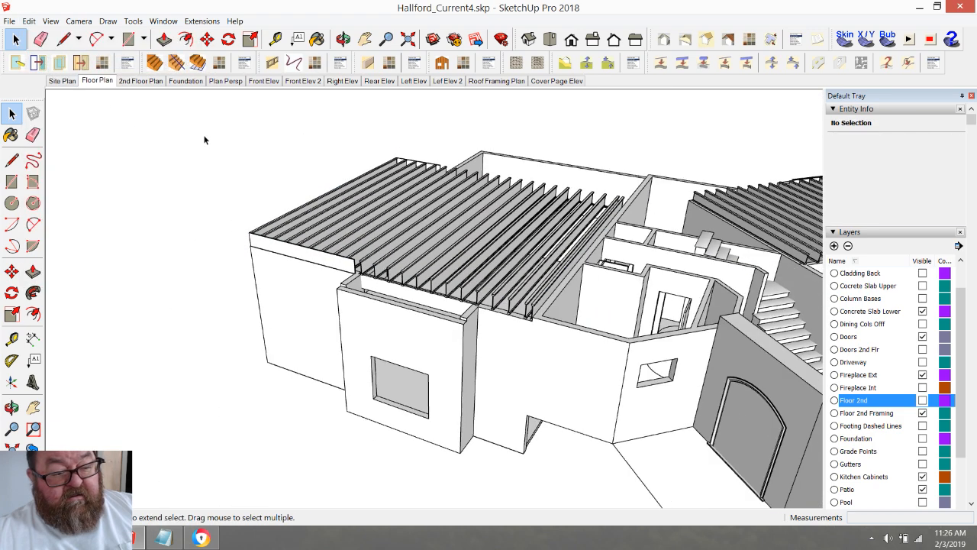
- Paste the decking group in place outside the framing group
scroll(337, 217, "up", 3)
scroll(338, 218, "up", 1)
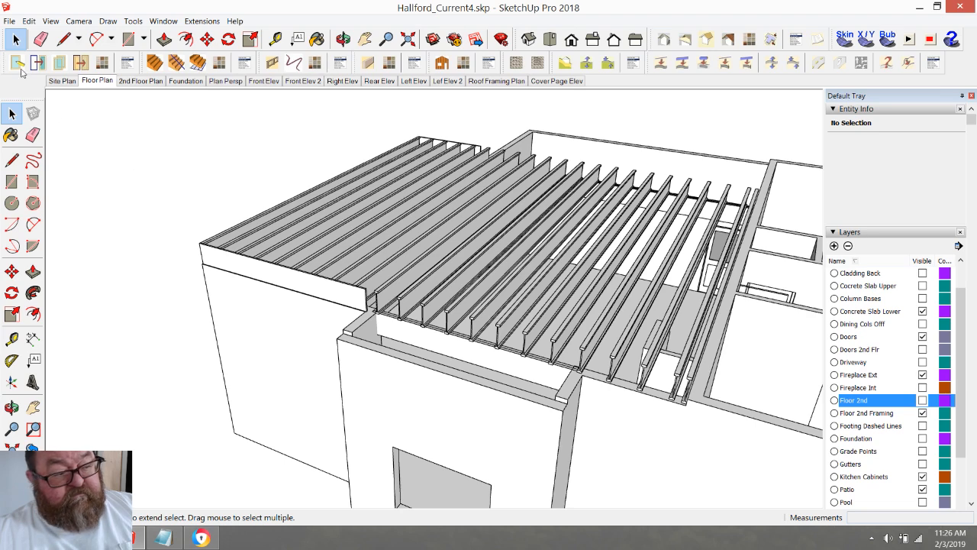
left_click(29, 21)
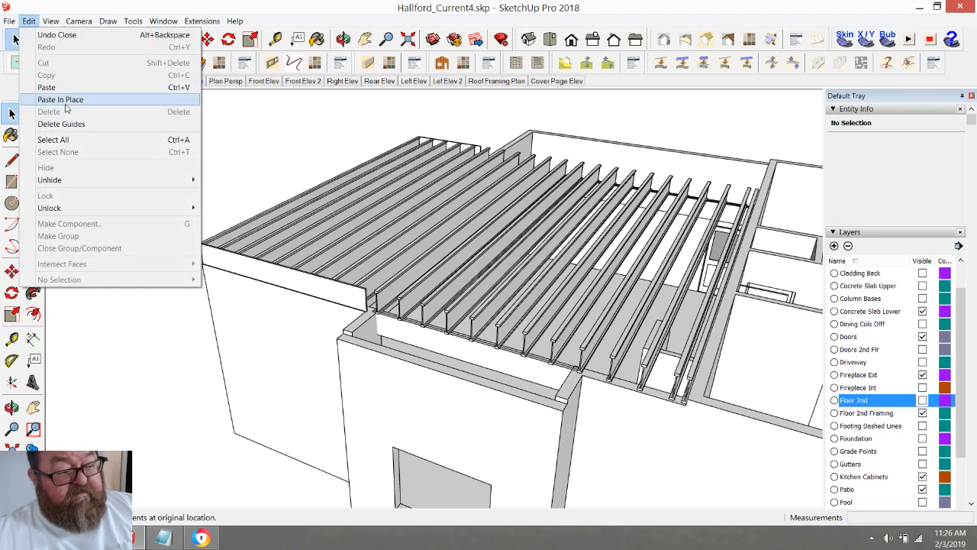
left_click(60, 99)
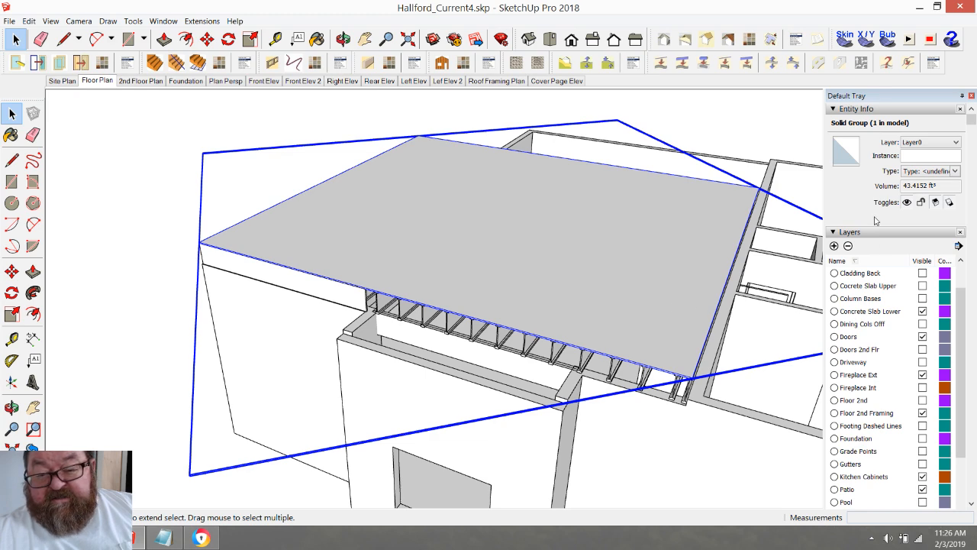
- Create a layer named Floor 2nd Subfloor and assign the selected decking group to it
left_click(833, 245)
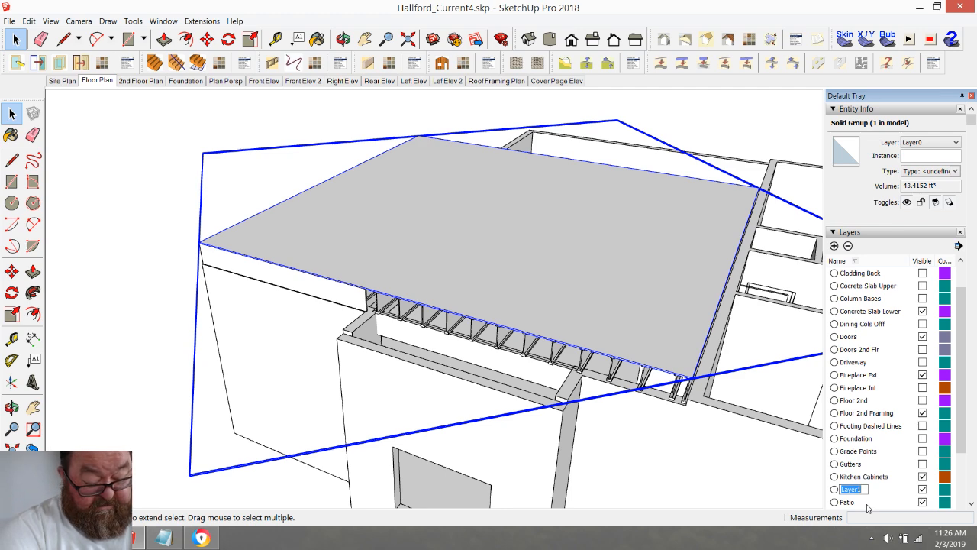
type("2")
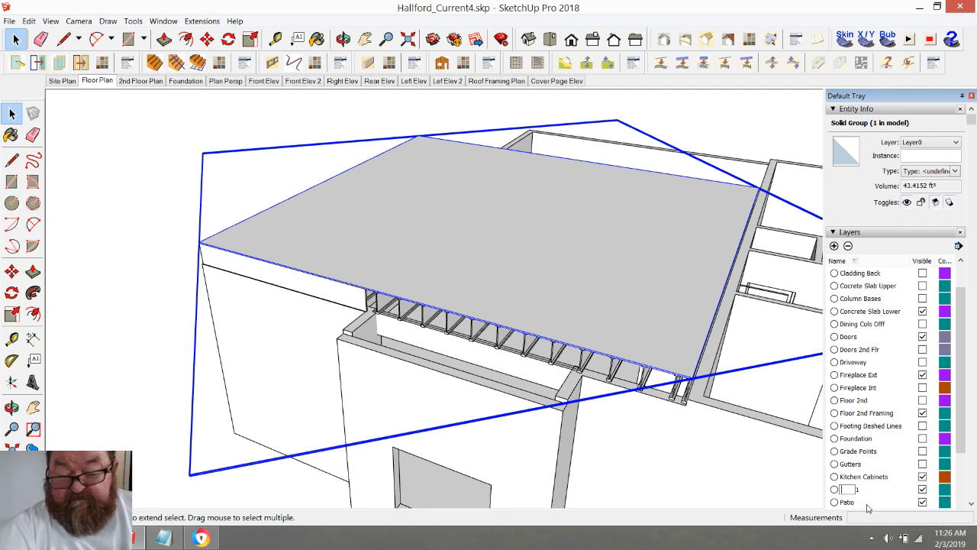
type("loor 2nd Subfloor")
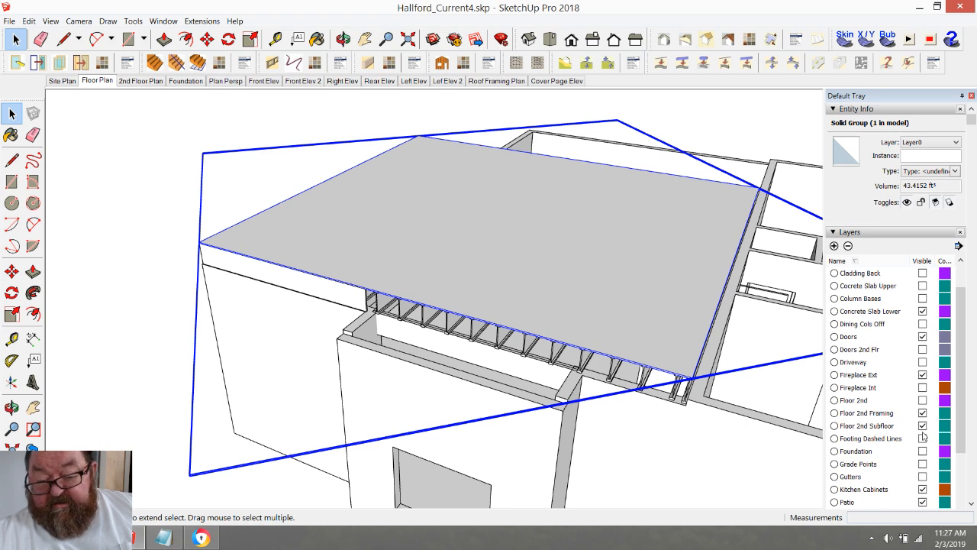
left_click(955, 143)
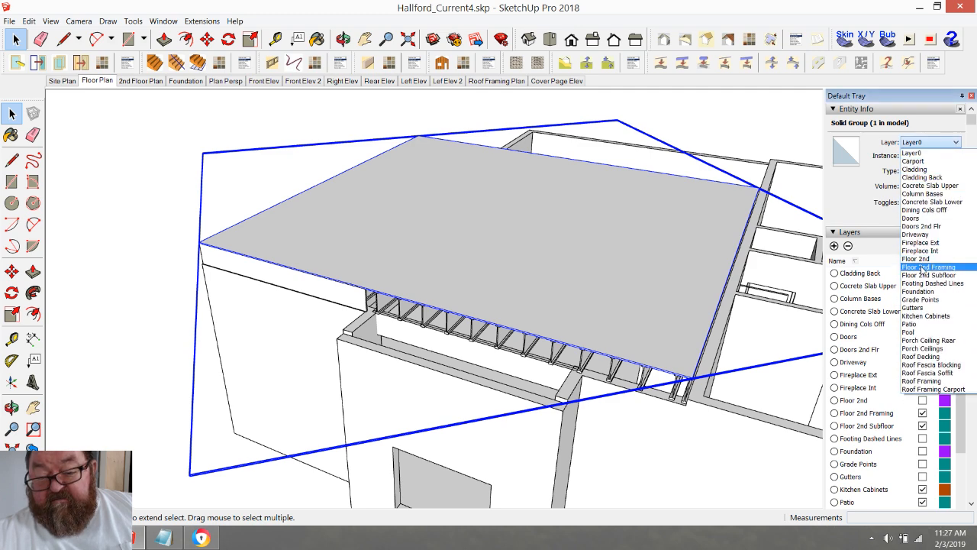
left_click(924, 275)
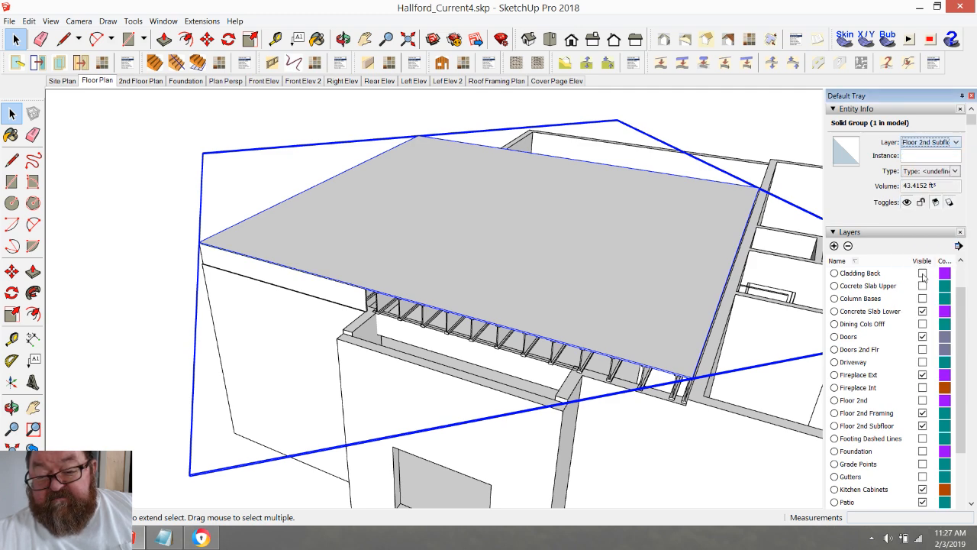
- Hide the Floor 2nd Subfloor layer and examine the I-joists and rim board over the garage
left_click(923, 426)
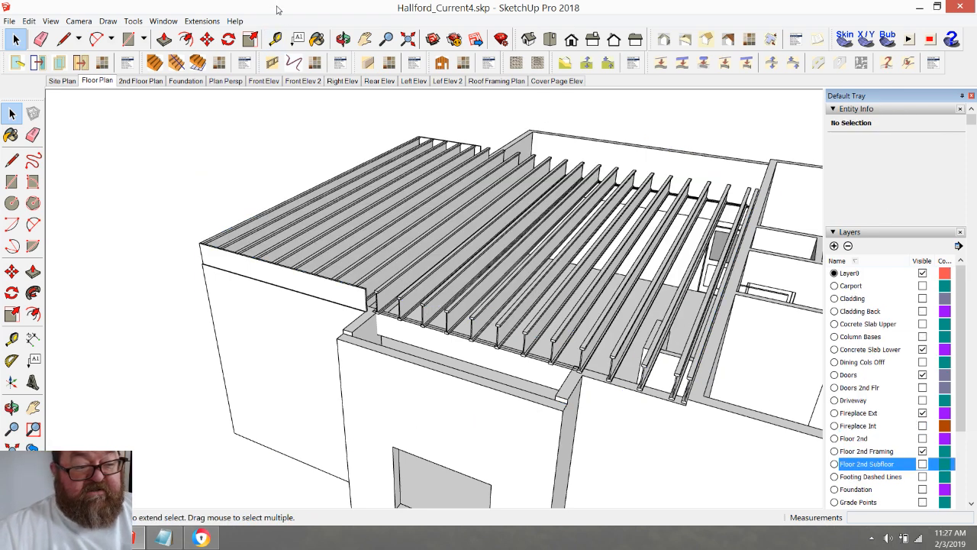
left_click(342, 39)
scroll(454, 321, "up", 3)
middle_click_drag(455, 321, 363, 326)
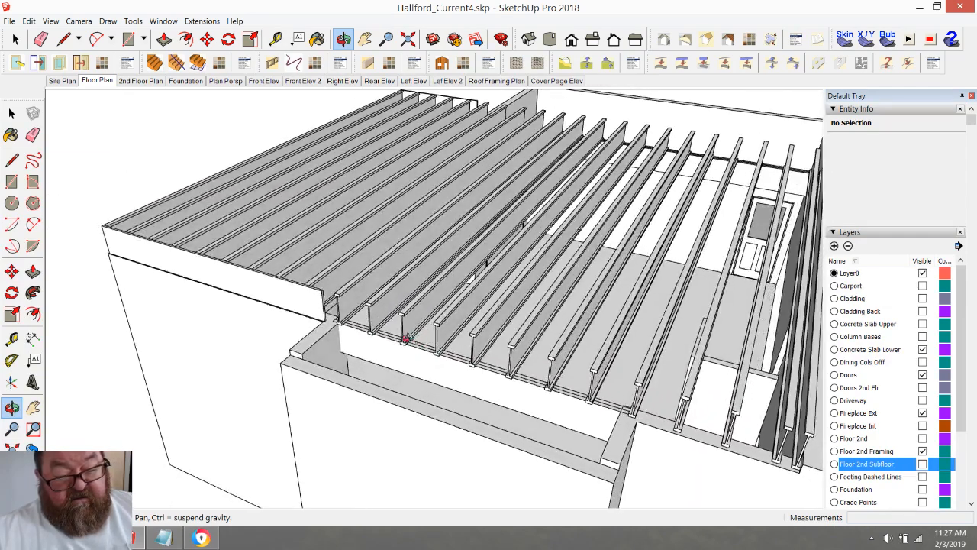
scroll(367, 323, "up", 4)
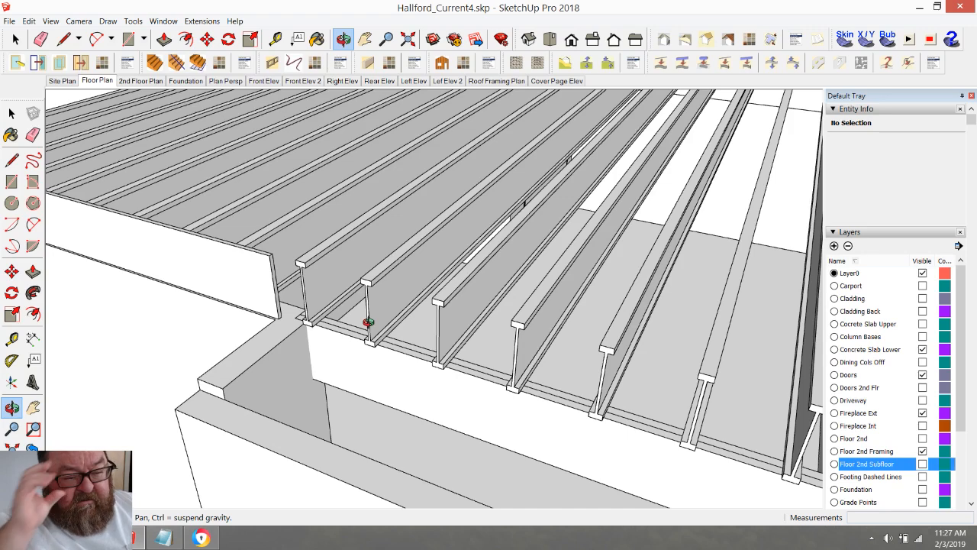
middle_click_drag(323, 290, 484, 373)
scroll(400, 310, "up", 1)
- Switch to the browser, check the YouTube live dashboard and the stream's chat, and return to SketchUp
key("alt+Tab")
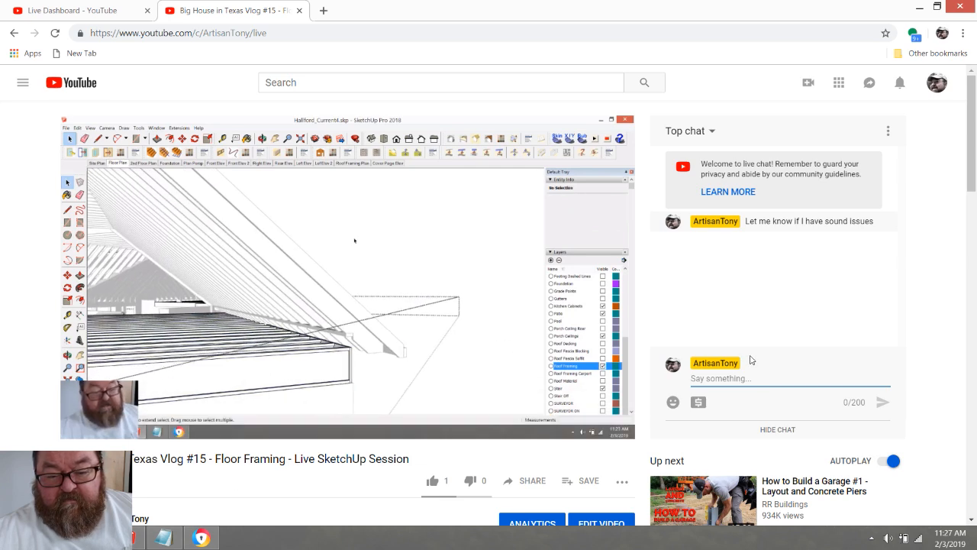
left_click(122, 10)
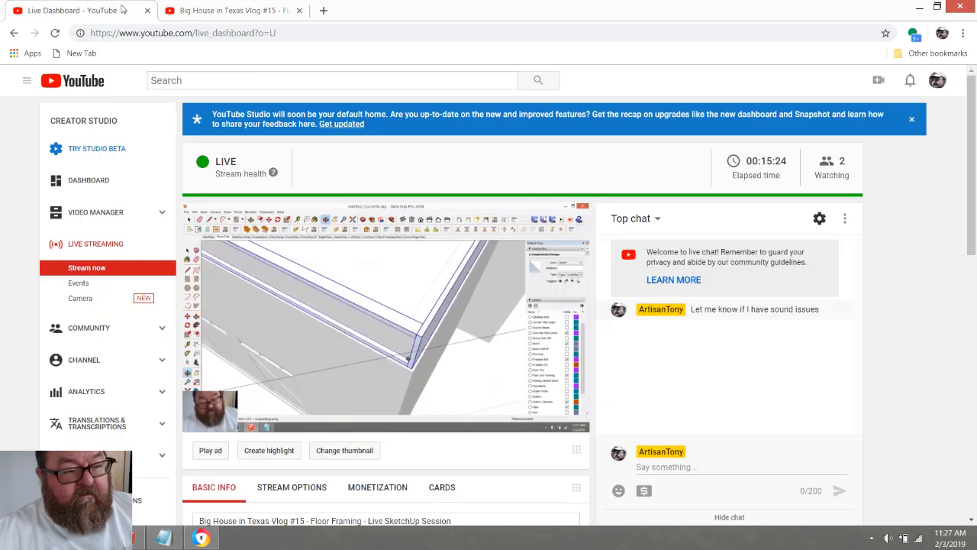
left_click(191, 10)
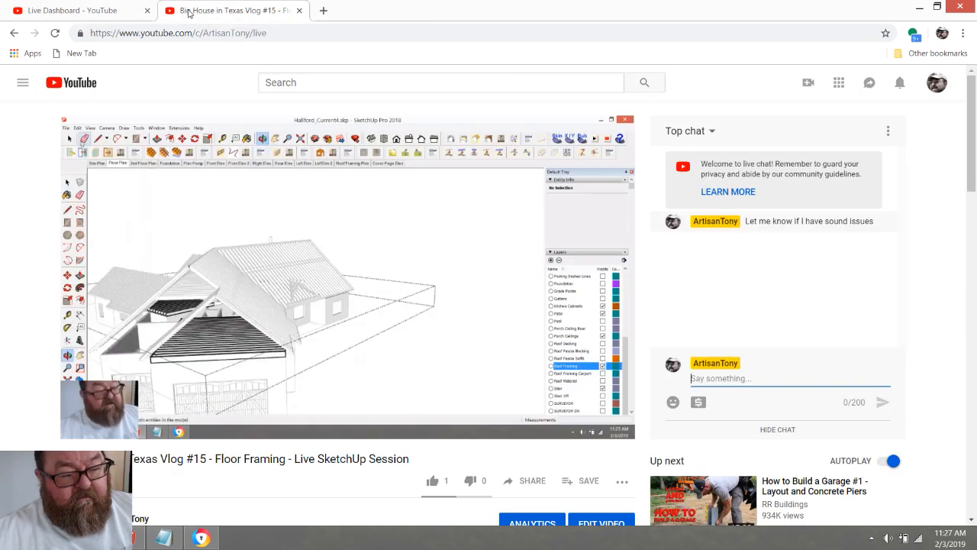
key("alt+Tab")
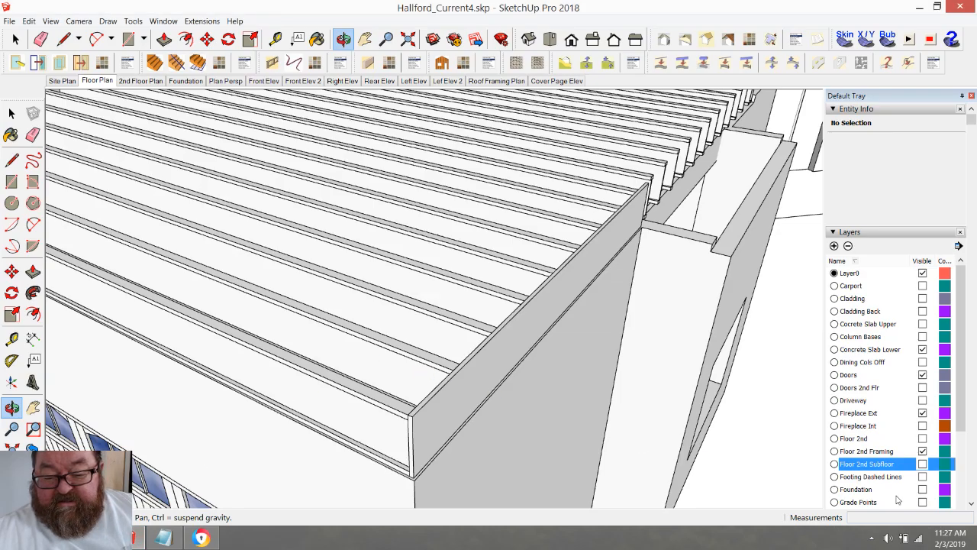
- Turn the Floor 2nd Subfloor and Roof Framing layers on, viewing the deck corner at the eave
left_click(922, 463)
left_click_drag(296, 386, 484, 394)
left_click_drag(448, 423, 497, 366)
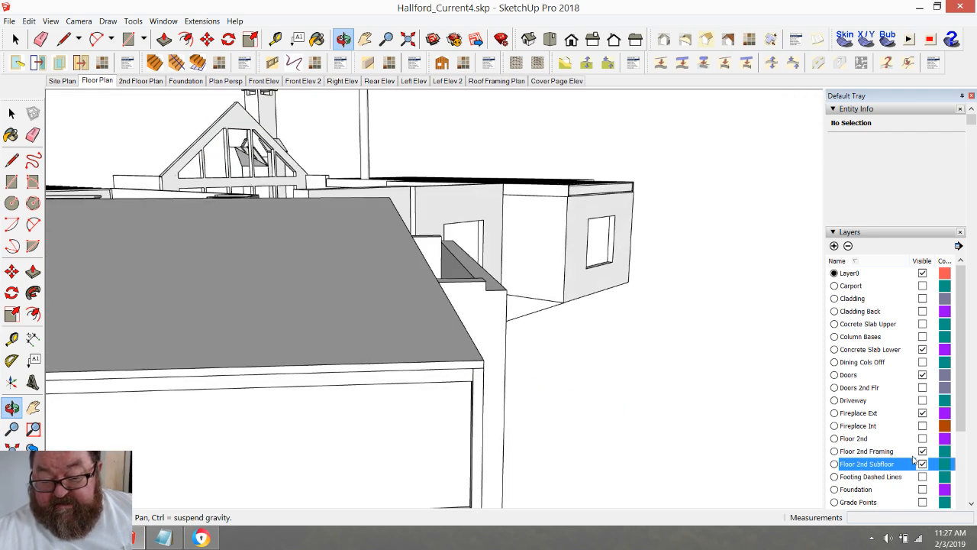
scroll(891, 485, "down", 7)
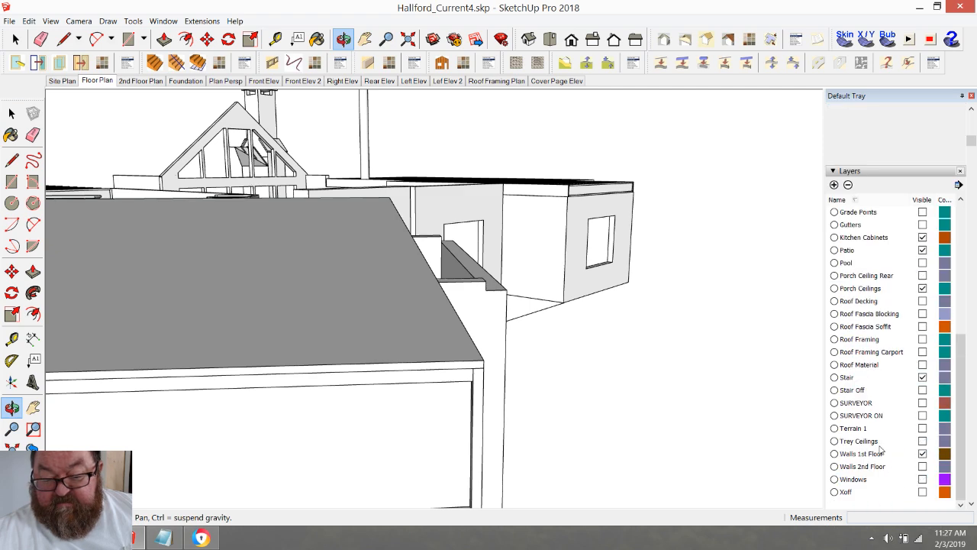
left_click(922, 340)
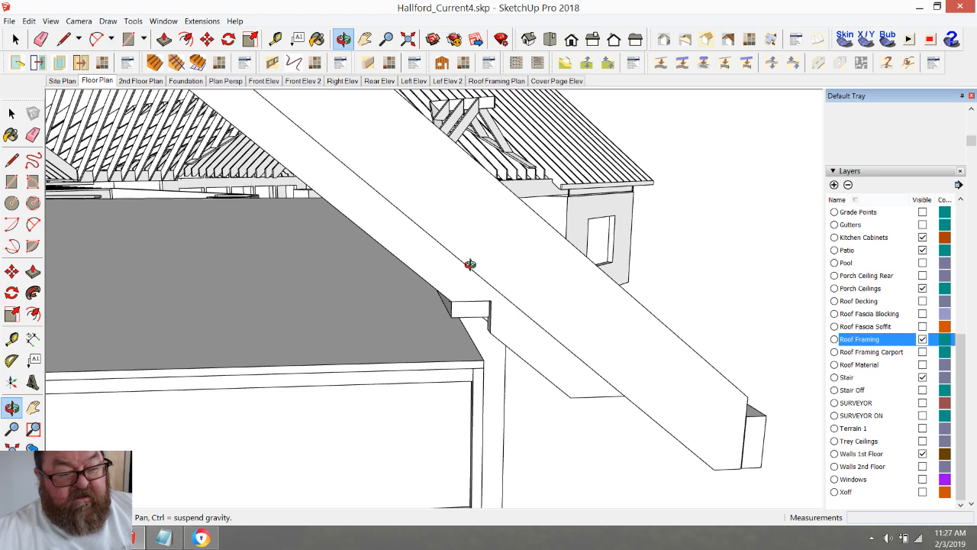
- Select the roof framing, check its extent across the whole house, and clear the selection
key("space")
left_click(459, 251)
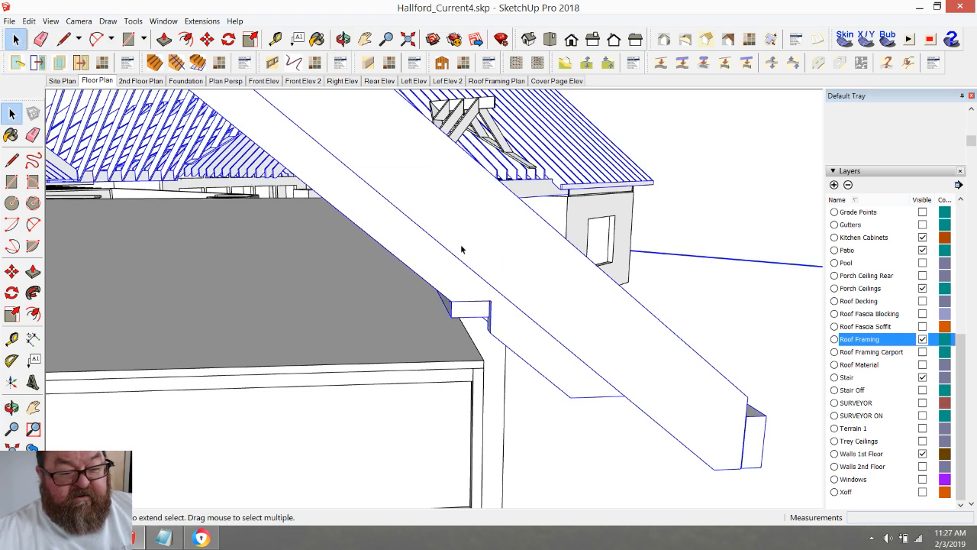
left_click(342, 39)
left_click_drag(404, 356, 409, 393)
left_click_drag(422, 285, 495, 384)
scroll(495, 387, "down", 5)
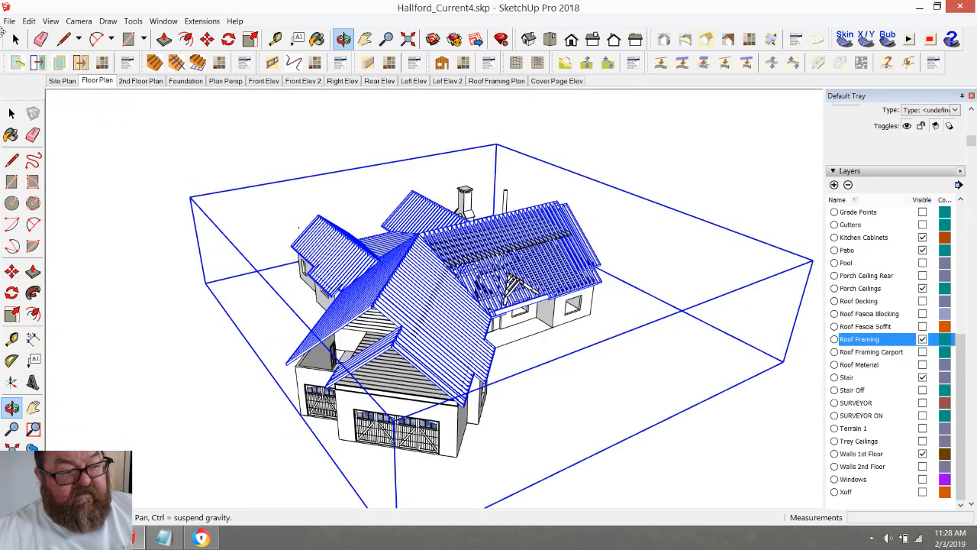
left_click(15, 38)
left_click(298, 223)
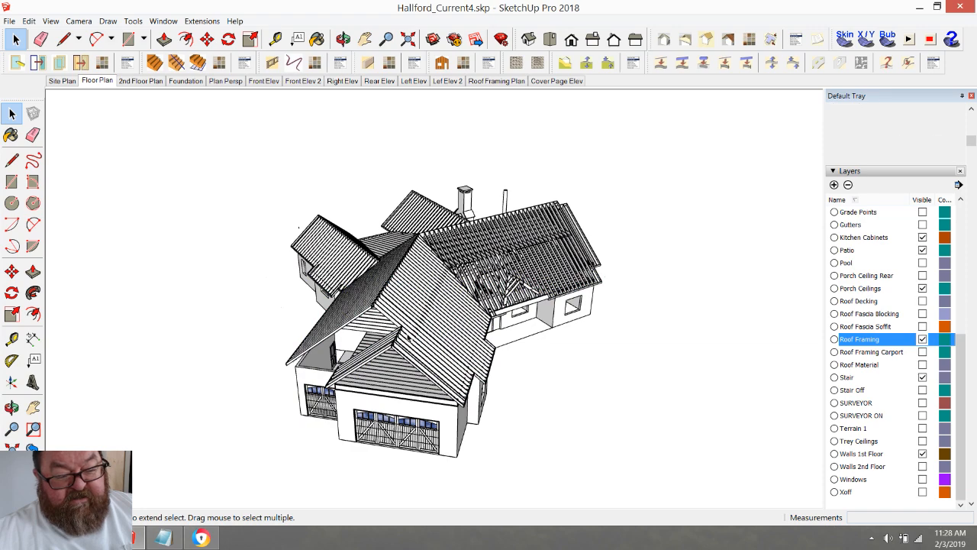
- Lower the roof framing group about 4 5/16" so the plate under the garage rafters sits on the decking
left_click(406, 350)
scroll(451, 394, "up", 5)
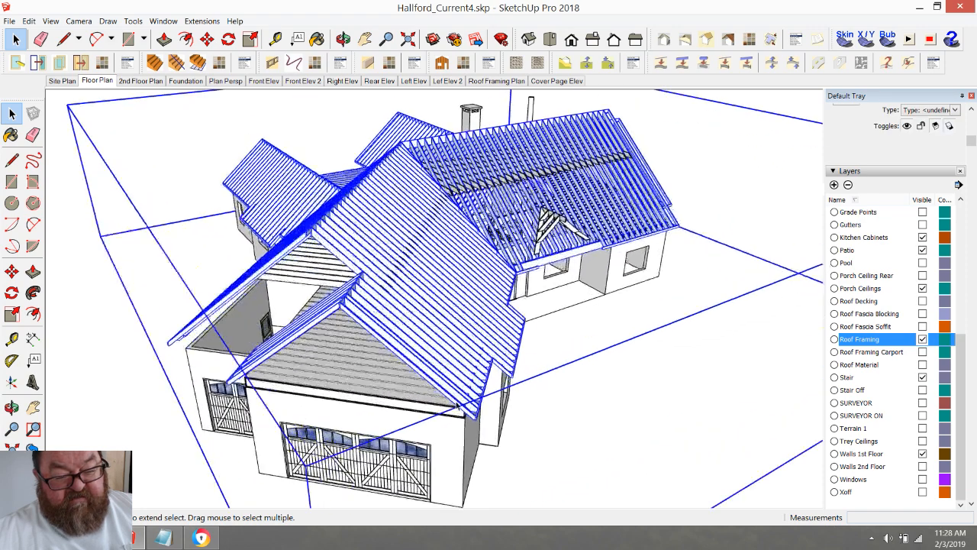
middle_click_drag(343, 229, 572, 438)
middle_click_drag(506, 417, 365, 462)
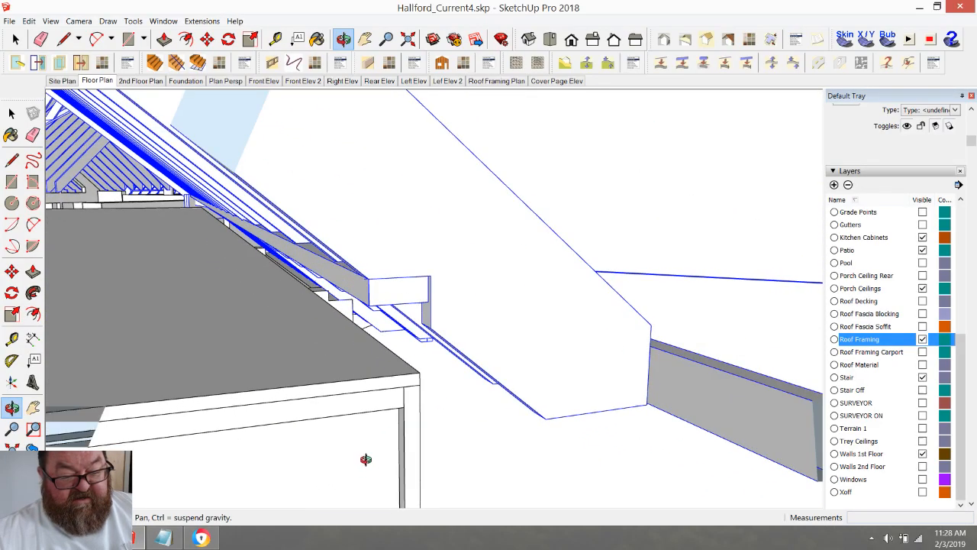
left_click(206, 42)
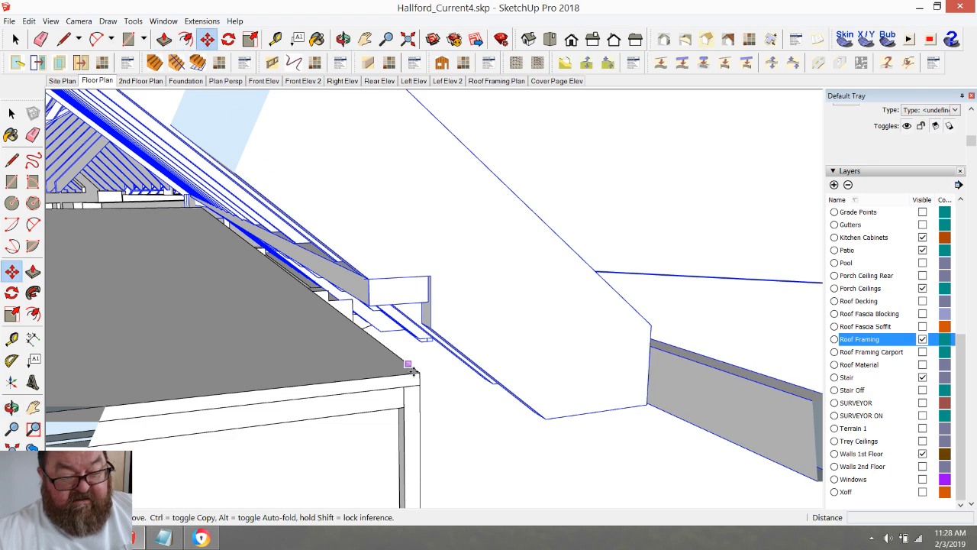
left_click(376, 305)
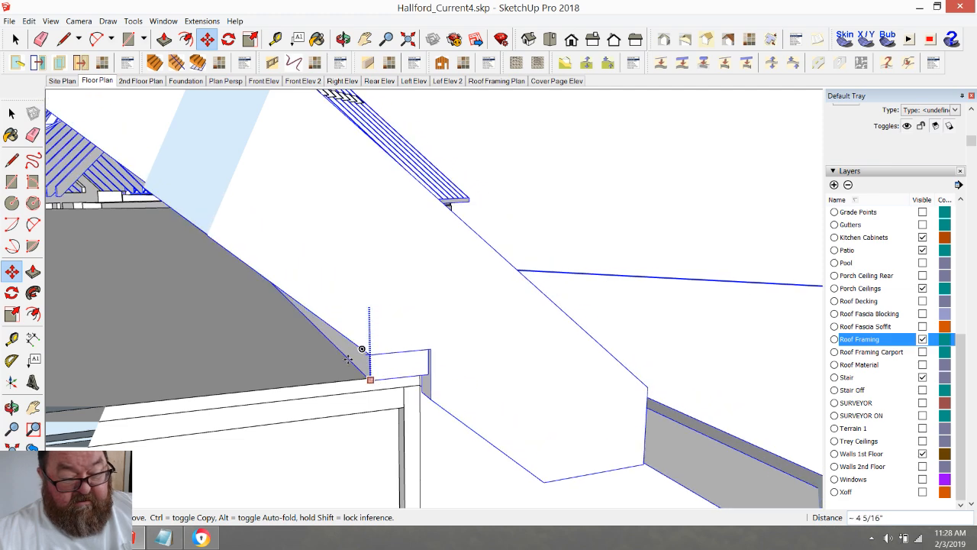
left_click(317, 382)
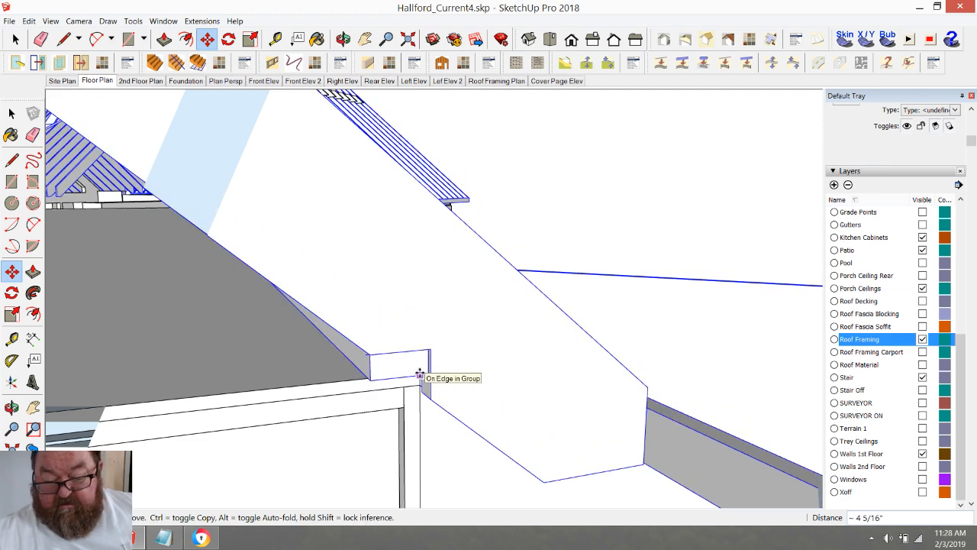
- Examine the lowered roof framing around the garage eaves and where the rafters meet the walls
left_click(341, 39)
left_click_drag(349, 203, 399, 414)
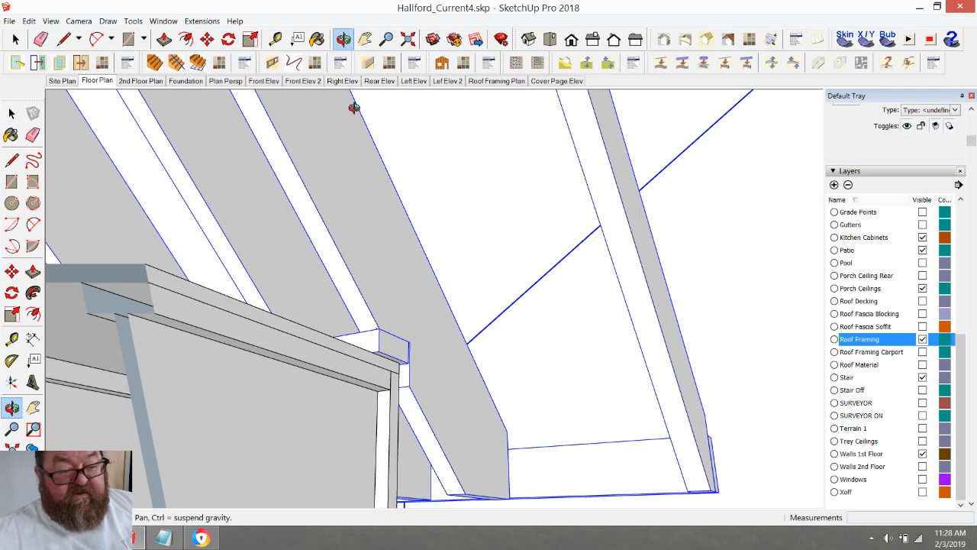
left_click_drag(453, 277, 344, 431)
scroll(347, 420, "down", 5)
scroll(588, 363, "up", 8)
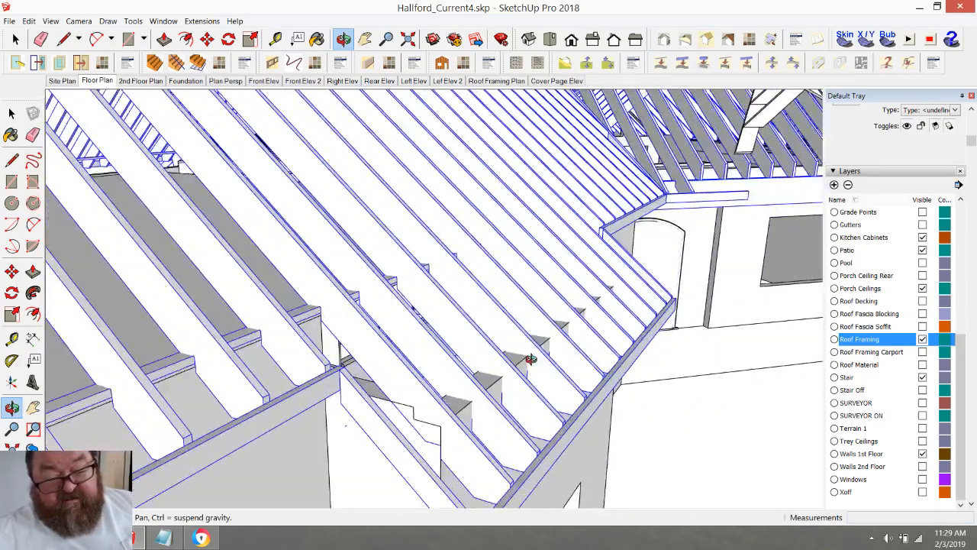
middle_click_drag(471, 365, 266, 337)
key("space")
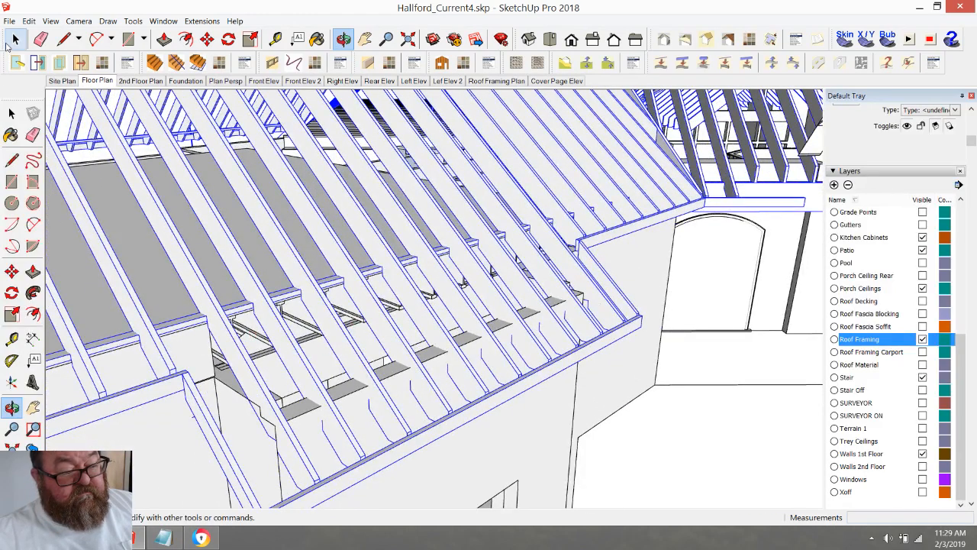
left_click(702, 417)
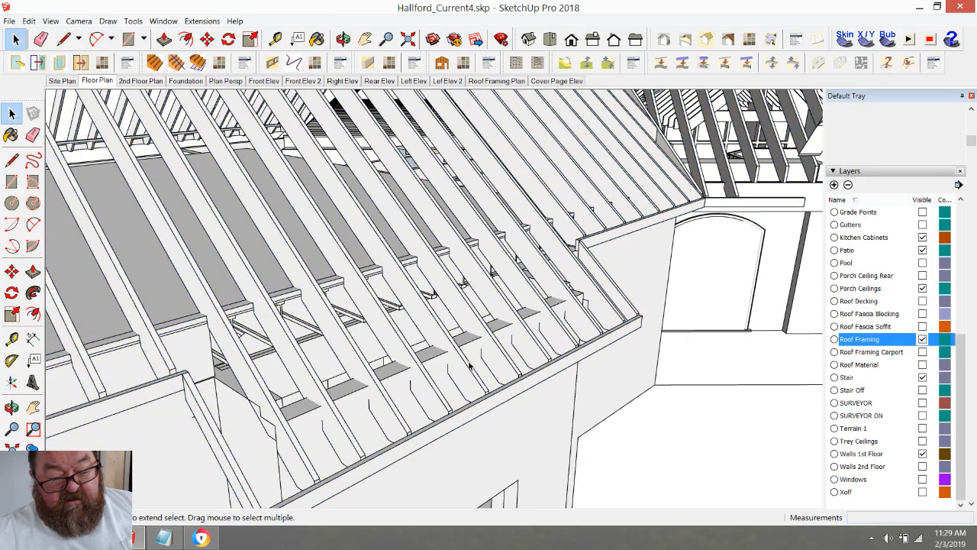
- Open the first-floor walls group and push the top face of the garage side wall down 4 5/16"
left_click(531, 425)
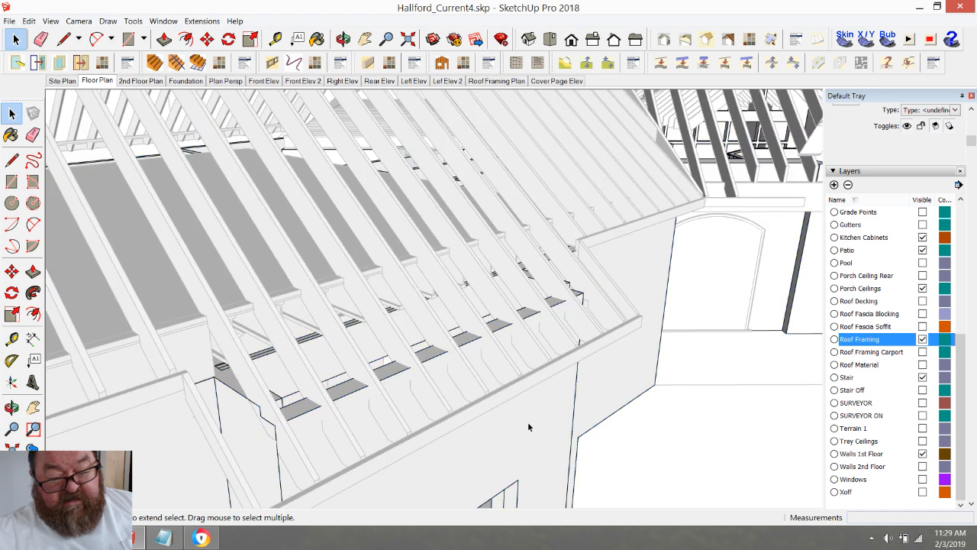
left_click(164, 39)
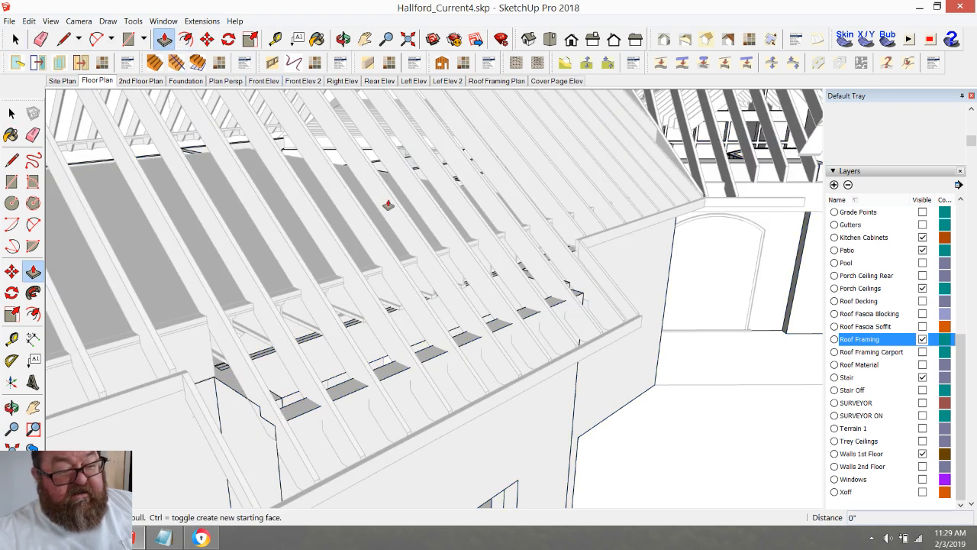
left_click(465, 342)
left_click(468, 345)
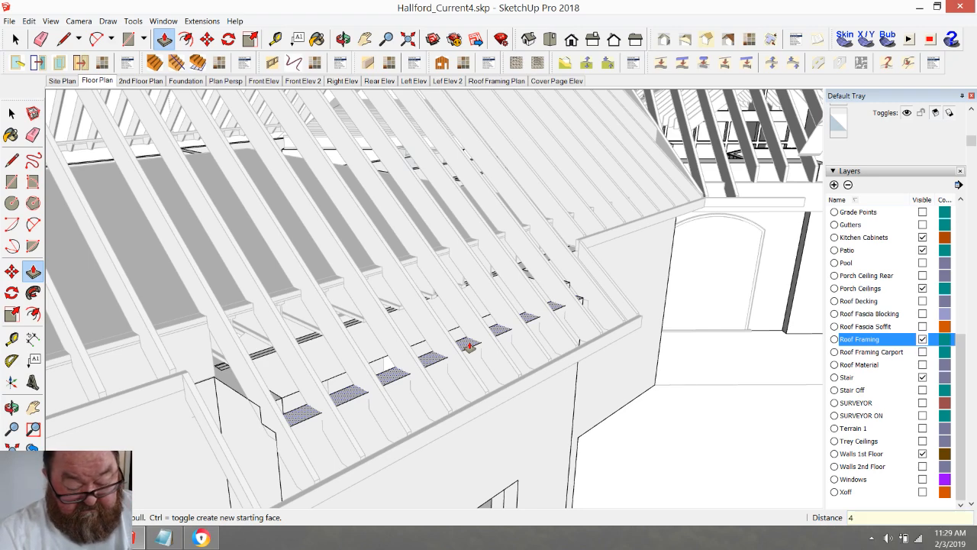
left_click(468, 346)
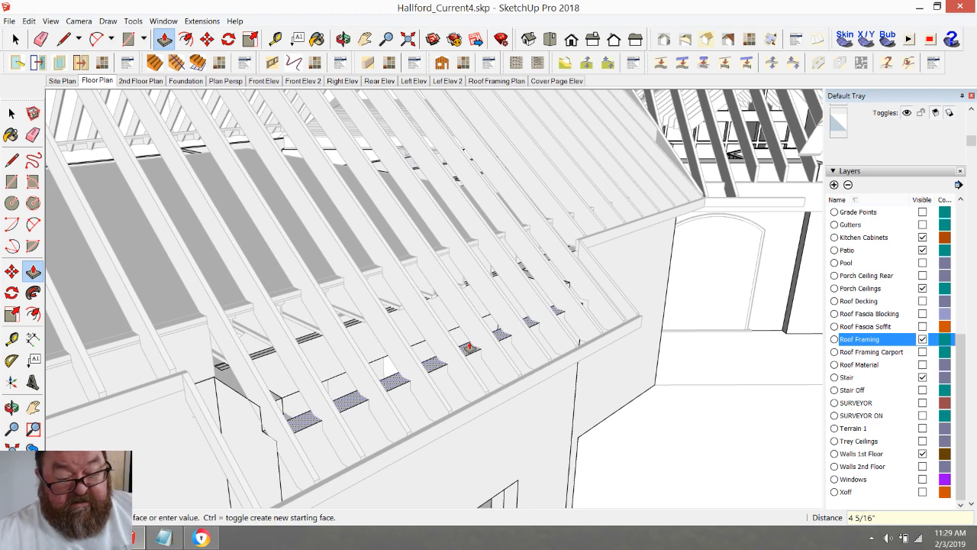
- Push the same wall's top face down about another 1 1/16" beneath the rafters
scroll(469, 347, "up", 8)
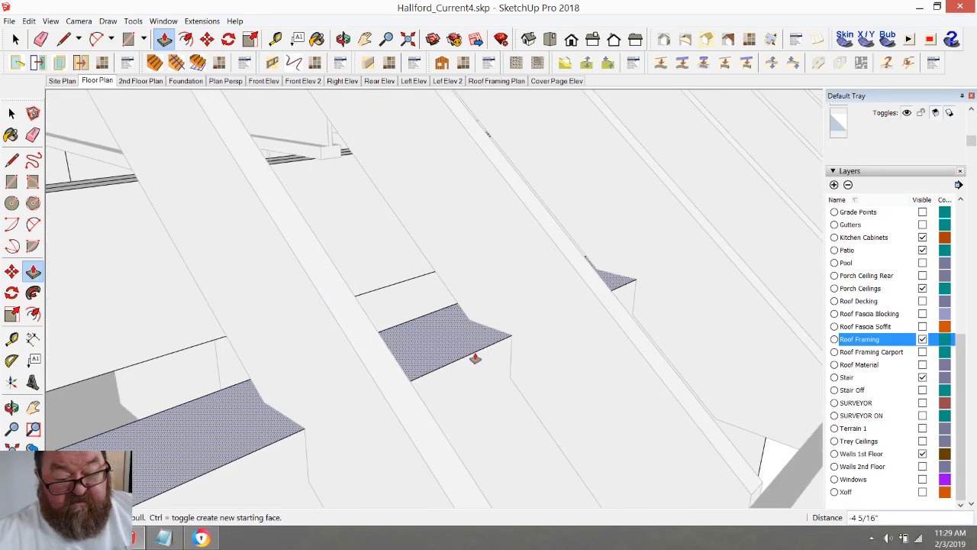
scroll(475, 359, "up", 3)
left_click(483, 343)
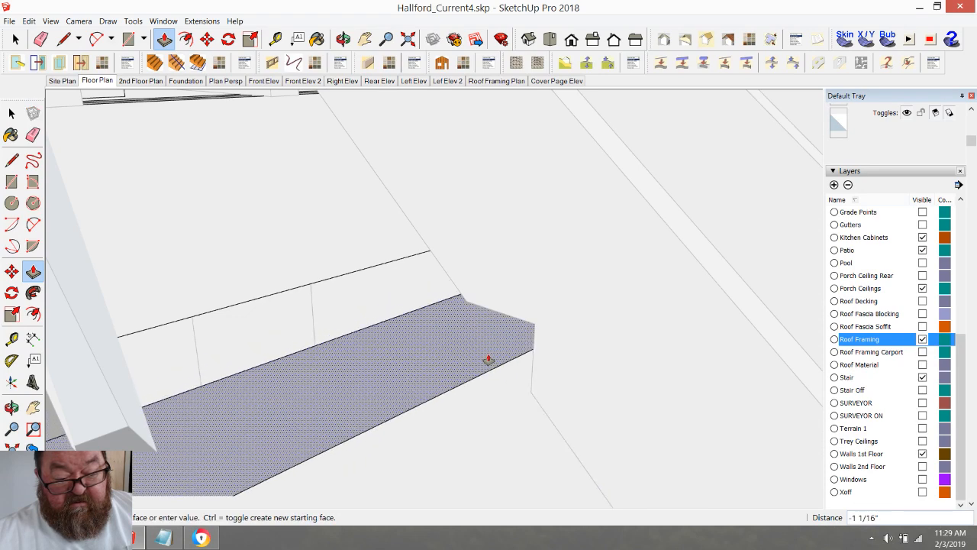
left_click(534, 332)
scroll(582, 328, "down", 6)
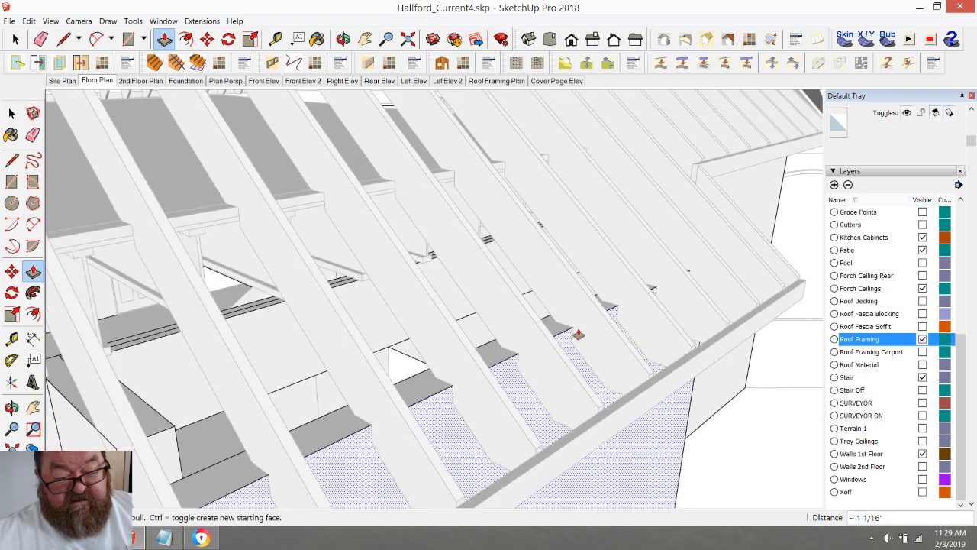
scroll(579, 334, "down", 1)
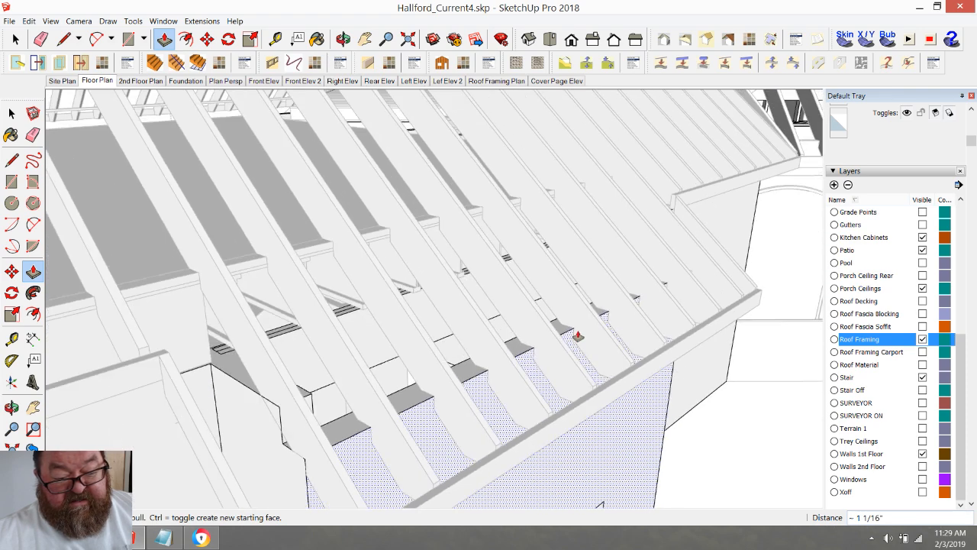
- Draw a line across the return wall's top from the inside corner to split off the portion beneath the overhanging rafters
left_click(343, 39)
left_click_drag(360, 142, 304, 323)
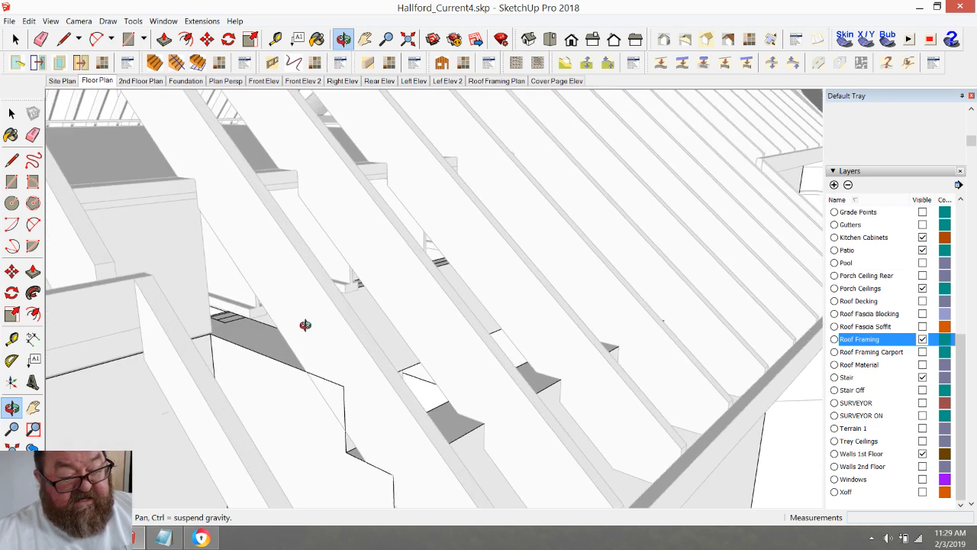
left_click(164, 39)
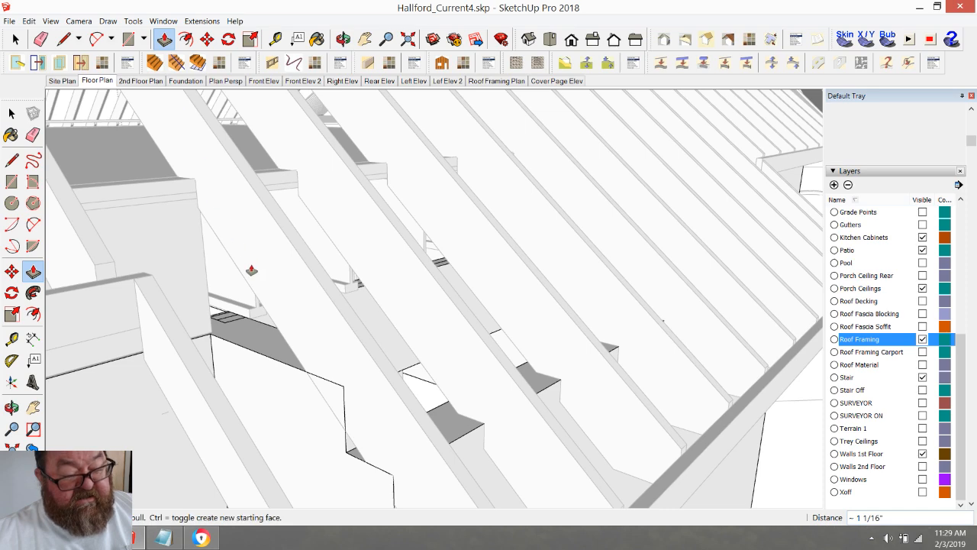
left_click(259, 347)
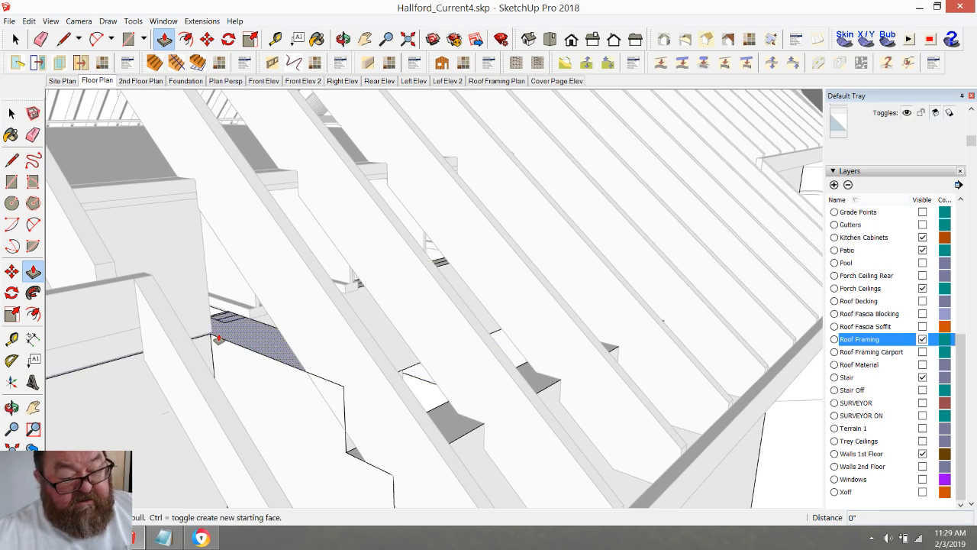
scroll(217, 338, "up", 3)
scroll(217, 338, "up", 2)
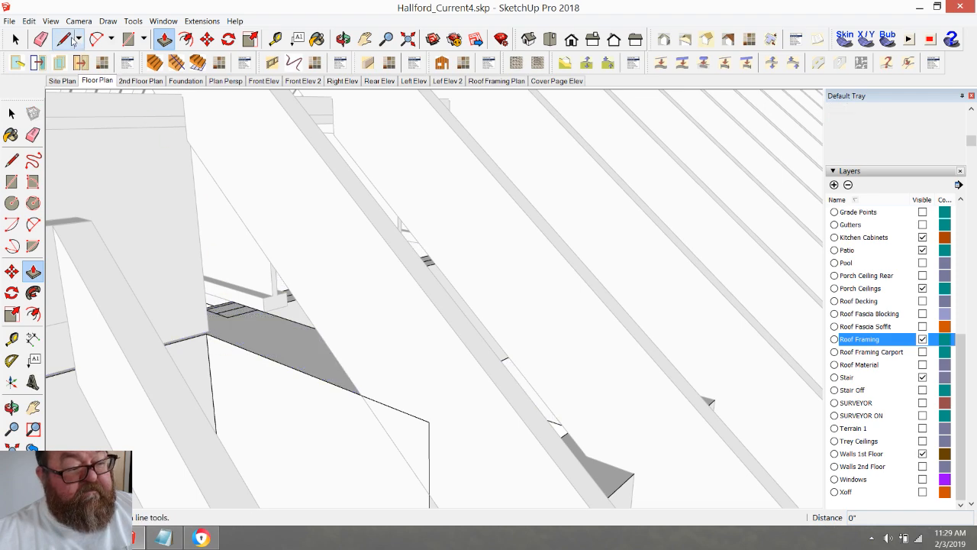
left_click(342, 39)
left_click_drag(315, 225, 339, 290)
left_click(64, 39)
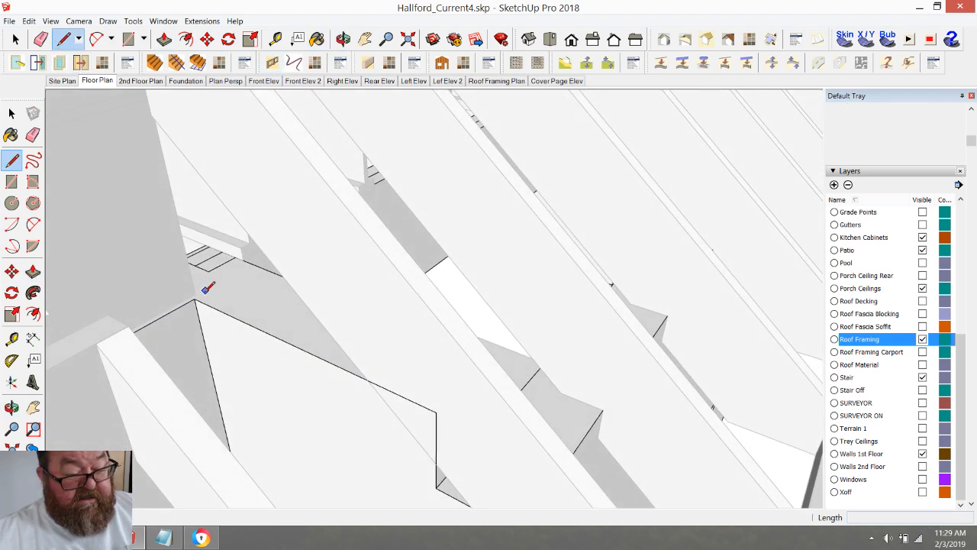
left_click(195, 298)
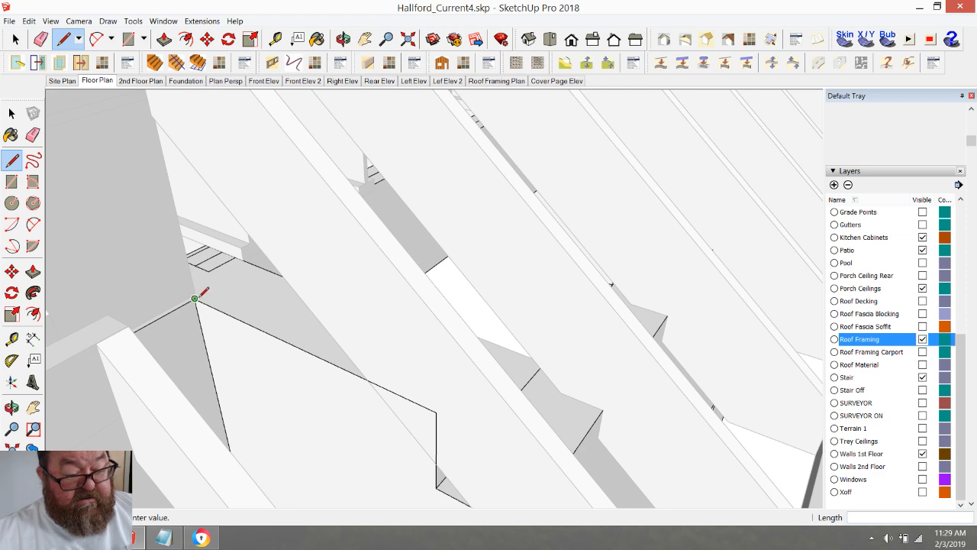
left_click(255, 263)
scroll(242, 203, "down", 1)
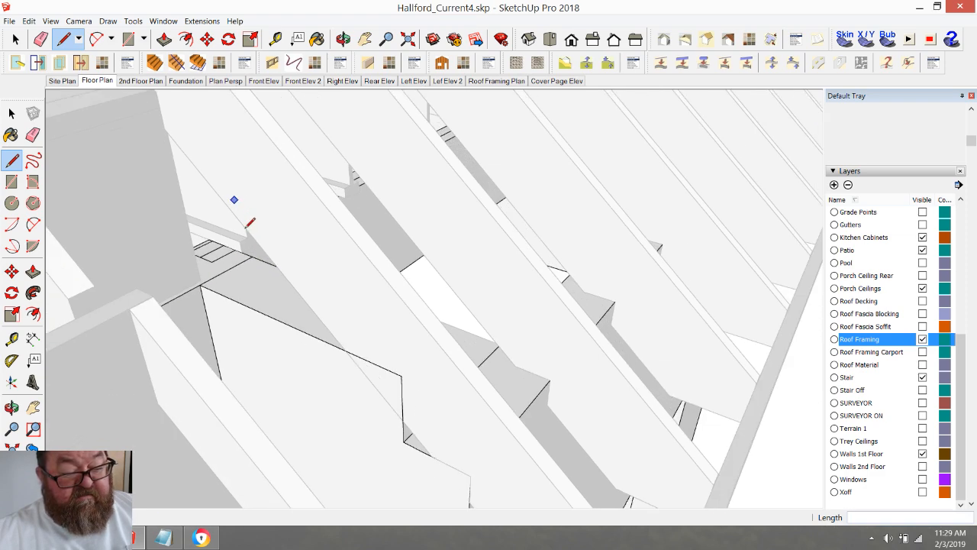
- Push the split-off top face of the return wall down level with the lowered garage side wall
left_click(164, 38)
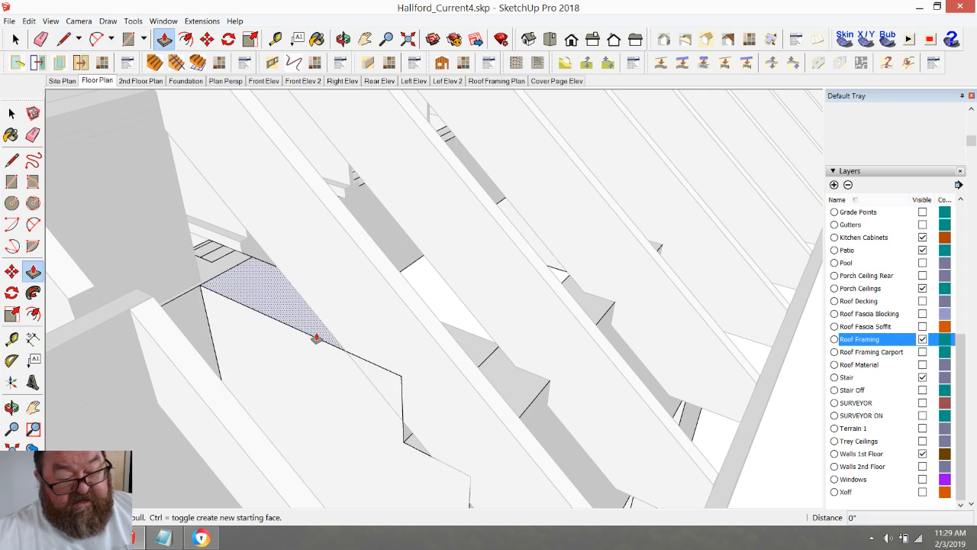
left_click(318, 339)
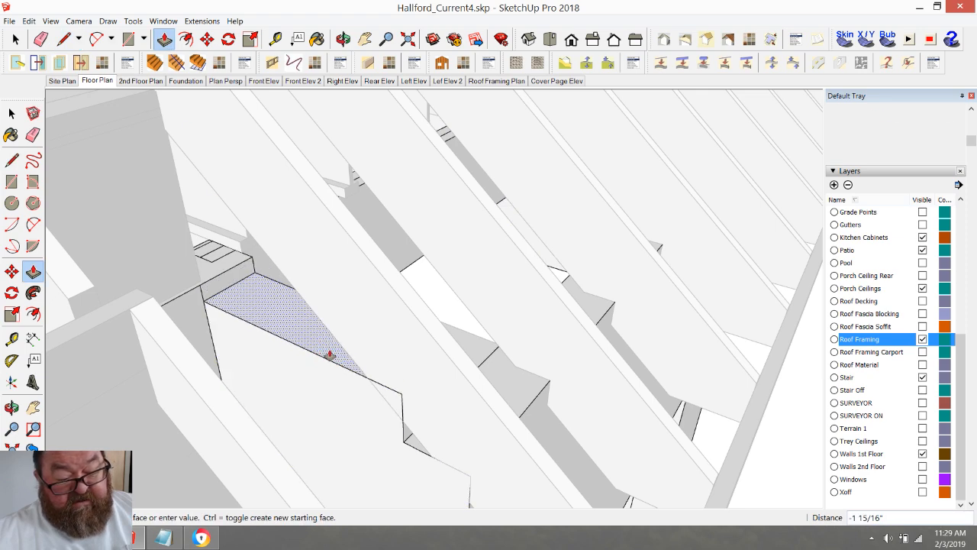
left_click(508, 385)
- Draw a 6 1/2" line across the top of the return wall at the opposite end of the projecting garage bay
left_click(343, 39)
left_click_drag(347, 267, 463, 424)
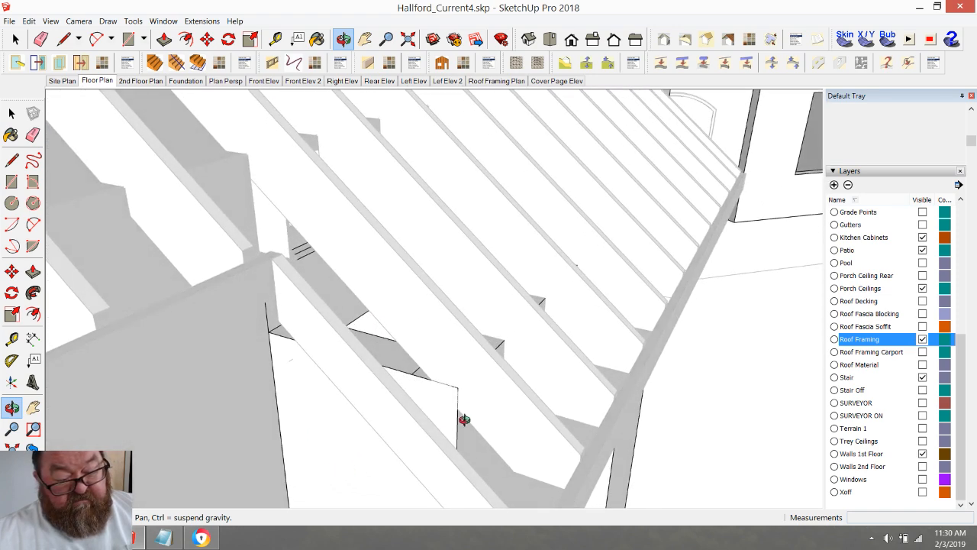
left_click_drag(334, 396, 387, 331)
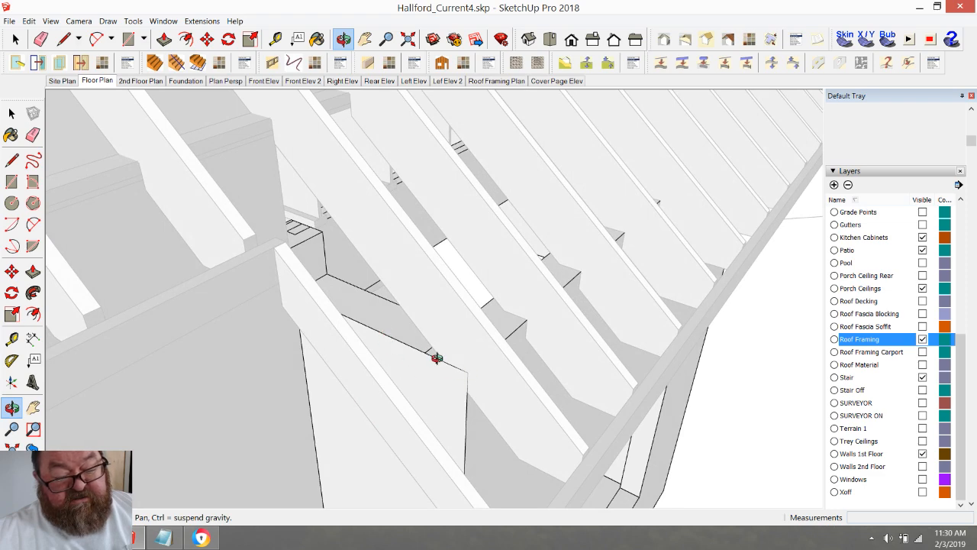
left_click_drag(498, 348, 203, 356)
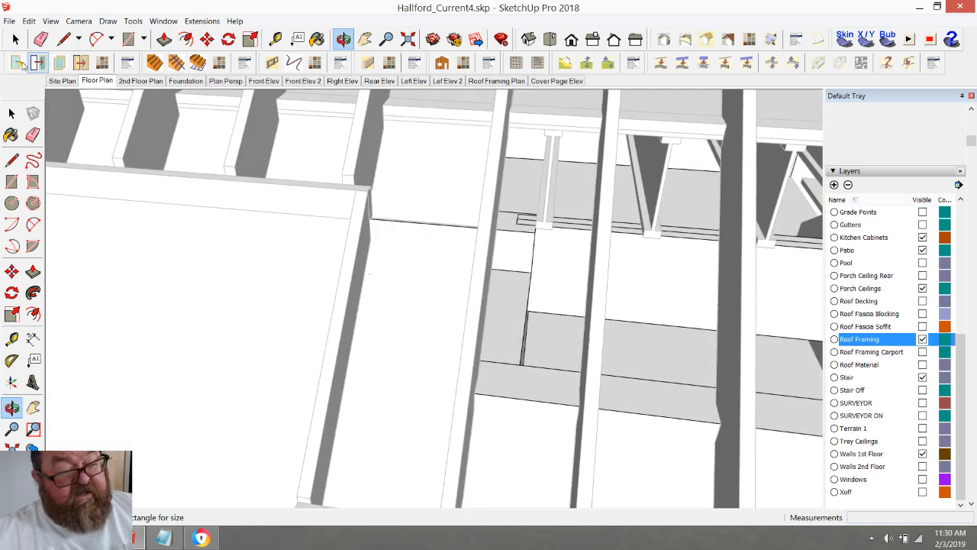
left_click(40, 40)
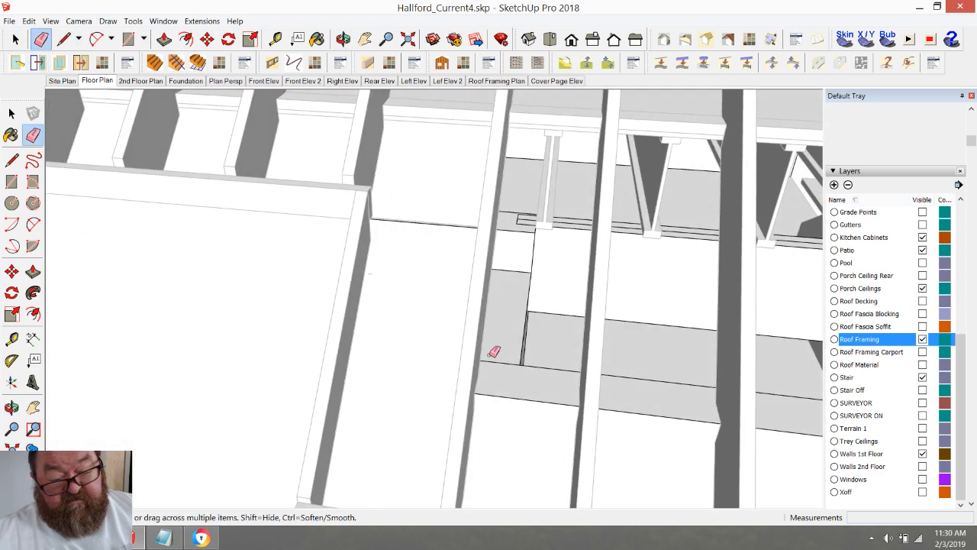
scroll(204, 303, "down", 9)
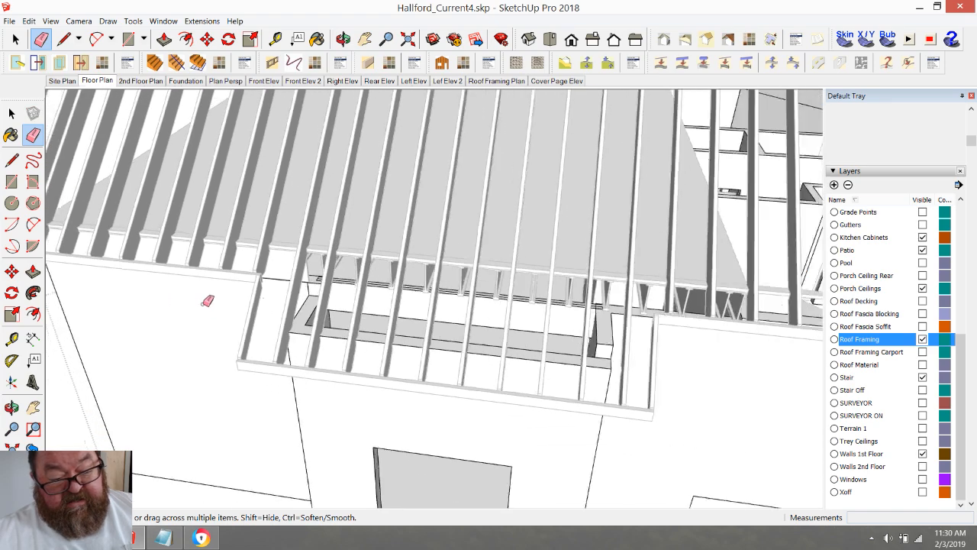
scroll(542, 315, "up", 2)
scroll(546, 312, "up", 5)
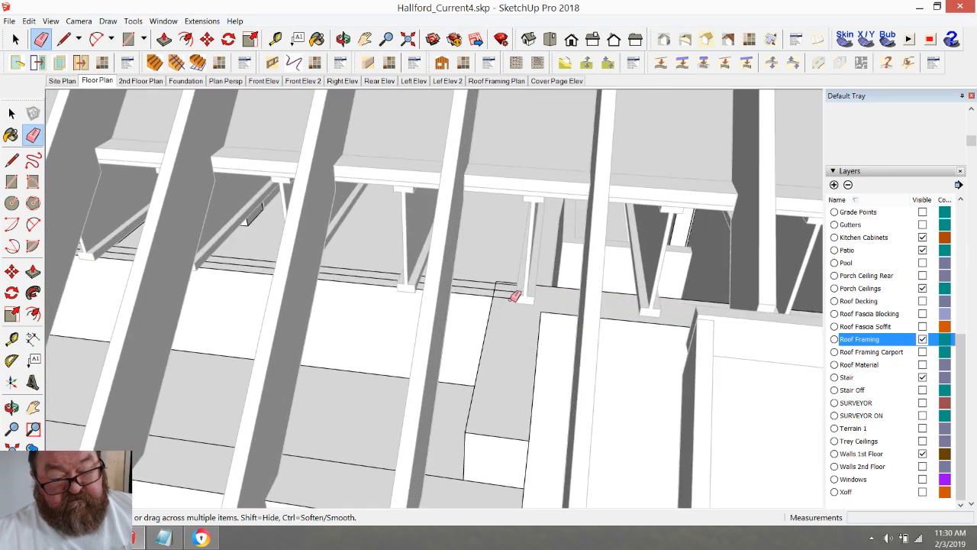
left_click(67, 40)
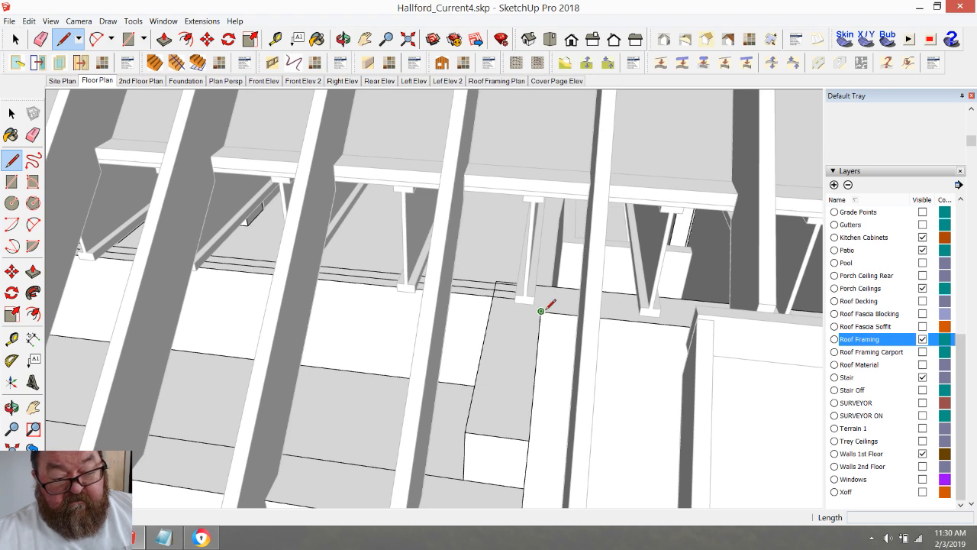
left_click(542, 310)
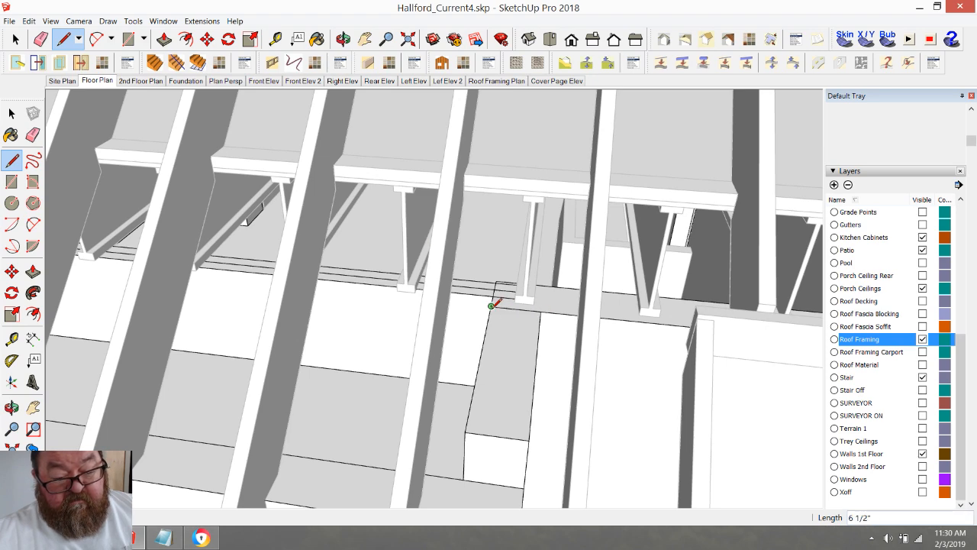
- Push that return wall's top face down about 7 1/16" to the lowered side wall and erase the seam between them
left_click(164, 39)
scroll(482, 341, "down", 2)
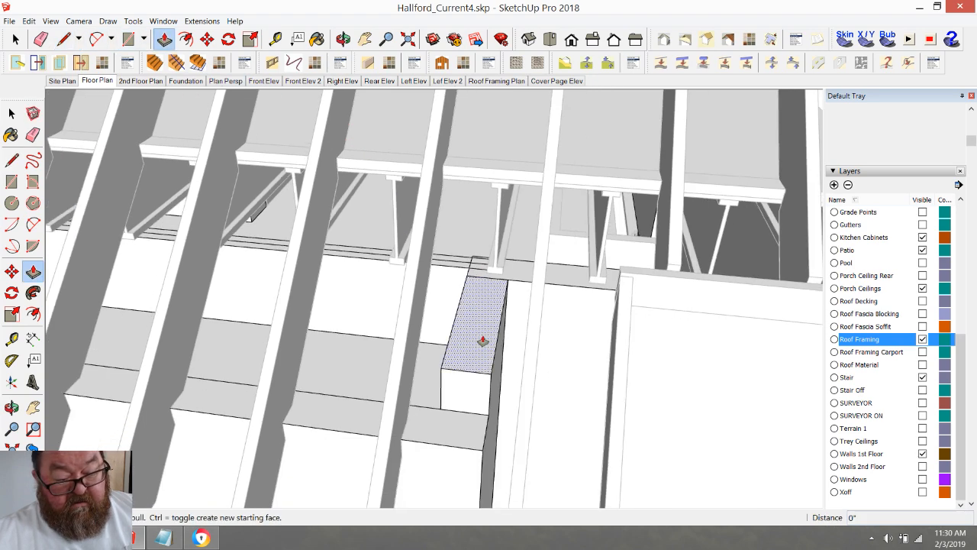
left_click(482, 341)
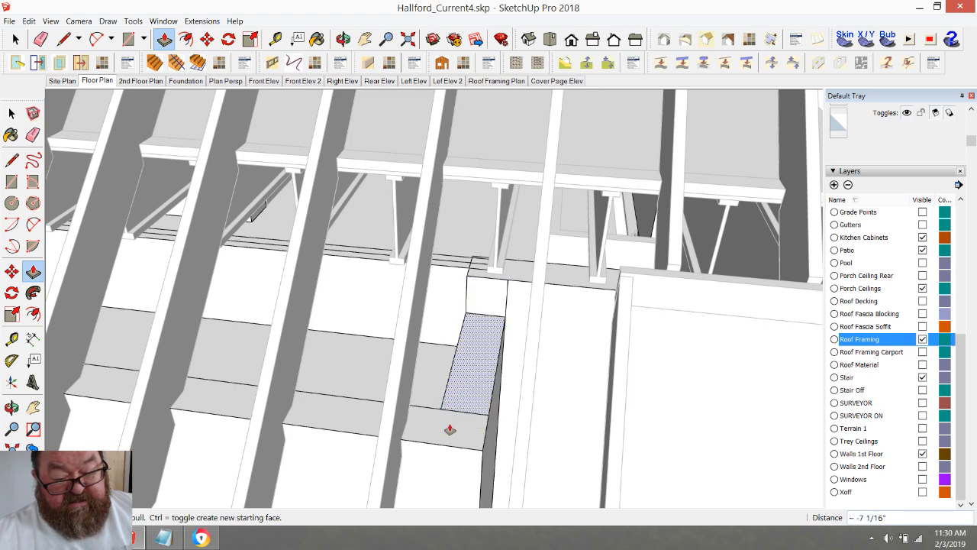
left_click(451, 429)
key("e")
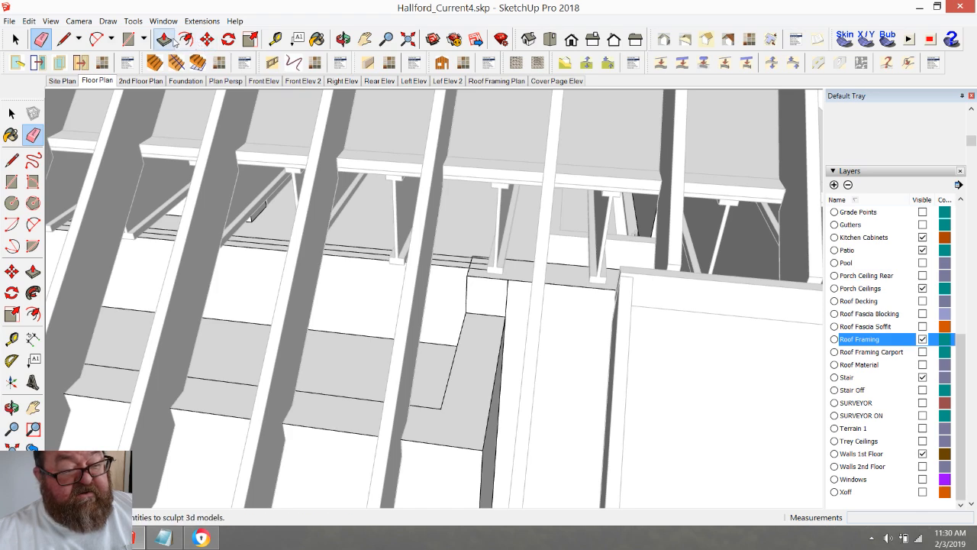
- Push the joined wall top down and pull it back up 4 11/16" to the corner of the rafter seat
left_click(164, 39)
left_click(491, 351)
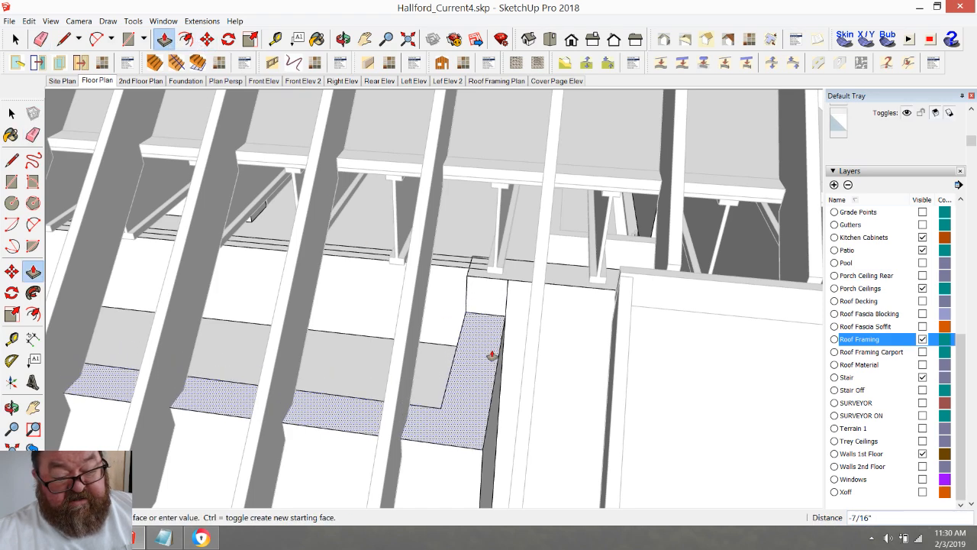
left_click(490, 364)
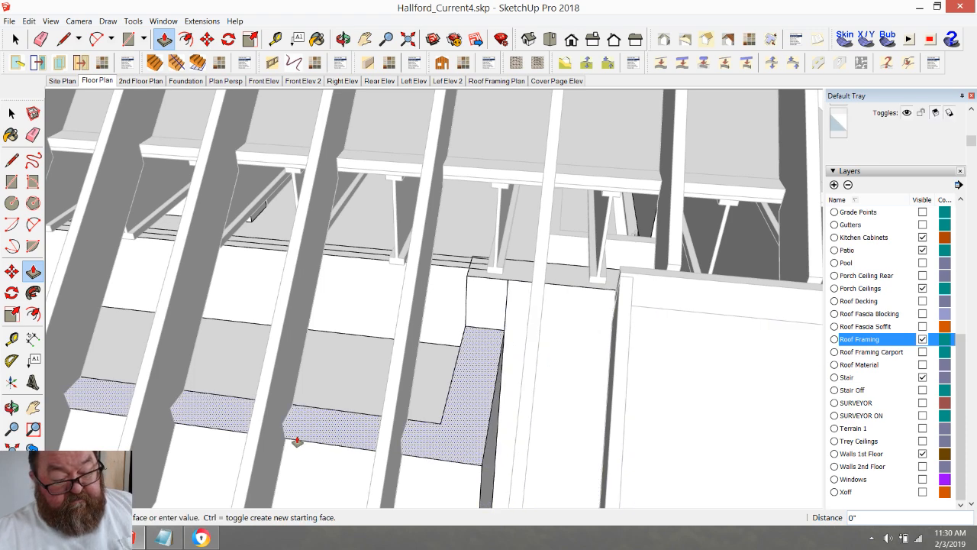
left_click(297, 444)
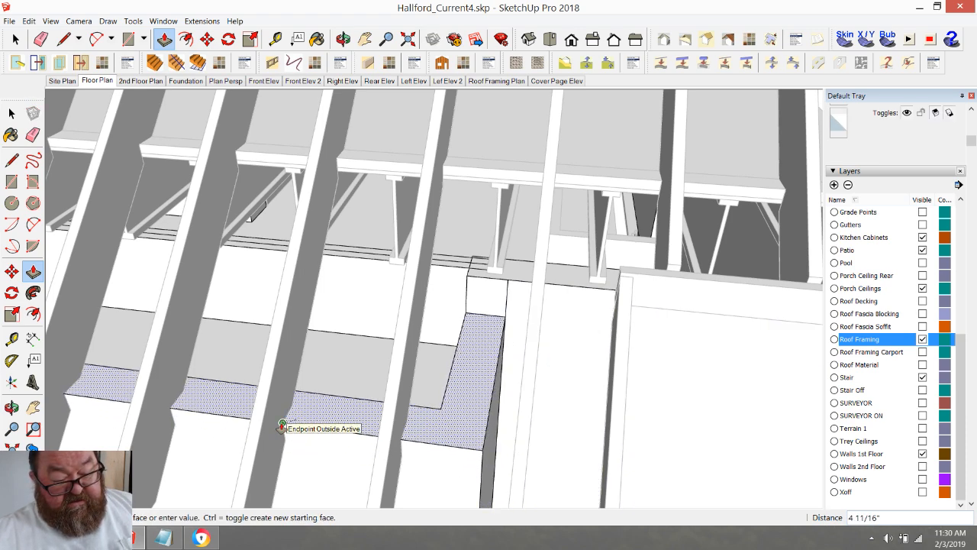
left_click(282, 426)
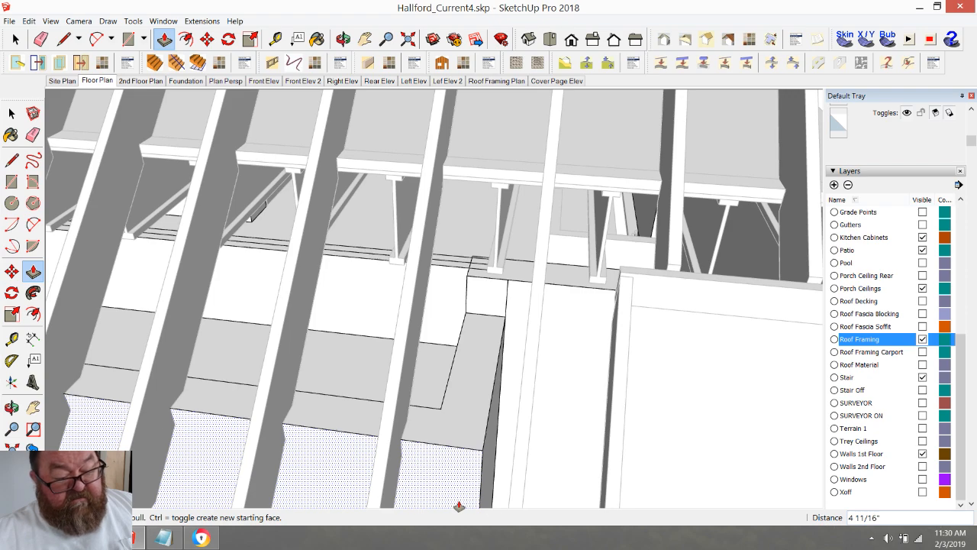
- Close the first-floor walls group
scroll(466, 504, "down", 2)
middle_click_drag(526, 470, 534, 454)
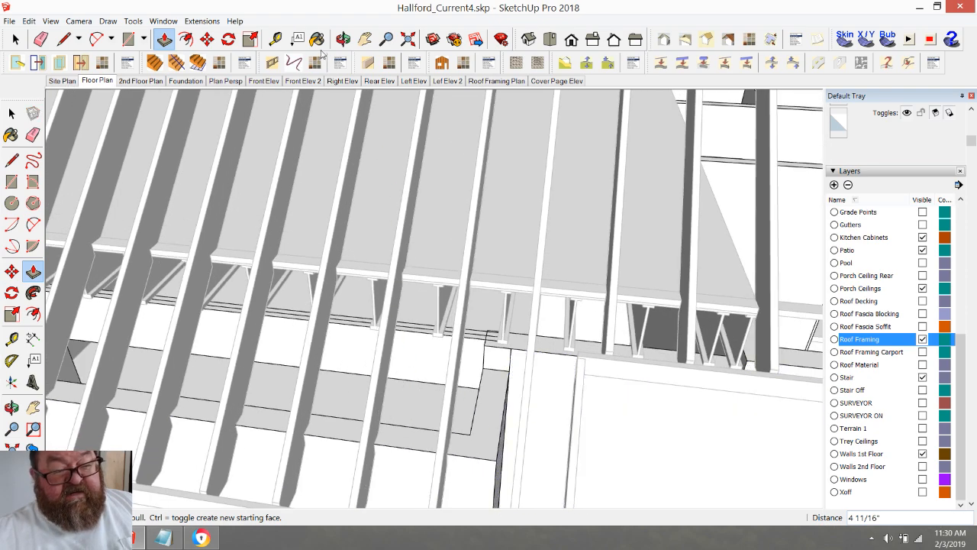
left_click(343, 40)
left_click_drag(367, 298, 527, 359)
left_click(15, 39)
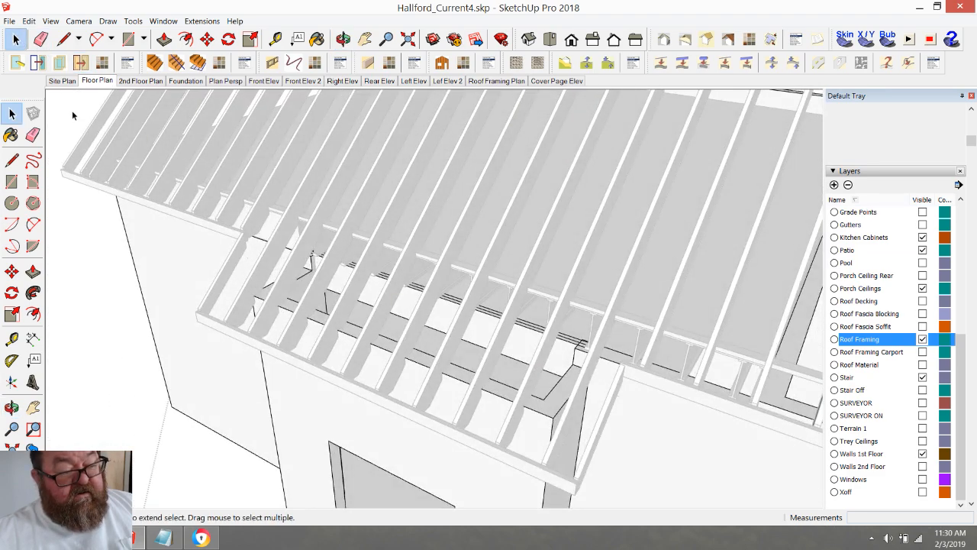
middle_click_drag(175, 262, 455, 403)
scroll(455, 403, "down", 1)
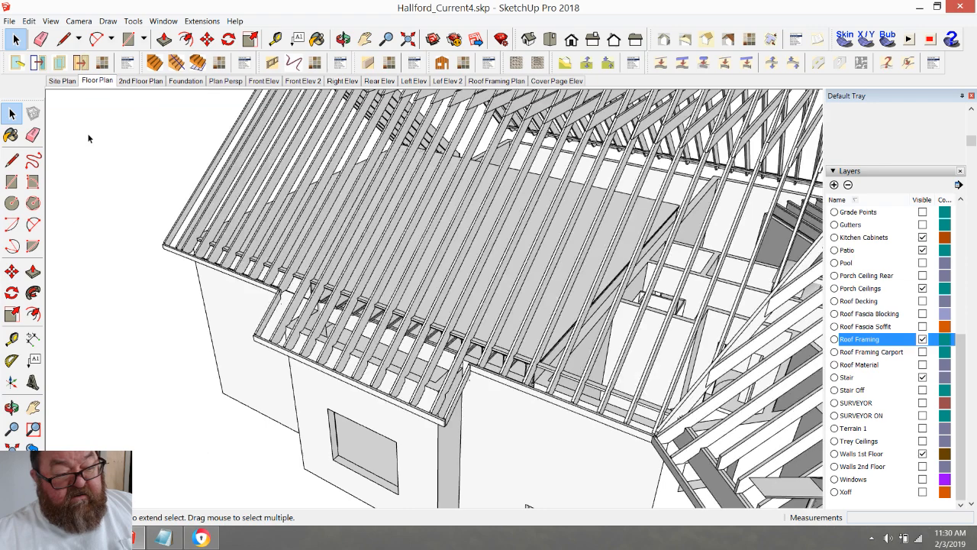
- Examine the rafters, floor trusses and lowered walls around the projecting garage bay from several sides
scroll(347, 342, "up", 3)
scroll(469, 367, "up", 2)
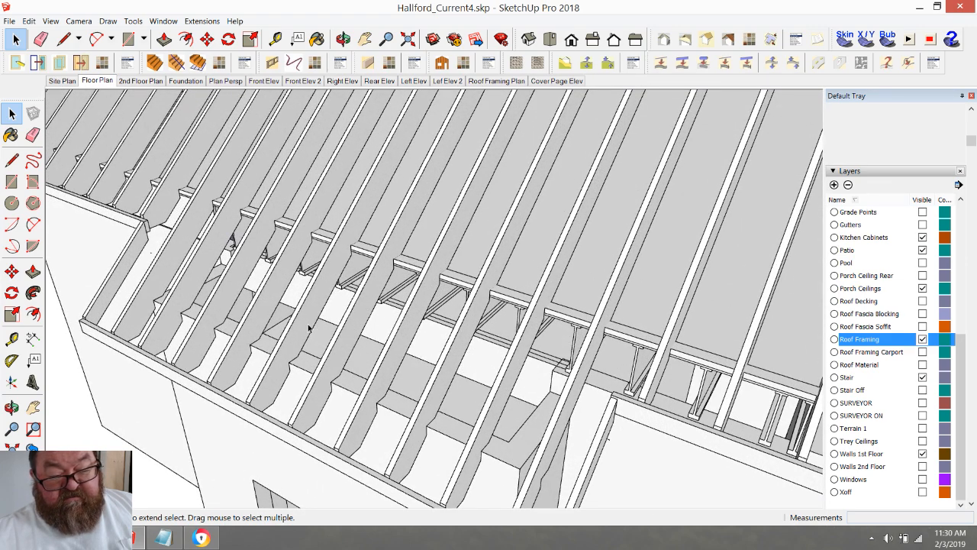
scroll(308, 328, "down", 1)
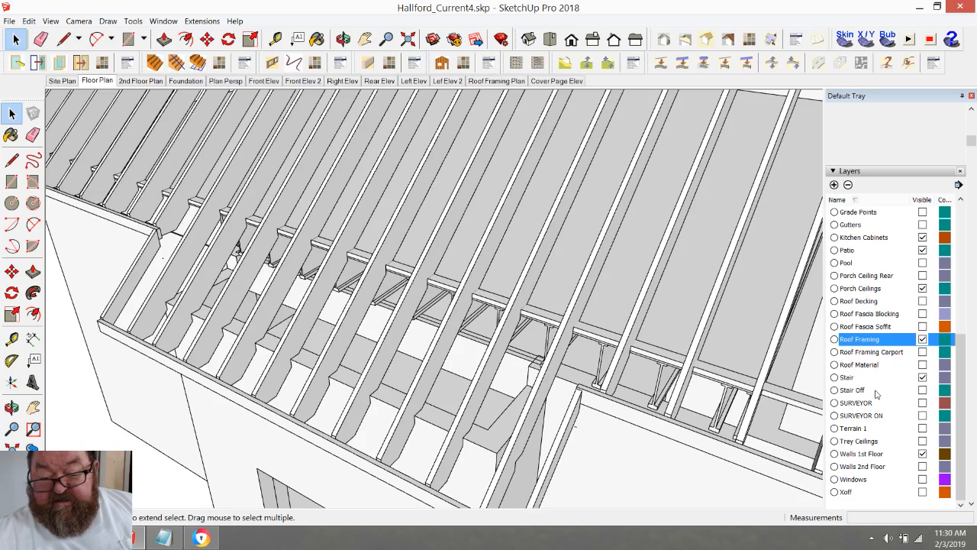
left_click(343, 40)
left_click_drag(362, 247, 155, 171)
left_click_drag(393, 169, 167, 382)
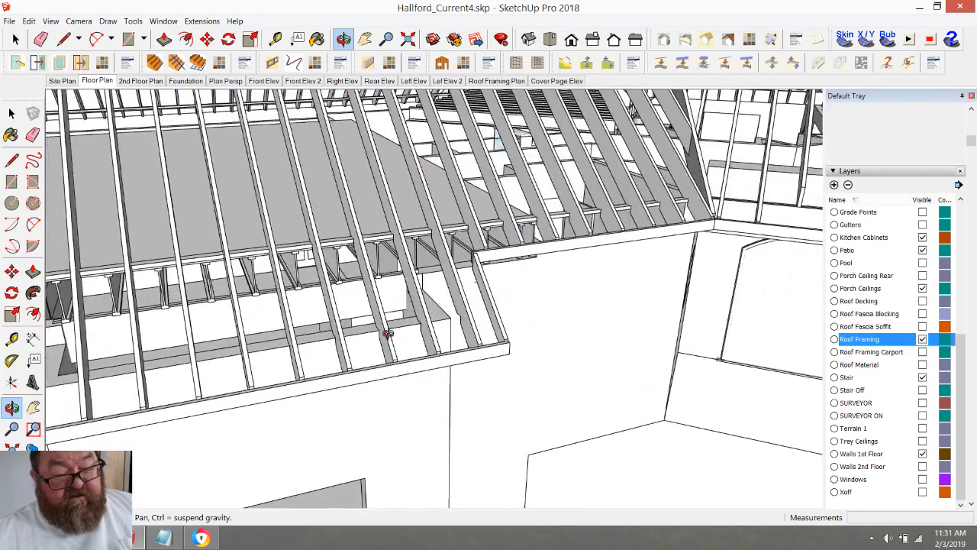
left_click_drag(388, 333, 209, 366)
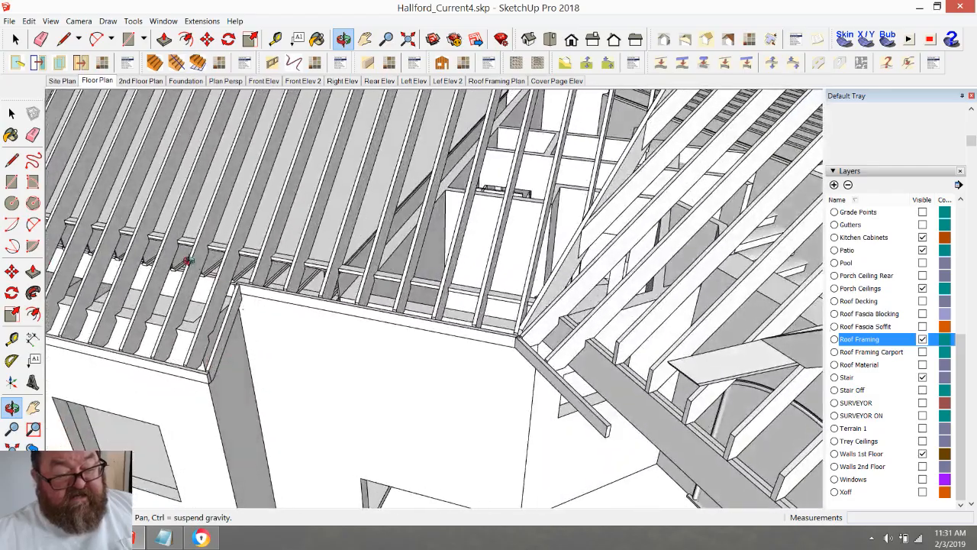
scroll(152, 243, "up", 5)
left_click_drag(146, 237, 264, 304)
middle_click_drag(264, 304, 429, 325)
scroll(407, 346, "down", 5)
scroll(565, 396, "up", 6)
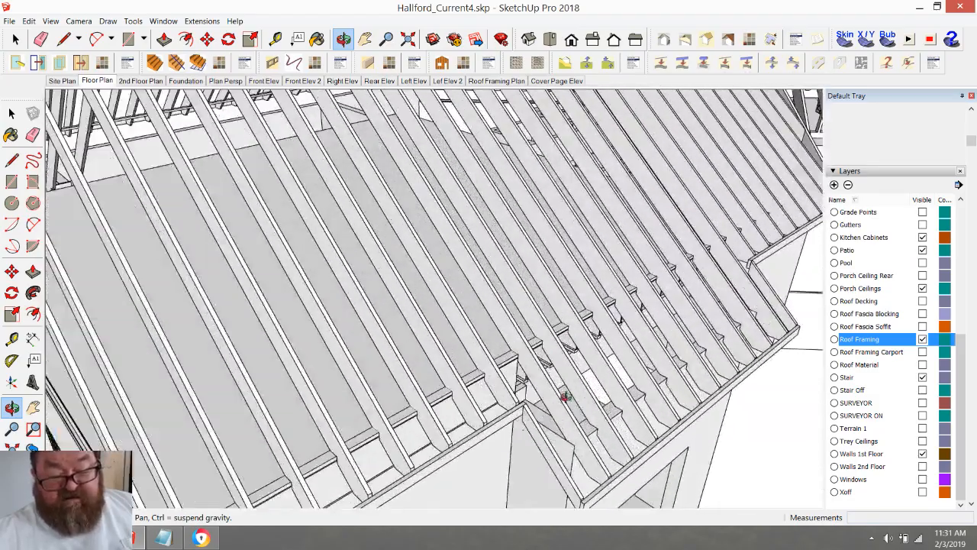
scroll(441, 370, "down", 3)
scroll(441, 370, "down", 4)
middle_click_drag(390, 351, 388, 288)
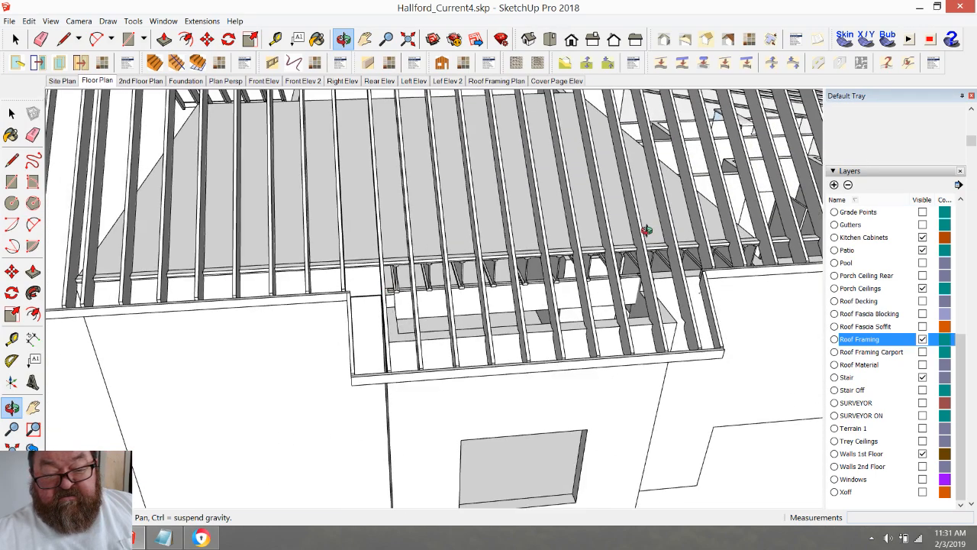
middle_click_drag(325, 316, 389, 303)
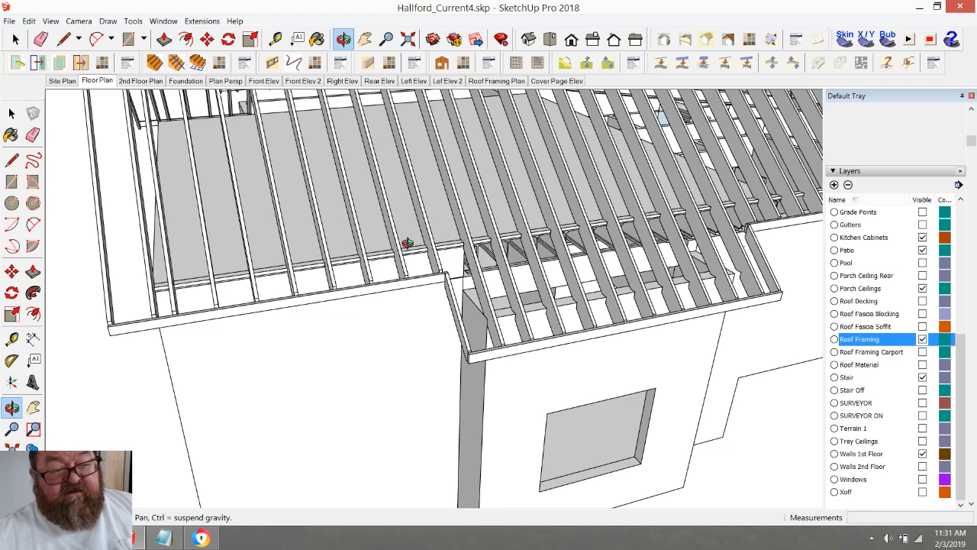
middle_click_drag(461, 250, 486, 269)
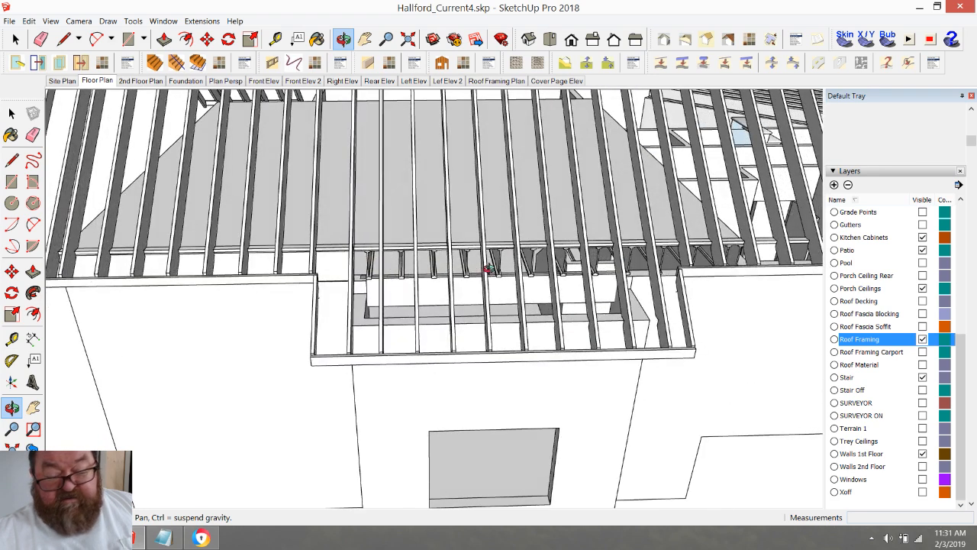
- Examine how the second-floor I-joists and decking meet the rafters and wall tops beside the projecting garage bay
middle_click_drag(539, 285, 442, 275)
scroll(548, 286, "up", 4)
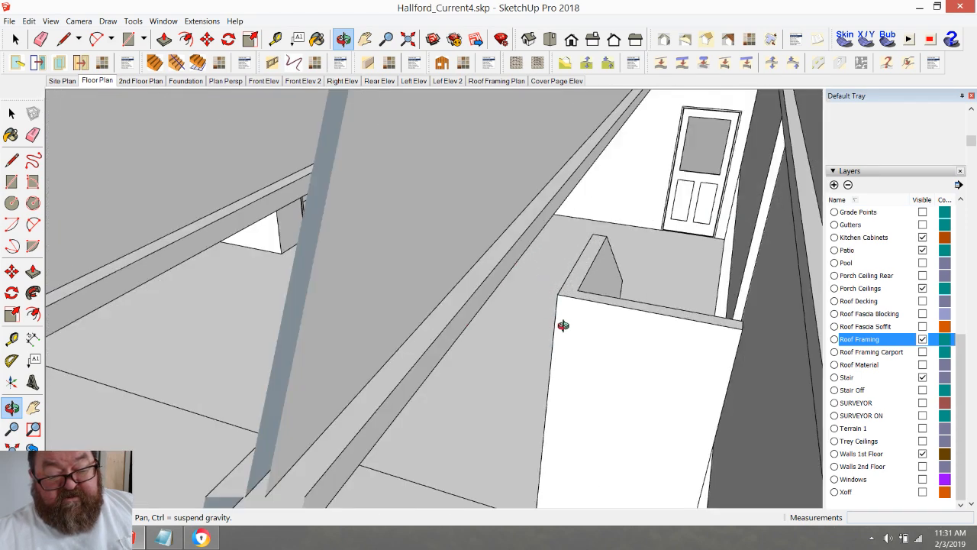
scroll(563, 323, "down", 2)
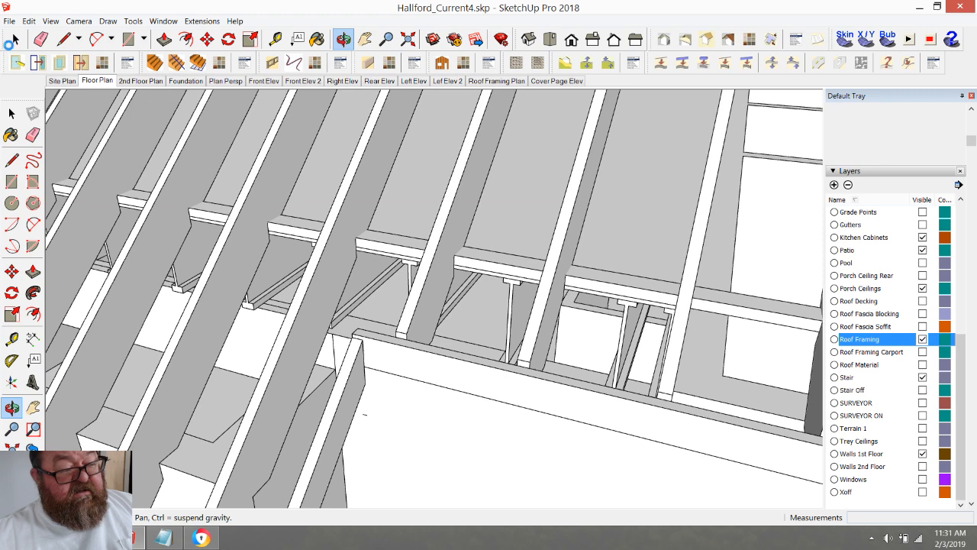
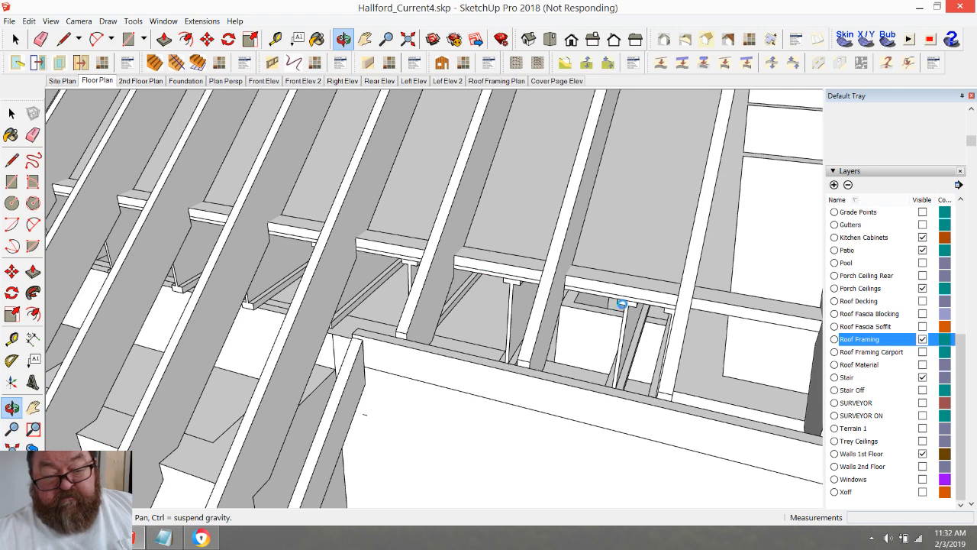
left_click_drag(603, 285, 686, 289)
left_click_drag(680, 290, 686, 316)
left_click(16, 39)
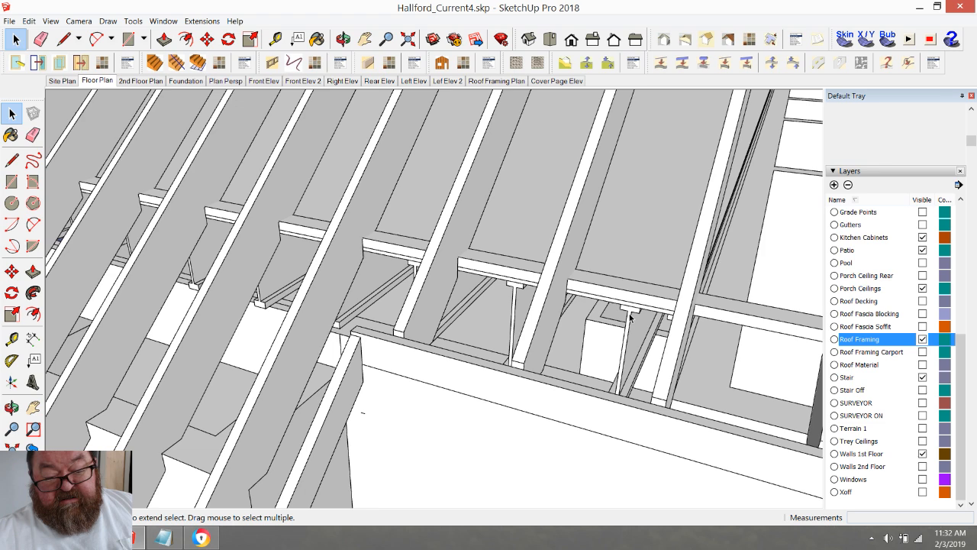
key("b")
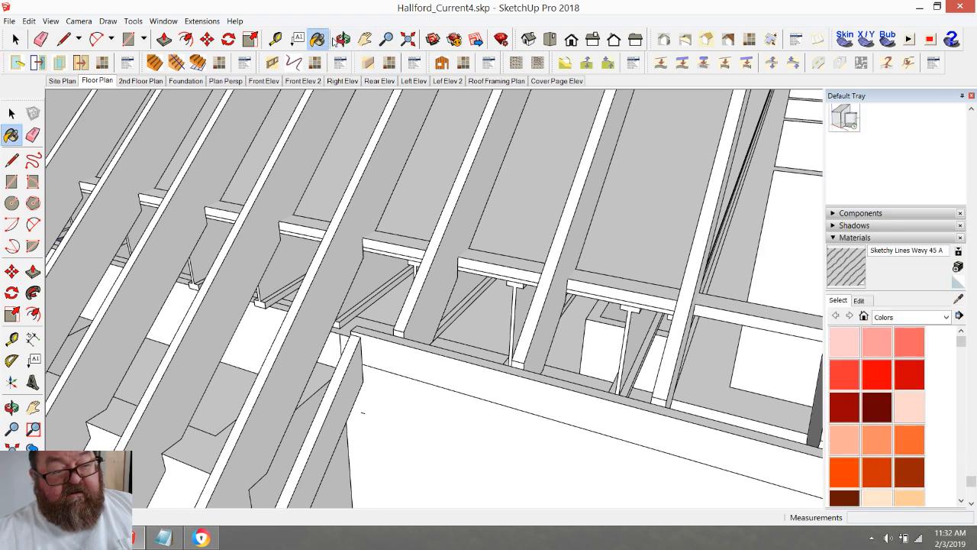
key("o")
left_click_drag(467, 221, 554, 271)
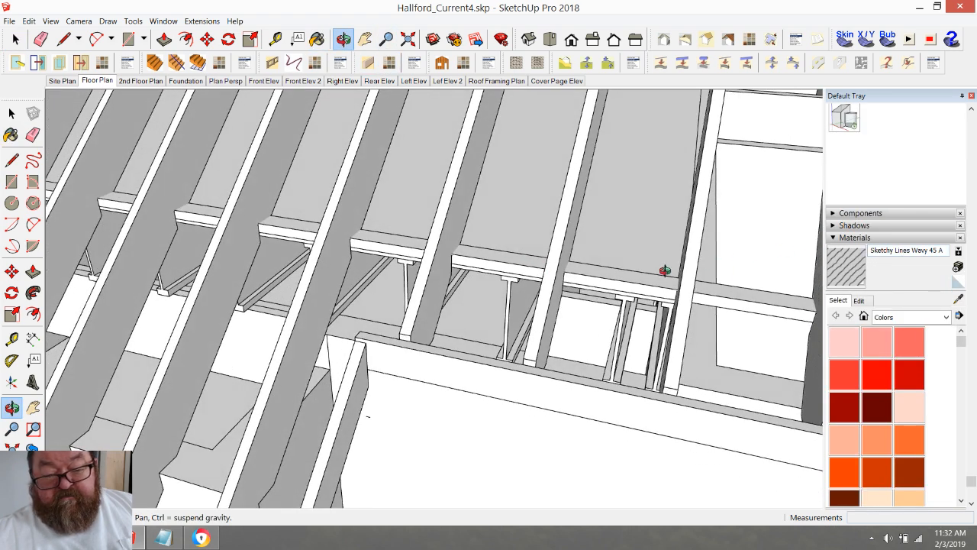
- Select the group of second-floor I-joists and move it about 9 9/16" sideways along the wall, clear of the rafters
key("space")
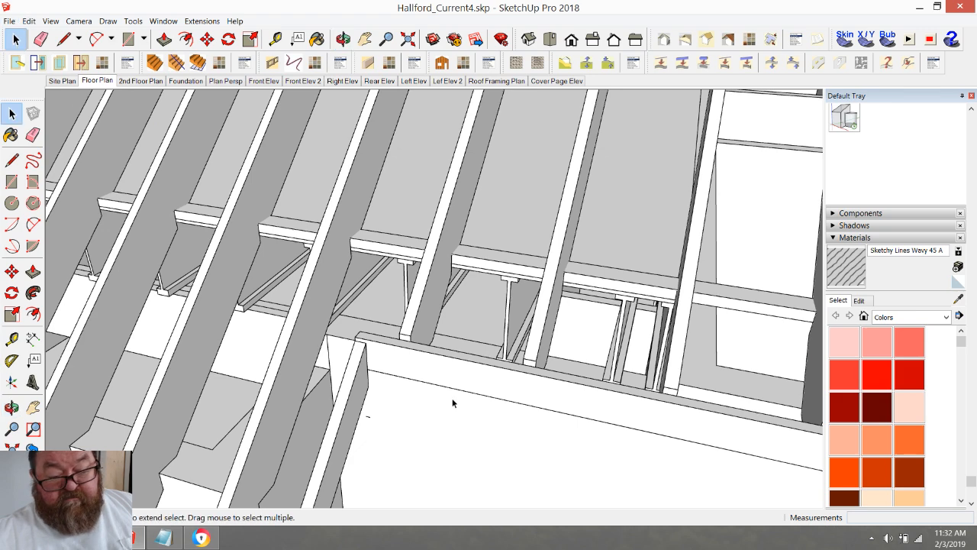
scroll(887, 190, "up", 3)
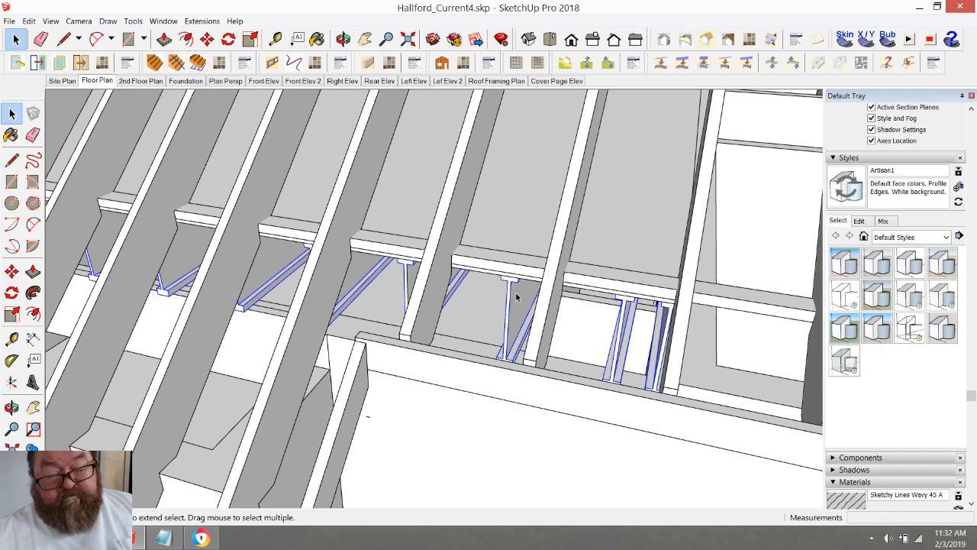
key("o")
left_click_drag(523, 212, 657, 226, "shift")
scroll(615, 258, "up", 3)
scroll(581, 276, "up", 2)
left_click_drag(563, 269, 464, 276)
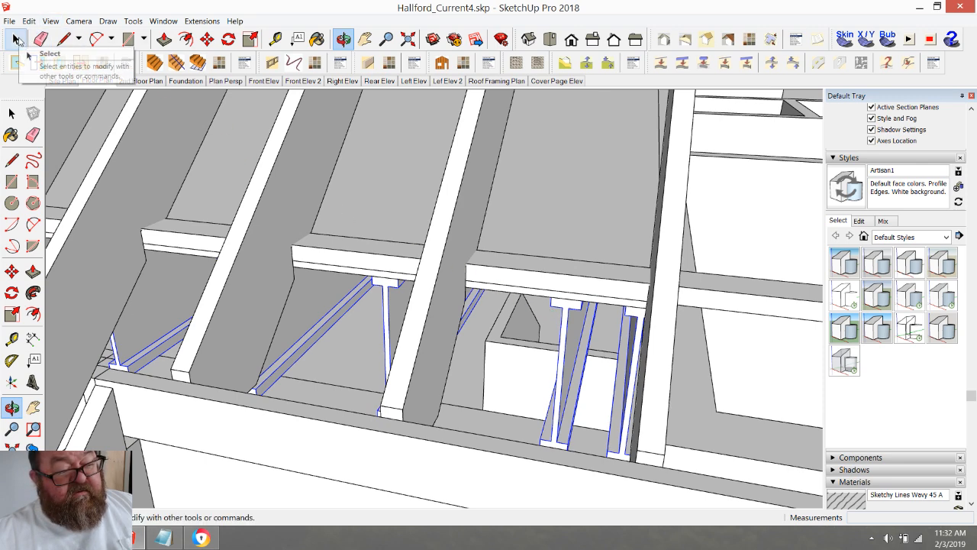
left_click(207, 39)
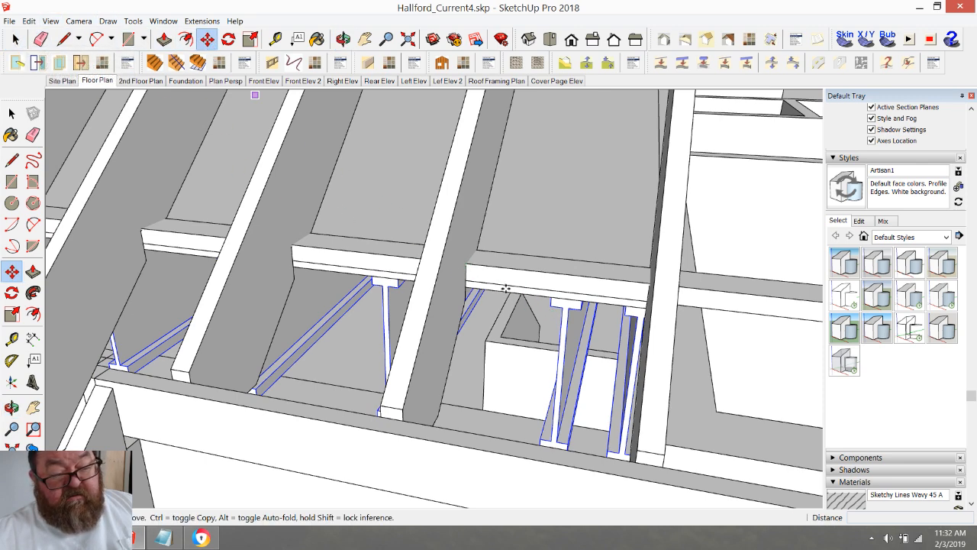
left_click(572, 298)
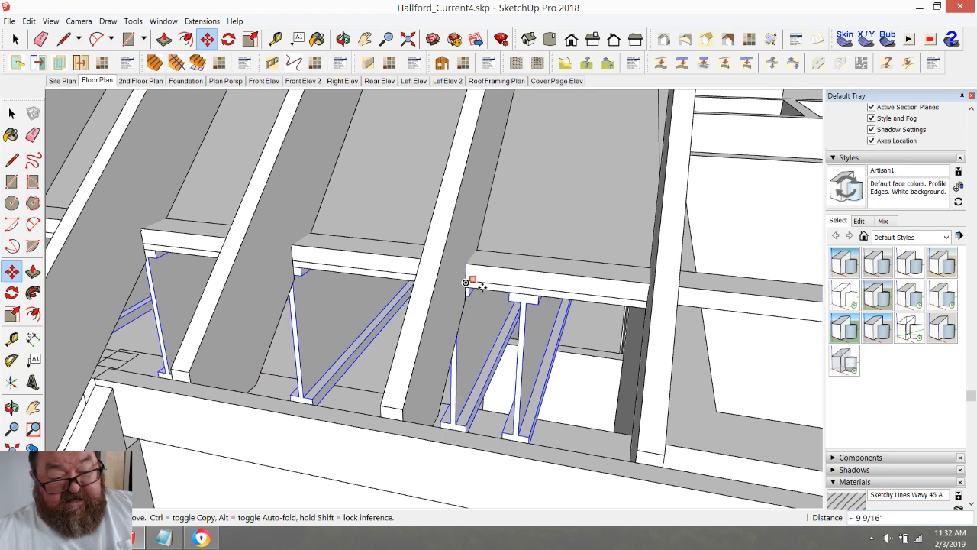
left_click(521, 302)
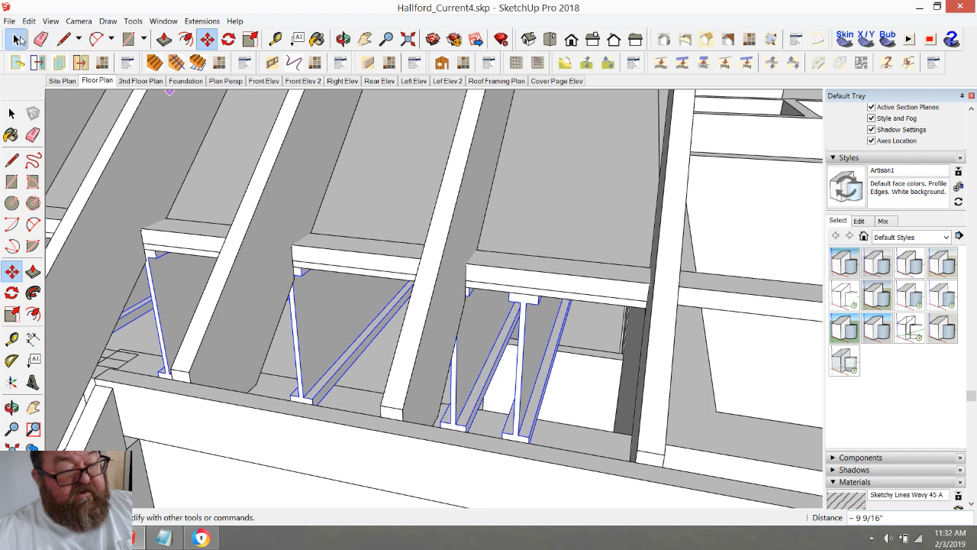
- Open the I-joist group and move its end joist sideways until its bottom flange meets the wall corner at the deck's end
key("space")
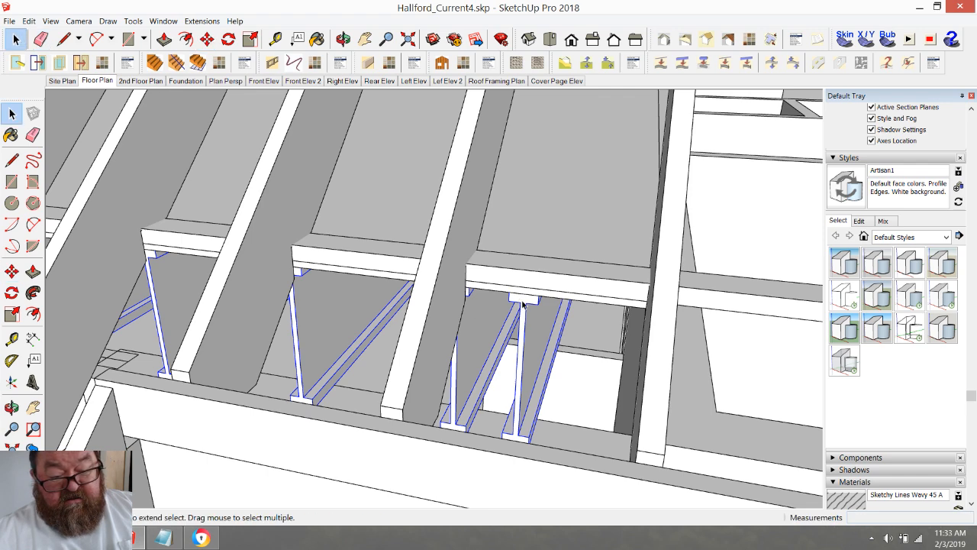
left_click(525, 306)
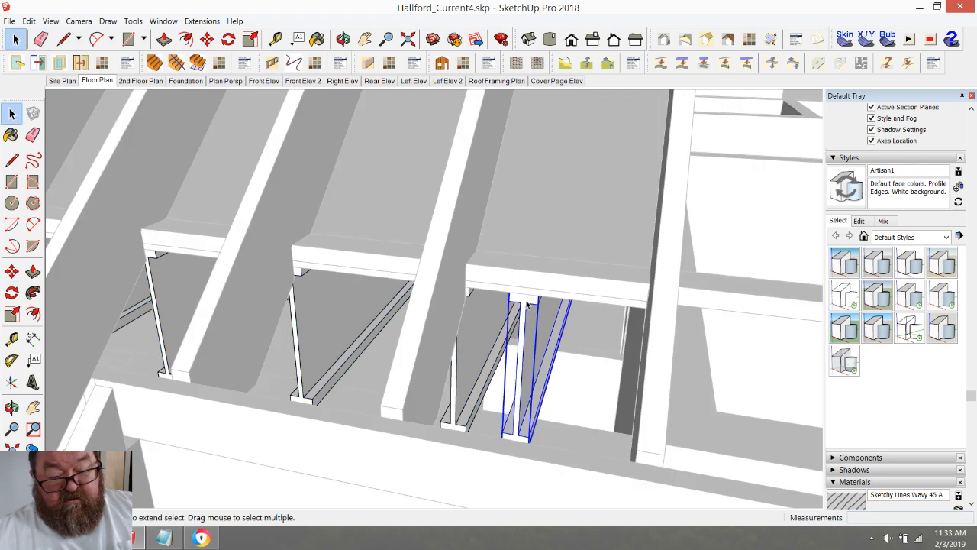
left_click(343, 39)
left_click_drag(445, 227, 555, 238)
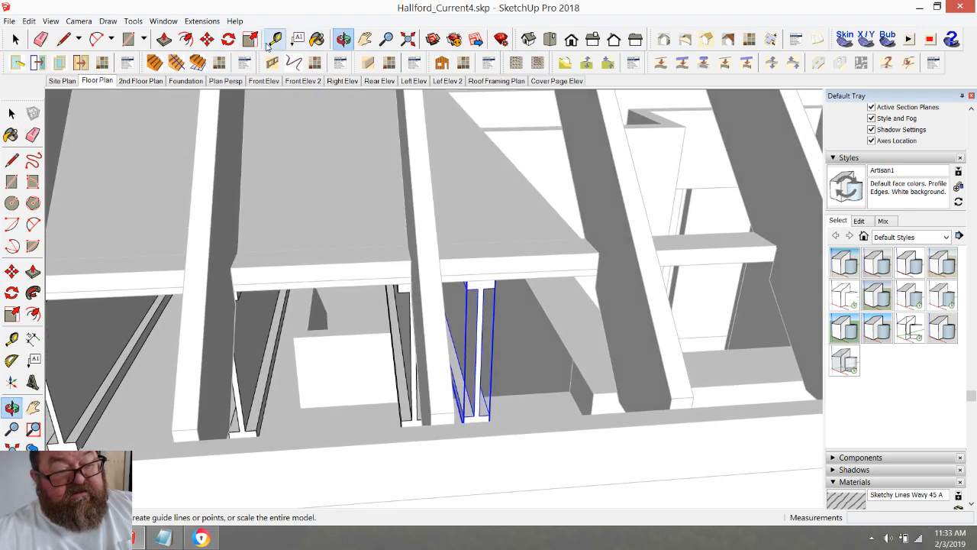
left_click(207, 40)
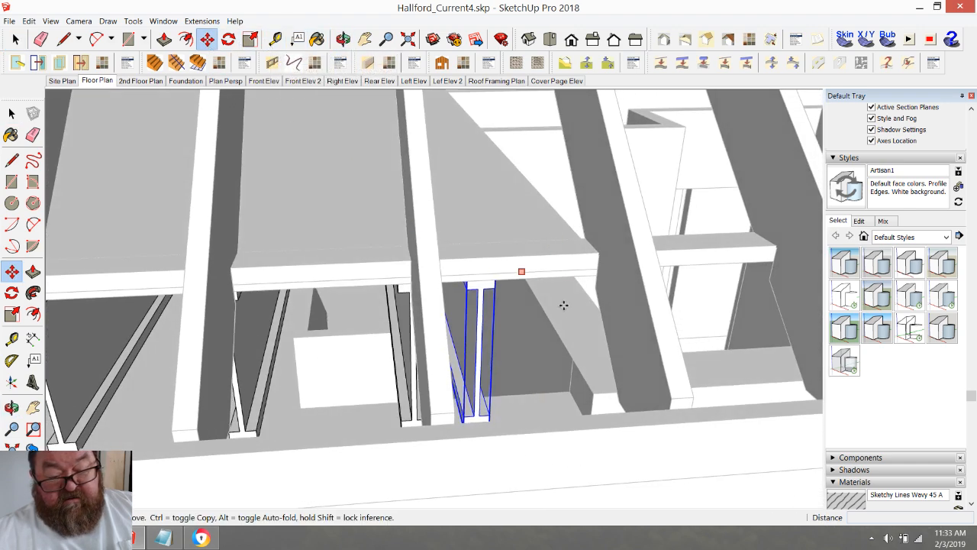
left_click(492, 420)
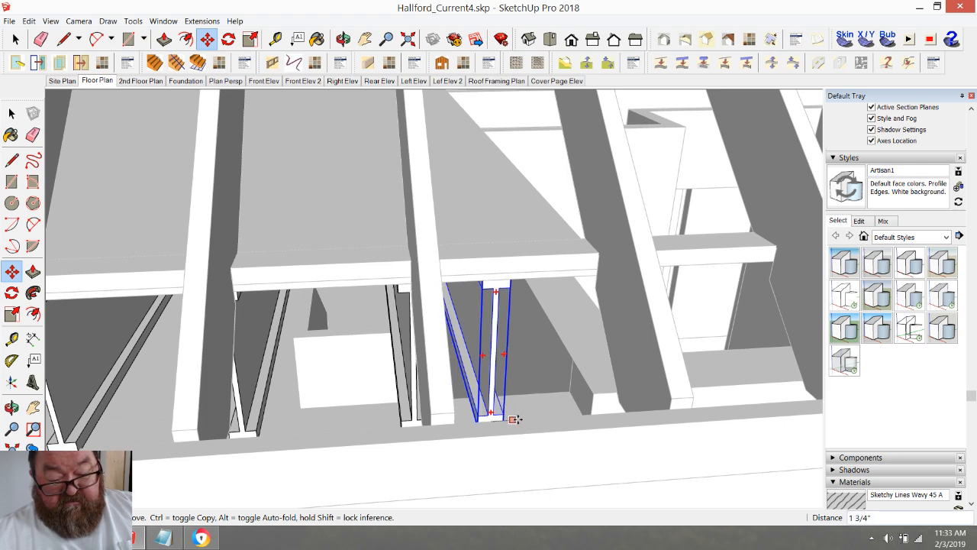
left_click(584, 413)
scroll(584, 413, "up", 5)
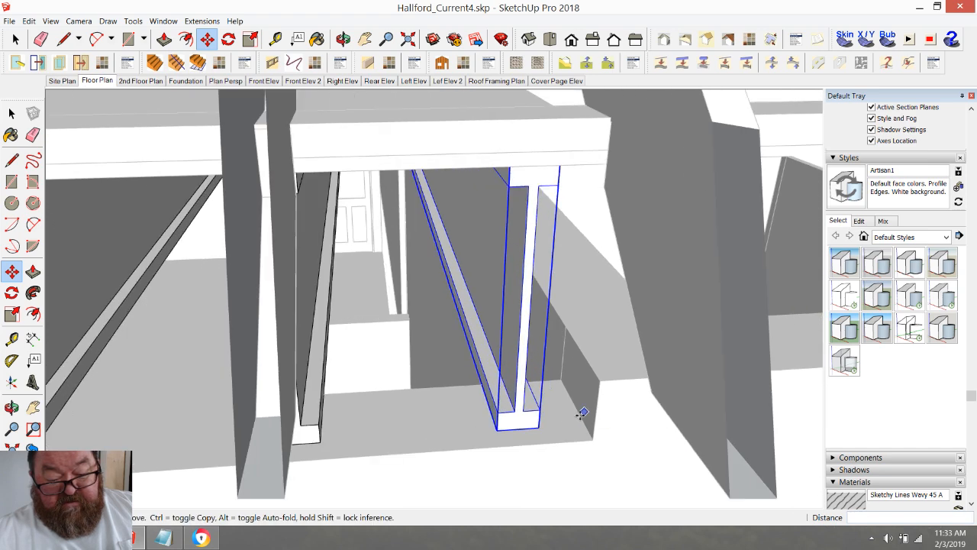
left_click(538, 426)
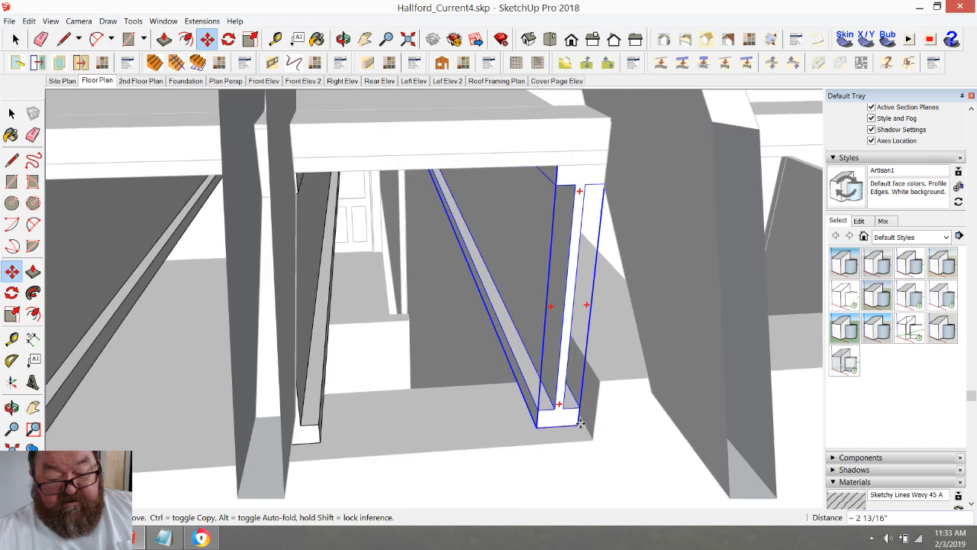
left_click(584, 424)
- Close the I-joist group and inspect the joist ends between the rafters above the garage bay
scroll(584, 425, "down", 5)
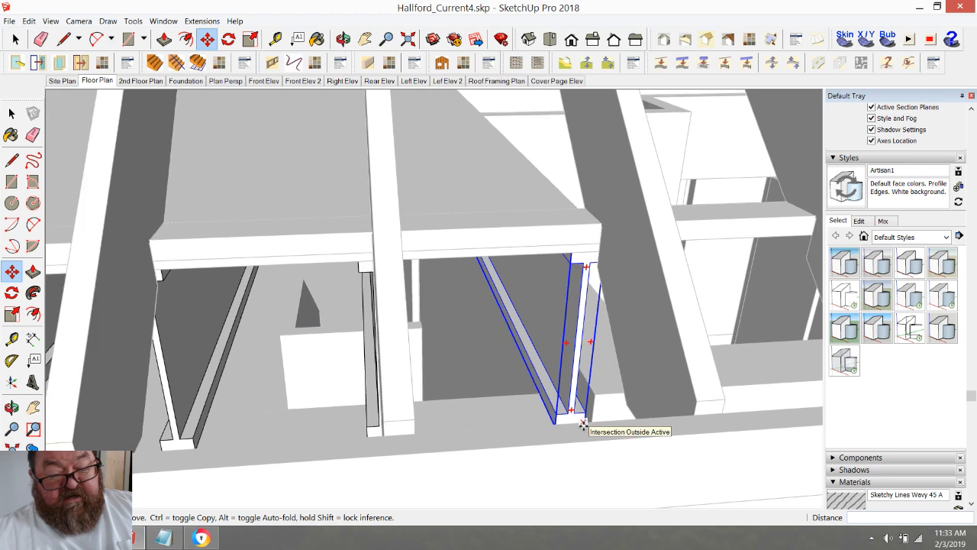
left_click(342, 40)
left_click_drag(421, 157, 399, 266)
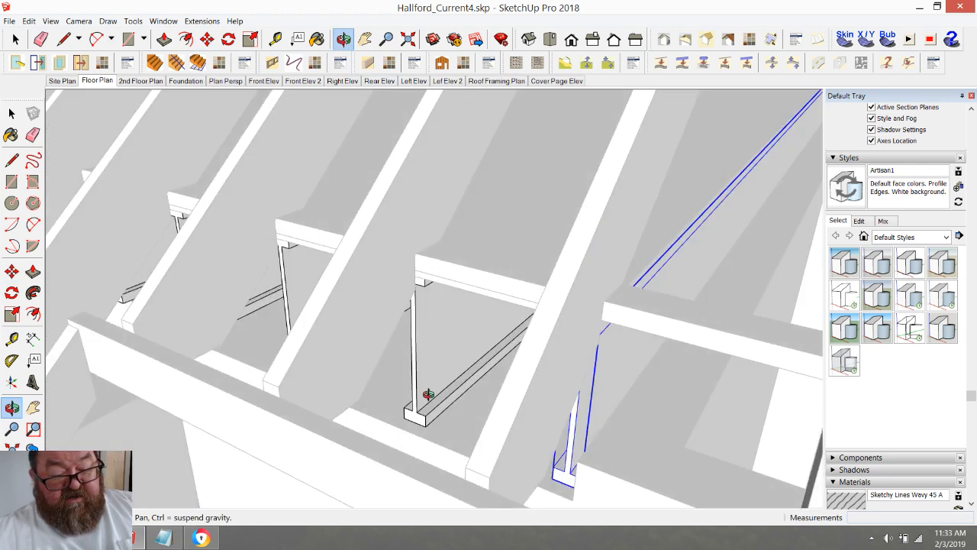
left_click_drag(427, 304, 479, 284)
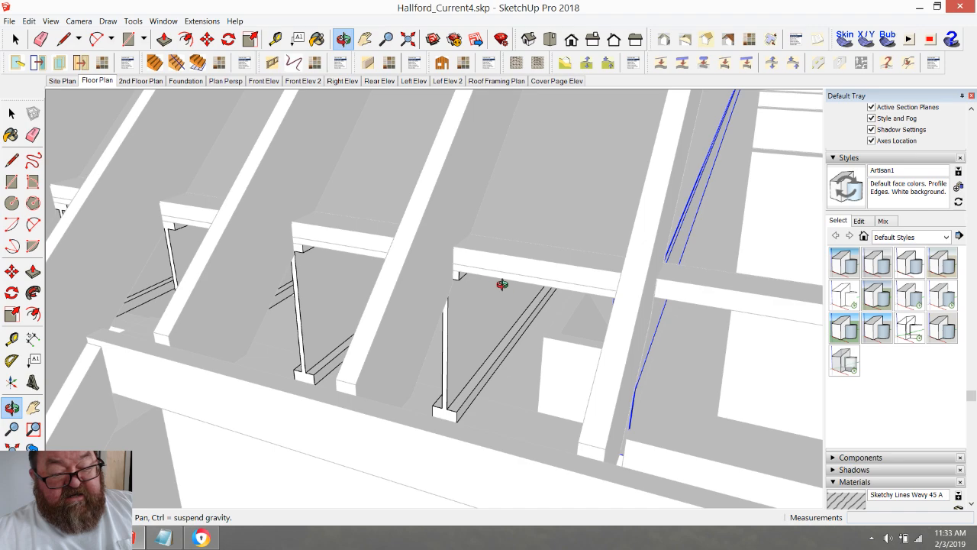
scroll(501, 281, "down", 2)
scroll(496, 298, "down", 6)
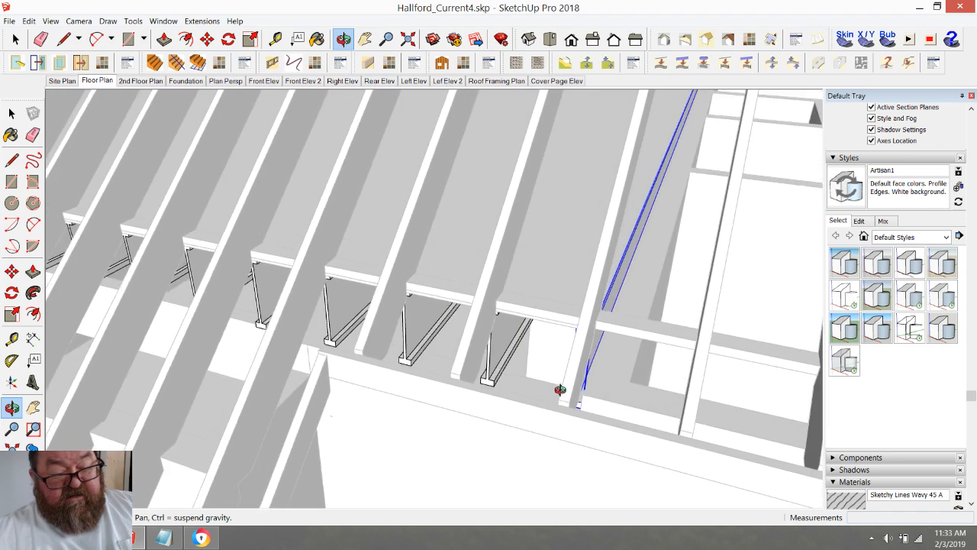
scroll(564, 390, "down", 1)
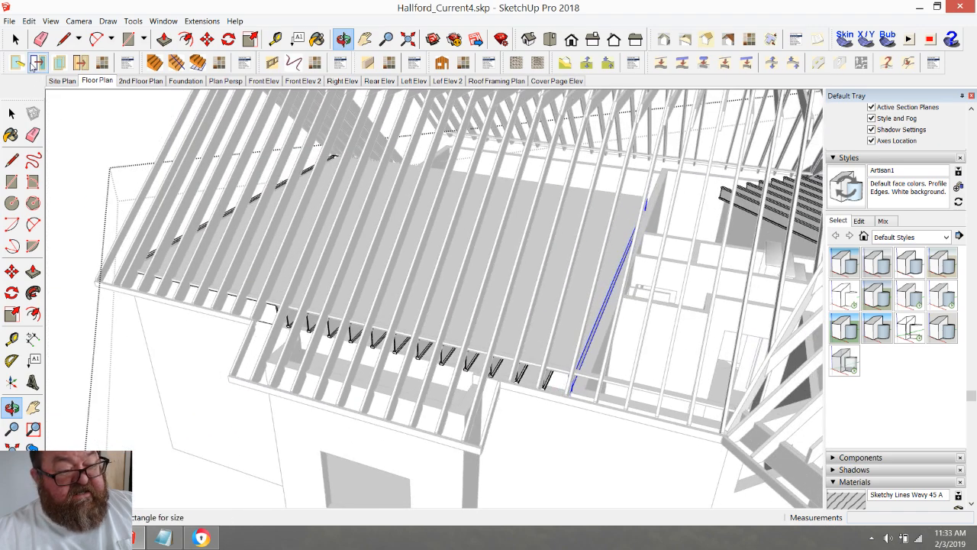
left_click(11, 113)
scroll(505, 382, "up", 6)
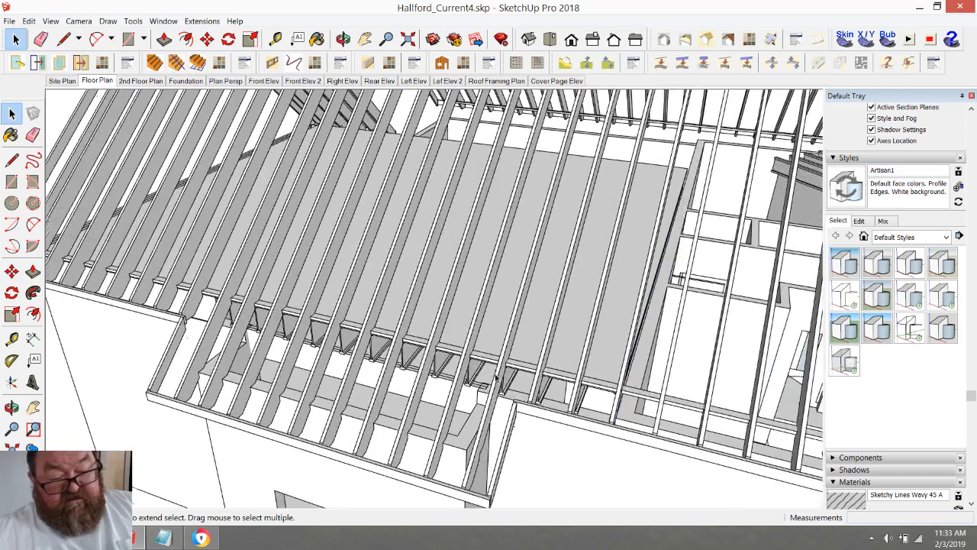
scroll(470, 364, "up", 2)
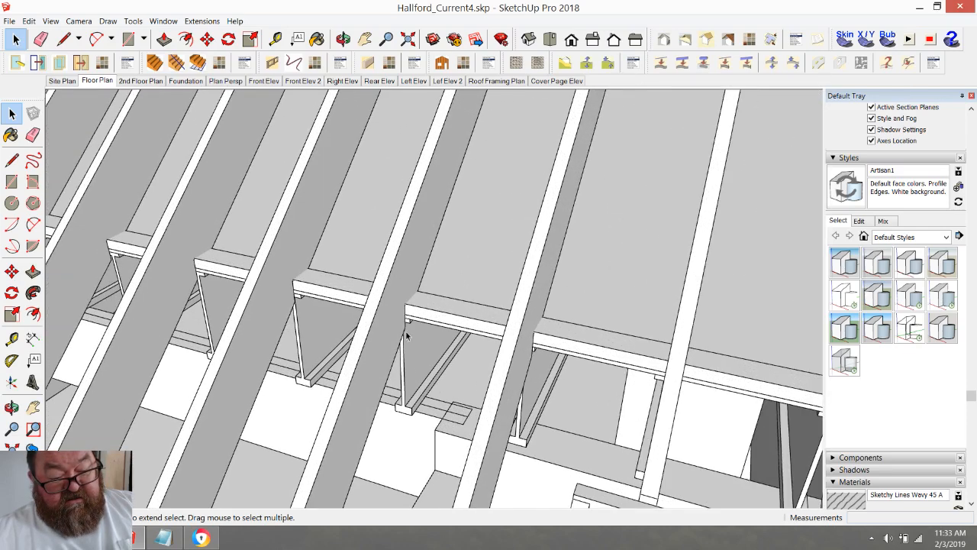
left_click(343, 39)
left_click_drag(451, 327, 391, 380)
scroll(422, 449, "up", 4)
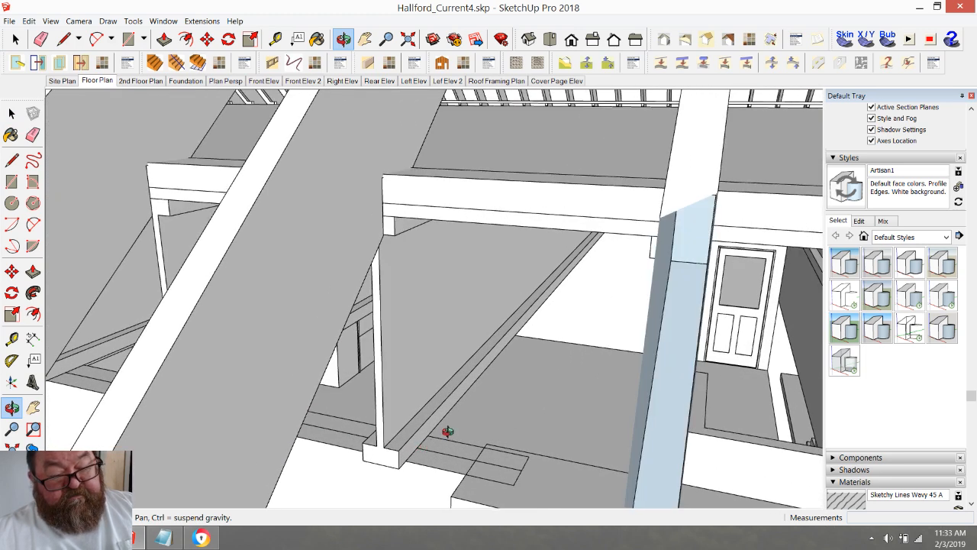
left_click(144, 39)
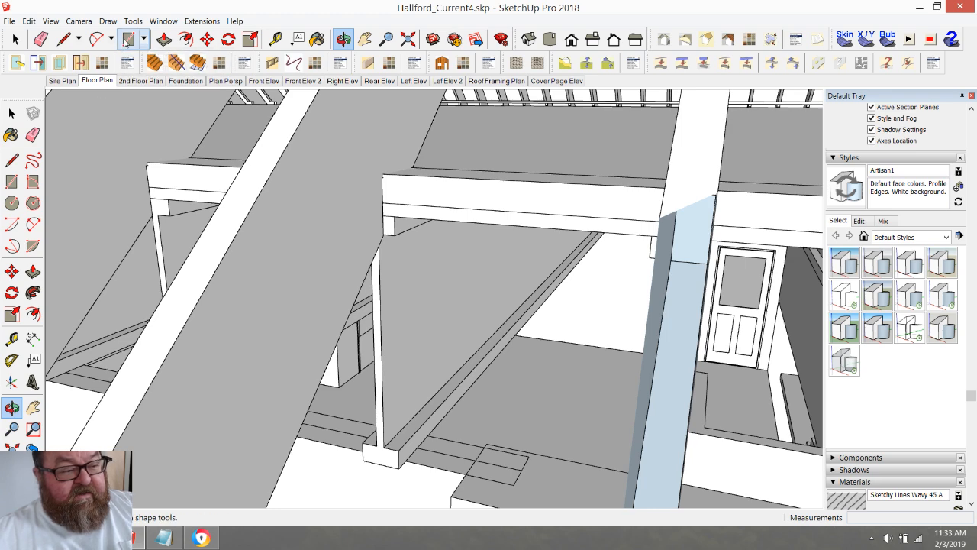
left_click(157, 56)
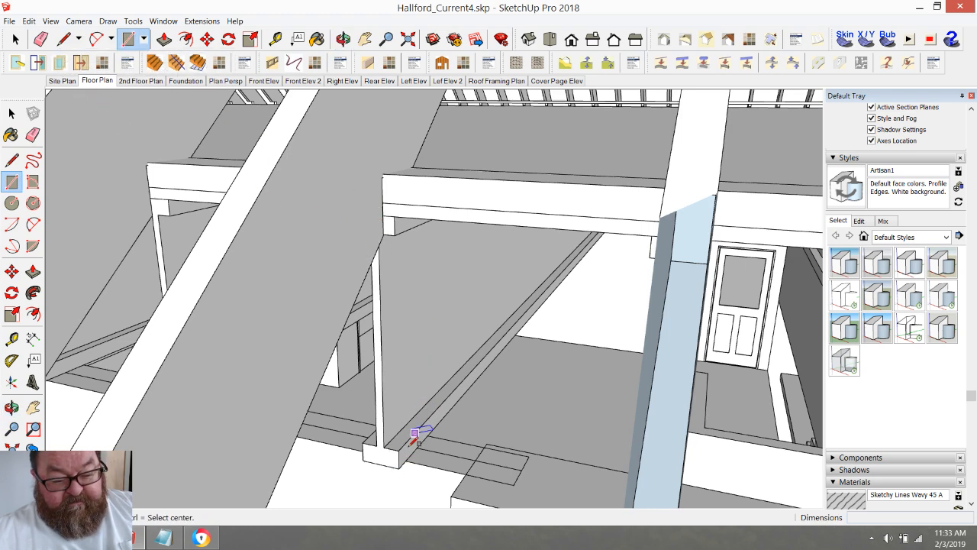
left_click(398, 467)
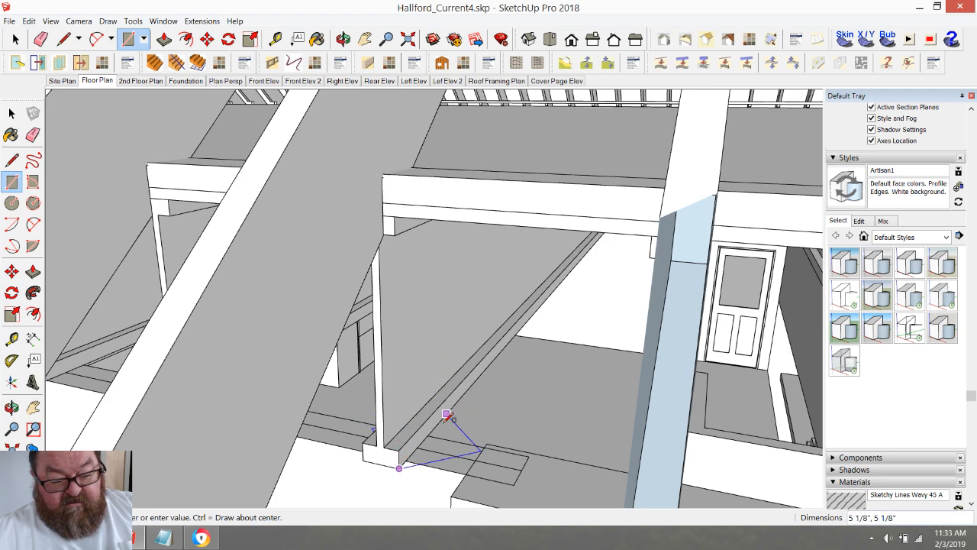
key("Escape")
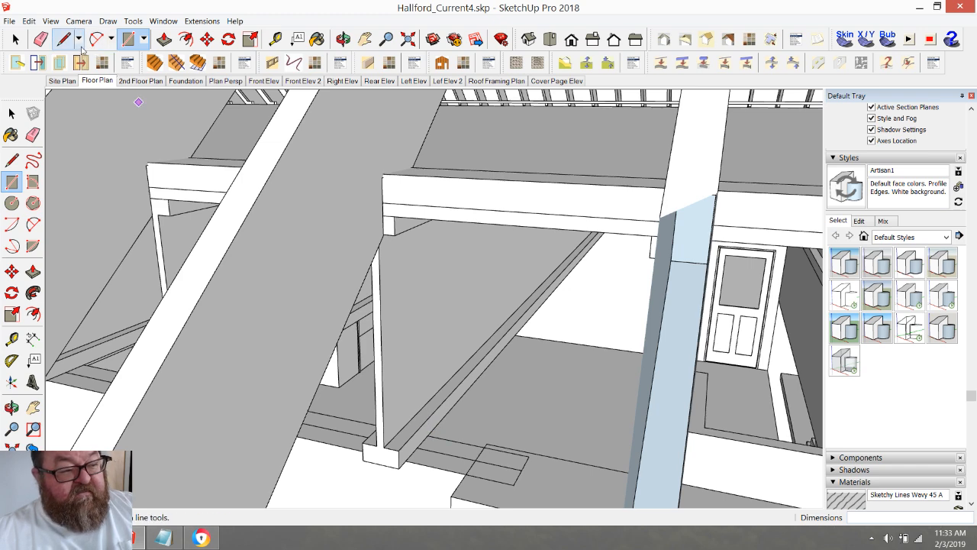
- Draw an upright rectangular face with lines from the joist's bottom flange corner, 3 1/2" wide along the joist
left_click(62, 40)
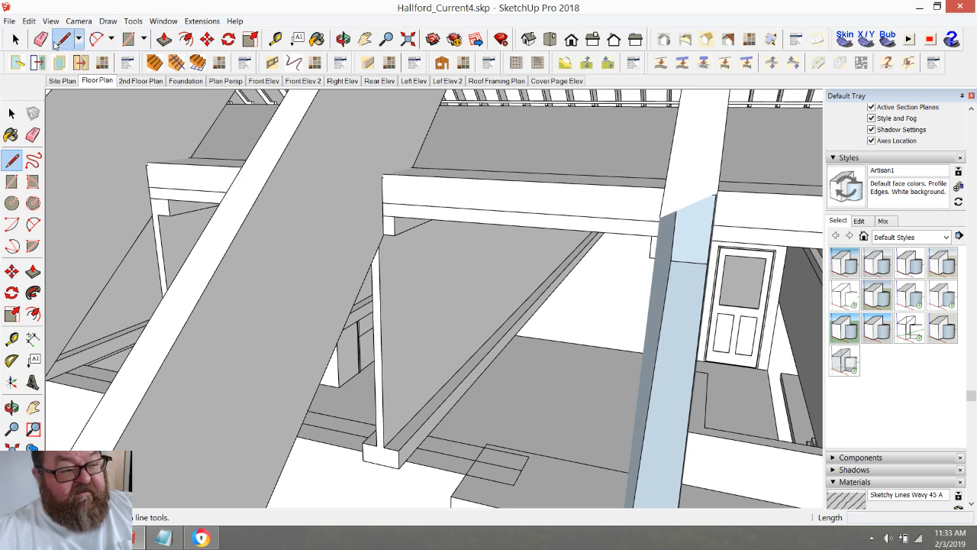
left_click(397, 467)
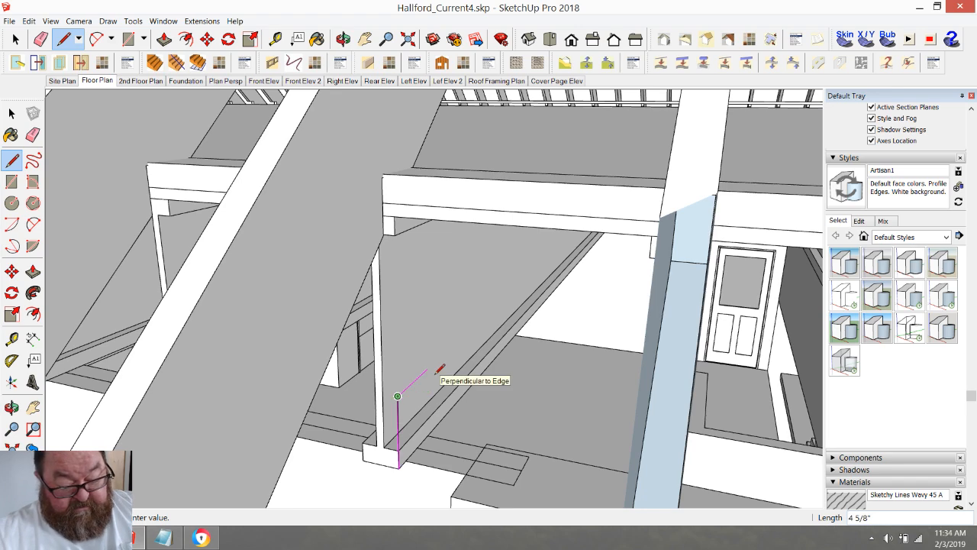
type("3.5")
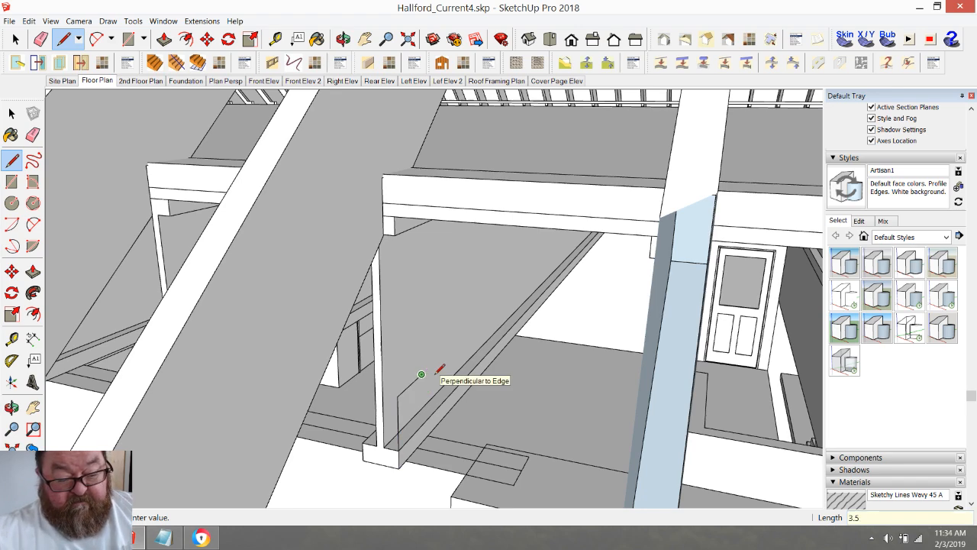
key("Return")
left_click(422, 441)
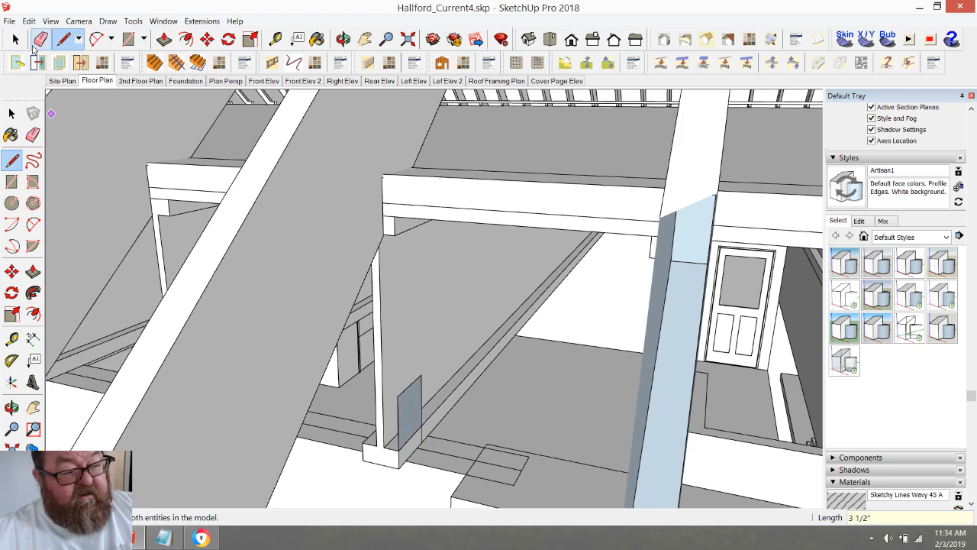
- Extrude the upright rectangular face at the joist's end to a thickness of 1 1/2"
left_click(164, 39)
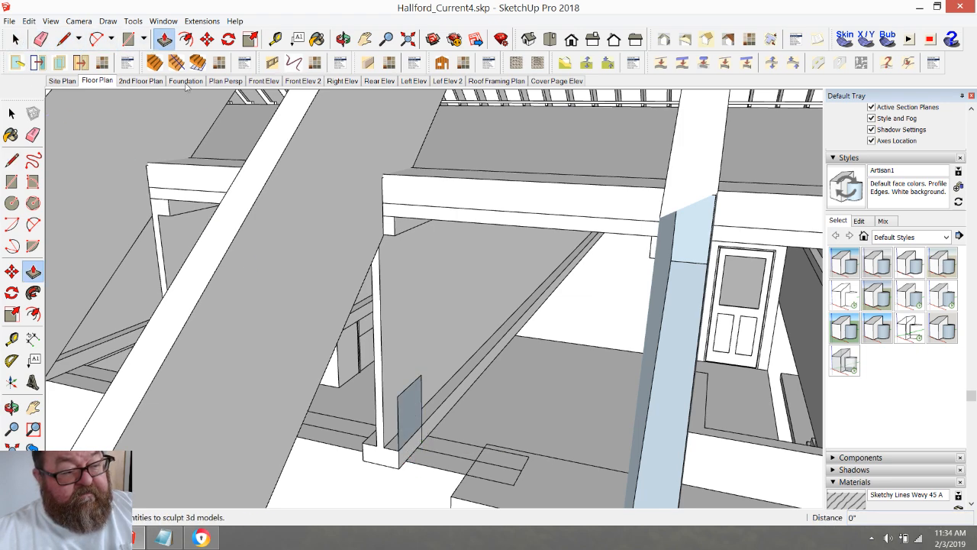
left_click(398, 407)
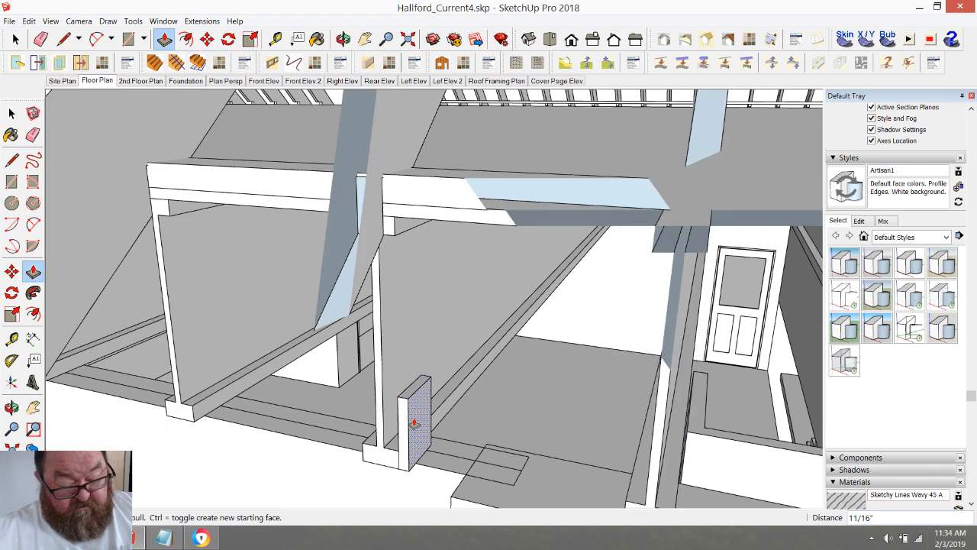
type("1.")
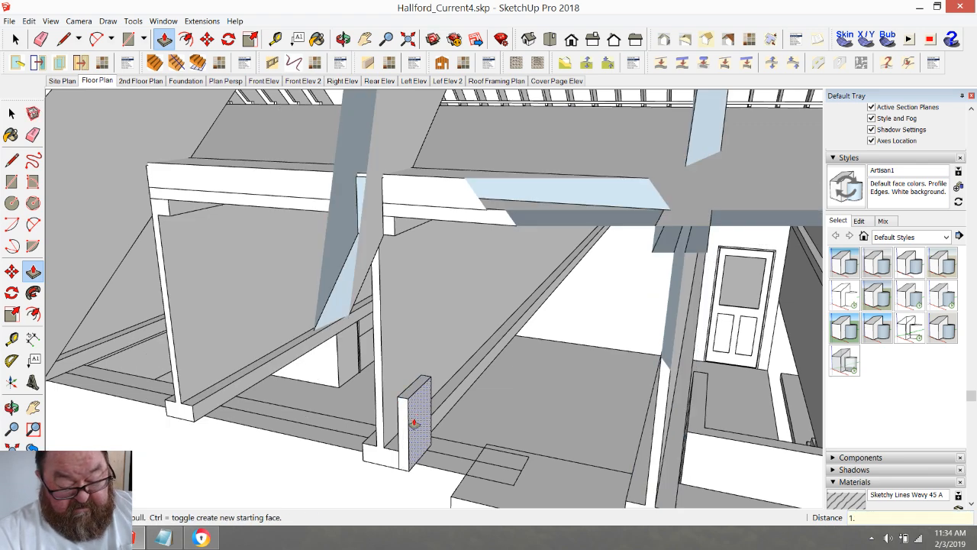
type("5")
key("Return")
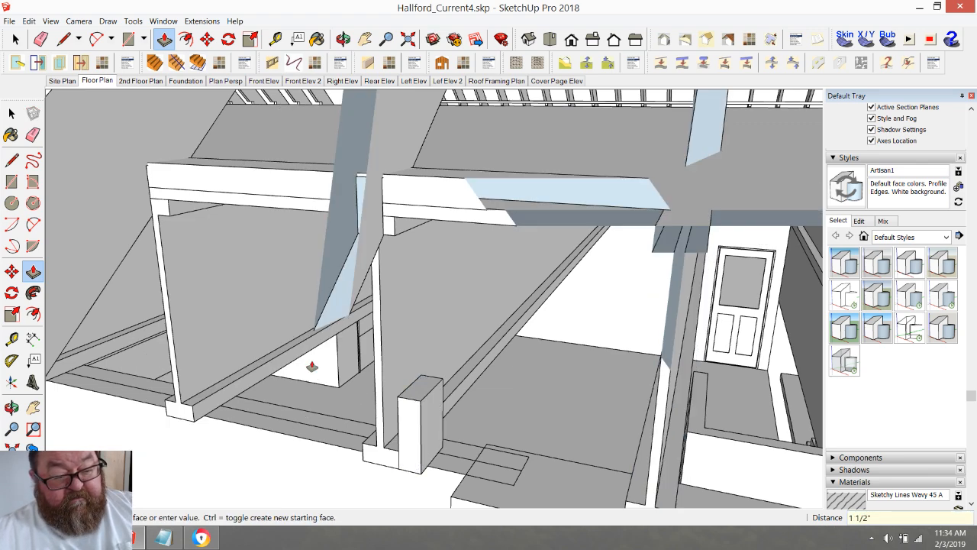
- Select the whole extruded block beside the joist's web and make it a group
left_click(15, 40)
scroll(399, 342, "down", 1)
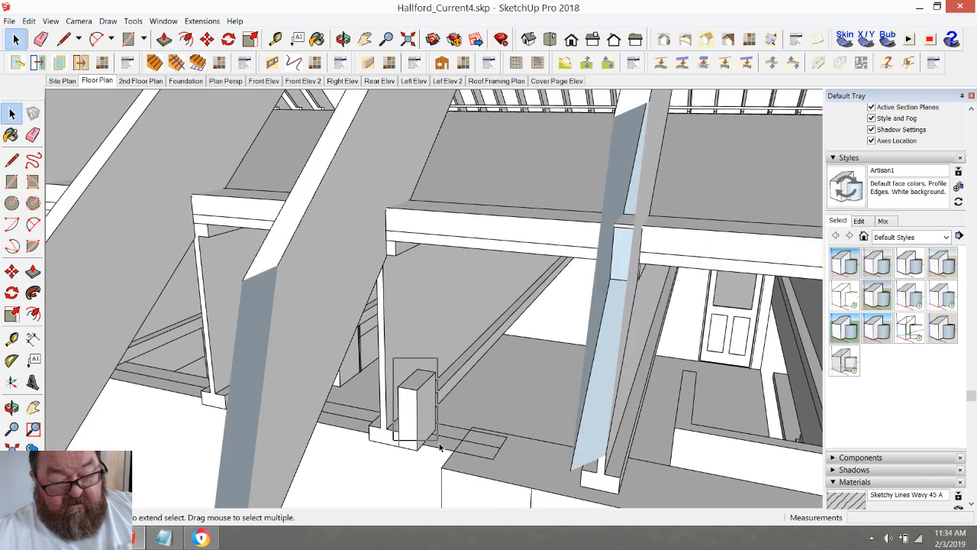
left_click(410, 396)
right_click(412, 393)
left_click(436, 325)
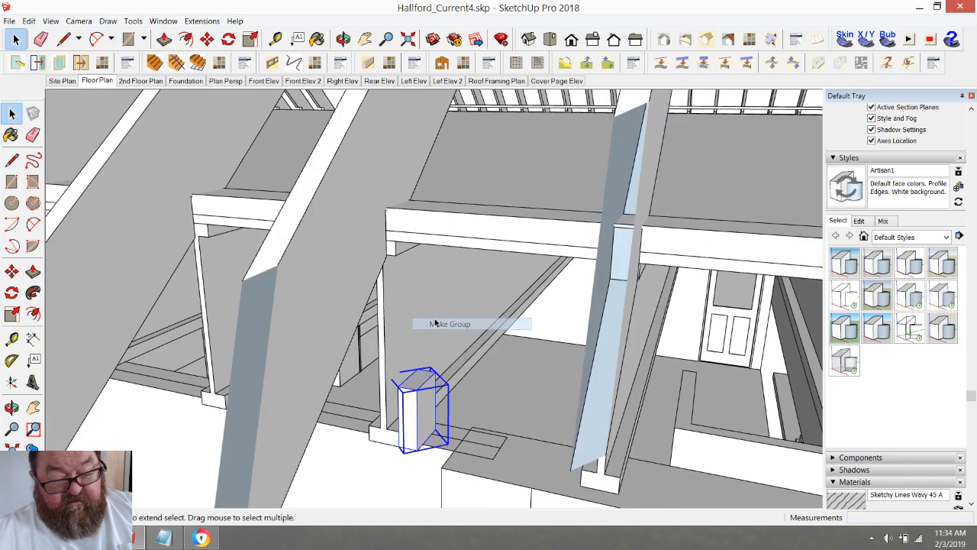
- Open the block's group, extend its top face about 11" up to the joist's top flange, and close the group
double_click(410, 404)
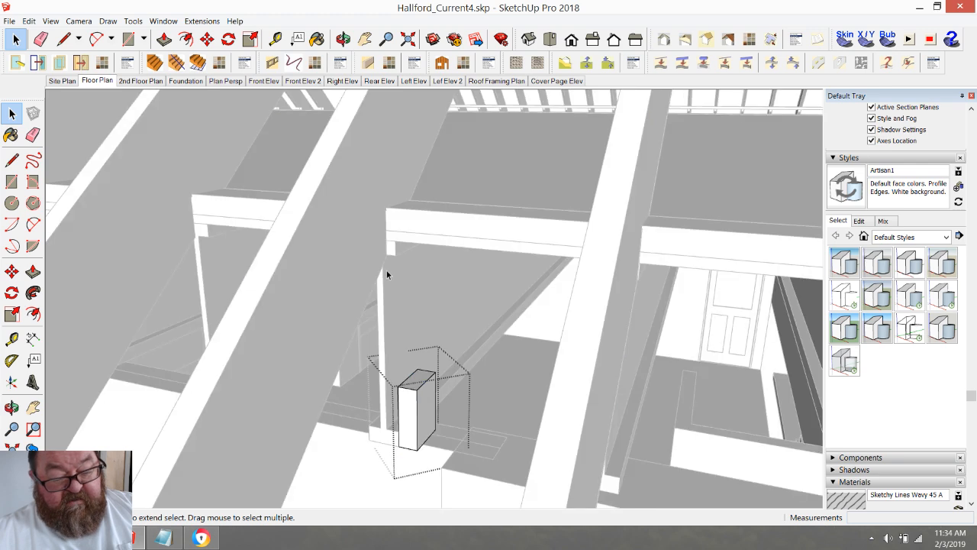
left_click(164, 39)
left_click(419, 375)
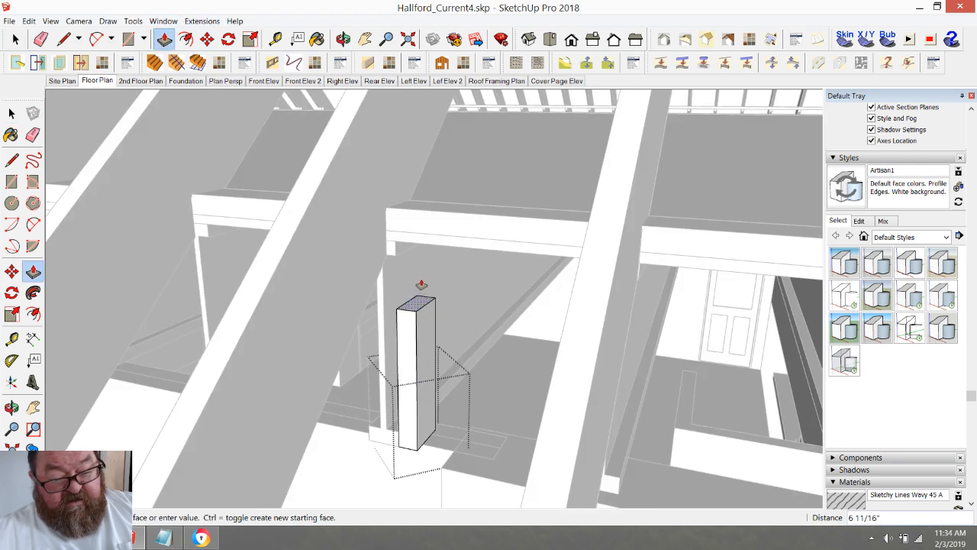
left_click(399, 244)
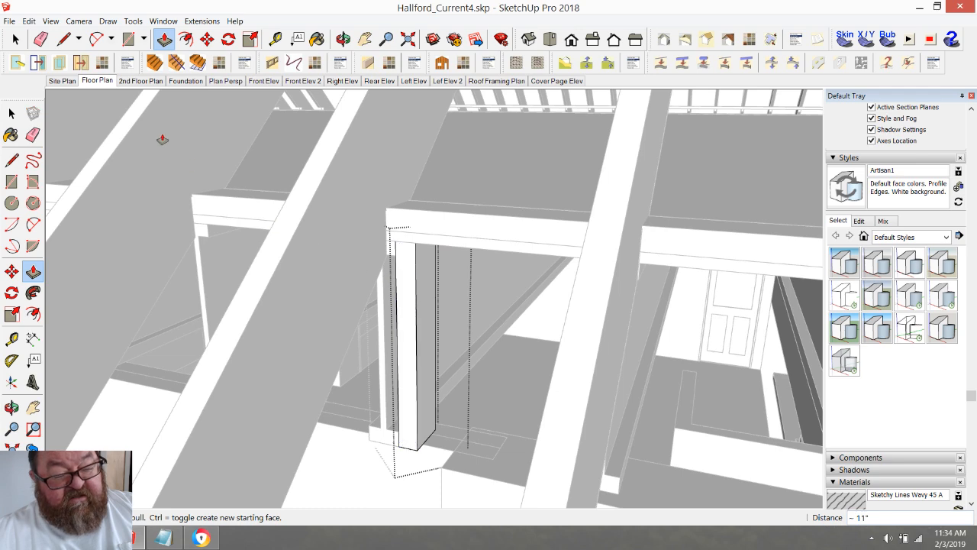
left_click(15, 39)
left_click(489, 268)
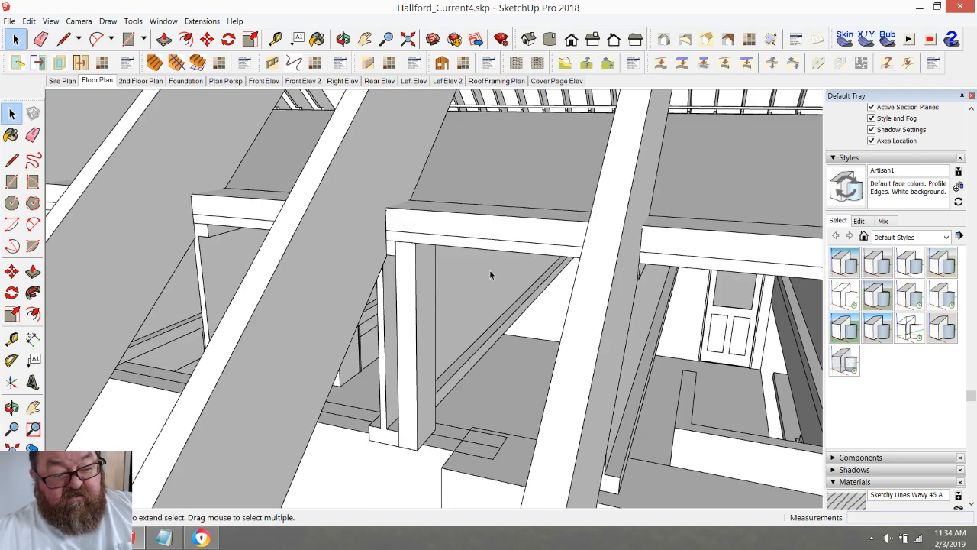
- Examine from several angles how the upright block fits under the deck at the joist end between the rafters
left_click(343, 40)
left_click_drag(362, 124, 420, 284)
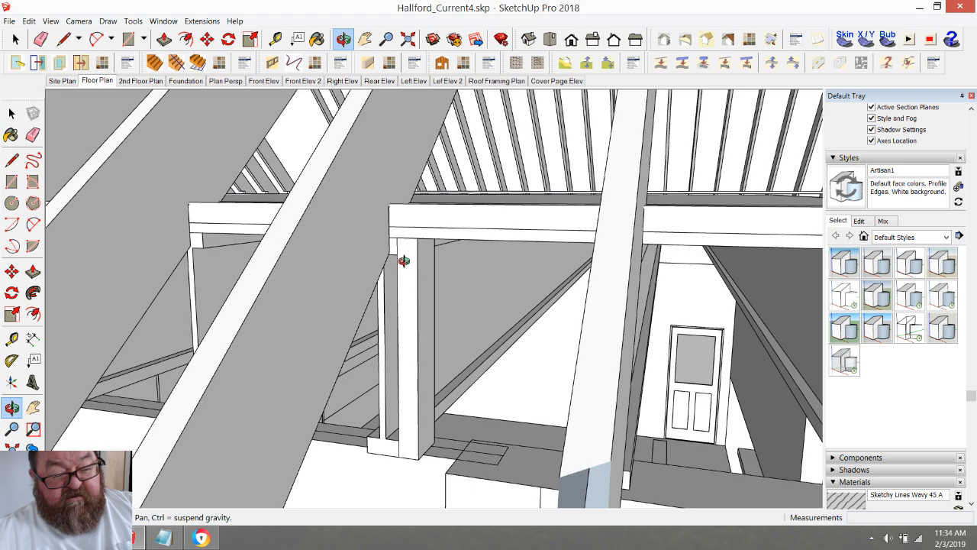
mouse_move(405, 227)
left_mouse_down()
mouse_move(310, 231)
mouse_move(465, 259)
mouse_move(549, 255)
mouse_move(490, 257)
mouse_move(389, 228)
left_mouse_up()
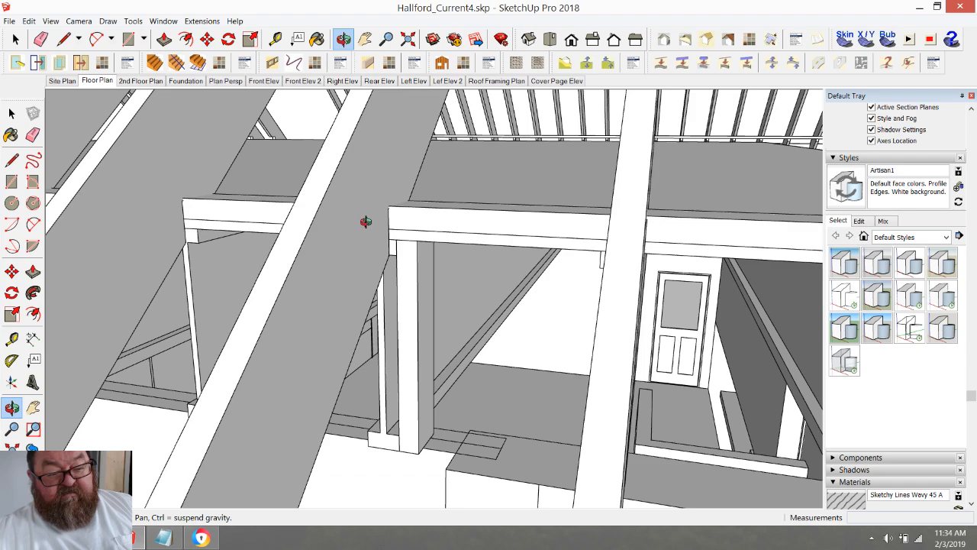
left_click_drag(402, 230, 390, 409)
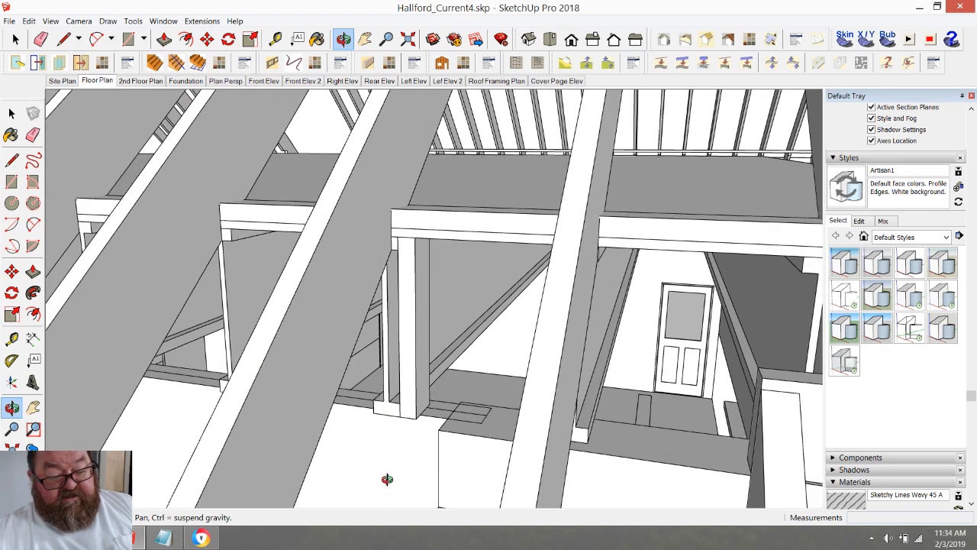
left_click_drag(407, 227, 397, 343)
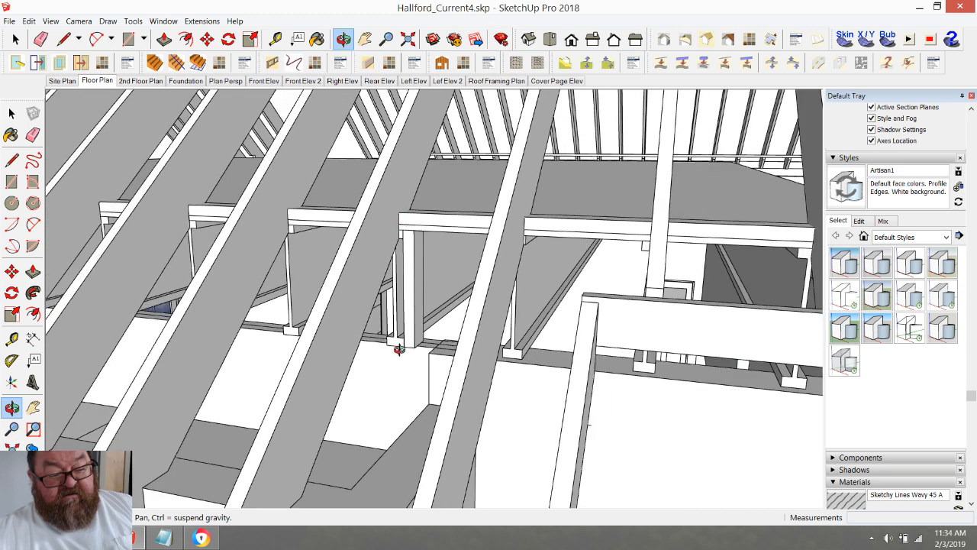
mouse_move(409, 284)
left_mouse_down()
mouse_move(443, 240)
mouse_move(425, 284)
left_mouse_up()
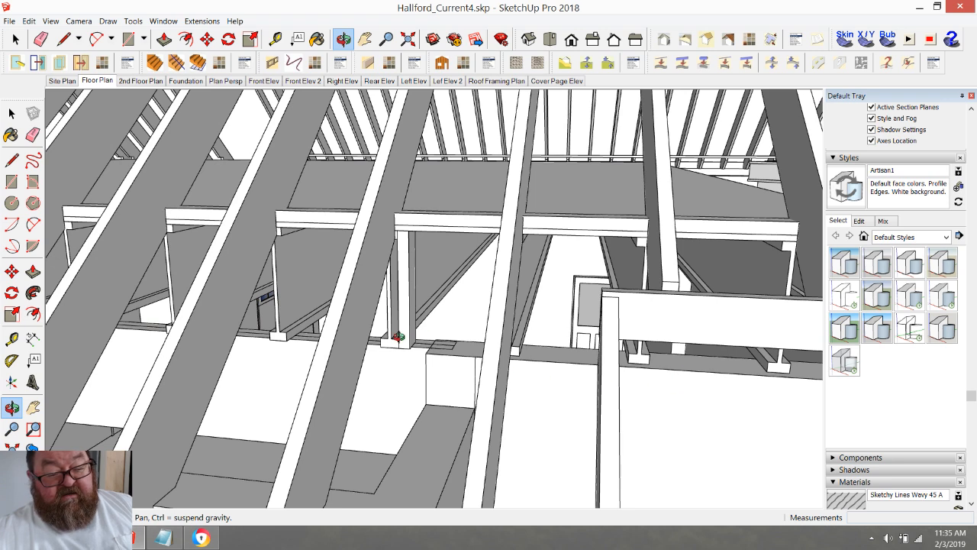
scroll(390, 252, "up", 5)
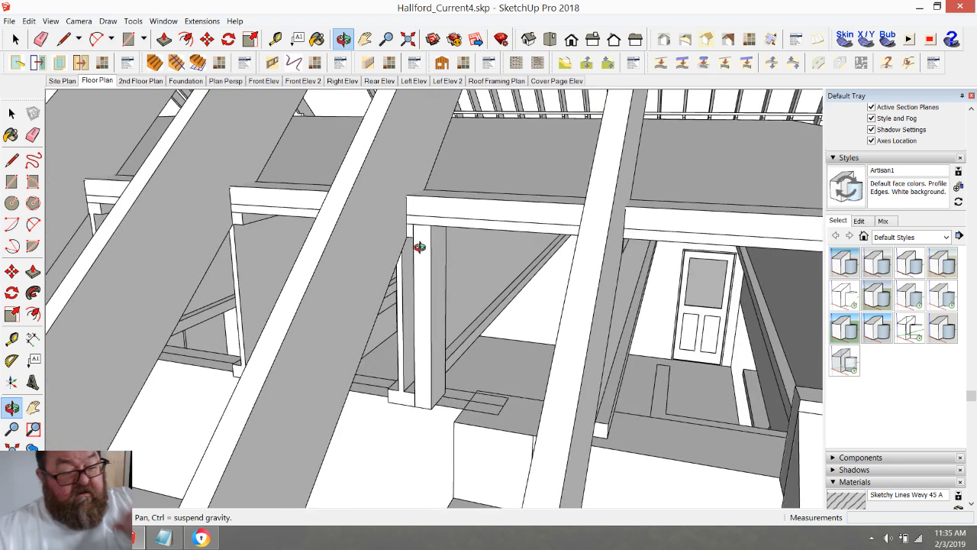
left_click_drag(440, 270, 526, 273)
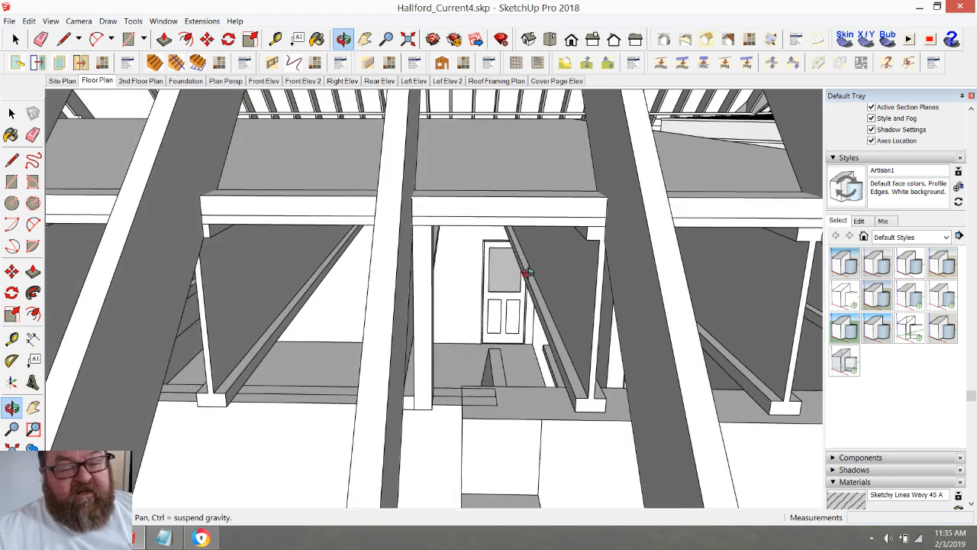
left_click_drag(441, 315, 269, 419)
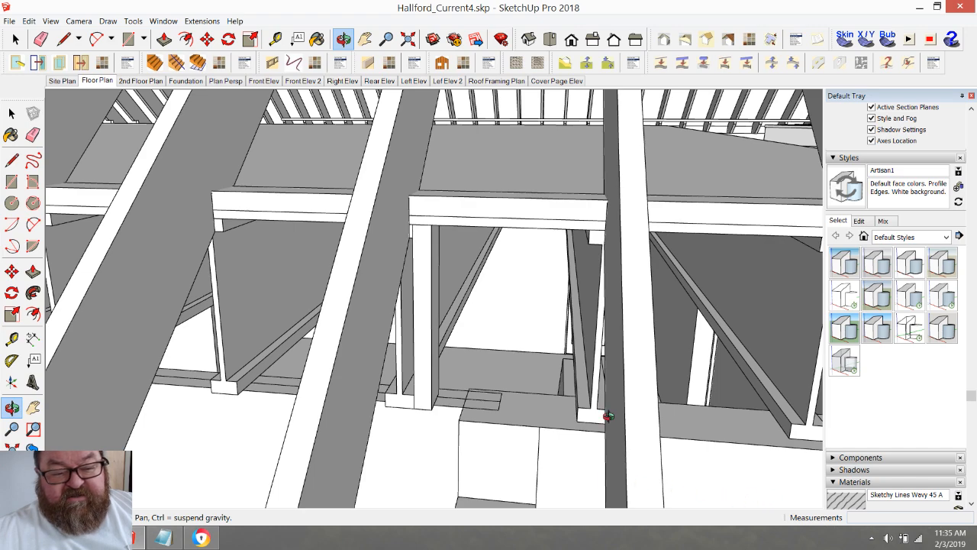
left_click_drag(485, 231, 428, 236)
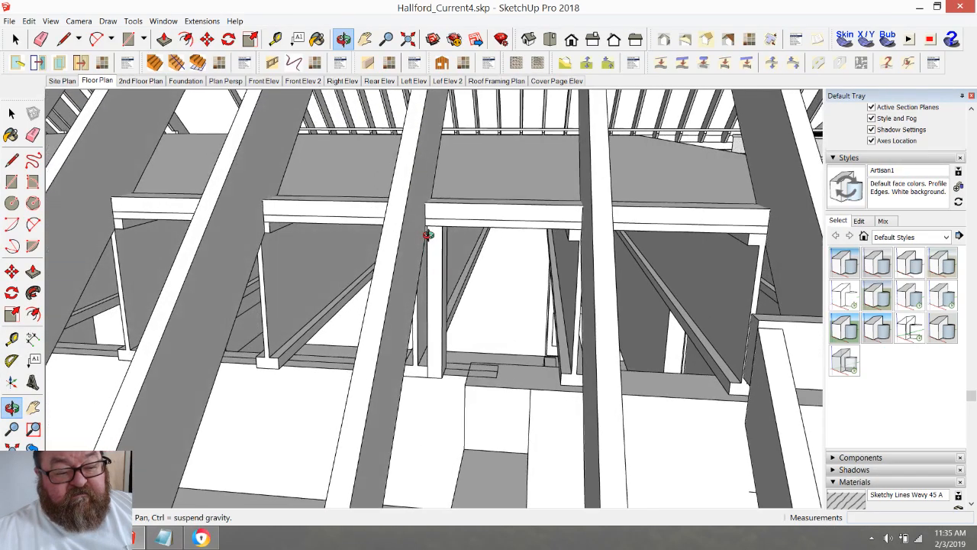
- Examine the joist ends and deck edges around the garage, including the front corner above the garage doors
scroll(593, 377, "down", 10)
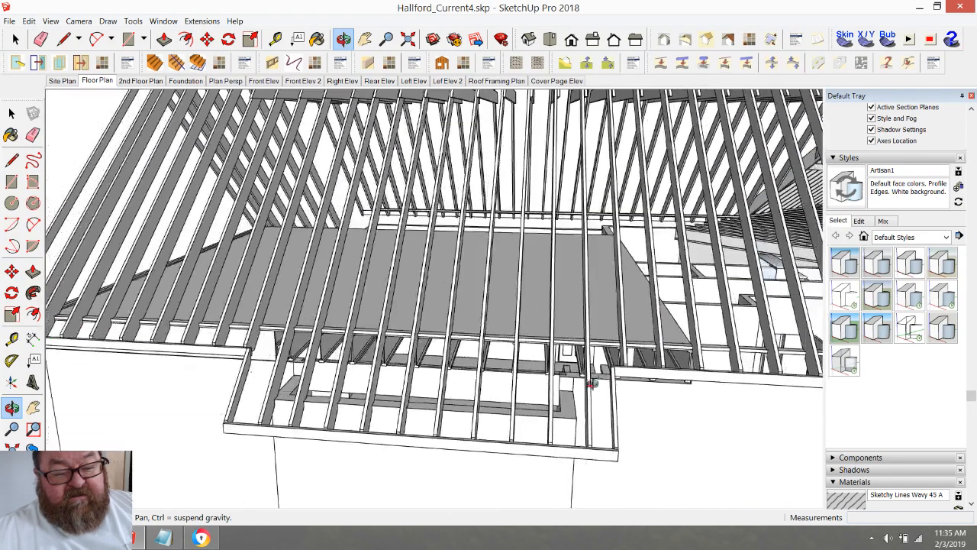
left_click_drag(544, 379, 591, 370)
left_click_drag(445, 371, 499, 331)
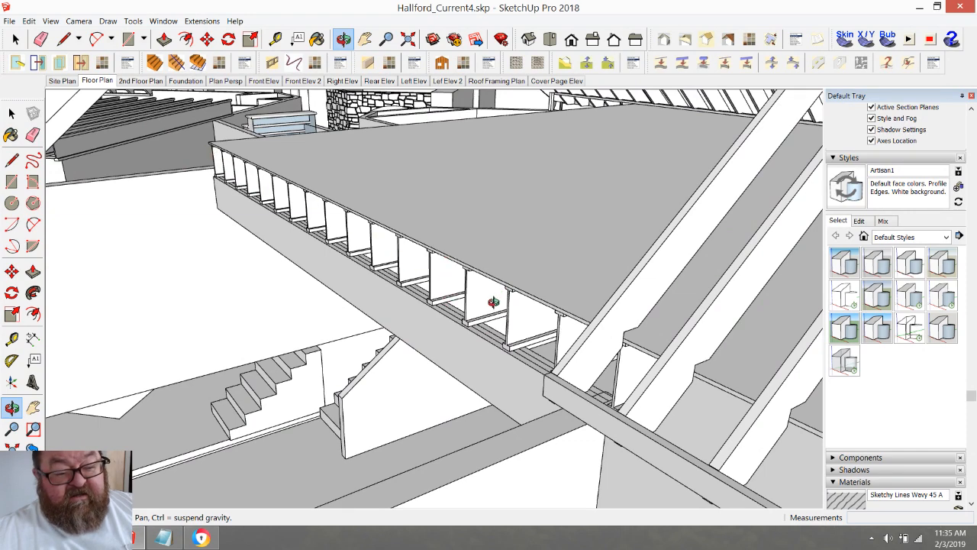
left_click_drag(460, 264, 562, 254)
left_click_drag(191, 243, 438, 305)
left_click_drag(481, 429, 391, 388)
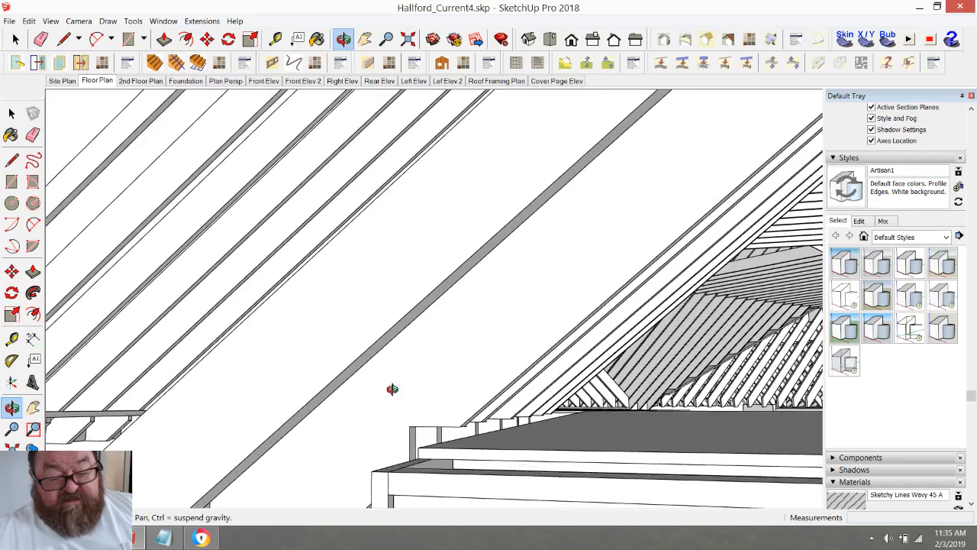
left_click_drag(439, 434, 253, 425)
scroll(224, 420, "down", 10)
scroll(270, 426, "up", 8)
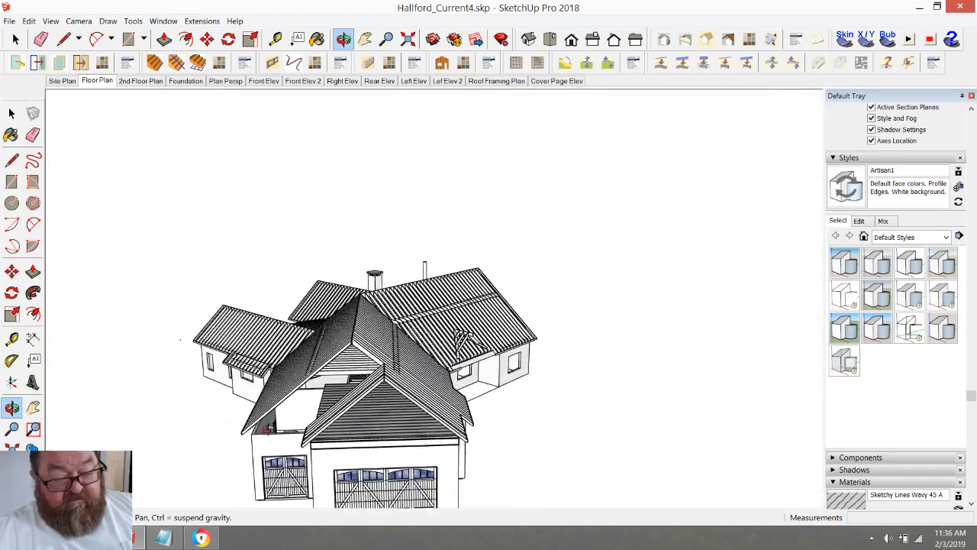
scroll(412, 431, "up", 3)
left_click_drag(447, 445, 425, 392)
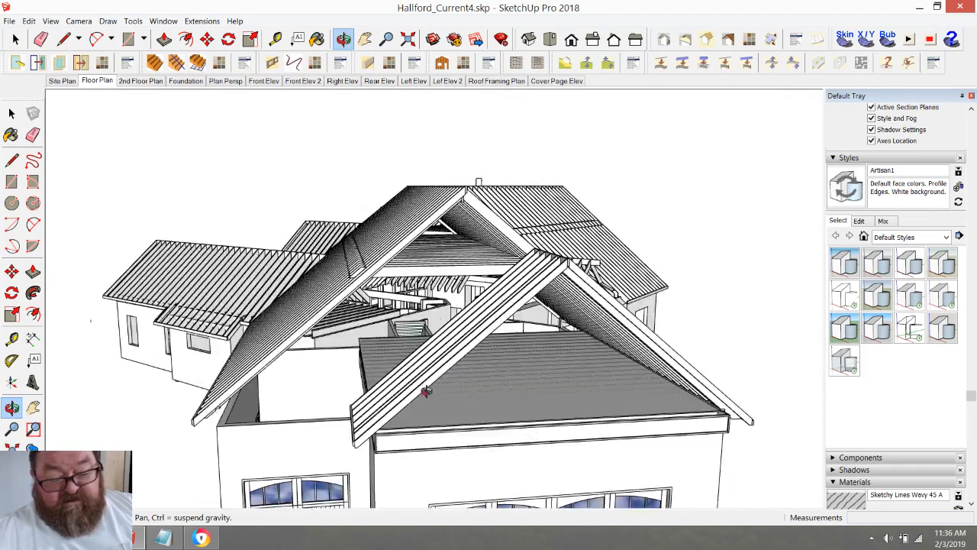
scroll(717, 443, "up", 5)
scroll(537, 412, "down", 5)
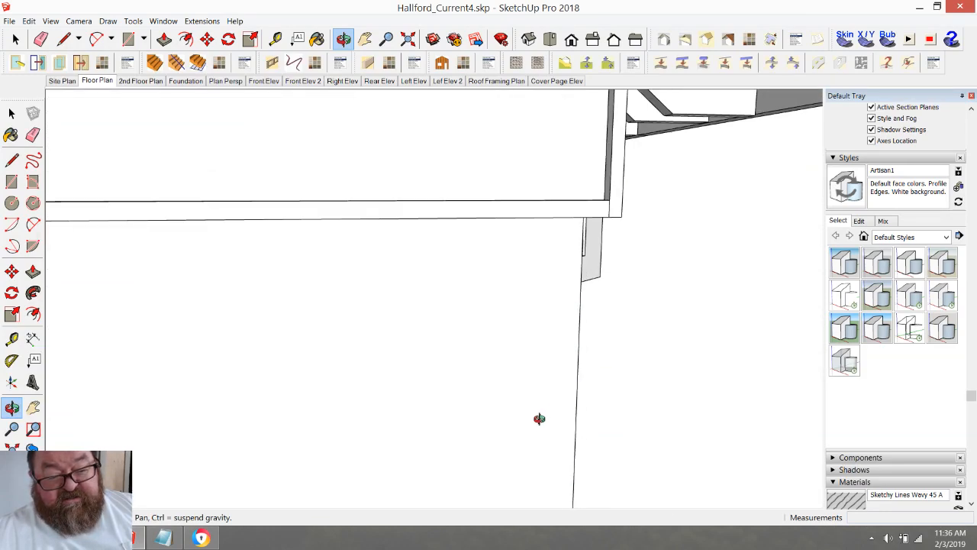
left_click_drag(400, 273, 336, 273)
left_click_drag(538, 276, 552, 375)
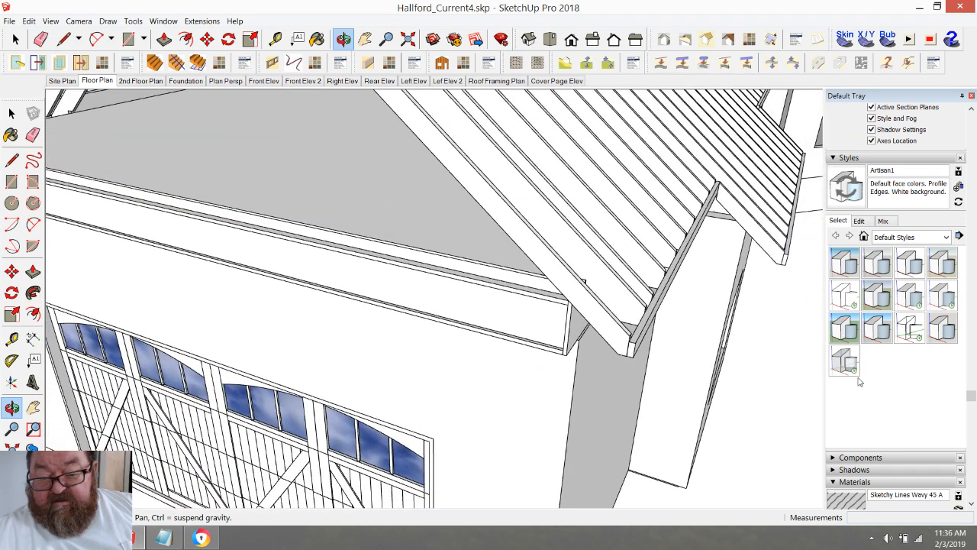
- Hide the Roof Framing layer to expose the second-floor deck over the garage
scroll(862, 315, "up", 10)
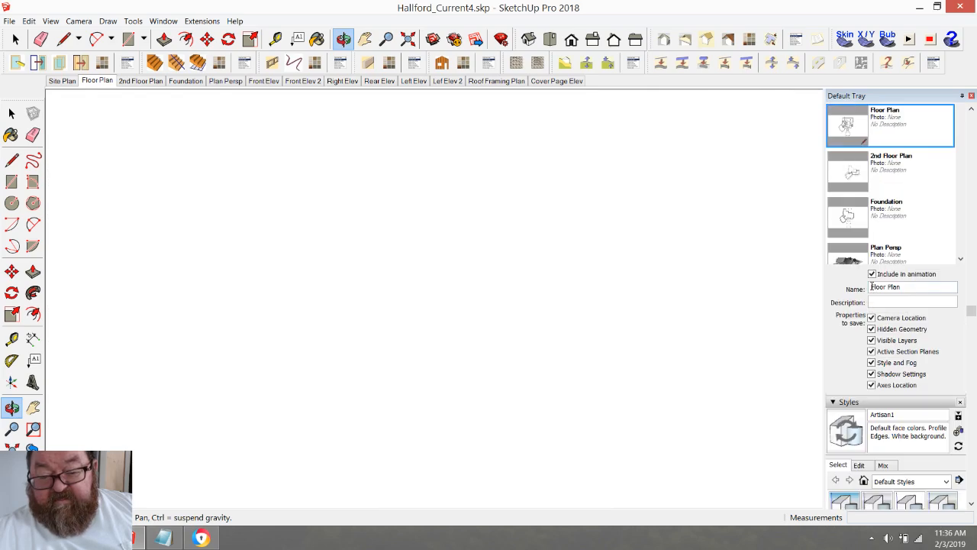
scroll(872, 290, "up", 5)
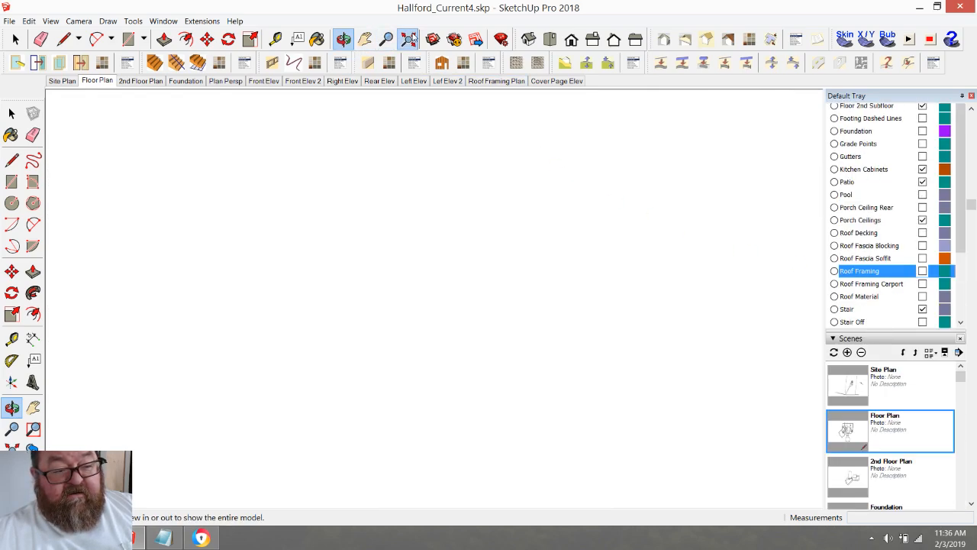
left_click(409, 40)
scroll(493, 247, "up", 15)
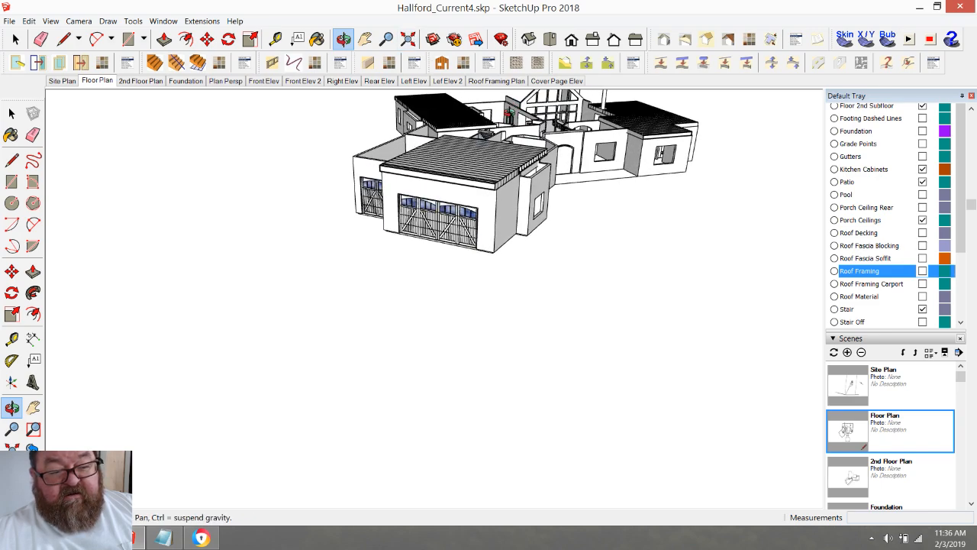
scroll(493, 247, "up", 5)
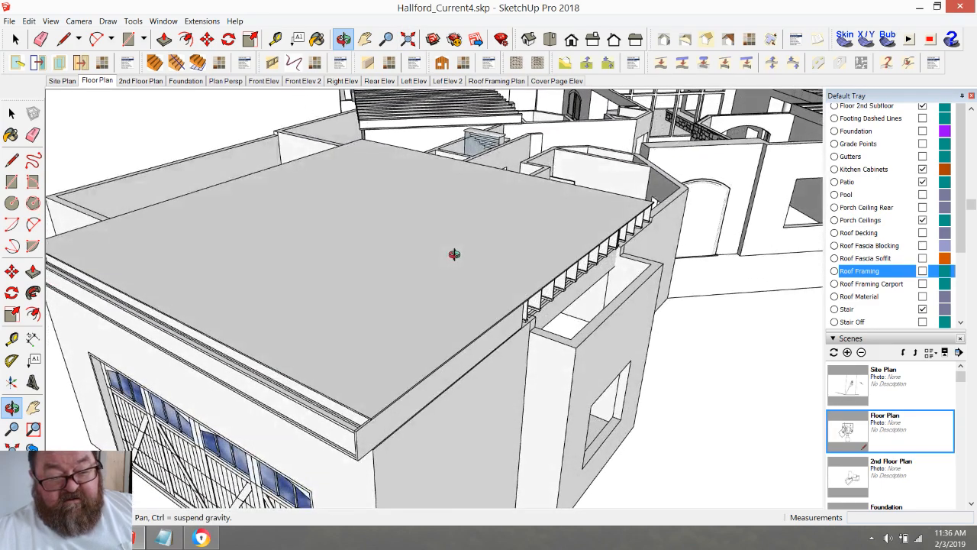
scroll(359, 429, "up", 3)
scroll(358, 429, "up", 2)
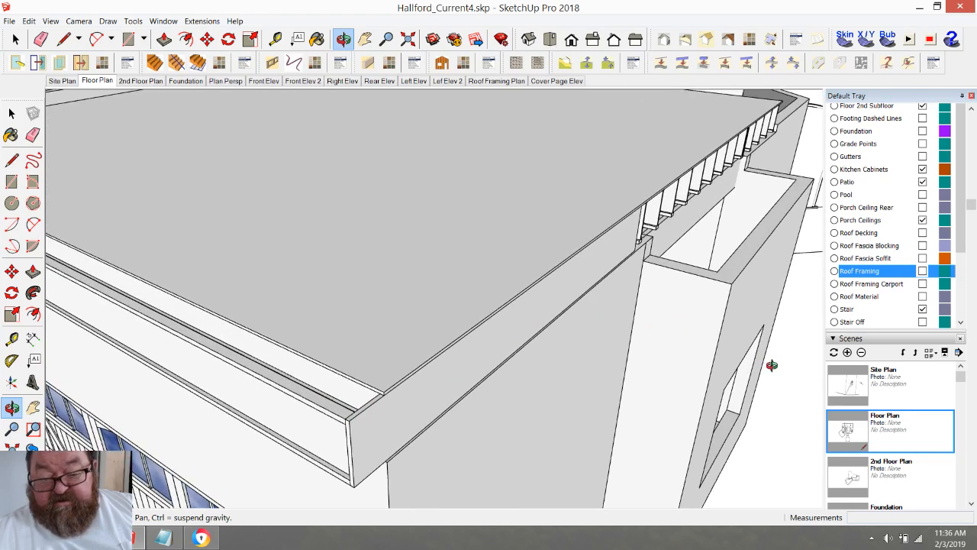
- Hide the Floor 2nd Subfloor layer and inspect the joists and rim board at the garage's front corner
scroll(869, 270, "up", 3)
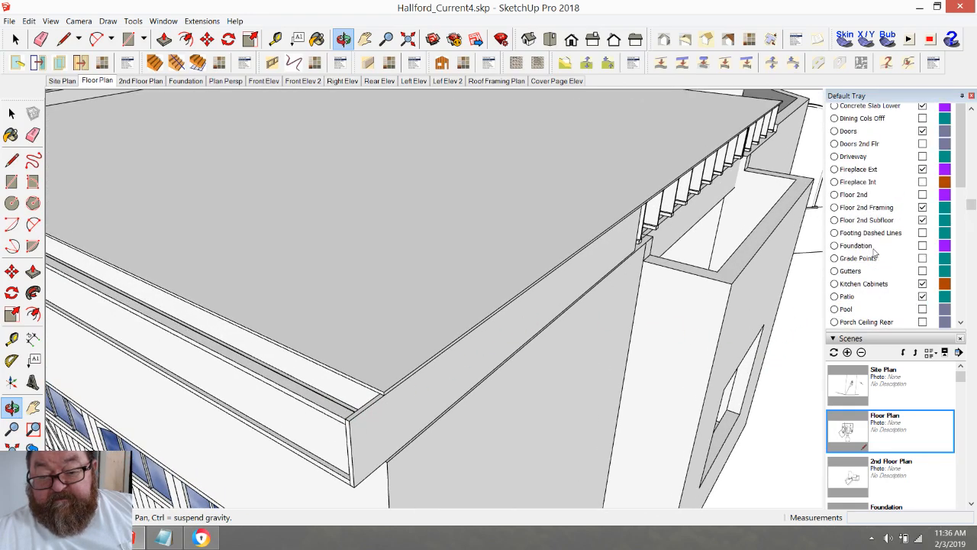
left_click(922, 220)
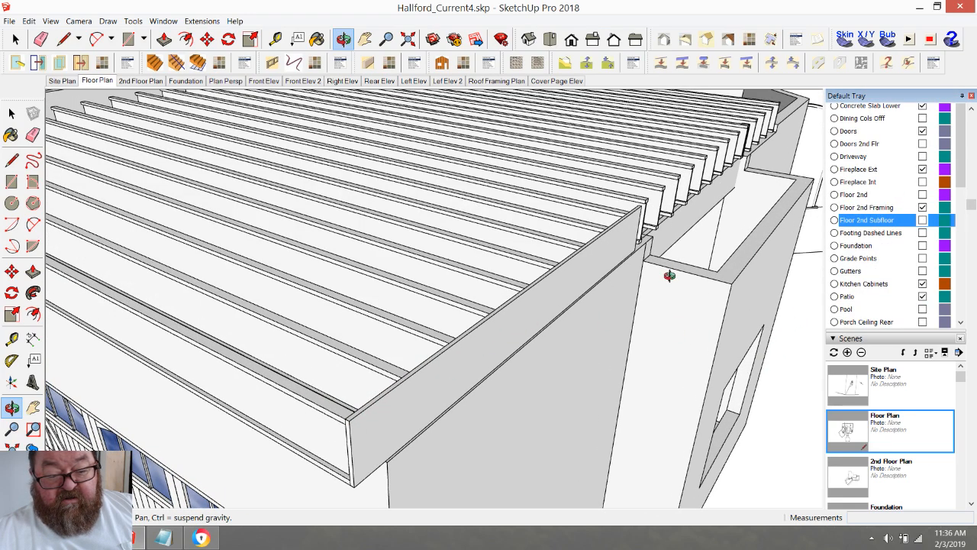
left_click_drag(352, 379, 429, 389)
scroll(328, 412, "up", 4)
scroll(350, 482, "up", 4)
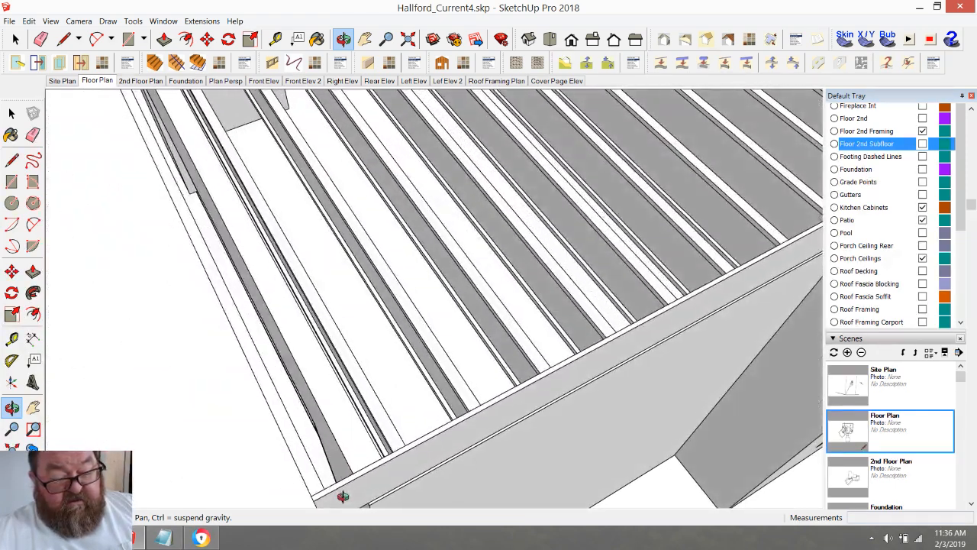
left_click_drag(343, 497, 436, 387)
scroll(431, 387, "up", 2)
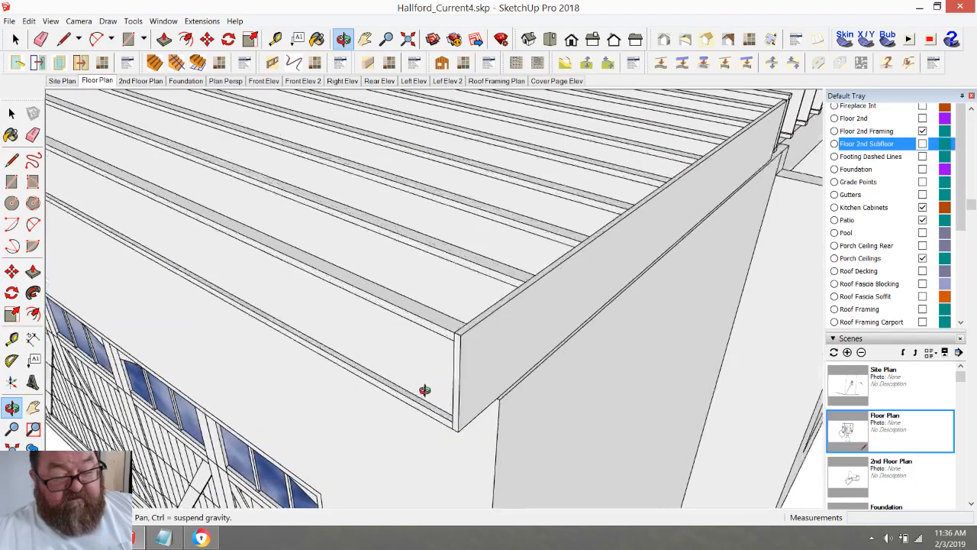
- Inside the floor framing group, move the front joist back to the garage's front wall line, finishing with a 1/2" move
key("space")
left_click(303, 275)
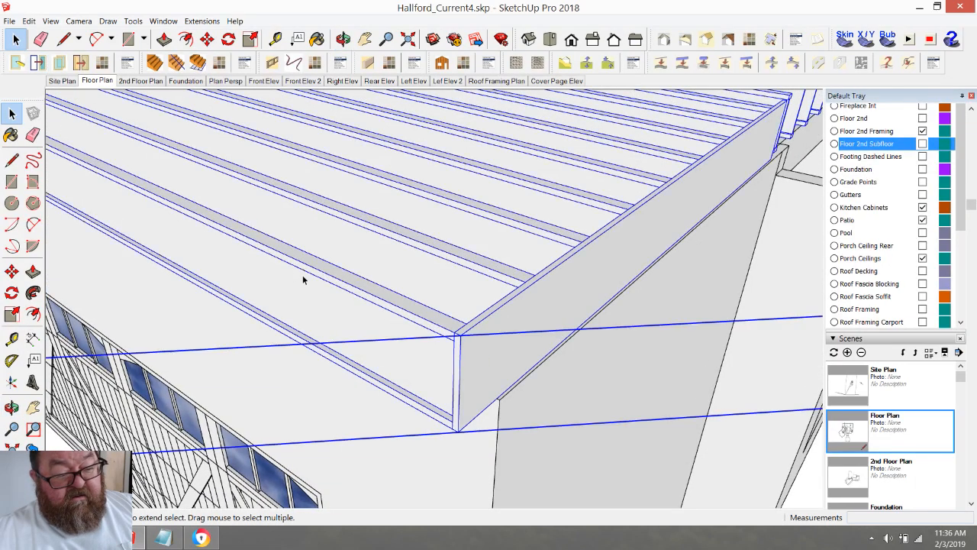
double_click(303, 274)
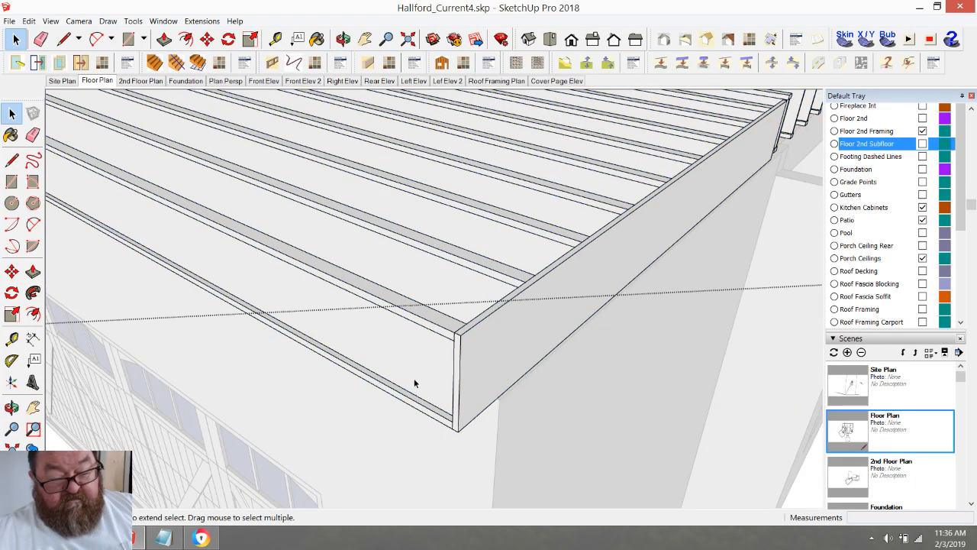
left_click(205, 41)
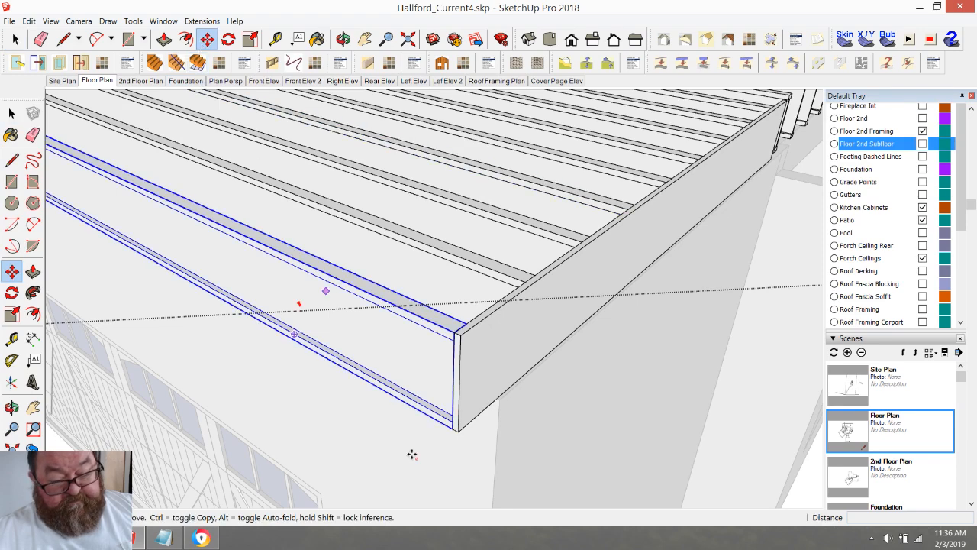
left_click(448, 430)
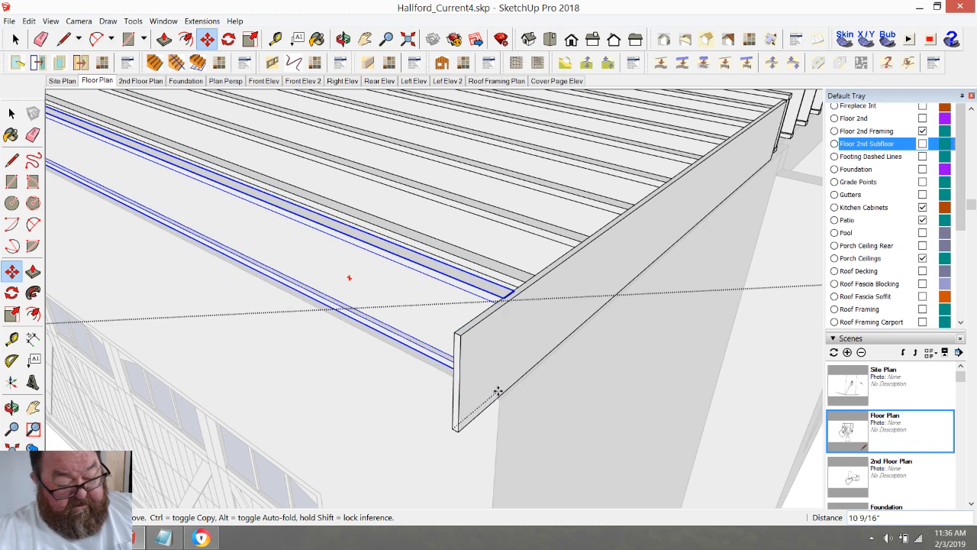
left_click(497, 392)
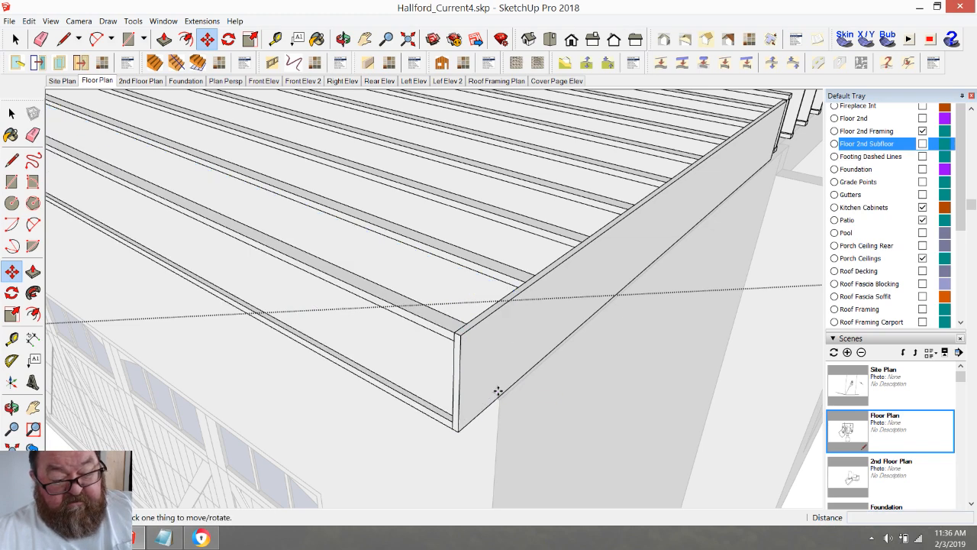
left_click(457, 332)
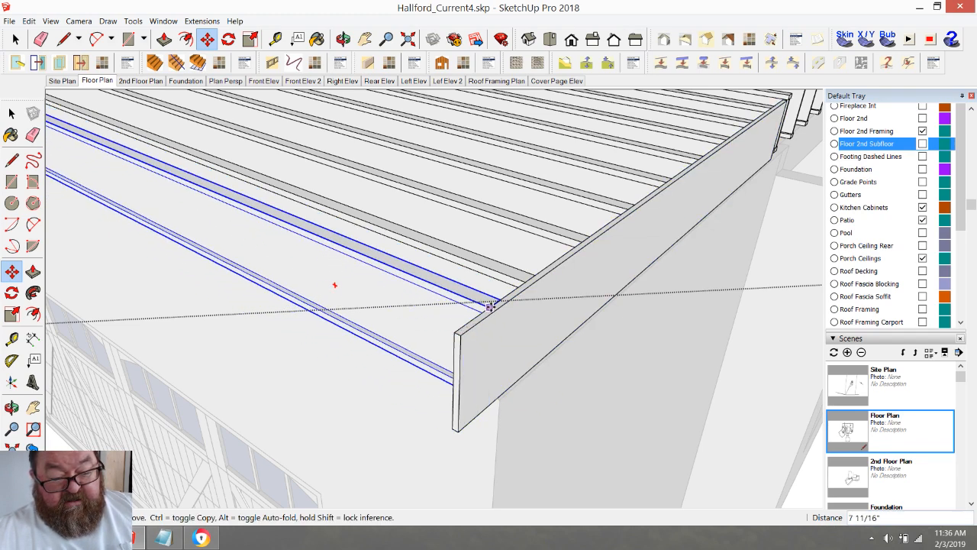
left_click(507, 392)
left_click(499, 299)
type("1/2")
key("Return")
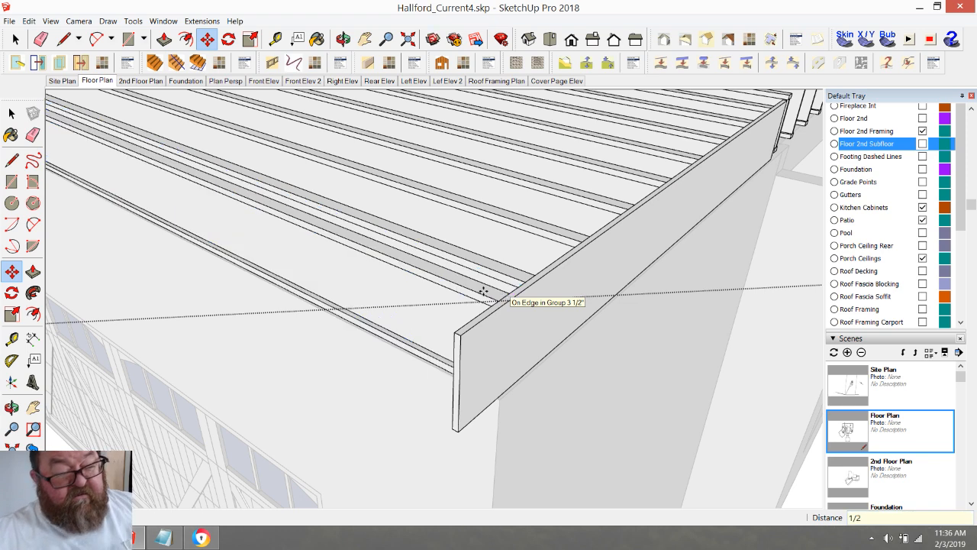
- Push the front end of the rim board at the garage's front corner back about 9 9/16" to meet the moved joist
left_click(15, 41)
left_click(453, 351)
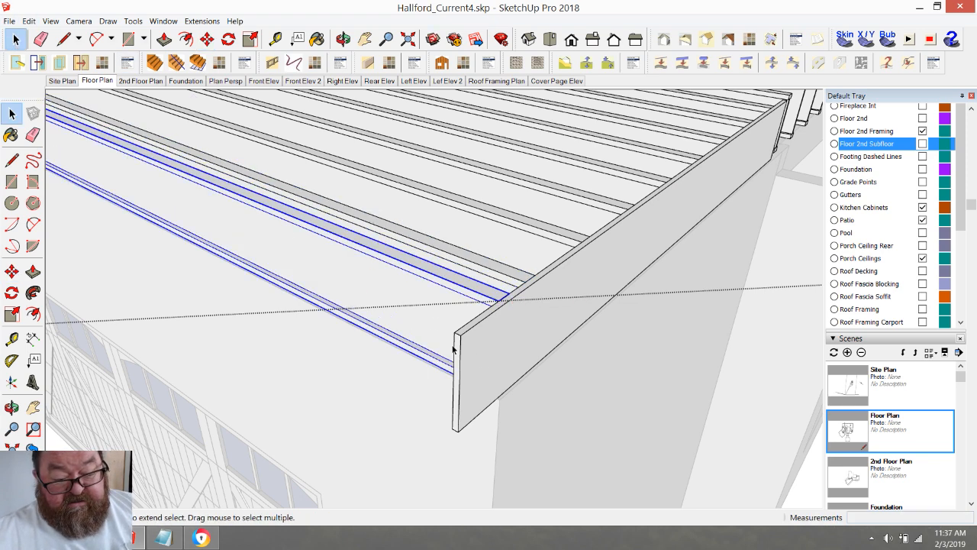
left_click(463, 349)
double_click(456, 348)
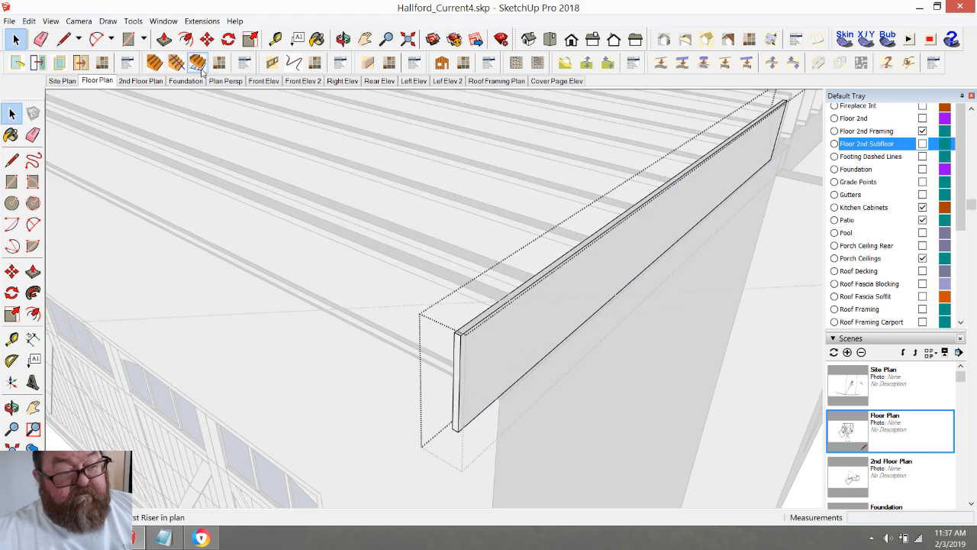
left_click(164, 39)
left_click(459, 343)
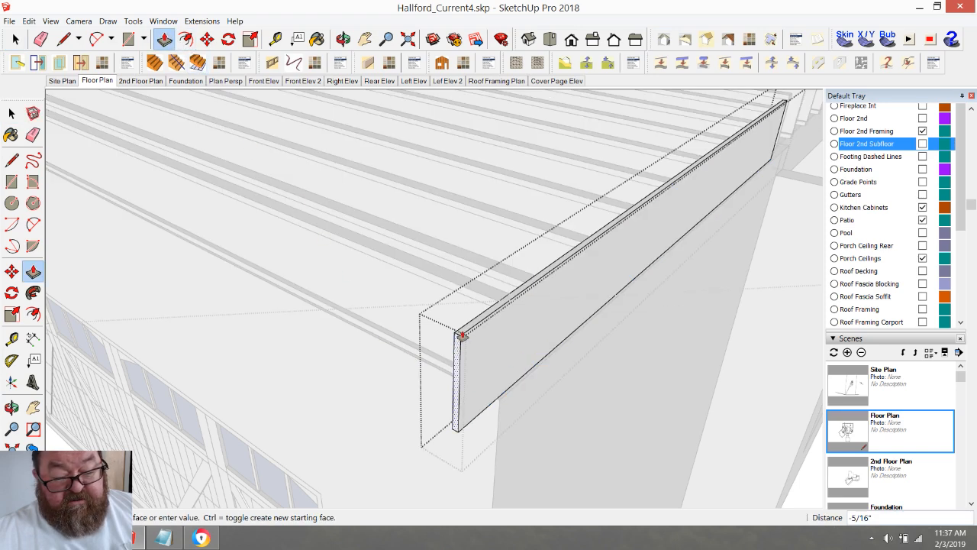
left_click(477, 300)
- Shorten the front end of the opposite rim board so it ends at the front joist
scroll(544, 384, "down", 1)
scroll(545, 383, "down", 5)
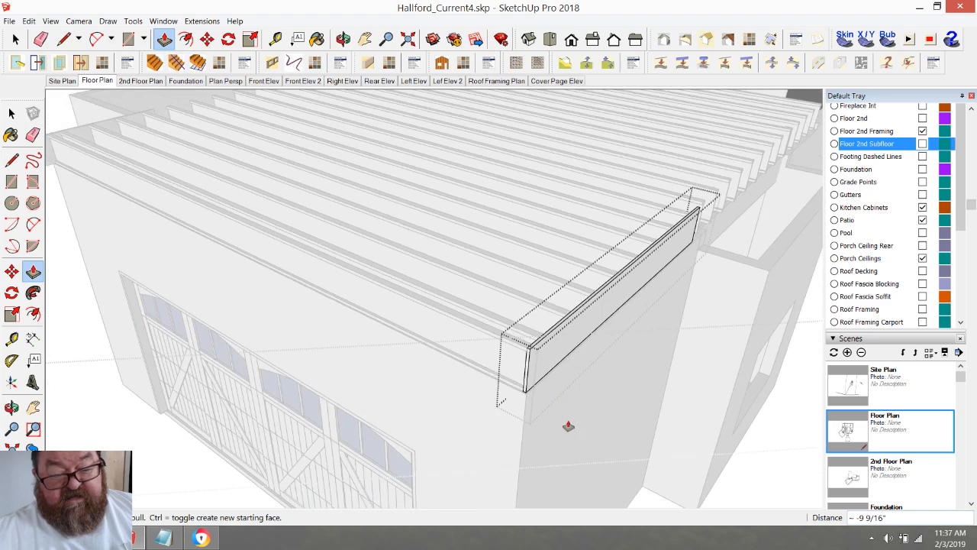
left_click(343, 39)
left_click_drag(386, 232, 455, 309)
scroll(469, 283, "up", 6)
left_click(15, 39)
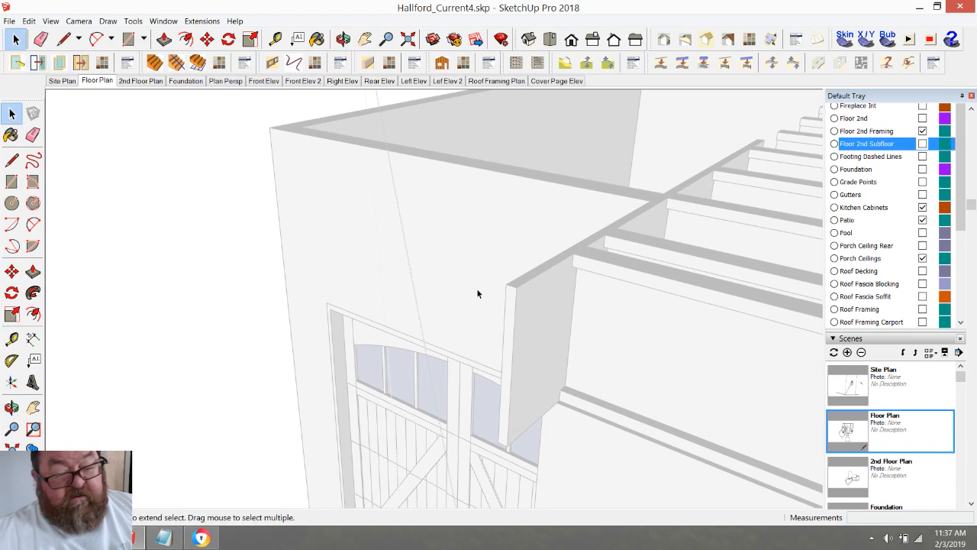
double_click(508, 309)
left_click(164, 38)
left_click_drag(511, 306, 586, 269)
left_click(15, 38)
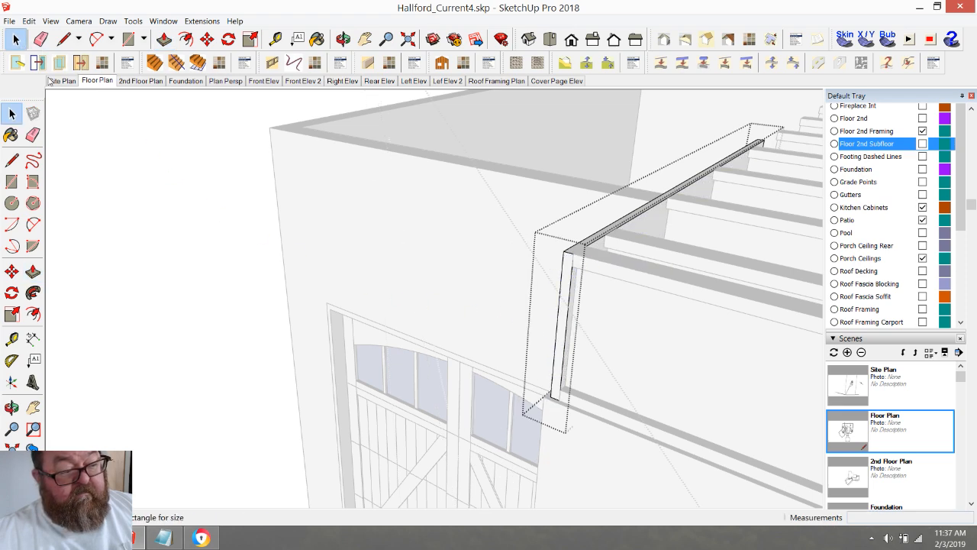
- Examine the garage's joist ends and the inner end of the short side rim board from several angles
scroll(174, 229, "down", 6)
left_click(175, 199)
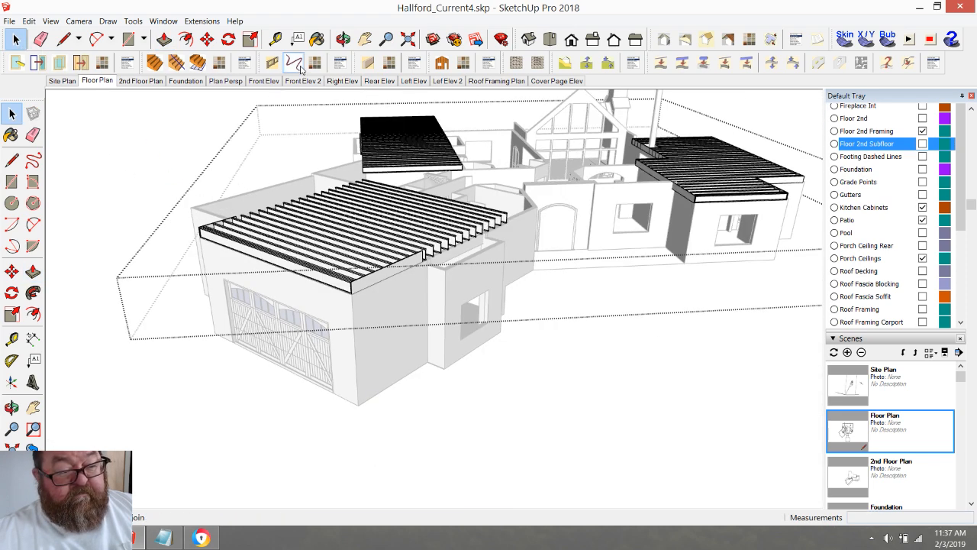
left_click(344, 39)
left_click_drag(357, 283, 613, 375)
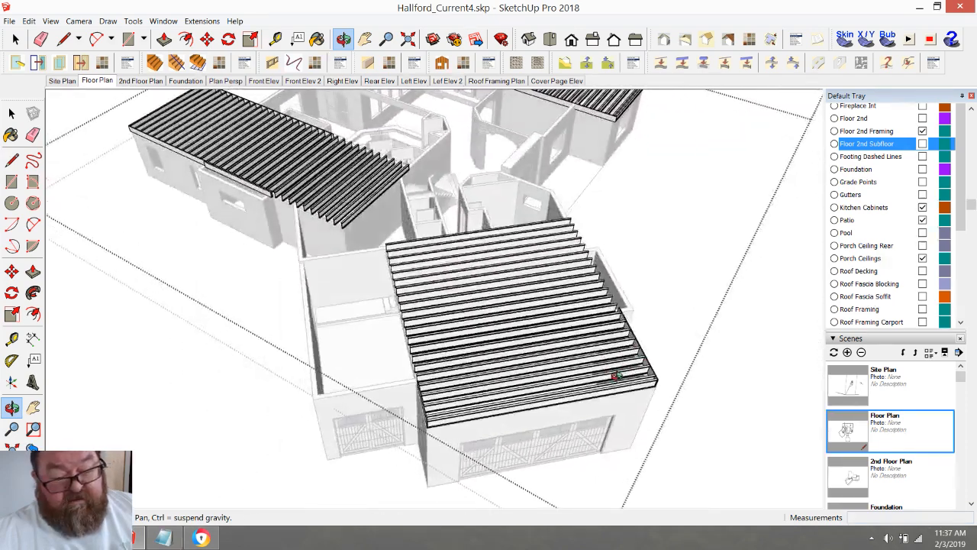
left_click_drag(459, 325, 626, 298)
scroll(626, 301, "up", 6)
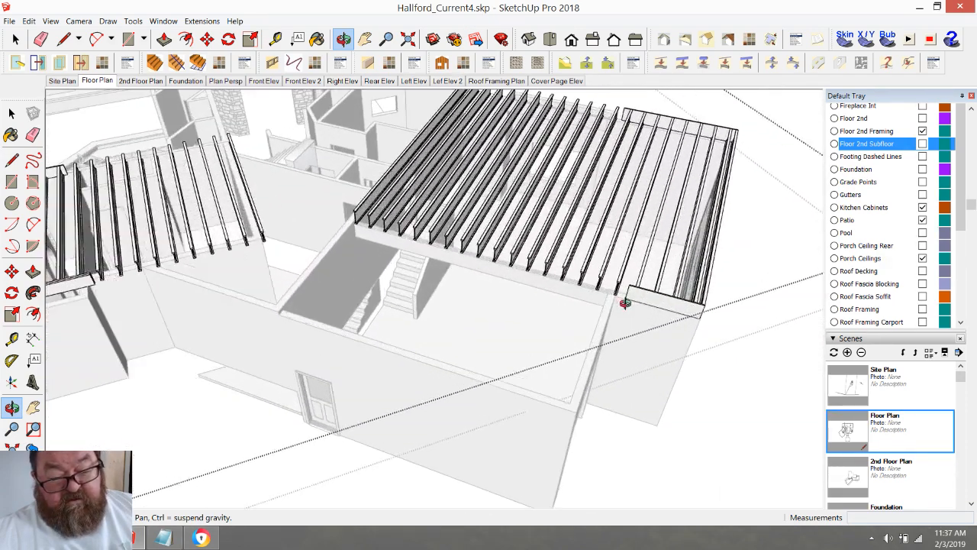
scroll(625, 303, "down", 5)
left_click_drag(564, 387, 394, 359)
scroll(527, 343, "up", 3)
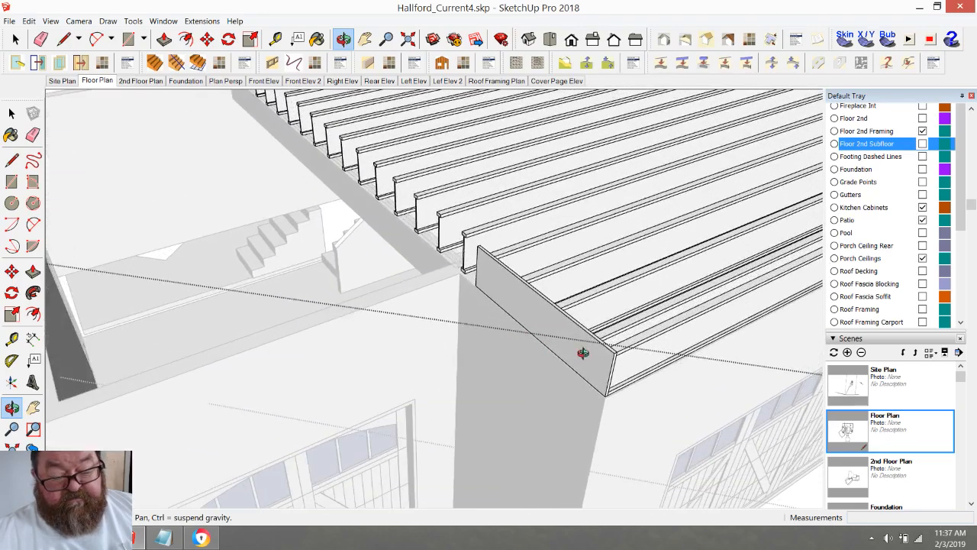
scroll(631, 354, "up", 1)
mouse_move(630, 354)
left_mouse_down()
mouse_move(611, 328)
mouse_move(676, 312)
mouse_move(602, 236)
mouse_move(760, 303)
mouse_move(468, 303)
mouse_move(562, 280)
left_mouse_up()
scroll(603, 243, "up", 3)
scroll(602, 243, "up", 2)
- Extend the inner end of the short side rim board to the adjacent joist end, finishing with a 1/2" adjustment
left_click(16, 39)
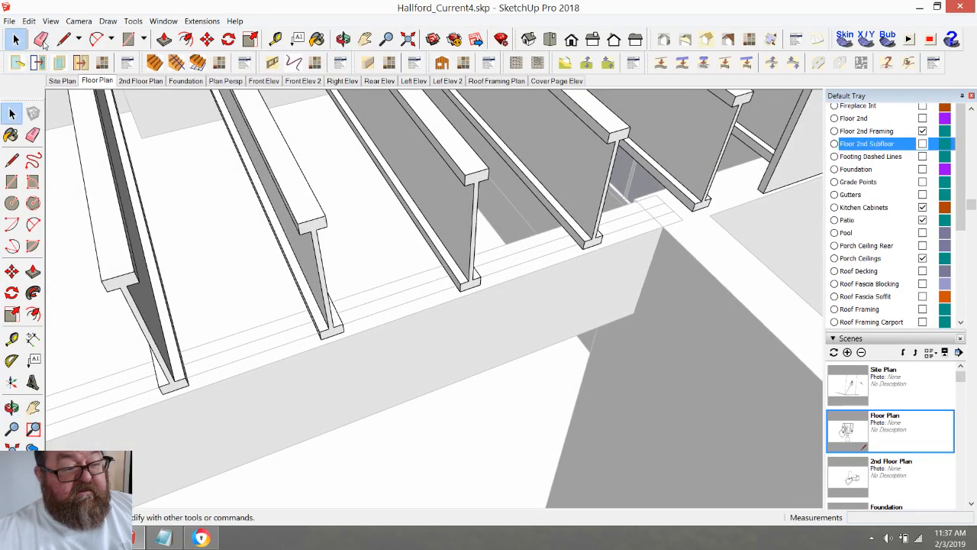
left_click(786, 161)
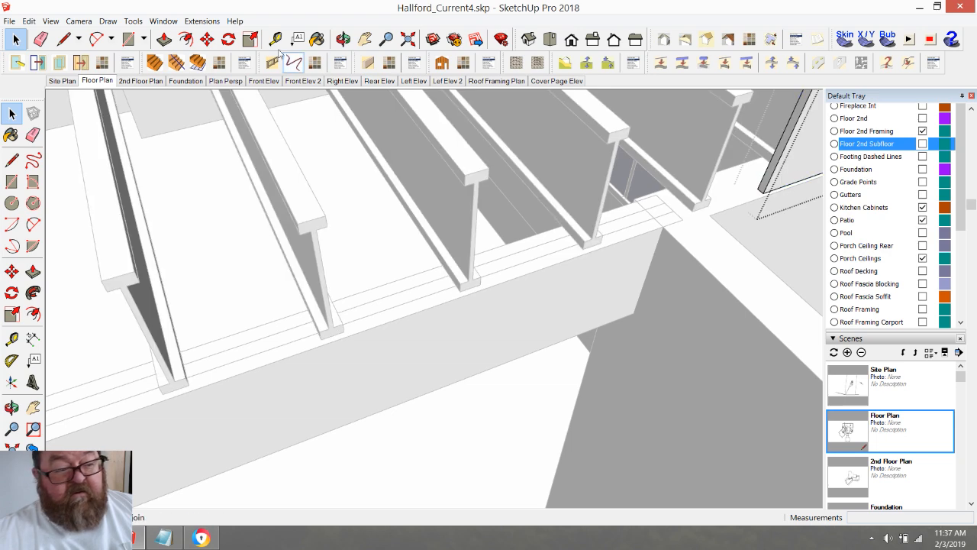
scroll(560, 290, "down", 2)
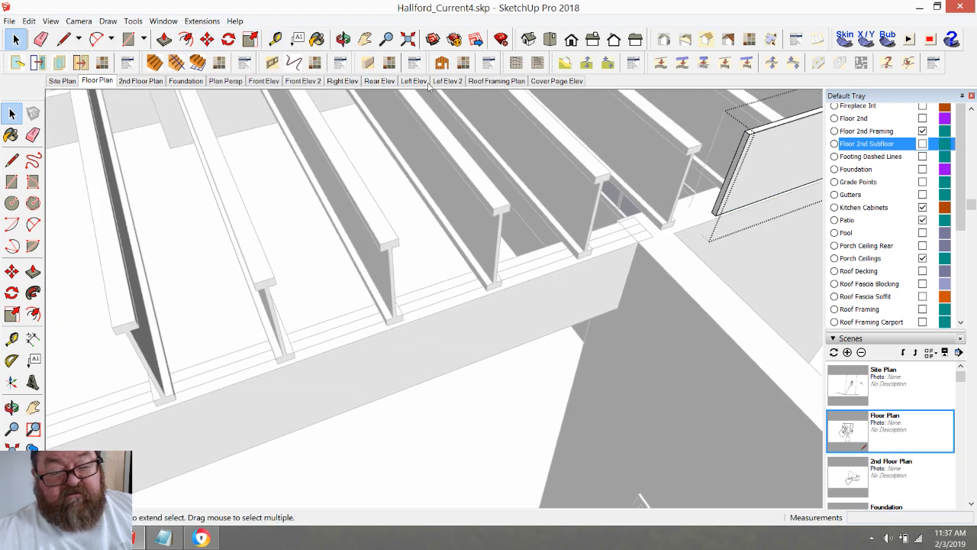
left_click(343, 39)
left_click_drag(596, 229, 451, 194)
left_click_drag(546, 267, 525, 263)
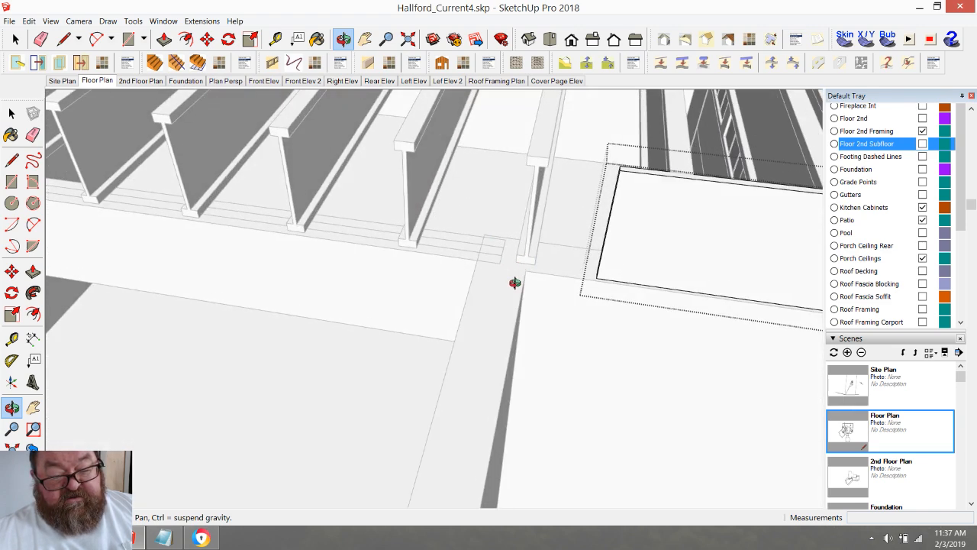
left_click_drag(510, 303, 605, 302)
left_click(164, 39)
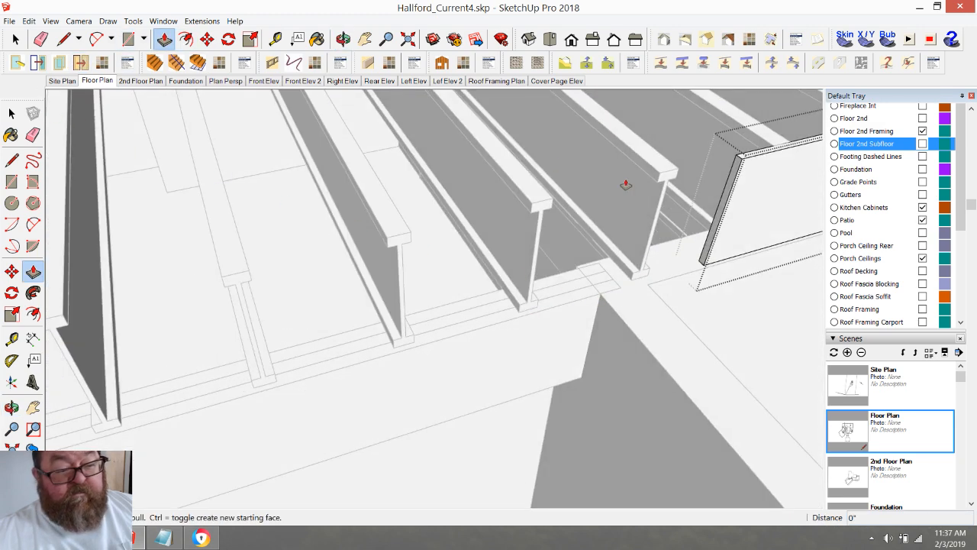
left_click(725, 200)
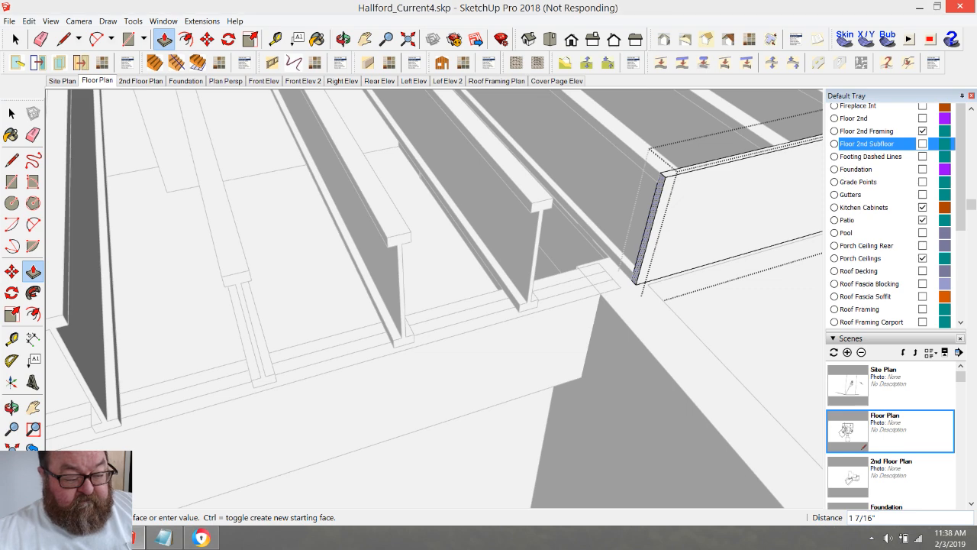
- Switch to the browser to read the live stream chat, and close the Performance Rated I-Joists PDF window
left_click(201, 537)
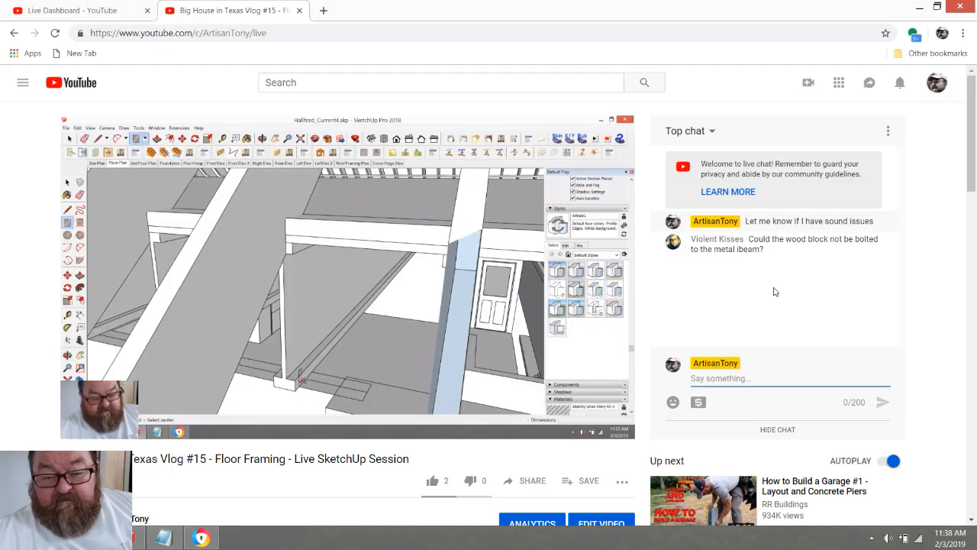
key("ctrl+alt+Delete")
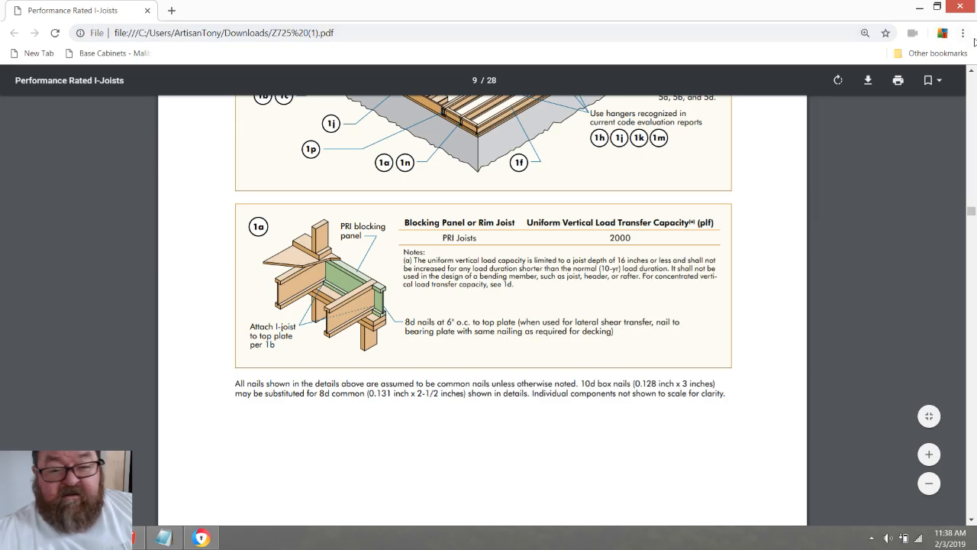
left_click(969, 9)
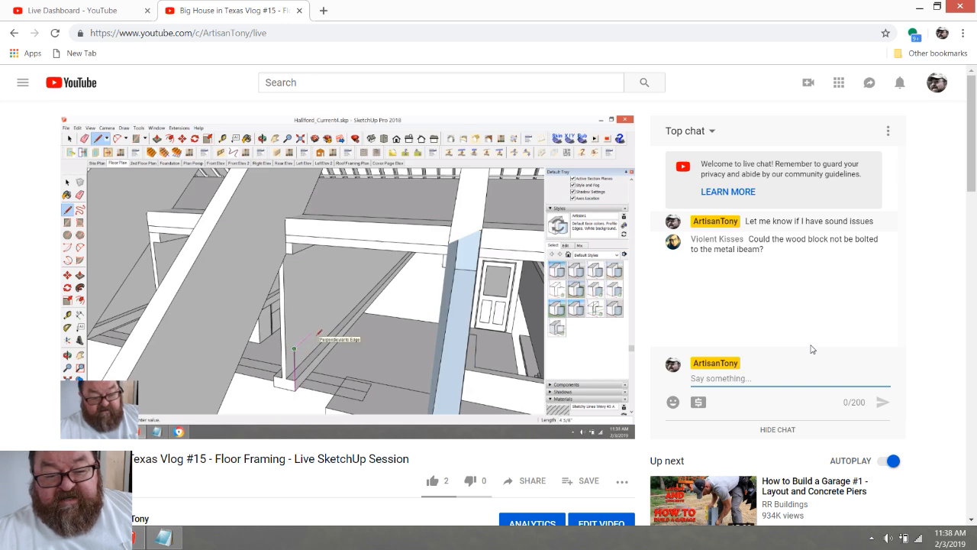
- Check the stream status and chat on the YouTube Live Dashboard, and return to SketchUp
left_click(72, 10)
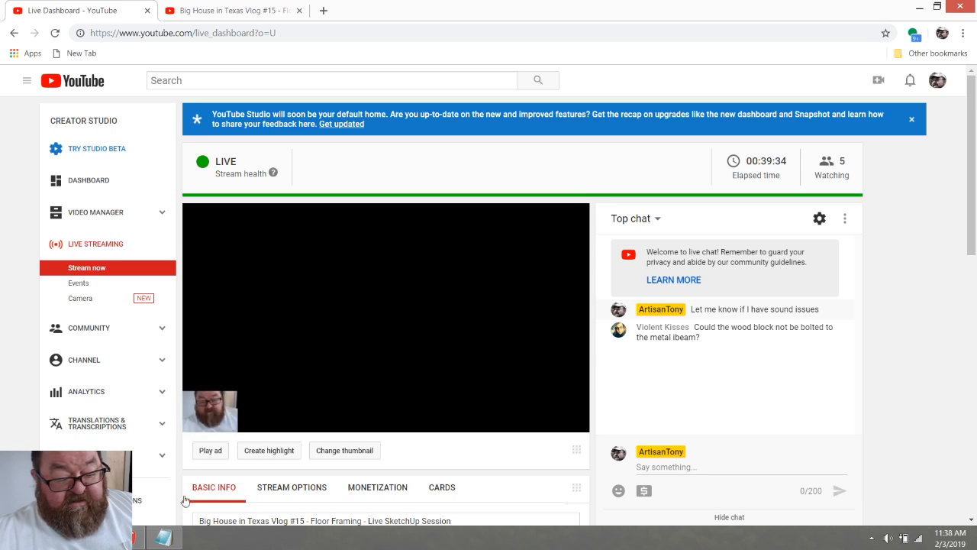
left_click(135, 538)
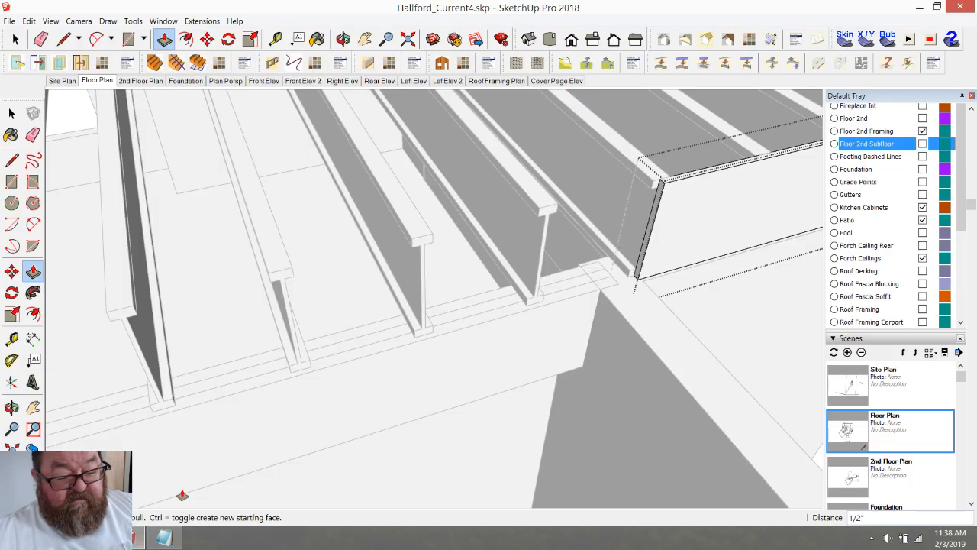
left_click(96, 538)
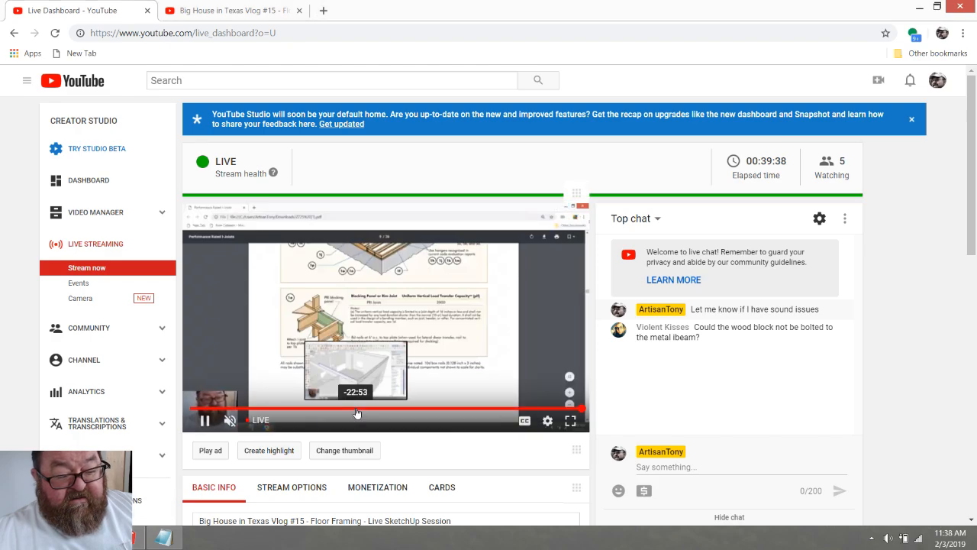
mouse_move(135, 539)
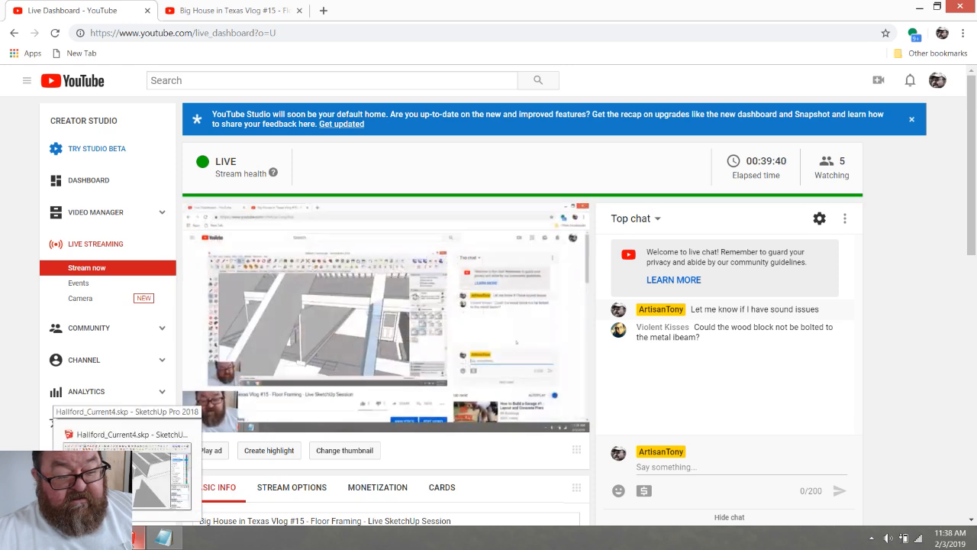
left_click(128, 538)
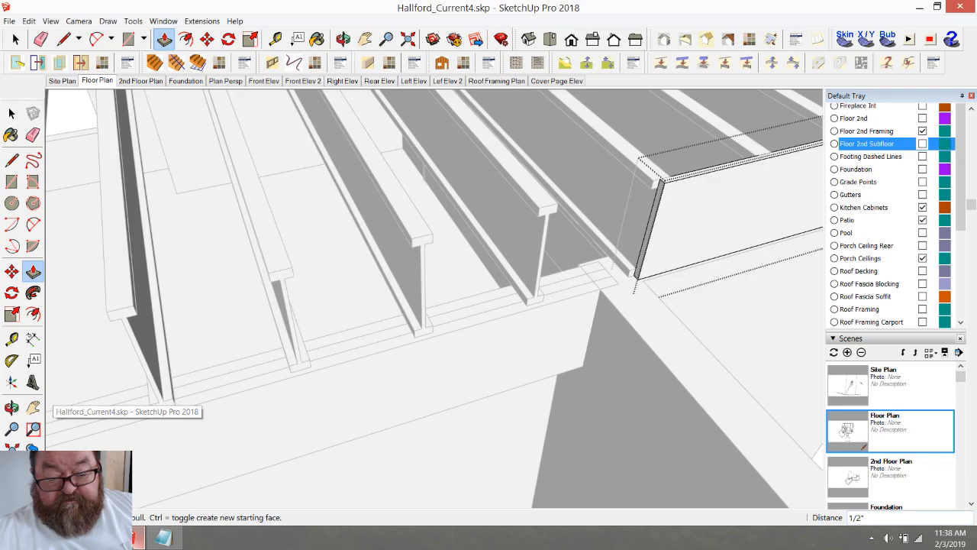
- Finish editing the short side rim board and recall the Floor Plan scene
scroll(439, 342, "down", 4)
scroll(440, 351, "down", 3)
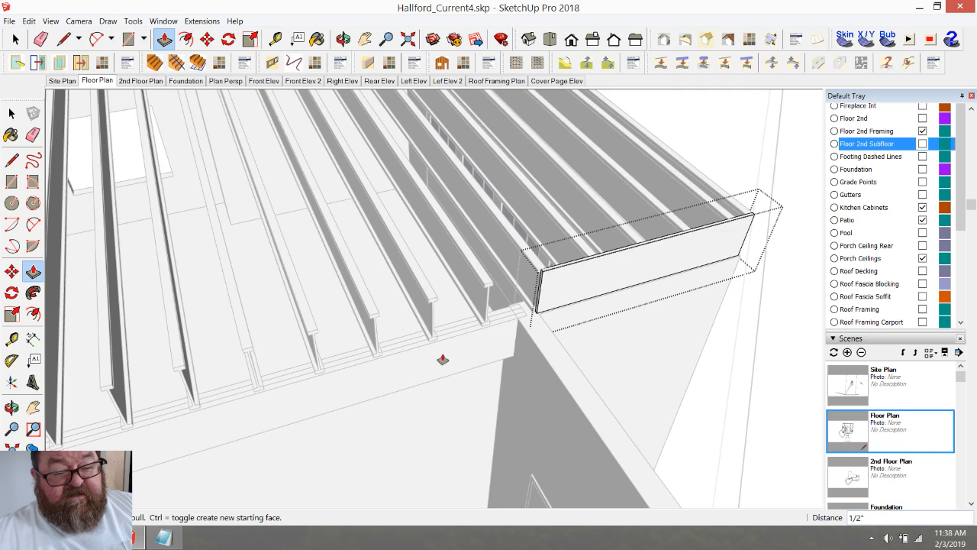
left_click(343, 39)
left_click_drag(667, 338, 135, 355)
scroll(153, 406, "down", 8)
left_click(15, 39)
left_click(96, 81)
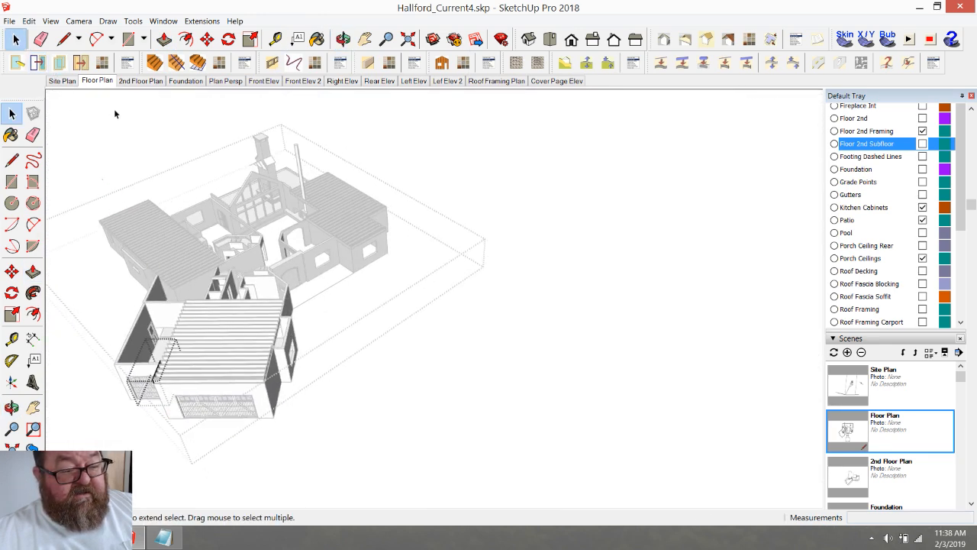
- Examine the finished rim boards at the garage's front corner and along its side wall from several angles
scroll(329, 374, "up", 10)
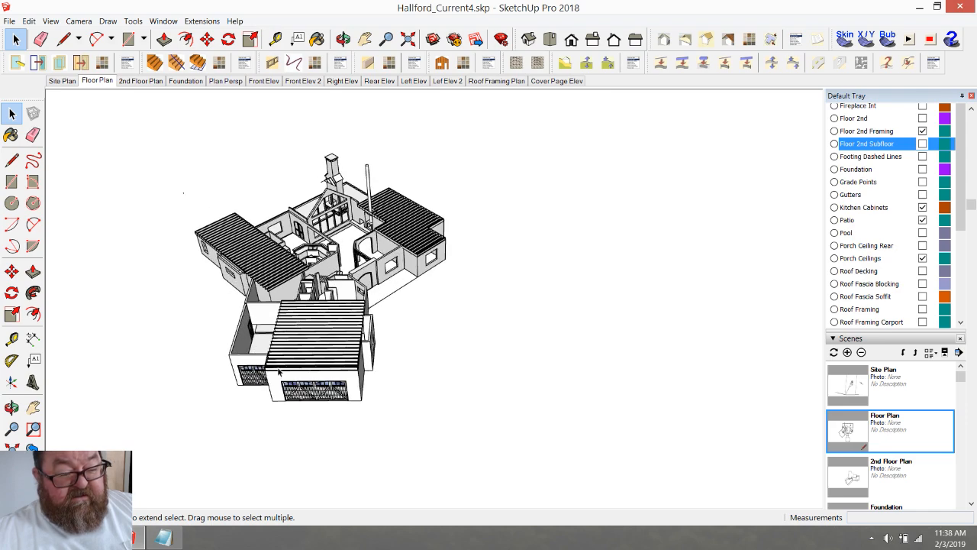
scroll(388, 368, "up", 4)
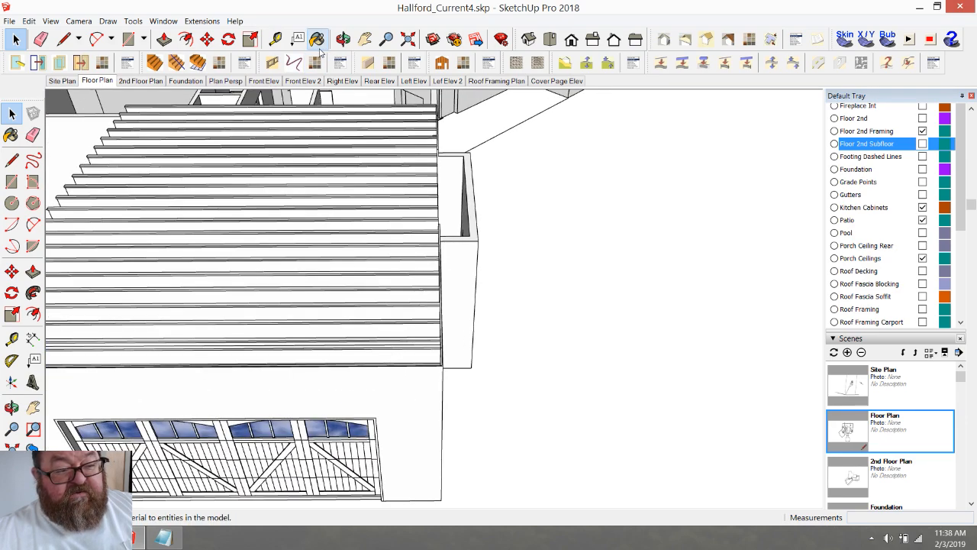
left_click(343, 38)
left_click_drag(256, 294, 146, 288)
scroll(181, 248, "up", 7)
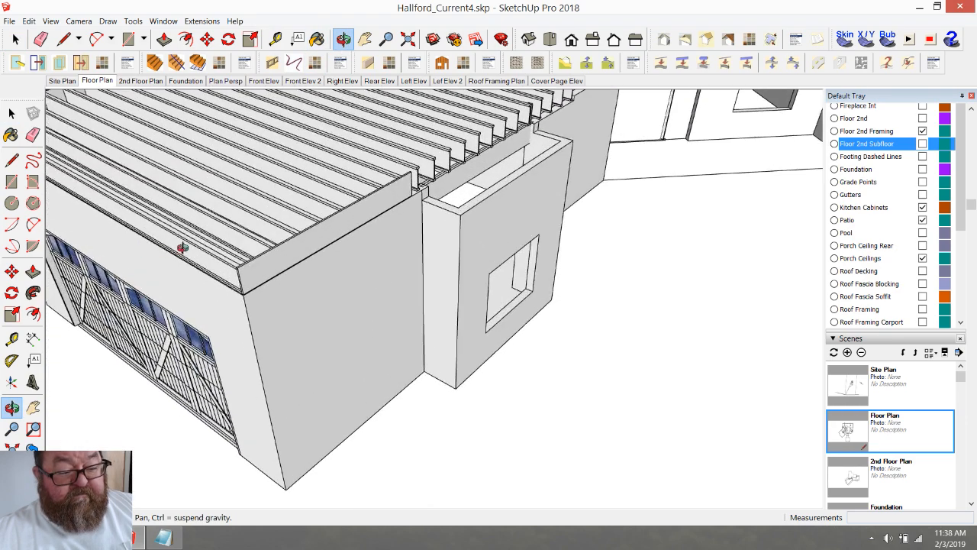
left_click_drag(265, 261, 378, 295)
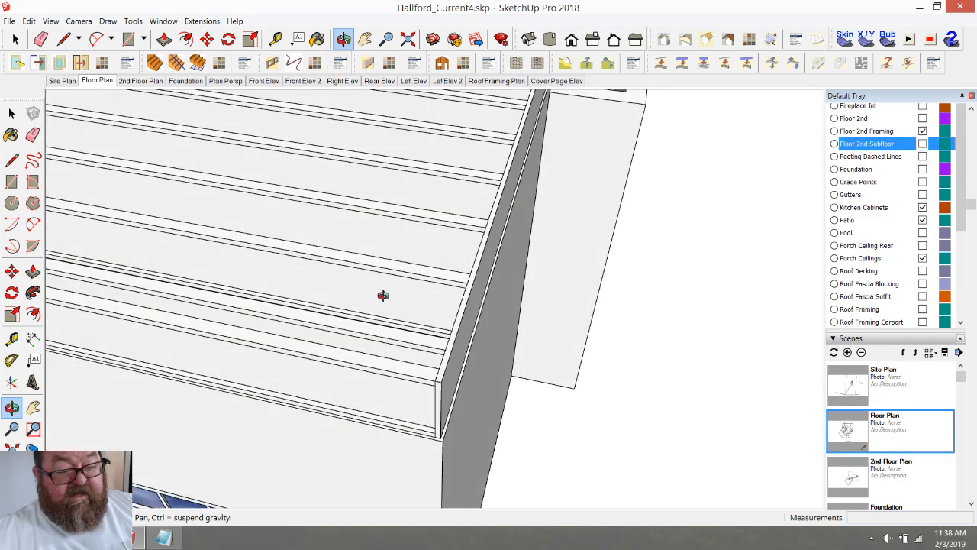
left_click_drag(424, 336, 293, 246)
left_click_drag(133, 282, 131, 312)
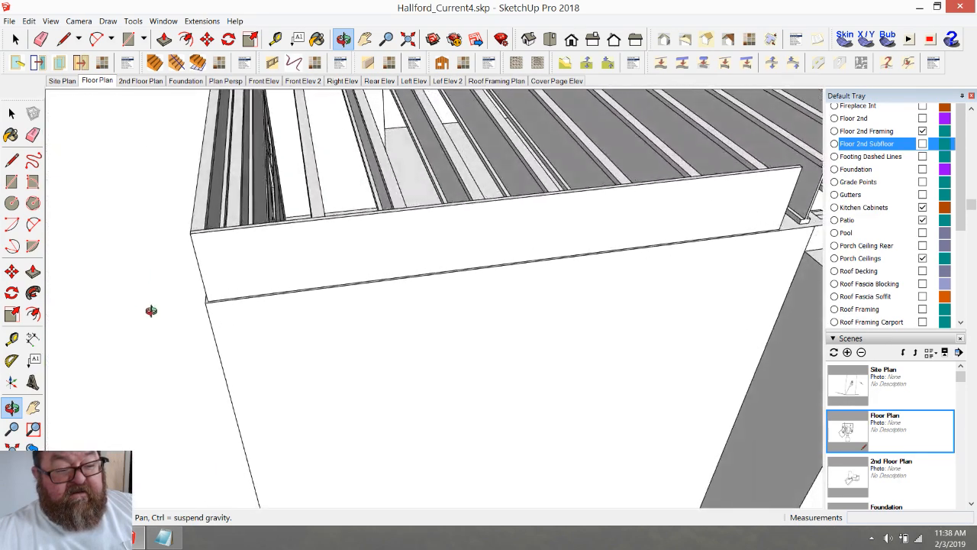
- Examine the exposed joist ends above the side bump-out, especially the short board beside the joist at the wall corner
left_click_drag(451, 229, 292, 183)
left_click_drag(282, 243, 367, 255)
scroll(400, 285, "up", 6)
scroll(400, 285, "up", 3)
left_click_drag(401, 282, 407, 239)
left_click_drag(377, 210, 358, 344)
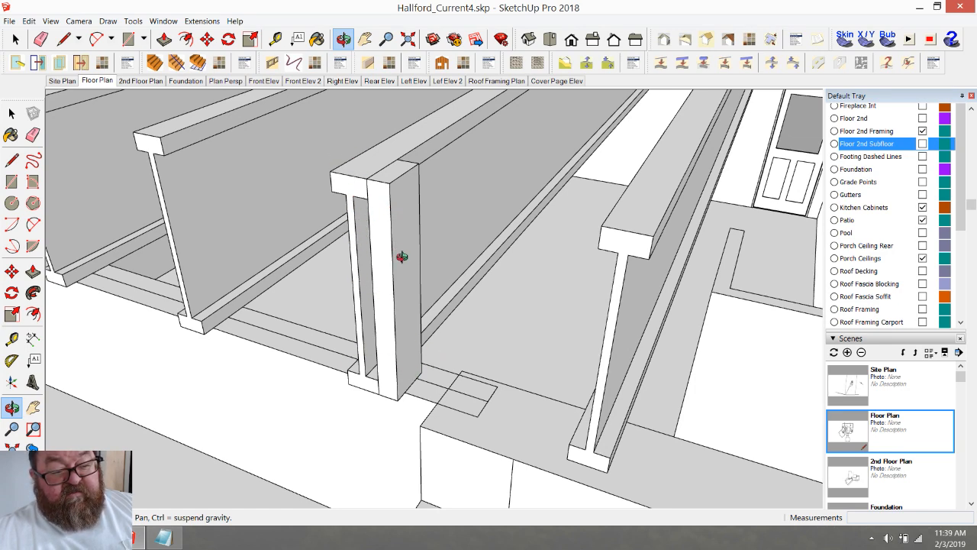
scroll(397, 254, "down", 5)
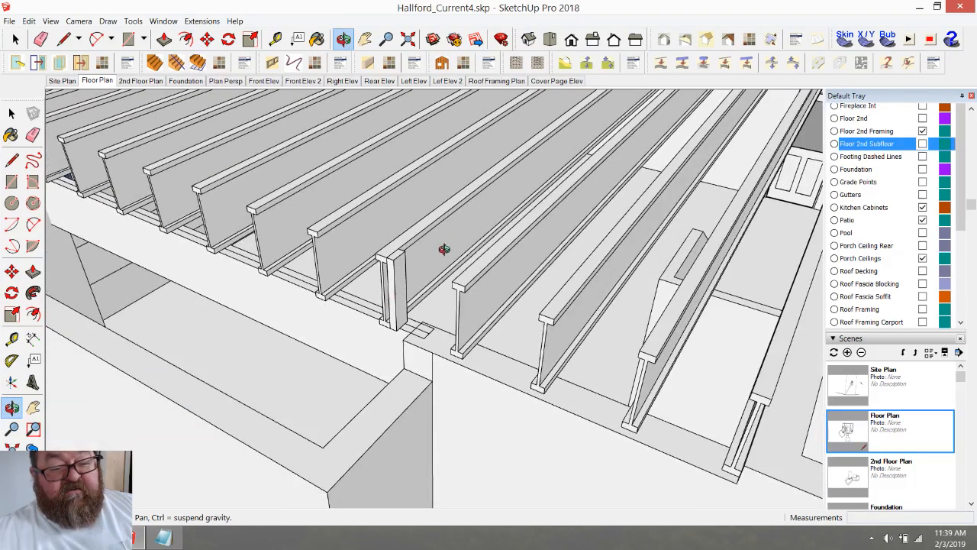
scroll(501, 242, "up", 2)
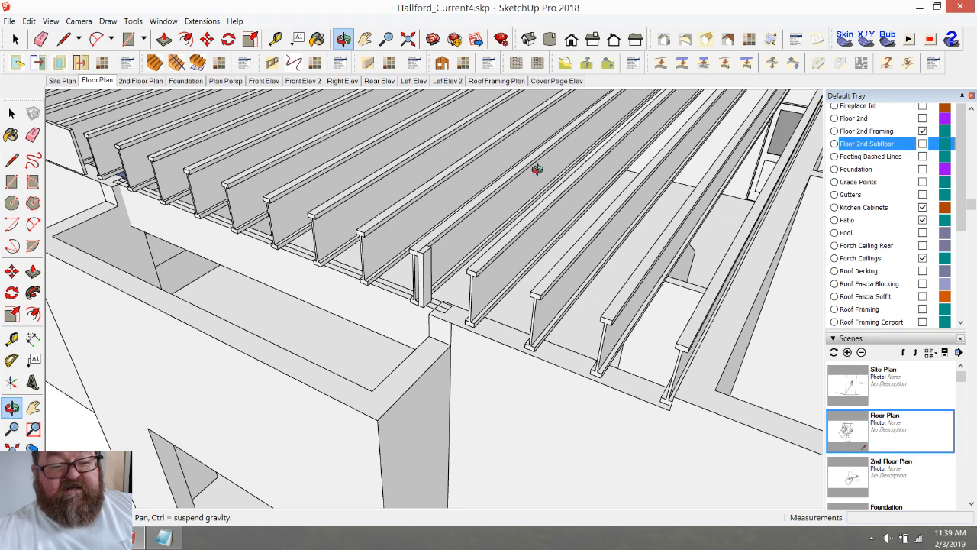
scroll(534, 282, "down", 2)
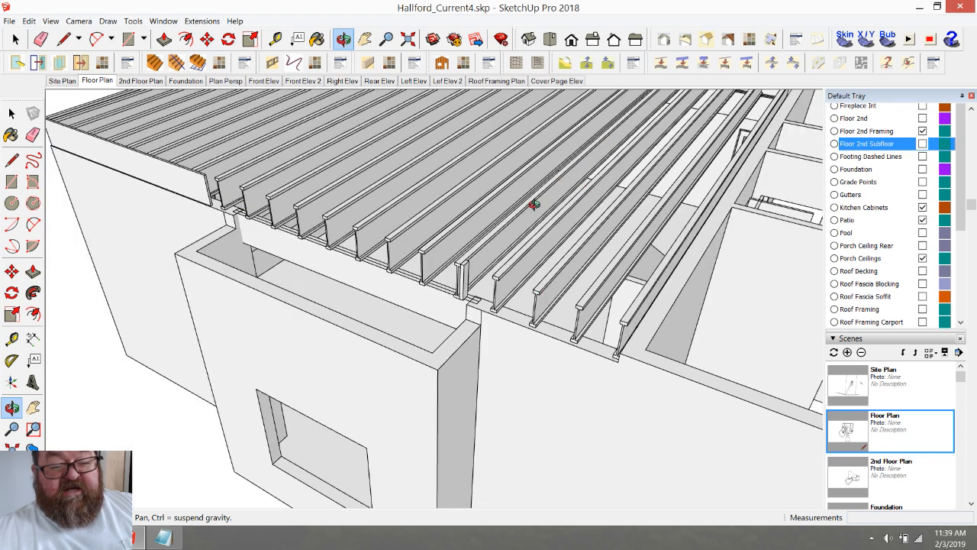
scroll(473, 284, "up", 4)
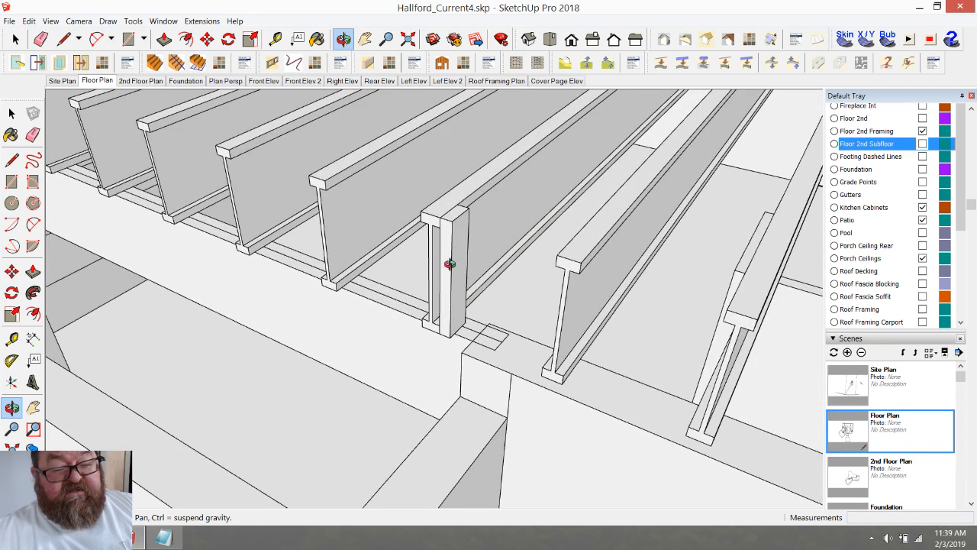
scroll(424, 240, "up", 2)
scroll(430, 253, "down", 2)
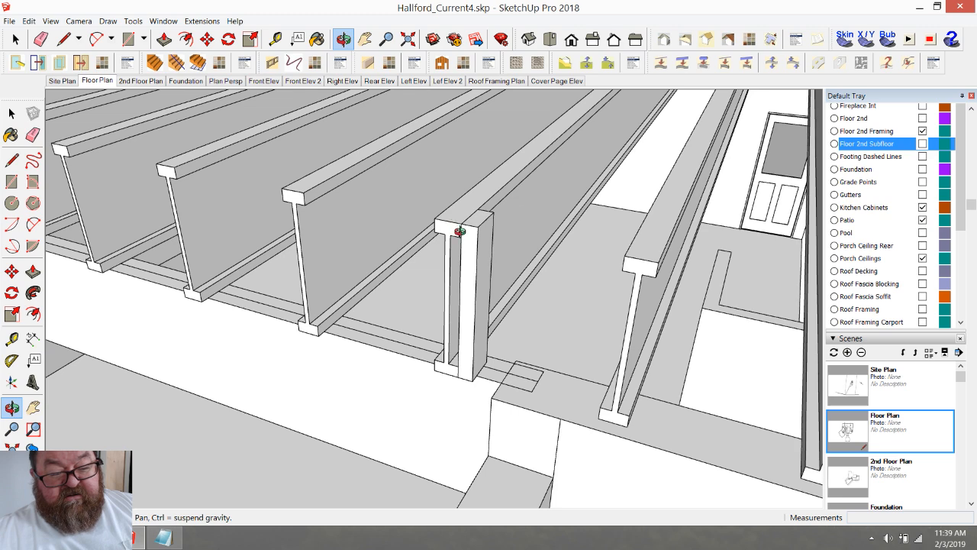
scroll(459, 231, "up", 1)
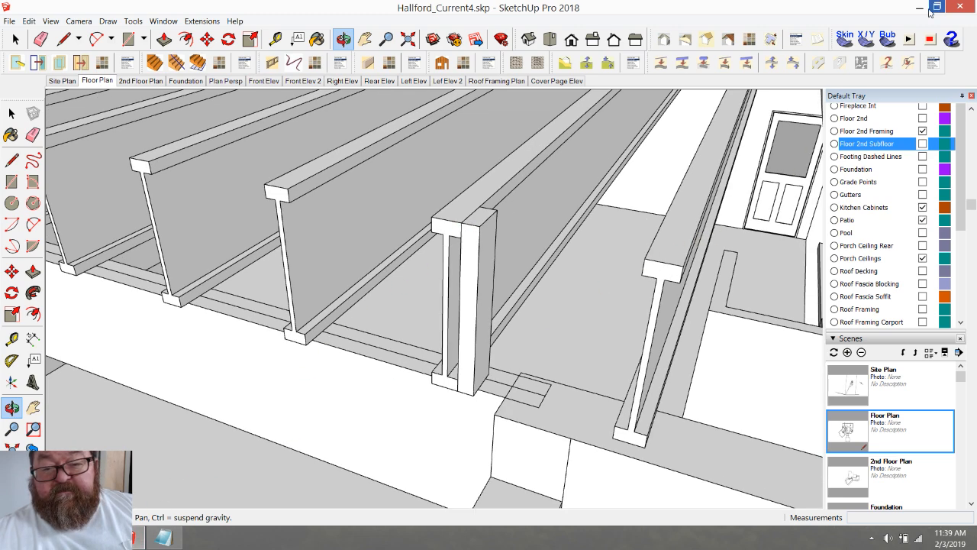
- Switch to the YouTube live dashboard and read the viewers' chat question about bolting the wood block to the beam
left_click(918, 7)
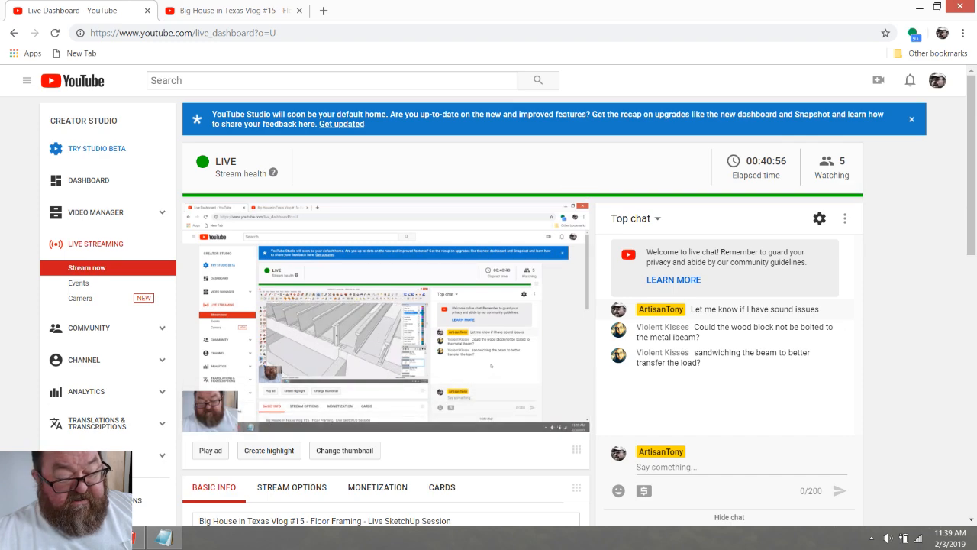
left_click(53, 537)
left_click(125, 537)
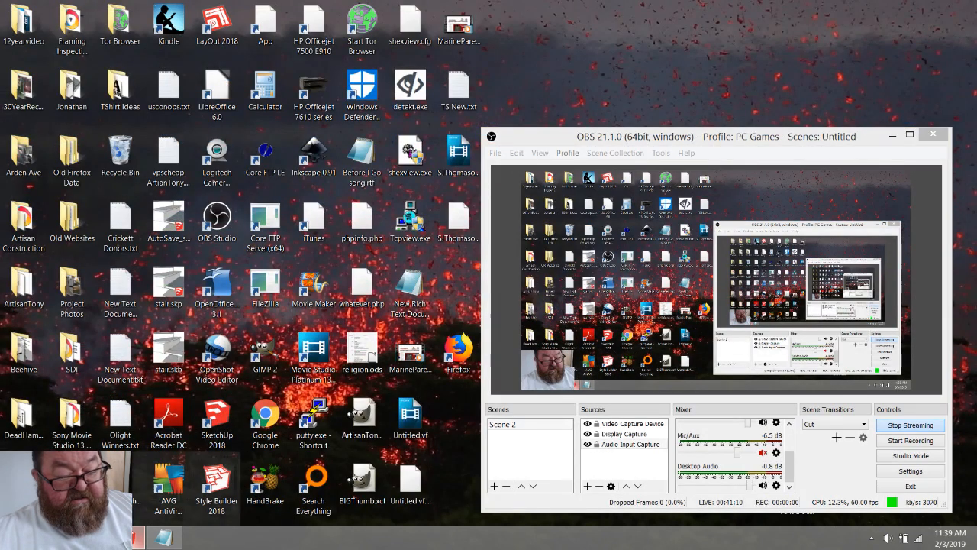
- Return to the SketchUp model and examine the block standing against the I-joist end on the wall plate
mouse_move(475, 264)
left_mouse_down()
mouse_move(388, 262)
mouse_move(477, 272)
left_mouse_up()
mouse_move(454, 332)
left_mouse_down()
mouse_move(364, 294)
mouse_move(344, 227)
mouse_move(480, 303)
mouse_move(442, 323)
left_mouse_up()
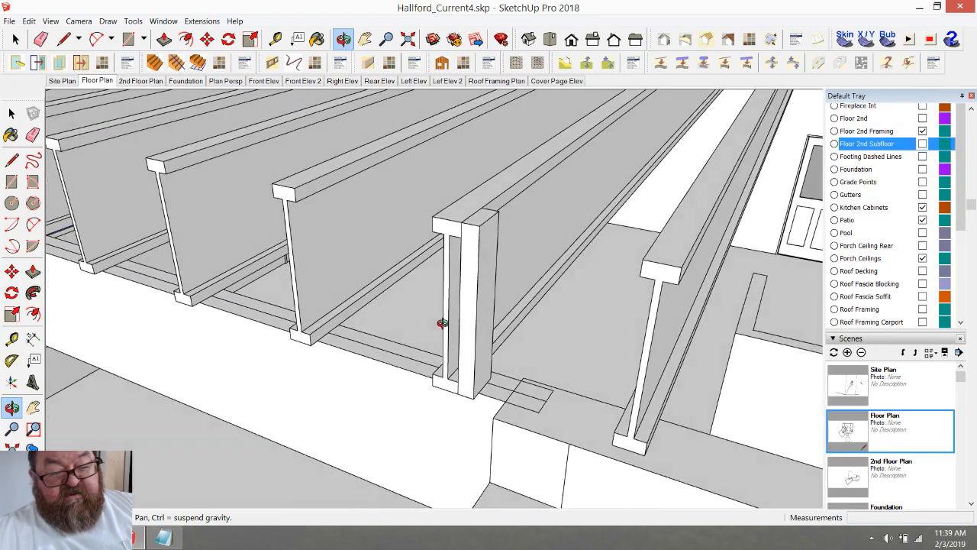
left_click_drag(644, 338, 593, 328)
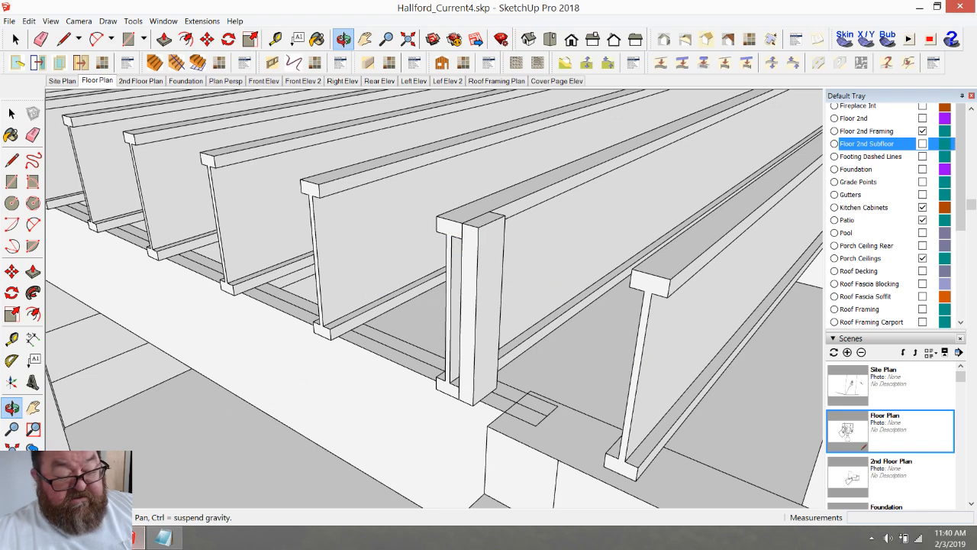
- Open the APA I-joist guide Z725 (1).pdf from the Downloads folder
left_click(921, 7)
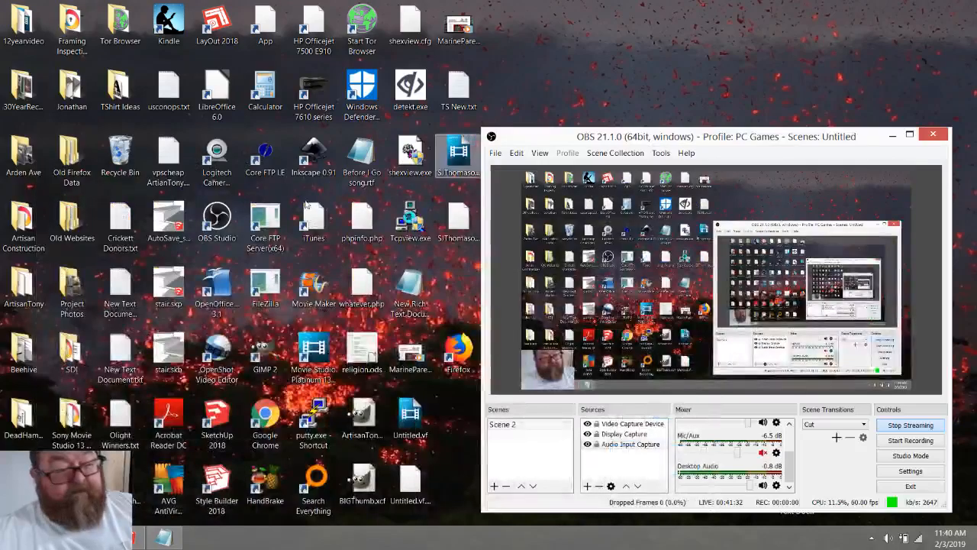
double_click(19, 287)
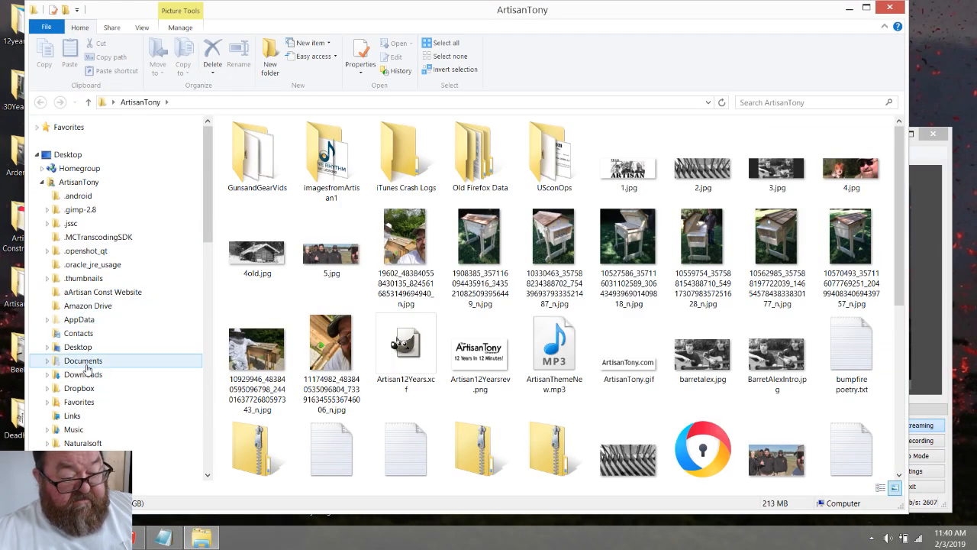
left_click(84, 373)
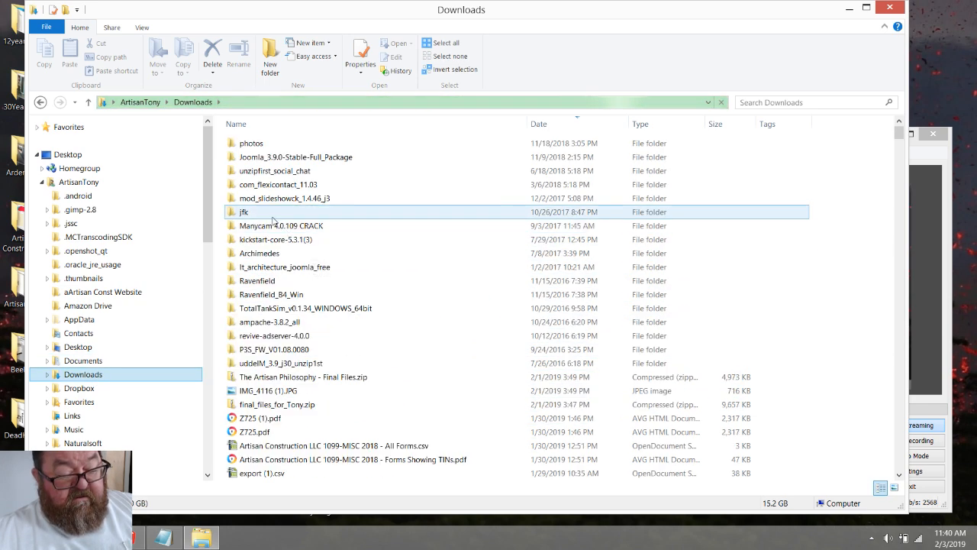
double_click(276, 417)
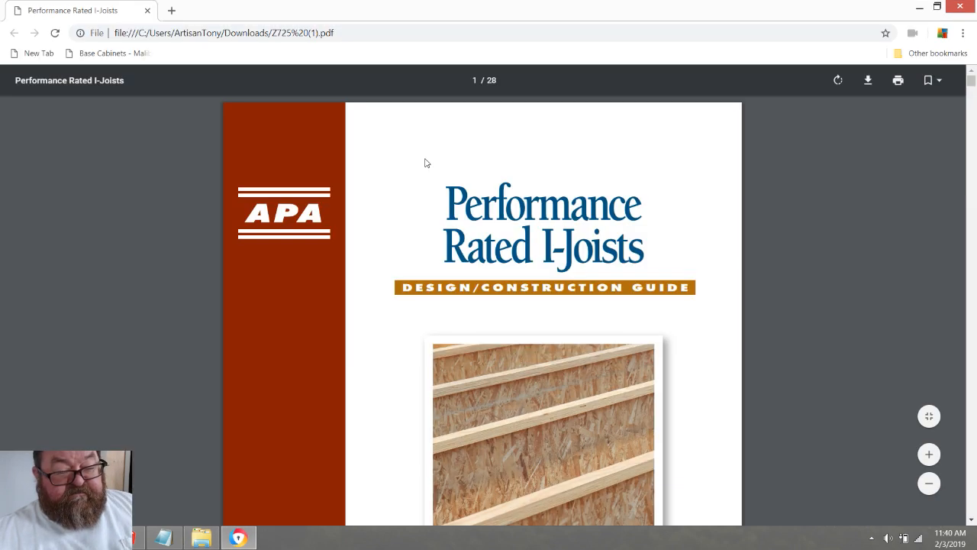
- Look through the guide's allowable span tables and the flange nailing diagrams on page 8
scroll(436, 296, "down", 1)
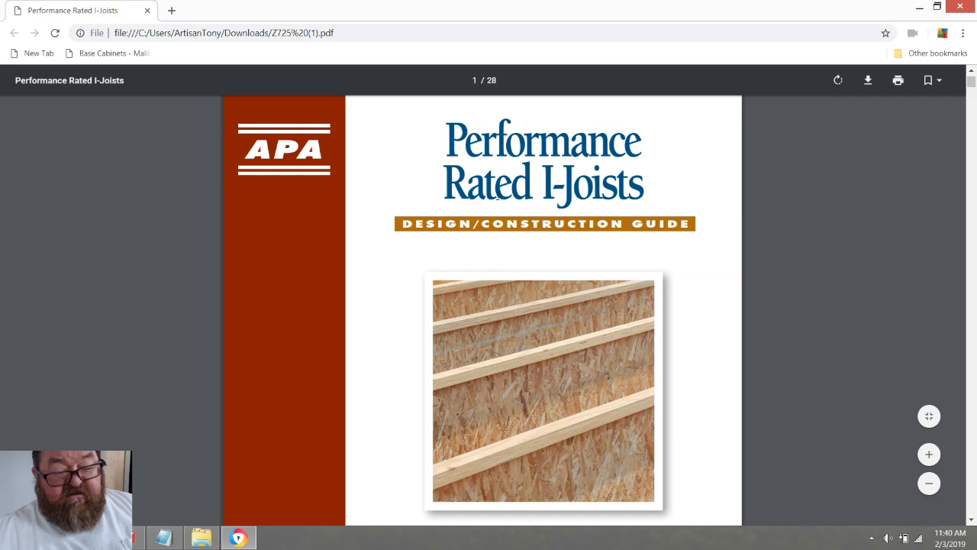
scroll(507, 283, "down", 18)
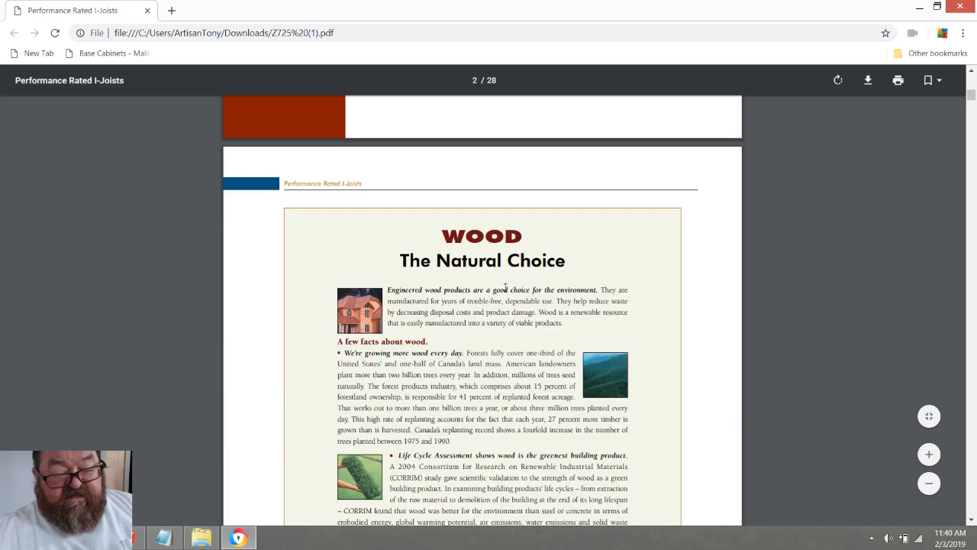
scroll(504, 296, "down", 5)
scroll(496, 290, "up", 2)
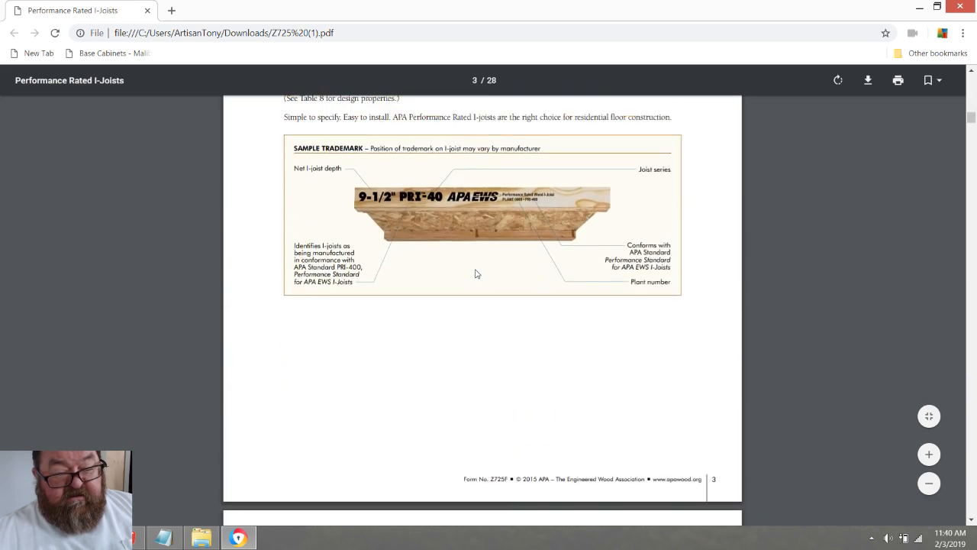
scroll(486, 286, "down", 1)
scroll(486, 286, "down", 12)
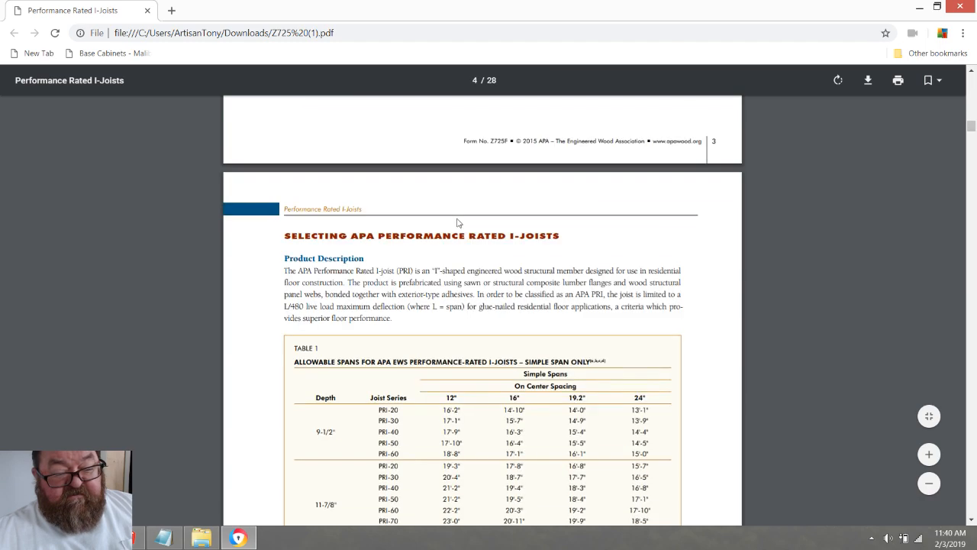
scroll(461, 228, "down", 4)
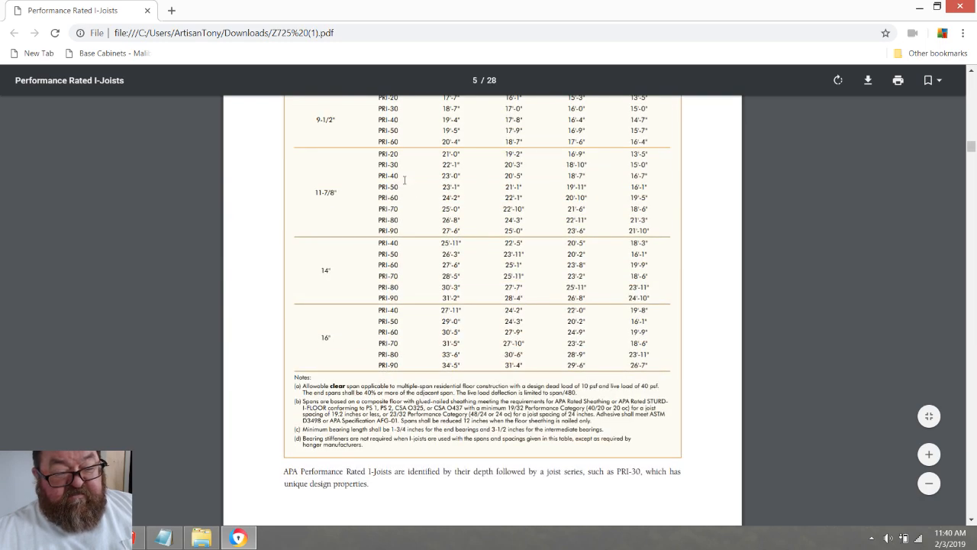
scroll(381, 178, "down", 18)
scroll(419, 239, "down", 10)
scroll(359, 190, "up", 1)
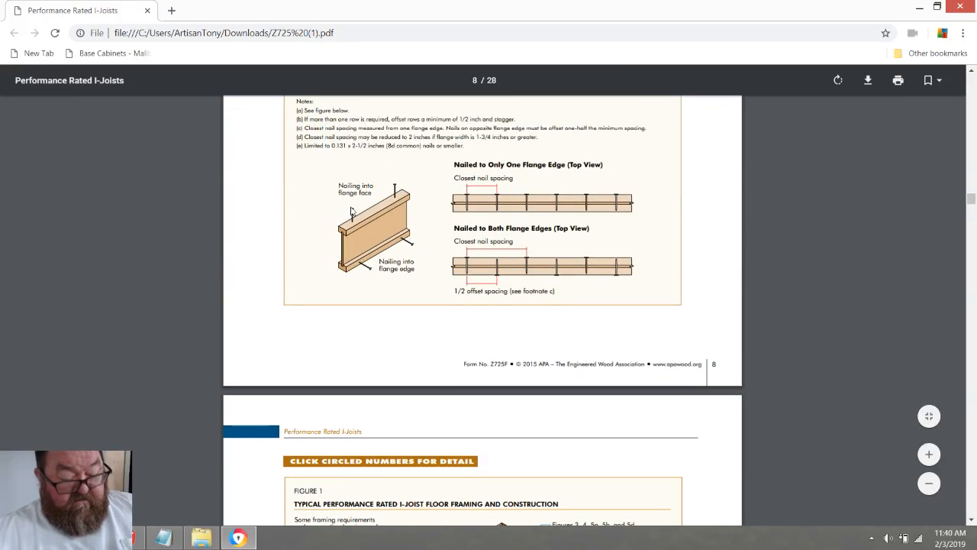
scroll(367, 239, "up", 4, "ctrl")
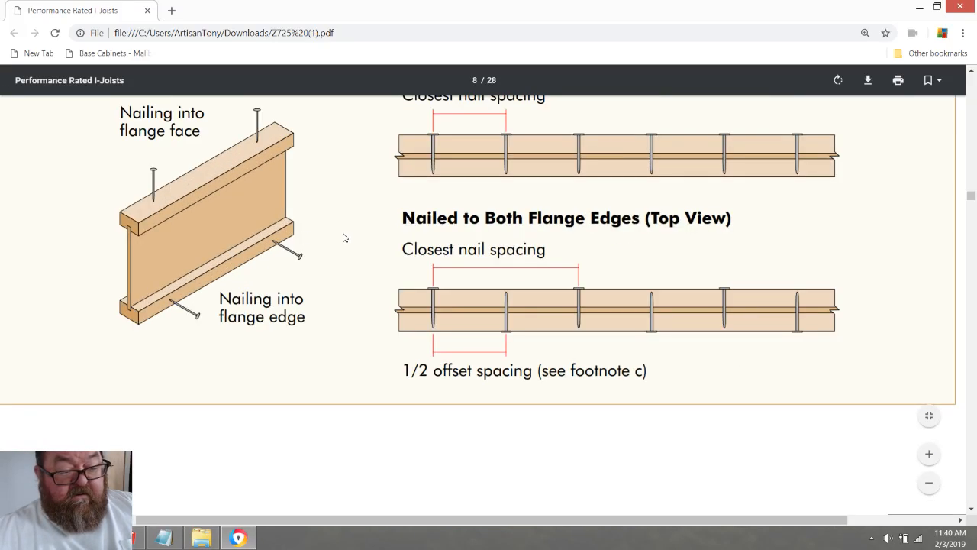
scroll(558, 253, "down", 1)
scroll(501, 259, "down", 6)
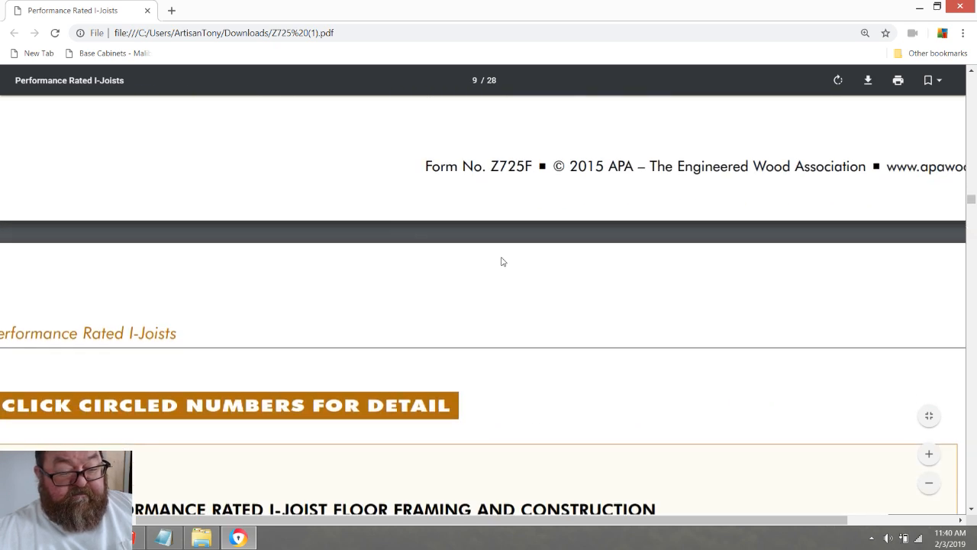
- Search the construction details on pages 10 and 11 for the squash block illustration
scroll(502, 262, "down", 2, "ctrl")
scroll(502, 262, "down", 8)
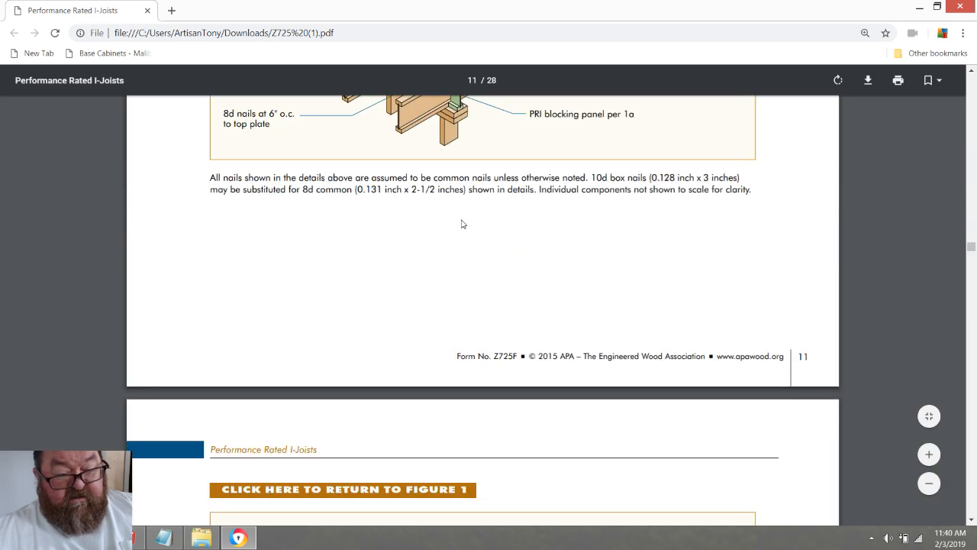
scroll(481, 229, "up", 2)
scroll(423, 196, "up", 1, "ctrl")
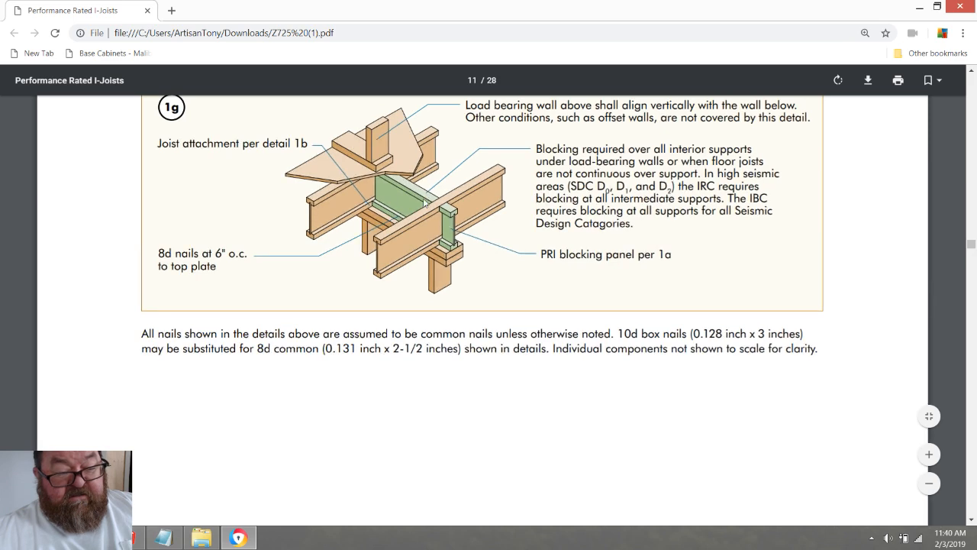
scroll(437, 226, "down", 3)
scroll(436, 227, "up", 8)
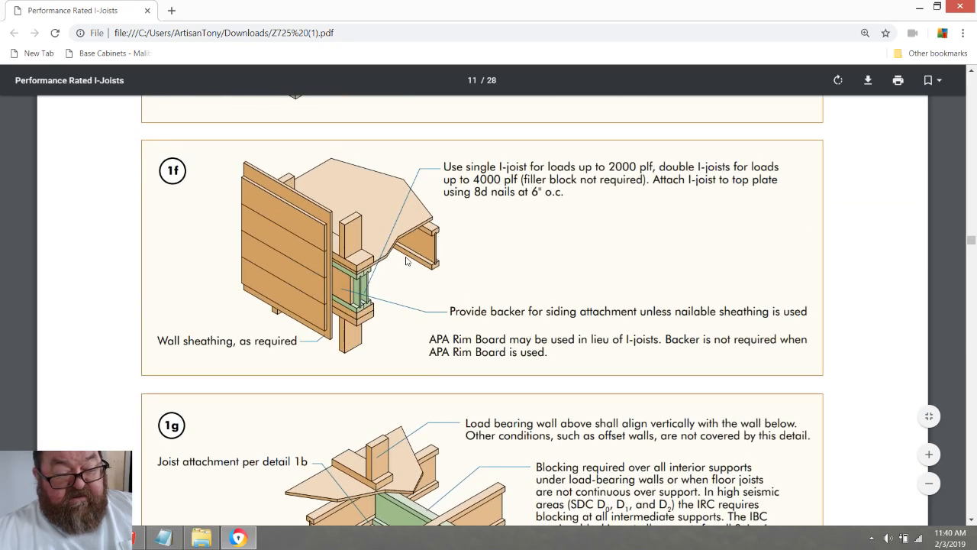
scroll(406, 276, "up", 4)
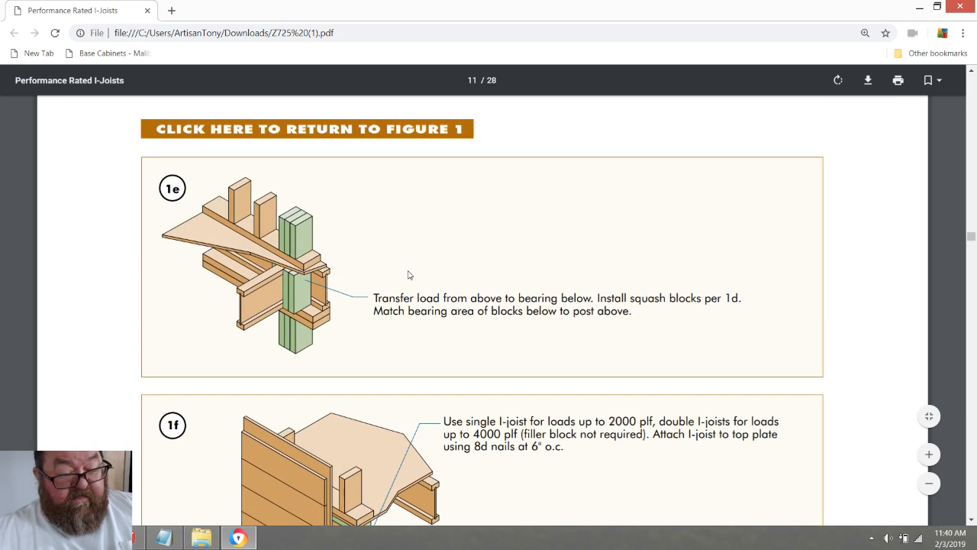
scroll(411, 275, "up", 9)
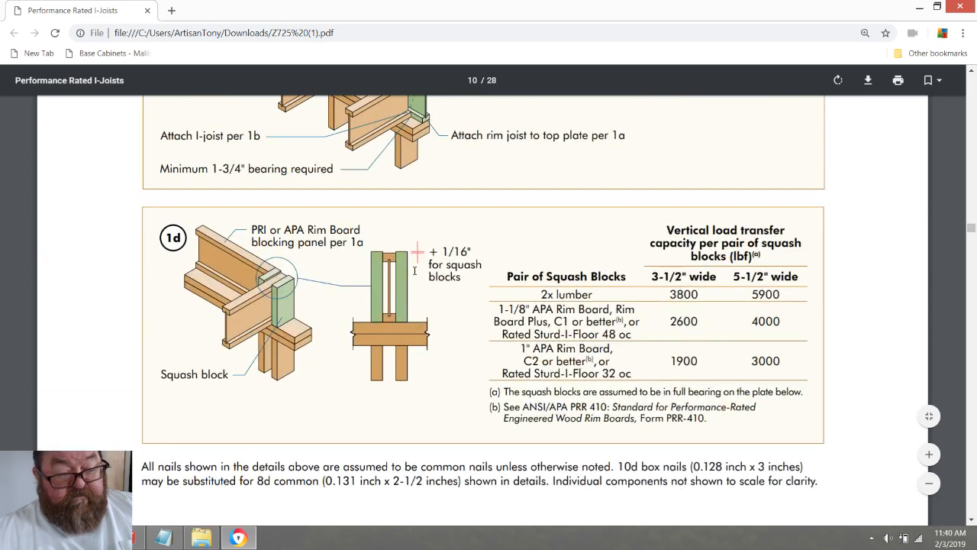
- Examine detail 1d on page 10 for squash block placement, the extra height required and the load capacity table
scroll(414, 270, "up", 1)
scroll(260, 379, "up", 2, "ctrl")
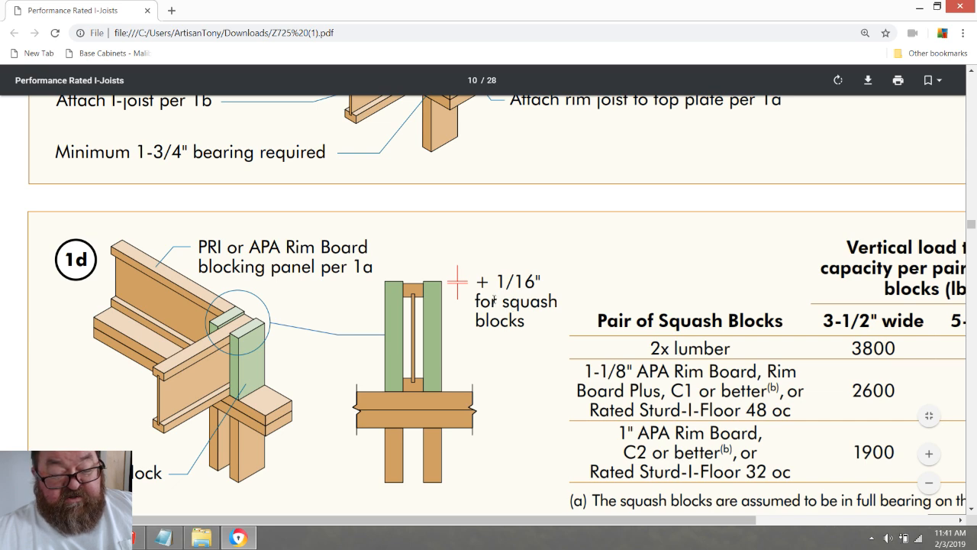
scroll(395, 295, "down", 3)
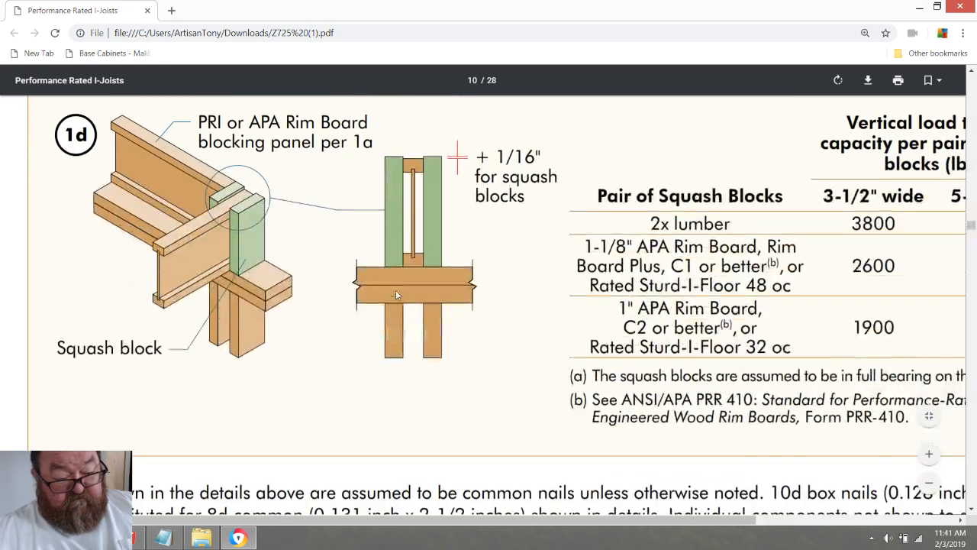
scroll(427, 286, "up", 2)
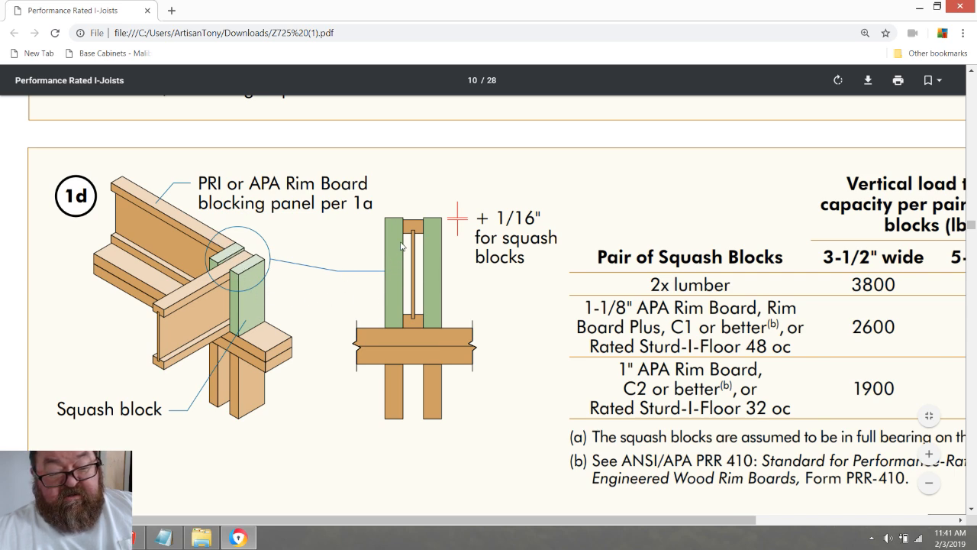
scroll(419, 268, "down", 1)
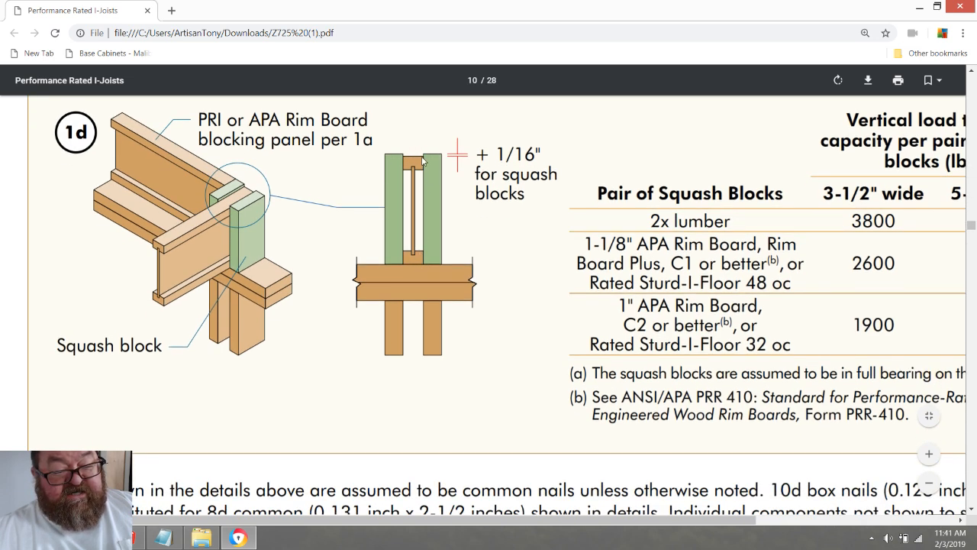
scroll(396, 160, "up", 1)
scroll(420, 299, "down", 6)
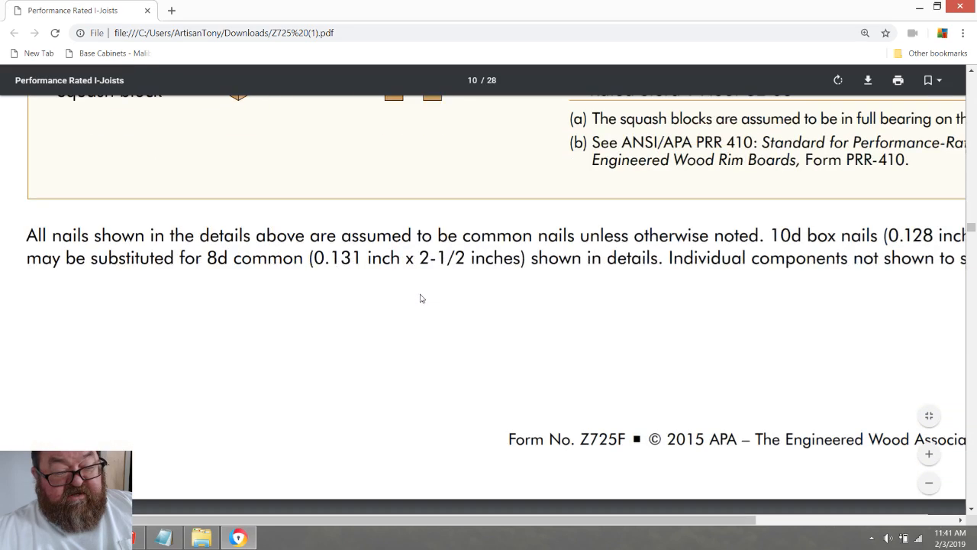
- Review details 1e to 1p and the web stiffener installation details on page 14, and return to the Downloads folder
scroll(420, 298, "down", 3, "ctrl")
scroll(420, 299, "down", 4)
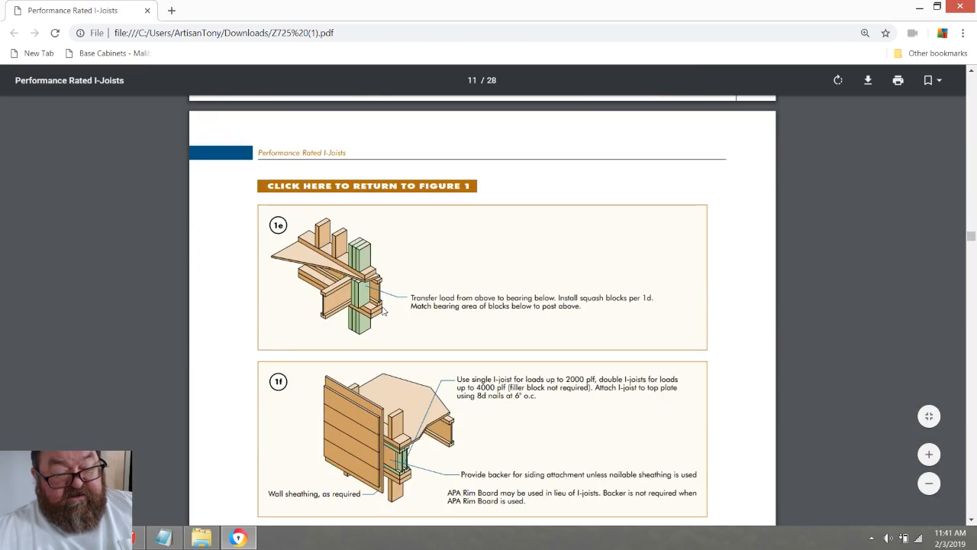
scroll(383, 311, "down", 2, "ctrl")
scroll(455, 341, "up", 2)
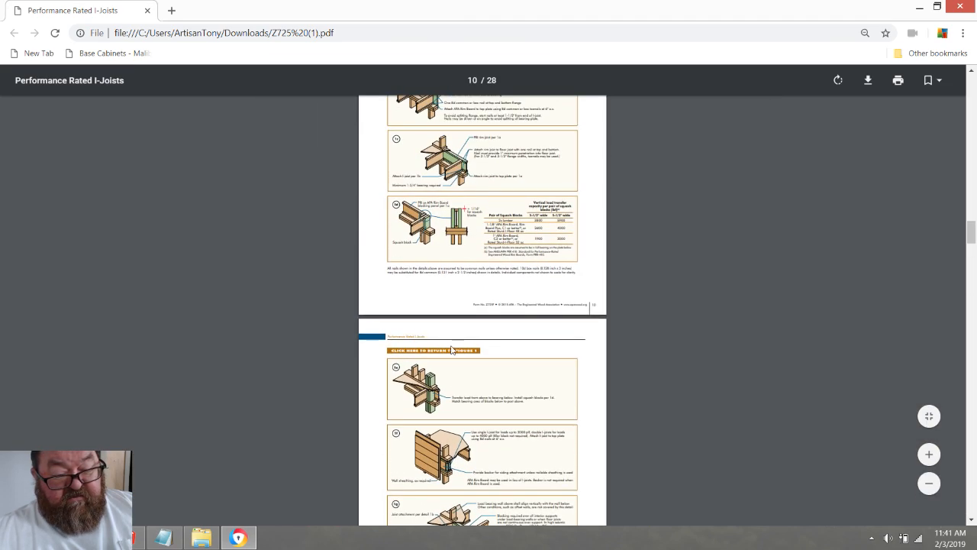
scroll(456, 342, "up", 4, "ctrl")
scroll(419, 357, "down", 2)
scroll(419, 358, "down", 5)
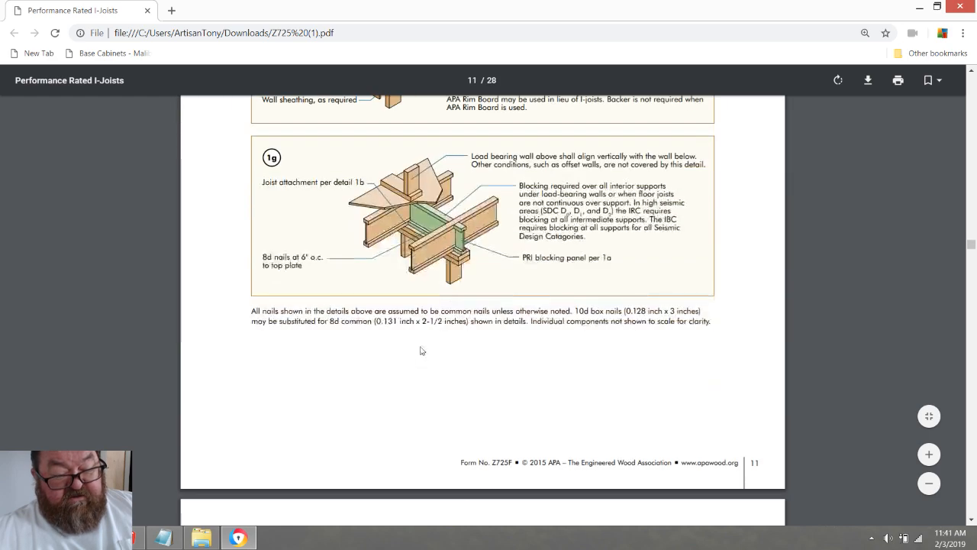
scroll(420, 352, "down", 6)
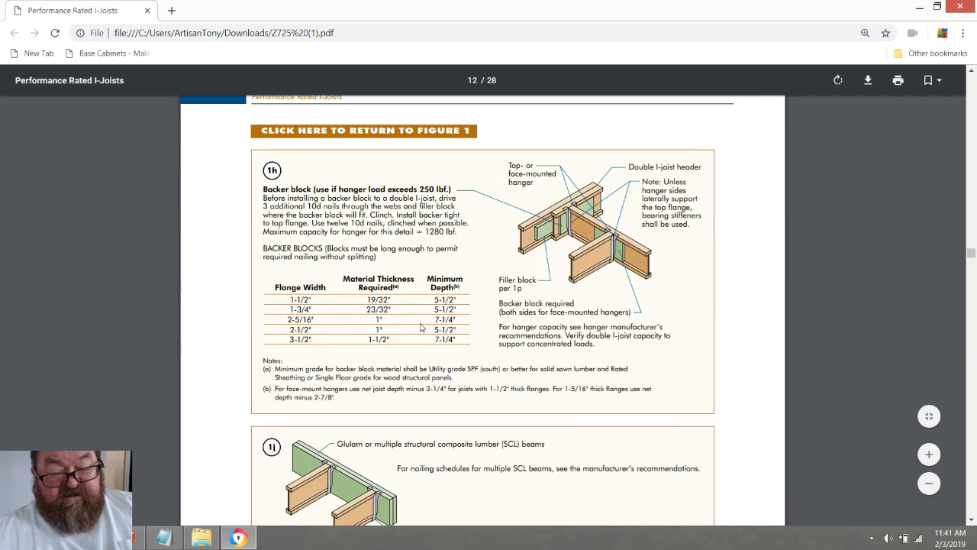
scroll(420, 326, "down", 4)
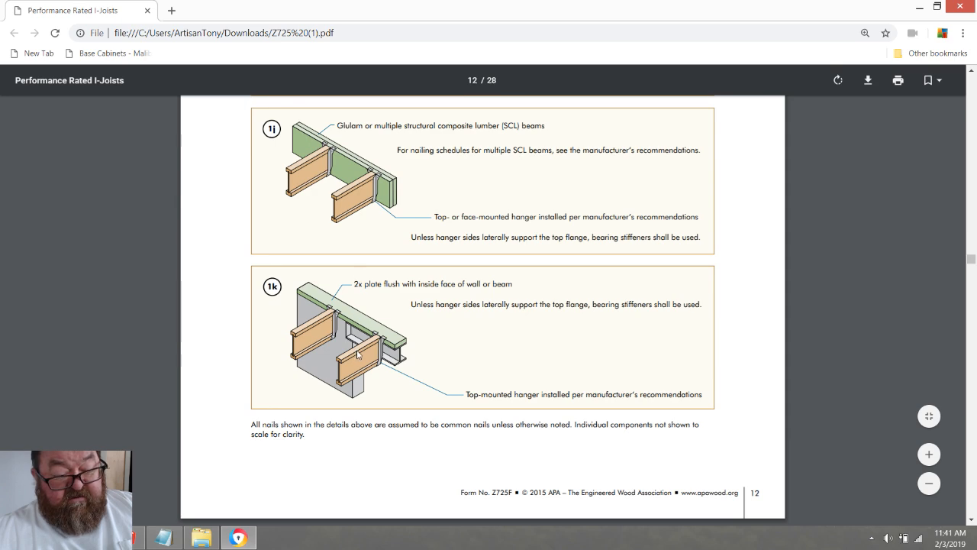
scroll(359, 344, "down", 9)
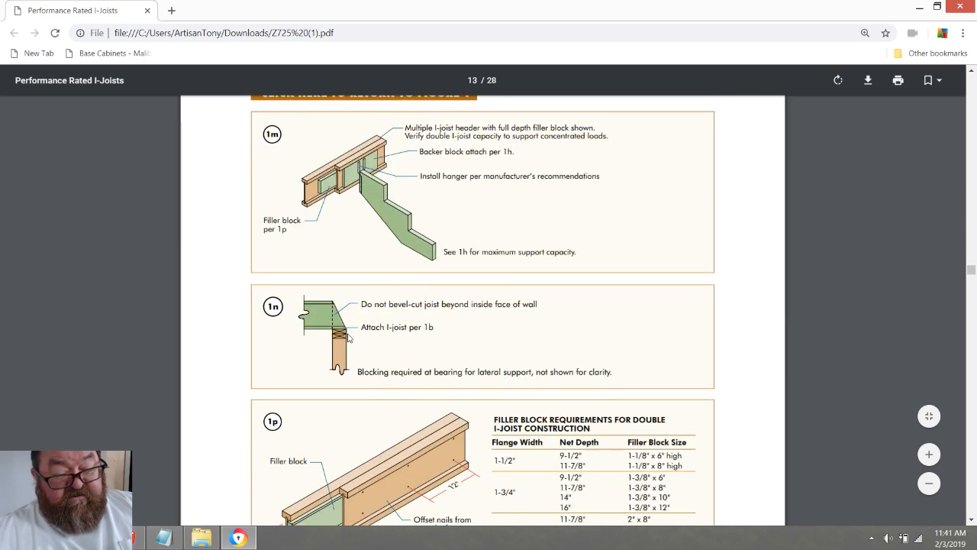
scroll(348, 333, "down", 11)
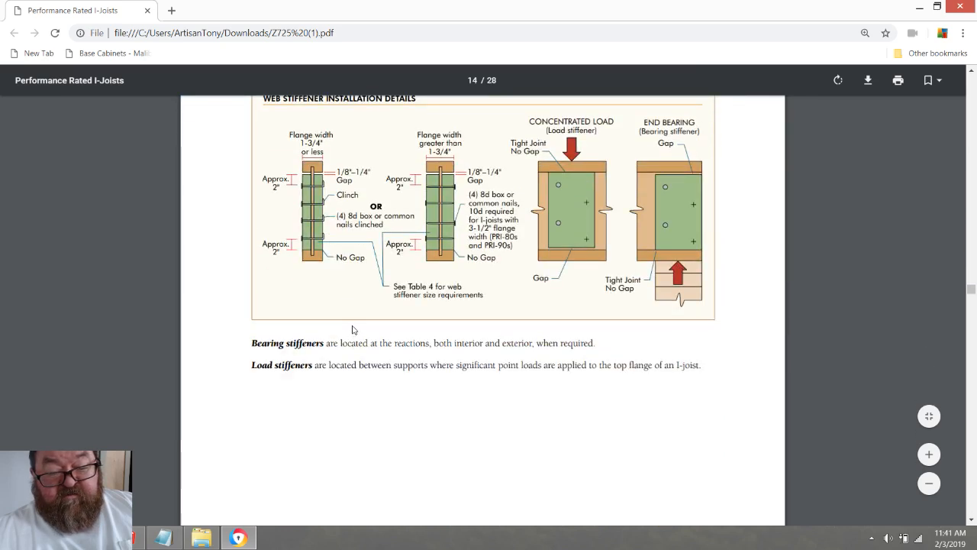
scroll(353, 329, "down", 2)
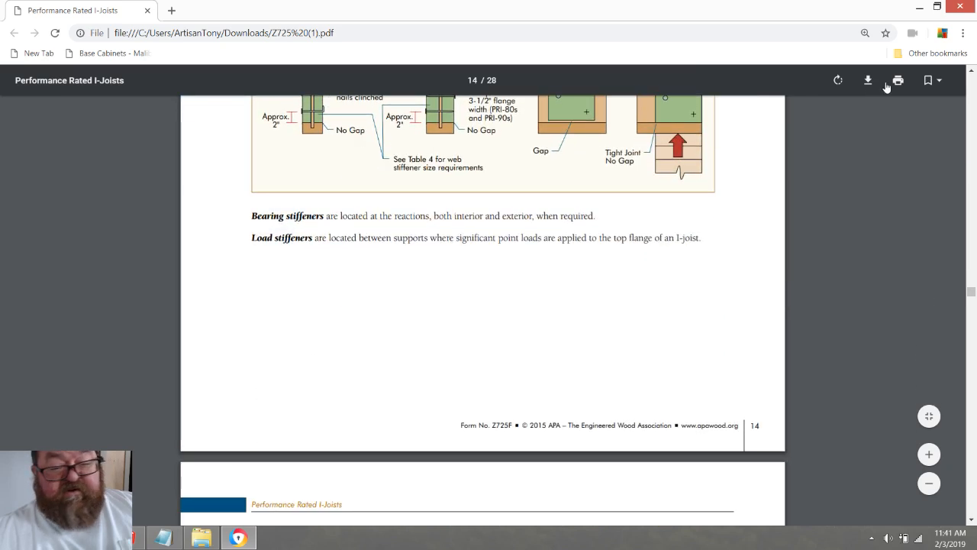
left_click(918, 9)
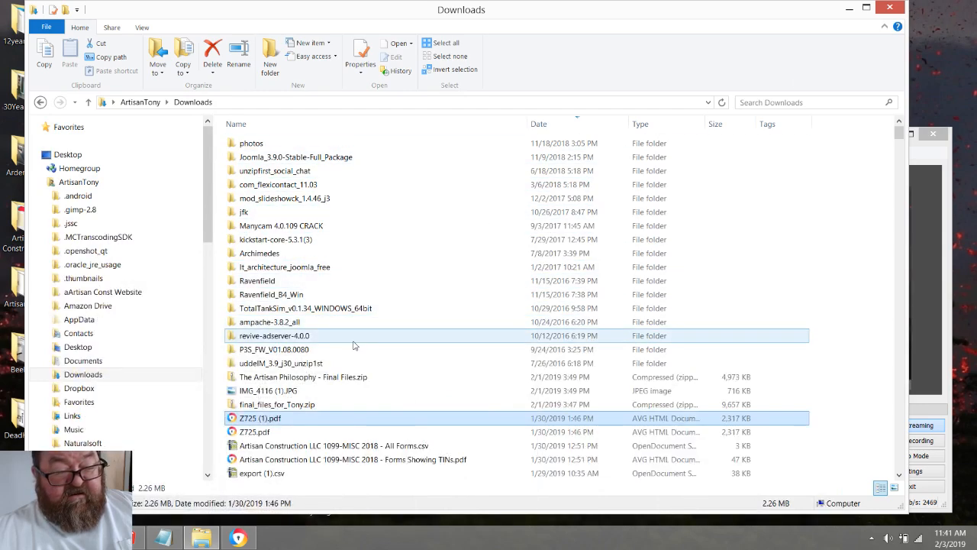
- Put away the Downloads folder, check the YouTube live dashboard chat for viewer questions, and return to SketchUp
left_click(848, 10)
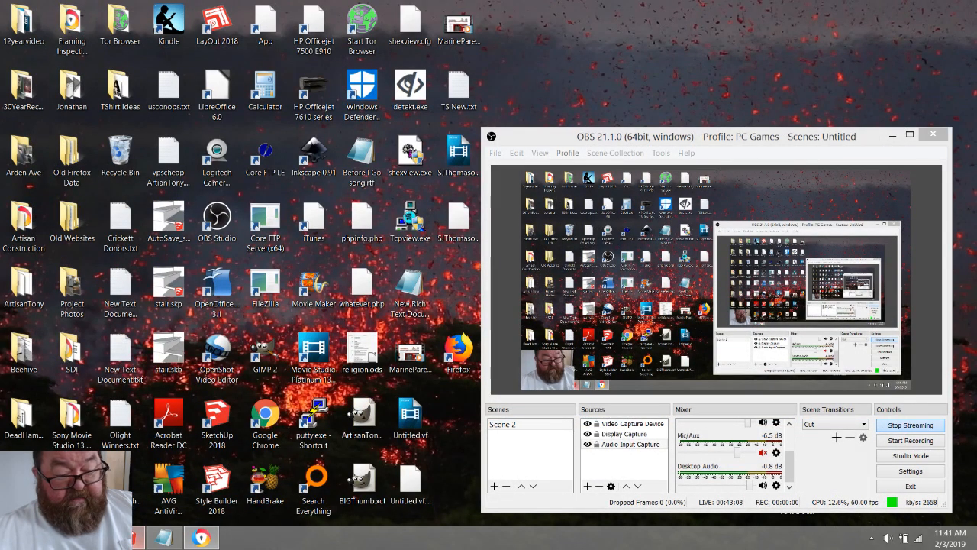
left_click(137, 537)
left_click(200, 538)
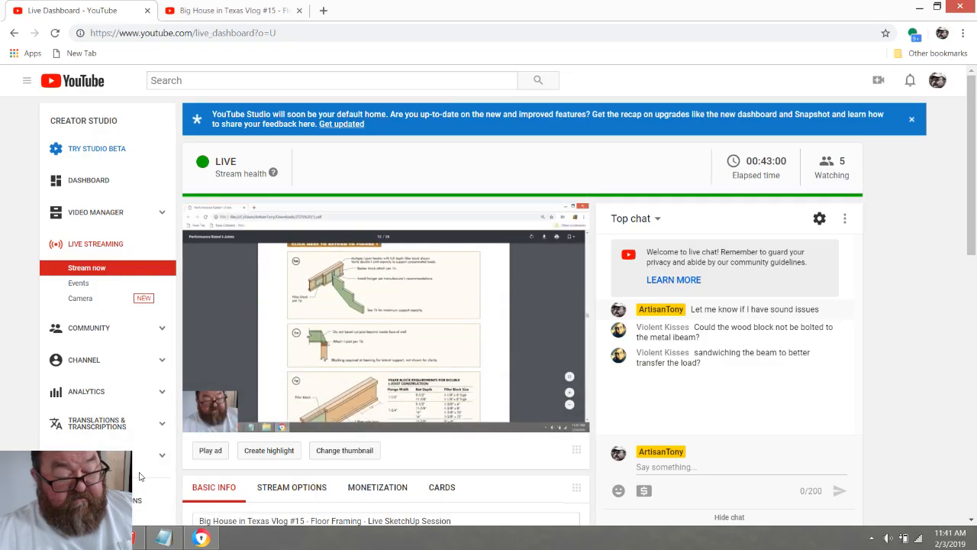
left_click(137, 537)
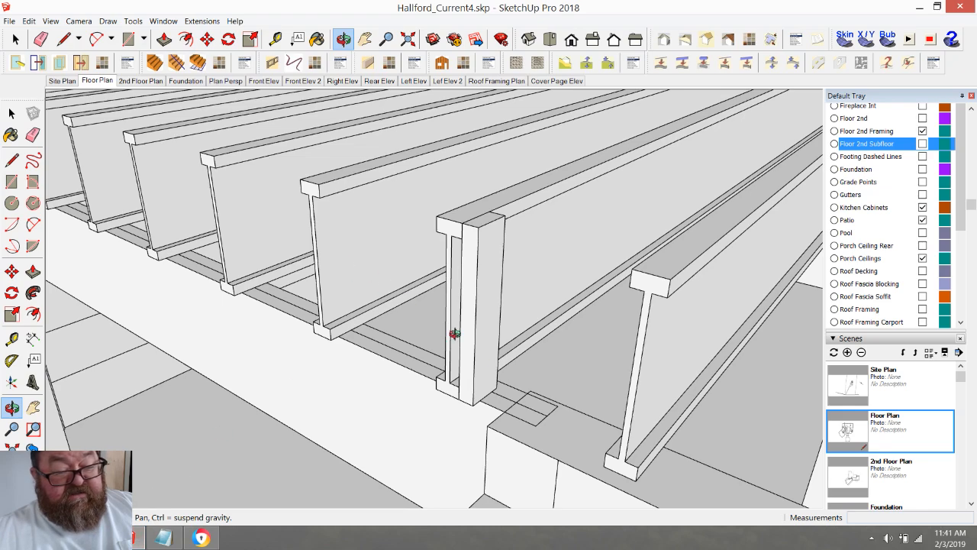
- Examine the squash block beside the I-joist and the neighbouring joist ends bearing on the wall
left_click_drag(433, 318, 495, 372)
scroll(492, 344, "up", 2)
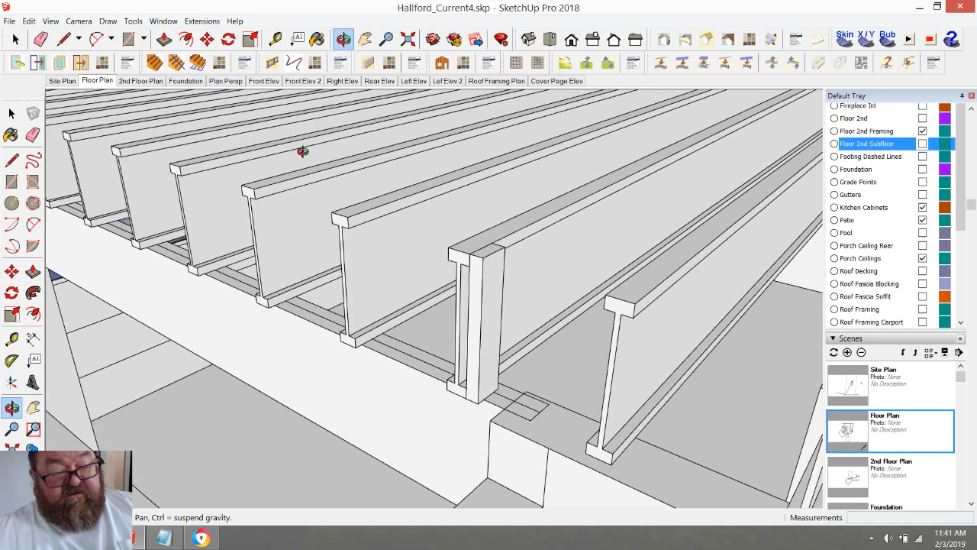
scroll(513, 407, "down", 3)
scroll(546, 403, "up", 3)
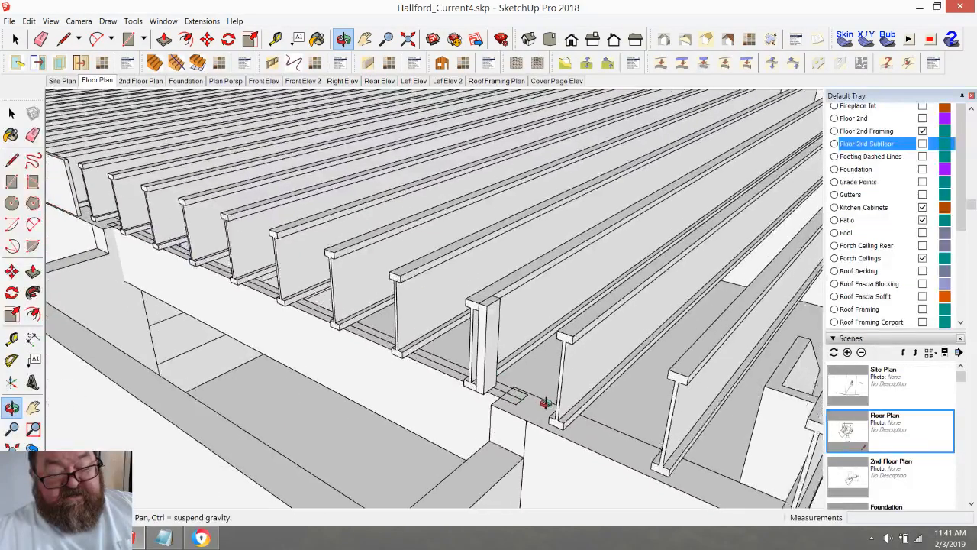
scroll(436, 353, "down", 4)
scroll(464, 354, "up", 2)
mouse_move(465, 354)
middle_mouse_down()
mouse_move(481, 364)
mouse_move(473, 357)
middle_mouse_up()
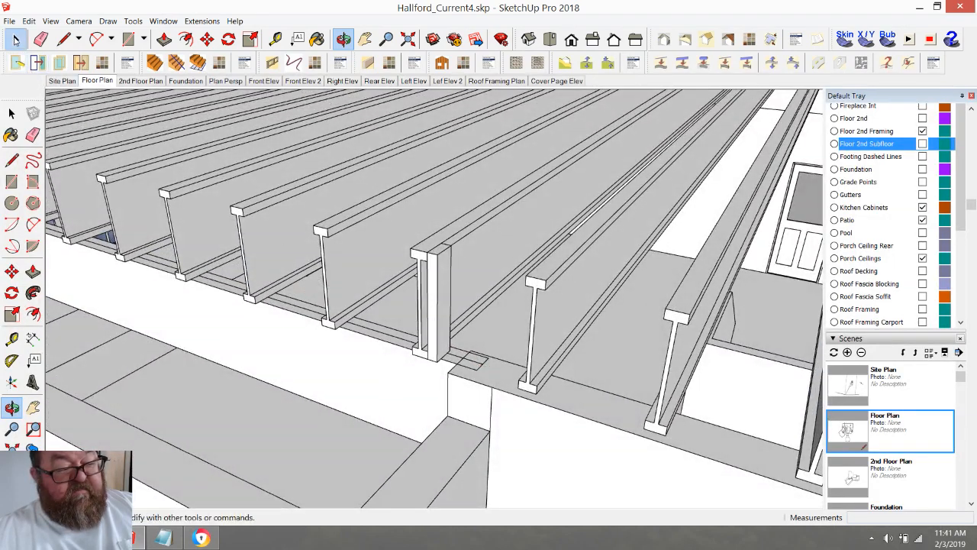
- Open the second-floor framing group and try painting the I-joist beside the squash block with Wood OSB
left_click(472, 230)
double_click(472, 231)
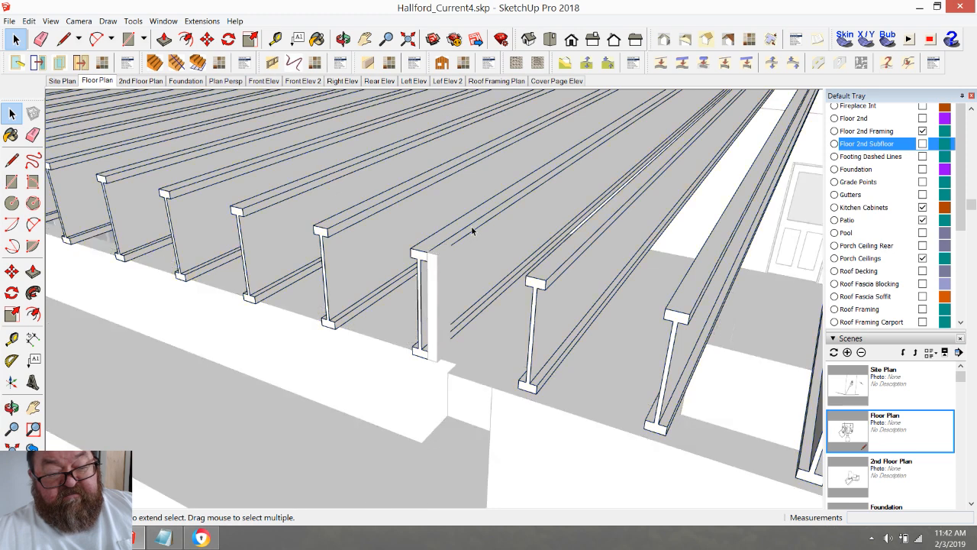
scroll(473, 229, "up", 2)
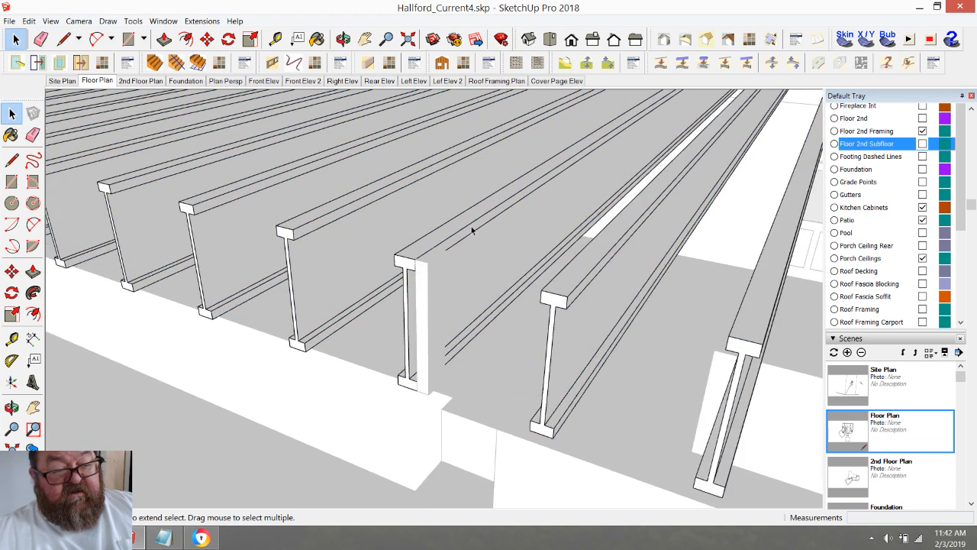
left_click(317, 39)
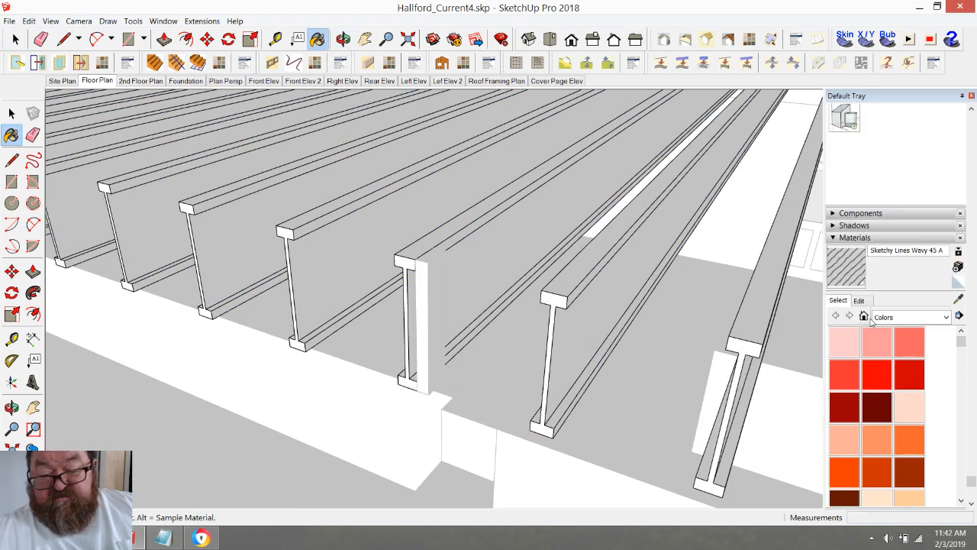
left_click(947, 318)
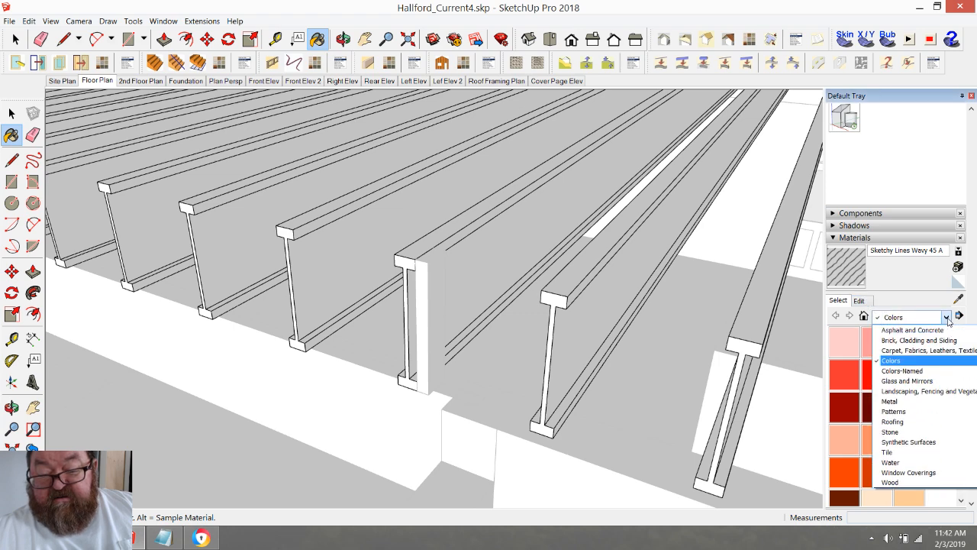
left_click(906, 483)
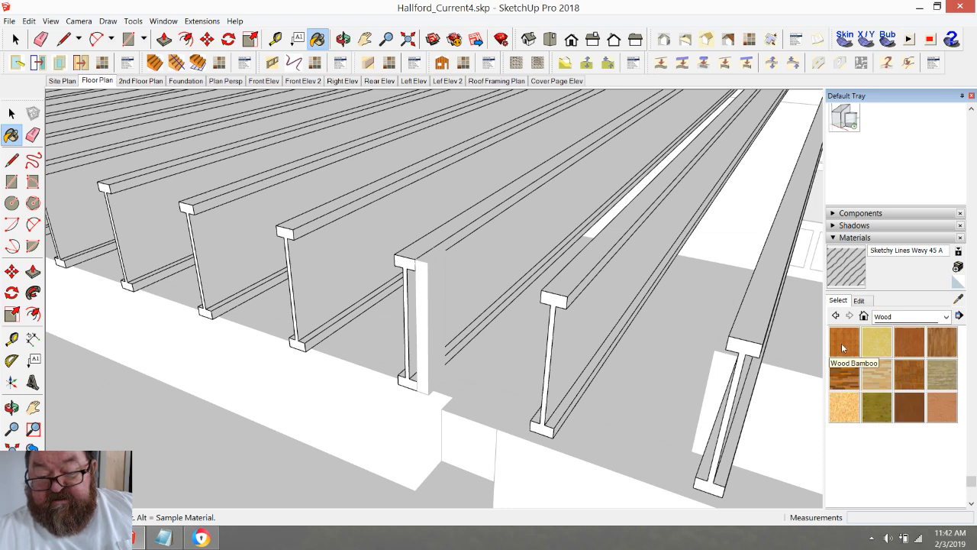
left_click(845, 408)
left_click(467, 263)
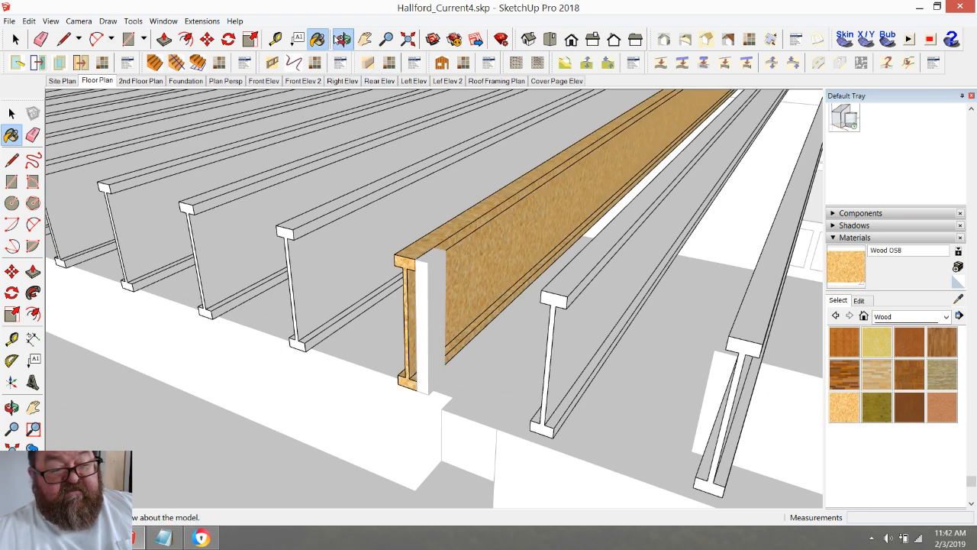
- Inspect the OSB-painted I-joist within the floor framing, and undo the paint
left_click(342, 39)
left_click_drag(429, 220, 354, 211)
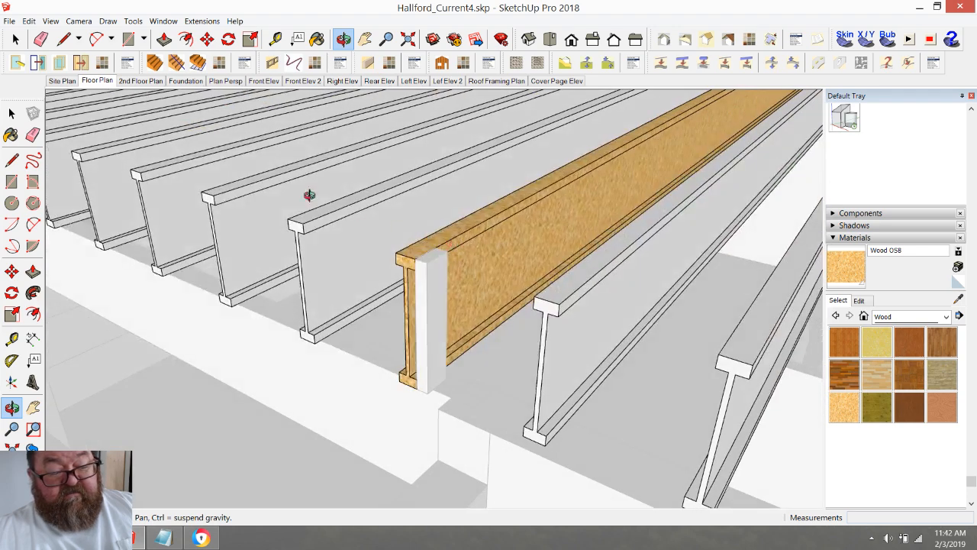
key("space")
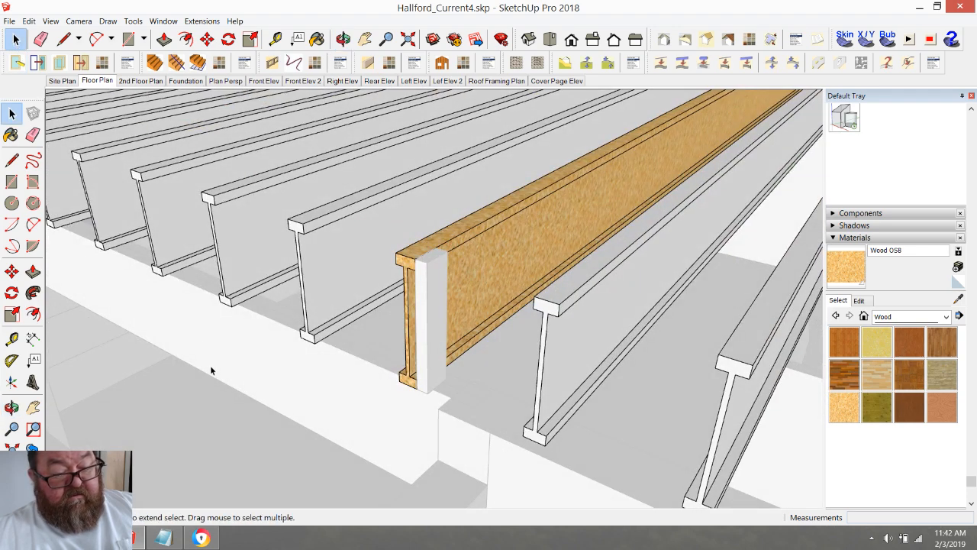
scroll(330, 417, "down", 2)
scroll(298, 425, "down", 4)
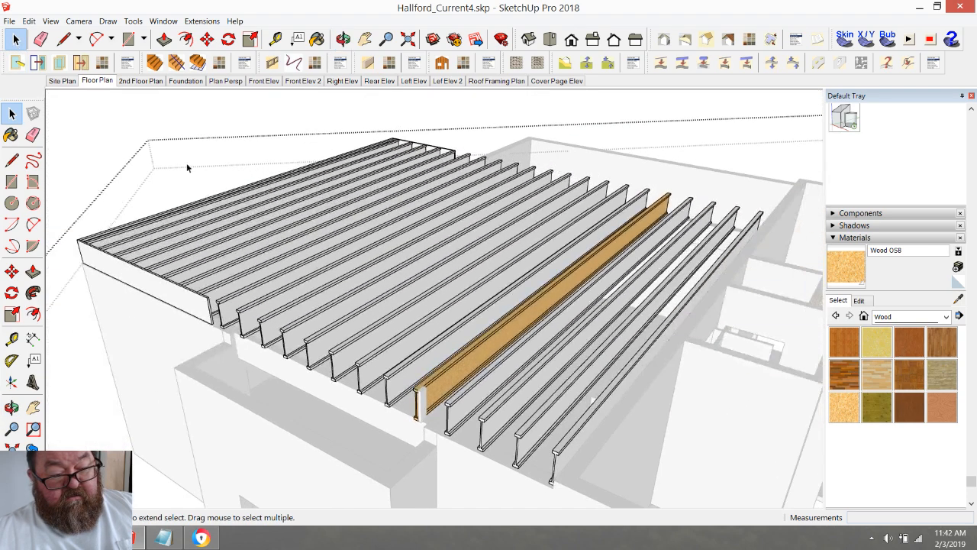
scroll(405, 382, "up", 2)
scroll(476, 436, "up", 5)
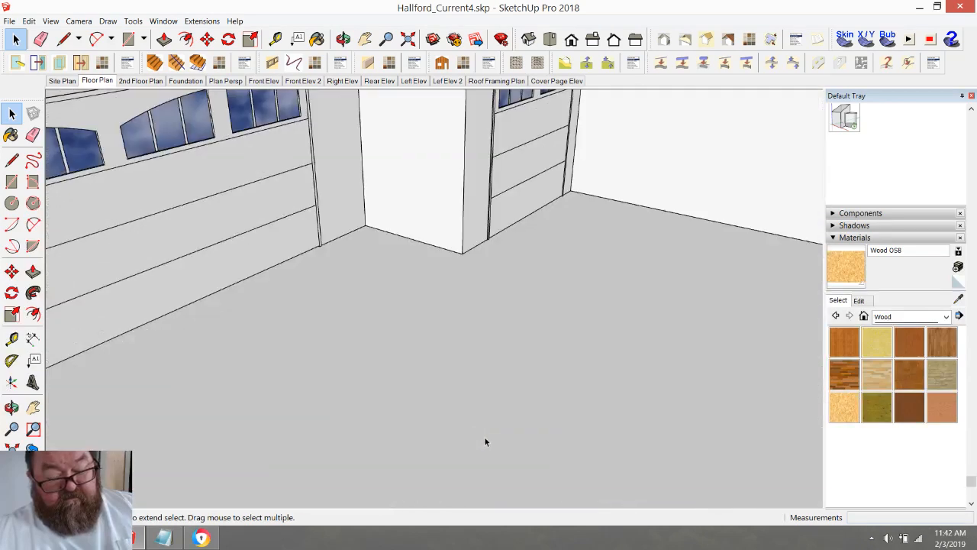
scroll(484, 436, "down", 3)
key("ctrl+z")
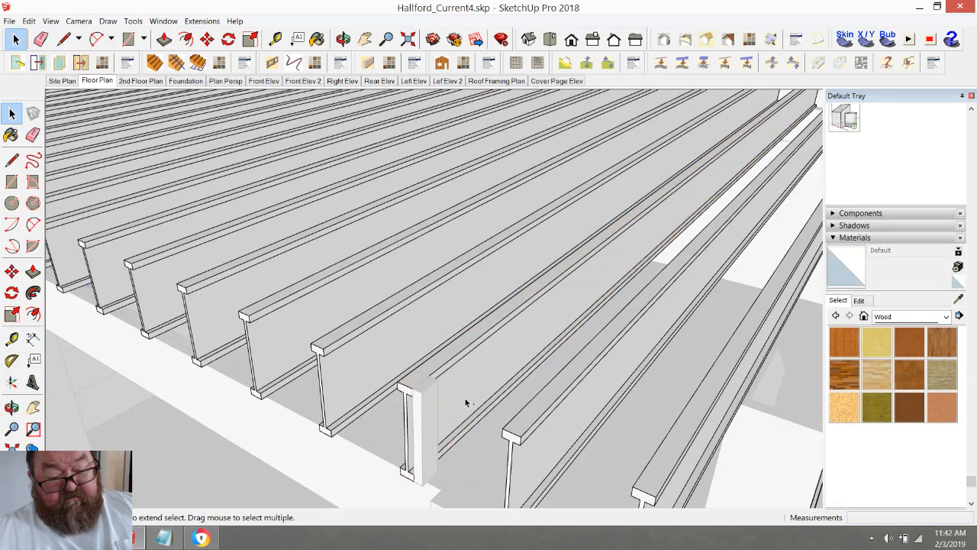
- Examine the joist layout from directly above and from the squash block end
scroll(530, 343, "down", 2)
scroll(552, 369, "down", 1)
middle_click_drag(552, 368, 497, 399)
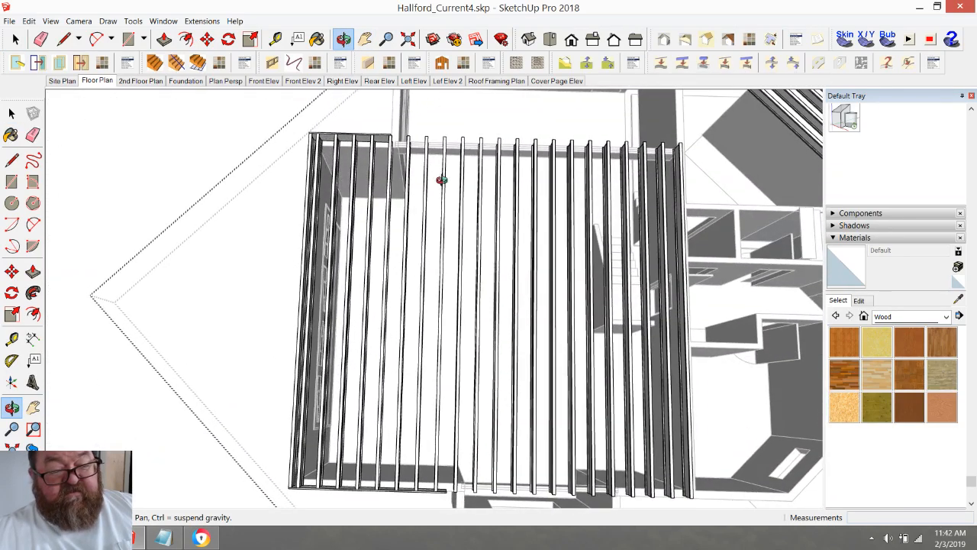
mouse_move(386, 248)
middle_mouse_down()
mouse_move(484, 310)
mouse_move(456, 282)
middle_mouse_up()
mouse_move(329, 244)
middle_mouse_down()
mouse_move(530, 395)
mouse_move(584, 399)
mouse_move(460, 313)
mouse_move(369, 303)
mouse_move(479, 392)
mouse_move(477, 235)
middle_mouse_up()
middle_click_drag(481, 341, 451, 322)
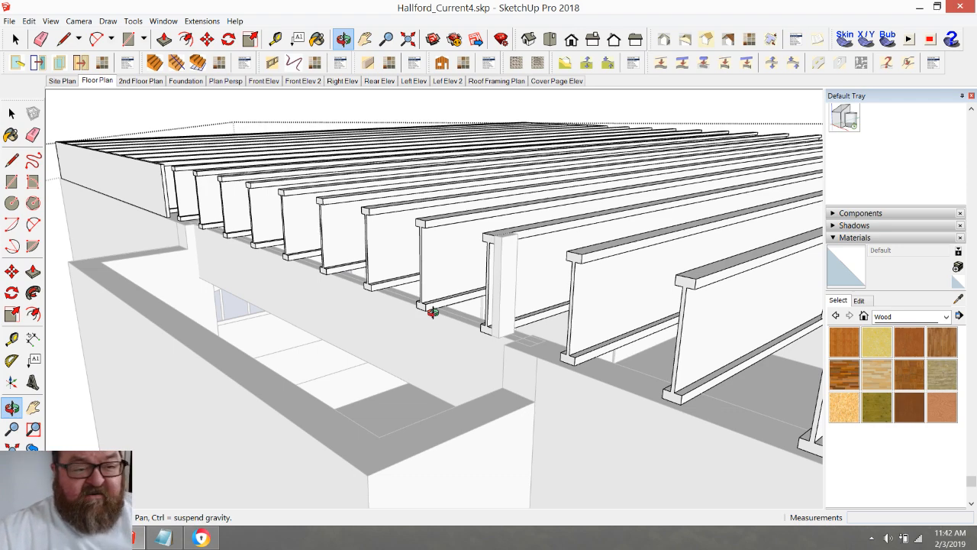
mouse_move(457, 350)
middle_mouse_down()
mouse_move(562, 410)
mouse_move(564, 434)
middle_mouse_up()
scroll(513, 409, "down", 5)
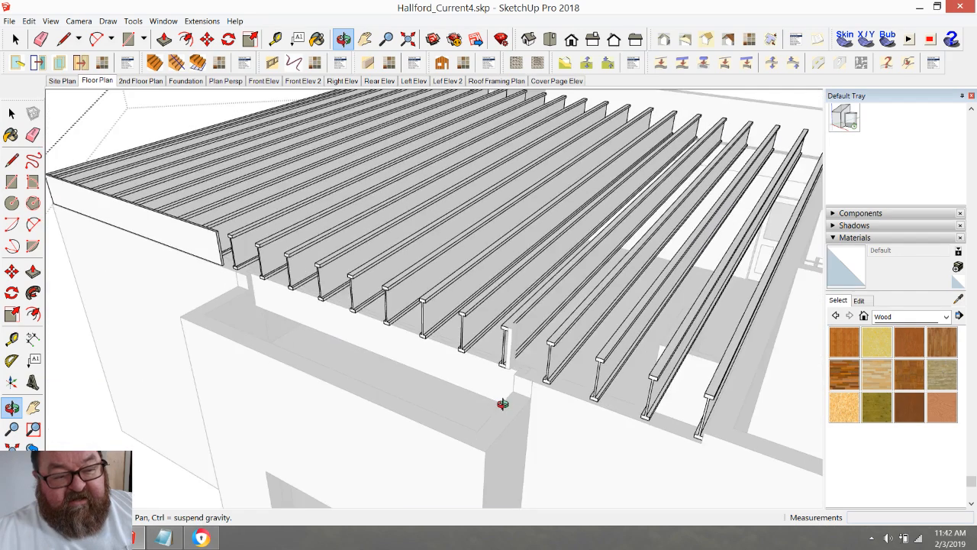
- Inspect the opposite side of the garage framing, where the joists end beside the open stair area
middle_click_drag(366, 269, 794, 332)
mouse_move(267, 284)
middle_mouse_down()
mouse_move(426, 296)
mouse_move(643, 277)
middle_mouse_up()
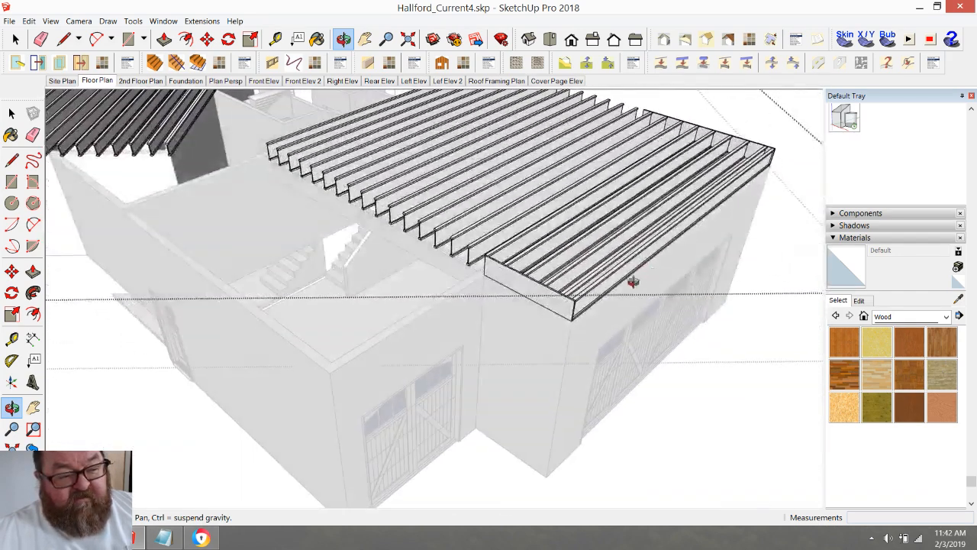
scroll(462, 290, "up", 6)
scroll(641, 360, "down", 4)
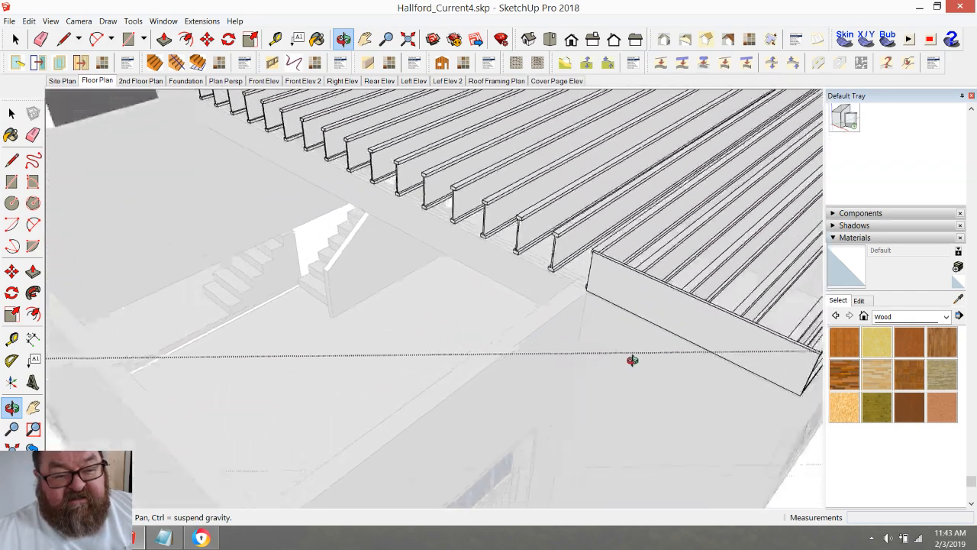
scroll(567, 354, "down", 3)
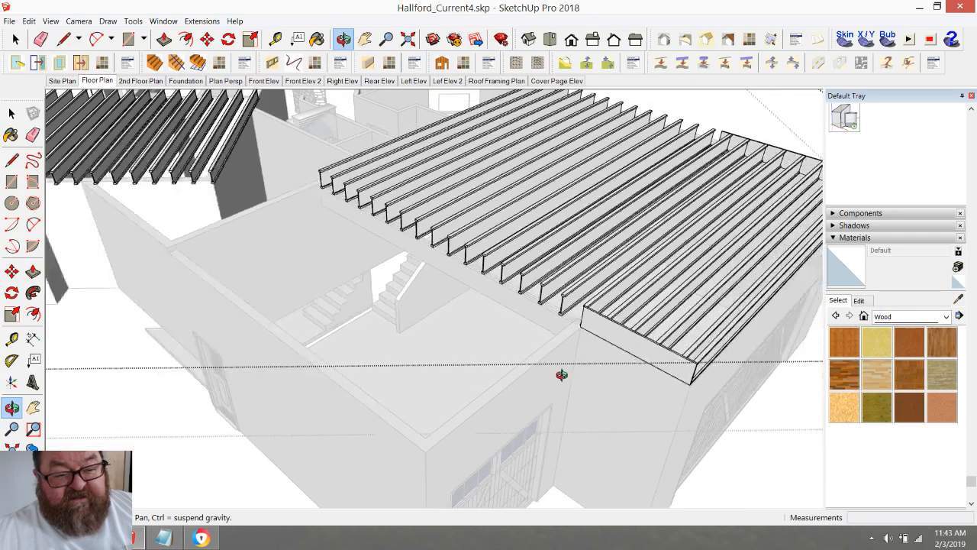
mouse_move(561, 343)
left_mouse_down()
mouse_move(578, 322)
mouse_move(579, 354)
left_mouse_up()
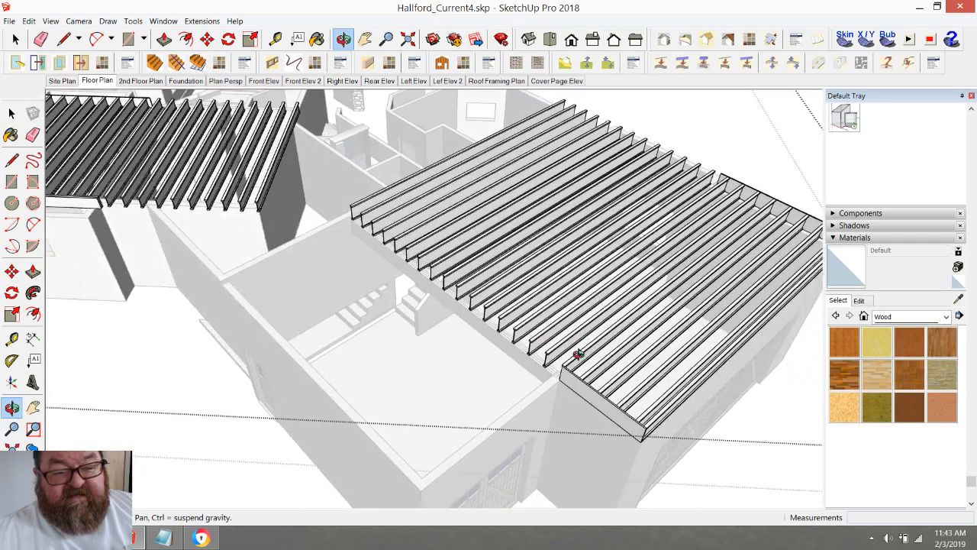
- Measure from the far end of a joist across to the stair wall in the unframed area
left_click(275, 39)
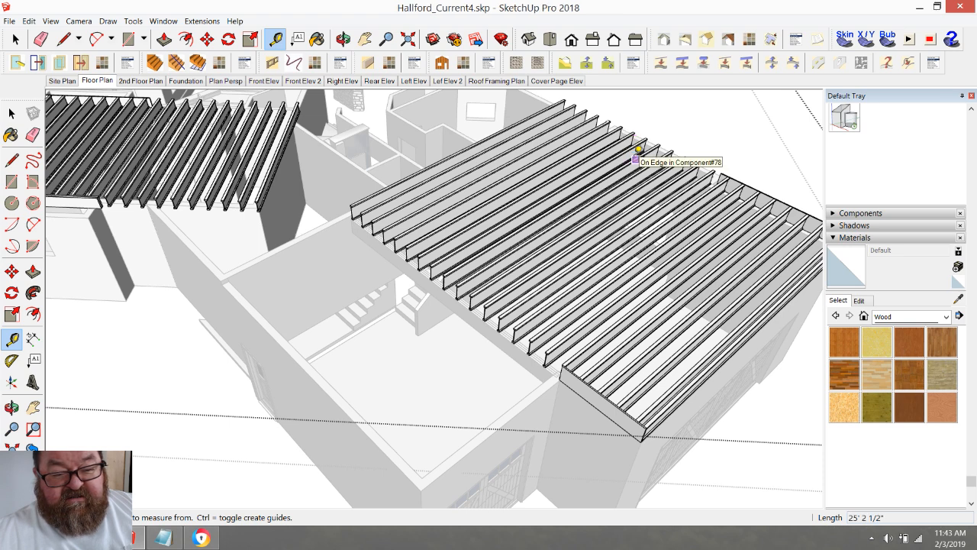
left_click(660, 137)
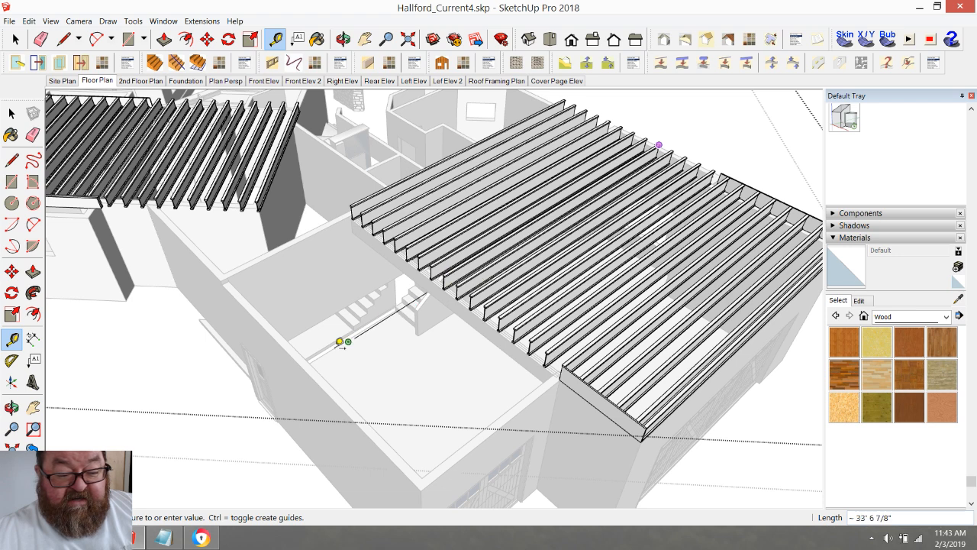
left_click(300, 355)
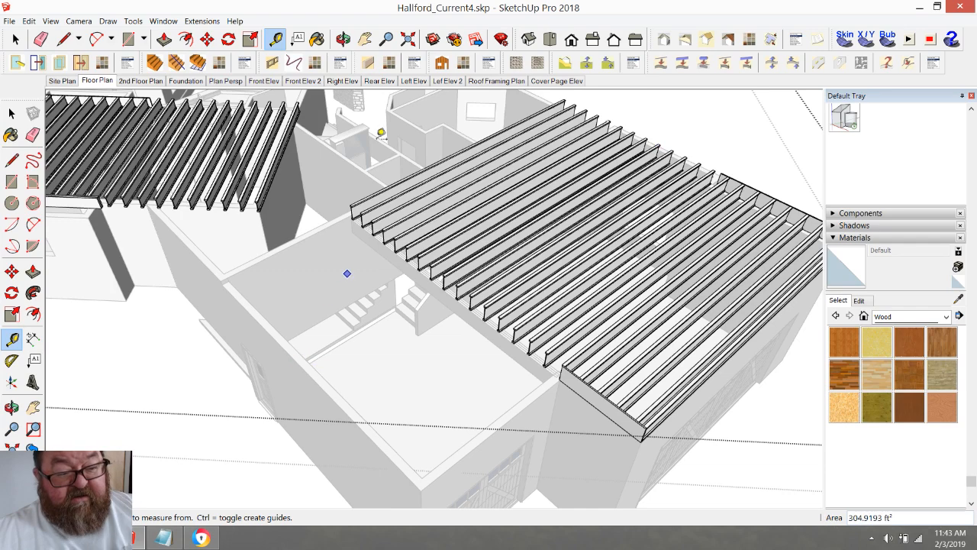
- Examine the bearing wall, the stair opening and the adjoining unframed area next to the garage joists
left_click(342, 38)
scroll(496, 392, "up", 3)
scroll(513, 399, "up", 3)
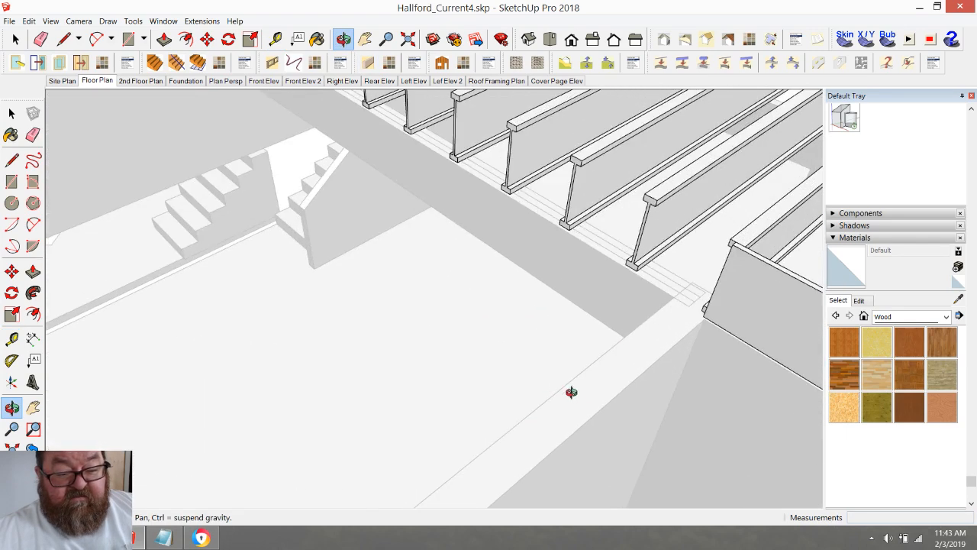
left_click_drag(624, 375, 636, 333)
scroll(643, 349, "down", 4)
left_click_drag(625, 393, 562, 395)
scroll(562, 349, "down", 3)
scroll(541, 406, "down", 3)
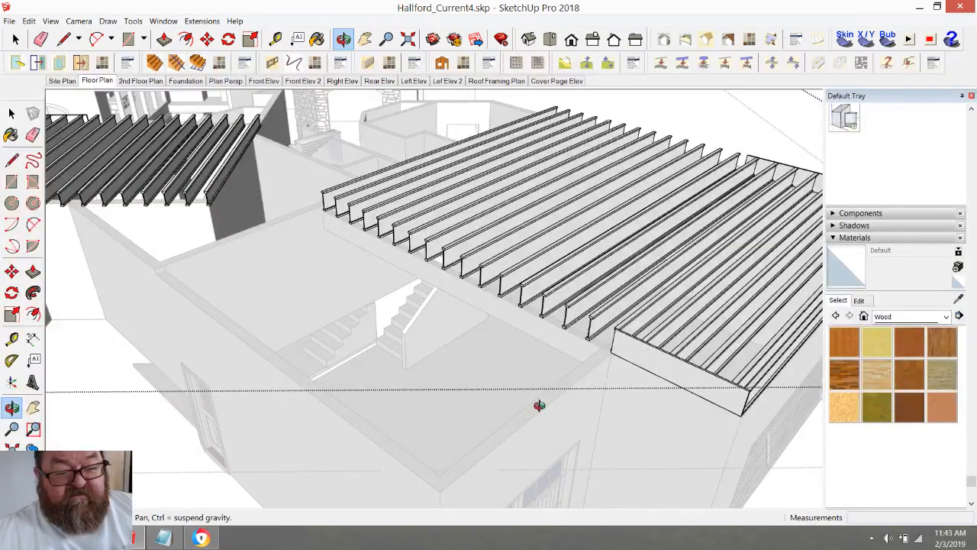
left_click_drag(481, 274, 481, 321)
left_click_drag(526, 353, 408, 400)
left_click_drag(519, 409, 512, 389)
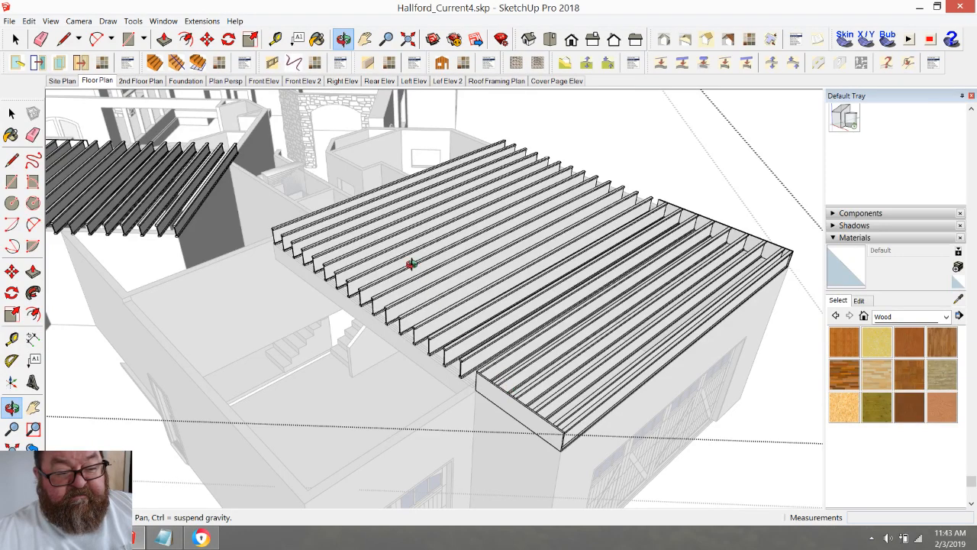
- Measure from a joist's far end past its near end to the base of the stair wall, checking the full span
scroll(411, 264, "up", 2)
left_click(275, 39)
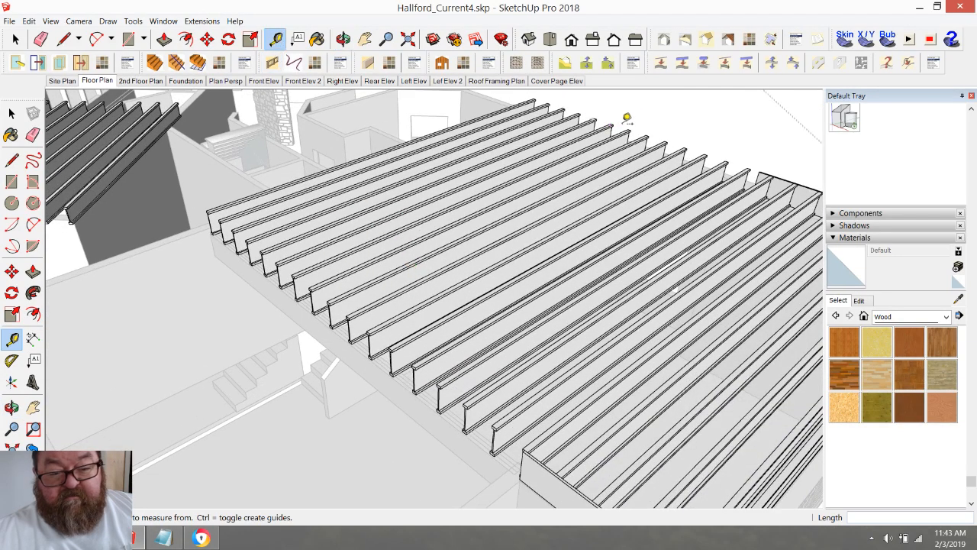
left_click(707, 153)
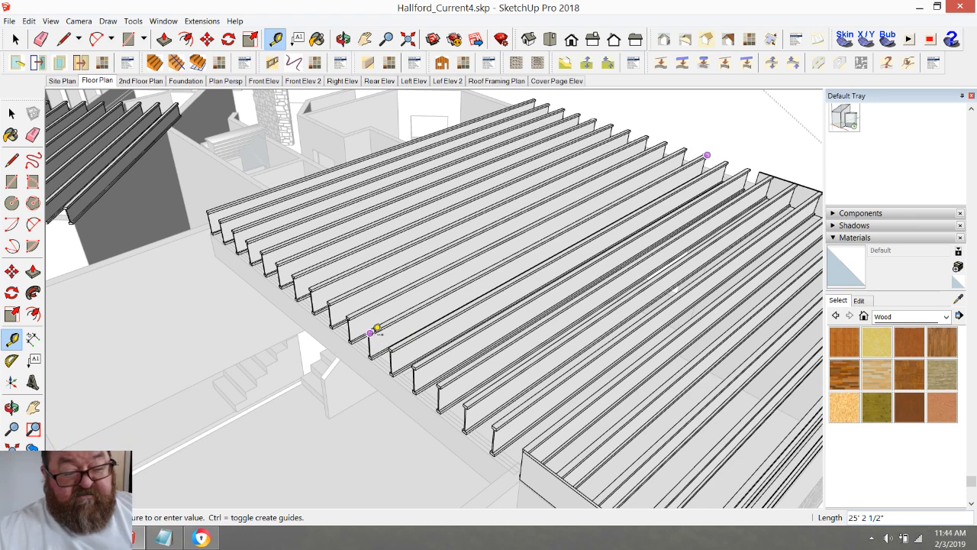
scroll(376, 328, "down", 3)
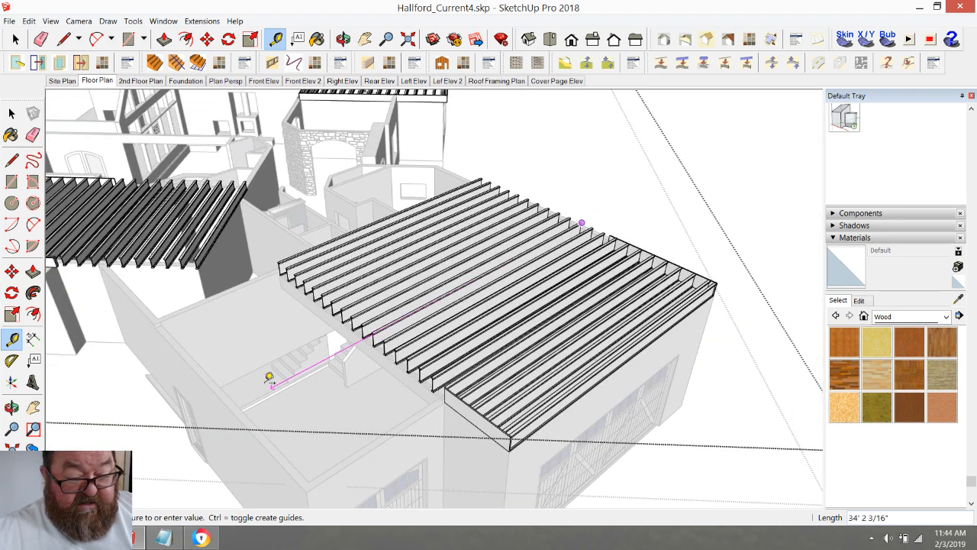
left_click(250, 422)
scroll(268, 409, "down", 4)
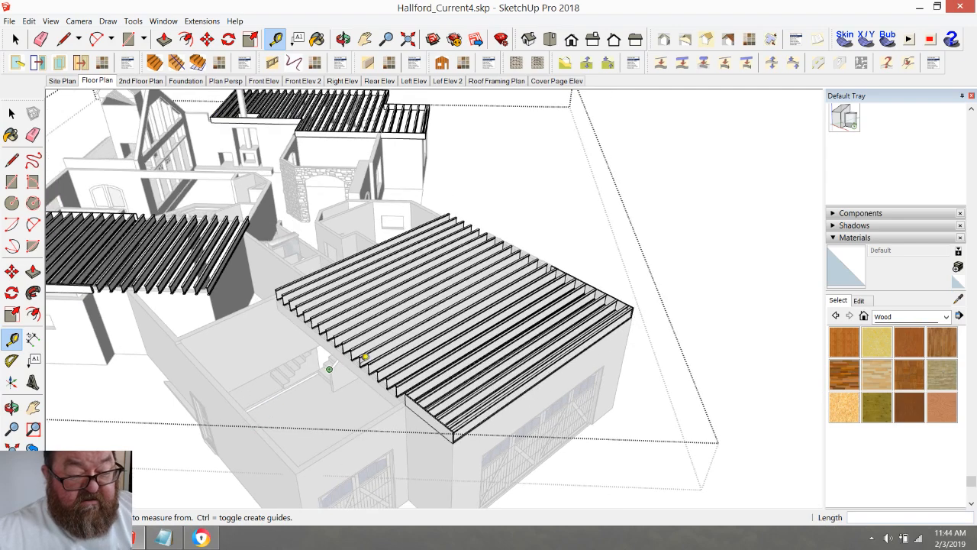
scroll(283, 419, "up", 5)
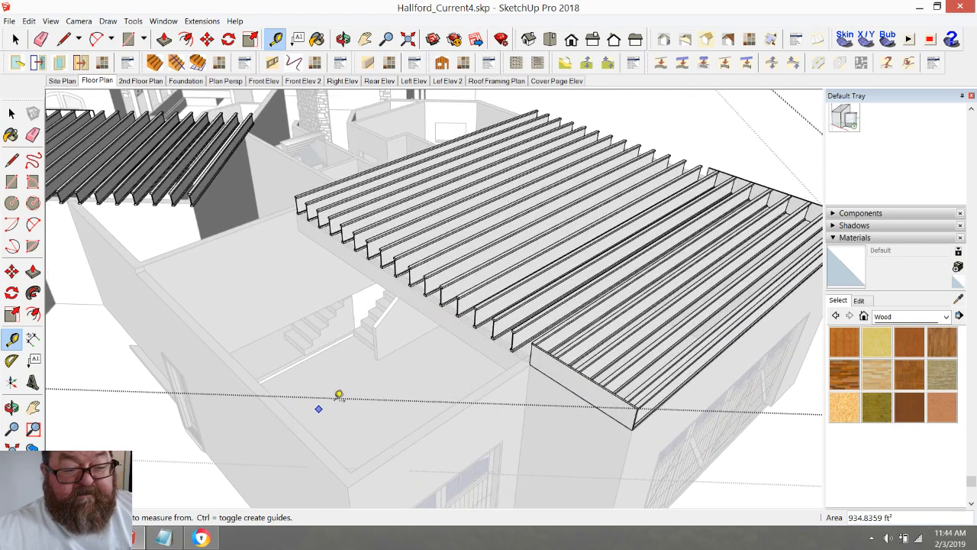
- Examine the garage joist ends, the bearing wall below them and the open stair area from several angles
scroll(440, 308, "up", 2)
left_click(343, 39)
left_click_drag(518, 316, 604, 319)
mouse_move(604, 387)
left_mouse_down()
mouse_move(573, 364)
mouse_move(604, 389)
mouse_move(603, 380)
left_mouse_up()
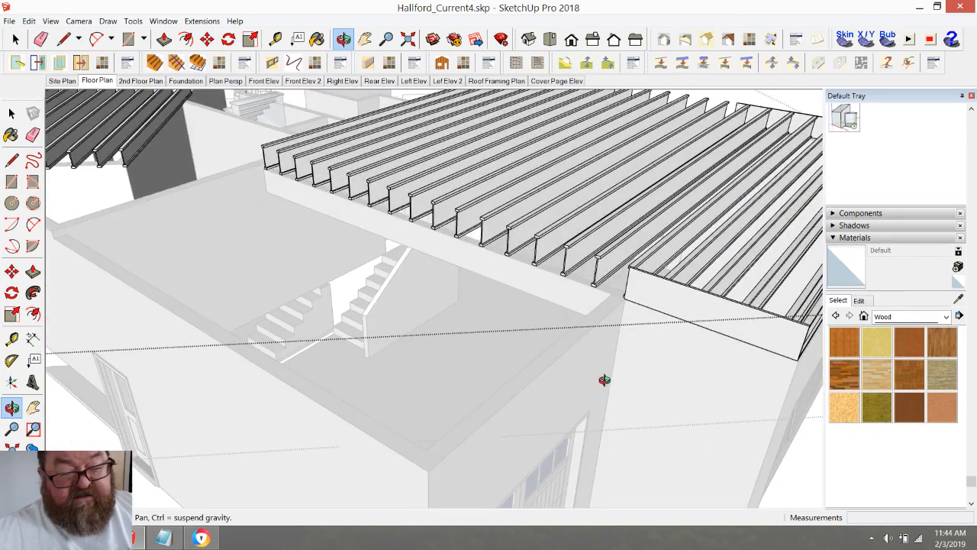
left_click_drag(297, 219, 437, 275)
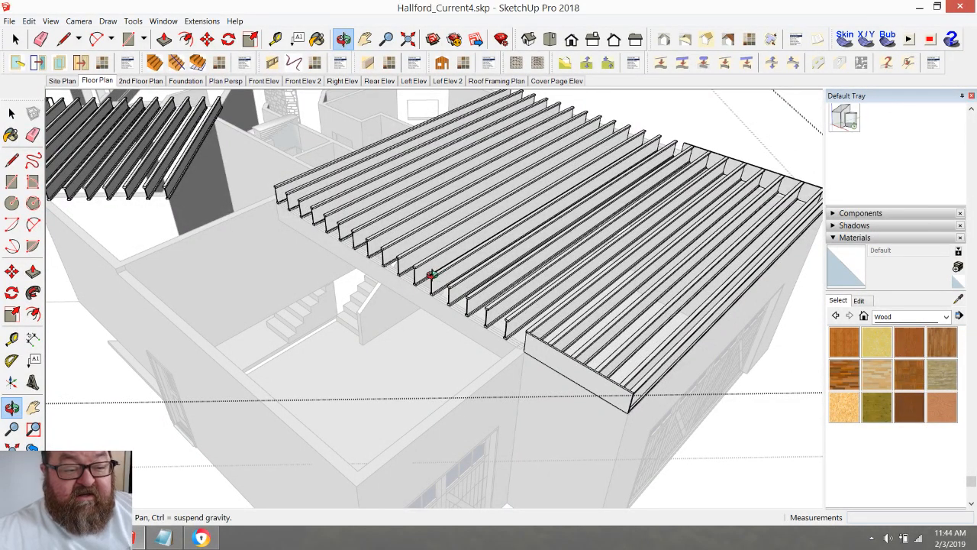
left_click_drag(463, 325, 506, 328)
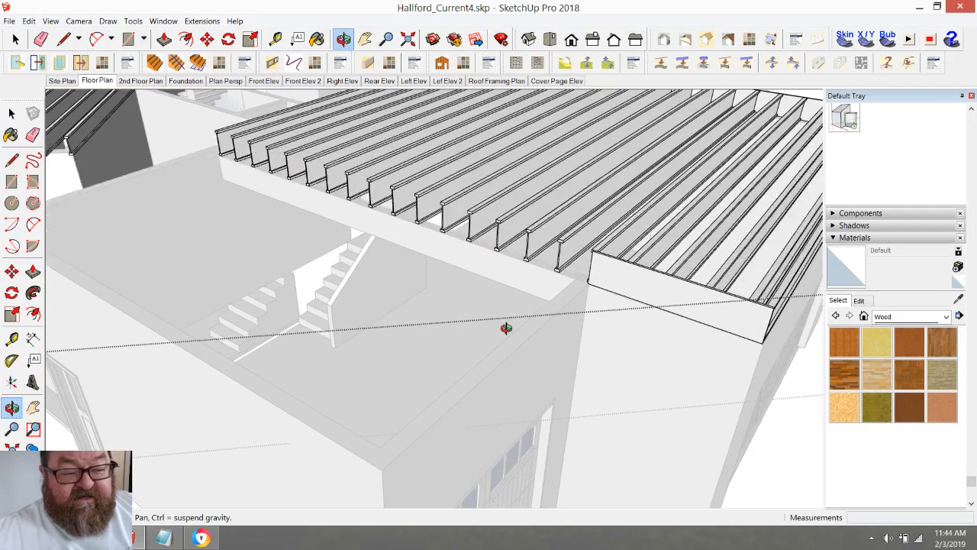
left_click_drag(497, 267, 574, 318)
left_click_drag(541, 246, 492, 277)
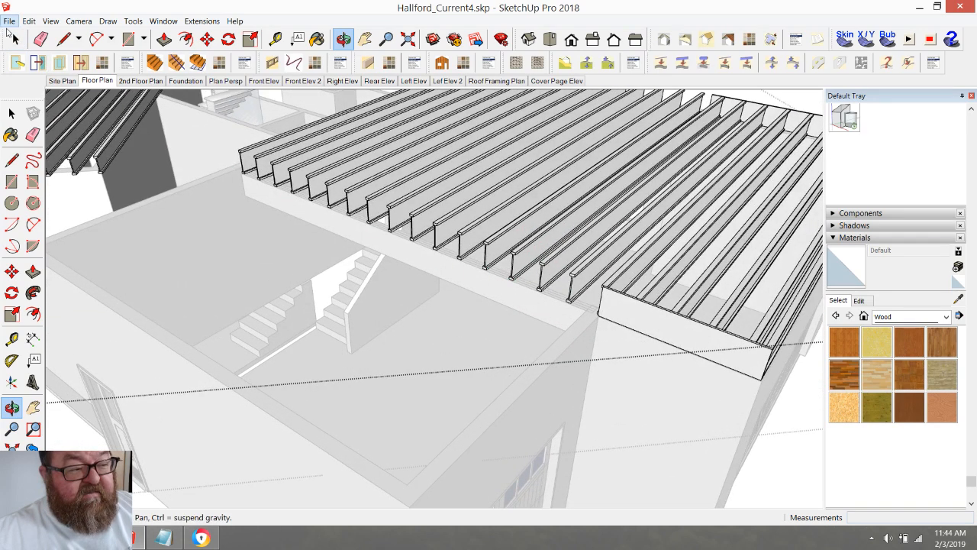
key("space")
left_click(543, 278)
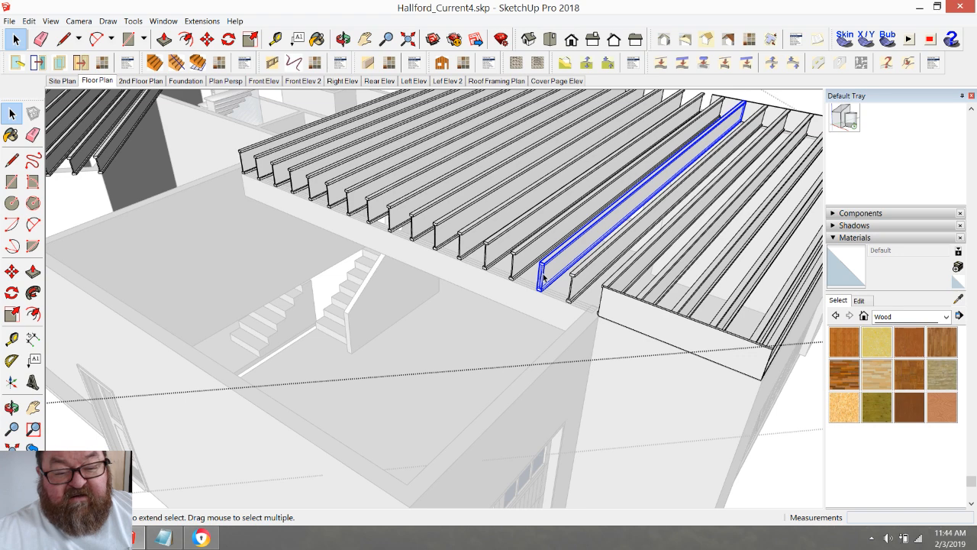
scroll(536, 367, "down", 2)
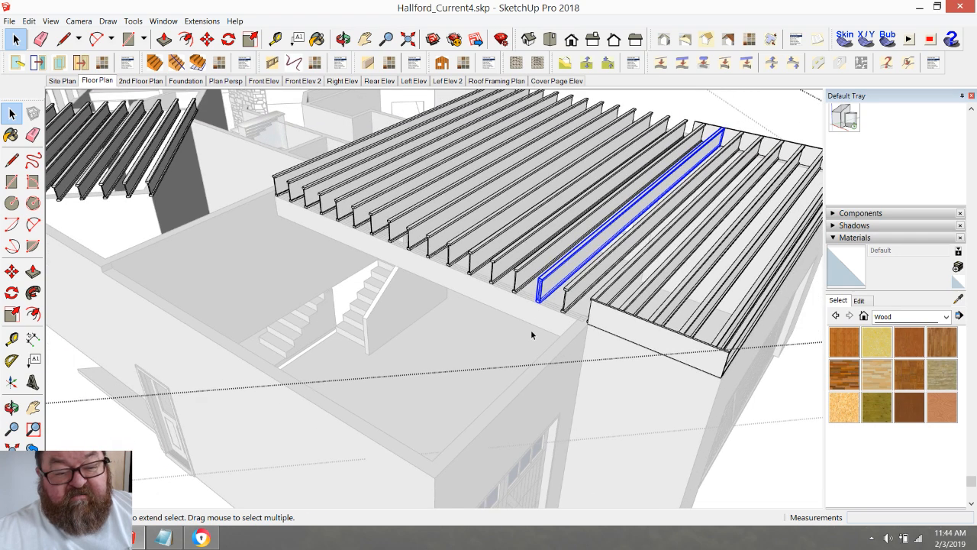
scroll(530, 336, "down", 3)
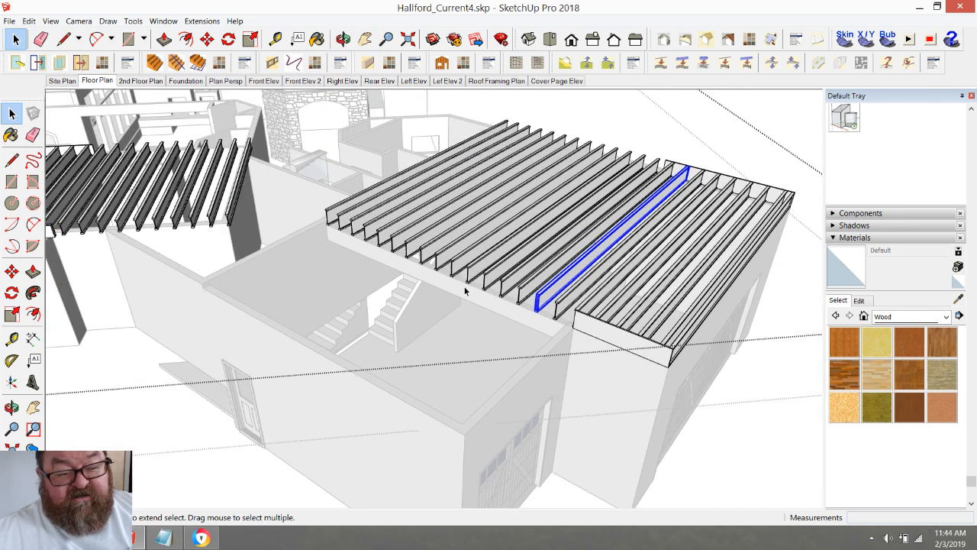
scroll(540, 317, "up", 3)
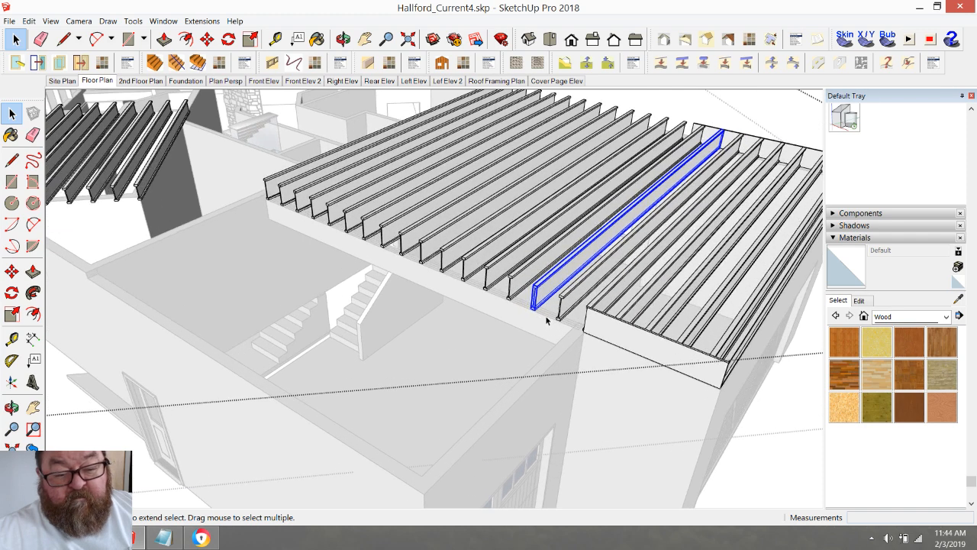
left_click(567, 309)
left_click(538, 292, "shift")
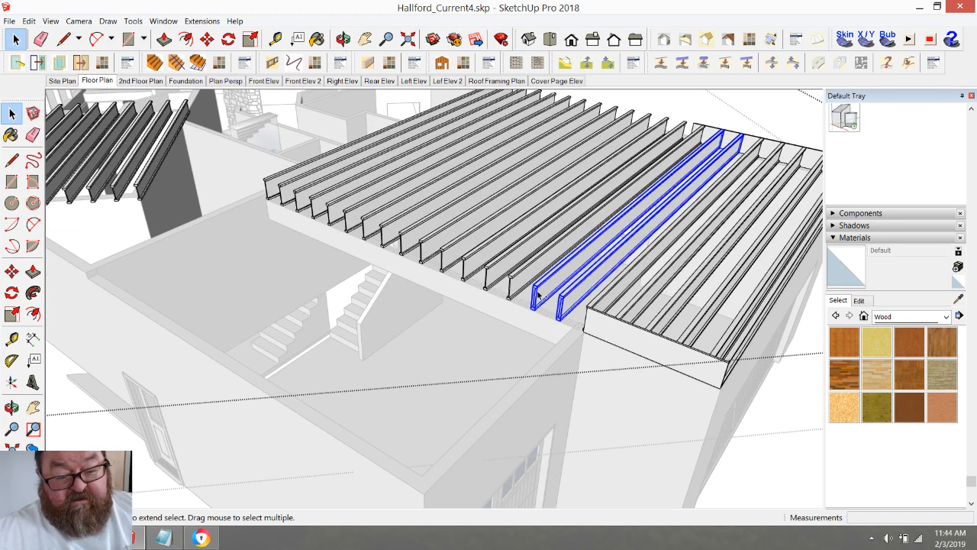
left_click(512, 284, "shift")
left_click(570, 309)
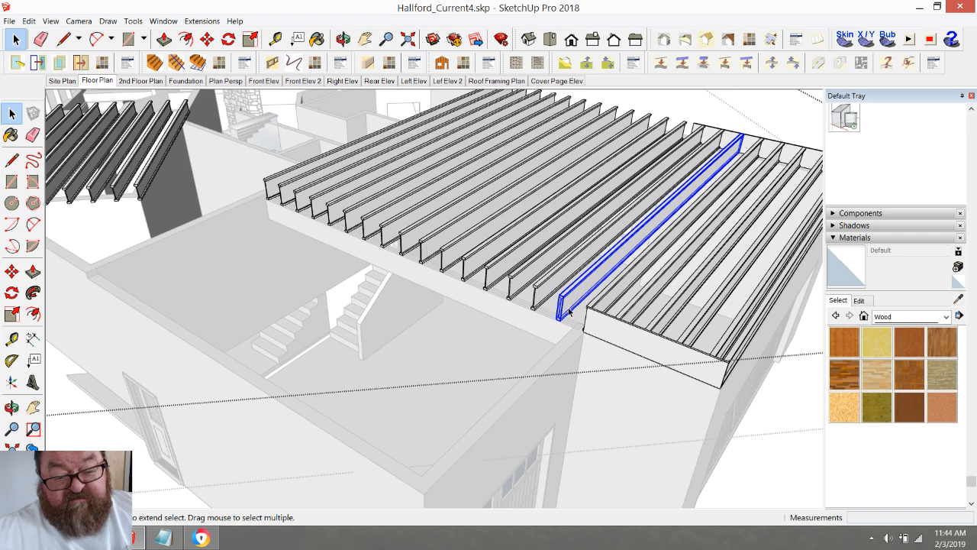
left_click(539, 294, "shift")
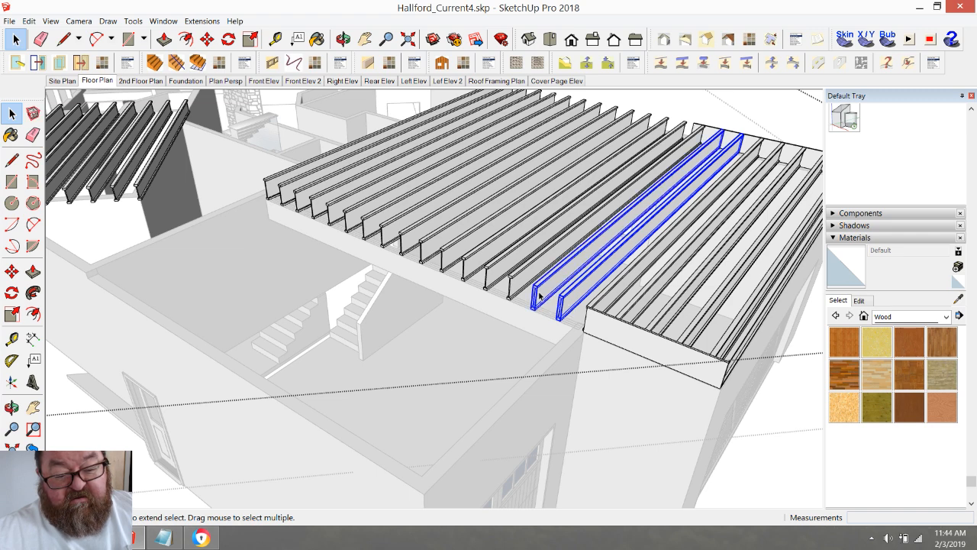
- Delete the fifteen garage I-joists ending at the bearing wall, keeping only the one beside the boxed-in joists
left_click(539, 296)
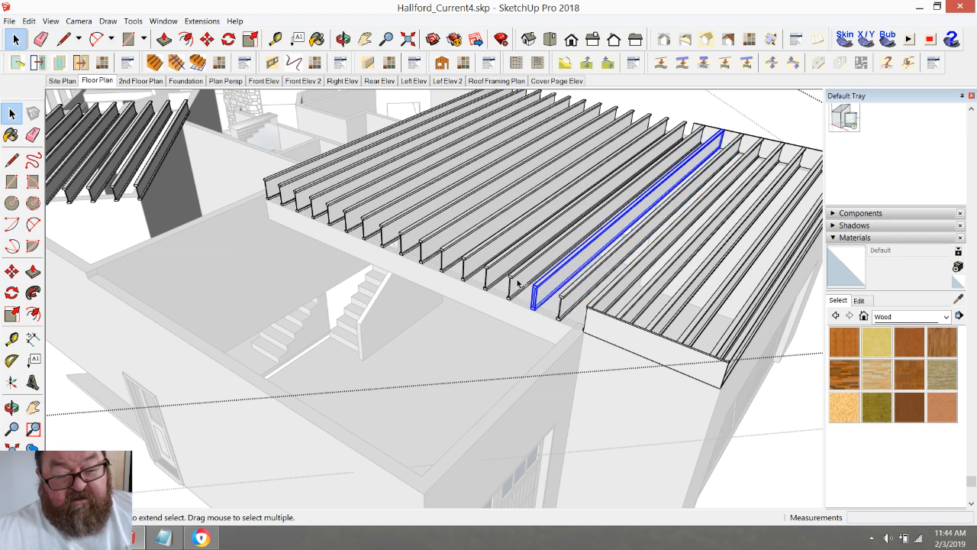
left_click(514, 282, "shift")
left_click(492, 277, "shift")
left_click(471, 268, "shift")
left_click(449, 259, "shift")
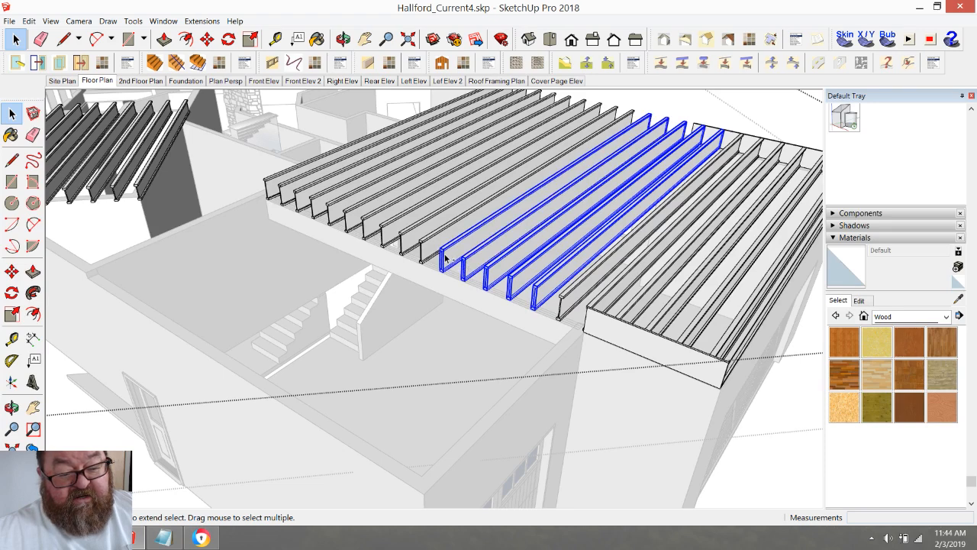
left_click(426, 247, "shift")
left_click(407, 238, "shift")
left_click(386, 231, "shift")
left_click(353, 221, "shift")
left_click(347, 216, "shift")
left_click(333, 210, "shift")
left_click(315, 202, "shift")
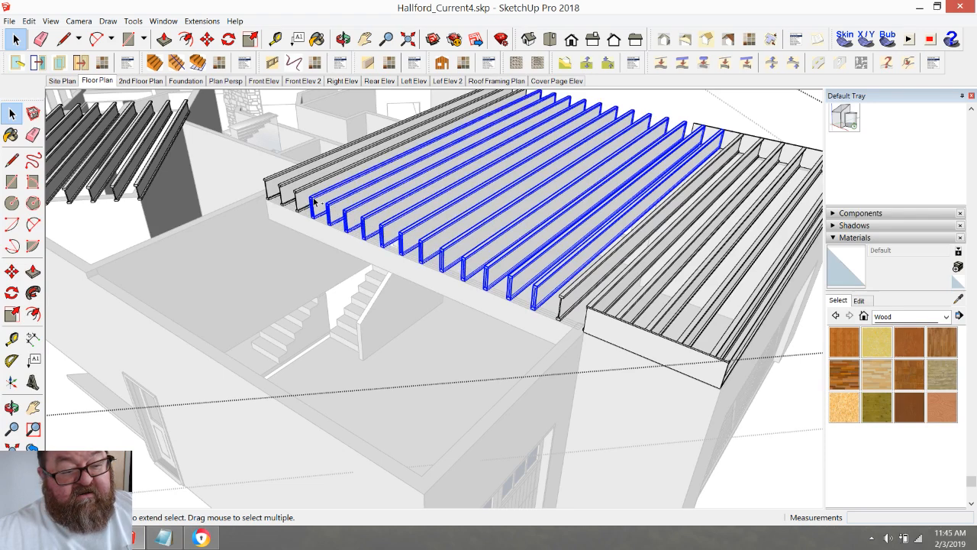
left_click(298, 195, "shift")
left_click(284, 190, "shift")
left_click(272, 188, "shift")
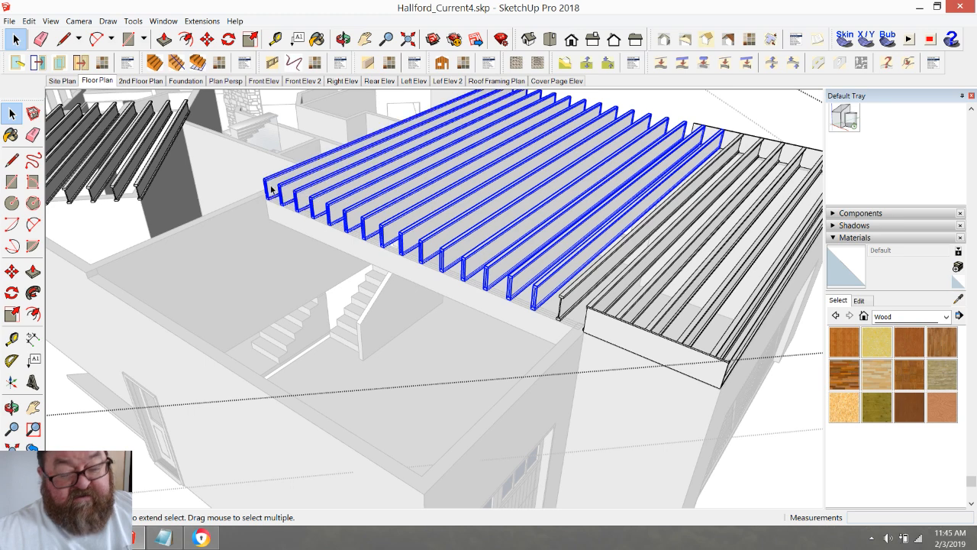
key("Delete")
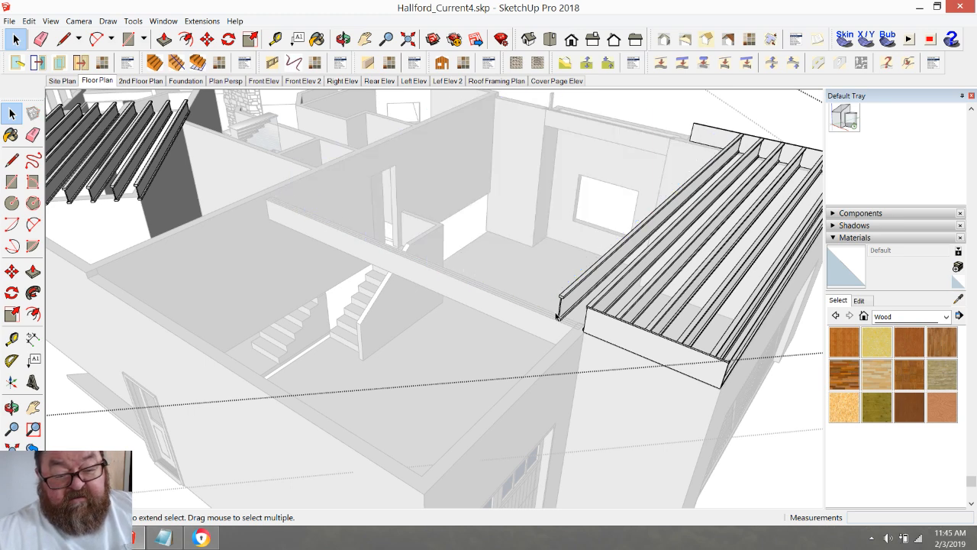
- Make the remaining I-joist beside the boxed-in joists a unique component
middle_click_drag(558, 318, 580, 286)
scroll(556, 310, "down", 3)
scroll(557, 312, "up", 5)
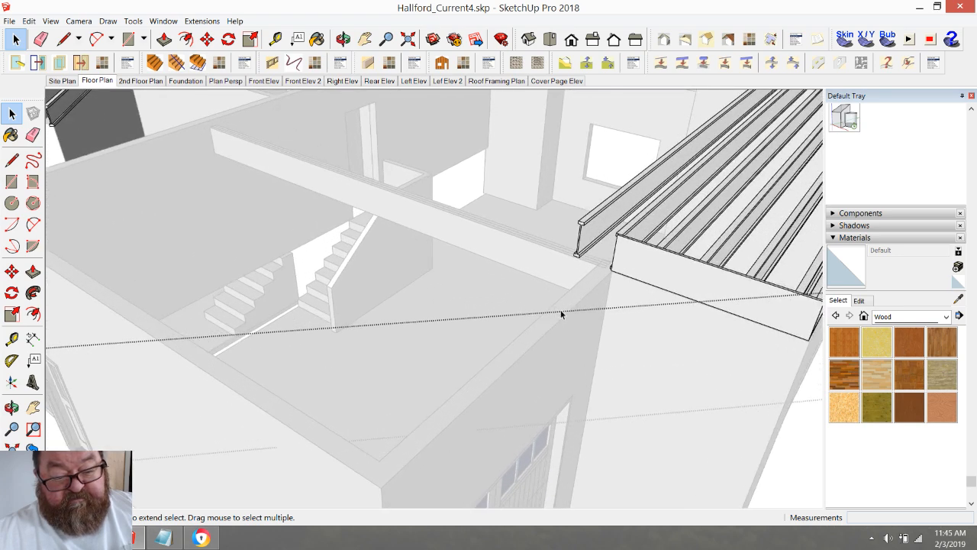
left_click(584, 227)
right_click(585, 226)
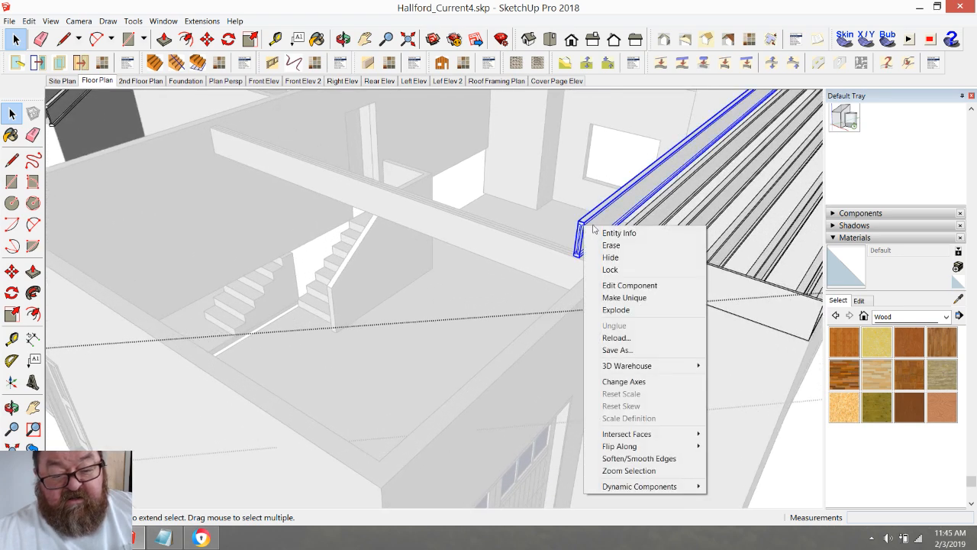
left_click(619, 294)
- Extend the unique joist's end face with Push/Pull by 11' 4", past the bearing wall to the outer wall corner
double_click(596, 230)
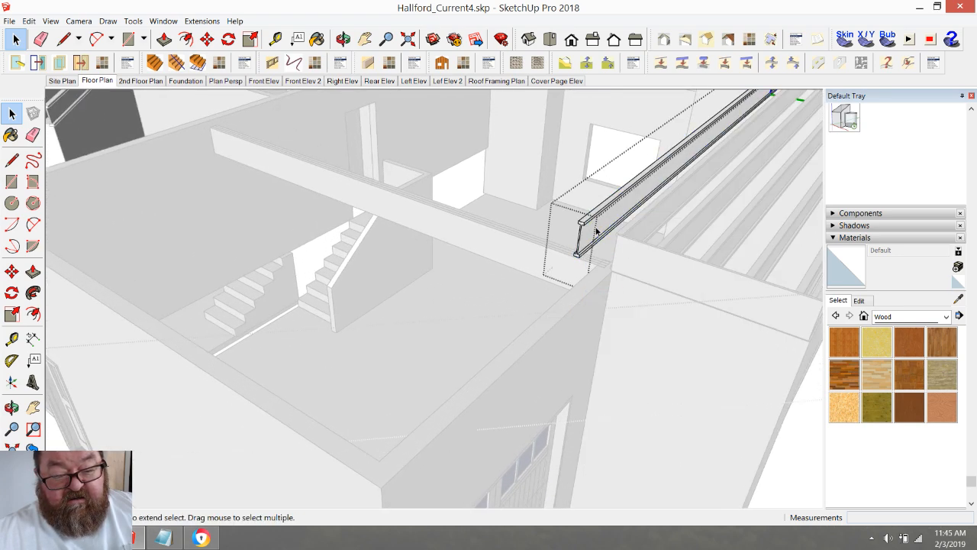
left_click(164, 39)
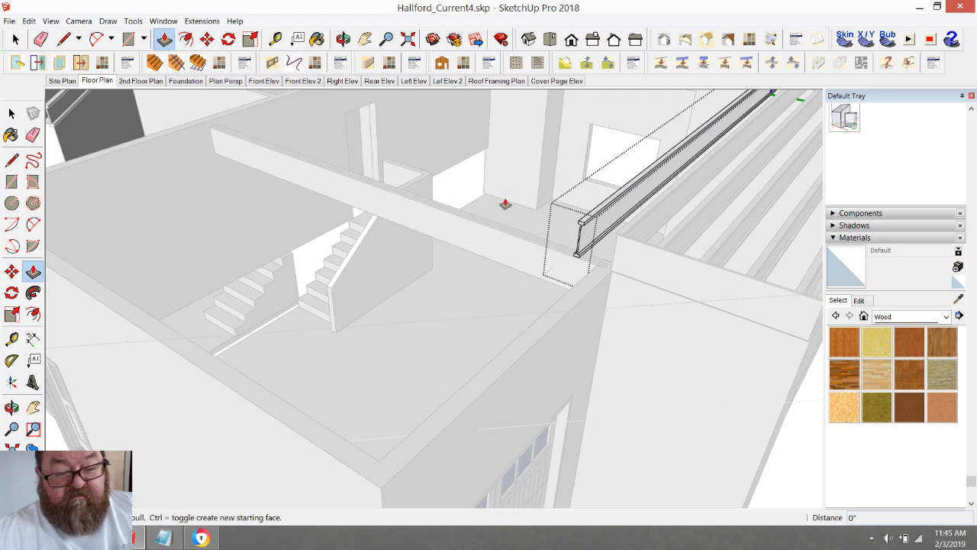
left_click(580, 229)
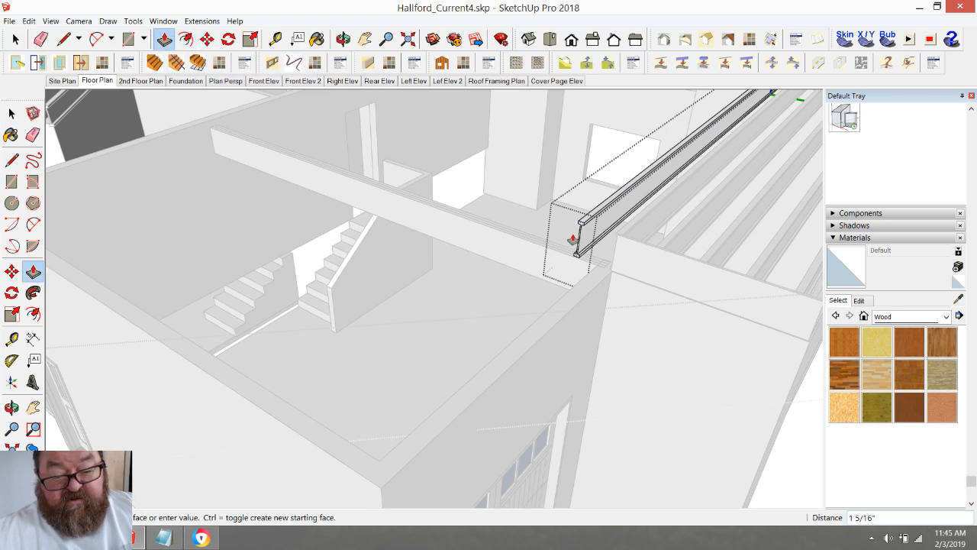
left_click(382, 489)
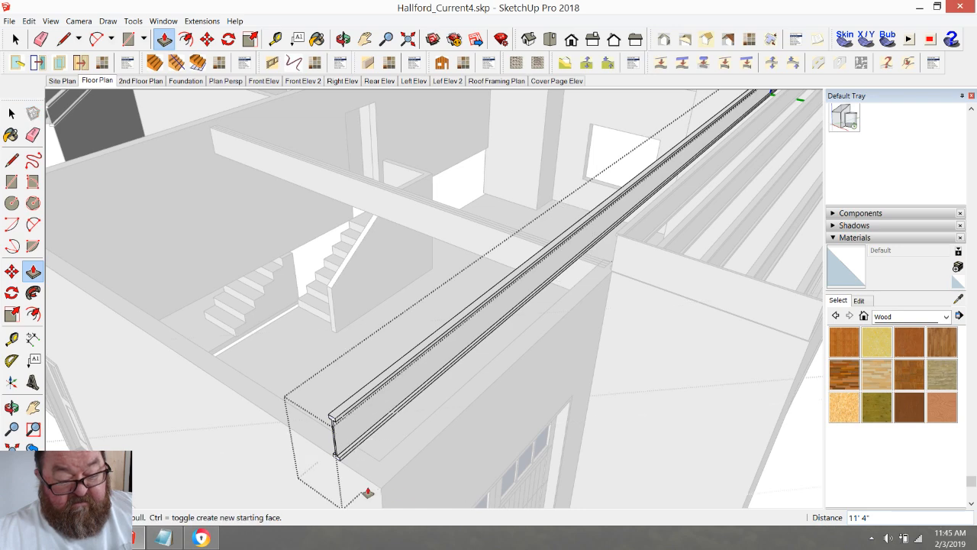
- Push the joist's extended end back 1.5" from the outer wall face and finish editing the component
scroll(344, 486, "up", 6)
left_click(319, 420)
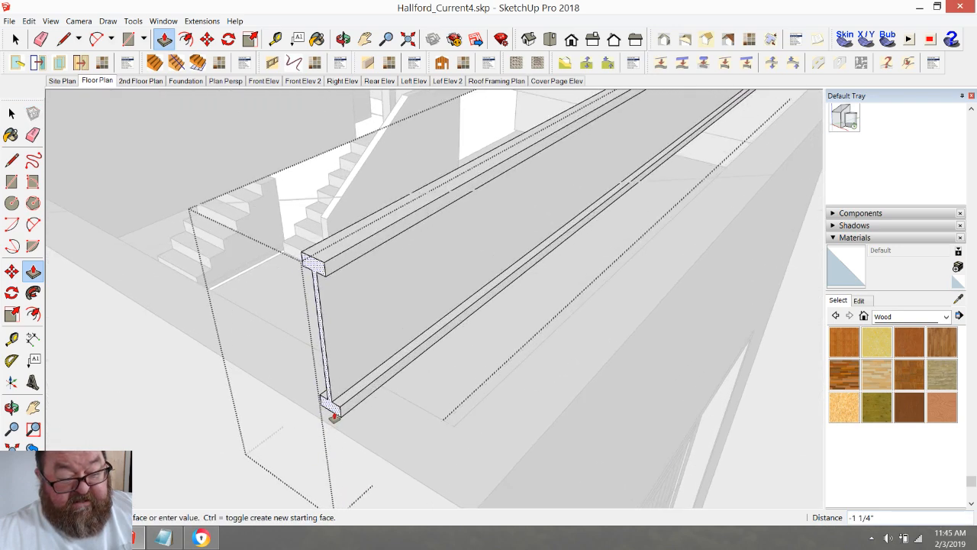
type("1.5")
key("Return")
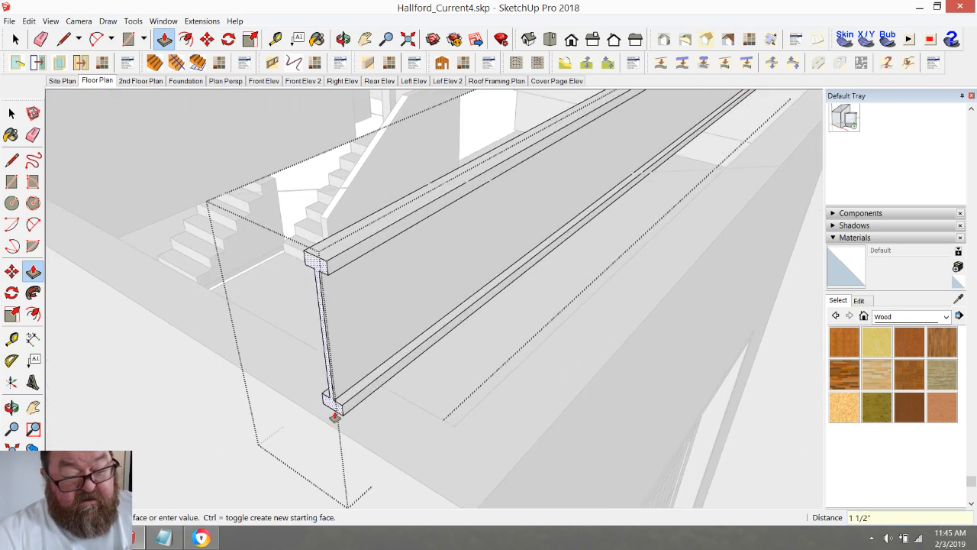
scroll(334, 416, "down", 8)
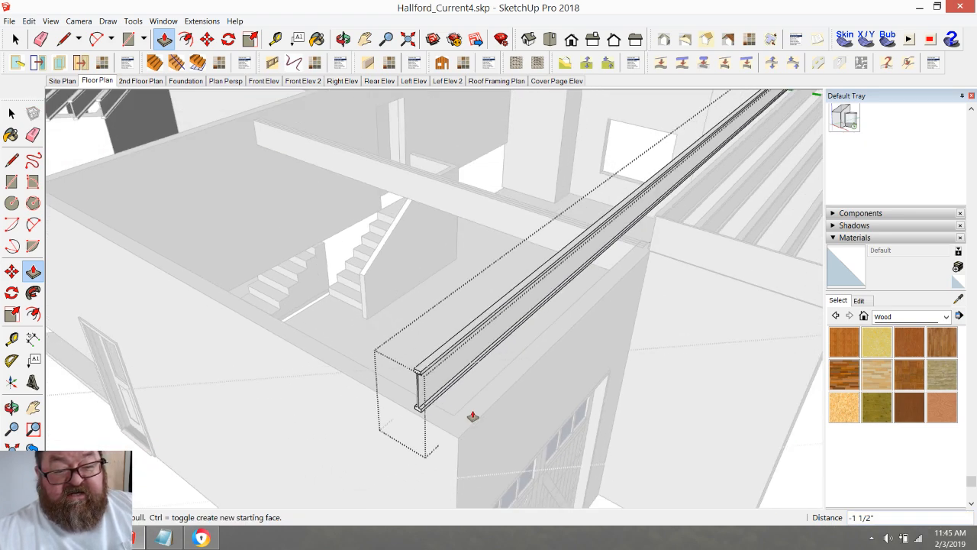
left_click(16, 40)
left_click(130, 382)
scroll(373, 473, "up", 3)
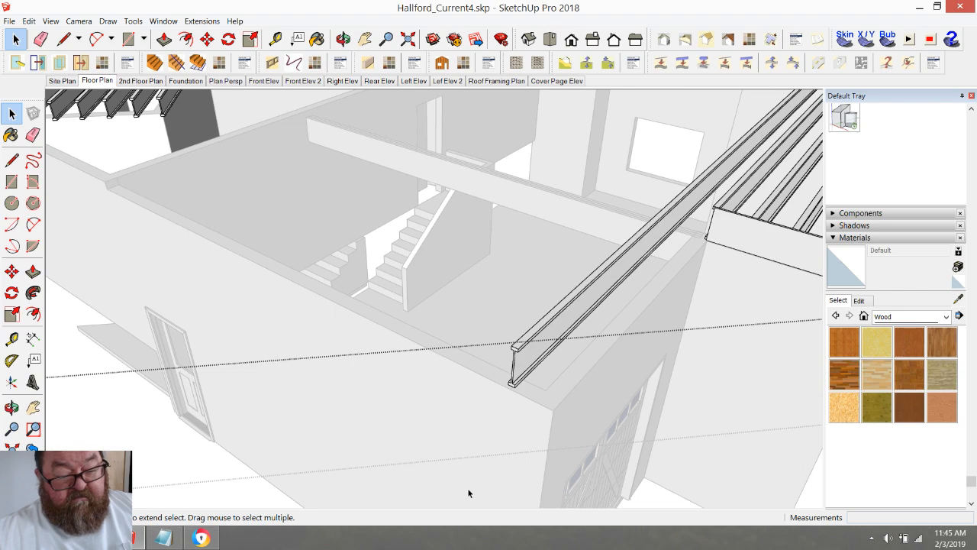
scroll(611, 427, "down", 5)
left_click(741, 452)
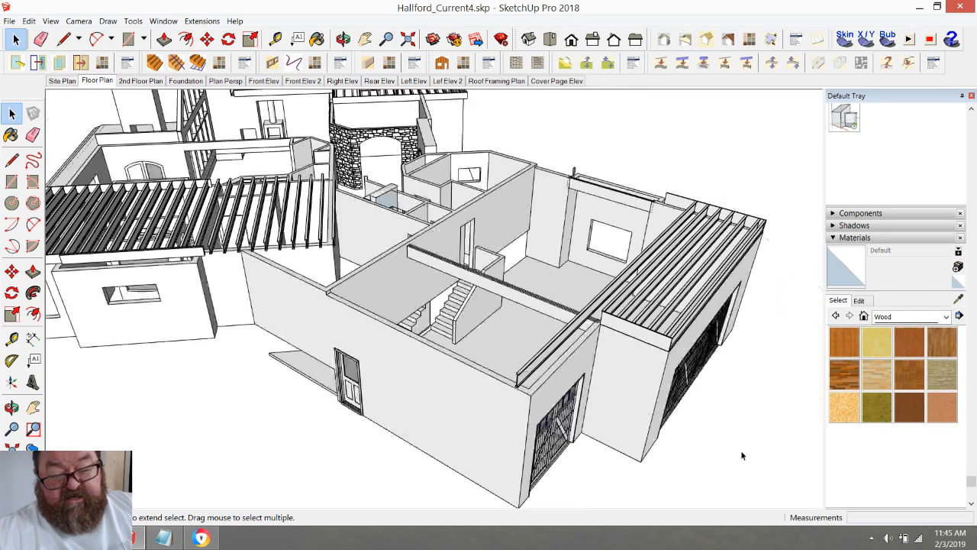
- Copy the extended joist along the outer wall toward the stair side and multiply the copy into a *15 array
scroll(498, 404, "up", 2)
scroll(534, 362, "up", 1)
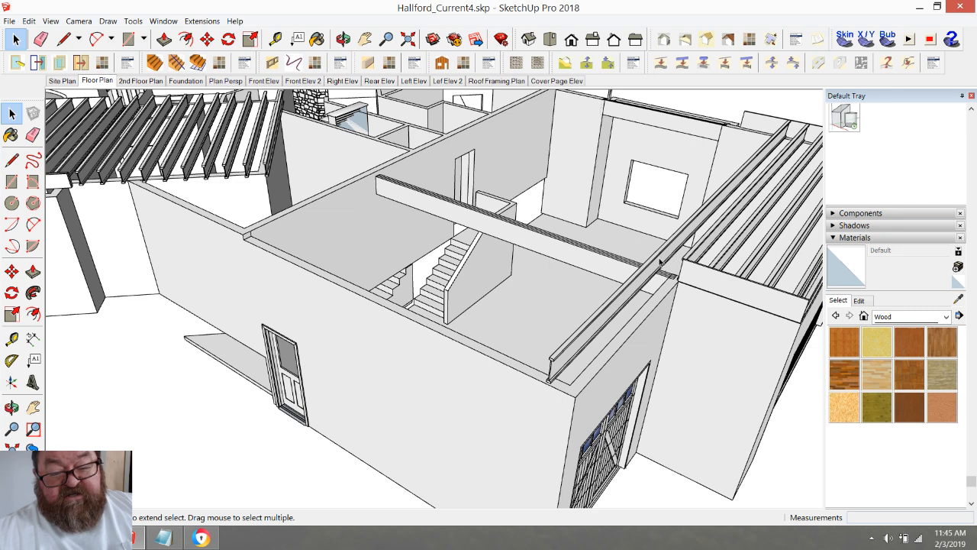
scroll(566, 426, "up", 3)
left_click(528, 290)
scroll(531, 313, "up", 4)
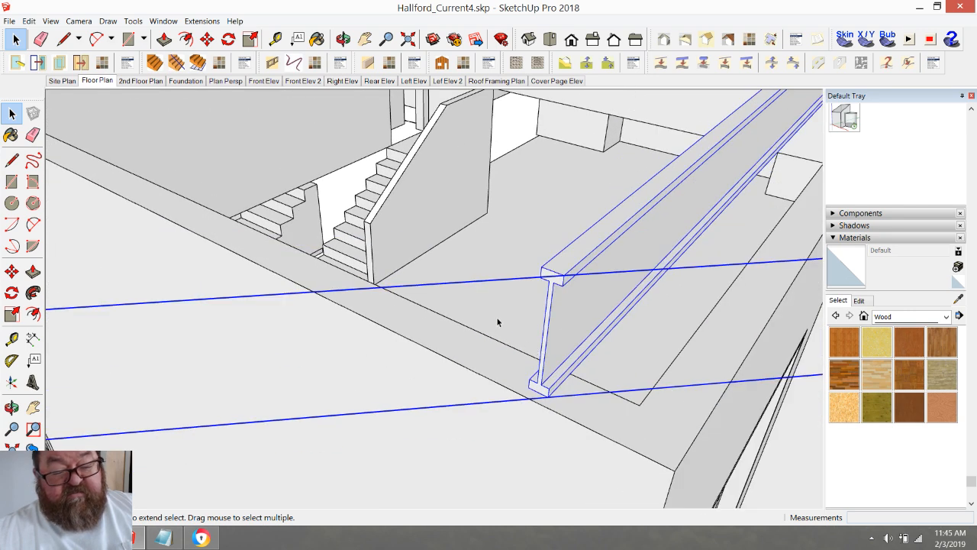
left_click(207, 39)
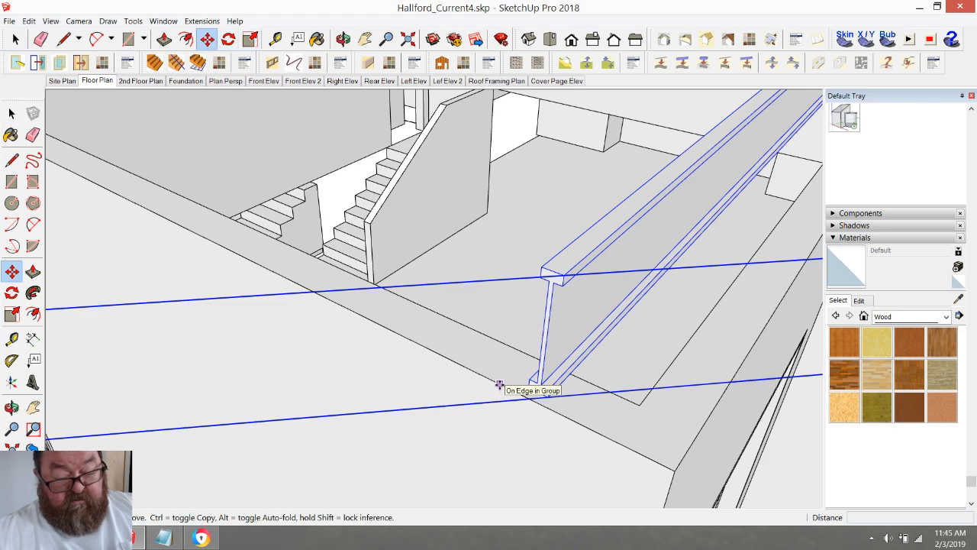
left_click(499, 385)
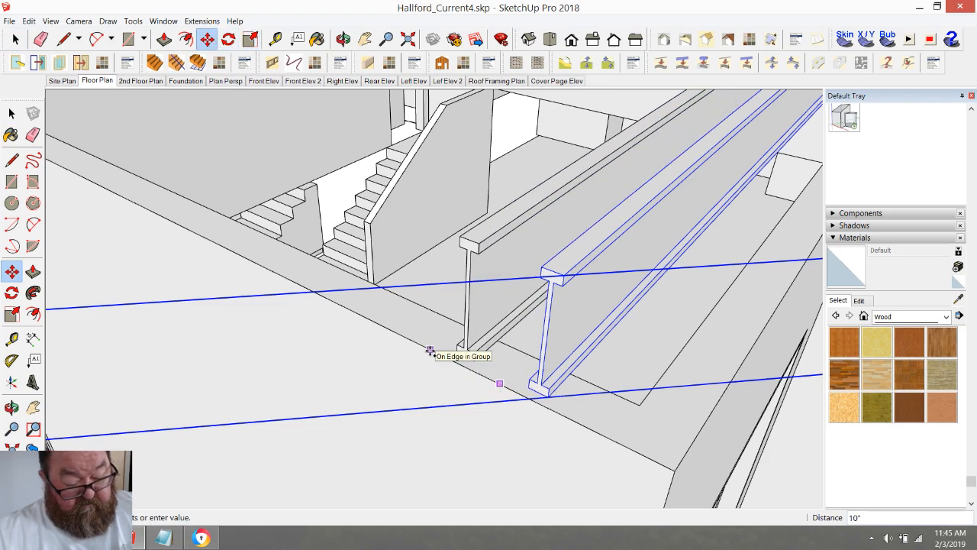
key("Return")
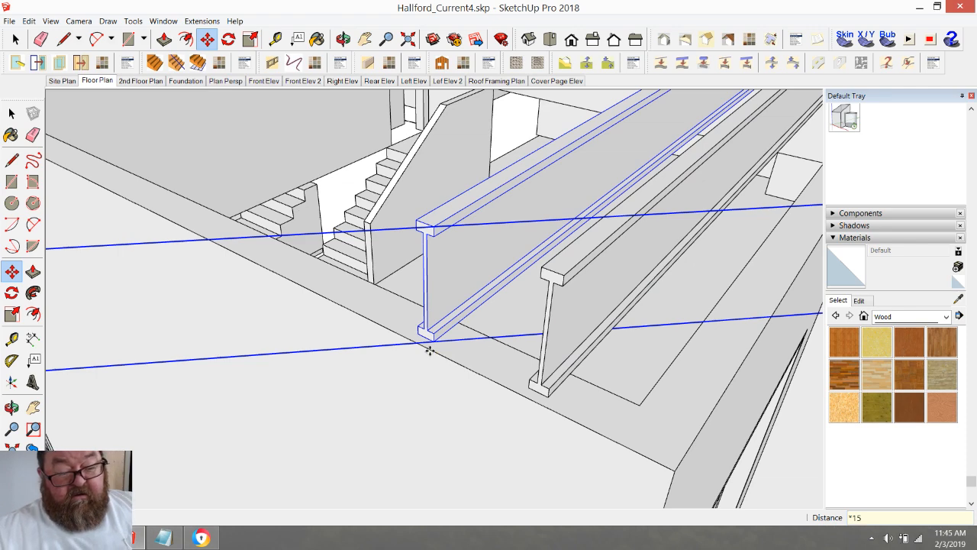
key("Return")
scroll(558, 462, "down", 6)
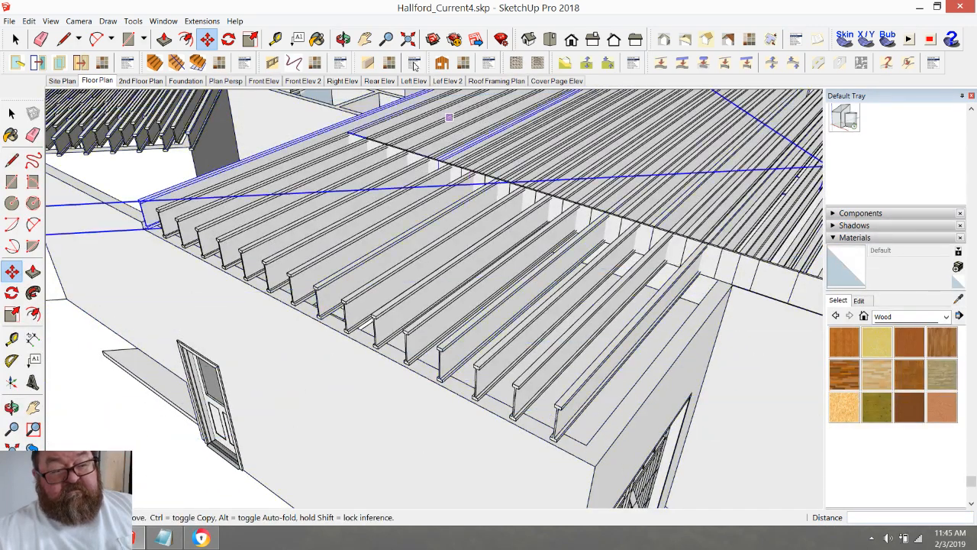
left_click(342, 39)
left_click_drag(461, 263, 436, 206)
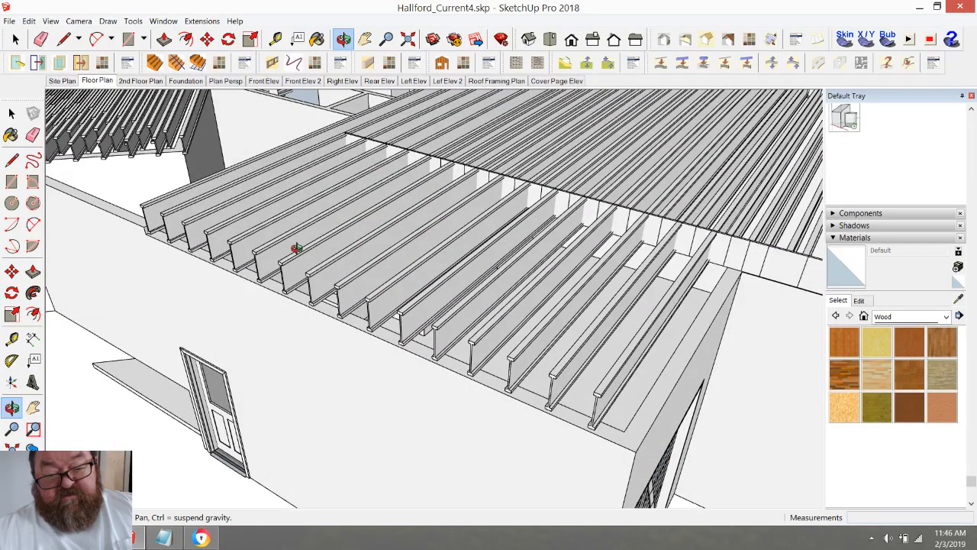
scroll(296, 248, "down", 2)
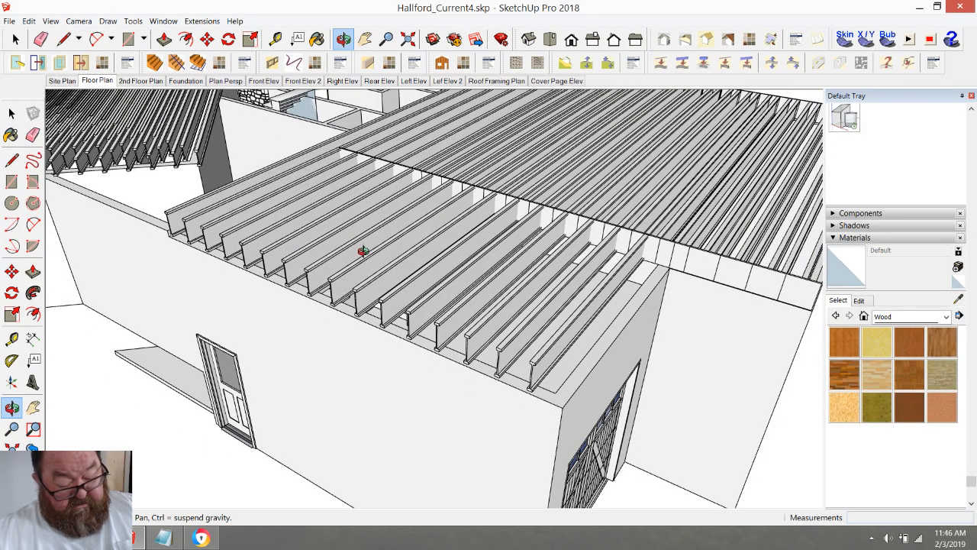
- Undo the multiplied joist array, open the floor-framing group and select the extended I-joist beside the garage end wall
key("ctrl+z")
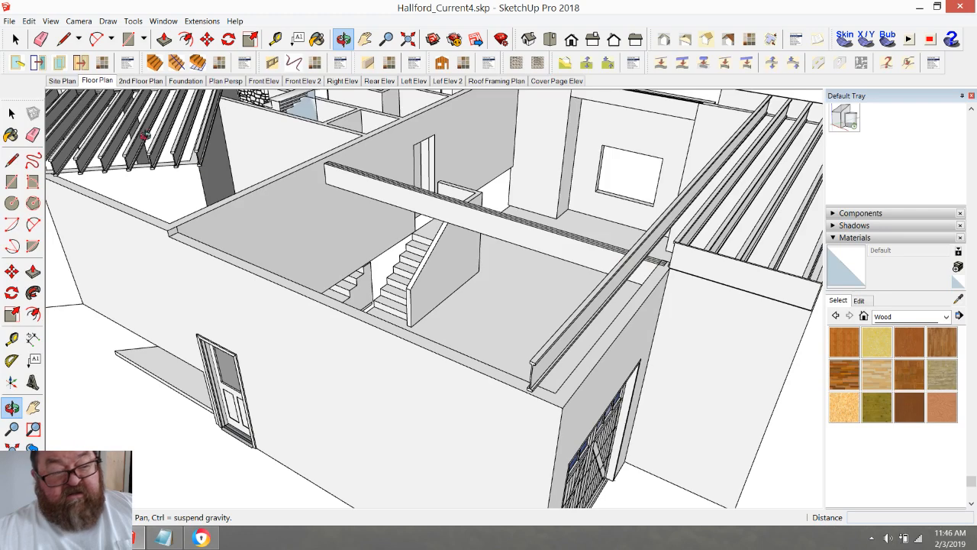
left_click(18, 40)
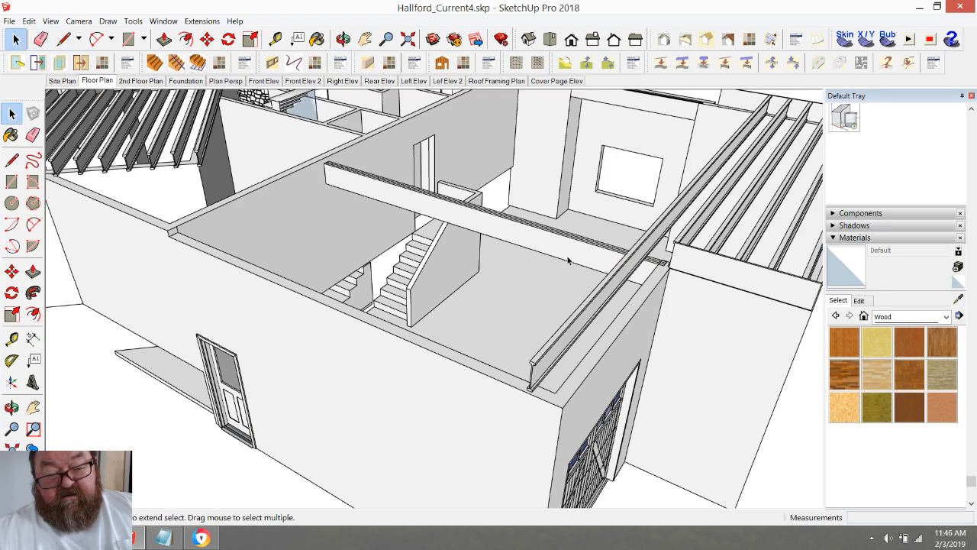
left_click(602, 283)
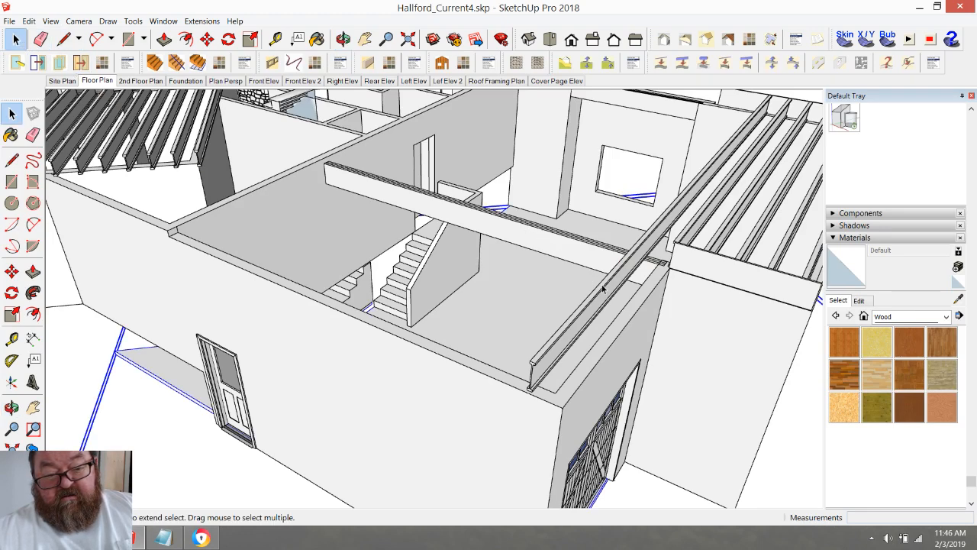
double_click(603, 289)
left_click(603, 288)
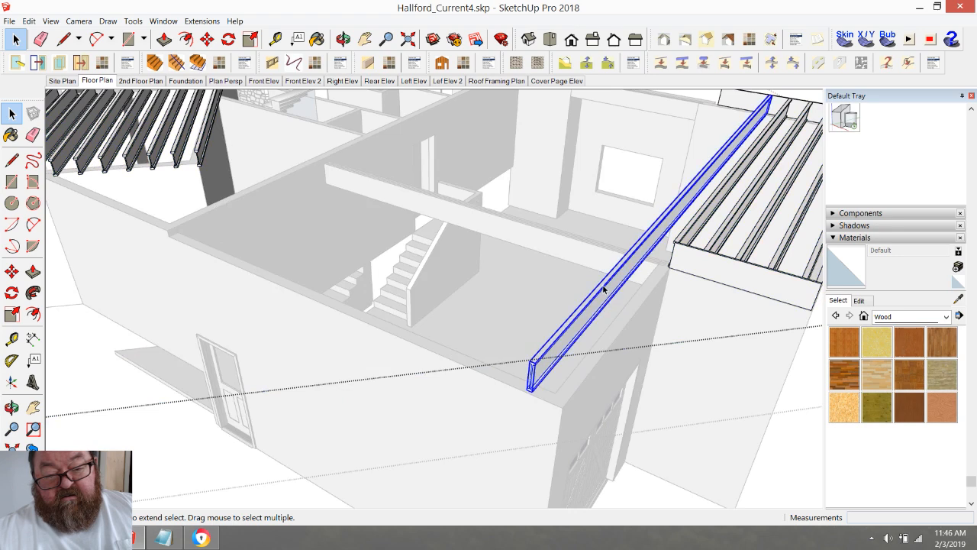
- Copy the extended I-joist 16" along the outer wall toward the stairs and multiply the copy with *15
left_click(207, 39)
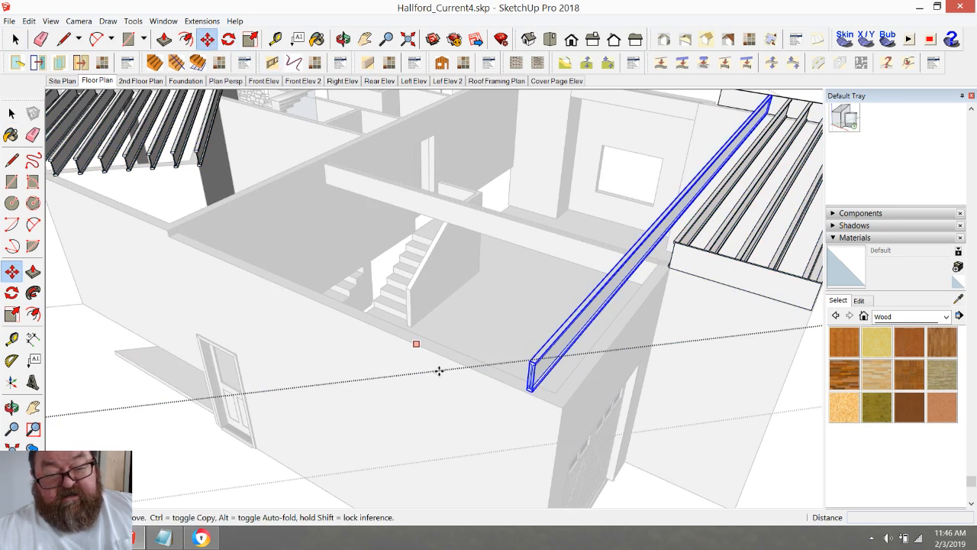
left_click(501, 383)
key("ctrl")
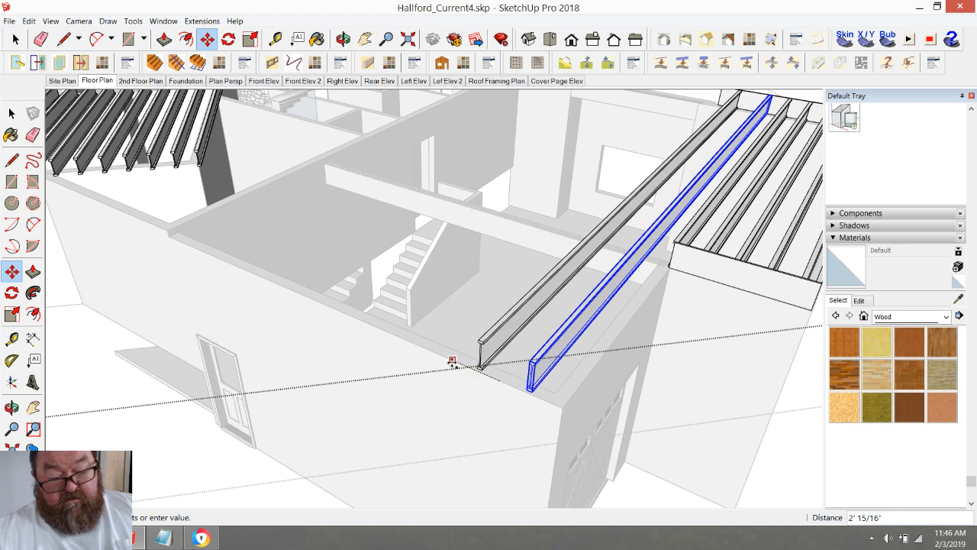
type("16")
key("Return")
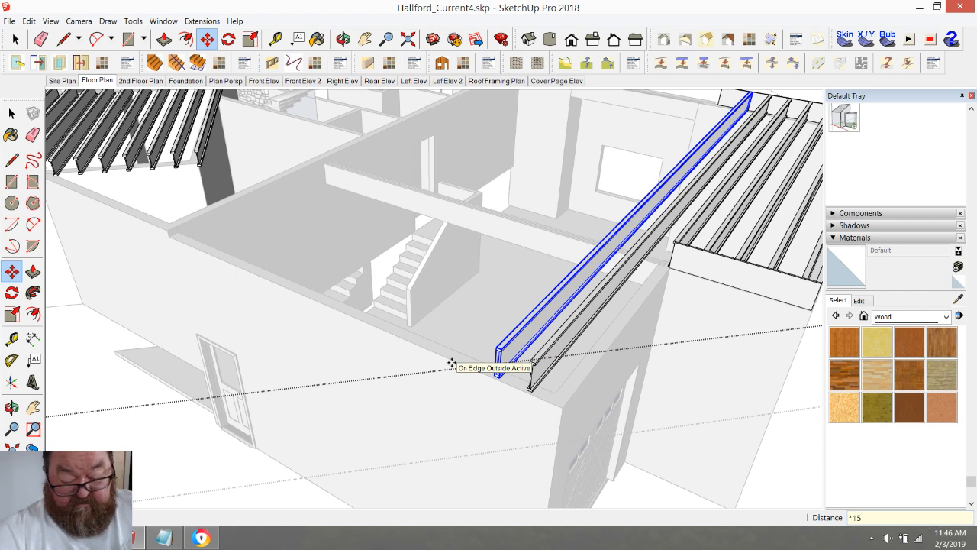
type("*15")
key("Return")
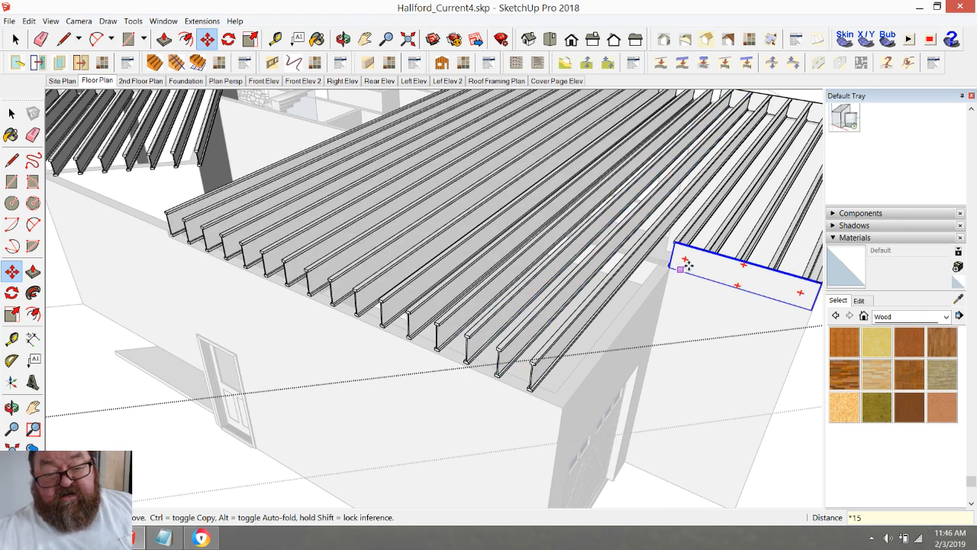
- Copy the rim board from the ends of the adjoining joists to the outer end corner of the last long joist
middle_click_drag(676, 323, 544, 265)
scroll(759, 347, "up", 5)
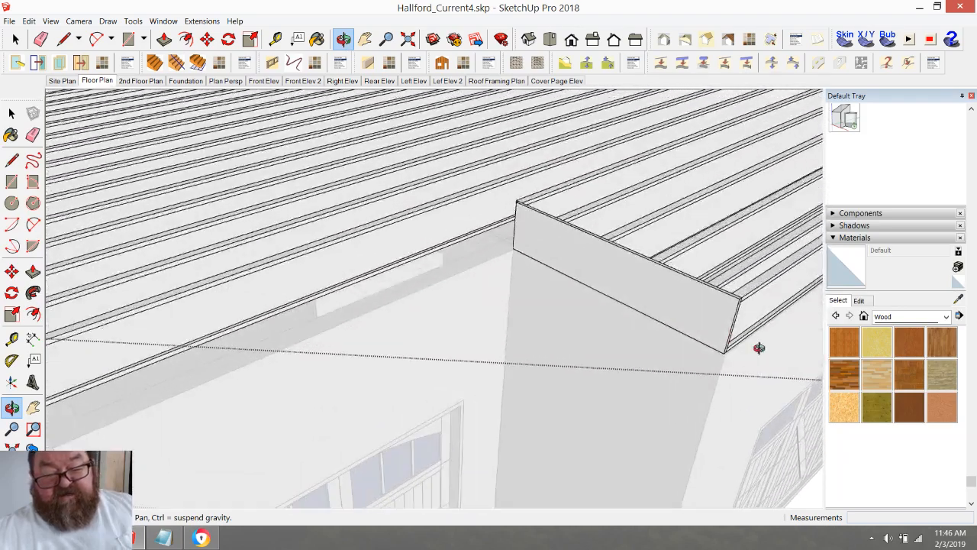
scroll(758, 347, "up", 1)
left_click(15, 39)
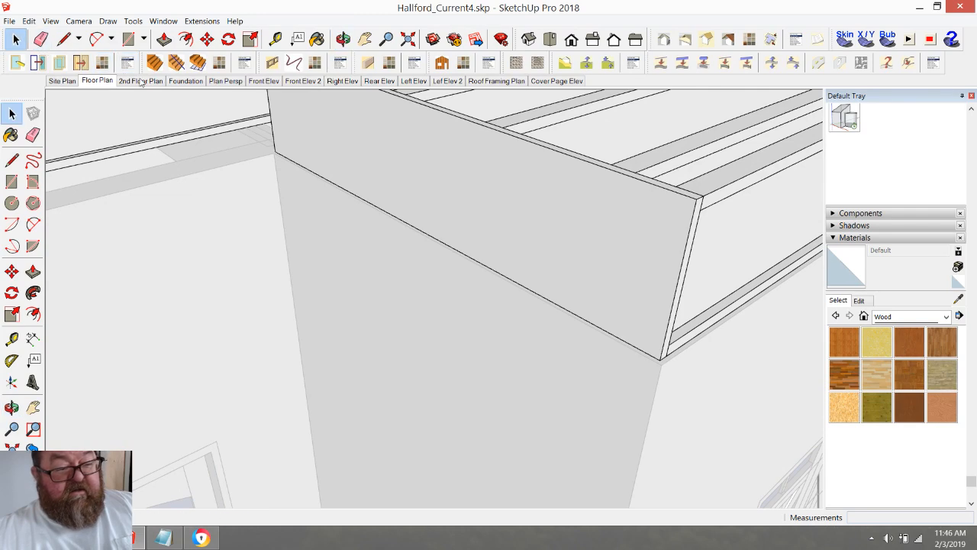
left_click(455, 165)
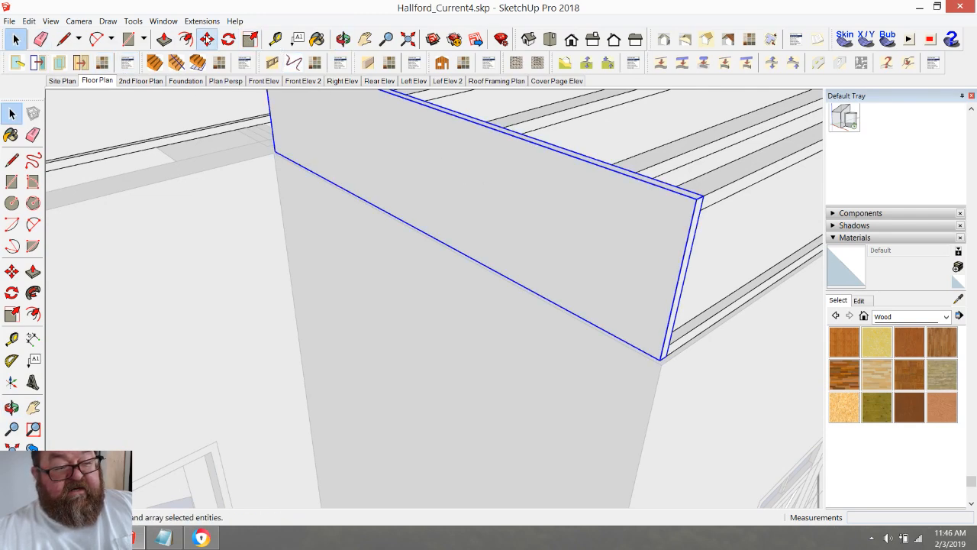
left_click(206, 39)
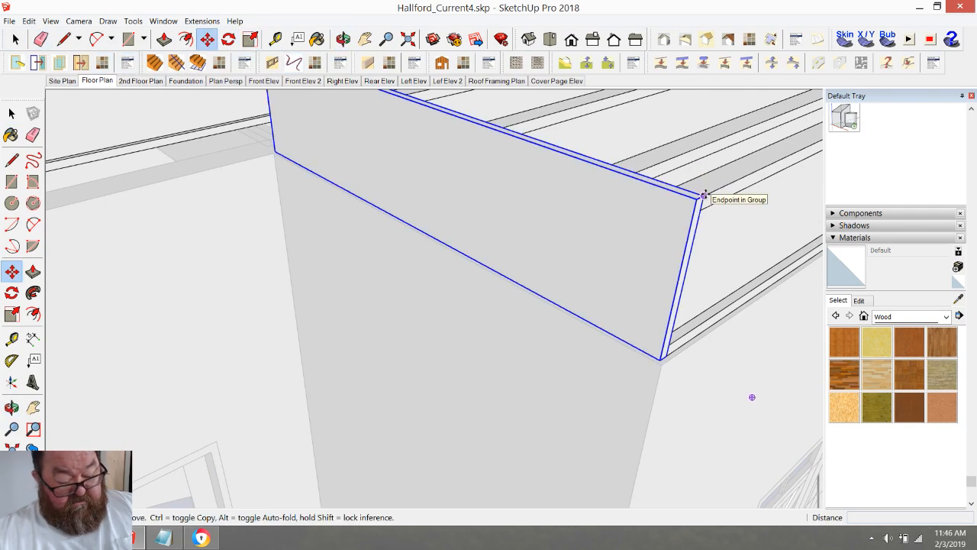
left_click(704, 196)
scroll(753, 280, "down", 6)
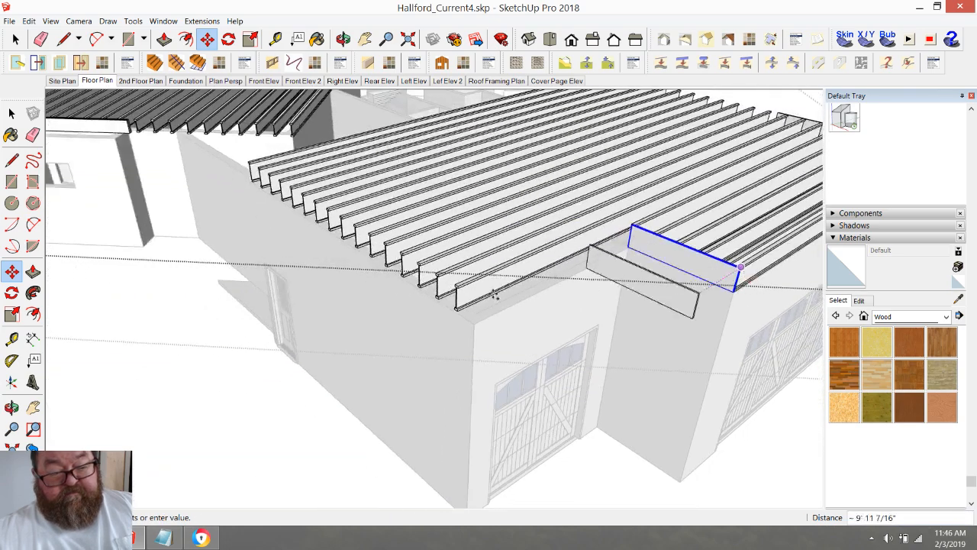
scroll(496, 293, "up", 6)
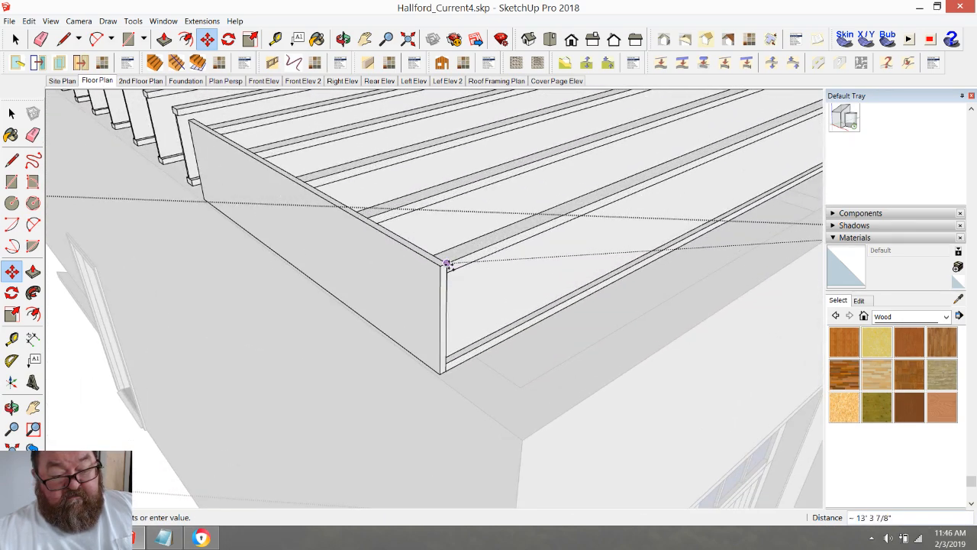
left_click(447, 263)
scroll(505, 282, "down", 1)
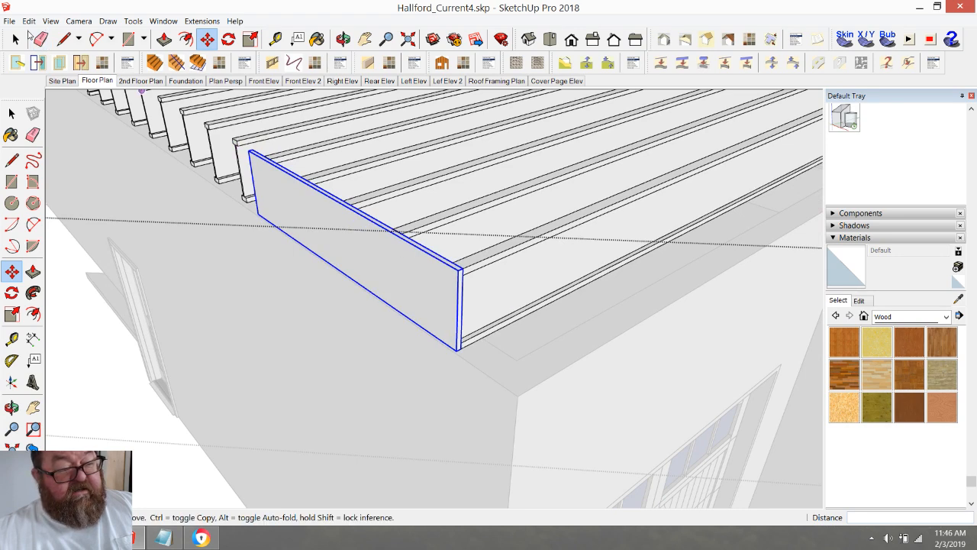
- Extend the copied rim board's end to the outer wall corner with Push/Pull, adjusting it by 1/2"
key("space")
double_click(351, 231)
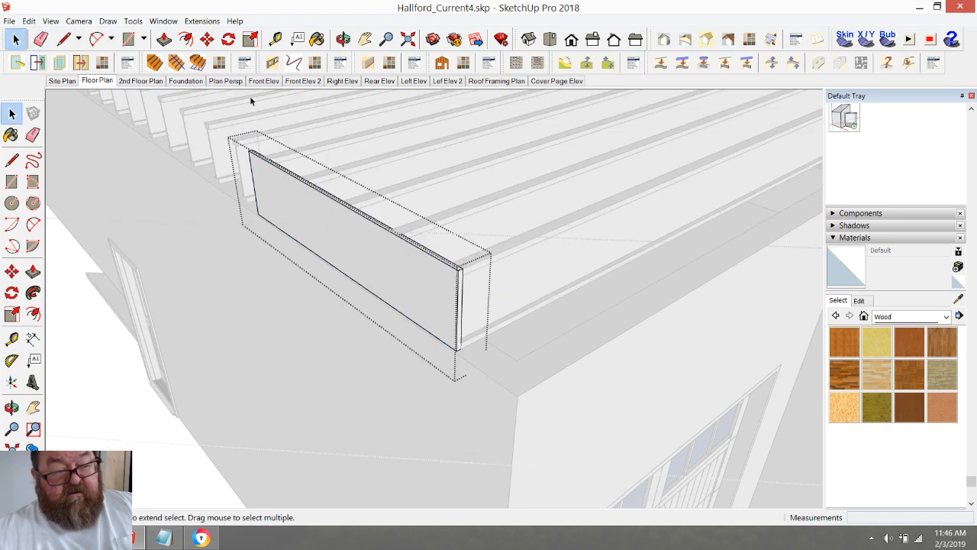
left_click(165, 39)
left_click(449, 284)
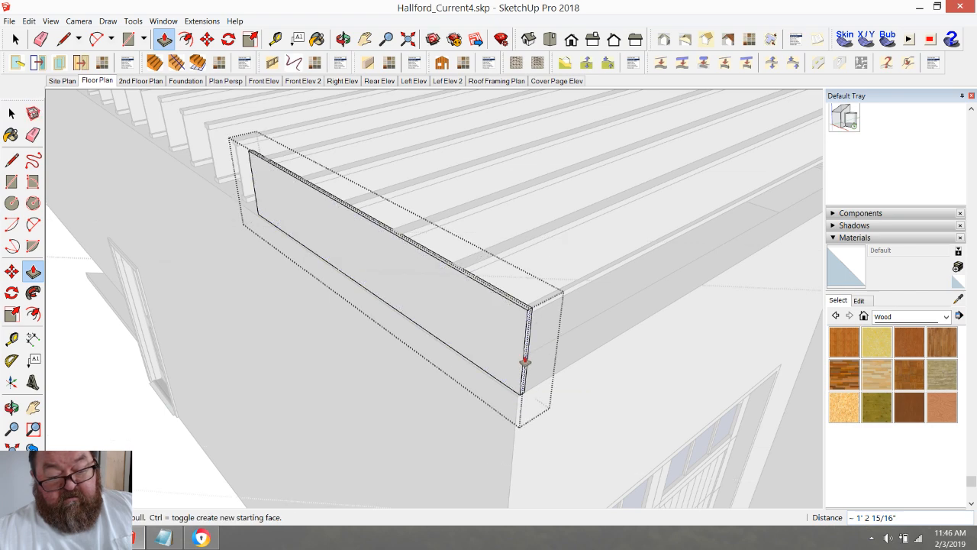
type("1/2")
key("Return")
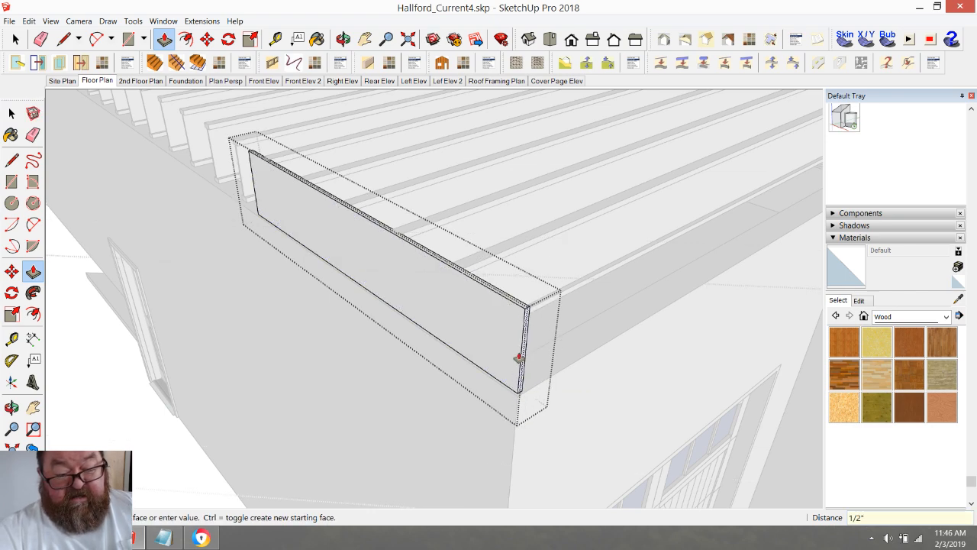
left_click(15, 39)
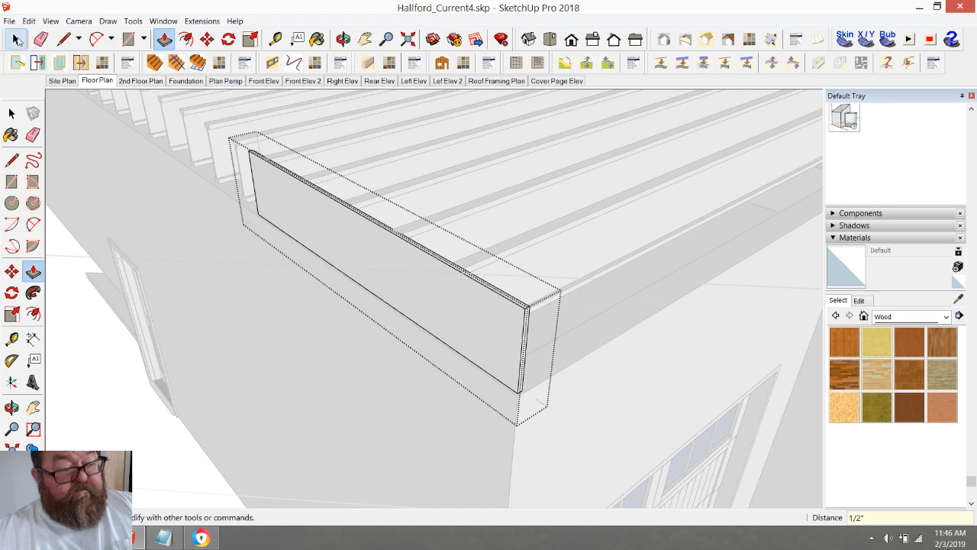
- Copy the extended rim board end to end so the copy starts at the outer wall corner
left_click(308, 246)
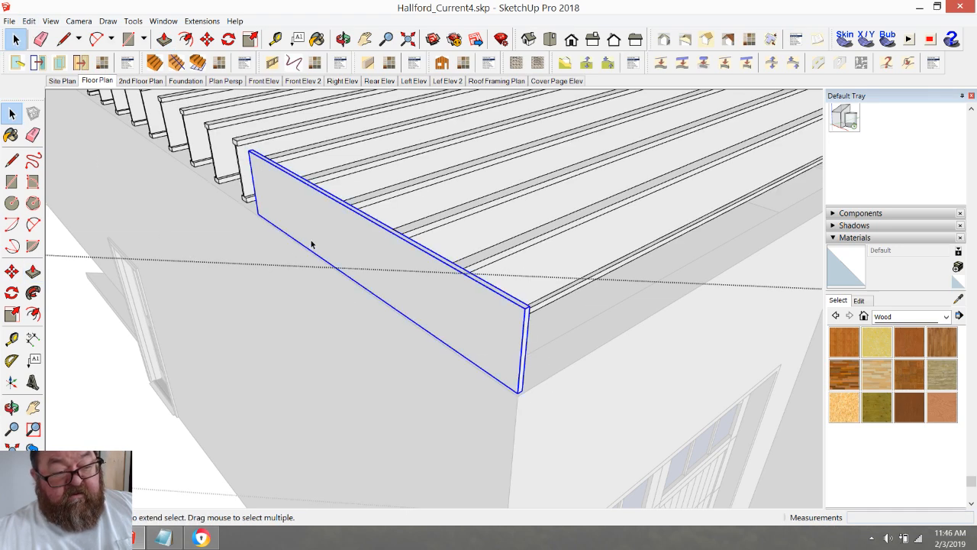
left_click(207, 39)
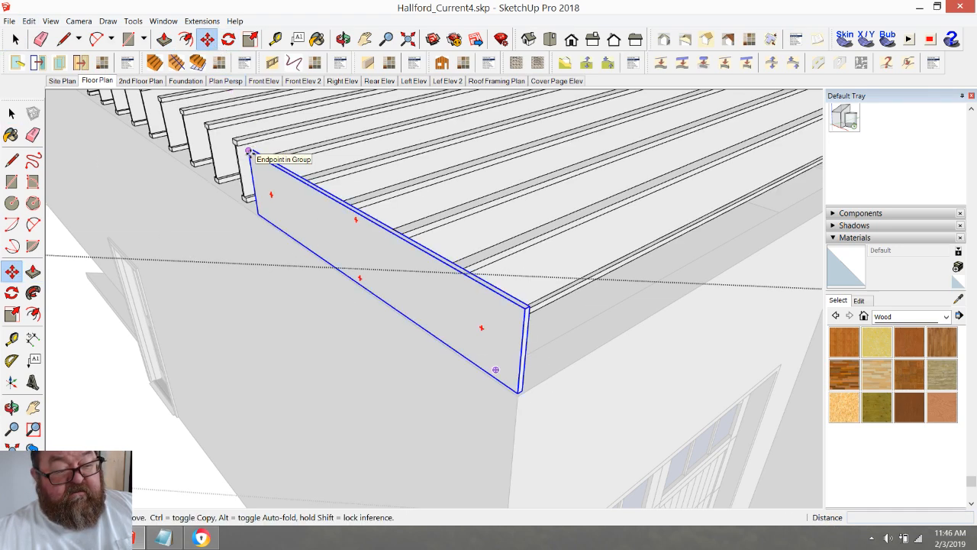
left_click(248, 150)
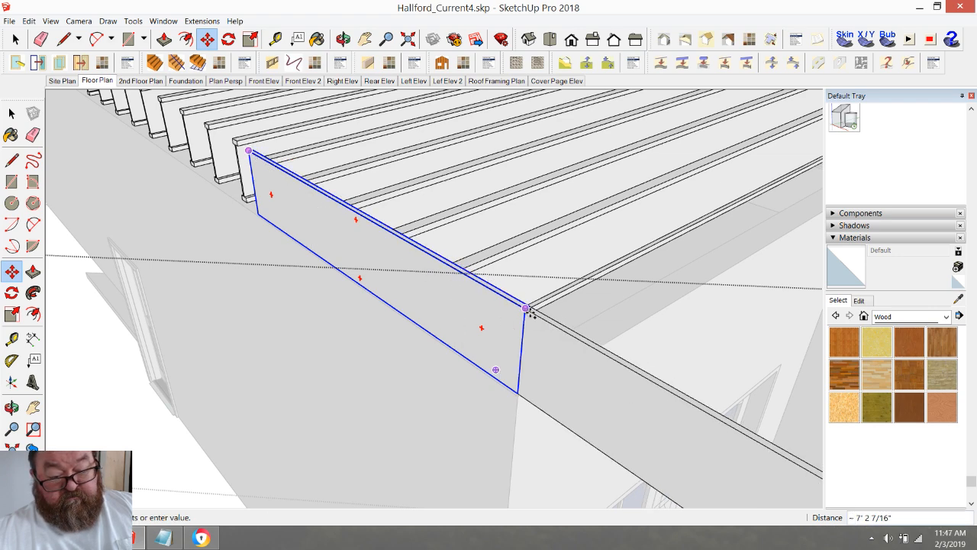
left_click(529, 312)
scroll(531, 309, "up", 5)
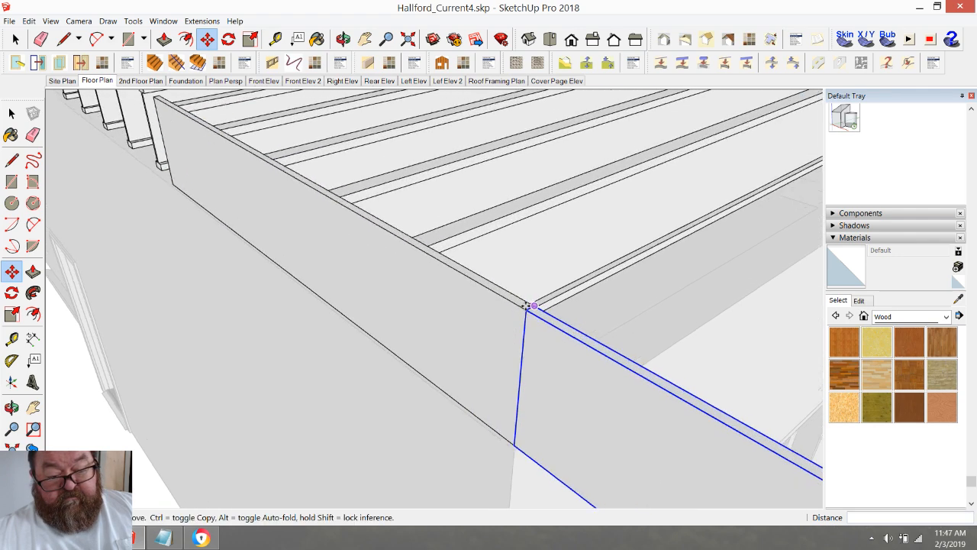
- Rotate the new rim board 90° about the wall corner so it runs along the garage door wall
left_click(228, 39)
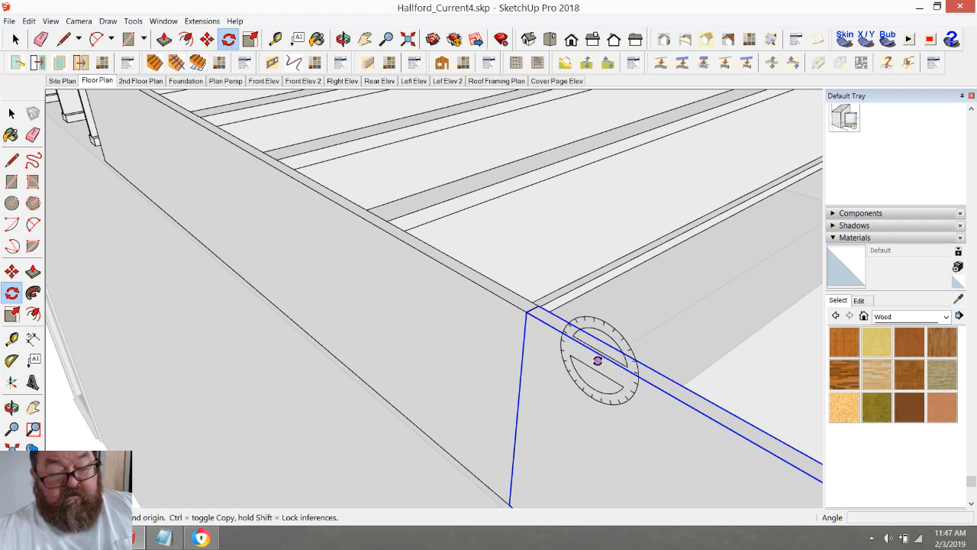
left_click(527, 312)
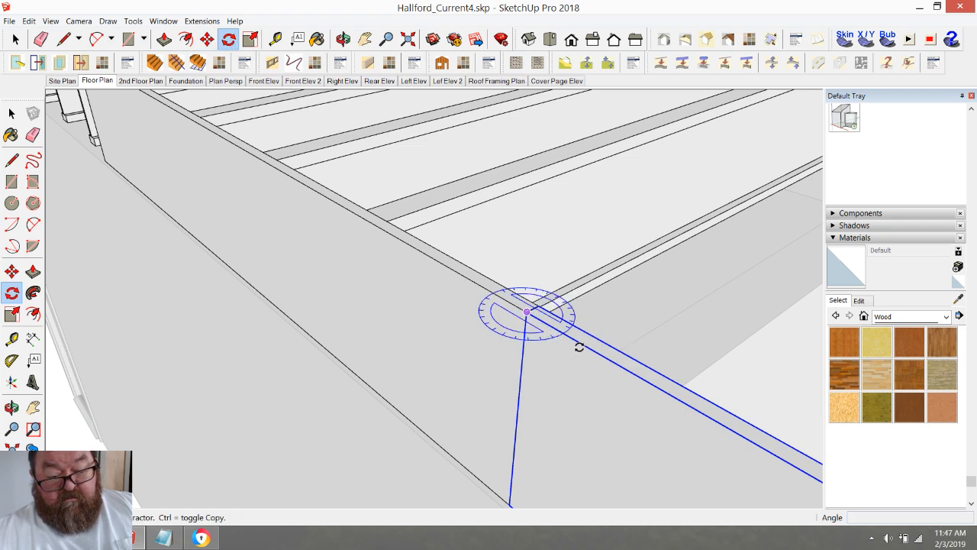
left_click(582, 345)
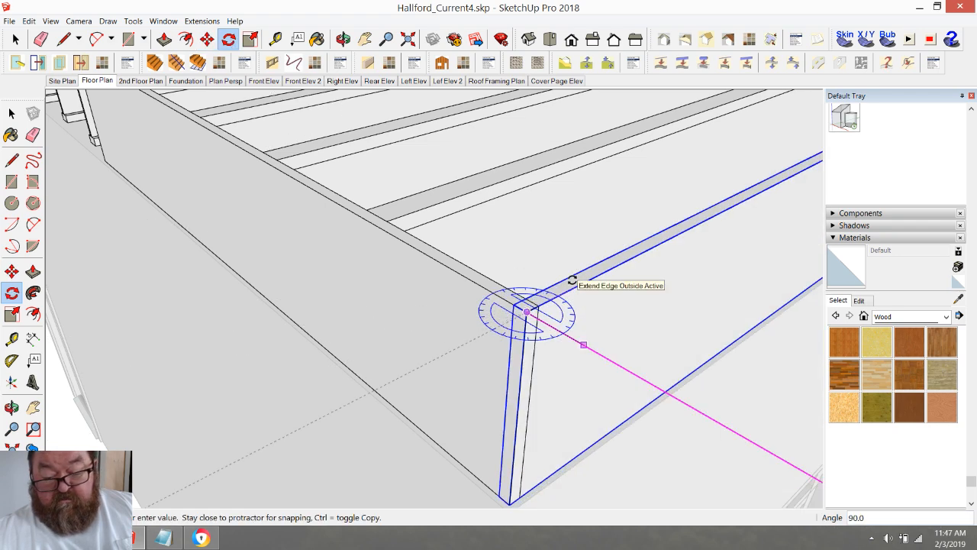
left_click(572, 280)
- Move the rotated rim board by its top end corner so it butts against the first rim board at the wall corner
key("m")
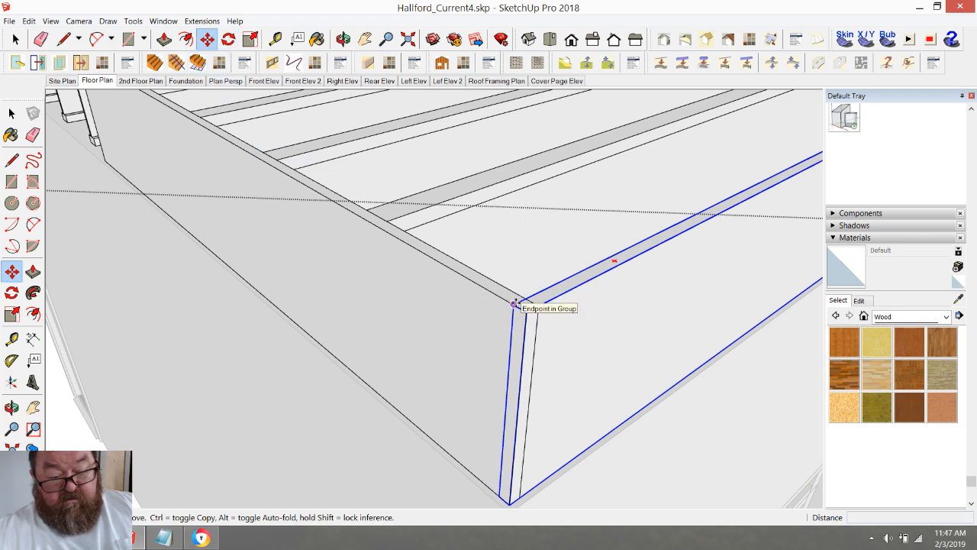
left_click(513, 303)
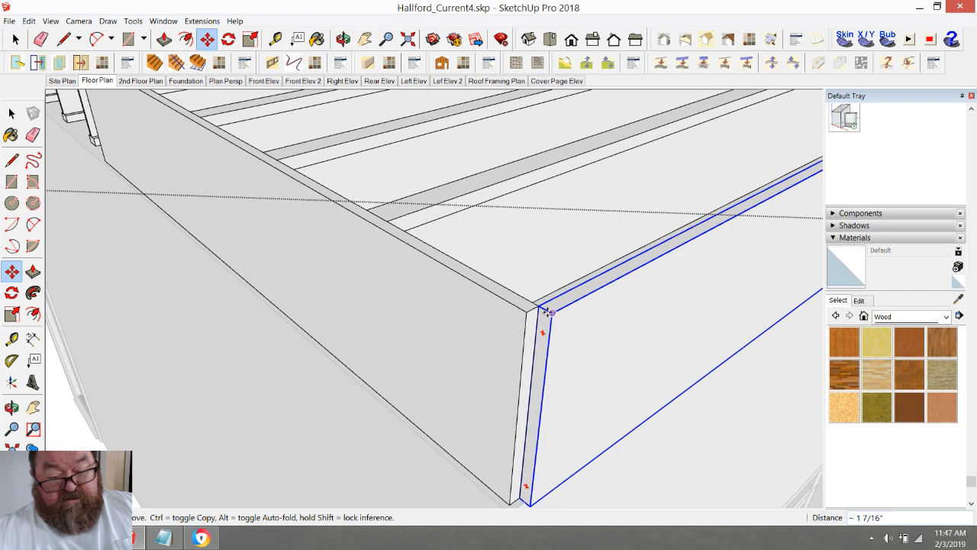
left_click(537, 306)
scroll(458, 327, "down", 1)
scroll(519, 343, "down", 1)
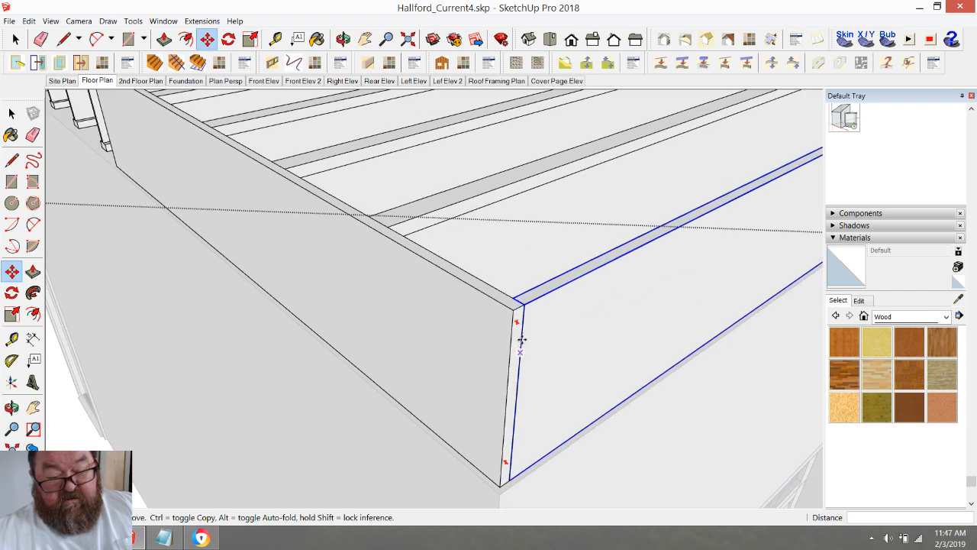
scroll(520, 335, "up", 2)
scroll(344, 386, "down", 4)
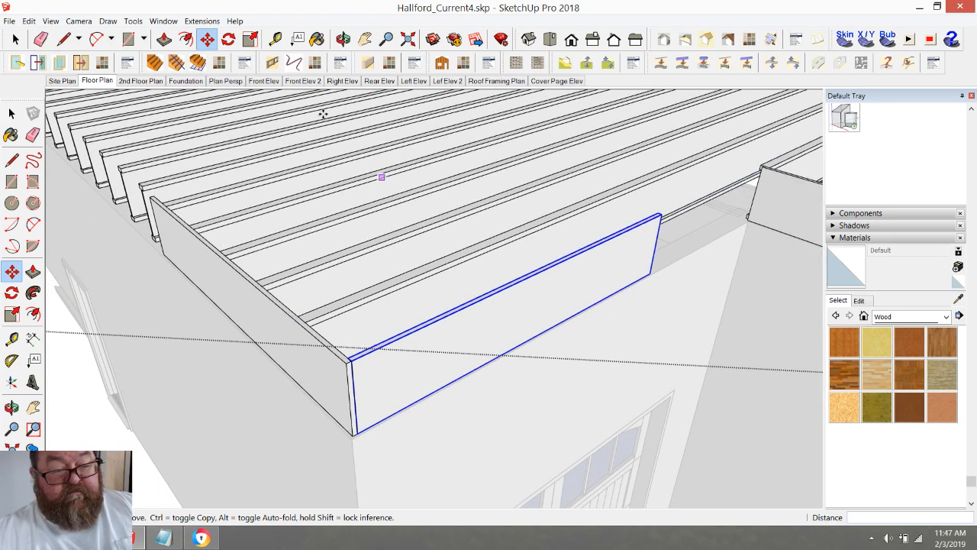
- Open the garage door wall's rim board for editing and extend its far end with Push/Pull to the adjoining joists' rim board
left_click(317, 39)
left_click(343, 39)
mouse_move(674, 279)
left_mouse_down()
mouse_move(445, 257)
mouse_move(400, 297)
mouse_move(179, 249)
mouse_move(140, 251)
mouse_move(136, 158)
left_mouse_up()
left_click(16, 39)
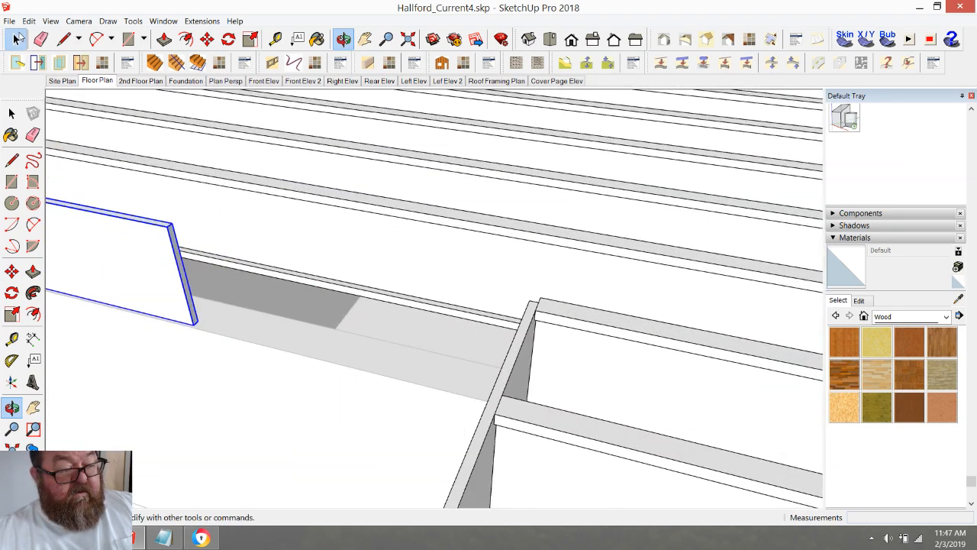
double_click(134, 235)
left_click(164, 43)
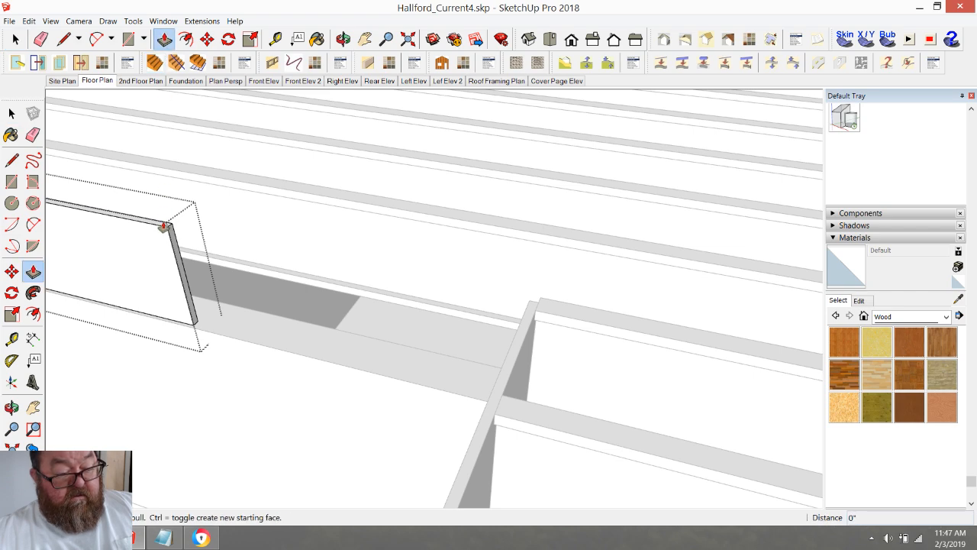
left_click_drag(171, 230, 534, 318)
middle_click_drag(502, 394, 600, 275)
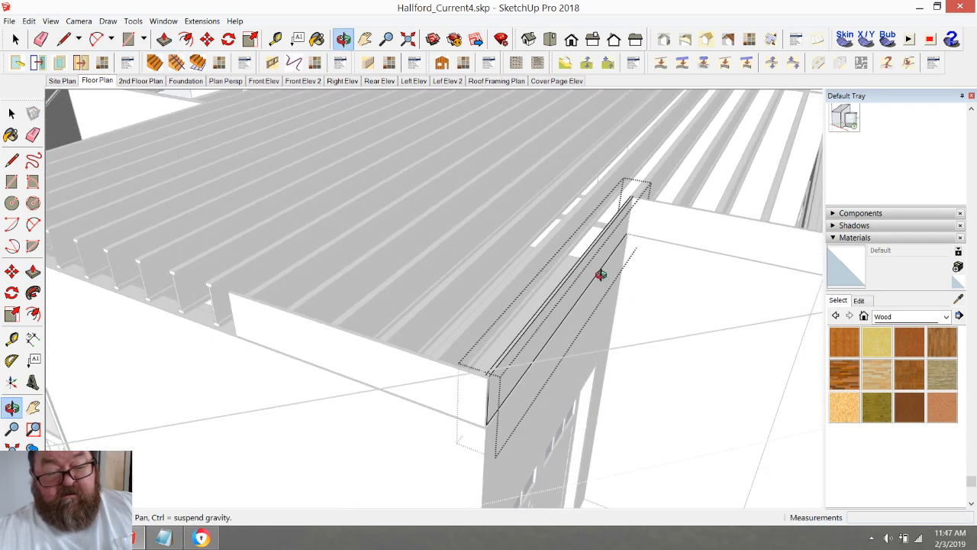
middle_click_drag(597, 344, 663, 369)
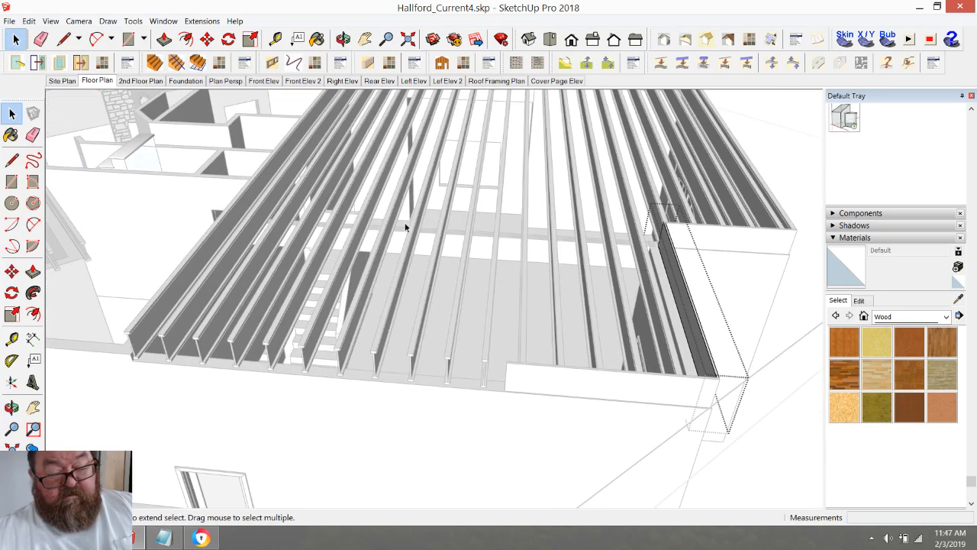
left_click_drag(336, 332, 465, 355)
scroll(358, 362, "down", 3)
left_click_drag(494, 393, 533, 328)
scroll(542, 340, "up", 5)
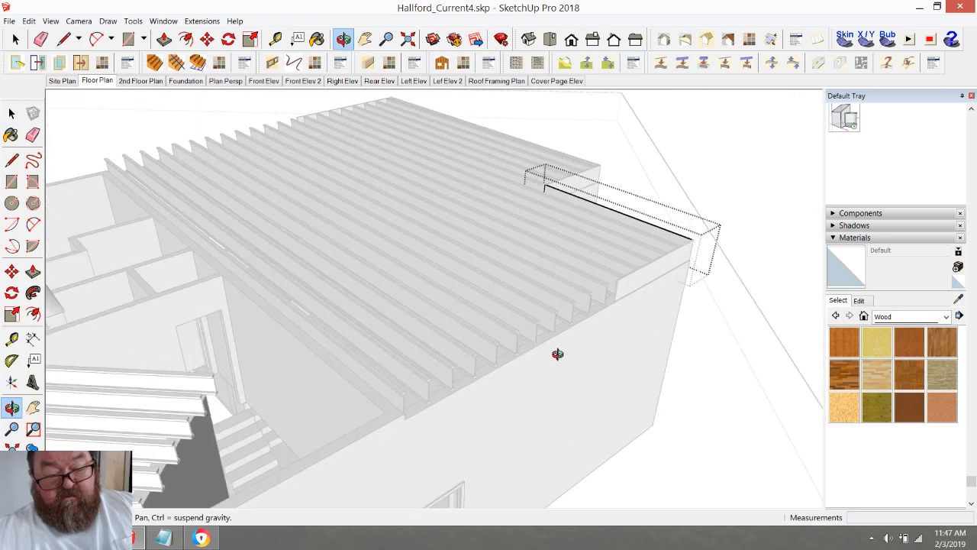
- Open the short rim board on the side wall opposite the bump-out and extend it with Push/Pull 12' 10 1/2", plus 1' 4", past the last joist
key("space")
left_click(718, 119)
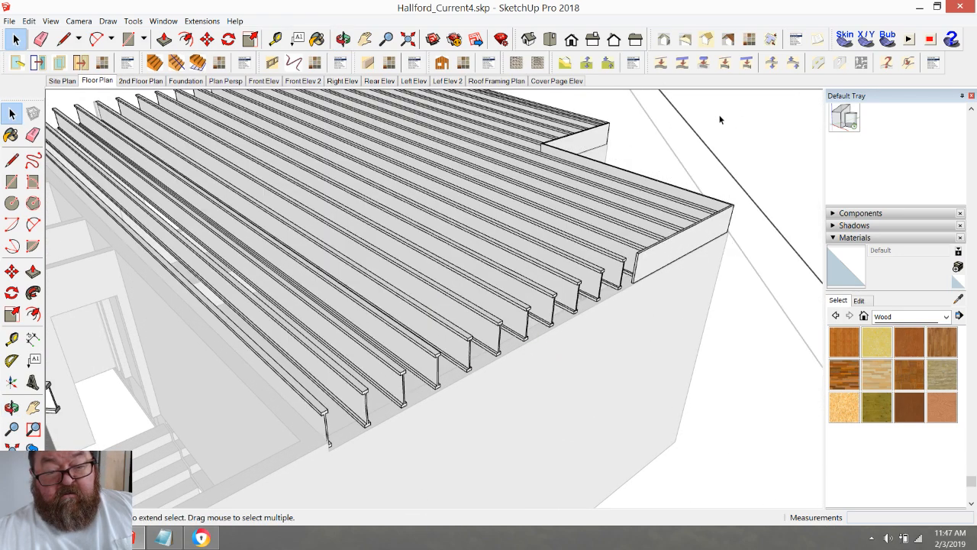
scroll(620, 296, "up", 3)
double_click(658, 262)
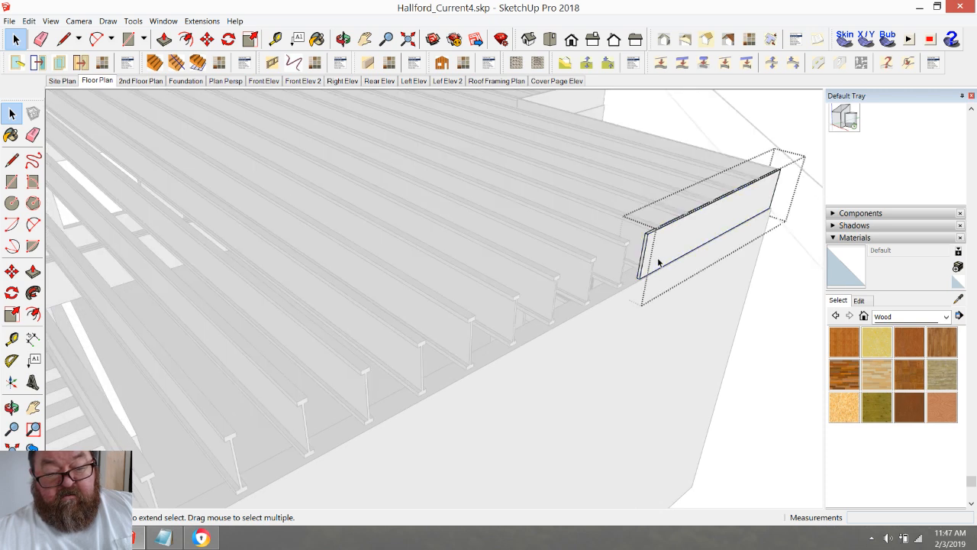
left_click(164, 39)
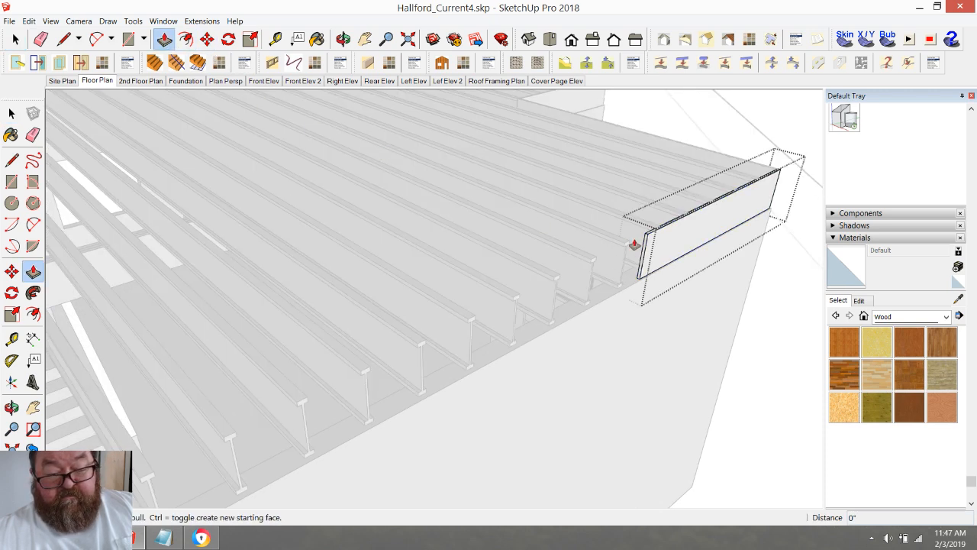
left_click_drag(644, 244, 158, 475)
scroll(405, 278, "down", 3)
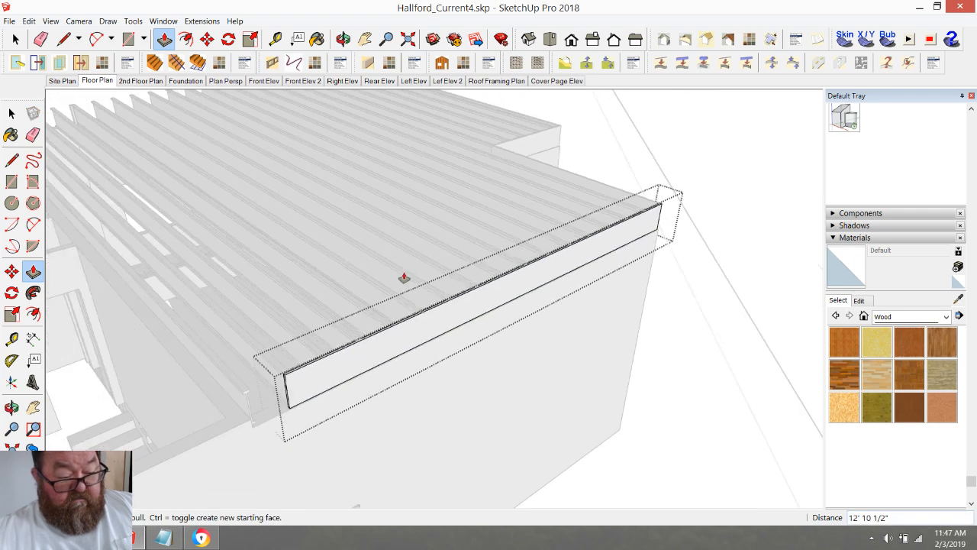
scroll(261, 419, "up", 5)
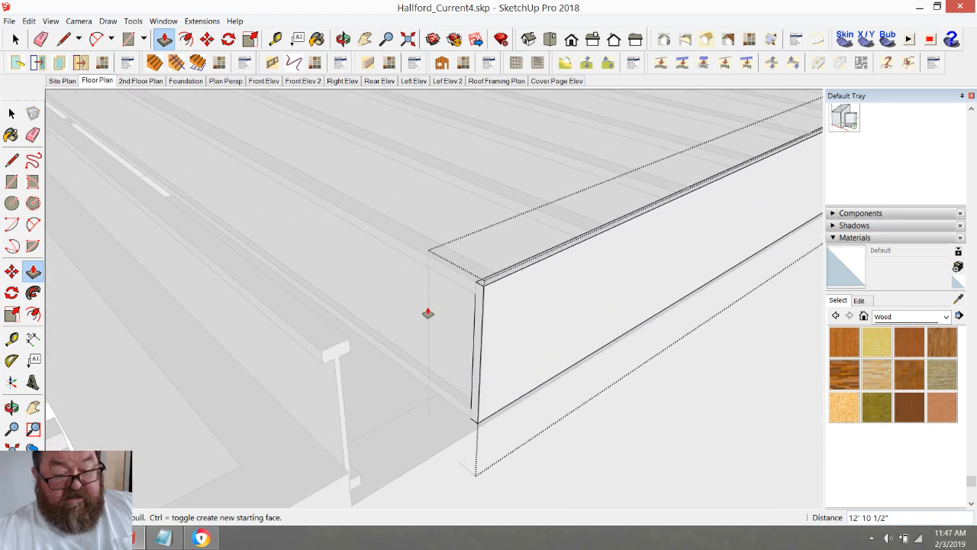
left_click_drag(474, 307, 323, 353)
scroll(504, 419, "down", 5)
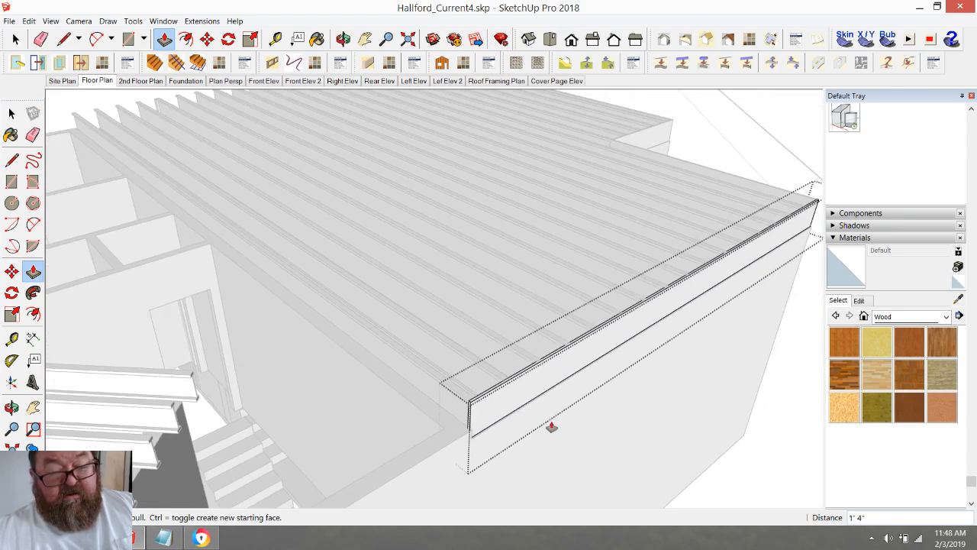
- Open the rim board on the bump-out side wall and extend its end 9 1/16" with Push/Pull to the wall corner at the bump-out
left_click(342, 39)
left_click_drag(466, 224, 314, 159)
scroll(316, 159, "up", 5)
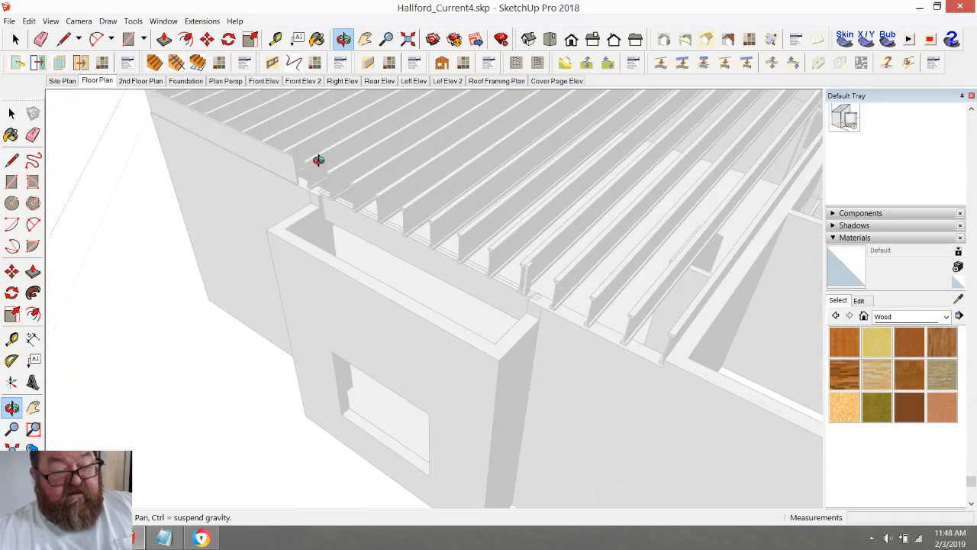
scroll(344, 193, "down", 6)
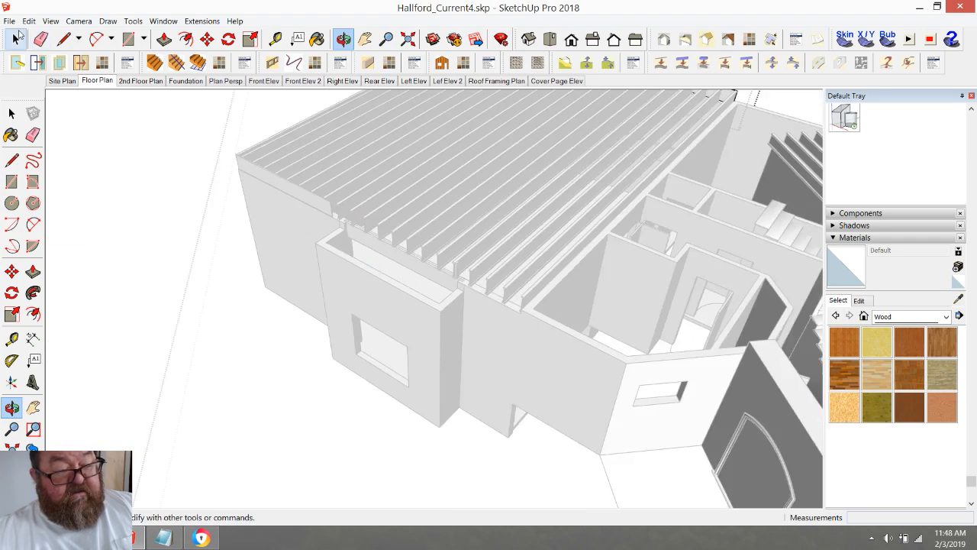
left_click(15, 40)
scroll(297, 191, "up", 8)
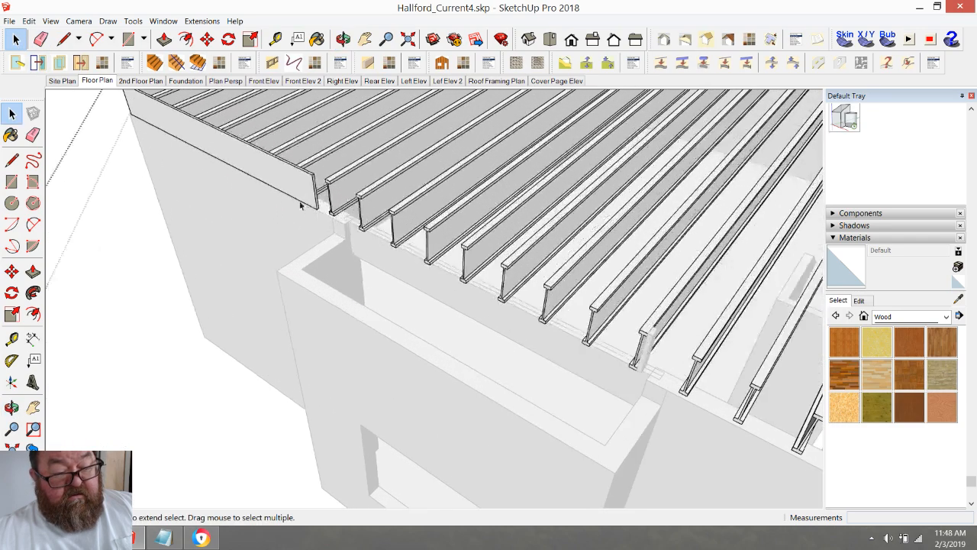
double_click(307, 182)
scroll(328, 200, "up", 3)
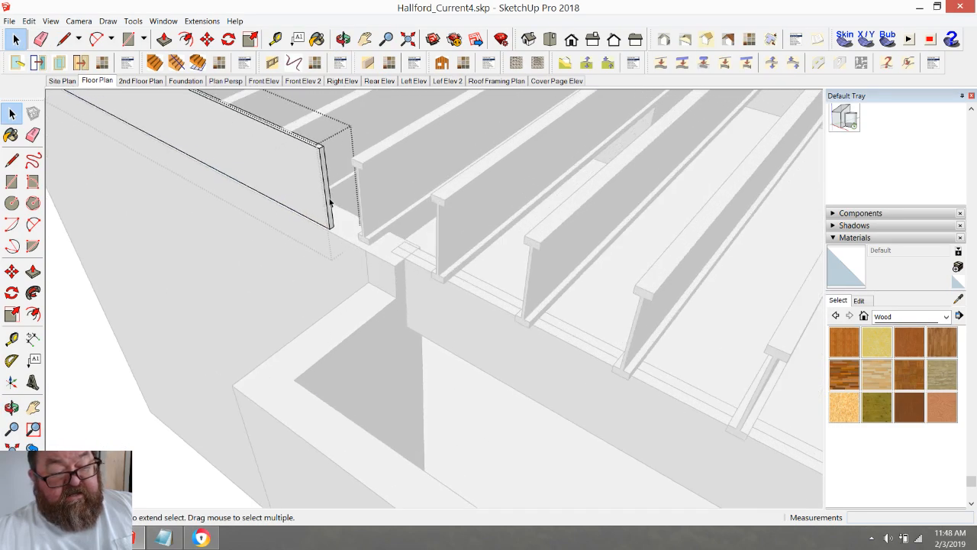
left_click(164, 39)
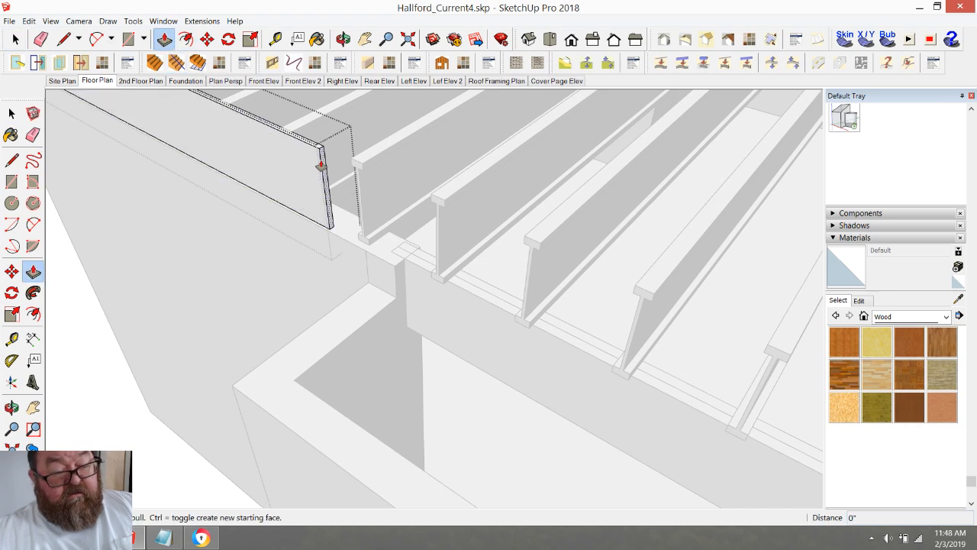
left_click(321, 166)
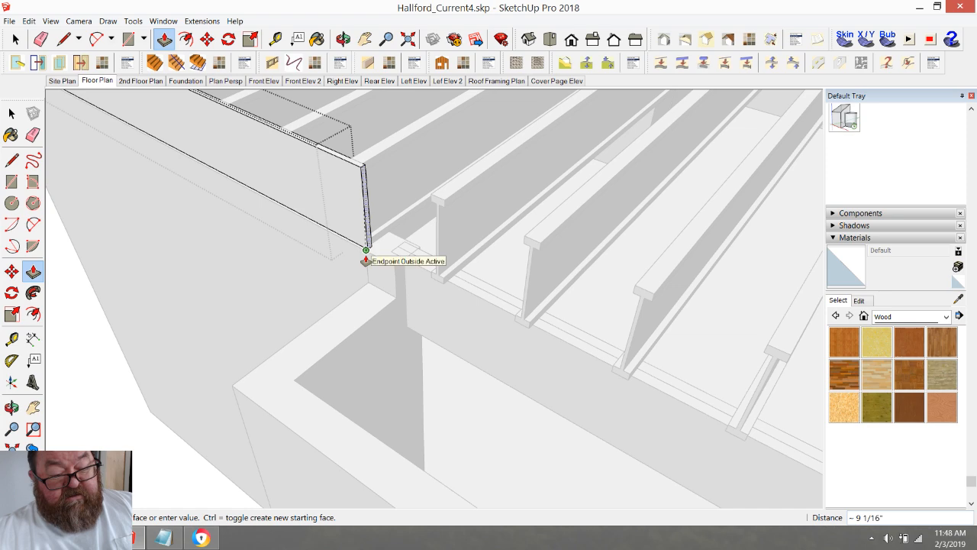
left_click(368, 248)
- Close the extended rim board and copy it along the side wall to the wall section beyond the bump-out
middle_click_drag(257, 172, 257, 174)
scroll(258, 173, "down", 5)
key("space")
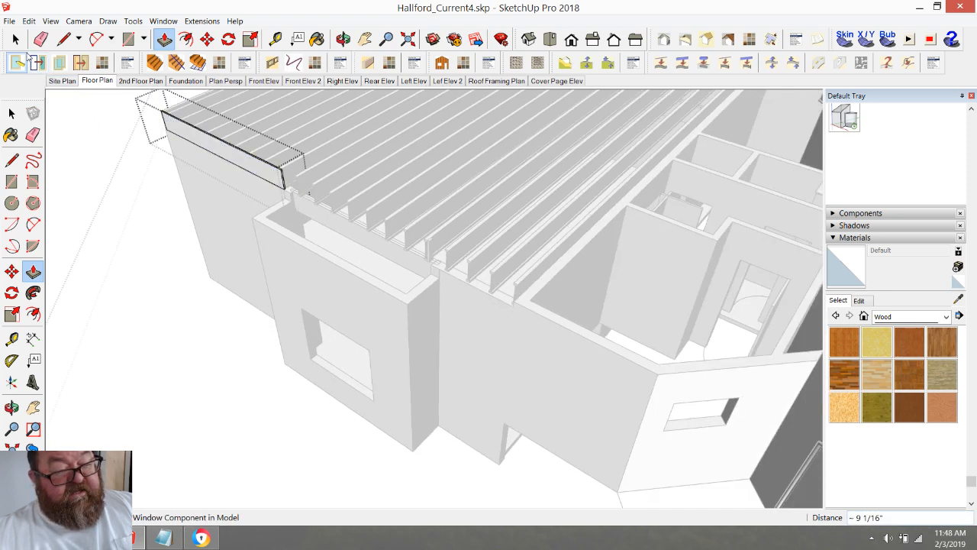
left_click(174, 131)
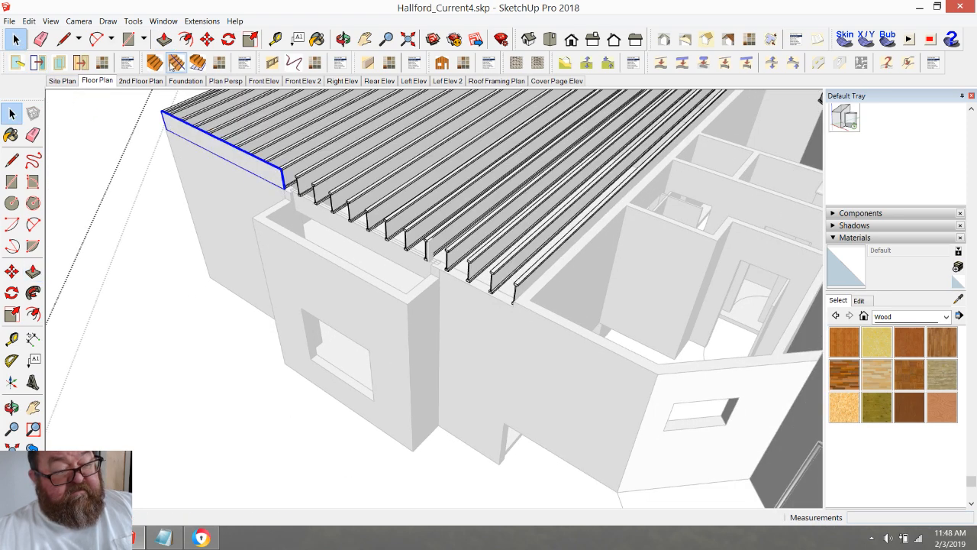
left_click(207, 39)
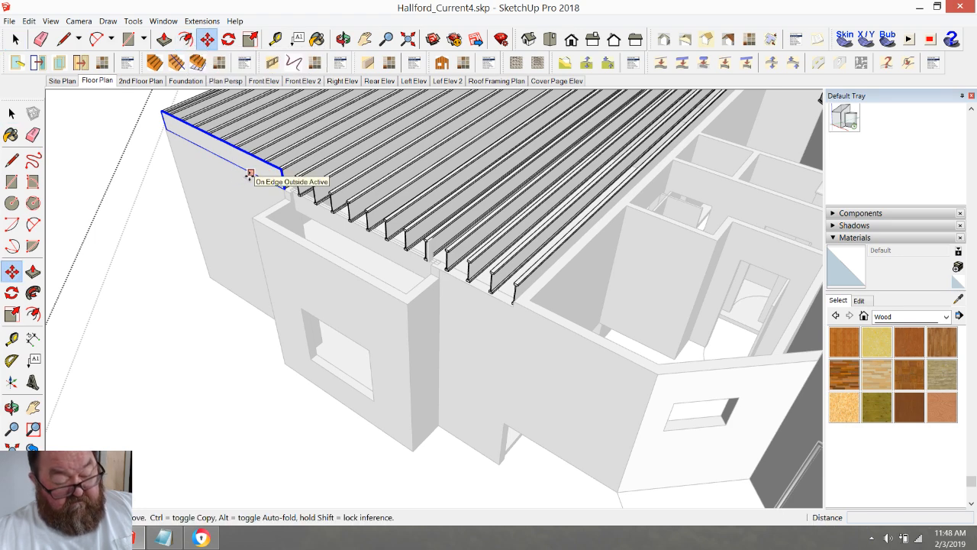
left_click(249, 174)
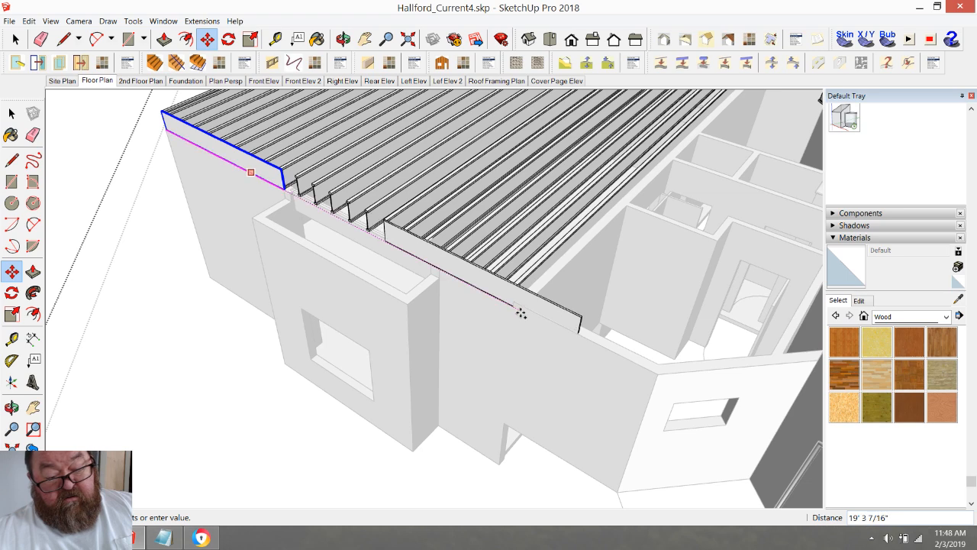
left_click(587, 354)
- Open the copied rim board, shorten its far end with Push/Pull back to the last joist, and close the component
middle_click_drag(425, 272, 511, 319)
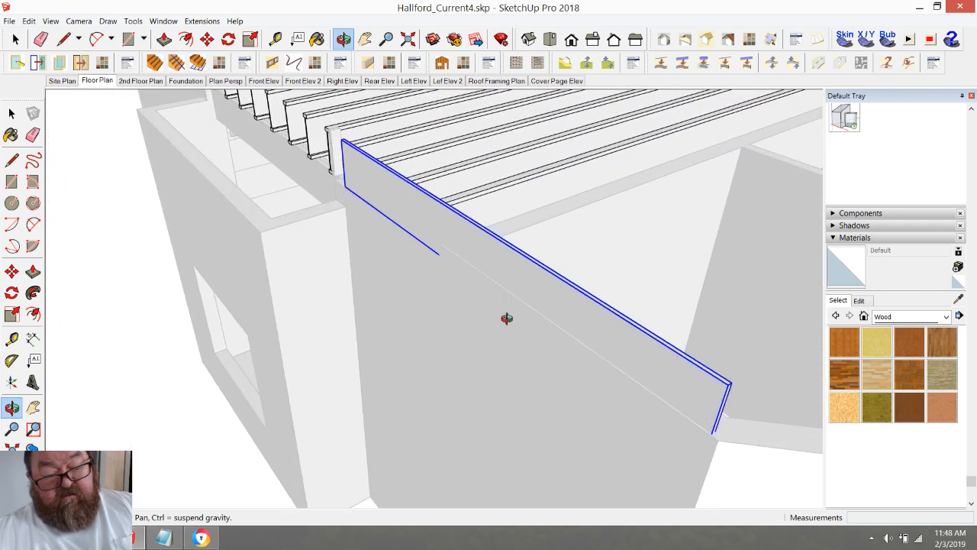
key("space")
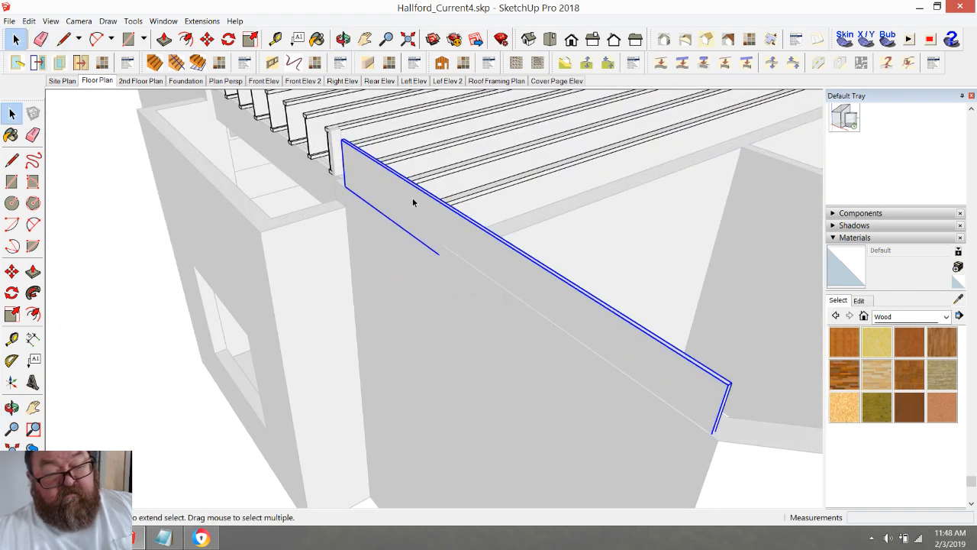
double_click(411, 203)
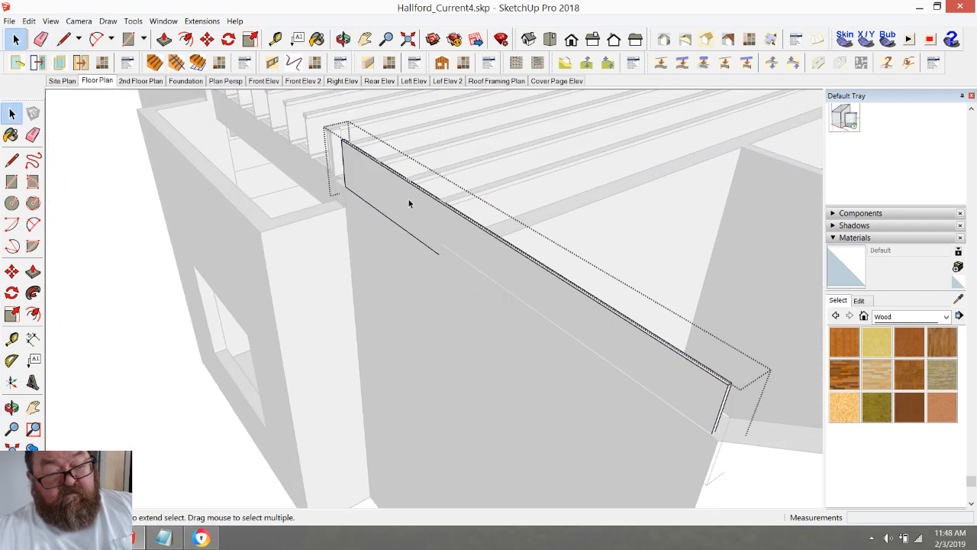
left_click(164, 39)
left_click(719, 390)
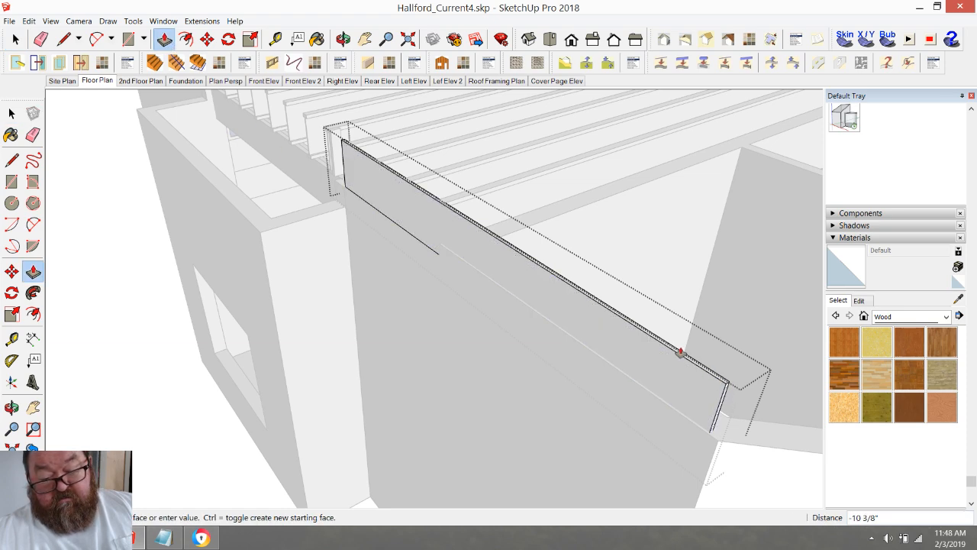
left_click(454, 212)
left_click_drag(493, 284, 497, 226)
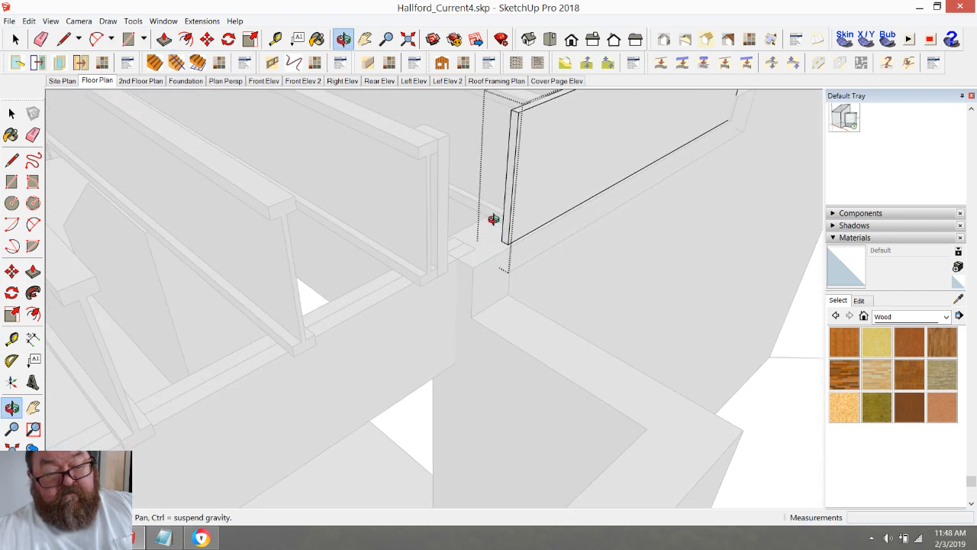
left_click(164, 39)
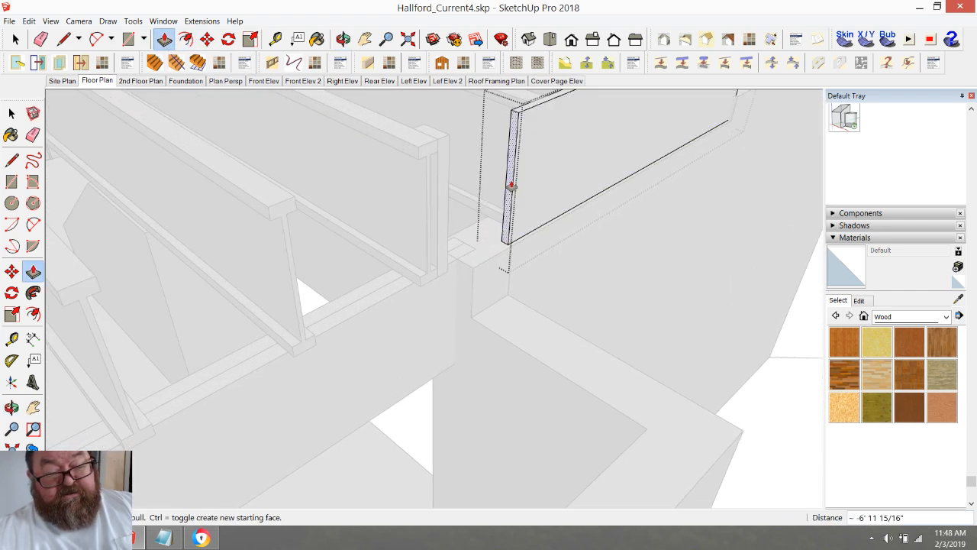
left_click(507, 294)
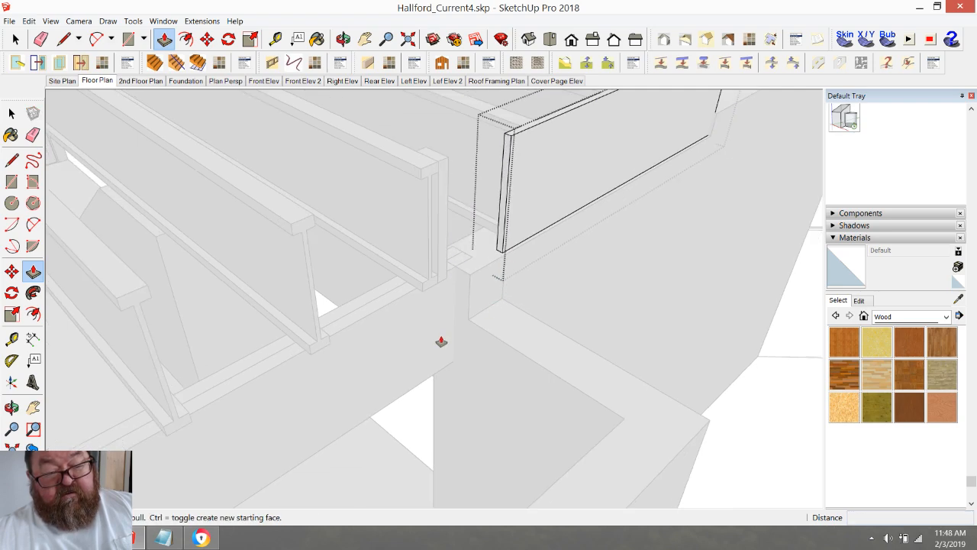
scroll(440, 340, "down", 3)
left_click(343, 39)
left_click_drag(519, 256, 189, 216)
scroll(549, 345, "down", 5)
mouse_move(443, 331)
left_mouse_down()
mouse_move(552, 377)
mouse_move(559, 399)
mouse_move(403, 395)
mouse_move(610, 379)
mouse_move(535, 429)
mouse_move(549, 290)
mouse_move(529, 303)
mouse_move(468, 305)
mouse_move(492, 363)
mouse_move(458, 338)
left_mouse_up()
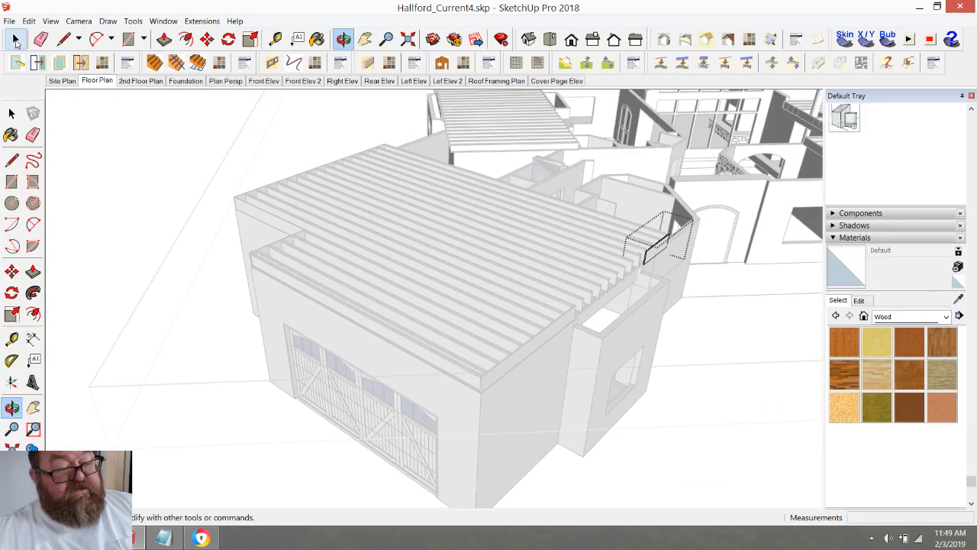
left_click(15, 39)
left_click(148, 145)
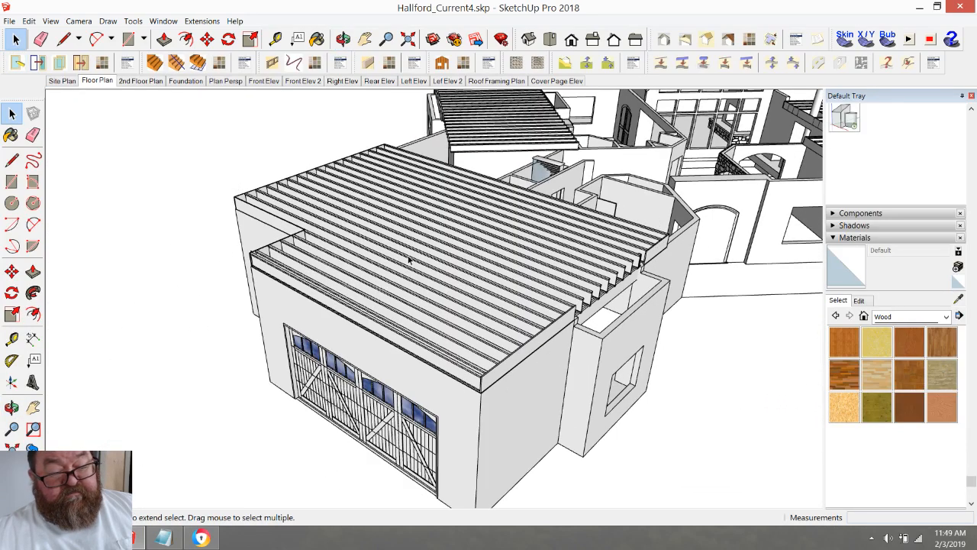
- Make the Floor 2nd Subfloor layer visible over the garage joists
scroll(412, 256, "up", 1)
scroll(875, 197, "up", 15)
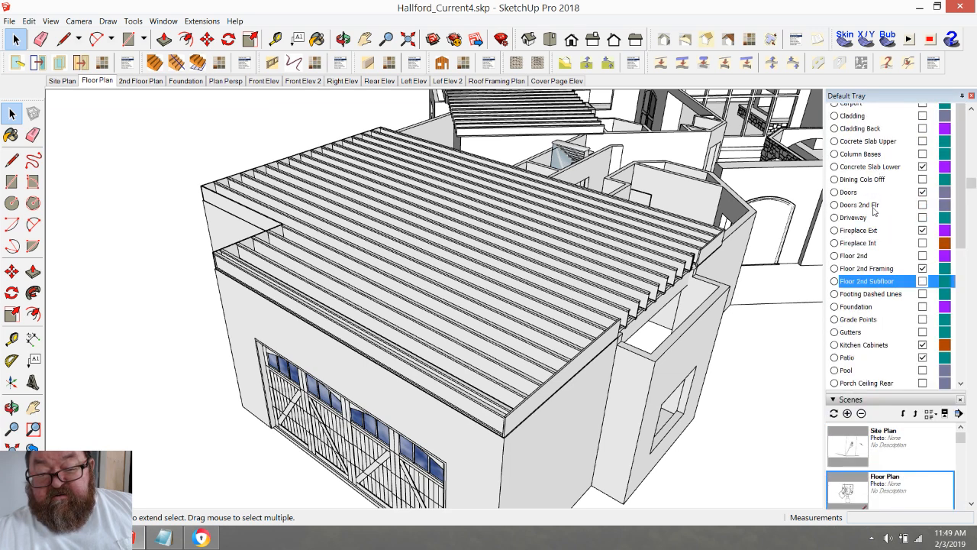
scroll(874, 210, "up", 3)
scroll(877, 252, "down", 2)
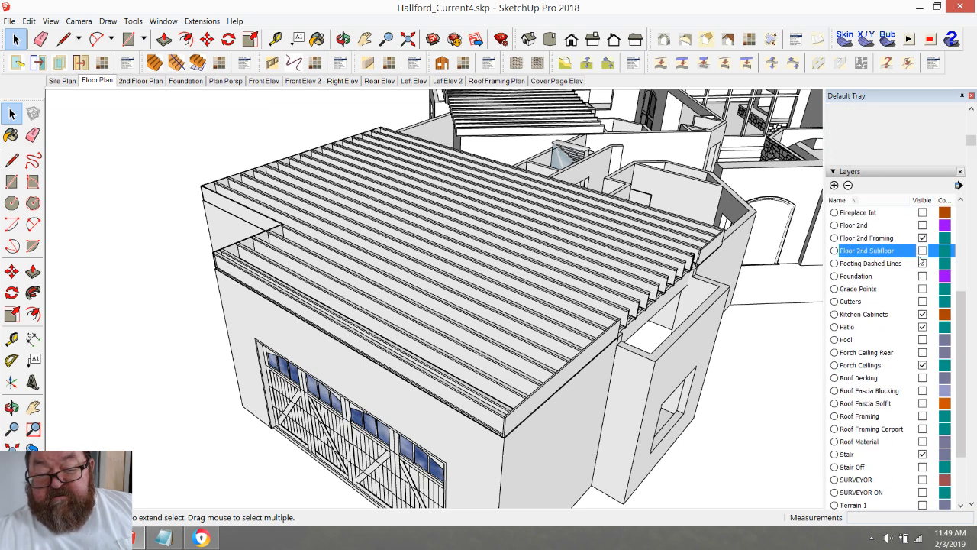
left_click(922, 251)
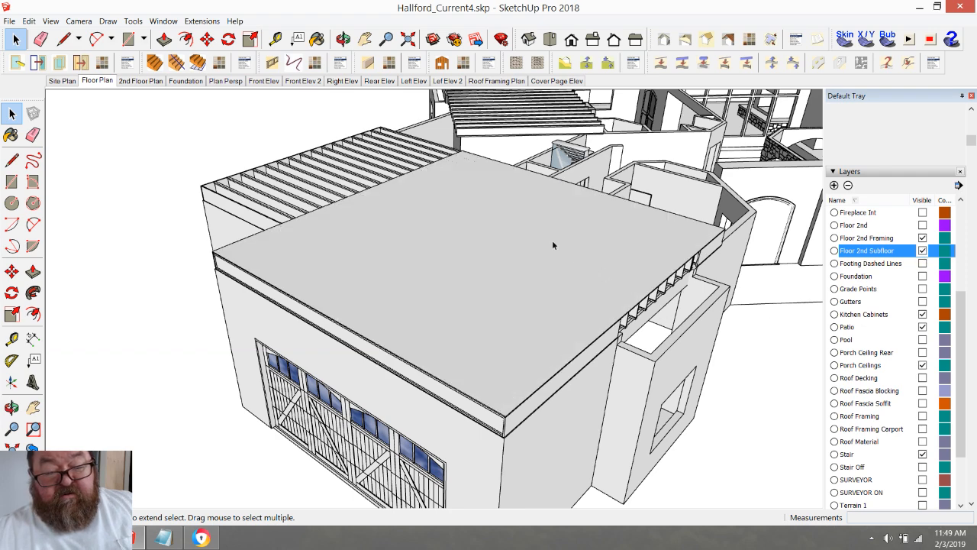
- Open the subfloor group for editing and draw a 3/4" vertical line across its edge at the end of the garage door wall framing
left_click(342, 39)
left_click_drag(596, 320, 605, 237)
scroll(605, 238, "up", 3)
key("space")
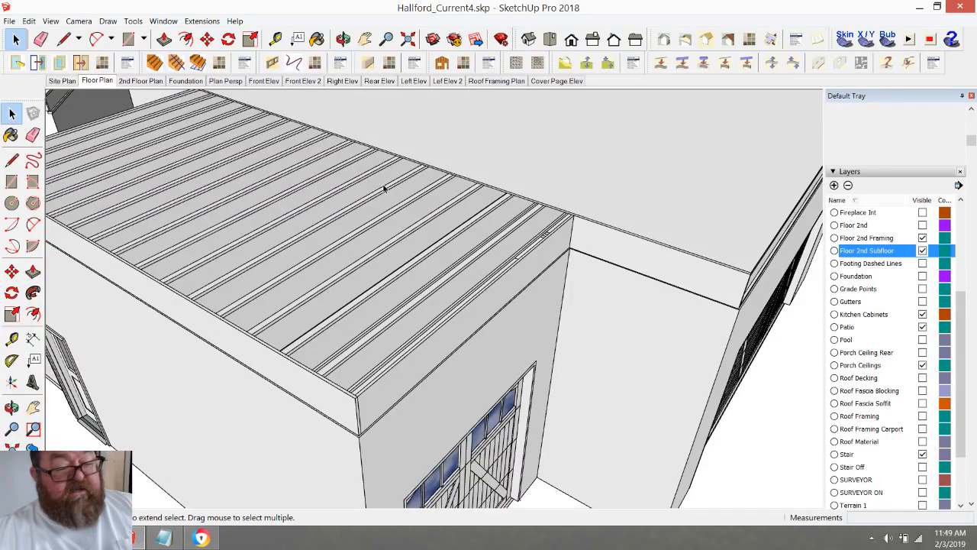
scroll(499, 198, "up", 3)
scroll(550, 203, "up", 3)
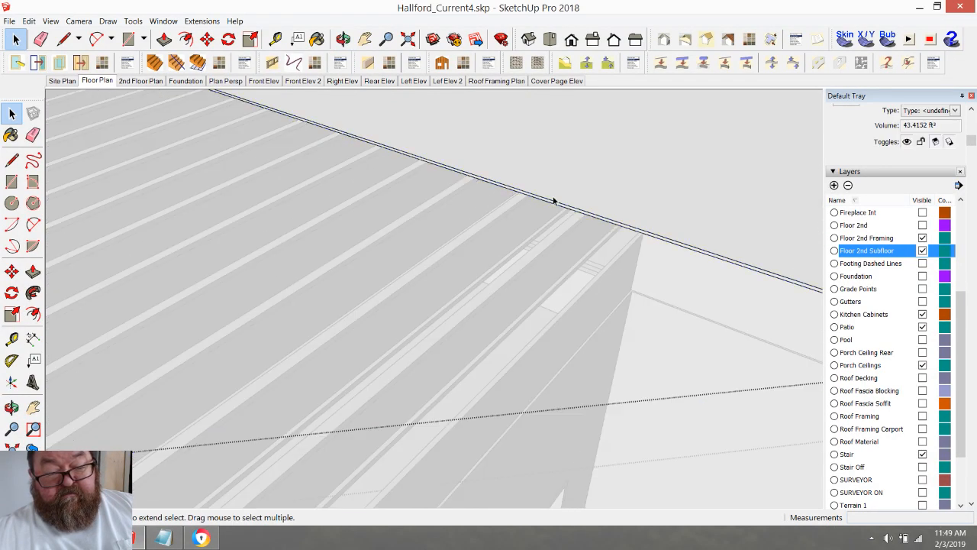
scroll(655, 265, "up", 4)
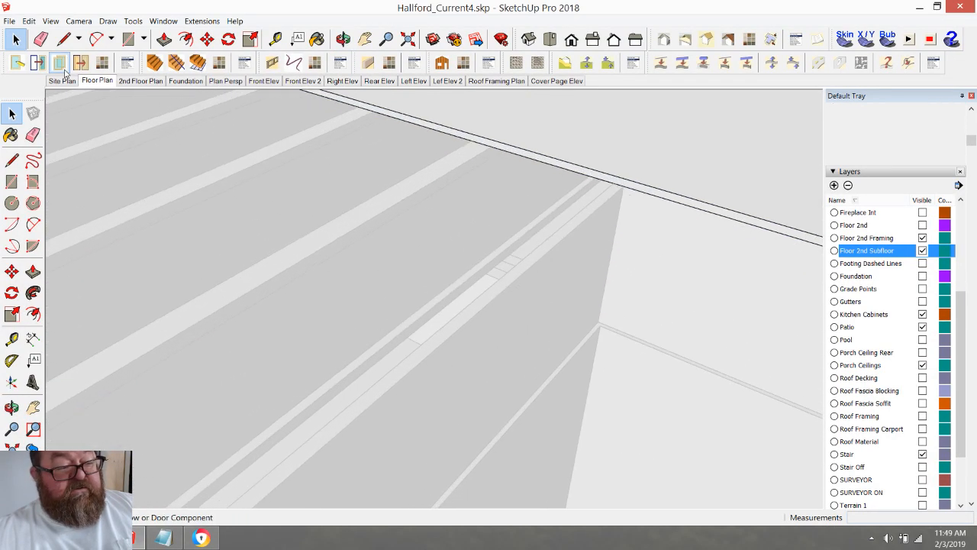
left_click(63, 40)
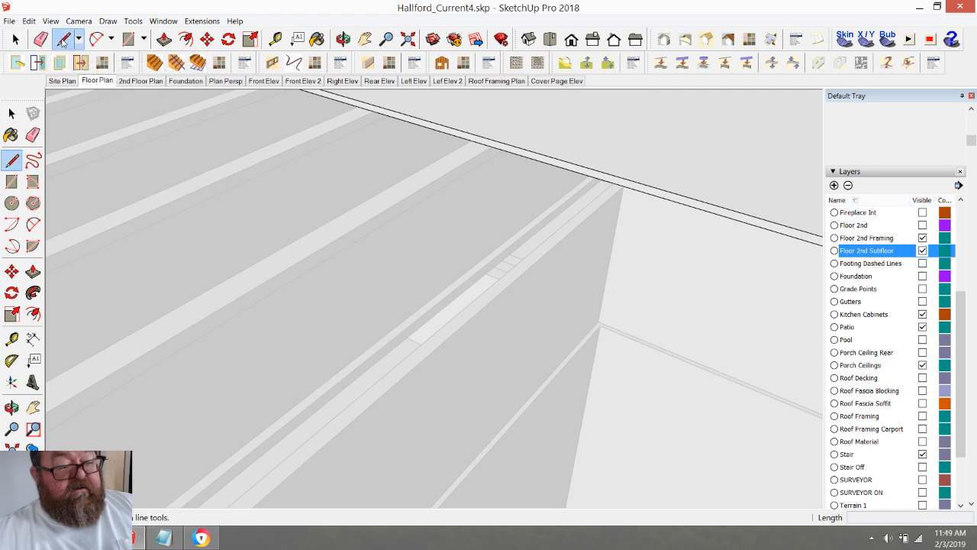
left_click(623, 185)
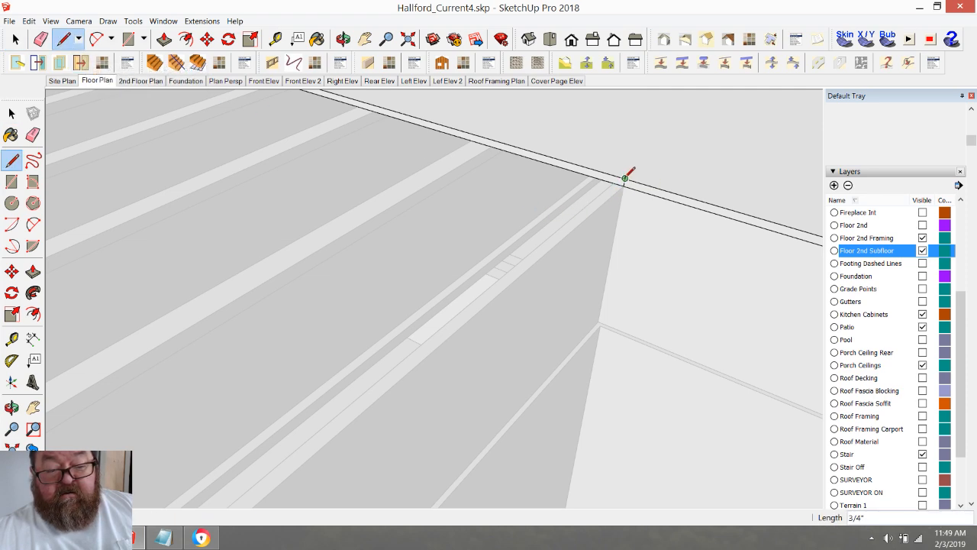
key("p")
left_click(432, 137)
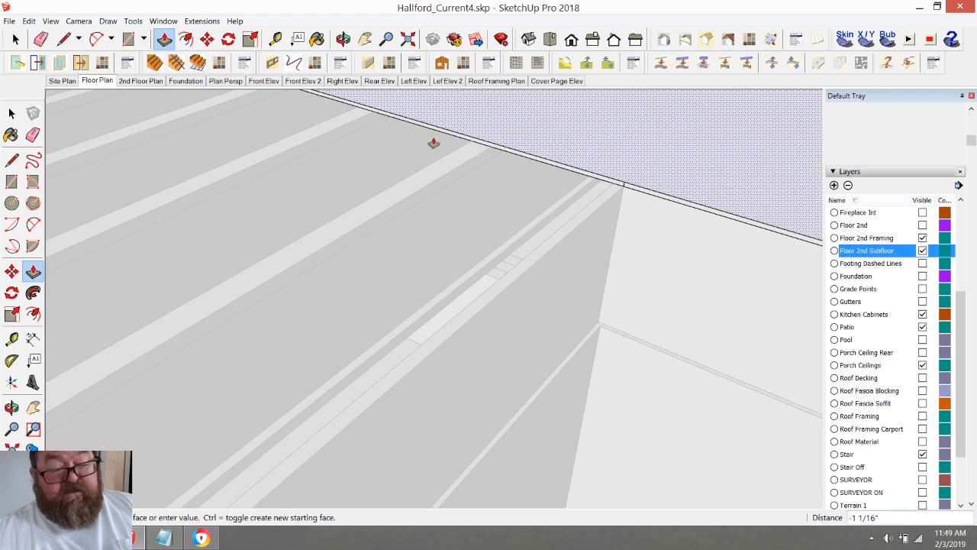
key("Escape")
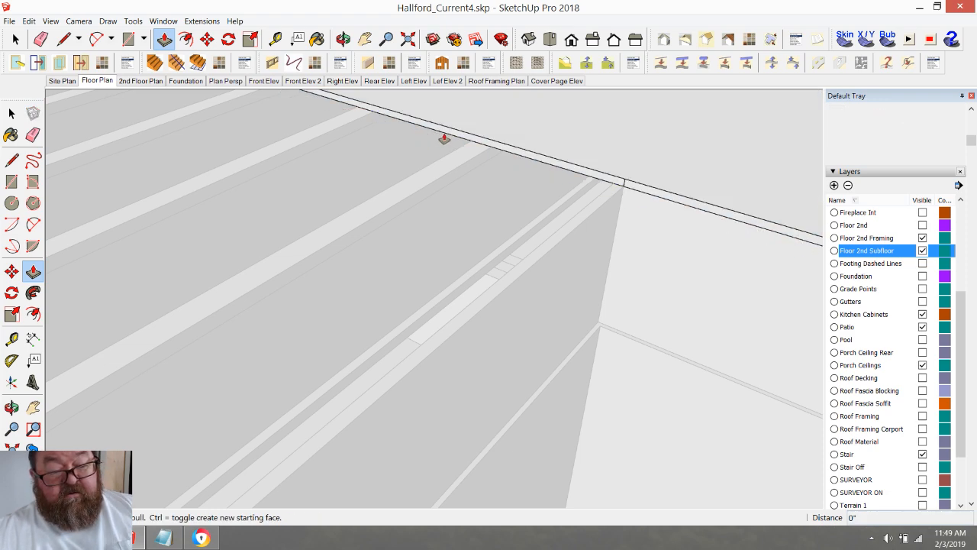
- Extend the subfloor's side edge with Push/Pull to the outer corner of the garage wall and close the subfloor group
left_click(450, 137)
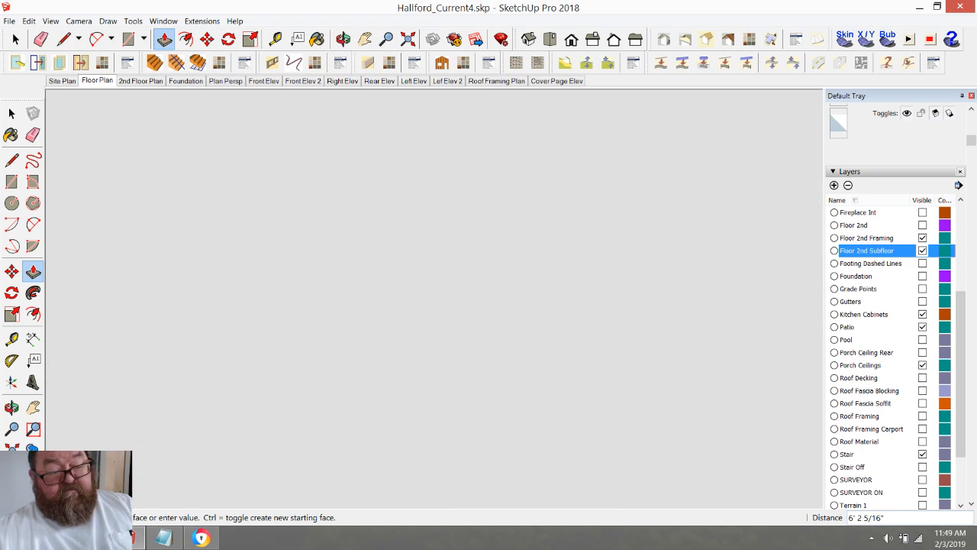
scroll(351, 224, "down", 5)
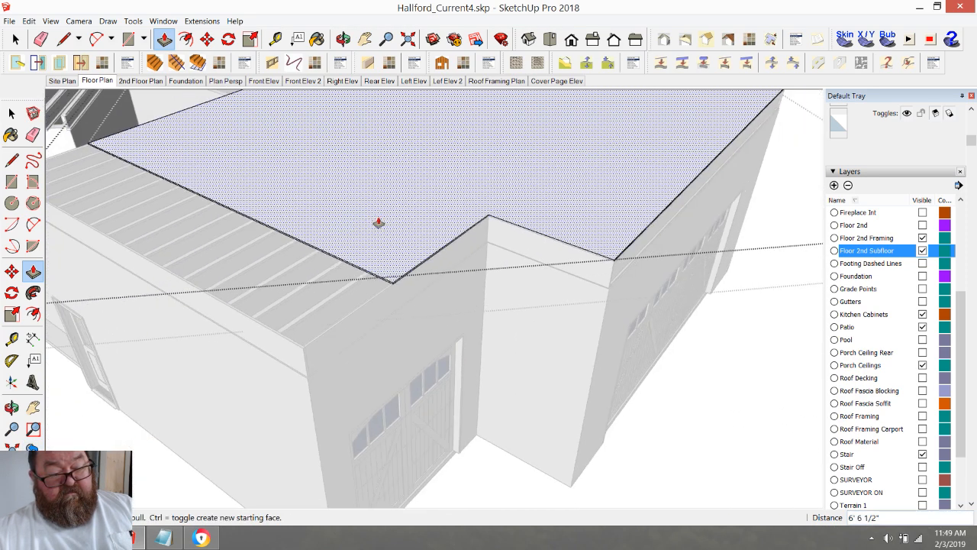
scroll(268, 353, "up", 5)
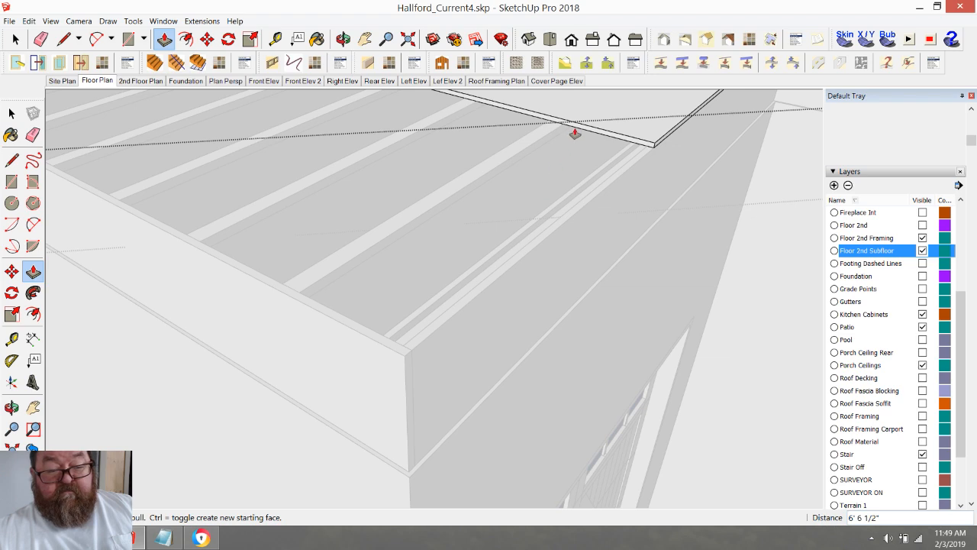
left_click(404, 374)
scroll(499, 421, "down", 6)
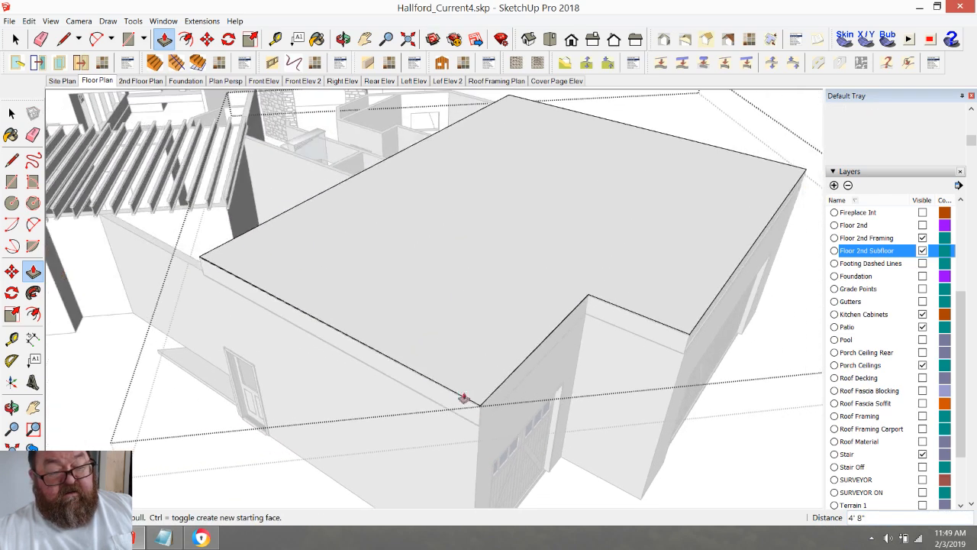
left_click(16, 39)
middle_click_drag(75, 223, 446, 155)
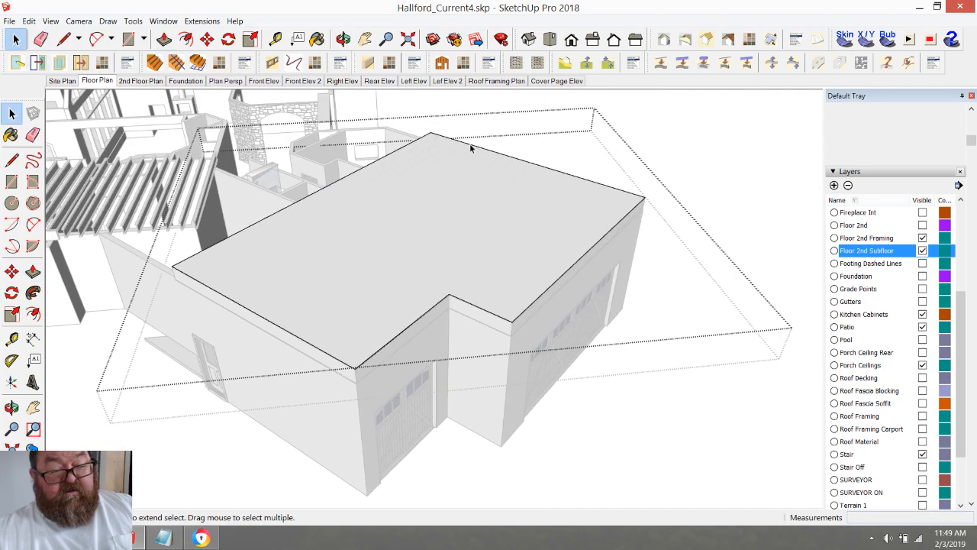
- Make the Roof Framing layer visible and inspect how the garage rafters sit relative to the subfloor
left_click(343, 39)
left_click_drag(468, 247, 371, 211)
scroll(364, 205, "up", 5)
left_click_drag(483, 245, 412, 331)
scroll(519, 349, "down", 4)
left_click_drag(519, 348, 408, 310)
scroll(471, 312, "up", 3)
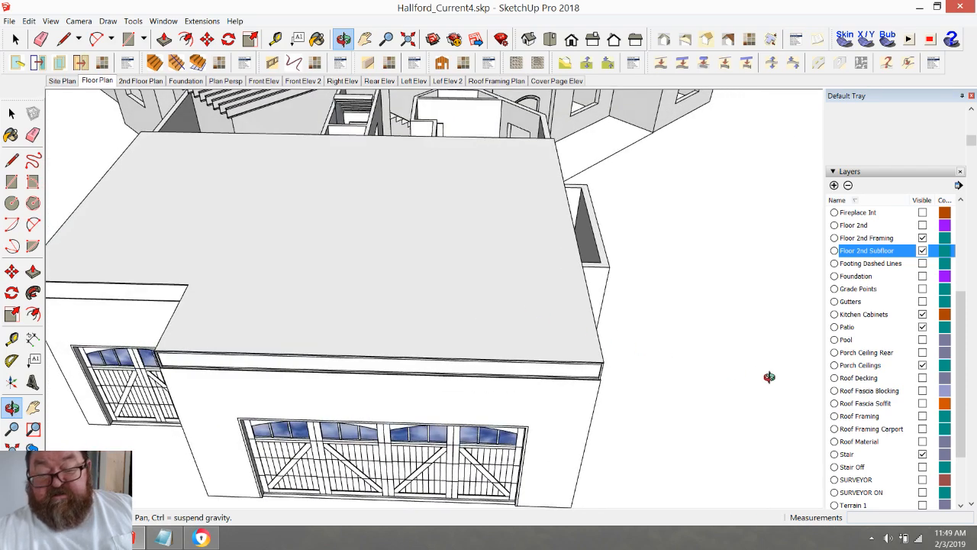
scroll(868, 390, "down", 1)
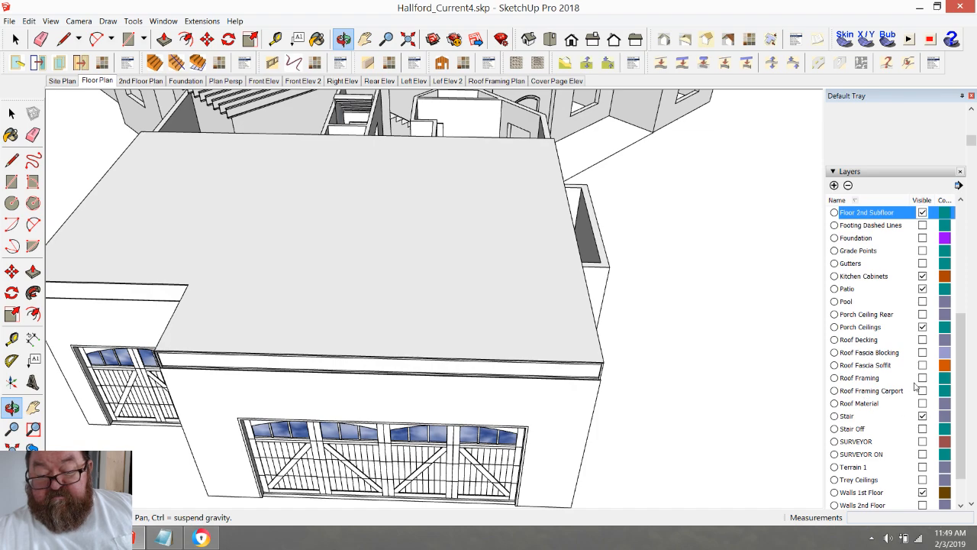
left_click(922, 378)
left_click_drag(444, 235, 459, 136)
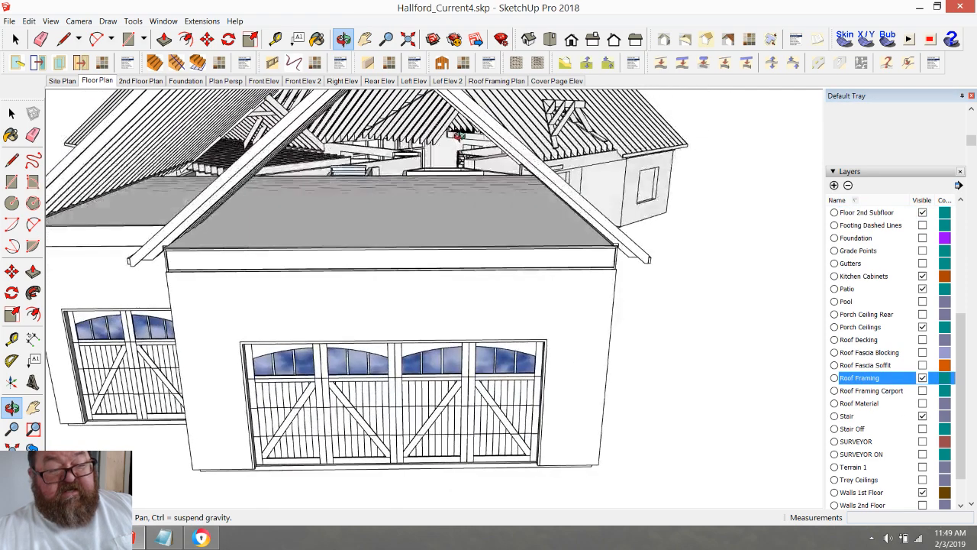
mouse_move(488, 200)
left_mouse_down()
mouse_move(719, 216)
mouse_move(447, 212)
mouse_move(418, 277)
mouse_move(486, 216)
left_mouse_up()
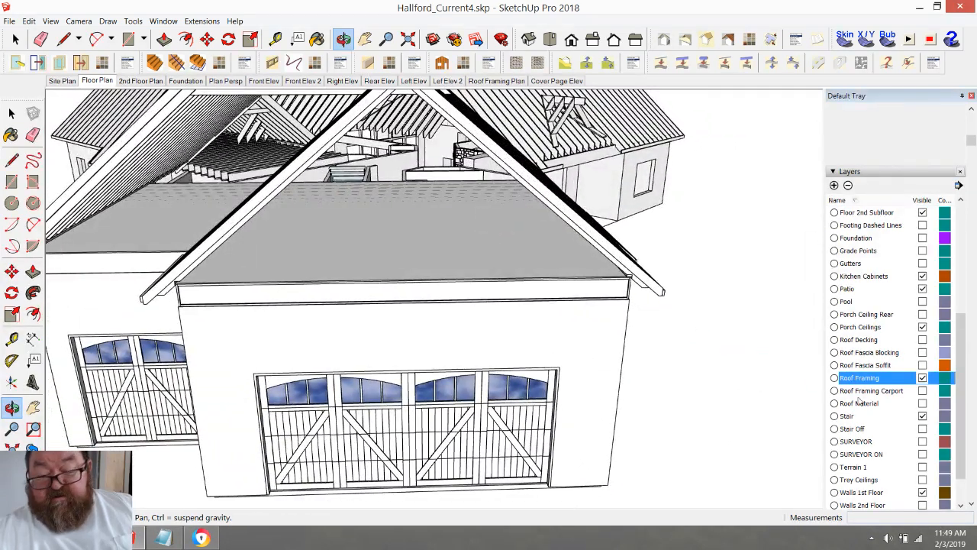
- Make the Walls 2nd Floor layer visible and hide the Roof Framing layer to view the upper walls above the garage
scroll(890, 438, "down", 3)
left_click(922, 345)
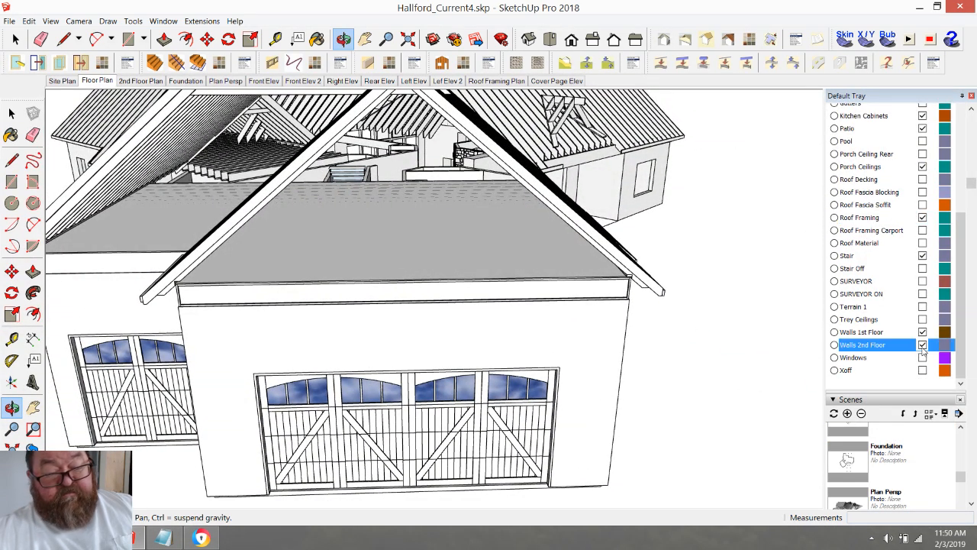
left_click_drag(404, 216, 403, 281)
left_click_drag(540, 301, 451, 307)
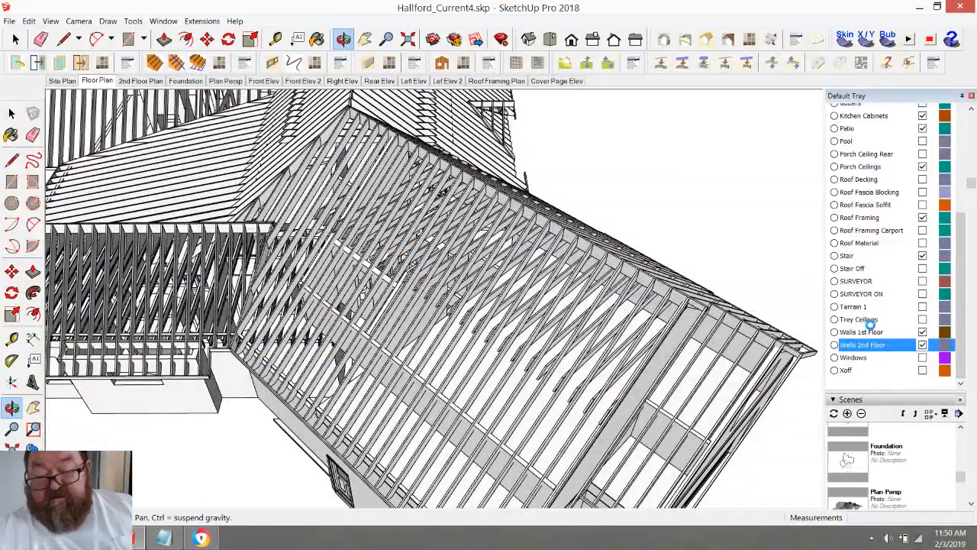
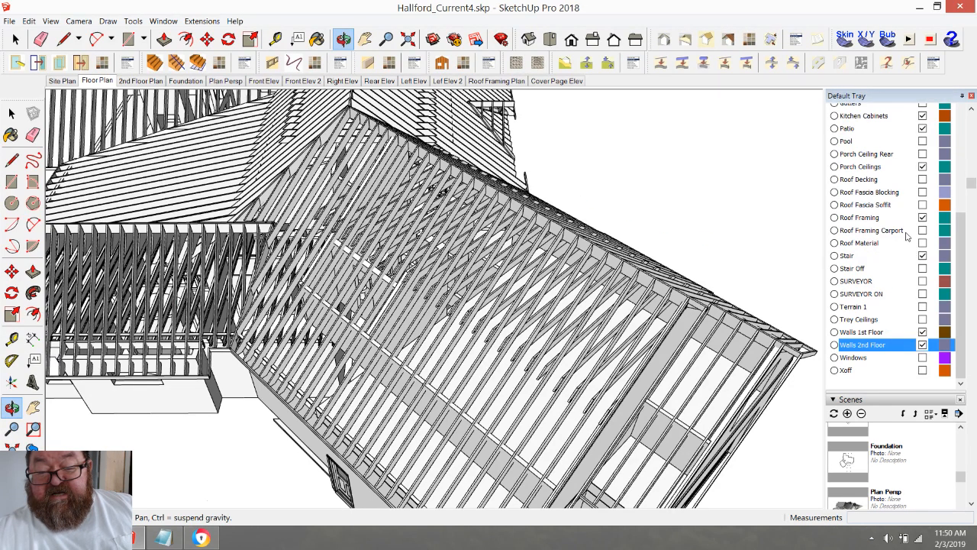
left_click(922, 217)
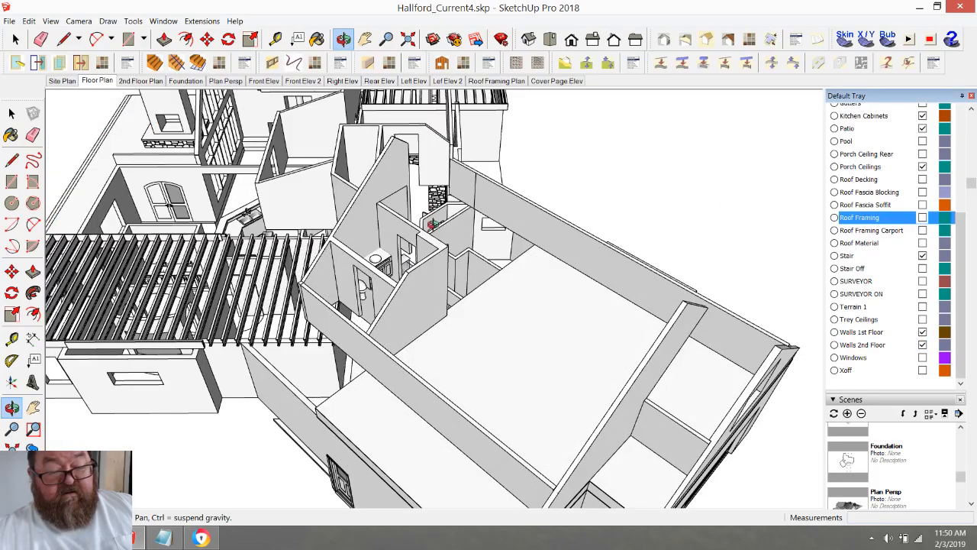
left_click_drag(424, 251, 467, 436)
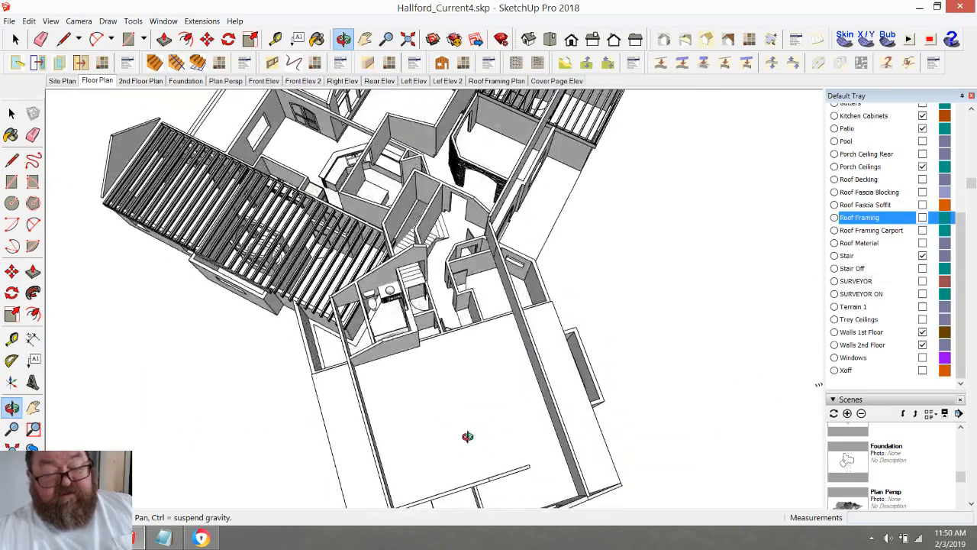
left_click_drag(406, 356, 408, 198)
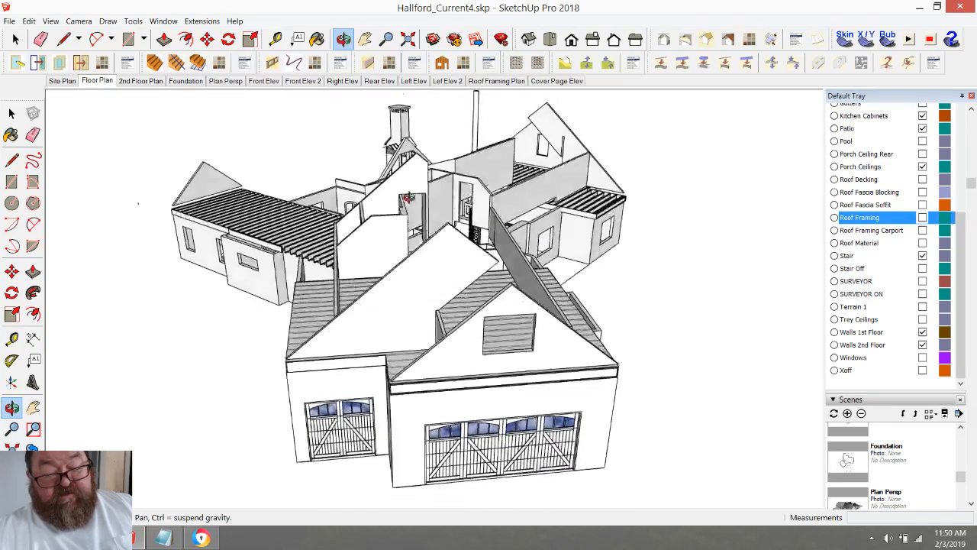
- Examine the second-floor walls standing on the garage subfloor and the exposed joist ends above the side-wall bump-out
scroll(304, 319, "up", 10)
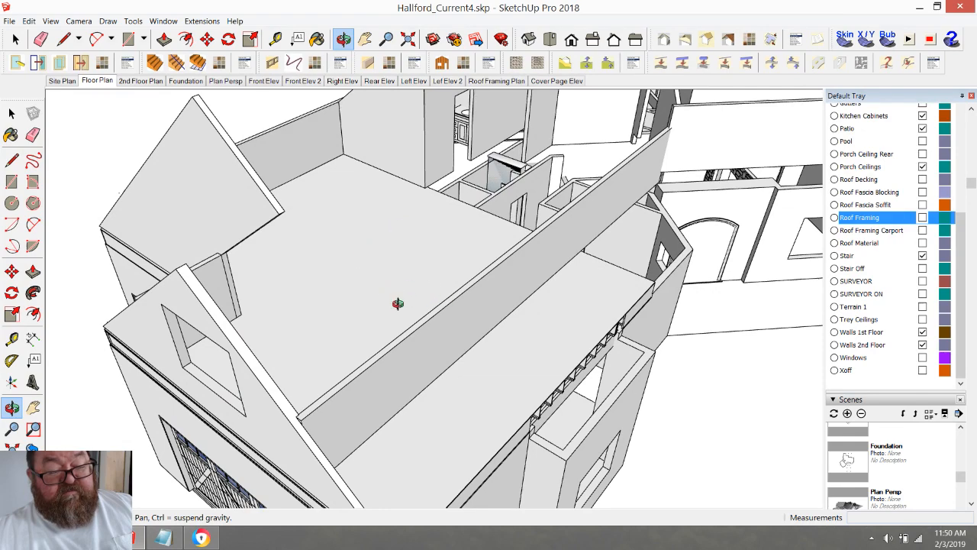
scroll(398, 301, "down", 3)
scroll(419, 262, "up", 4)
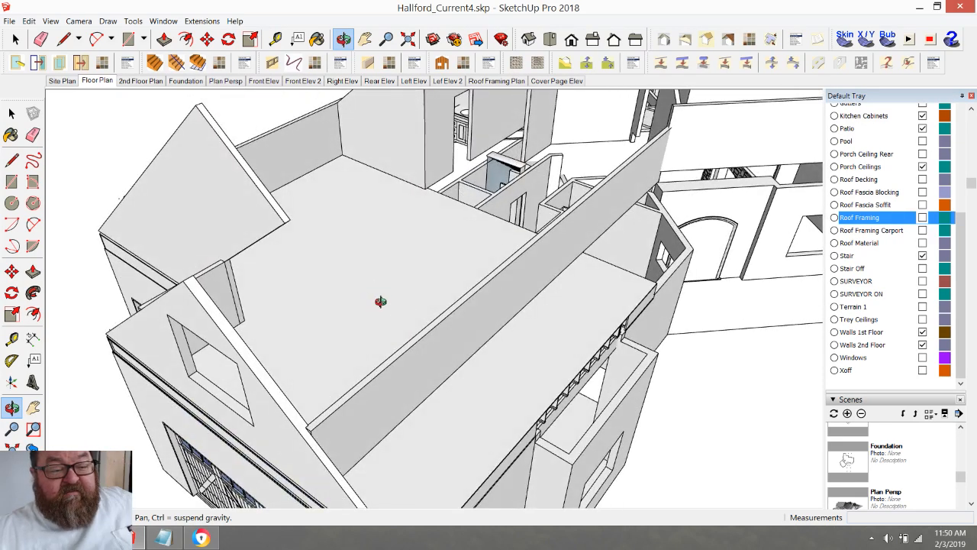
scroll(406, 310, "down", 3)
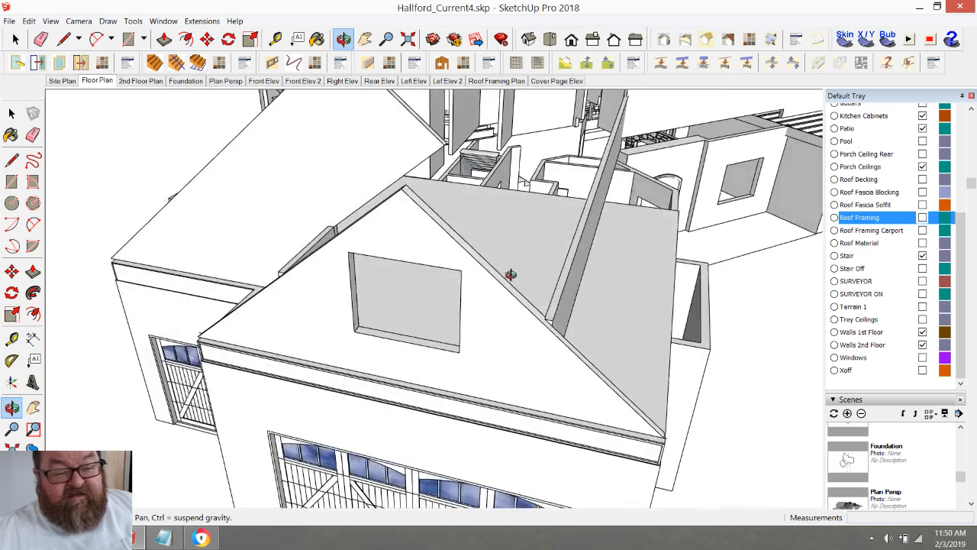
scroll(390, 244, "up", 2)
scroll(417, 304, "up", 2)
middle_click_drag(418, 304, 304, 261)
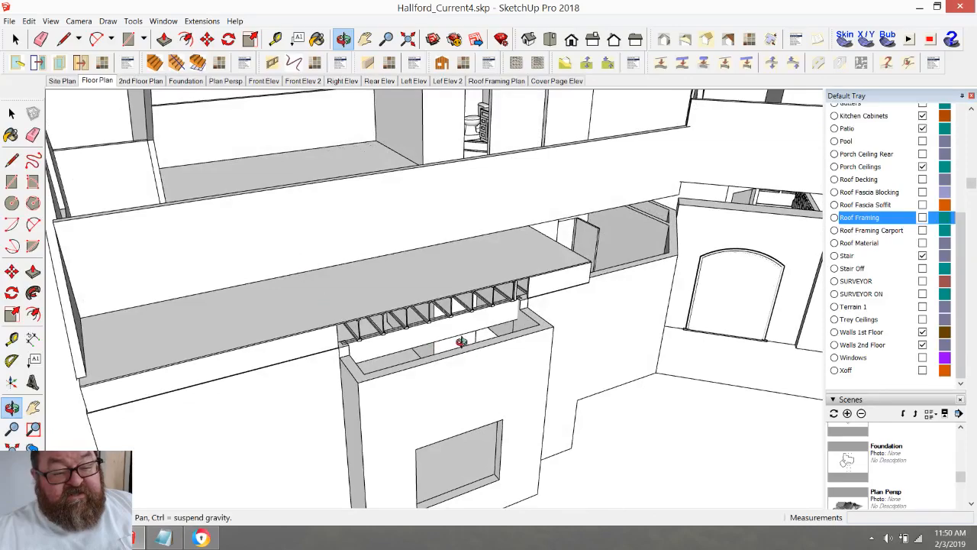
middle_click_drag(424, 326, 325, 296)
scroll(478, 262, "up", 2)
scroll(479, 262, "down", 3)
scroll(301, 303, "up", 2)
scroll(354, 338, "up", 3)
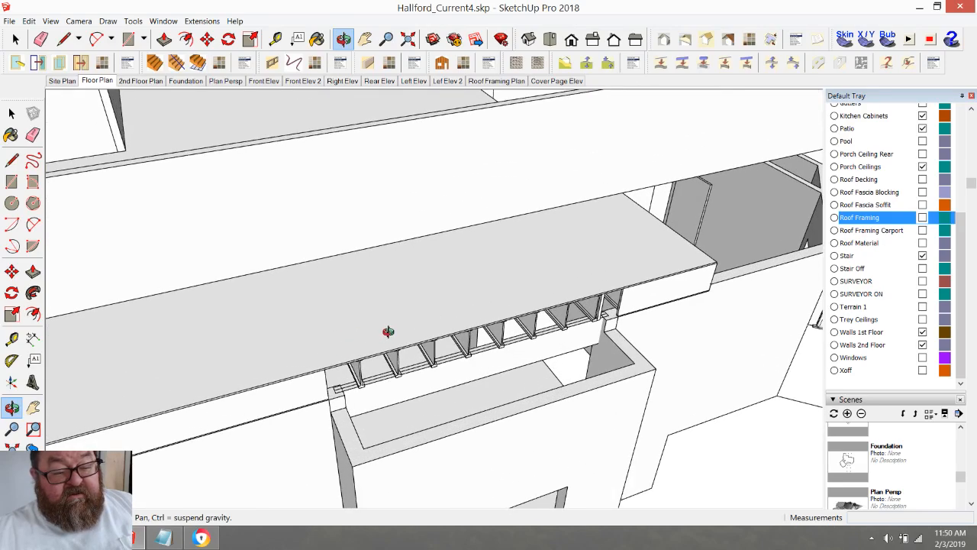
middle_click_drag(438, 340, 431, 257)
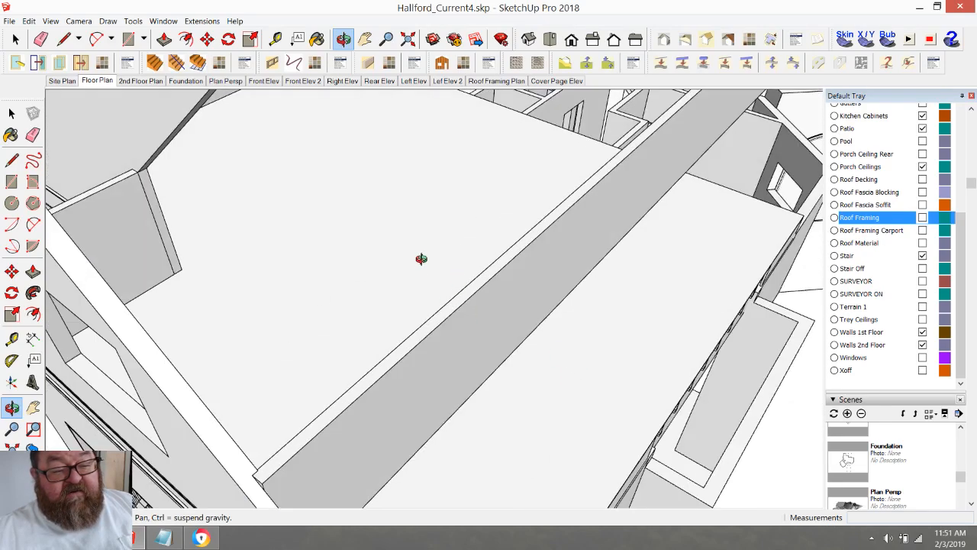
middle_click_drag(494, 304, 407, 353)
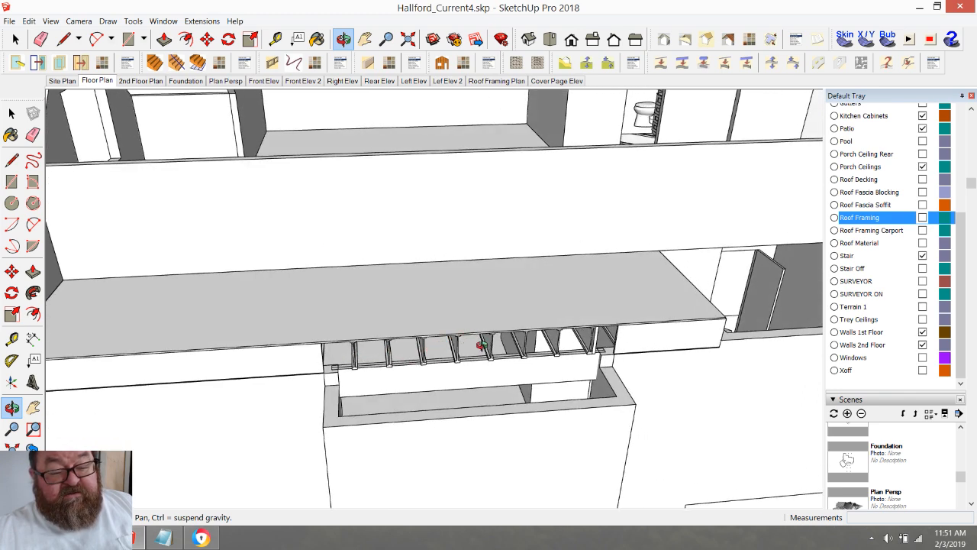
middle_click_drag(405, 324, 280, 305)
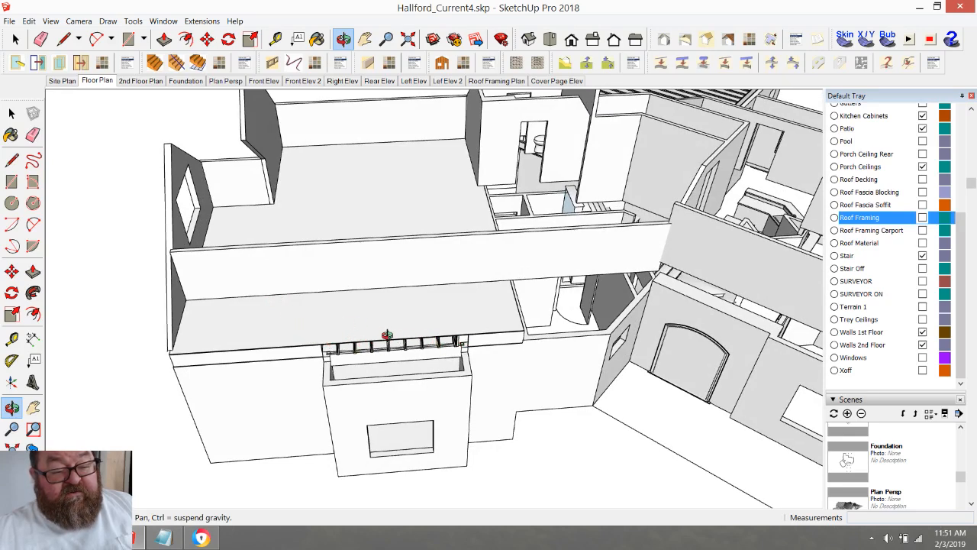
middle_click_drag(449, 352, 411, 286)
scroll(381, 266, "up", 3)
scroll(286, 267, "down", 2)
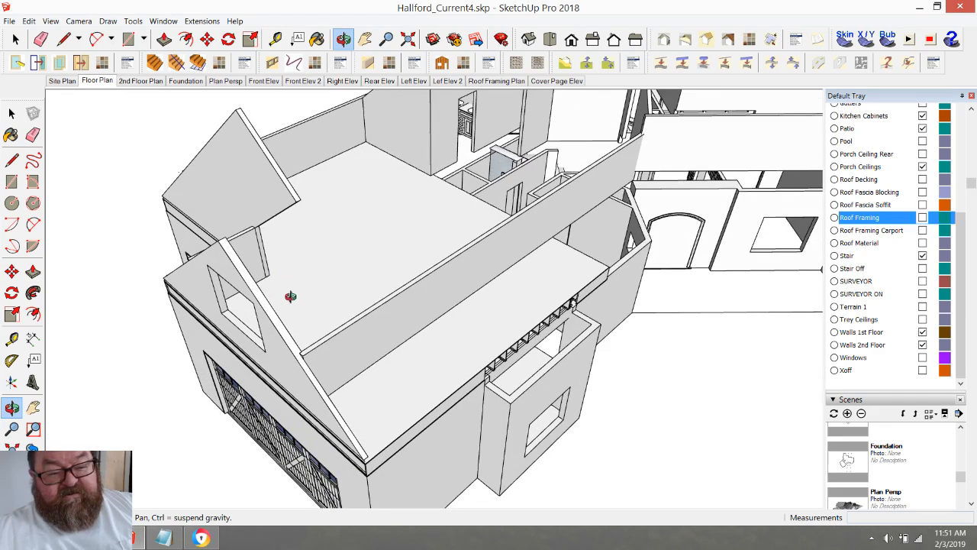
middle_click_drag(286, 295, 420, 312)
middle_click_drag(549, 258, 425, 299)
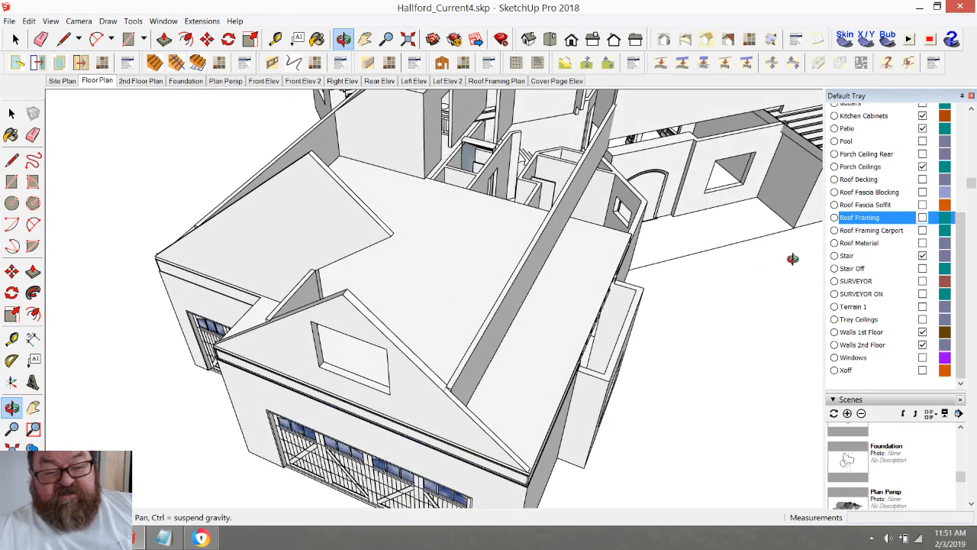
- Hide the Walls 2nd Floor layer and inspect the garage subfloor where it meets the stair area of the house
left_click(922, 218)
left_click(922, 345)
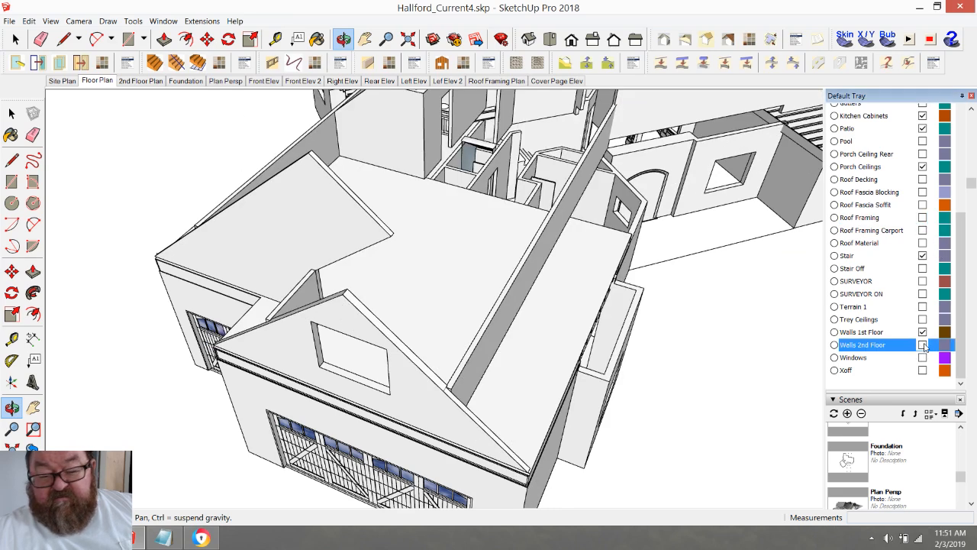
left_click_drag(471, 320, 124, 310)
scroll(313, 244, "down", 3)
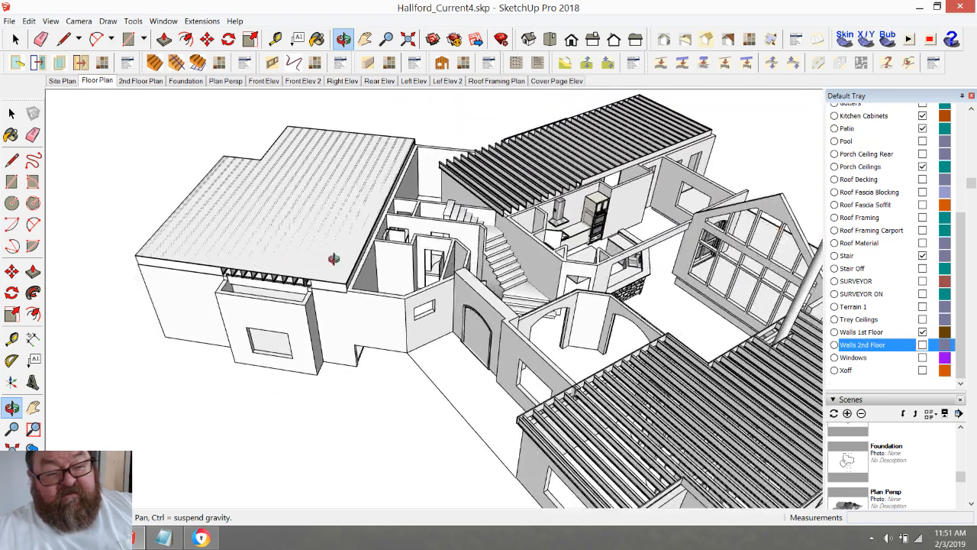
left_click_drag(331, 255, 511, 329)
scroll(445, 222, "up", 4)
left_click_drag(377, 291, 511, 287)
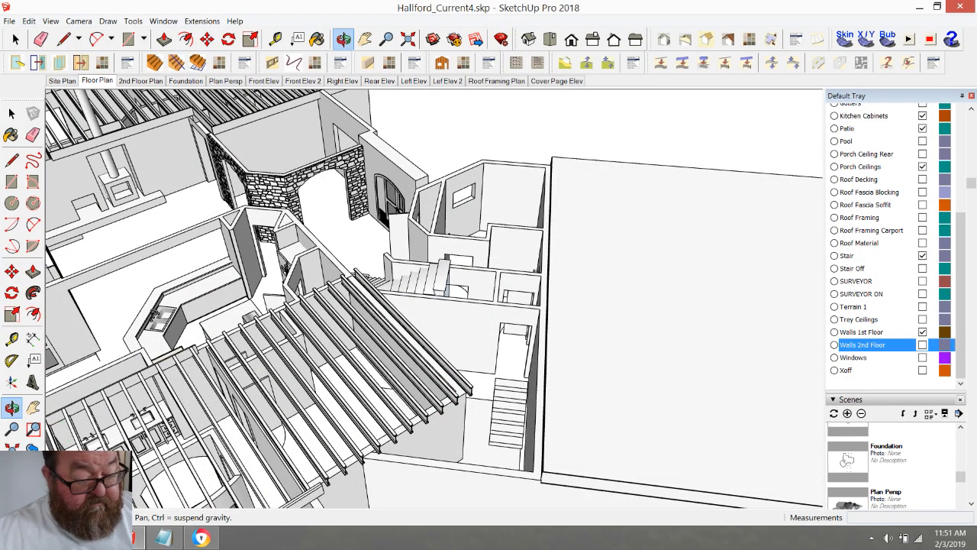
- Switch to the browser, open the Big House in Texas Vlog #15 live stream page and read the viewer chat
key("alt+Tab")
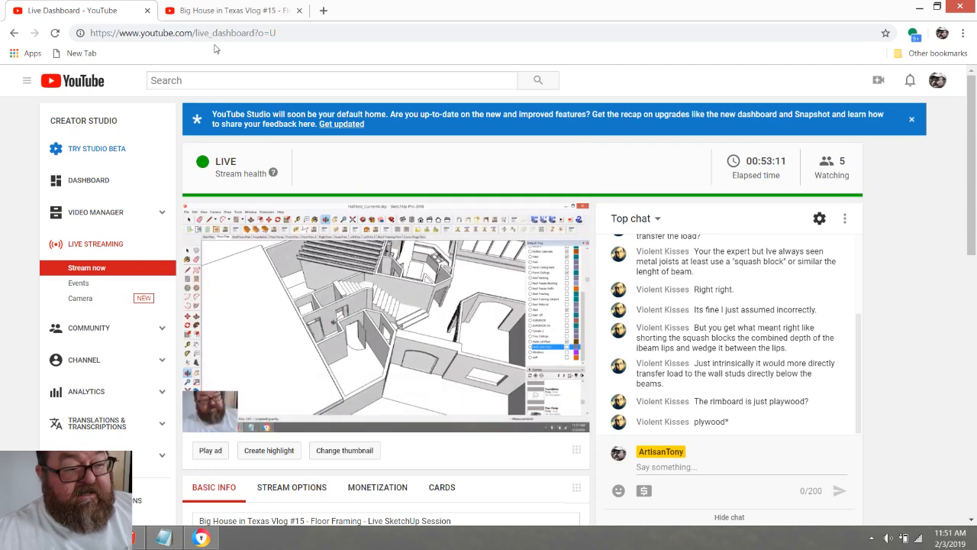
left_click(232, 10)
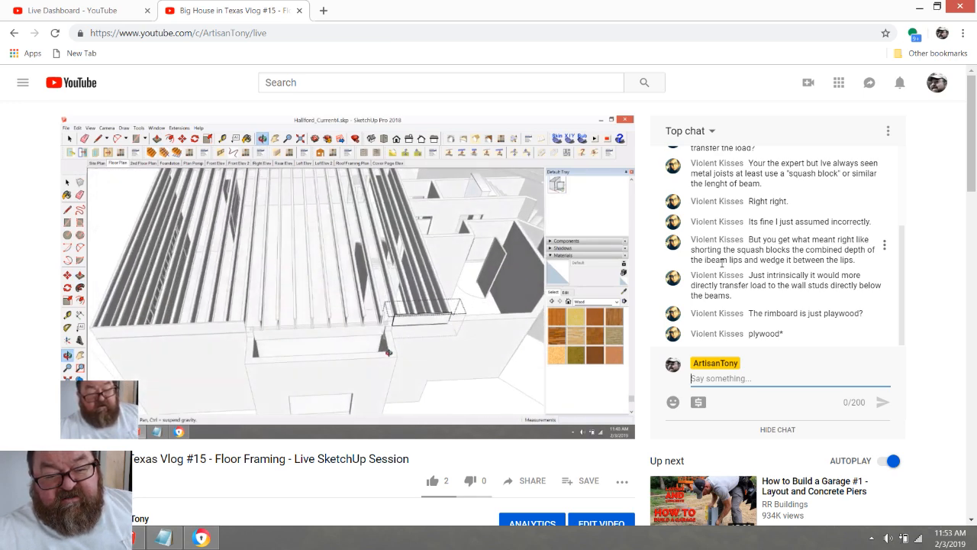
mouse_move(419, 272)
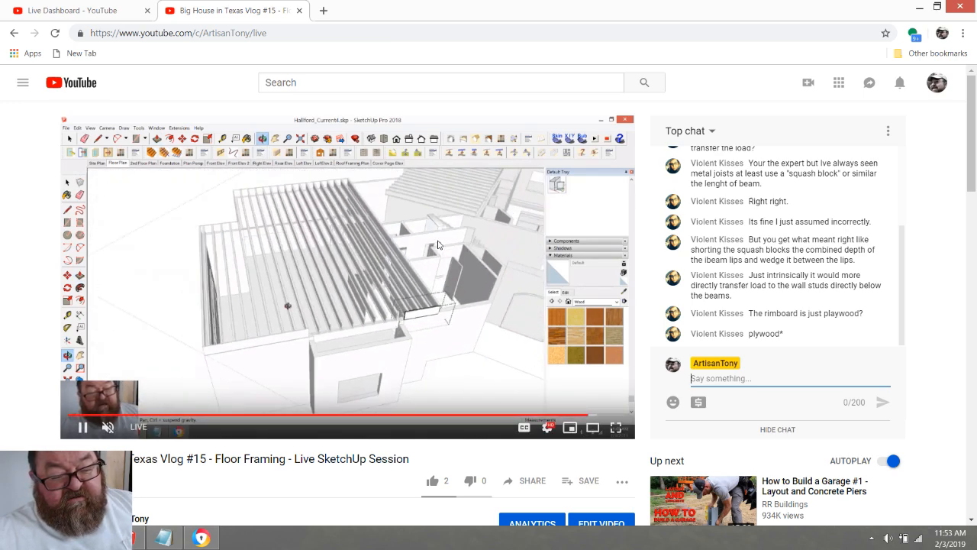
mouse_move(512, 219)
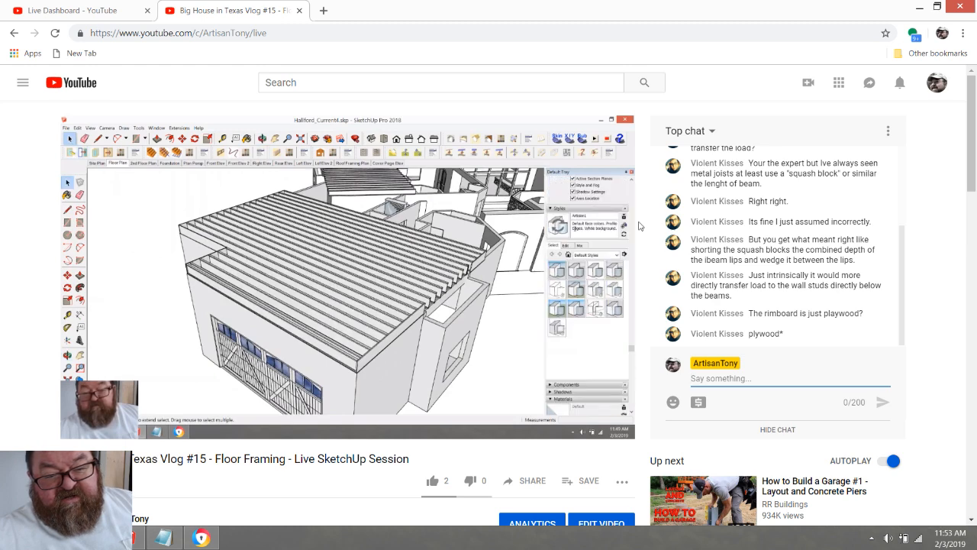
mouse_move(471, 279)
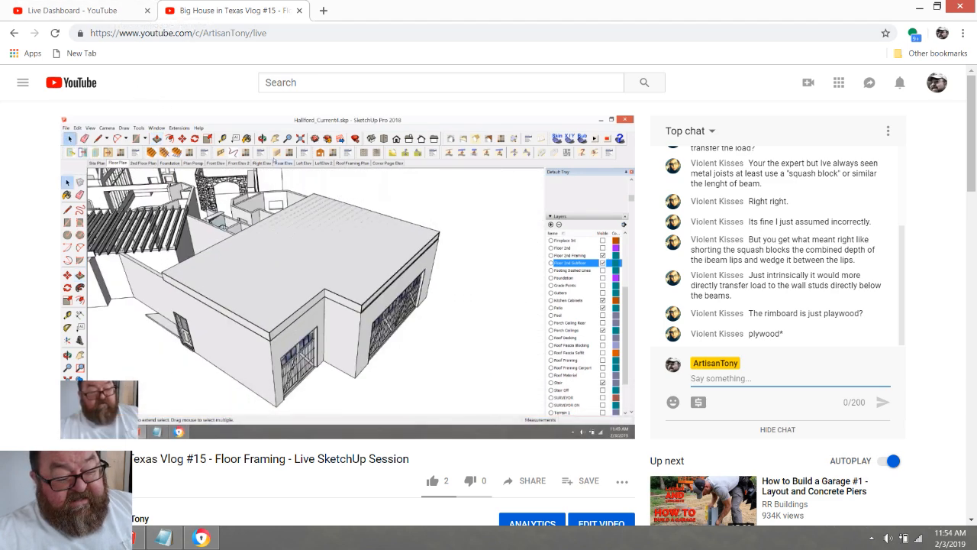
- Search Google in a new tab for "ijoist rimboard" and open the LP SolidStart rim board photo from the image results
left_click(323, 9)
left_click(471, 272)
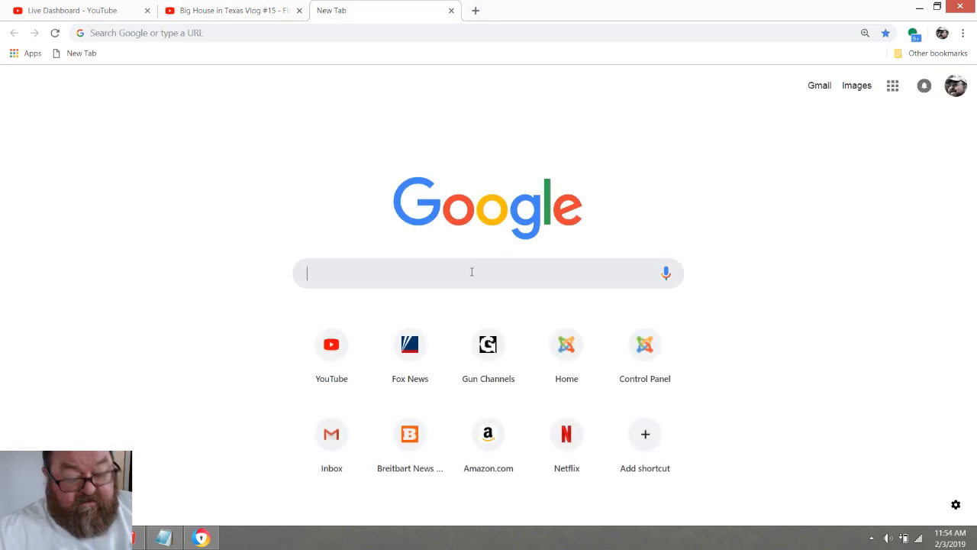
type("ij")
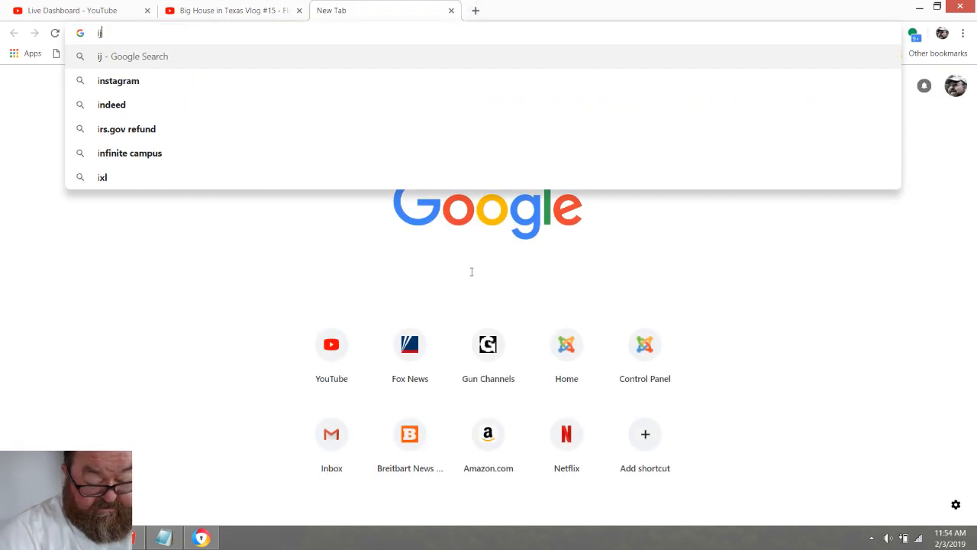
type("oist rim")
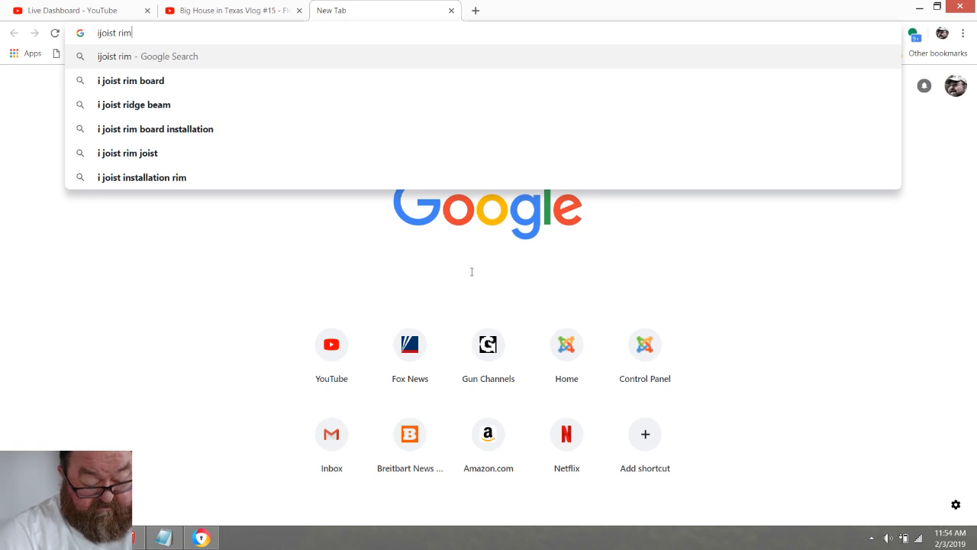
type("board")
key("Return")
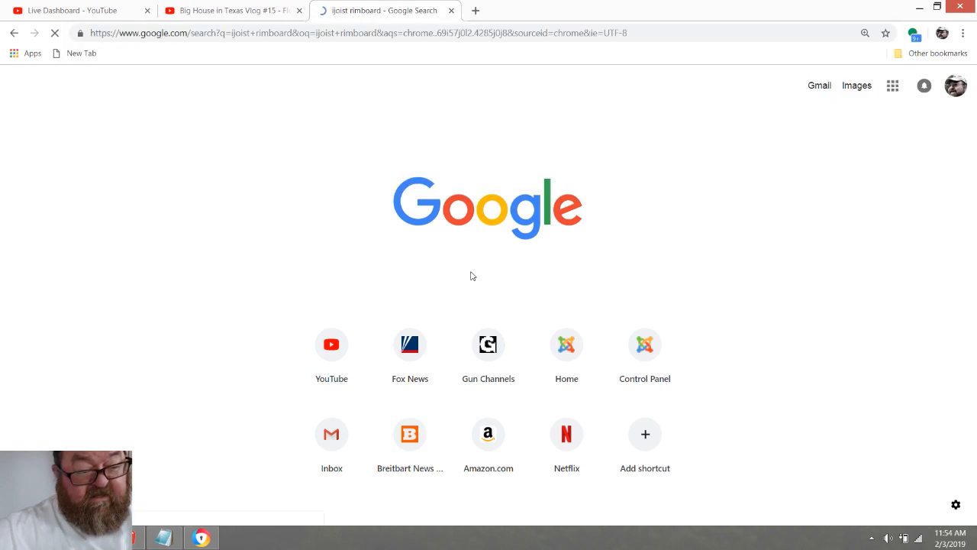
left_click(323, 385)
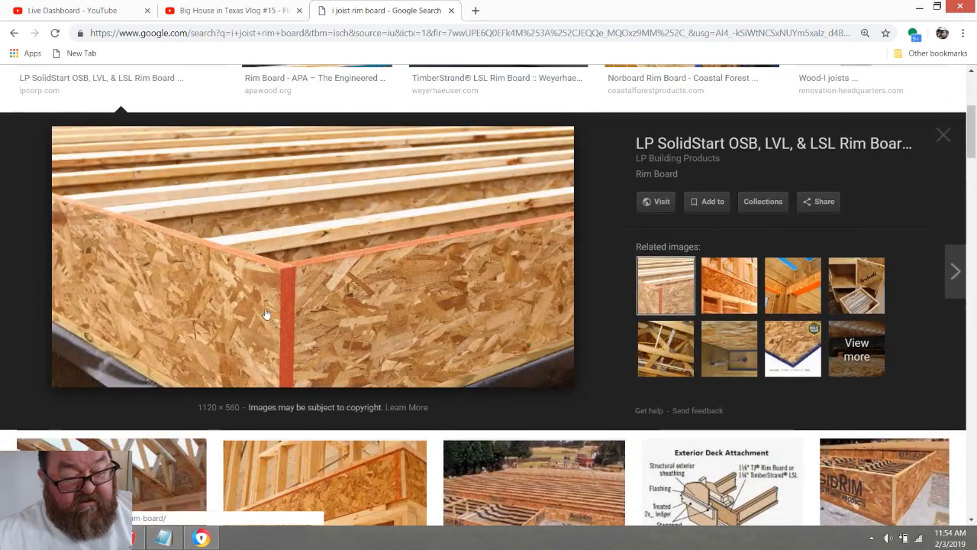
- Enlarge the LP SolidStart photo and examine how the OSB rim boards meet at the corner of the joist floor
scroll(245, 329, "up", 1, "ctrl")
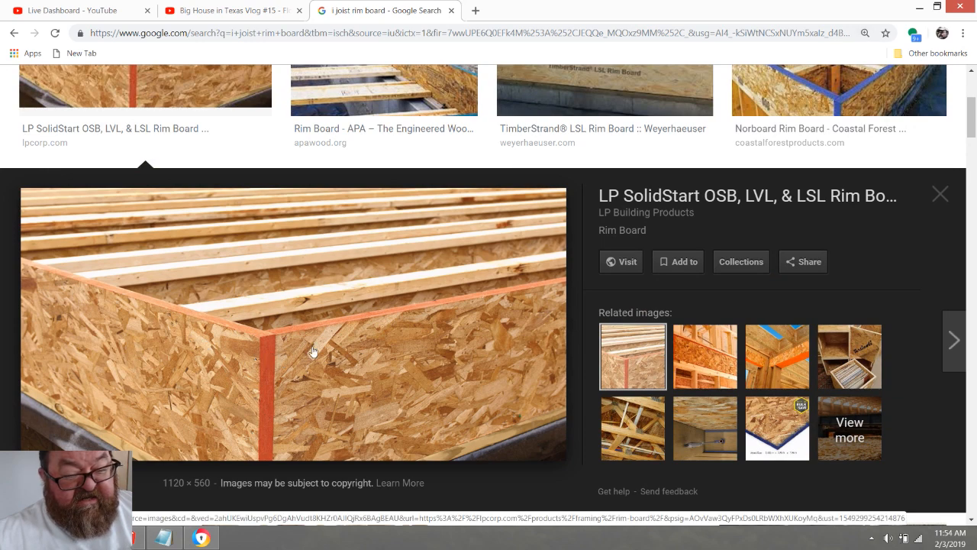
scroll(244, 361, "down", 1)
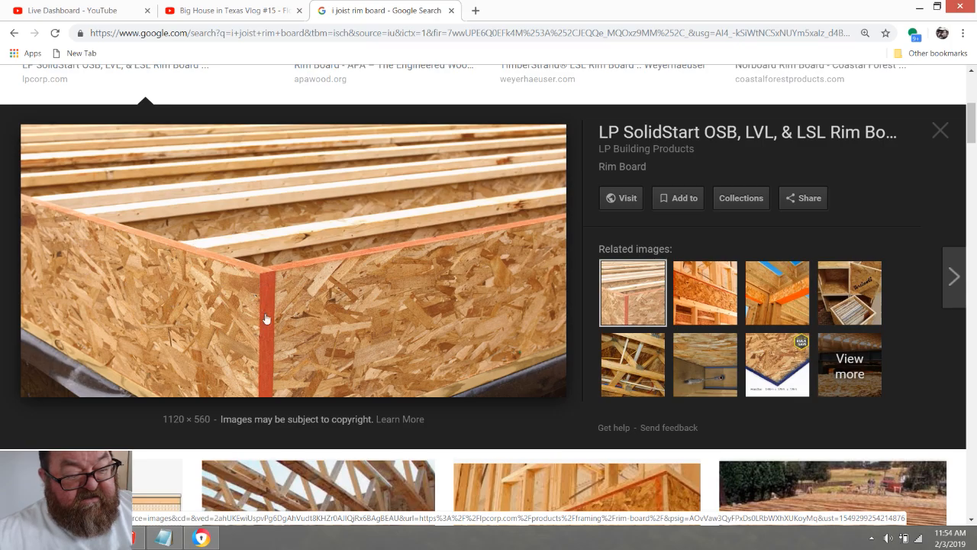
scroll(294, 307, "up", 1)
scroll(295, 307, "down", 2)
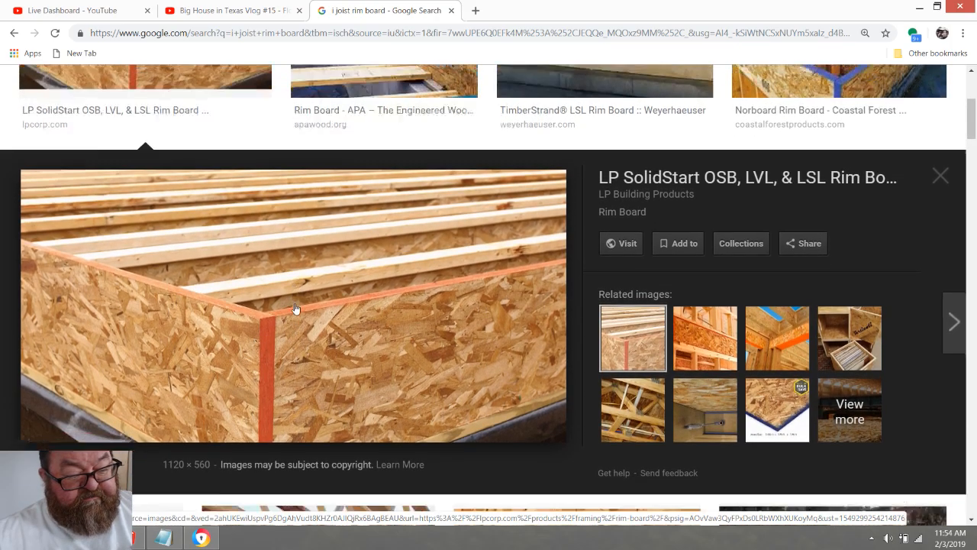
scroll(296, 261, "down", 3)
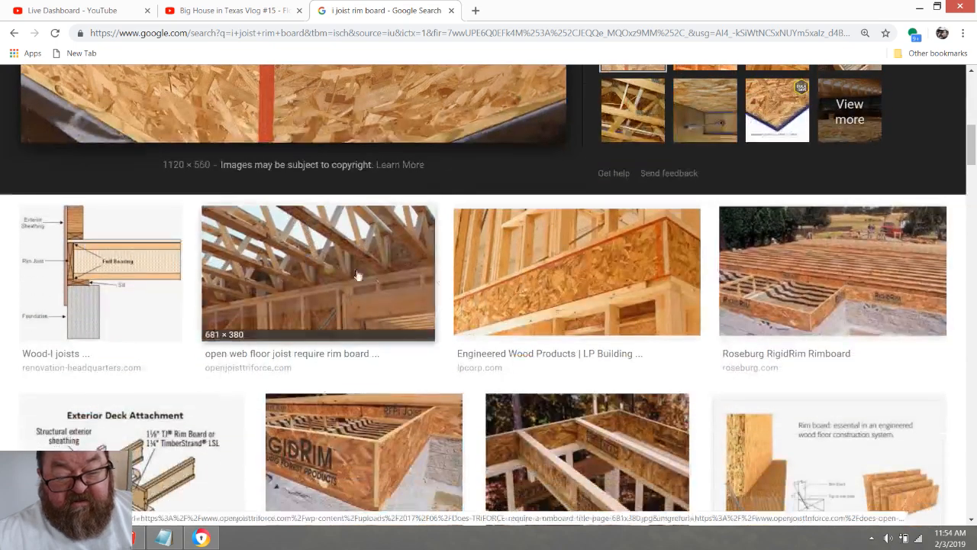
- Open the Roseburg RigidRim Rimboard photo and enlarge it to examine the rim board corner above the block foundation
left_click(392, 440)
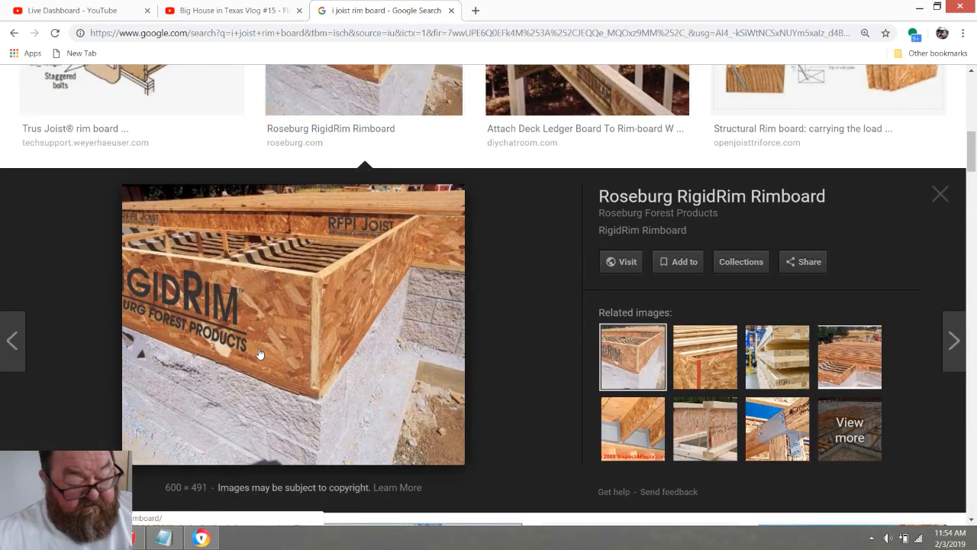
scroll(259, 354, "up", 1, "ctrl")
scroll(255, 344, "up", 1, "ctrl")
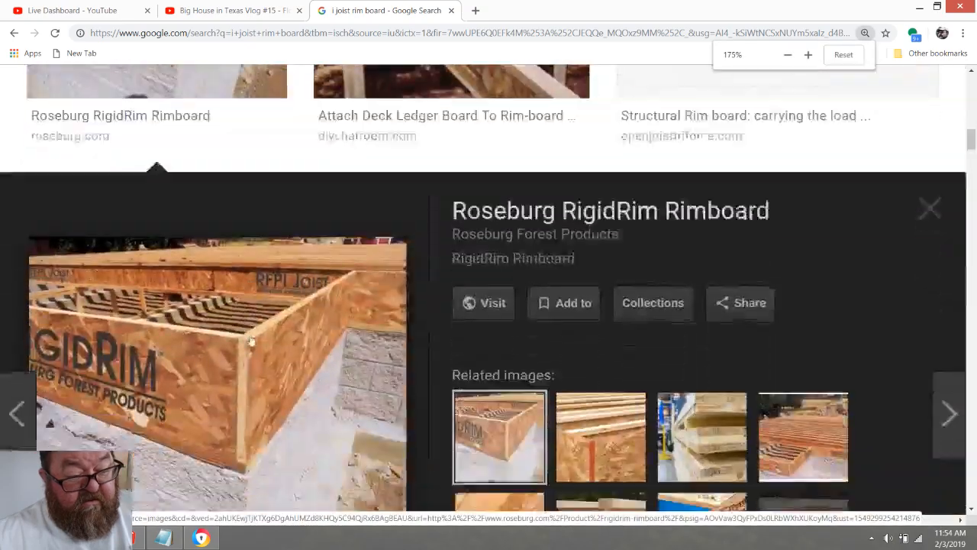
scroll(164, 298, "up", 1)
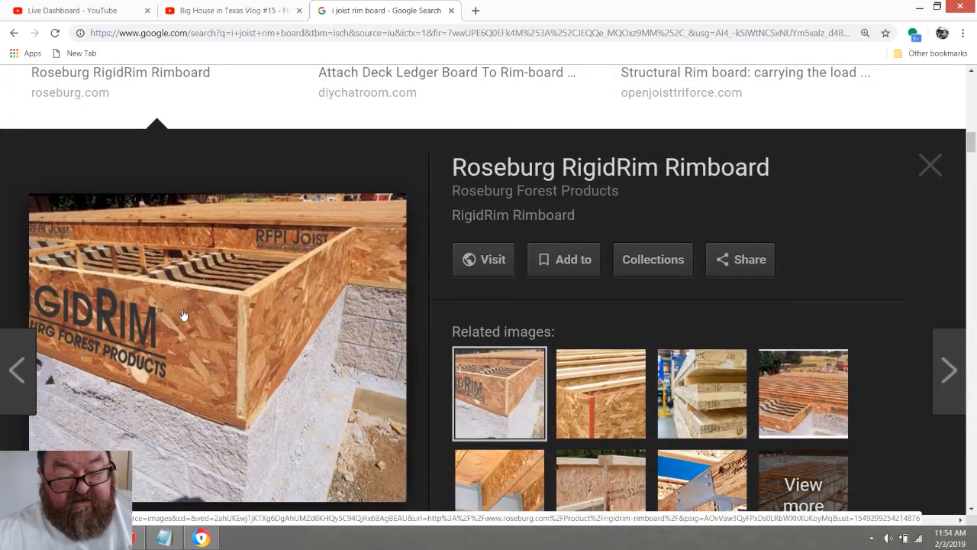
scroll(184, 314, "down", 1)
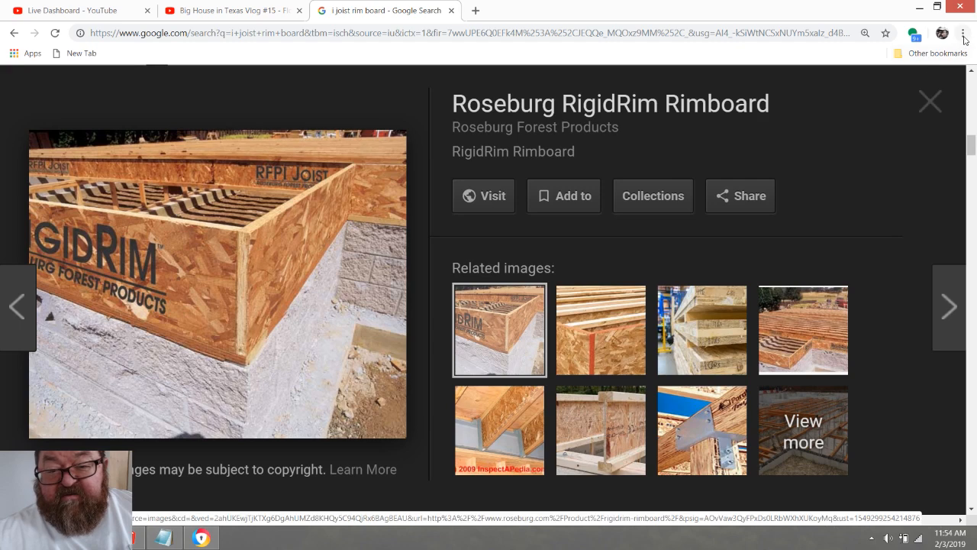
- Set the browser page zoom to 150%
left_click(963, 33)
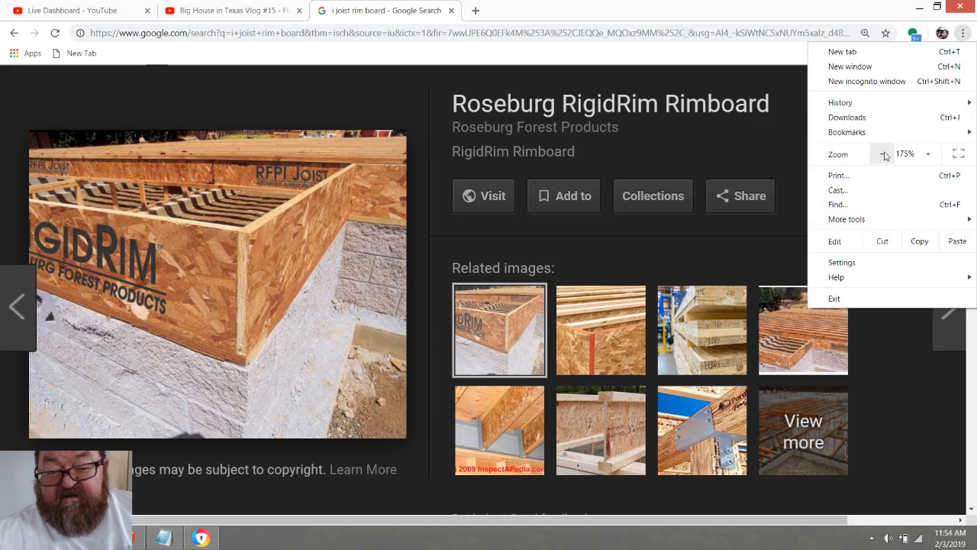
left_click(928, 155)
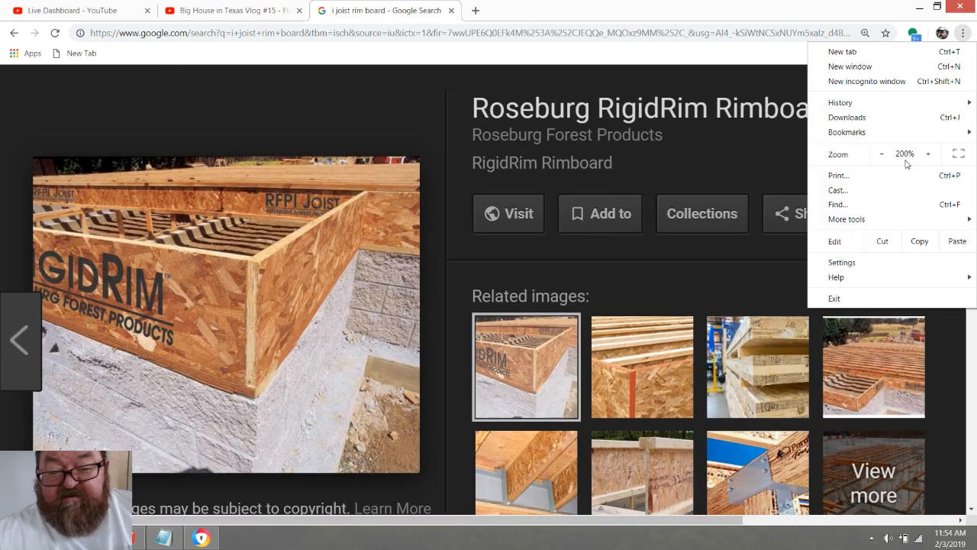
left_click(881, 155)
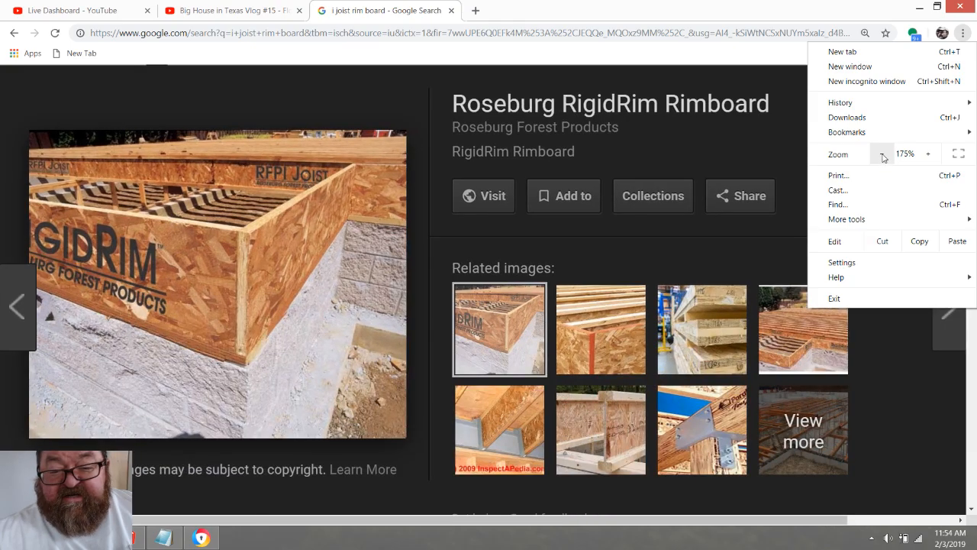
left_click(882, 155)
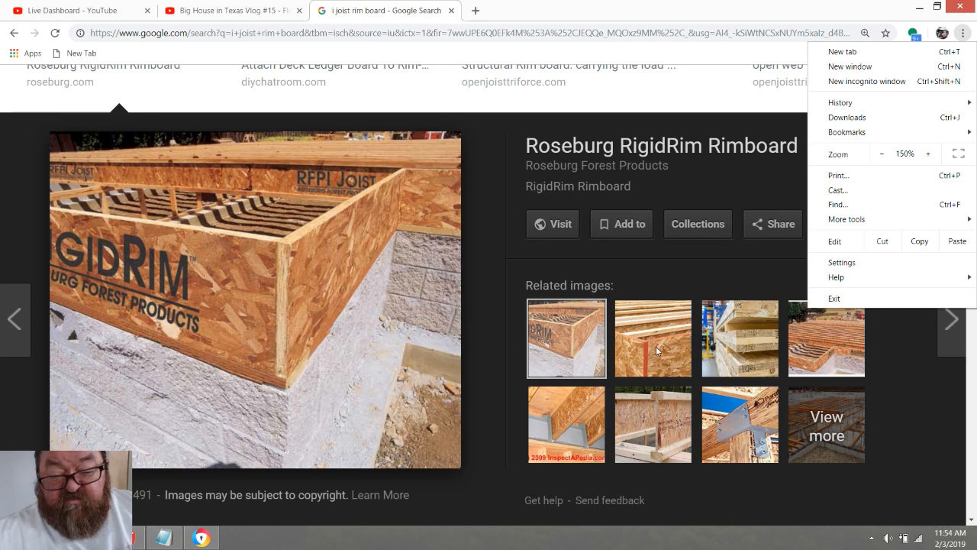
- View the related photos of I-joists in metal hangers and of Nordic I-joists resting on a sill plate
left_click(570, 410)
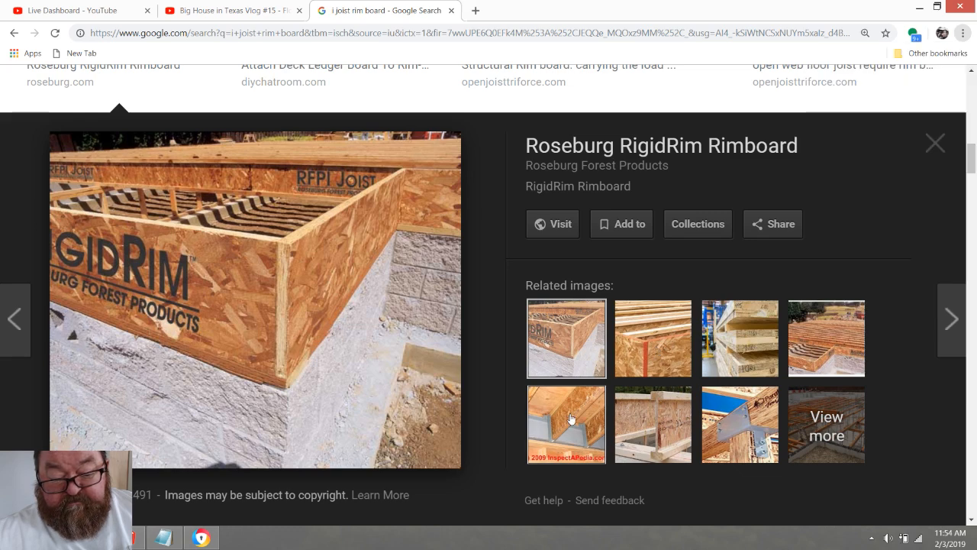
left_click(570, 412)
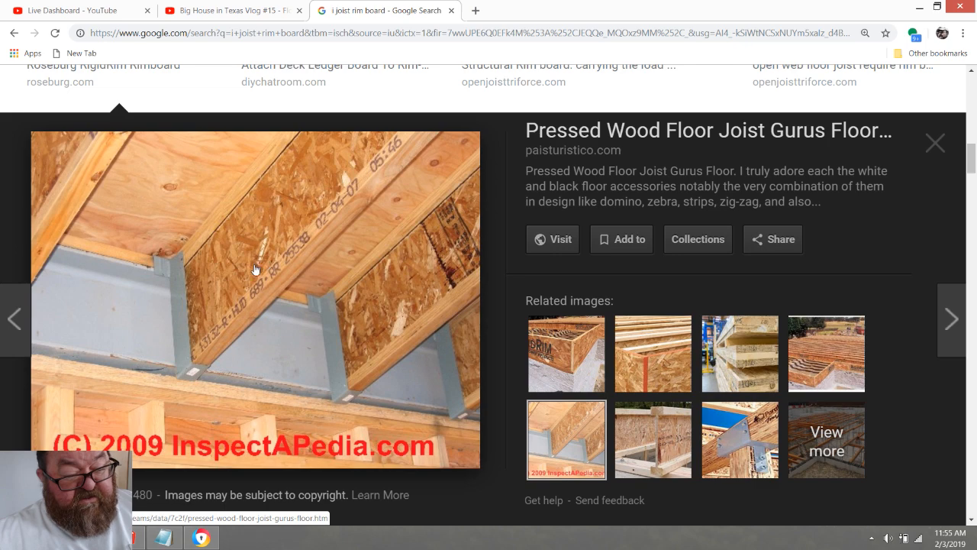
scroll(656, 349, "down", 2)
left_click(654, 347)
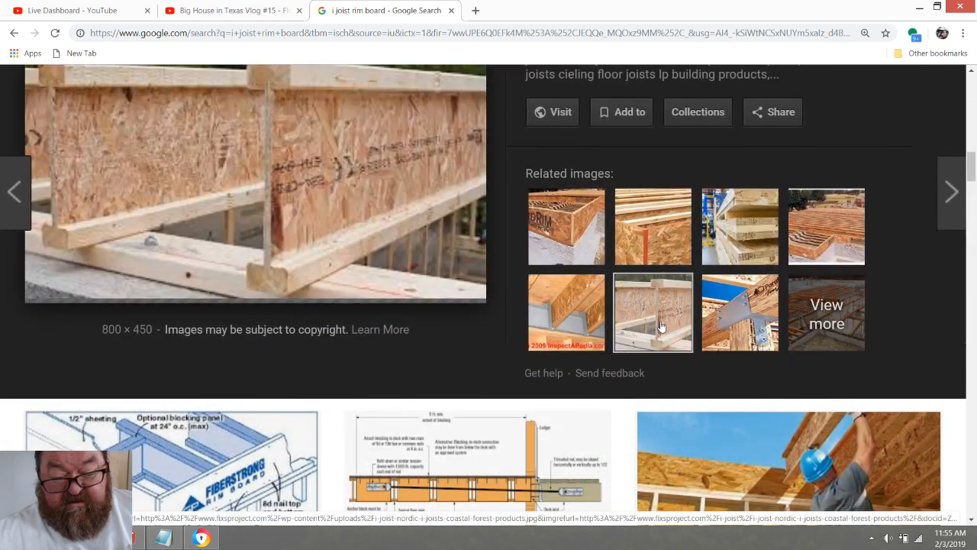
scroll(271, 252, "up", 1)
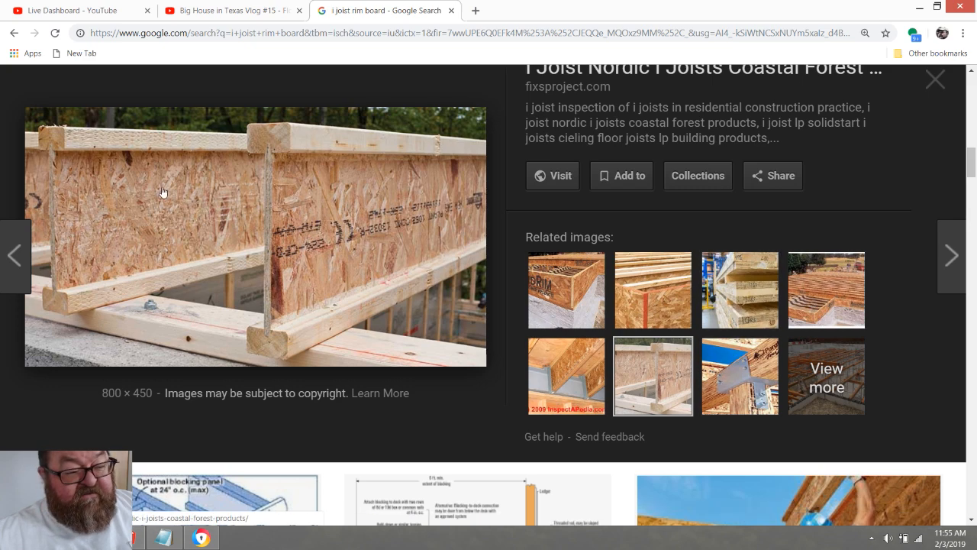
scroll(328, 213, "down", 2)
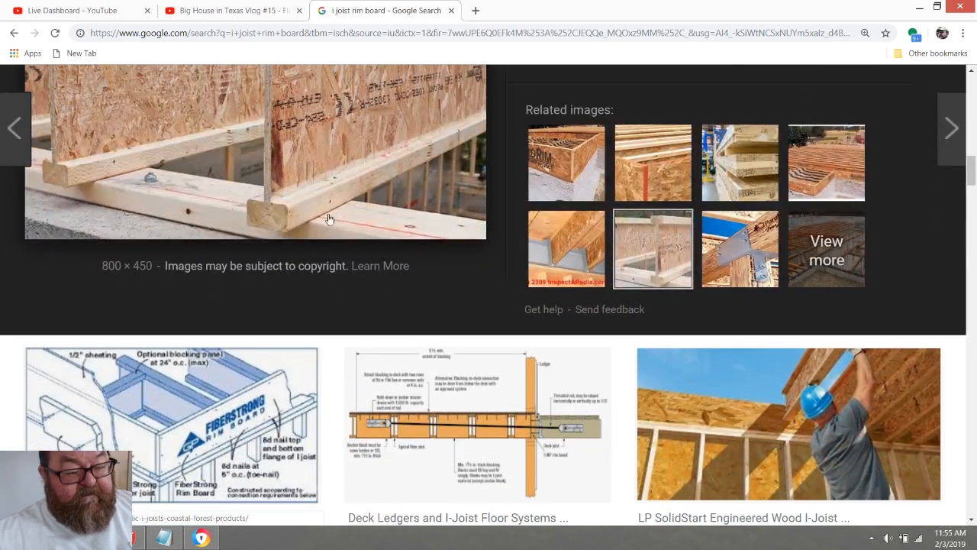
- Browse further rim board images, including the "Floor joist and rim board installation" photo, and return to the search query
scroll(382, 252, "down", 1)
scroll(470, 285, "down", 2)
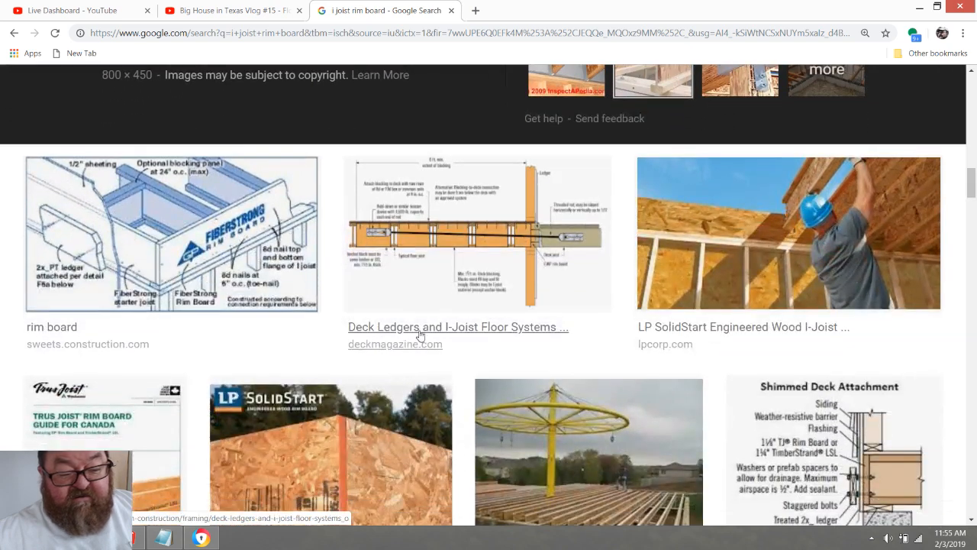
scroll(470, 285, "down", 2)
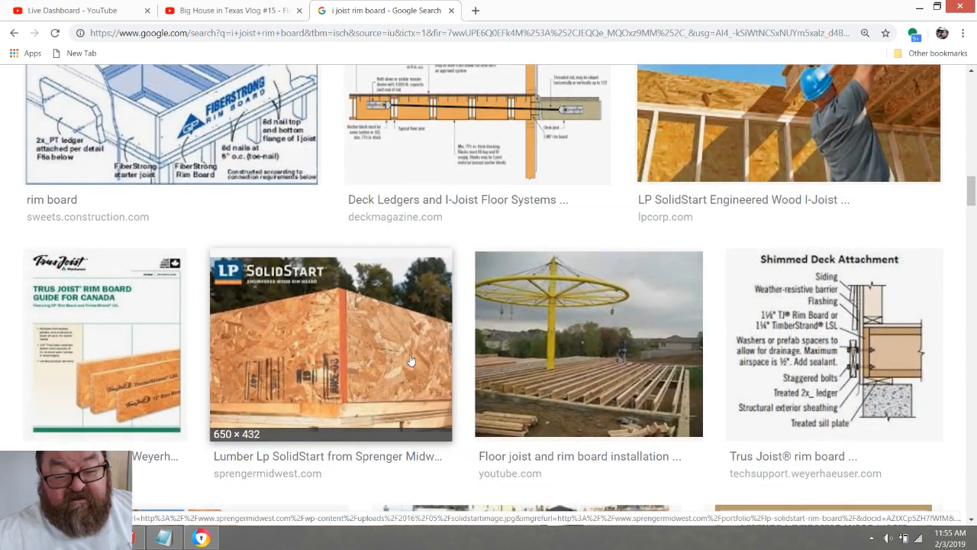
left_click(498, 371)
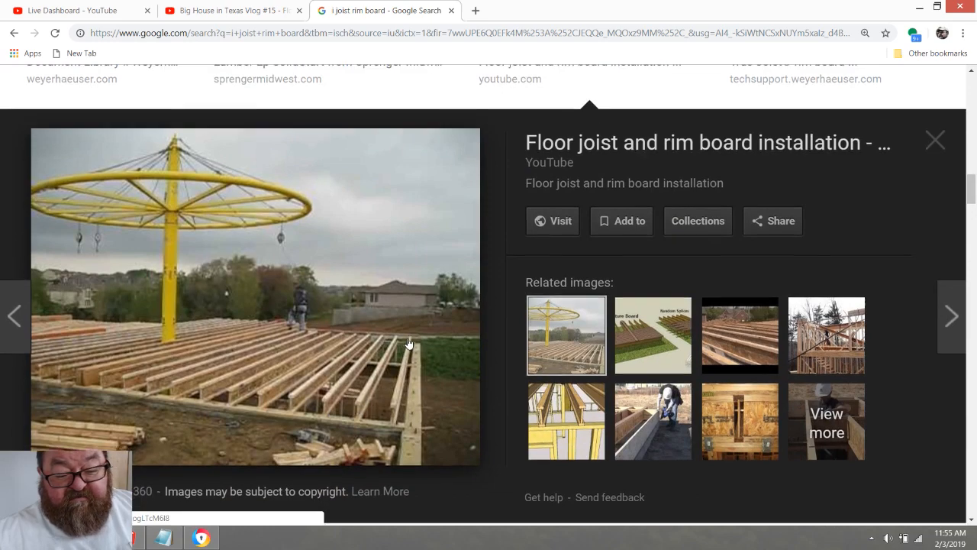
scroll(366, 328, "down", 4)
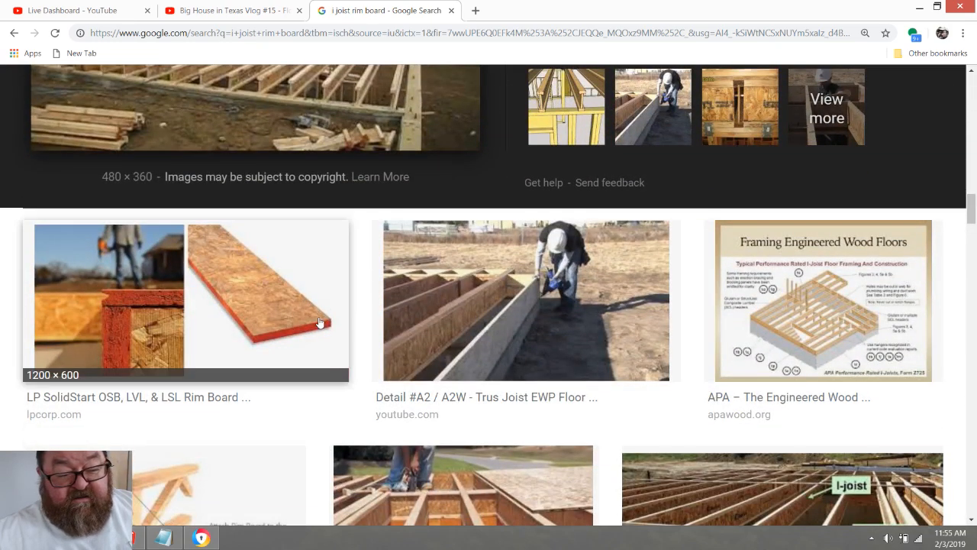
scroll(318, 321, "up", 6)
scroll(287, 314, "up", 4)
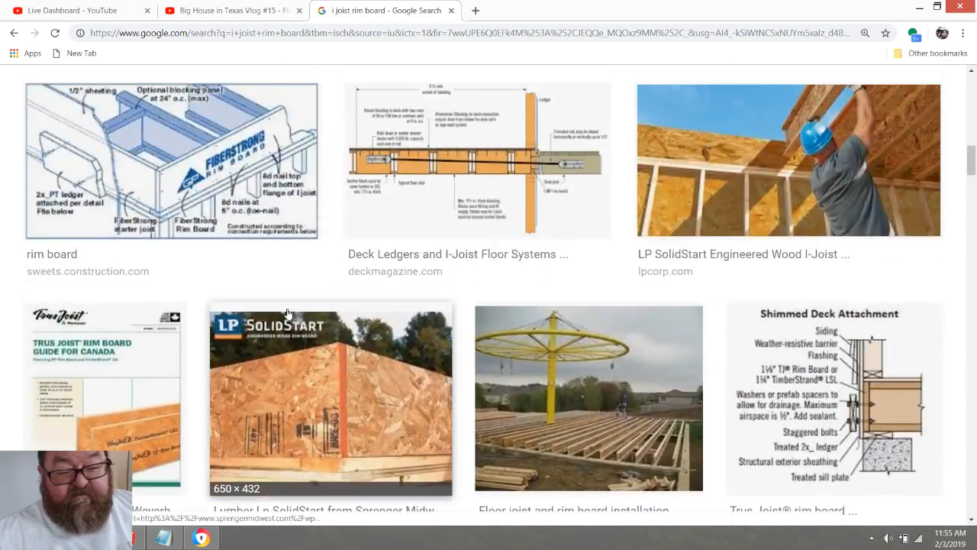
scroll(288, 314, "up", 7)
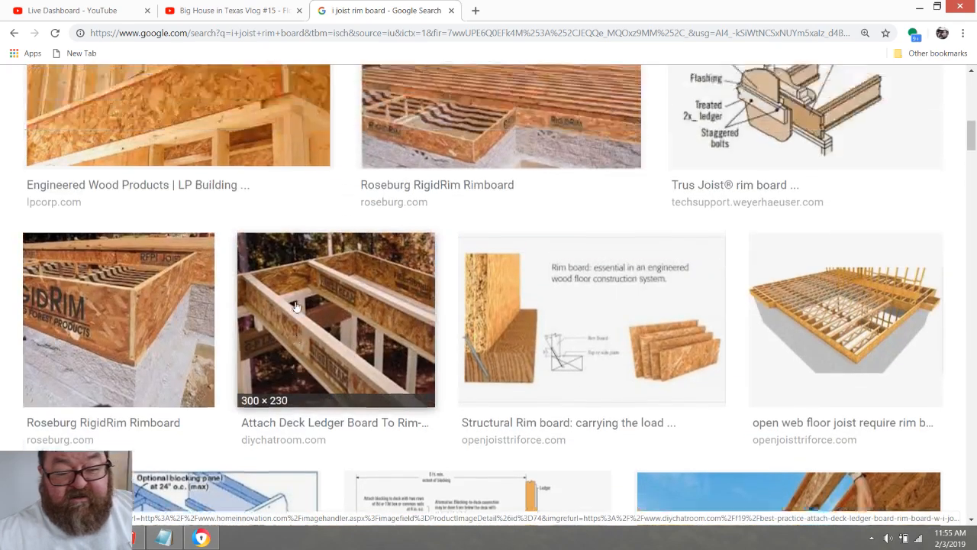
scroll(297, 306, "up", 5)
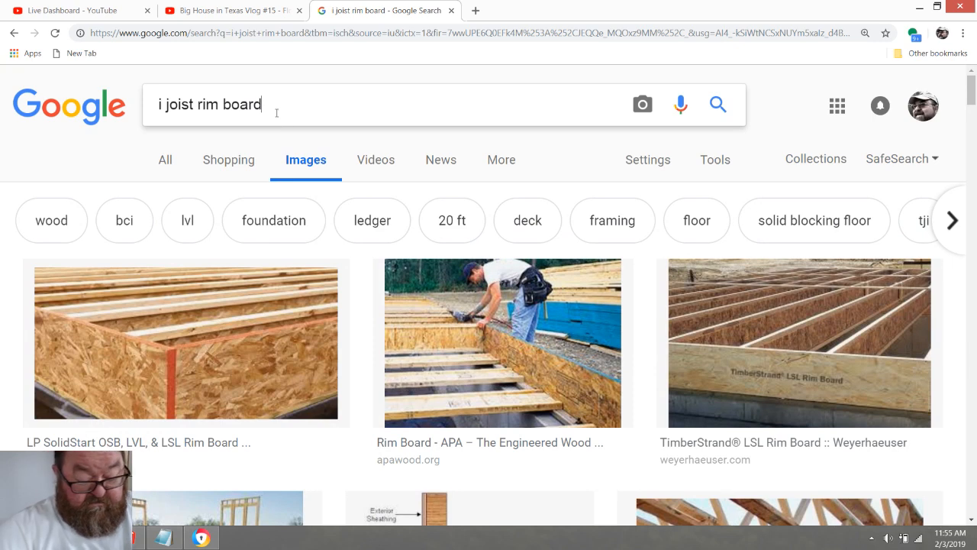
- Search the images for "i joist hole cutting chart"
key("BackSpace")
key("BackSpace")
key("BackSpace")
key("BackSpace")
key("BackSpace")
key("BackSpace")
key("BackSpace")
key("BackSpace")
key("BackSpace")
key("BackSpace")
key("BackSpace")
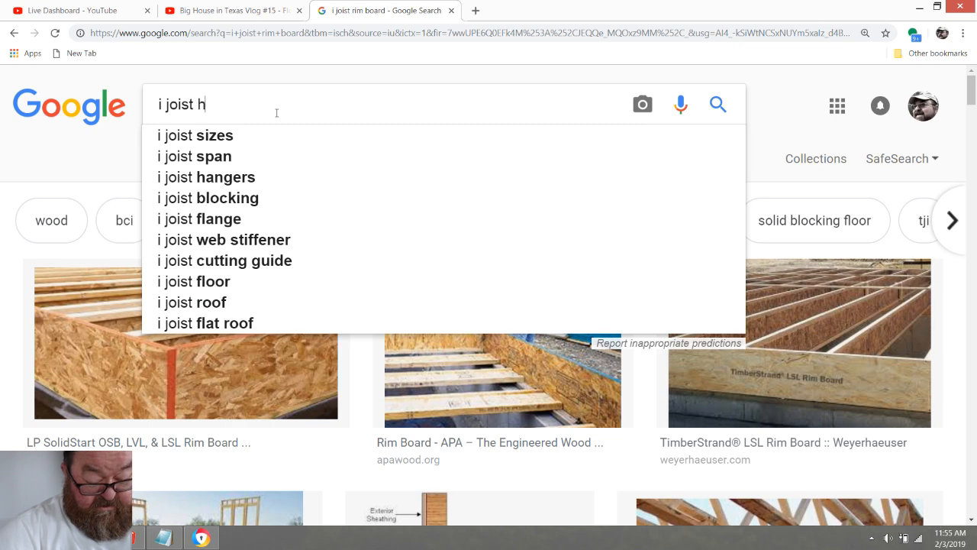
type("hole cutting chart")
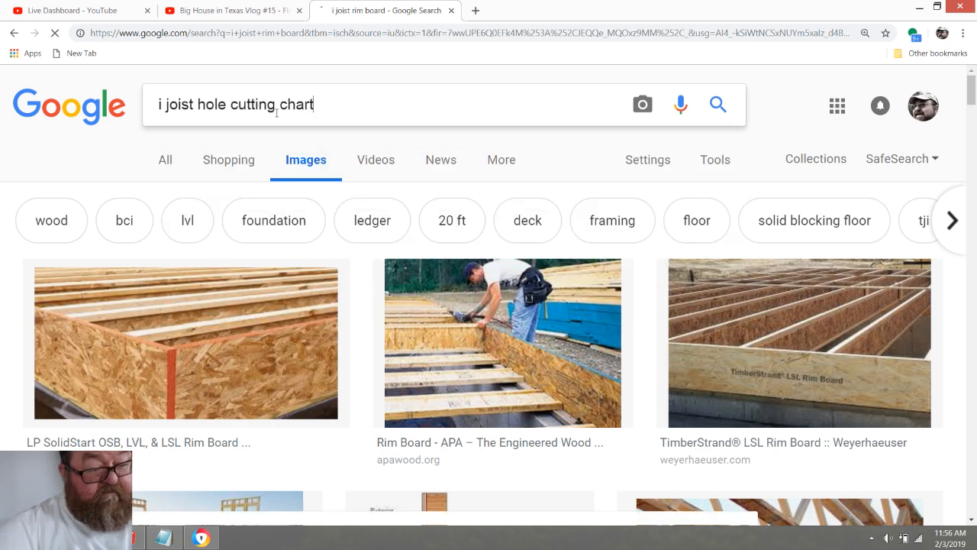
key("Return")
- Open the "P3 Joist Typical Holes" diagram to study permitted web holes, and return to the live stream page's viewer chat
scroll(402, 396, "down", 2)
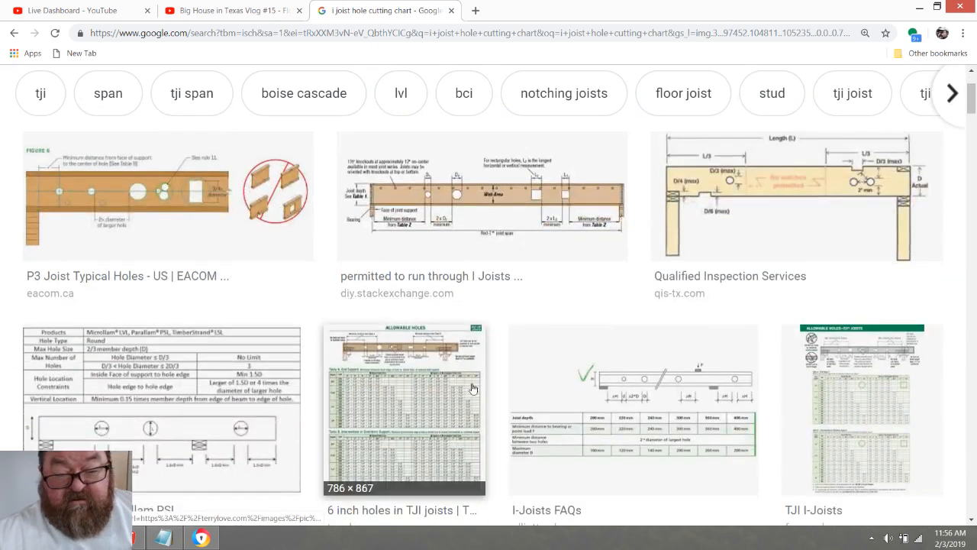
left_click(174, 199)
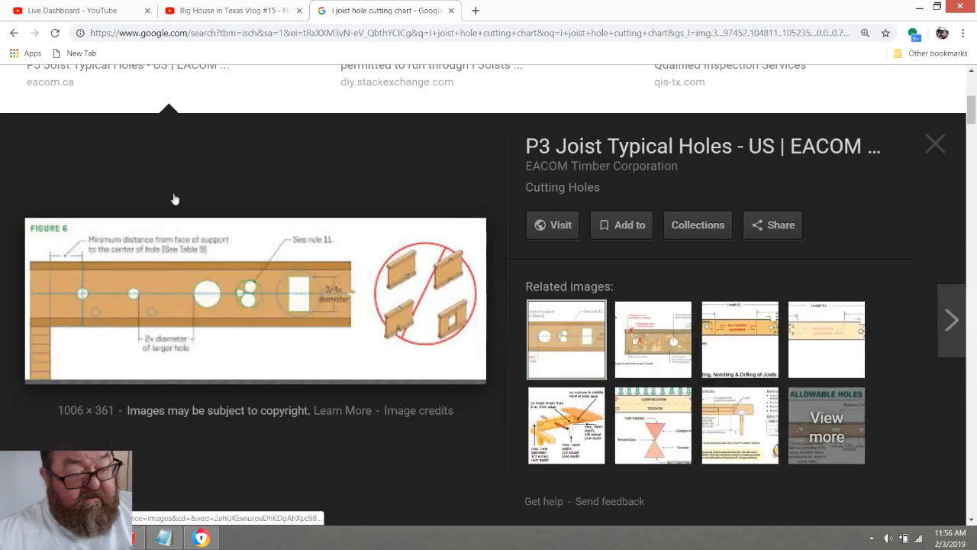
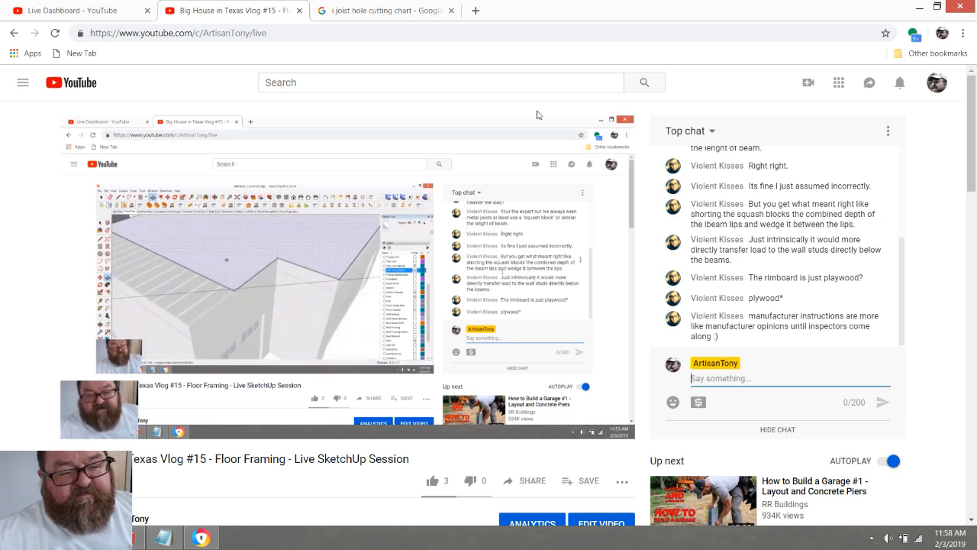
mouse_move(538, 117)
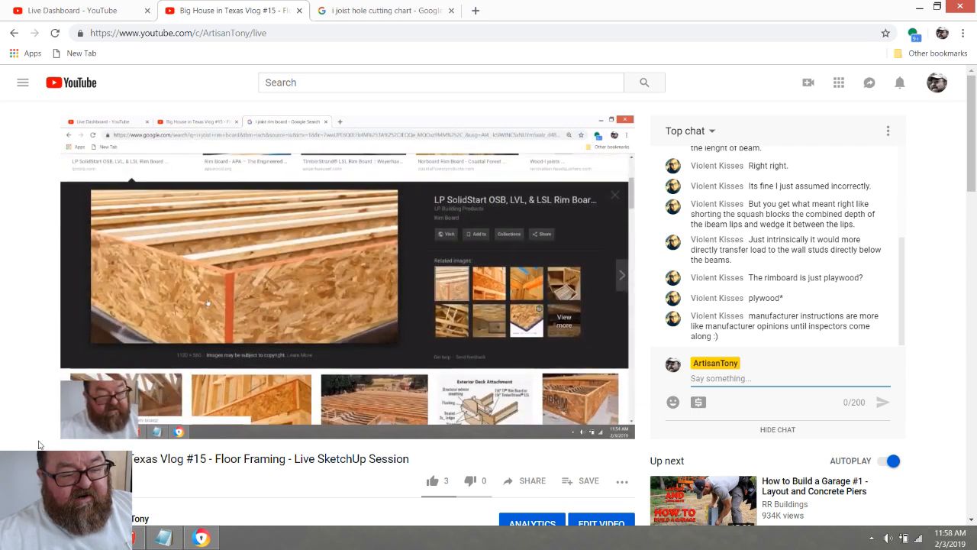
- Read the viewer chat on the live stream page, and switch back to the SketchUp house model
mouse_move(132, 538)
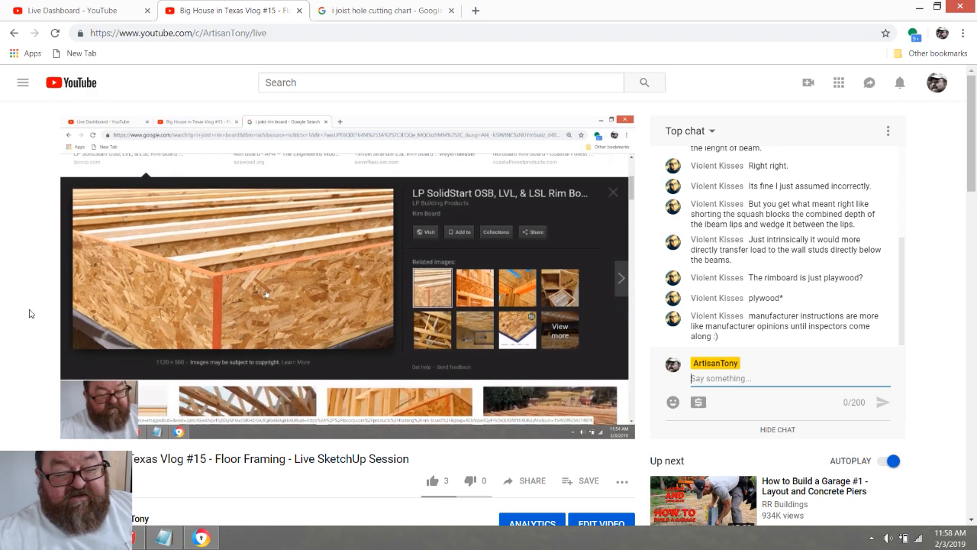
scroll(30, 313, "down", 1)
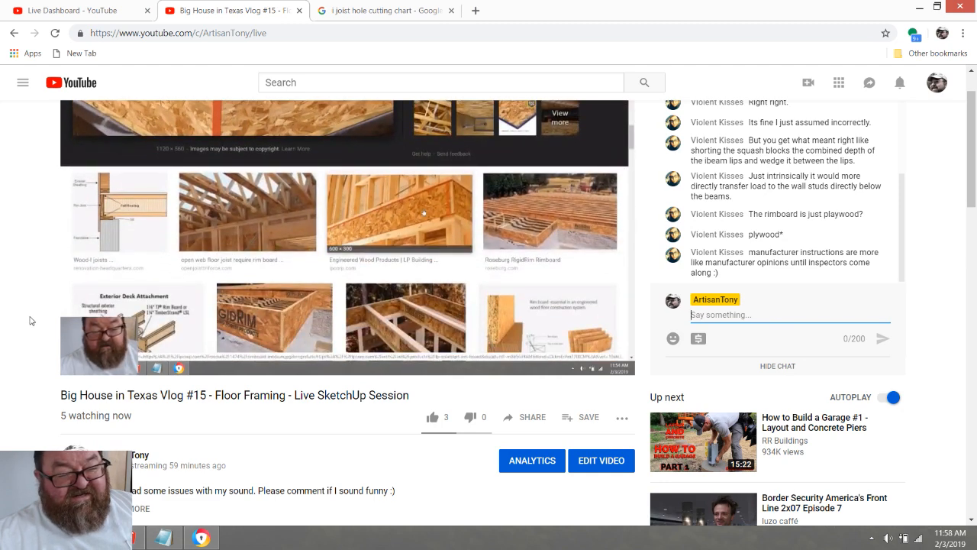
key("alt+Tab")
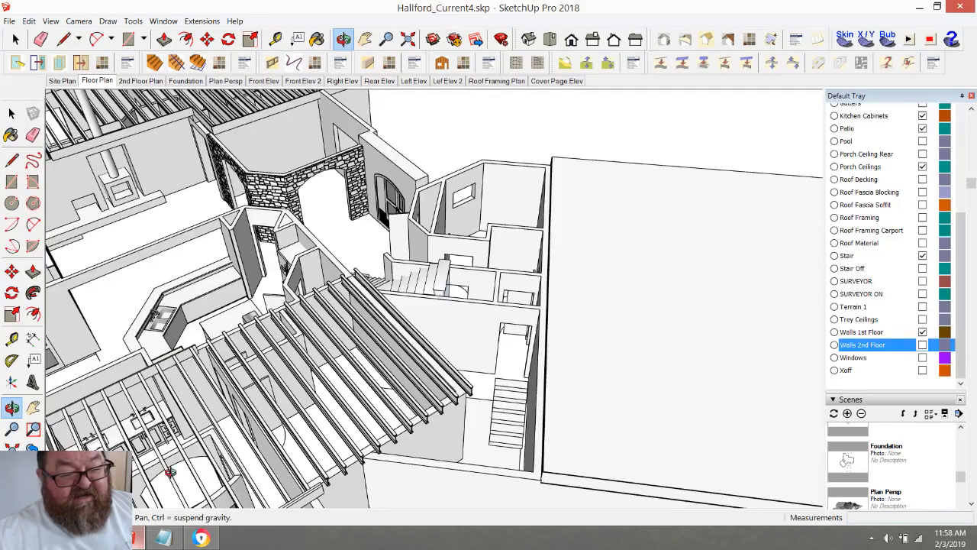
- Examine the great room's window wall and fireplace, the kitchen, and the I-joist framing over the adjoining wings
left_click_drag(243, 381, 159, 347)
scroll(156, 346, "up", 2)
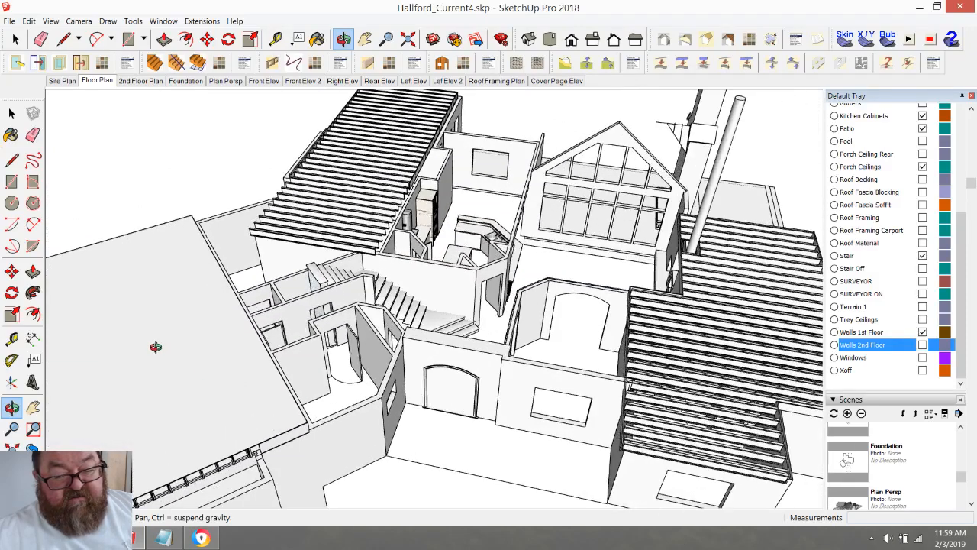
scroll(592, 191, "up", 5)
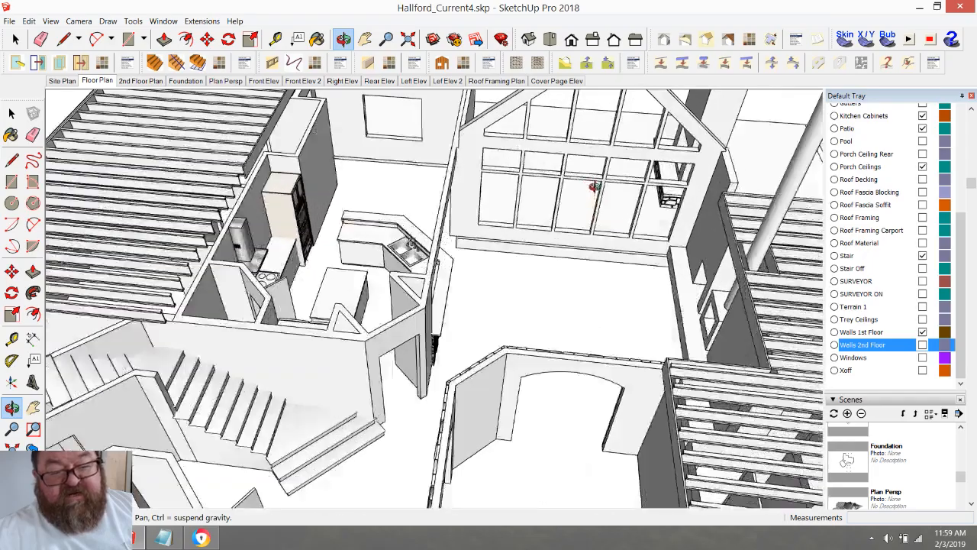
scroll(396, 343, "down", 4)
left_click_drag(396, 344, 563, 186)
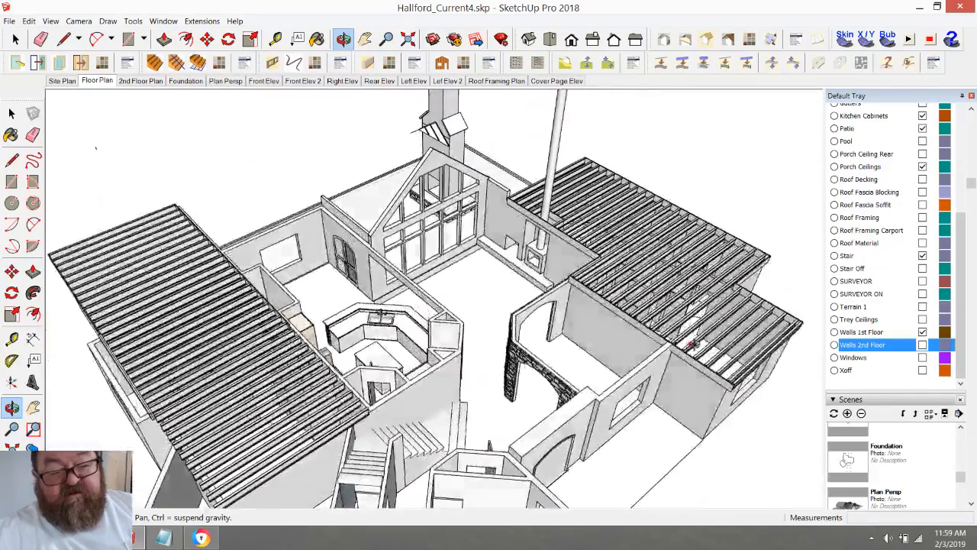
scroll(563, 186, "up", 6)
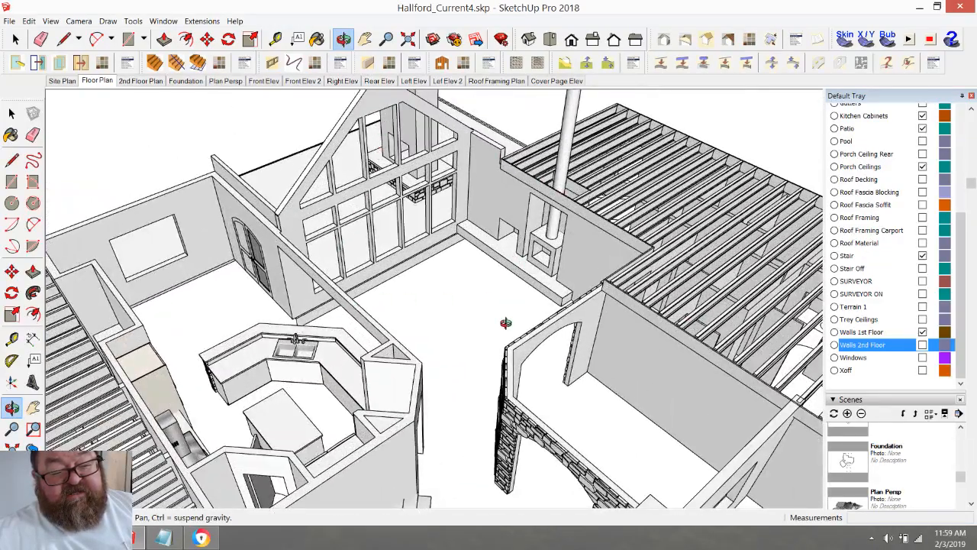
scroll(480, 215, "up", 6)
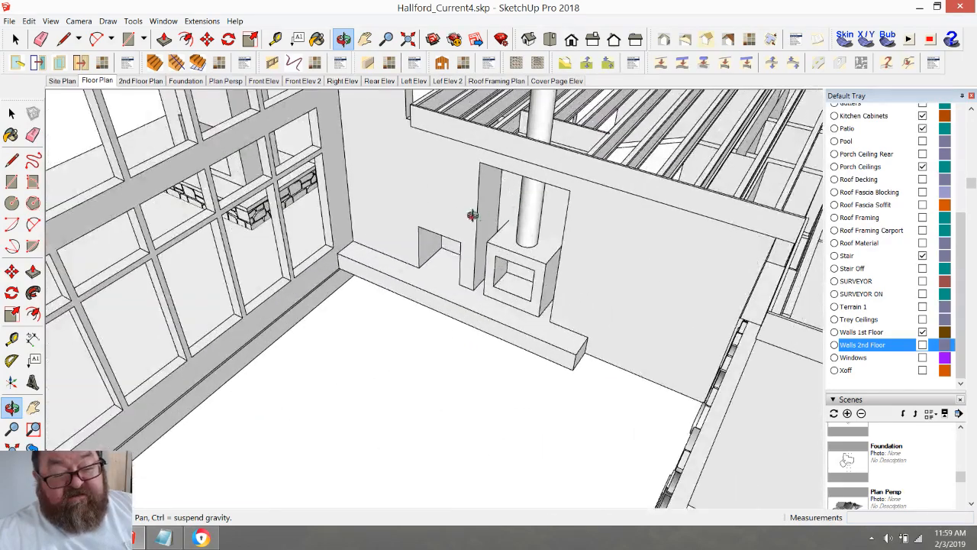
scroll(473, 275, "down", 6)
left_click_drag(472, 275, 382, 312)
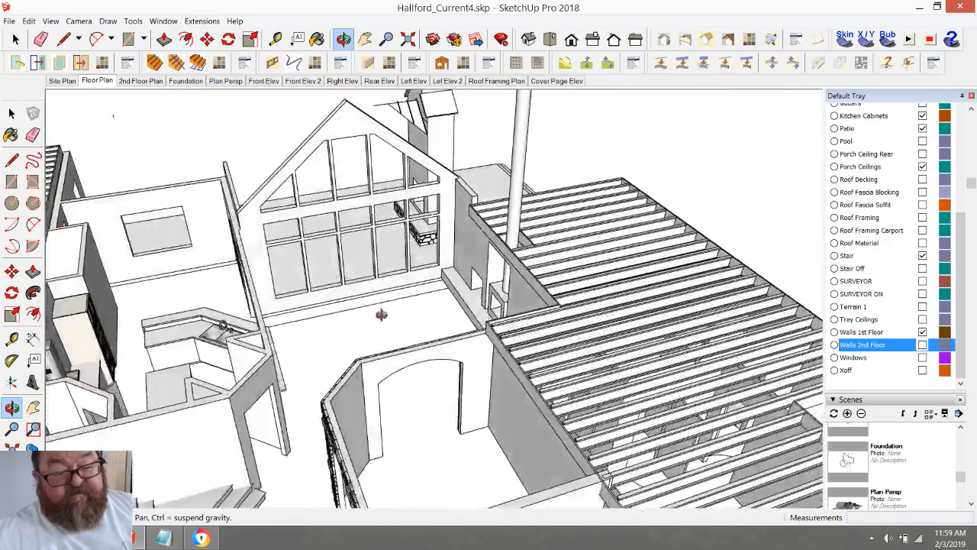
scroll(376, 203, "up", 4)
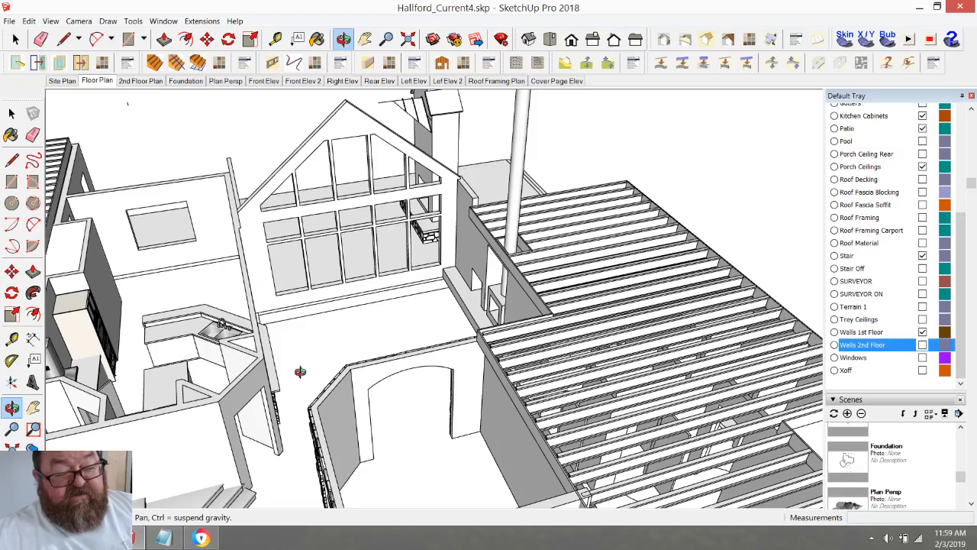
left_click_drag(538, 323, 442, 424)
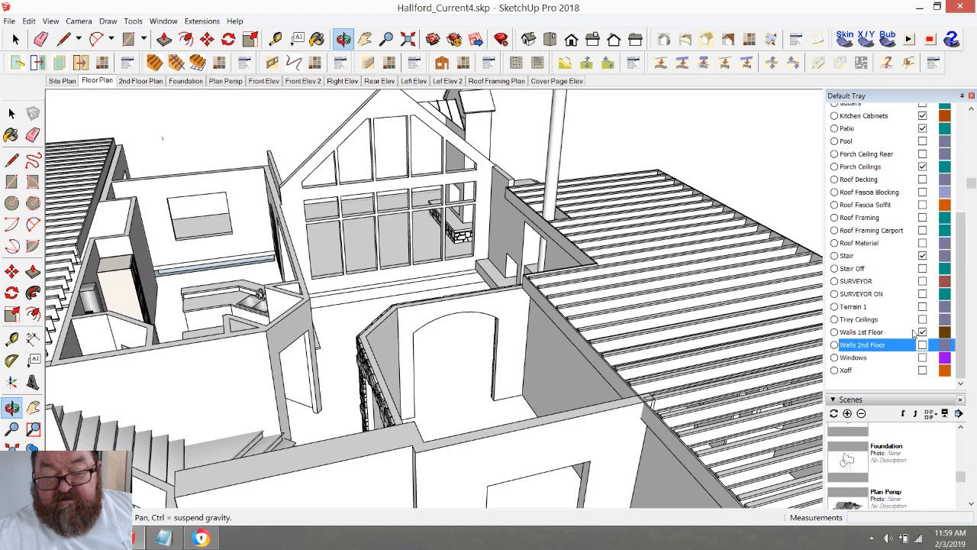
- Show the Trey Ceilings layer to inspect the ceiling over the arched room beside the entry, and hide the layer again
left_click(922, 320)
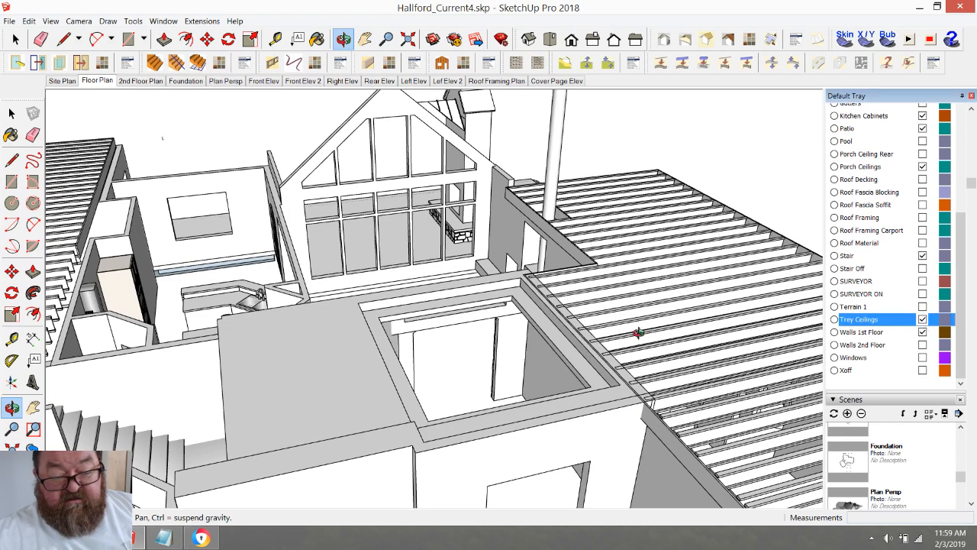
left_click_drag(371, 408, 582, 348)
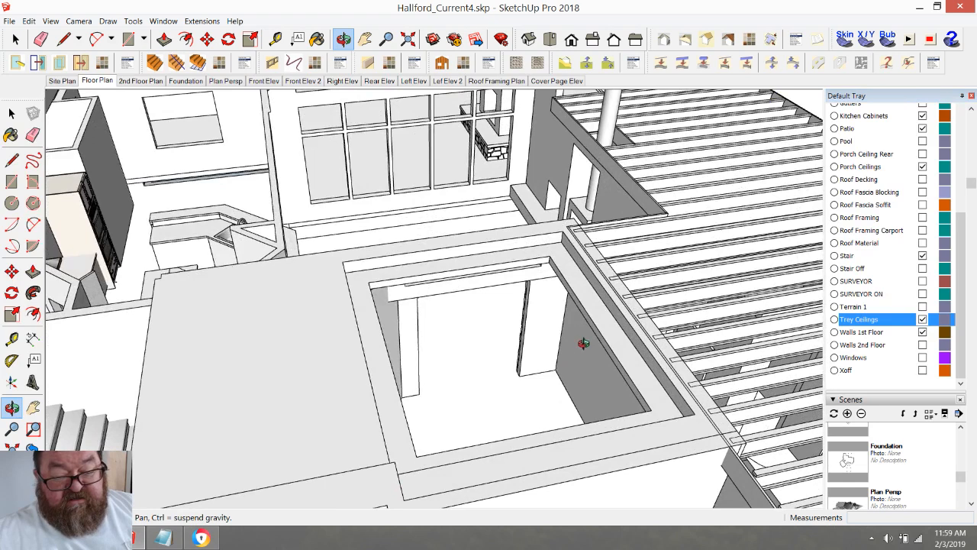
scroll(418, 277, "down", 3)
left_click_drag(389, 397, 397, 342)
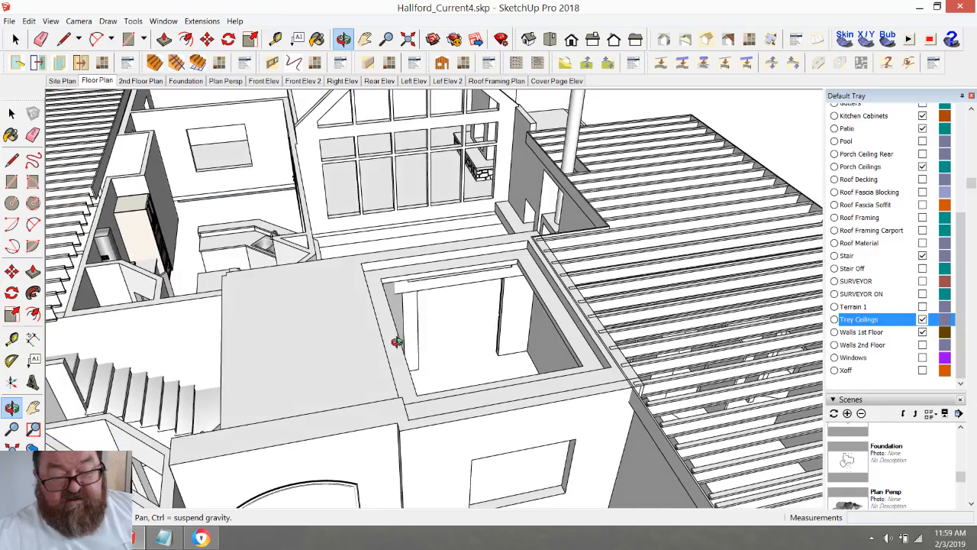
left_click(922, 320)
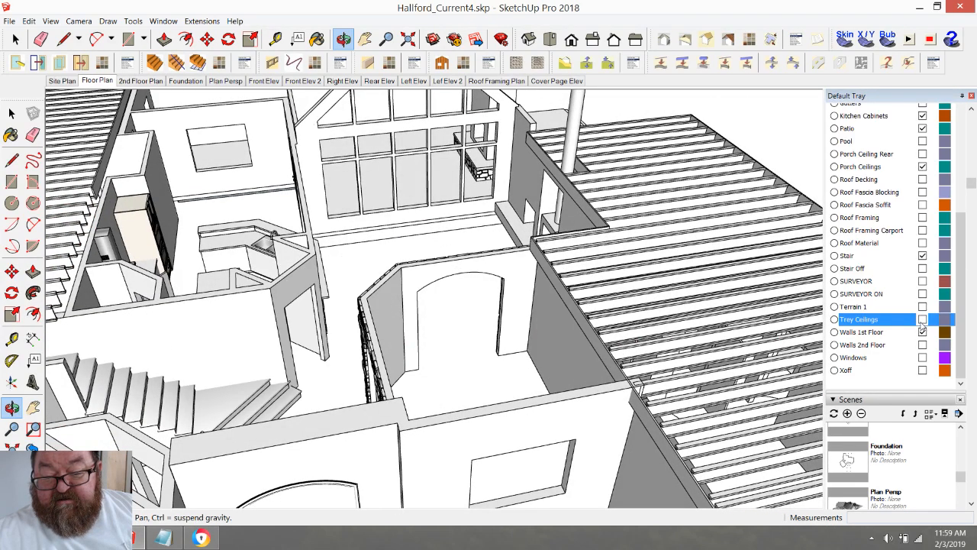
- Show the Floor 2nd layer to examine the upper floor slab around the great room, and hide the layer again
scroll(877, 237, "up", 5)
scroll(874, 237, "up", 2)
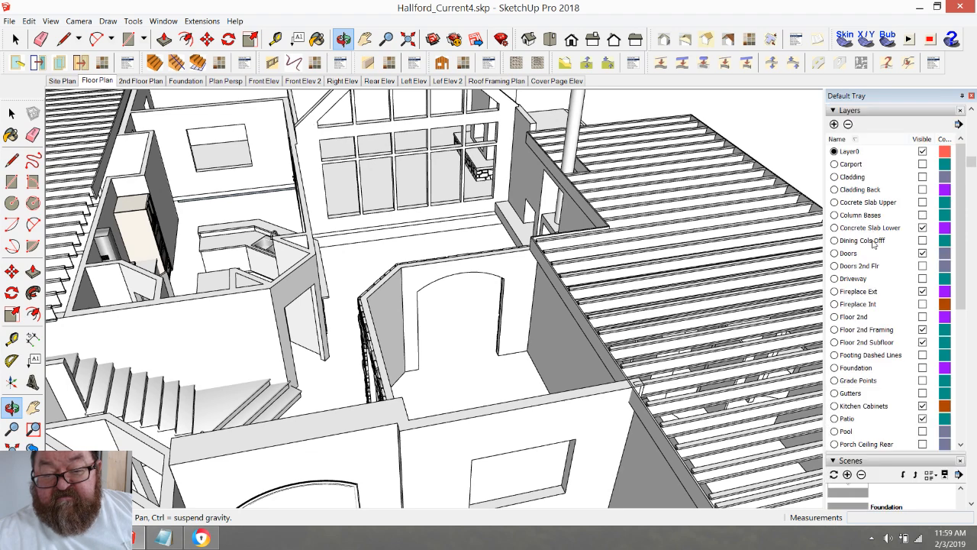
left_click(922, 278)
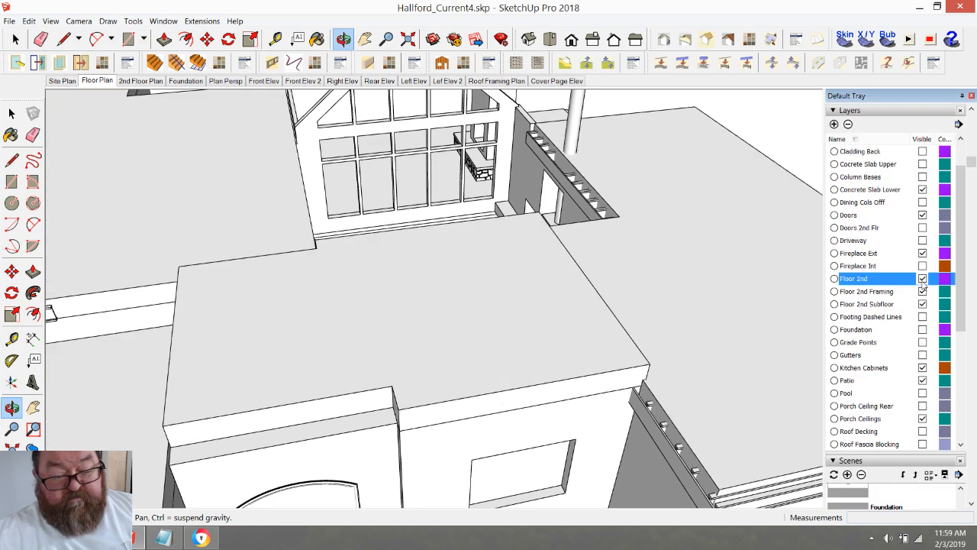
left_click_drag(594, 319, 514, 300)
left_click_drag(385, 323, 384, 362)
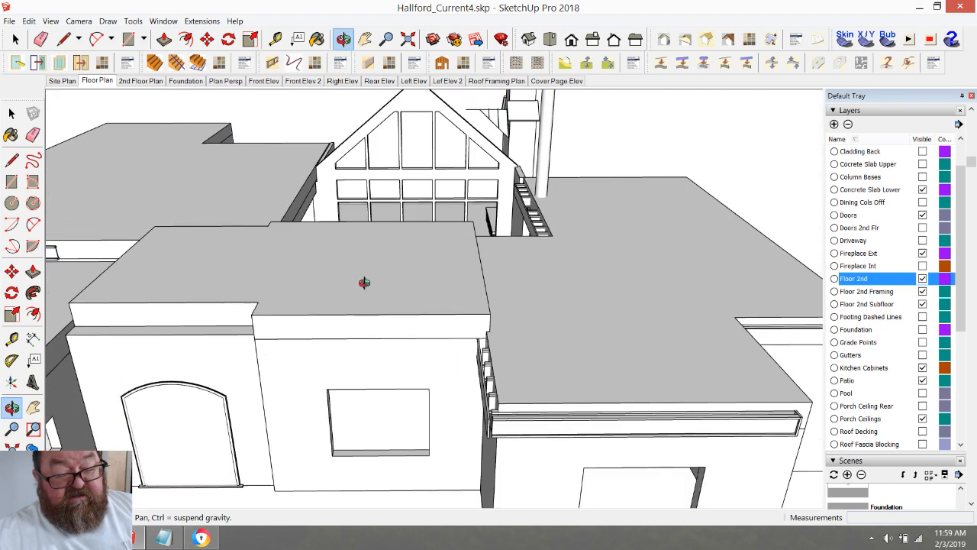
left_click_drag(379, 270, 410, 349)
left_click_drag(323, 273, 729, 330)
scroll(565, 222, "up", 8)
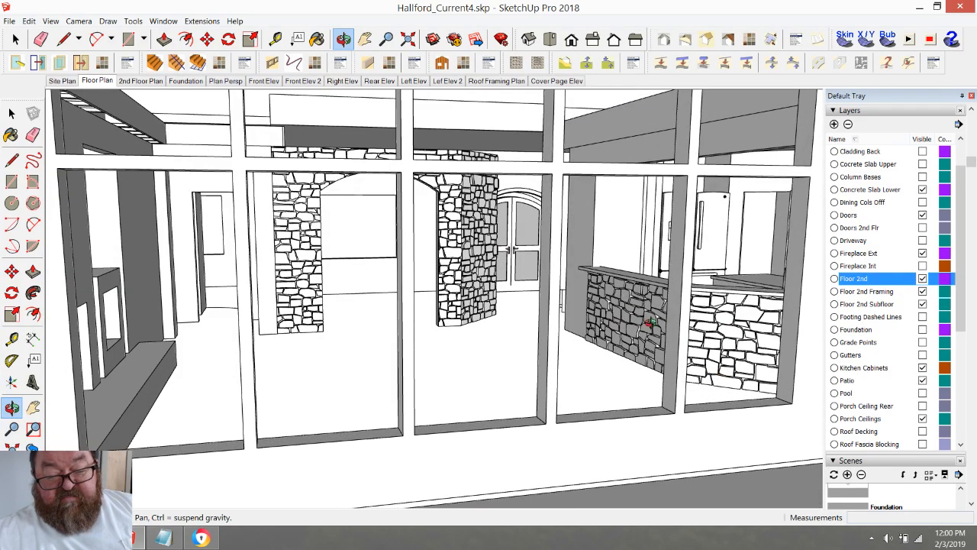
middle_click_drag(635, 326, 582, 383)
left_click_drag(580, 385, 314, 303)
scroll(314, 303, "up", 5)
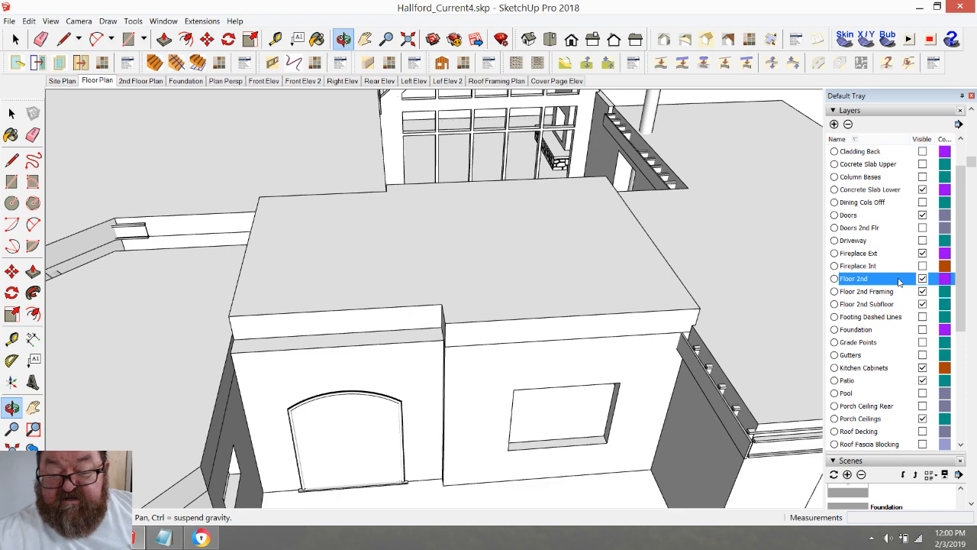
left_click(922, 278)
- Open the second-floor framing group for editing and select all joists and rim boards of the wing beside the fireplace
left_click_drag(580, 361, 517, 215)
scroll(517, 215, "down", 10)
left_click_drag(529, 319, 423, 372)
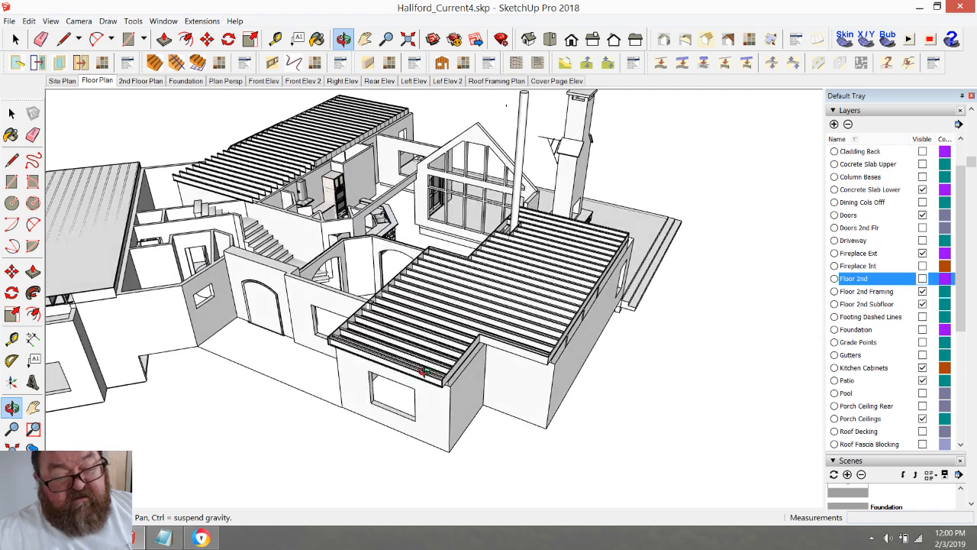
scroll(424, 372, "up", 5)
scroll(500, 351, "down", 5)
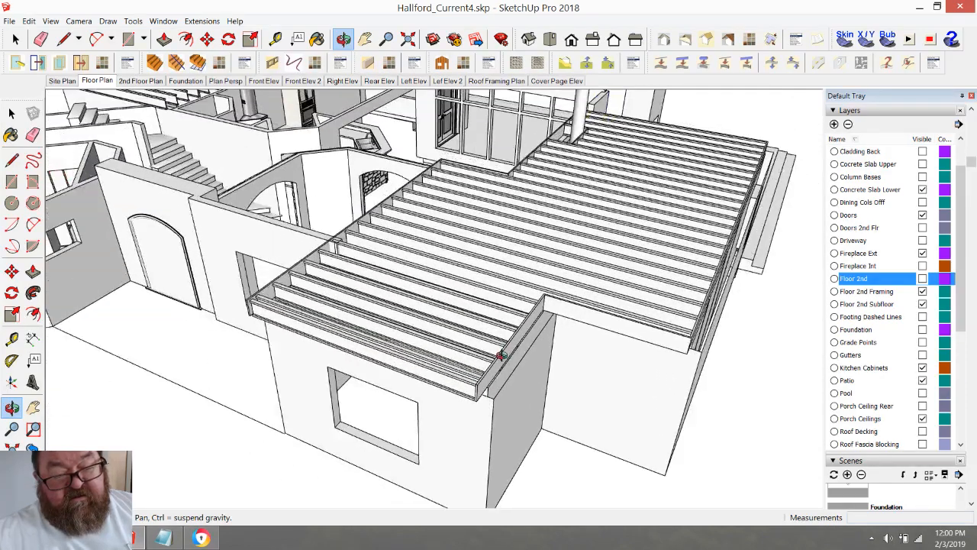
scroll(568, 353, "down", 3)
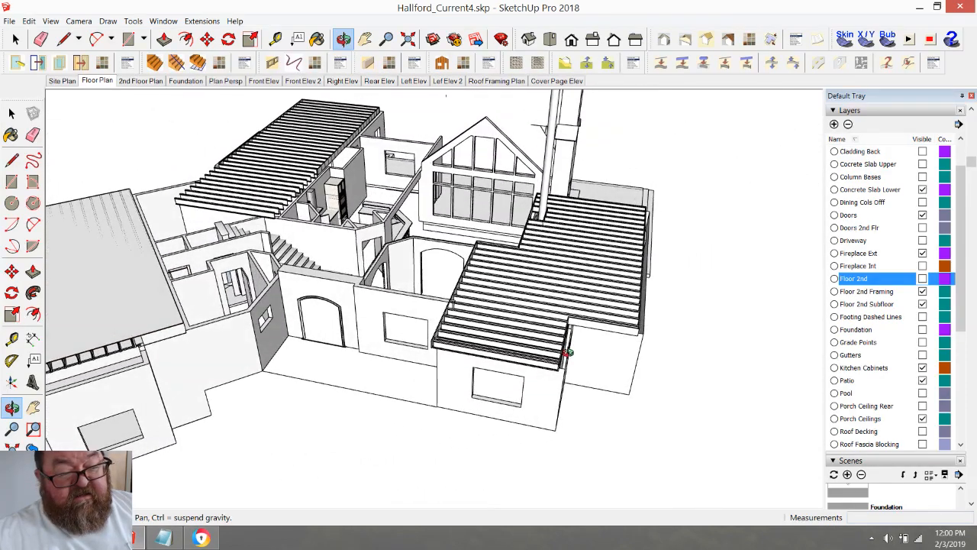
left_click_drag(554, 358, 200, 211)
left_click(23, 41)
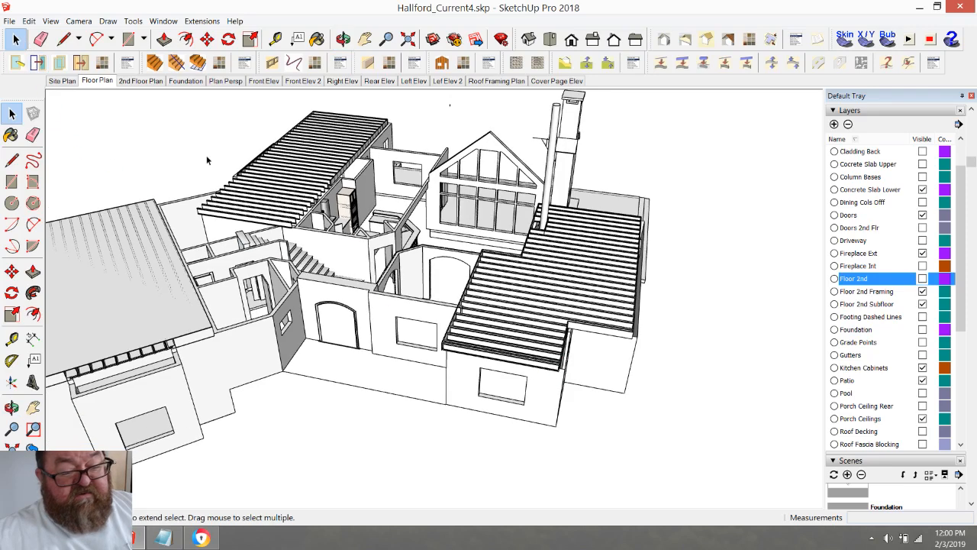
left_click(501, 284)
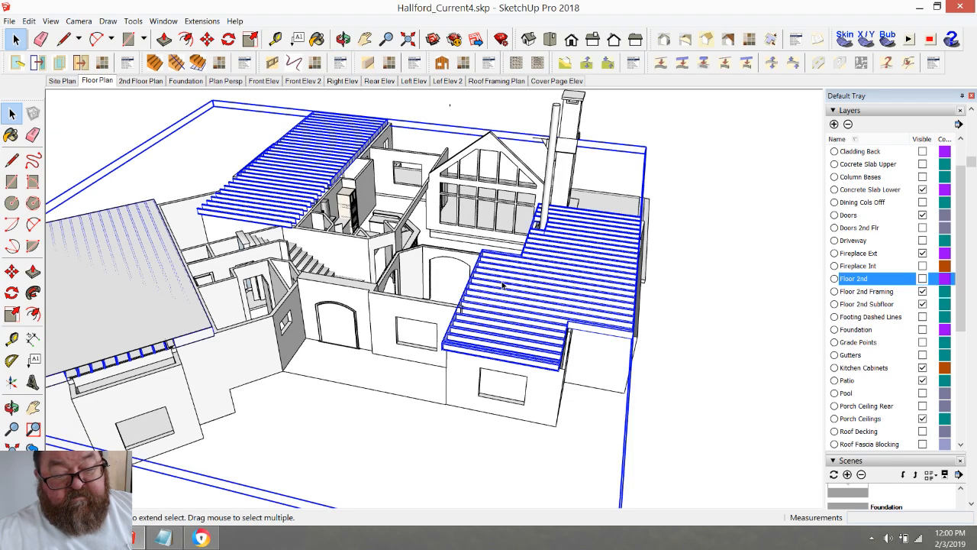
double_click(502, 285)
left_click_drag(426, 175, 668, 407)
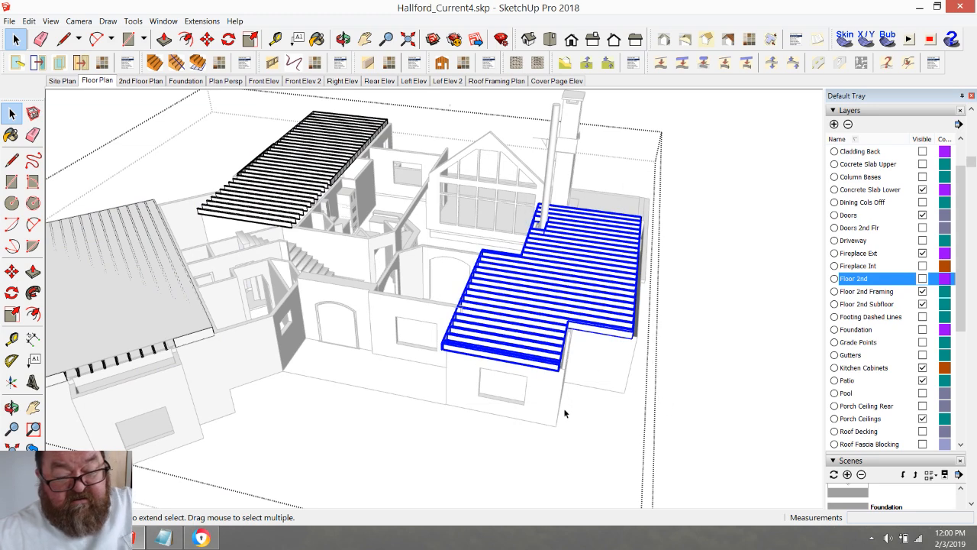
- Move the selected wing framing from its outer bottom rim corner onto the top outer corner of the wall below
scroll(562, 413, "up", 5)
scroll(539, 262, "up", 4)
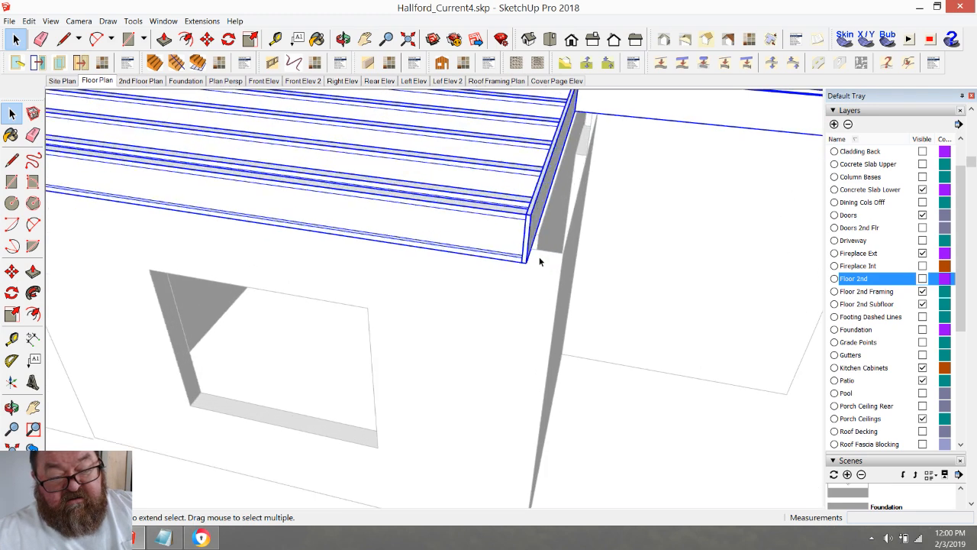
left_click(343, 39)
left_click_drag(538, 263, 453, 274)
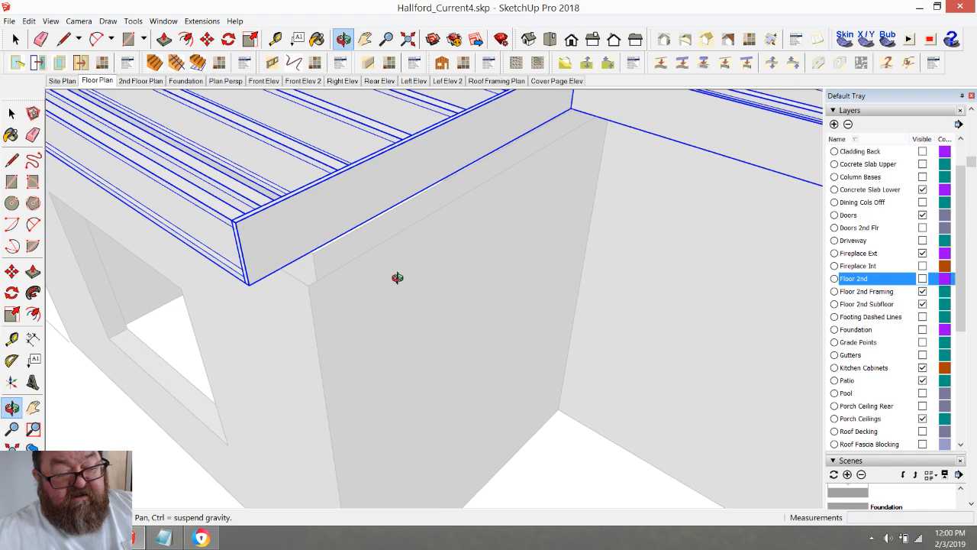
left_click(207, 39)
middle_click_drag(183, 252, 289, 290)
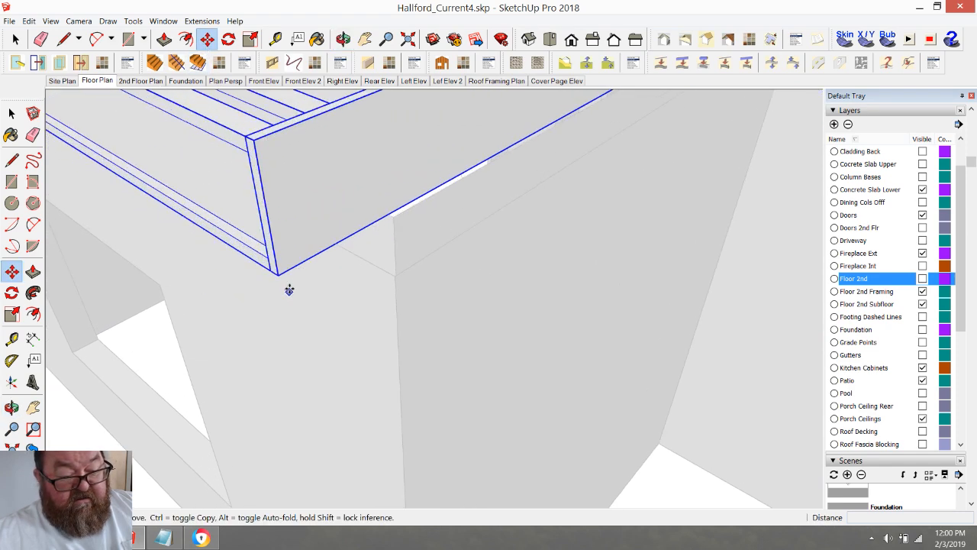
left_click(279, 273)
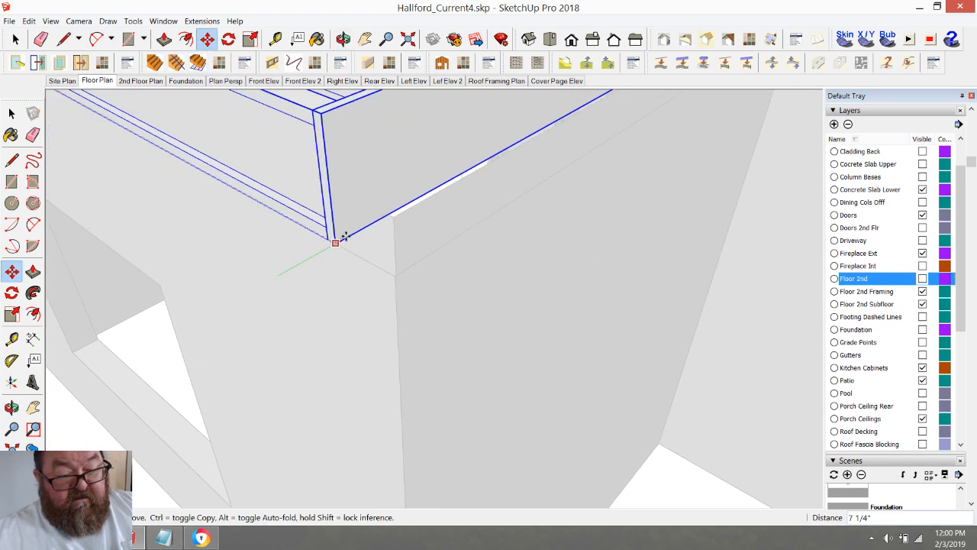
left_click(395, 275)
- Move the selected wing framing 1/2 inch inward from the wall's outer corner
middle_click_drag(415, 305, 568, 397)
scroll(568, 397, "down", 6)
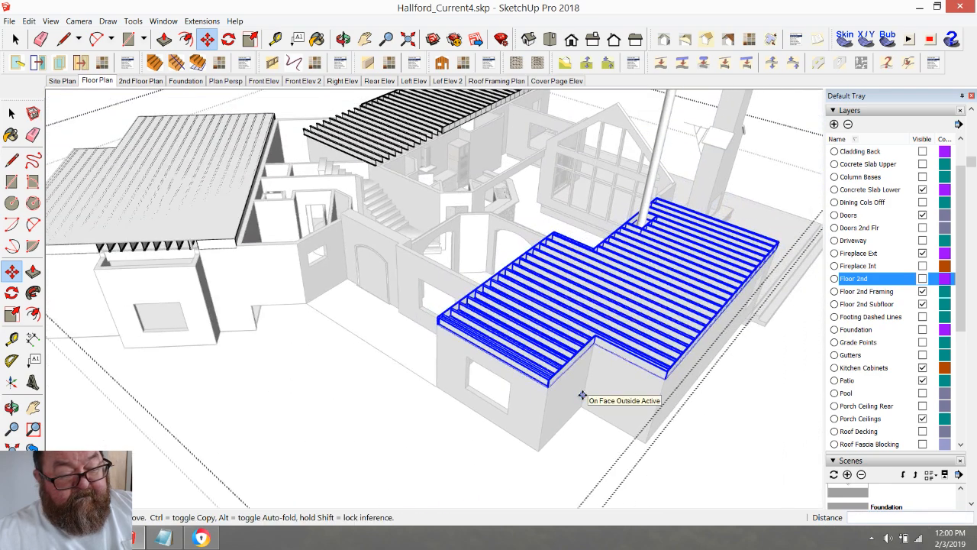
scroll(569, 390, "up", 8)
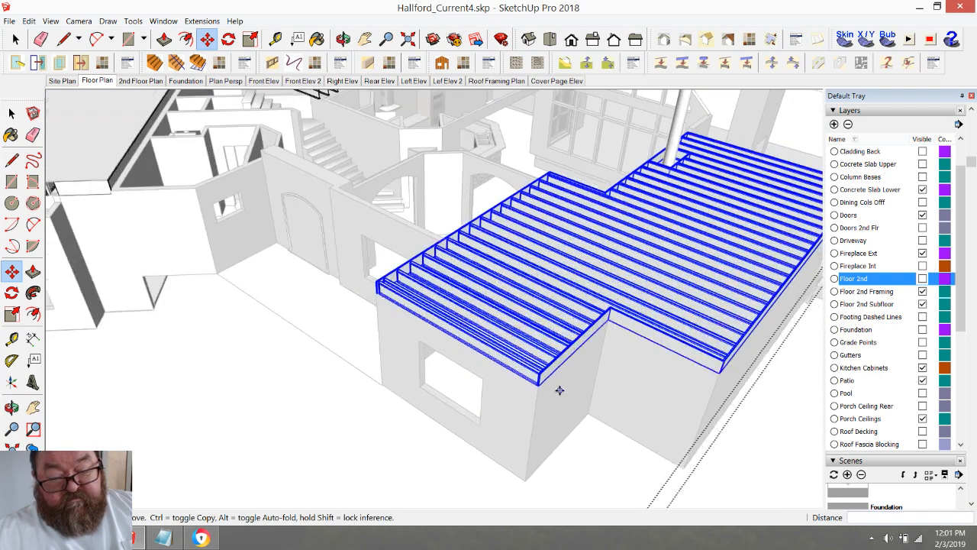
scroll(513, 374, "up", 2)
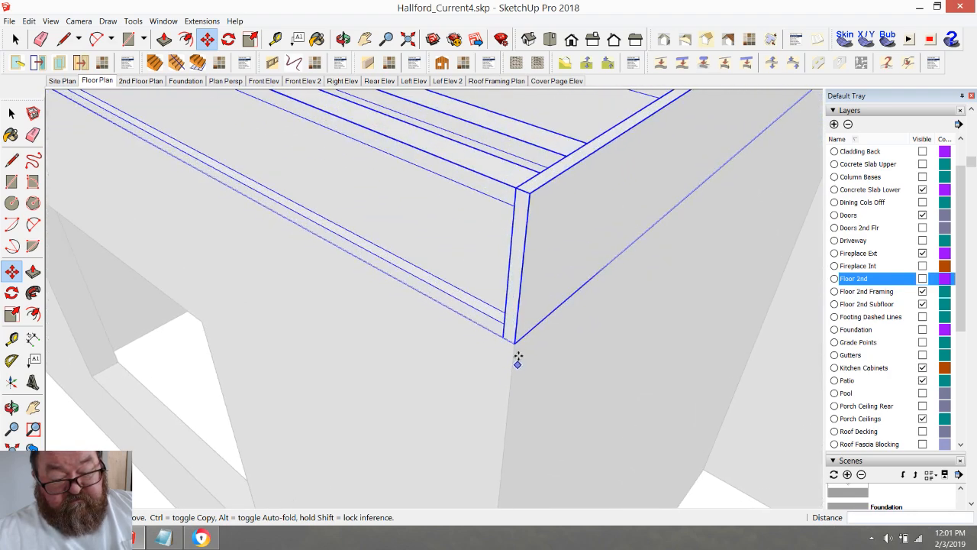
left_click(516, 341)
type("1/2")
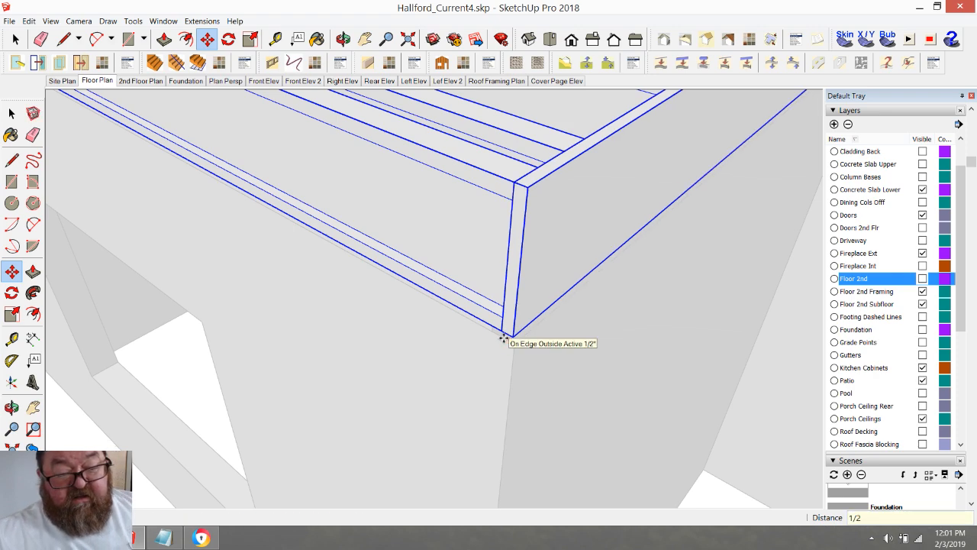
scroll(504, 338, "down", 6)
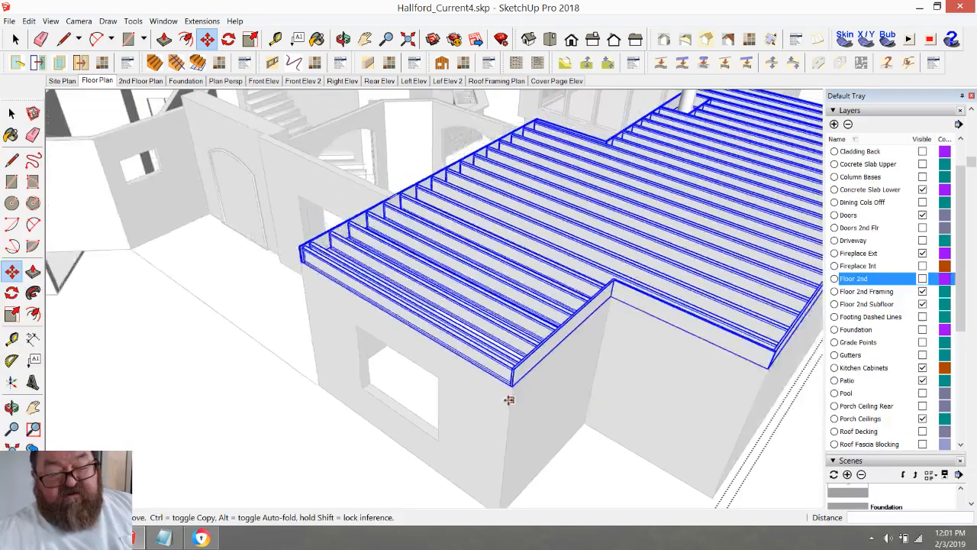
- Close the framing group and examine how the moved wing framing and the kitchen wing framing sit on the walls below
scroll(510, 400, "down", 5)
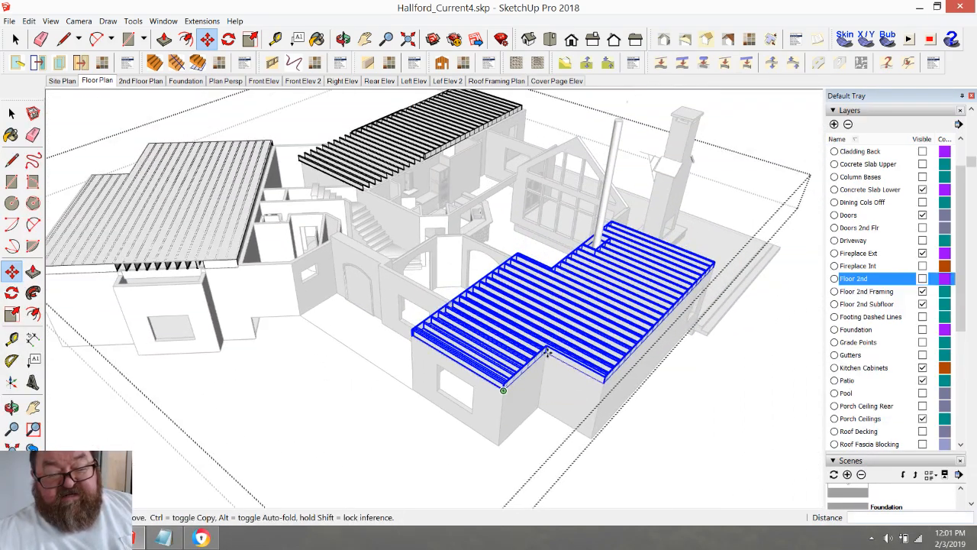
left_click(19, 43)
left_click(227, 112)
scroll(413, 393, "up", 5)
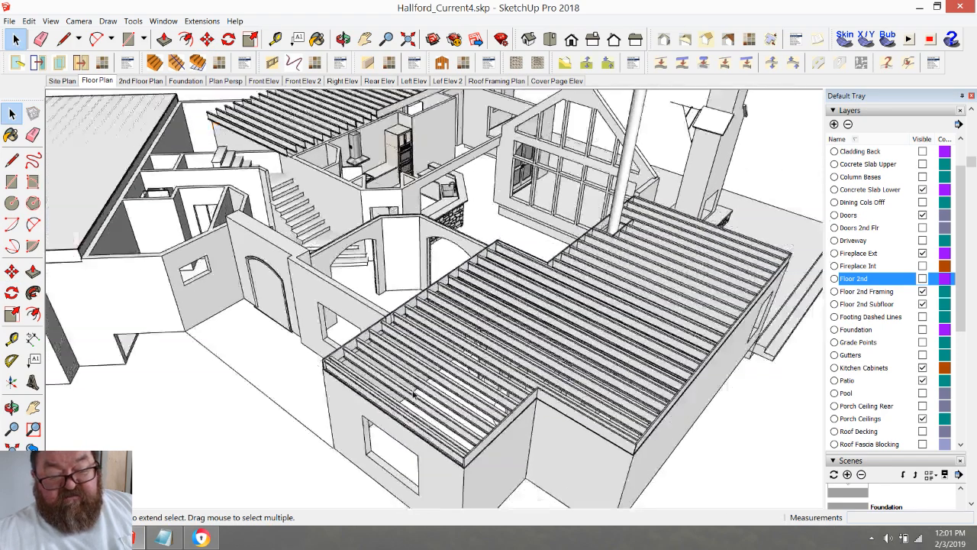
scroll(413, 393, "down", 1)
left_click(343, 39)
left_click_drag(519, 473, 726, 366)
scroll(471, 424, "down", 3)
scroll(726, 367, "down", 3)
scroll(692, 393, "down", 3)
scroll(373, 222, "up", 10)
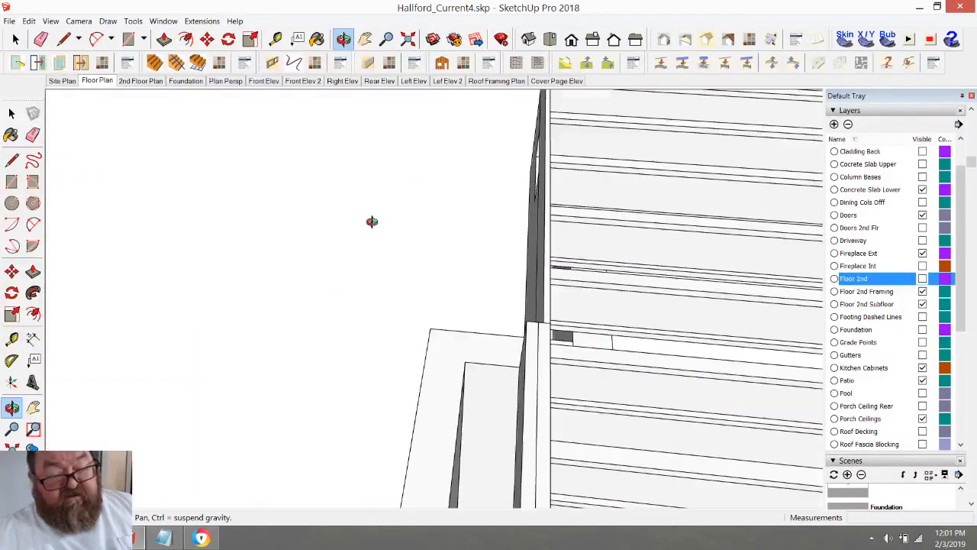
scroll(391, 279, "down", 5)
left_click_drag(464, 338, 383, 294)
scroll(382, 294, "up", 6)
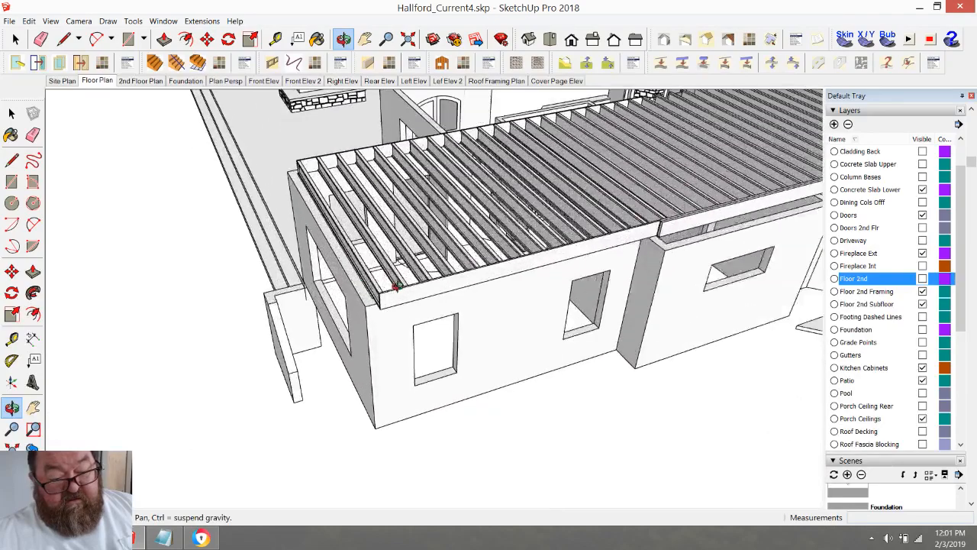
scroll(343, 347, "down", 5)
left_click_drag(343, 347, 272, 289)
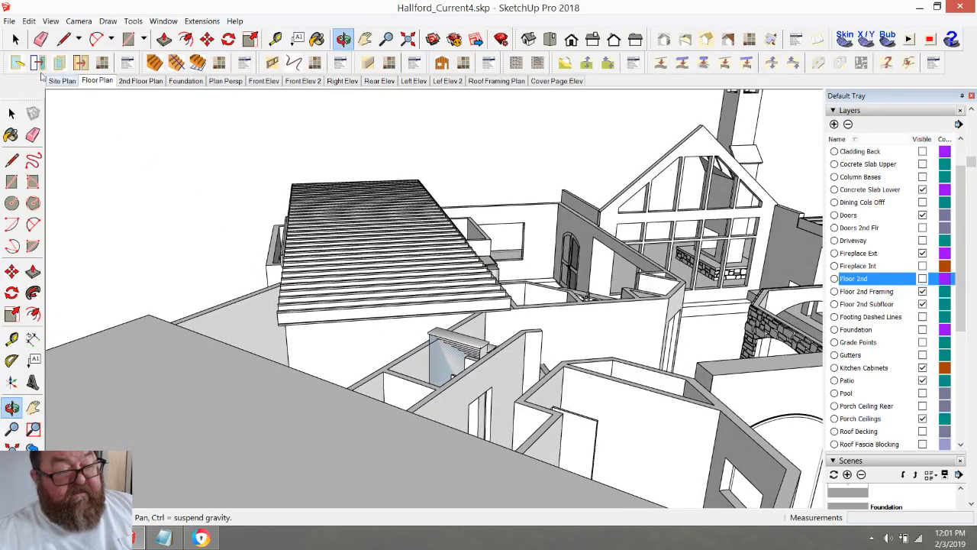
- Open the second-floor framing group for editing and select all joists and rim boards of the kitchen wing
left_click(19, 40)
left_click(364, 213)
double_click(364, 212)
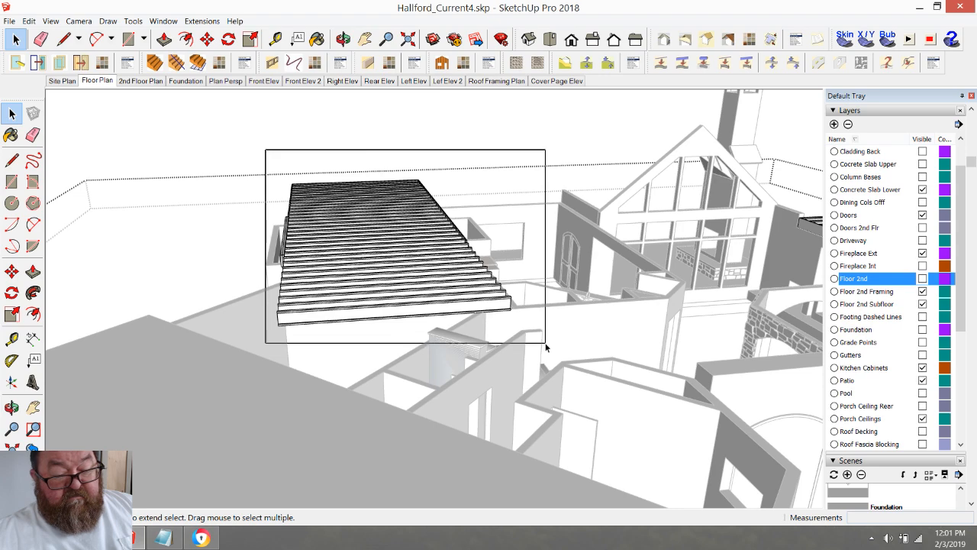
left_click_drag(546, 347, 546, 348)
left_click_drag(258, 340, 473, 424)
- Move the kitchen wing framing from its outer bottom rim corner onto the top outer corner of the wall below
scroll(474, 424, "up", 10)
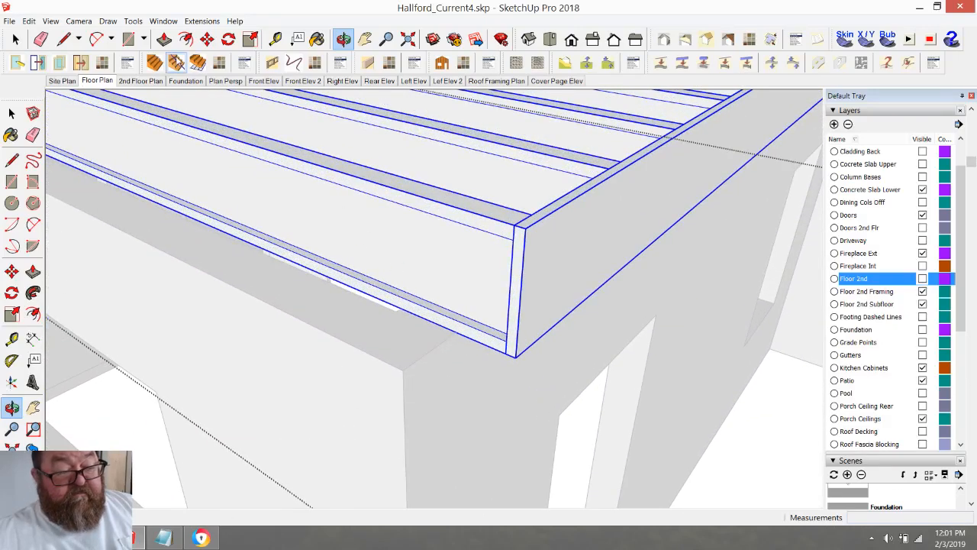
left_click(206, 39)
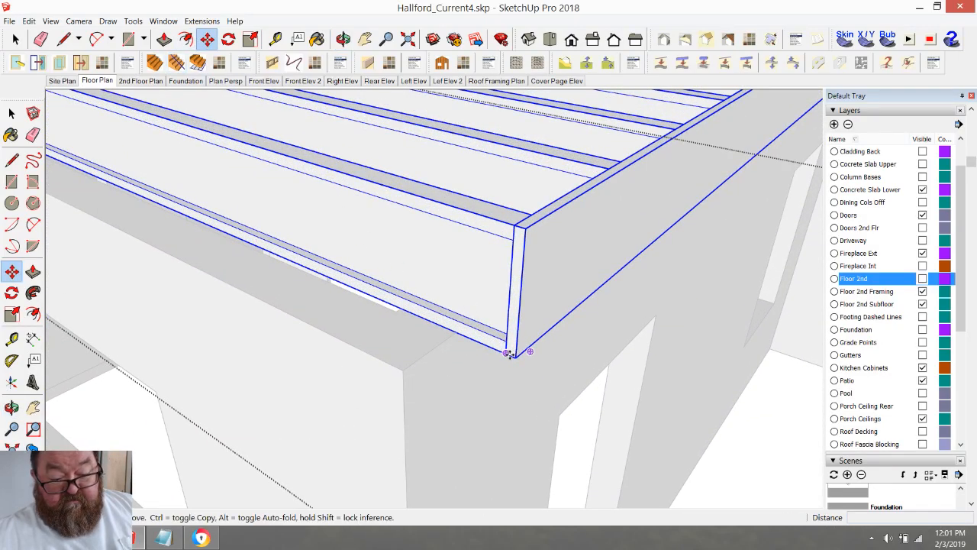
left_click(515, 355)
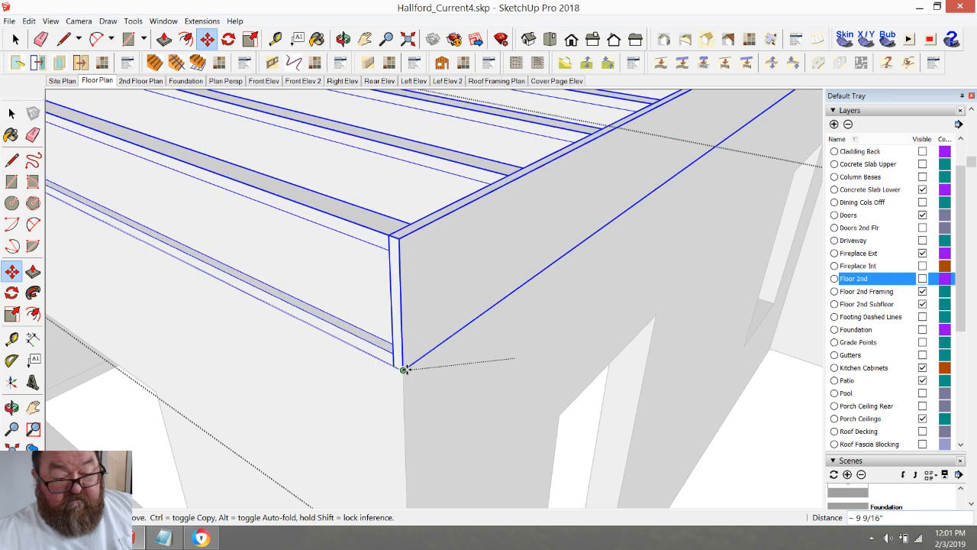
left_click(402, 371)
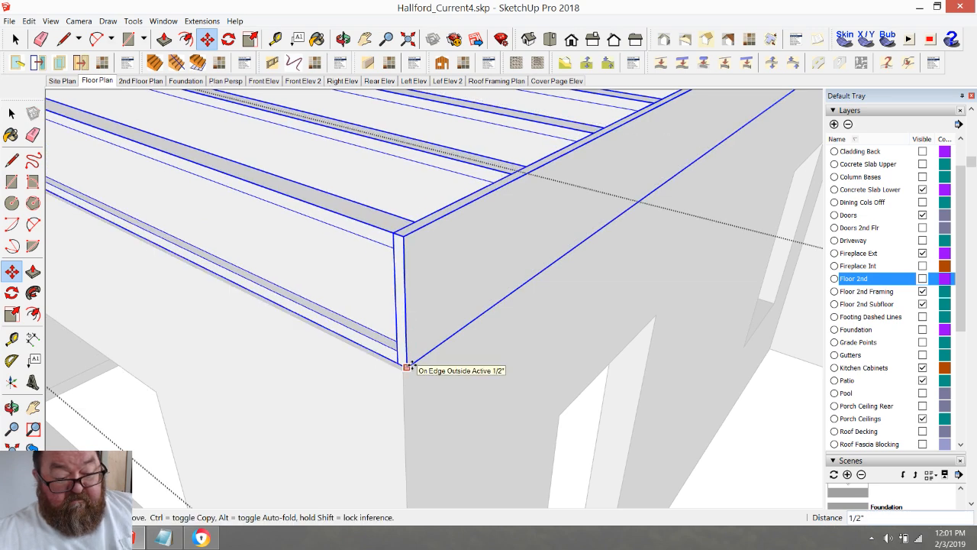
- Move the kitchen wing framing 1/2 inch inward from the wall's outer corner and close the framing group
type("1/2")
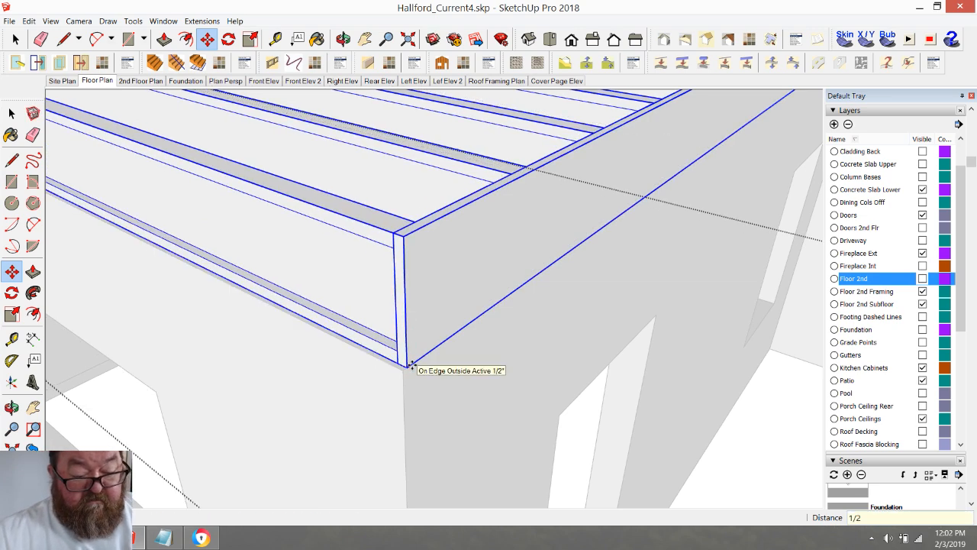
key("Return")
scroll(402, 374, "up", 3)
left_click(401, 367)
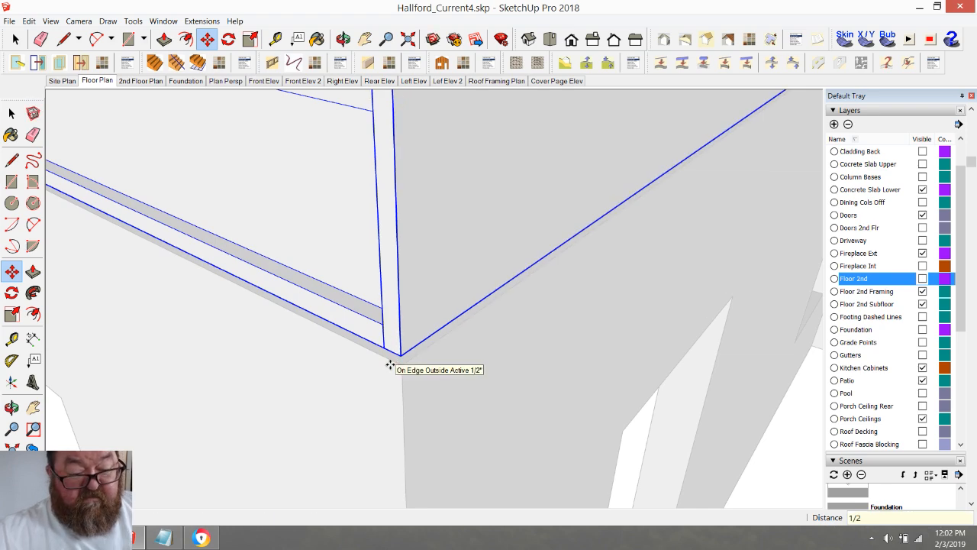
scroll(405, 413, "down", 4)
scroll(424, 467, "down", 6)
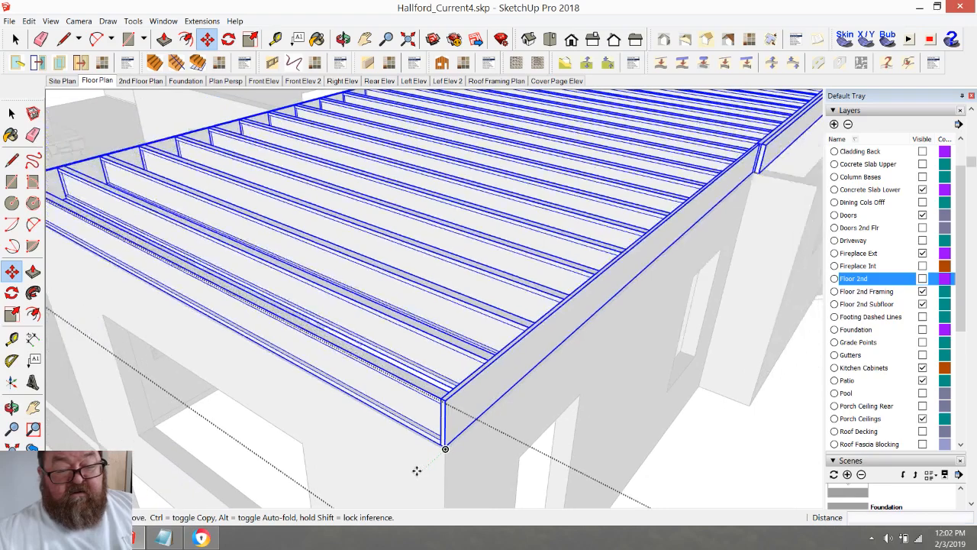
scroll(413, 471, "down", 8)
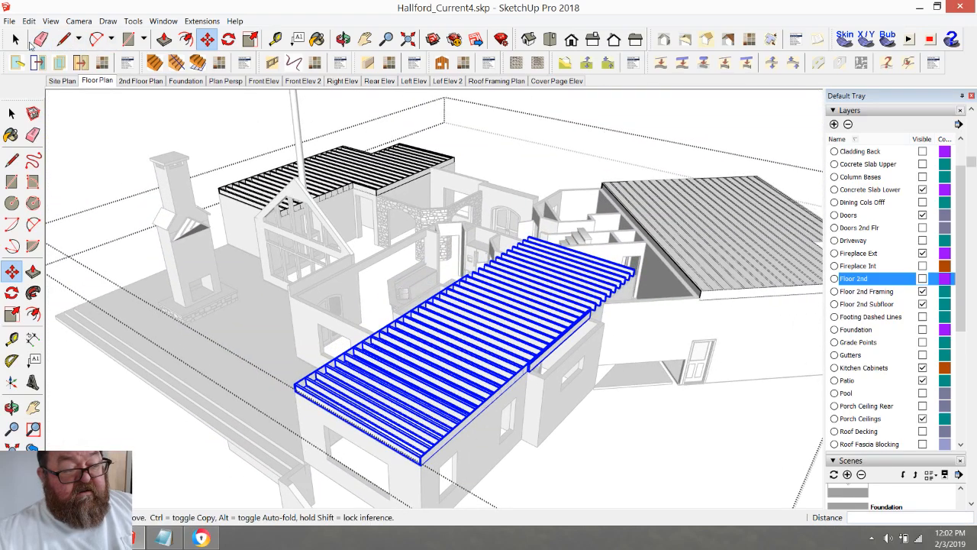
left_click(16, 40)
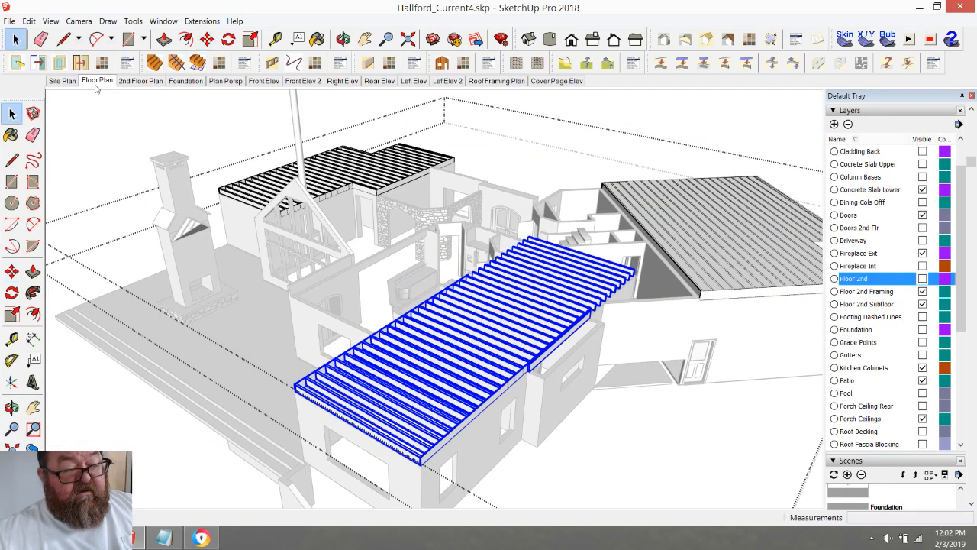
left_click(131, 109)
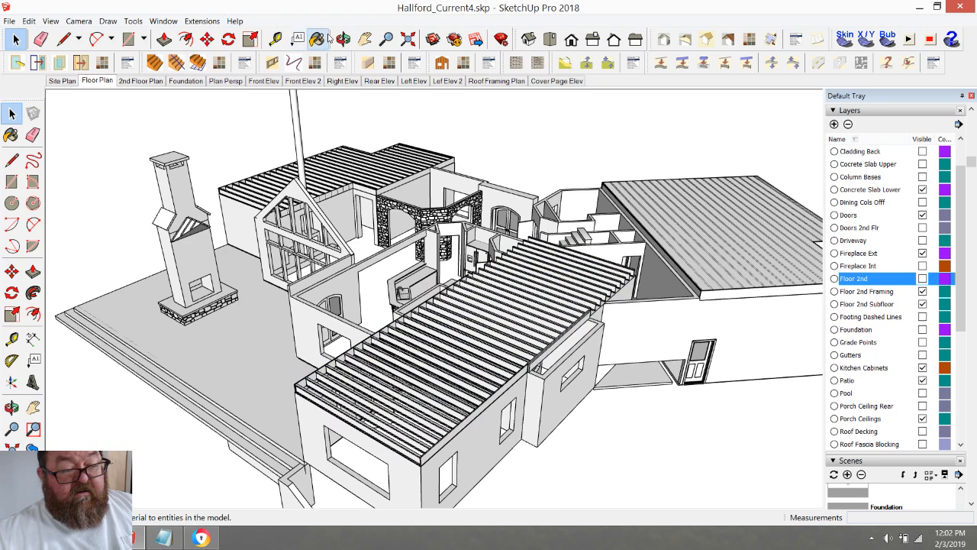
- Examine the kitchen wing framing from its outer corner to the joist ends above the kitchen and stairs
scroll(294, 397, "up", 10)
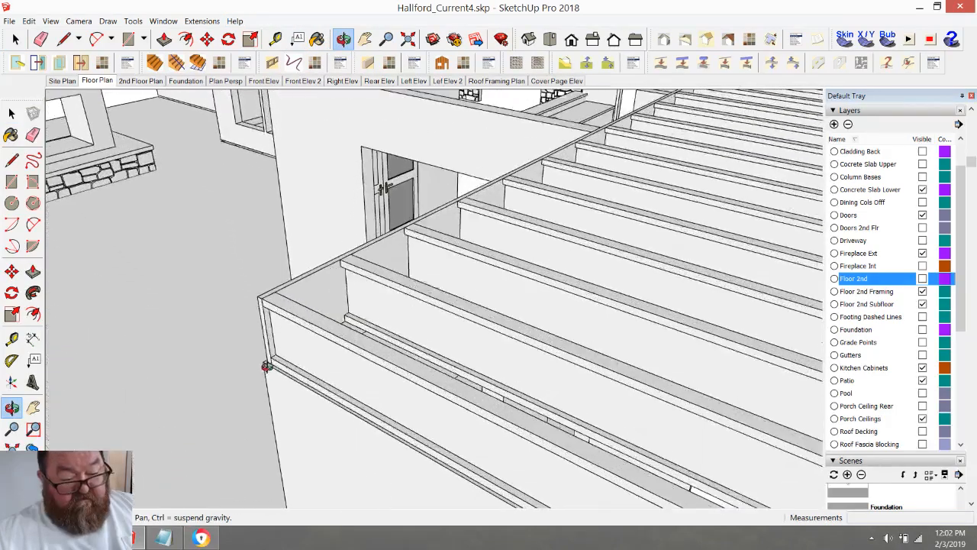
mouse_move(266, 365)
middle_mouse_down()
mouse_move(283, 343)
mouse_move(475, 392)
mouse_move(694, 334)
mouse_move(599, 358)
mouse_move(380, 480)
mouse_move(360, 316)
mouse_move(362, 440)
mouse_move(381, 358)
mouse_move(374, 429)
mouse_move(338, 318)
mouse_move(362, 464)
mouse_move(381, 495)
mouse_move(373, 471)
mouse_move(360, 469)
mouse_move(451, 333)
mouse_move(535, 405)
mouse_move(506, 415)
middle_mouse_up()
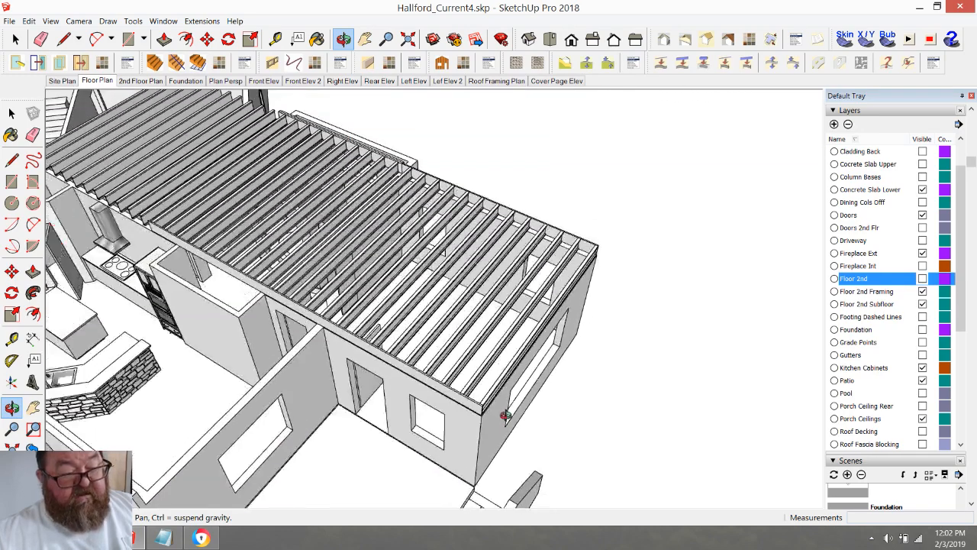
mouse_move(528, 380)
middle_mouse_down()
mouse_move(267, 356)
mouse_move(381, 432)
mouse_move(387, 354)
mouse_move(376, 338)
mouse_move(131, 183)
mouse_move(81, 135)
mouse_move(263, 174)
mouse_move(338, 290)
mouse_move(301, 322)
mouse_move(524, 364)
mouse_move(692, 175)
mouse_move(572, 245)
mouse_move(546, 214)
middle_mouse_up()
scroll(721, 248, "up", 4)
middle_click_drag(715, 246, 683, 265)
mouse_move(639, 303)
middle_mouse_down()
mouse_move(702, 311)
mouse_move(772, 273)
middle_mouse_up()
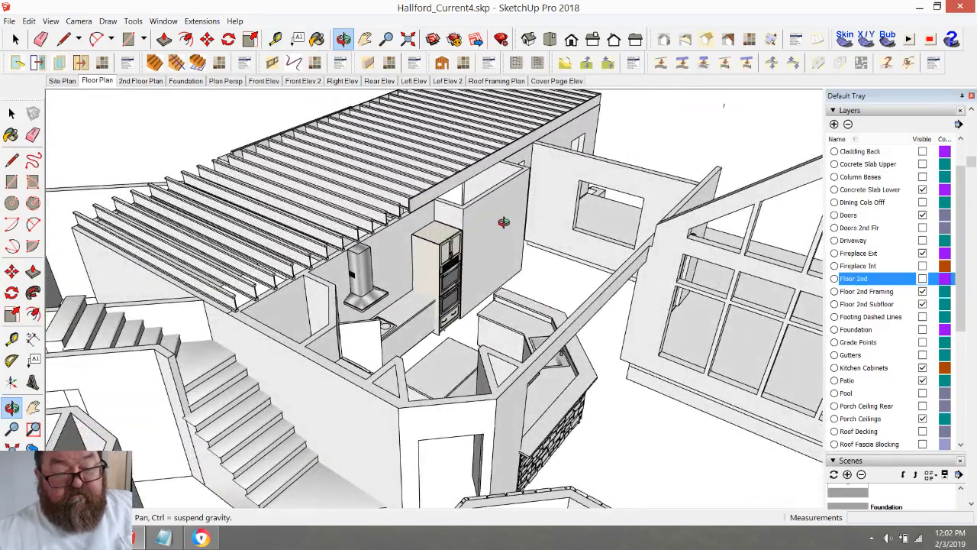
scroll(358, 187, "down", 3)
mouse_move(358, 188)
middle_mouse_down()
mouse_move(390, 234)
mouse_move(438, 268)
middle_mouse_up()
scroll(407, 220, "up", 5)
mouse_move(407, 220)
middle_mouse_down()
mouse_move(460, 285)
mouse_move(504, 302)
mouse_move(505, 290)
middle_mouse_up()
scroll(461, 286, "down", 4)
scroll(403, 154, "up", 2)
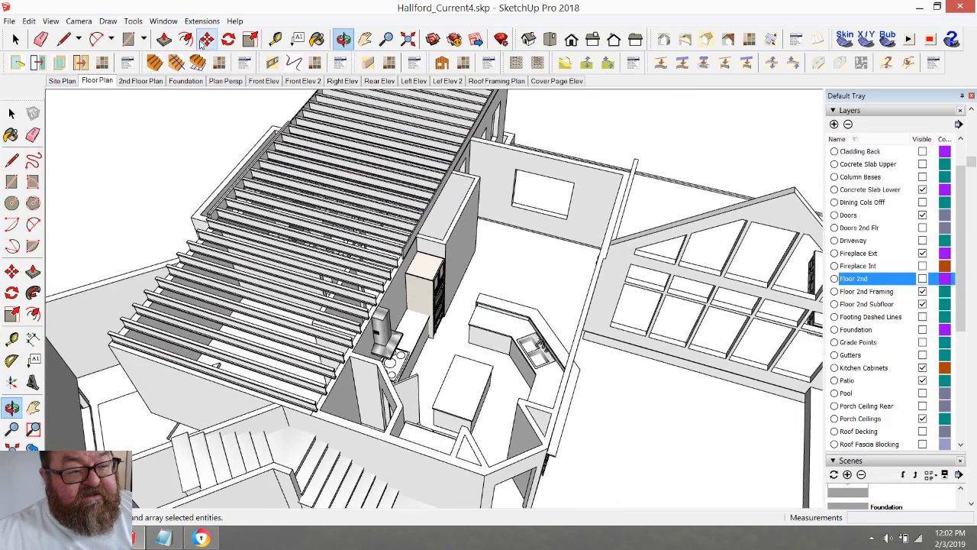
- Measure the span from the kitchen wing's outer wall to the opposite wall beside the great room's gable window
left_click(273, 43)
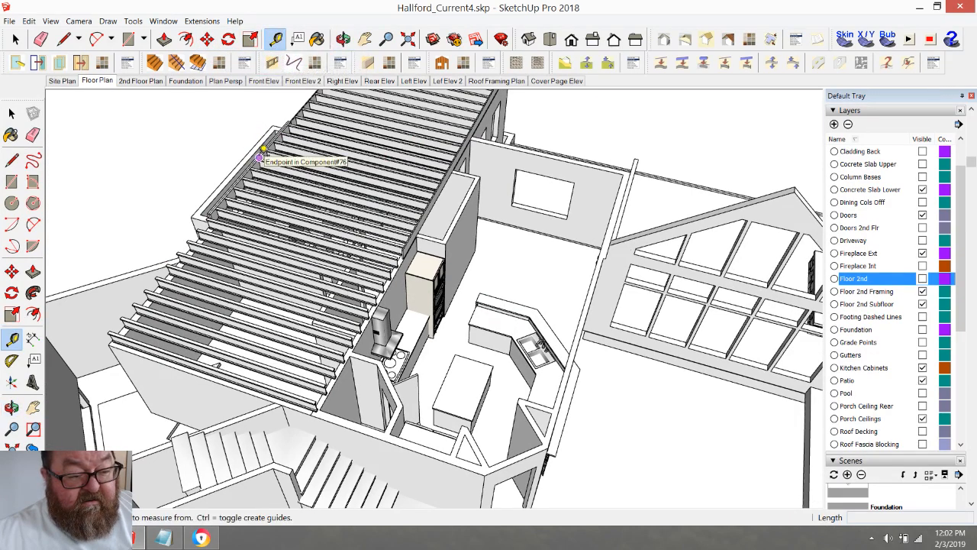
left_click(260, 158)
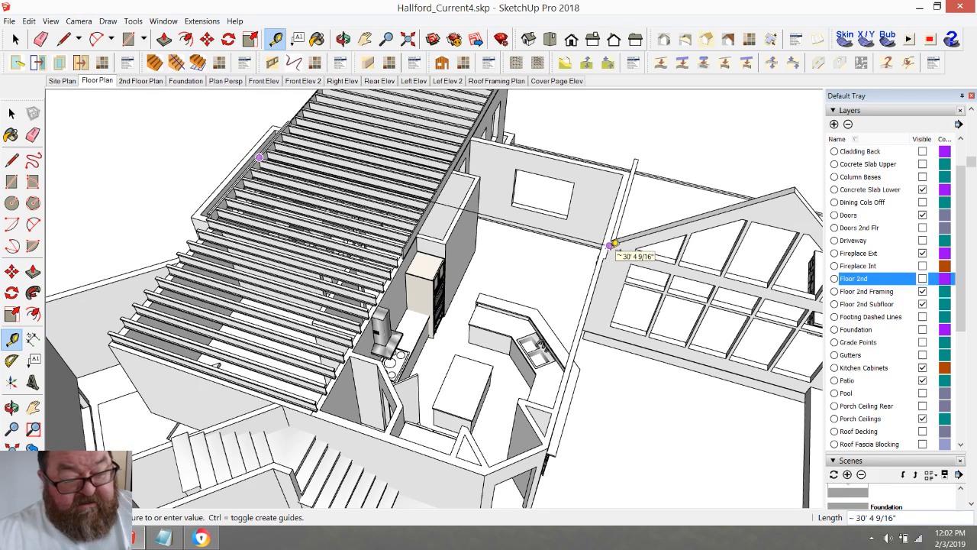
left_click(343, 39)
left_click_drag(421, 178, 412, 155)
scroll(411, 154, "up", 2)
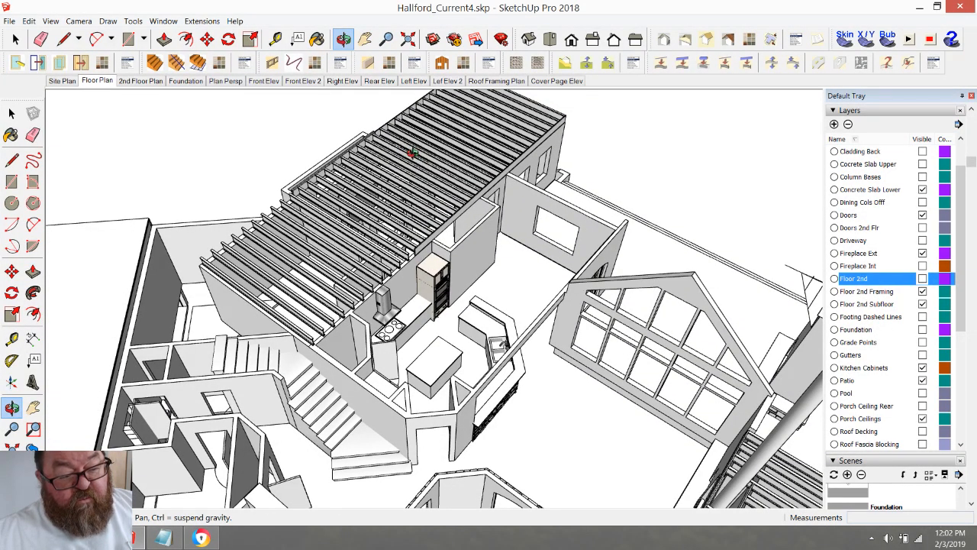
mouse_move(335, 218)
left_mouse_down()
mouse_move(602, 120)
mouse_move(524, 282)
mouse_move(310, 343)
mouse_move(253, 298)
mouse_move(323, 221)
left_mouse_up()
- Open the kitchen wing's inner rim board for editing and push its end face back past the kitchen walls
scroll(460, 188, "up", 8)
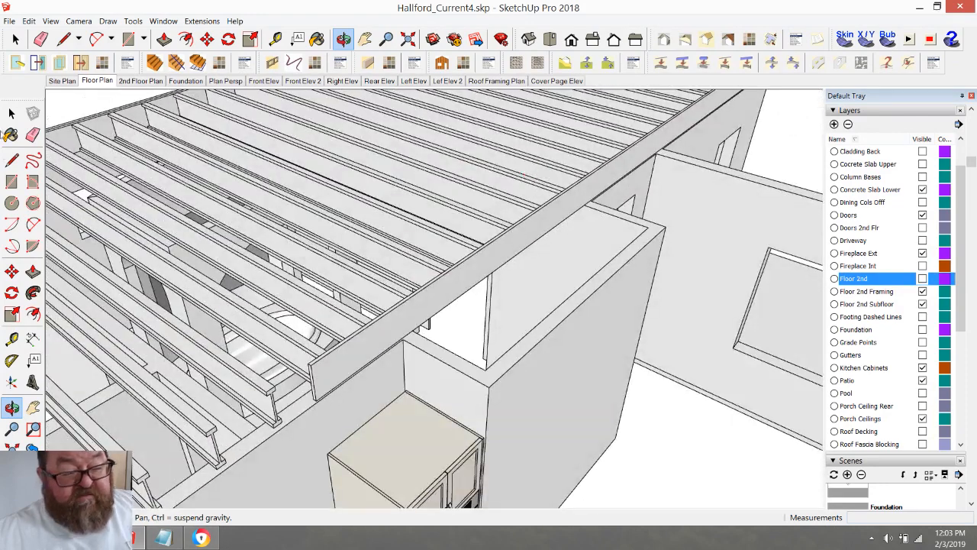
double_click(410, 321)
left_click(408, 323)
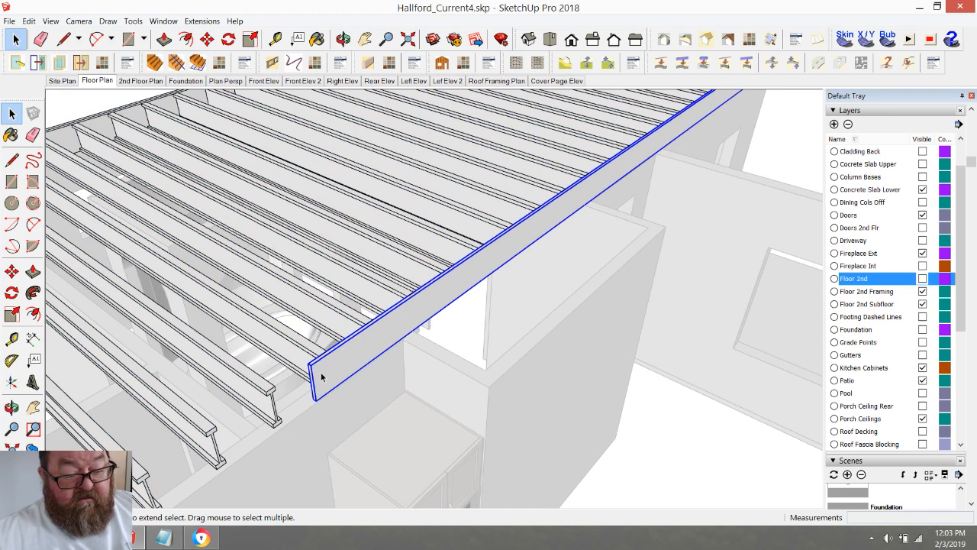
scroll(302, 384, "up", 3)
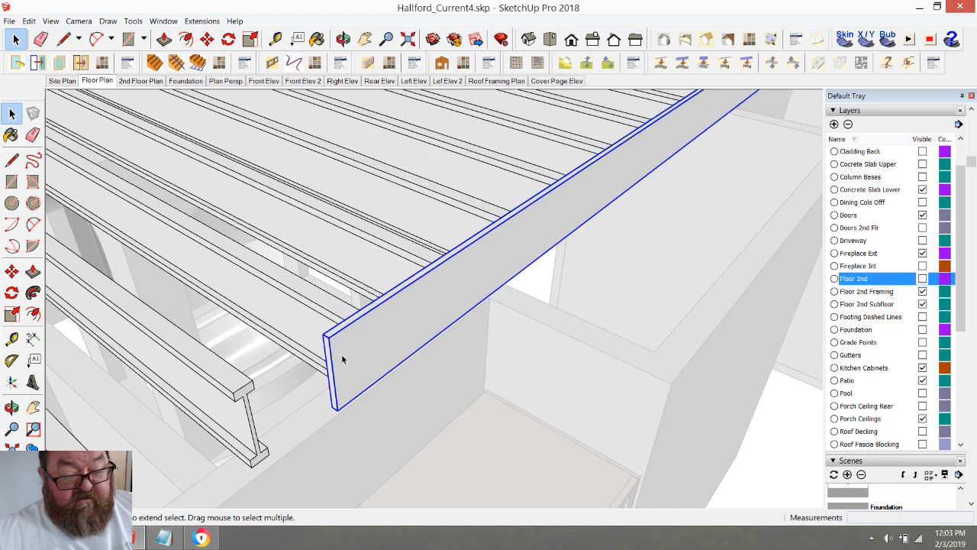
double_click(341, 339)
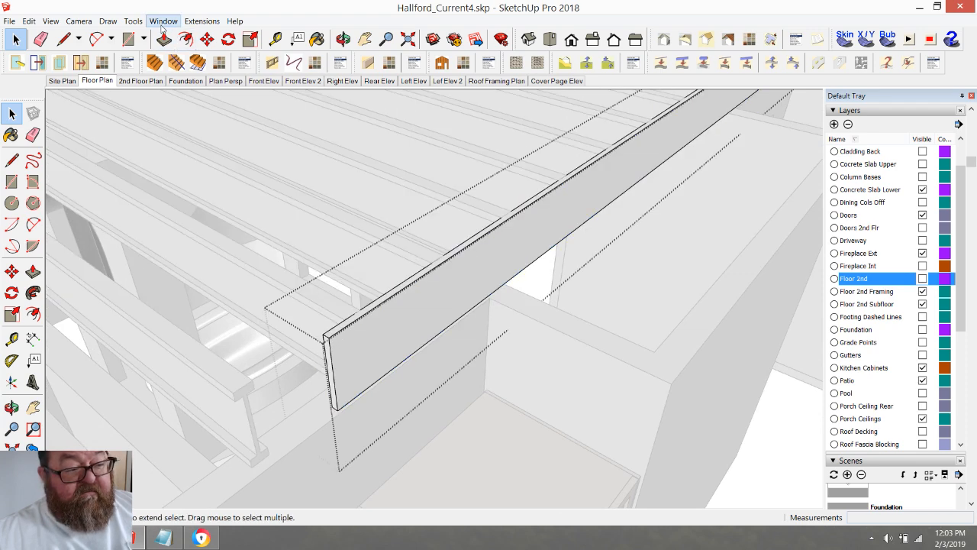
key("p")
left_click_drag(326, 365, 768, 124)
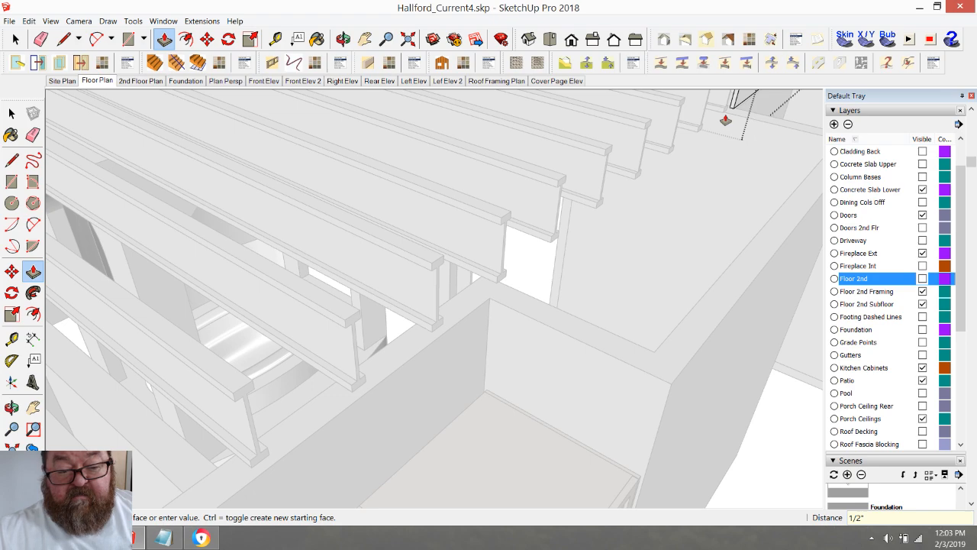
- Push the rim board's end face back about 5' 2 1/2" to the cross wall and adjust it by 1/2 inch
scroll(384, 310, "down", 10)
left_click(343, 39)
left_click_drag(527, 221, 648, 305)
scroll(456, 397, "up", 6)
scroll(646, 236, "up", 6)
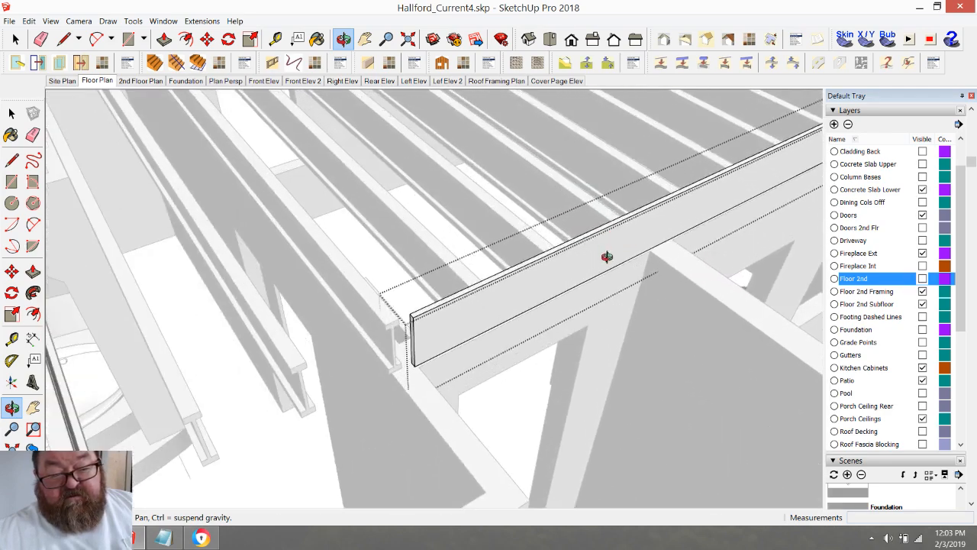
scroll(606, 257, "down", 3)
left_click(164, 39)
left_click_drag(493, 291, 703, 204)
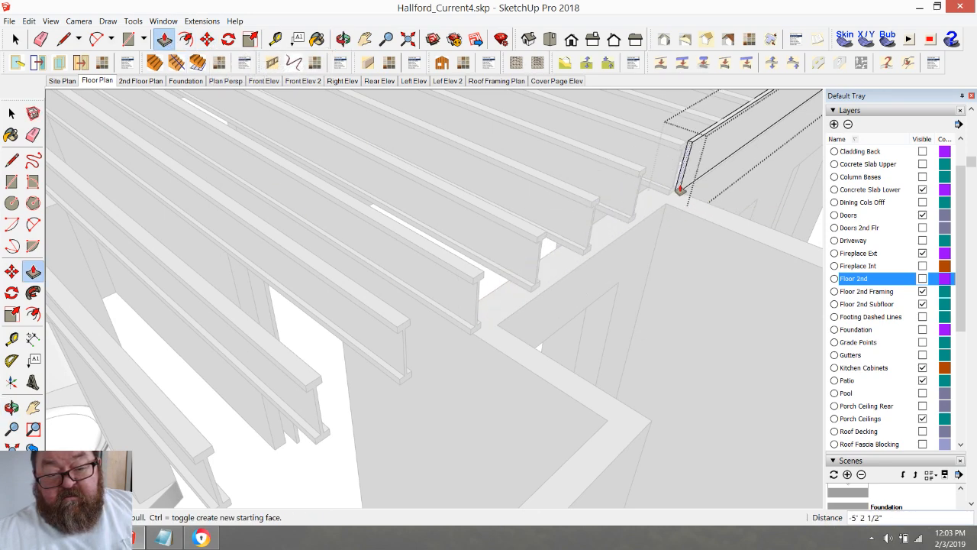
left_click(674, 188)
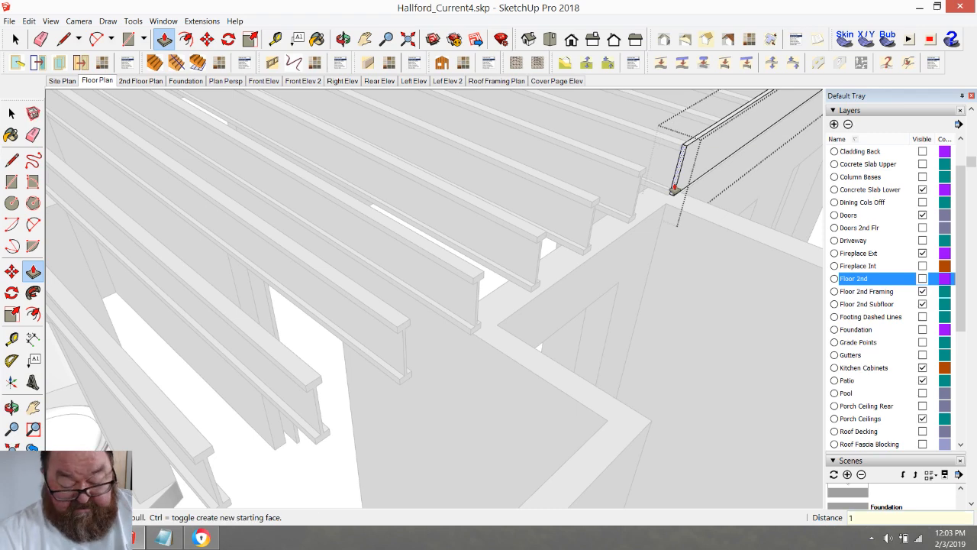
scroll(538, 279, "down", 2)
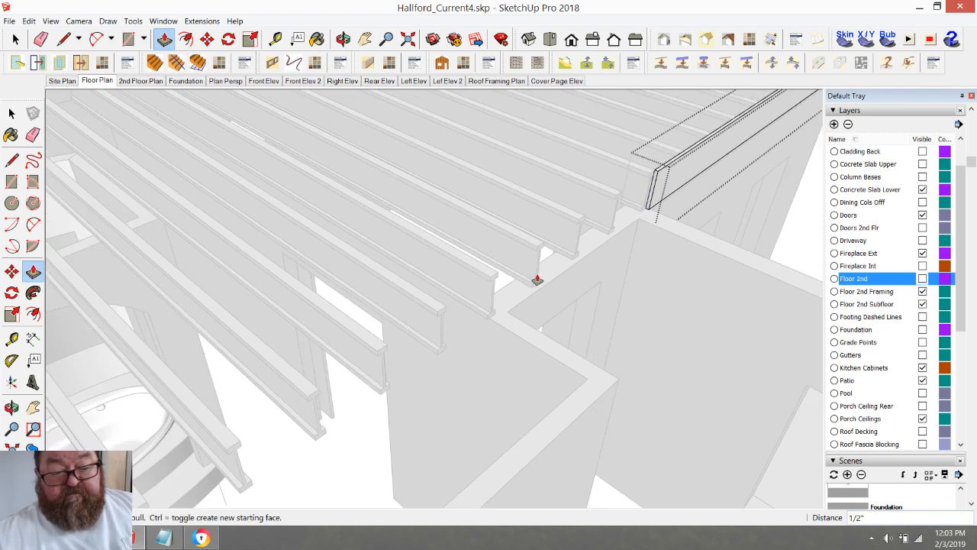
- Close the rim board component and examine its shortened end beside the last joist at the cross wall
left_click(343, 39)
left_click_drag(550, 260, 412, 378)
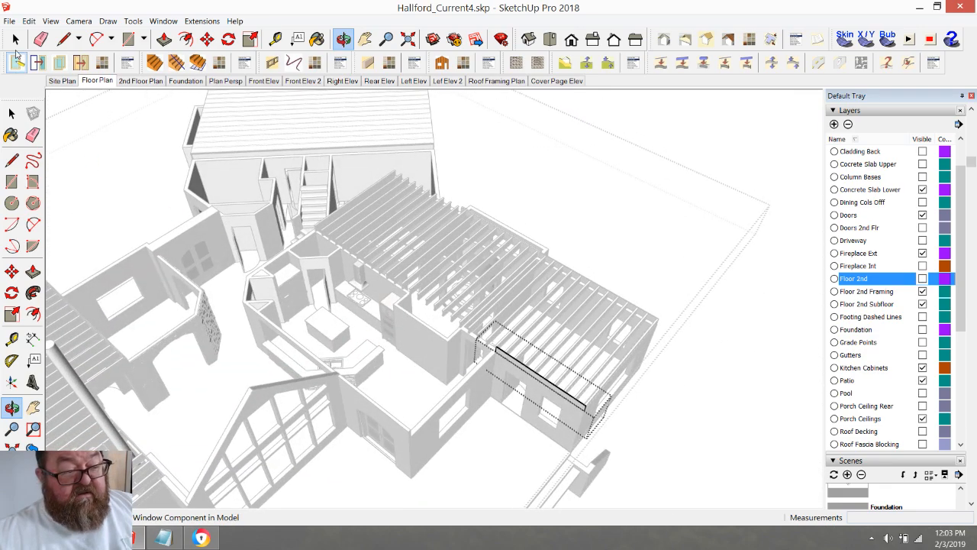
left_click(15, 40)
scroll(534, 274, "up", 5)
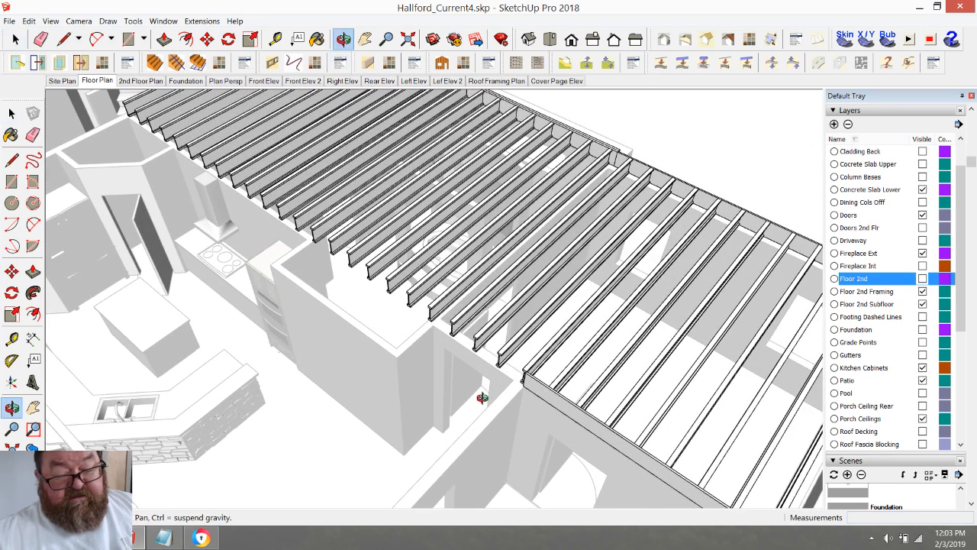
scroll(483, 397, "up", 8)
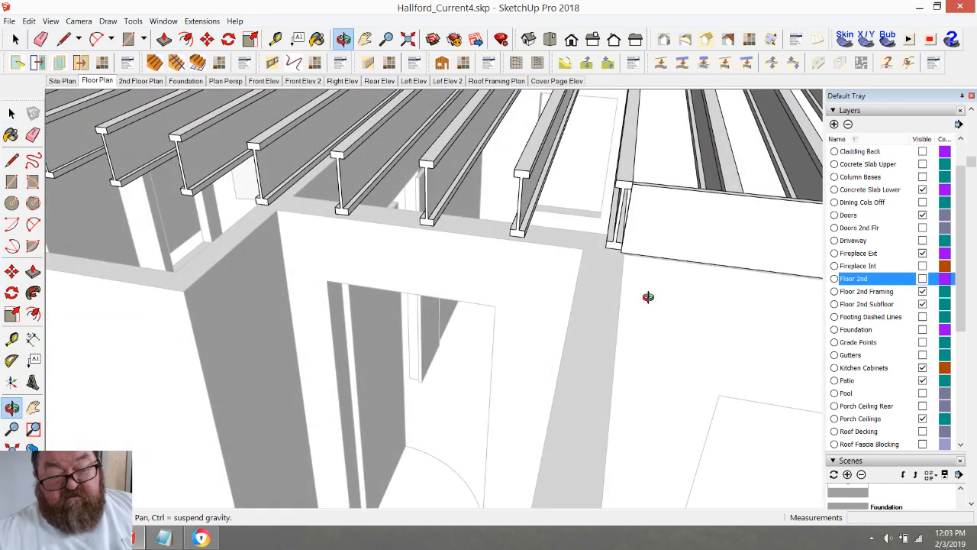
- Make the last joist, beside the end of the adjoining rim board, unique and open it for editing
middle_click_drag(648, 297, 176, 141)
key("space")
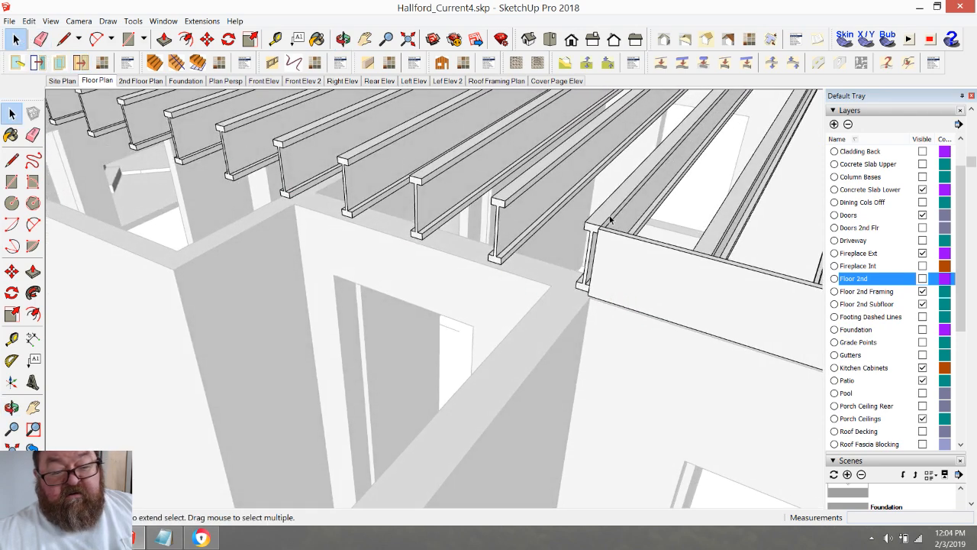
right_click(611, 219)
key("Escape")
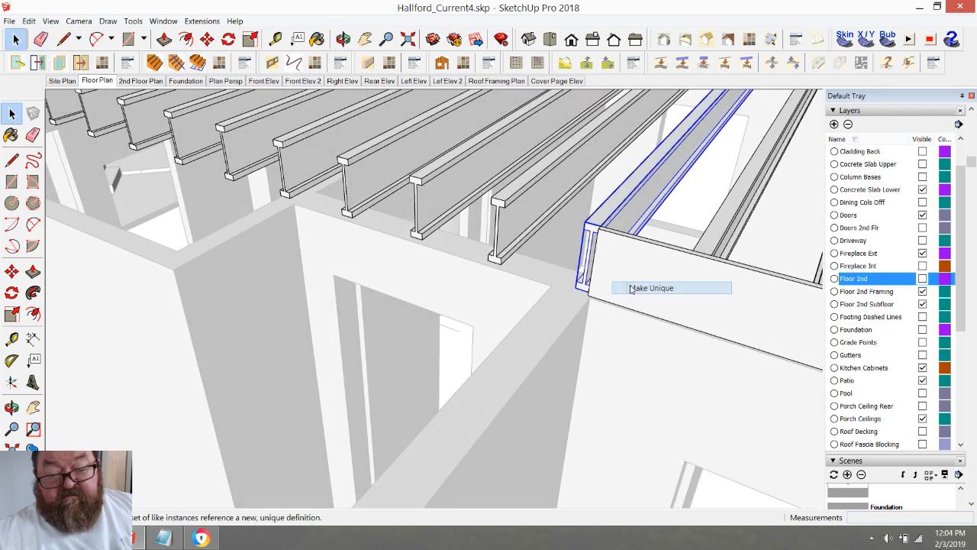
double_click(621, 205)
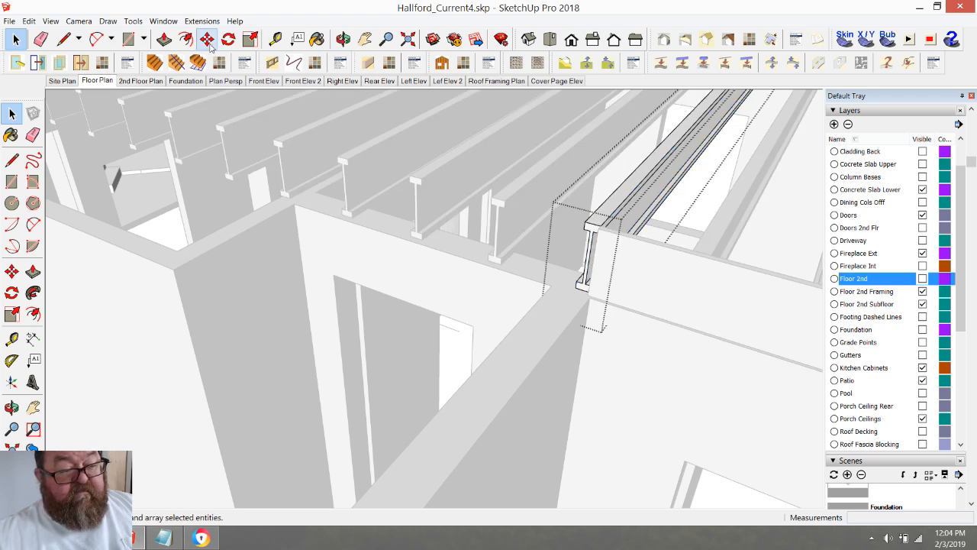
- Extend the joist's end face about 2' 11 7/16", and another 11' 8 1/16" along the wall to the corner near the arched doors
left_click(164, 39)
left_click(585, 227)
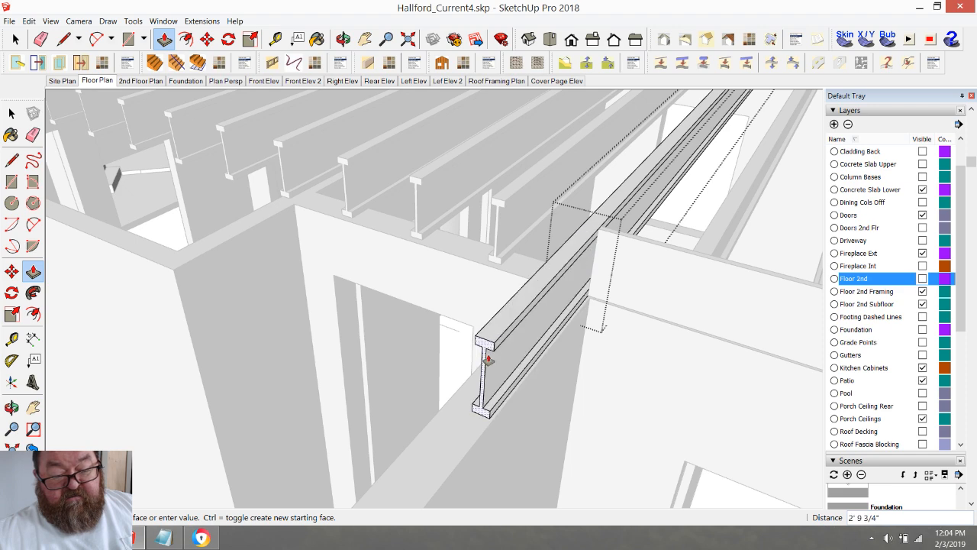
left_click(482, 368)
scroll(541, 188, "down", 6)
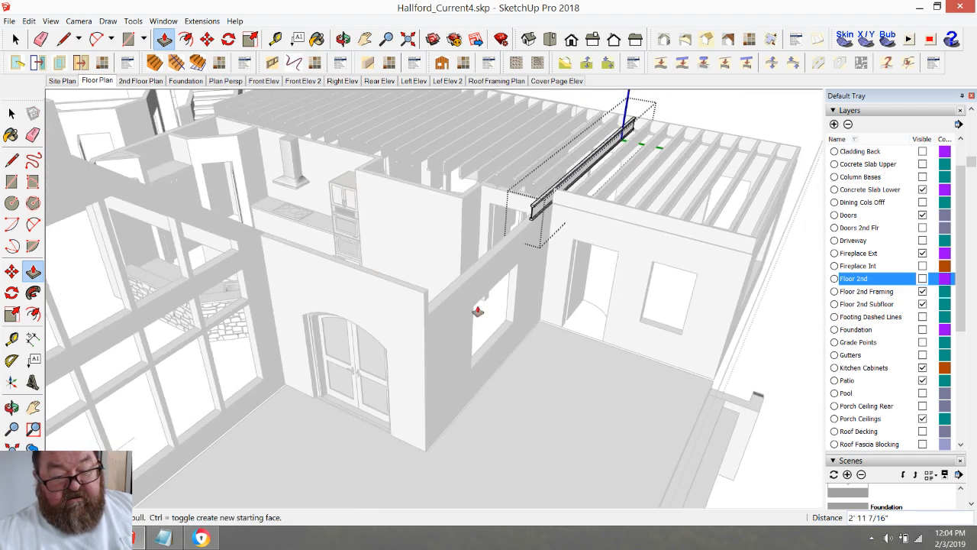
scroll(434, 313, "up", 1)
scroll(441, 297, "up", 2)
scroll(606, 146, "up", 3)
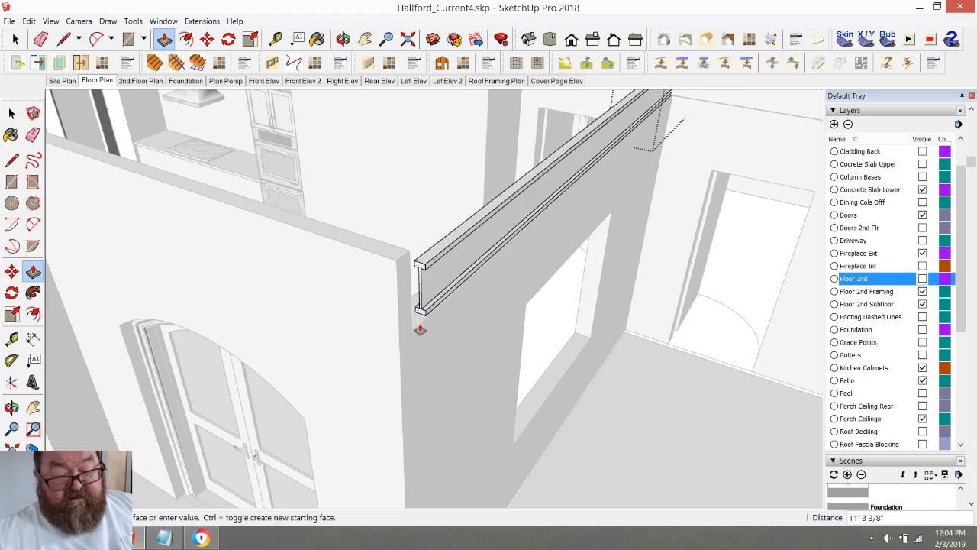
left_click(413, 334)
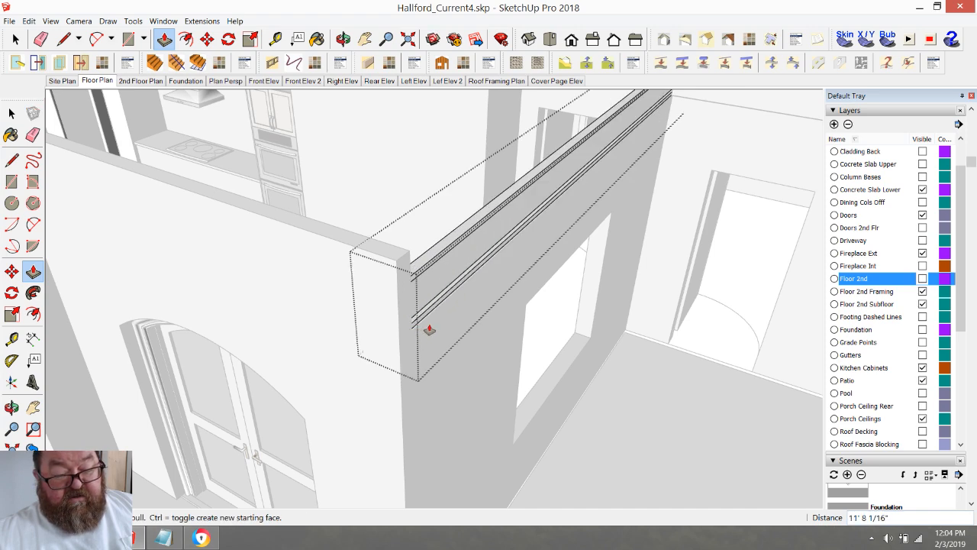
- Examine the extended joist's end at the wall corner from below and from above
left_click(344, 39)
left_click_drag(440, 218, 490, 160)
scroll(287, 179, "up", 4)
left_click_drag(286, 179, 239, 172)
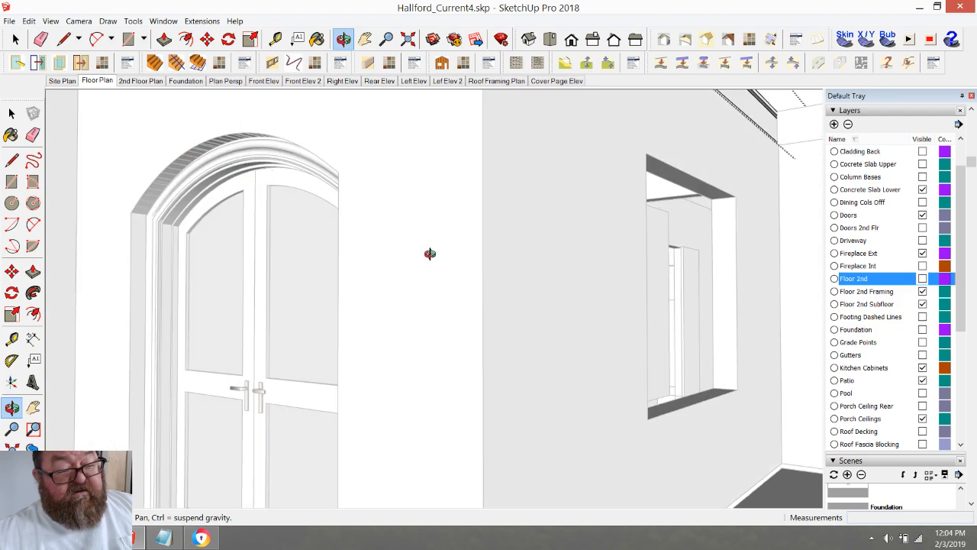
scroll(406, 245, "down", 6)
left_click_drag(486, 273, 370, 389)
scroll(303, 421, "up", 10)
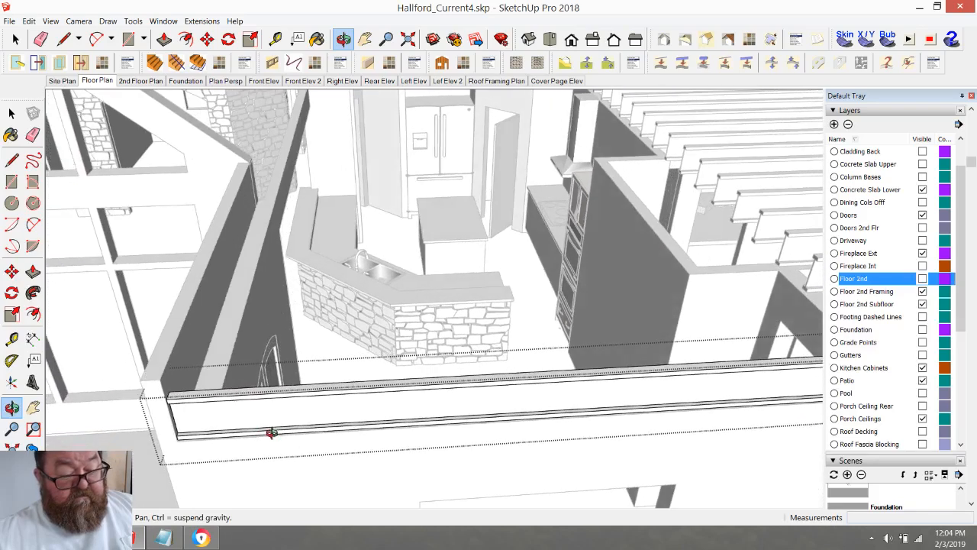
- Delete the whole row of short I-joists over the kitchen and bathroom area, keeping the long joist along the hallway wall
middle_click_drag(272, 433, 266, 437)
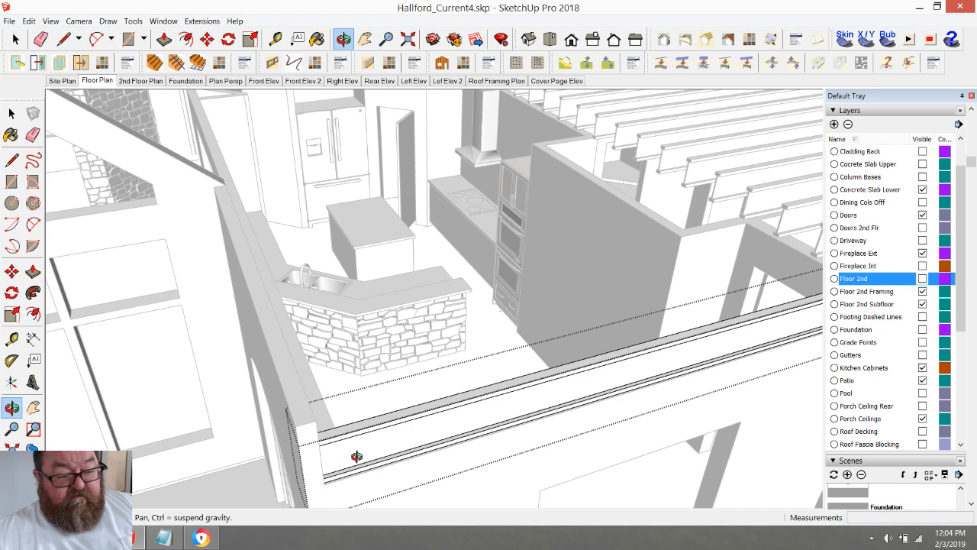
left_click_drag(357, 457, 561, 213)
scroll(561, 212, "up", 10)
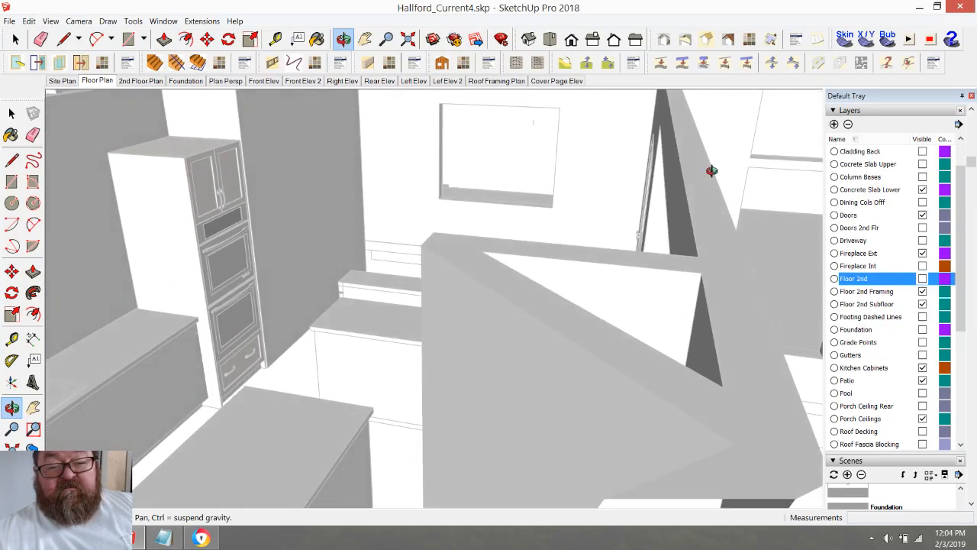
left_click_drag(712, 170, 447, 417)
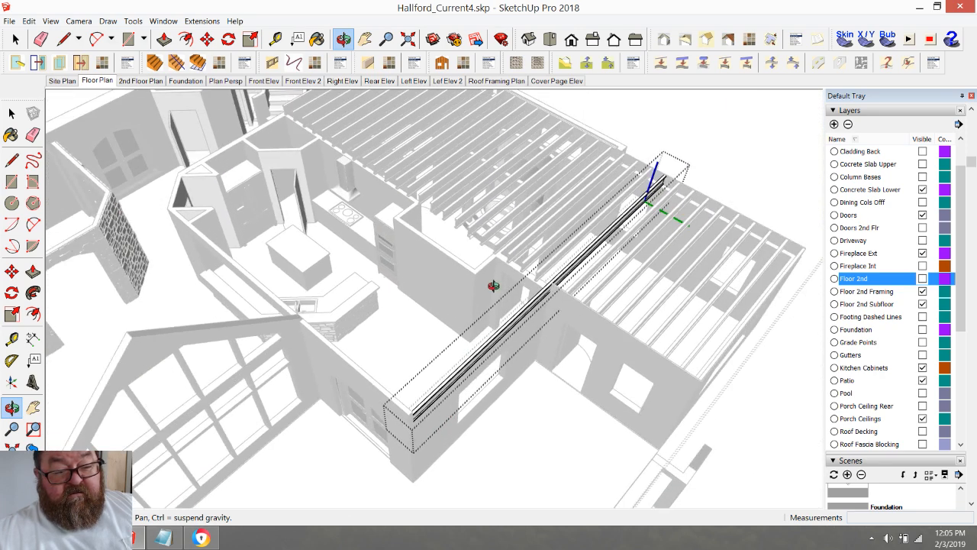
scroll(526, 202, "up", 2)
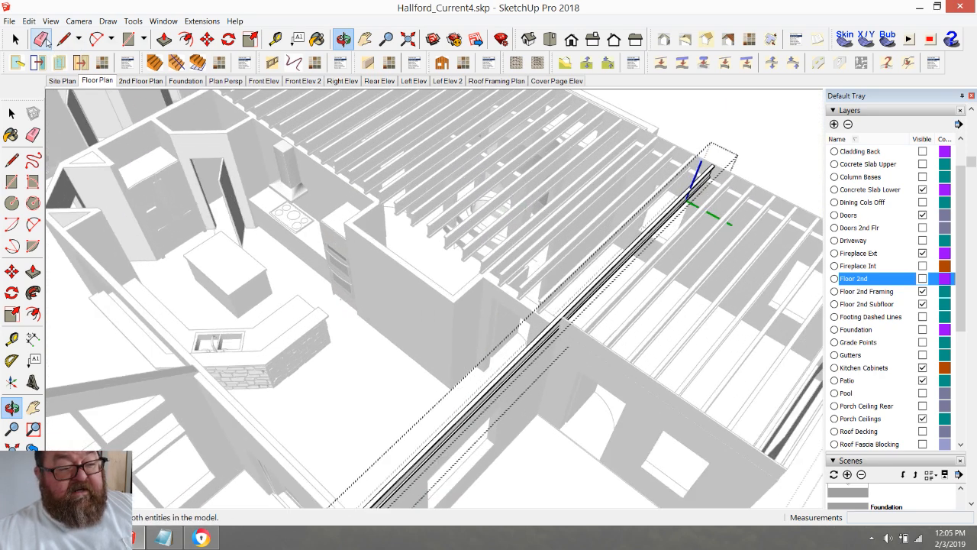
left_click(15, 39)
scroll(695, 92, "down", 3)
middle_click_drag(601, 386, 574, 364)
scroll(536, 328, "up", 1)
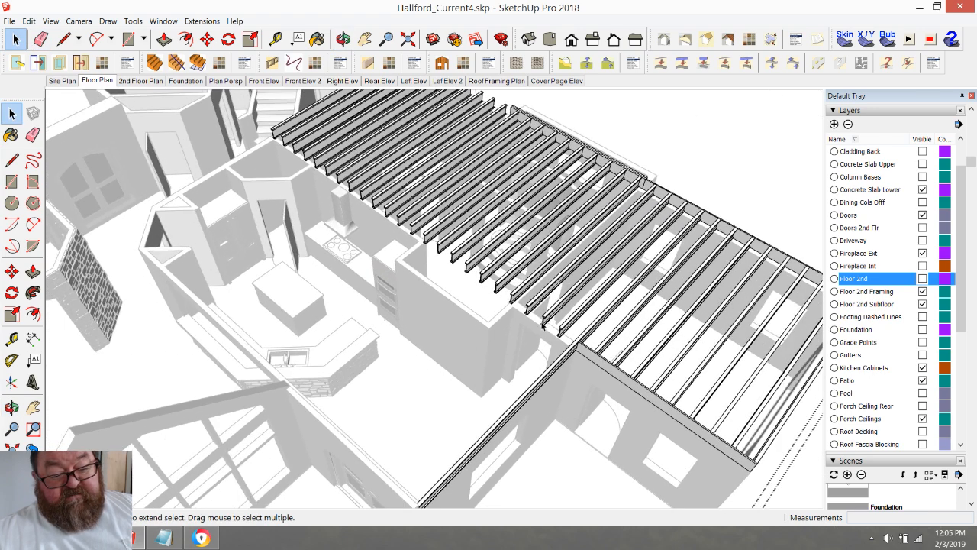
left_click(572, 321)
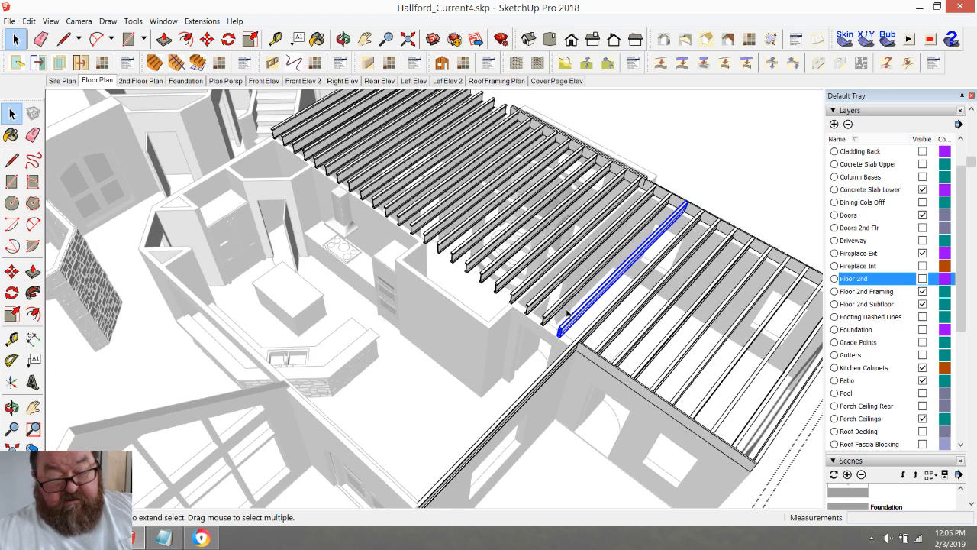
left_click(556, 307, "shift")
left_click(536, 301, "shift")
left_click(519, 290, "shift")
left_click(492, 278, "shift")
left_click(479, 269, "shift")
left_click(467, 262, "shift")
left_click(456, 256, "shift")
left_click(446, 246, "shift")
left_click(434, 235, "shift")
left_click(412, 222, "shift")
left_click(399, 211, "shift")
left_click(388, 203, "shift")
left_click(379, 199, "shift")
left_click(373, 193, "shift")
left_click(350, 180, "shift")
left_click(339, 174, "shift")
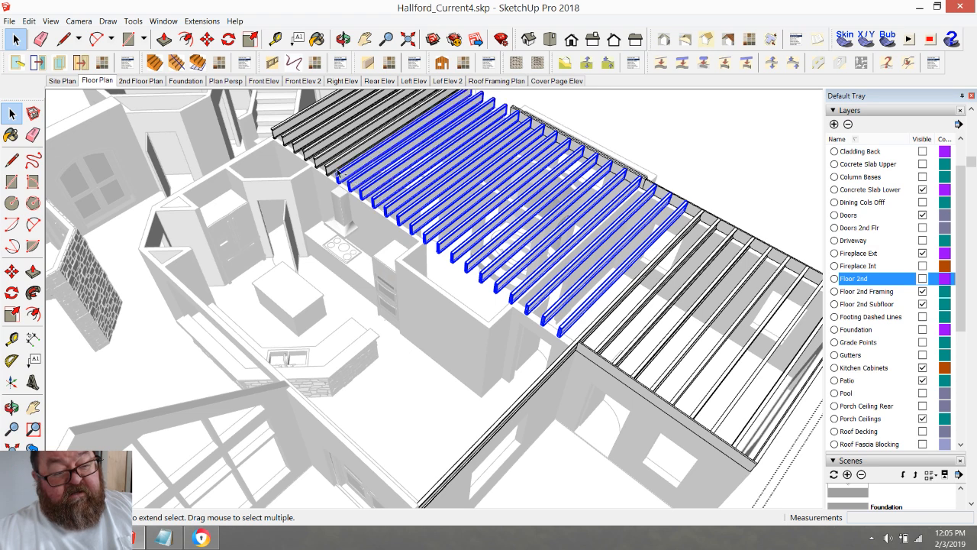
left_click(326, 166, "shift")
left_click(316, 155, "shift")
left_click(302, 145, "shift")
left_click(294, 140, "shift")
left_click(289, 137, "shift")
left_click(276, 132, "shift")
key("Delete")
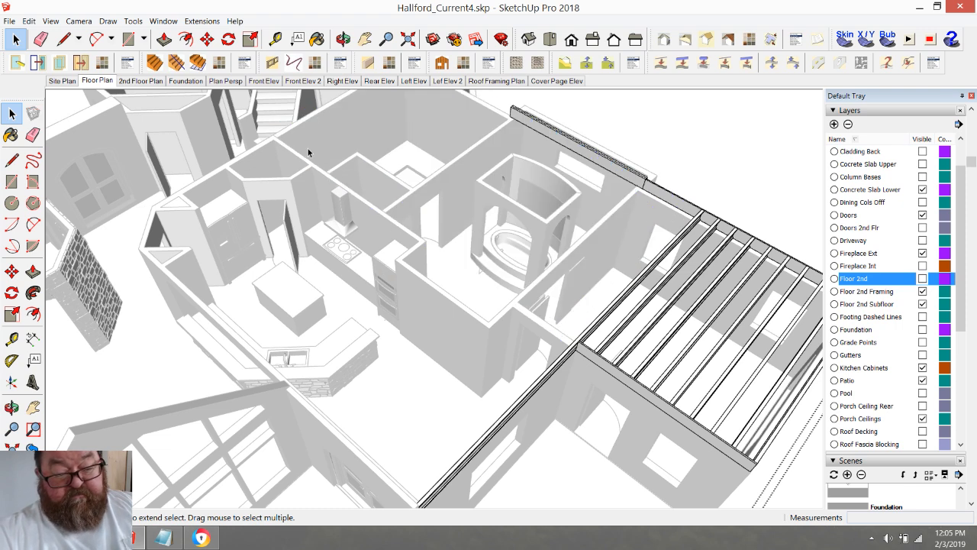
- Copy the long I-joist parallel to itself towards the kitchen and array it with a *23 multiplier
left_click(550, 371)
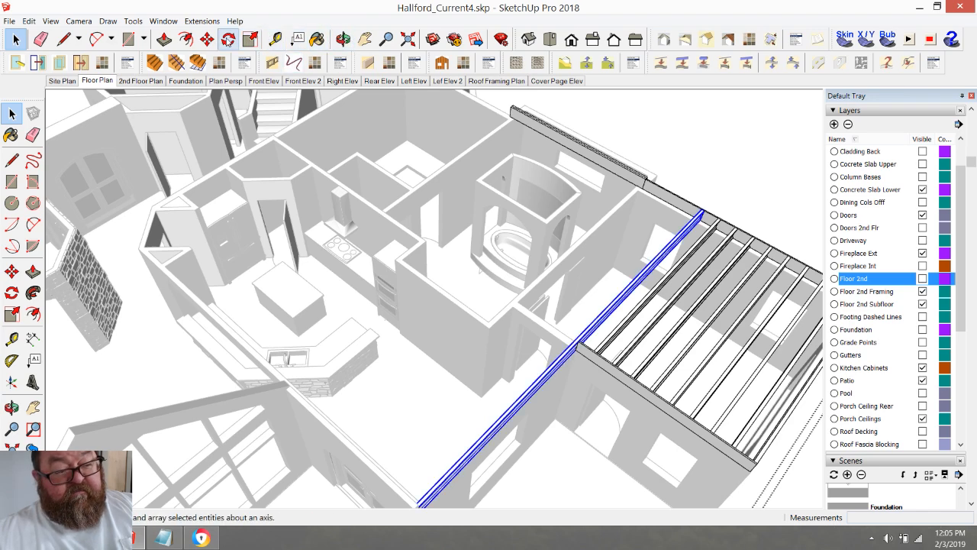
left_click(207, 39)
scroll(639, 416, "up", 2)
scroll(656, 419, "up", 5)
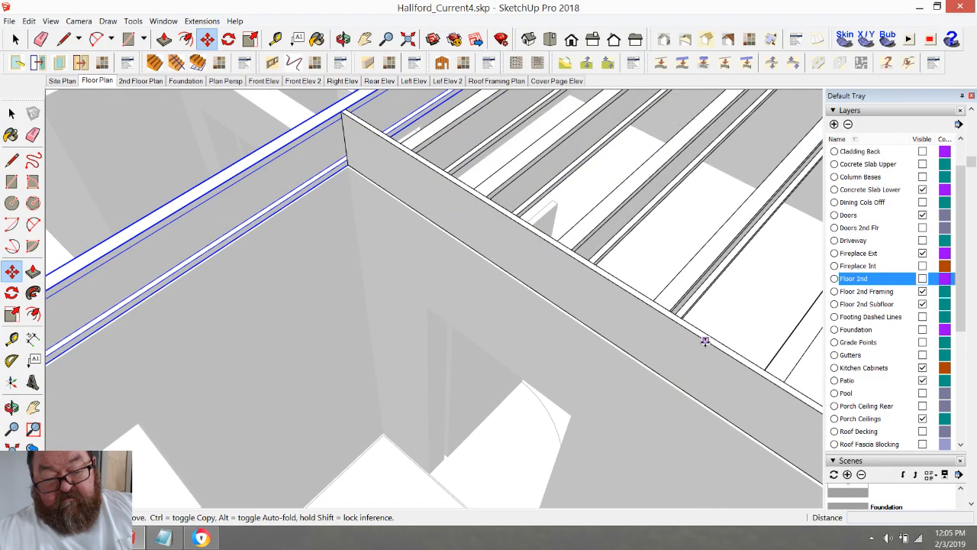
left_click(704, 341)
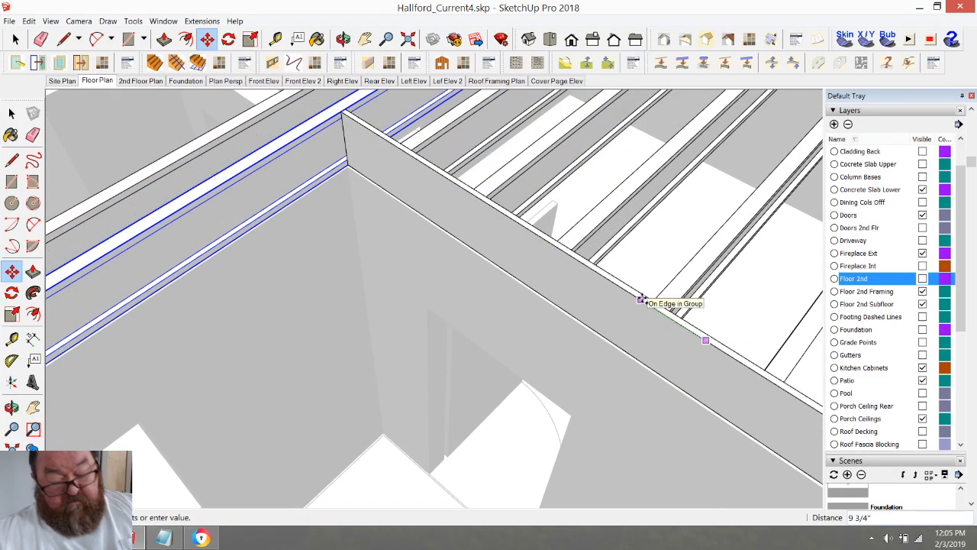
key("Return")
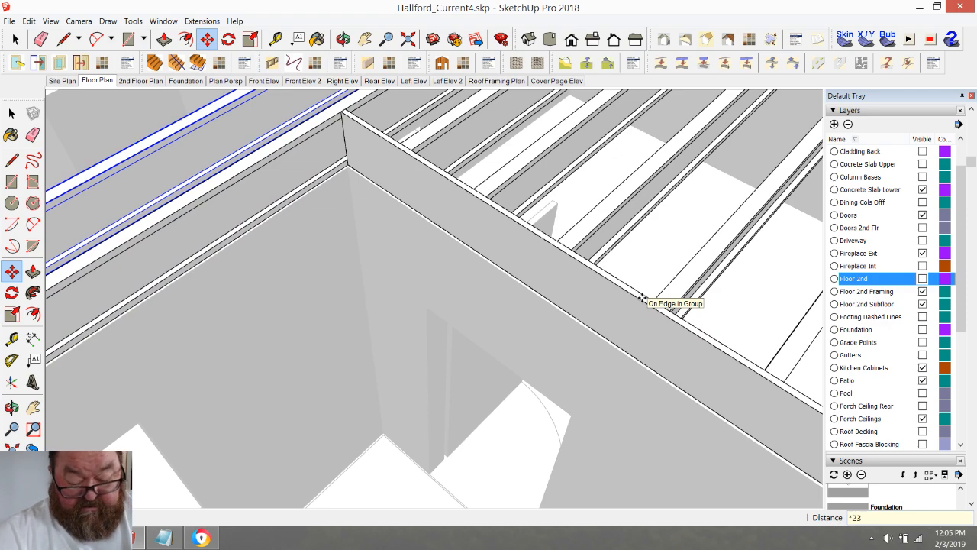
scroll(642, 300, "down", 2)
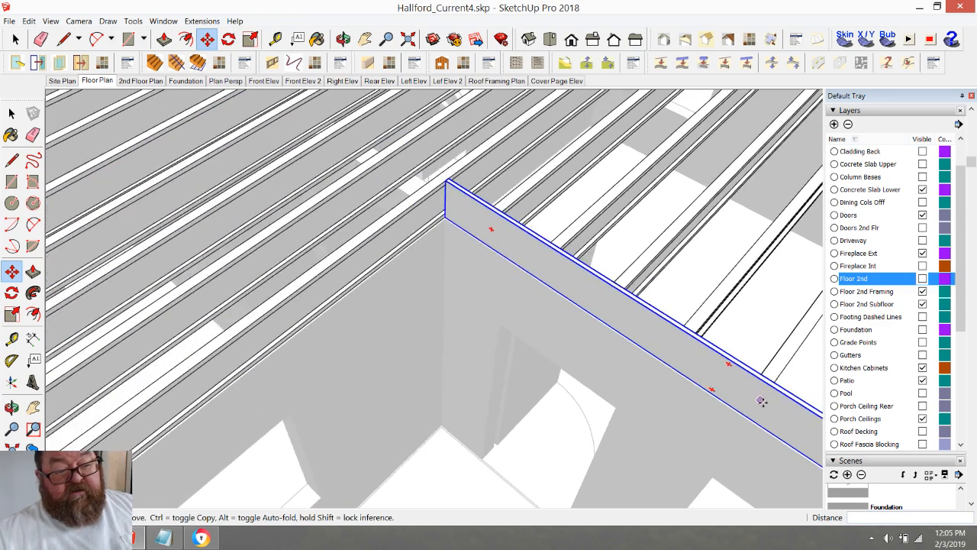
scroll(761, 400, "down", 5)
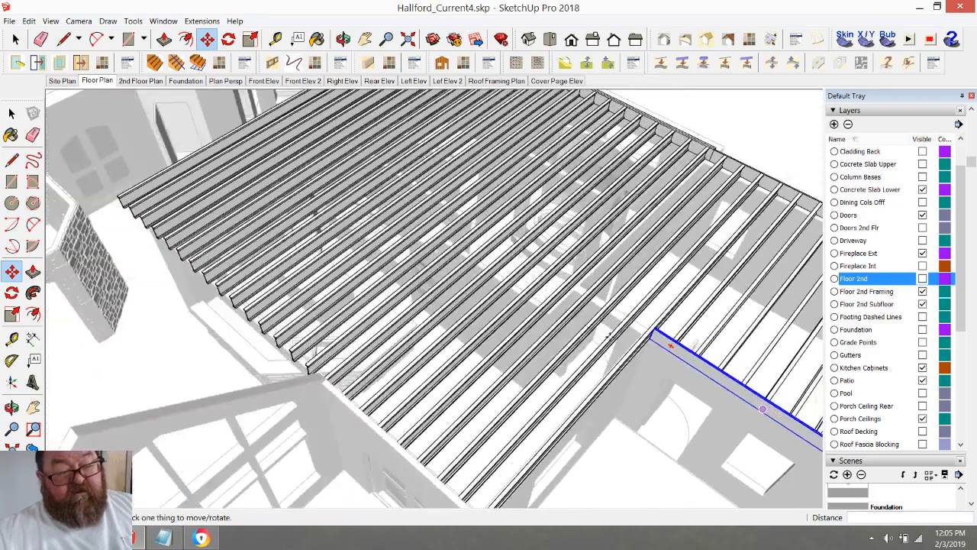
- Examine the overall layout of the arrayed joists over the kitchen wing from above and from several sides
left_click(343, 40)
left_click_drag(424, 271, 356, 316)
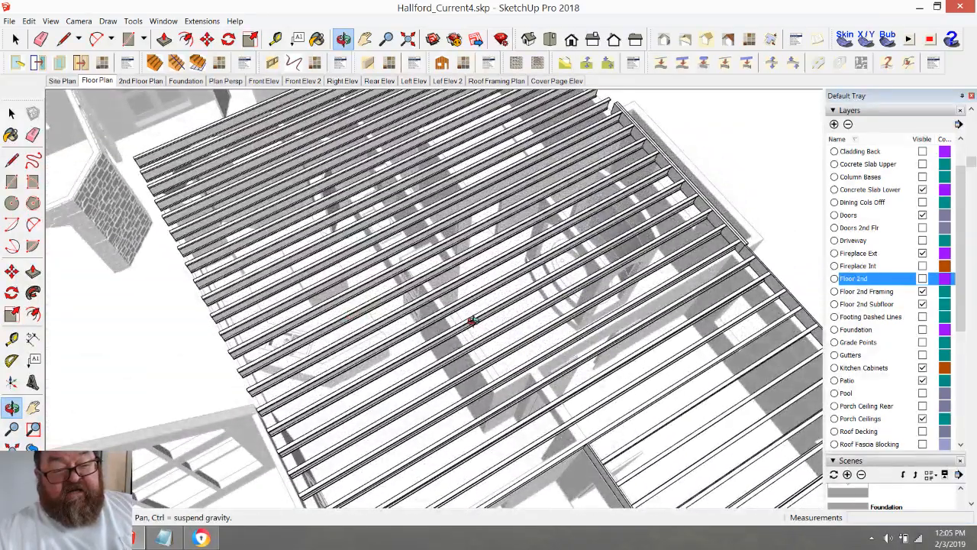
left_click_drag(471, 321, 517, 187)
left_click_drag(428, 237, 548, 193)
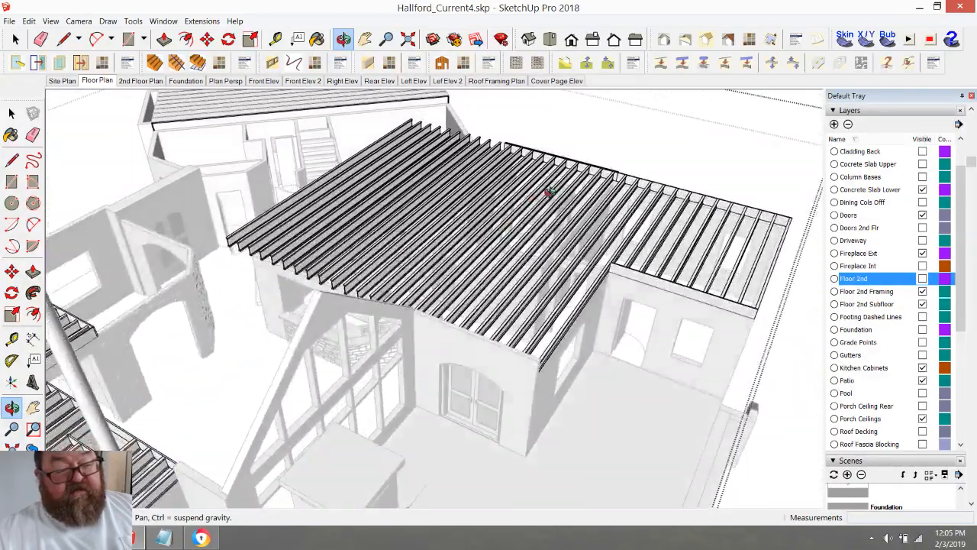
left_click_drag(523, 304, 408, 178)
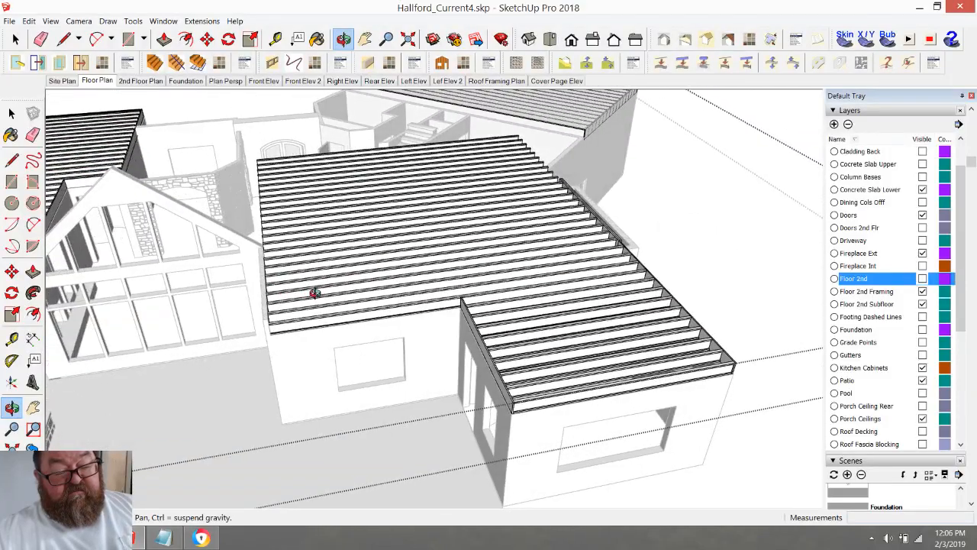
left_click_drag(314, 297, 505, 327)
left_click_drag(338, 269, 392, 341)
- Inspect the joist ends where they bear on the beam above the kitchen opening and beside the staircase
scroll(392, 341, "up", 5)
scroll(392, 341, "up", 8)
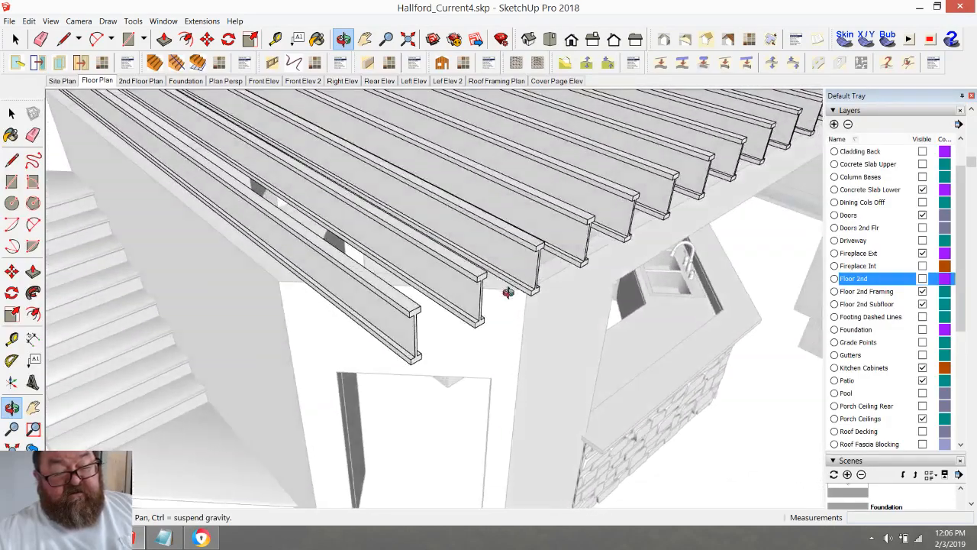
left_click_drag(508, 292, 728, 270)
scroll(339, 348, "down", 4)
scroll(671, 202, "up", 3)
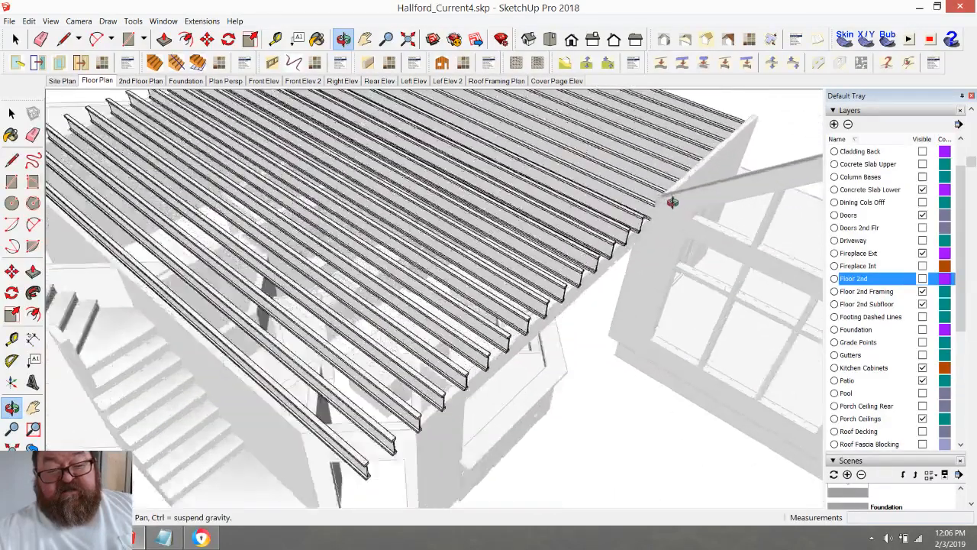
scroll(672, 202, "up", 6)
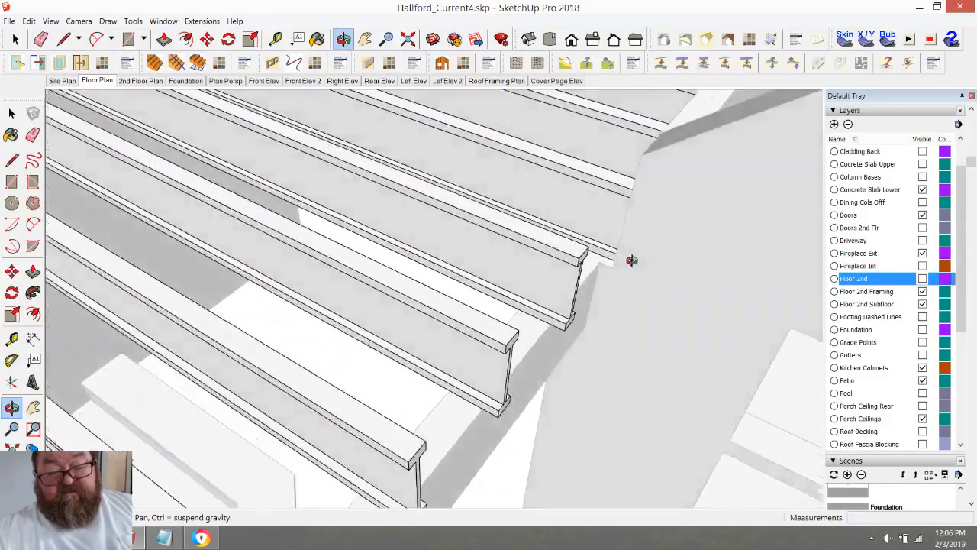
scroll(630, 262, "down", 6)
scroll(580, 229, "down", 2)
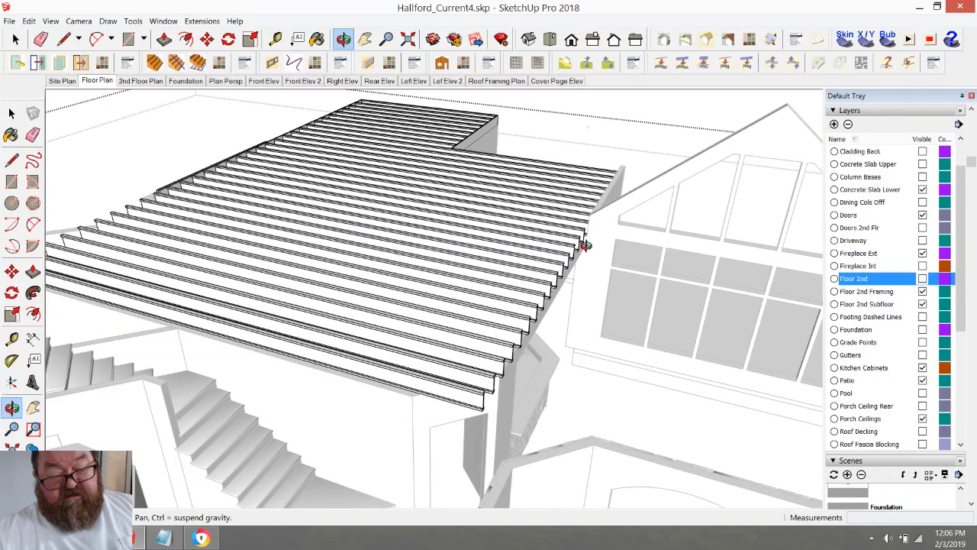
mouse_move(477, 366)
middle_mouse_down()
mouse_move(378, 396)
mouse_move(460, 362)
middle_mouse_up()
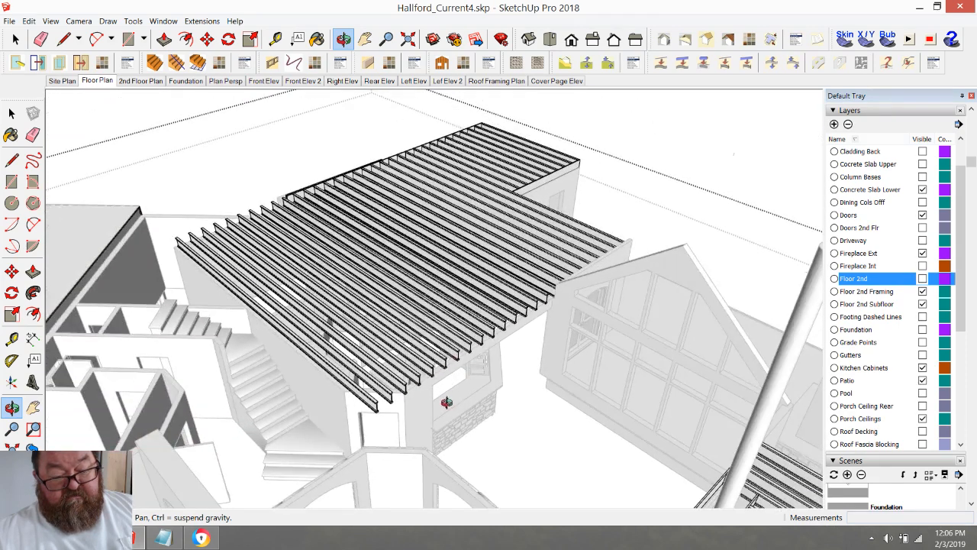
- Switch to the YouTube live stream page in Chrome to read the viewer chat, and return to the SketchUp model
key("space")
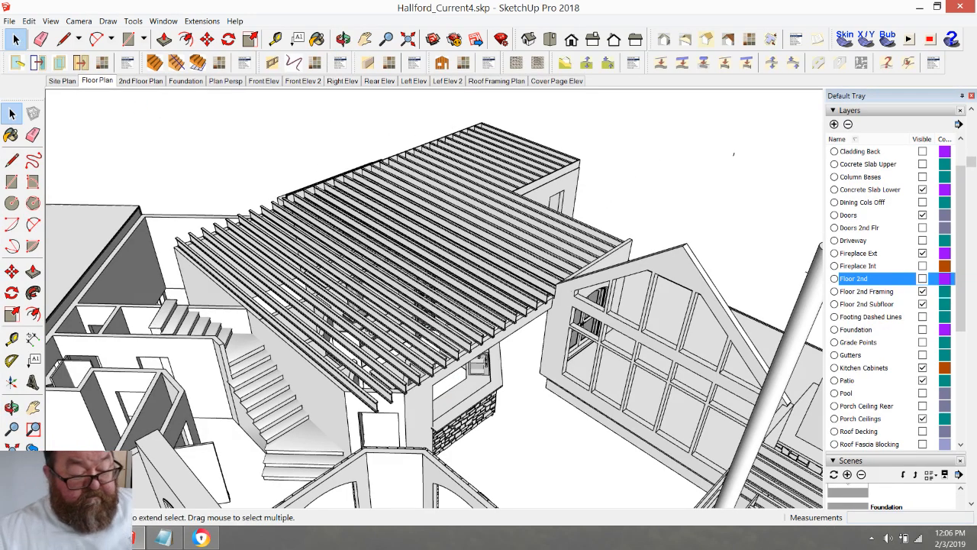
key("alt+Tab")
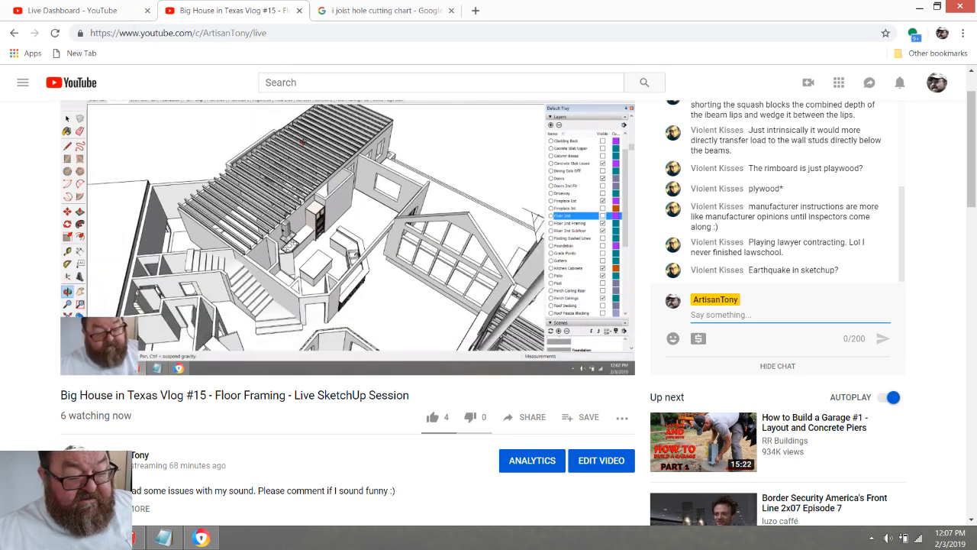
left_click(128, 538)
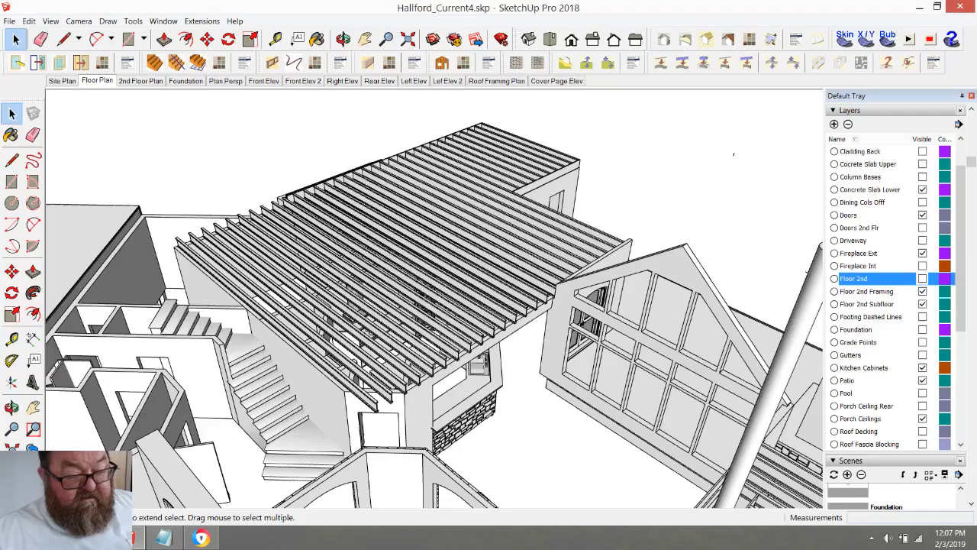
- Check the height of the joist layer against the surrounding walls from a low viewpoint facing the glazed gable
left_click(343, 39)
left_click_drag(359, 292, 452, 227)
left_click_drag(428, 266, 449, 243)
scroll(467, 309, "up", 3)
scroll(468, 309, "up", 2)
key("space")
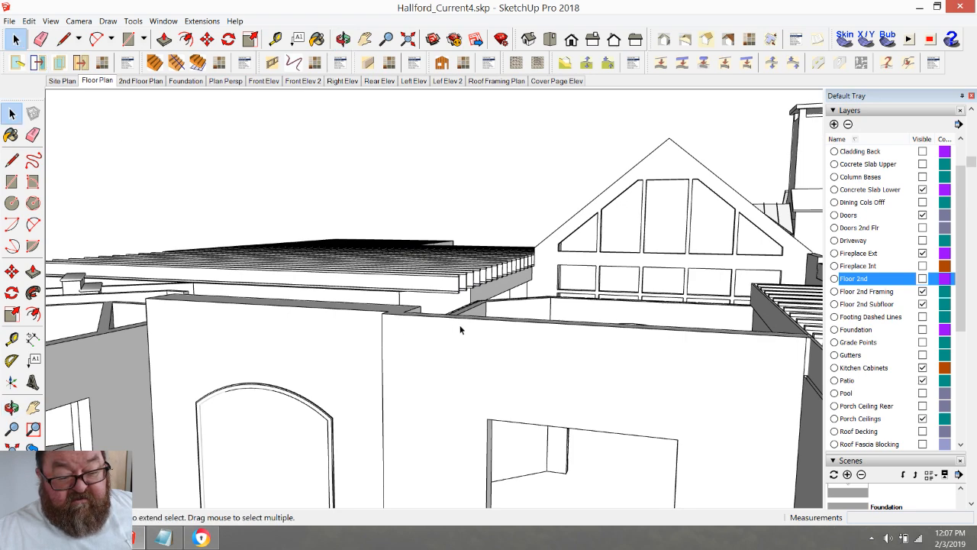
left_click_drag(471, 324, 447, 311)
left_click(386, 186)
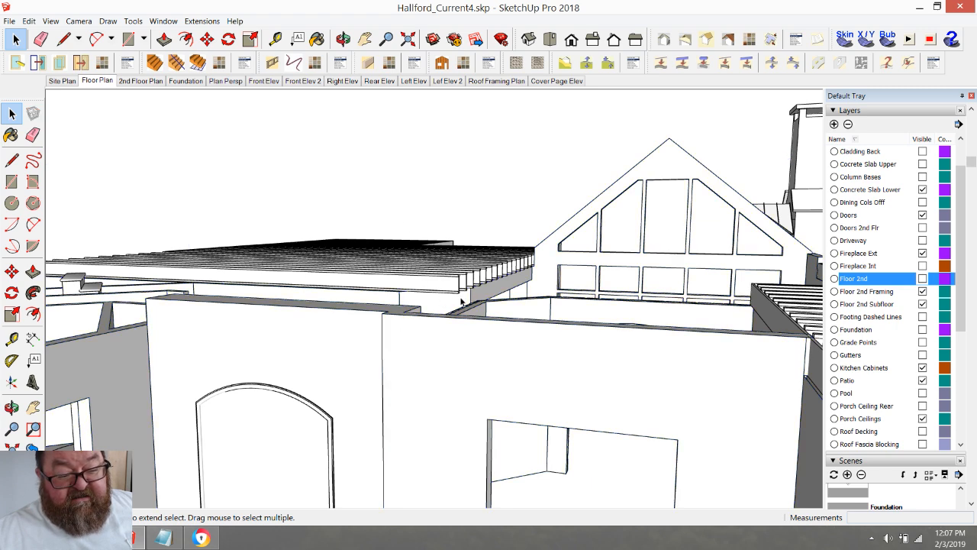
- Inspect the joist ends along the kitchen beam, from the glazed gable wall to the corner column near the stairs
left_click(343, 39)
left_click_drag(392, 318, 429, 418)
scroll(429, 418, "down", 4)
scroll(372, 296, "down", 2)
left_click_drag(379, 344, 378, 410)
scroll(374, 363, "up", 2)
scroll(374, 363, "up", 2)
left_click_drag(480, 397, 481, 347)
scroll(511, 190, "up", 8)
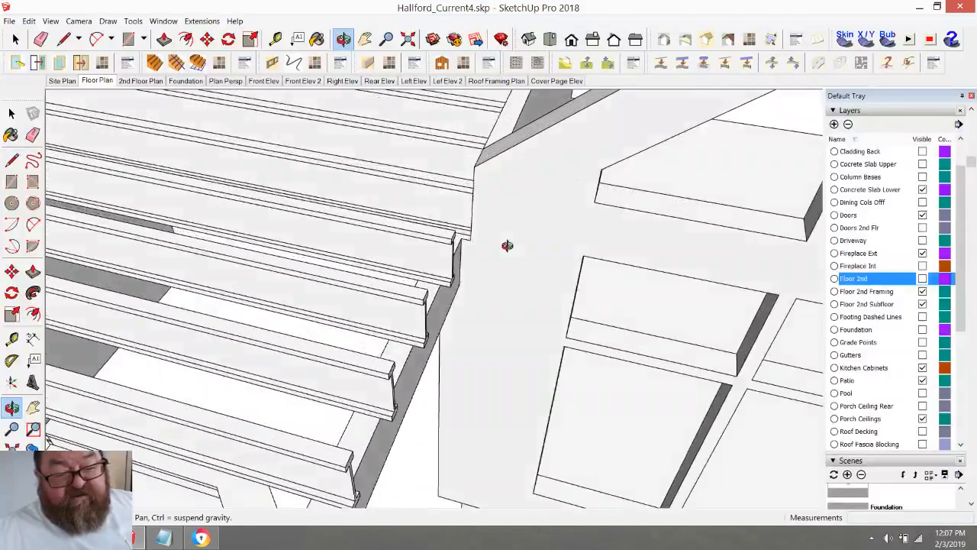
left_click_drag(508, 245, 475, 243)
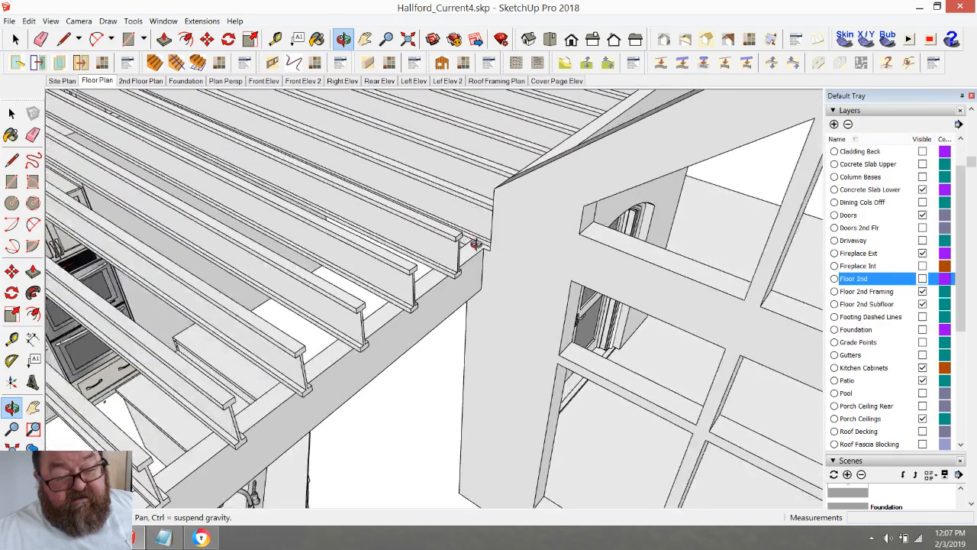
scroll(477, 251, "up", 3)
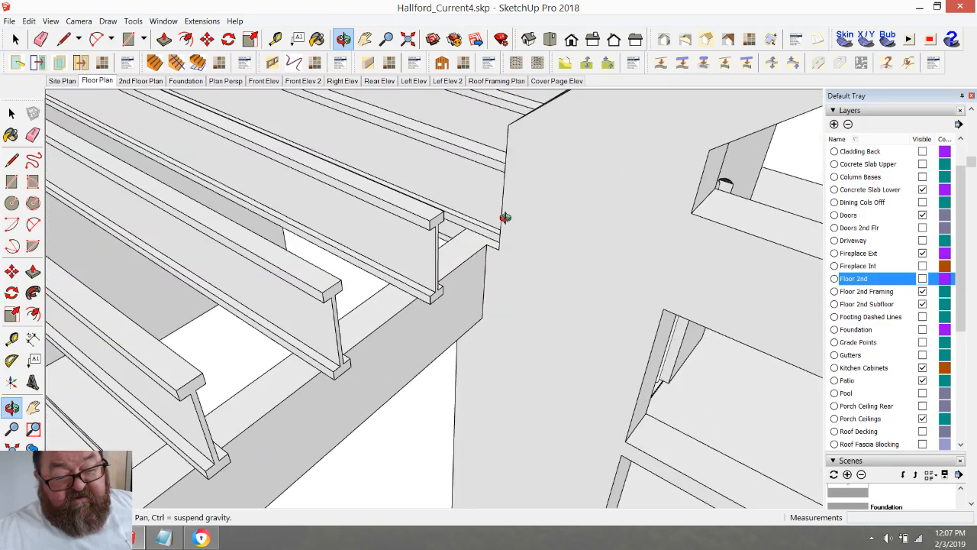
scroll(493, 190, "down", 6)
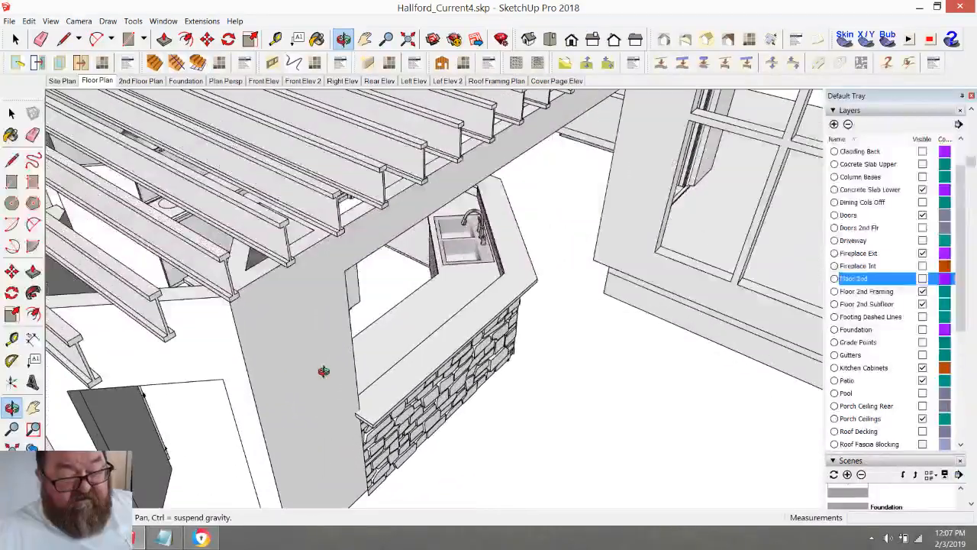
left_click_drag(323, 371, 308, 361)
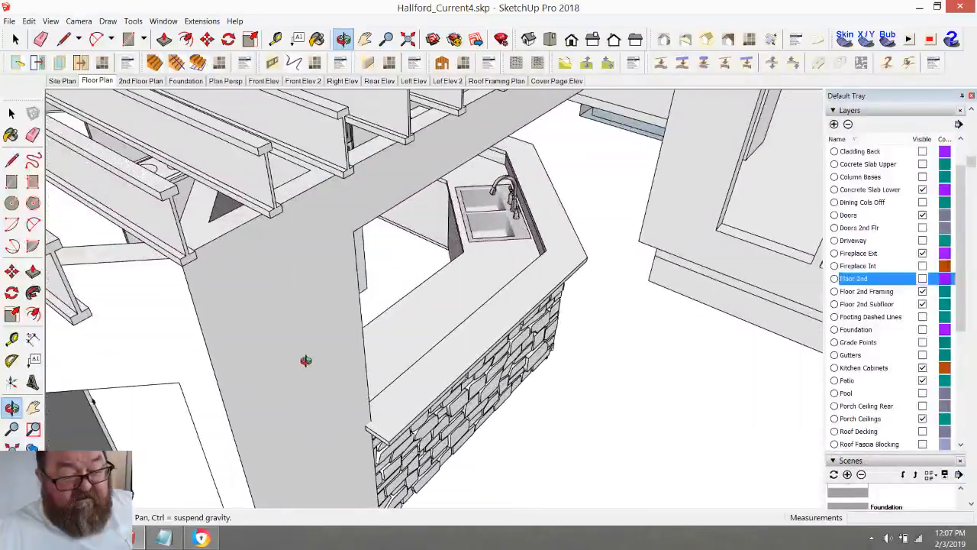
left_click_drag(290, 327, 355, 388)
scroll(356, 387, "up", 5)
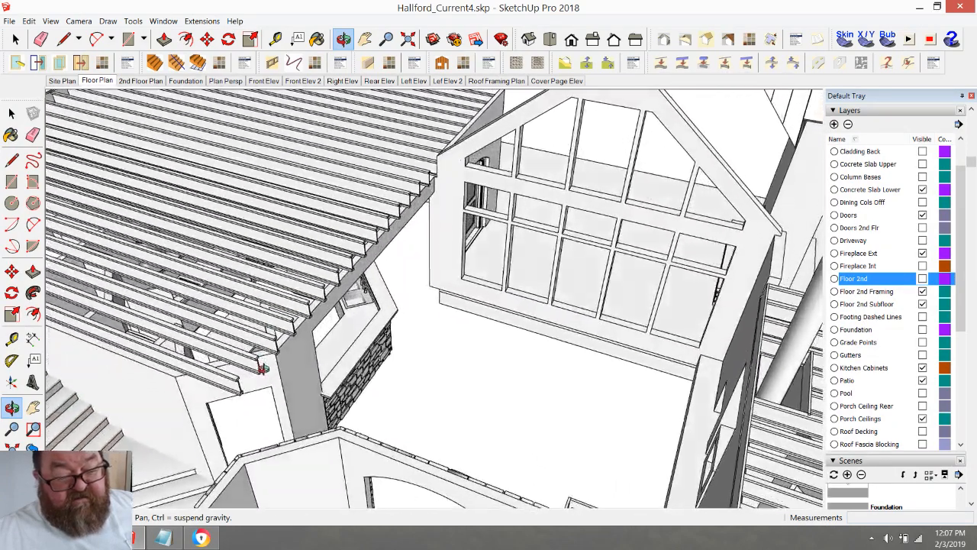
left_click_drag(262, 368, 362, 446)
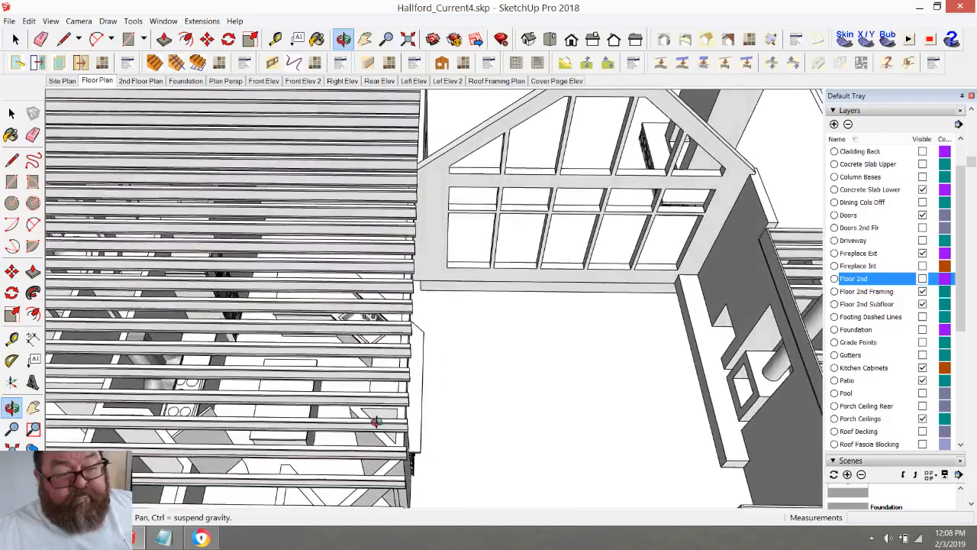
left_click_drag(376, 421, 313, 314)
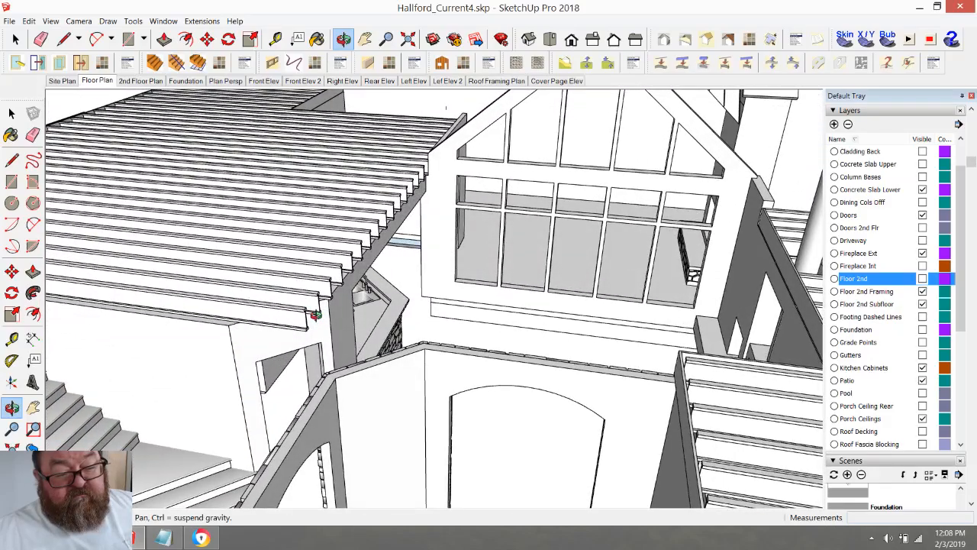
- Examine how far the I-joist ends overlap the top of the kitchen beam, especially beside the glazed gable wall
scroll(314, 315, "up", 10)
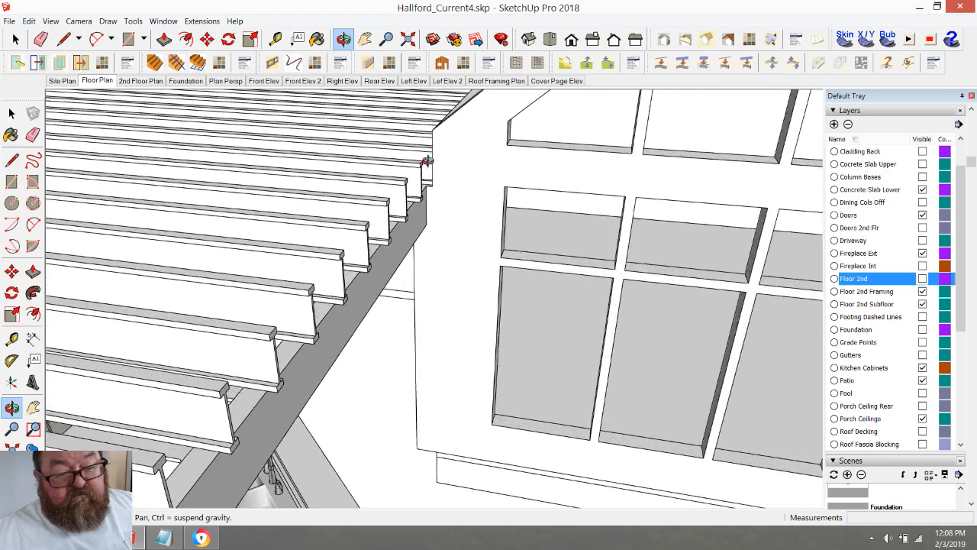
left_click_drag(425, 196, 359, 252)
left_click_drag(496, 277, 488, 281)
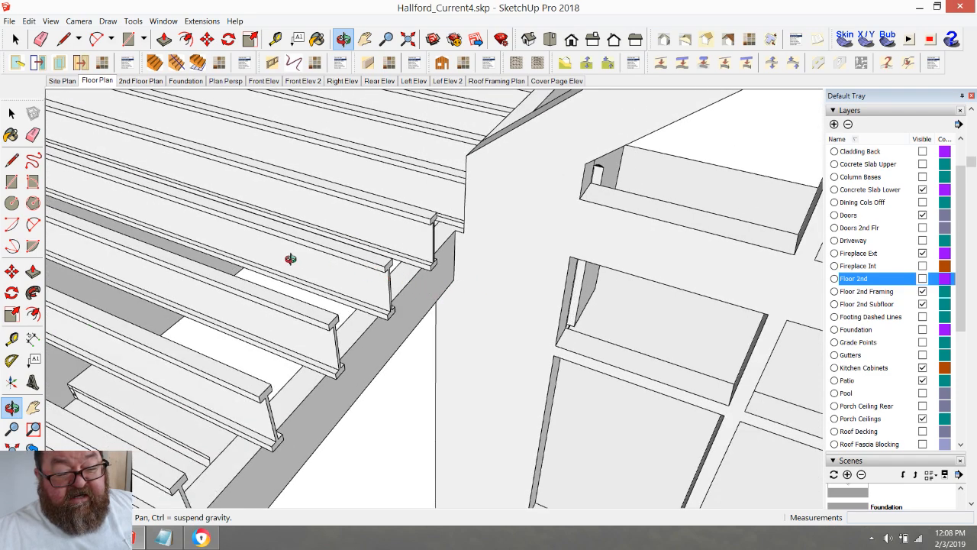
scroll(504, 235, "down", 8)
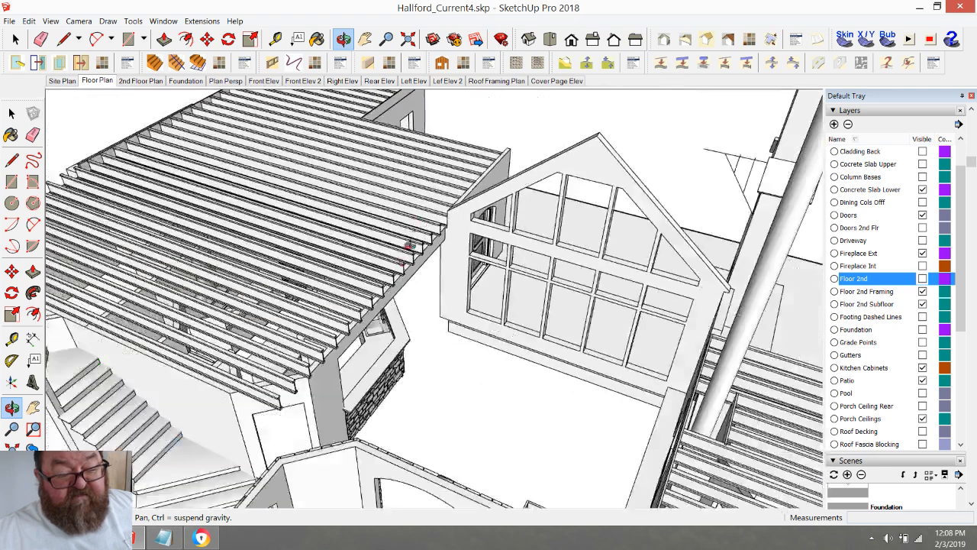
scroll(306, 390, "up", 2)
scroll(305, 389, "up", 2)
scroll(294, 326, "up", 2)
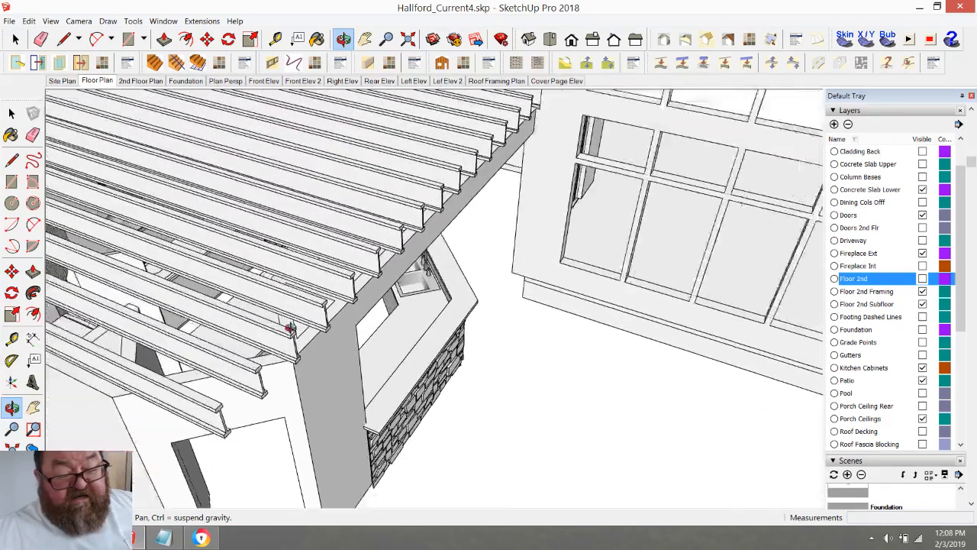
scroll(294, 327, "down", 1)
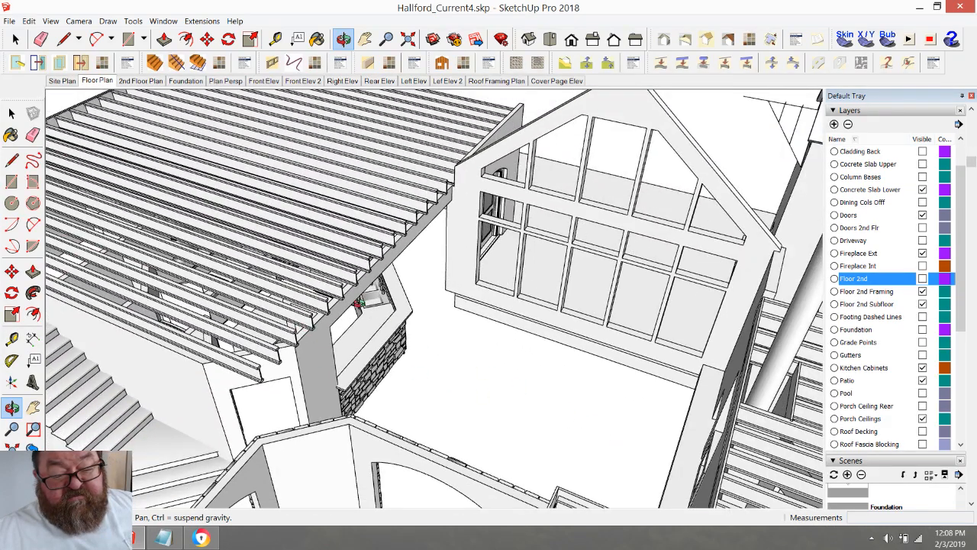
scroll(305, 324, "up", 3)
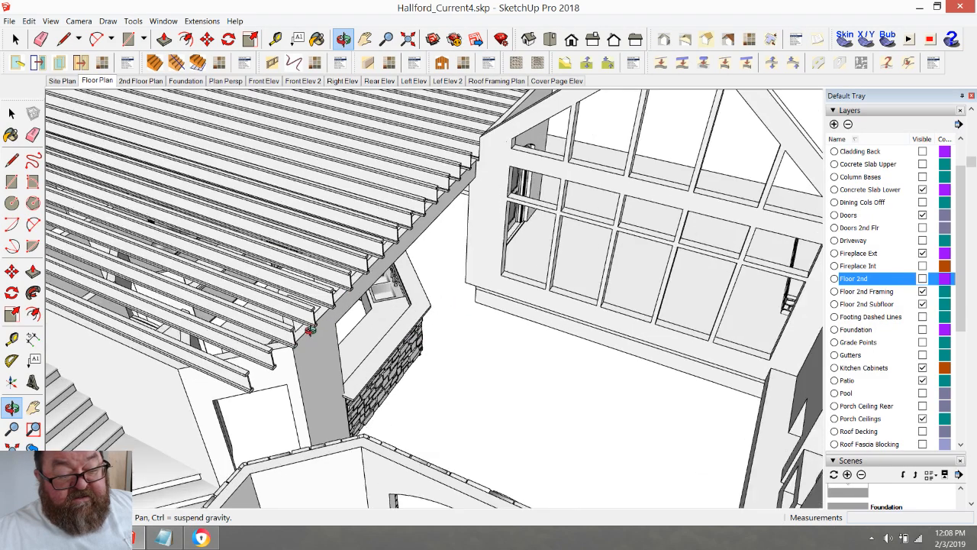
scroll(381, 393, "down", 2)
scroll(486, 152, "up", 5)
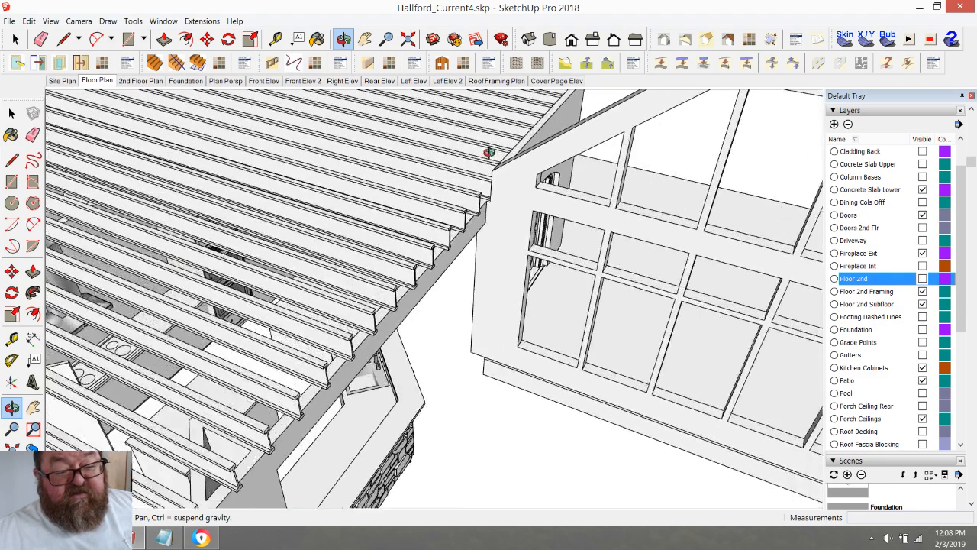
scroll(405, 259, "up", 4)
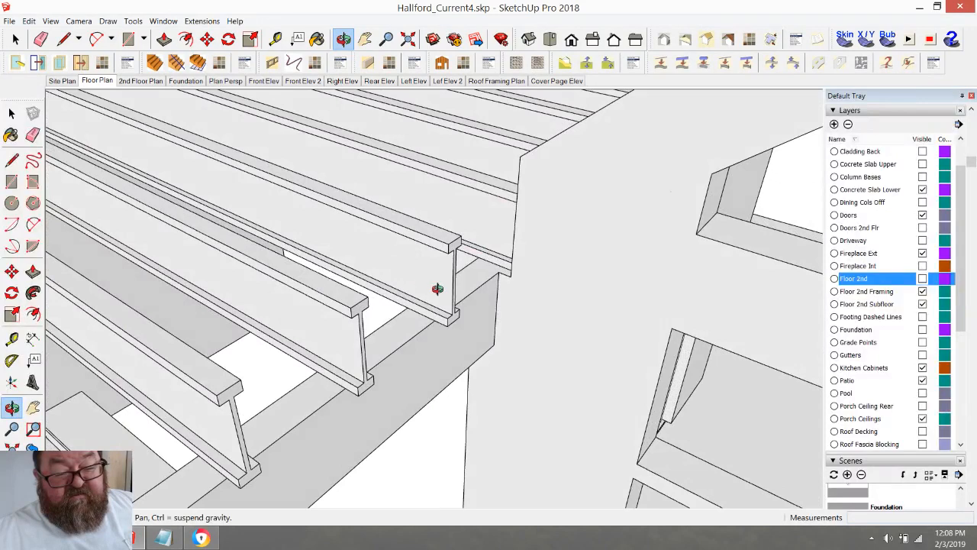
- Shorten the I-joists over the kitchen beam with Push/Pull, setting their end faces back 2" and a further 1.5", and close the component
key("space")
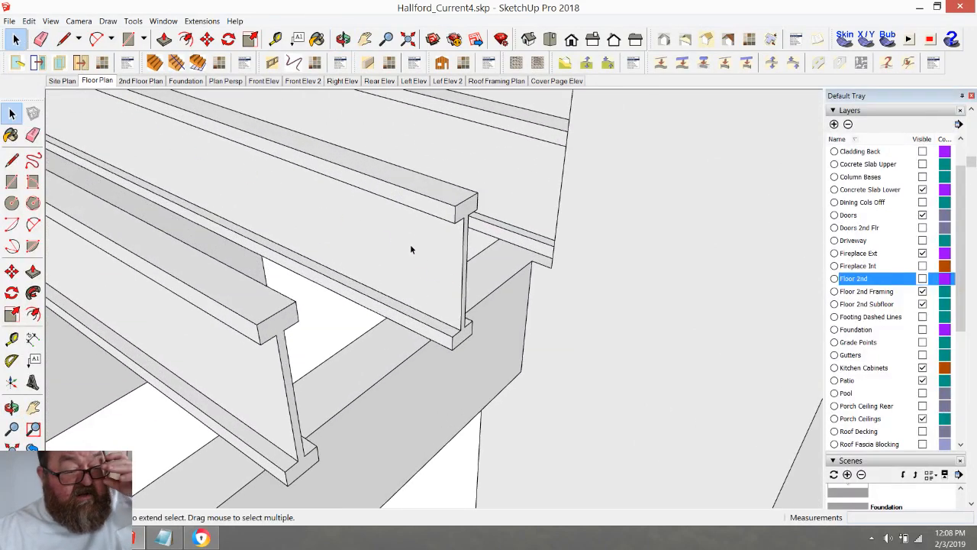
key("ctrl+t")
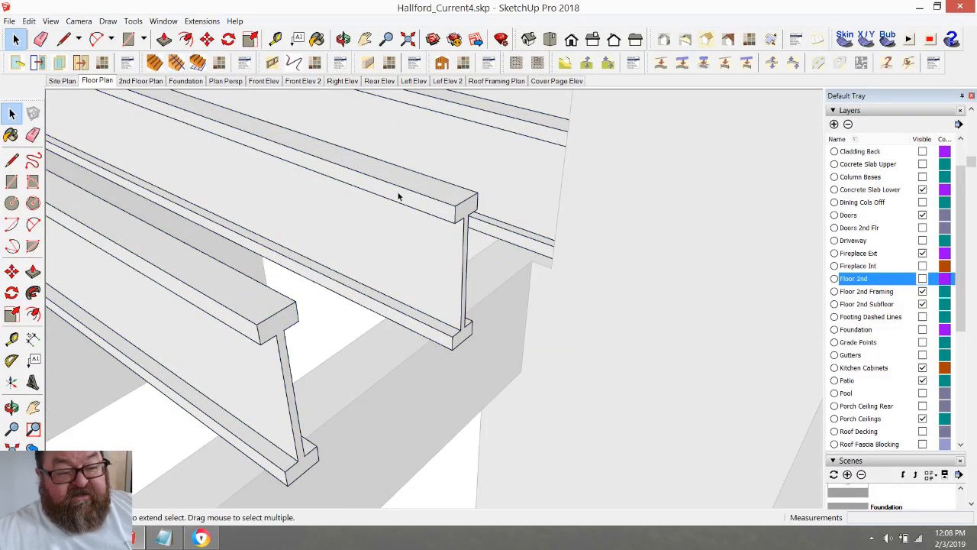
left_click(164, 39)
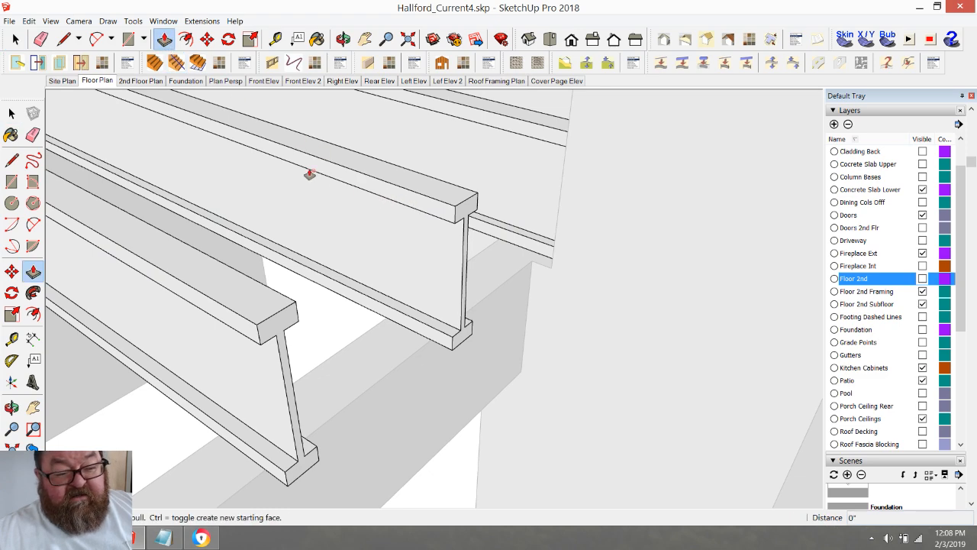
left_click(15, 39)
double_click(332, 175)
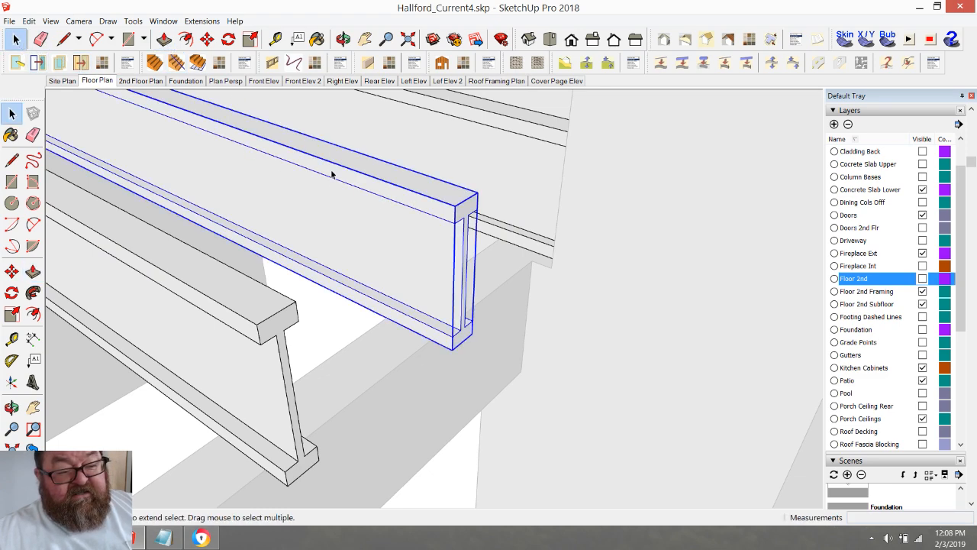
left_click(164, 38)
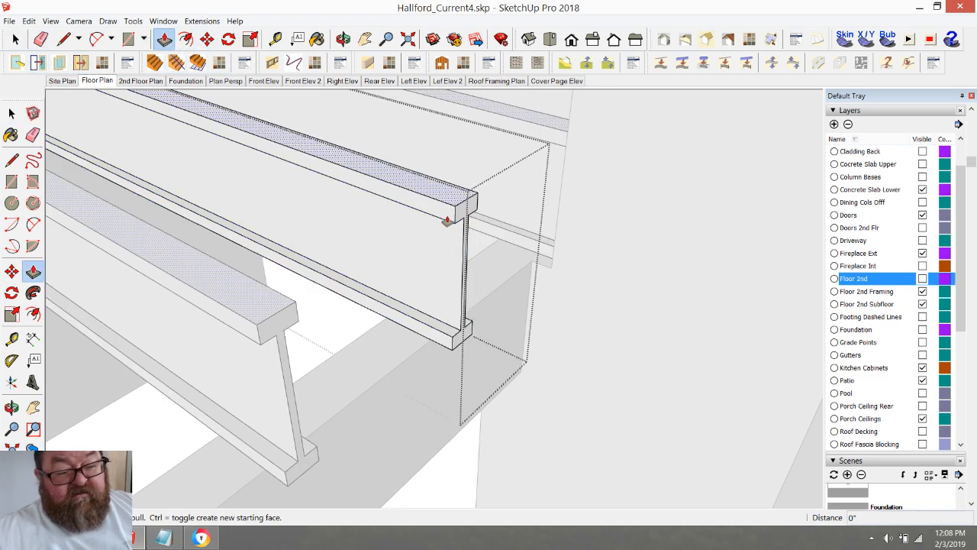
left_click_drag(459, 217, 414, 377)
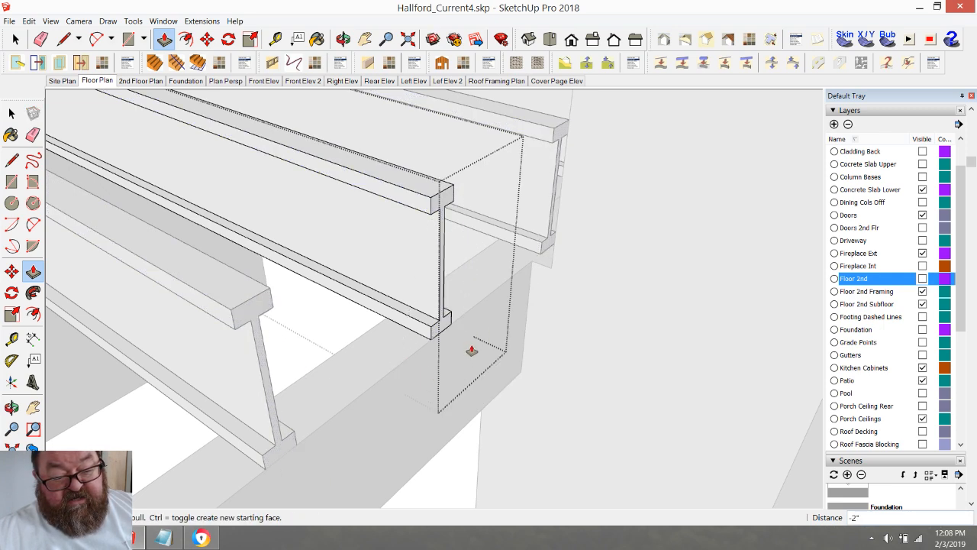
left_click_drag(442, 204, 431, 203)
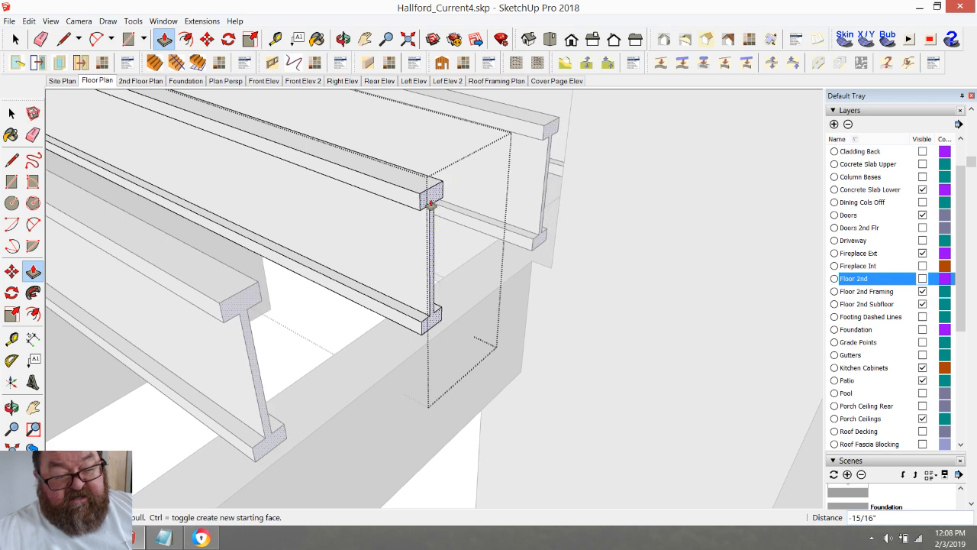
type("1.5")
key("Return")
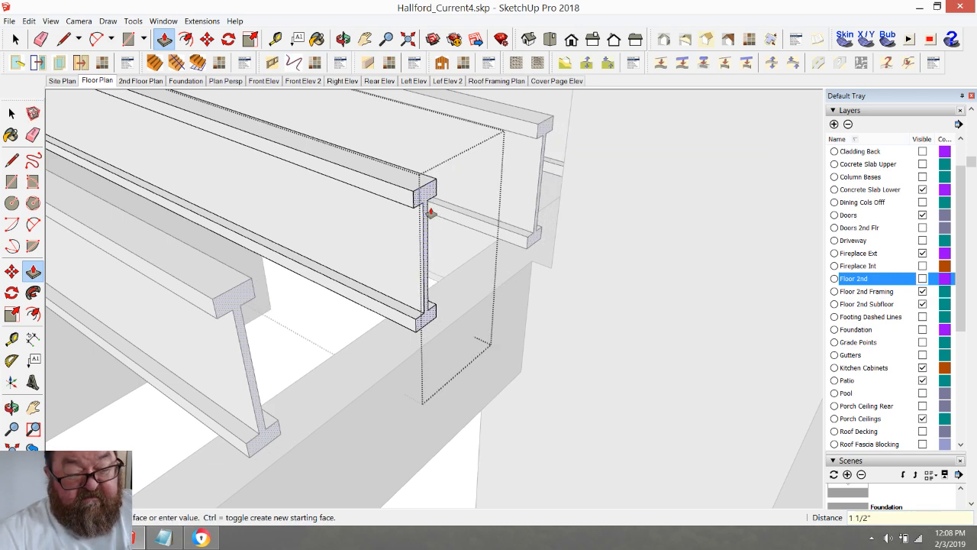
middle_click_drag(420, 327, 477, 328)
left_click(343, 39)
scroll(534, 283, "down", 8)
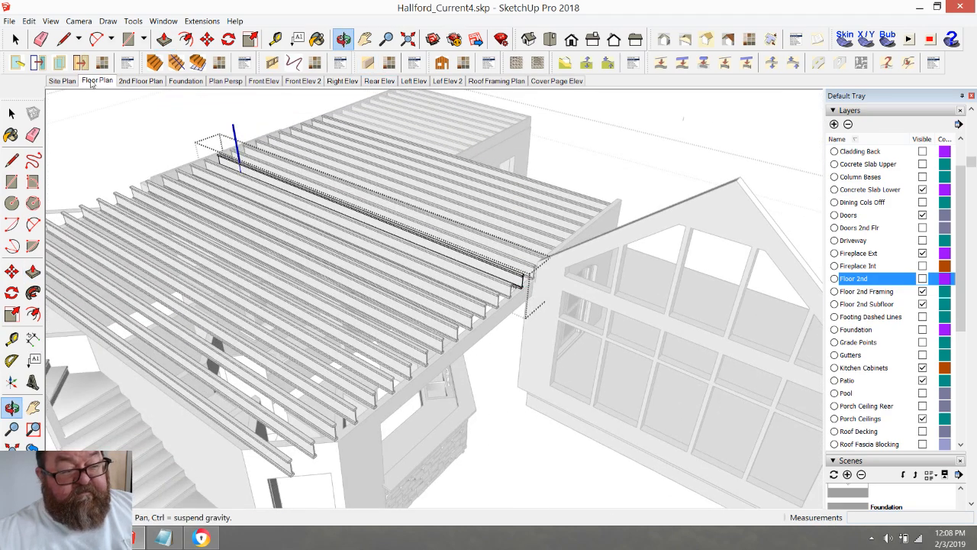
left_click(12, 113)
left_click(142, 120)
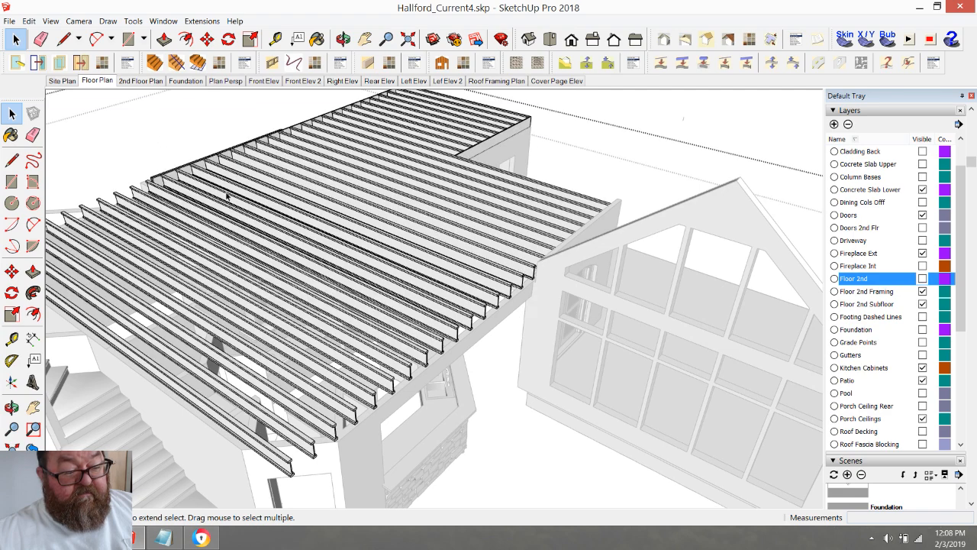
- Copy the rim board from the far edge of the joist layout onto the kitchen beam, aligned against the shortened joist ends
scroll(219, 190, "down", 4)
scroll(183, 187, "up", 9)
scroll(180, 207, "down", 3)
scroll(284, 217, "down", 2)
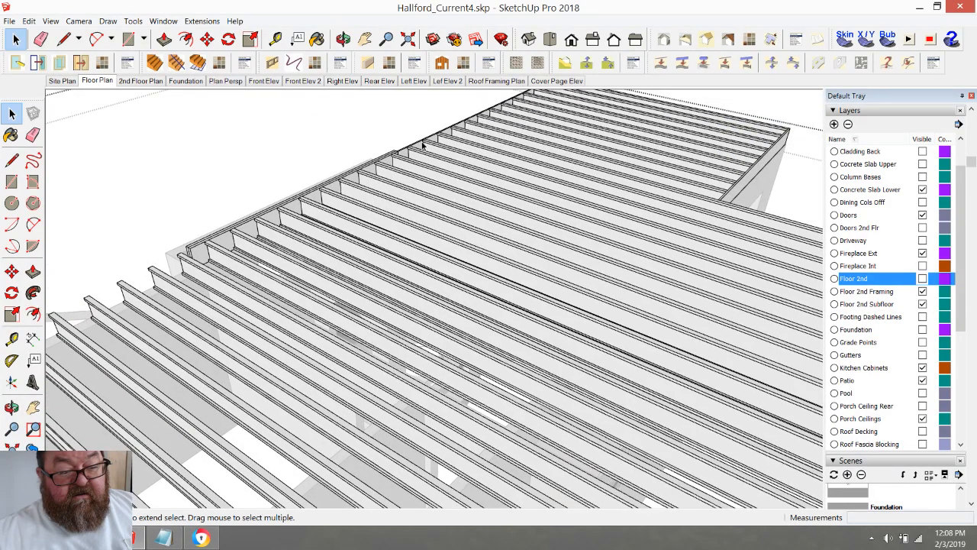
left_click(207, 39)
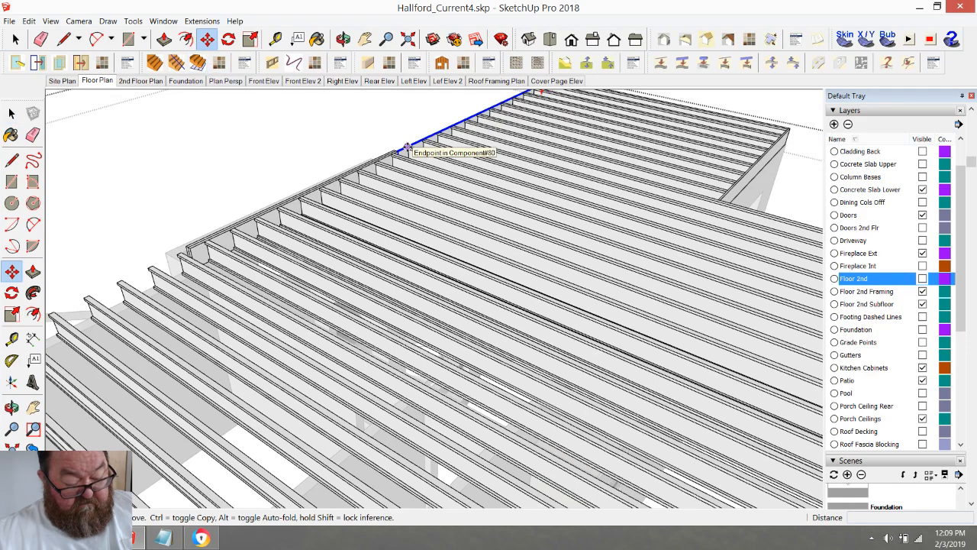
left_click(407, 146)
scroll(415, 183, "down", 5)
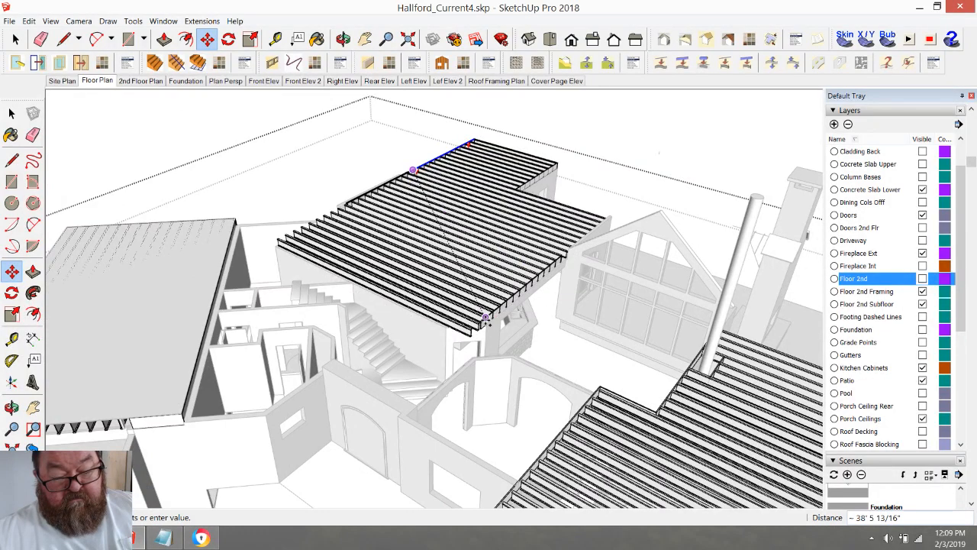
scroll(491, 320, "up", 10)
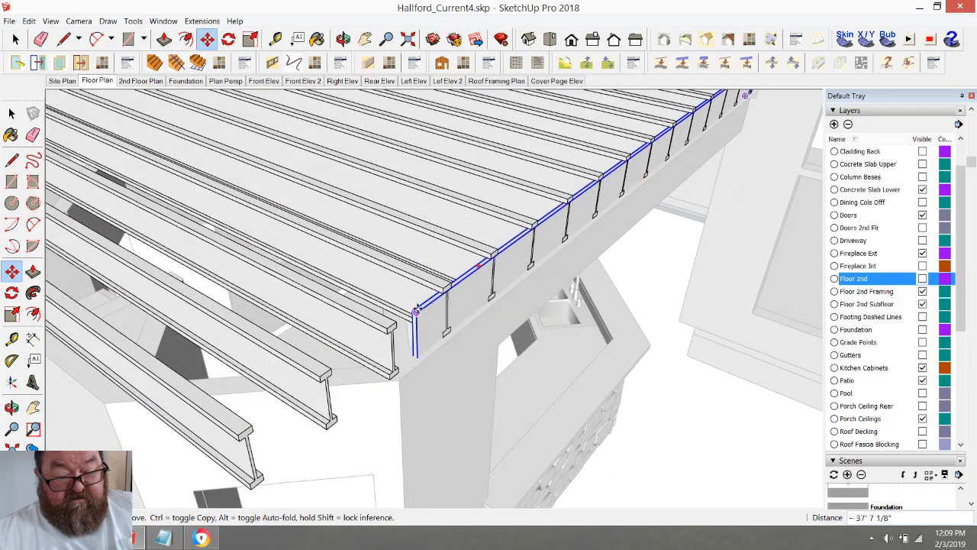
scroll(416, 311, "up", 4)
left_click(416, 311)
left_click(472, 266)
scroll(402, 398, "down", 5)
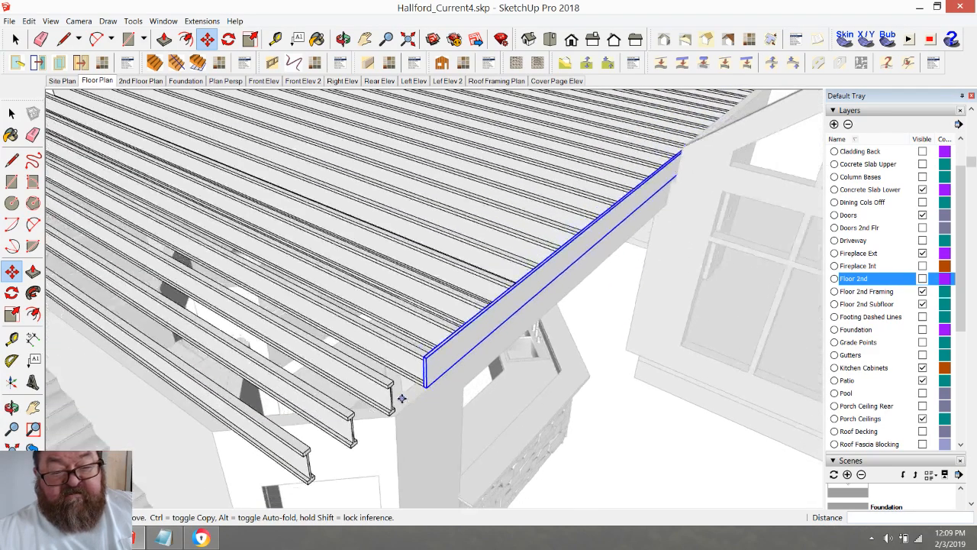
- Open the rim board on the kitchen beam and extend it 9' 10 1/2" with Push/Pull to the last joist by the exterior wall
scroll(402, 398, "down", 3)
middle_click_drag(484, 233, 206, 205)
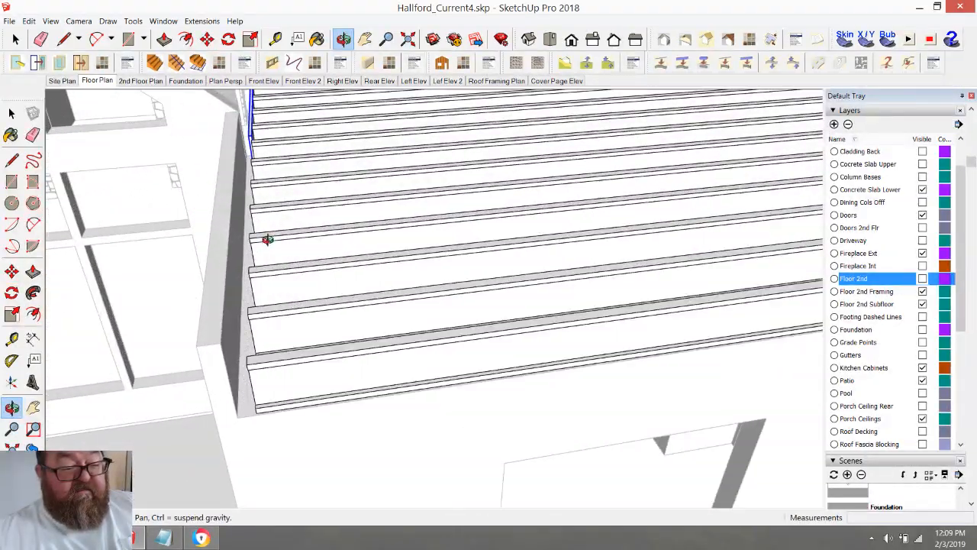
left_click(15, 39)
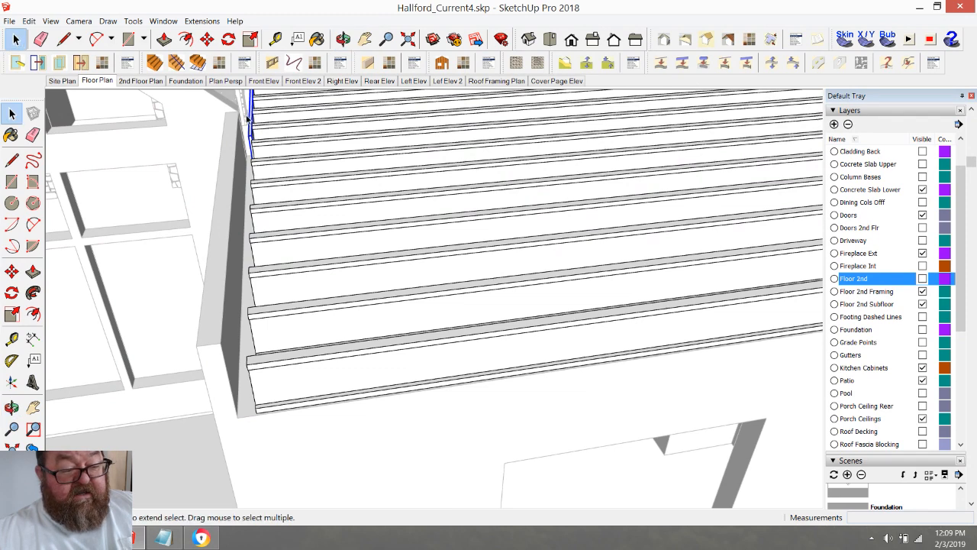
double_click(250, 116)
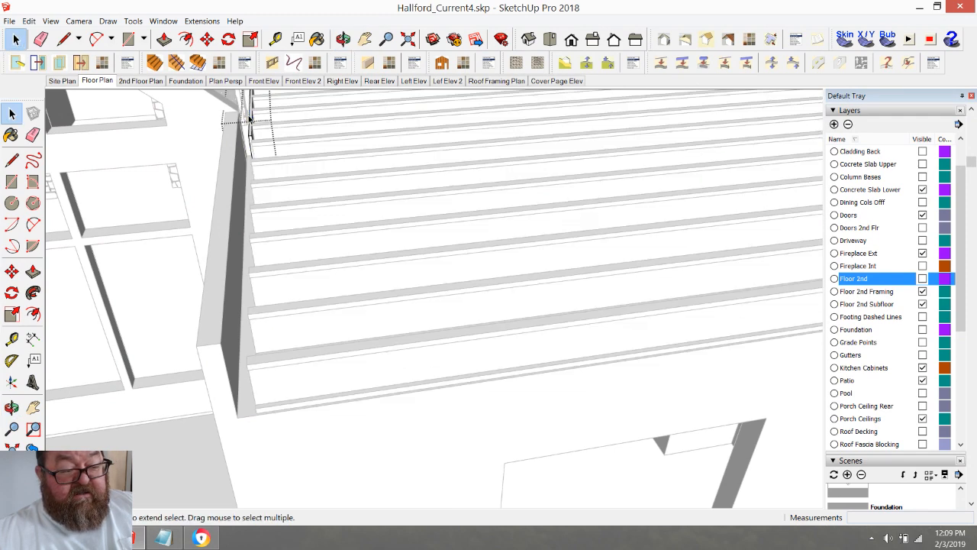
left_click(164, 39)
left_click_drag(248, 140, 250, 396)
left_click(247, 368)
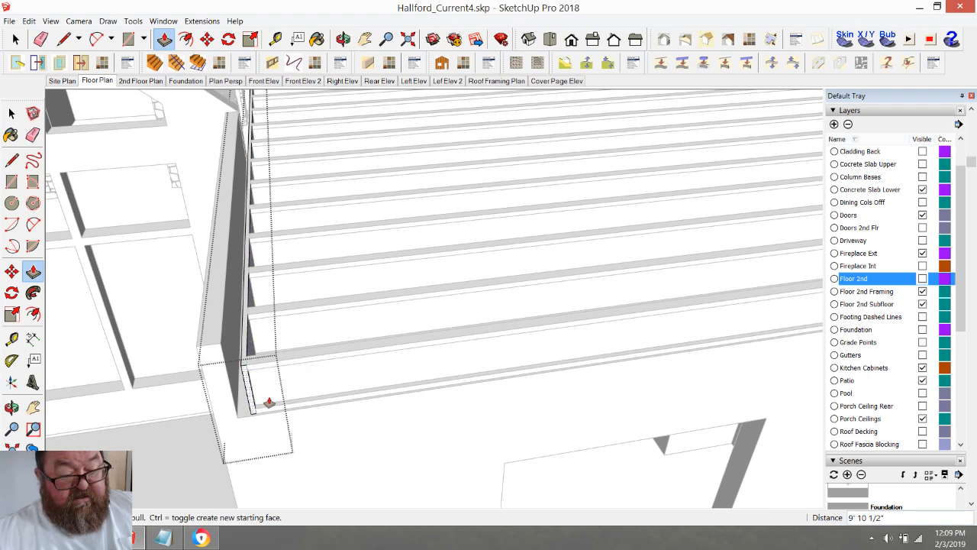
scroll(346, 419, "down", 2)
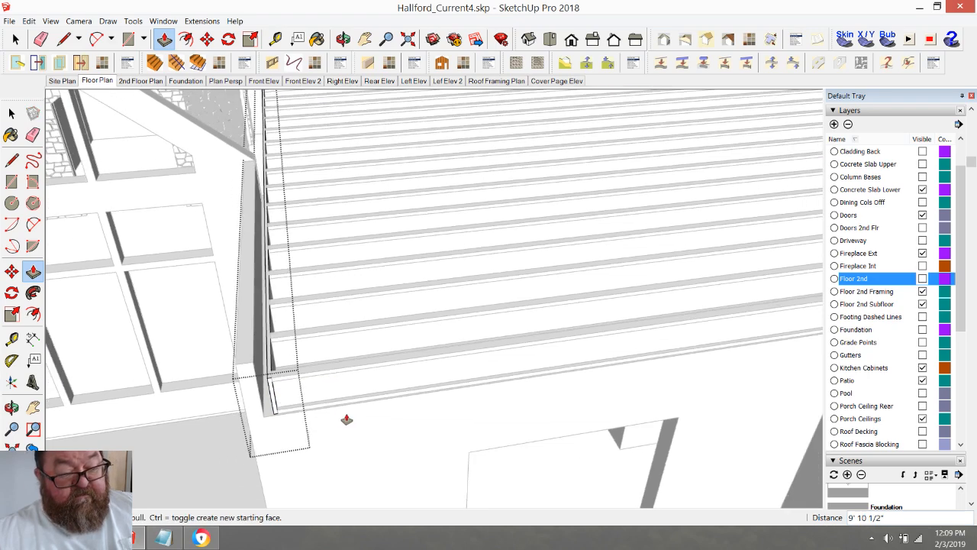
- Close the rim board and inspect its end at the exterior wall corner beside the glazed gable and the surrounding joist layout
left_click(343, 39)
left_click_drag(372, 238, 270, 225)
scroll(282, 261, "down", 3)
left_click_drag(342, 373, 273, 330)
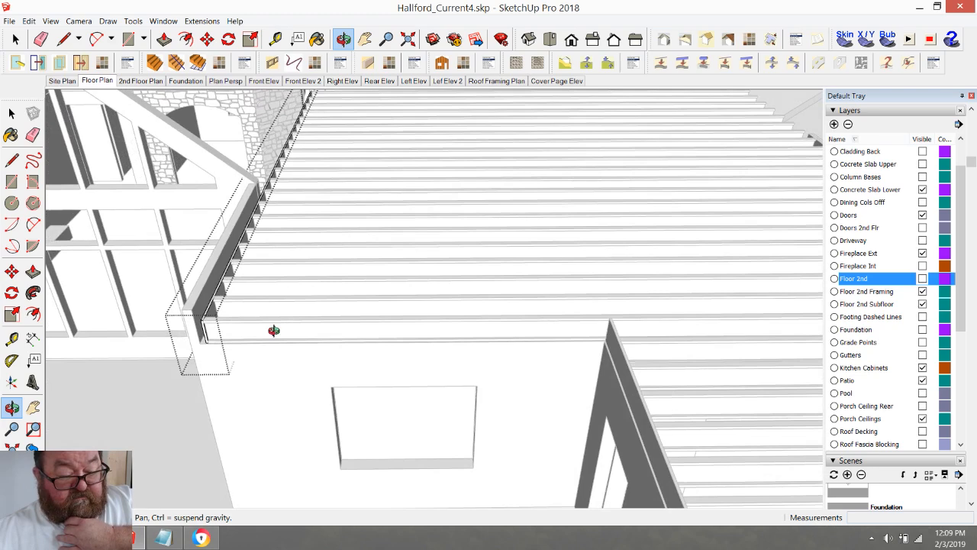
left_click_drag(160, 287, 268, 331)
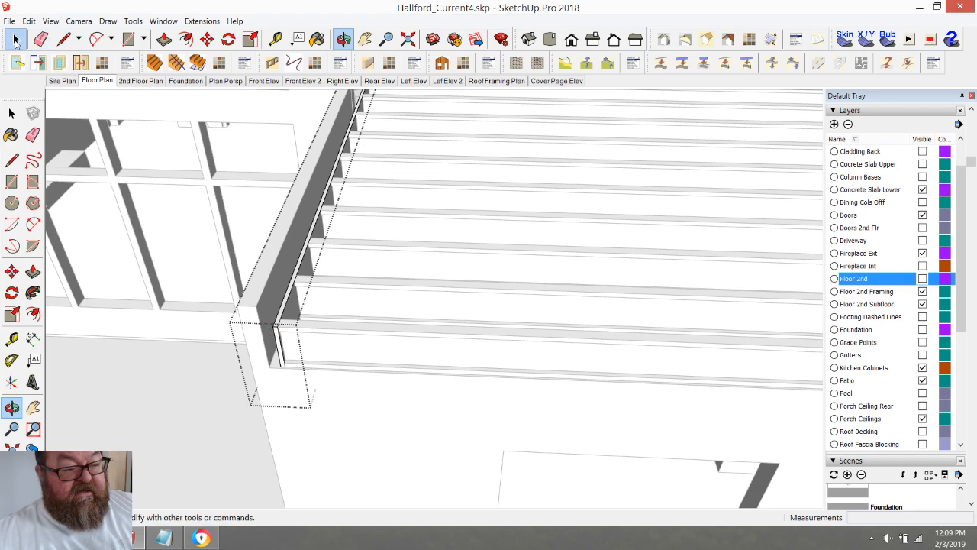
left_click(15, 39)
scroll(352, 469, "up", 3)
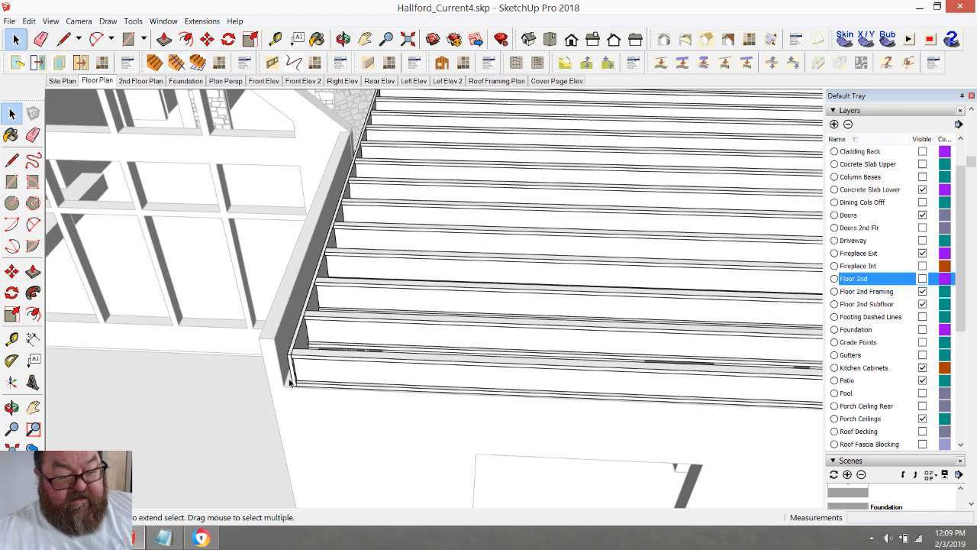
scroll(322, 443, "up", 2)
scroll(348, 402, "down", 2)
scroll(348, 402, "down", 8)
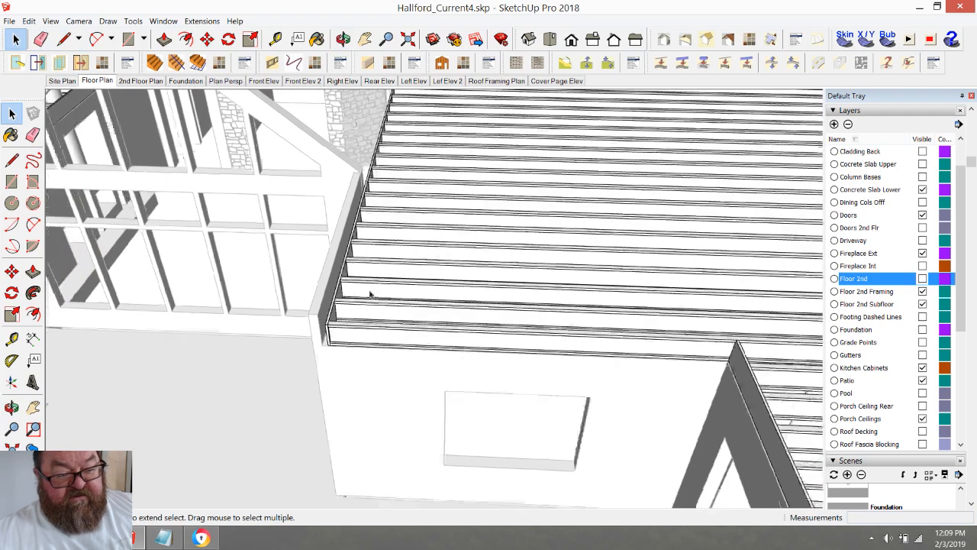
scroll(481, 344, "down", 2)
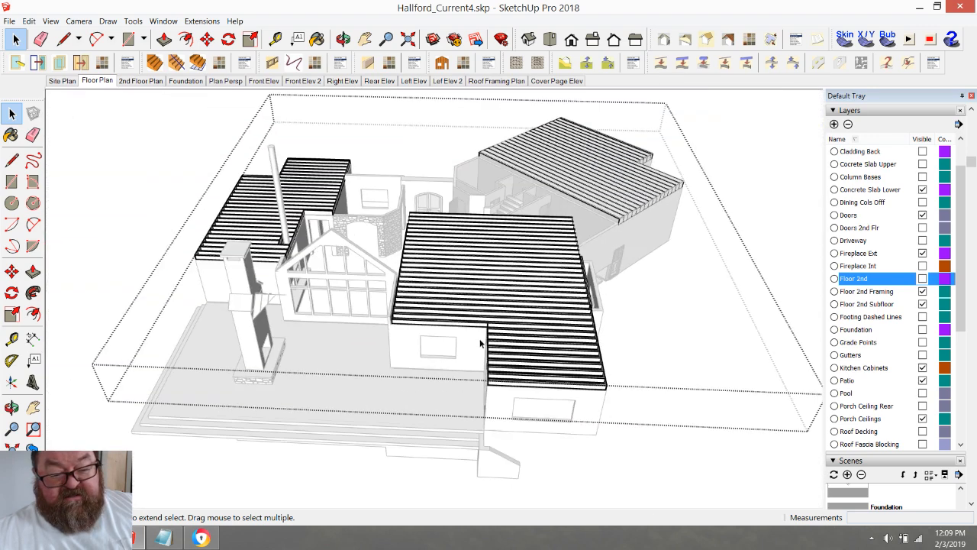
scroll(783, 202, "up", 1)
scroll(335, 357, "up", 5)
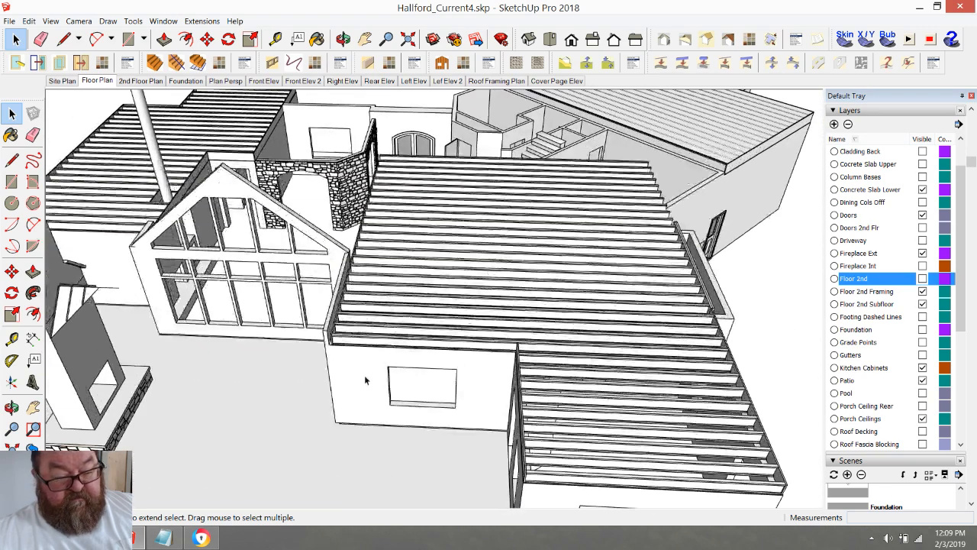
scroll(335, 356, "up", 5)
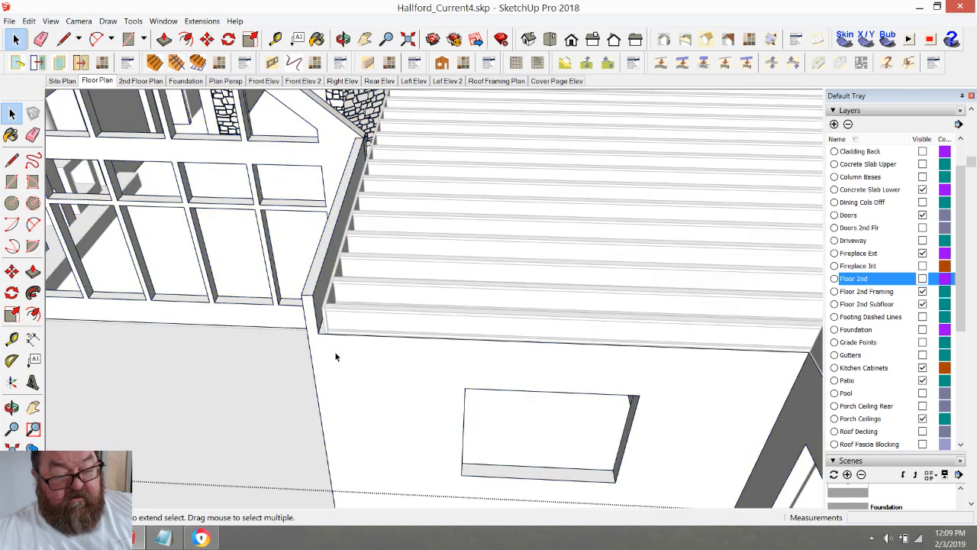
- Pull the wall face beside the rim board 2 1/2" with Push/Pull toward the joist layout
scroll(320, 273, "up", 1)
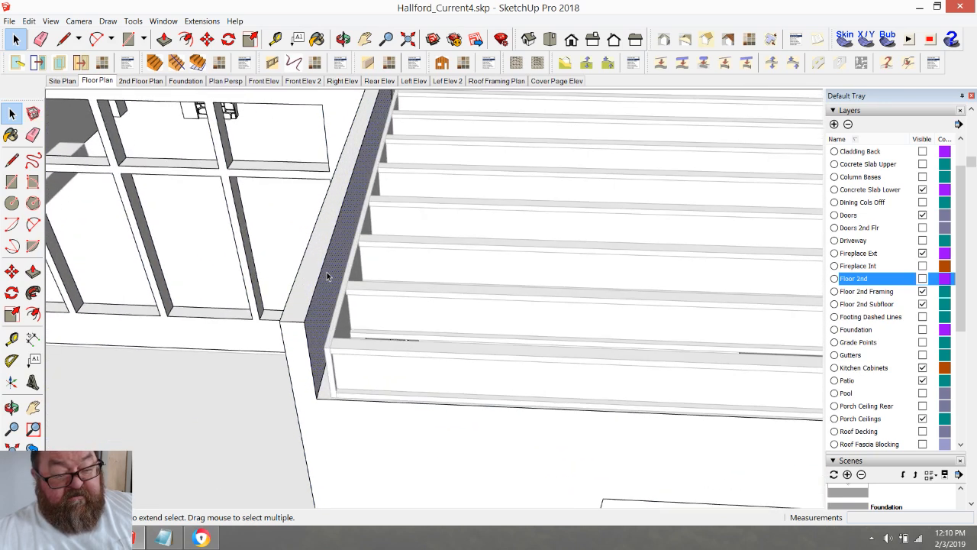
key("p")
left_click(322, 277)
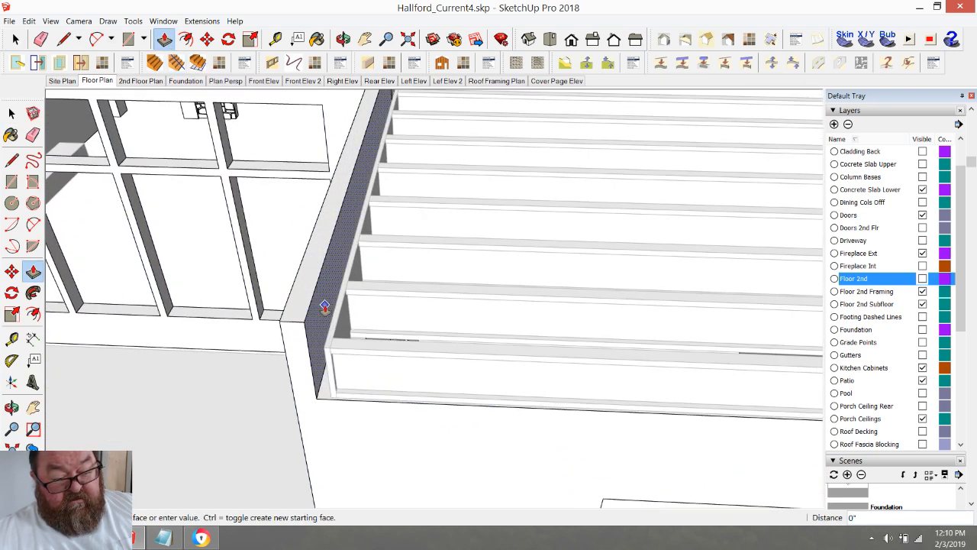
left_click(326, 370)
scroll(351, 473, "down", 4)
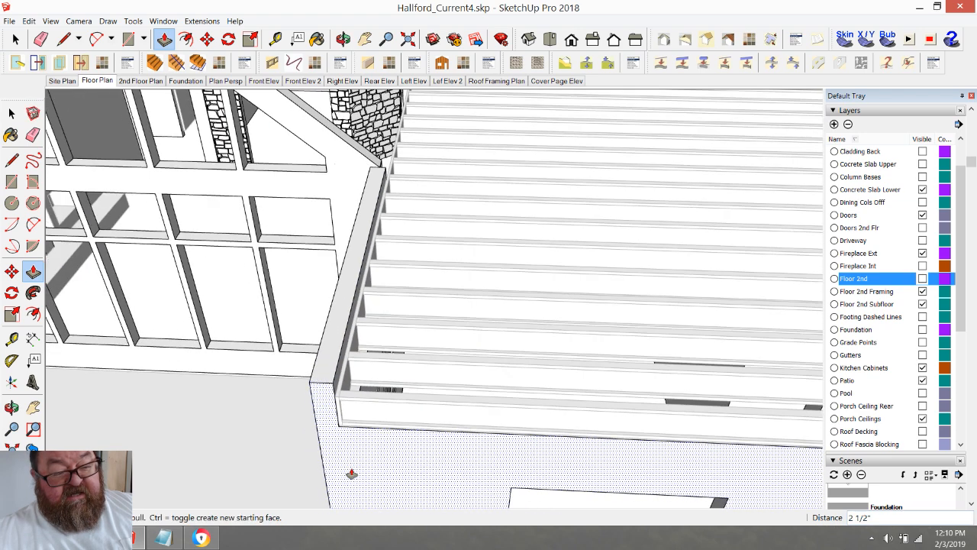
- Draw a vertical line up the blue axis from the lower corner of the beam end beside the glazed gable wall
left_click(344, 39)
left_click_drag(336, 221, 487, 372)
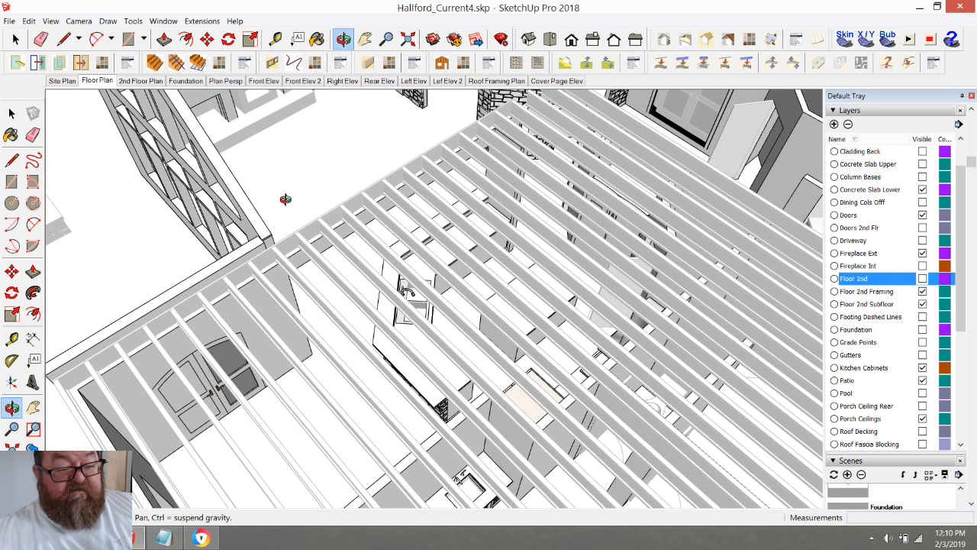
left_click_drag(340, 303, 252, 451)
scroll(252, 450, "down", 2)
scroll(407, 179, "up", 9)
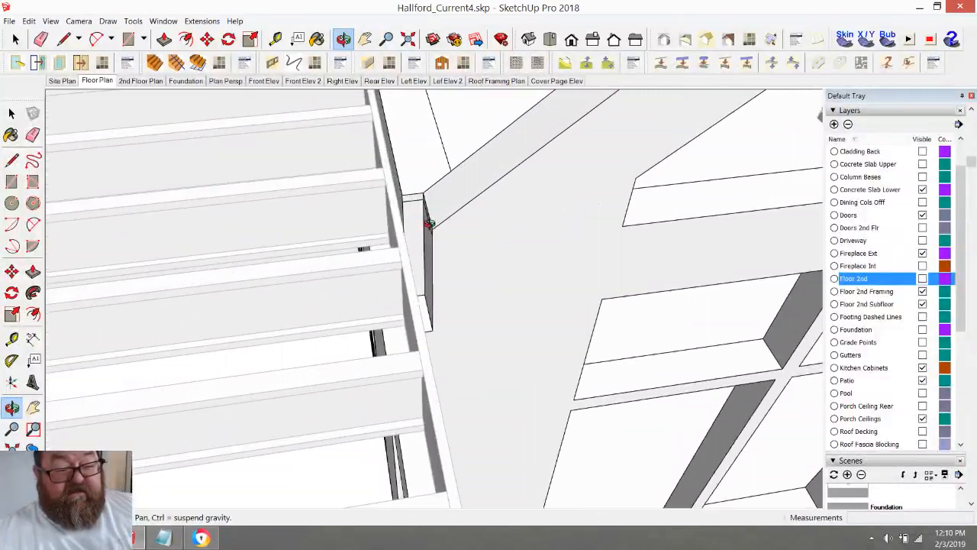
left_click_drag(430, 223, 358, 238)
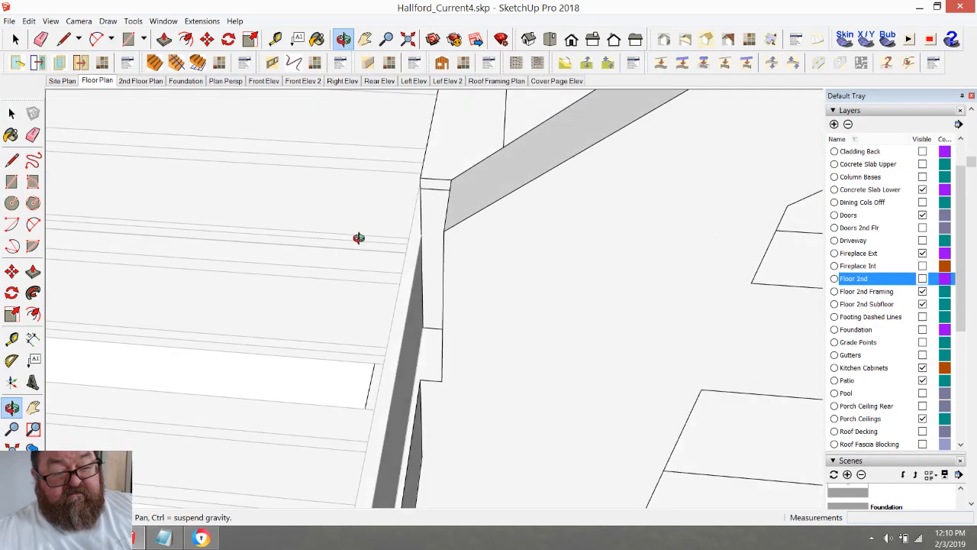
mouse_move(472, 276)
left_mouse_down()
mouse_move(558, 283)
mouse_move(484, 286)
left_mouse_up()
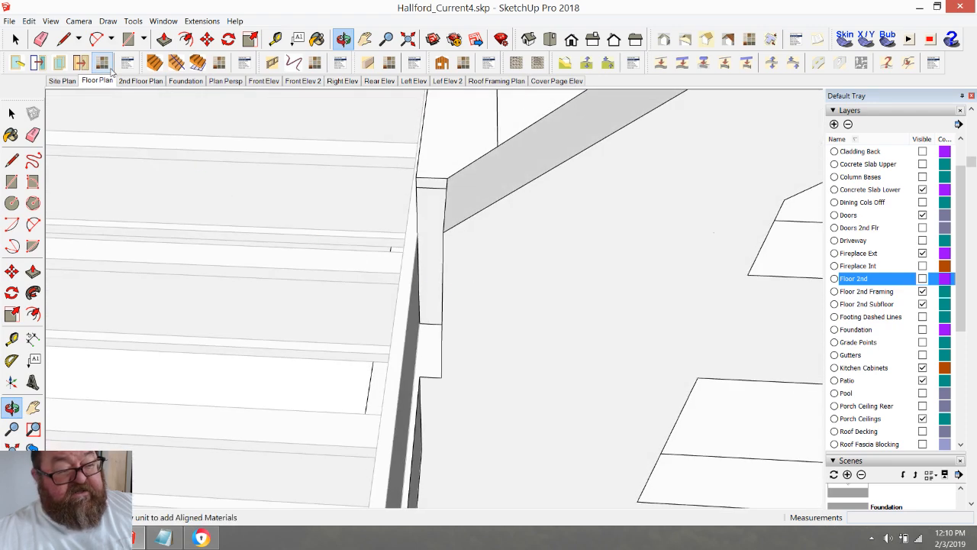
left_click(64, 39)
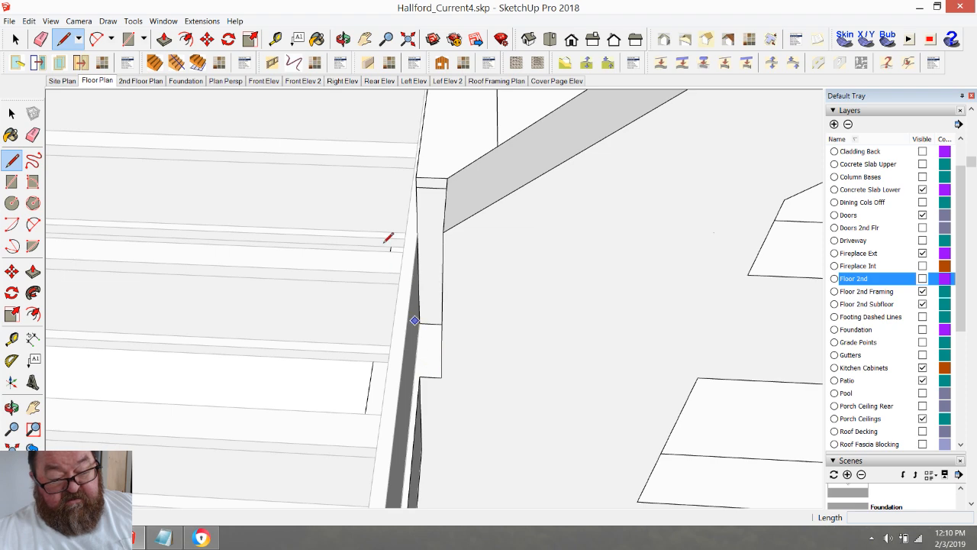
scroll(393, 250, "down", 4)
scroll(390, 271, "up", 4)
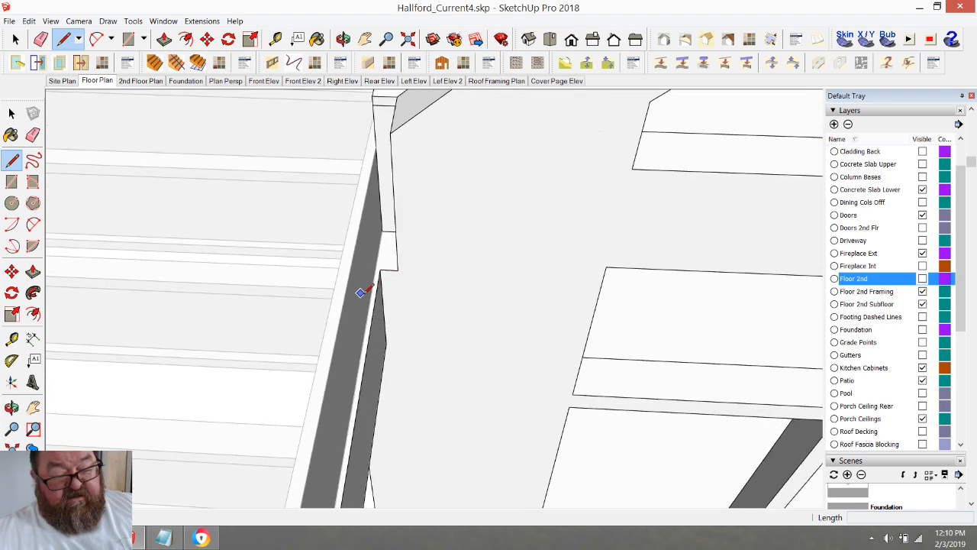
scroll(358, 235, "up", 3)
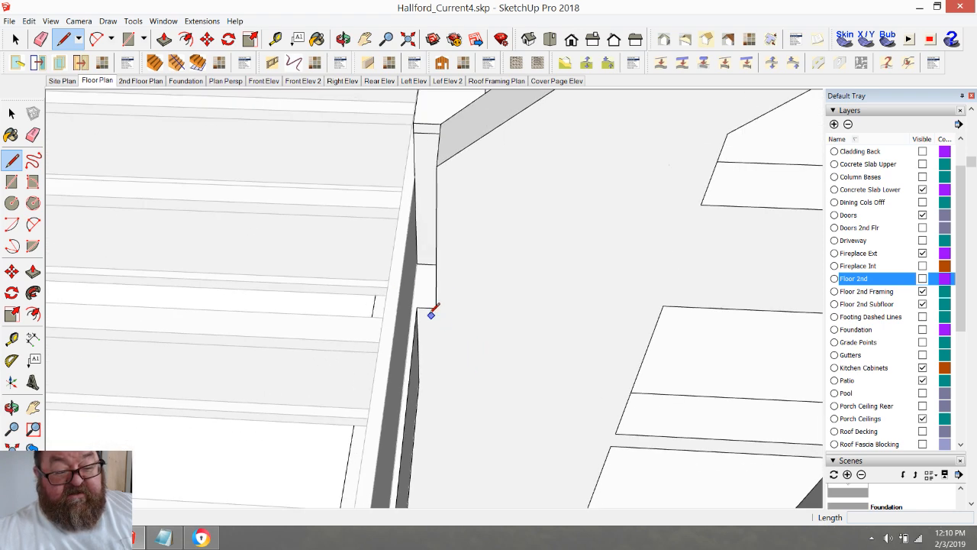
left_click(416, 307)
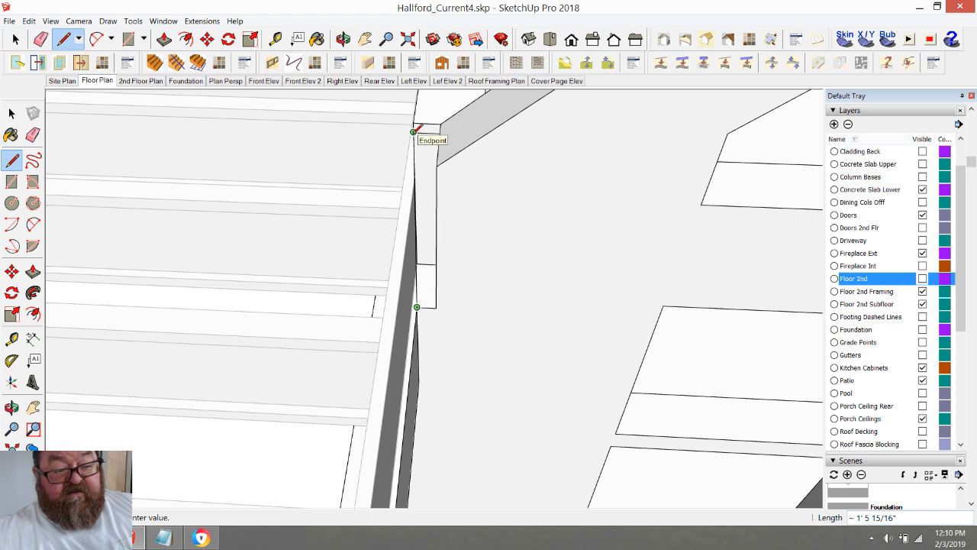
left_click(344, 39)
left_click_drag(512, 163, 460, 173)
right_click(461, 173)
left_click(484, 177)
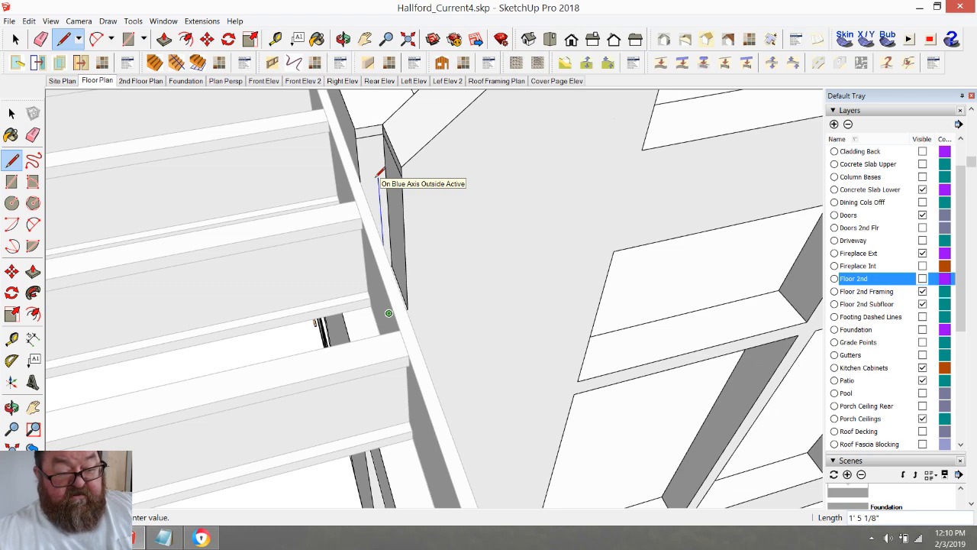
left_click(378, 177)
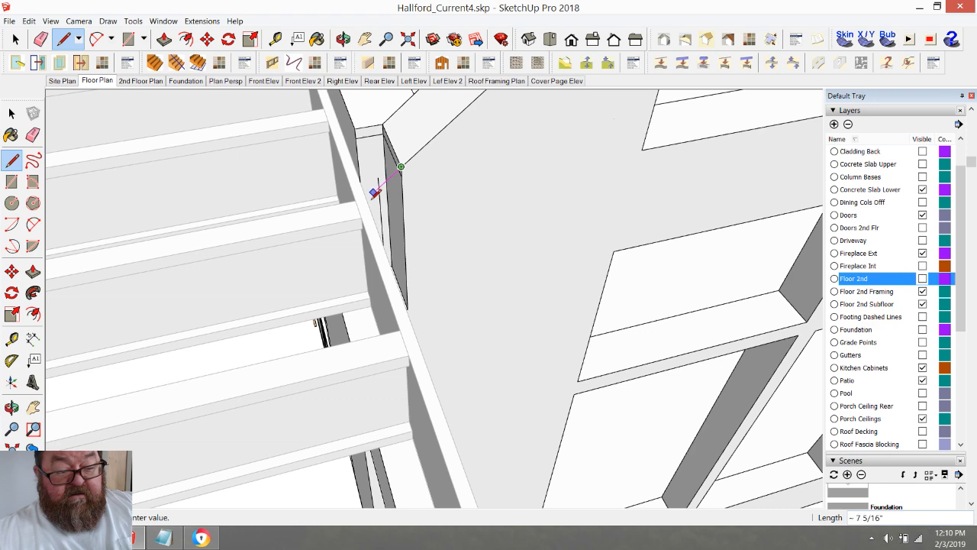
- Extend the gable wall's sloped top to the new vertical line with connecting edges, and erase the leftover edges
left_click(369, 196)
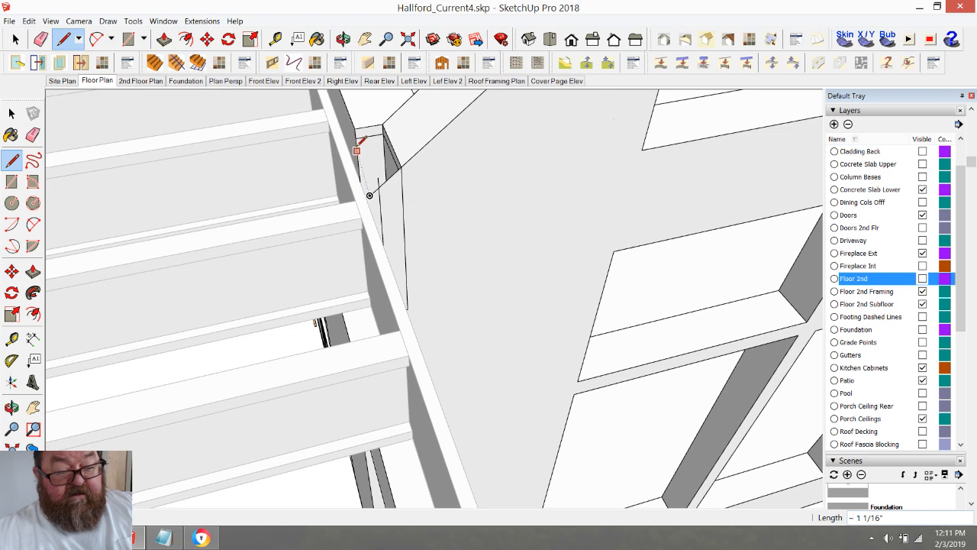
scroll(356, 162, "up", 2)
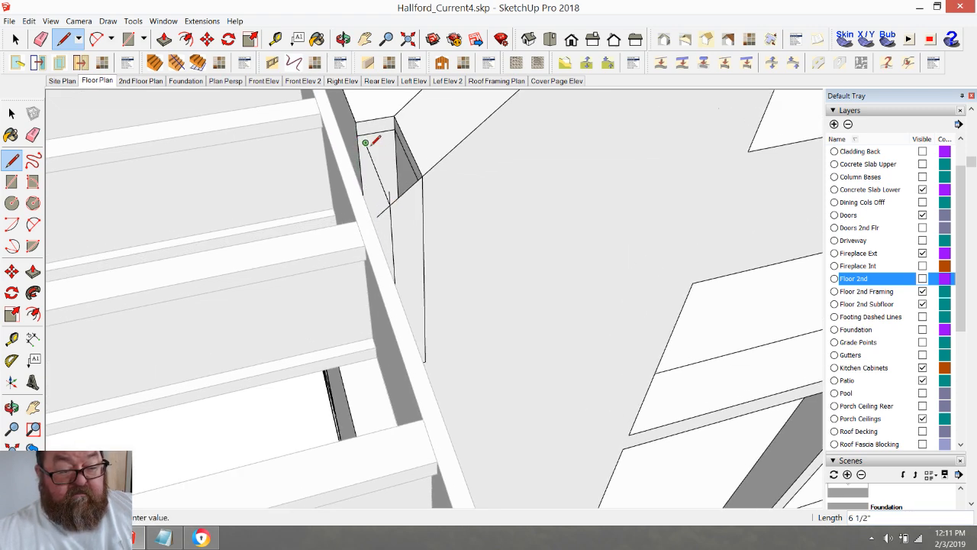
left_click(395, 116)
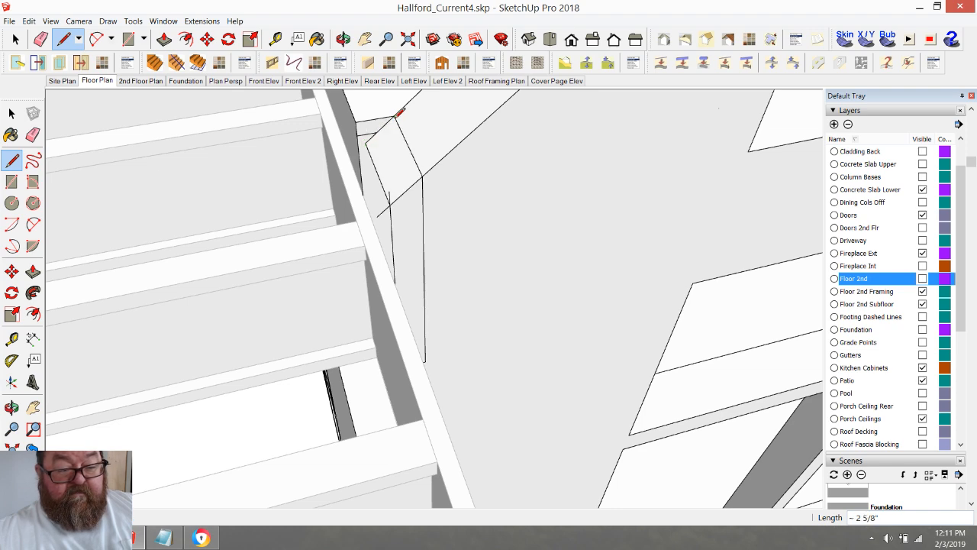
key("e")
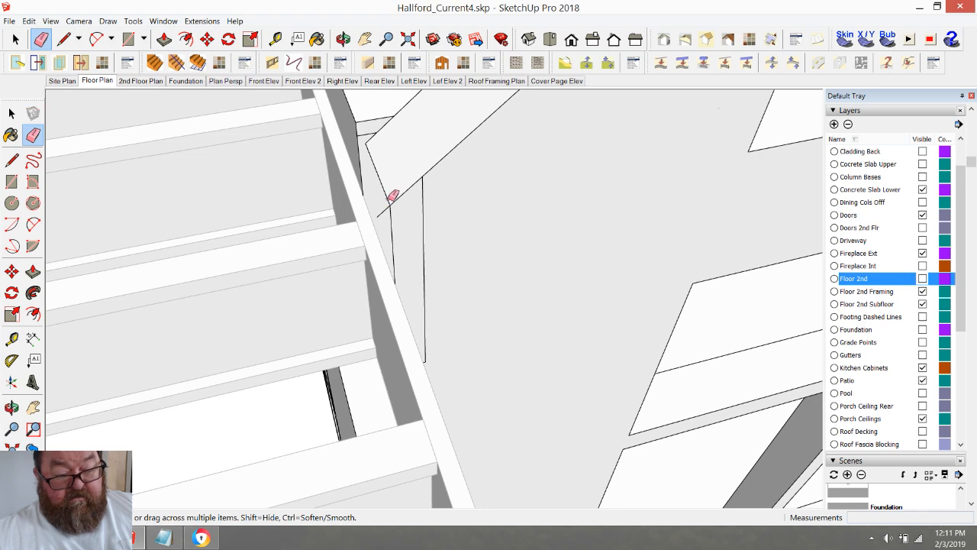
left_click(423, 216)
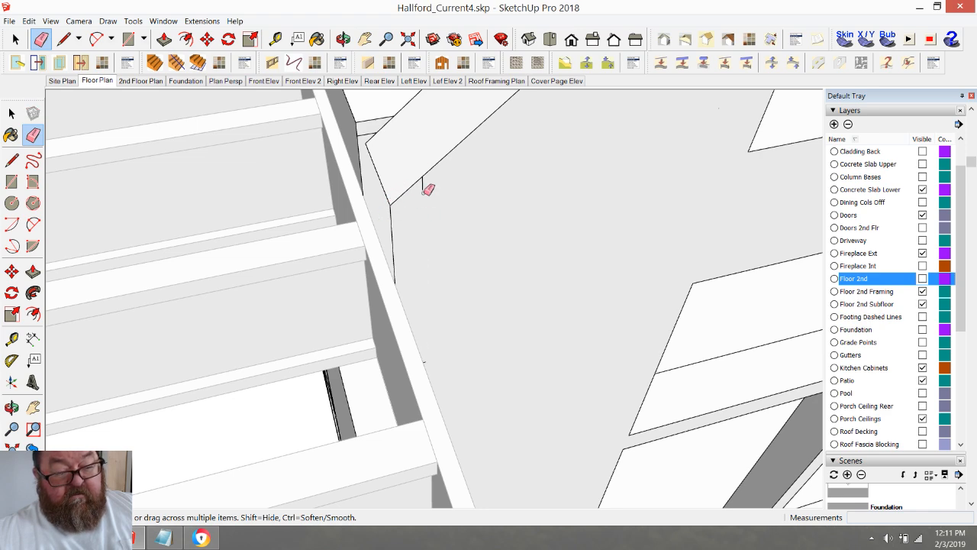
left_click(423, 186)
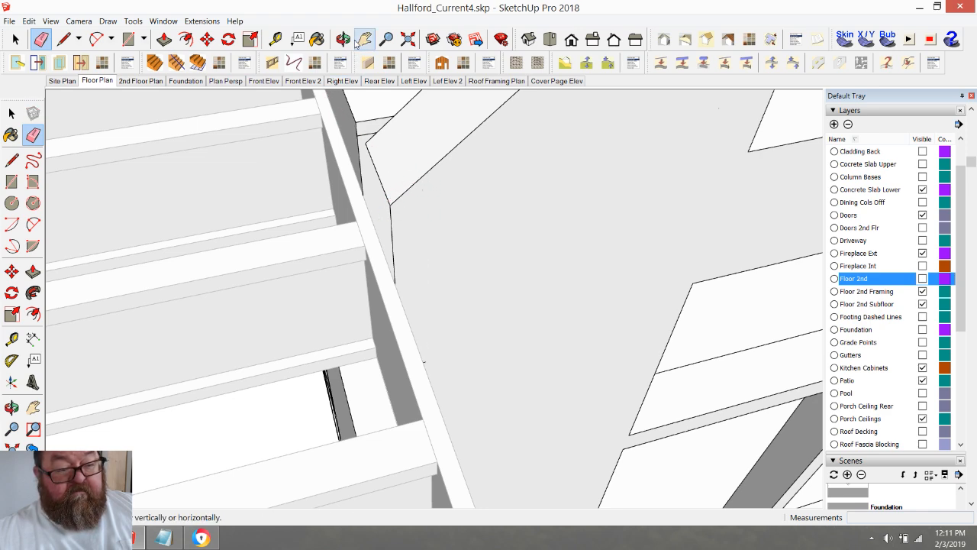
- Draw an edge down the end of the gable wall beside the rim board
left_click(342, 39)
mouse_move(388, 103)
left_mouse_down()
mouse_move(366, 145)
mouse_move(357, 138)
mouse_move(648, 320)
mouse_move(702, 325)
mouse_move(672, 306)
left_mouse_up()
left_click_drag(507, 244, 523, 253)
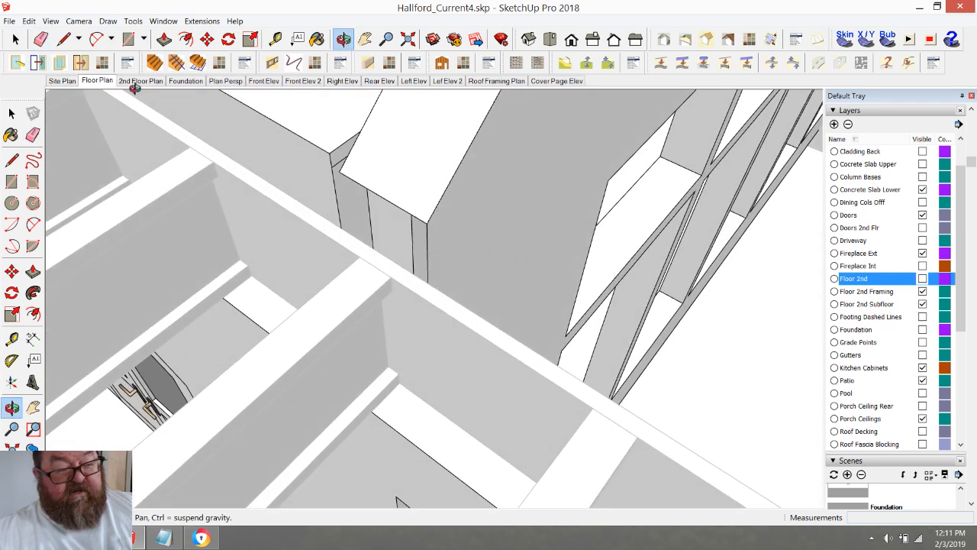
left_click(64, 39)
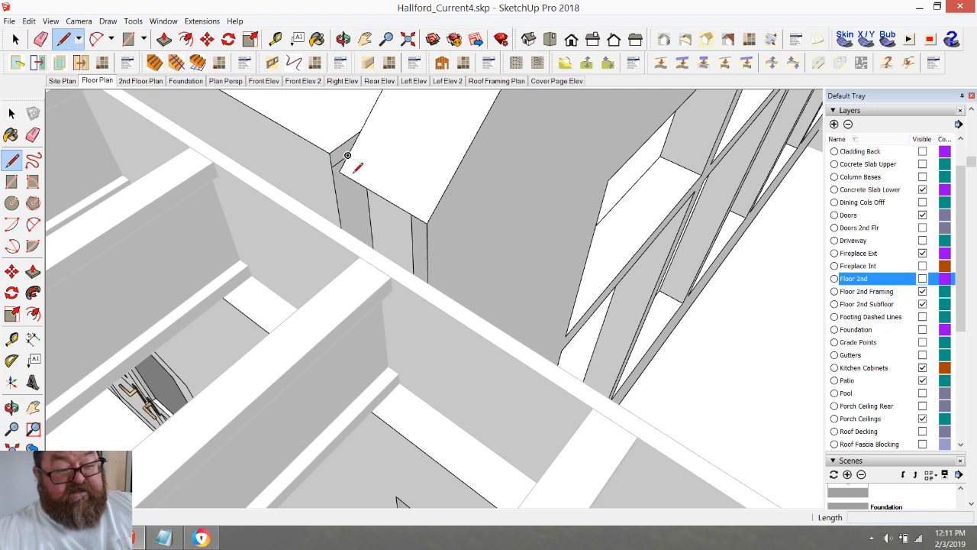
scroll(349, 162, "down", 2)
key("o")
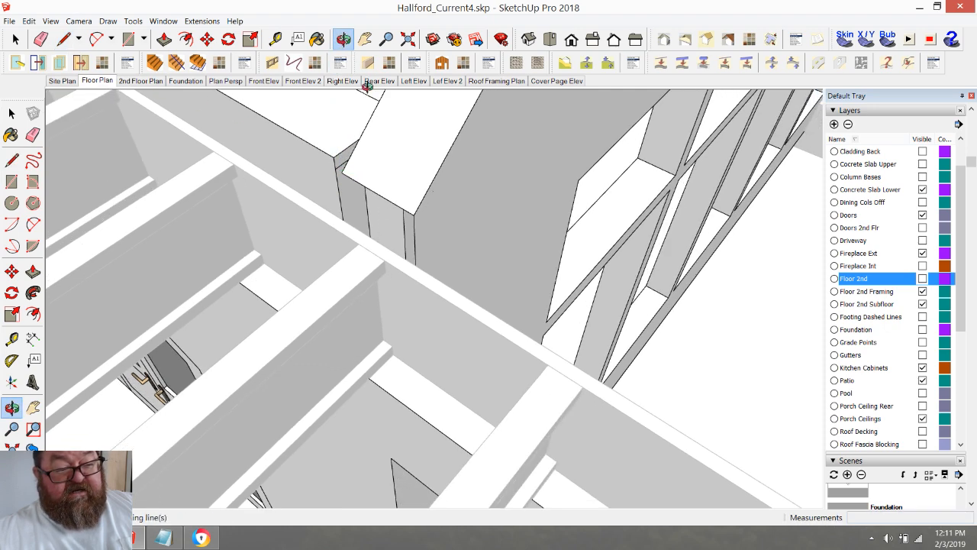
scroll(436, 214, "up", 4)
scroll(363, 193, "up", 3)
mouse_move(366, 194)
middle_mouse_down()
mouse_move(388, 255)
mouse_move(350, 216)
middle_mouse_up()
left_click(64, 39)
left_click(297, 91)
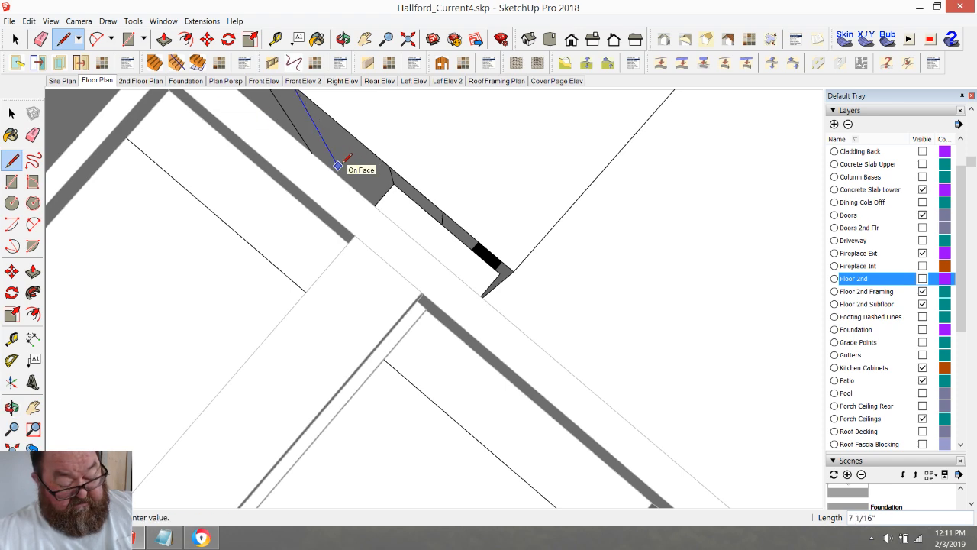
left_click(391, 185)
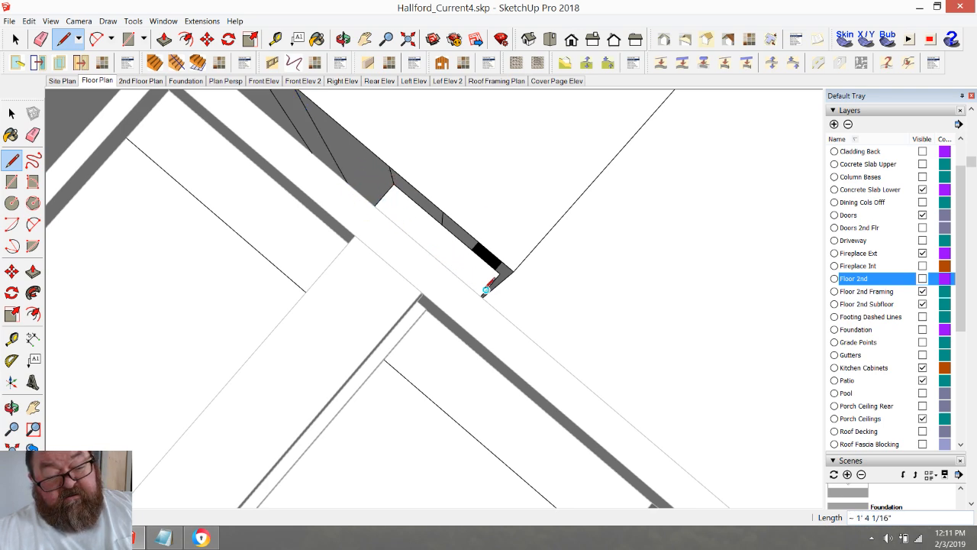
- Draw the closing edge at the base of the gable wall's end and erase the leftover edge beside its sloped top
left_click(343, 39)
left_click_drag(397, 153, 357, 216)
right_click(459, 354)
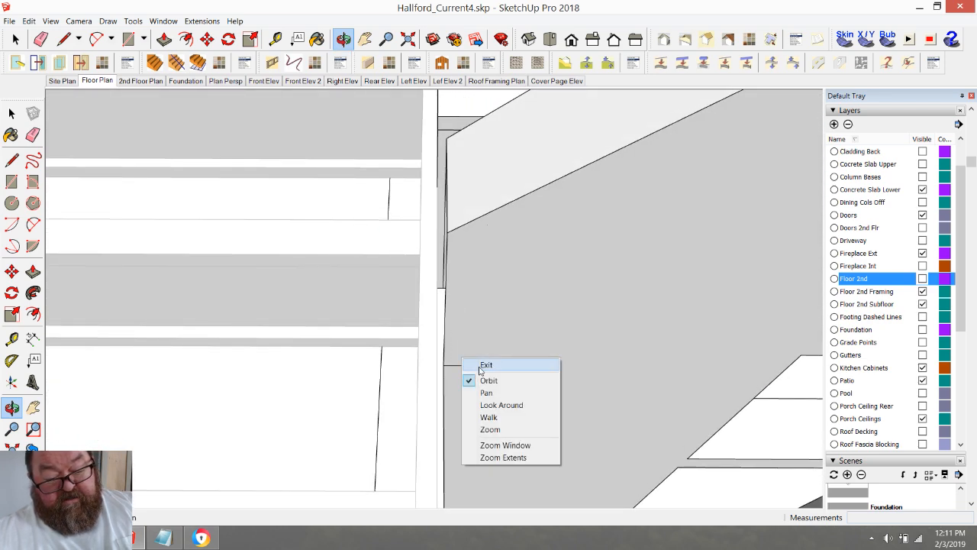
left_click(468, 364)
left_click(443, 363)
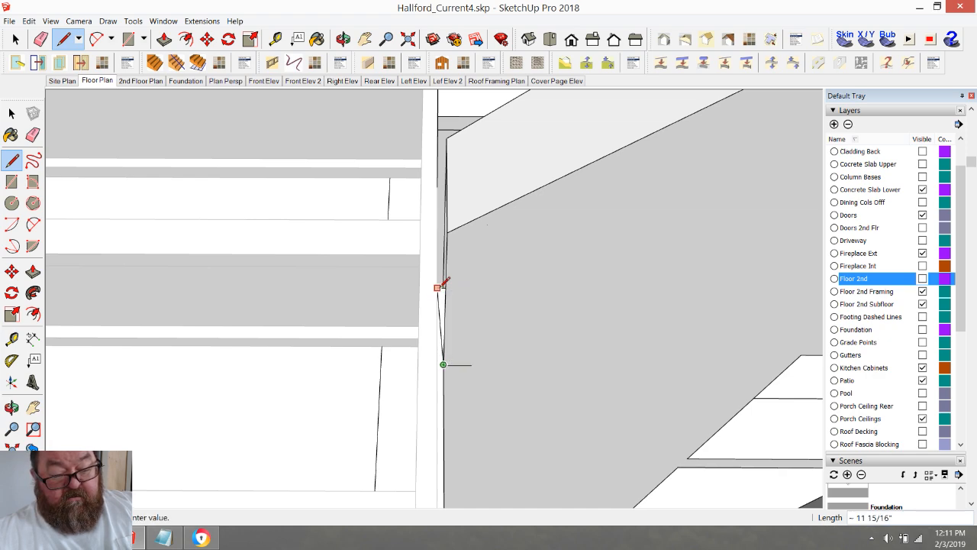
left_click(447, 284)
middle_click_drag(394, 116, 430, 211)
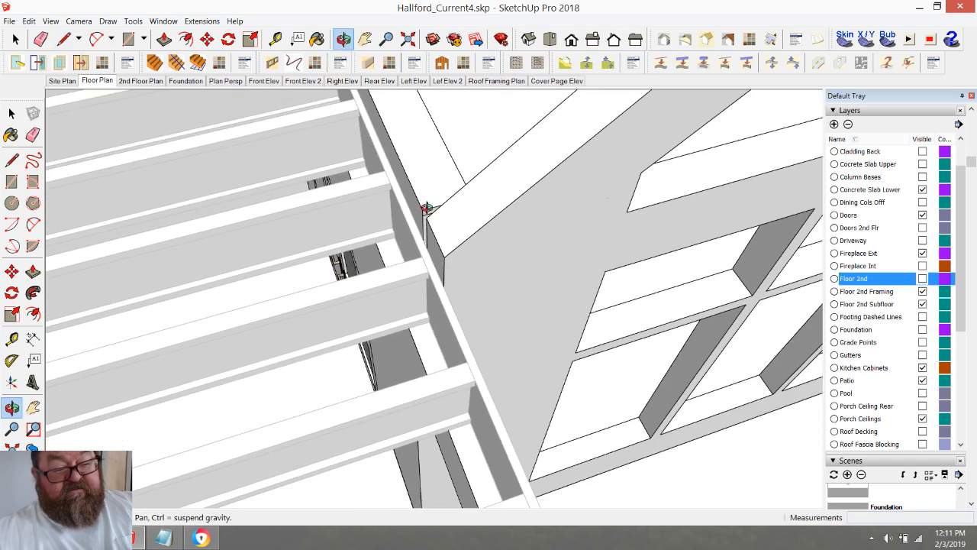
scroll(421, 218, "up", 5)
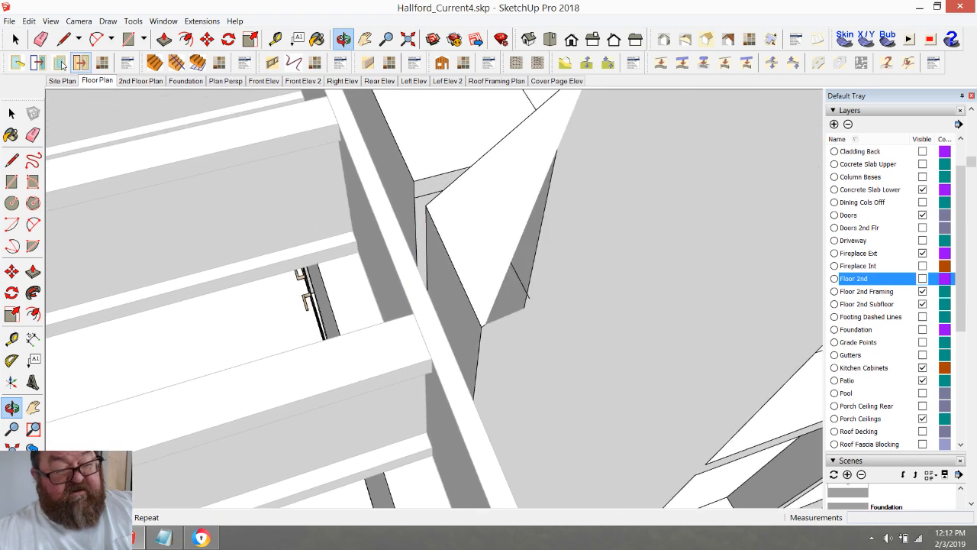
left_click(38, 40)
left_click(427, 196)
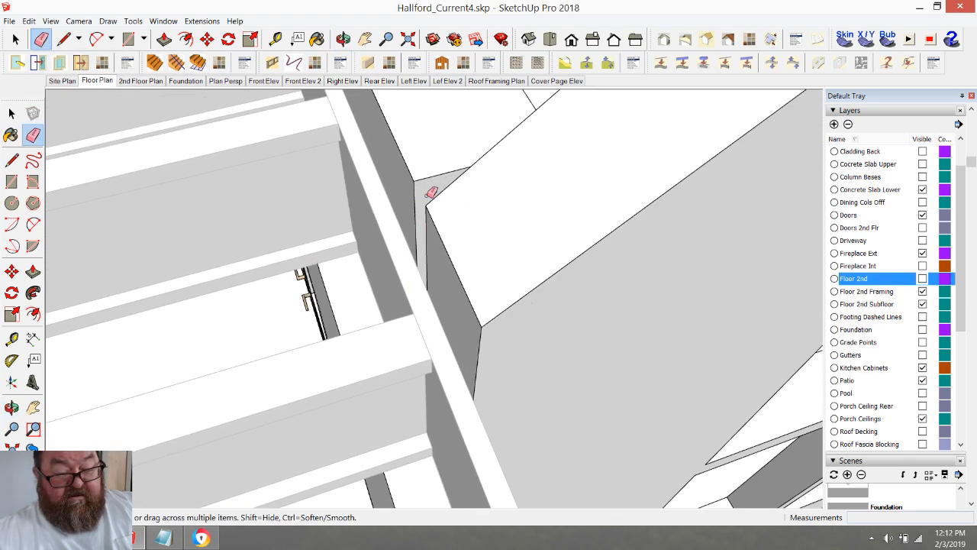
- Erase the stray stub edge on the gable wall face at the end of the kitchen beam
scroll(444, 263, "down", 4)
left_click(343, 38)
left_click_drag(470, 238, 614, 220)
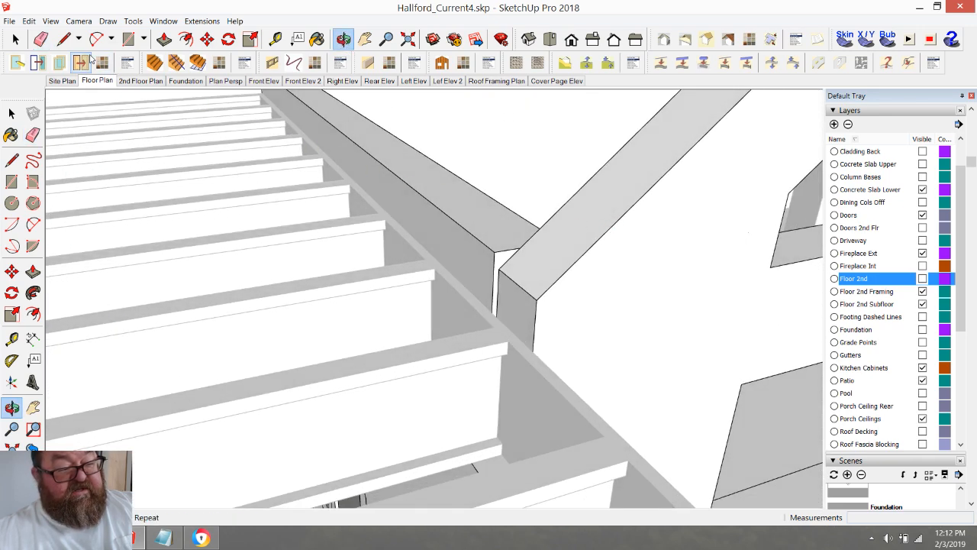
left_click(164, 39)
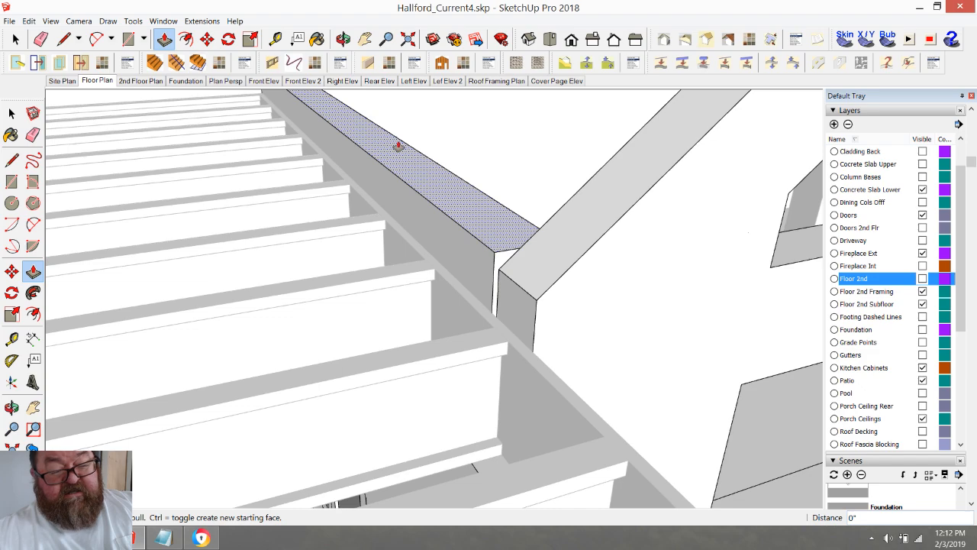
key("o")
left_click_drag(388, 321, 462, 412)
key("e")
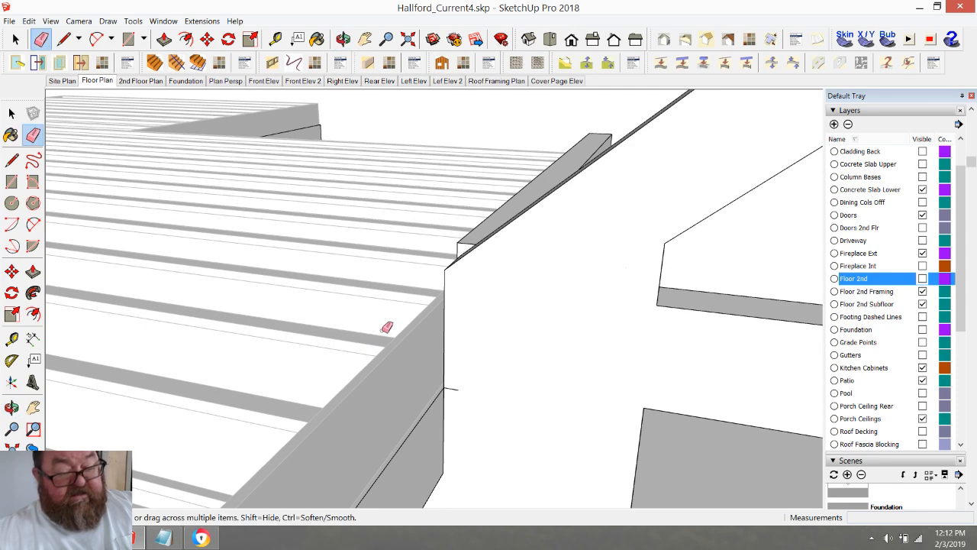
middle_click_drag(465, 302, 473, 339)
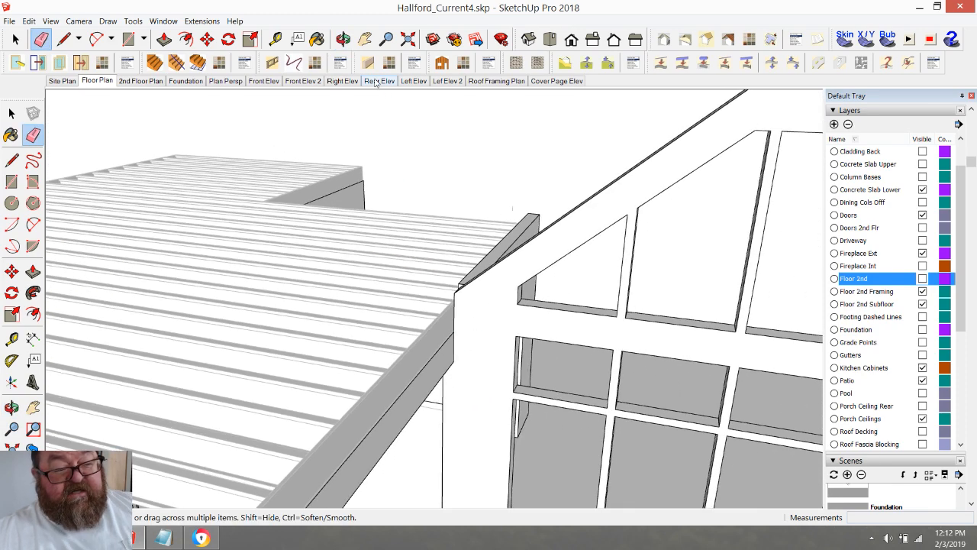
- Close the wall that is open for editing after viewing the joist ends over the stair wall
left_click(344, 39)
mouse_move(435, 252)
left_mouse_down()
mouse_move(484, 323)
mouse_move(486, 357)
mouse_move(532, 380)
mouse_move(518, 338)
mouse_move(477, 416)
mouse_move(478, 388)
mouse_move(392, 392)
mouse_move(478, 384)
mouse_move(458, 419)
left_mouse_up()
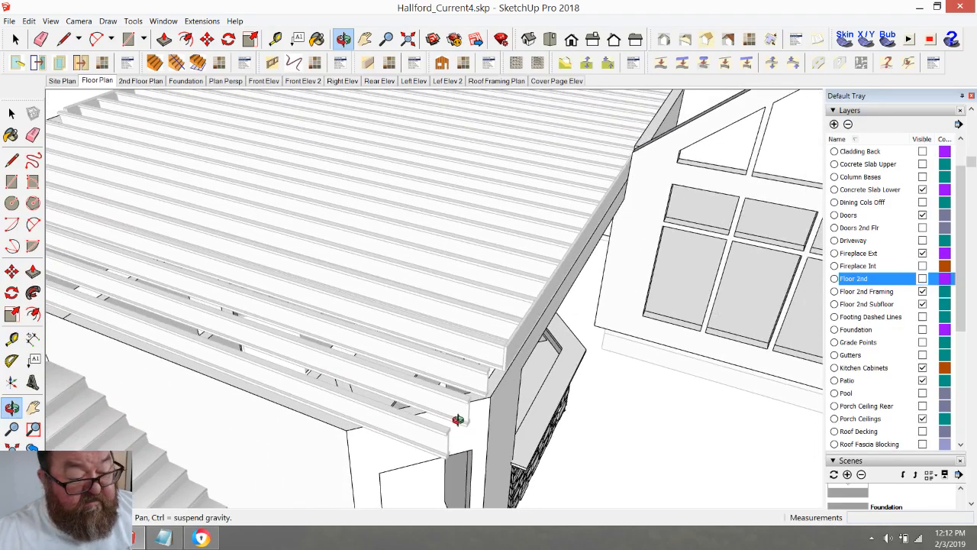
scroll(457, 419, "down", 5)
scroll(361, 416, "up", 8)
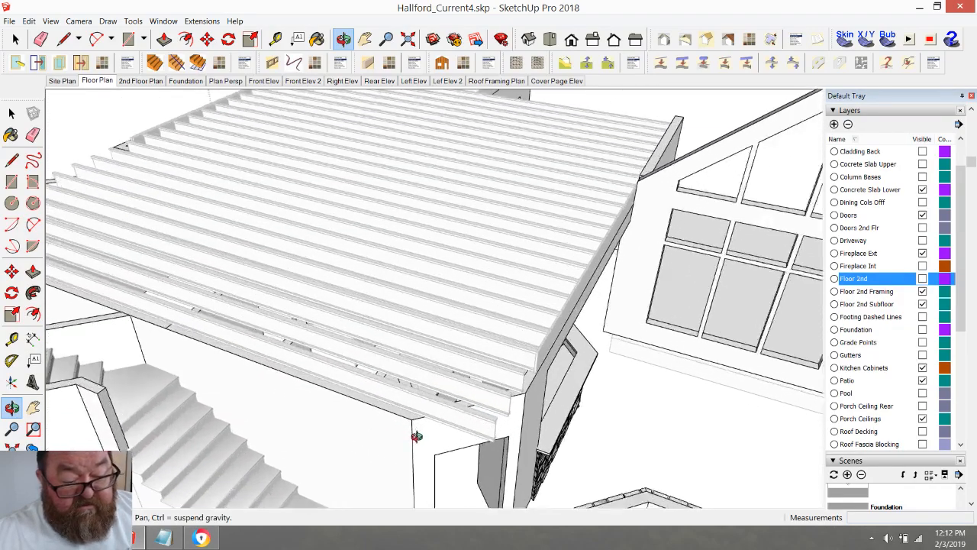
left_click(15, 39)
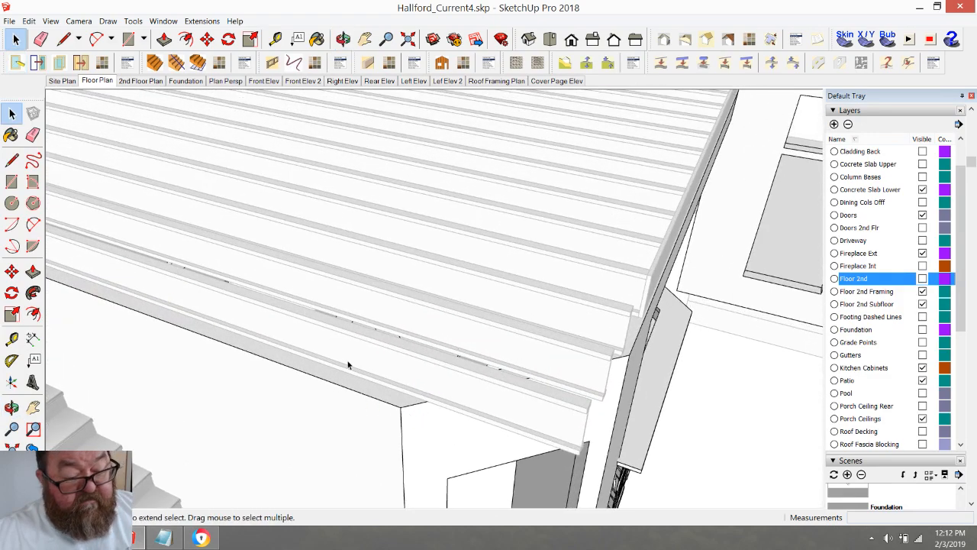
scroll(337, 348, "down", 8)
scroll(261, 319, "up", 3)
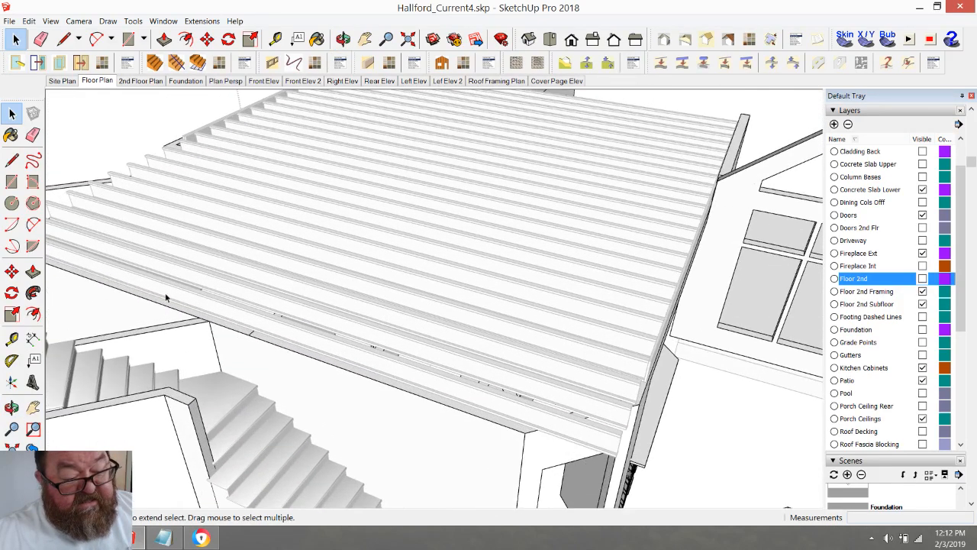
scroll(374, 382, "down", 3)
scroll(227, 228, "down", 5)
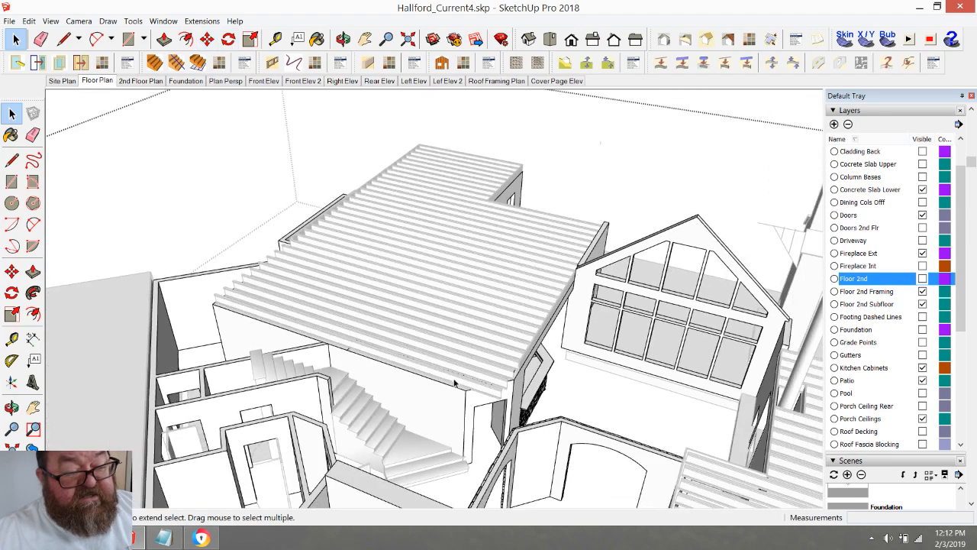
left_click(164, 148)
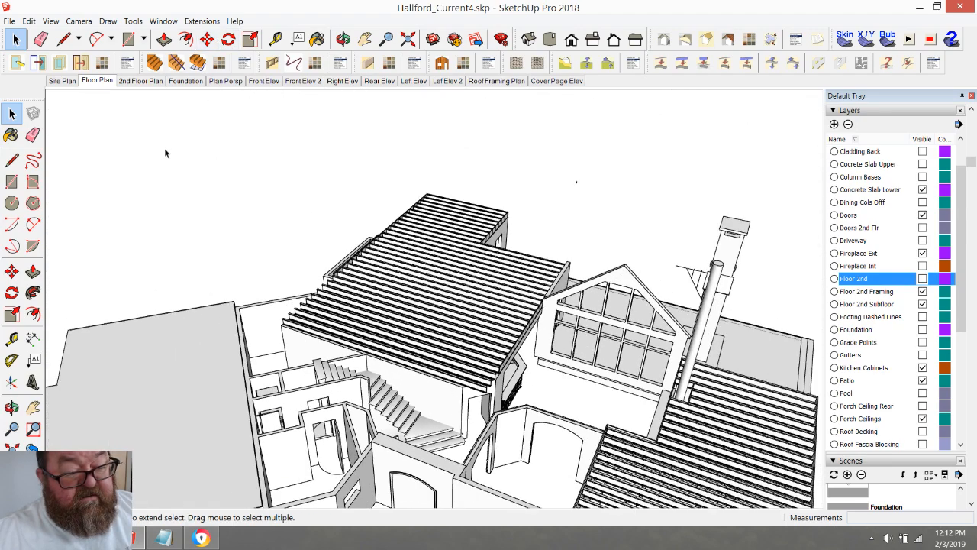
- Examine the floor joist layout above the staircase and the walls of the rooms next to it
left_click(343, 41)
scroll(345, 364, "up", 3)
scroll(345, 364, "up", 5)
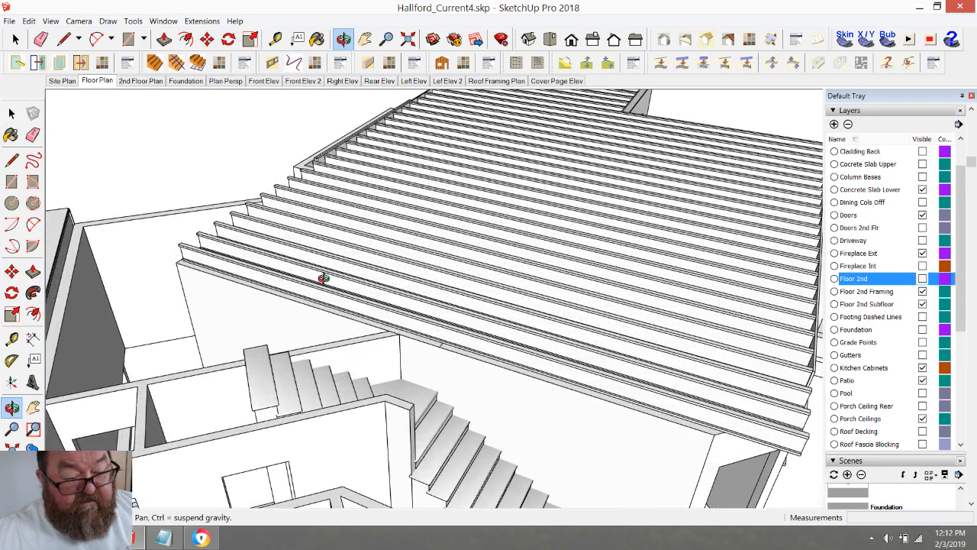
scroll(323, 278, "down", 5)
scroll(320, 439, "up", 5)
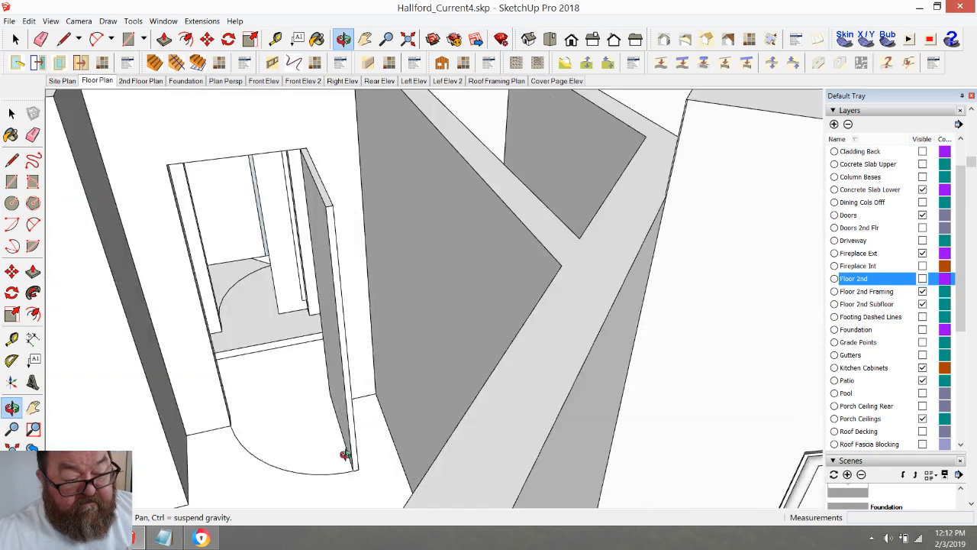
scroll(351, 405, "down", 6)
scroll(422, 389, "down", 2)
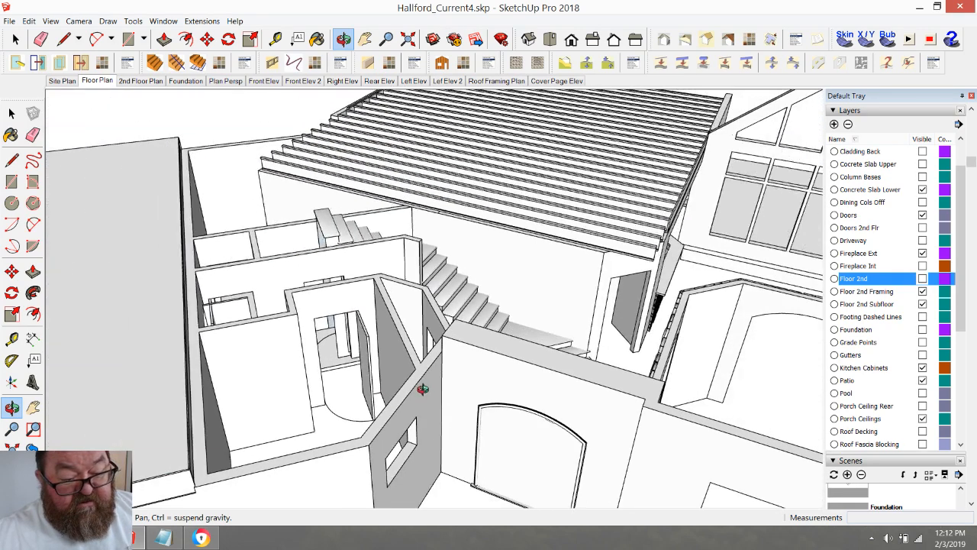
scroll(399, 412, "down", 2)
scroll(433, 401, "up", 1)
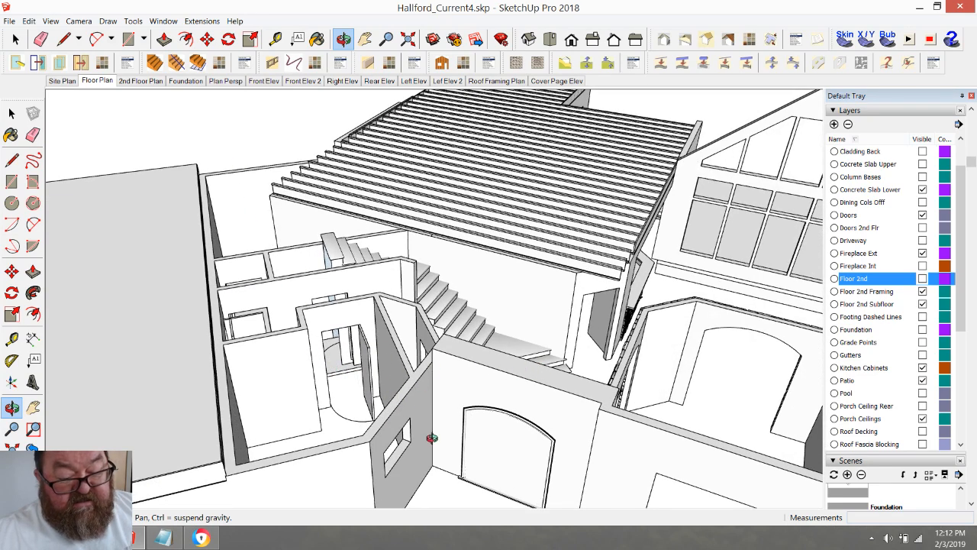
scroll(412, 358, "down", 1)
scroll(438, 453, "up", 1)
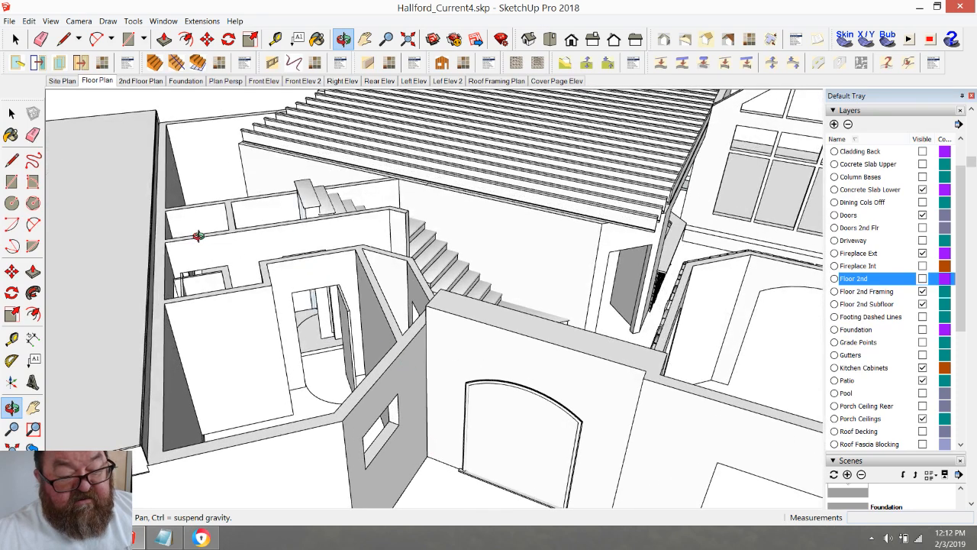
scroll(200, 237, "up", 1)
scroll(324, 396, "up", 1)
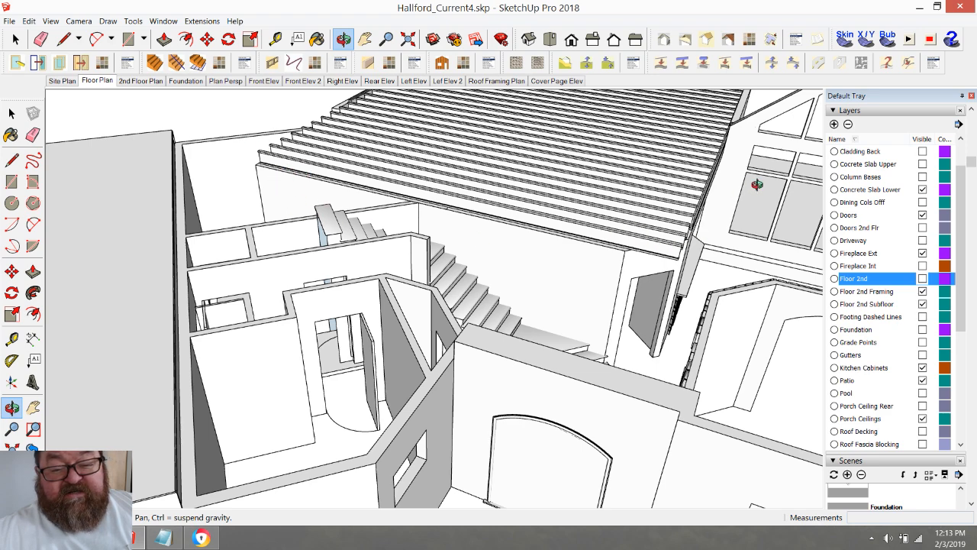
- Check the YouTube live chat in the browser and inspect the area around the staircase in the SketchUp model
key("alt+Tab")
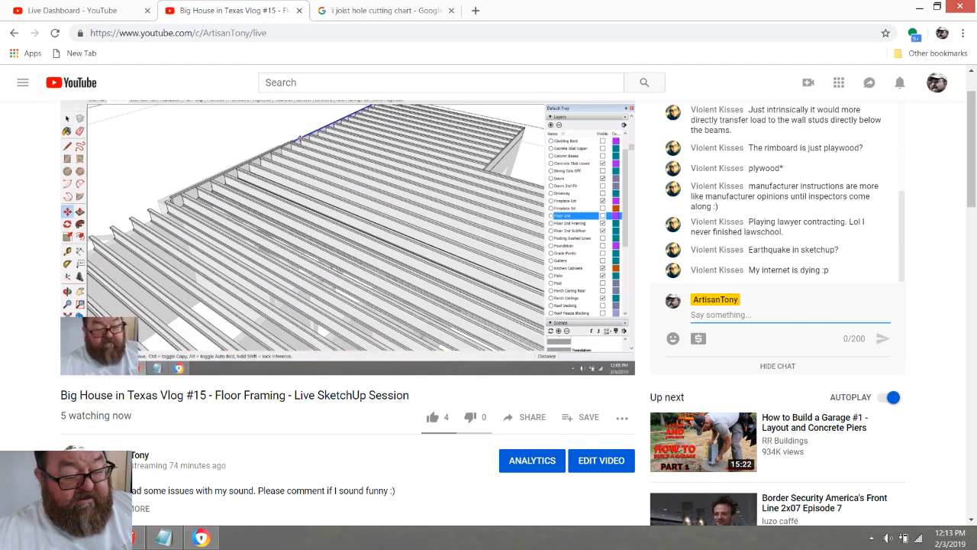
key("alt+Tab")
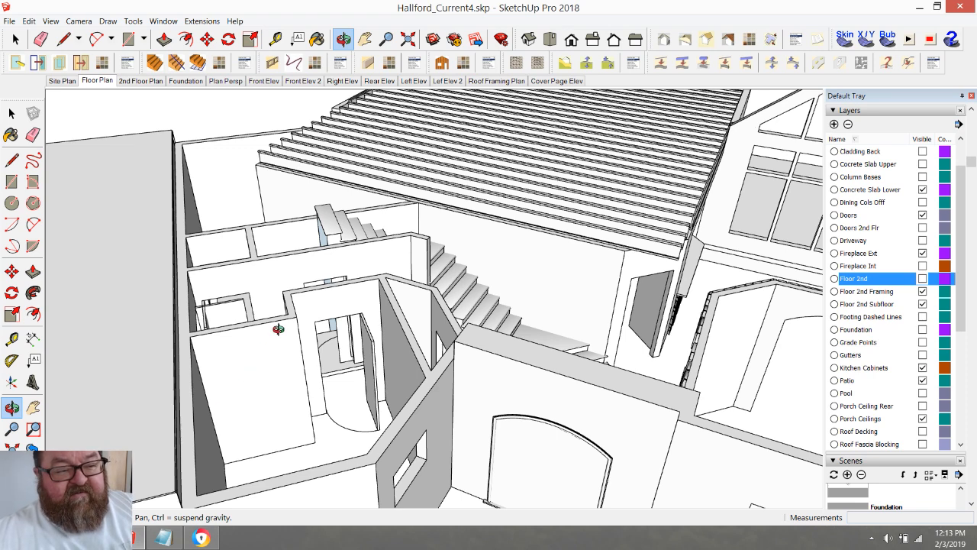
scroll(268, 344, "down", 2)
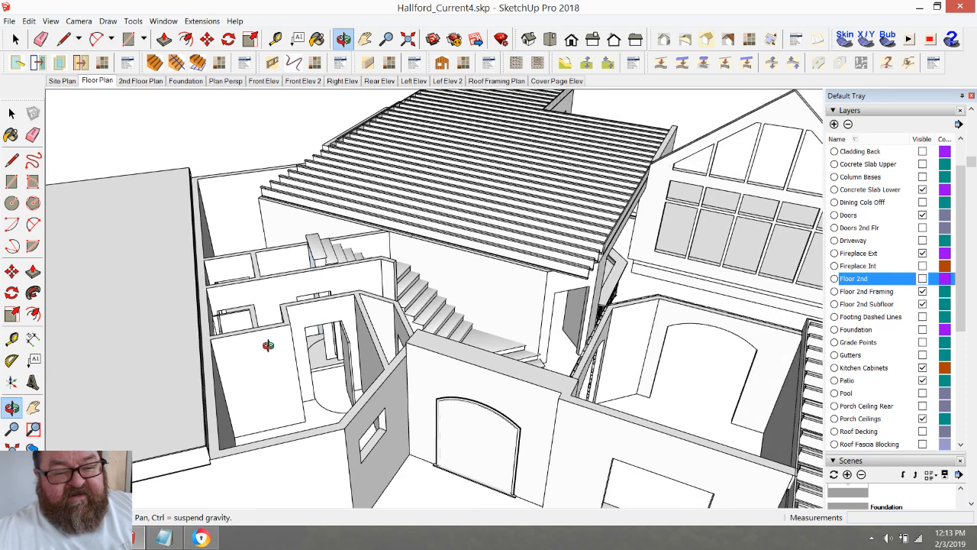
left_click_drag(406, 383, 319, 276)
scroll(316, 306, "up", 5)
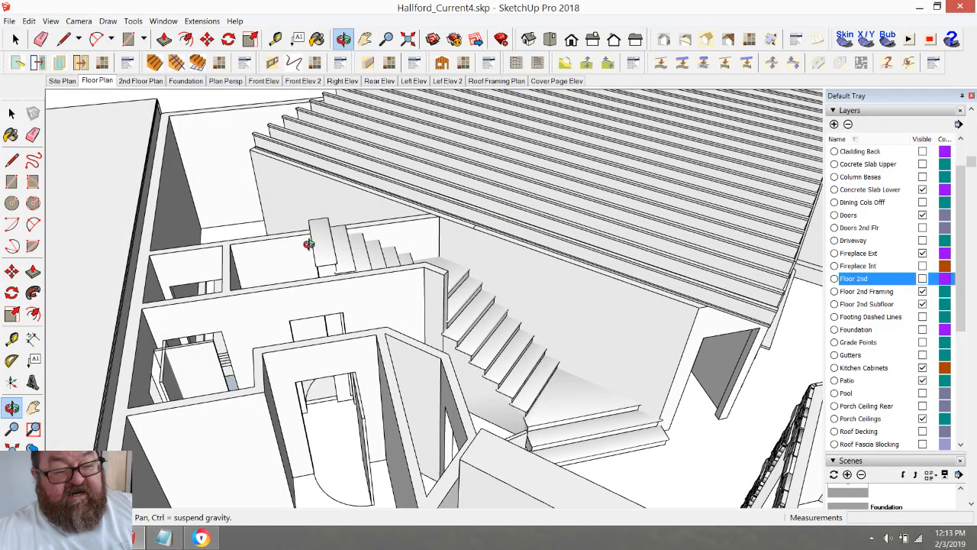
left_click_drag(336, 257, 362, 313)
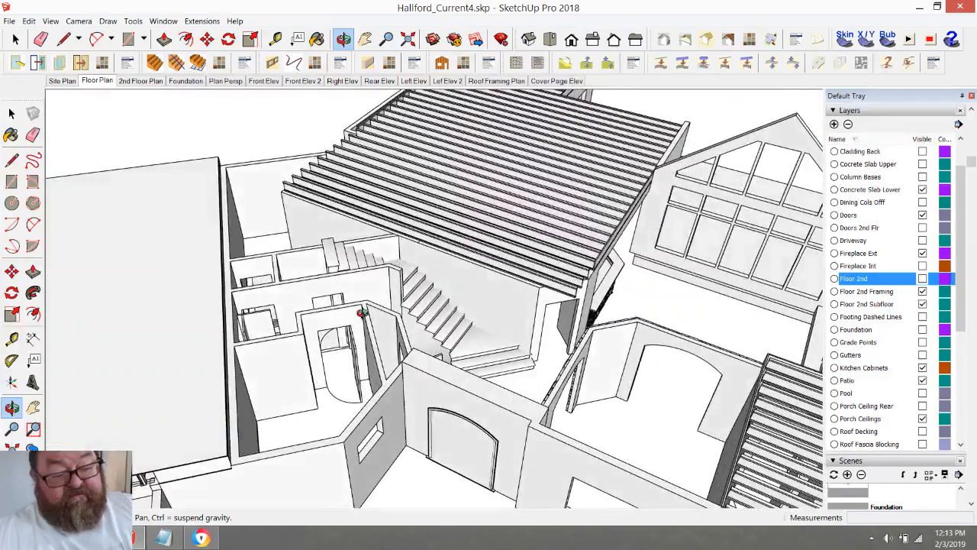
left_click_drag(307, 361, 288, 352)
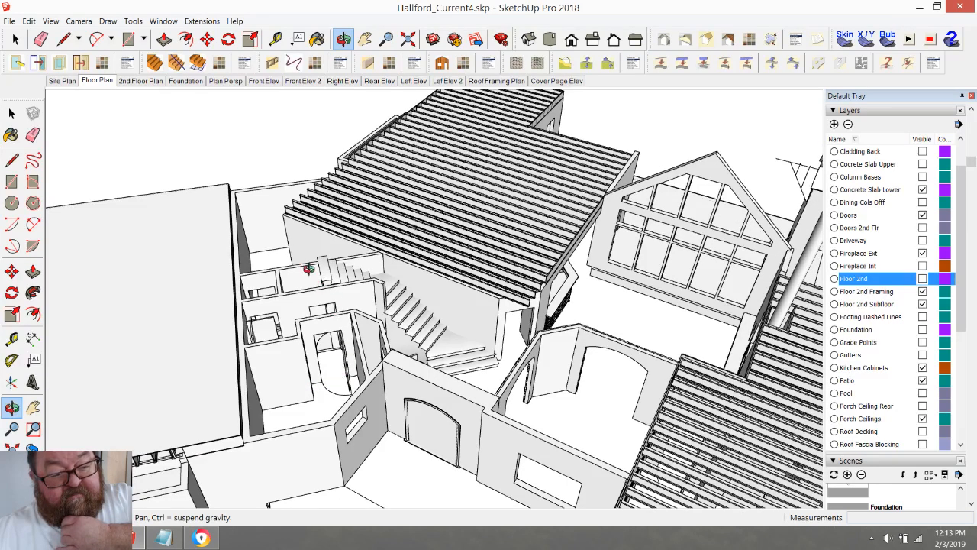
scroll(308, 268, "up", 2)
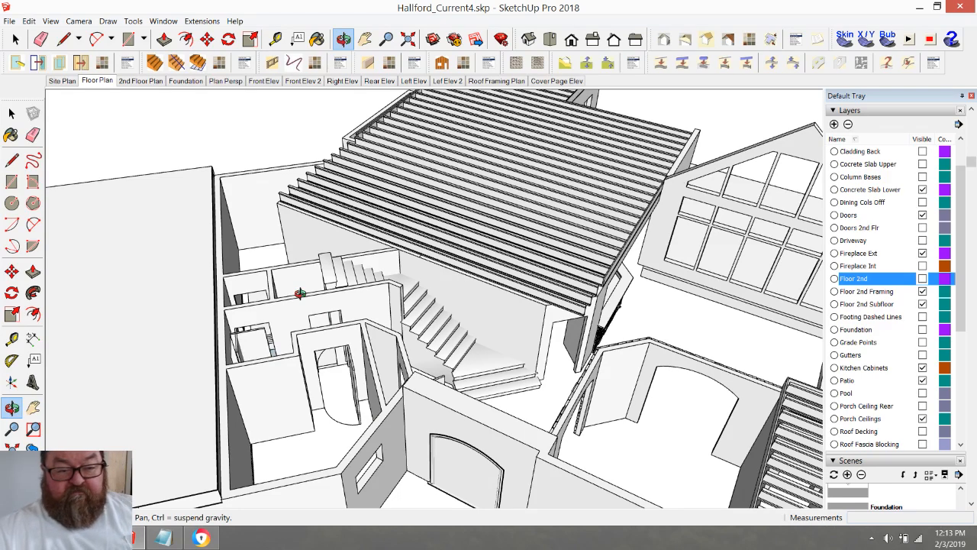
left_click_drag(249, 306, 241, 320)
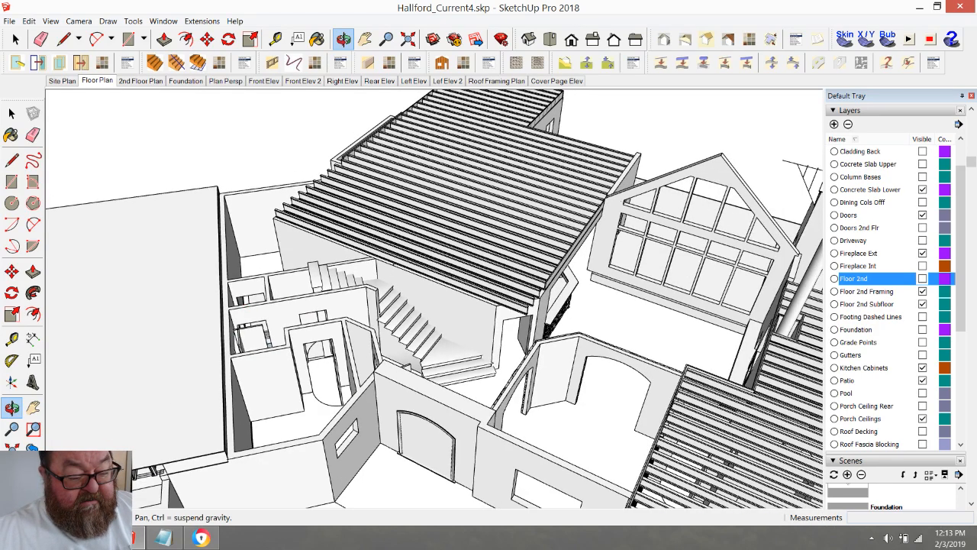
left_click(202, 537)
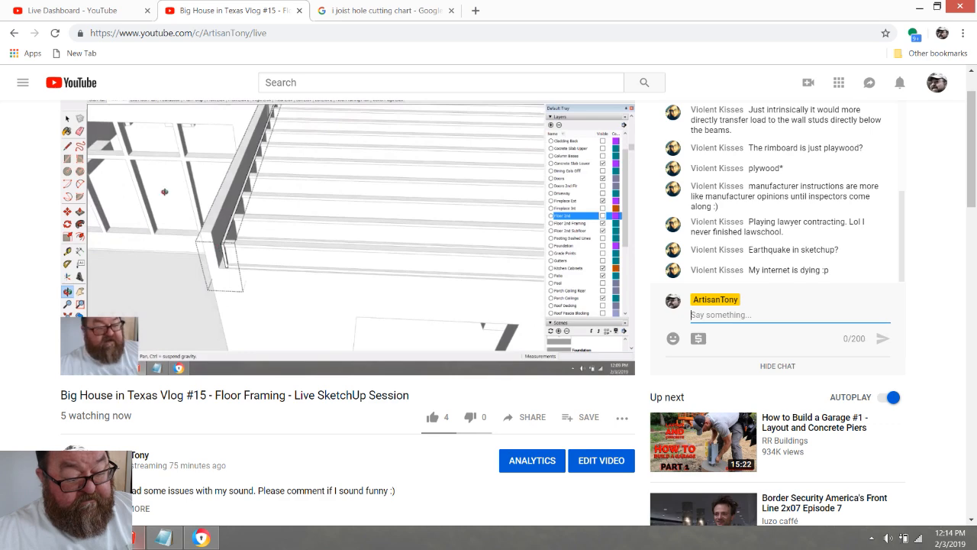
left_click(135, 538)
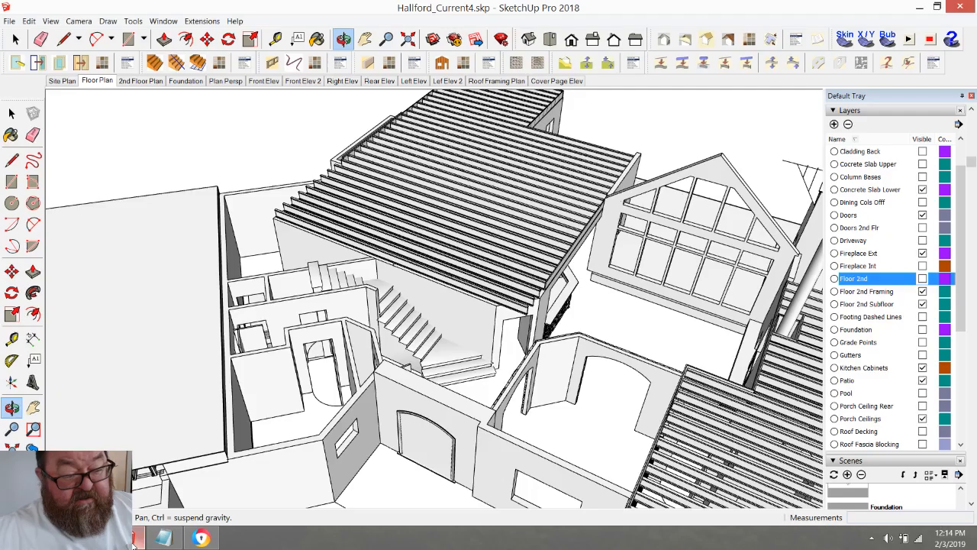
- Open the floor framing for editing and make the outermost I-joist beside the staircase a unique component
mouse_move(305, 282)
left_mouse_down()
mouse_move(359, 297)
mouse_move(370, 236)
mouse_move(382, 255)
mouse_move(374, 269)
left_mouse_up()
mouse_move(445, 263)
left_mouse_down()
mouse_move(328, 267)
mouse_move(280, 299)
mouse_move(286, 340)
left_mouse_up()
scroll(474, 367, "up", 3)
scroll(474, 367, "up", 5)
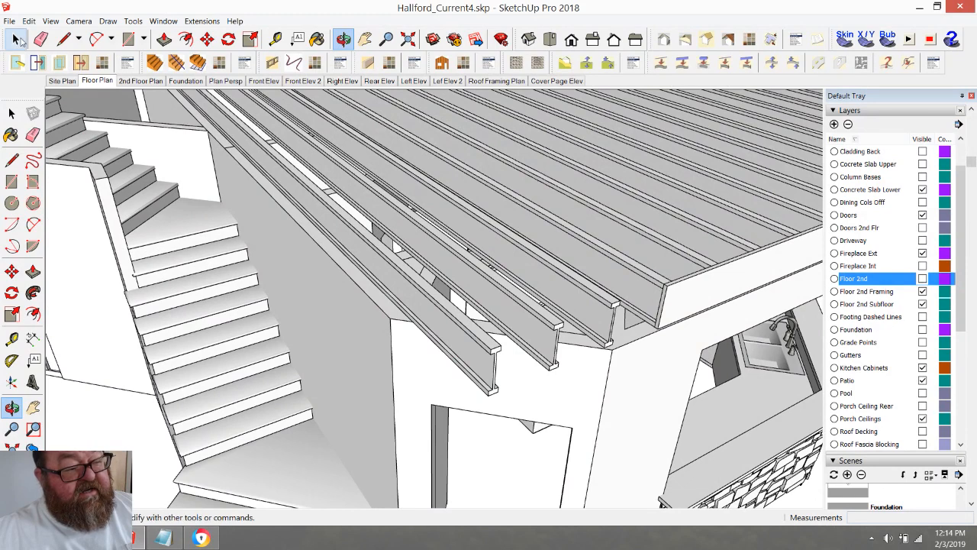
left_click(15, 39)
left_click(442, 328)
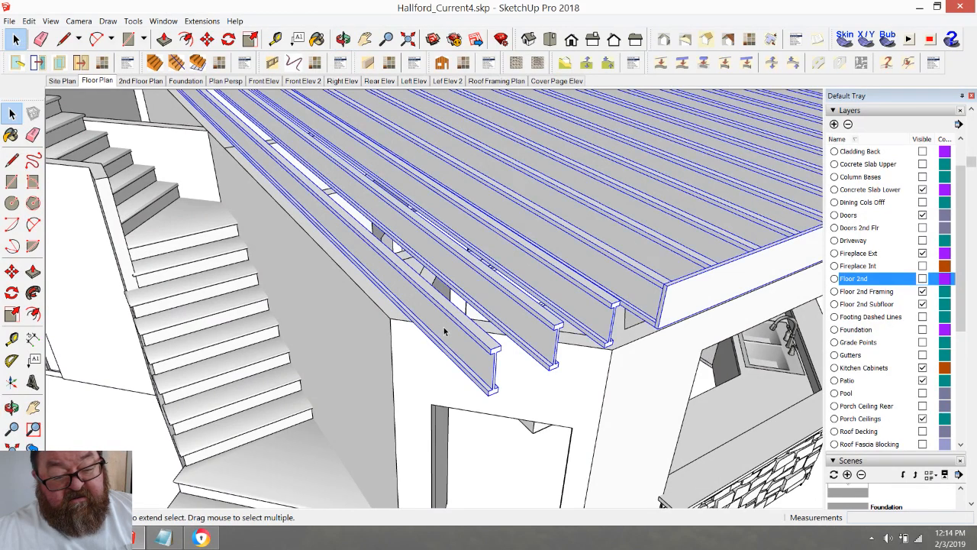
double_click(442, 328)
left_click(442, 334)
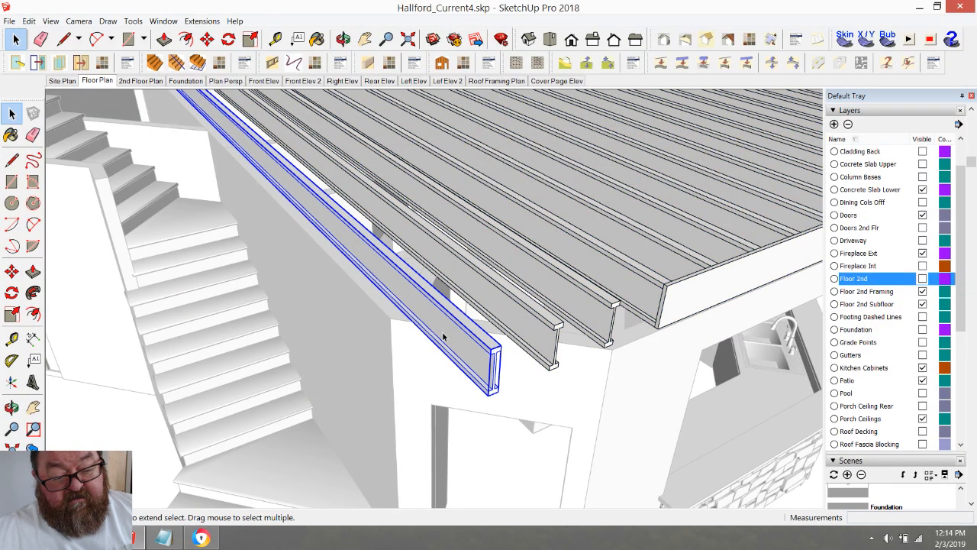
right_click(444, 337)
left_click(476, 136)
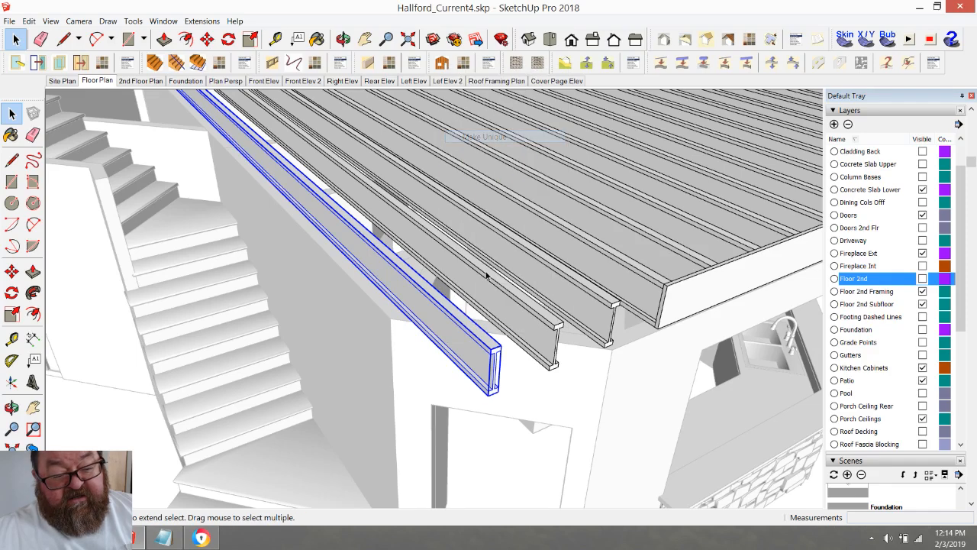
- Shorten the outermost I-joist by 2' 8" with Push/Pull so that its end sits on the angled wall
middle_click_drag(488, 367, 427, 351)
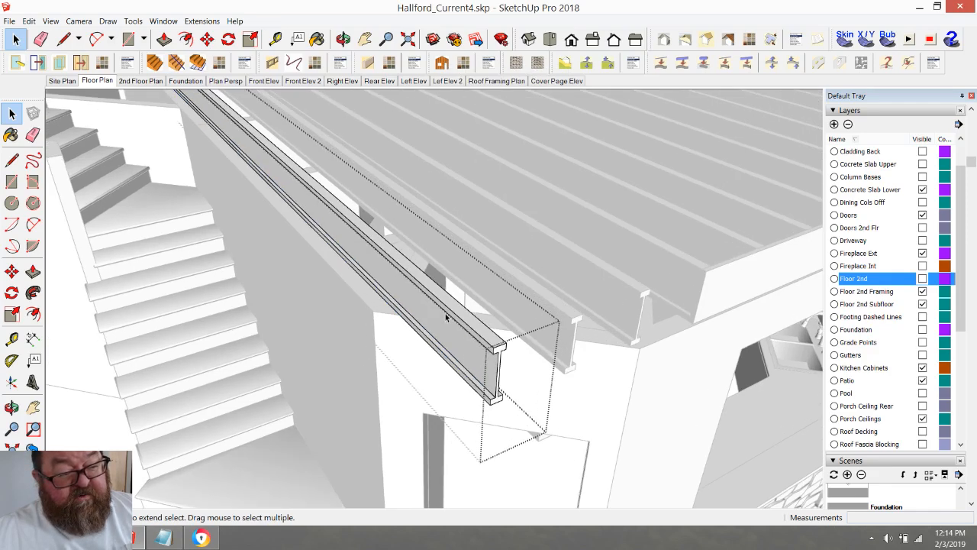
left_click(164, 40)
left_click(495, 351)
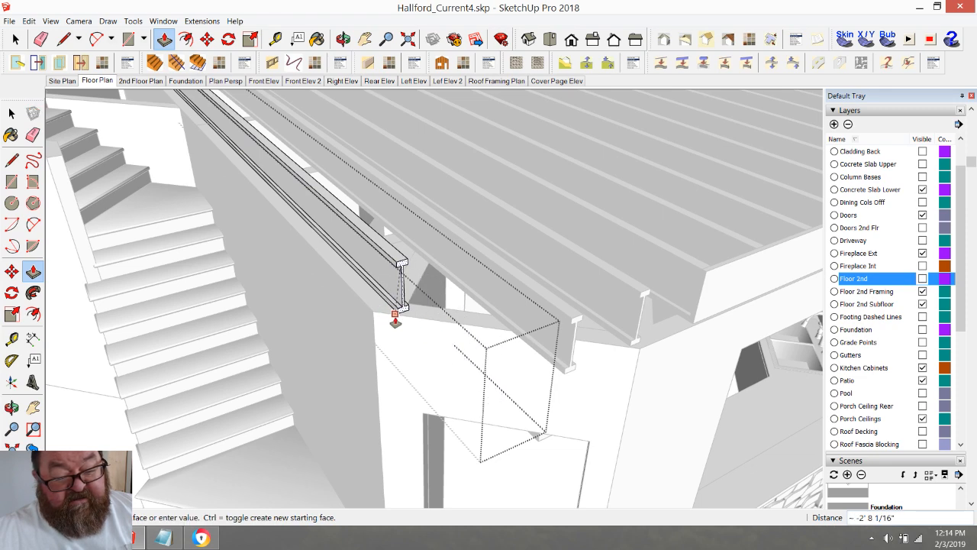
left_click(401, 309)
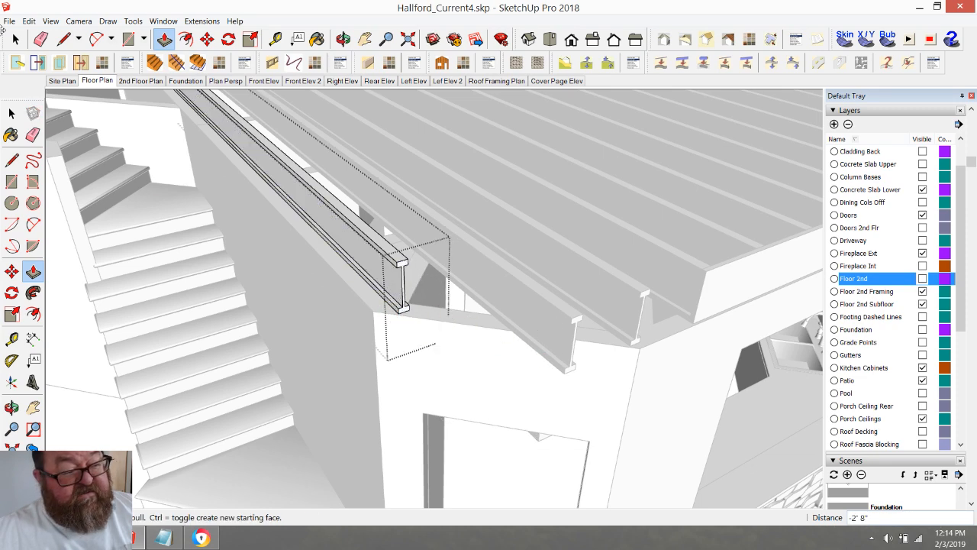
key("space")
- Make the second I-joist from the staircase, which overhangs the angled wall, a unique component
left_click(526, 298)
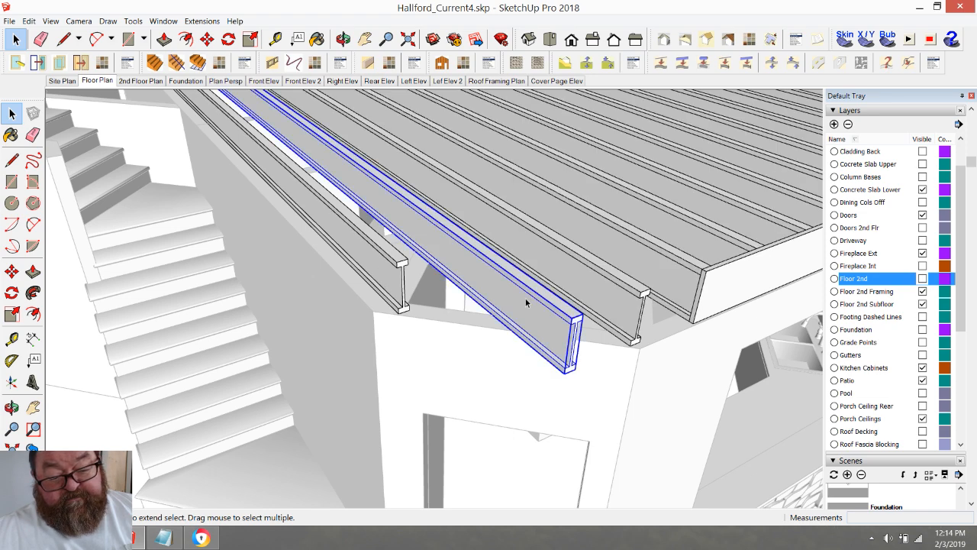
double_click(525, 298)
left_click(430, 332)
left_click(503, 293)
right_click(505, 293)
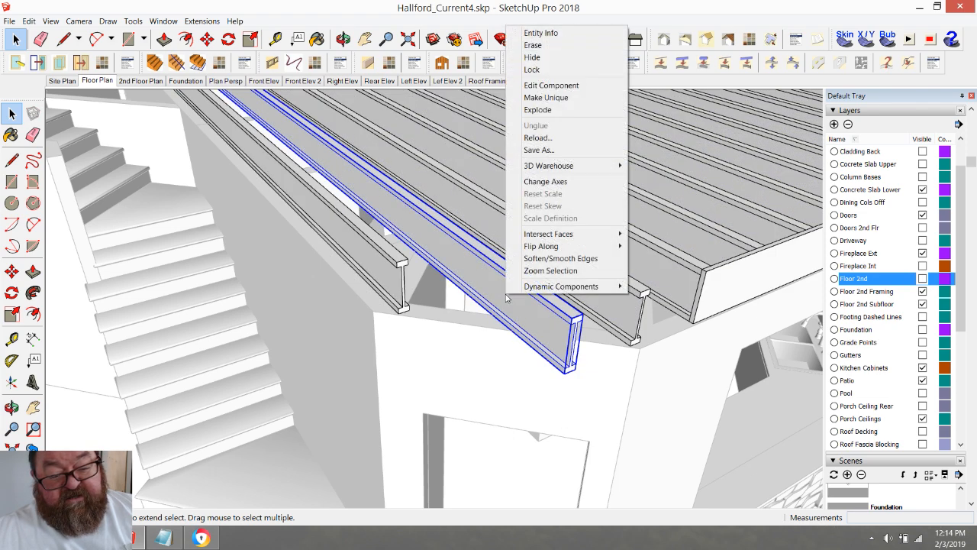
left_click(546, 97)
- Push the end of the second I-joist back about 1' 5" to the outer edge of the angled wall
scroll(543, 316, "up", 1)
double_click(571, 338)
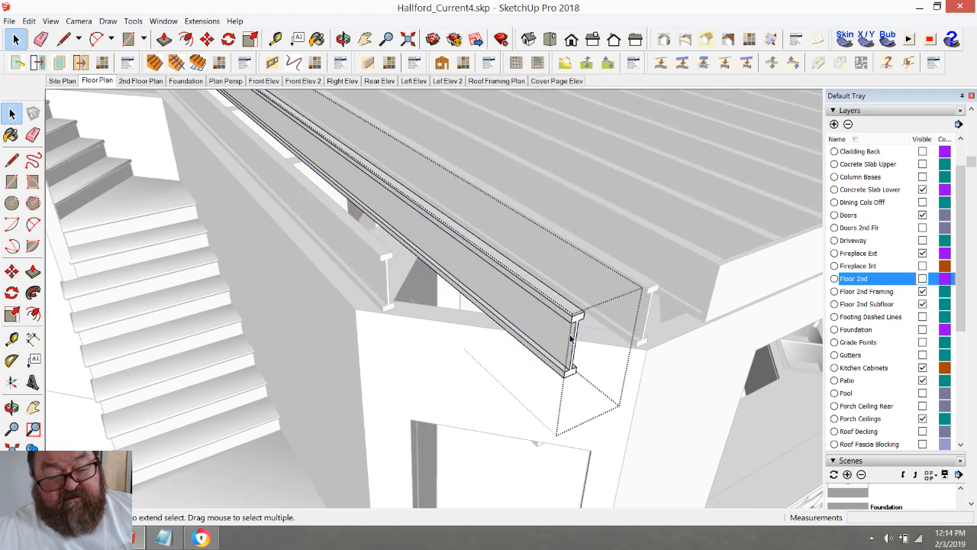
left_click(164, 38)
left_click(538, 327)
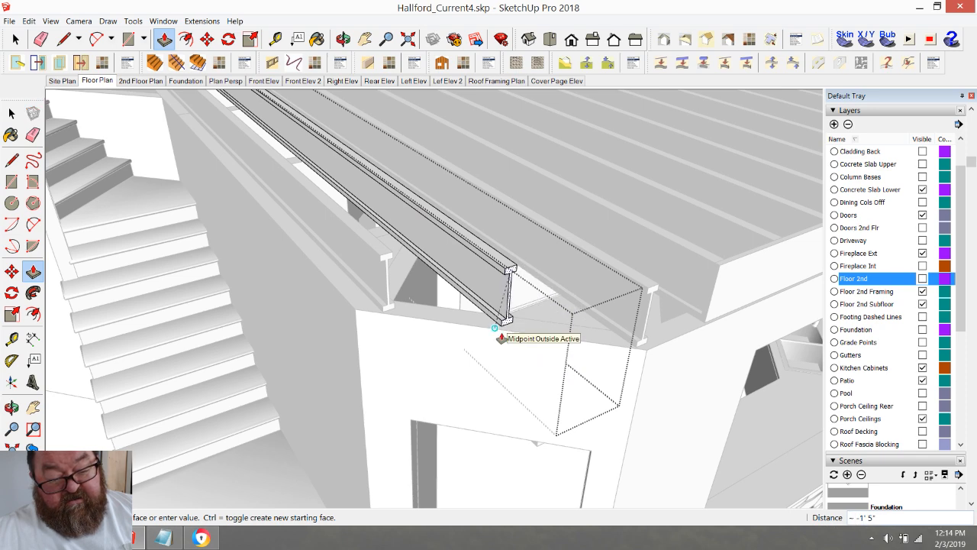
left_click(501, 337)
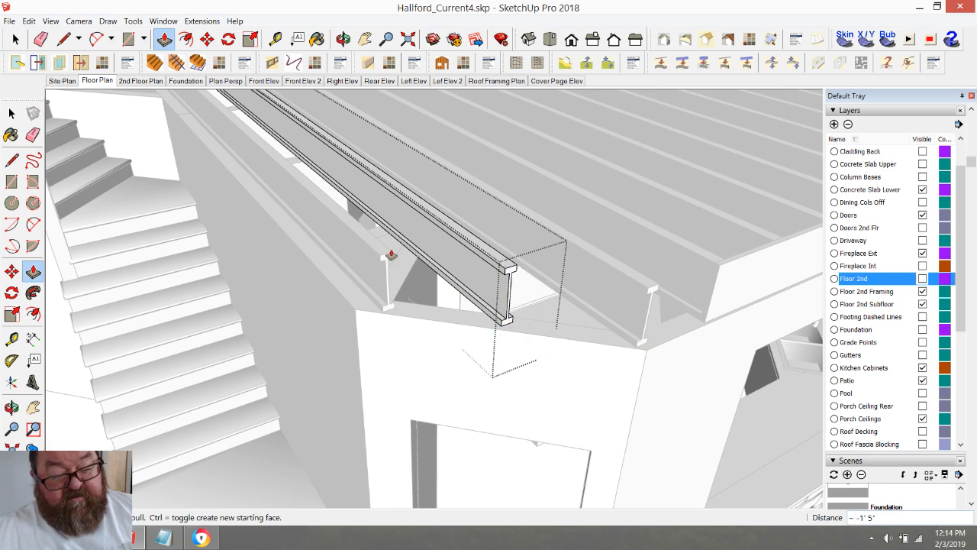
scroll(486, 333, "up", 5)
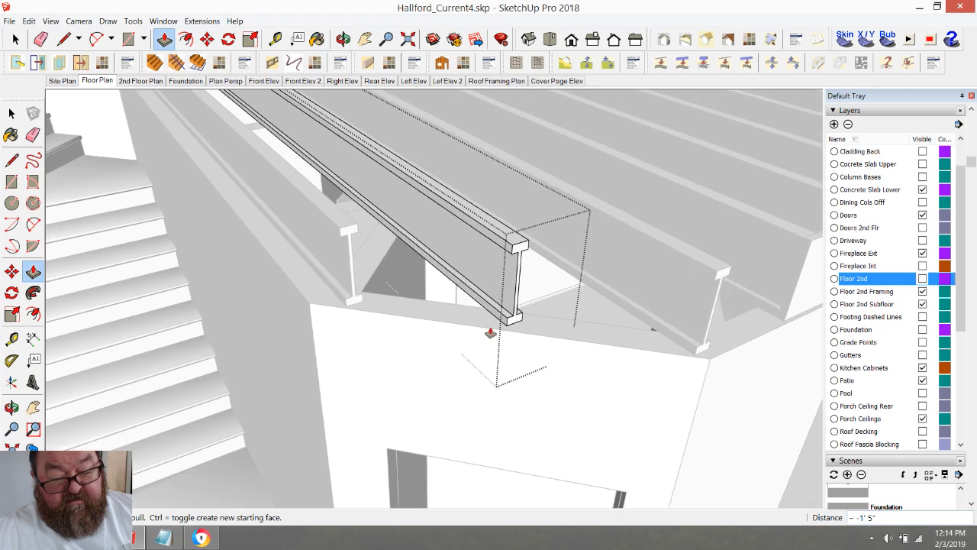
- Fine-tune the end of the second I-joist from the staircase back by 1 1/16" at the angled wall and finish editing it
left_click(524, 319)
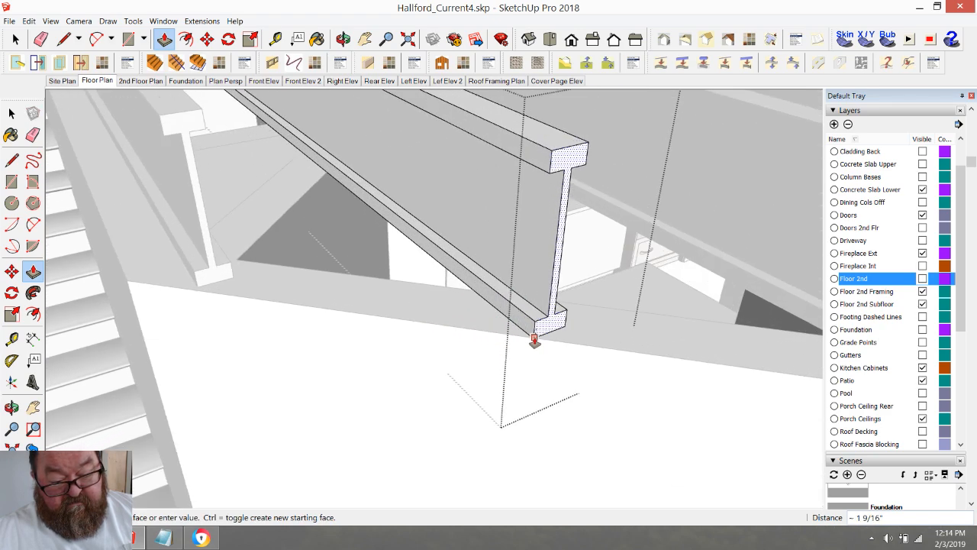
left_click(546, 330)
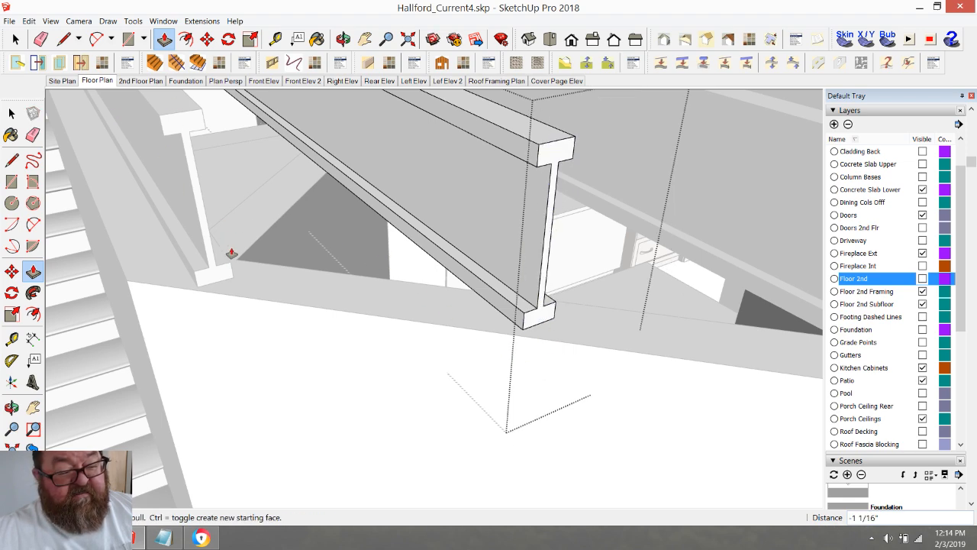
scroll(346, 344, "down", 1)
left_click(343, 39)
left_click_drag(447, 332, 532, 402)
scroll(533, 402, "down", 10)
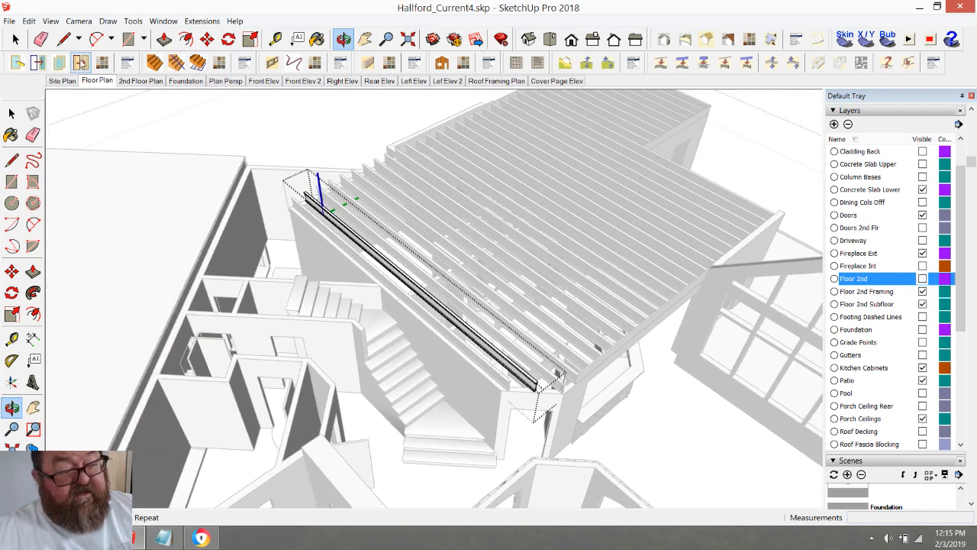
left_click(15, 39)
left_click(272, 120)
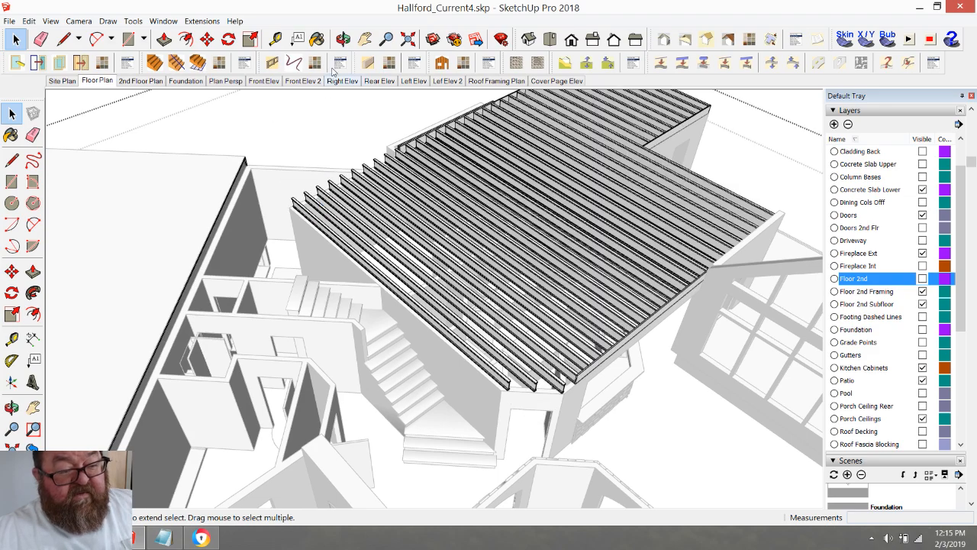
- Examine the staircase and entry area between the wings to see how its walls relate to the surrounding second-floor framing
left_click(343, 39)
left_click_drag(343, 191, 432, 396)
scroll(300, 272, "down", 5)
scroll(412, 309, "up", 3)
scroll(366, 316, "down", 3)
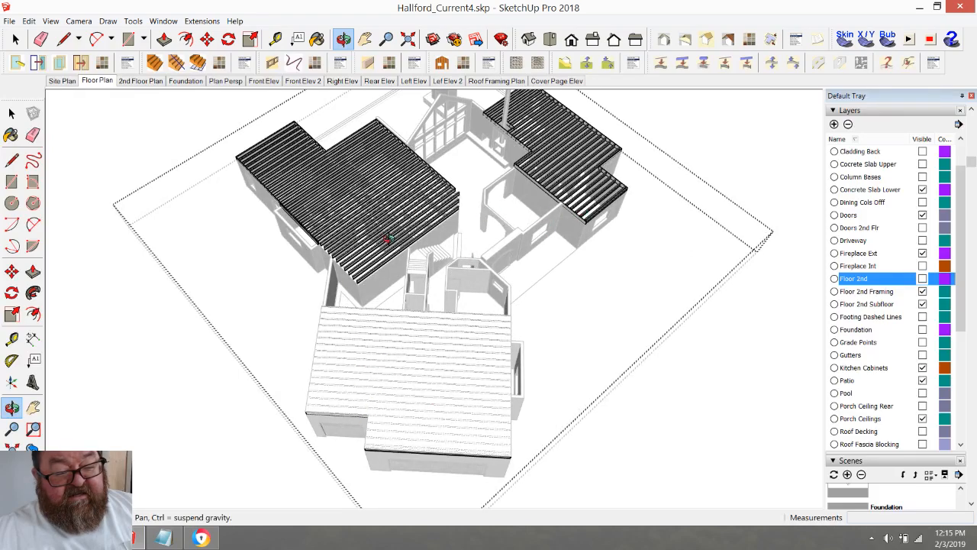
left_click_drag(428, 326, 552, 258)
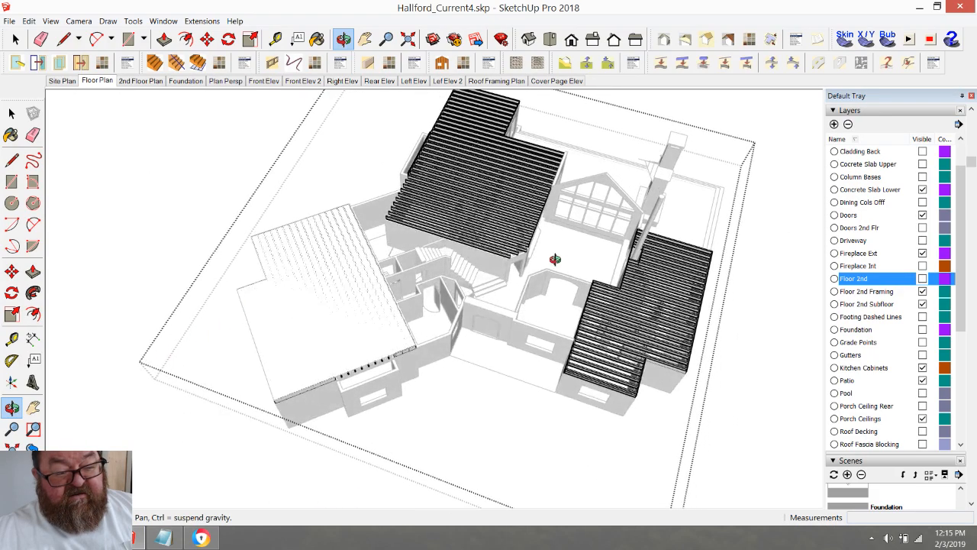
left_click_drag(341, 268, 268, 346)
scroll(399, 219, "up", 5)
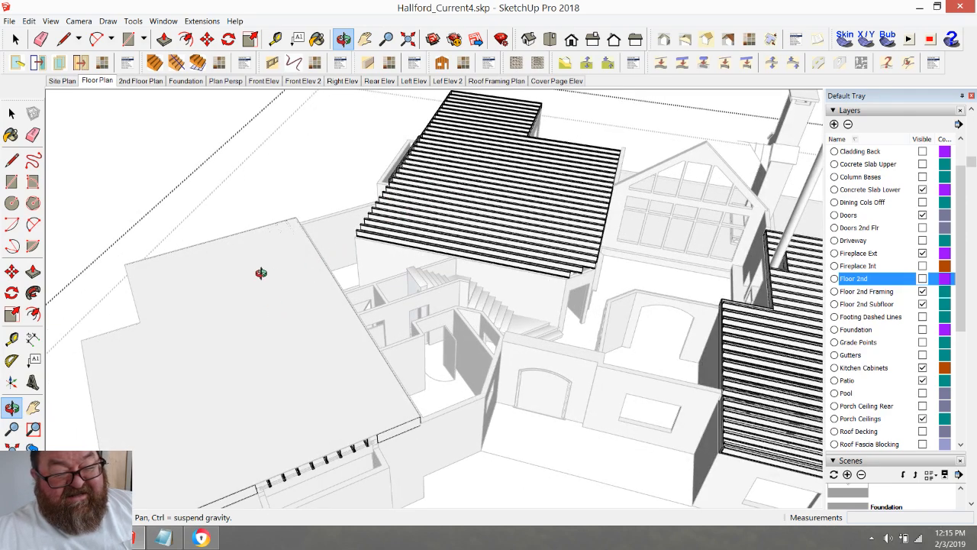
scroll(263, 283, "down", 4)
left_click_drag(264, 293, 321, 290)
scroll(363, 345, "up", 3)
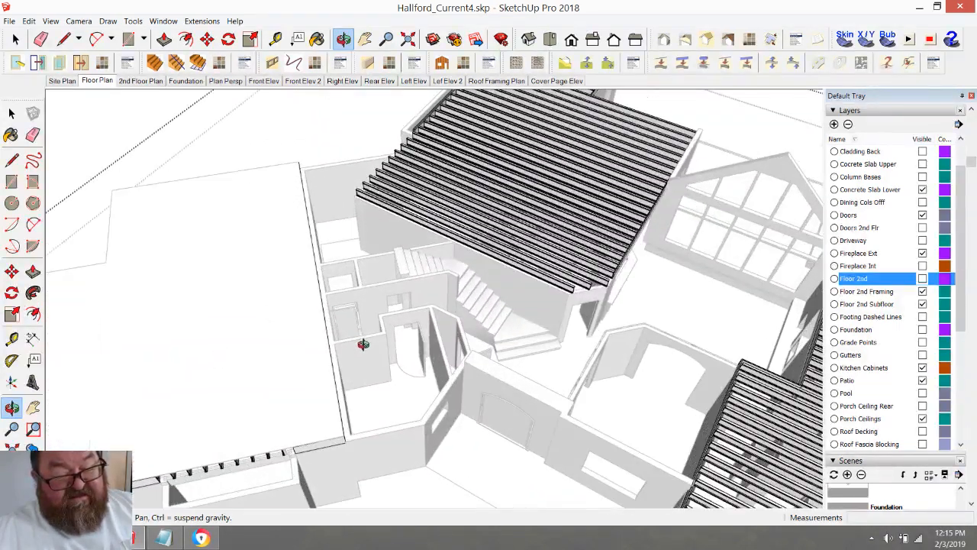
scroll(363, 345, "up", 2)
scroll(275, 292, "down", 3)
left_click_drag(408, 290, 443, 354)
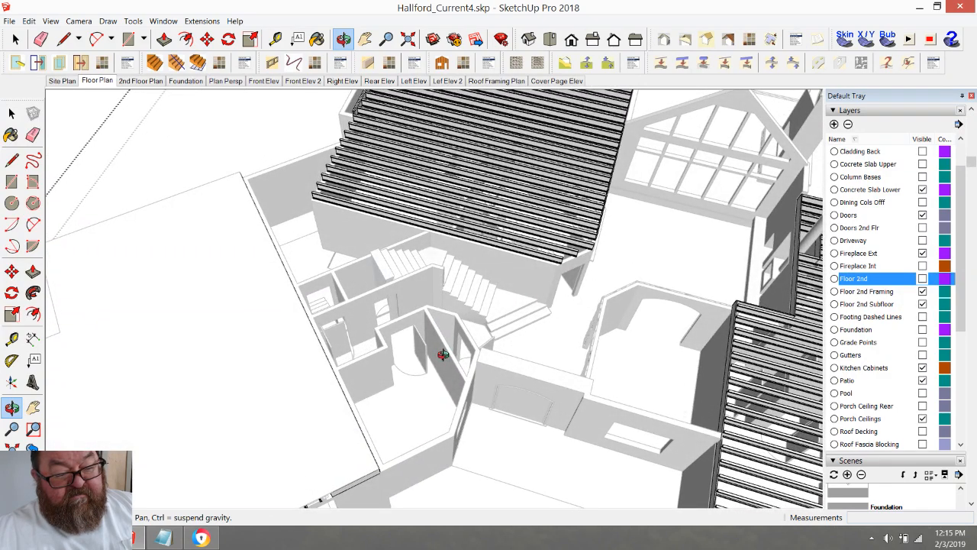
left_click_drag(442, 354, 300, 267)
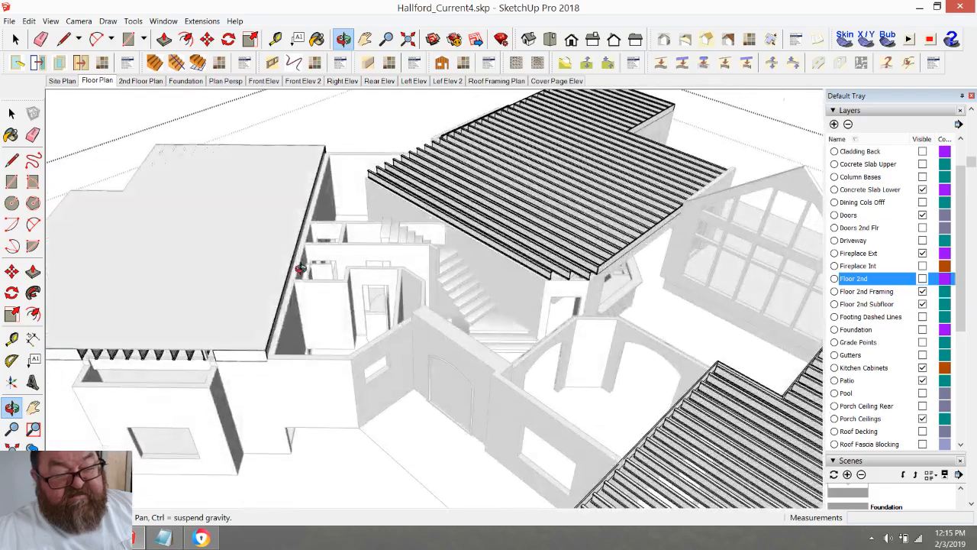
scroll(403, 313, "up", 5)
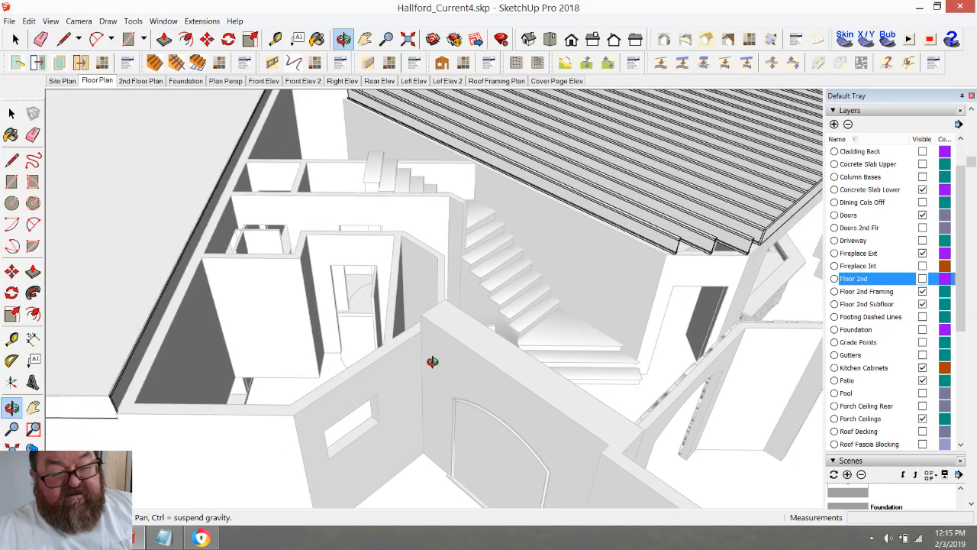
left_click_drag(394, 336, 469, 340)
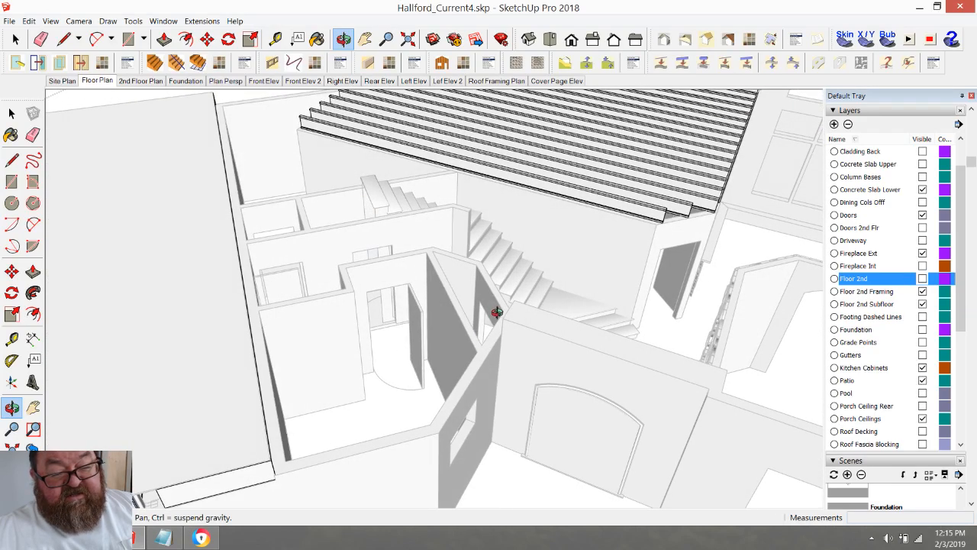
scroll(496, 314, "down", 5)
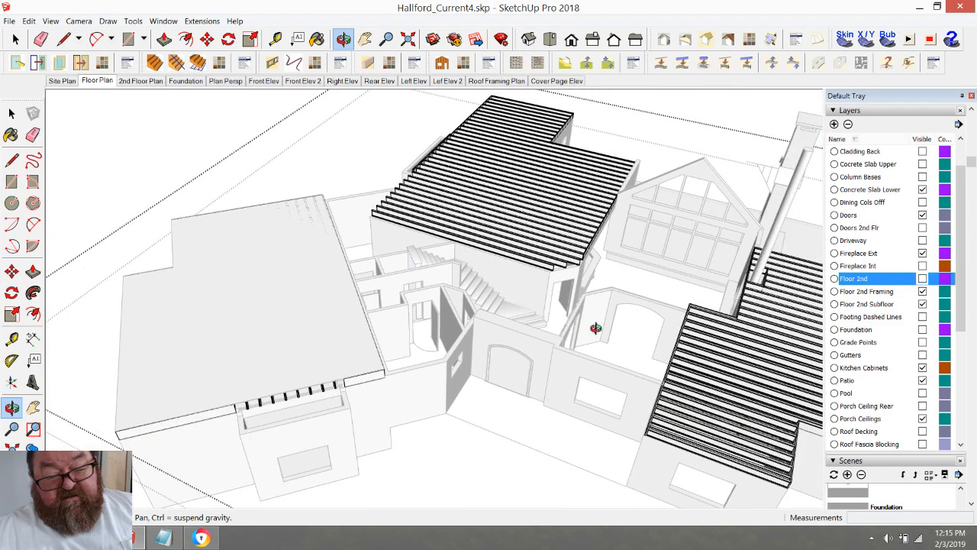
scroll(485, 306, "up", 5)
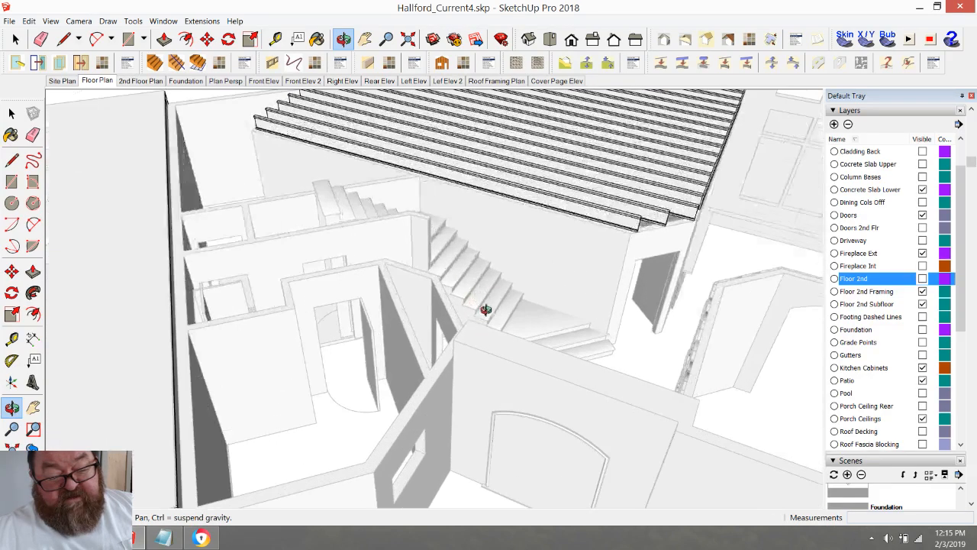
scroll(520, 296, "down", 3)
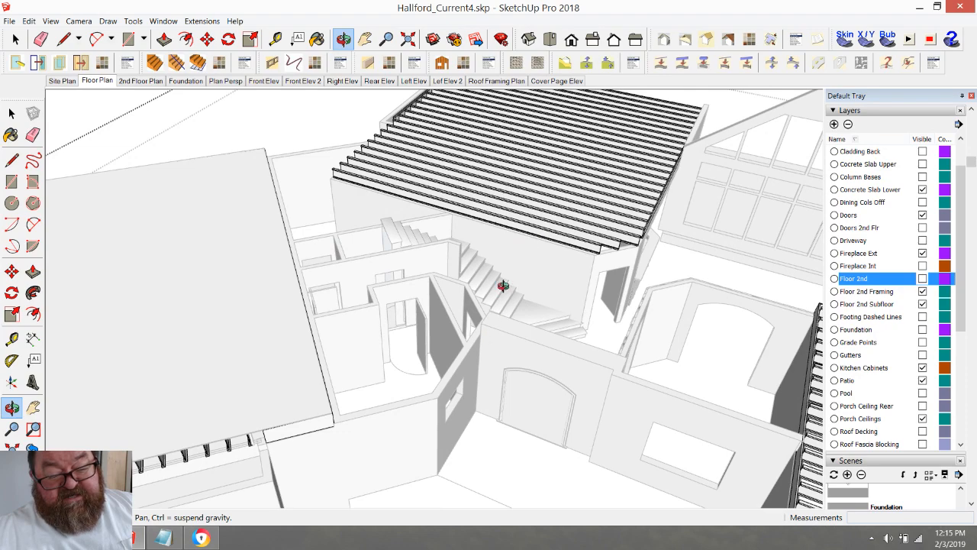
left_click_drag(550, 275, 606, 261)
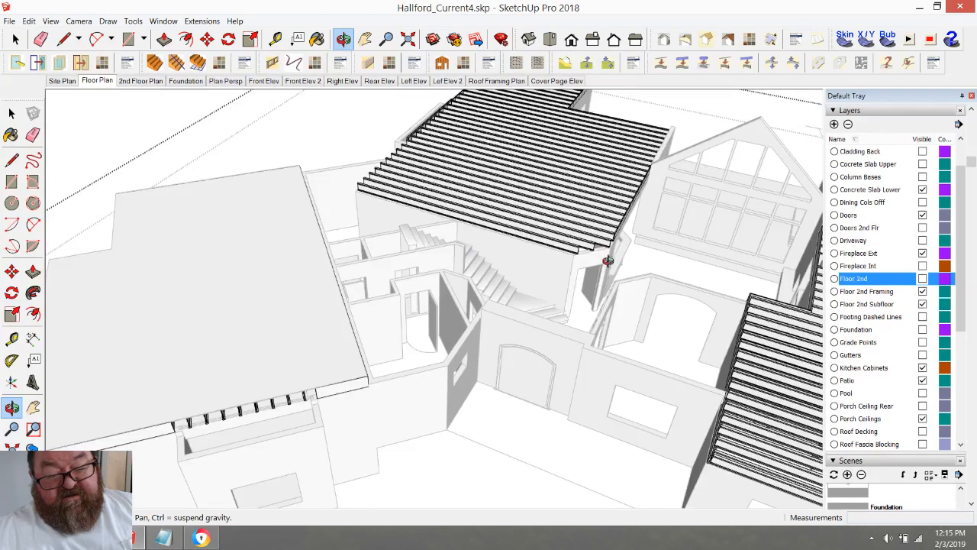
scroll(318, 333, "down", 4)
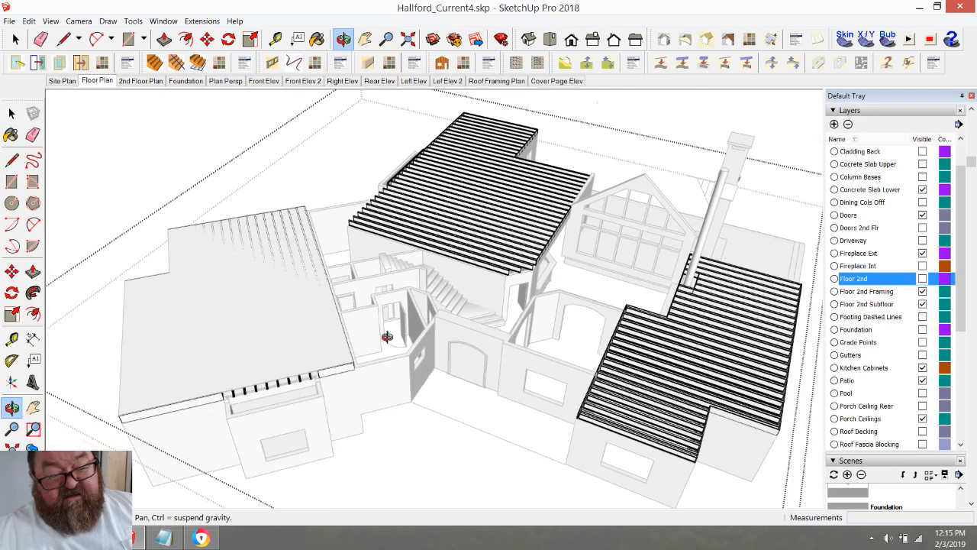
- Inspect the rim board and joist ends at the front corner of the wing across the entry from the staircase
left_click_drag(371, 336, 500, 338)
scroll(608, 298, "up", 5)
scroll(463, 333, "up", 3)
scroll(458, 338, "down", 4)
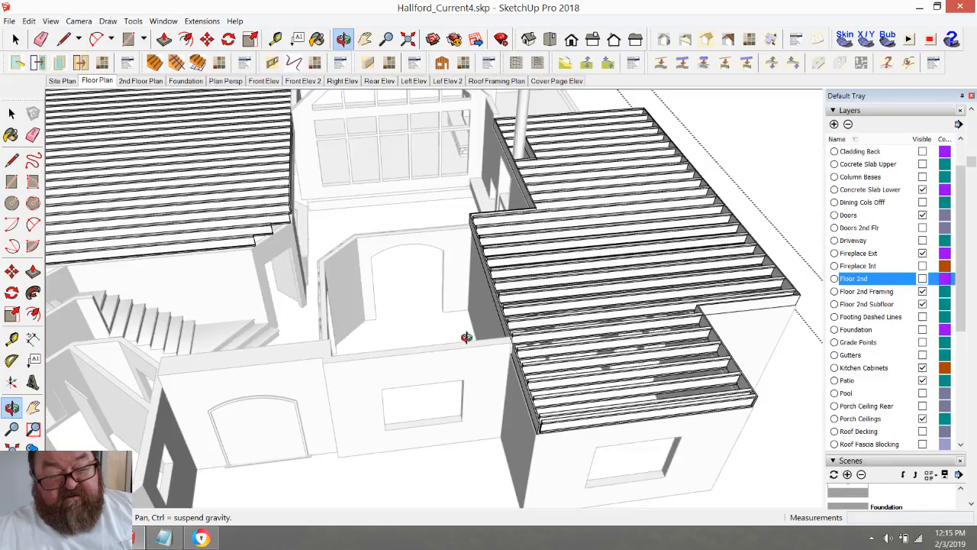
scroll(508, 338, "up", 3)
scroll(509, 357, "up", 3)
left_click_drag(509, 356, 538, 289)
scroll(438, 303, "down", 3)
scroll(648, 362, "up", 6)
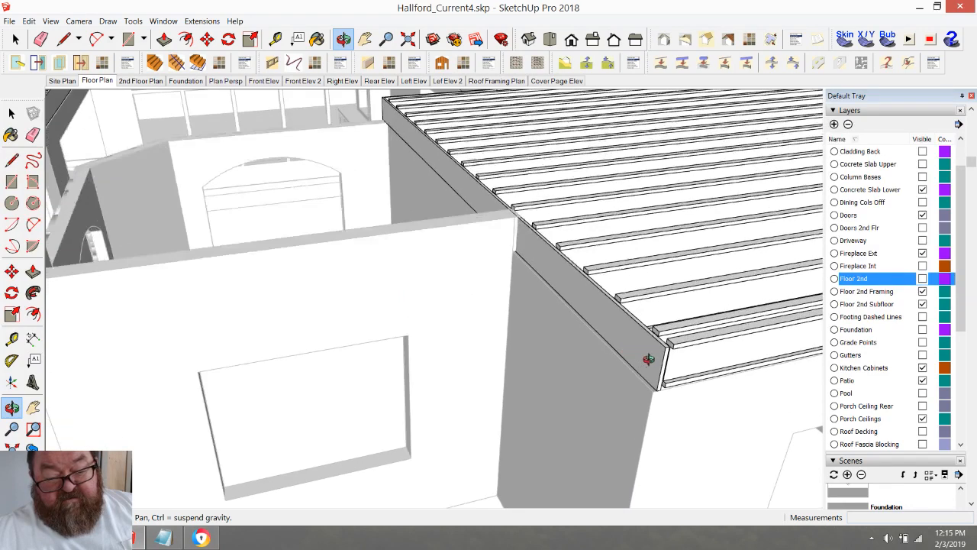
left_click(15, 39)
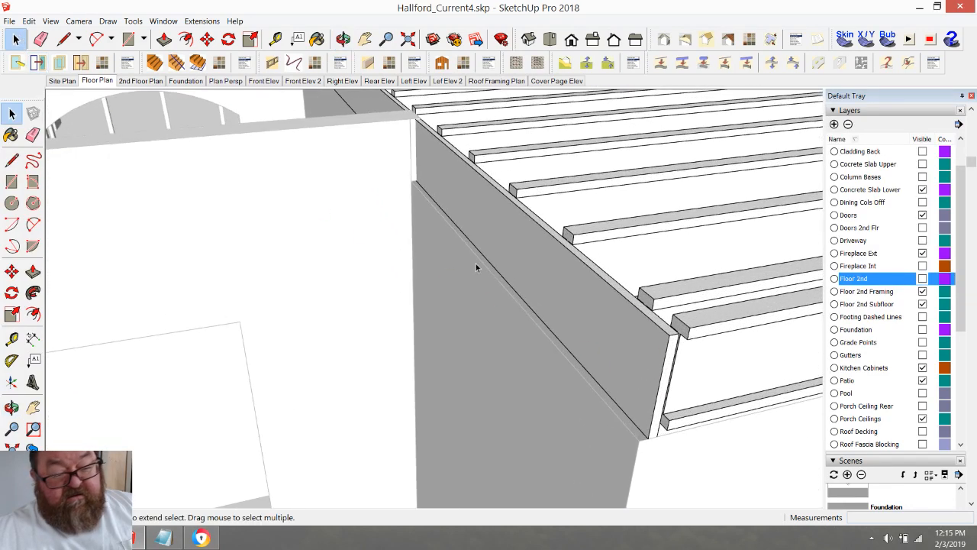
left_click(550, 292)
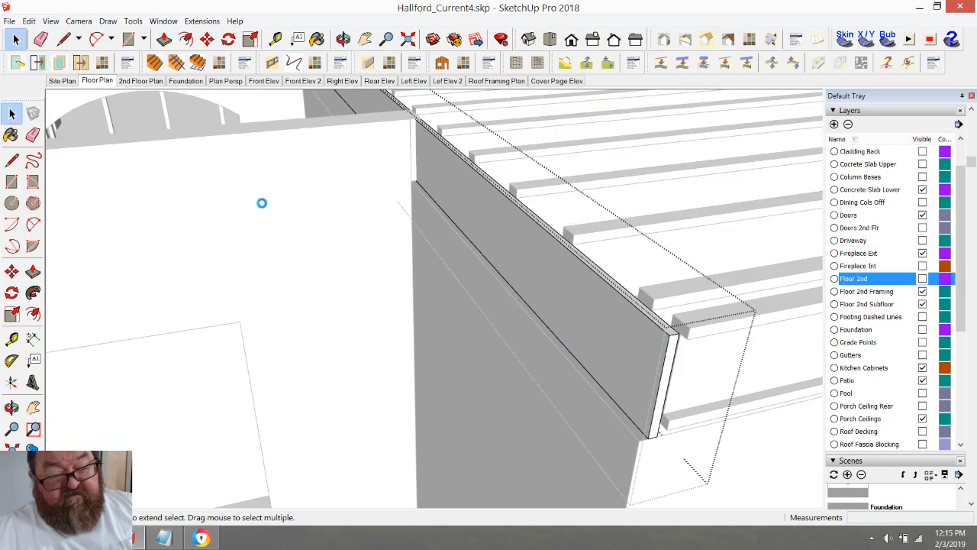
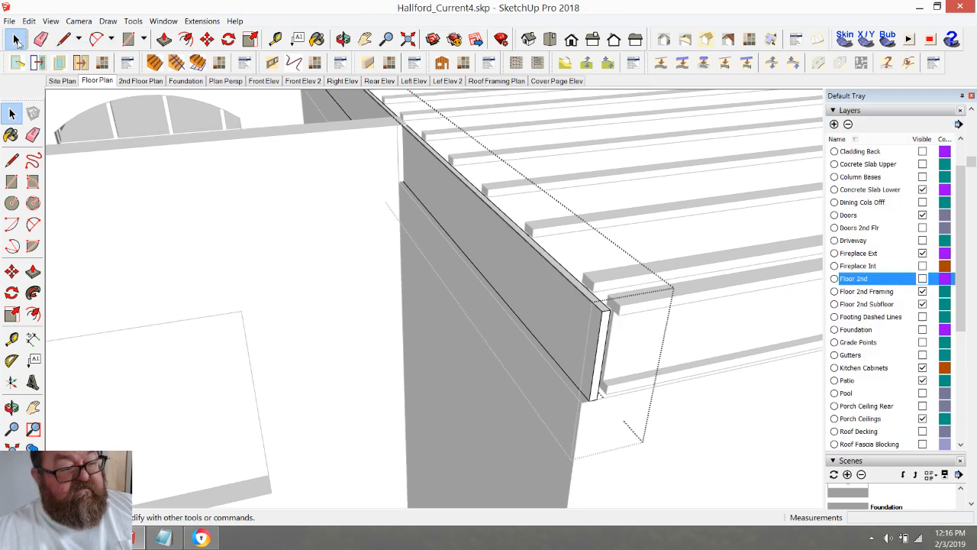
left_click(706, 289)
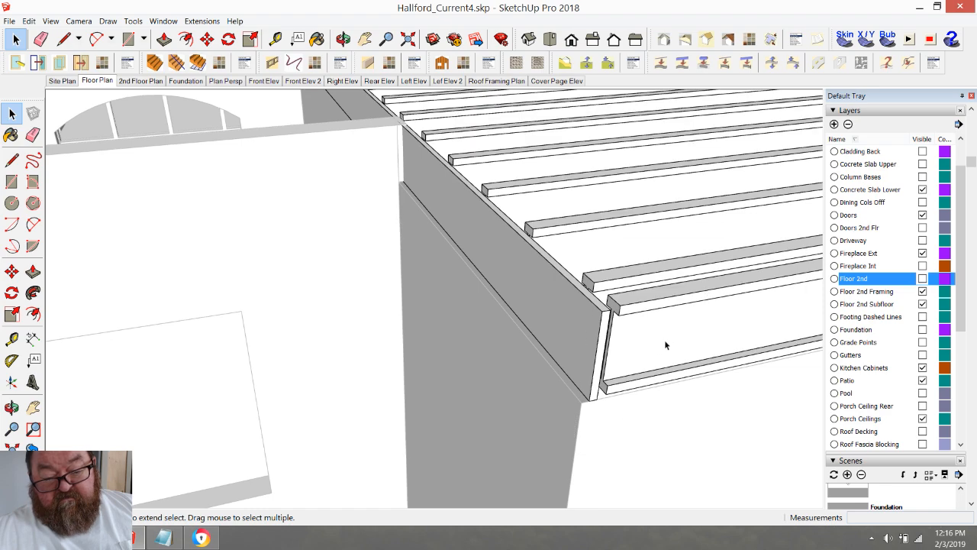
- Measure the depth of the front end I-joist beside the rim board, from its bottom corner to its top corner
left_click(646, 384)
scroll(645, 383, "up", 1)
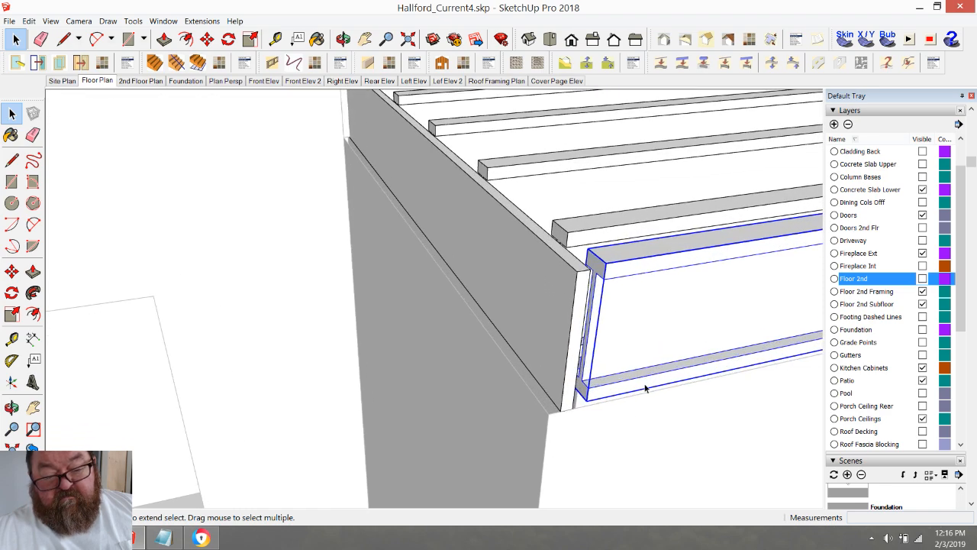
scroll(646, 387, "down", 10)
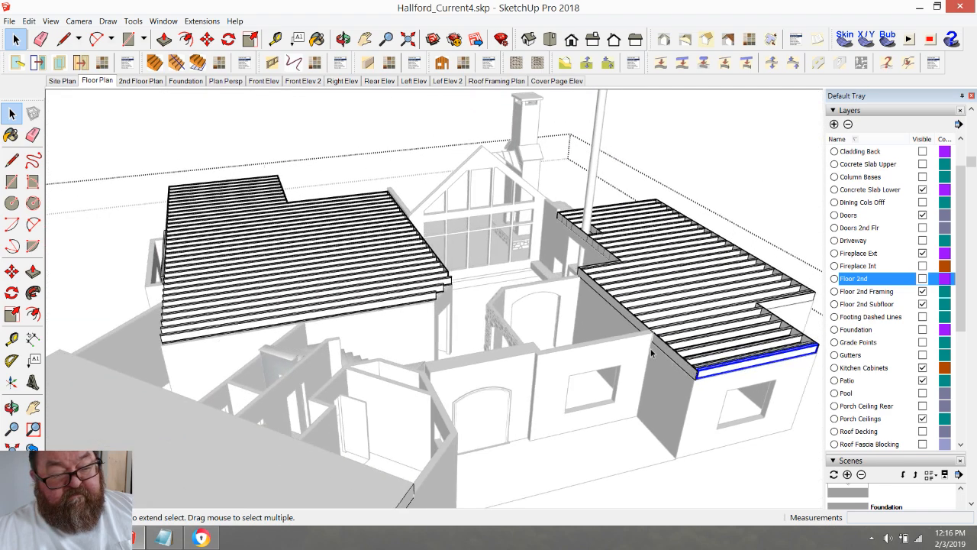
scroll(725, 387, "up", 10)
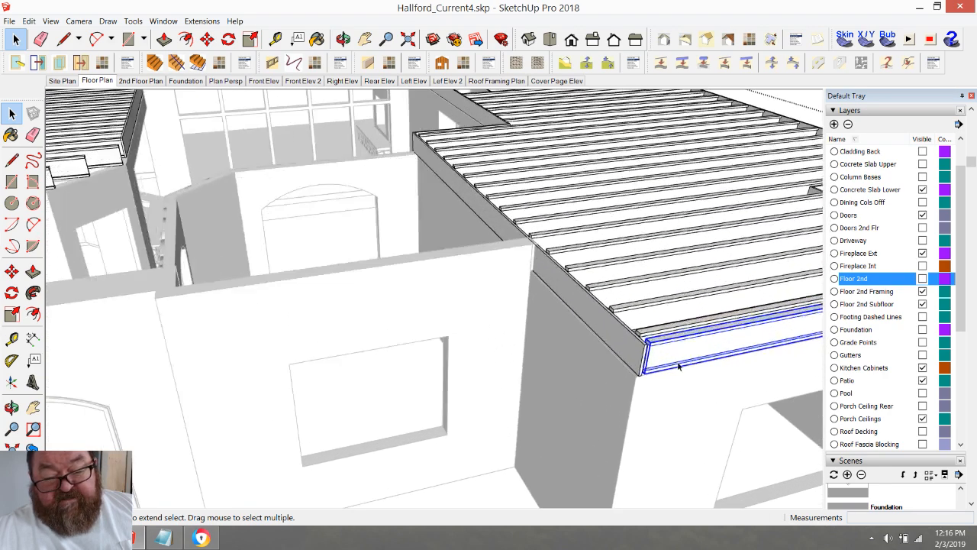
scroll(645, 381, "up", 4)
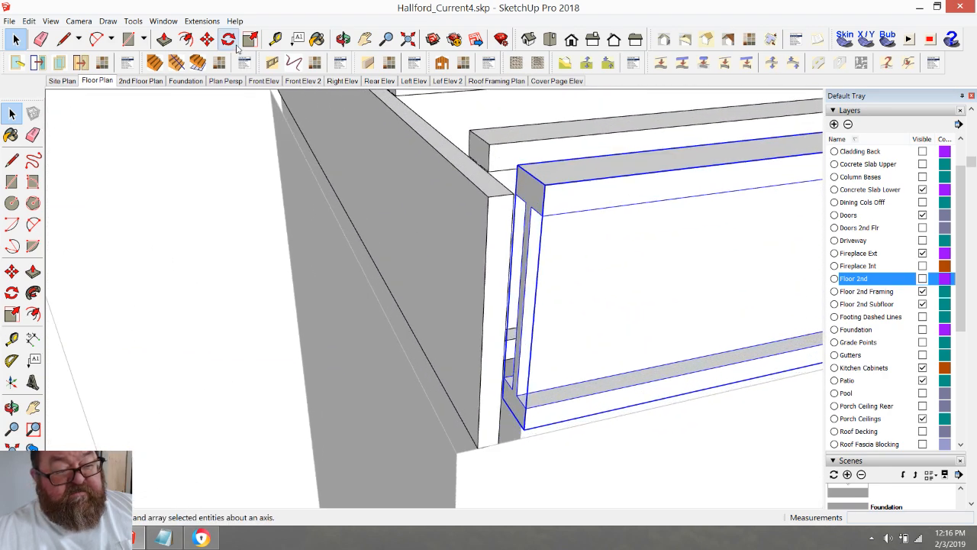
left_click(278, 40)
left_click(278, 39)
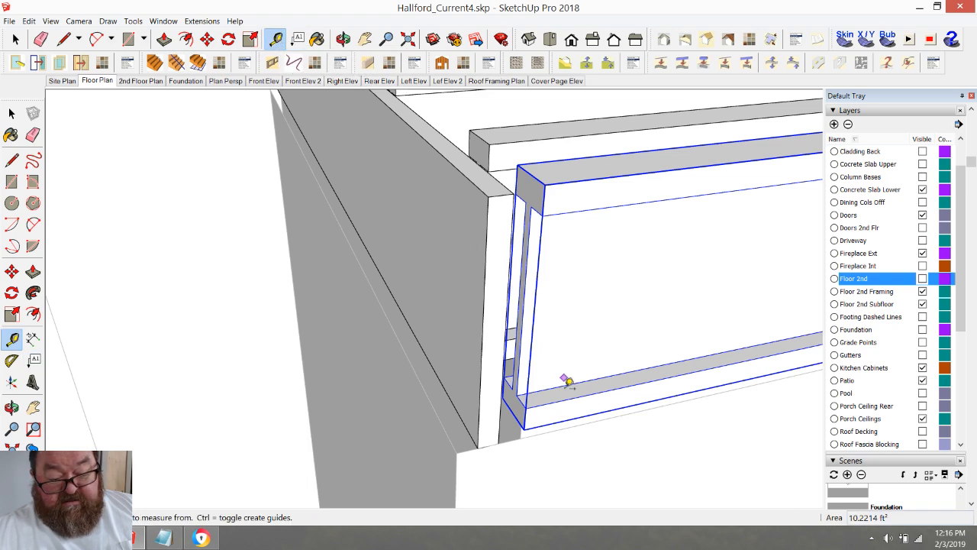
left_click(524, 427)
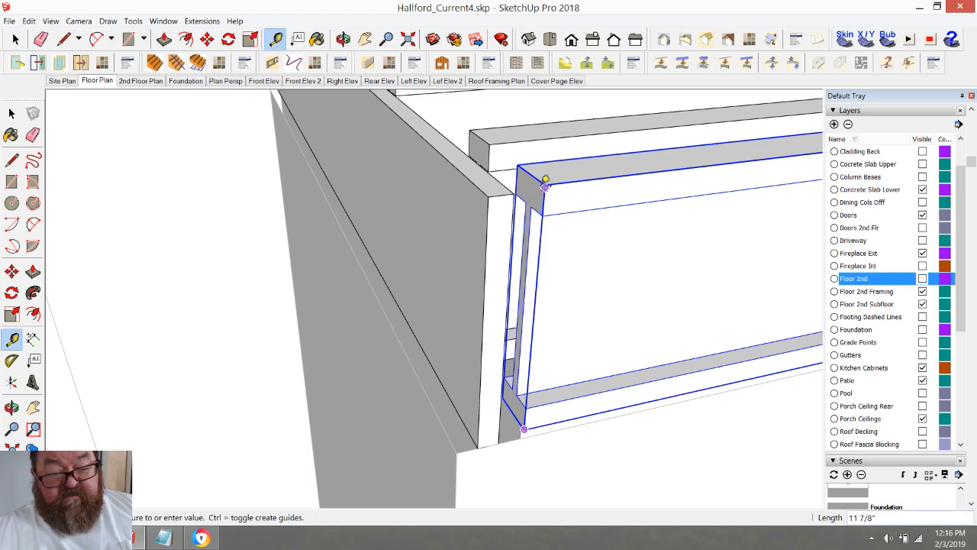
left_click(546, 179)
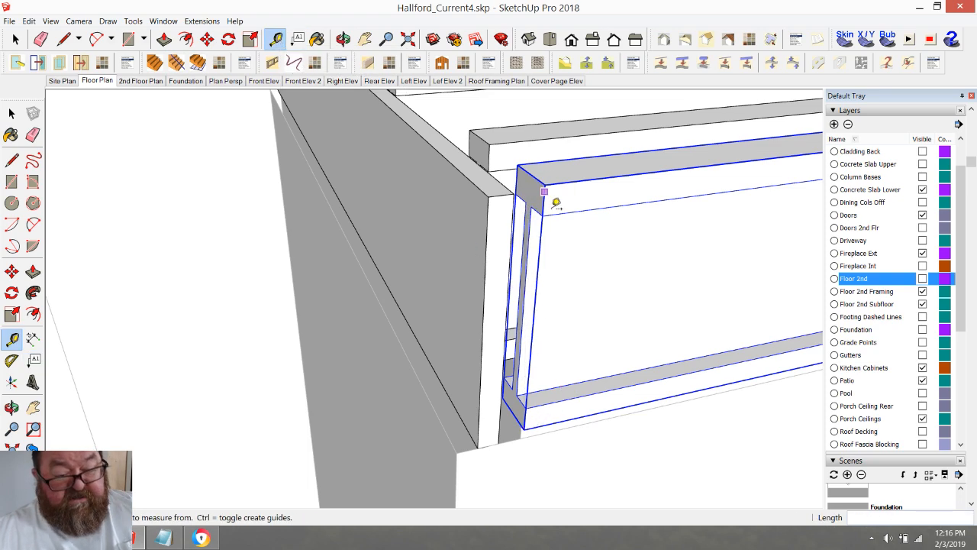
scroll(584, 305, "down", 2)
- Try to adjust the height of the rim board beside the end I-joist by using Push/Pull on its top face
left_click(15, 40)
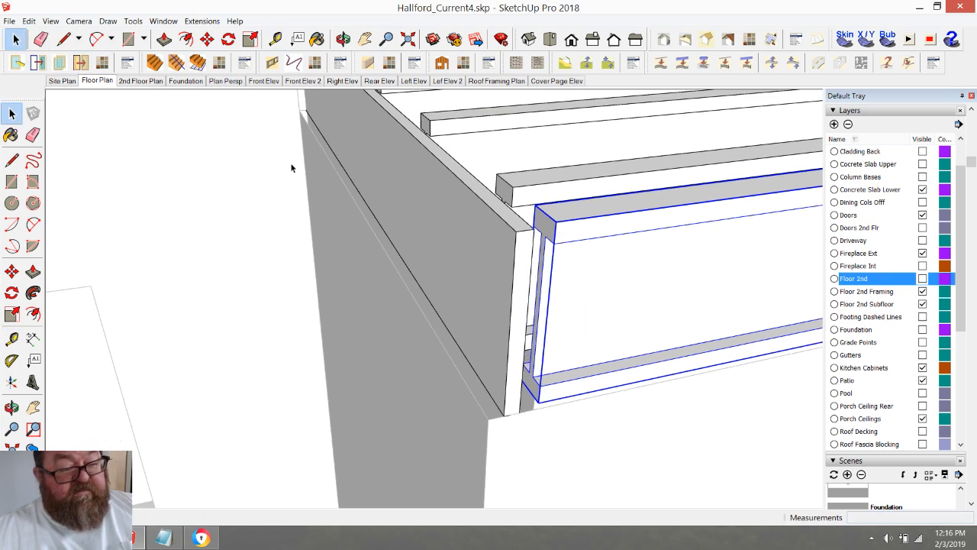
left_click(461, 211)
double_click(466, 208)
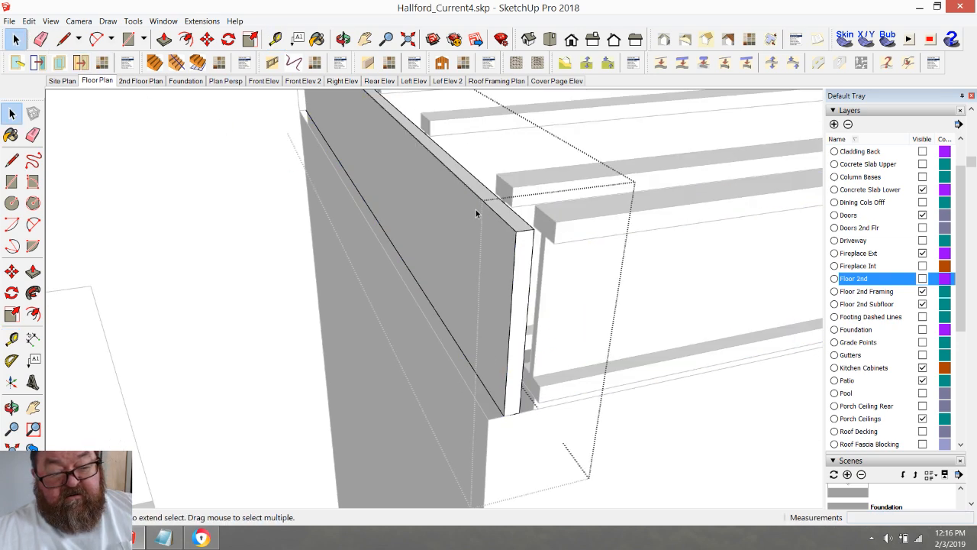
left_click(169, 44)
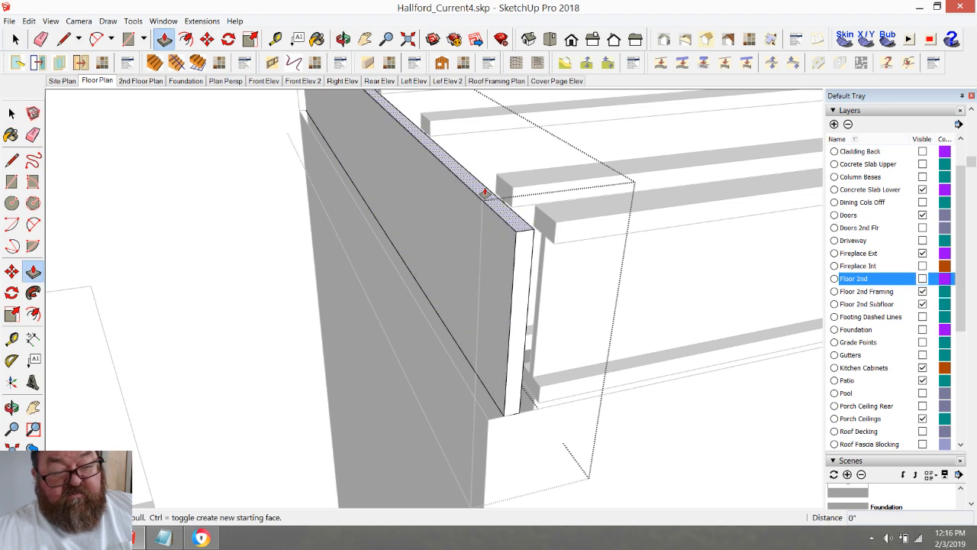
left_click(496, 202)
left_click(512, 188)
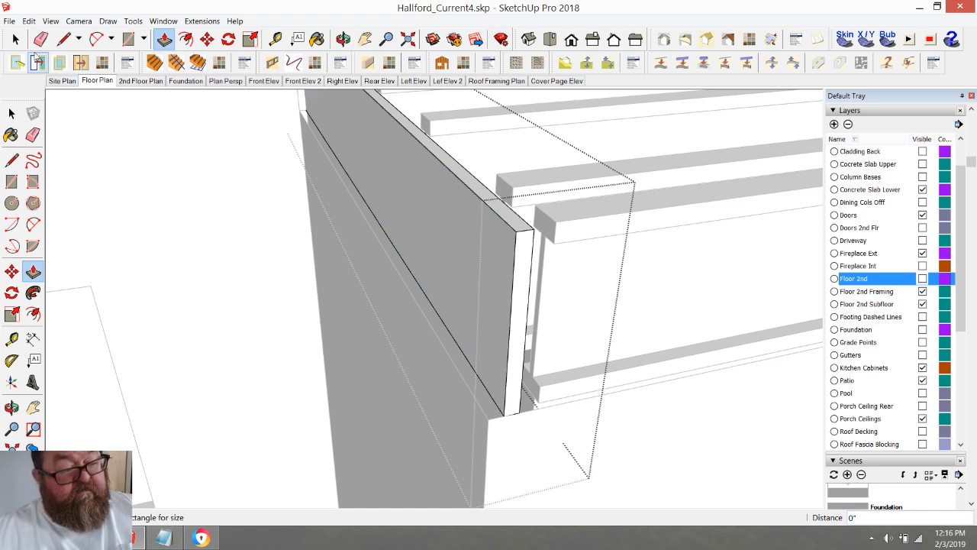
left_click(16, 39)
scroll(412, 368, "down", 2)
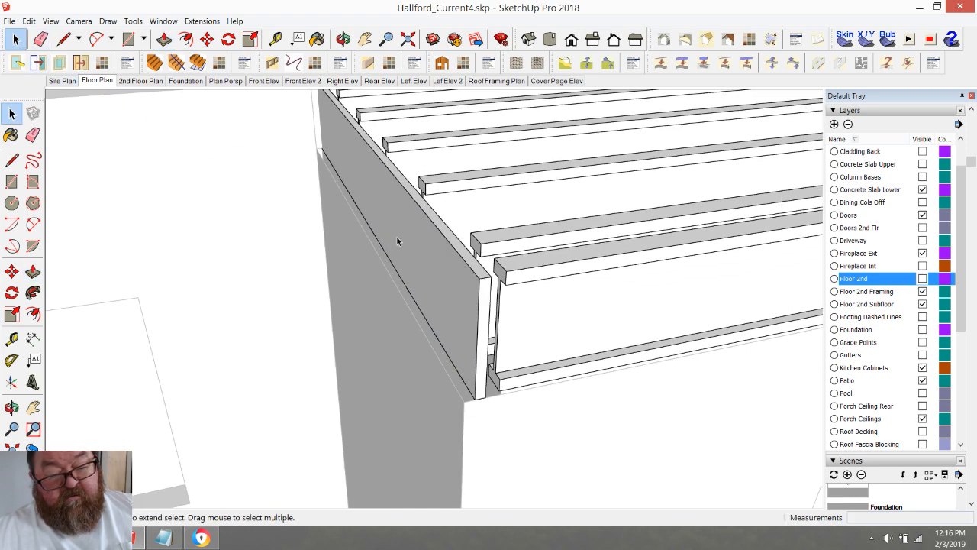
- Examine the rim board along the entry side of the wing and how the joist ends meet it
left_click(338, 36)
left_click_drag(492, 286, 533, 429)
scroll(307, 300, "down", 4)
scroll(535, 438, "down", 6)
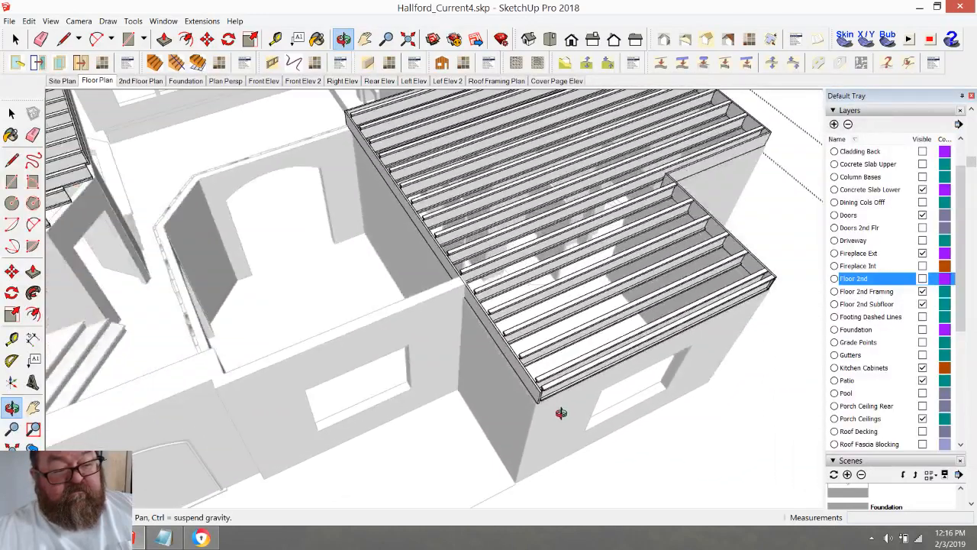
scroll(561, 413, "down", 4)
left_click_drag(551, 367, 437, 214)
scroll(427, 210, "up", 6)
scroll(416, 207, "up", 4)
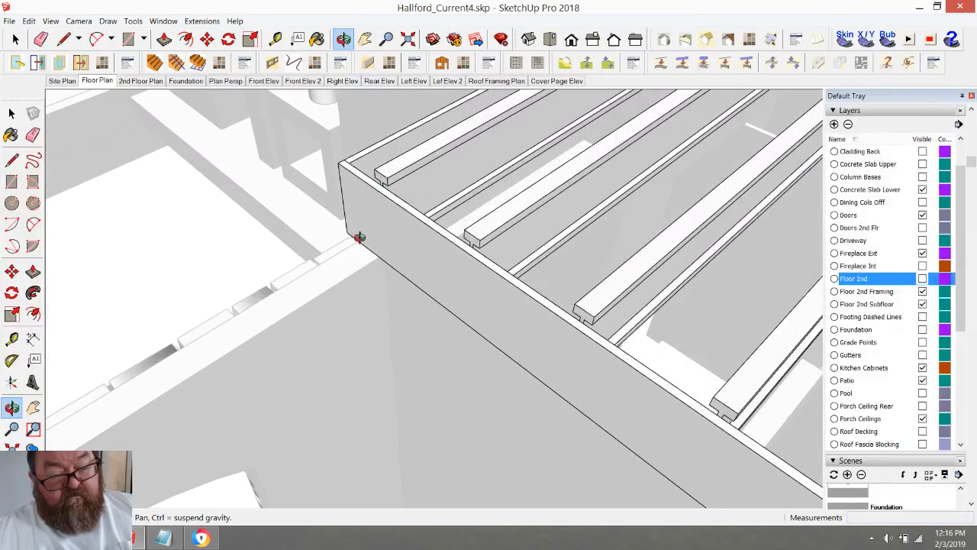
left_click_drag(373, 229, 273, 201)
scroll(357, 257, "down", 5)
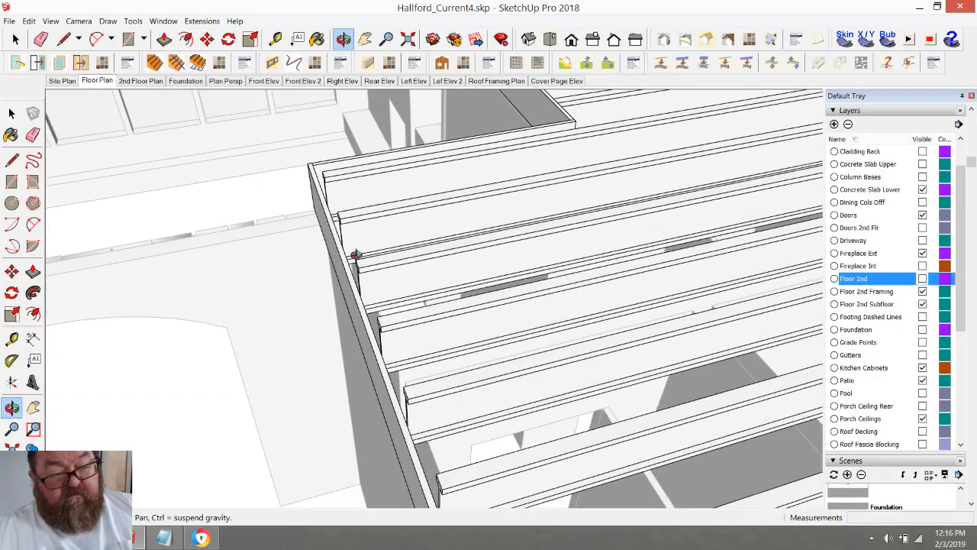
scroll(377, 258, "down", 5)
left_click_drag(375, 262, 434, 227)
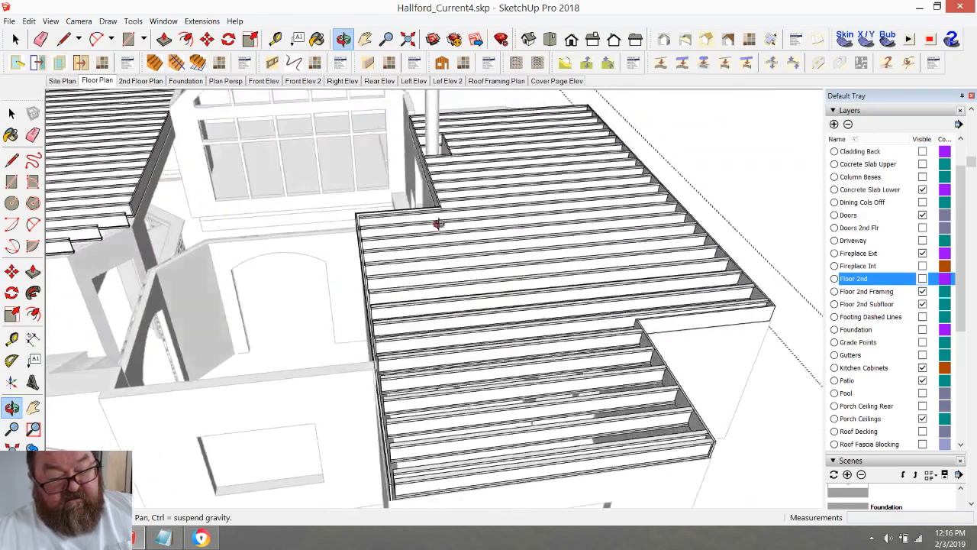
scroll(453, 342, "up", 6)
scroll(469, 419, "up", 8)
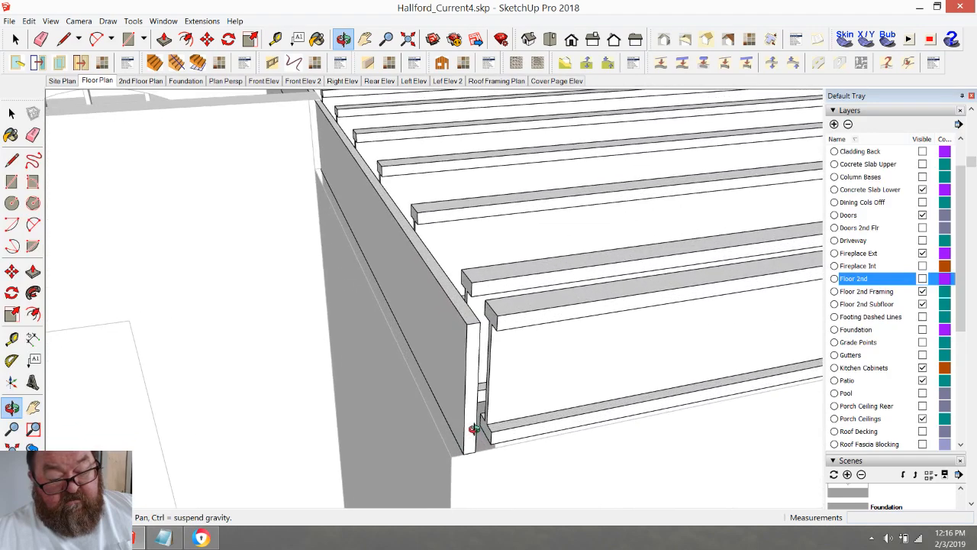
left_click_drag(379, 353, 421, 399)
scroll(486, 412, "down", 10)
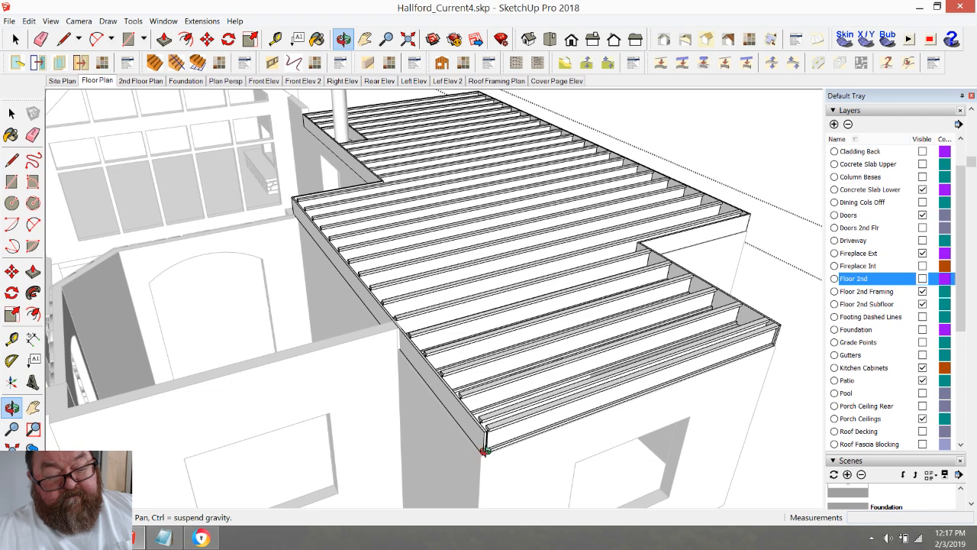
- Extend the front end I-joist by 1 1/2" with Push/Pull so its end meets the rim board
scroll(483, 451, "up", 5)
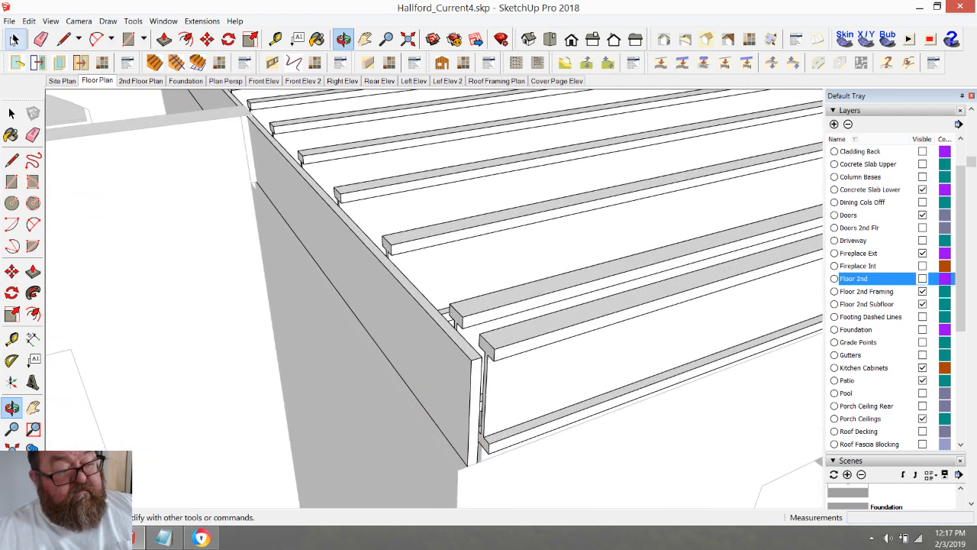
left_click(13, 40)
double_click(502, 347)
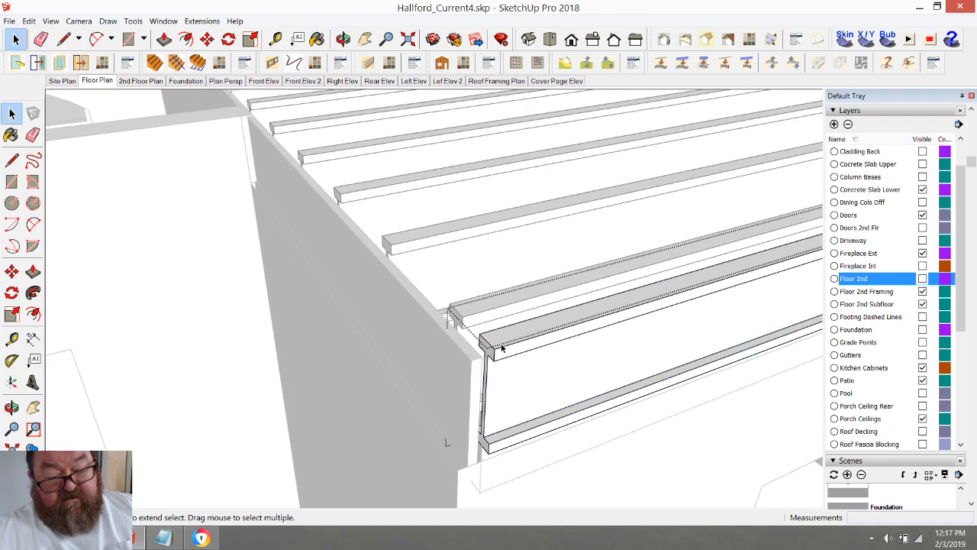
left_click(164, 39)
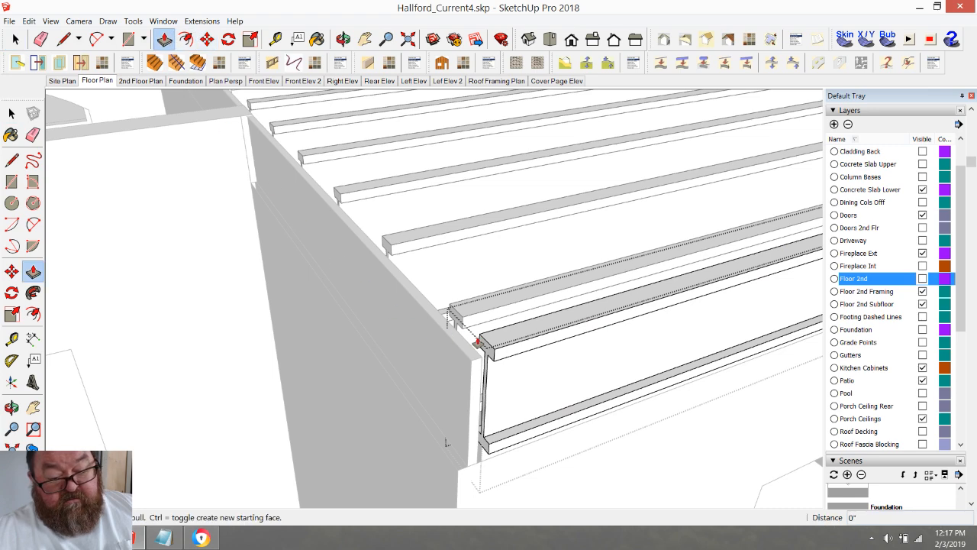
left_click(486, 348)
left_click(480, 360)
scroll(497, 426, "down", 2)
scroll(497, 426, "down", 2)
key("space")
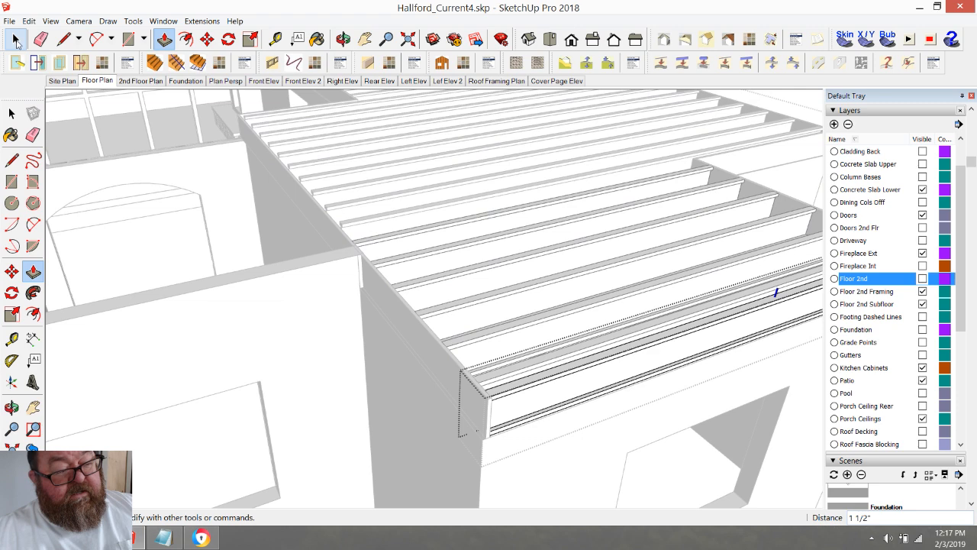
- Extend the short I-joist near the cross wall by 1 1/2" so its end reaches the rim board
scroll(272, 192, "up", 5)
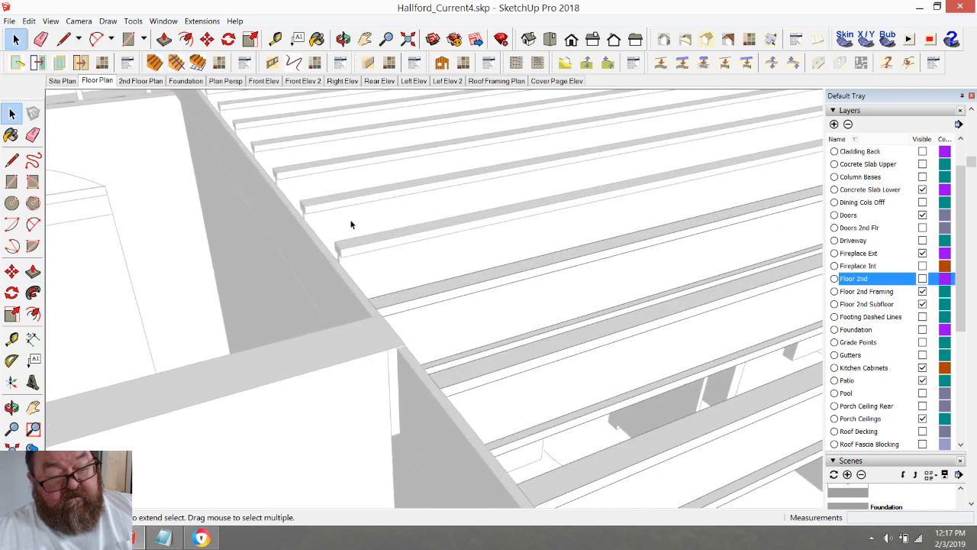
left_click(353, 260)
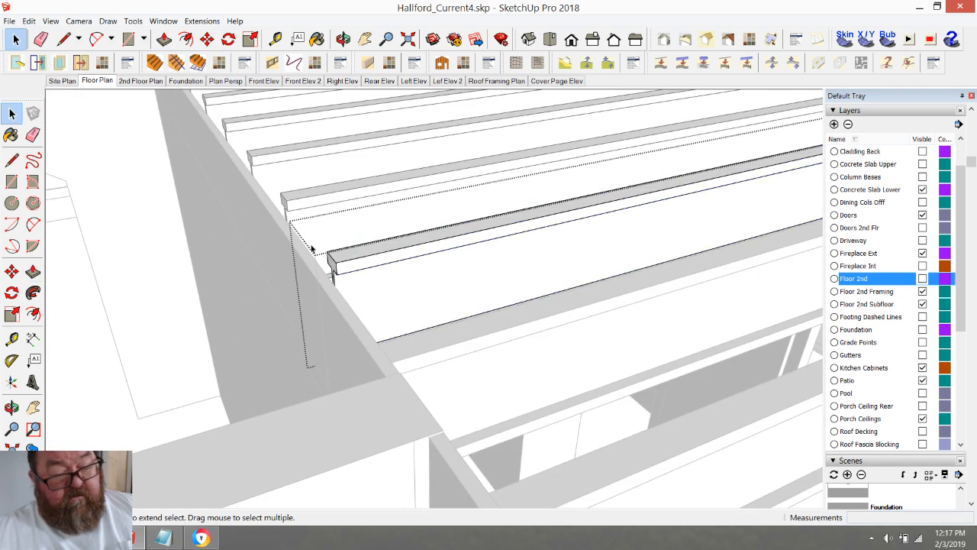
scroll(224, 133, "up", 3)
left_click(164, 39)
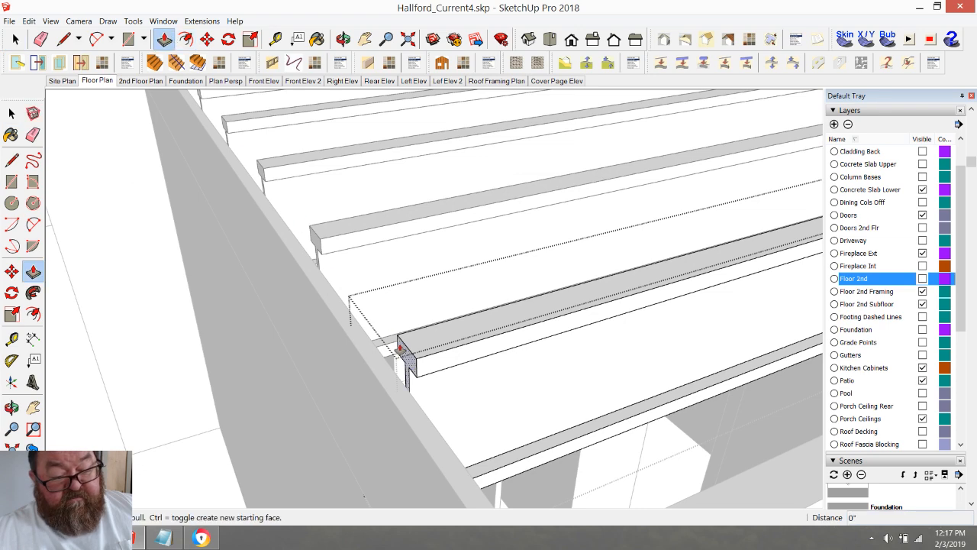
left_click(400, 349)
left_click(394, 372)
scroll(403, 436, "down", 2)
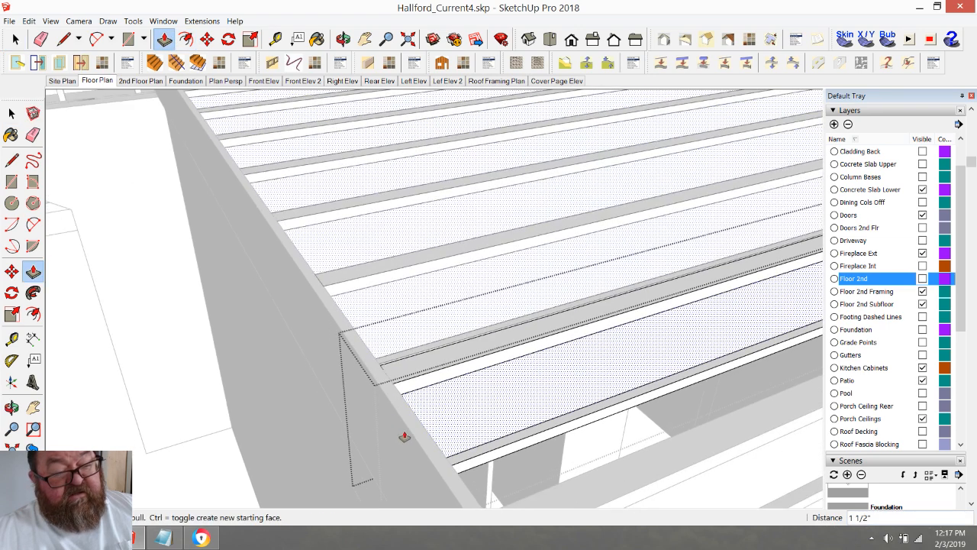
scroll(404, 436, "down", 3)
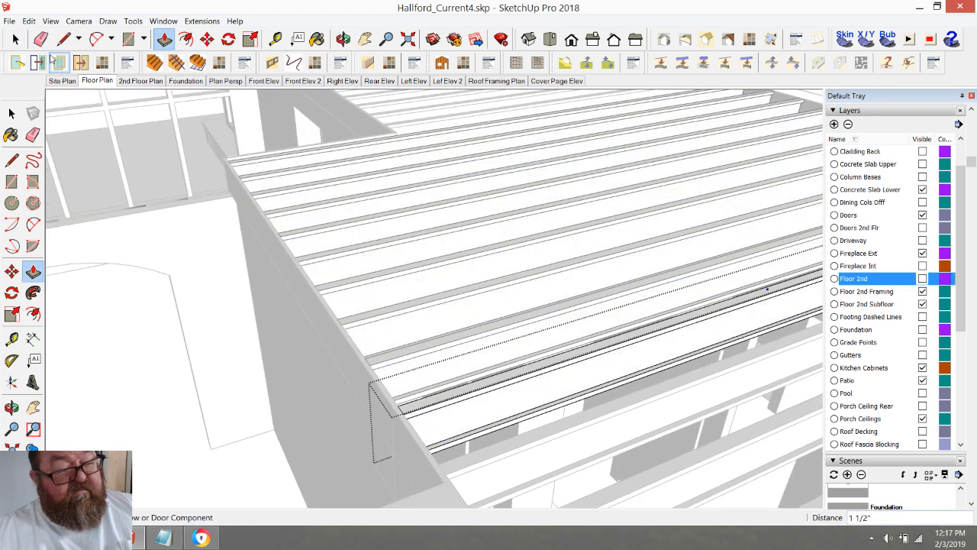
left_click(15, 40)
- Examine the joists and rim board along the wing's entry side, including where the cross wall meets the rim board
left_click(342, 41)
left_click_drag(328, 263, 427, 352)
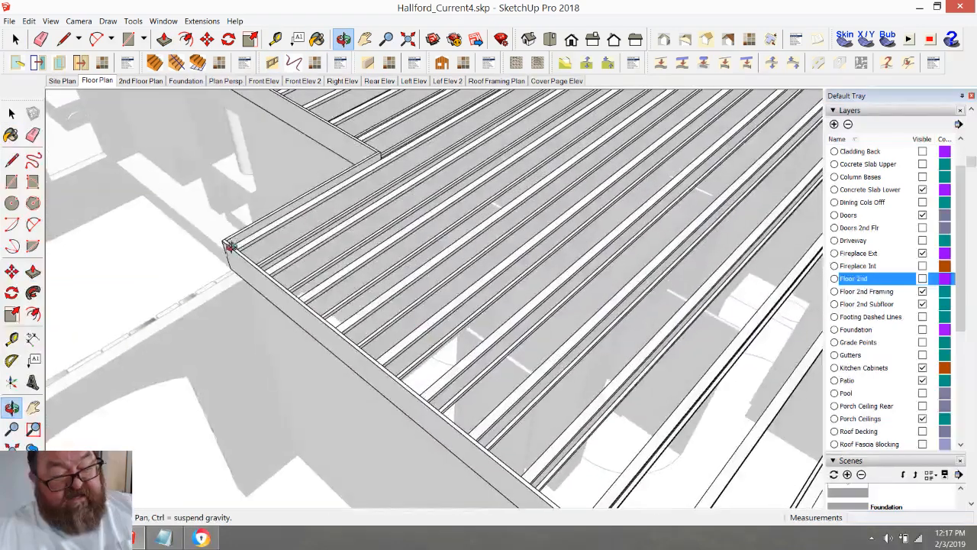
scroll(232, 247, "down", 4)
scroll(450, 440, "up", 6)
left_click_drag(439, 389, 388, 342)
scroll(377, 349, "down", 6)
scroll(409, 411, "up", 4)
left_click_drag(400, 403, 642, 362)
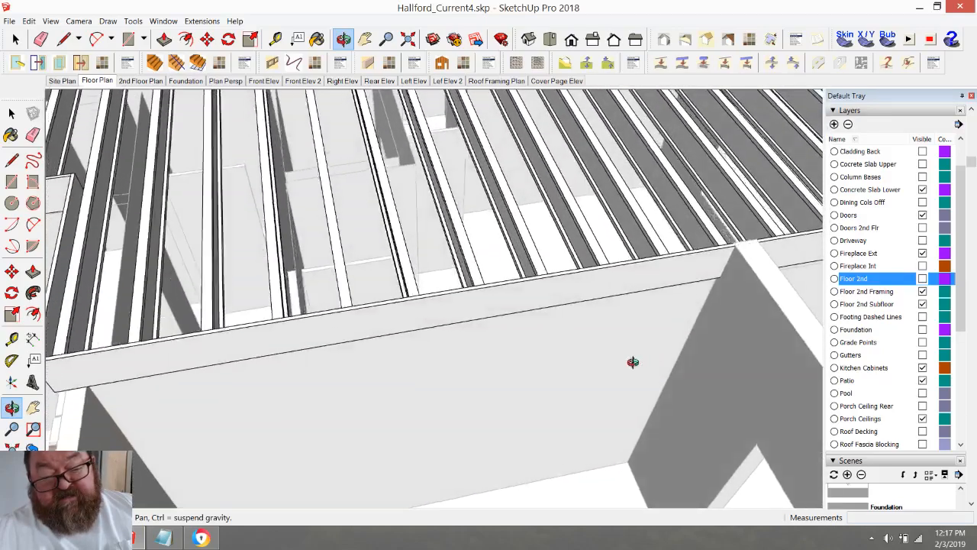
middle_click_drag(141, 309, 203, 325)
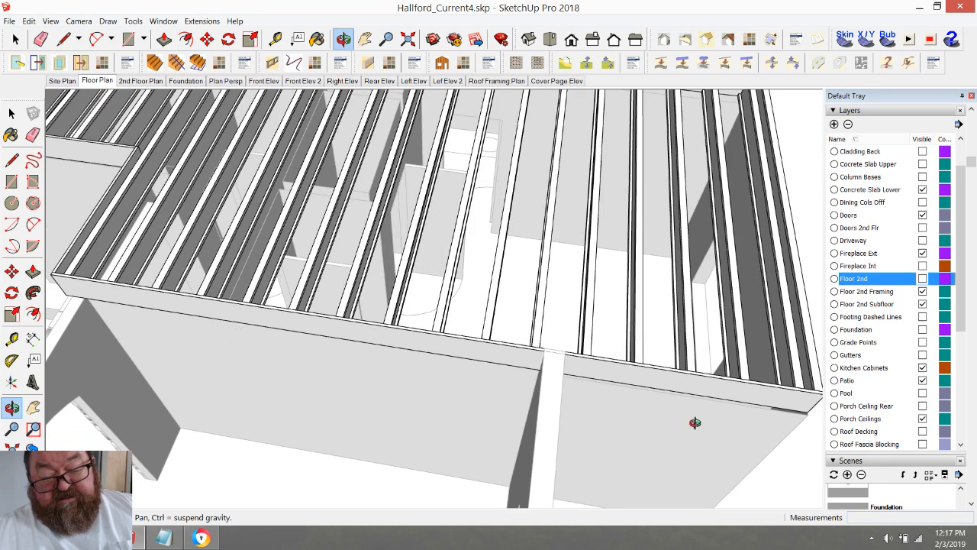
middle_click_drag(580, 399, 344, 344)
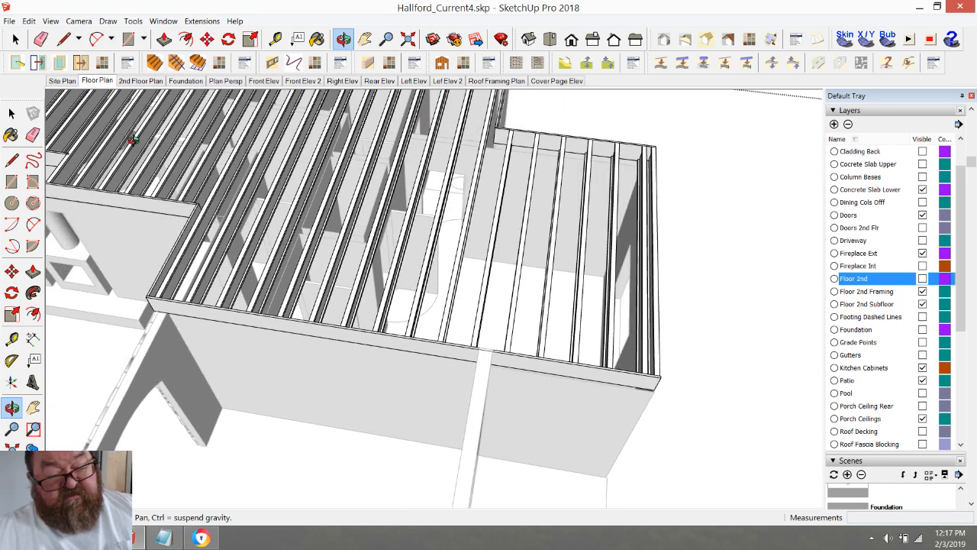
left_click(15, 39)
scroll(336, 362, "down", 3)
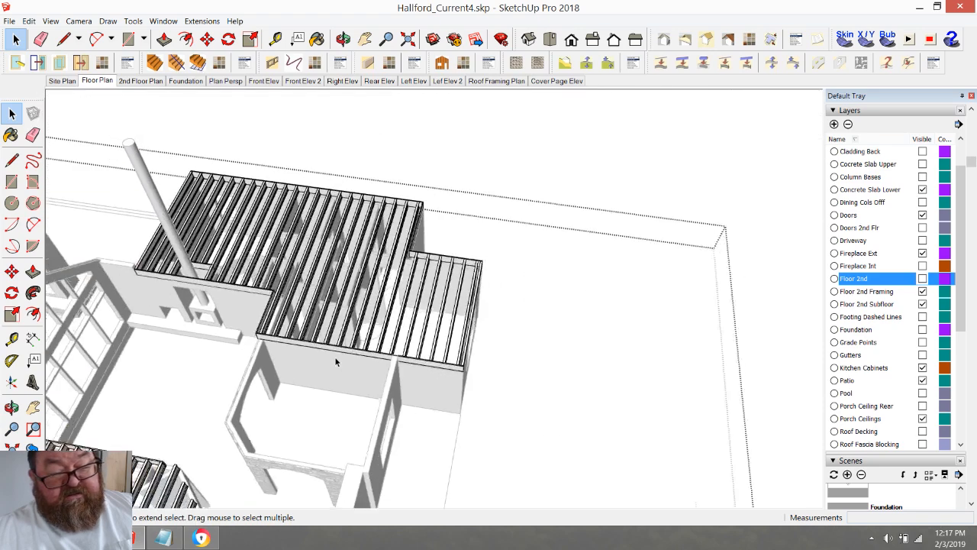
scroll(477, 379, "up", 5)
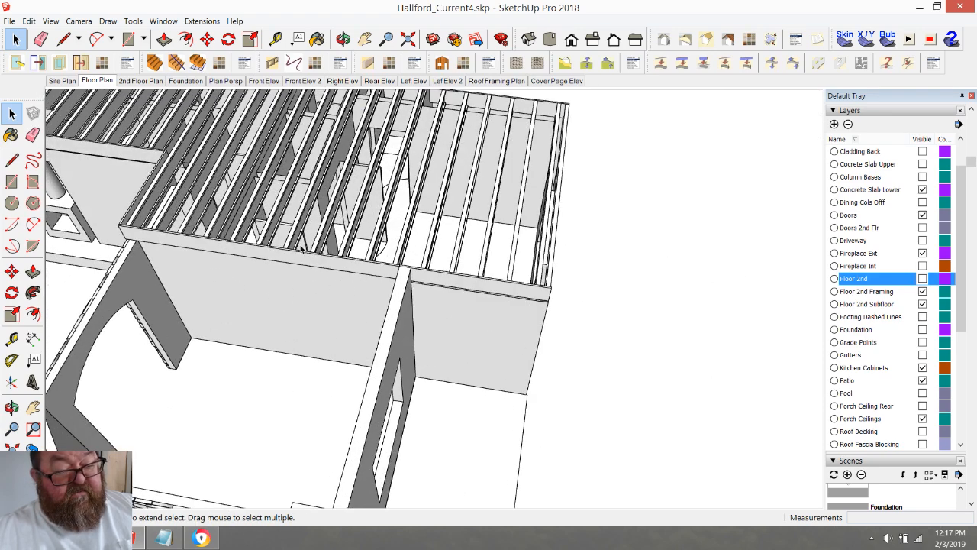
left_click(343, 39)
left_click_drag(399, 287, 508, 328)
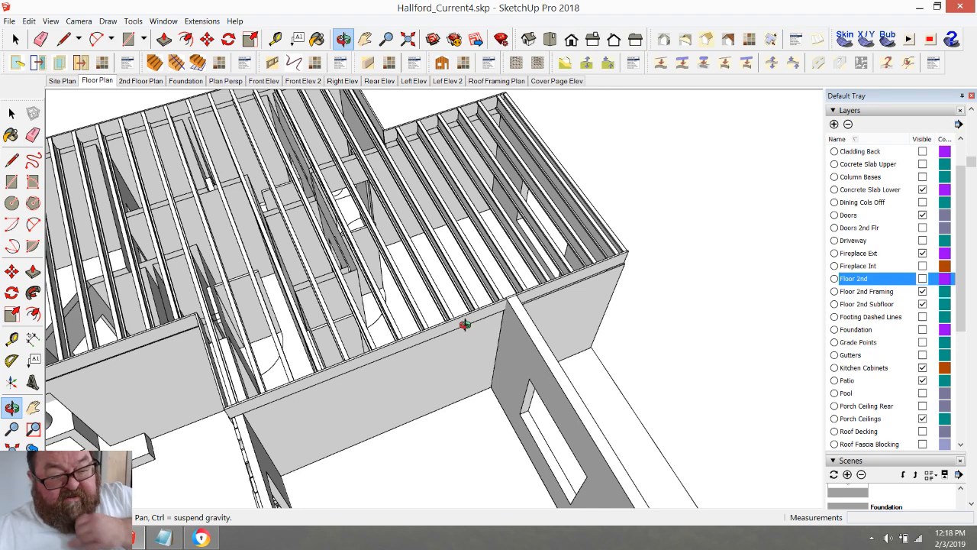
scroll(461, 299, "up", 5)
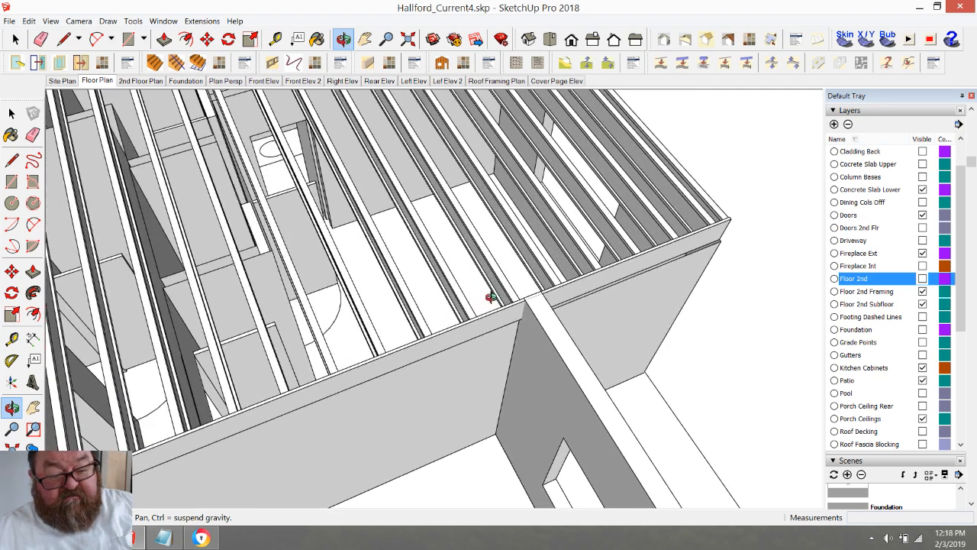
scroll(537, 353, "down", 4)
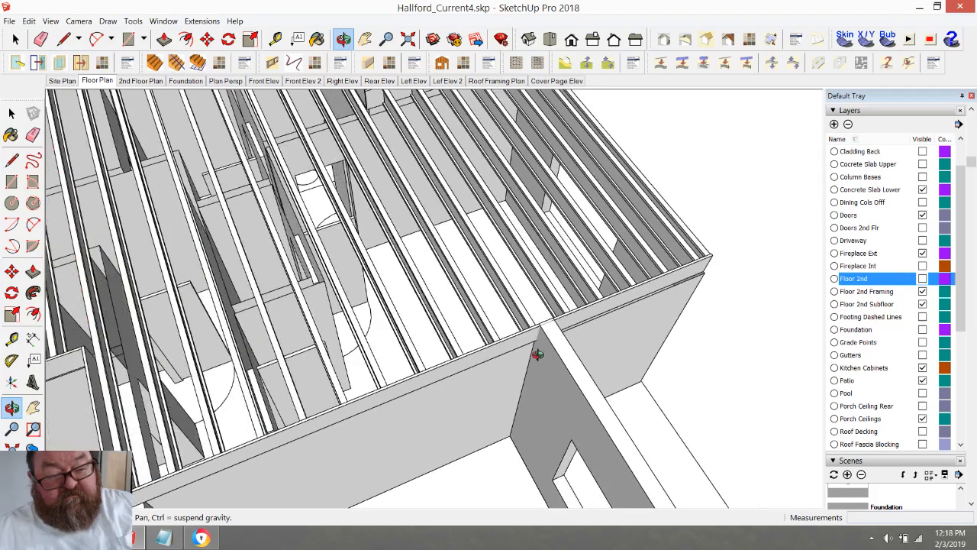
scroll(526, 336, "down", 2)
scroll(510, 312, "up", 6)
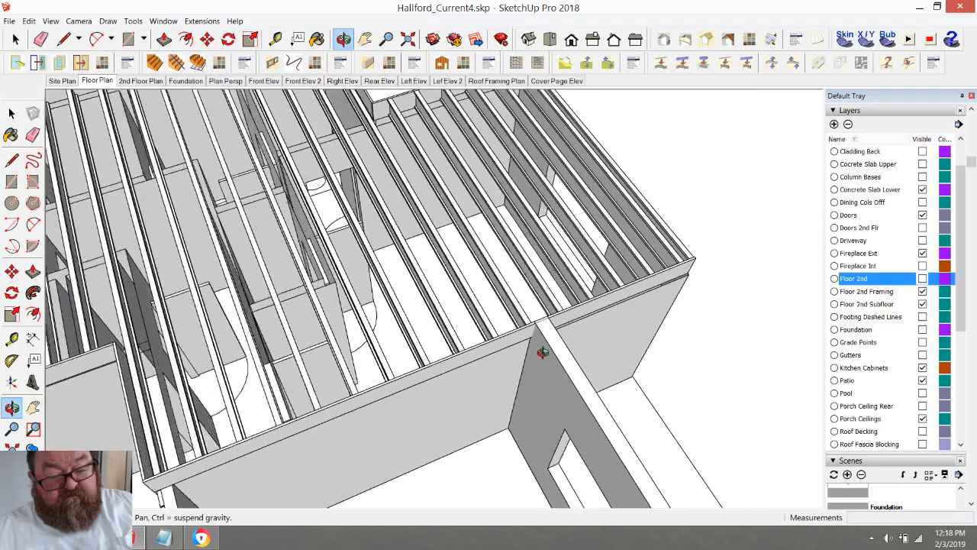
- Open the rim board for editing and draw a 1 5/8" by 11 7/8" rectangle on its face beside the cross wall
left_click_drag(510, 312, 530, 277)
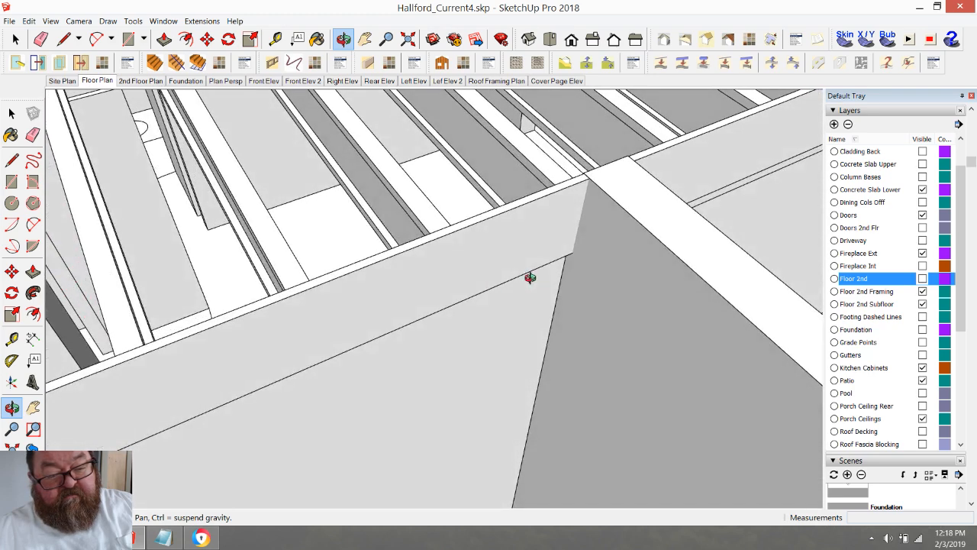
left_click(15, 40)
left_click(510, 228)
double_click(496, 226)
double_click(496, 226)
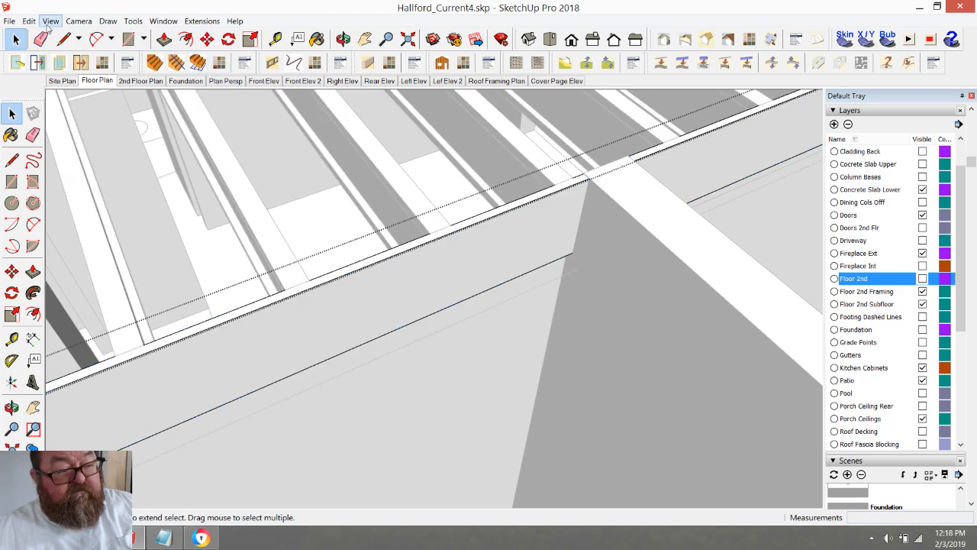
left_click(123, 39)
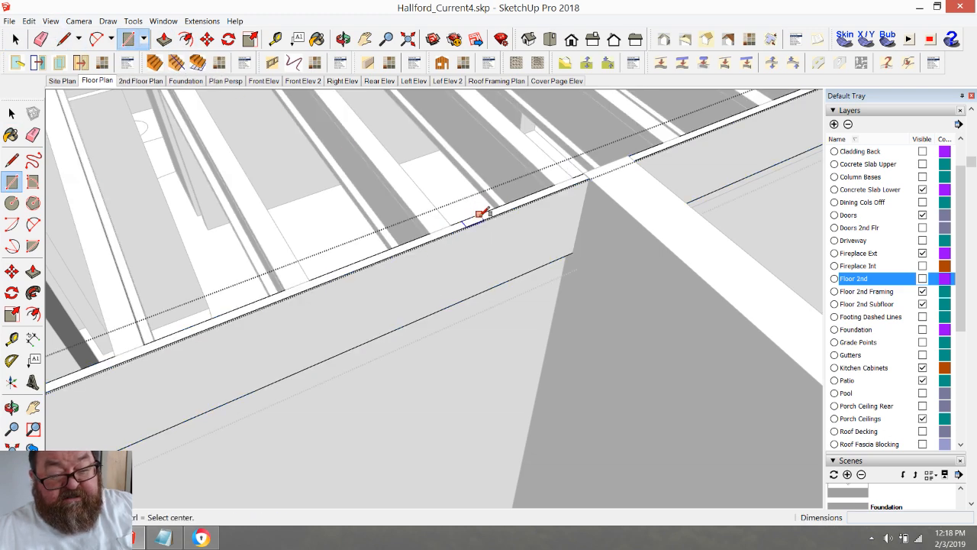
left_click(485, 217)
left_click(492, 289)
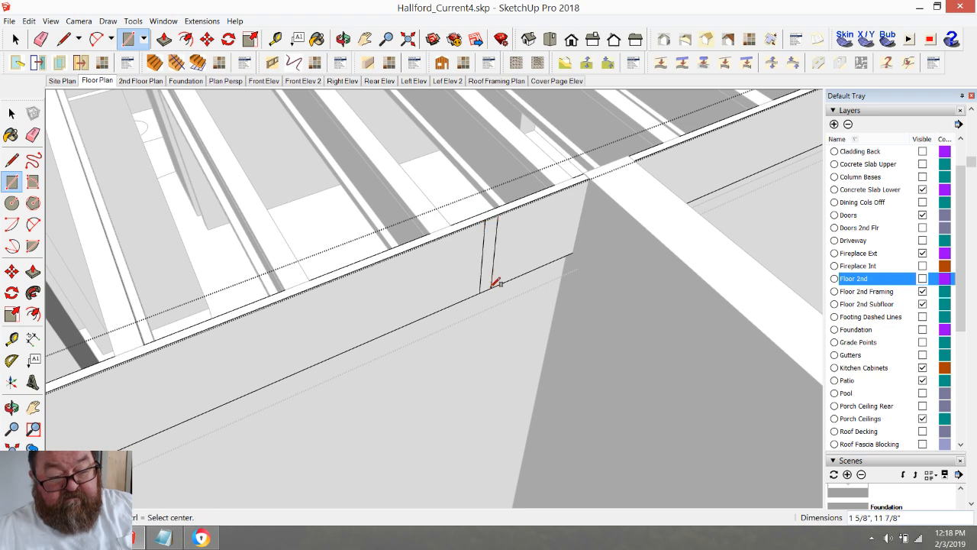
- Push the rectangle 1" through the rim board to split it, and erase the leftover edge in the gap
left_click(164, 39)
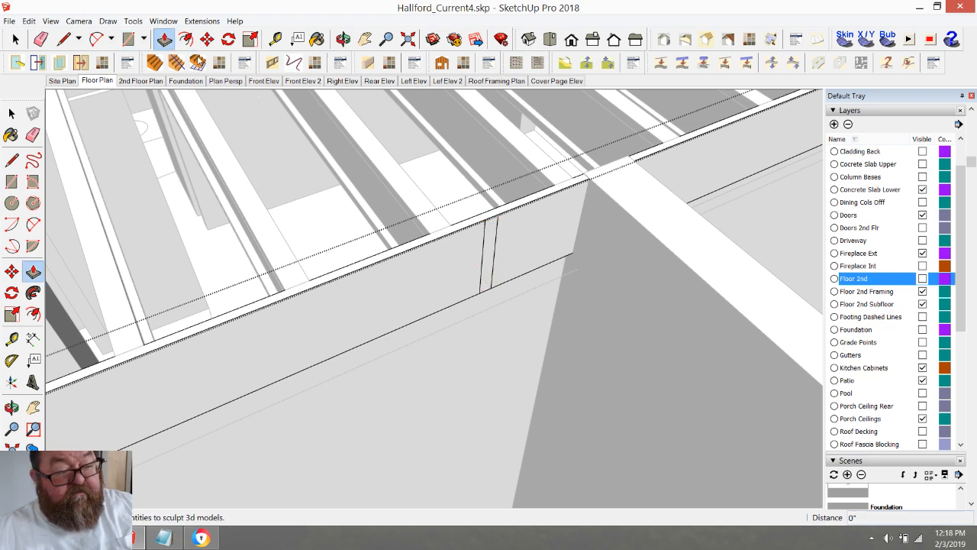
left_click(489, 233)
left_click(486, 219)
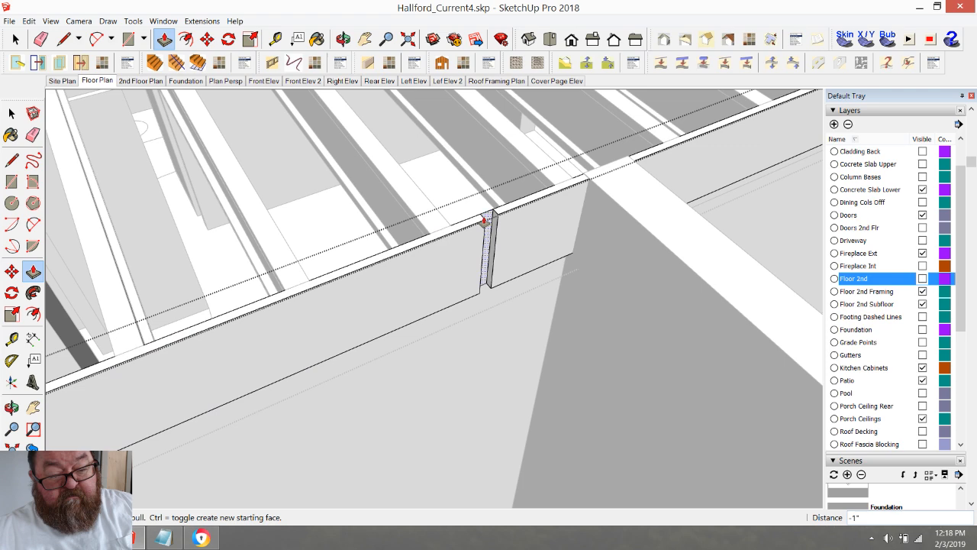
scroll(492, 223, "up", 4)
scroll(497, 223, "up", 2)
key("e")
left_click(472, 404)
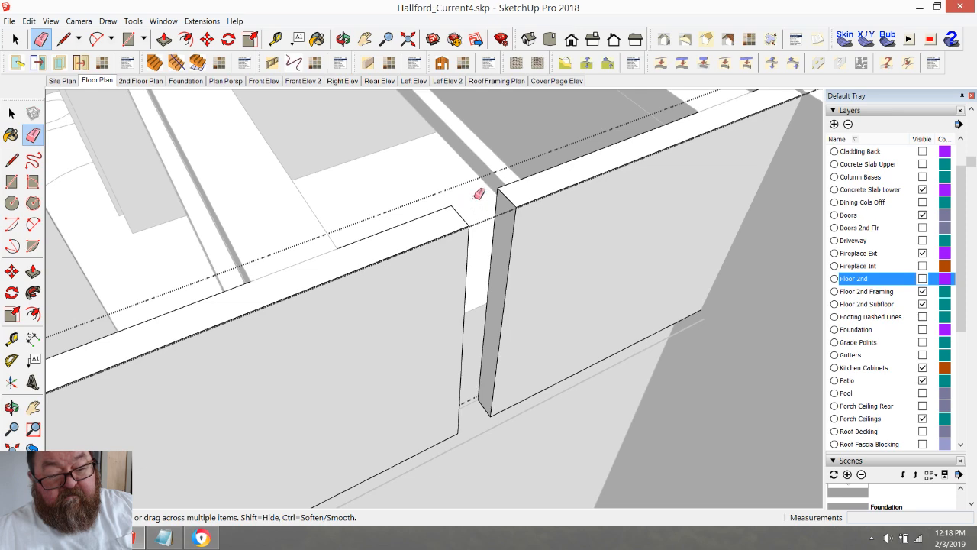
- Push the cut end of the rim board piece by the cross wall back about 1' 6 11/16" to the wall's far side
scroll(391, 267, "down", 3)
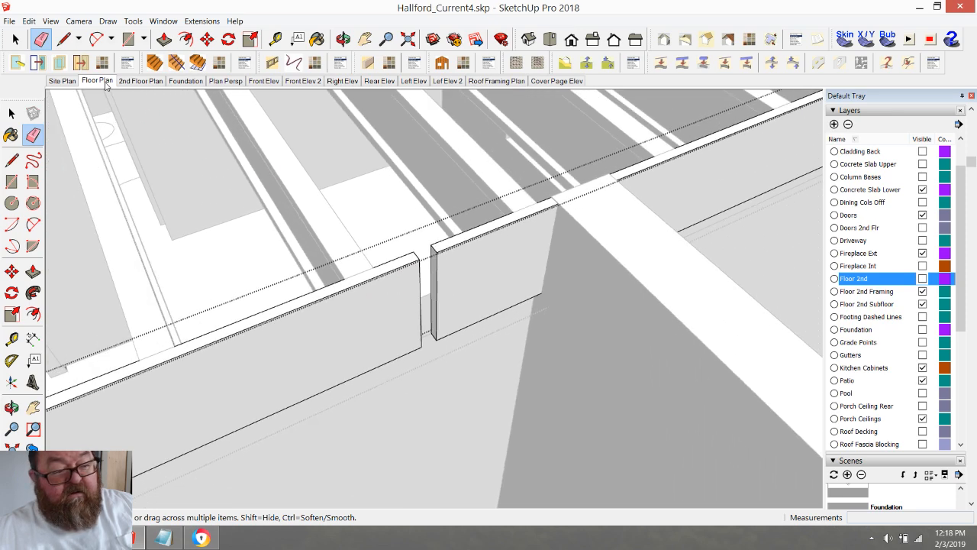
left_click(164, 39)
left_click_drag(434, 272, 588, 196)
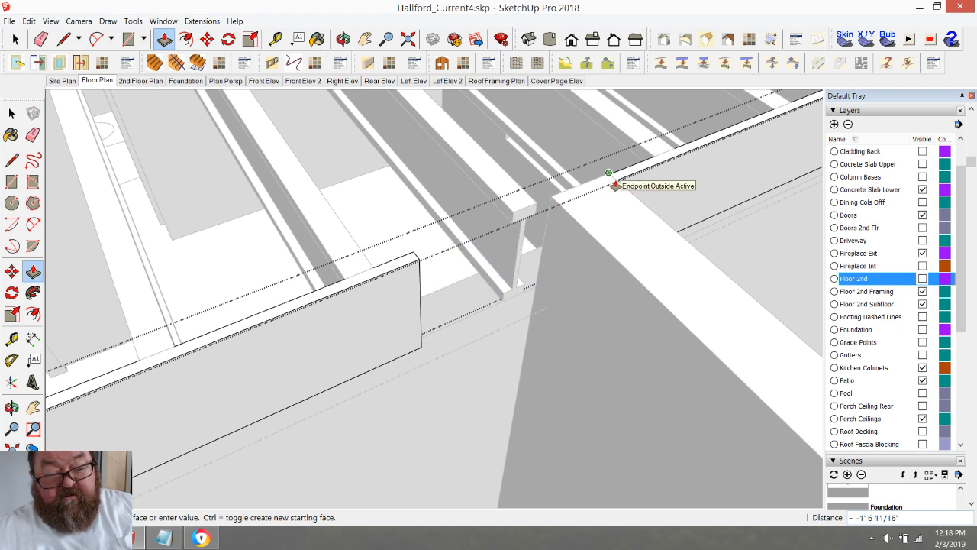
left_click_drag(615, 186, 615, 185)
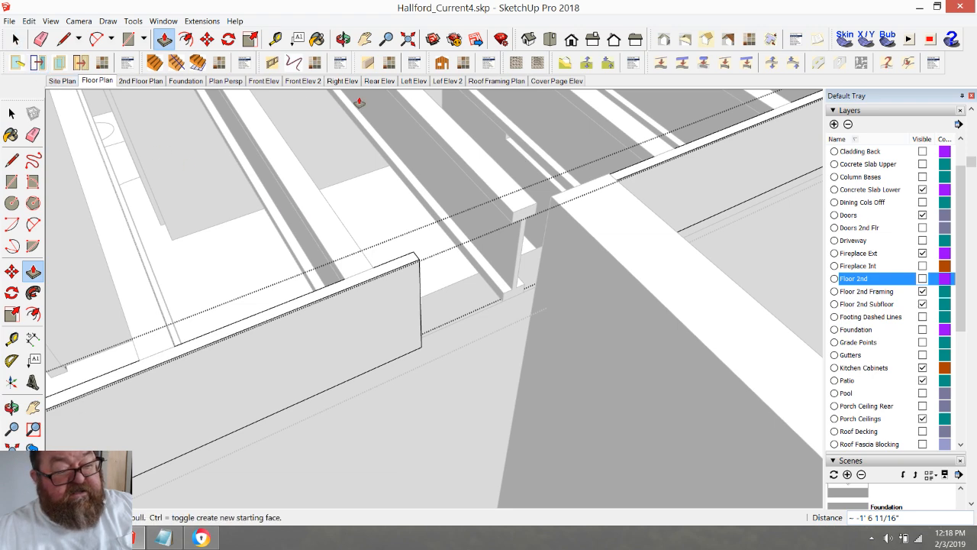
- Pull the cut end of the long rim board piece about 1' 1 13/16" up to the near side of the cross wall
left_click(343, 38)
left_click_drag(500, 251, 338, 295)
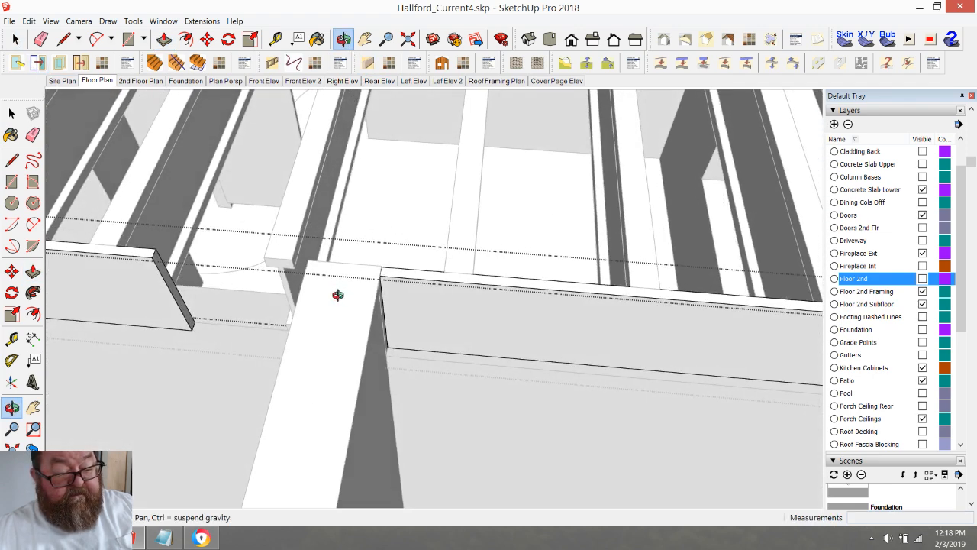
left_click(164, 39)
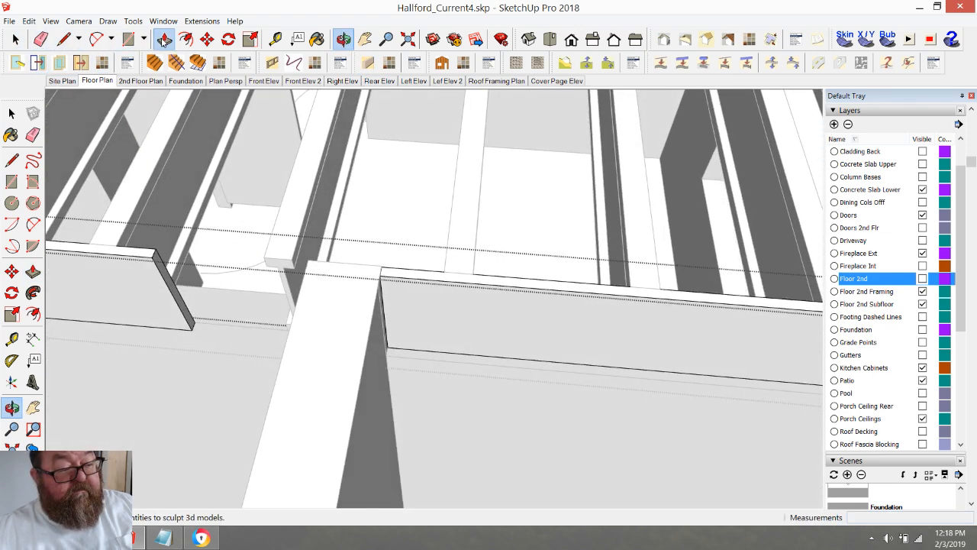
left_click(155, 259)
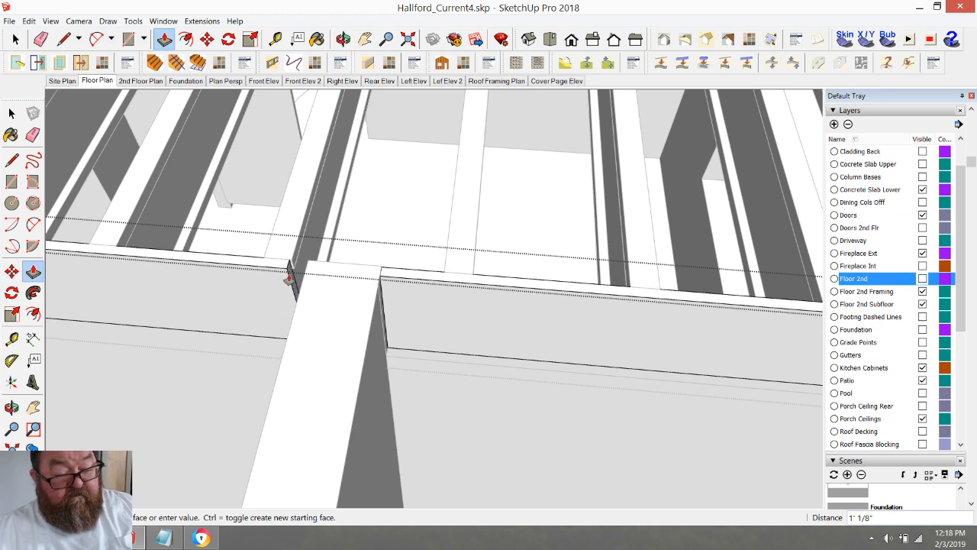
left_click(299, 296)
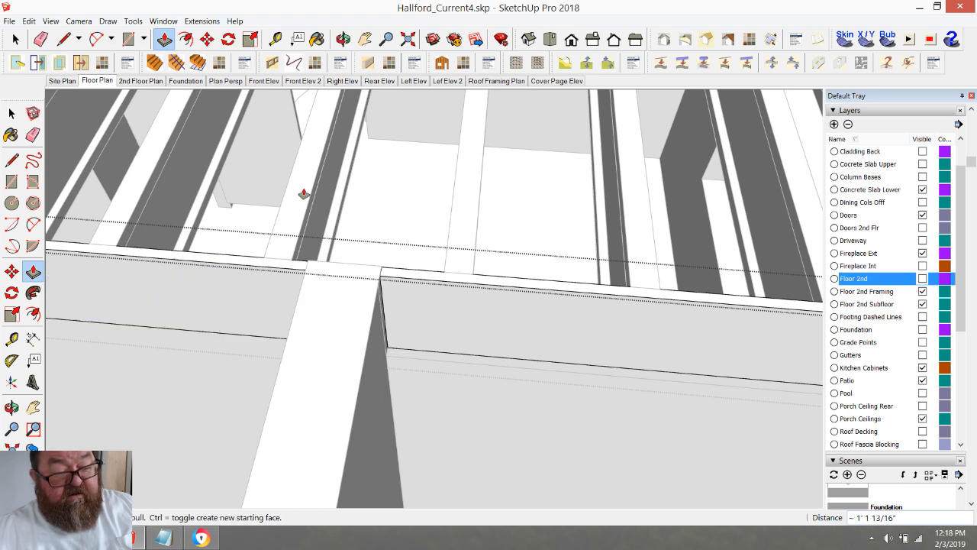
- Cut the long rim board piece out of the rim board being edited, leaving only the short piece beyond the cross wall
left_click(344, 39)
left_click_drag(308, 242, 528, 266)
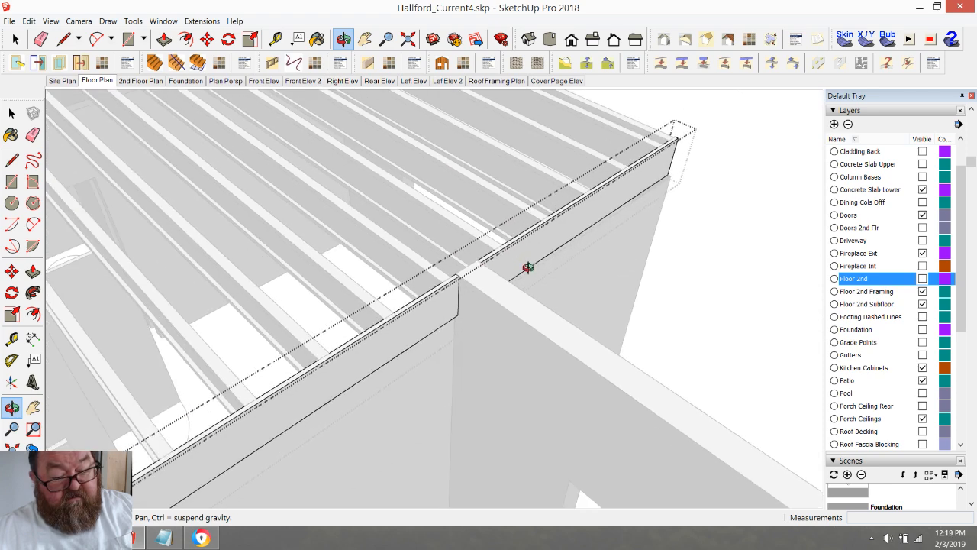
left_click_drag(516, 302, 439, 298)
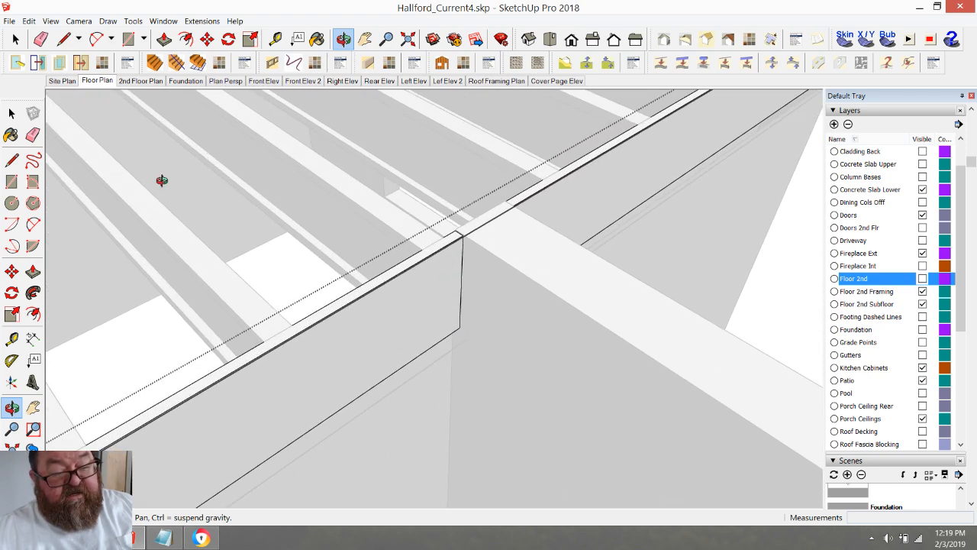
scroll(485, 255, "down", 5)
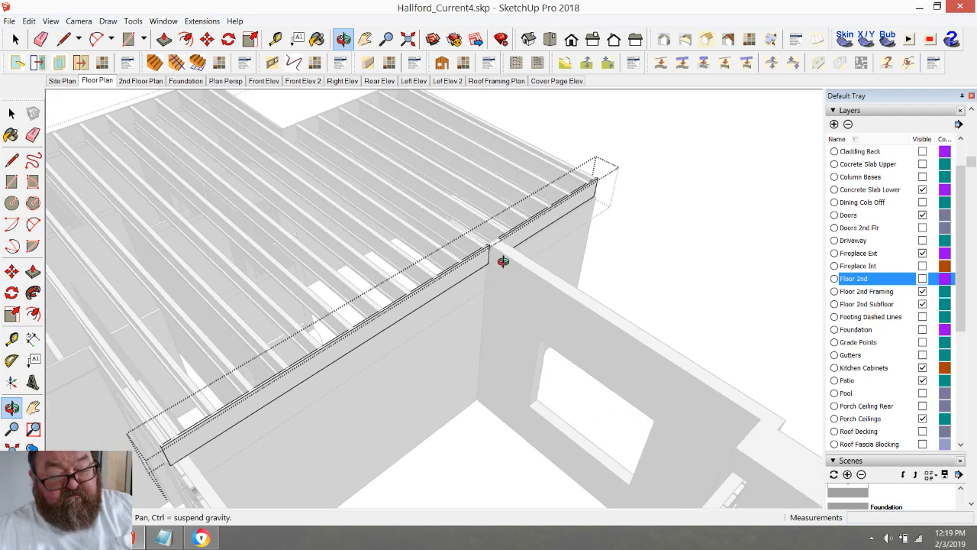
left_click_drag(510, 294, 436, 324)
left_click(15, 39)
left_click(29, 20)
left_click(43, 63)
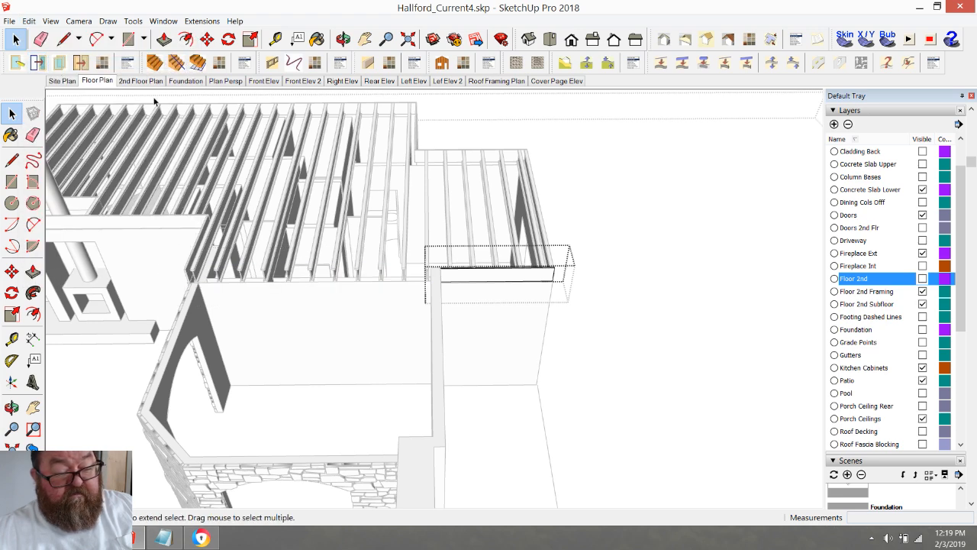
left_click(29, 21)
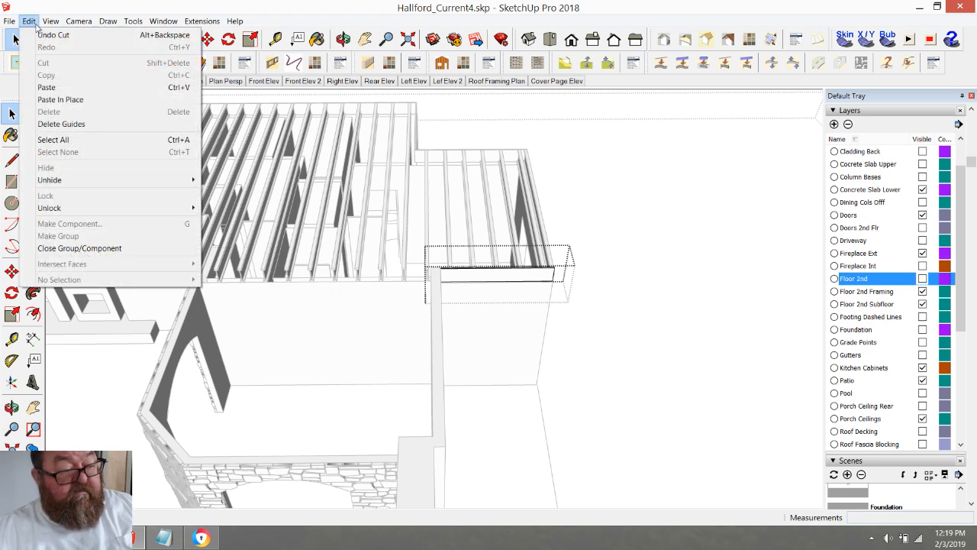
left_click(64, 100)
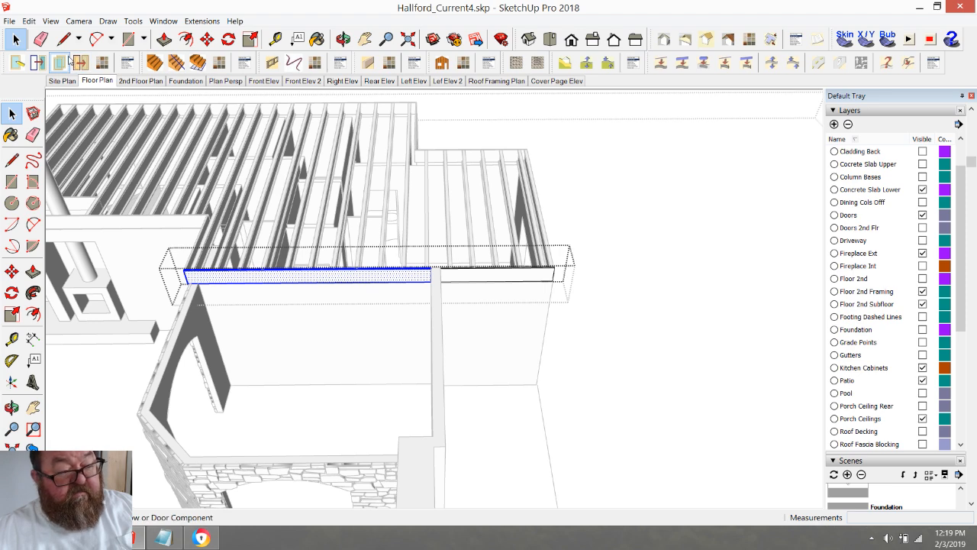
left_click(29, 21)
left_click(39, 64)
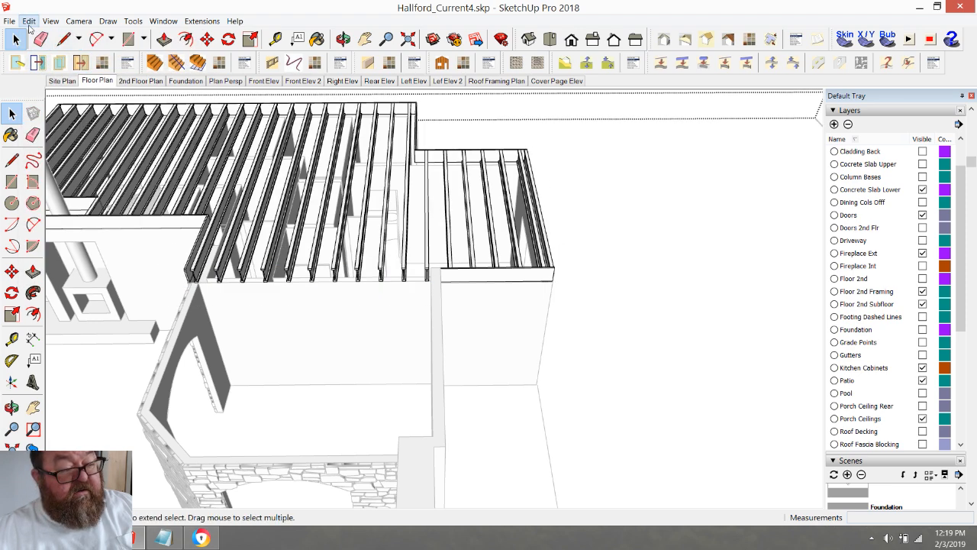
- Paste the long rim board piece in place among the floor framing and make it its own group
left_click(29, 21)
left_click(55, 99)
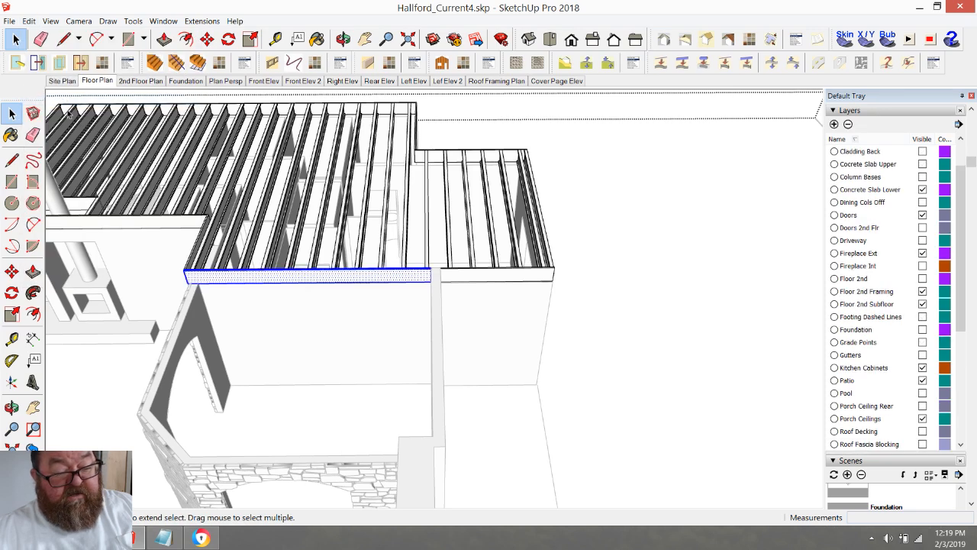
scroll(315, 225, "up", 3)
right_click(361, 306)
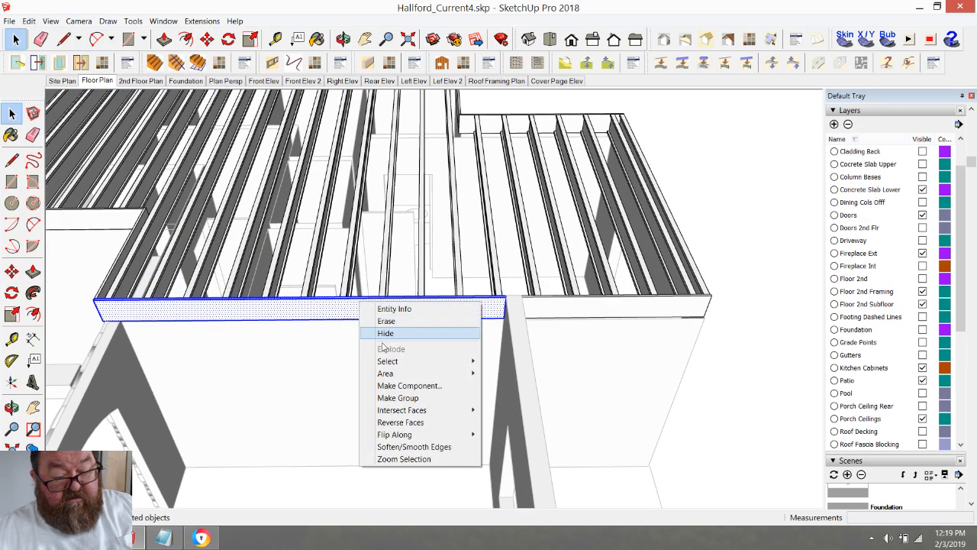
left_click(405, 398)
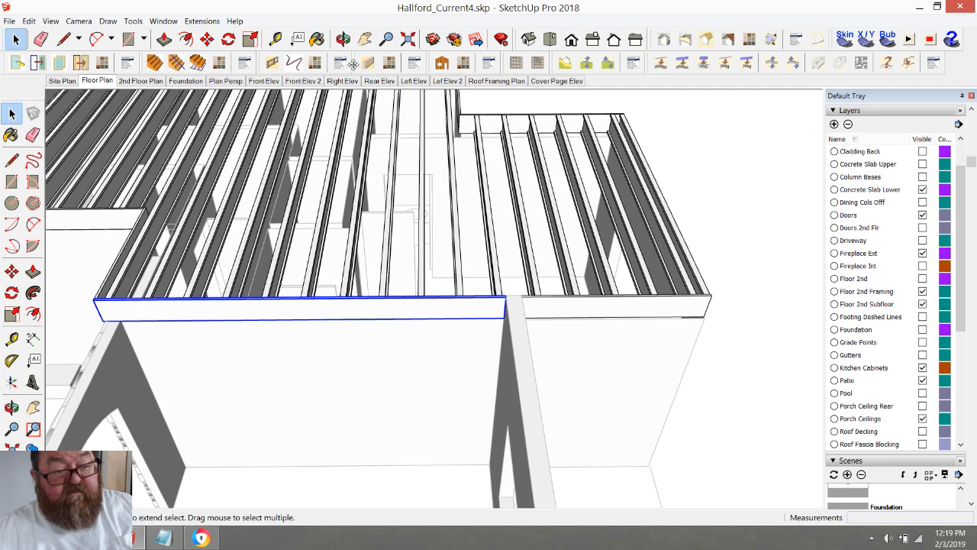
- Move the long rim board group 1/2" inward along the red axis, toward the joists
left_click(343, 39)
left_click_drag(526, 351, 650, 278)
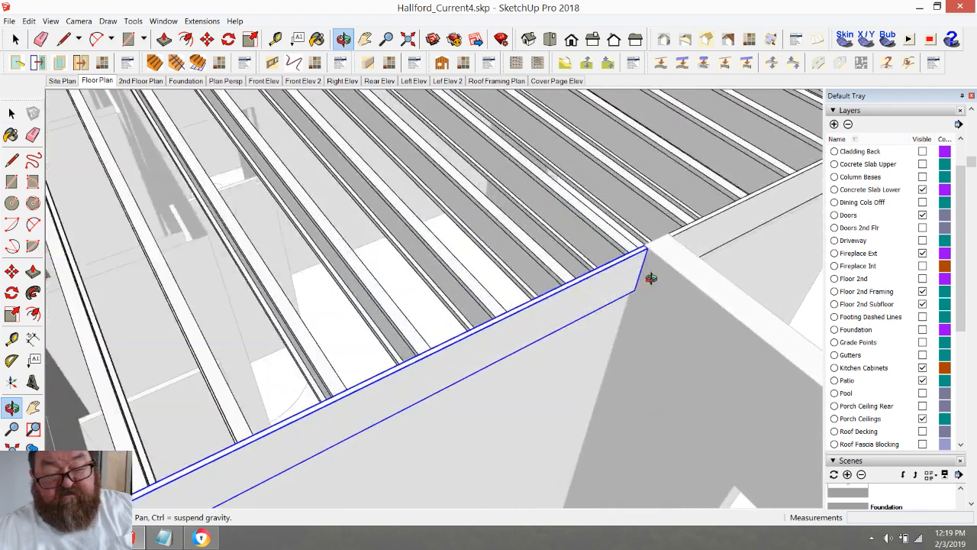
scroll(645, 281, "up", 4)
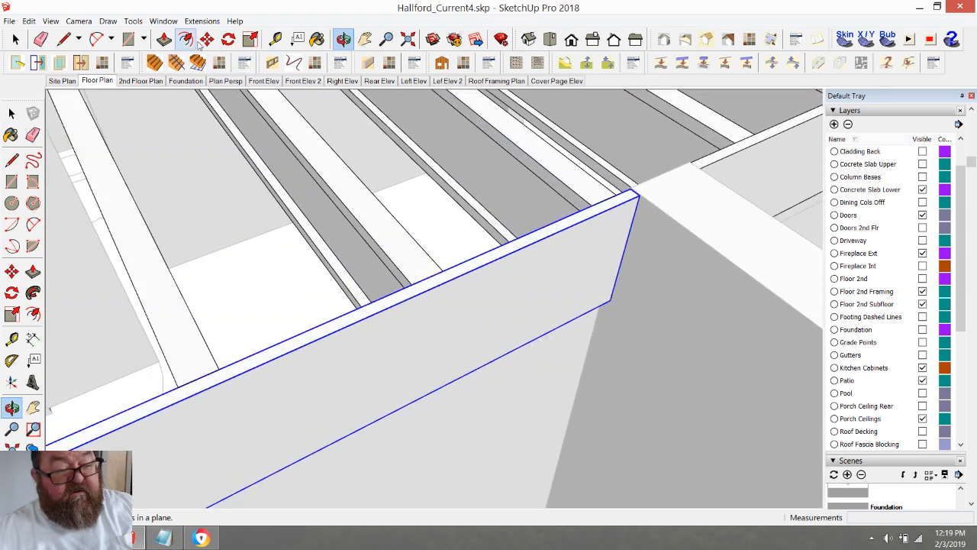
left_click(207, 39)
left_click(608, 304)
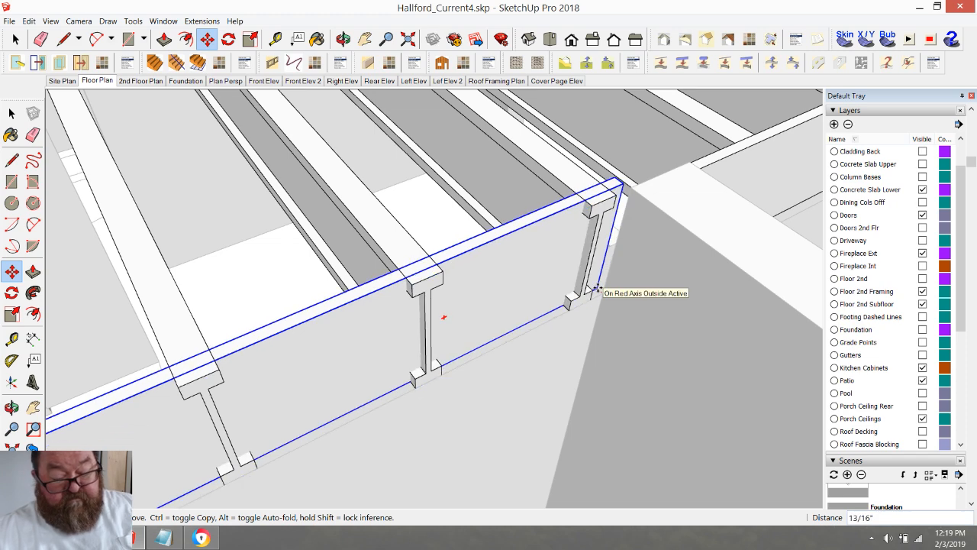
type("/2")
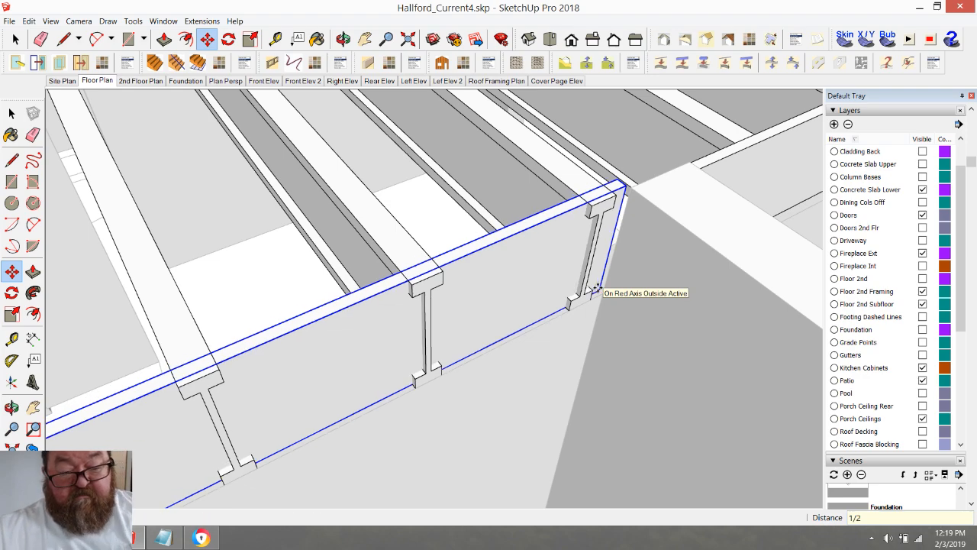
key("Return")
key("space")
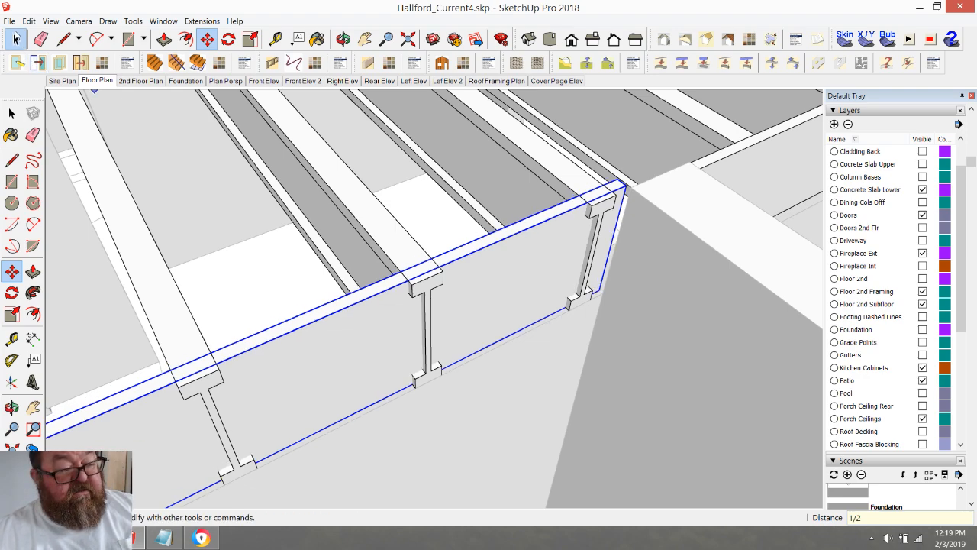
- Make the I-joist that meets the long rim board right beside the cross wall unique
scroll(487, 231, "down", 2)
scroll(487, 231, "down", 5)
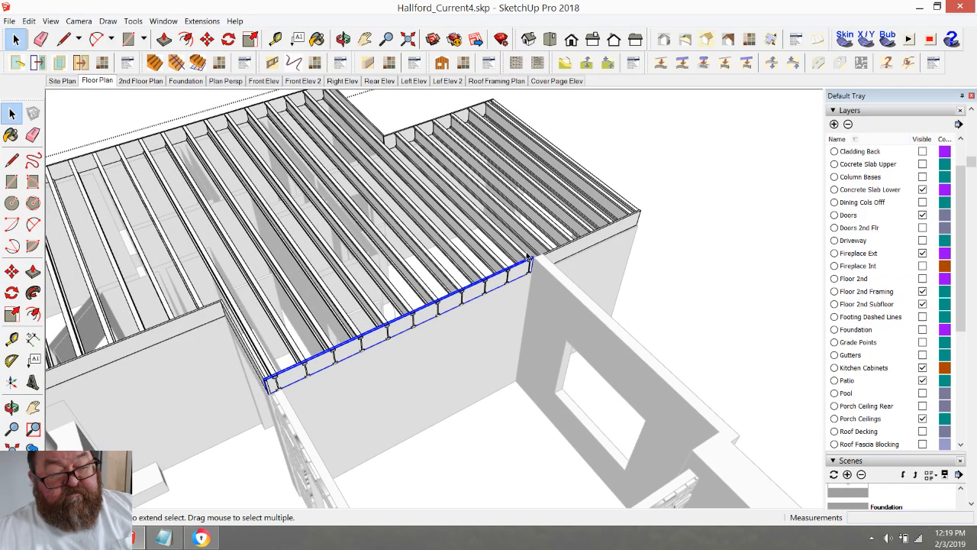
scroll(526, 253, "up", 3)
left_click(522, 260)
scroll(516, 260, "up", 4)
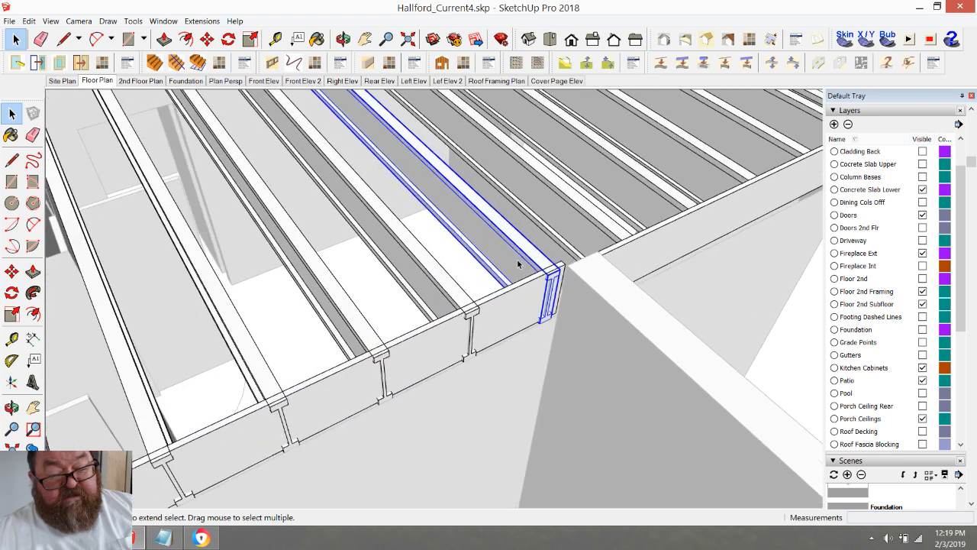
right_click(519, 260)
left_click(553, 328)
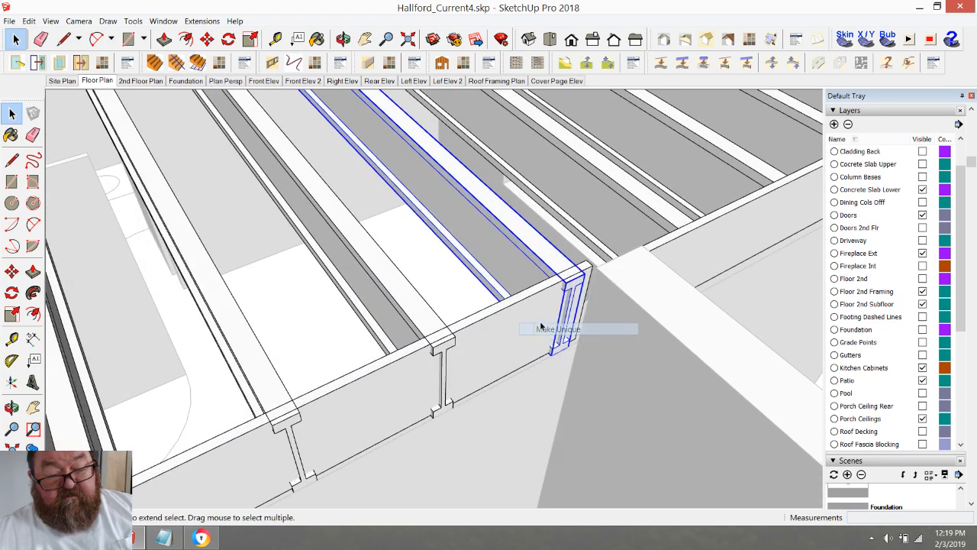
- Push the end of the joist beside the cross wall back 1 1/2" to the rim board and stop editing it
double_click(497, 250)
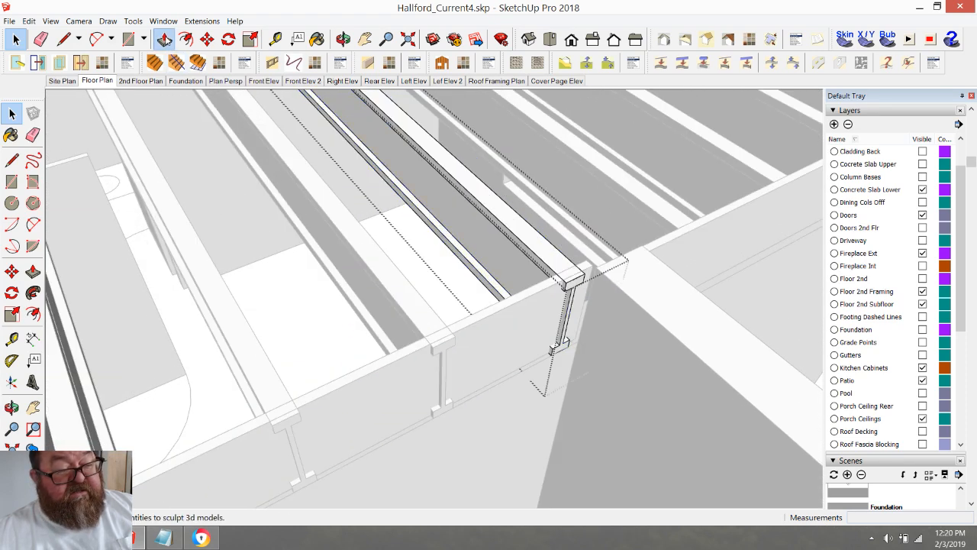
left_click(164, 39)
left_click(569, 285)
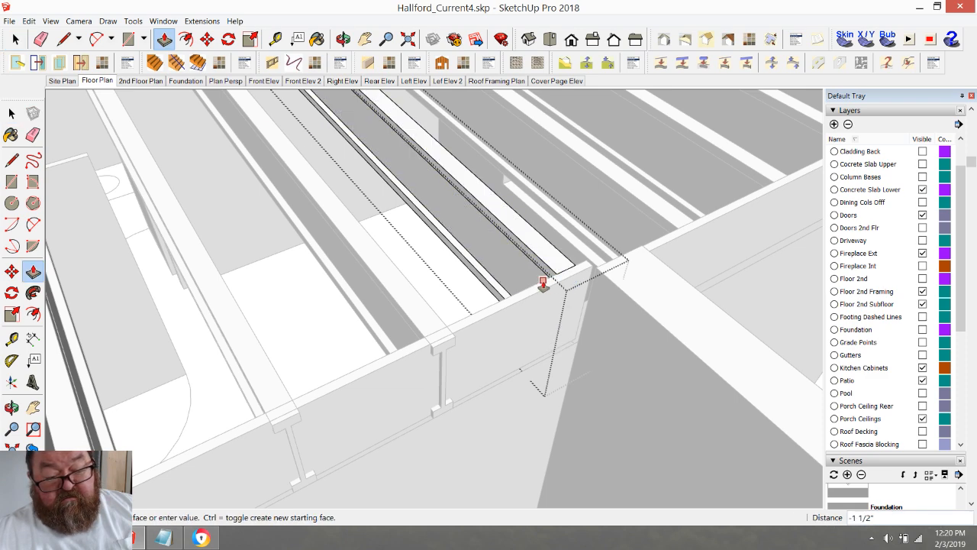
left_click(583, 283)
scroll(625, 292, "down", 5)
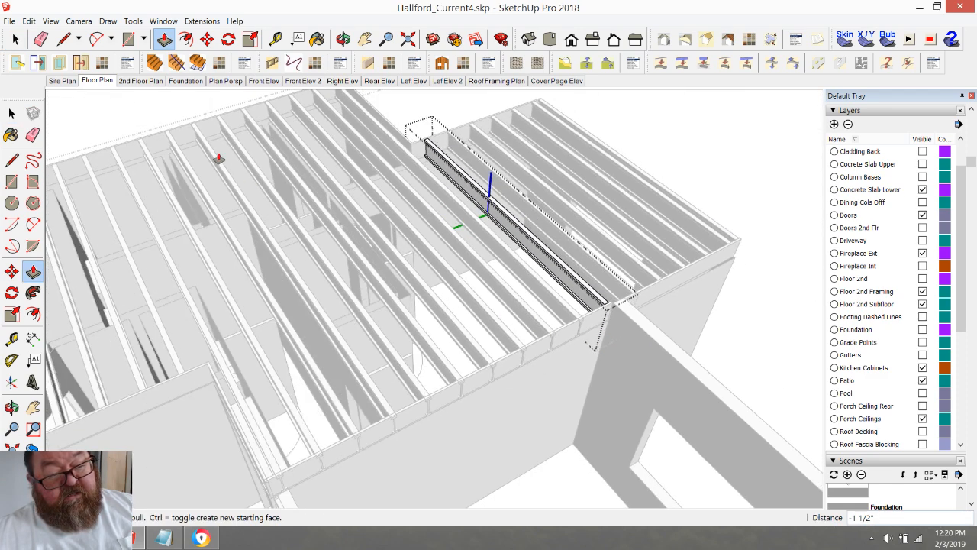
left_click(15, 39)
left_click(610, 135)
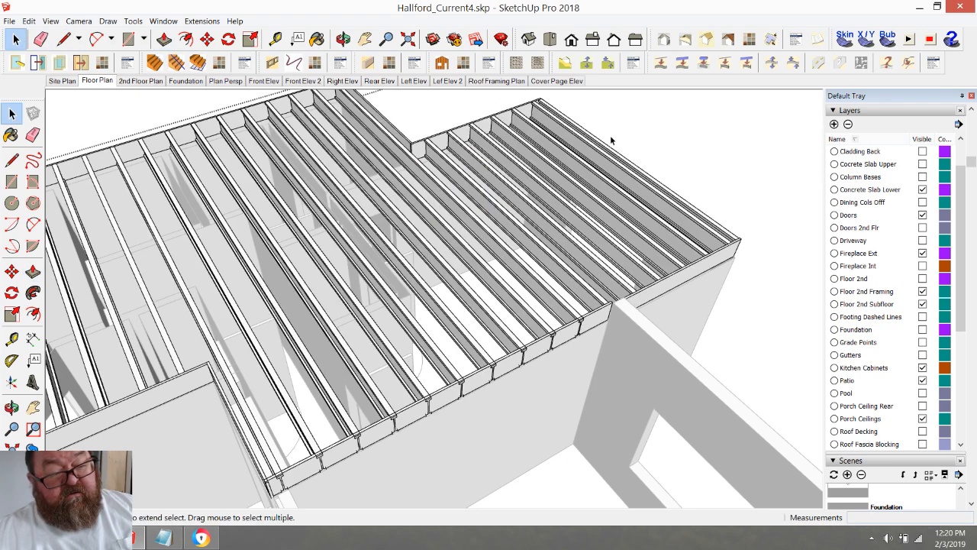
- Check the remaining joists that run through the long rim board, selecting them one at a time across the wing
left_click(493, 239)
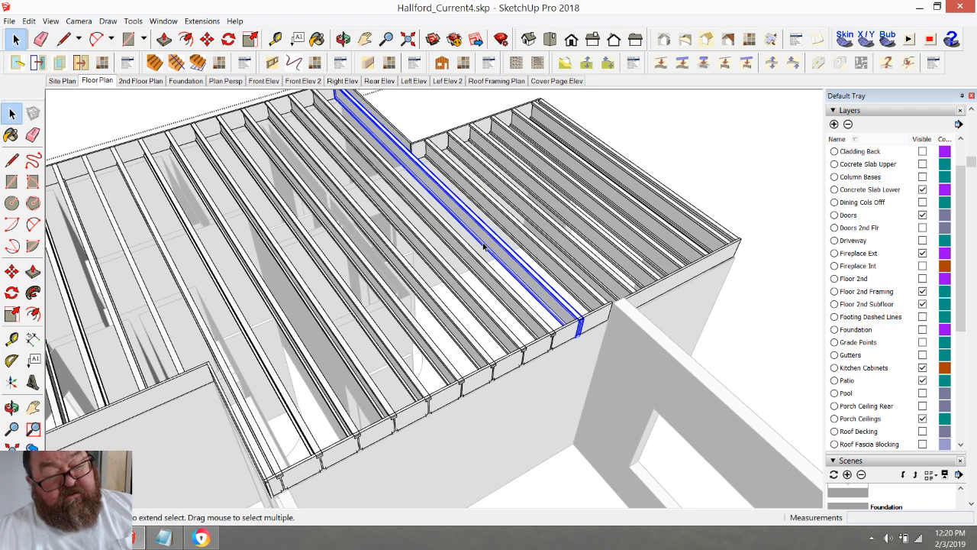
left_click(471, 257)
left_click(427, 252)
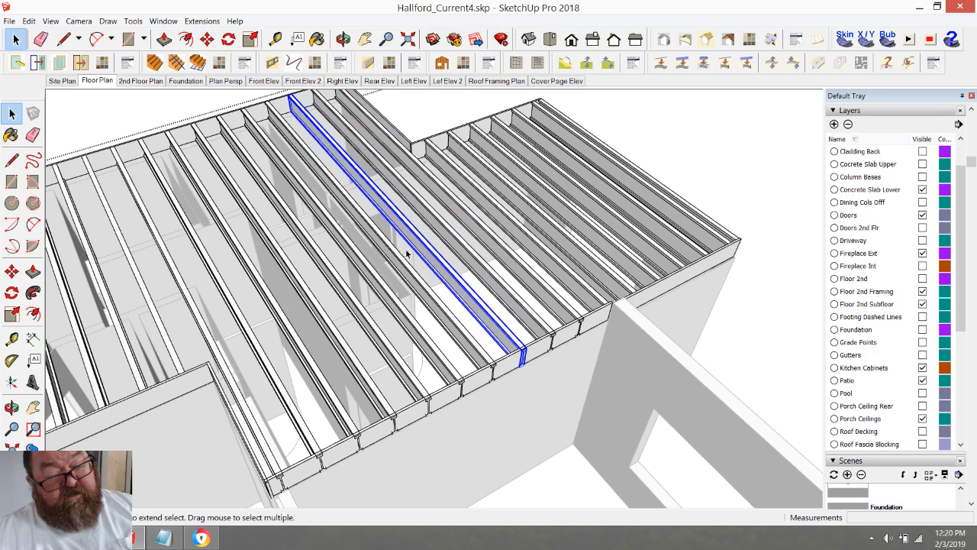
left_click(393, 260)
left_click(370, 278)
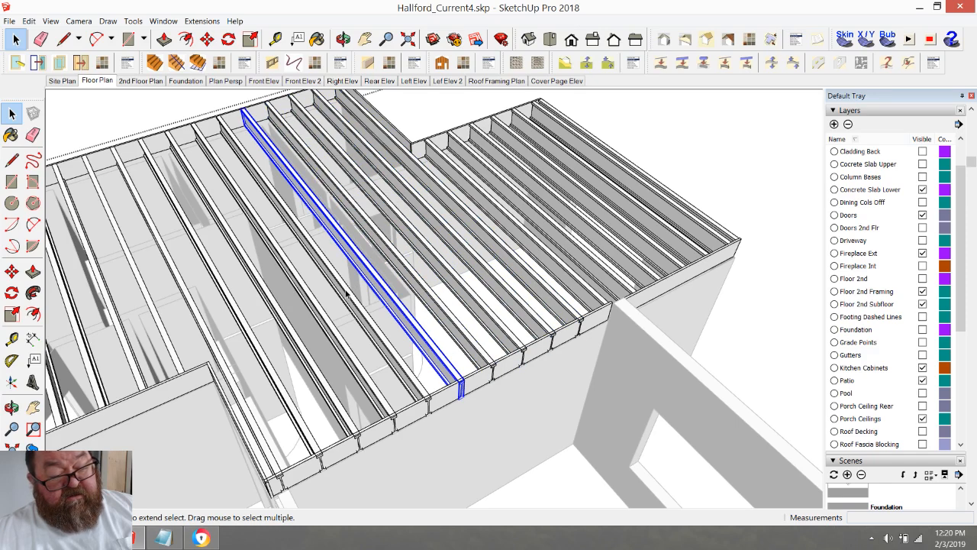
left_click(346, 294)
left_click(322, 319)
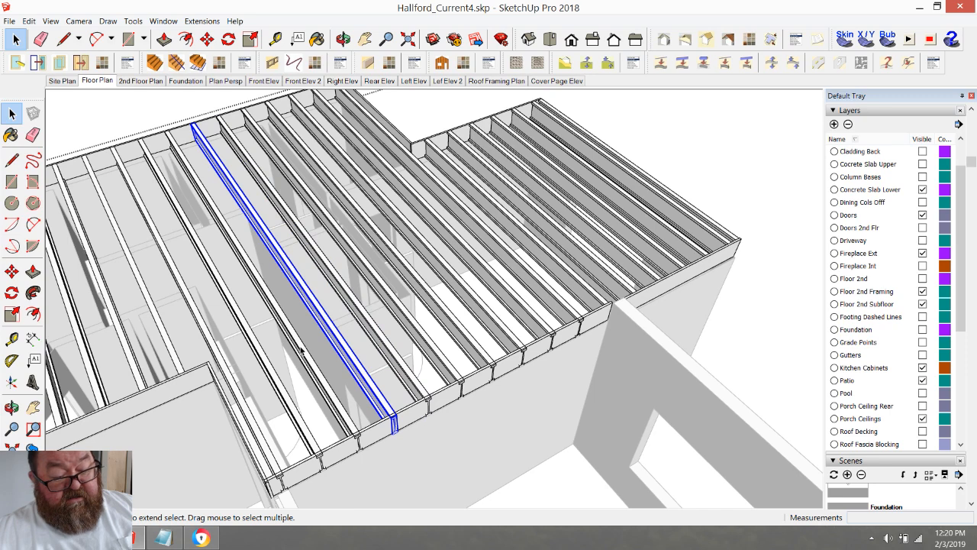
left_click(302, 349)
left_click(288, 393)
left_click(226, 383)
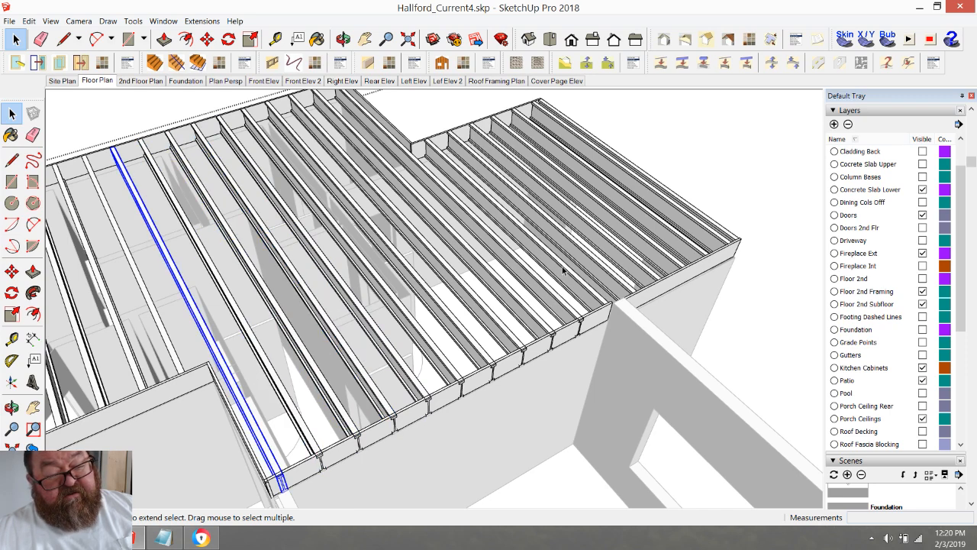
- Delete the I-joists that run through the long rim board, keeping only the one nearest the cross wall
scroll(559, 288, "down", 5)
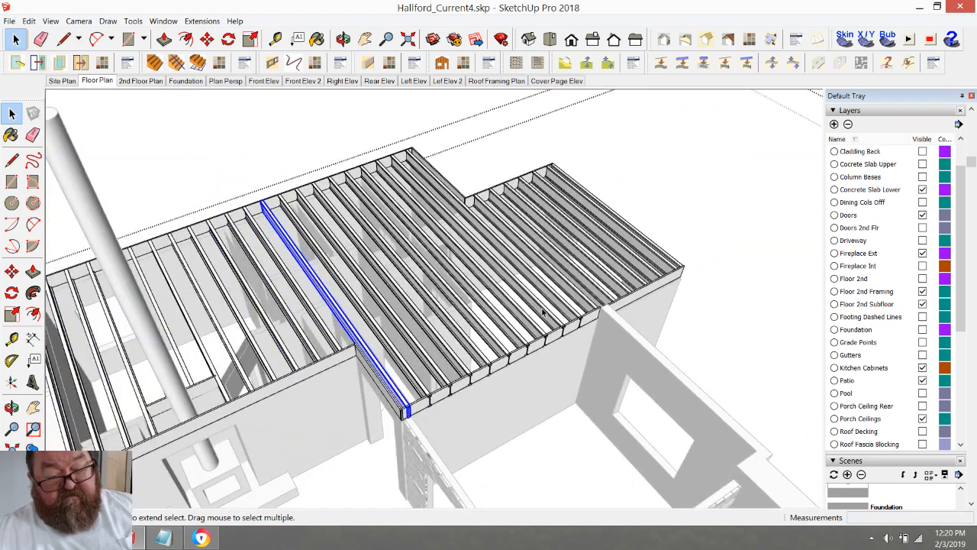
left_click(542, 311)
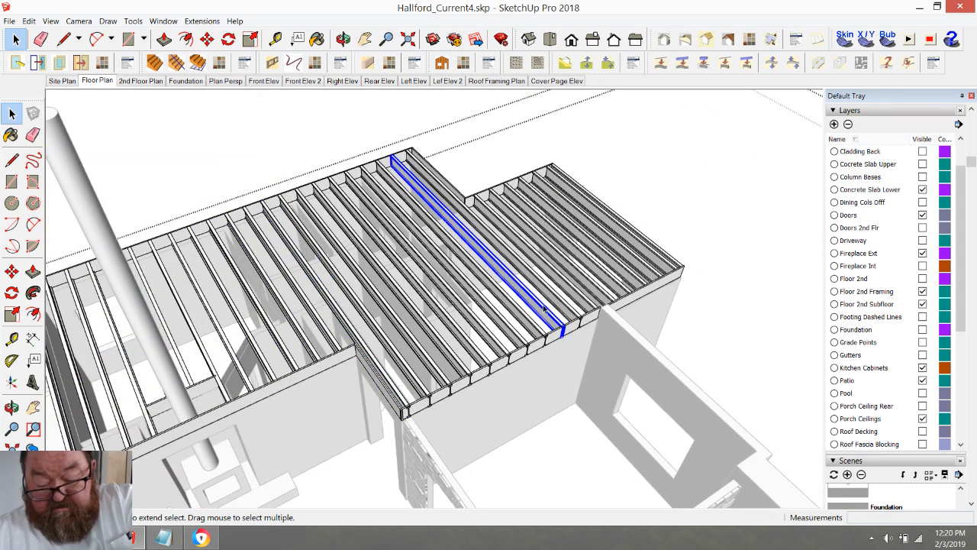
key("Delete")
left_click(544, 337)
key("Delete")
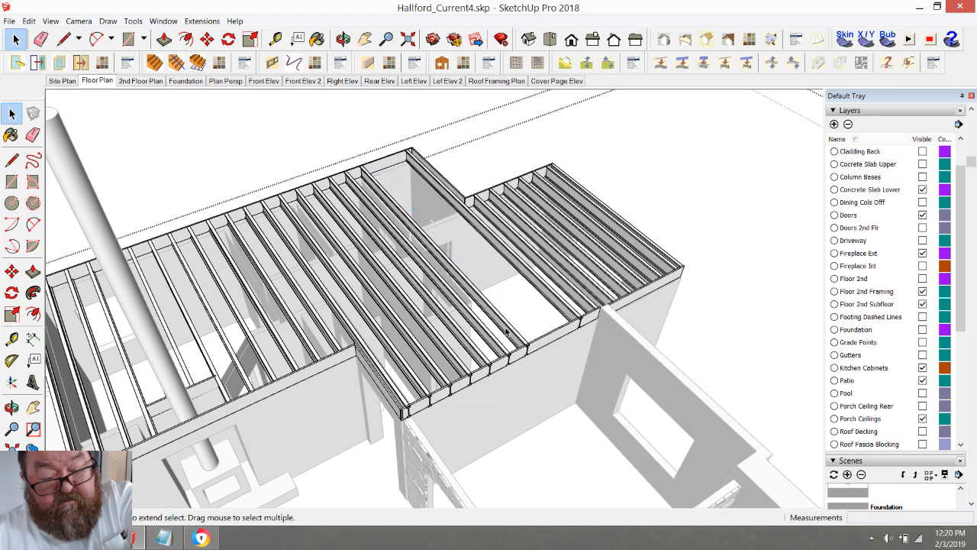
left_click(508, 330)
key("Delete")
left_click(488, 339)
key("Delete")
left_click(467, 343)
key("Delete")
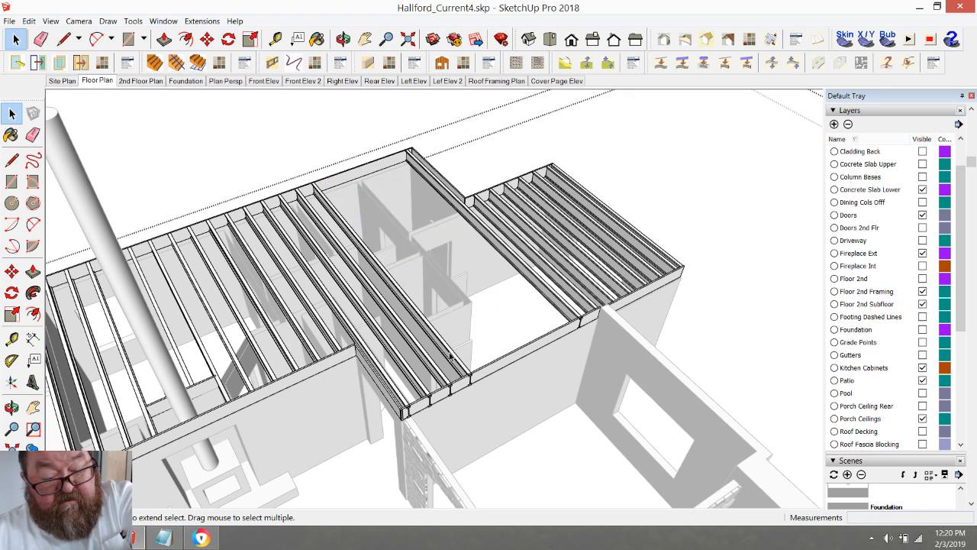
left_click(451, 357)
key("Delete")
left_click(418, 361)
key("Delete")
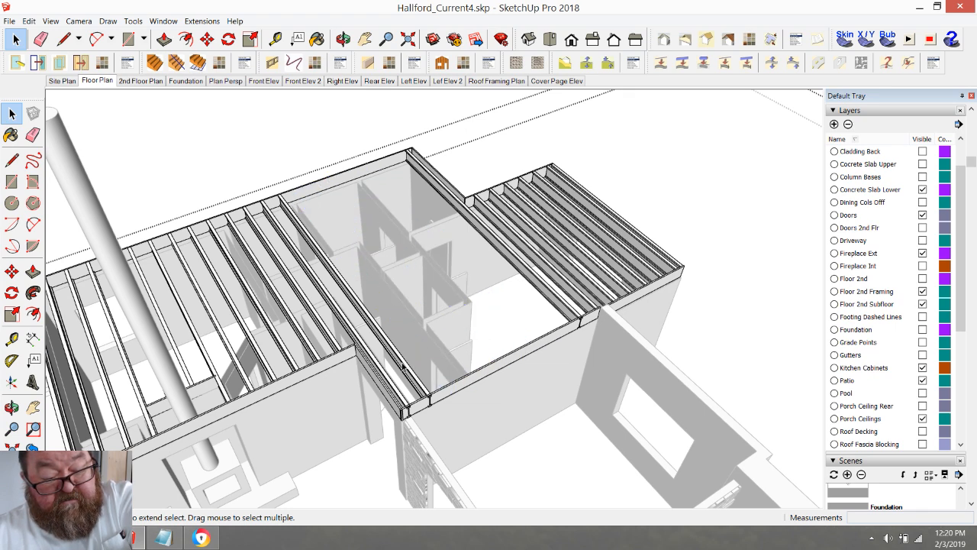
left_click(374, 364)
key("Delete")
- Edit the remaining joist that runs through the long rim board and push its end back 1 1/2" to the board's inner face
scroll(580, 324, "up", 5)
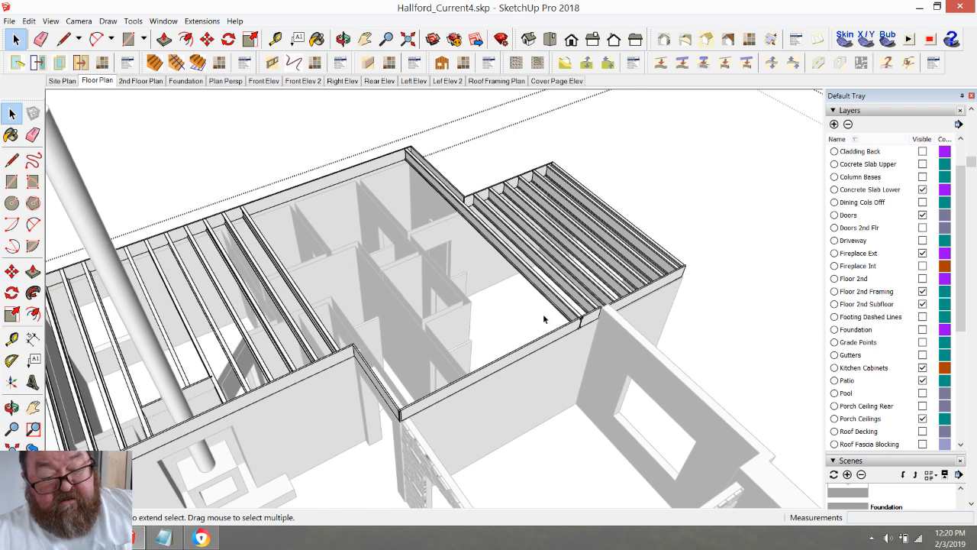
scroll(580, 324, "up", 4)
left_click(557, 304)
right_click(557, 304)
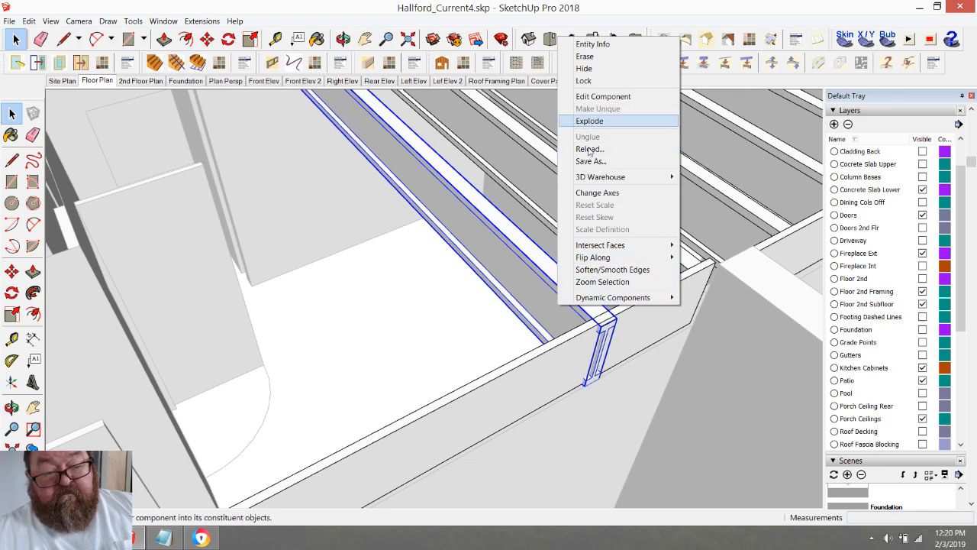
left_click(534, 290)
right_click(535, 291)
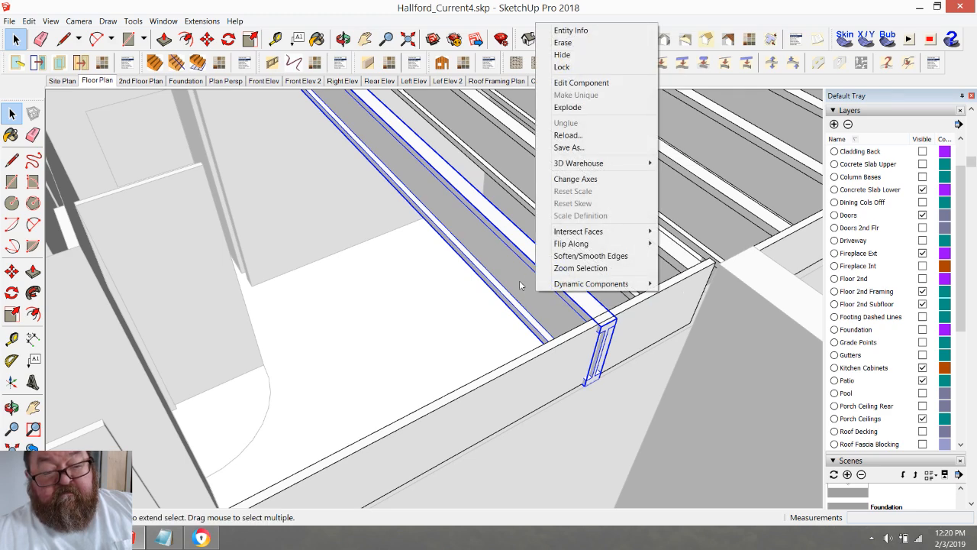
left_click(523, 288)
double_click(561, 313)
scroll(599, 349, "up", 3)
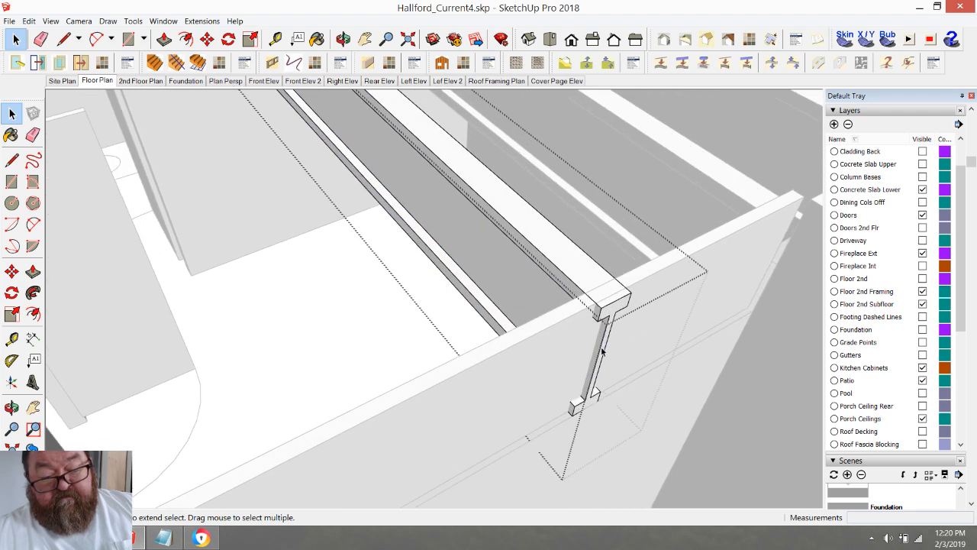
left_click(164, 39)
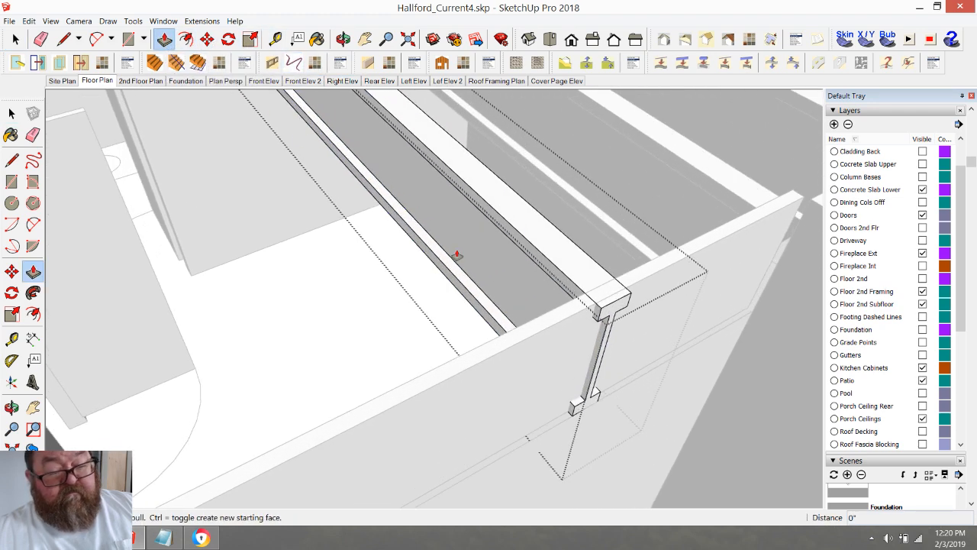
left_click(611, 306)
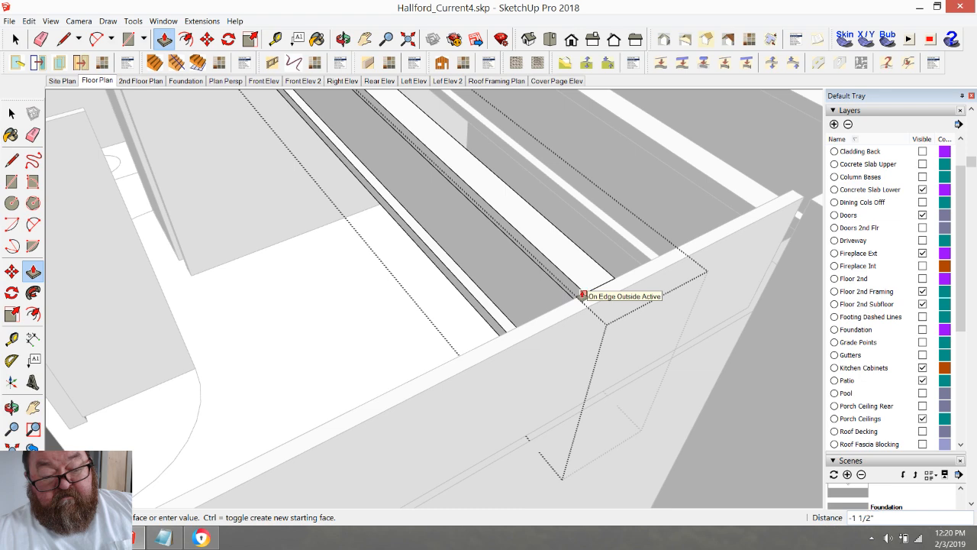
left_click(583, 295)
scroll(631, 273, "down", 1)
scroll(611, 313, "down", 2)
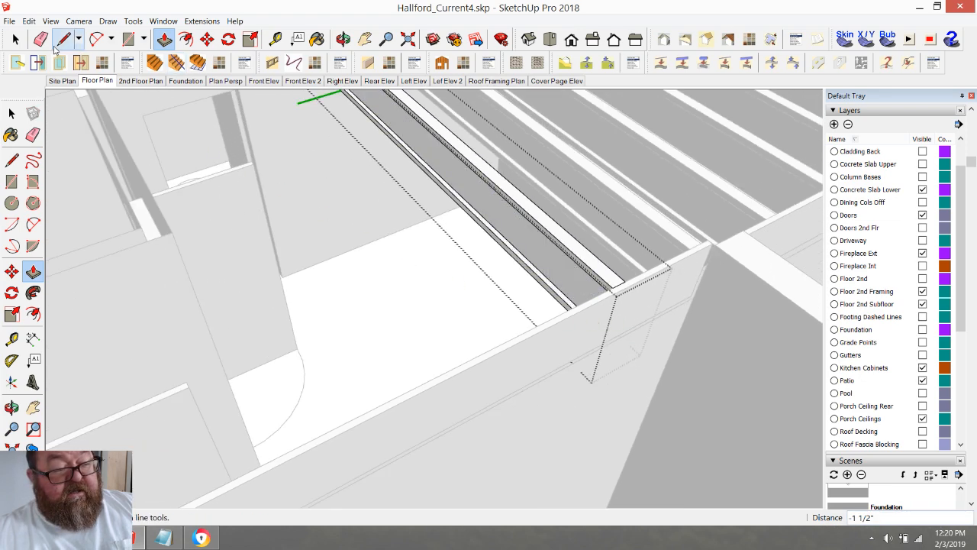
left_click(15, 41)
- Copy the trimmed joist along the long rim board and array it *9 across the cleared bay
left_click(526, 255)
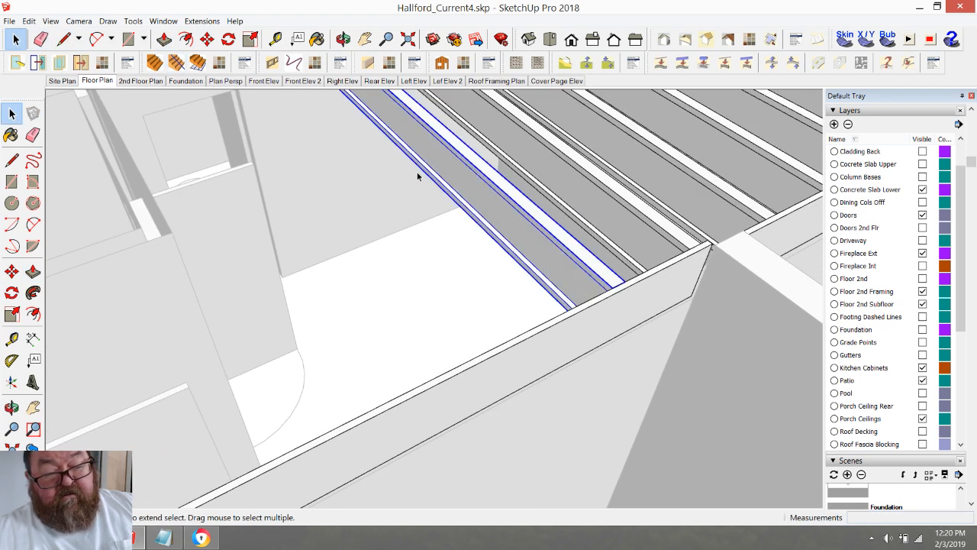
left_click(207, 39)
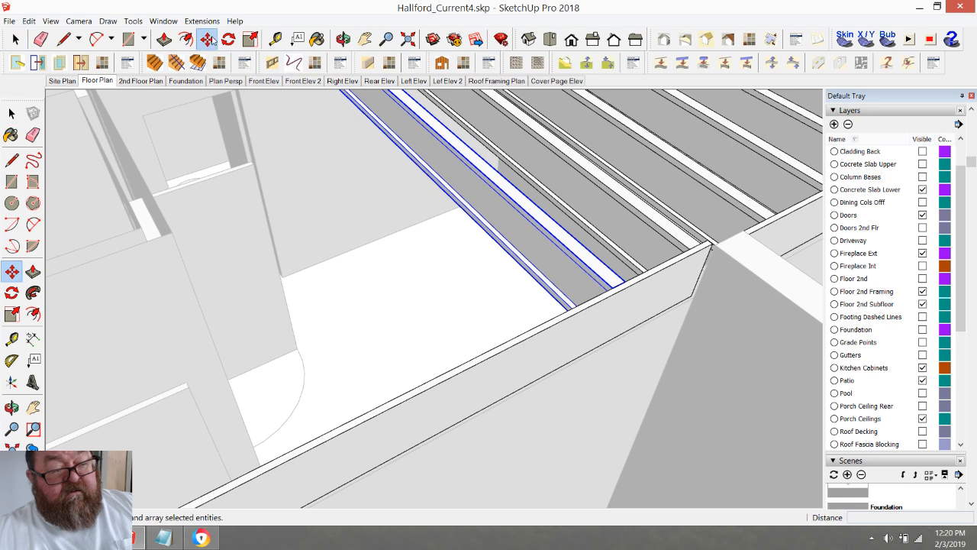
left_click(562, 321)
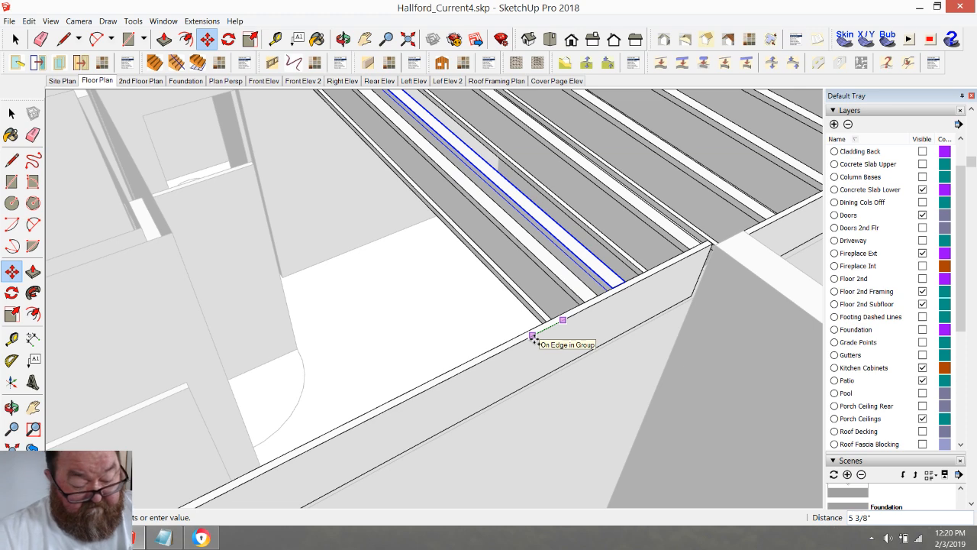
key("Return")
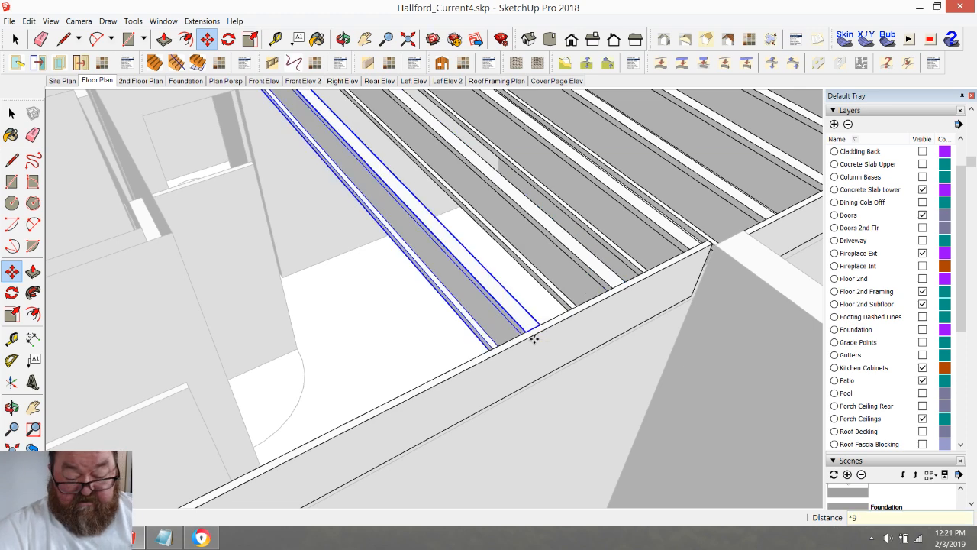
key("Return")
scroll(642, 244, "down", 5)
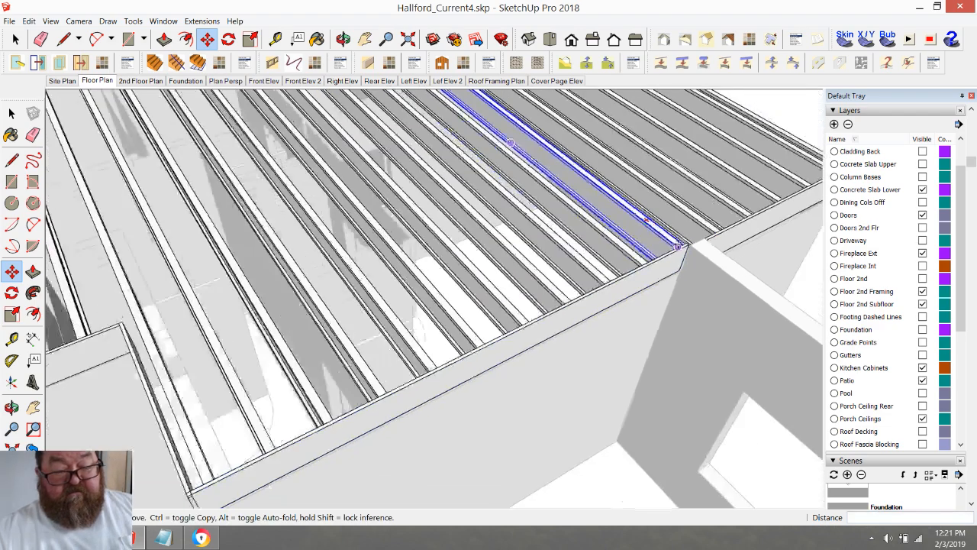
- Push the end of the short I-joist at the outer corner above the stone wall back 1 1/2" and stop editing it
scroll(371, 403, "up", 4)
scroll(372, 402, "up", 1)
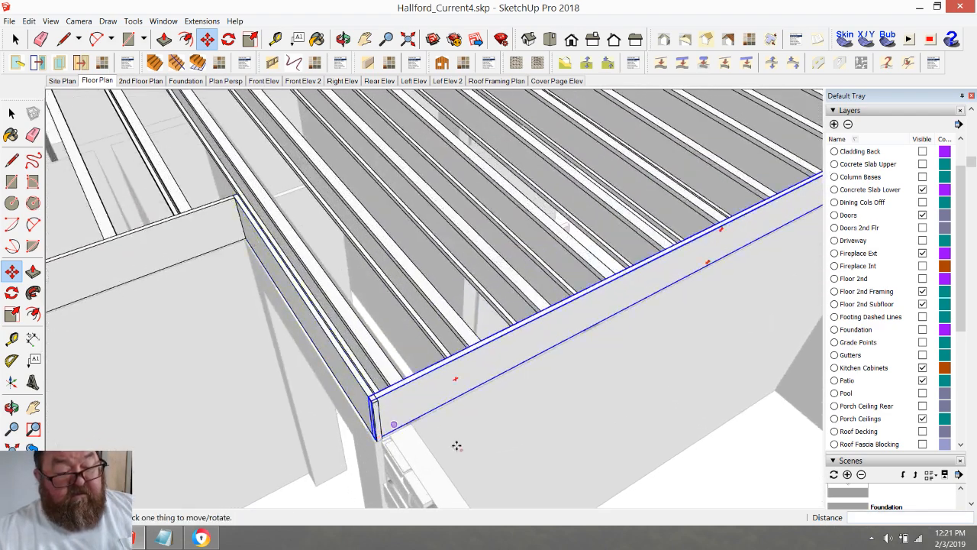
scroll(385, 420, "up", 2)
scroll(429, 339, "down", 1)
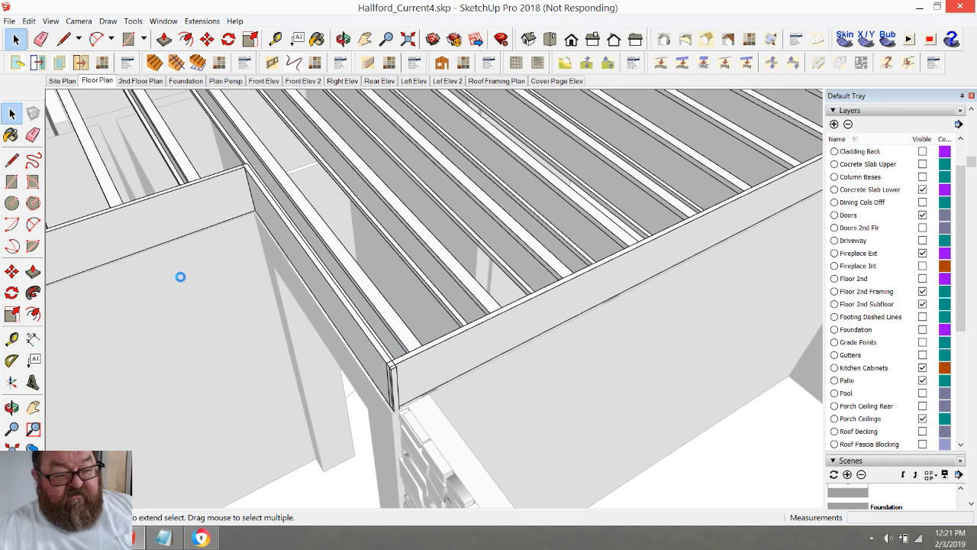
scroll(368, 341, "up", 5)
left_click(384, 377)
double_click(384, 377)
left_click(164, 39)
left_click(415, 381)
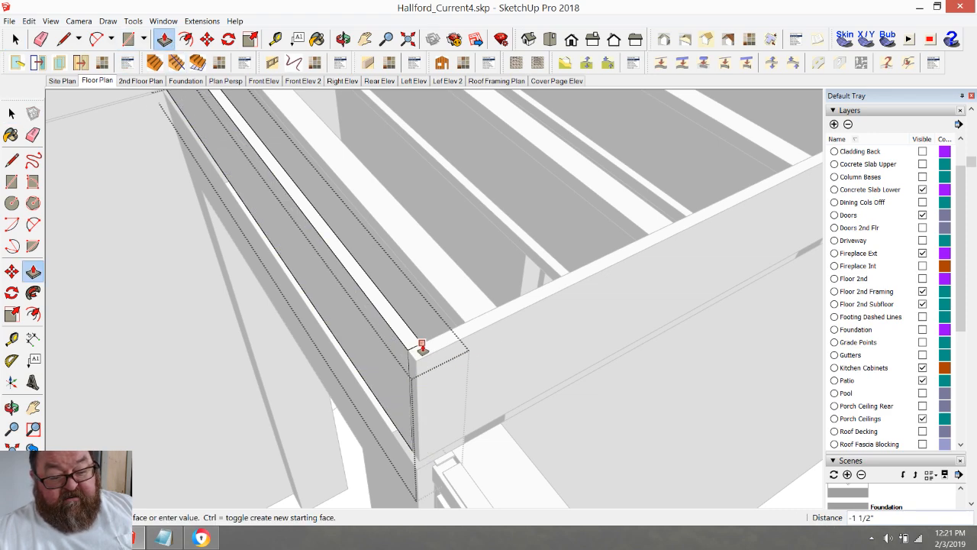
left_click(424, 357)
scroll(329, 347, "down", 6)
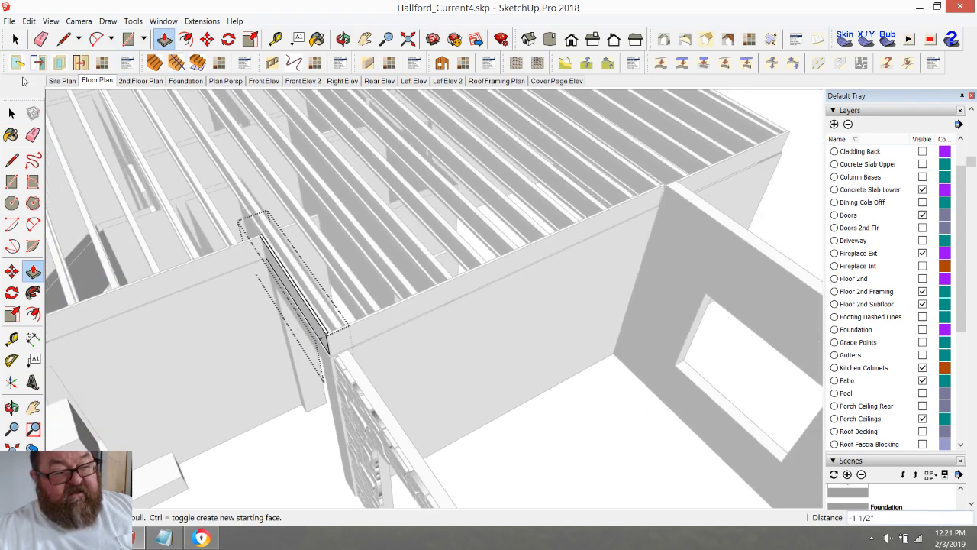
left_click(15, 40)
scroll(392, 377, "down", 4)
left_click(368, 148)
scroll(464, 241, "down", 3)
left_click(307, 176)
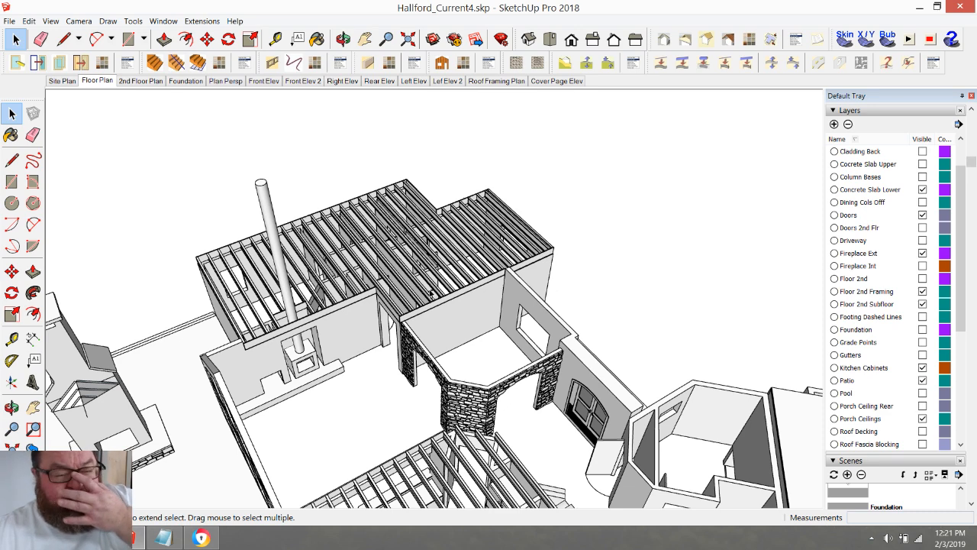
- Switch to Chrome, close the "i joist hole cutting chart" search page, and return to SketchUp
left_click(202, 537)
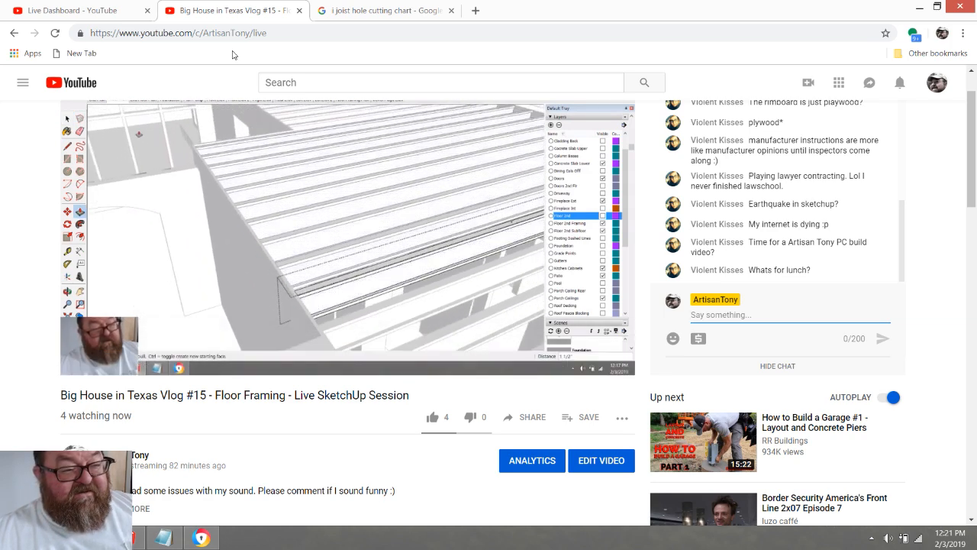
left_click(367, 11)
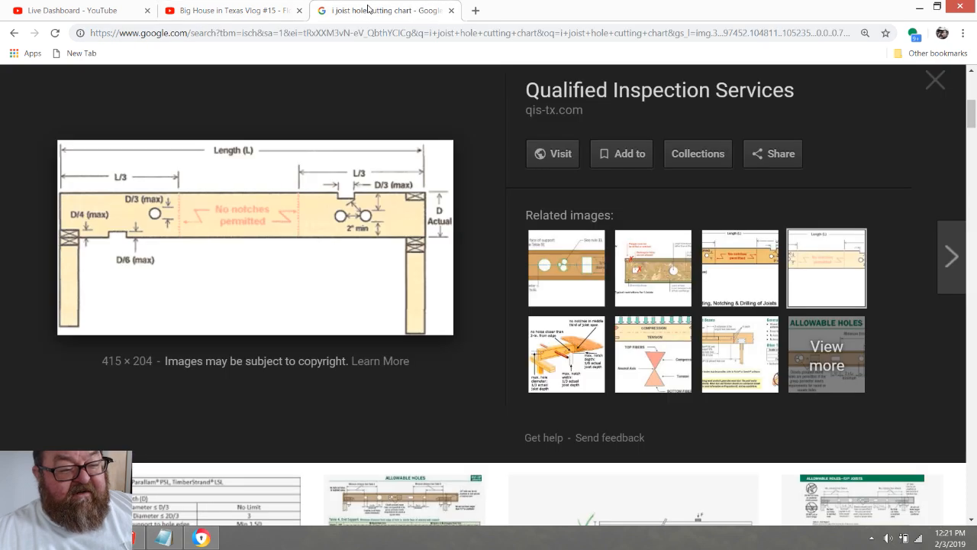
left_click(451, 11)
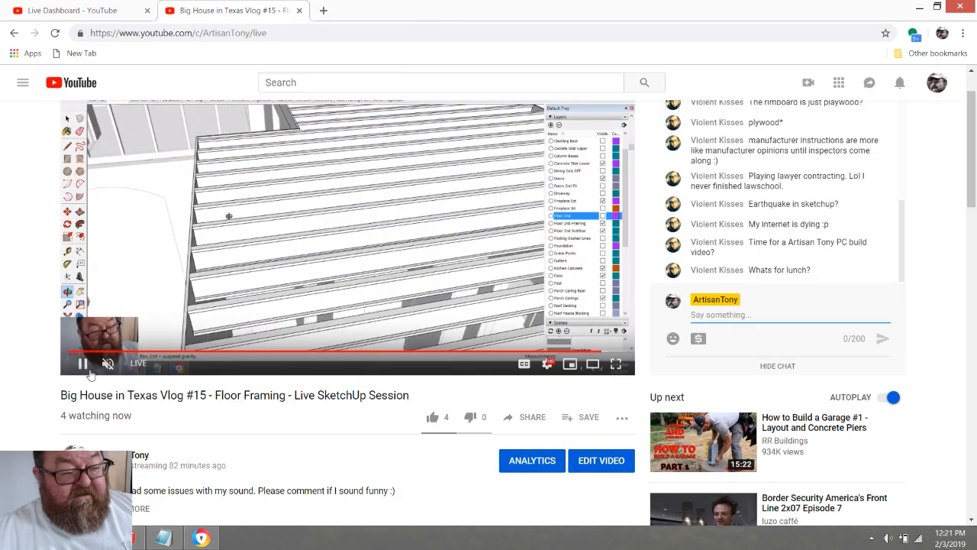
key("alt+Tab")
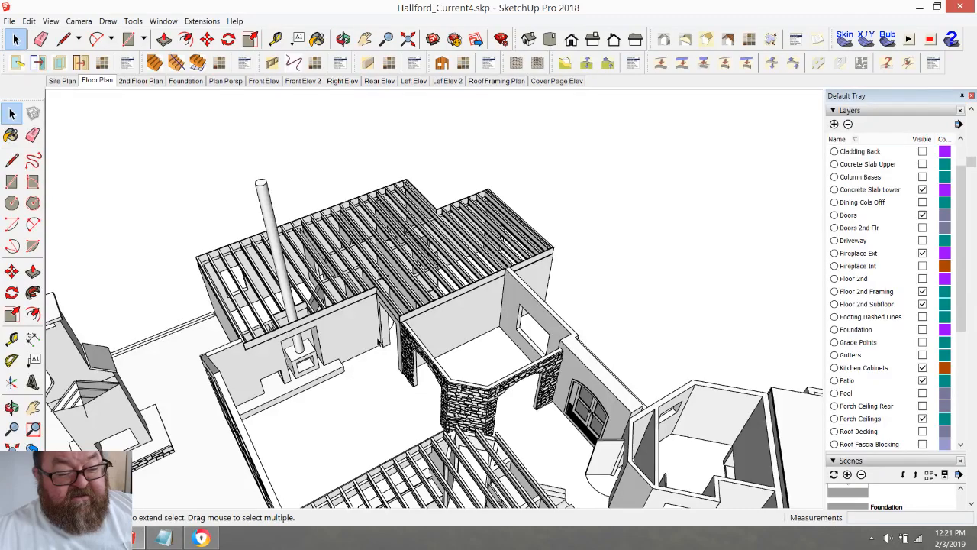
- Examine the joists and rim boards of both wings from several sides, including the wall junctions and outer corners
left_click(343, 39)
scroll(500, 277, "up", 5)
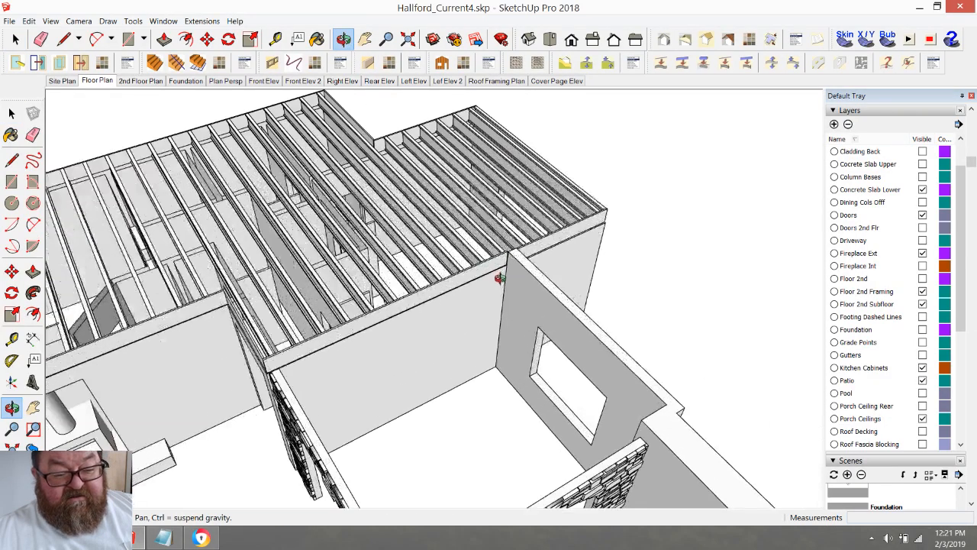
left_click_drag(500, 277, 329, 455)
scroll(330, 456, "down", 5)
left_click_drag(387, 464, 382, 460)
scroll(382, 461, "up", 5)
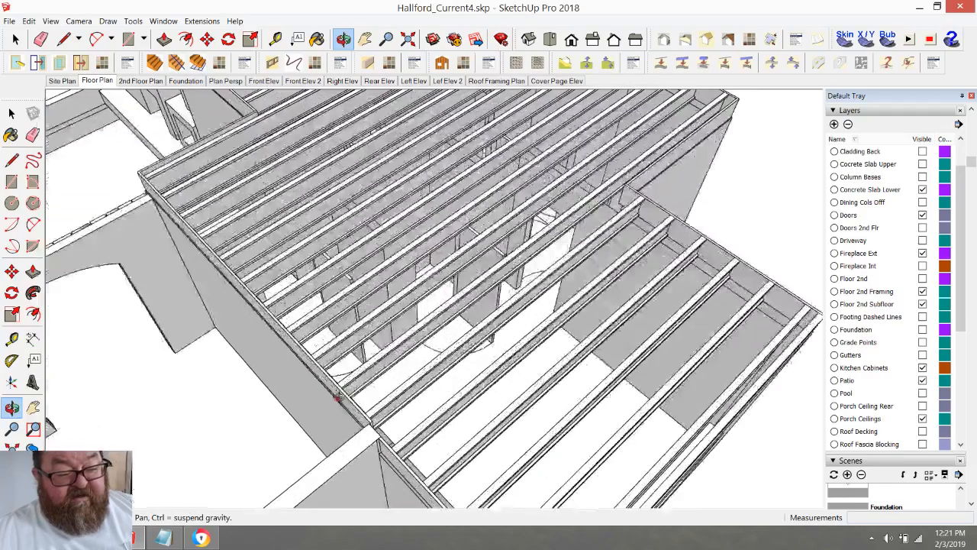
left_click_drag(359, 424, 427, 321)
scroll(404, 290, "down", 3)
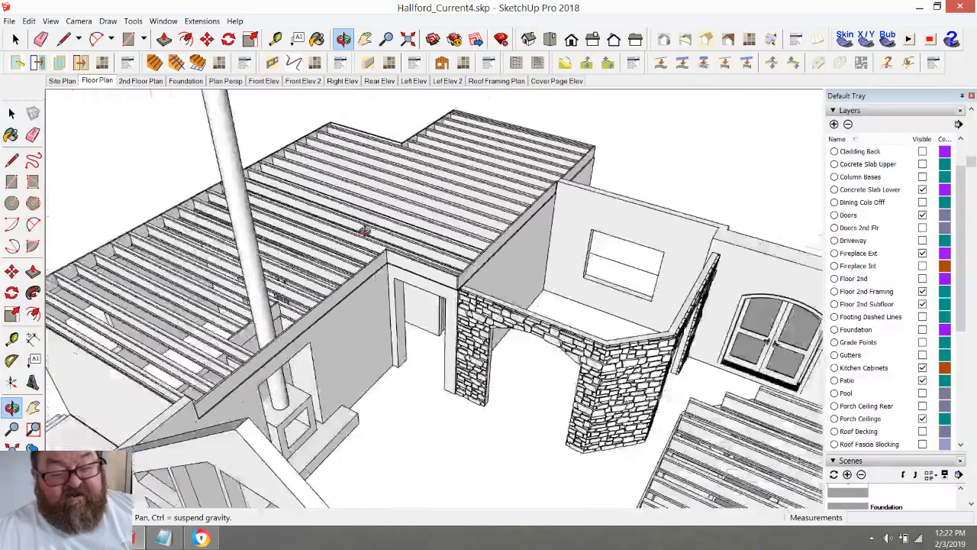
left_click_drag(405, 290, 355, 244)
scroll(354, 245, "up", 6)
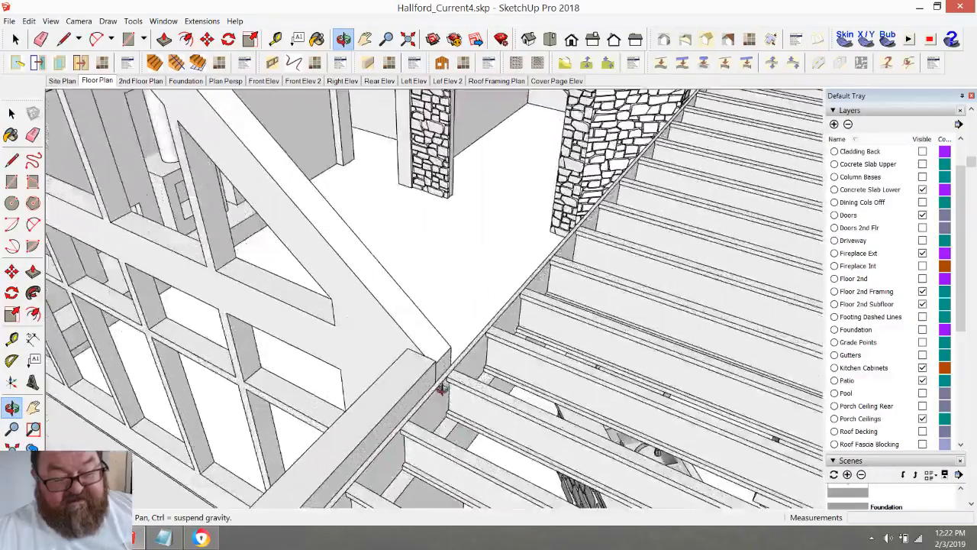
left_click_drag(457, 388, 264, 330)
scroll(363, 363, "up", 4)
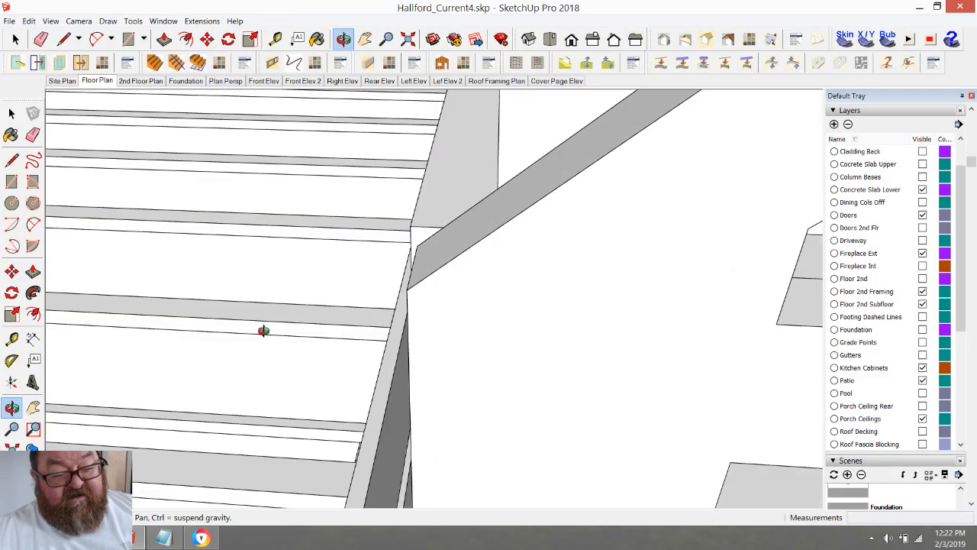
left_click_drag(281, 270, 220, 320)
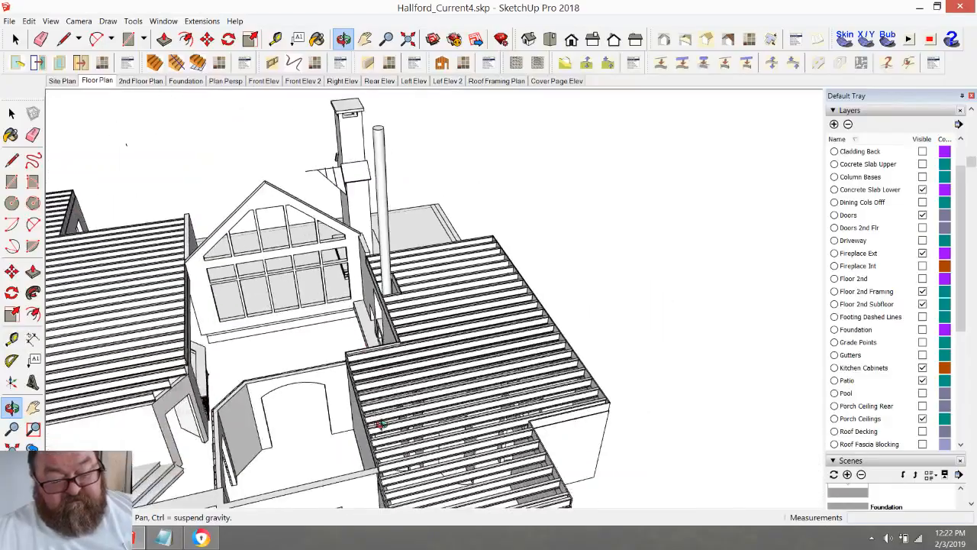
scroll(550, 374, "up", 5)
left_click_drag(427, 384, 399, 432)
scroll(572, 323, "down", 4)
scroll(577, 323, "up", 8)
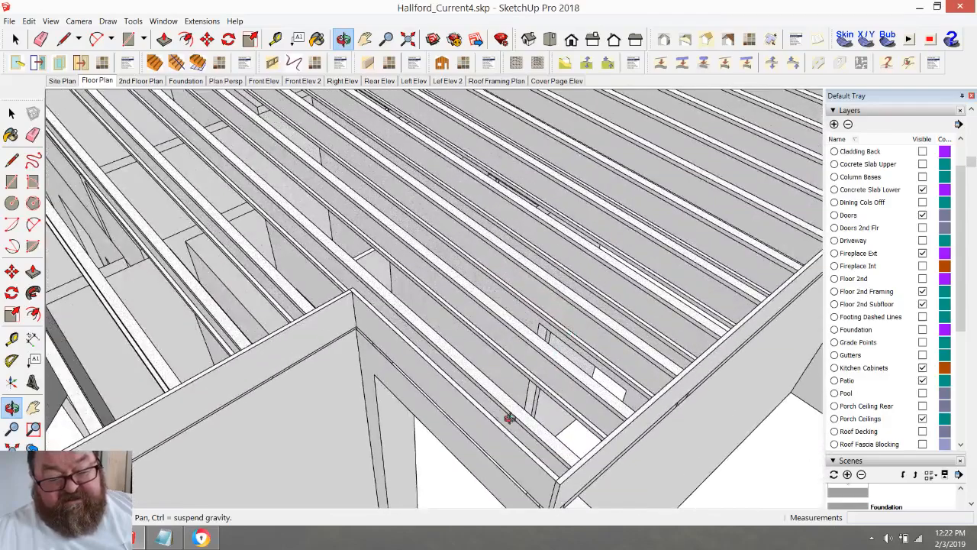
left_click_drag(510, 419, 359, 364)
left_click_drag(477, 382, 336, 323)
scroll(567, 465, "up", 5)
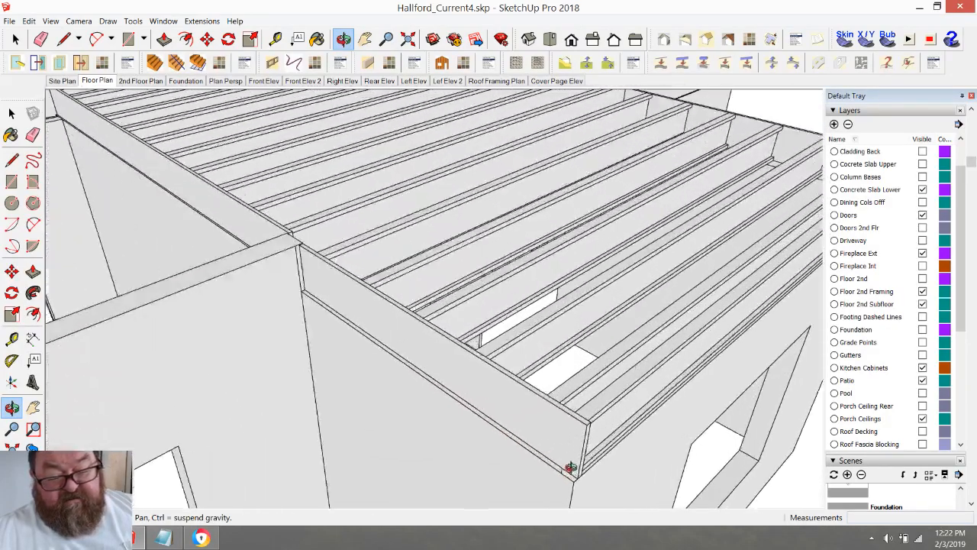
- Inside the floor framing group, copy the outer corner's rim board and adjoining edge I-joist about 7' 1 7/8" over to the neighbouring wall
left_click(15, 39)
left_click(420, 351)
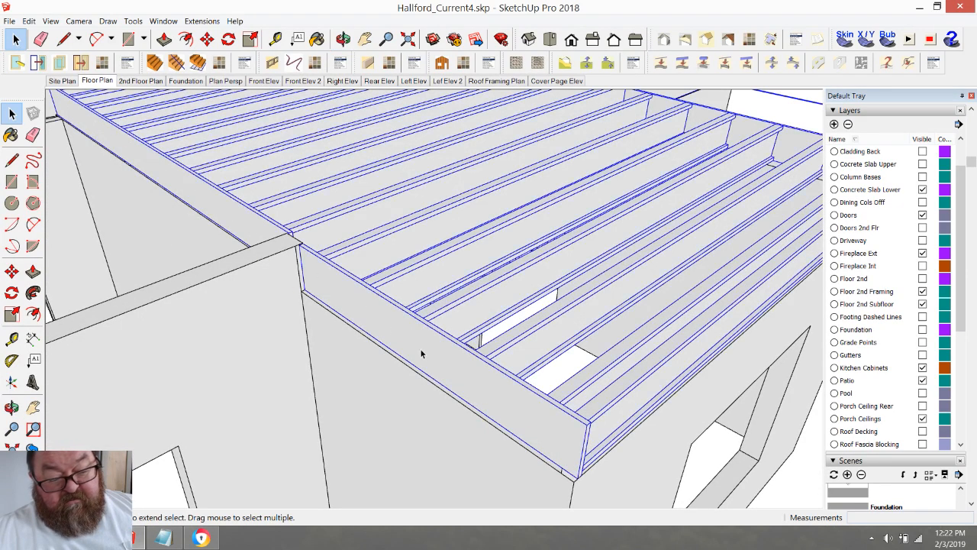
double_click(421, 351)
left_click(428, 348)
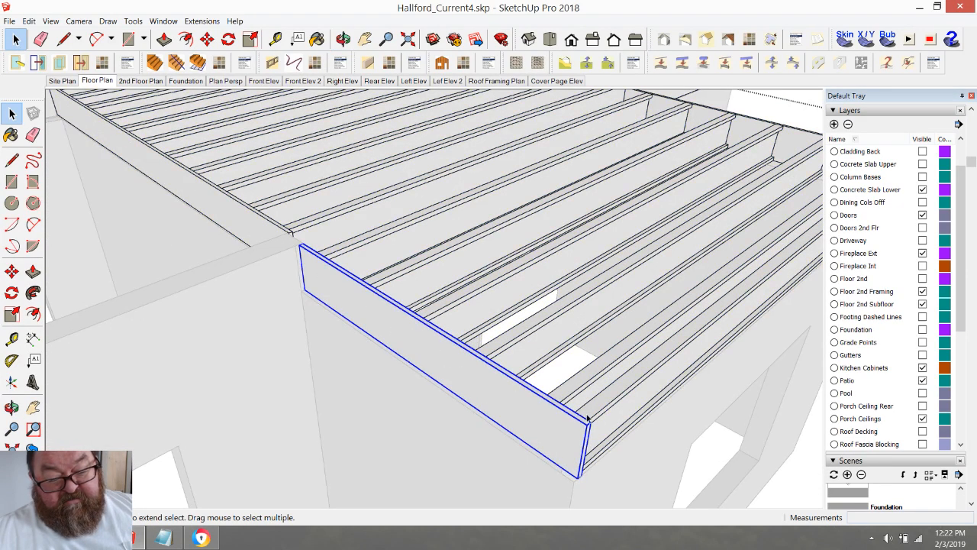
left_click(613, 403, "shift")
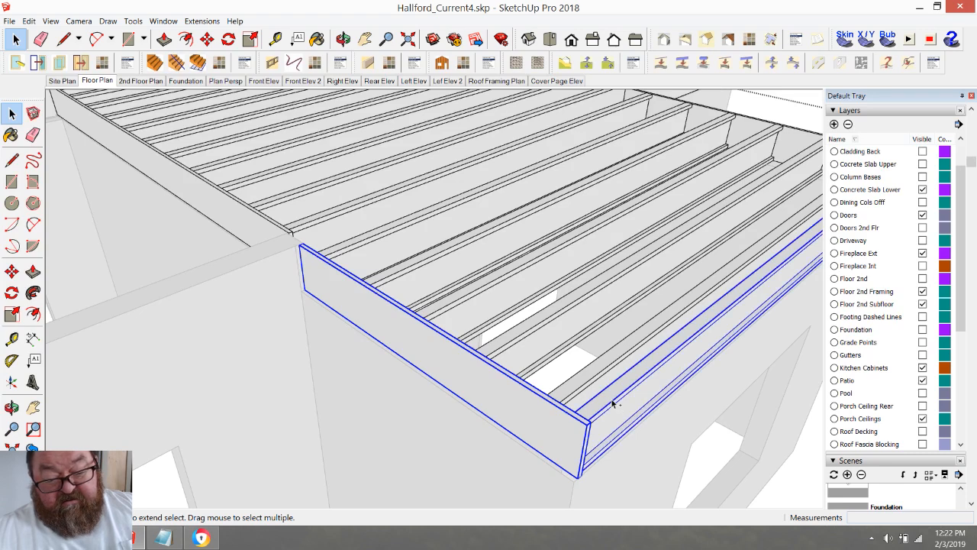
left_click(207, 39)
left_click(577, 481)
key("ctrl")
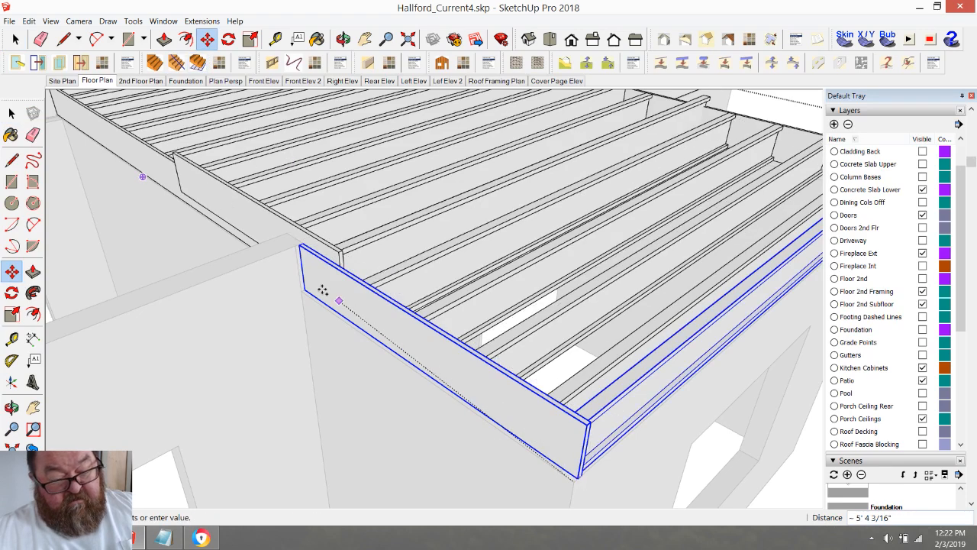
left_click(146, 298)
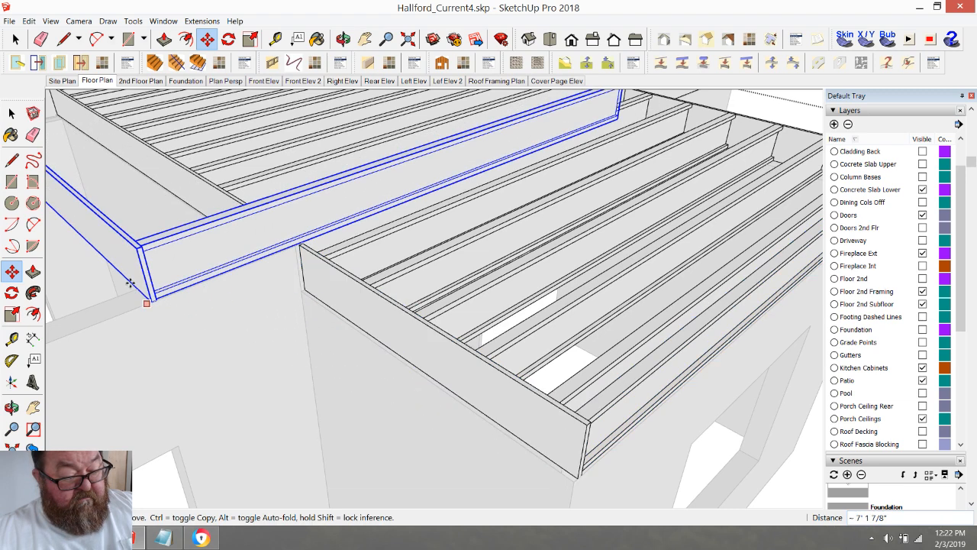
scroll(103, 267, "up", 5)
scroll(364, 406, "down", 5)
scroll(423, 290, "up", 2)
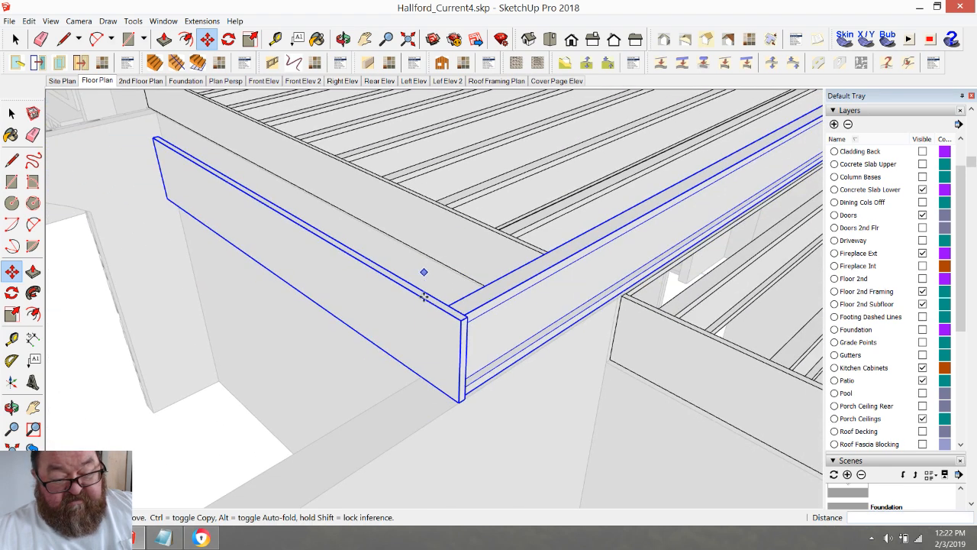
- Rotate the copied rim board and I-joist 90° about their shared bottom corner
left_click(228, 39)
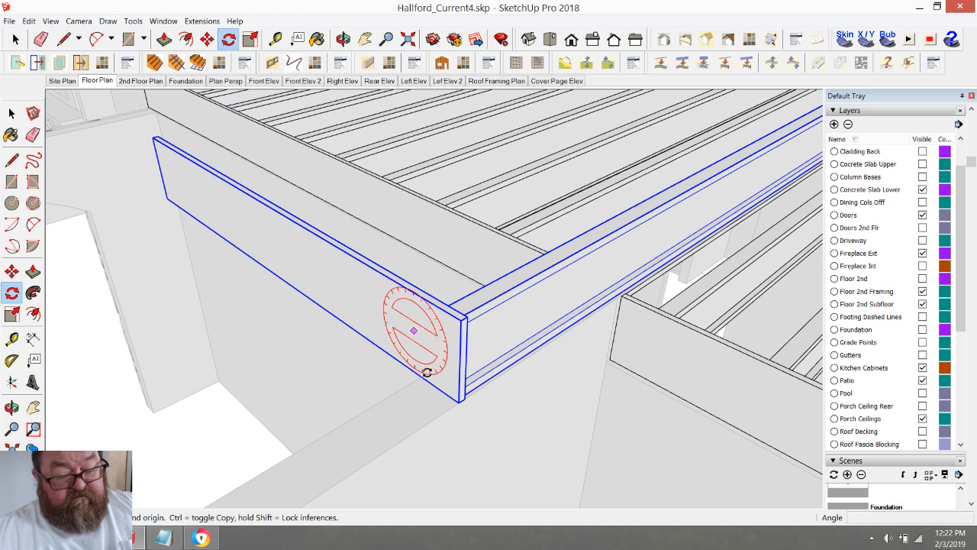
left_click(456, 402)
left_click(458, 393)
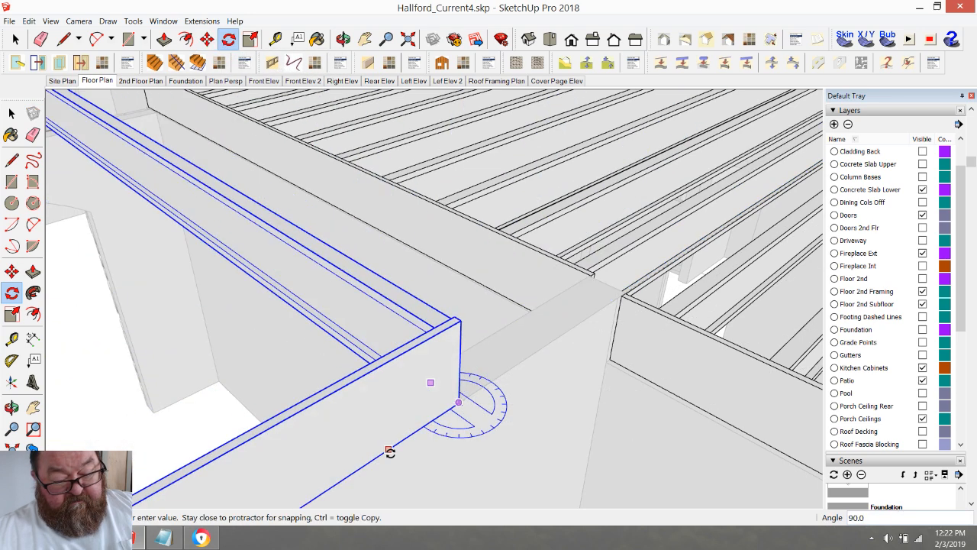
key("Escape")
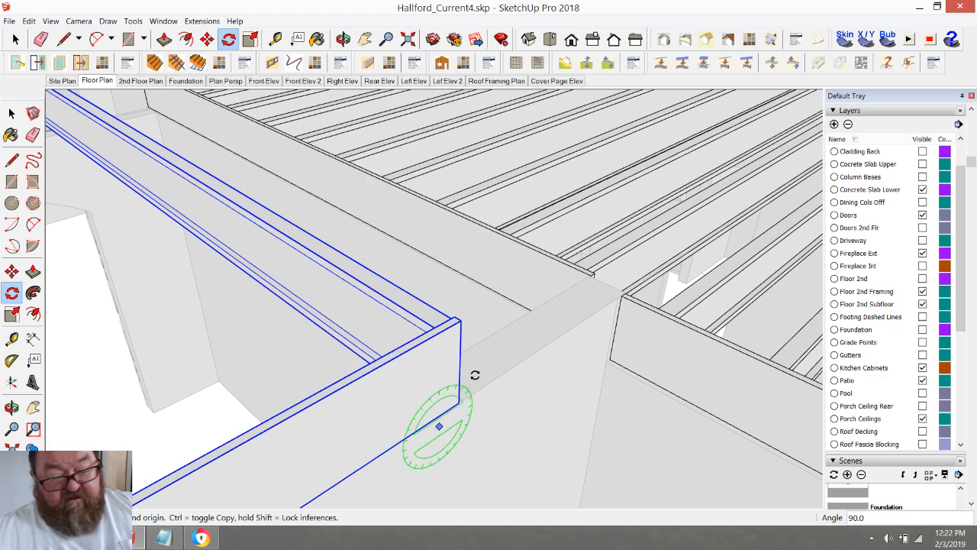
- Move the rotated rim board and I-joist along the wall top until their corner meets the wall corner beside the framed wing
left_click(344, 39)
left_click_drag(351, 99, 276, 364)
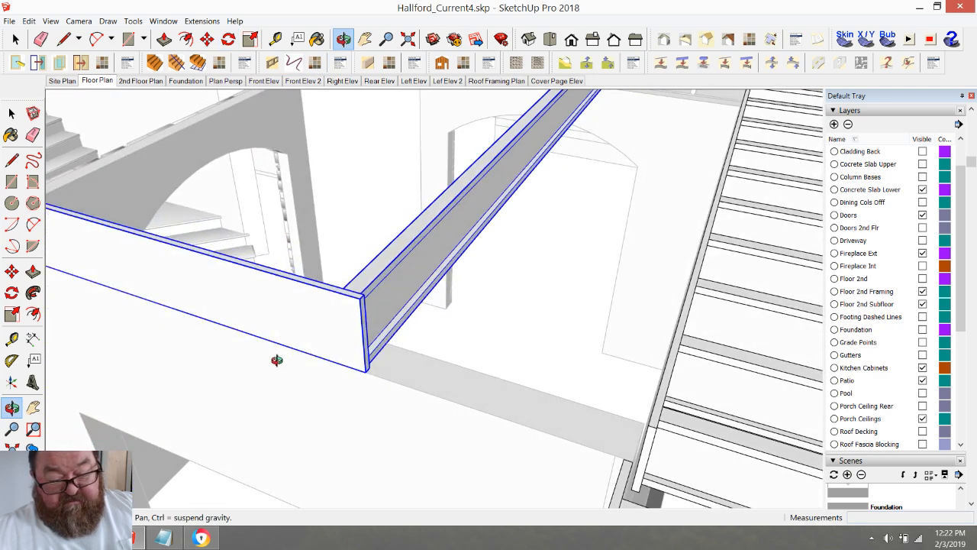
left_click(207, 39)
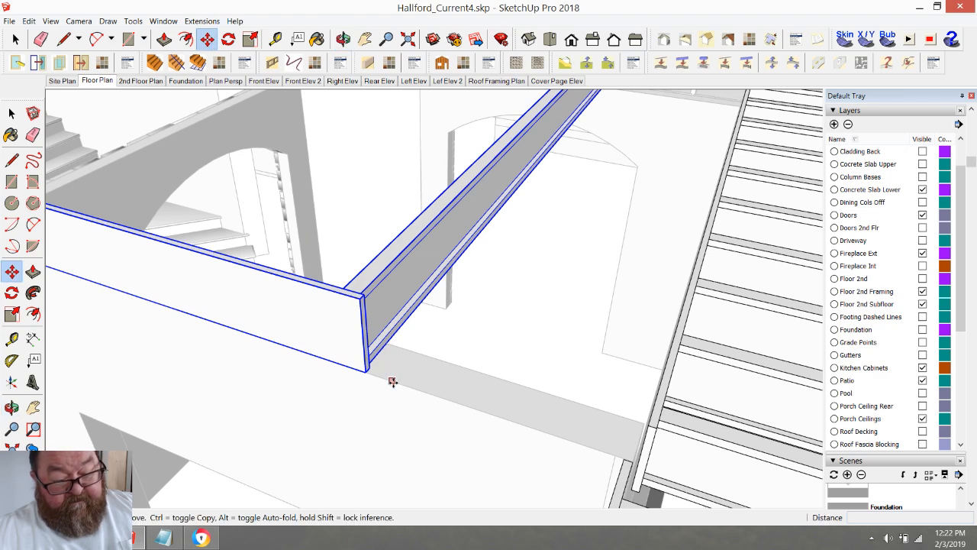
left_click(366, 374)
left_click(530, 425)
scroll(348, 365, "down", 2)
scroll(545, 418, "up", 4)
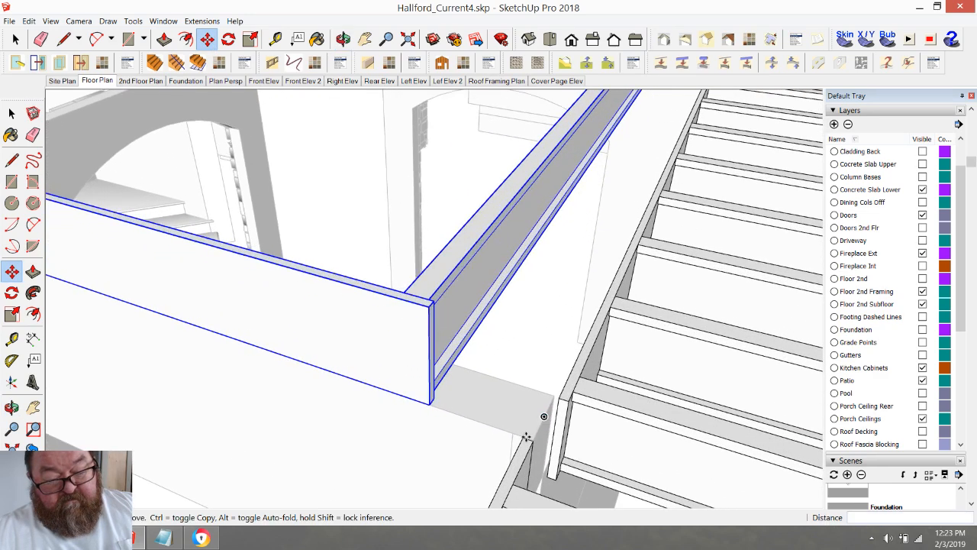
left_click(412, 403)
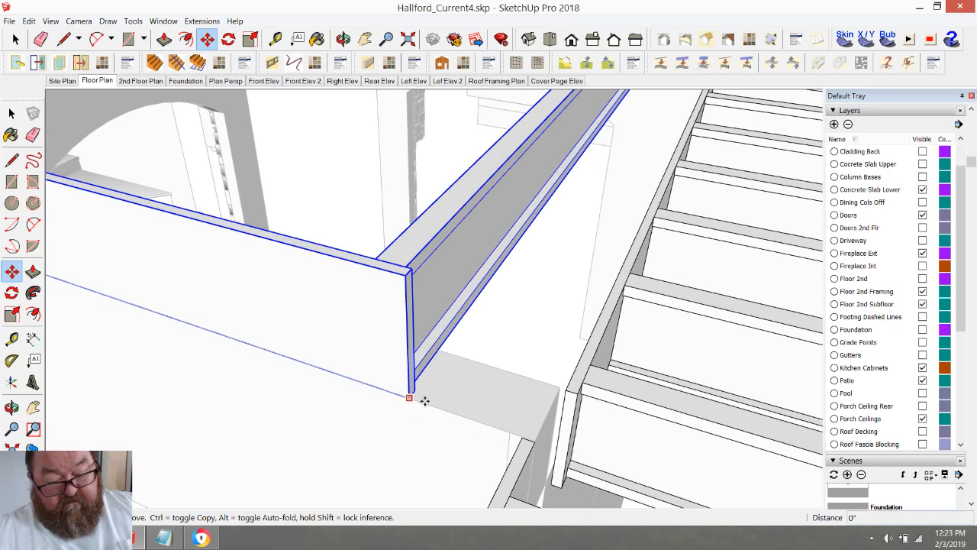
left_click(511, 437)
scroll(297, 398, "down", 2)
scroll(423, 386, "up", 8)
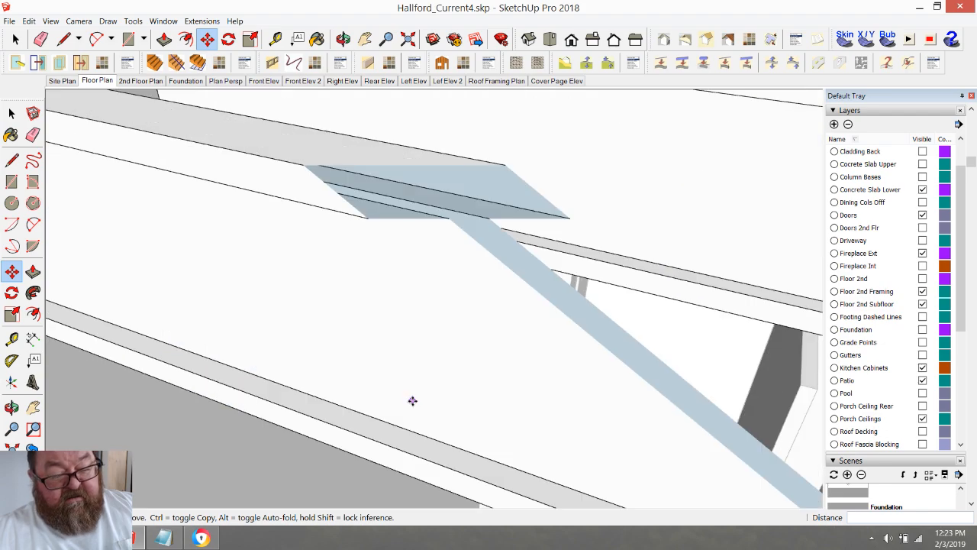
scroll(377, 382, "down", 5)
scroll(261, 307, "up", 4)
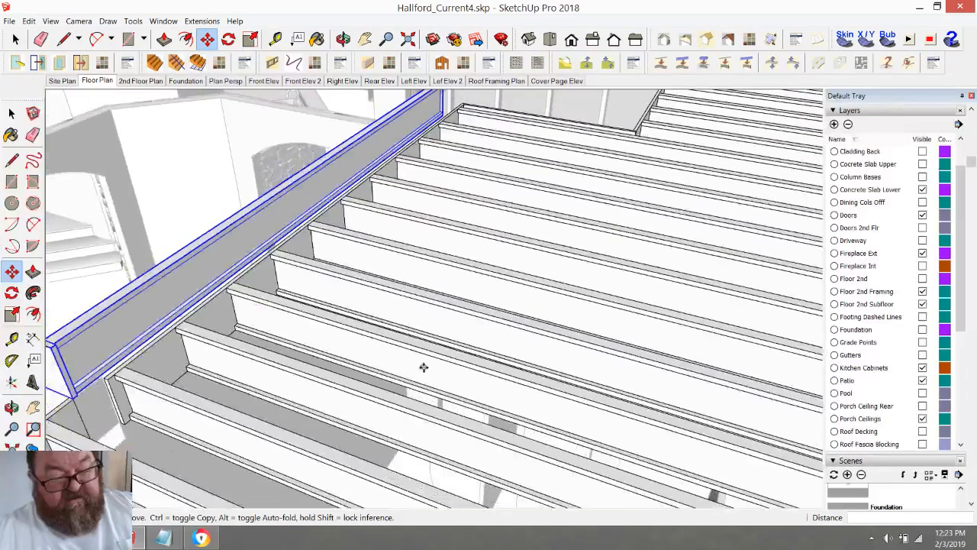
scroll(147, 377, "up", 2)
scroll(99, 364, "up", 4)
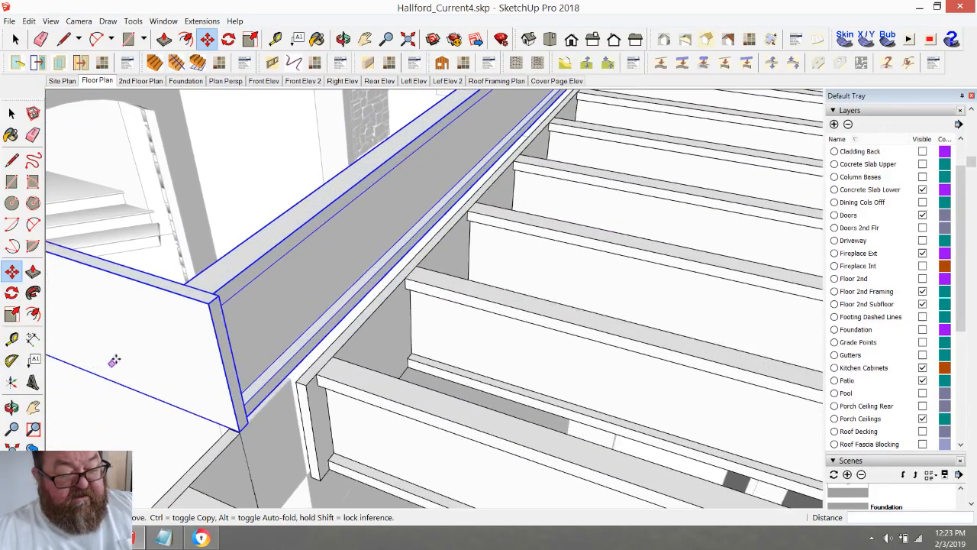
- Shift only the copied I-joist 1/2" so it lines up with the end corner of its rim board
key("space")
left_click(254, 242)
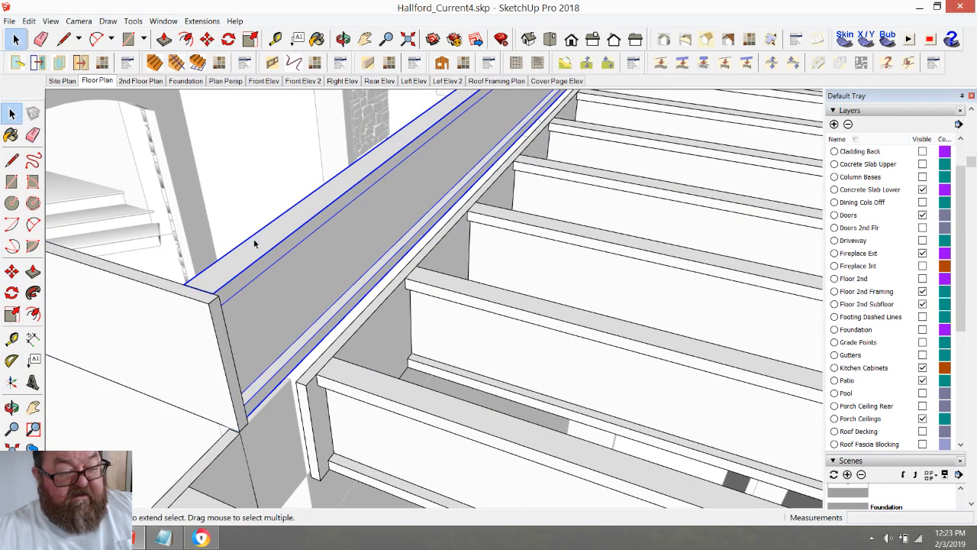
left_click(207, 39)
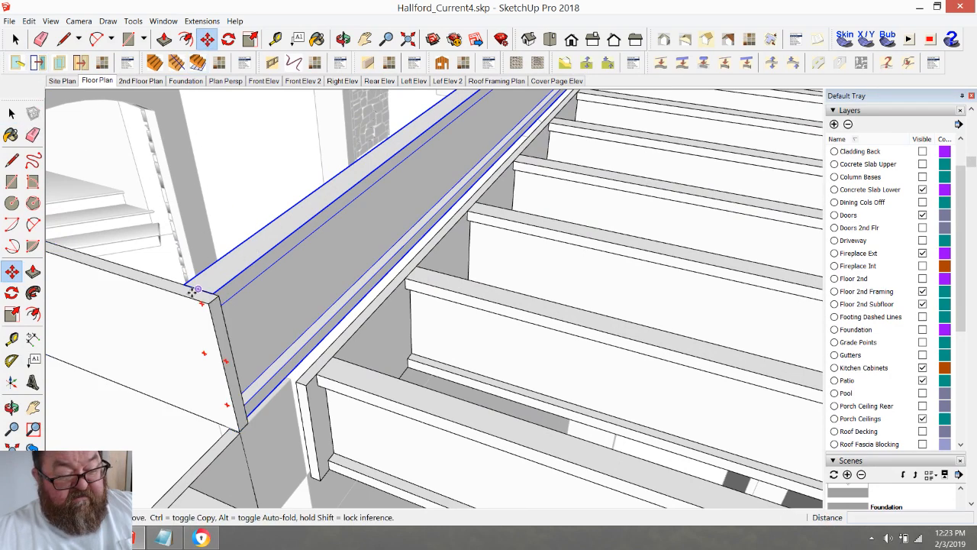
left_click(206, 293)
left_click(218, 295)
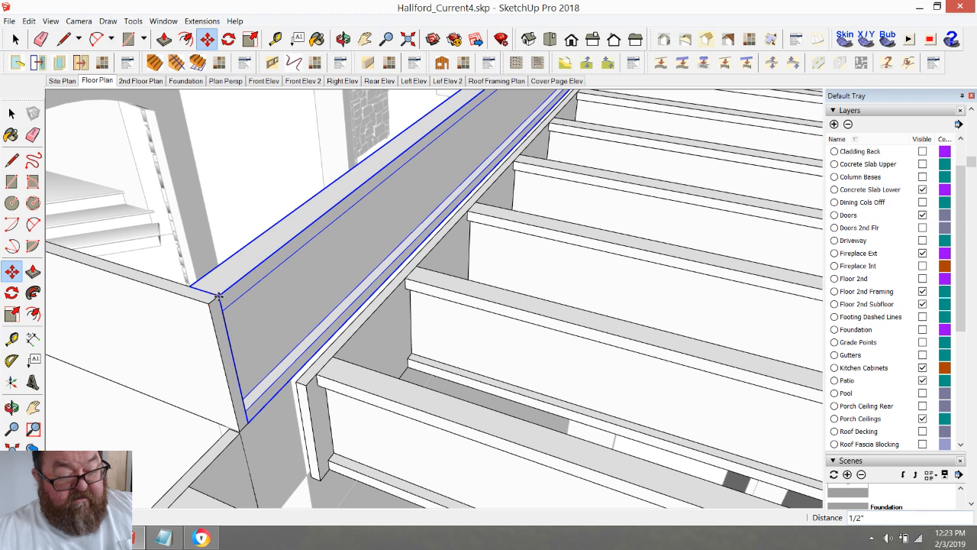
scroll(427, 409, "down", 1)
scroll(495, 454, "down", 1)
scroll(494, 454, "down", 1)
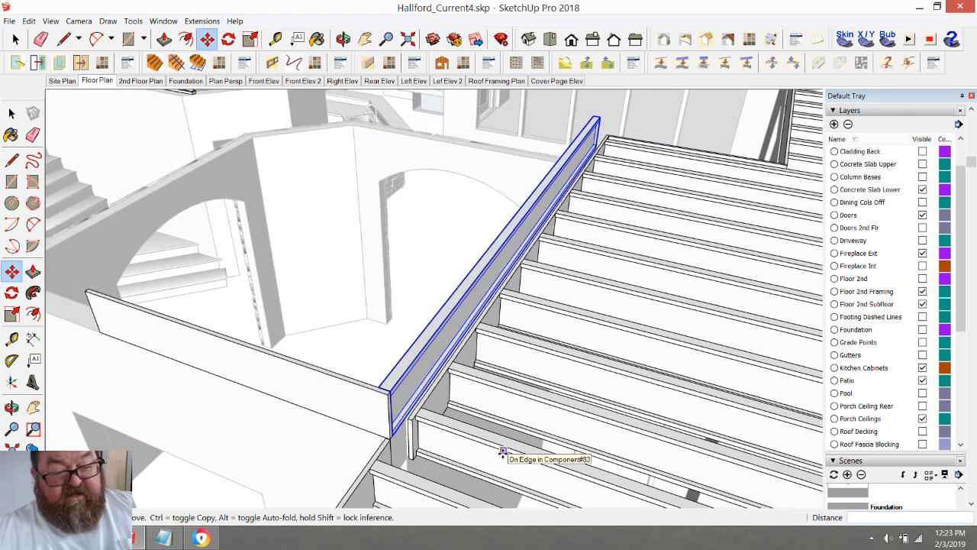
- Make the shifted I-joist beside the framed wing a unique component
left_click(13, 38)
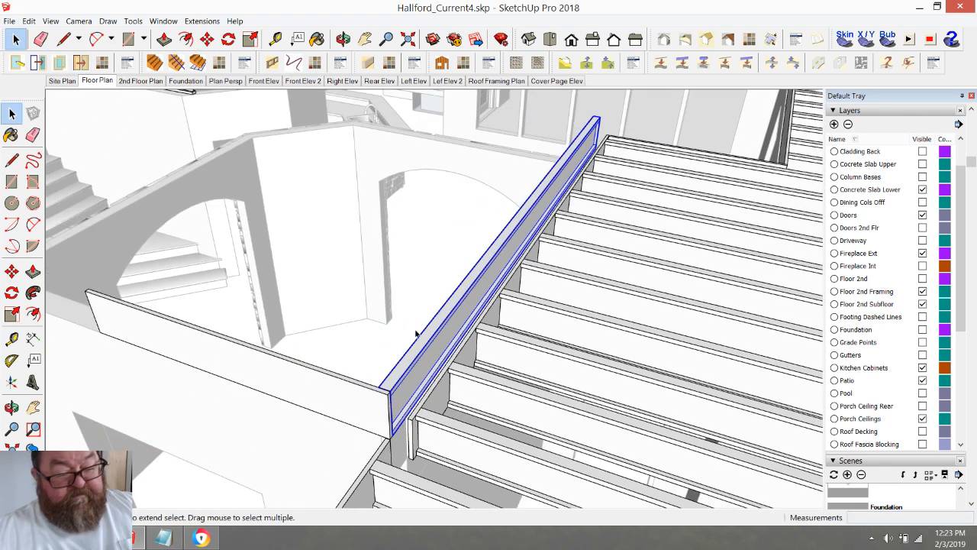
right_click(426, 341)
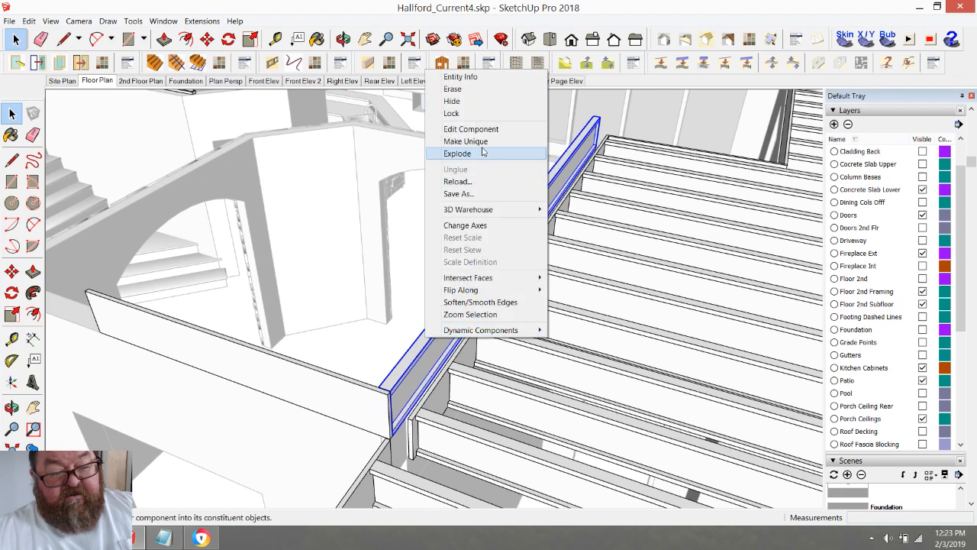
left_click(479, 154)
- Extend the unique I-joist's far end 1' 2 1/4" toward the stone wall with Push/Pull and stop editing it
left_click(343, 38)
left_click_drag(347, 198, 186, 359)
scroll(270, 251, "up", 6)
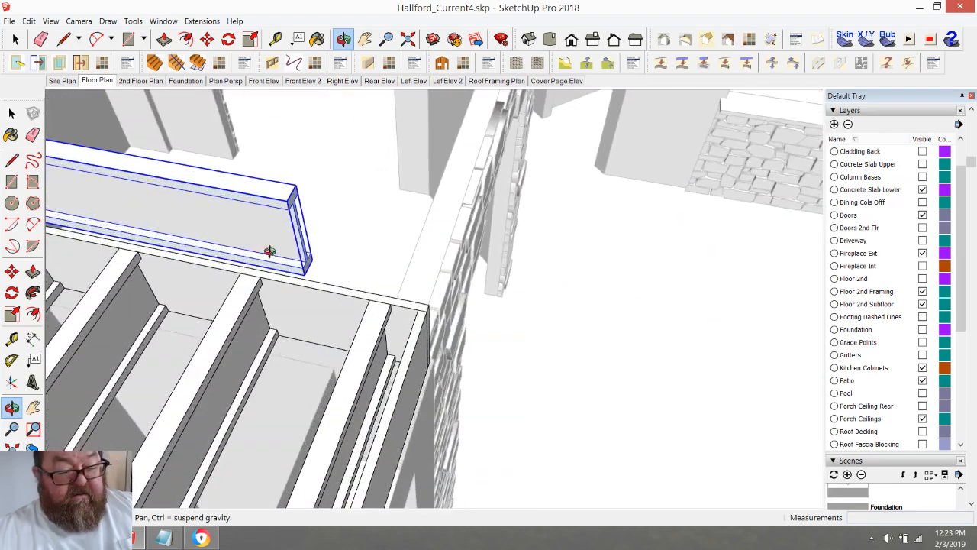
scroll(269, 251, "up", 3)
left_click_drag(323, 292, 124, 210)
left_click_drag(393, 302, 410, 320)
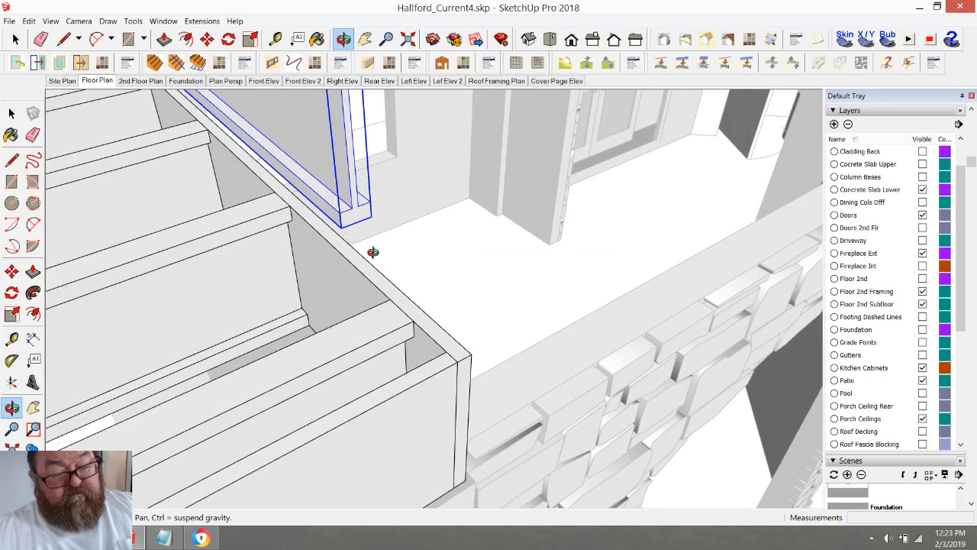
left_click(16, 39)
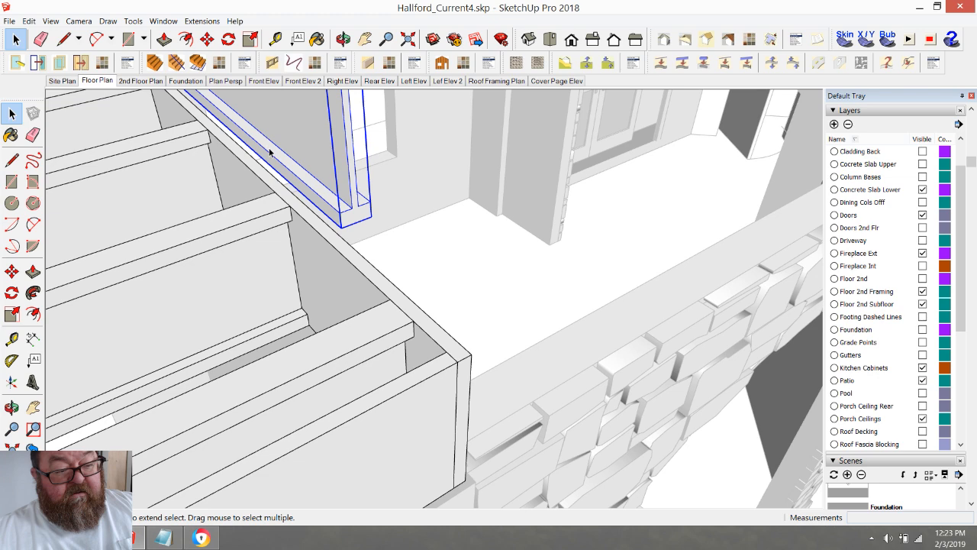
double_click(290, 144)
left_click(164, 39)
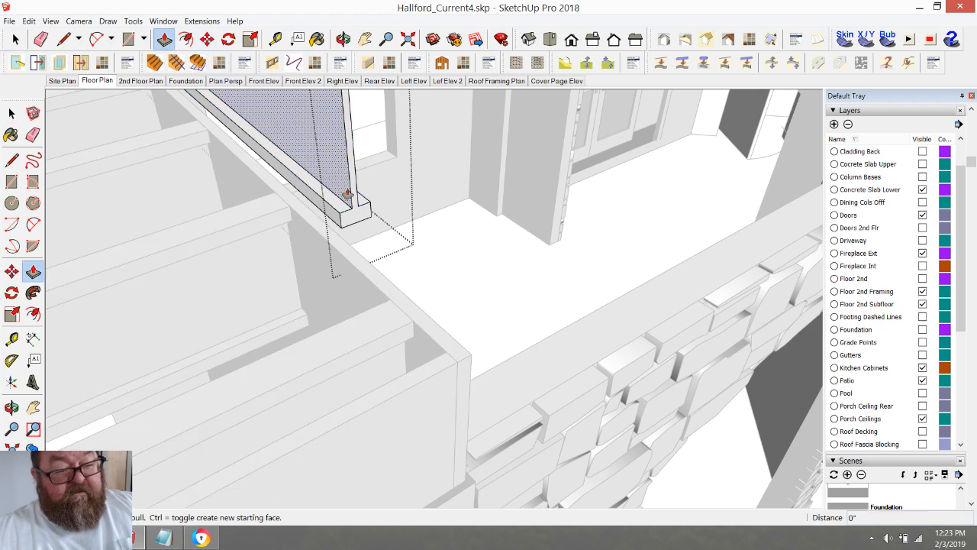
left_click(352, 210)
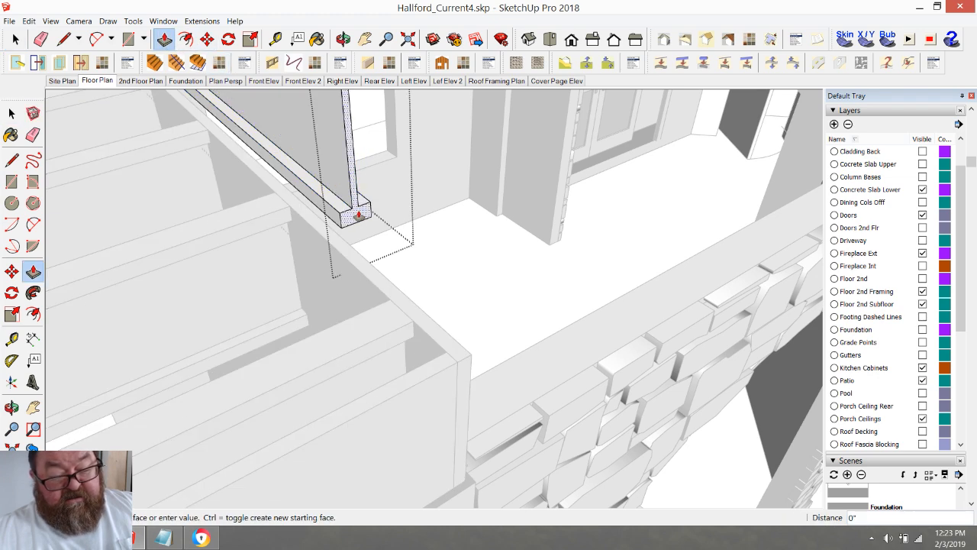
left_click(445, 357)
middle_click_drag(415, 344, 313, 330)
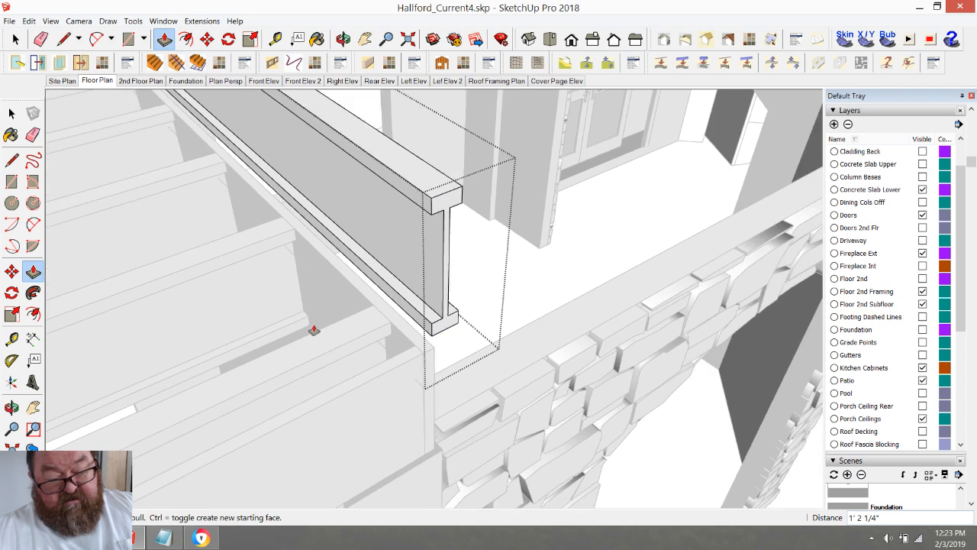
scroll(501, 352, "down", 2)
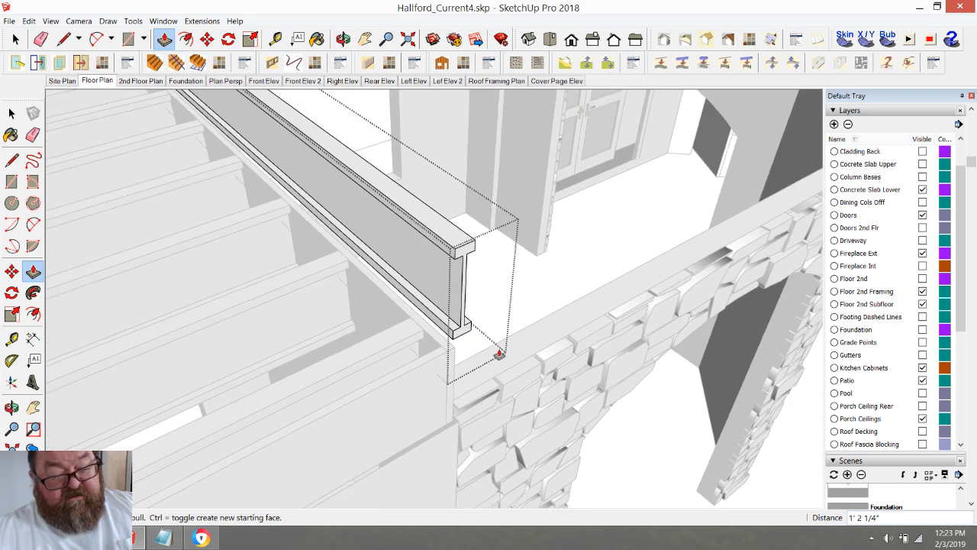
key("space")
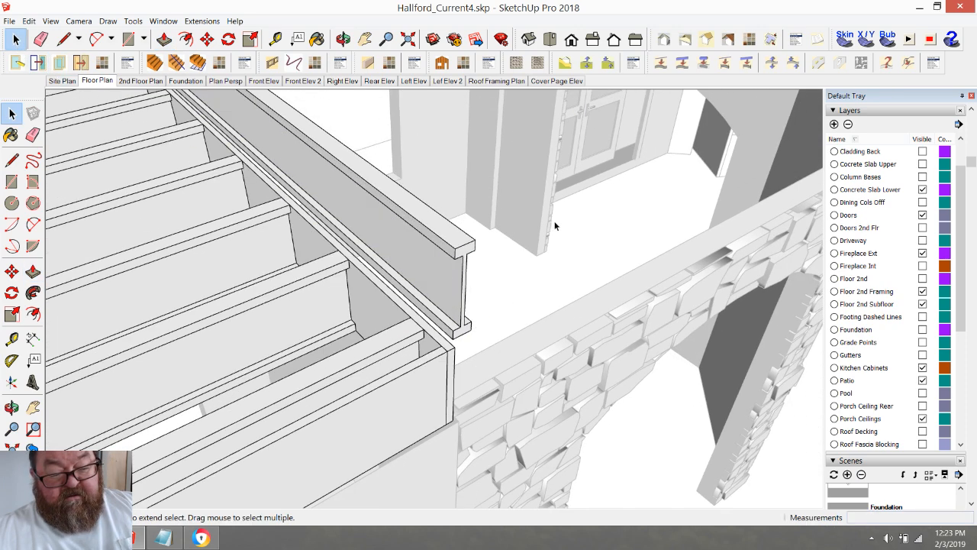
scroll(596, 206, "down", 1)
- Copy the short rim board near the stone wall so it starts at the extended I-joist's end and runs along the stone wall
left_click(440, 379)
scroll(523, 193, "down", 4)
scroll(347, 303, "up", 3)
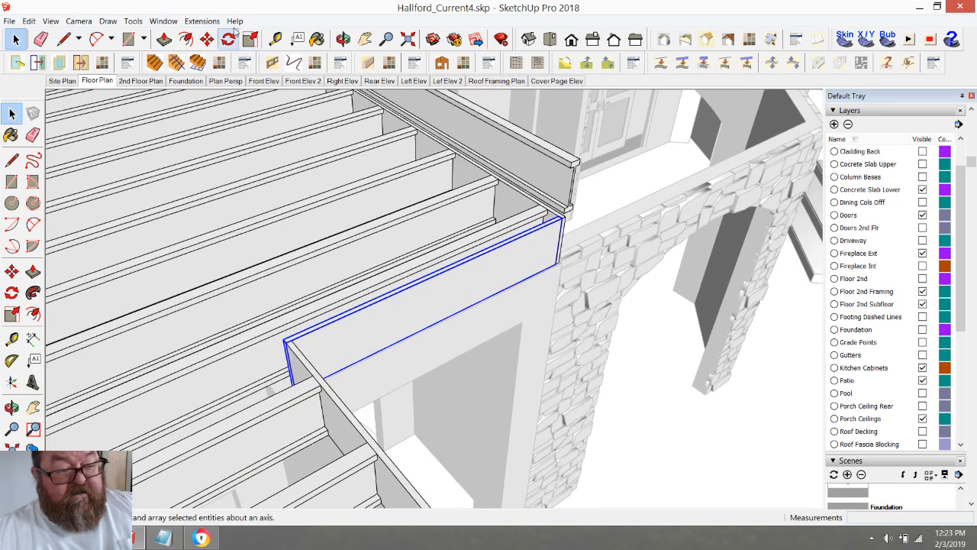
key("m")
left_click(283, 336)
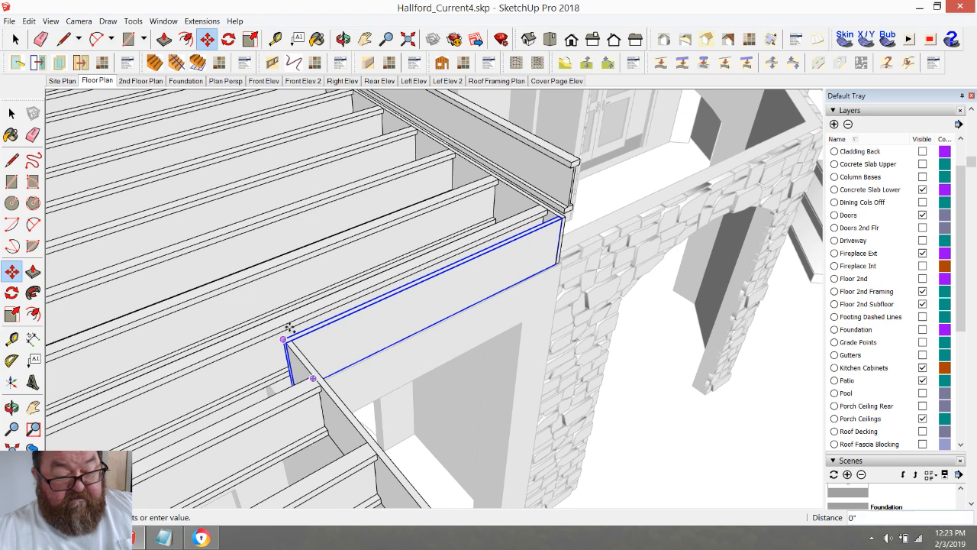
left_click(575, 161)
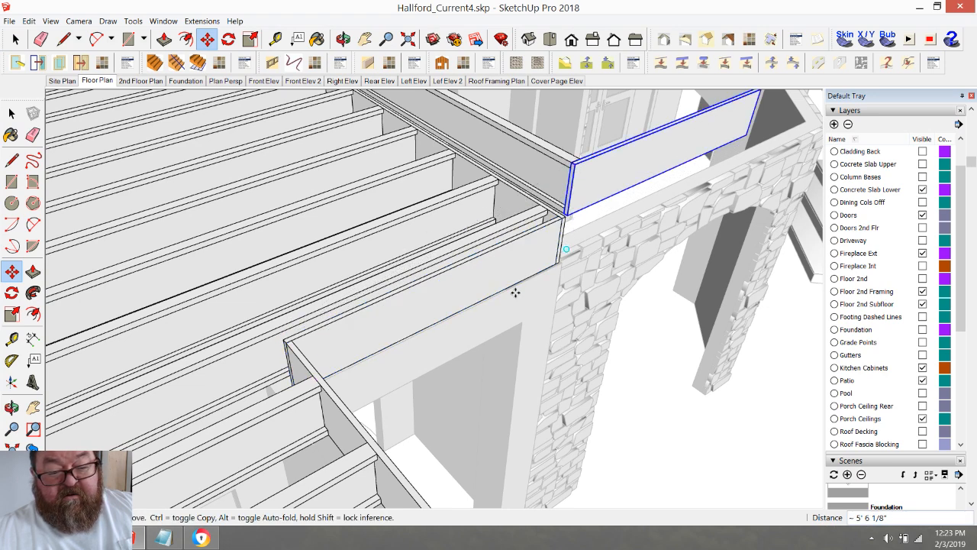
scroll(489, 324, "down", 3)
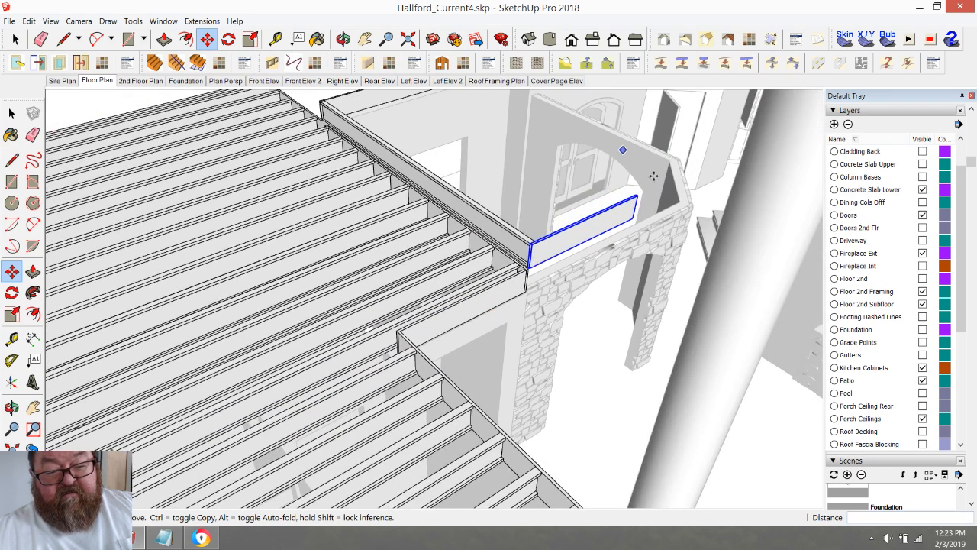
scroll(493, 329, "down", 1)
left_click(344, 39)
left_click_drag(576, 265, 336, 247)
left_click_drag(531, 257, 252, 299)
scroll(252, 299, "up", 5)
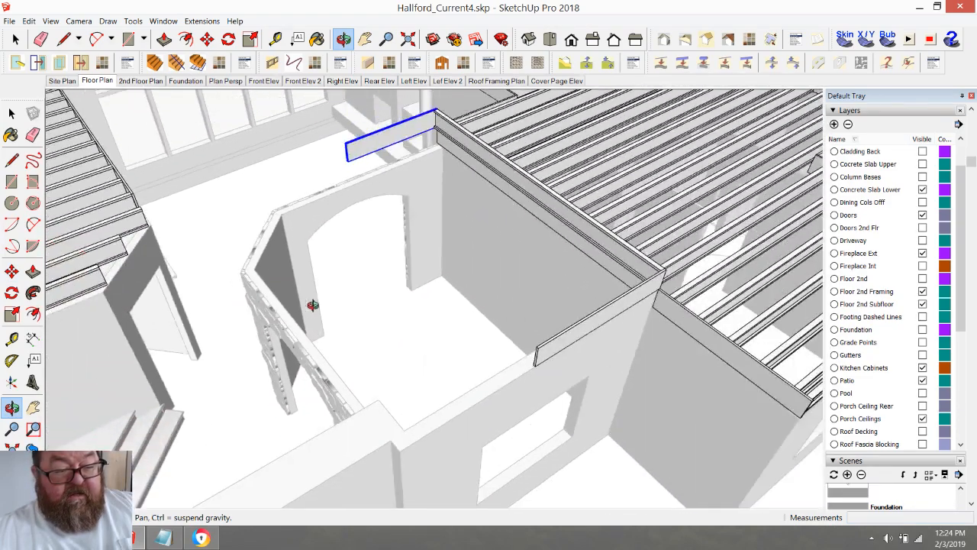
- Measure from the edge I-joist across the room to the stone wall's corner
left_click(164, 39)
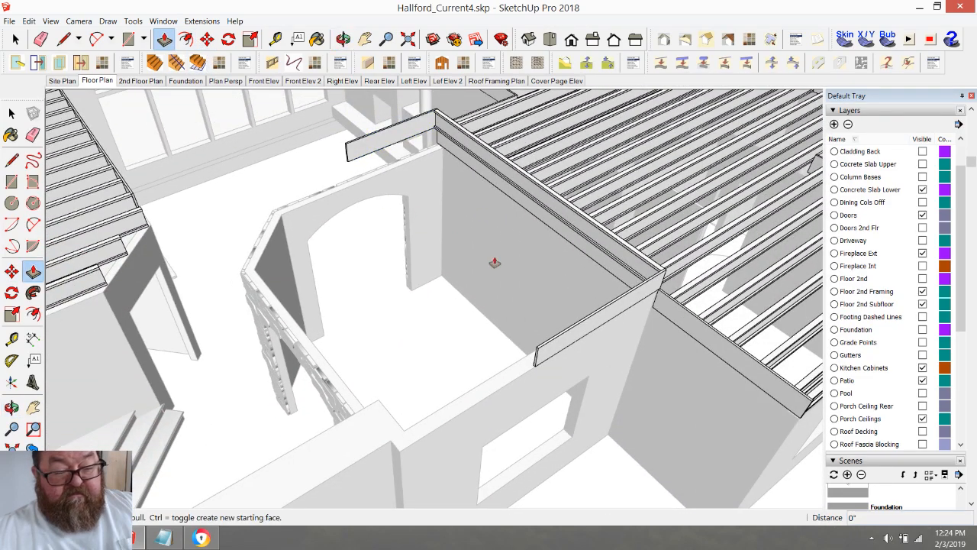
left_click(276, 39)
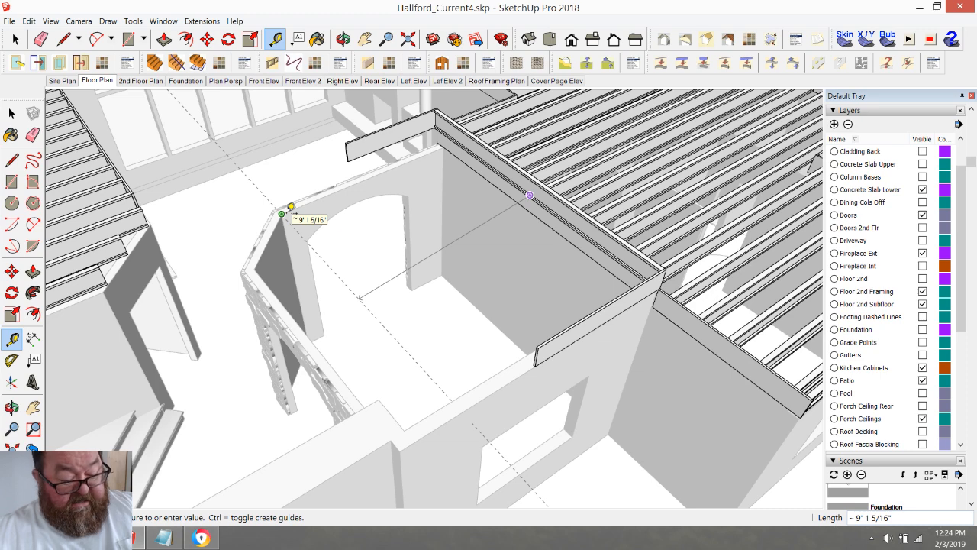
key("Escape")
key("space")
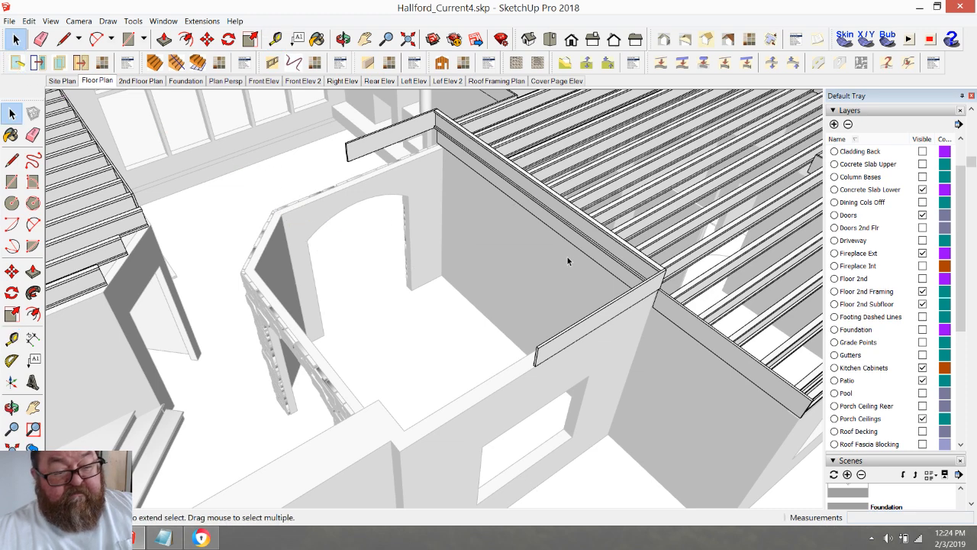
- Copy the edge I-joist across the stone-walled room as an array of 8 copies spaced 16" apart
scroll(594, 261, "up", 4)
left_click(676, 278)
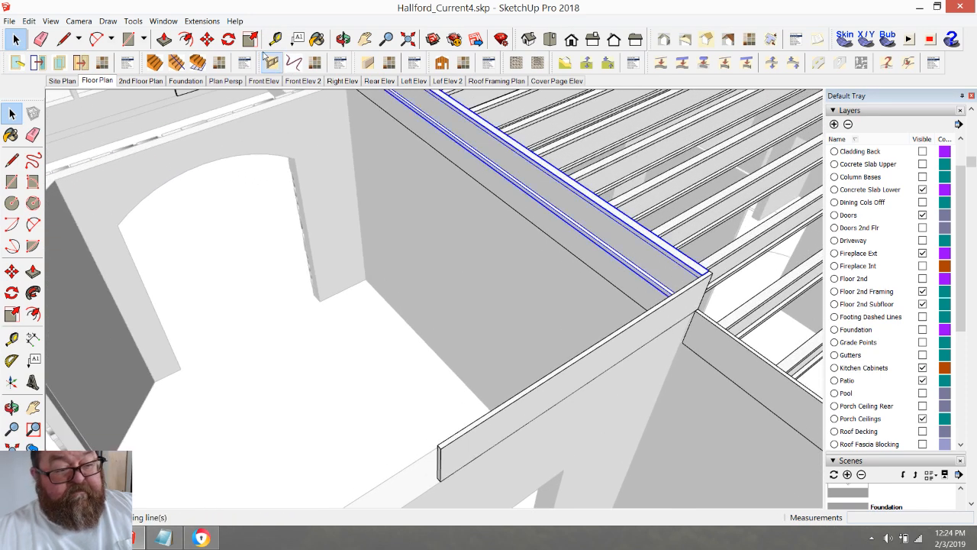
key("m")
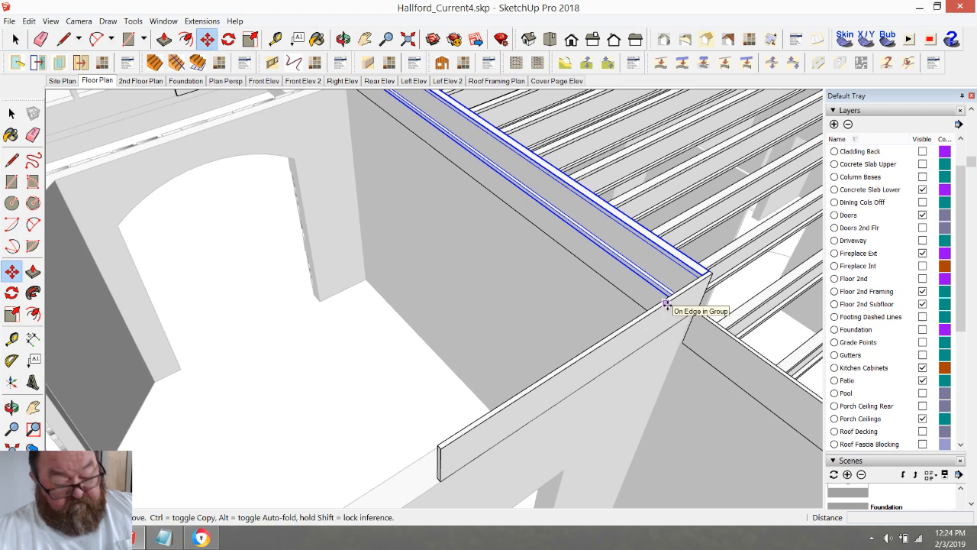
left_click(666, 304)
type("16")
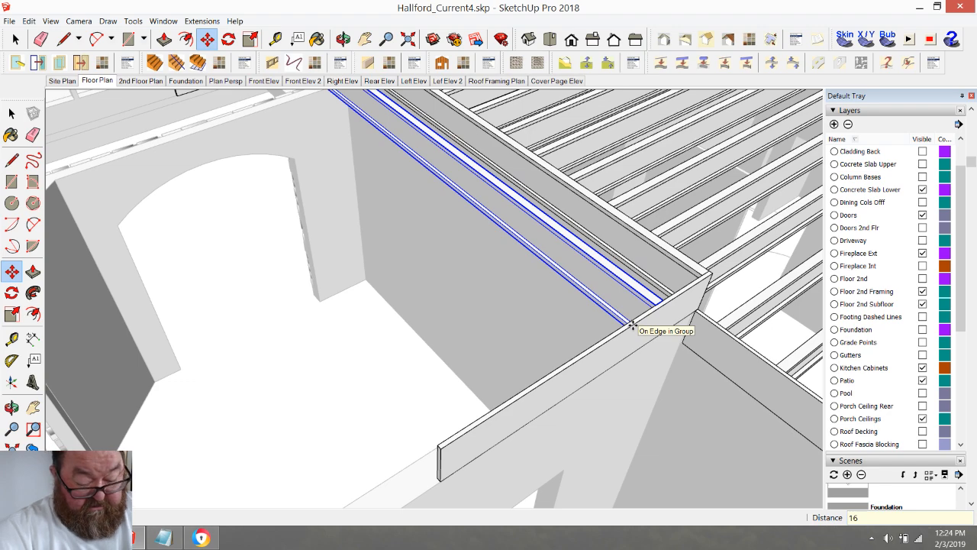
type("*8")
key("Return")
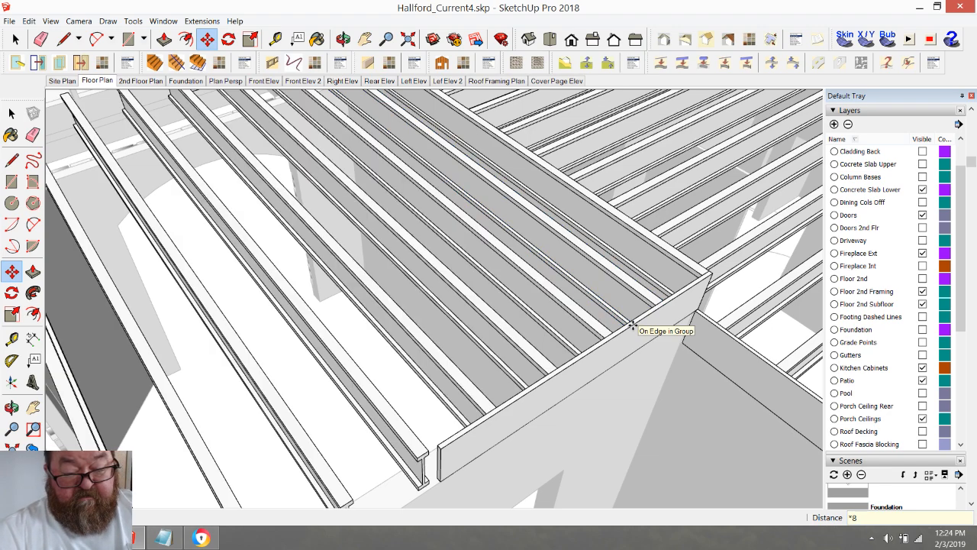
scroll(632, 325, "up", 1)
scroll(685, 275, "down", 1)
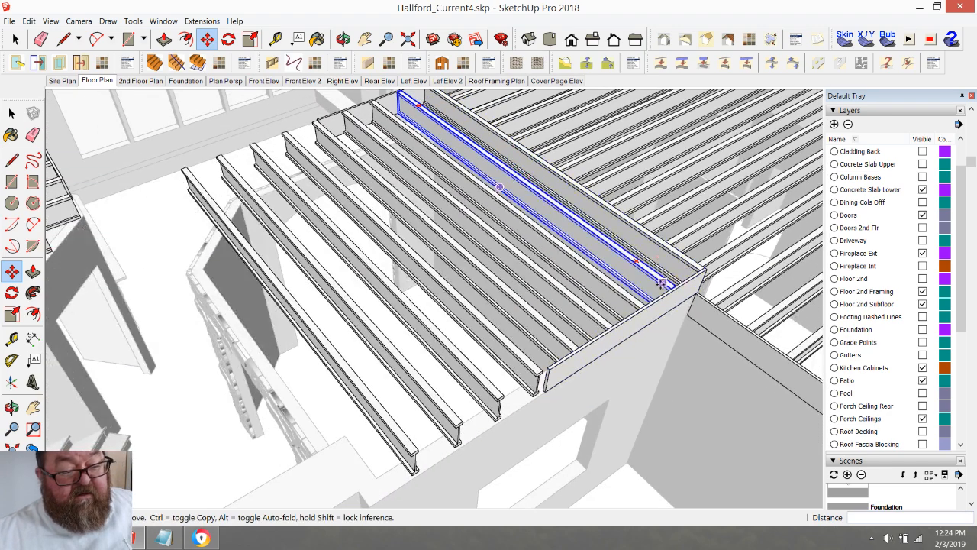
- Copy the last I-joist of the array another 1' 4" outward, toward the front wall's outer corner
key("space")
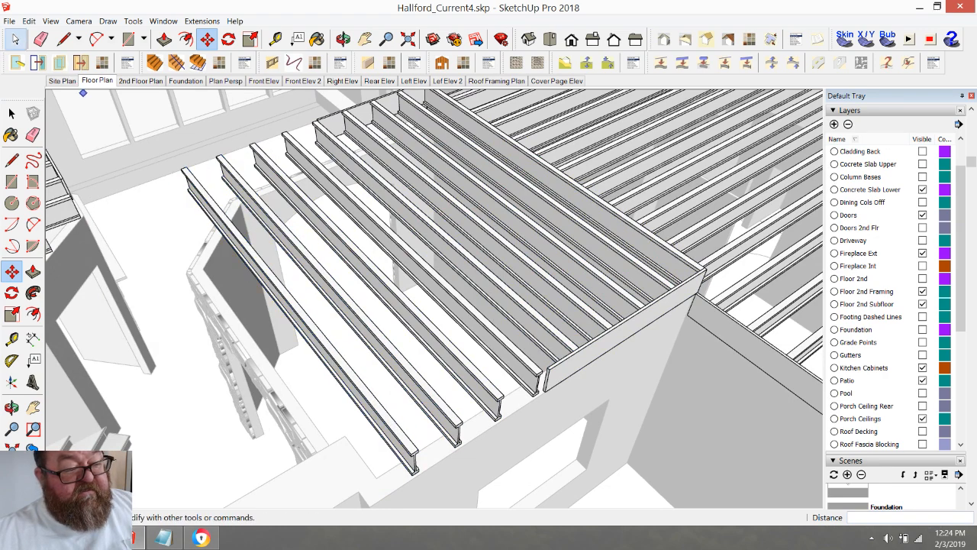
left_click(244, 197)
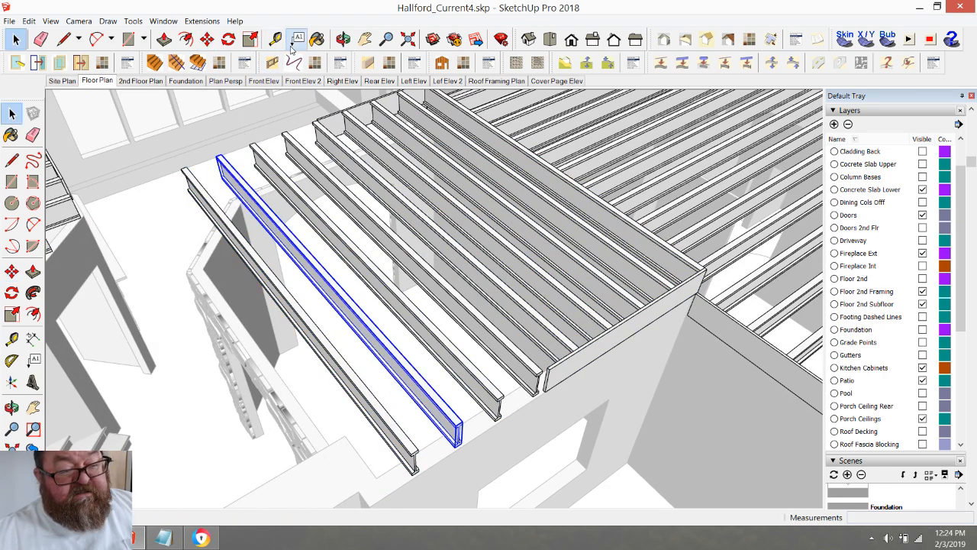
left_click(343, 39)
left_click_drag(219, 222, 305, 334)
left_click_drag(367, 357, 498, 359)
left_click(15, 39)
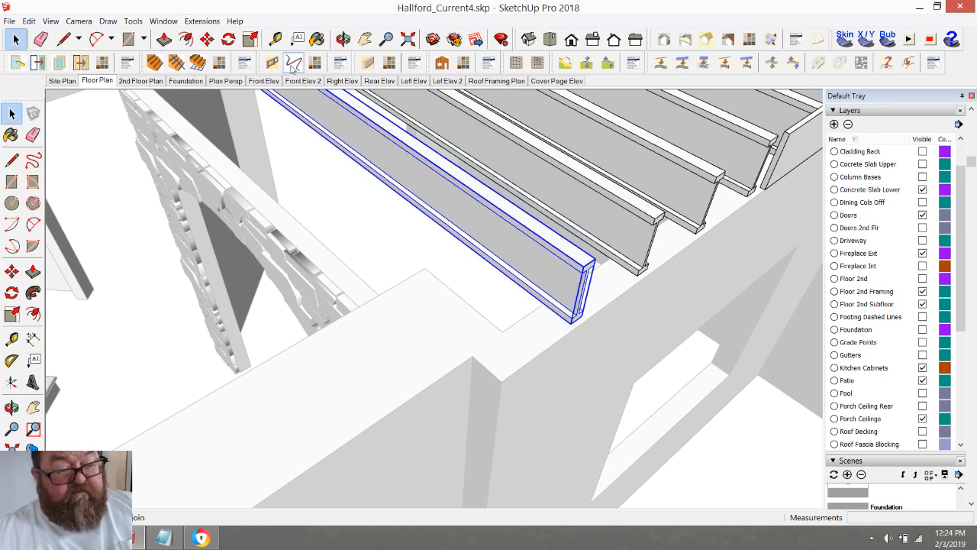
left_click(207, 39)
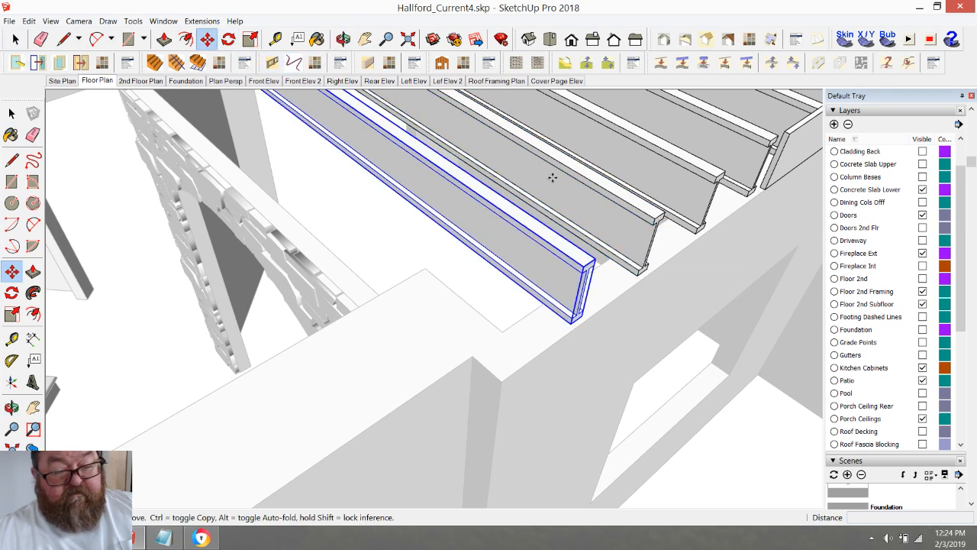
left_click(654, 217)
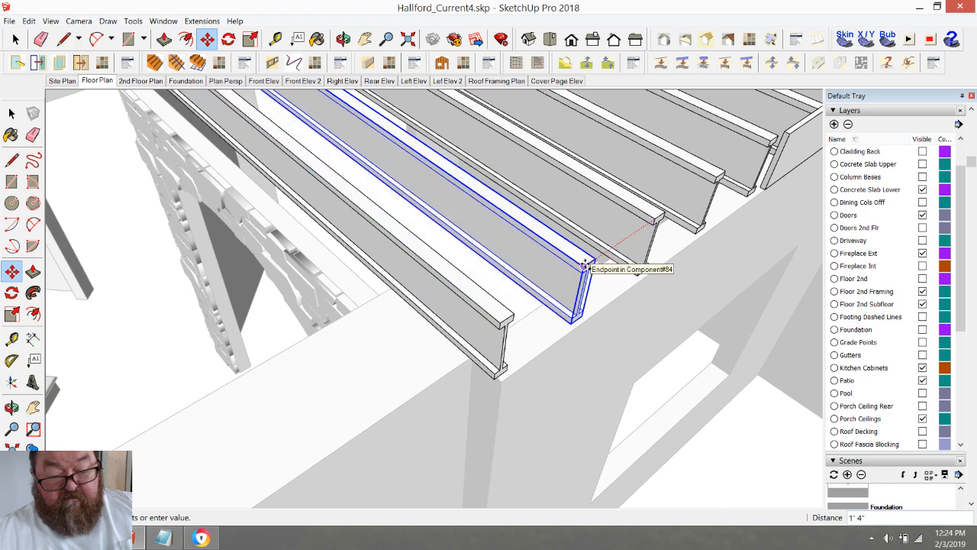
- Examine the extended I-joist layout over the stone-walled room and its position relative to the front wall and the neighbouring wing
left_click(342, 39)
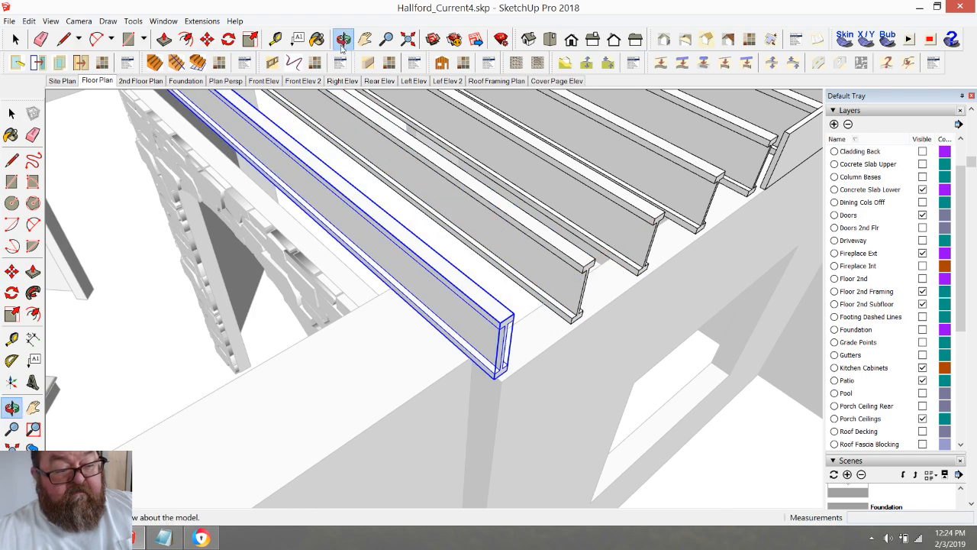
left_click_drag(396, 288, 238, 157)
left_click_drag(305, 272, 631, 395)
left_click_drag(451, 372, 528, 432)
scroll(446, 374, "down", 5)
scroll(432, 279, "down", 5)
left_click_drag(432, 280, 315, 406)
scroll(314, 406, "up", 3)
scroll(395, 308, "down", 3)
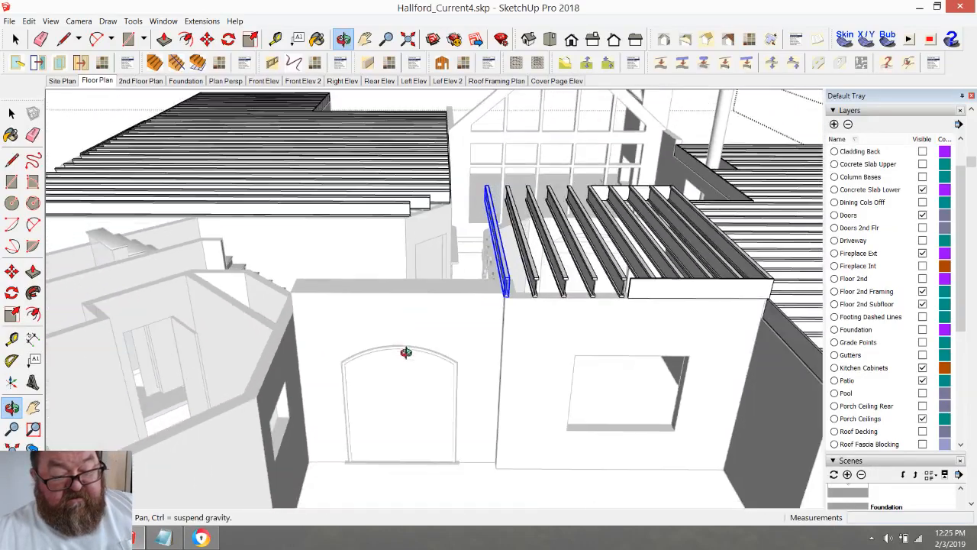
- Open the wall around the arched double door for editing and push its exterior face inward 6"
scroll(402, 364, "down", 3)
left_click_drag(414, 364, 422, 372)
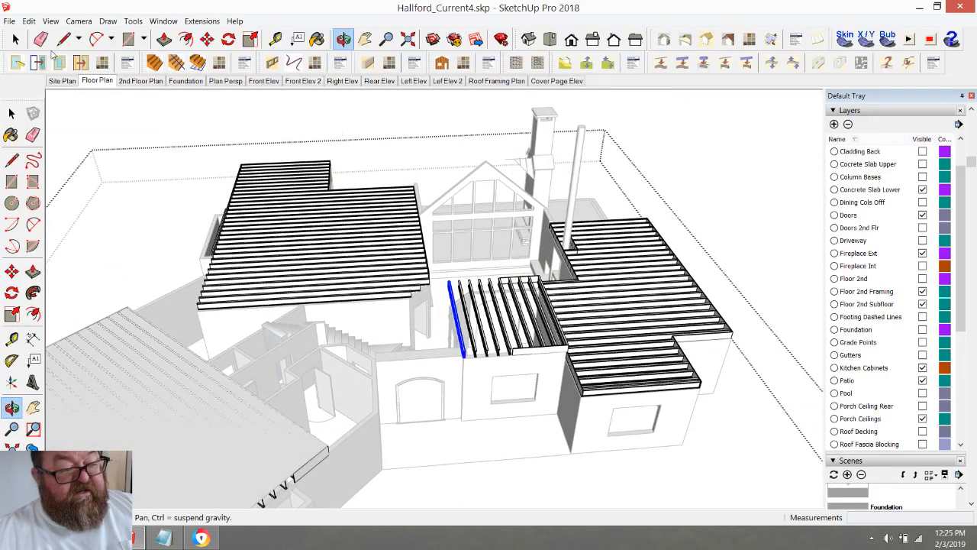
key("space")
left_click(455, 391)
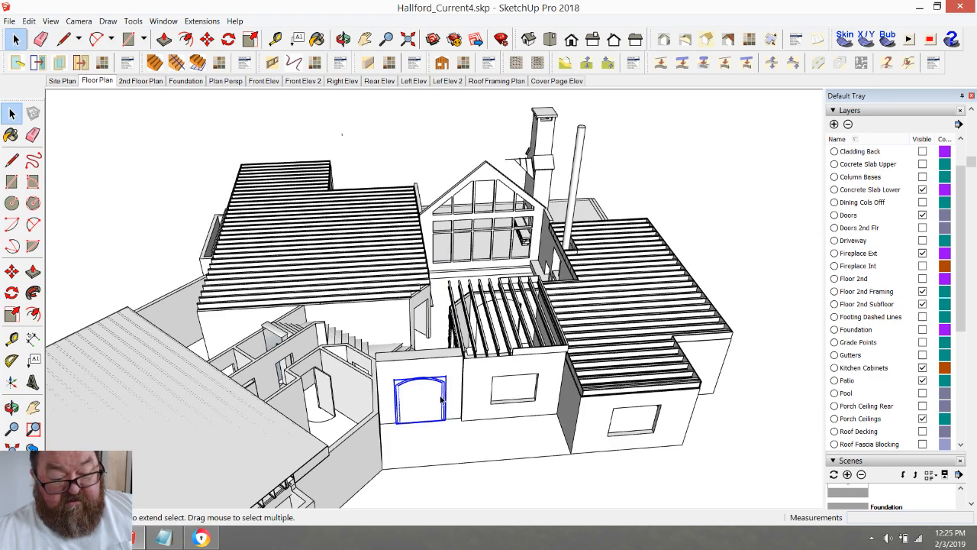
double_click(426, 398)
left_click(424, 396)
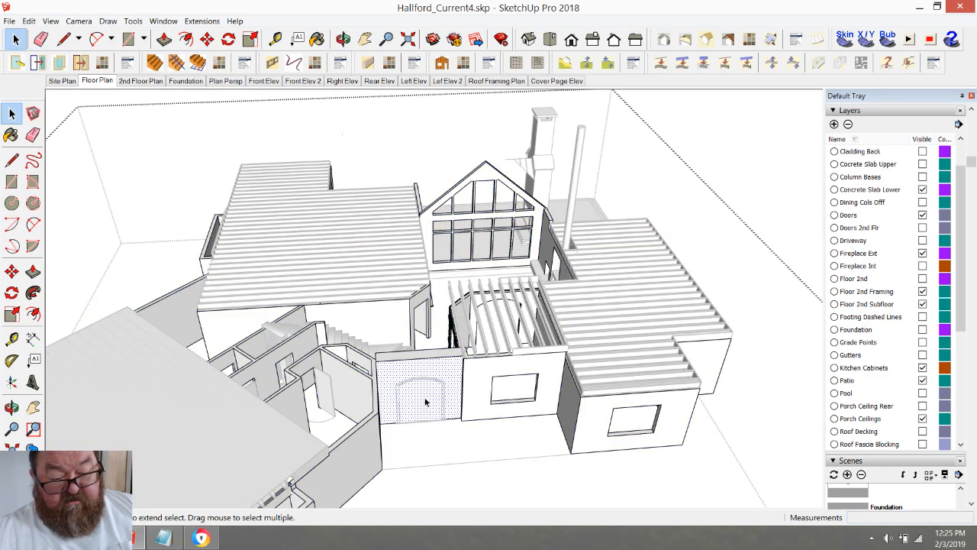
scroll(425, 393, "up", 5)
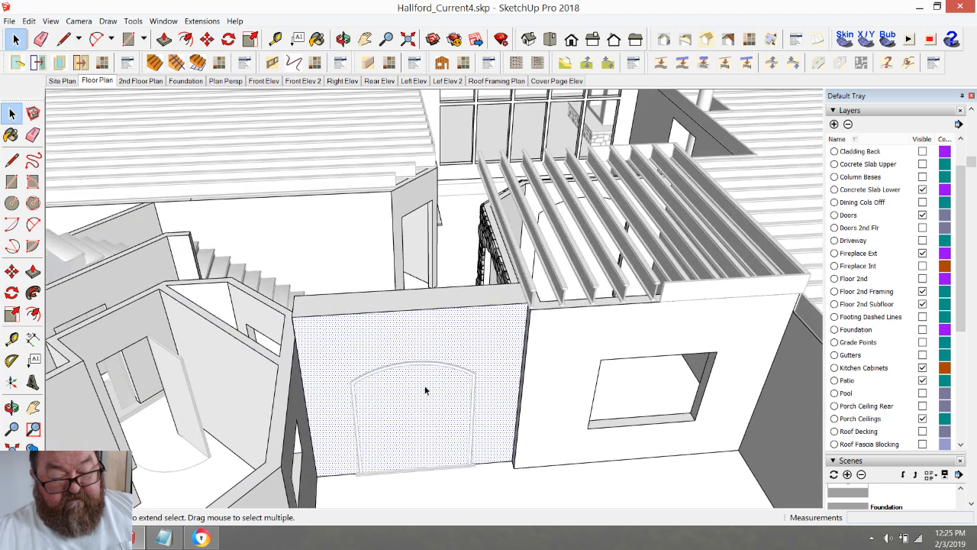
left_click(164, 39)
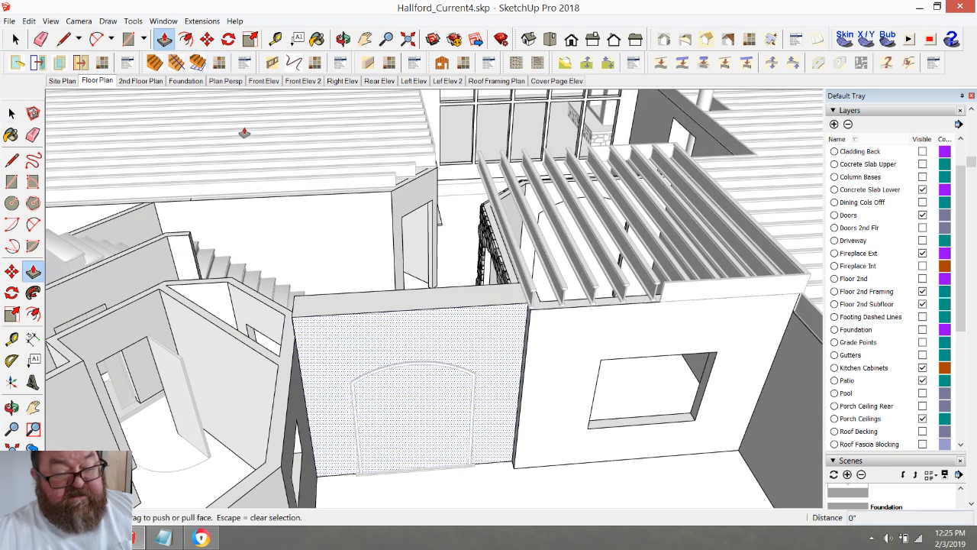
left_click(478, 329)
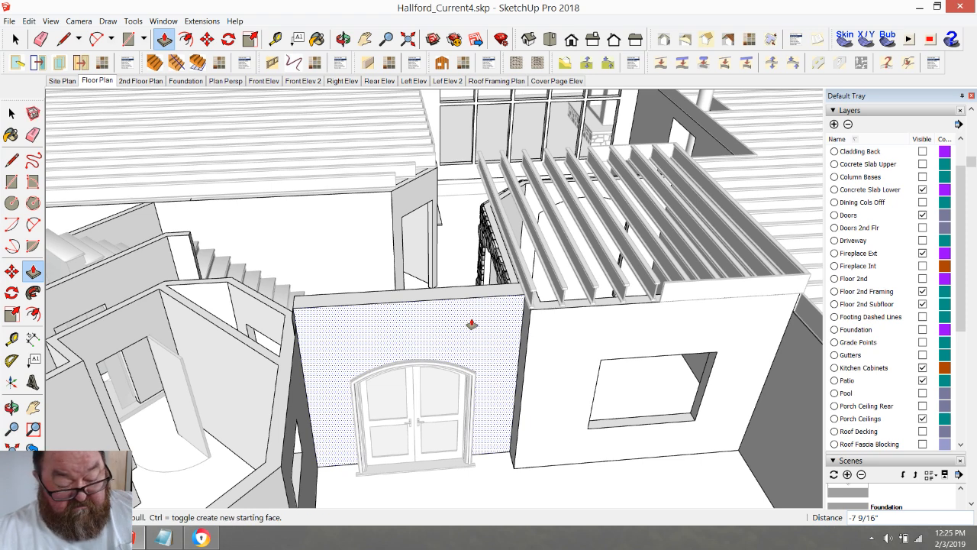
key("Return")
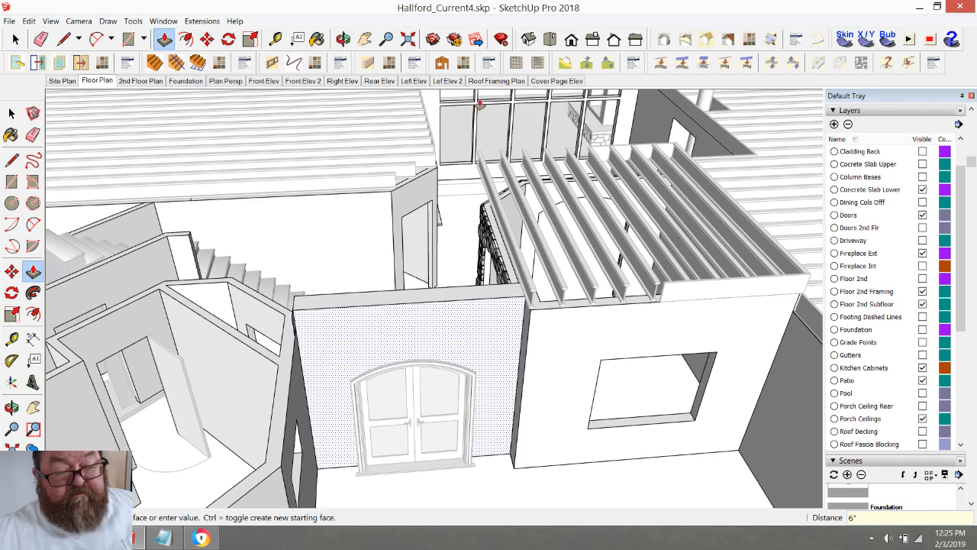
- Measure the depth of the offset between the recessed arched-door wall face and the adjoining window wall's exterior face
middle_click_drag(471, 325, 531, 335)
scroll(530, 334, "up", 10)
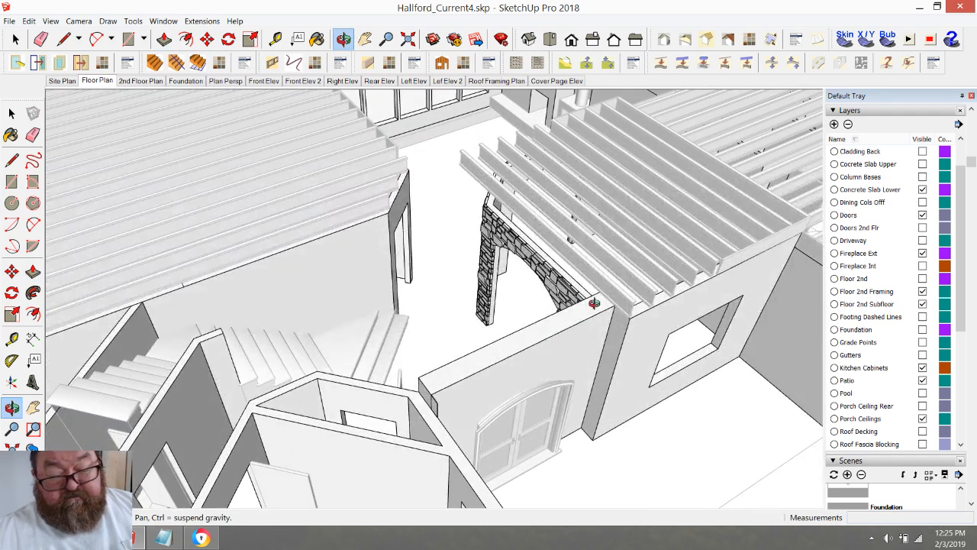
middle_click_drag(575, 220, 557, 279)
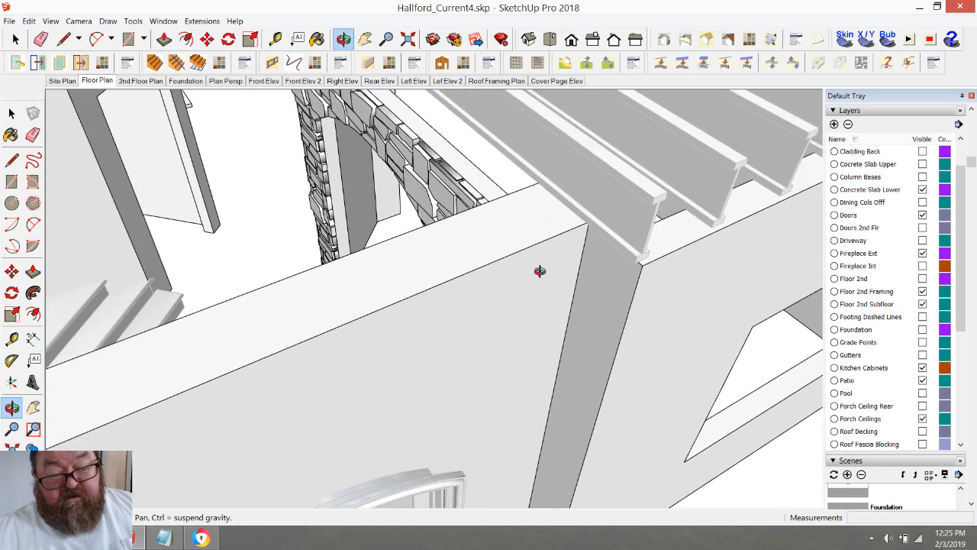
left_click(276, 39)
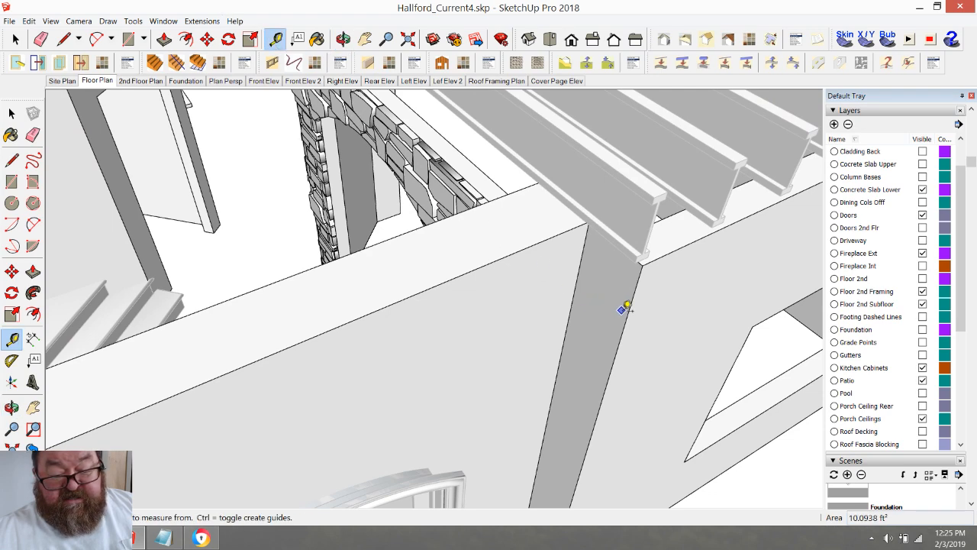
left_click(625, 306)
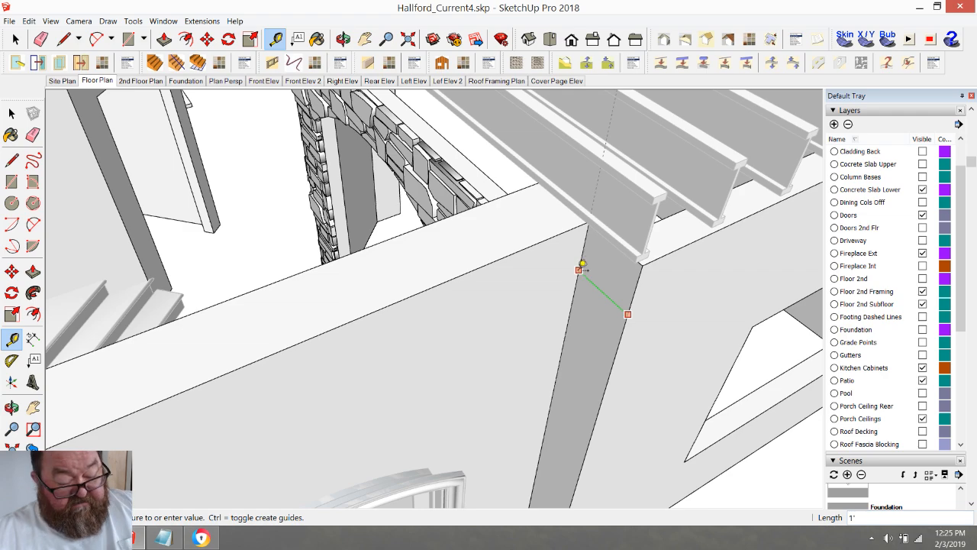
left_click(578, 269)
scroll(580, 265, "down", 4)
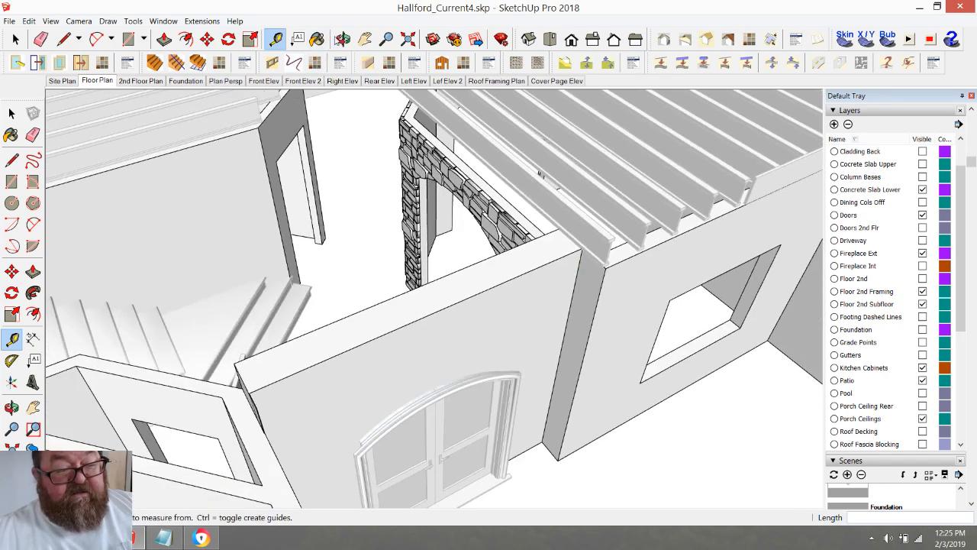
- Try to erase the leftover top edge of the projecting strip at the arched-door wall's free end
left_click(344, 39)
left_click_drag(410, 286, 177, 295)
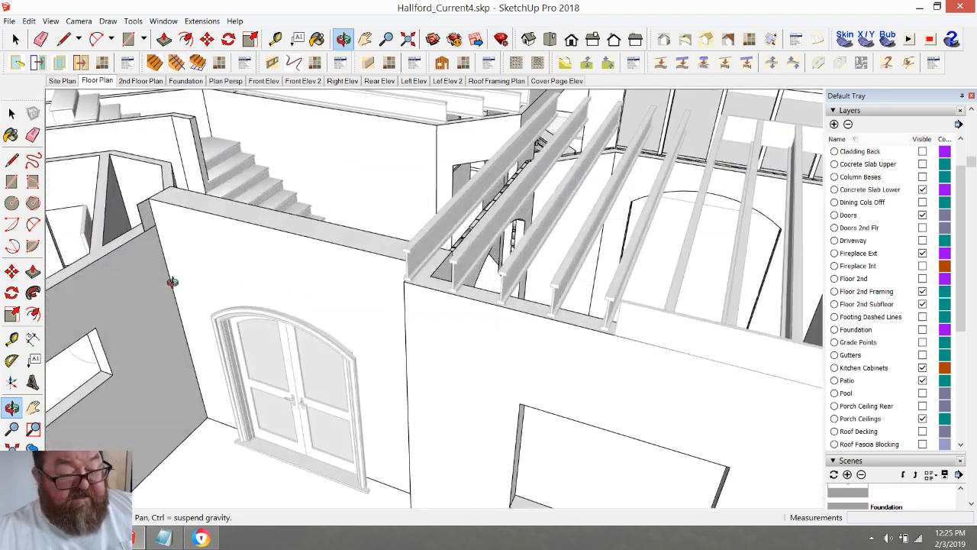
left_click_drag(133, 200, 167, 205)
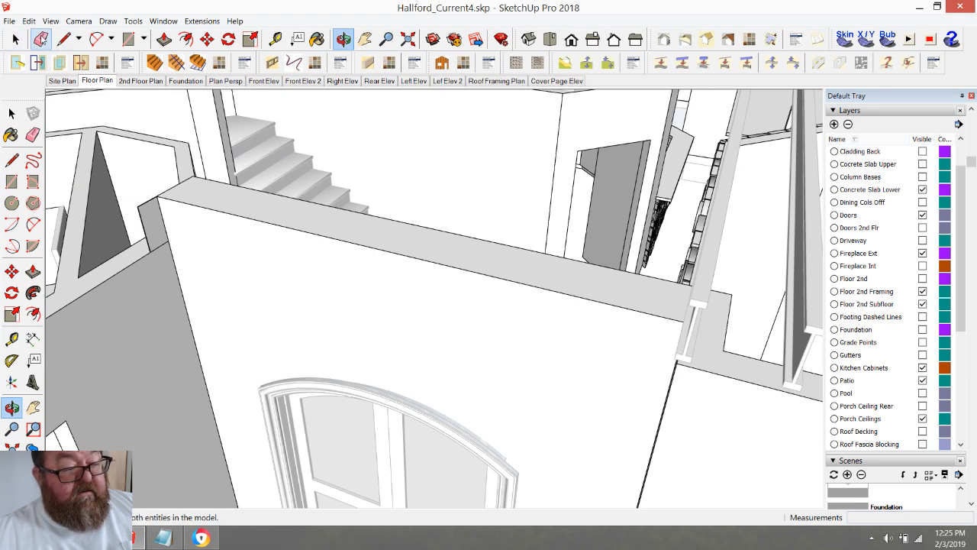
left_click(41, 39)
left_click(148, 199)
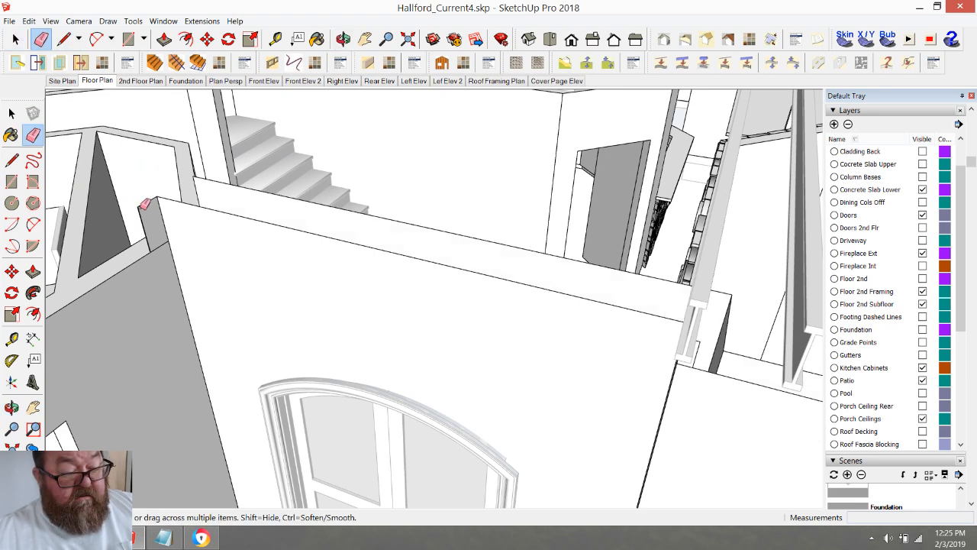
left_click(145, 203)
scroll(141, 199, "up", 3)
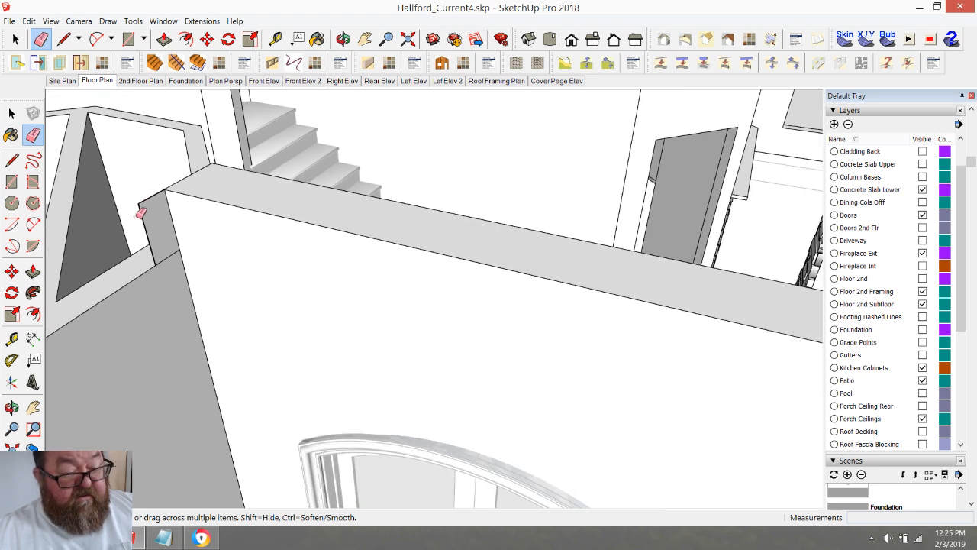
- Push the thin leftover strip at the arched-door wall's free end back 6" to the recessed wall face
left_click(343, 39)
mouse_move(259, 252)
left_mouse_down()
mouse_move(443, 287)
mouse_move(526, 286)
mouse_move(493, 280)
left_mouse_up()
key("l")
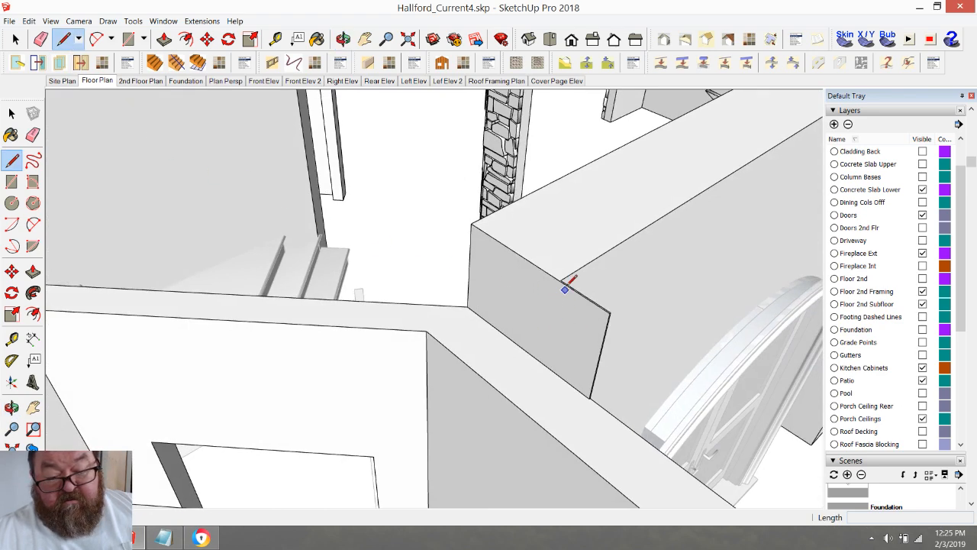
scroll(562, 288, "up", 2)
scroll(561, 281, "up", 1)
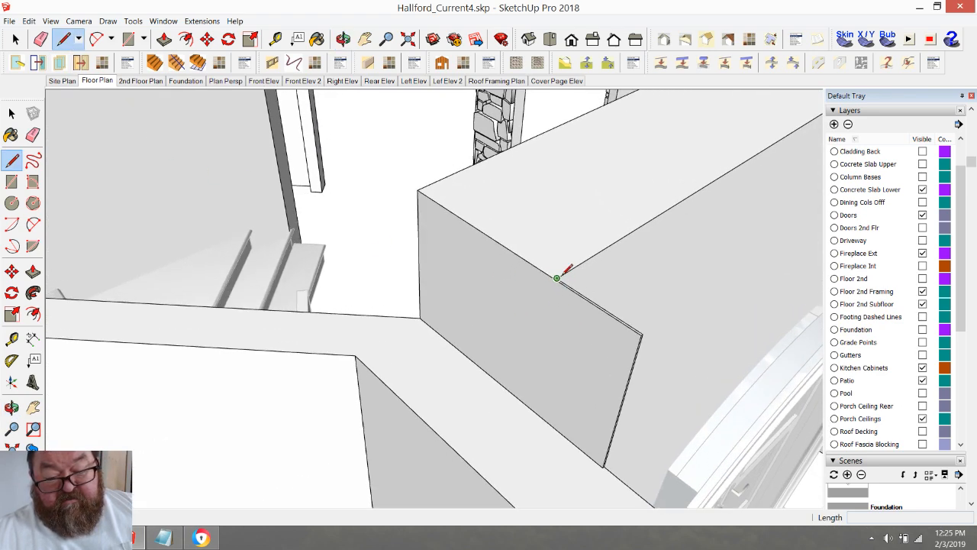
scroll(455, 276, "down", 4)
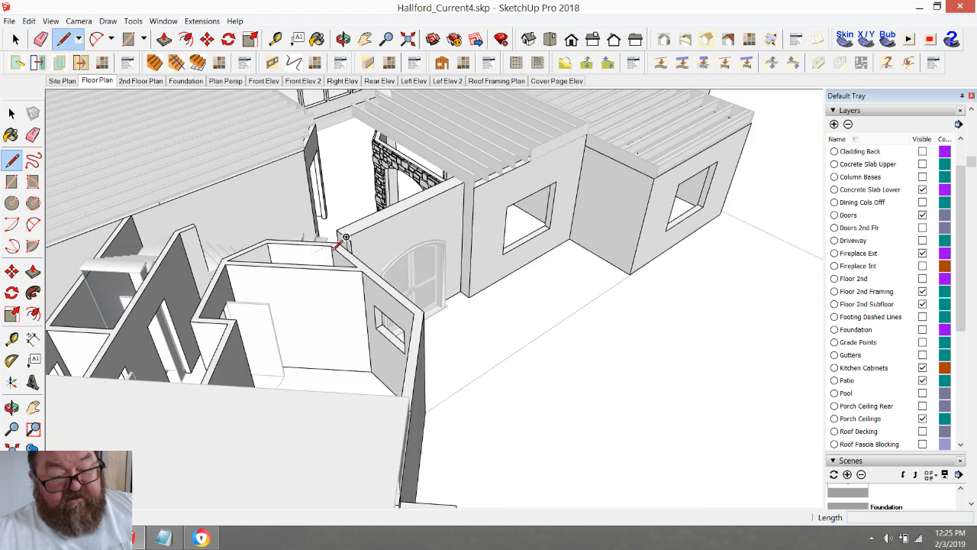
scroll(346, 237, "up", 6)
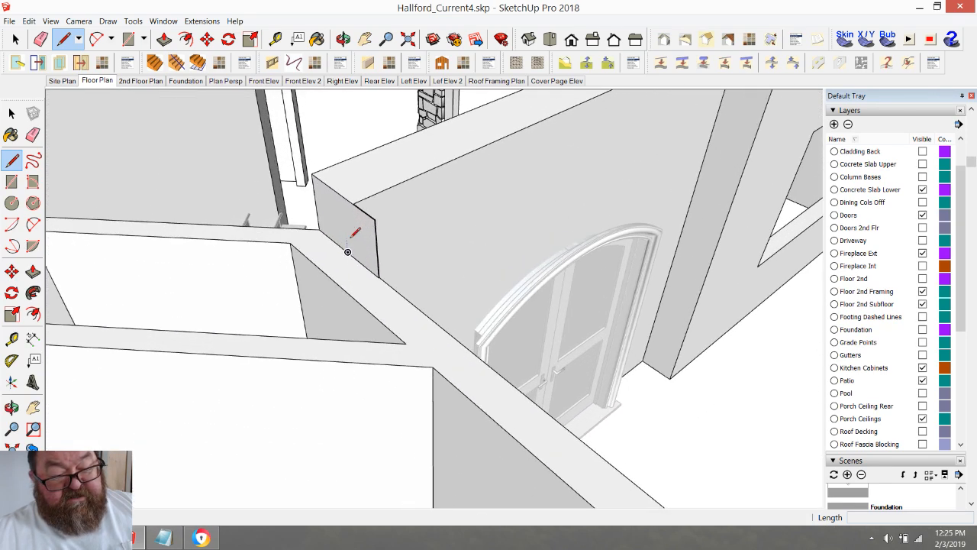
scroll(352, 236, "up", 6)
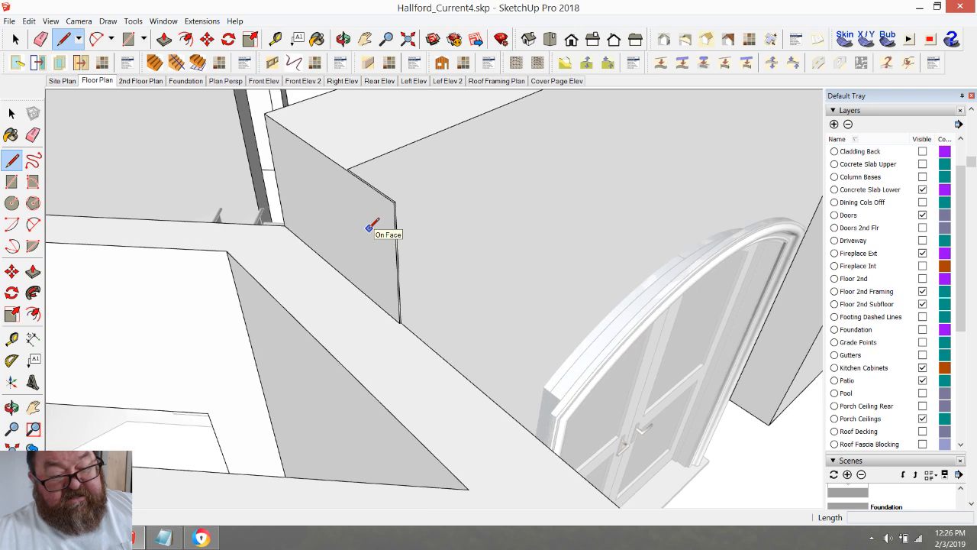
key("p")
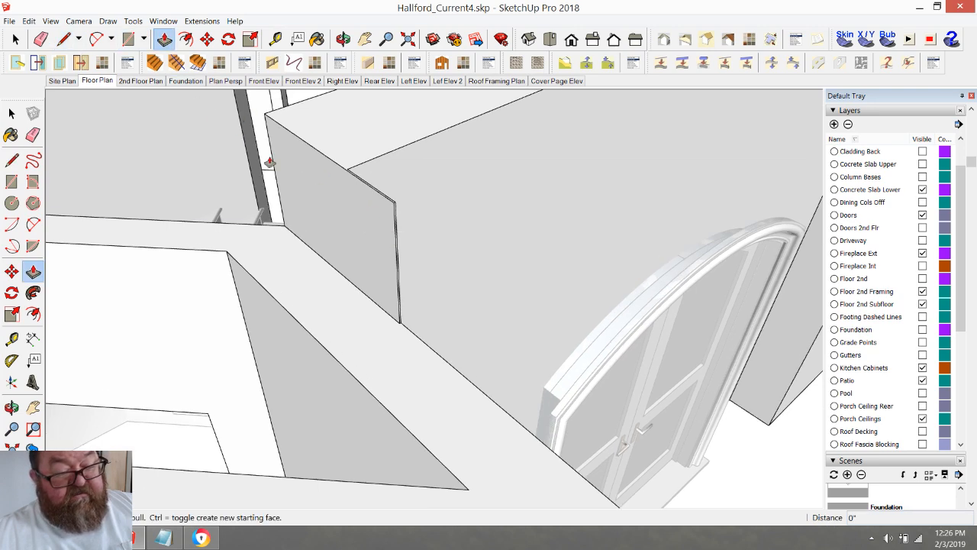
left_click(395, 229)
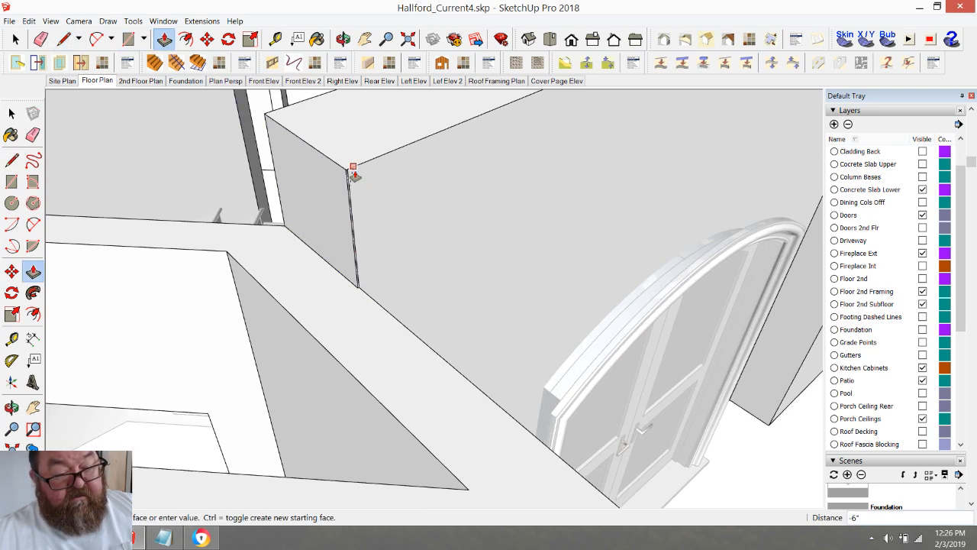
left_click(334, 198)
- Erase the remaining sliver edge at the wall's end corner and push the end face back about 1/8"
key("e")
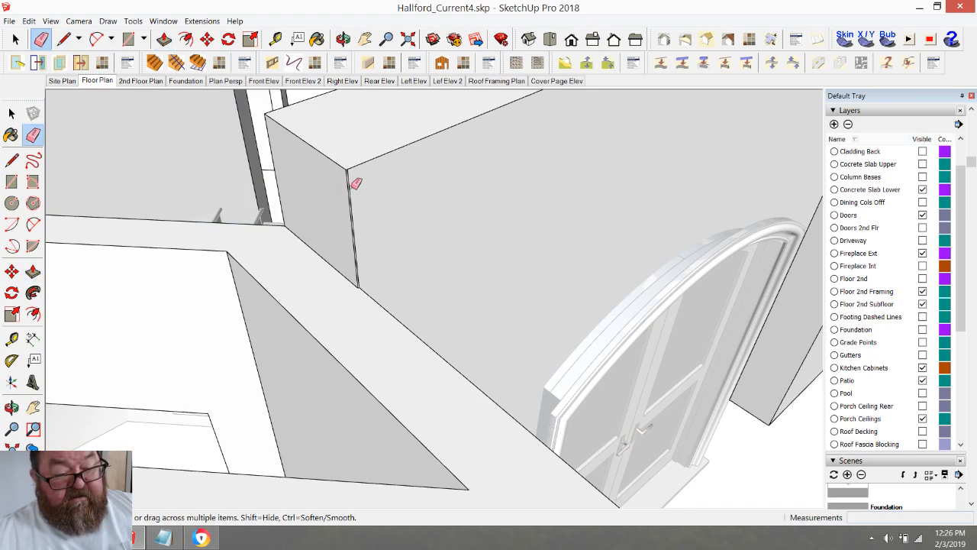
scroll(375, 304, "down", 1)
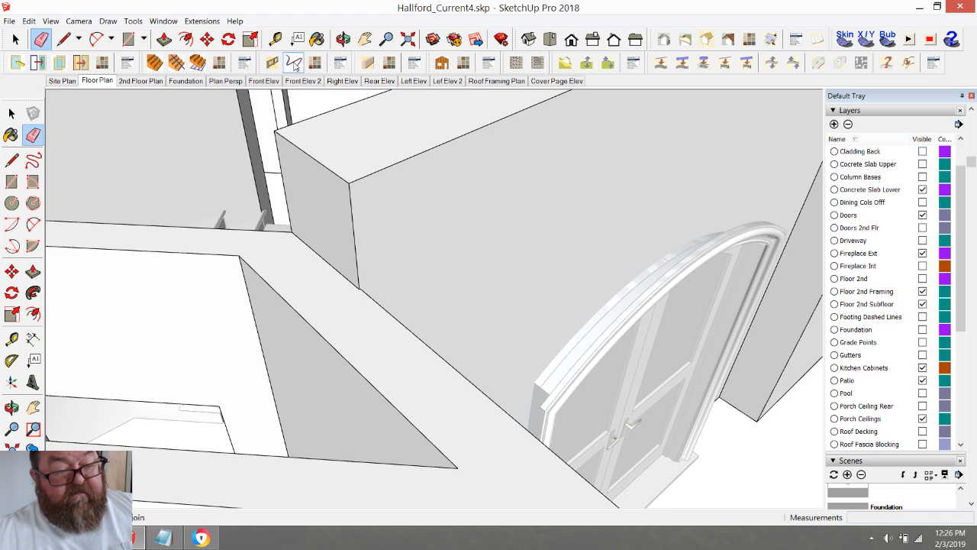
left_click(341, 42)
mouse_move(377, 237)
left_mouse_down()
mouse_move(190, 211)
mouse_move(359, 237)
left_mouse_up()
left_click(164, 39)
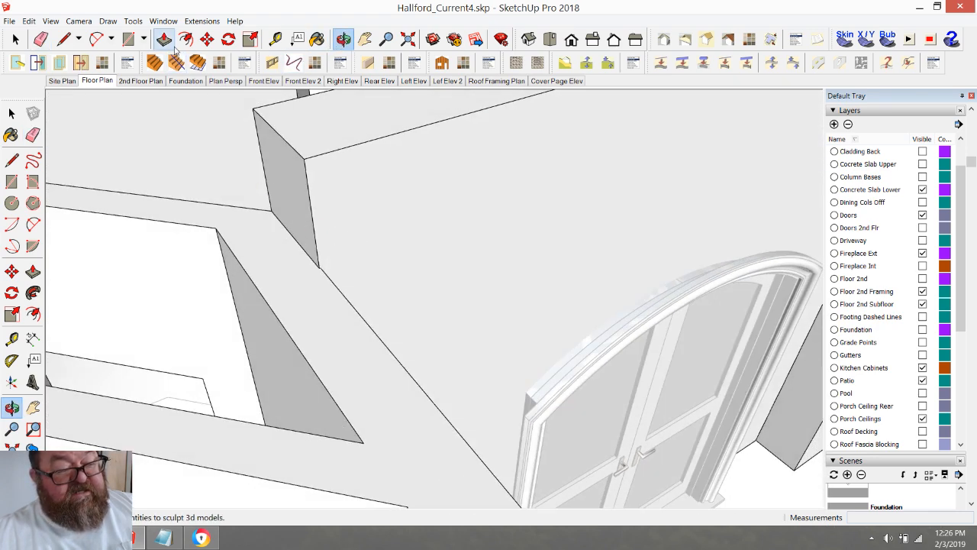
left_click(304, 241)
left_click(321, 269)
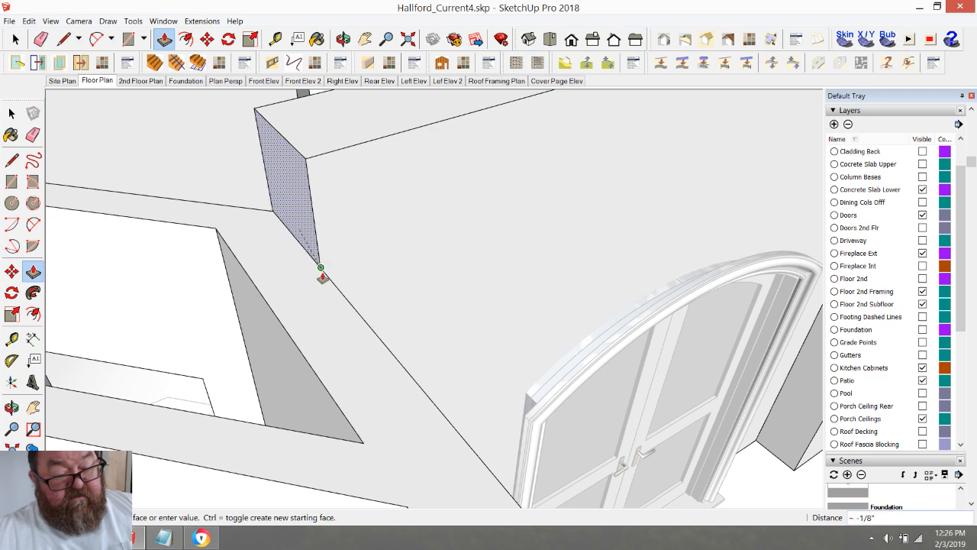
- Measure the distance from the arched door frame's outer corner to the recessed wall face behind it
left_click(343, 39)
left_click_drag(428, 175, 345, 270)
scroll(345, 270, "down", 3)
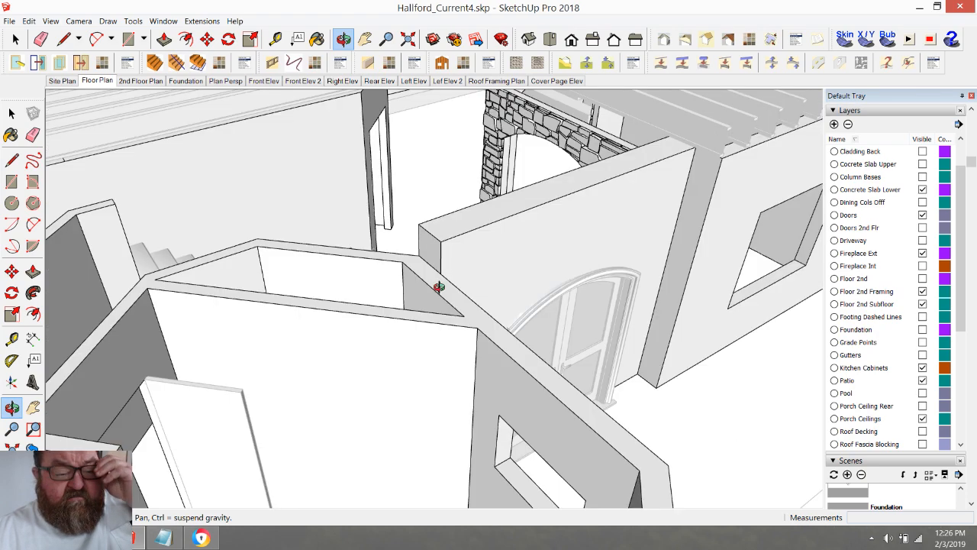
left_click_drag(466, 264, 478, 315)
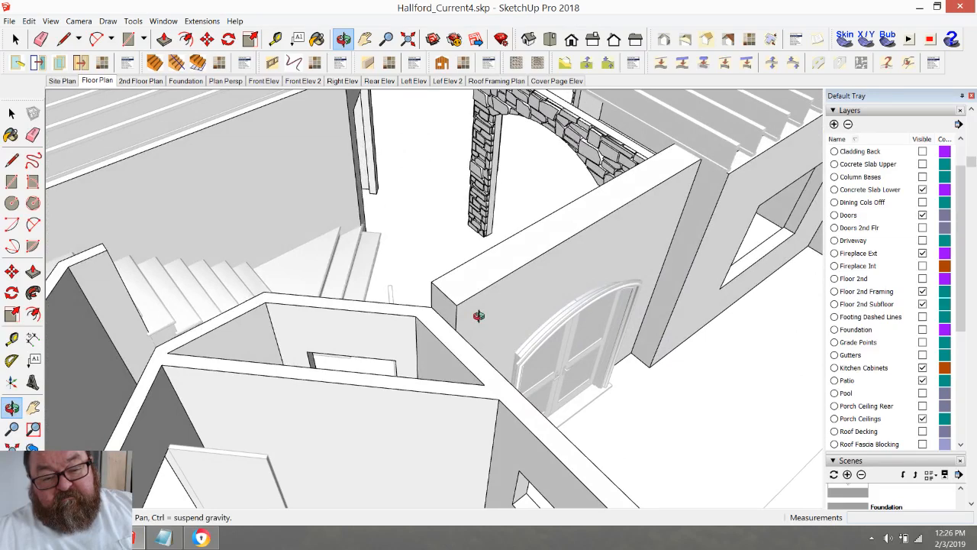
left_click_drag(477, 315, 484, 384)
scroll(557, 389, "up", 5)
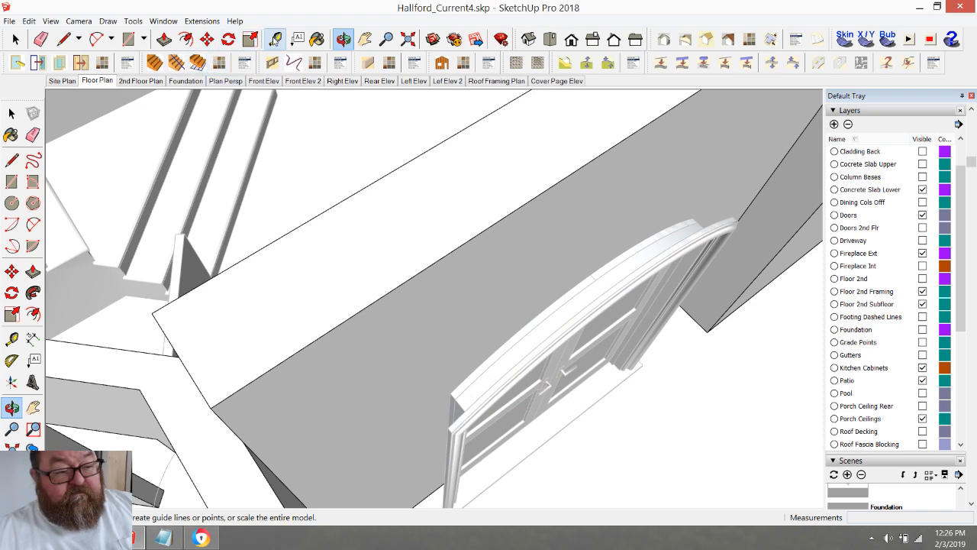
left_click(275, 39)
left_click(449, 426)
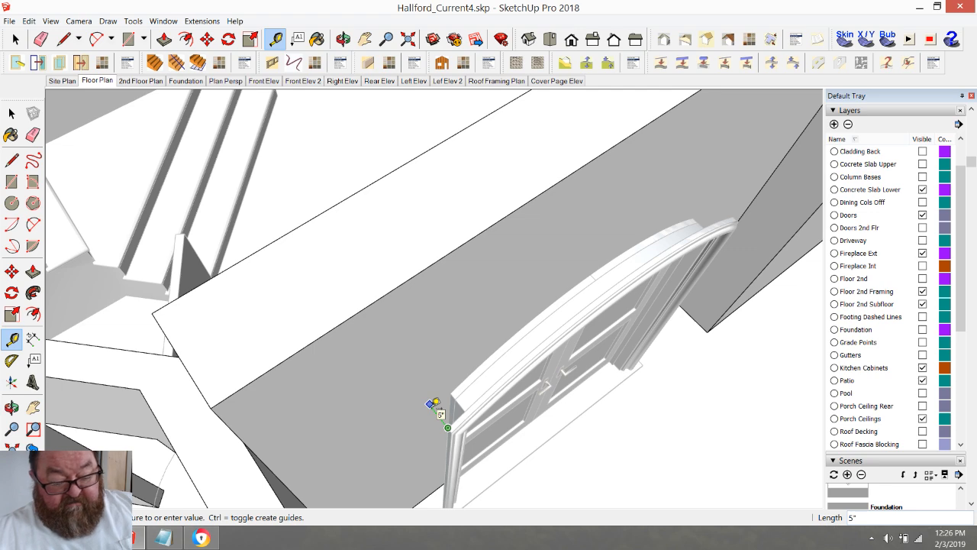
key("Escape")
scroll(410, 295, "down", 2)
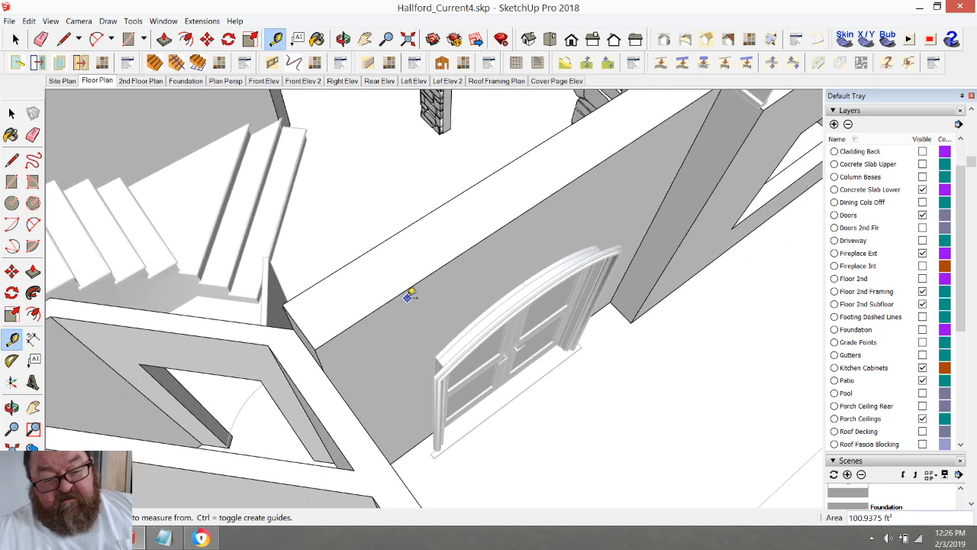
scroll(410, 294, "down", 3)
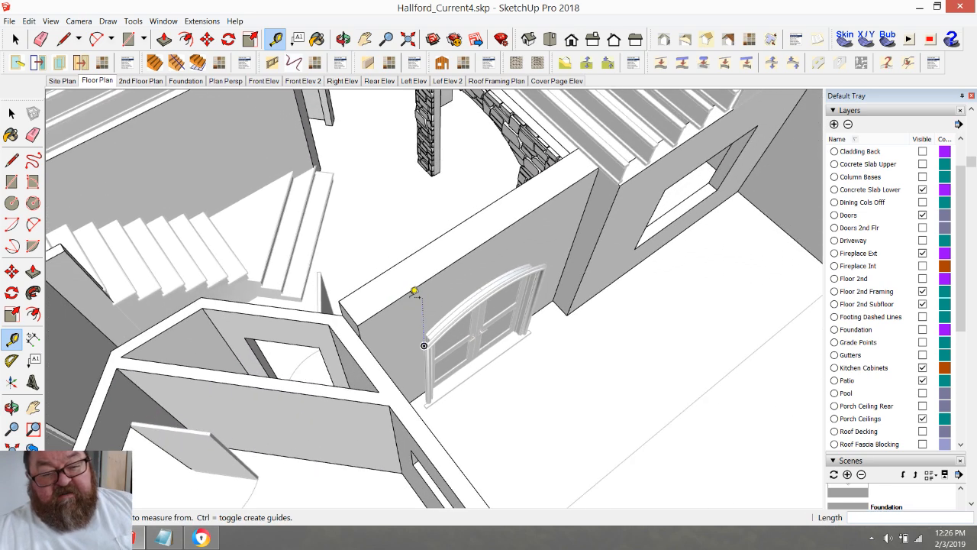
left_click(343, 39)
left_click_drag(443, 260, 431, 293)
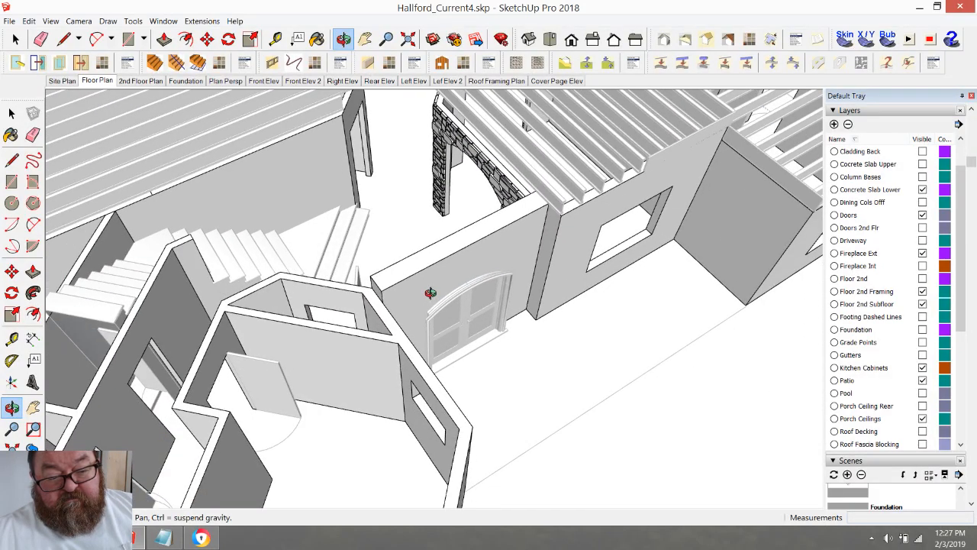
left_click_drag(494, 283, 549, 387)
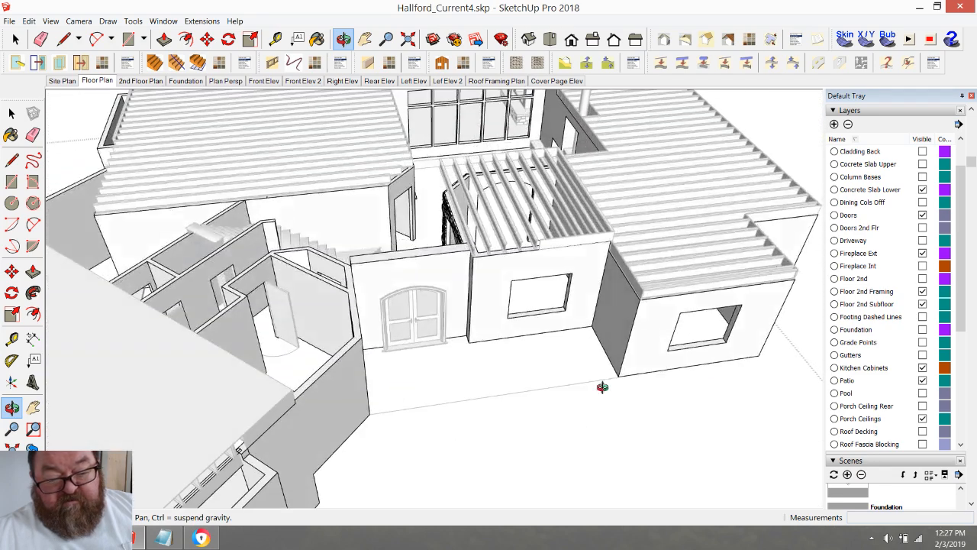
- Show the Foundation layer and measure from the foundation's outer edge to the recessed wall face beneath the arched door
left_click(922, 329)
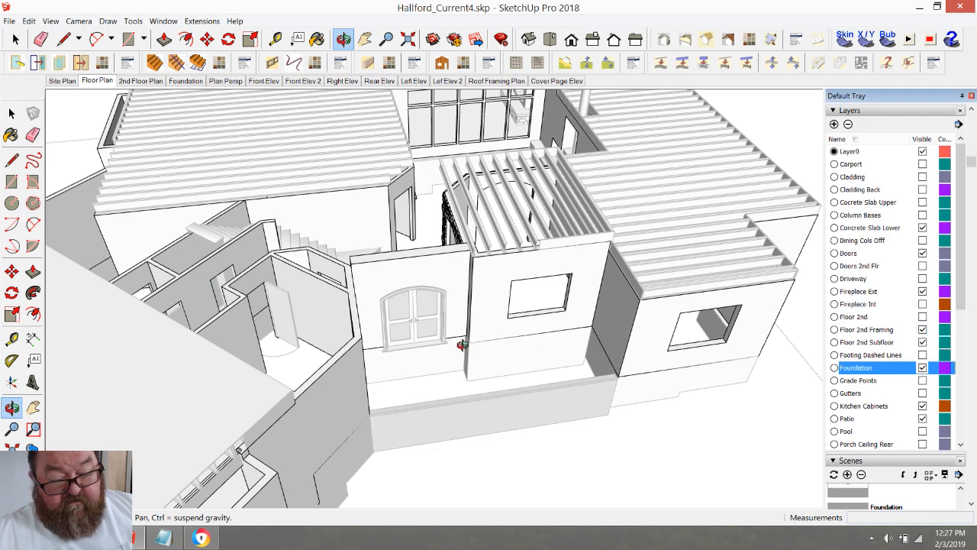
scroll(450, 336, "up", 5)
scroll(458, 328, "up", 10)
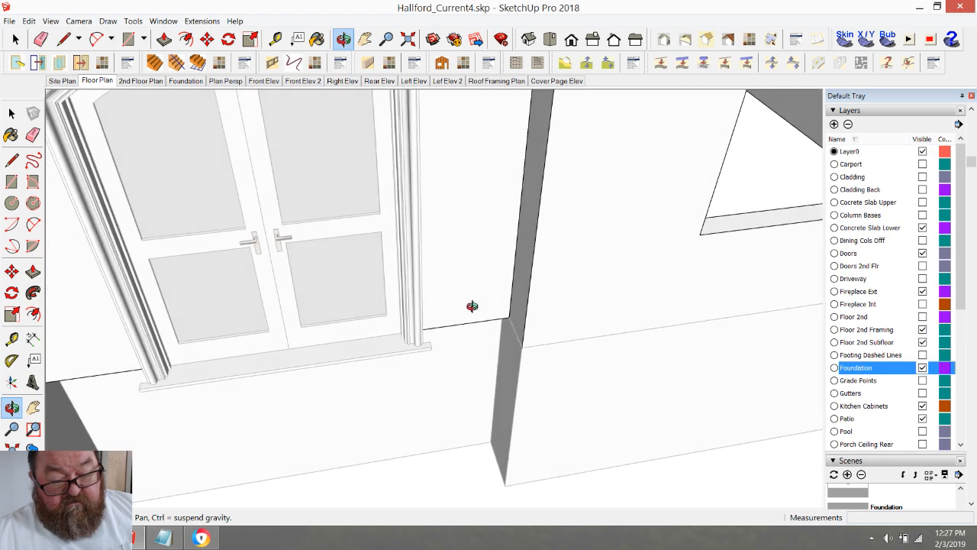
scroll(257, 214, "up", 6)
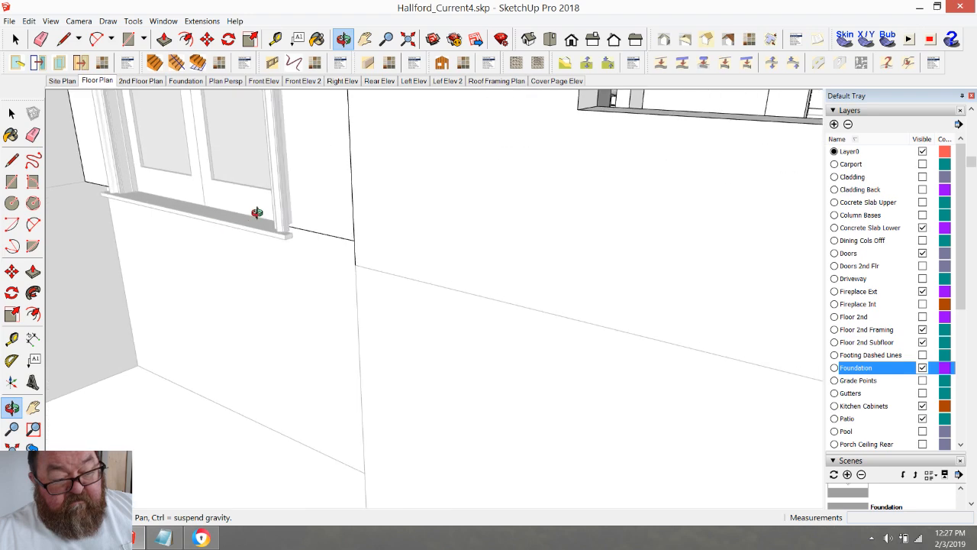
middle_click_drag(268, 222, 277, 334)
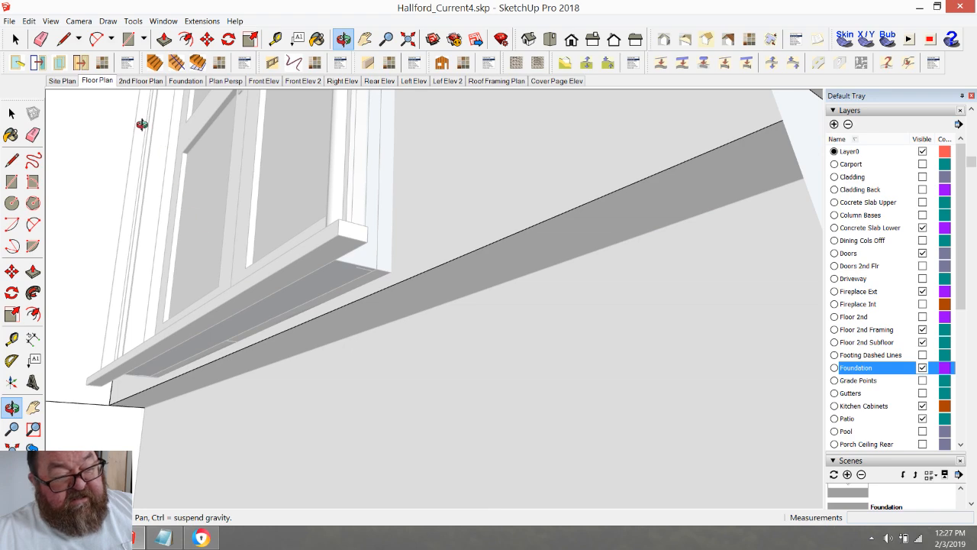
left_click(16, 39)
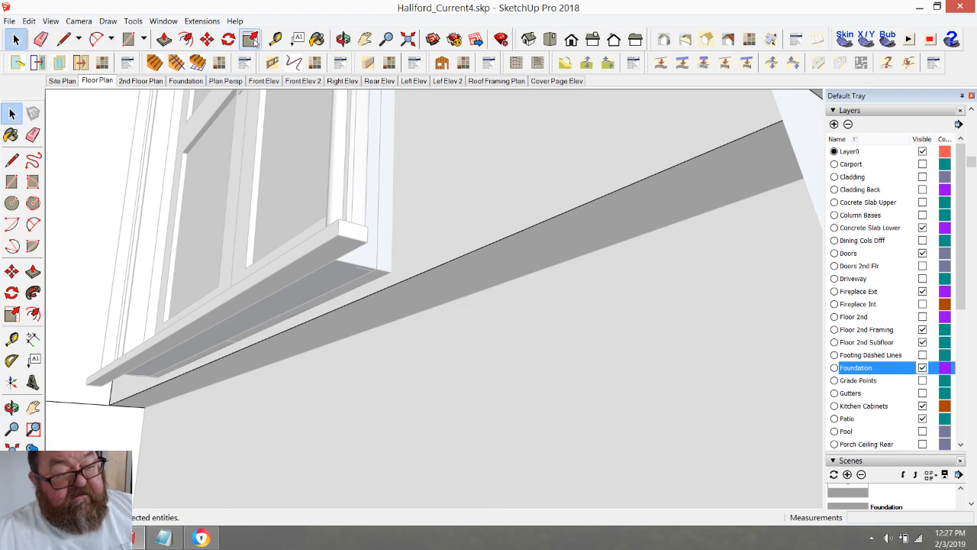
left_click(275, 39)
left_click(426, 307)
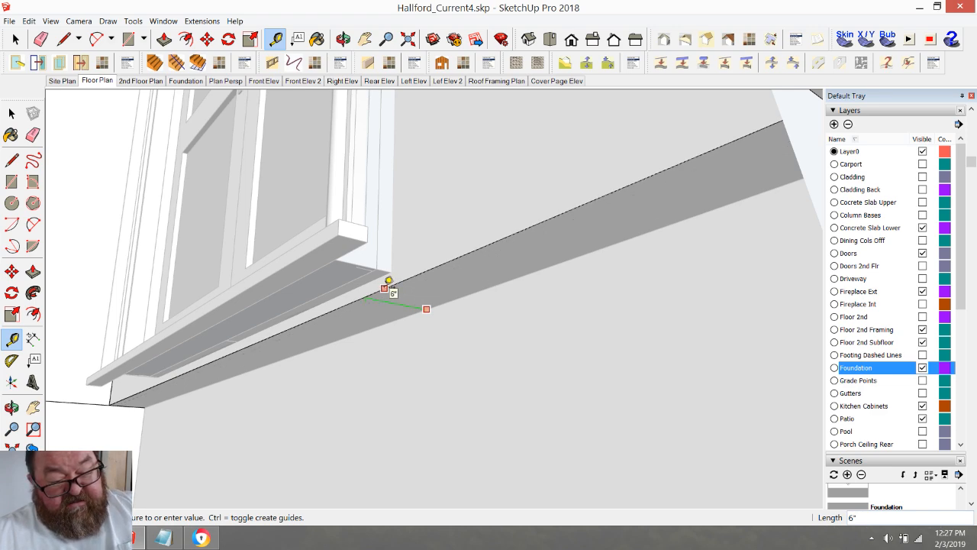
left_click(386, 285)
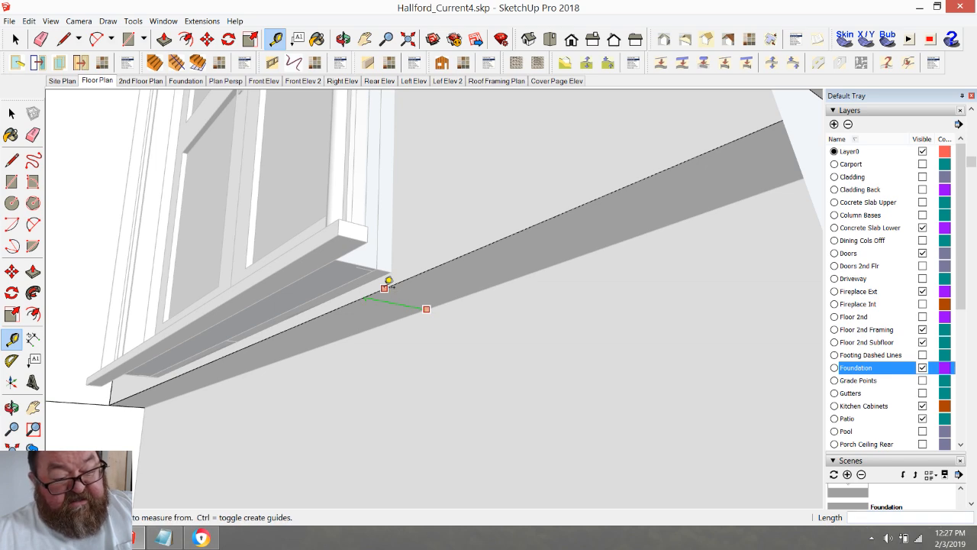
- Hide the Foundation layer
left_click(344, 38)
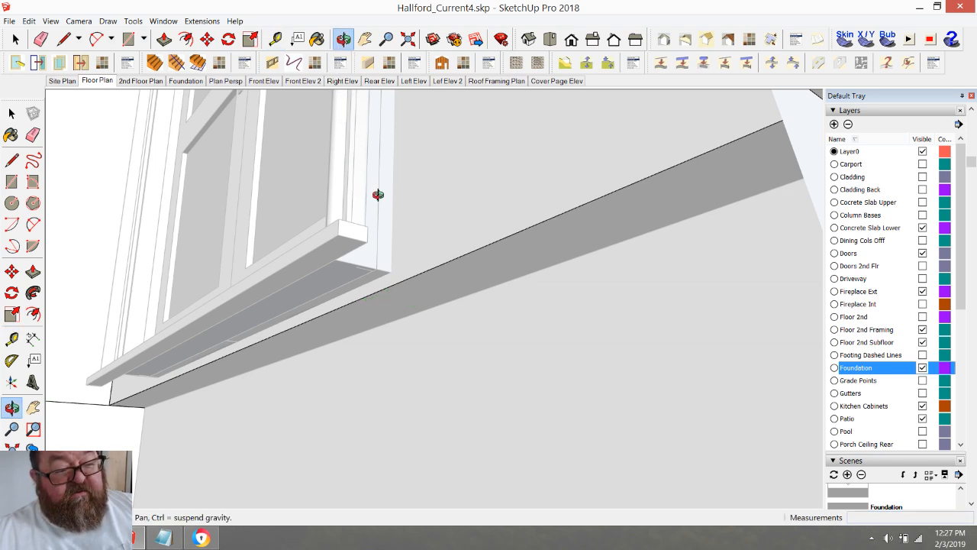
left_click_drag(375, 192, 483, 402)
scroll(483, 402, "down", 10)
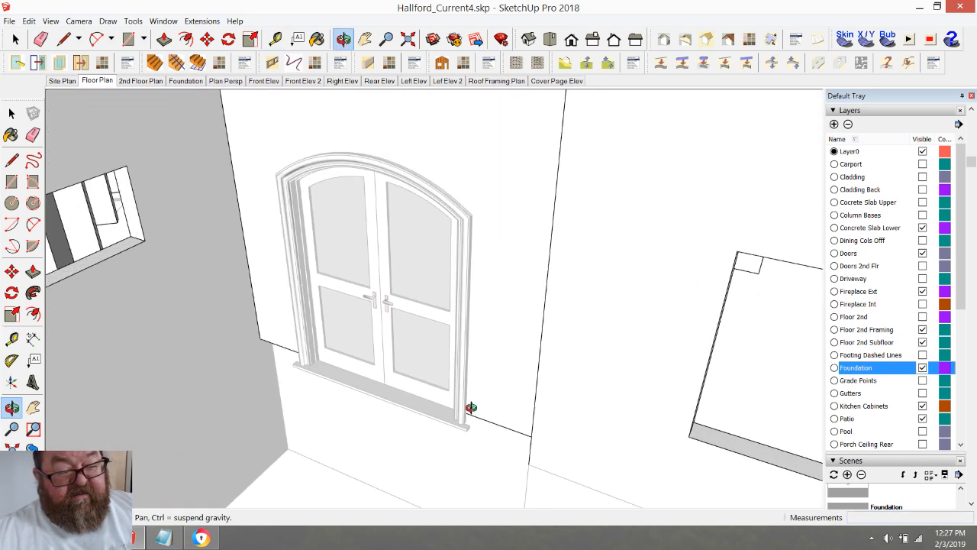
scroll(412, 377, "down", 10)
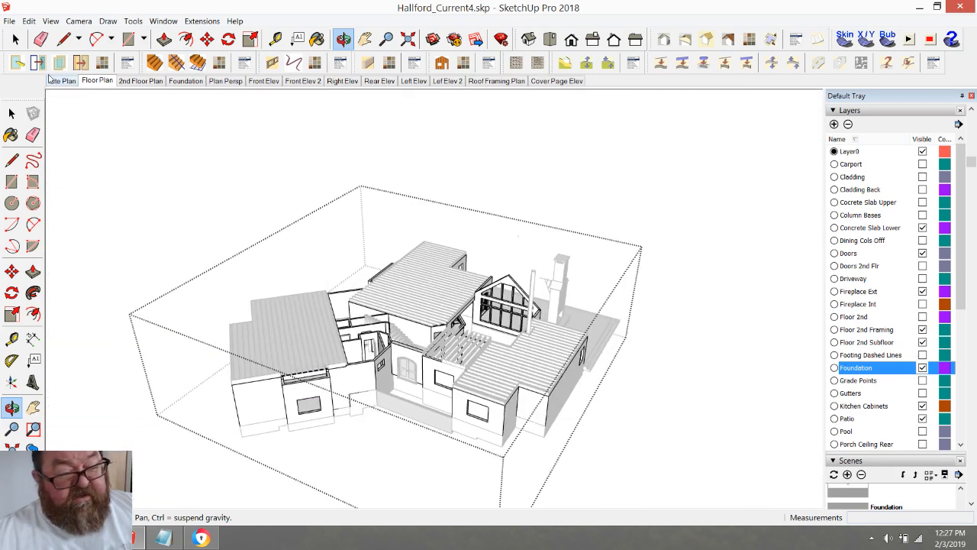
left_click(17, 39)
scroll(378, 359, "up", 10)
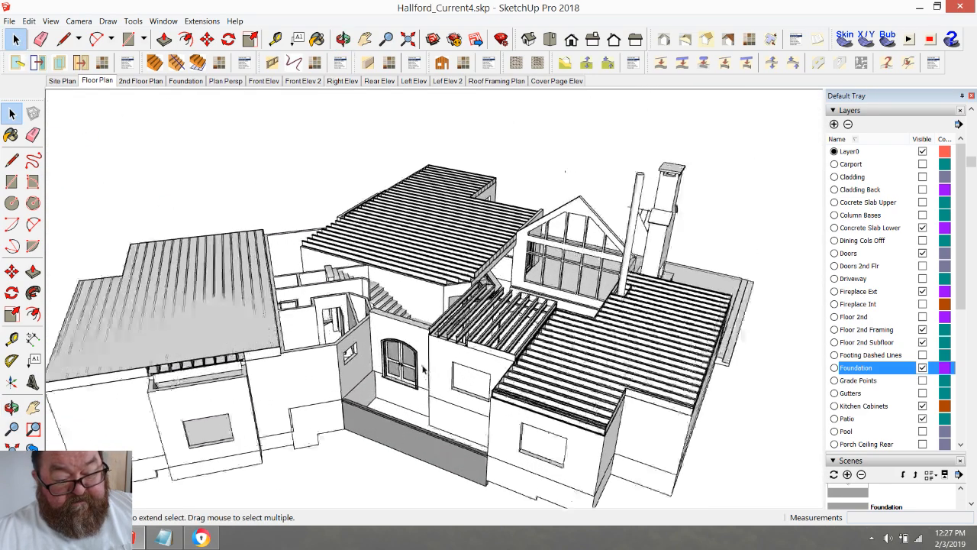
scroll(408, 363, "up", 2)
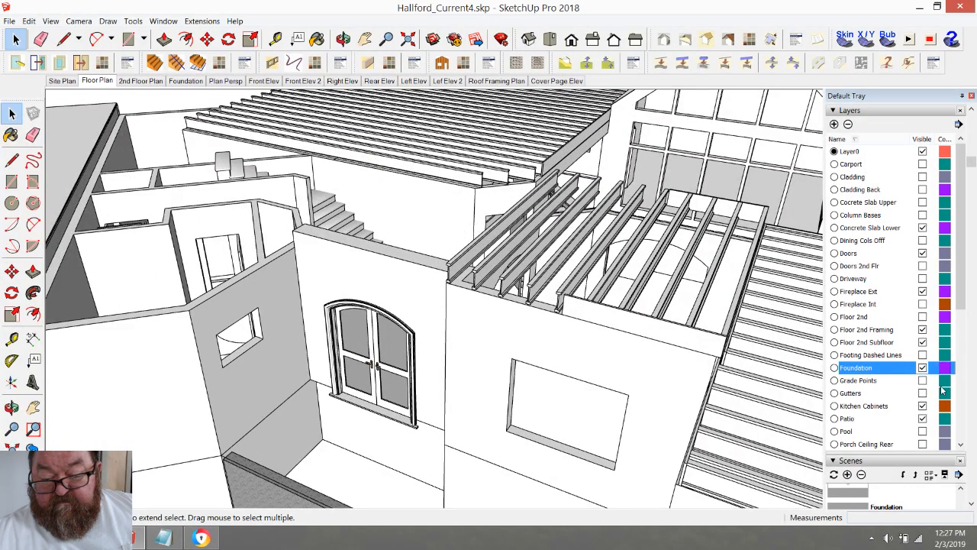
left_click(923, 367)
scroll(393, 336, "up", 8)
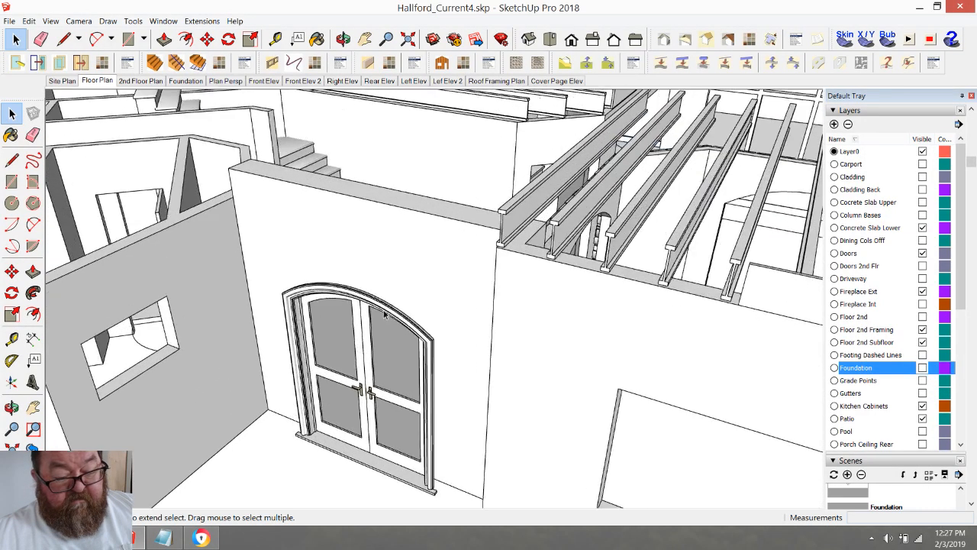
left_click(377, 307)
scroll(390, 367, "down", 2)
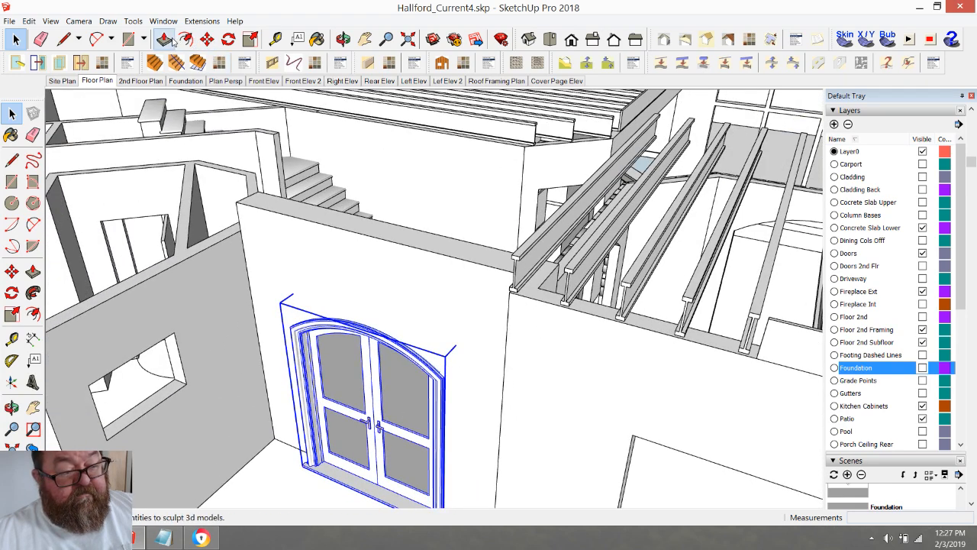
left_click(207, 41)
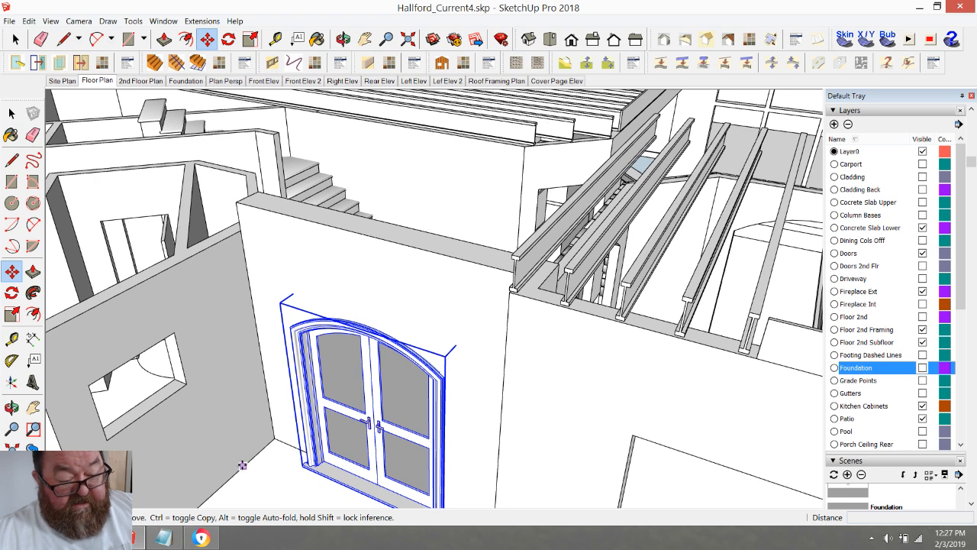
left_click(244, 465)
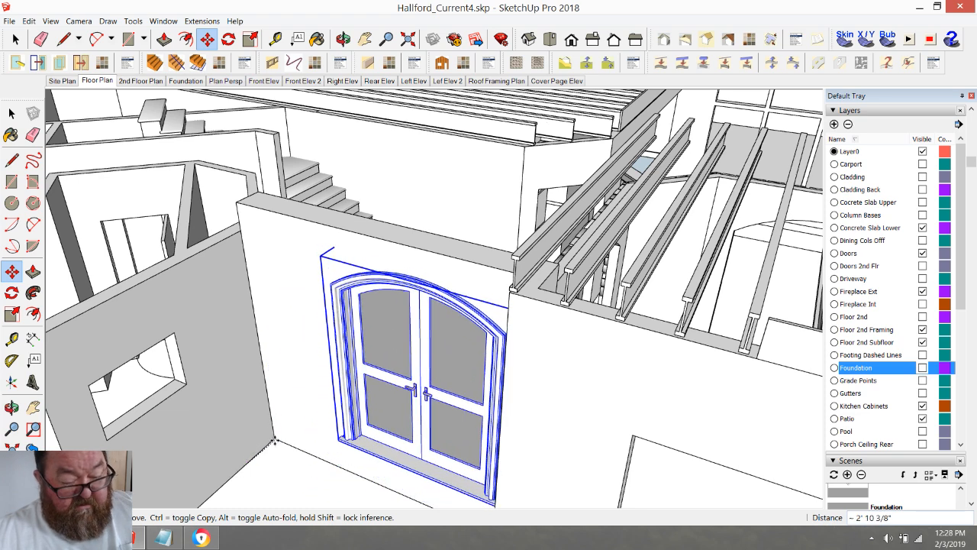
key("Escape")
scroll(420, 329, "up", 3)
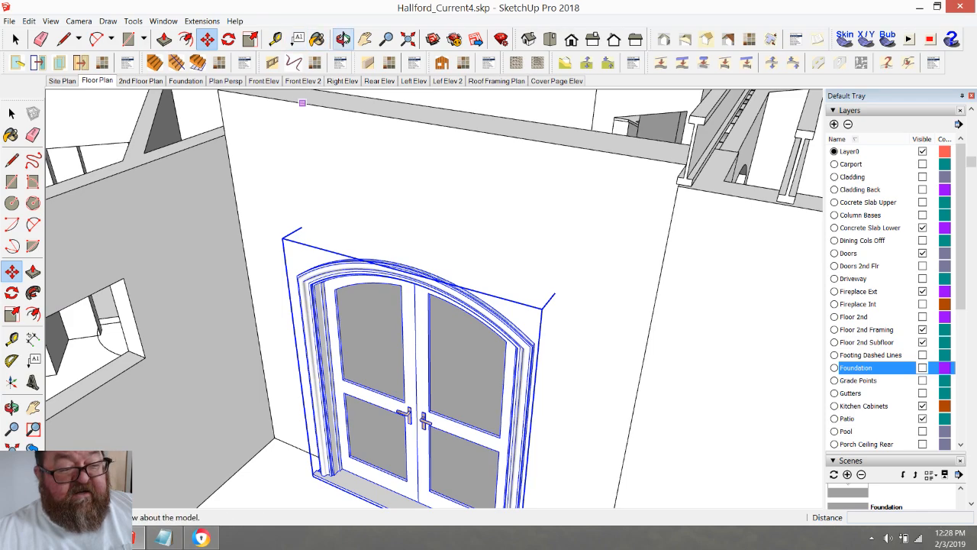
left_click(342, 39)
left_click_drag(484, 305, 583, 300)
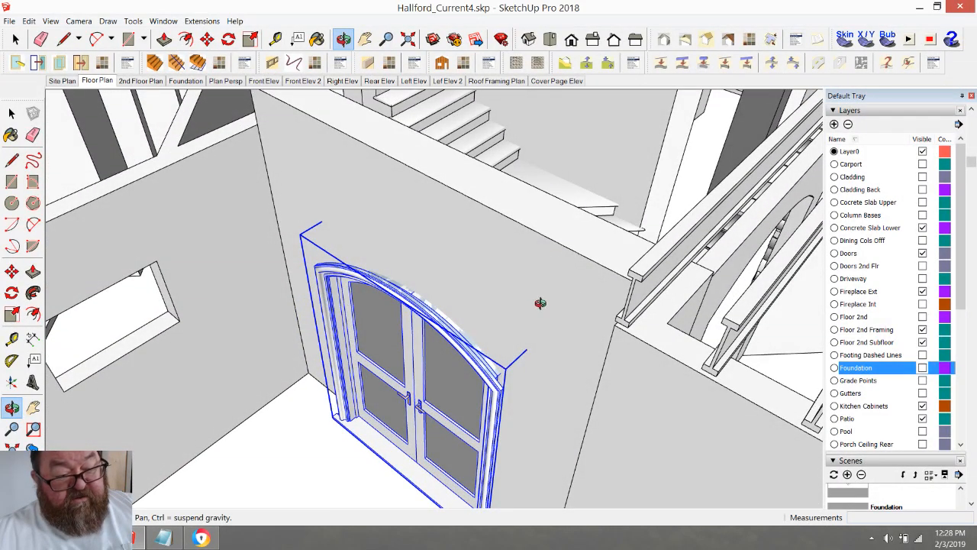
left_click(16, 39)
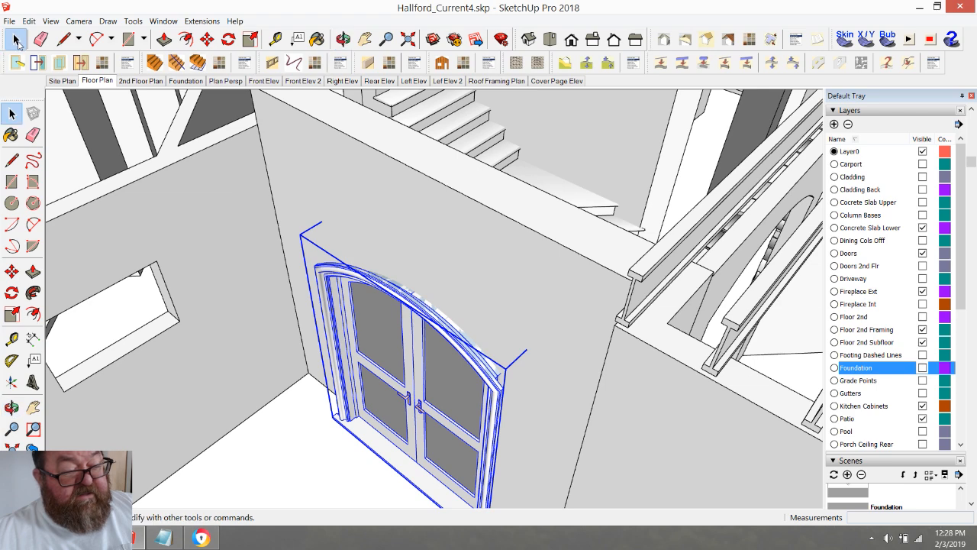
right_click(336, 276)
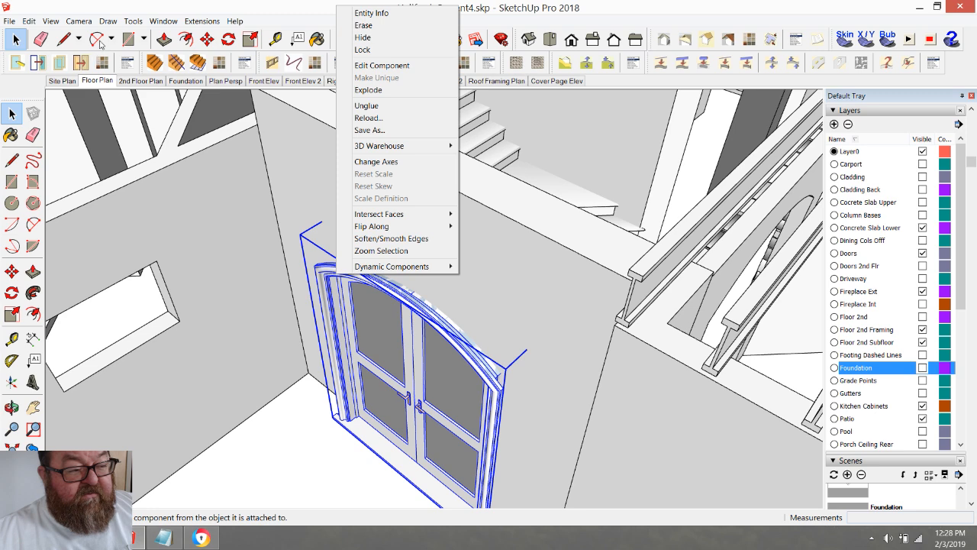
left_click(16, 38)
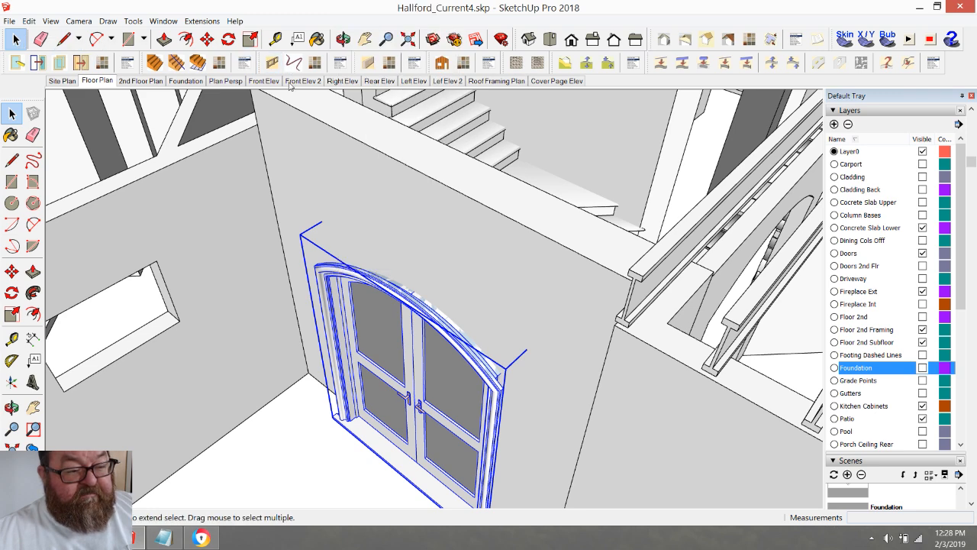
left_click(206, 40)
left_click(236, 427)
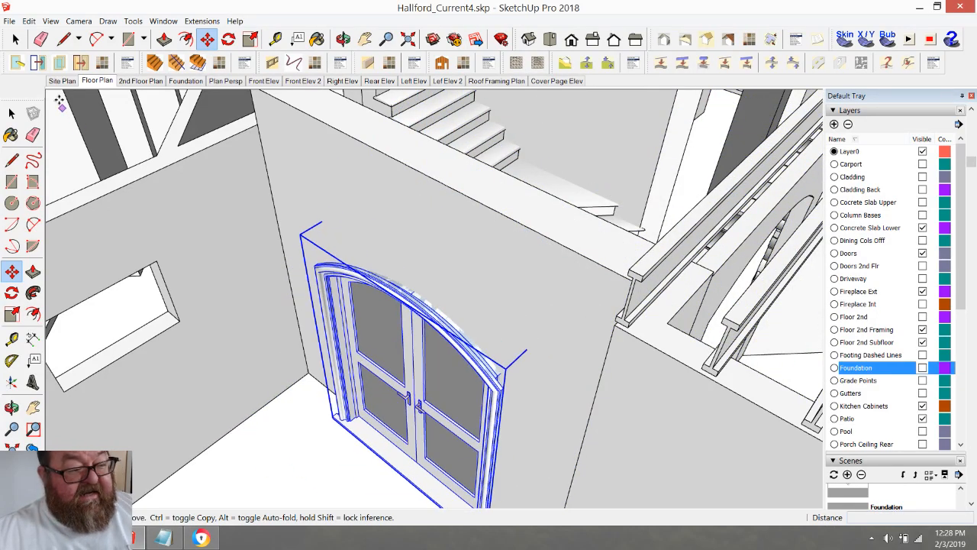
- Unglue the arched double-door component from its wall and move it 5" back into the recessed wall
left_click(16, 38)
right_click(342, 281)
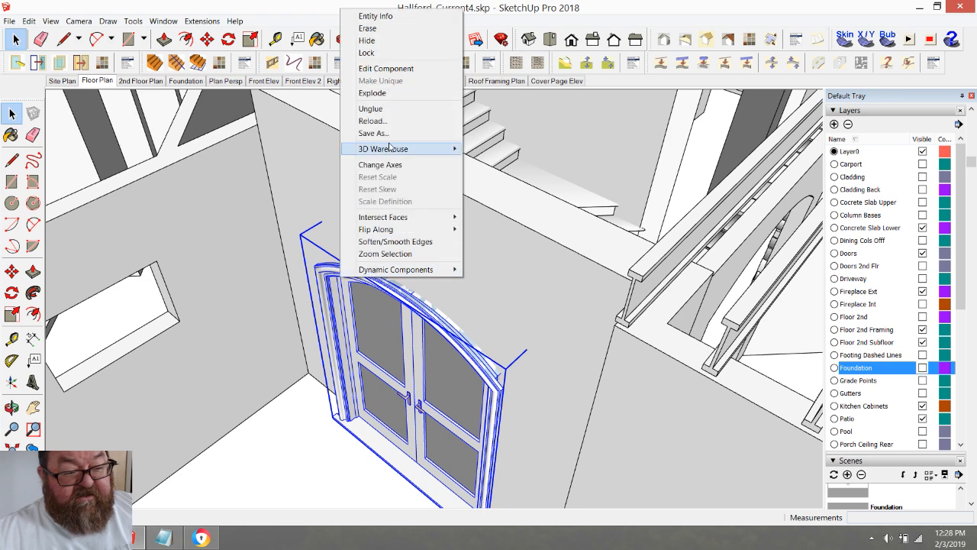
left_click(391, 109)
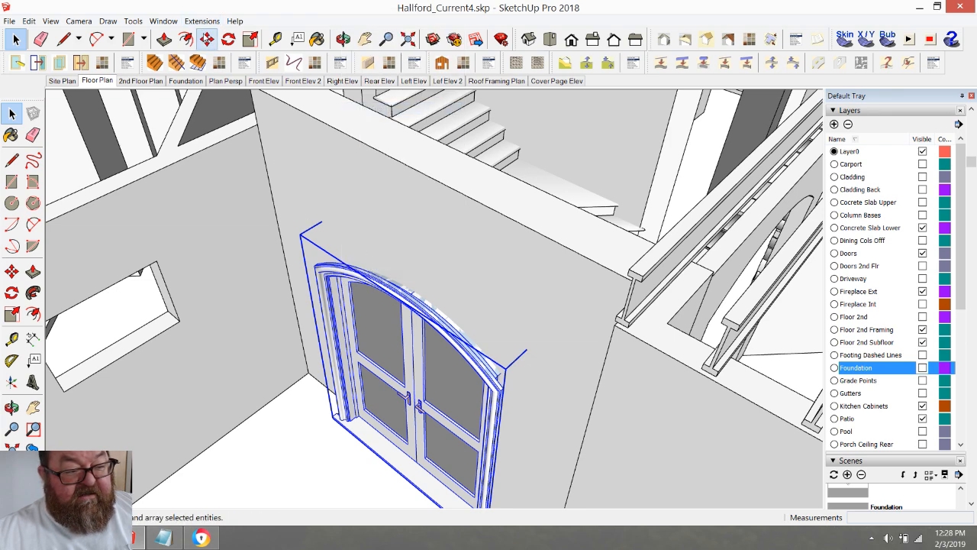
left_click(207, 39)
left_click(237, 421)
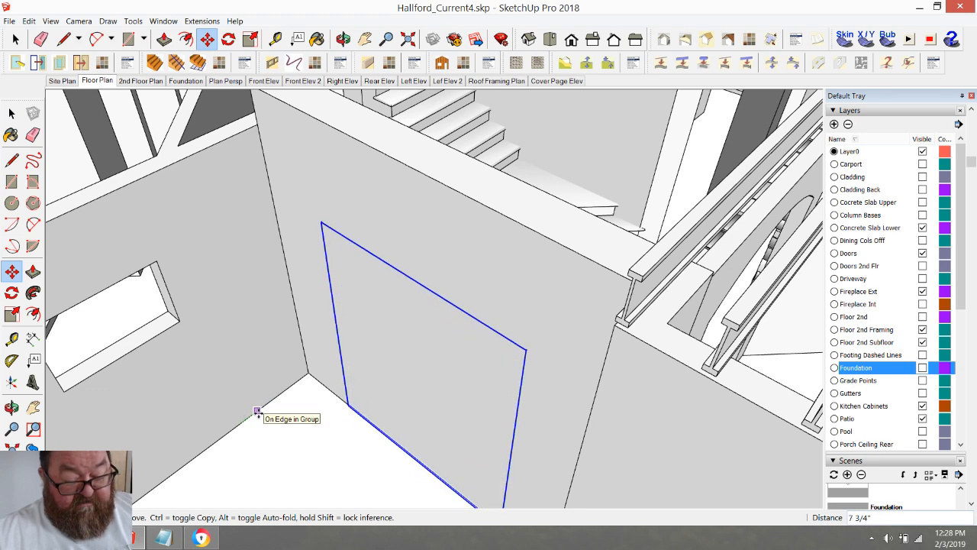
type("5")
key("Return")
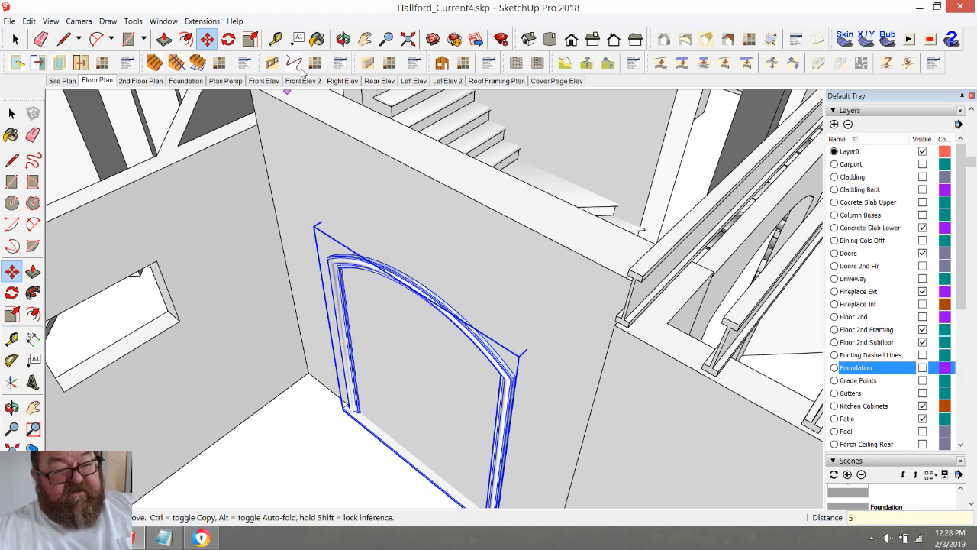
- Inspect the arched door's position in the recessed wall up close and in the context of the whole house
left_click(343, 38)
left_click_drag(458, 290, 529, 224)
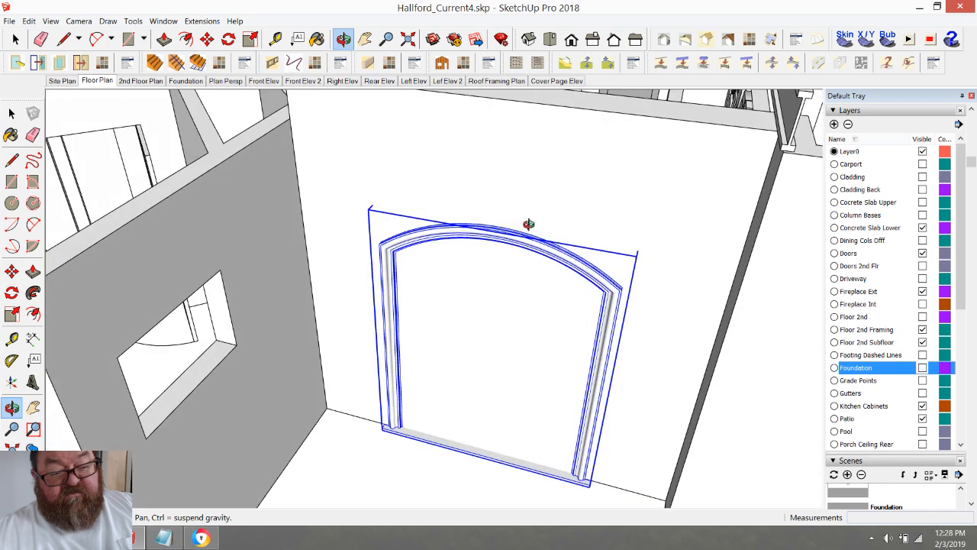
mouse_move(457, 214)
left_mouse_down()
mouse_move(367, 229)
mouse_move(191, 290)
mouse_move(76, 349)
mouse_move(39, 308)
mouse_move(484, 283)
mouse_move(524, 260)
mouse_move(519, 197)
mouse_move(451, 239)
mouse_move(526, 349)
left_mouse_up()
scroll(405, 277, "down", 5)
scroll(526, 349, "down", 4)
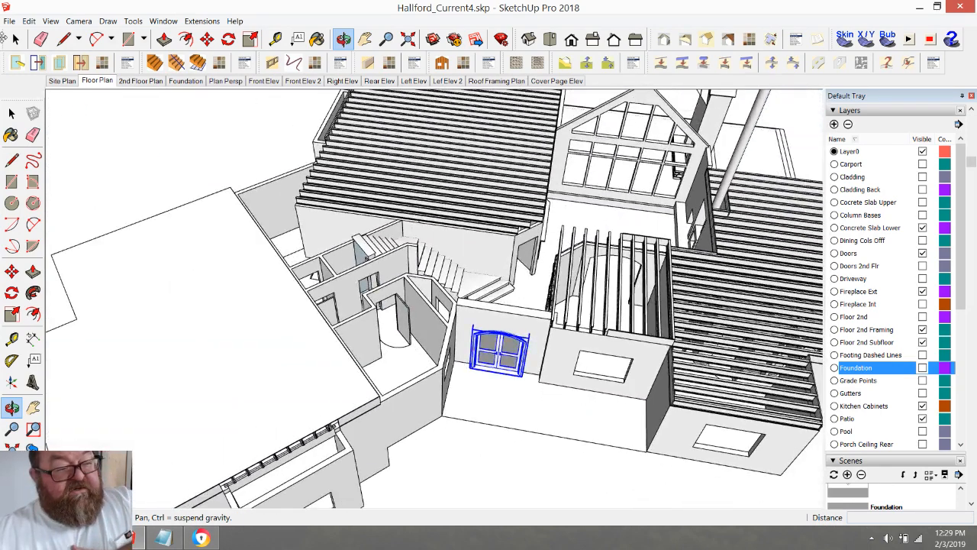
key("space")
scroll(335, 235, "down", 6)
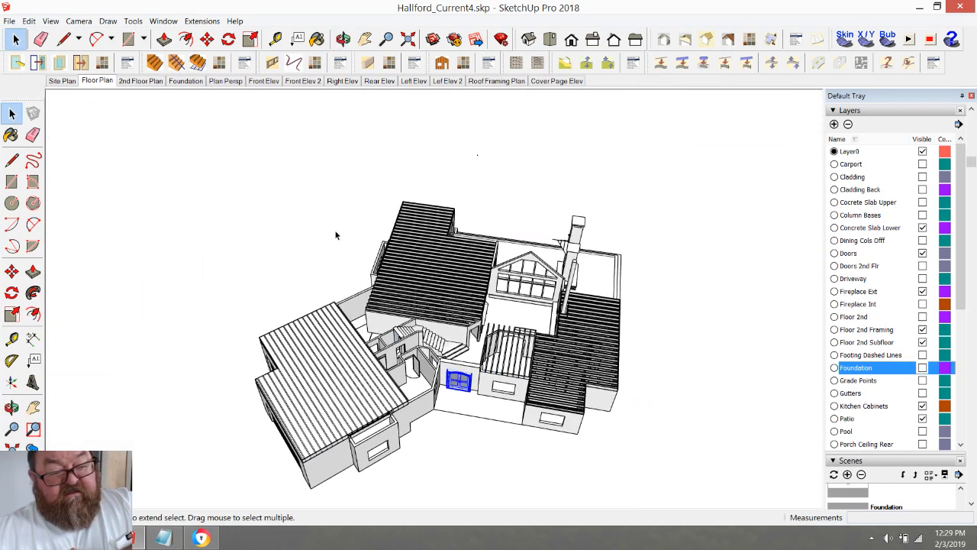
scroll(440, 369, "up", 5)
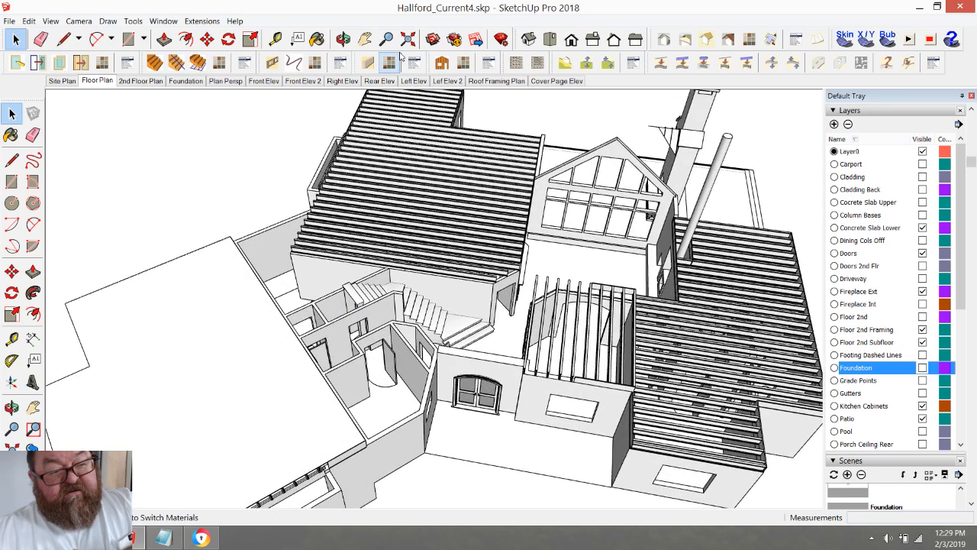
- Examine the floor joists above the stone arches inside the arched entry door and where they bear
left_click(343, 39)
left_click_drag(708, 399, 680, 371)
left_click_drag(554, 224, 618, 304)
left_click_drag(564, 324, 502, 334)
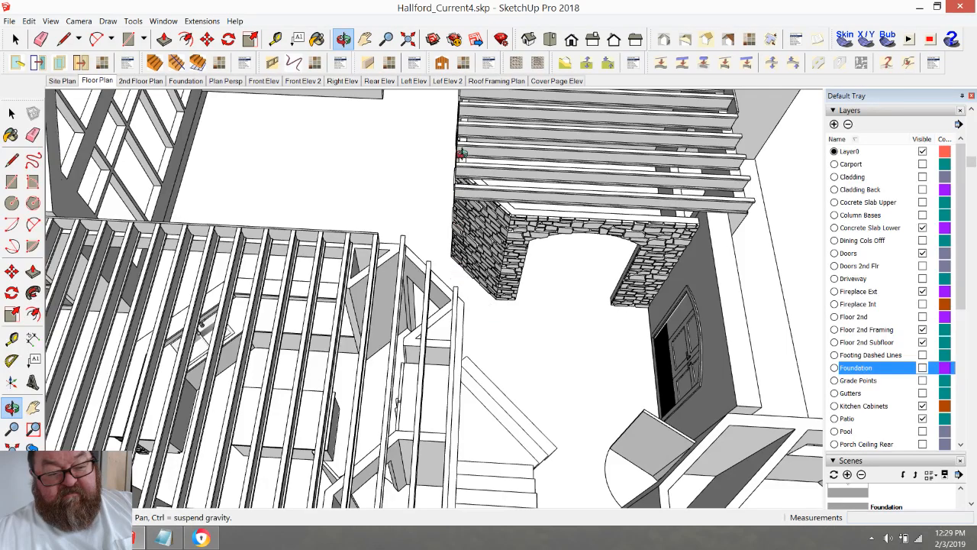
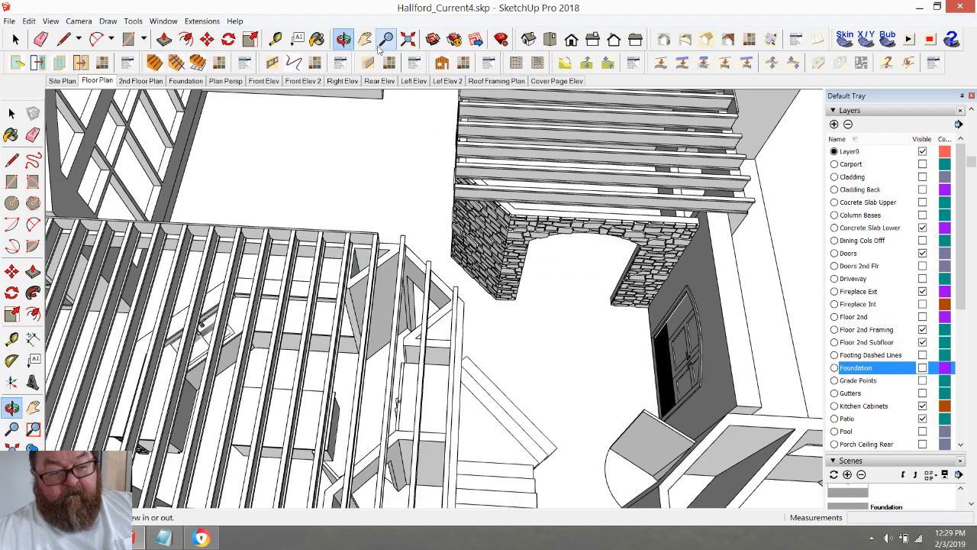
left_click_drag(588, 184, 410, 280)
scroll(388, 200, "up", 4)
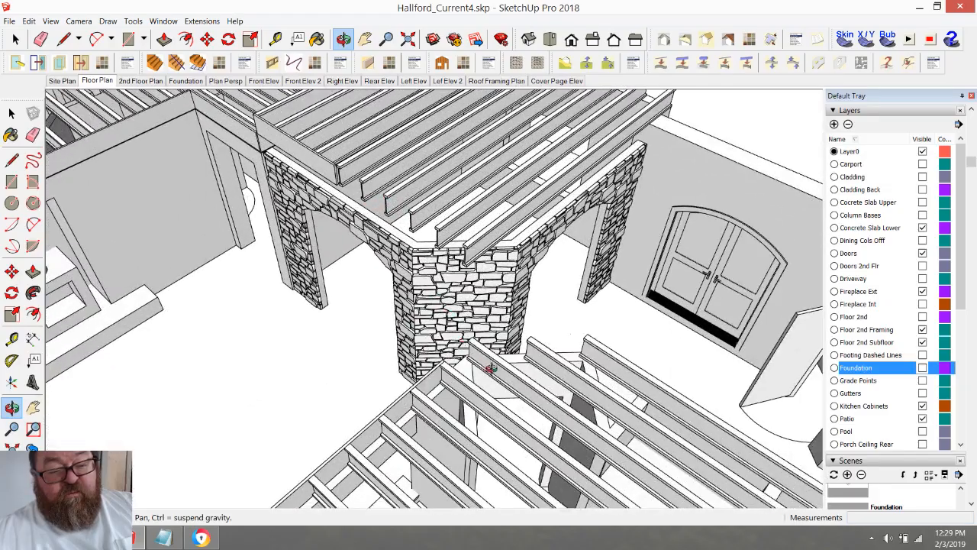
left_click_drag(620, 353, 541, 368)
scroll(541, 368, "up", 1)
scroll(619, 150, "up", 1)
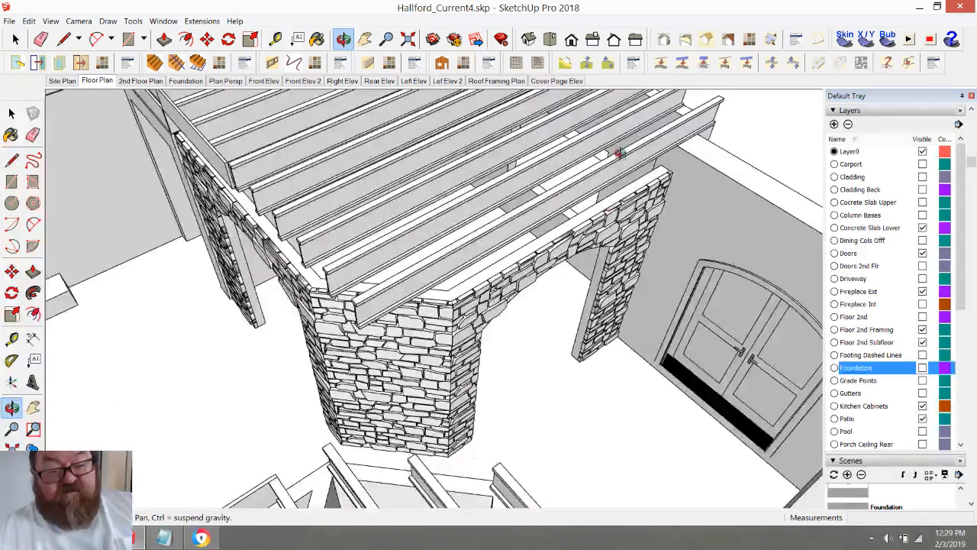
scroll(580, 161, "up", 1)
scroll(554, 190, "up", 2)
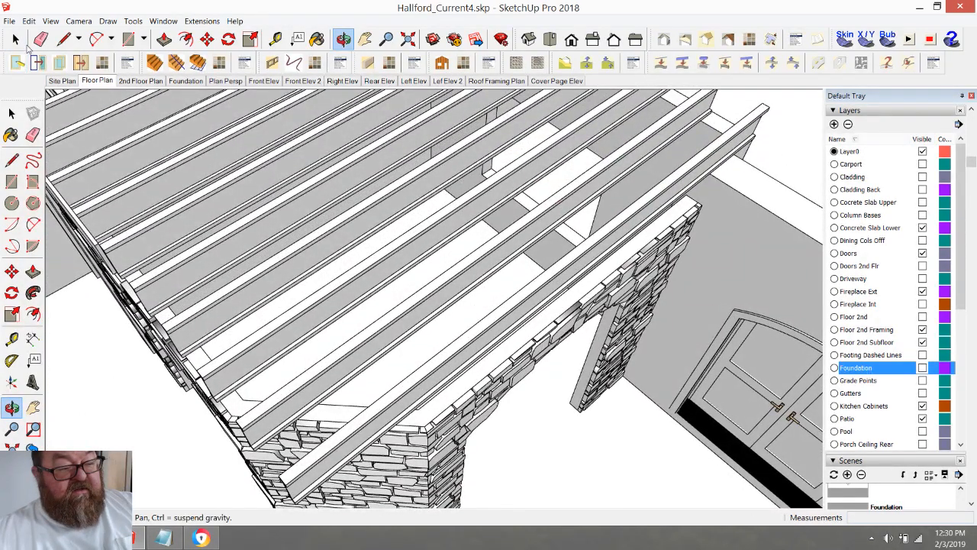
- Open the stone-arched wall group for editing and extrude its top face up 1'
left_click(16, 39)
scroll(615, 392, "down", 1)
scroll(615, 391, "down", 2)
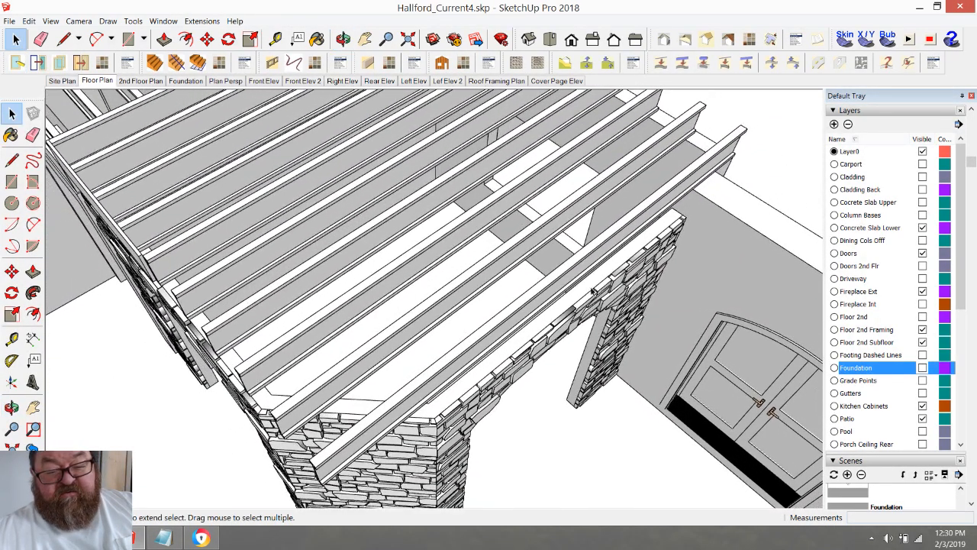
left_click(645, 241)
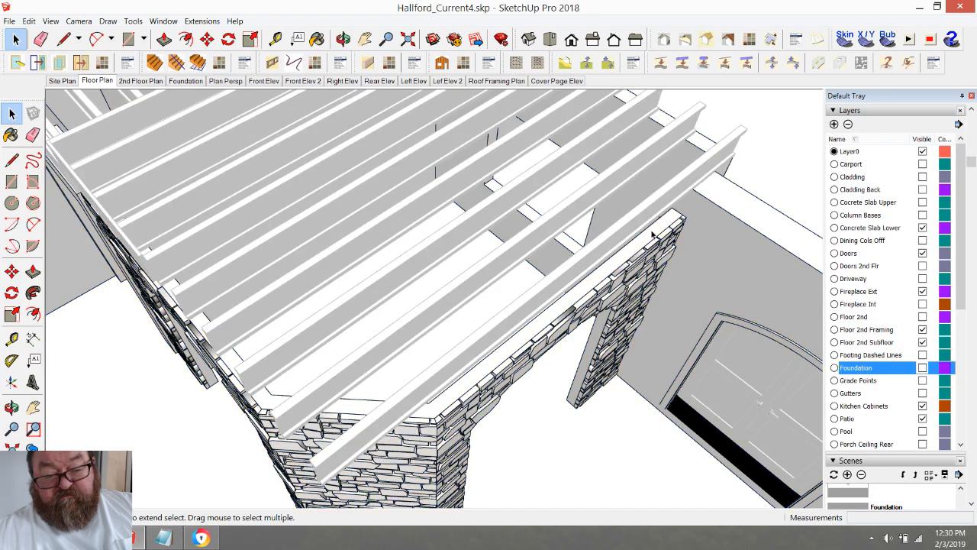
double_click(651, 236)
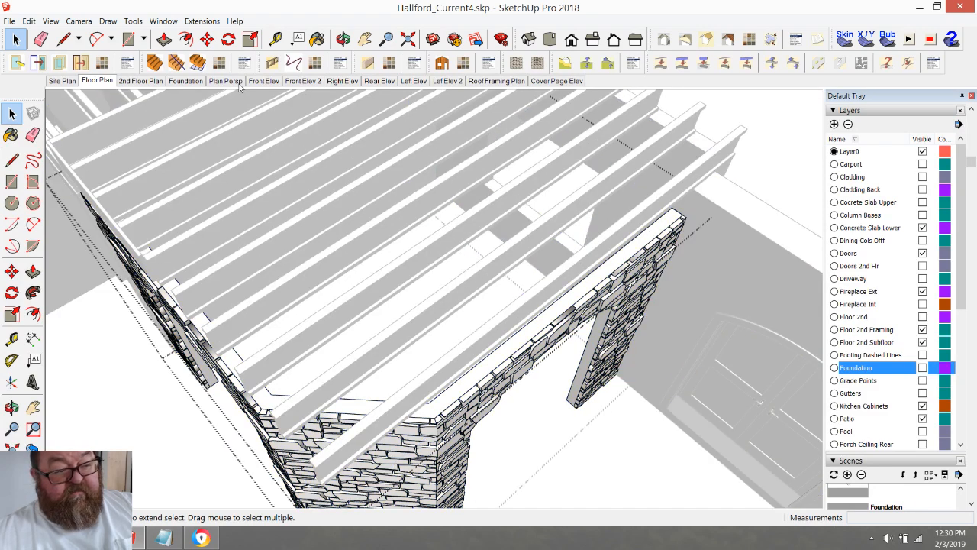
left_click(164, 39)
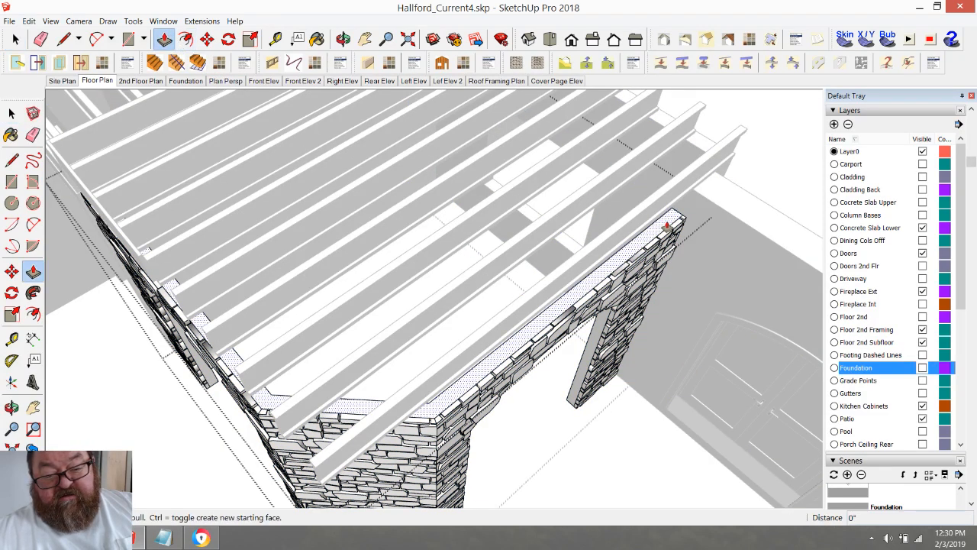
left_click(666, 227)
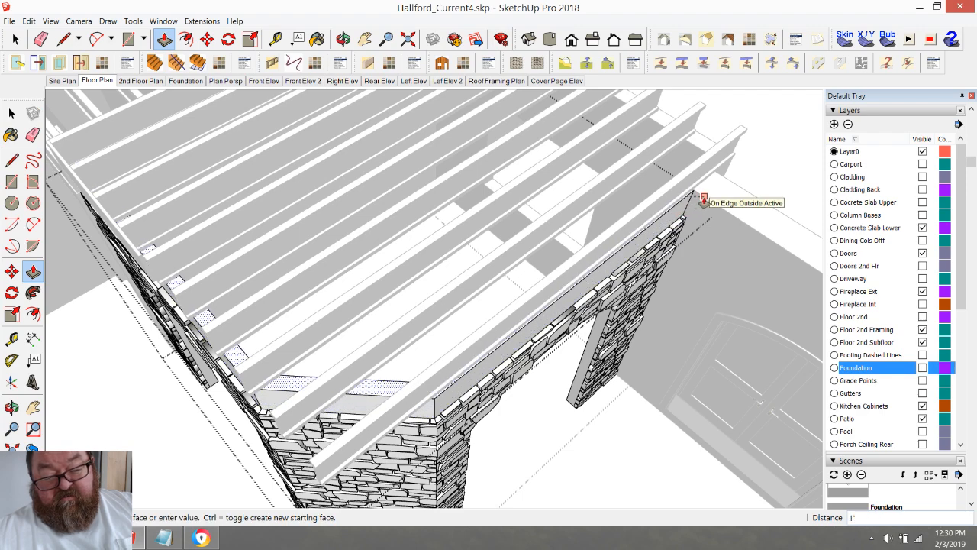
left_click(704, 200)
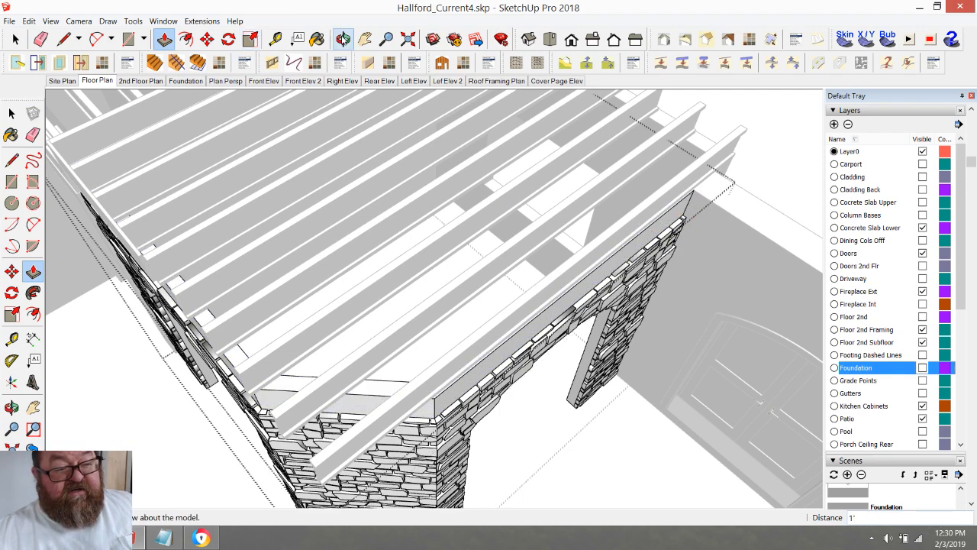
- Examine from several angles how the floor joists meet the raised stone-arched walls, especially the joist ends at the angled corner
left_click(343, 39)
left_click_drag(582, 253, 426, 255)
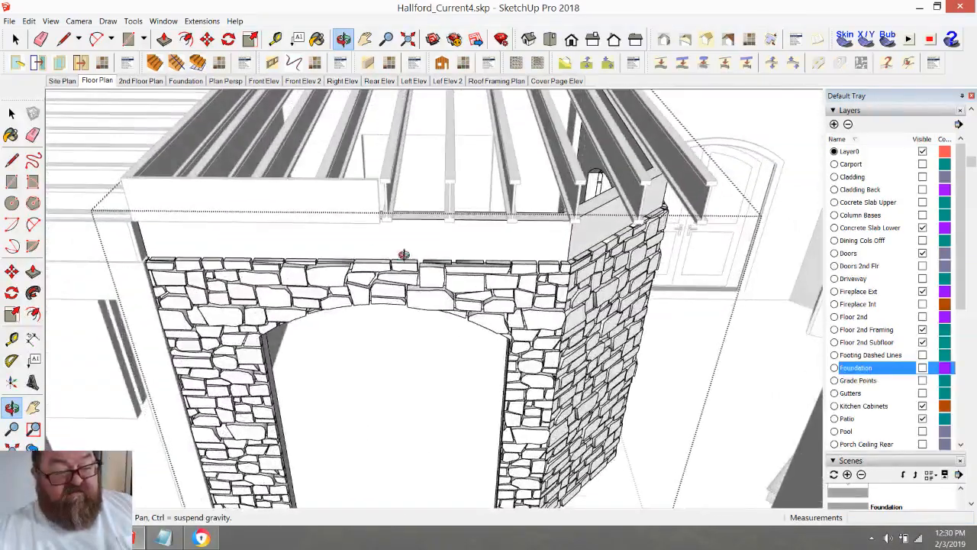
left_click_drag(321, 264, 441, 309)
left_click_drag(392, 252, 424, 333)
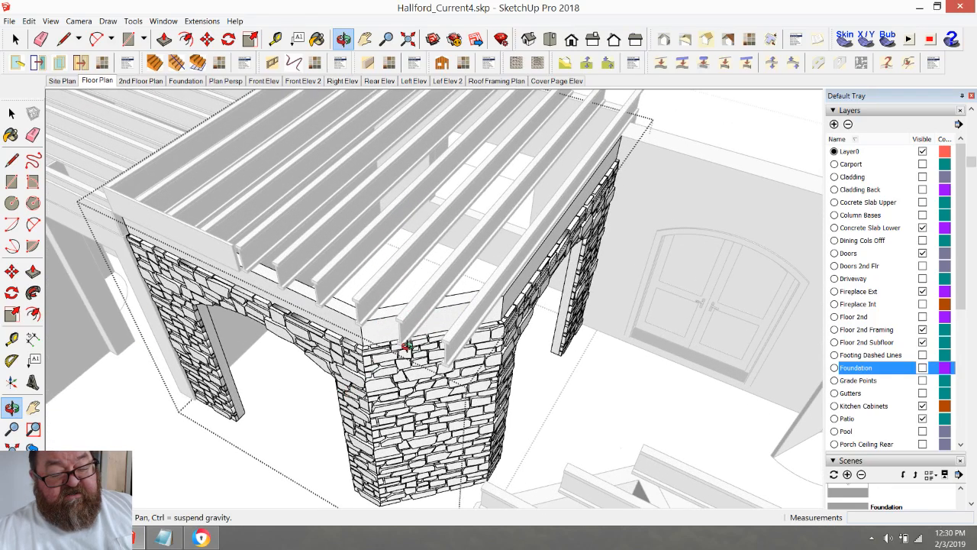
left_click_drag(410, 331, 410, 393)
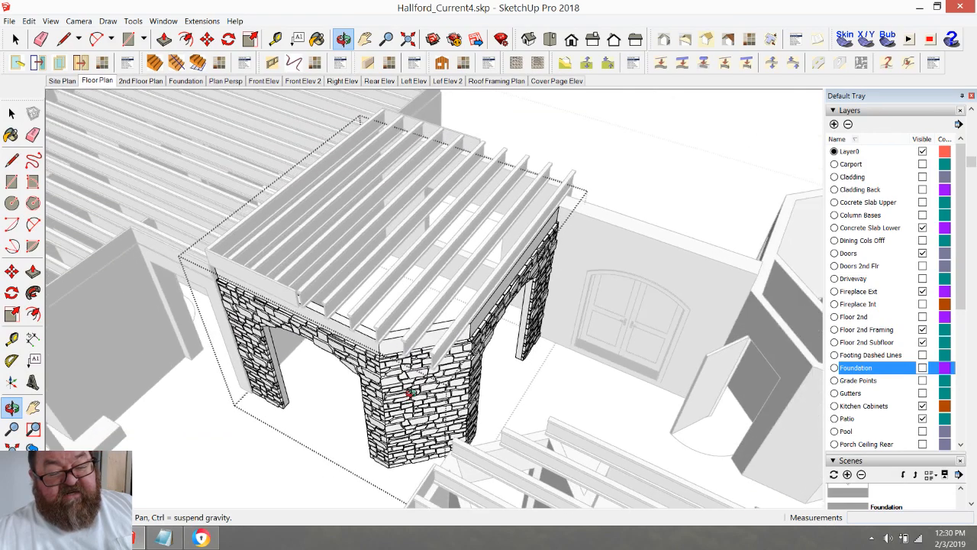
scroll(419, 324, "down", 4)
scroll(424, 353, "up", 6)
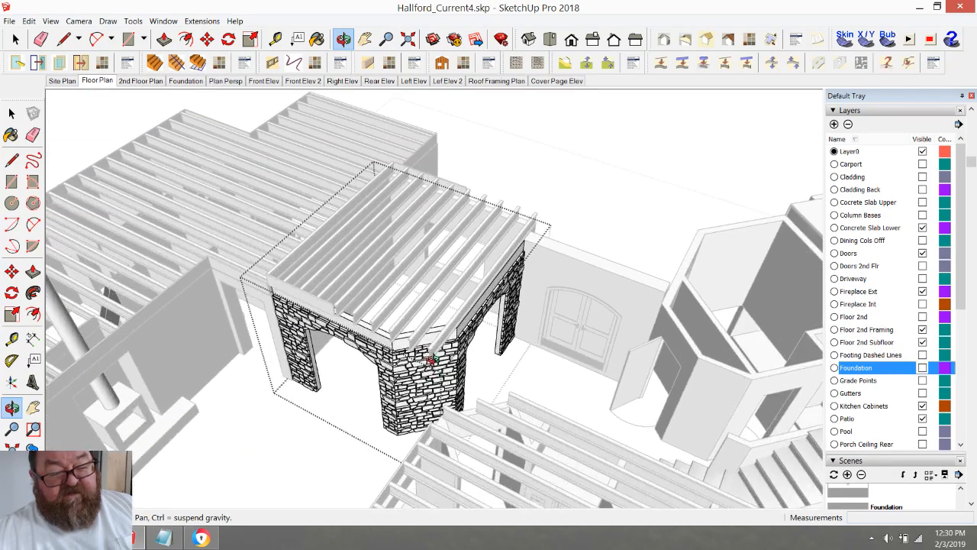
left_click_drag(443, 377, 285, 214)
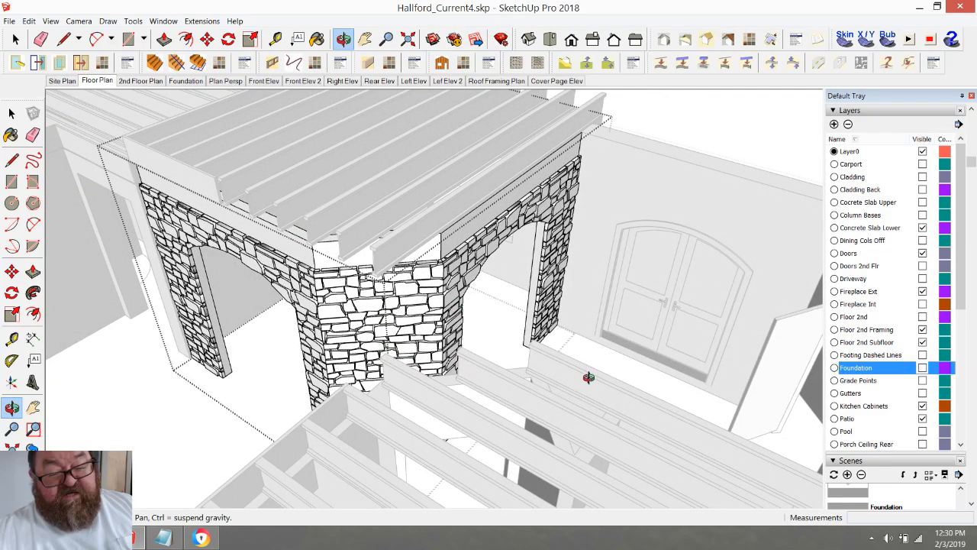
left_click_drag(514, 367, 290, 275)
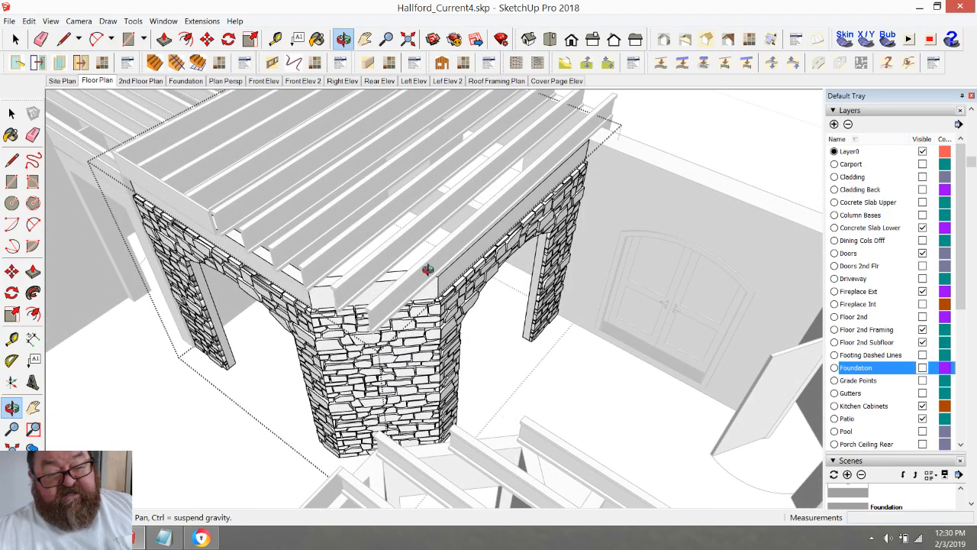
left_click_drag(435, 284, 400, 245)
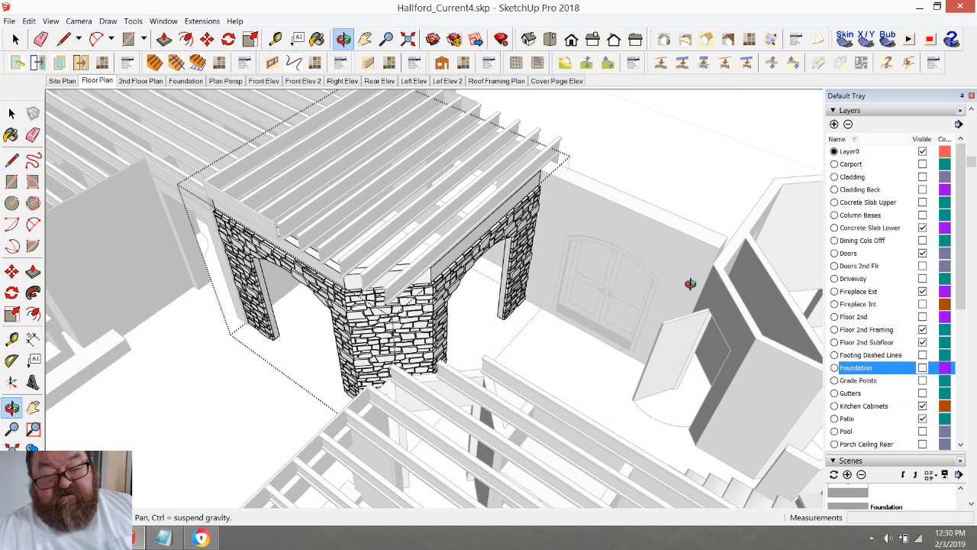
scroll(416, 292, "up", 2)
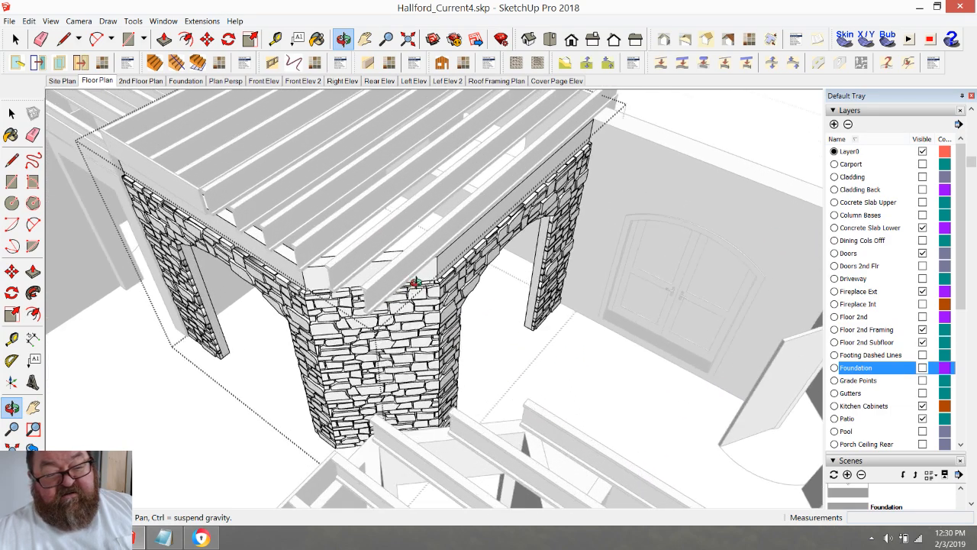
left_click_drag(395, 275, 432, 253)
scroll(578, 386, "up", 4)
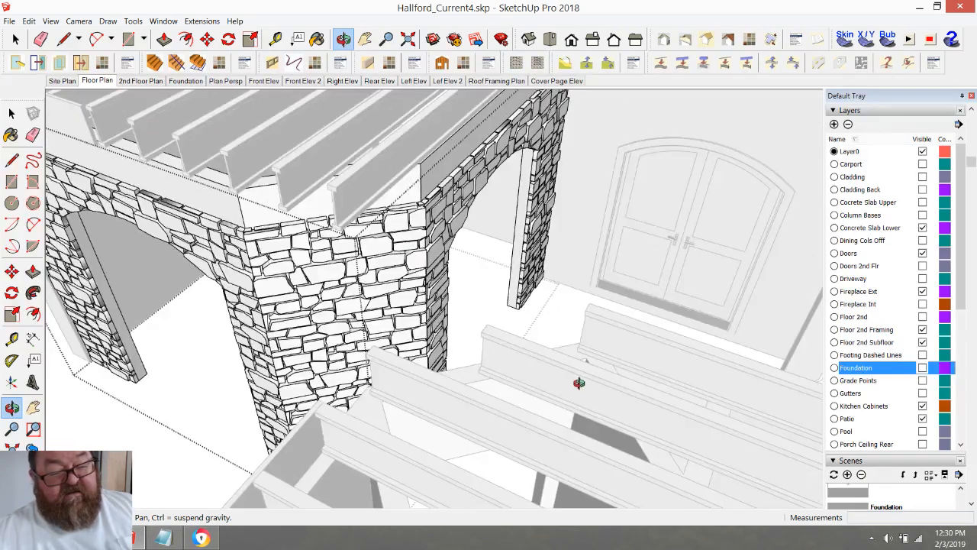
left_click_drag(520, 329, 478, 283)
scroll(344, 240, "up", 1)
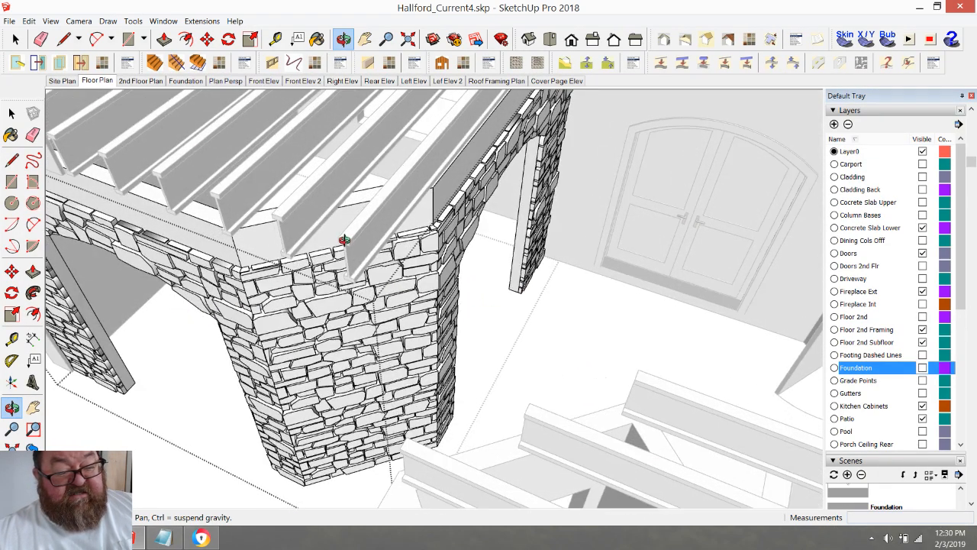
scroll(378, 282, "down", 2)
left_click_drag(341, 242, 403, 239)
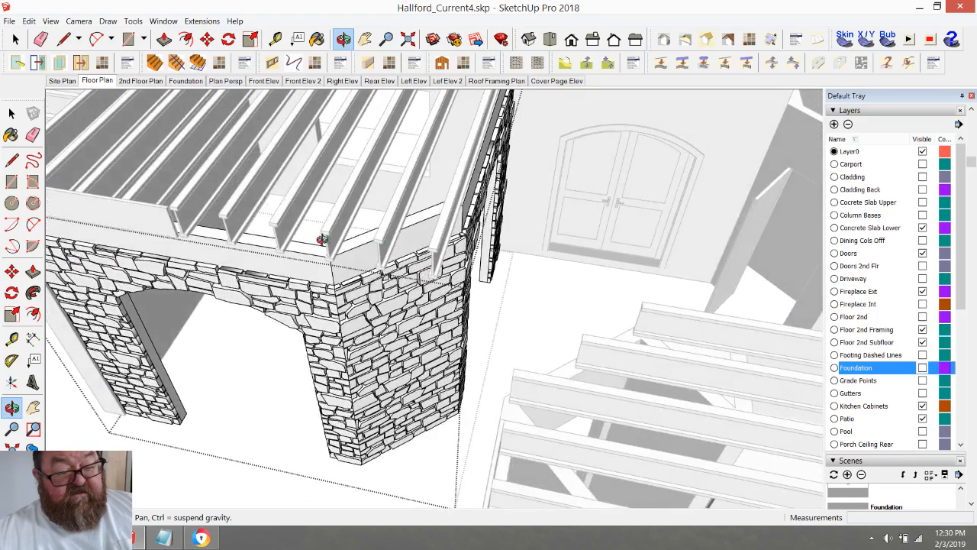
scroll(297, 231, "up", 2)
scroll(297, 230, "up", 1)
scroll(497, 292, "down", 5)
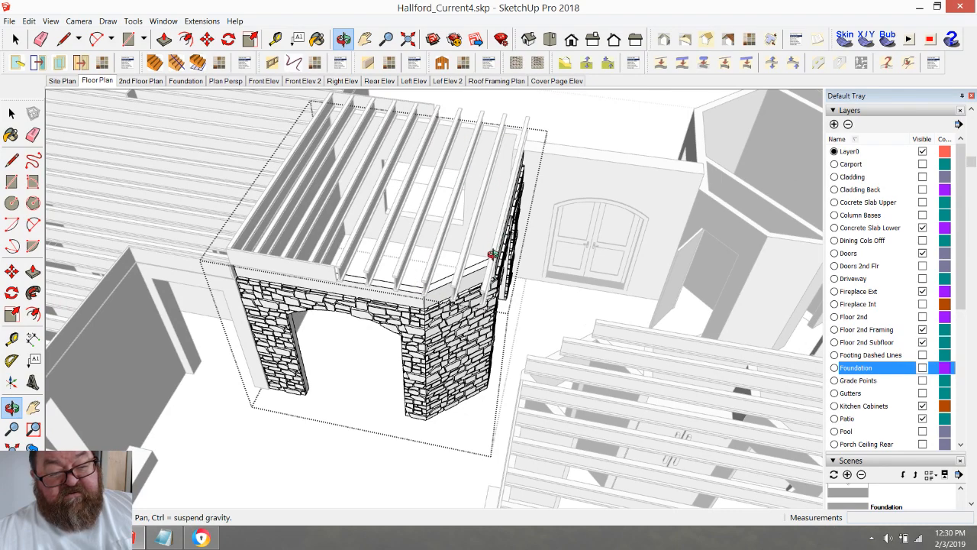
scroll(434, 297, "up", 4)
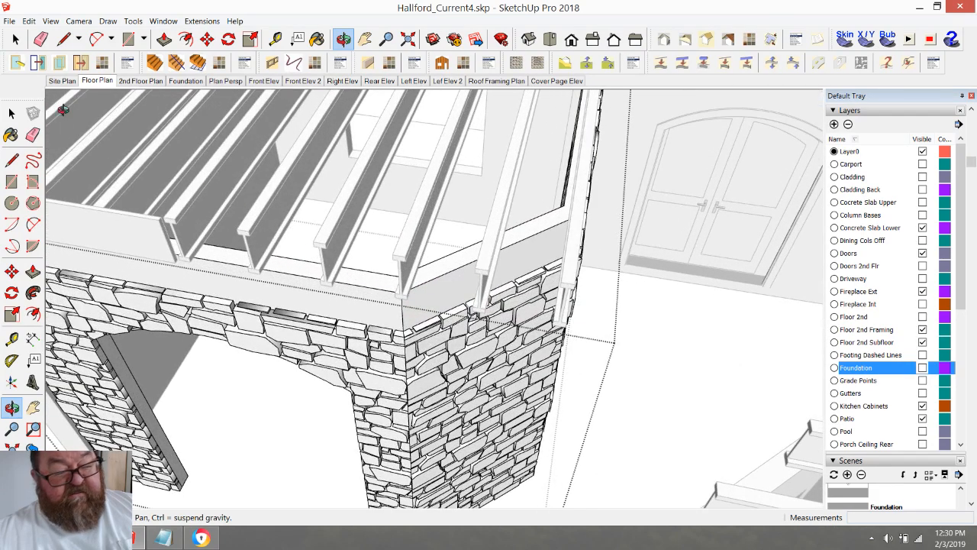
- Leave the stone-arched wall group, make the floor joist at the wall's corner unique within the framing group and open it for editing
left_click(16, 39)
scroll(416, 262, "up", 5)
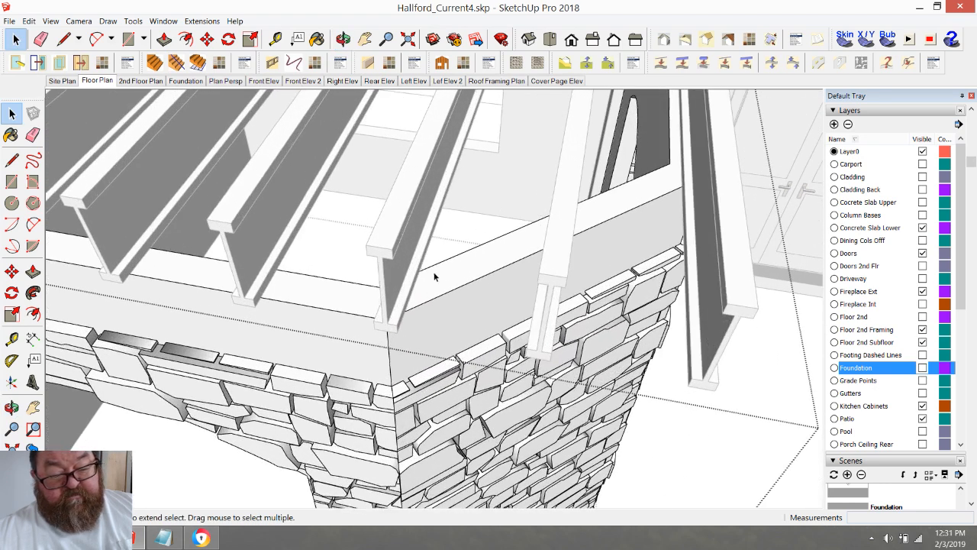
scroll(367, 298, "down", 1)
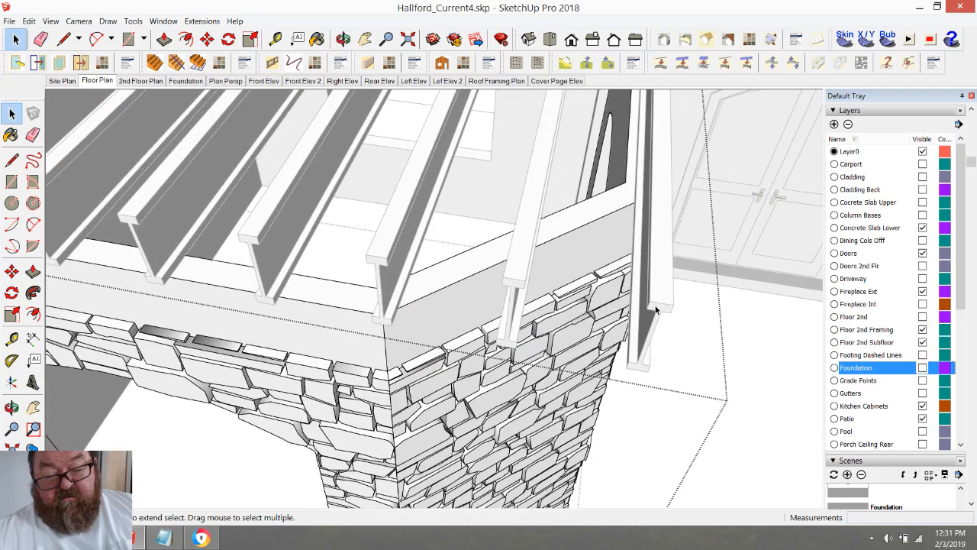
left_click(326, 387)
scroll(381, 267, "down", 8)
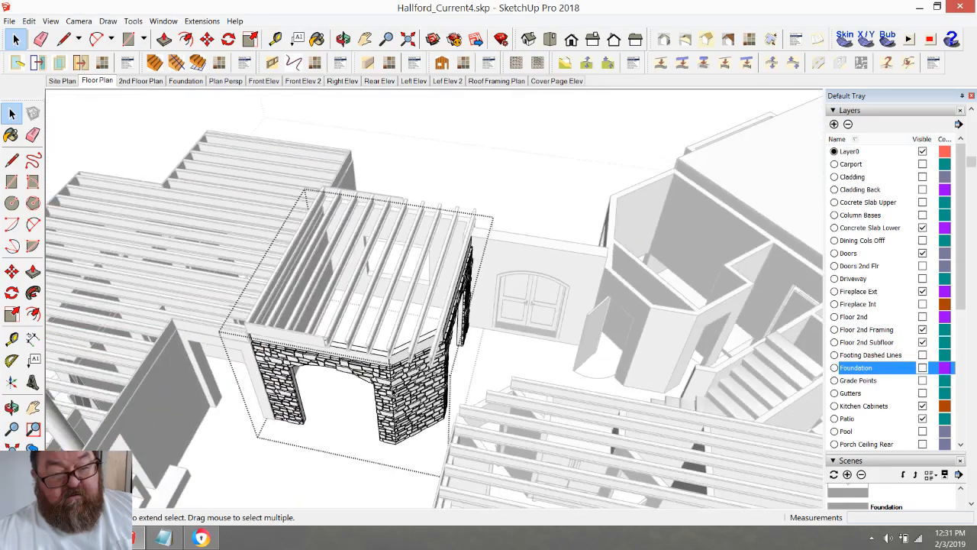
scroll(436, 200, "down", 3)
scroll(395, 358, "up", 10)
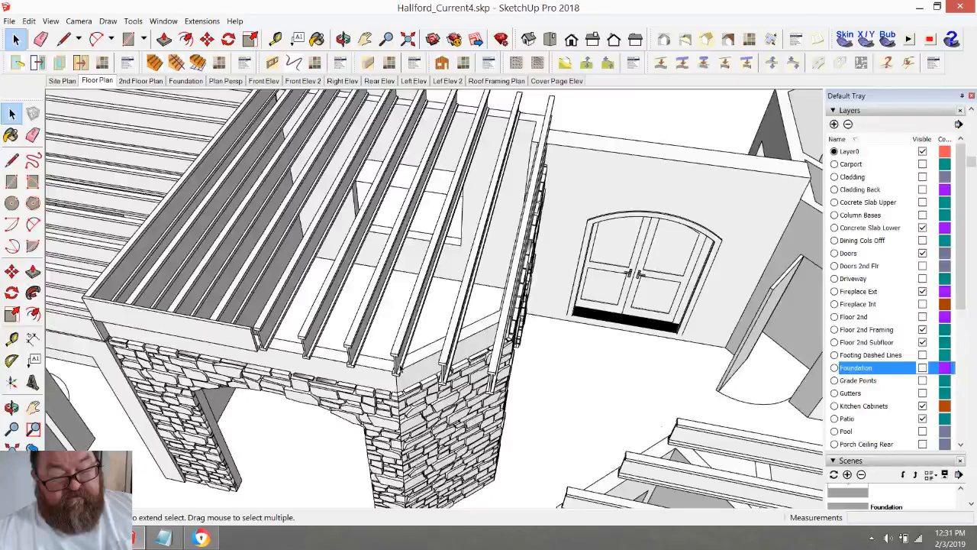
left_click(400, 355)
scroll(401, 353, "up", 5)
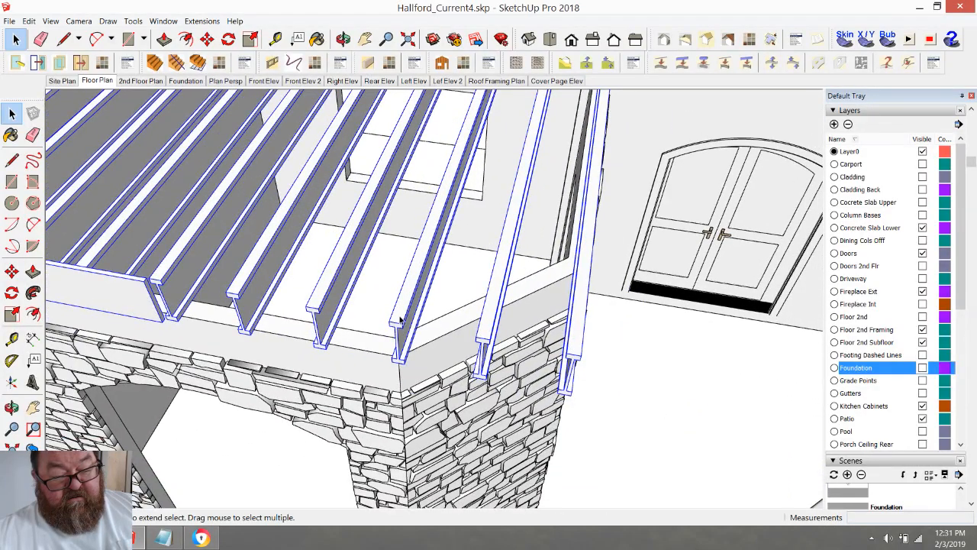
double_click(399, 322)
left_click(399, 322)
scroll(398, 319, "up", 5)
right_click(397, 316)
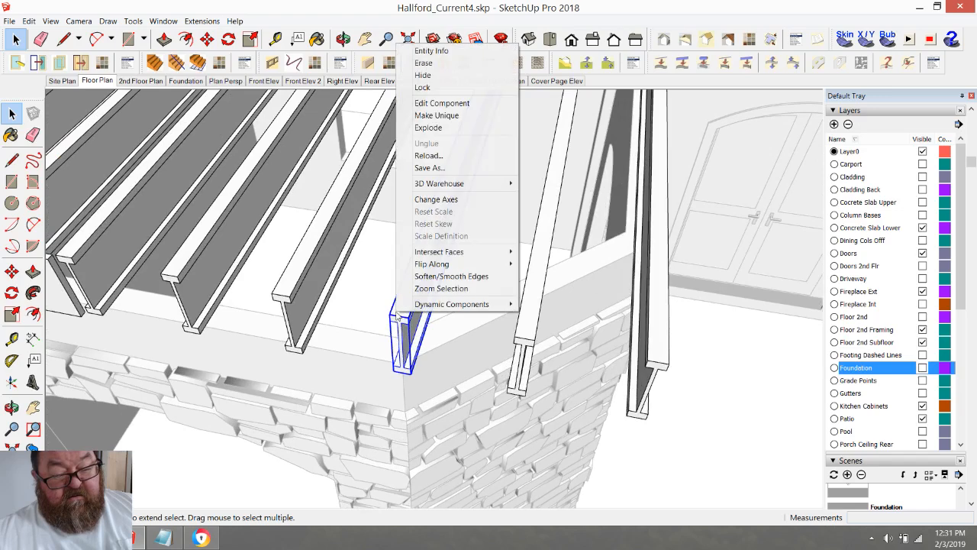
left_click(436, 115)
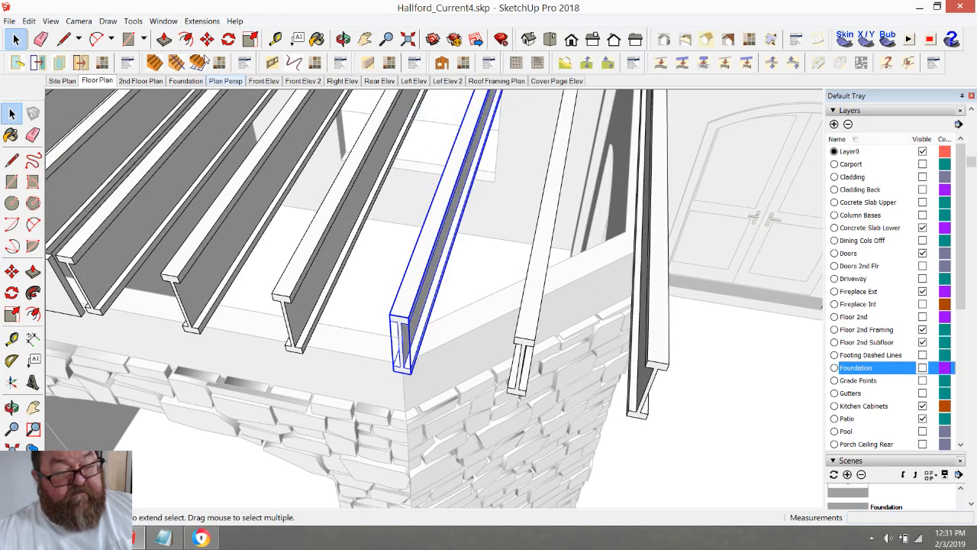
double_click(406, 305)
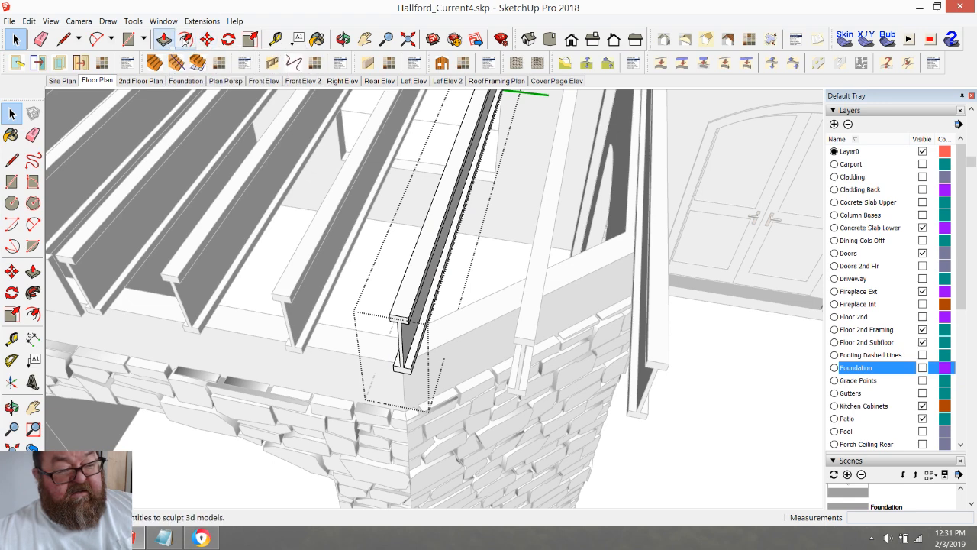
left_click(207, 39)
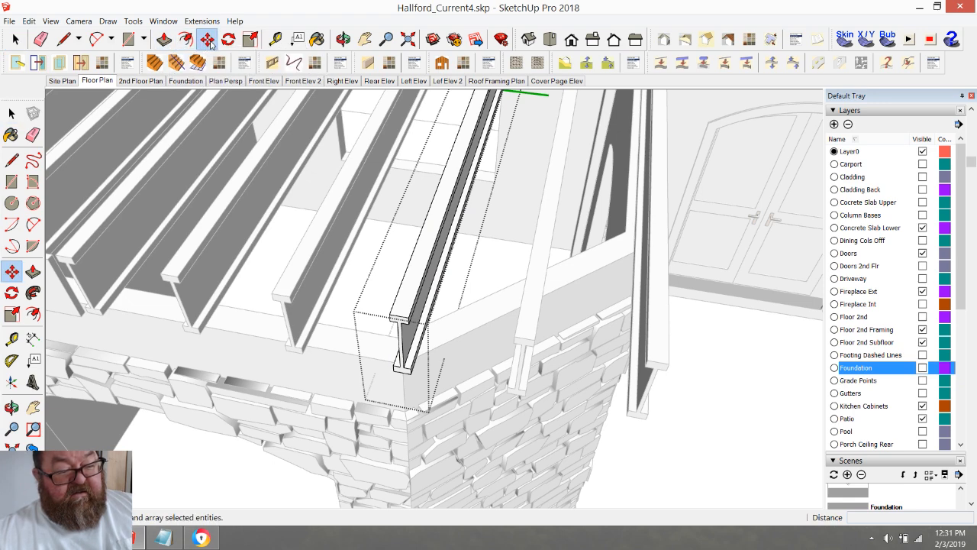
left_click(392, 367)
key("Escape")
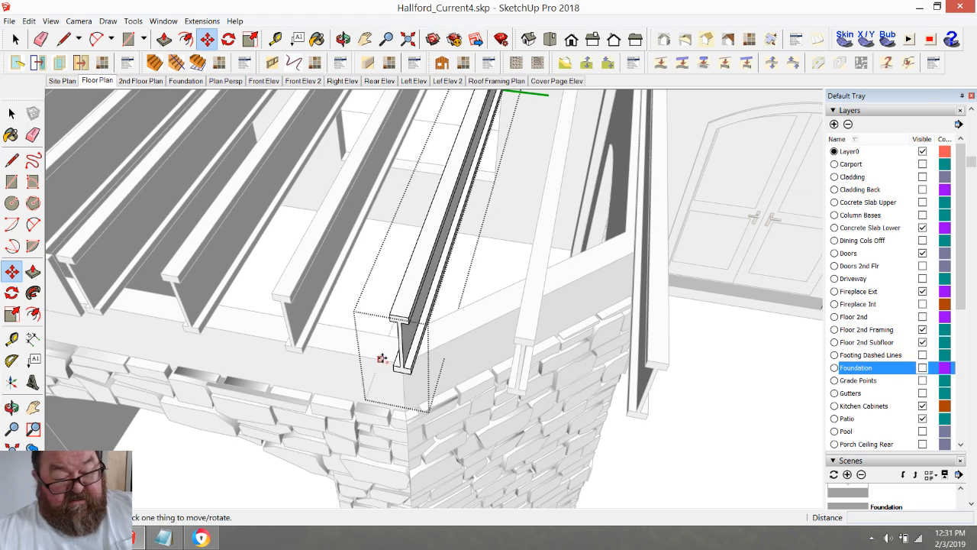
- Shorten the corner joist by pushing its end face back 3.5" and another 1/2"
left_click(164, 39)
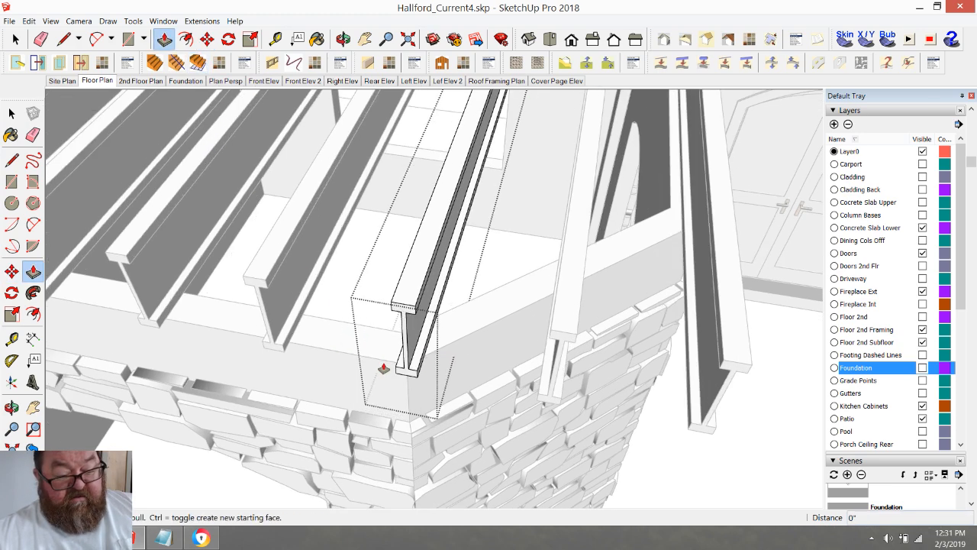
scroll(389, 366, "up", 2)
left_click(403, 375)
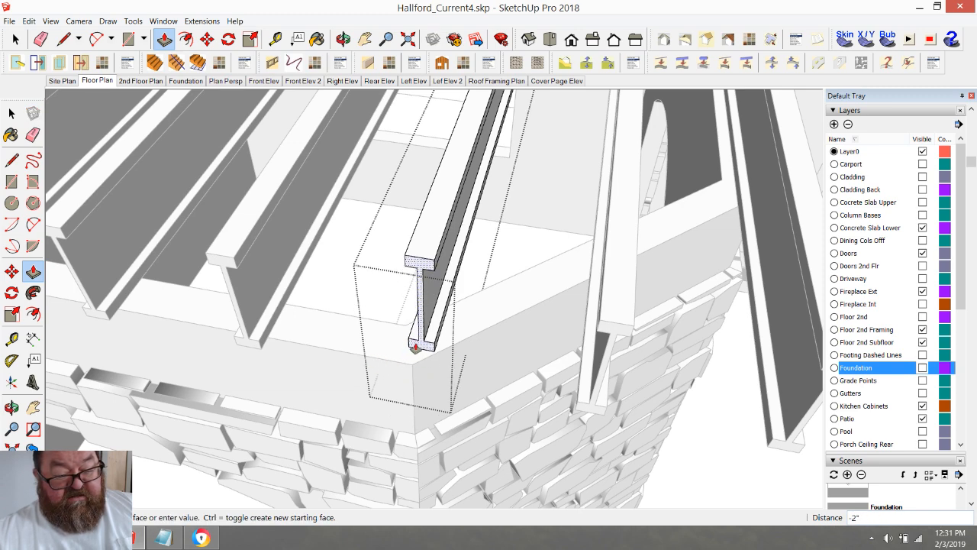
type("3.")
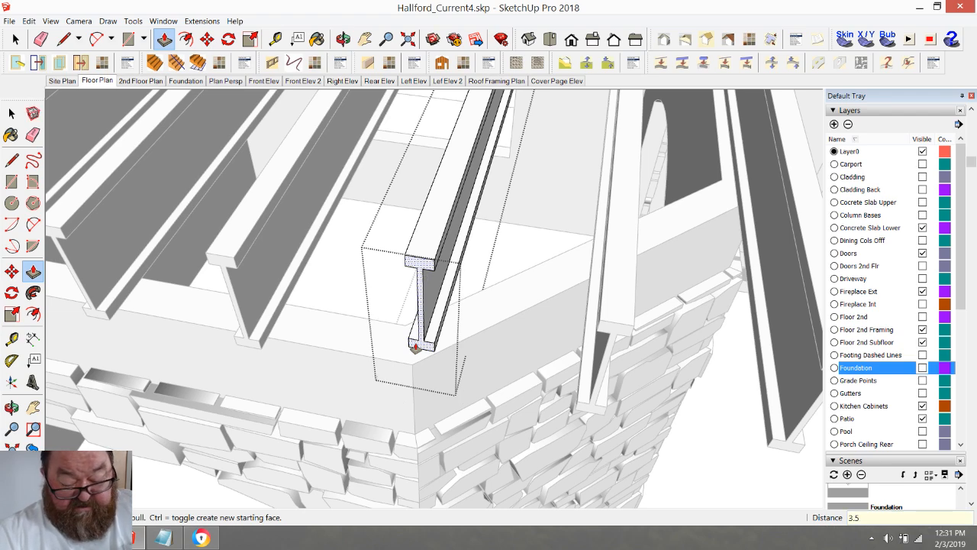
type("5")
key("Return")
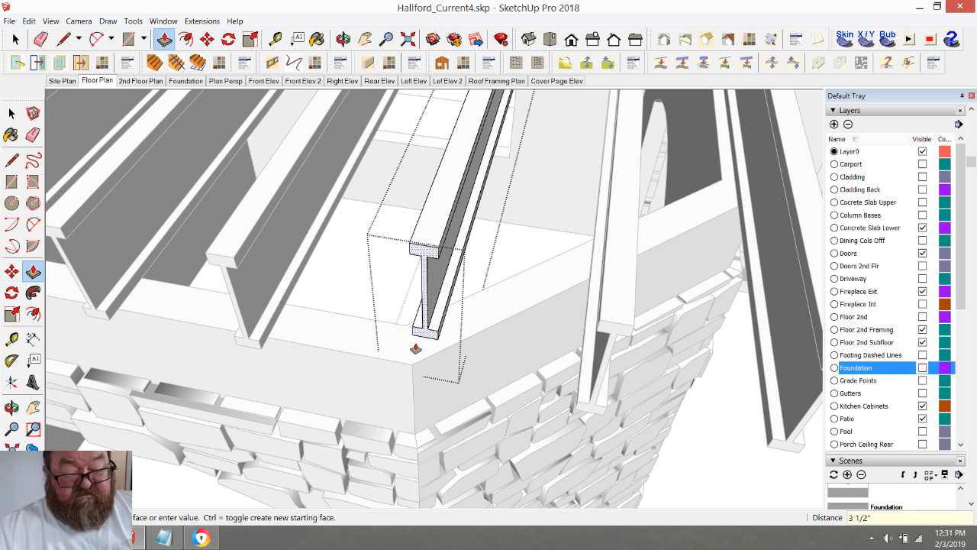
left_click(433, 334)
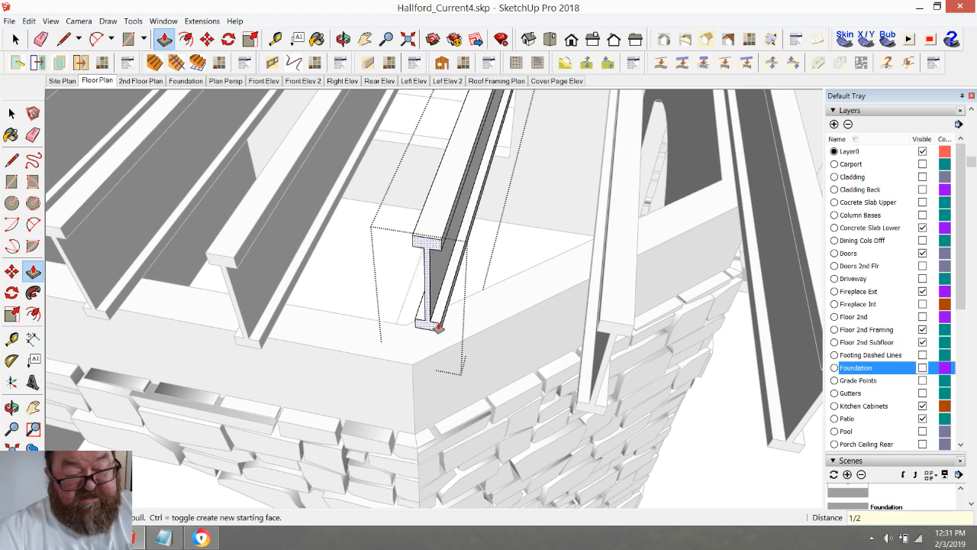
key("Return")
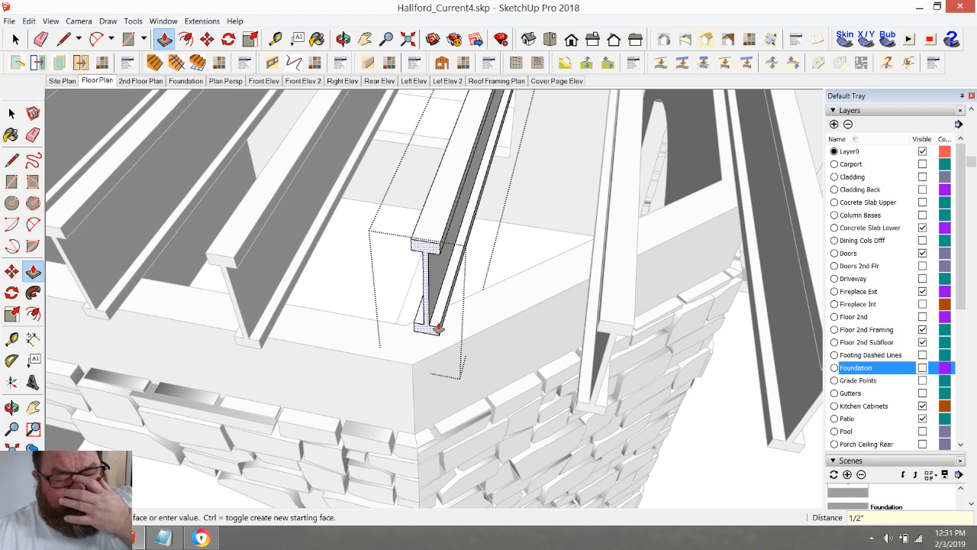
- Leave the shortened corner joist's component and delete the untrimmed floor joist beside it, over the angled wall
key("space")
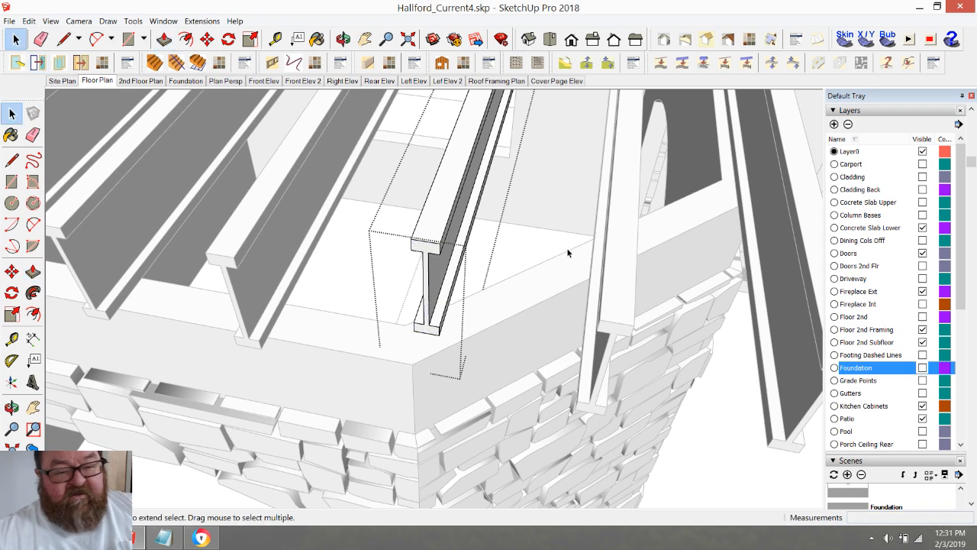
left_click(620, 224)
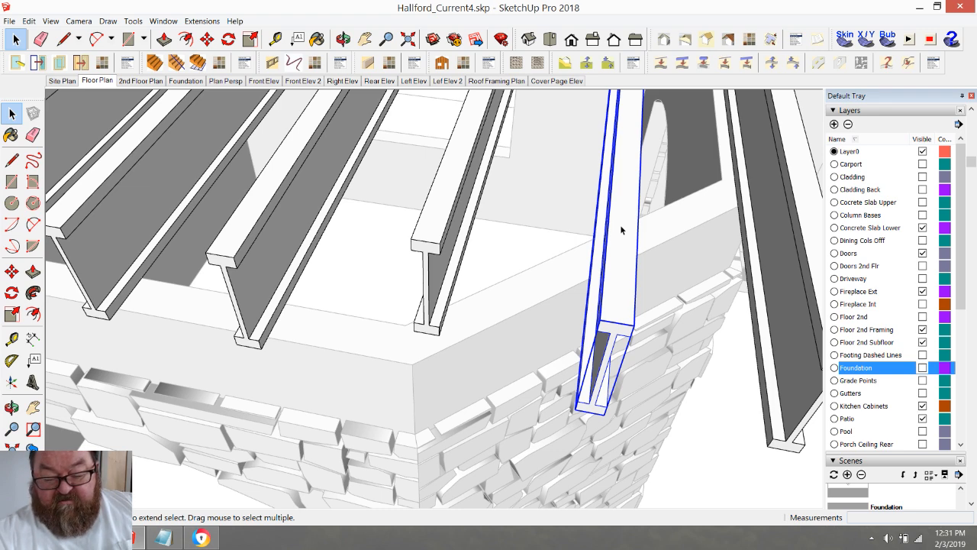
key("Delete")
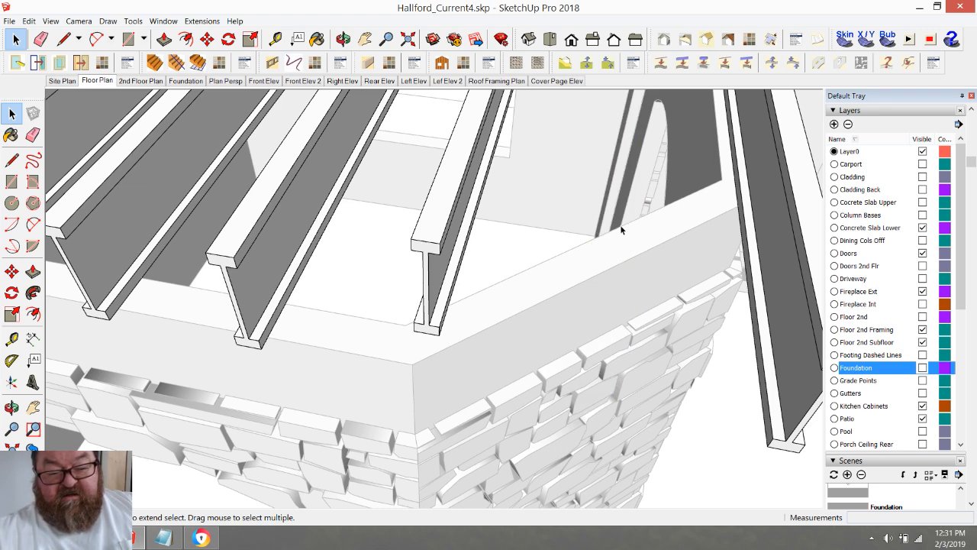
- Copy the shortened corner joist 1' 4" sideways into the gap, matching the spacing between the two neighbouring joists
left_click(207, 38)
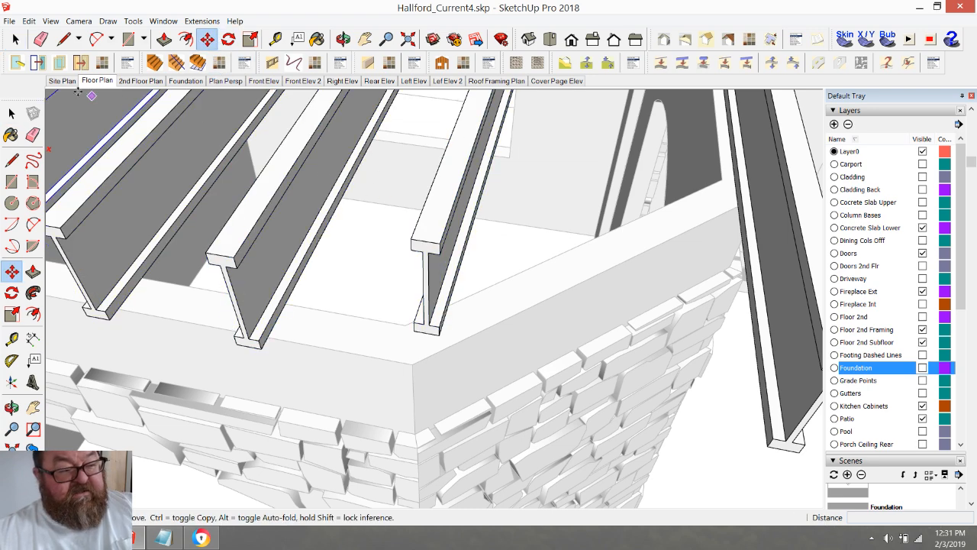
left_click(15, 38)
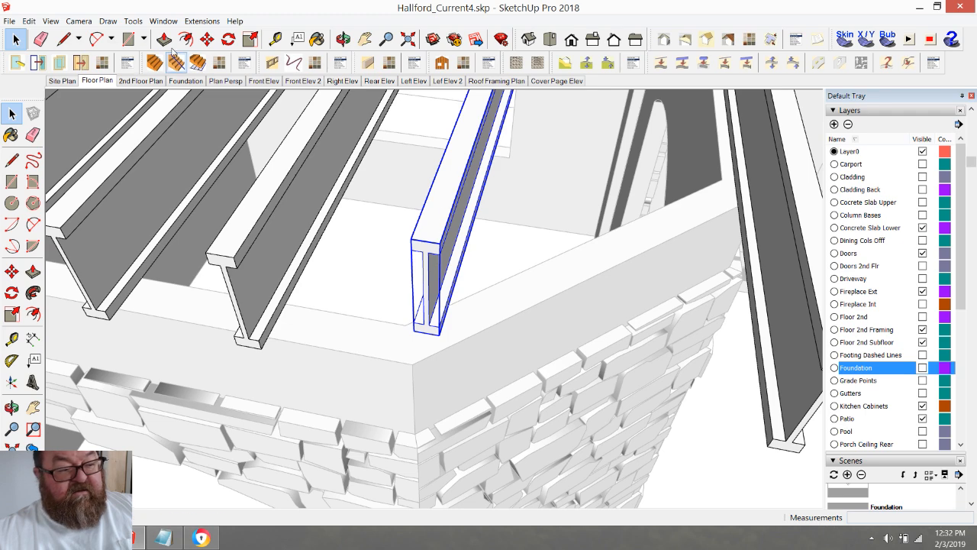
left_click(207, 39)
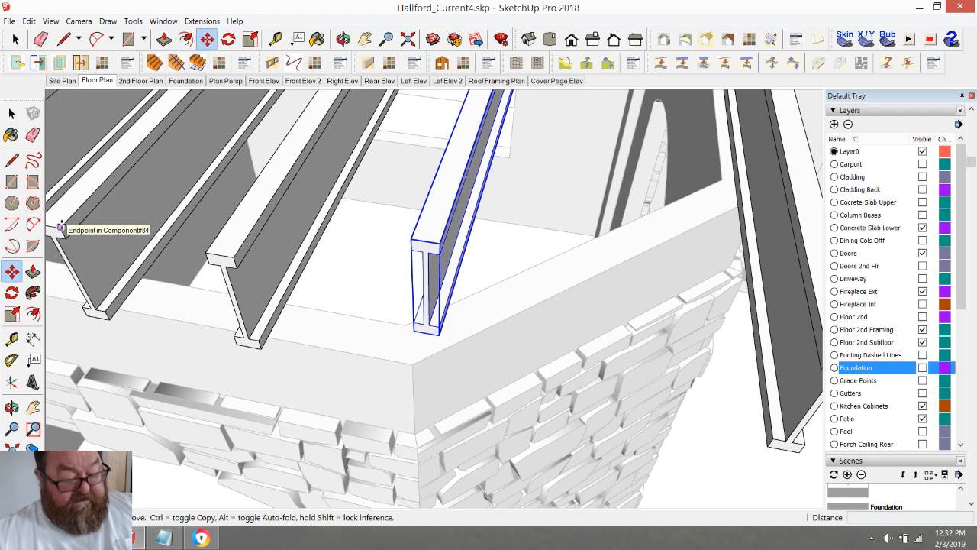
left_click(61, 226)
key("ctrl")
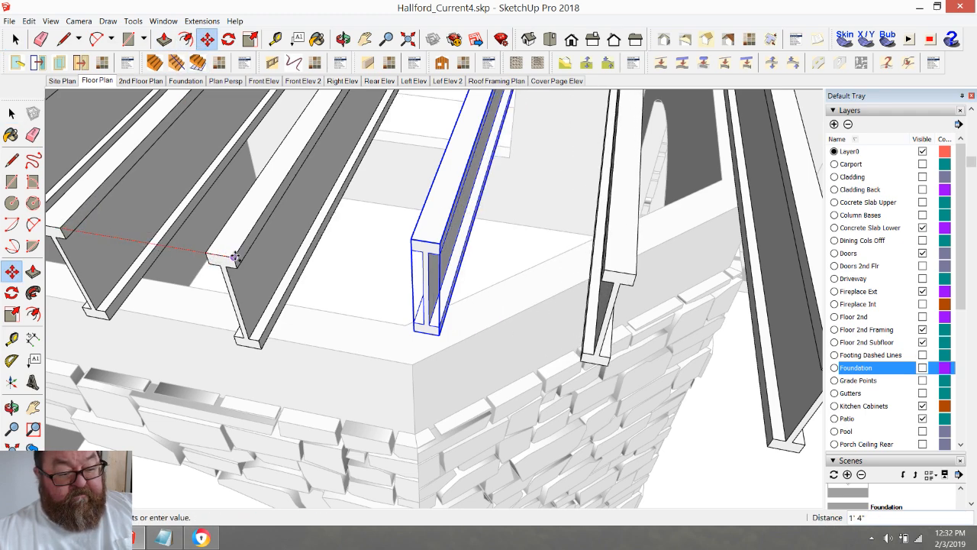
left_click(231, 257)
scroll(213, 271, "down", 2)
scroll(214, 271, "down", 6)
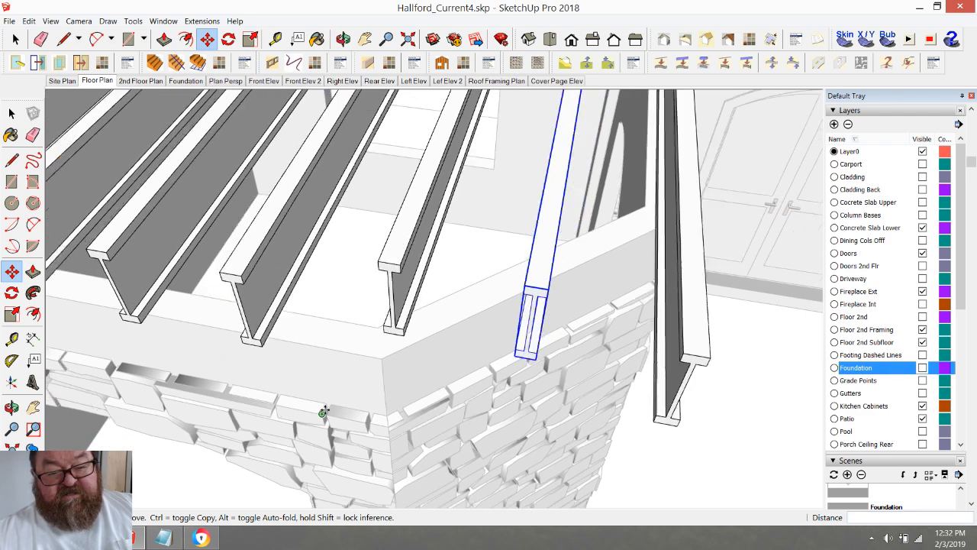
scroll(377, 341, "down", 1)
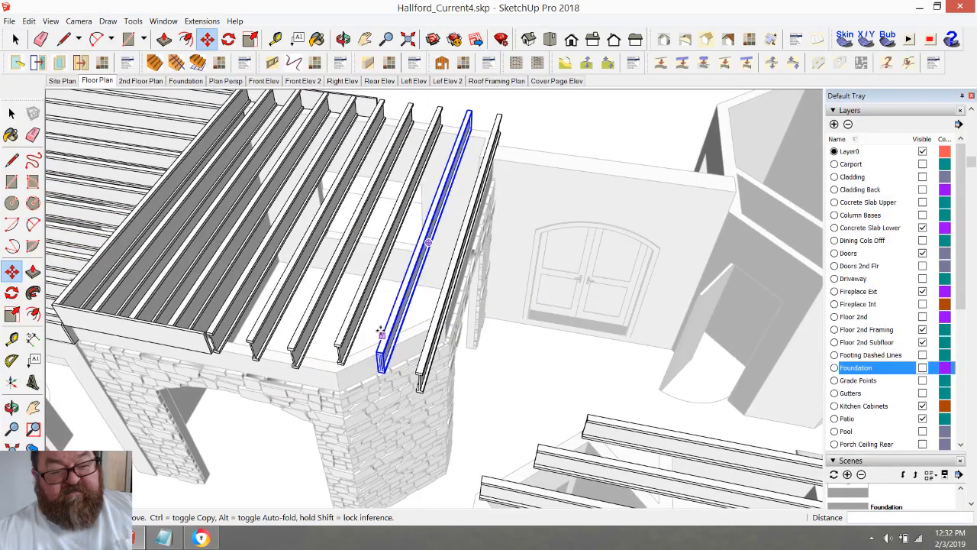
- Delete the old outermost floor joist above the stone-arched wall
key("space")
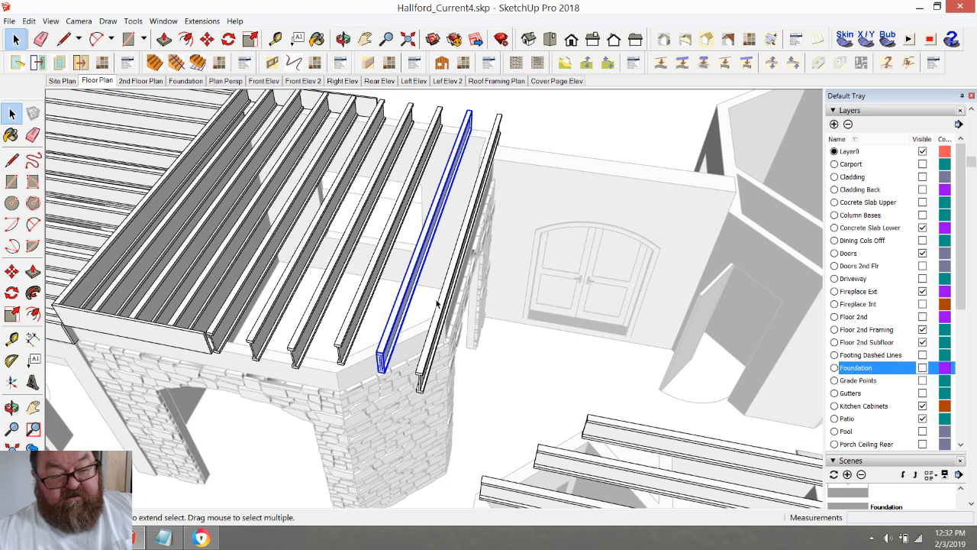
left_click(443, 300)
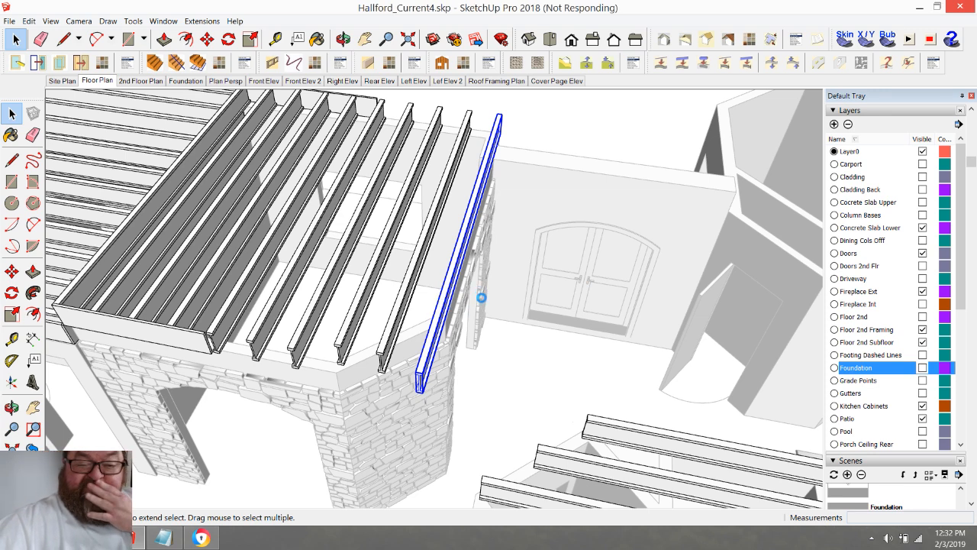
key("o")
left_click_drag(557, 195, 499, 357)
- Copy the last remaining joist outward to the outer wall corner at the far end and shift the copy 1/2"
left_click(16, 38)
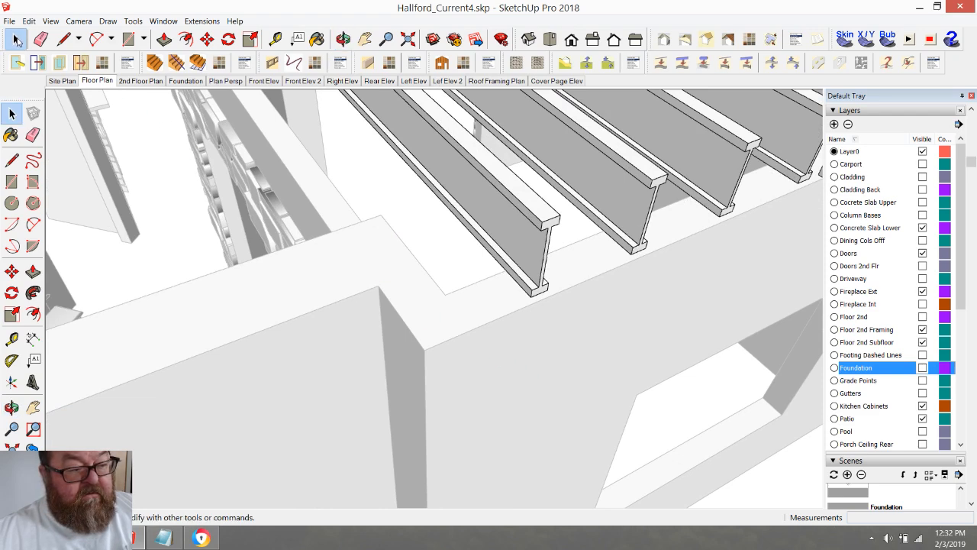
left_click(509, 269)
left_click(207, 38)
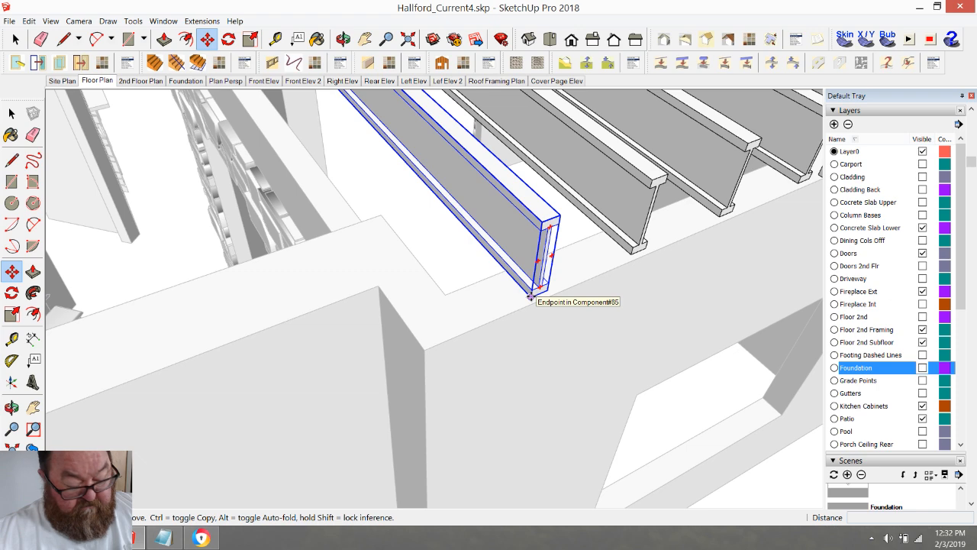
left_click(531, 296)
key("ctrl")
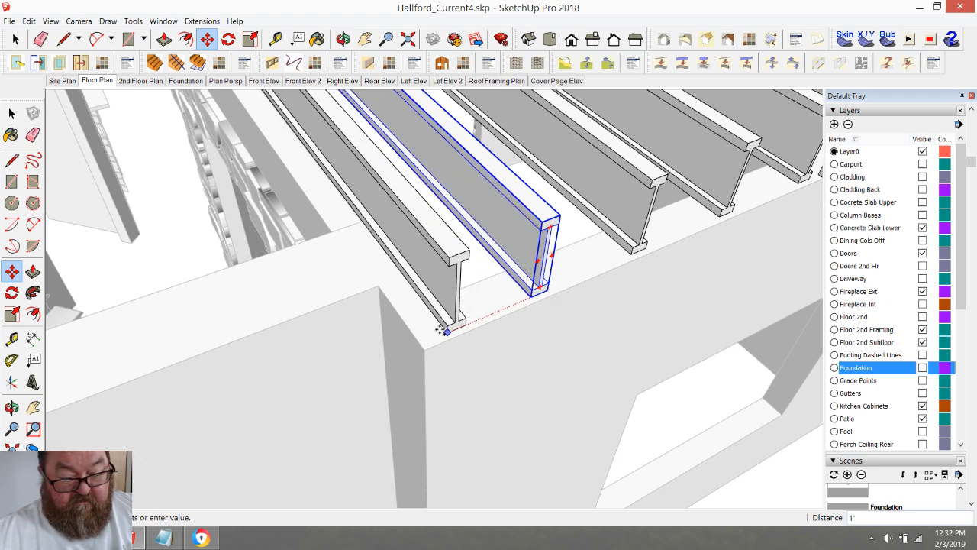
left_click(419, 342)
left_click(421, 342)
type("1/2")
key("Return")
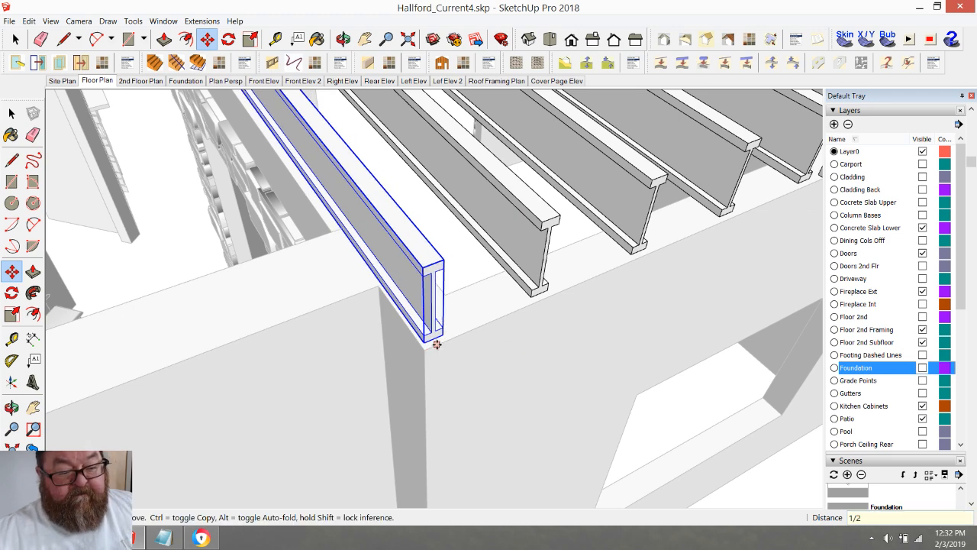
- Copy the outer joist 1' back from the outer wall corner to the wall's inner jog and shift the copy 3 1/2" sideways
scroll(489, 414, "down", 6)
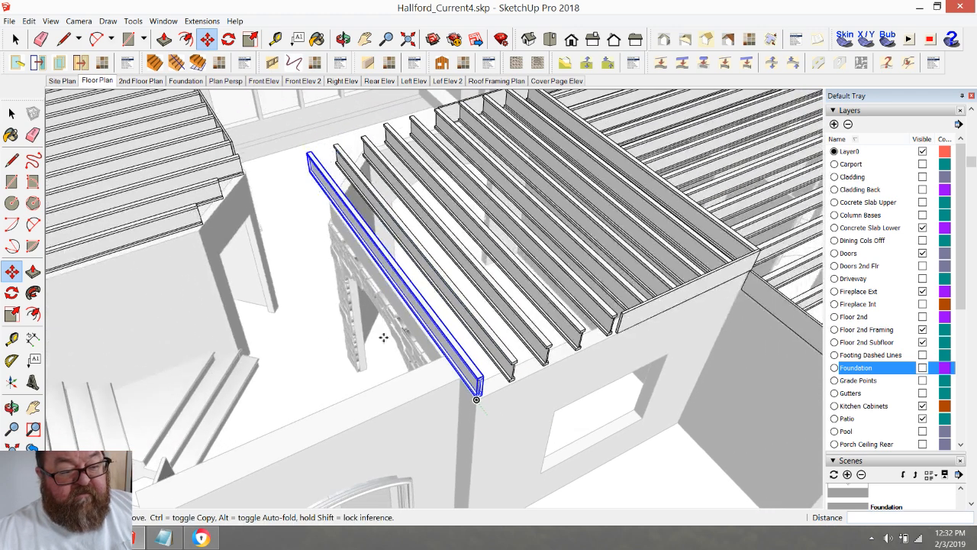
left_click(343, 39)
left_click_drag(488, 252, 323, 267)
left_click_drag(356, 336, 624, 343)
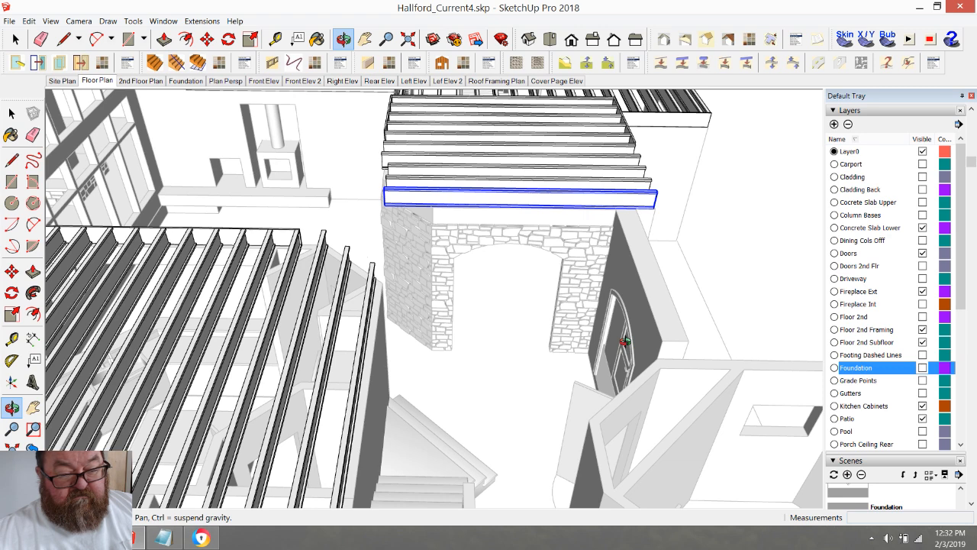
left_click_drag(624, 343, 528, 284)
scroll(528, 284, "up", 6)
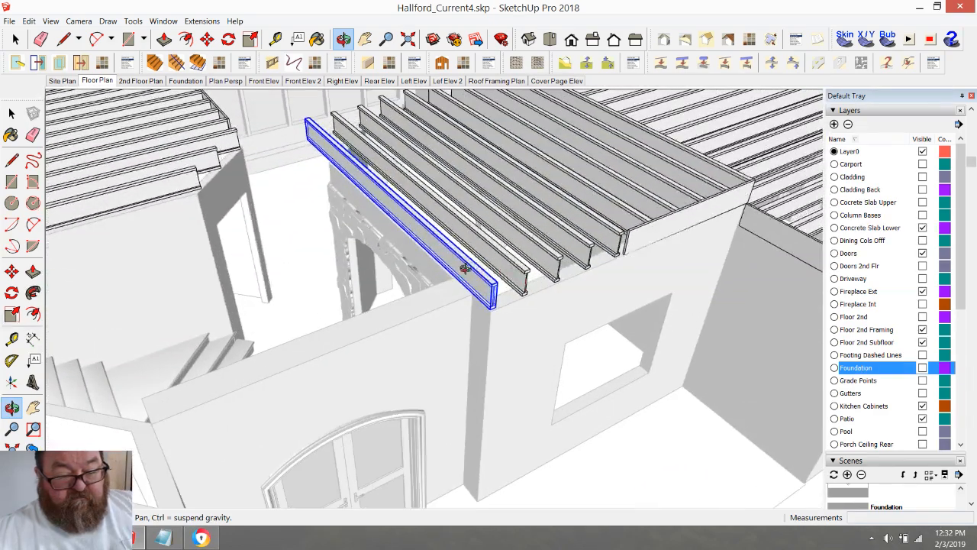
key("p")
key("m")
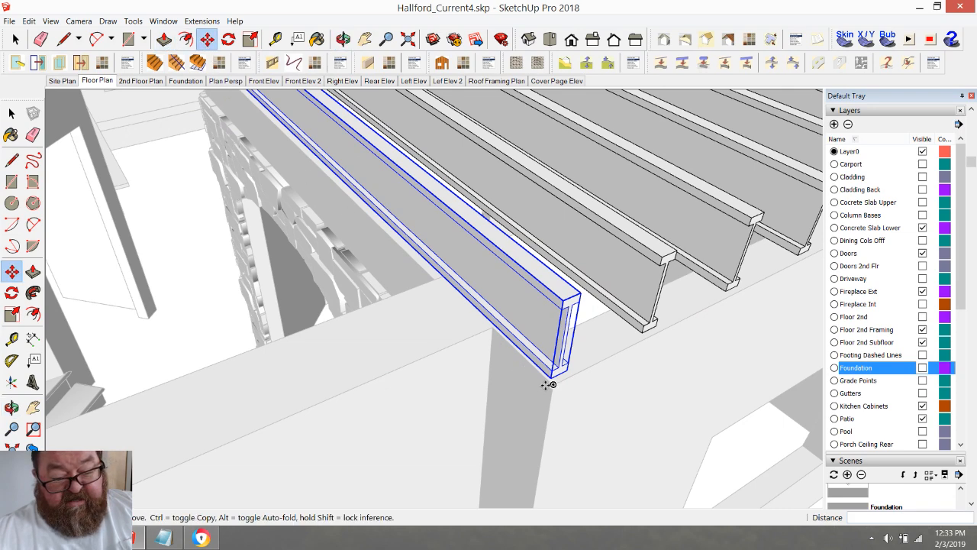
left_click(548, 386)
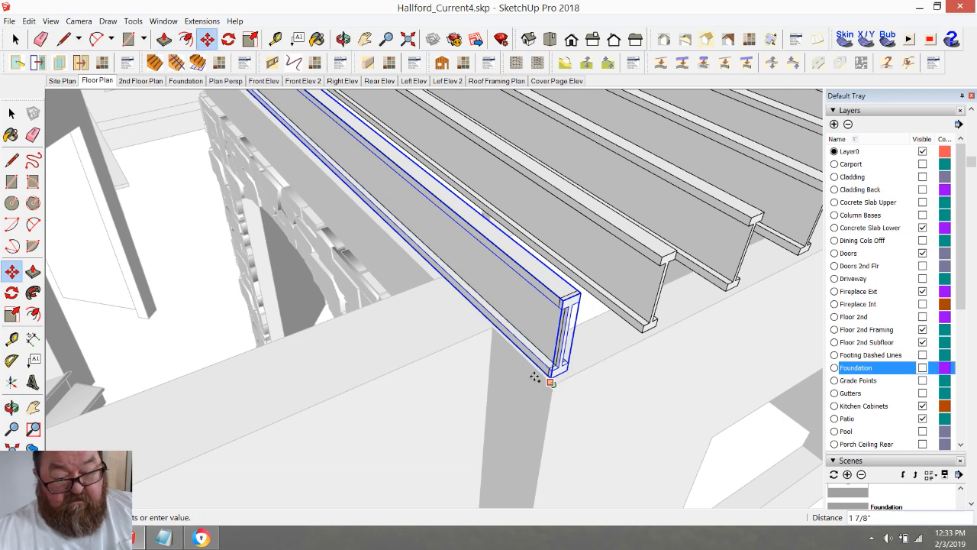
left_click(489, 332)
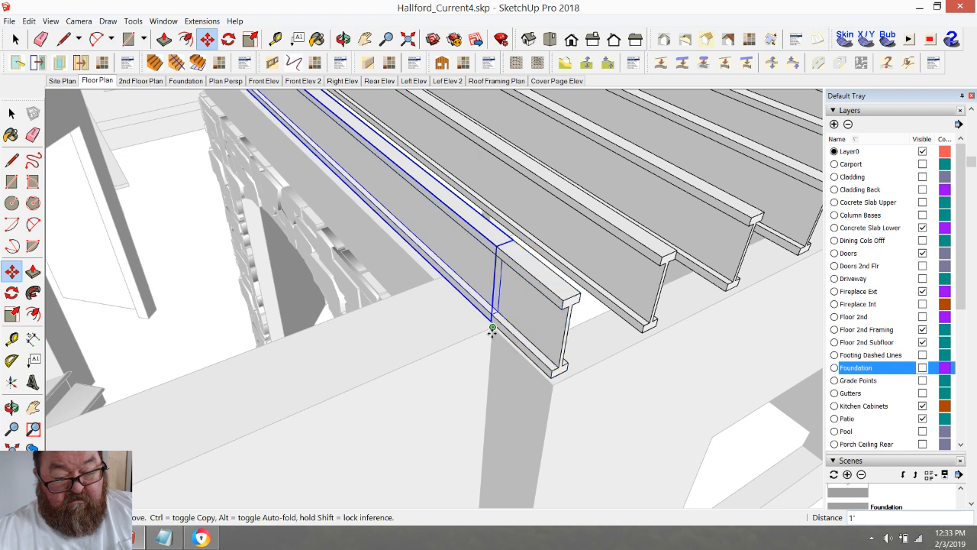
left_click(489, 332)
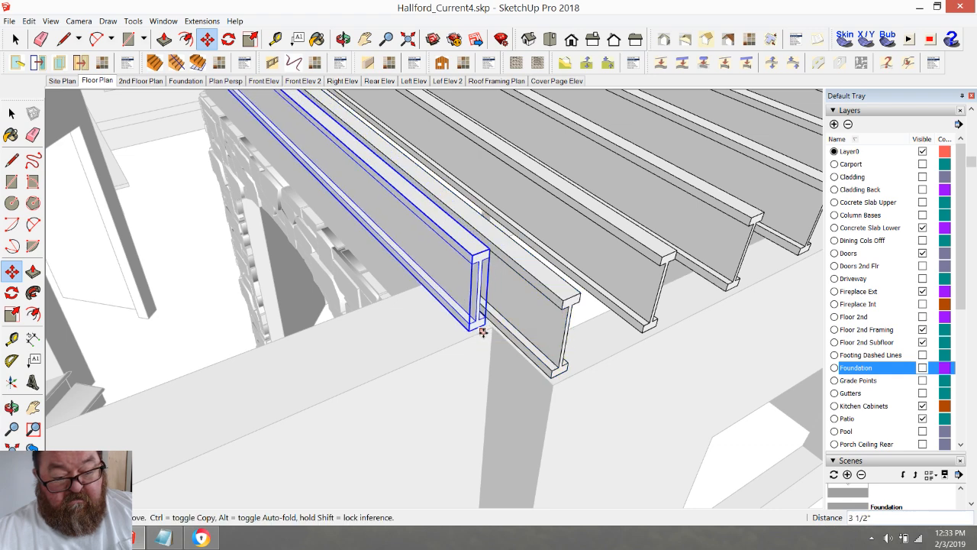
- Adjust the copied joist's position in small moves of about 1 7/16" and 1 1/8" so its end lines up with the wall jog
scroll(474, 335, "up", 3)
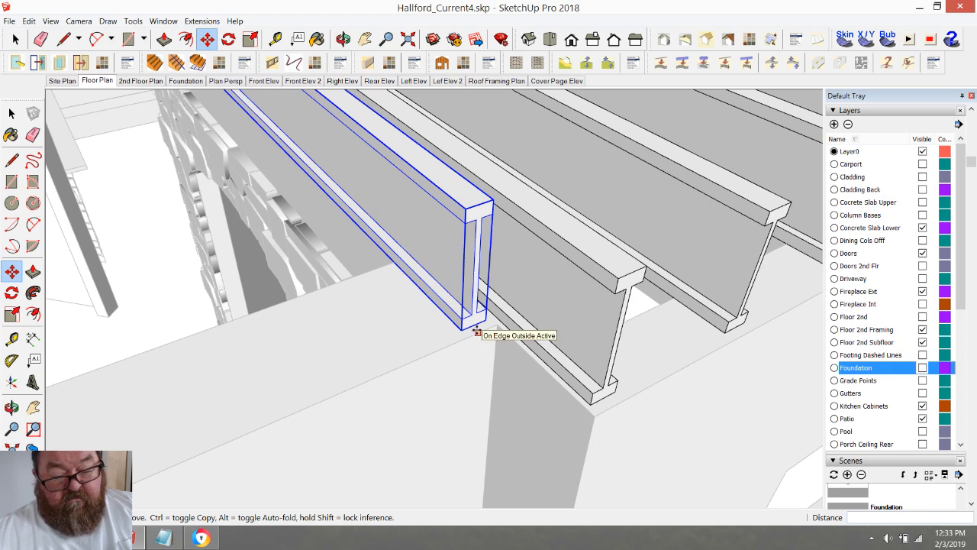
scroll(487, 319, "up", 2)
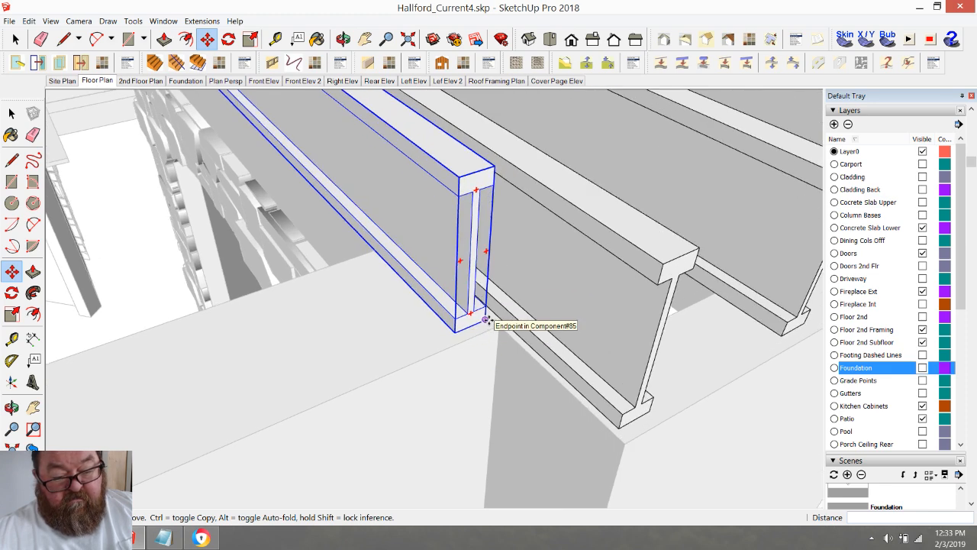
left_click(488, 319)
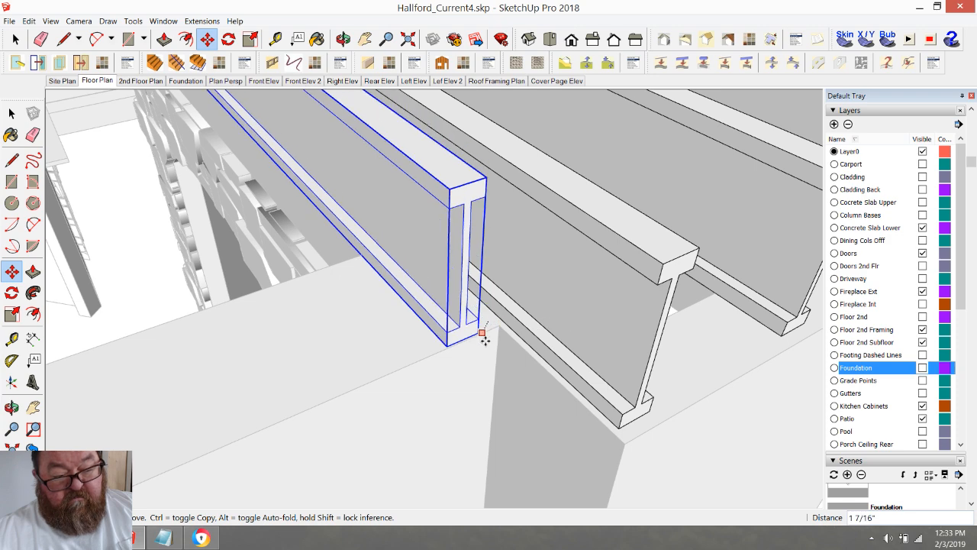
scroll(484, 338, "down", 3)
key("Escape")
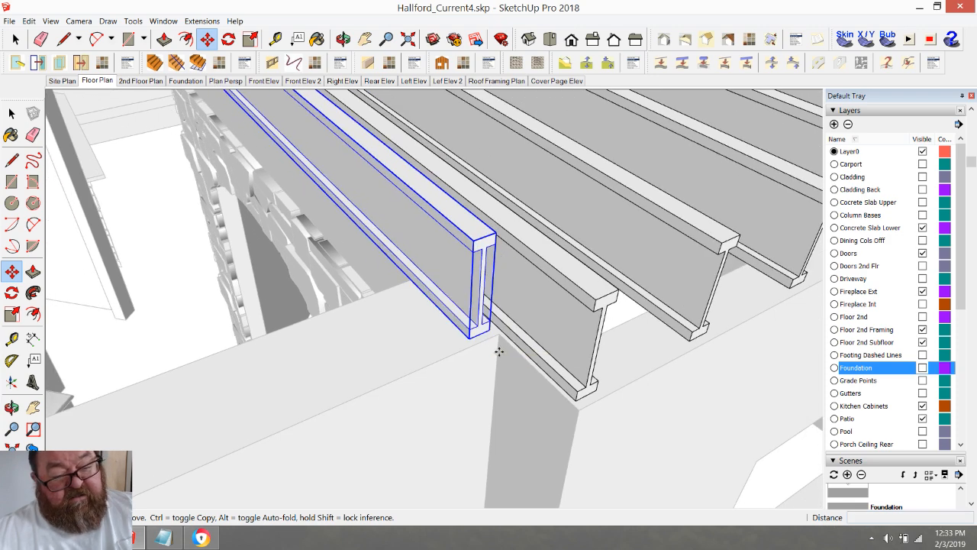
scroll(491, 329, "up", 2)
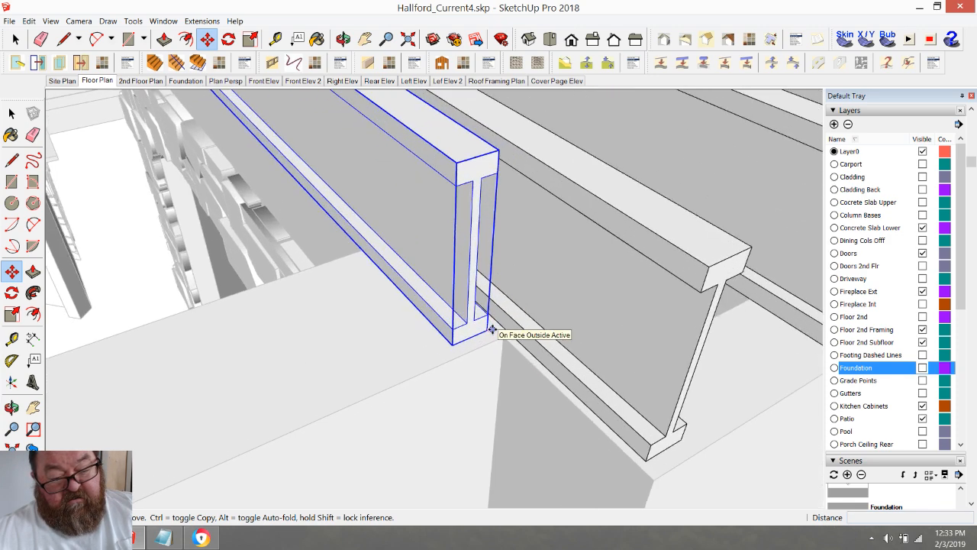
left_click(488, 330)
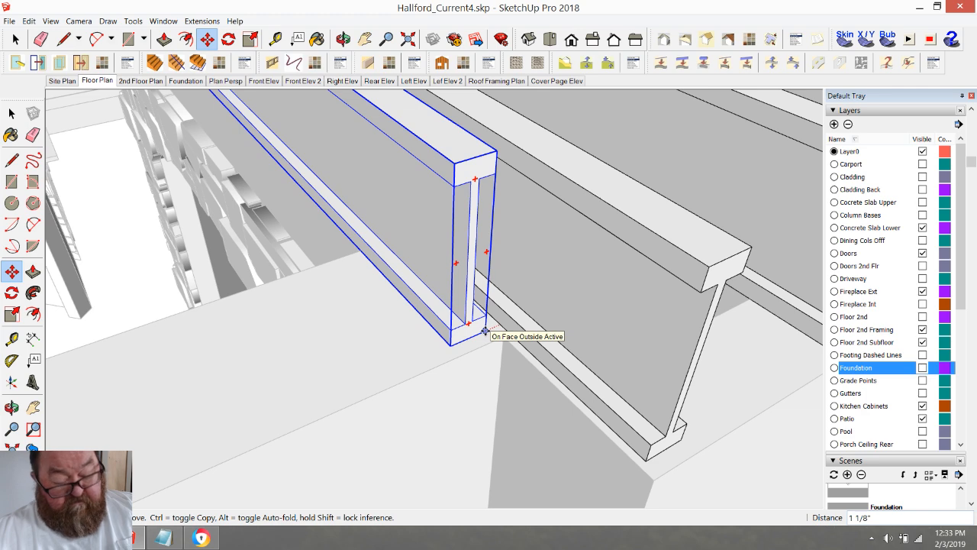
key("Escape")
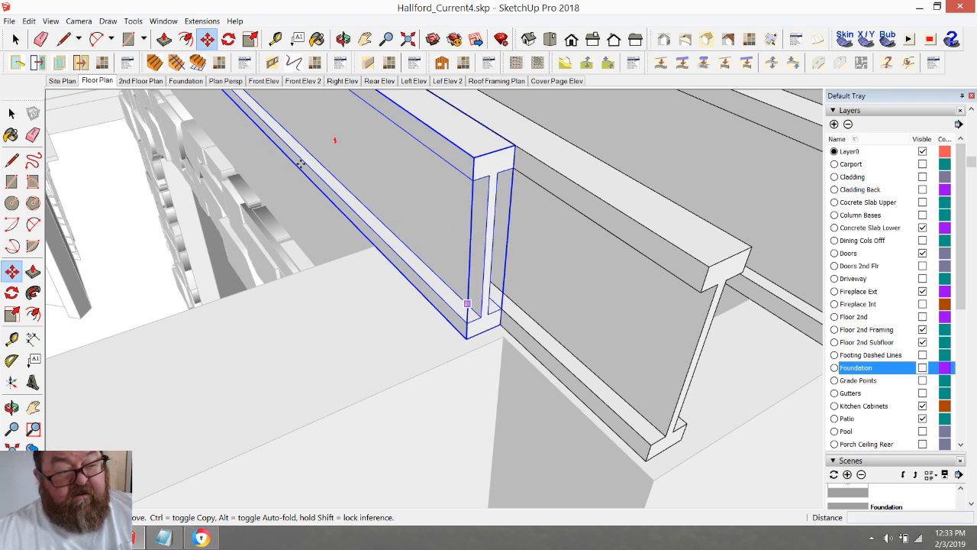
- Move the copied joist about 1' 1/2" outward, using the end points of the two adjacent joists as the distance reference
scroll(544, 327, "down", 6)
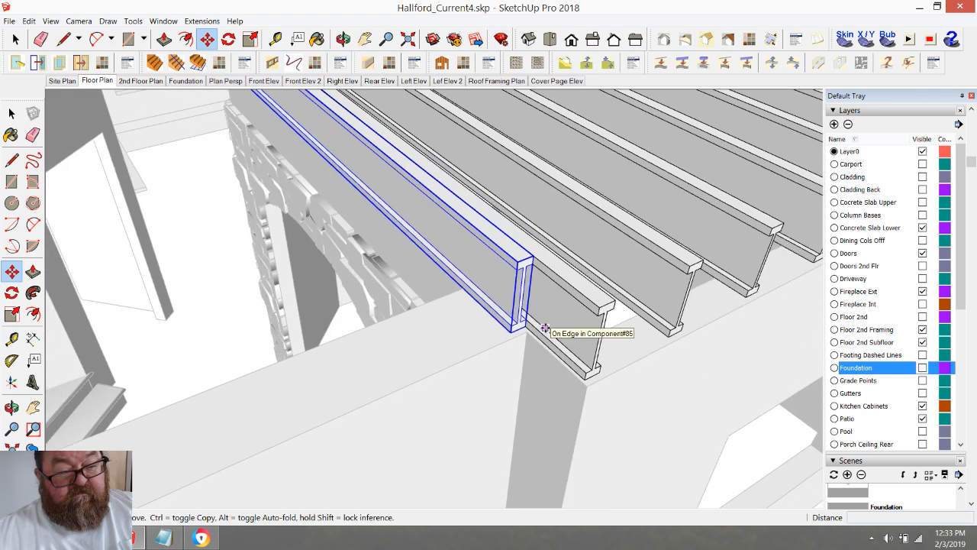
scroll(544, 327, "up", 5)
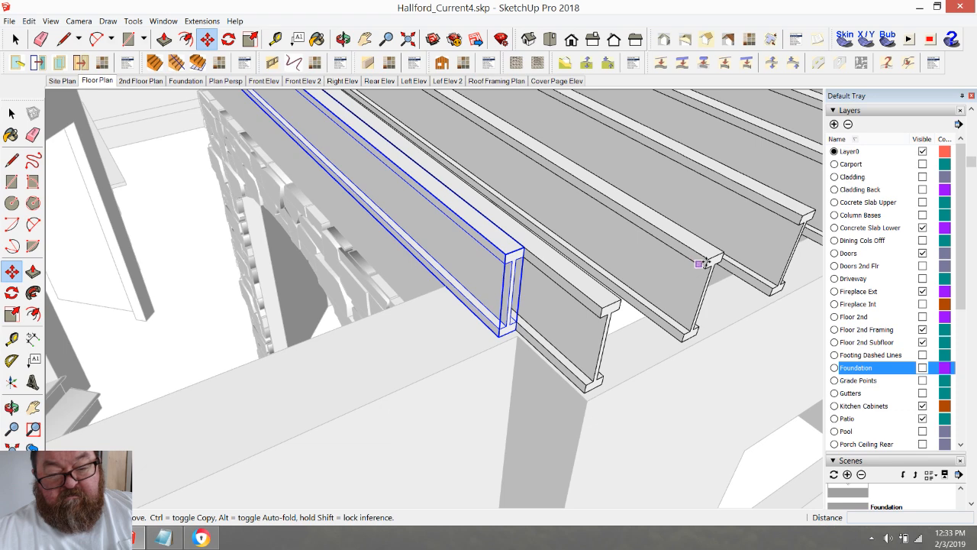
left_click(708, 259)
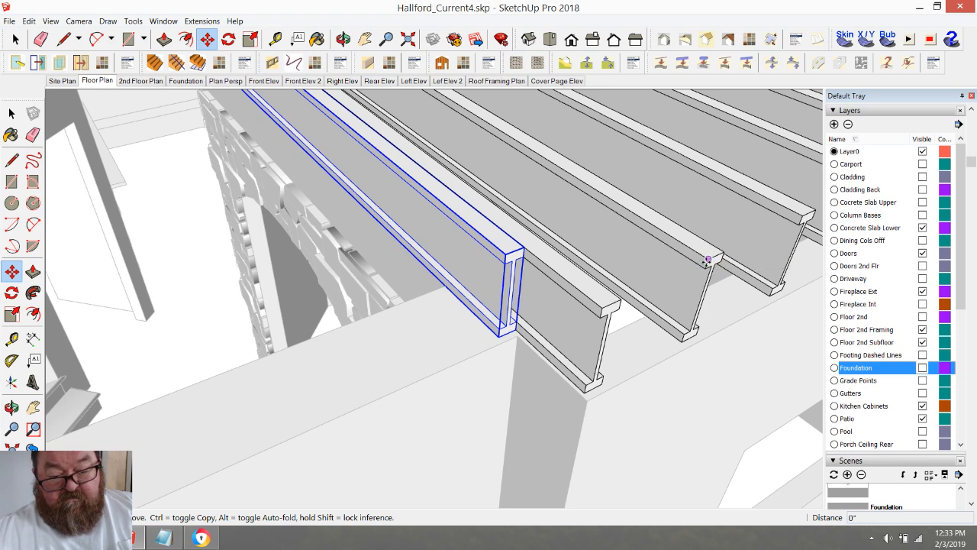
left_click(622, 300)
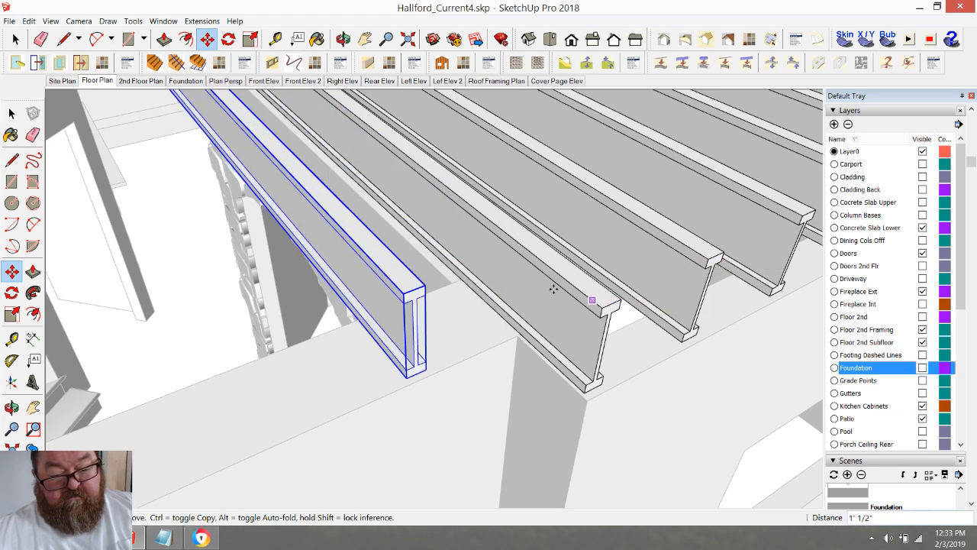
scroll(521, 280, "down", 6)
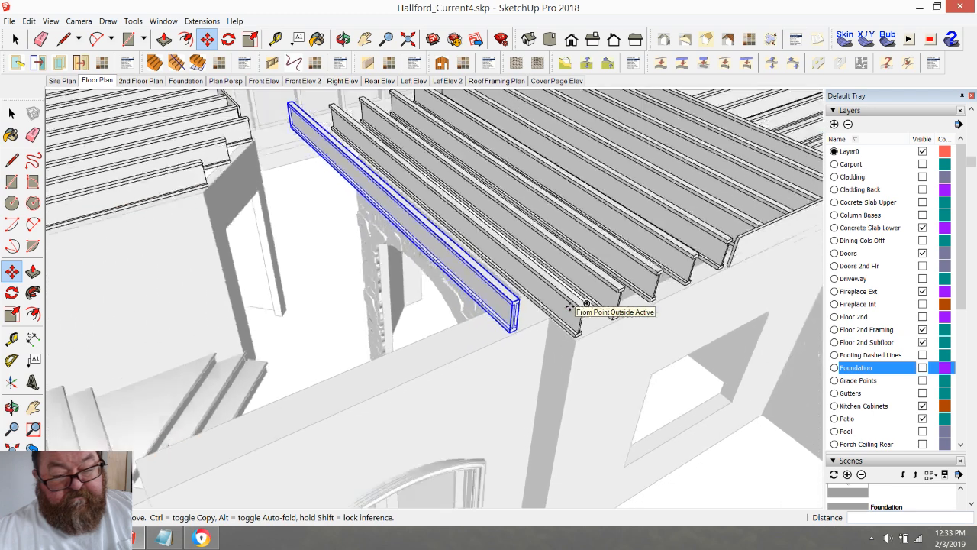
scroll(656, 294, "up", 3)
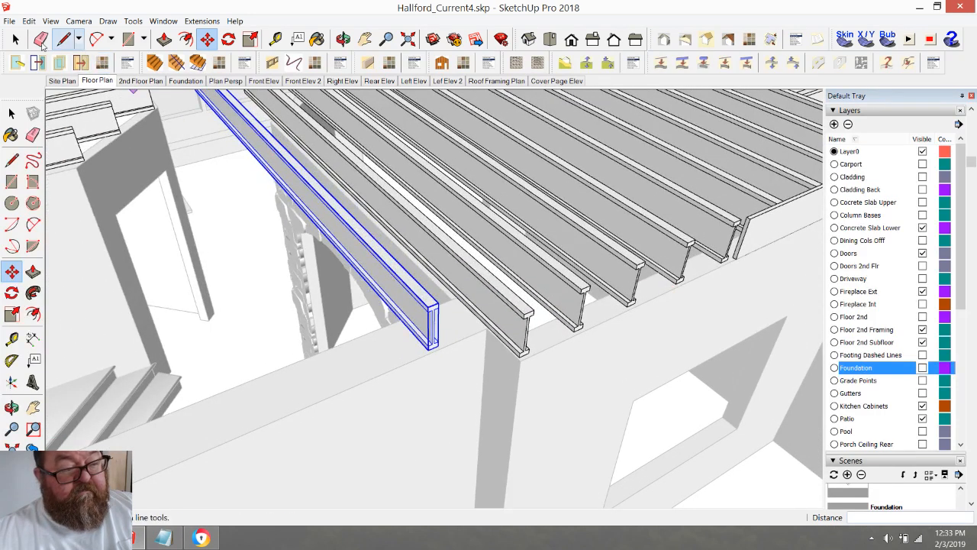
- Extend the end face of the outer wall's rim board with Push/Pull to the last joist at the wall corner, about 5' 7 1/2"
left_click(17, 41)
left_click(753, 241)
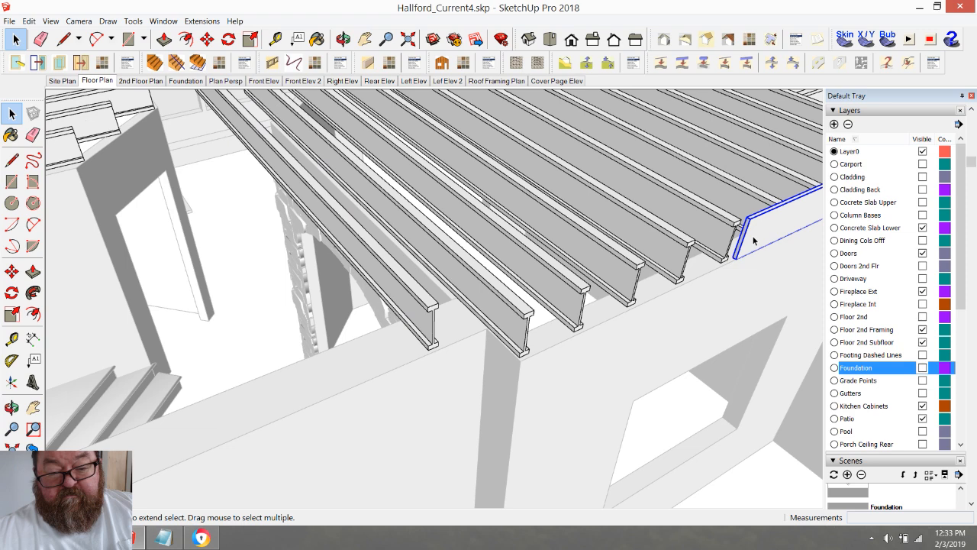
double_click(753, 241)
left_click(164, 39)
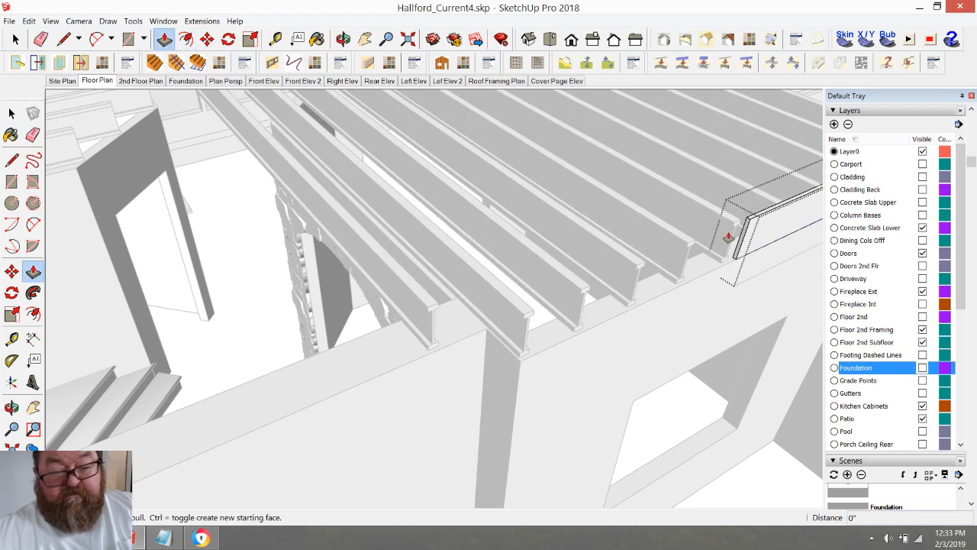
left_click(746, 227)
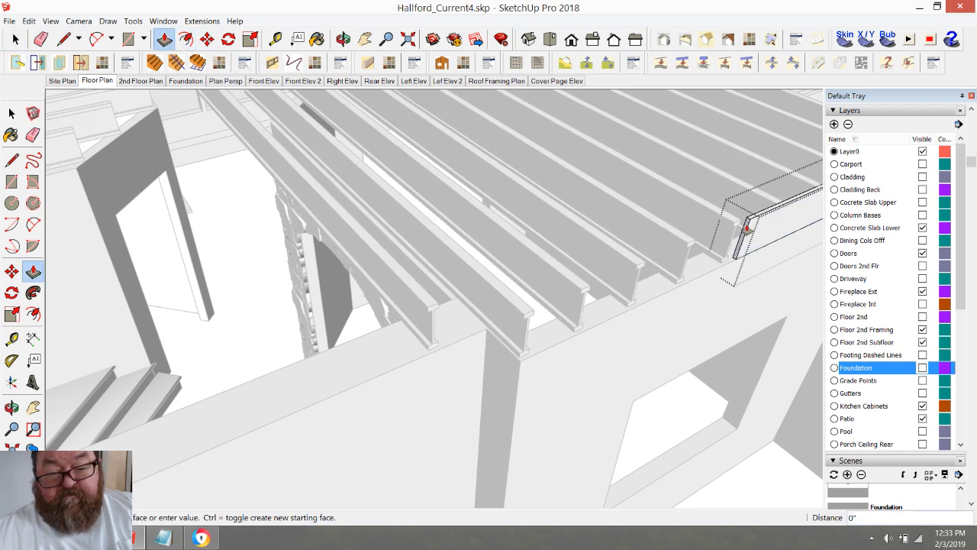
left_click(528, 321)
scroll(612, 348, "down", 1)
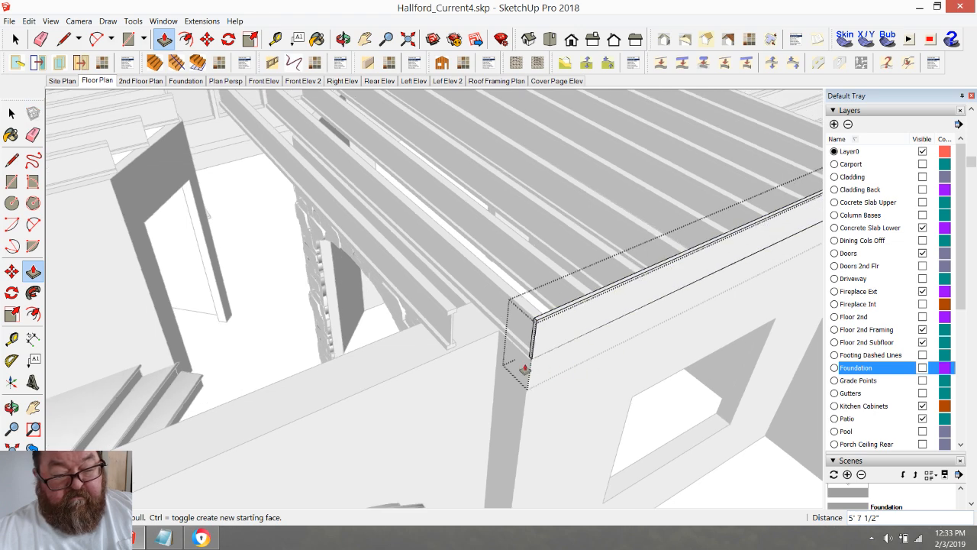
scroll(584, 380, "down", 4)
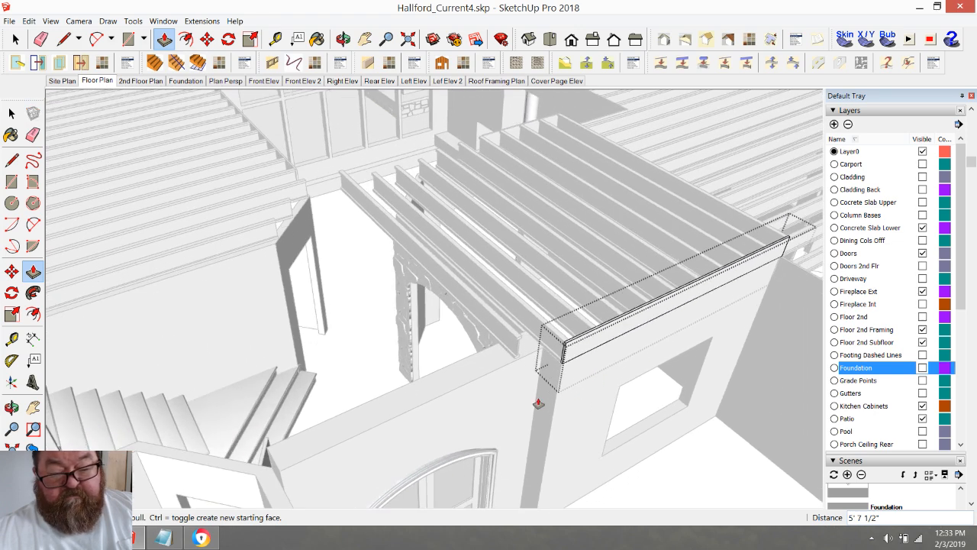
- Copy the rim board from the outer wall onto the recessed entry wall, placing its end corner at the end of the outermost joist
left_click(15, 42)
left_click(355, 271)
left_click(590, 336)
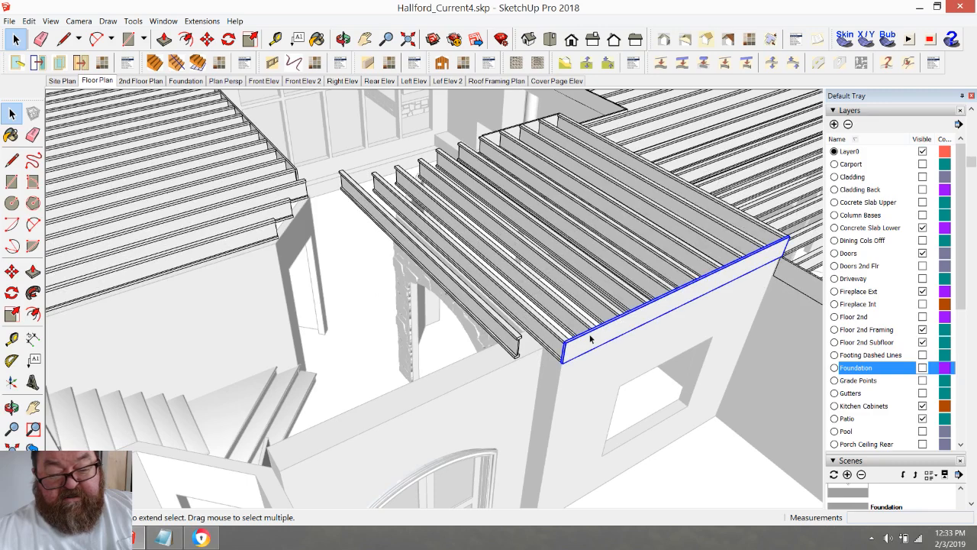
left_click(207, 39)
scroll(786, 236, "up", 3)
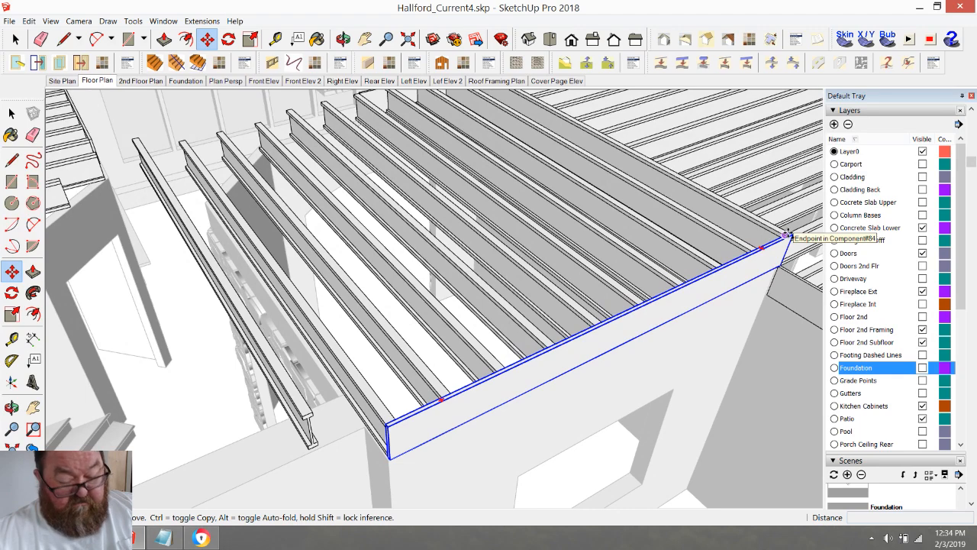
left_click(787, 235)
key("ctrl")
scroll(703, 295, "down", 3)
scroll(502, 368, "up", 3)
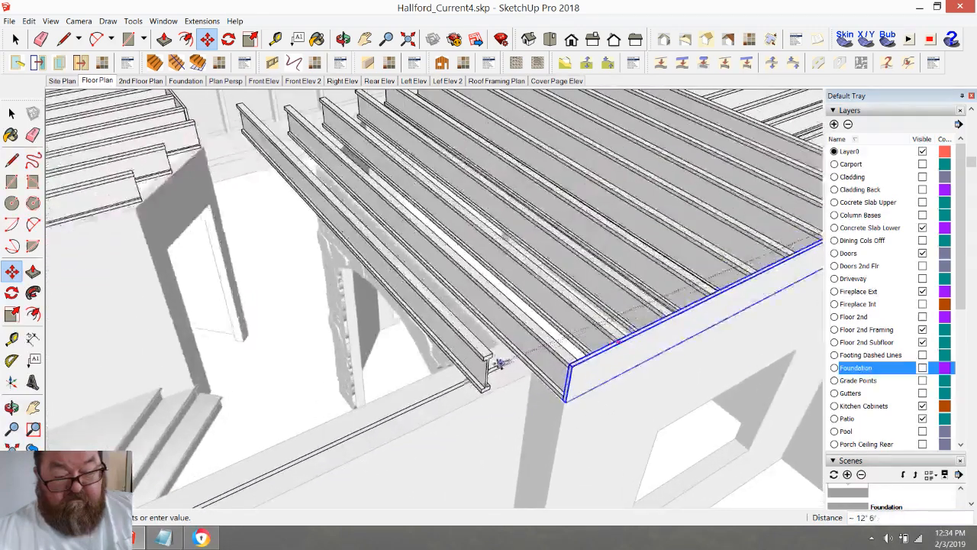
left_click(498, 364)
scroll(522, 367, "up", 3)
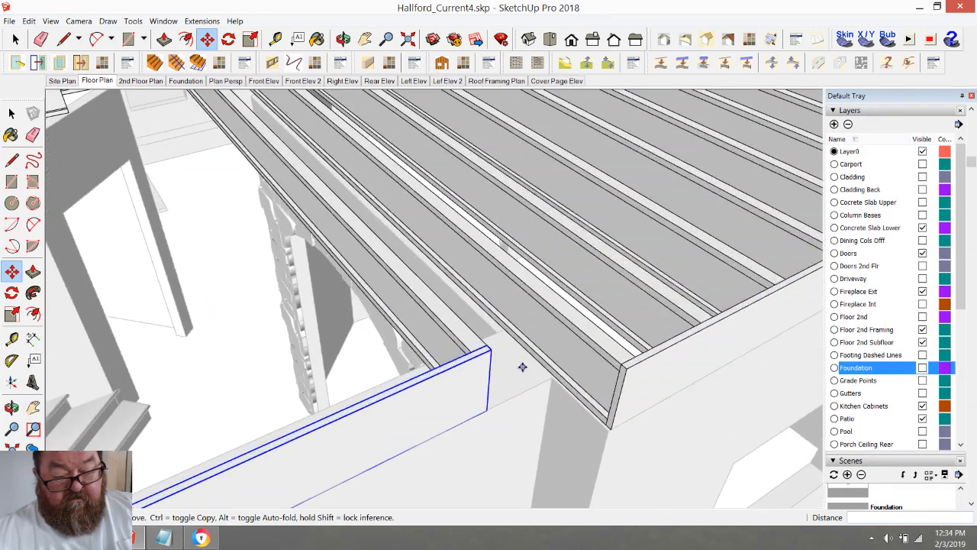
- Move the copied rim board and its adjoining joist together 1/2" inward from the recessed wall's face
scroll(522, 367, "up", 1)
left_click(344, 40)
left_click_drag(463, 383, 236, 386)
key("space")
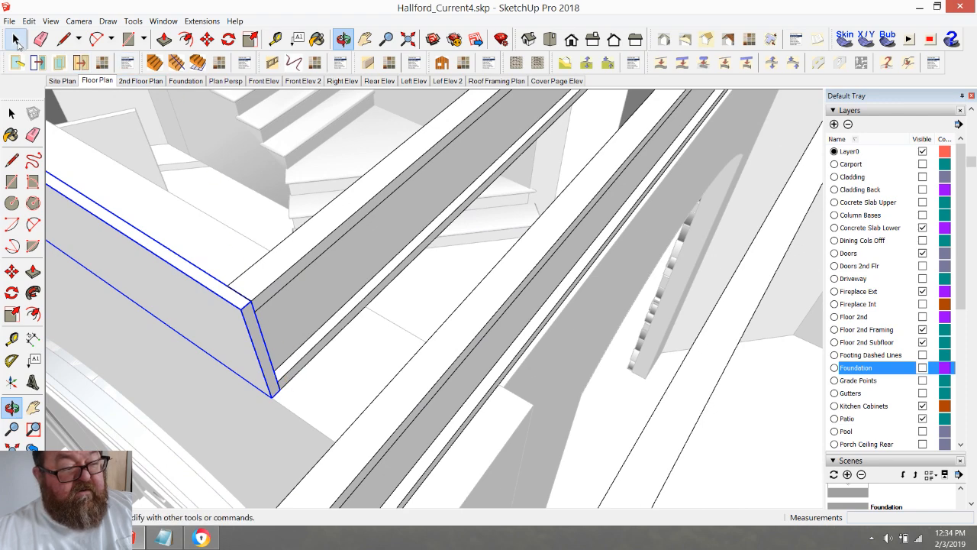
left_click(271, 286, "shift")
left_click(207, 38)
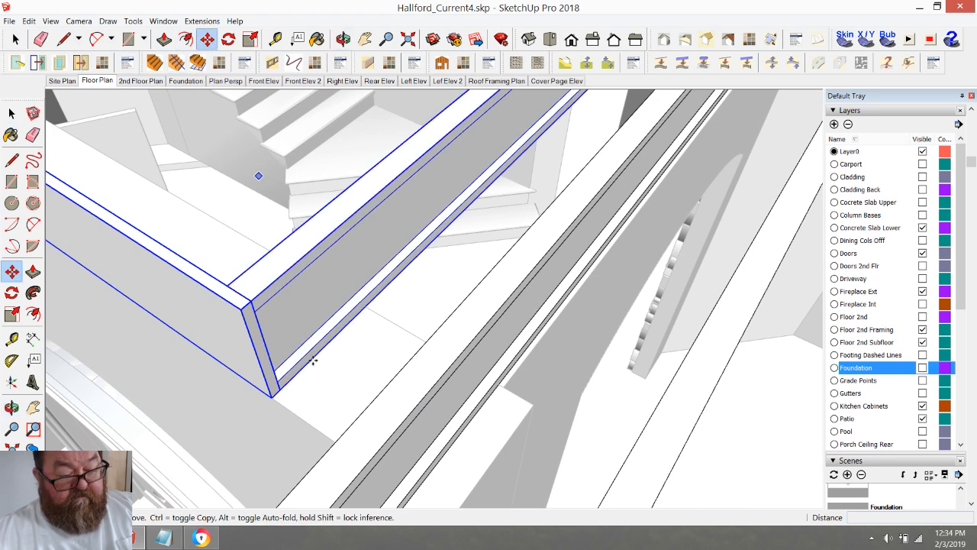
left_click(279, 395)
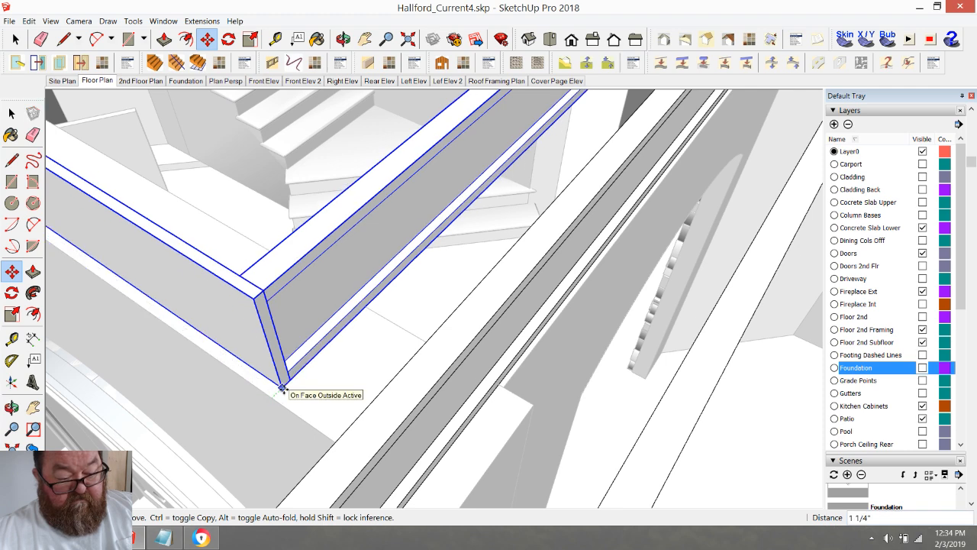
key("Return")
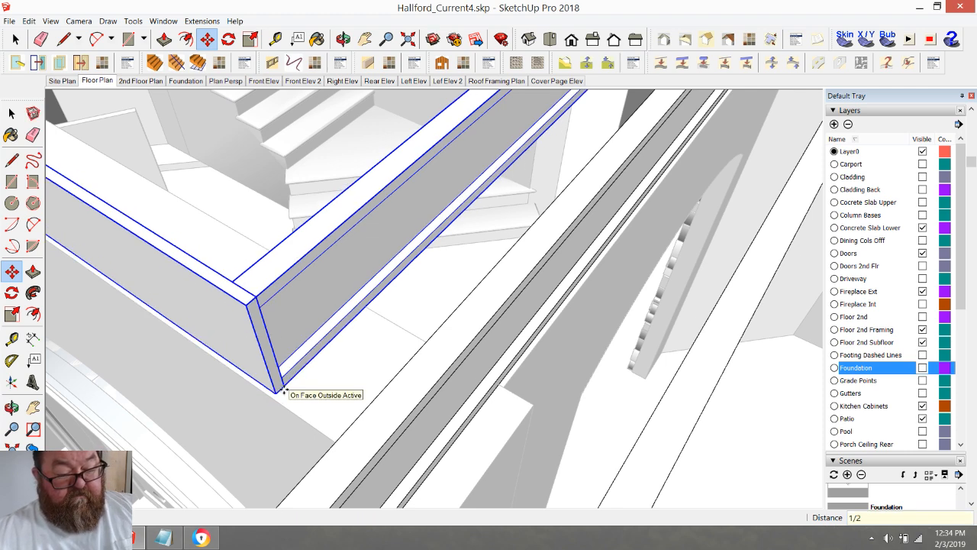
- Extend the end of the recessed wall's rim board with Push/Pull to the wall jog
left_click(15, 38)
left_click(173, 317)
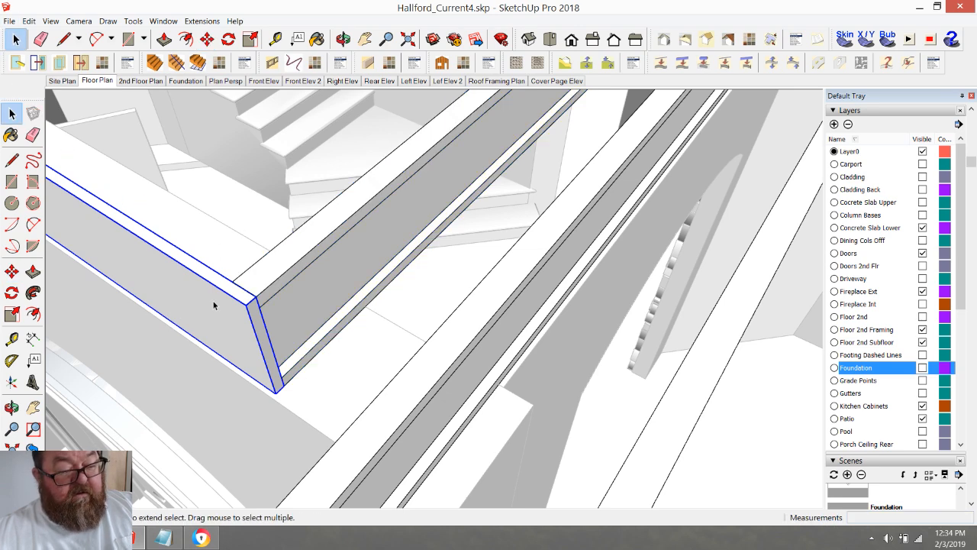
left_click(164, 39)
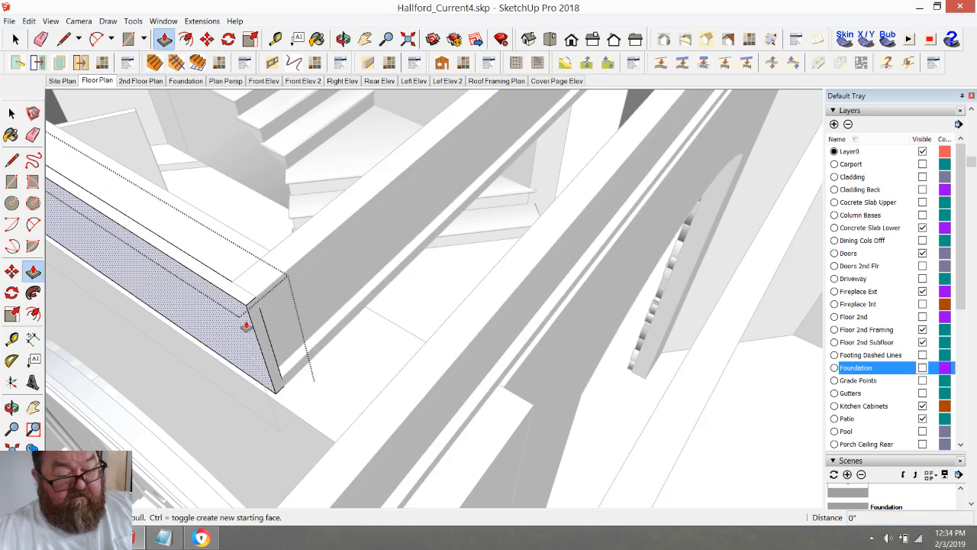
left_click(243, 326)
left_click(341, 439)
scroll(423, 443, "down", 1)
left_click(344, 39)
left_click_drag(317, 339, 122, 143)
left_click(15, 39)
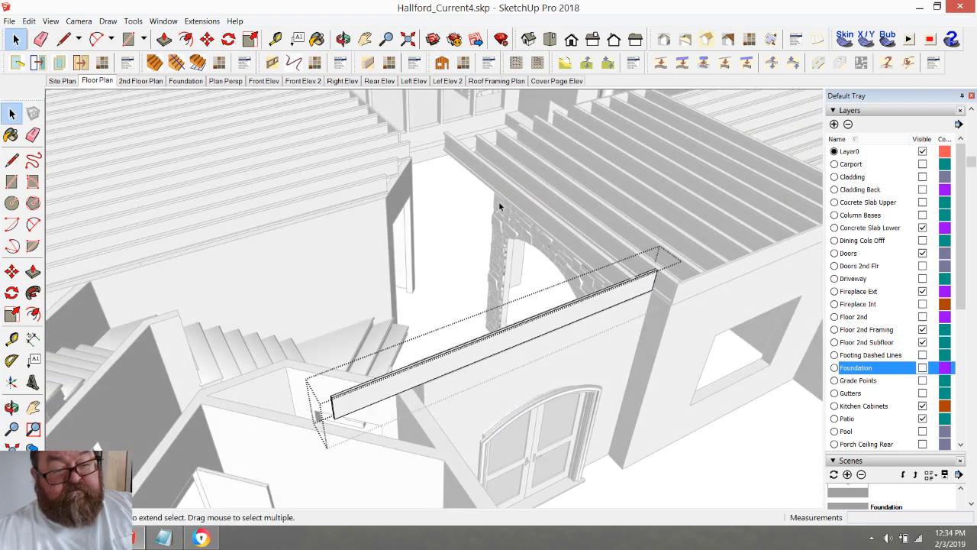
- Array the outermost joist along the recessed entry wall's rim board as six copies spaced 16" apart
middle_click_drag(528, 202, 534, 294)
scroll(535, 290, "up", 3)
scroll(535, 290, "down", 6)
scroll(557, 347, "up", 3)
scroll(558, 347, "up", 3)
left_click(557, 330)
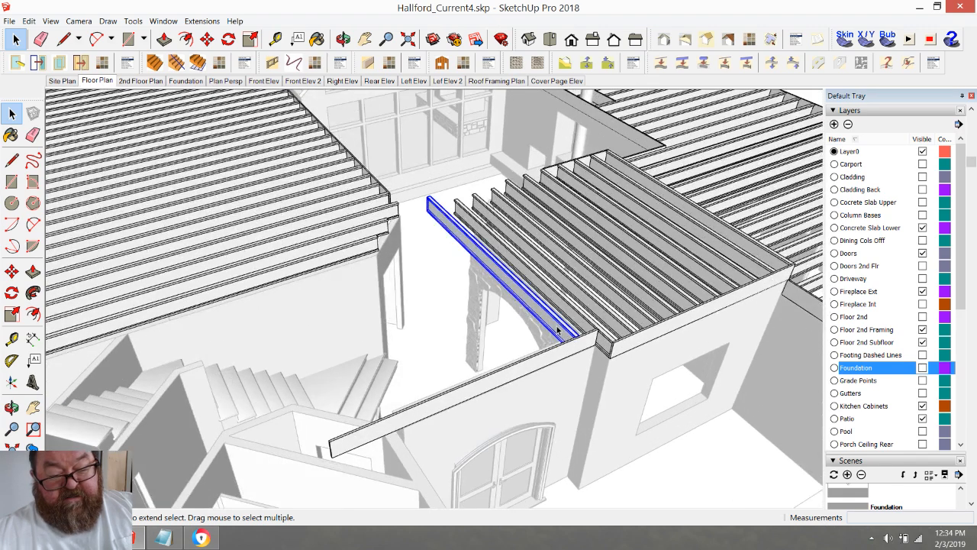
right_click(554, 330)
left_click(599, 128)
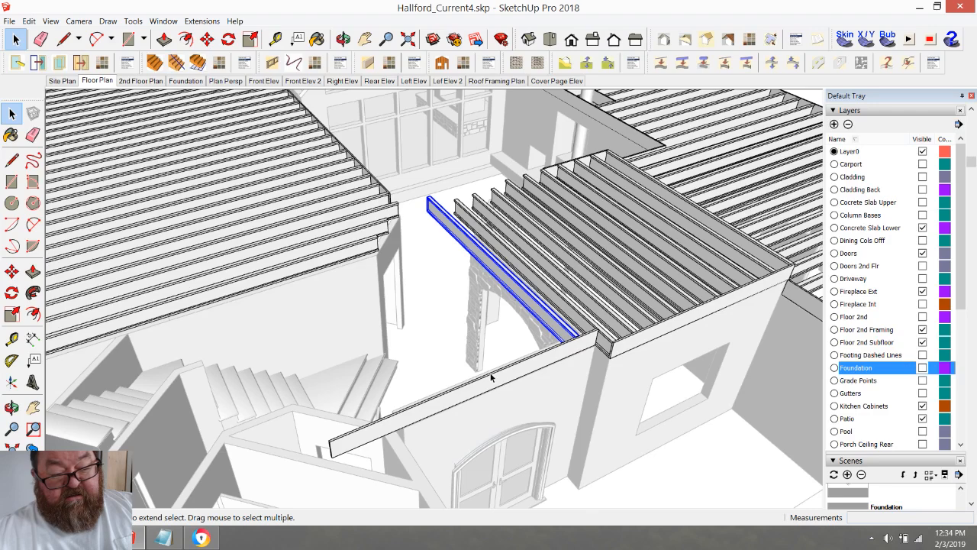
scroll(491, 376, "up", 3)
scroll(566, 368, "up", 1)
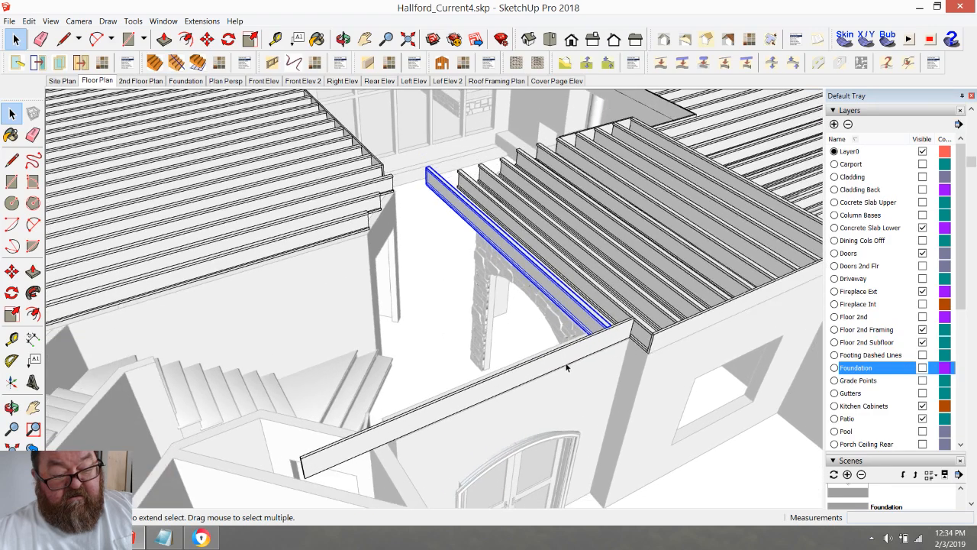
scroll(414, 428, "up", 2)
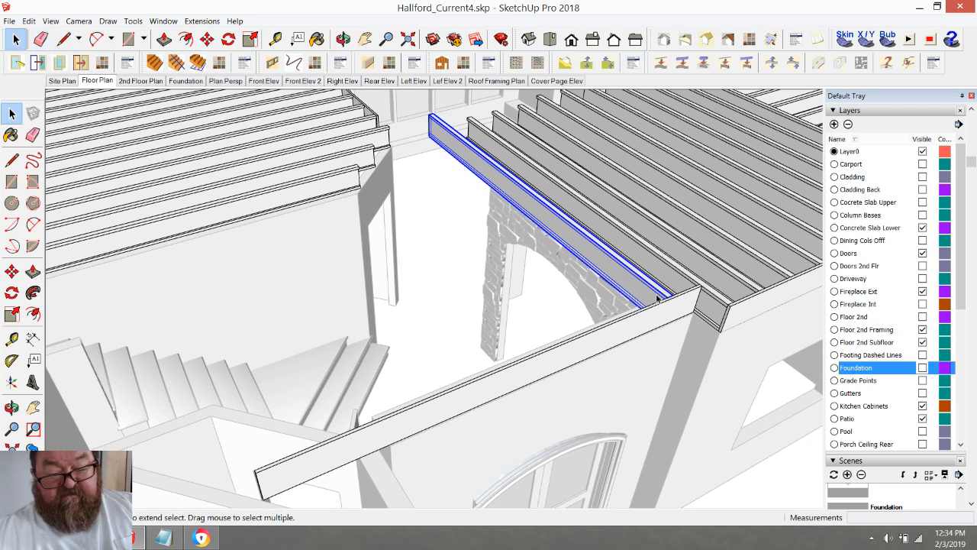
left_click(207, 39)
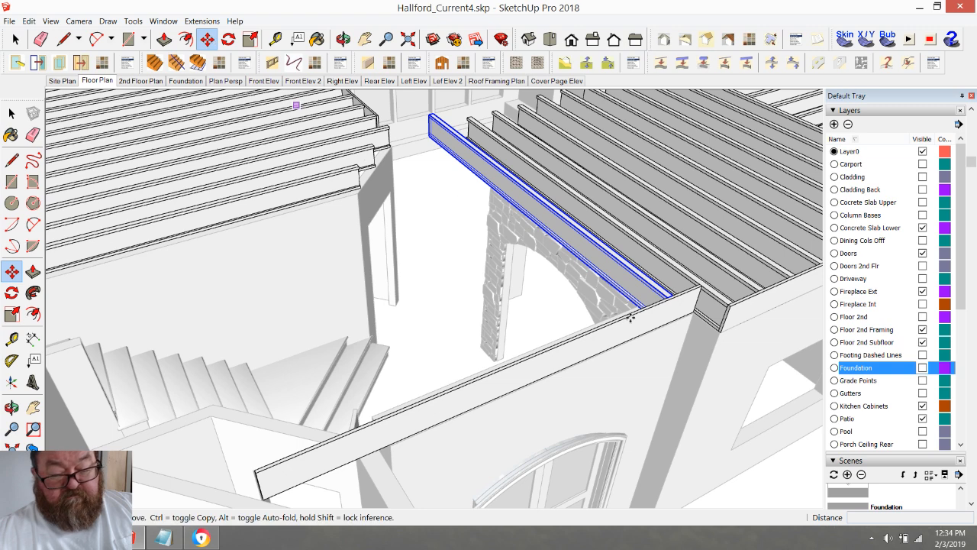
left_click(621, 344)
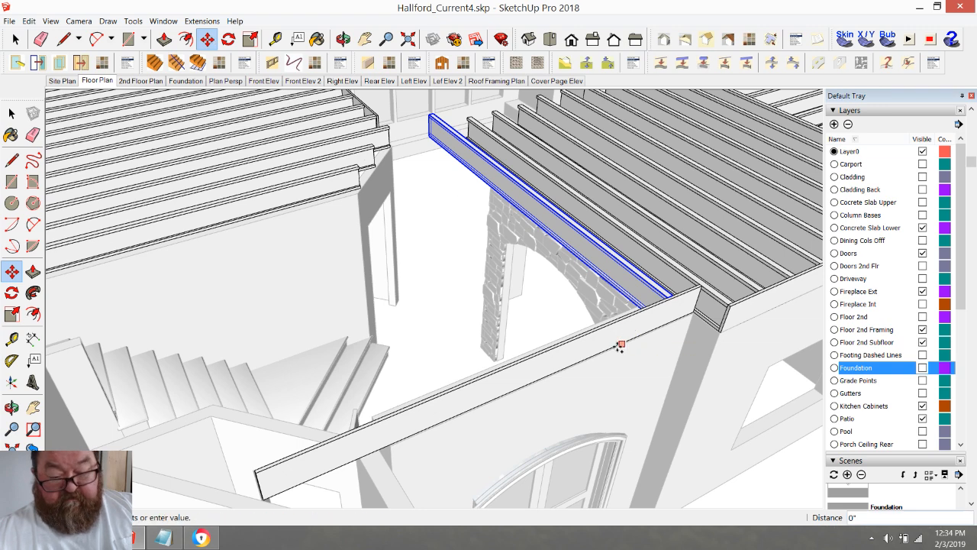
type("1")
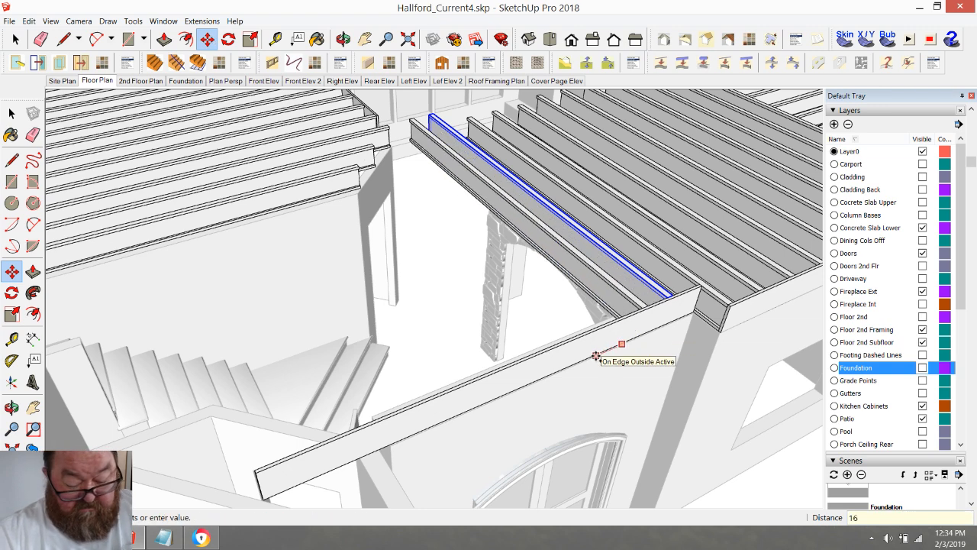
type("6")
key("Return")
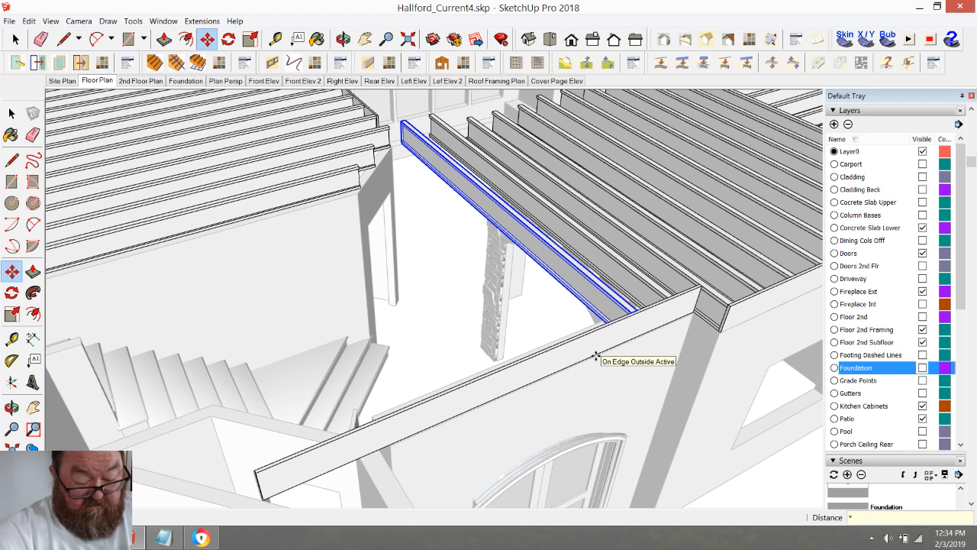
key("Return")
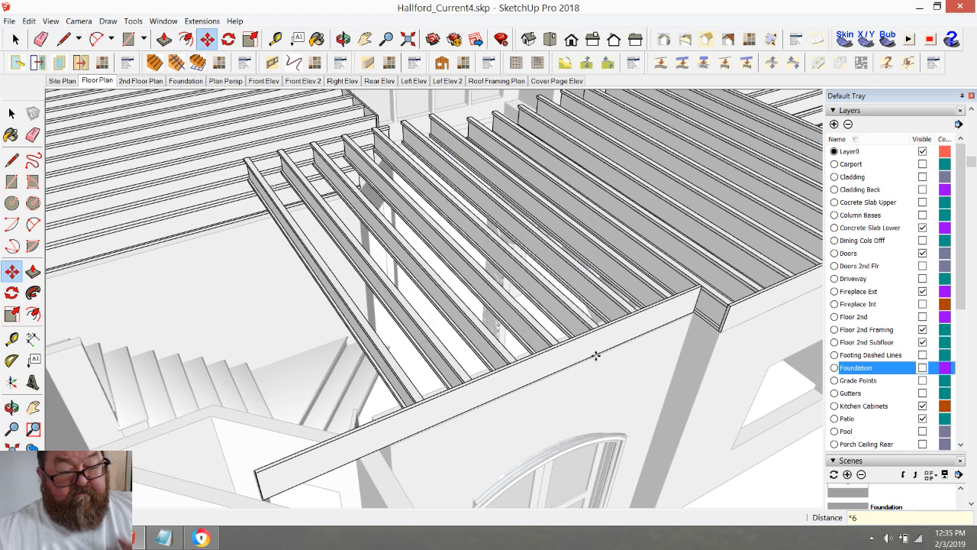
- Examine from several angles how the new joists meet the rim board and the neighbouring floor framing
left_click(343, 38)
left_click_drag(527, 252, 451, 186)
left_click_drag(619, 356, 542, 315)
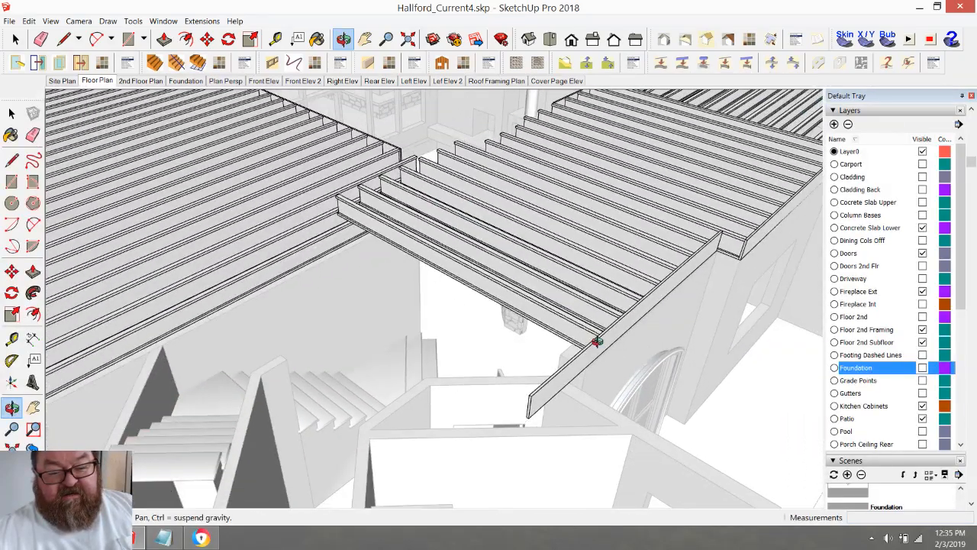
left_click_drag(597, 292, 553, 214)
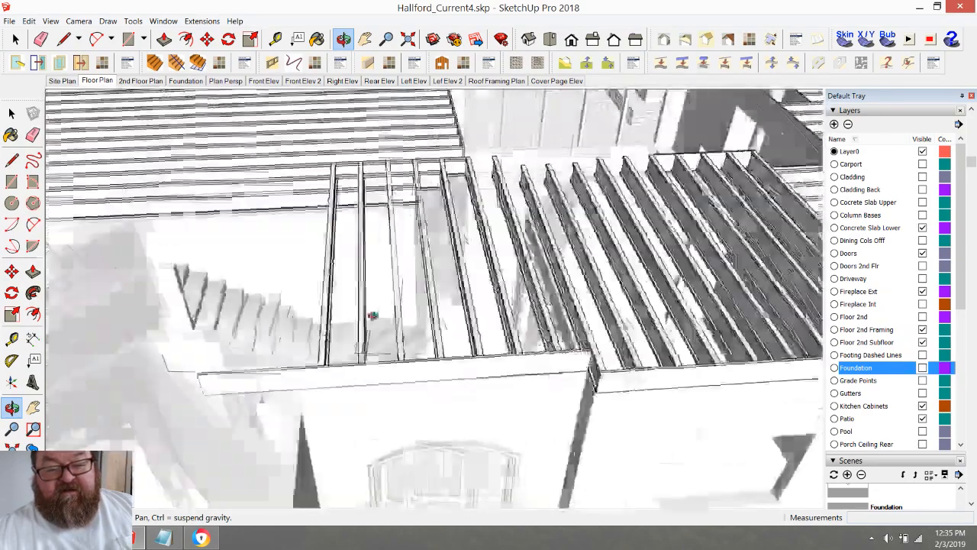
left_click_drag(372, 316, 720, 369)
left_click_drag(464, 348, 368, 242)
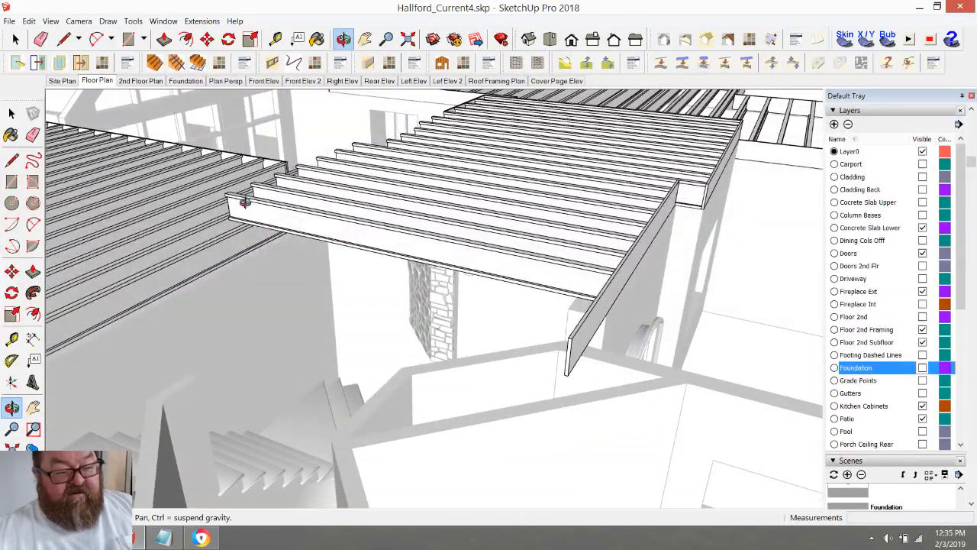
left_click_drag(259, 213, 476, 144)
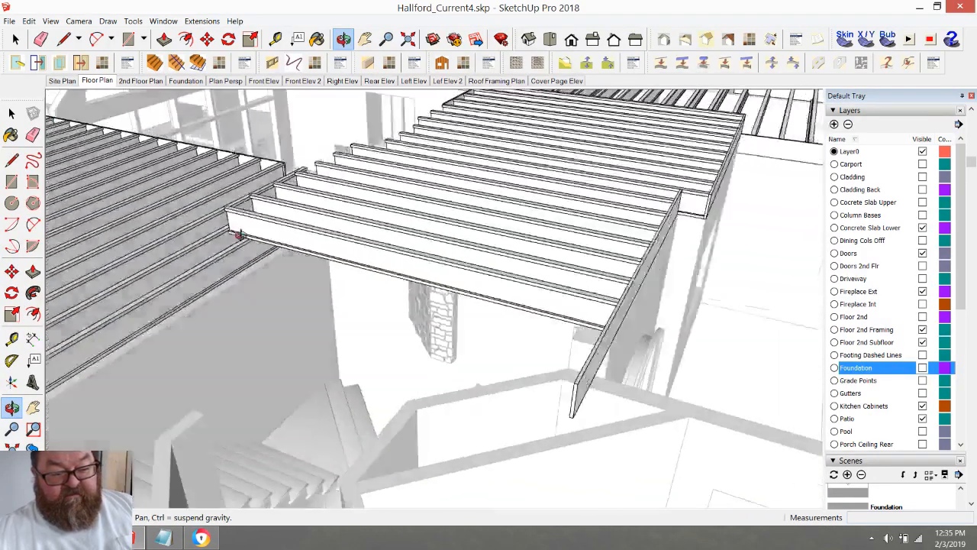
left_click_drag(239, 235, 622, 263)
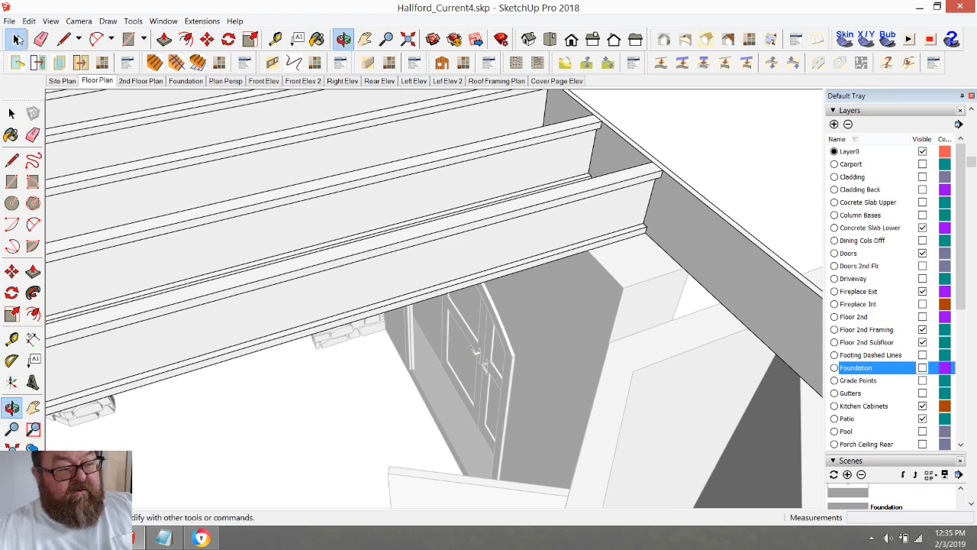
- Copy the last arrayed joist outward to the wall corner below and shift the copy 1/2" further
left_click(15, 39)
left_click(639, 260)
scroll(615, 252, "up", 2)
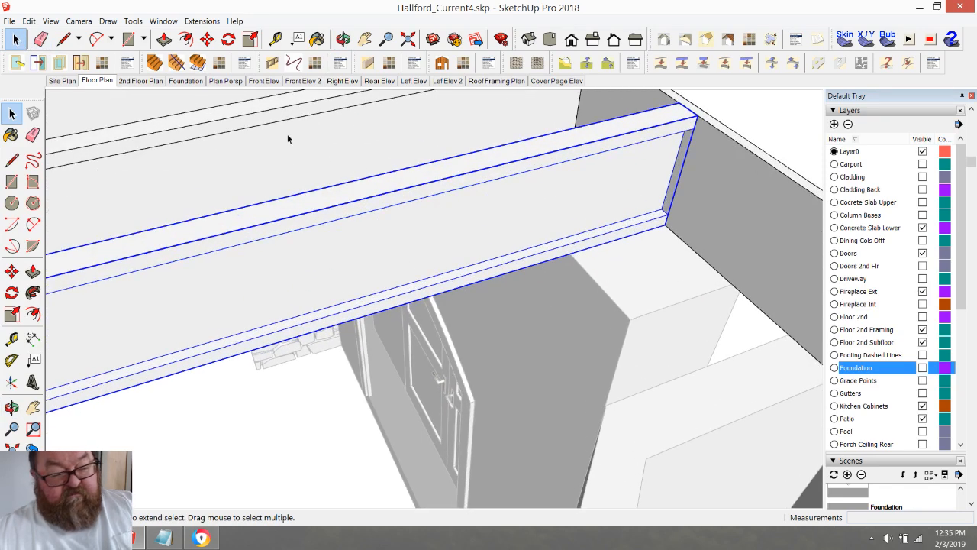
left_click(207, 39)
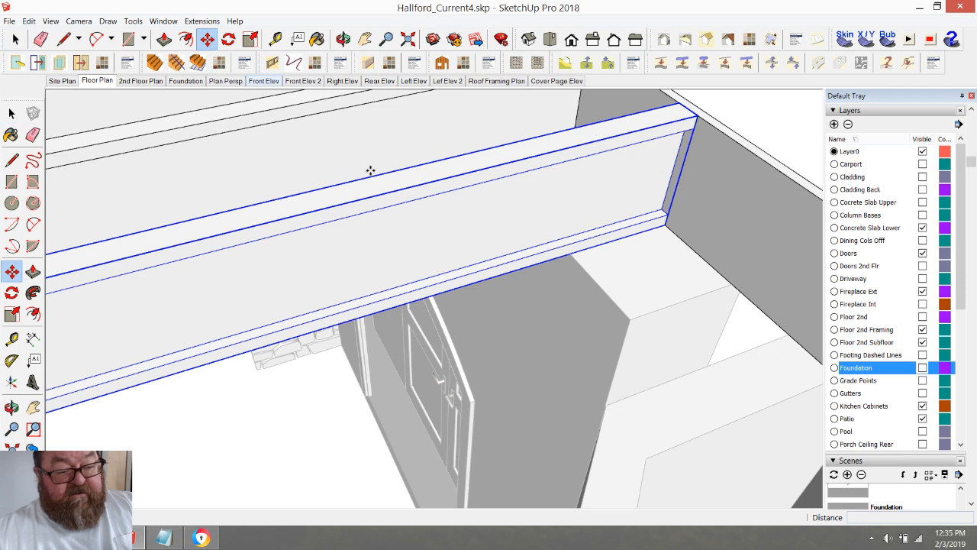
left_click(569, 255)
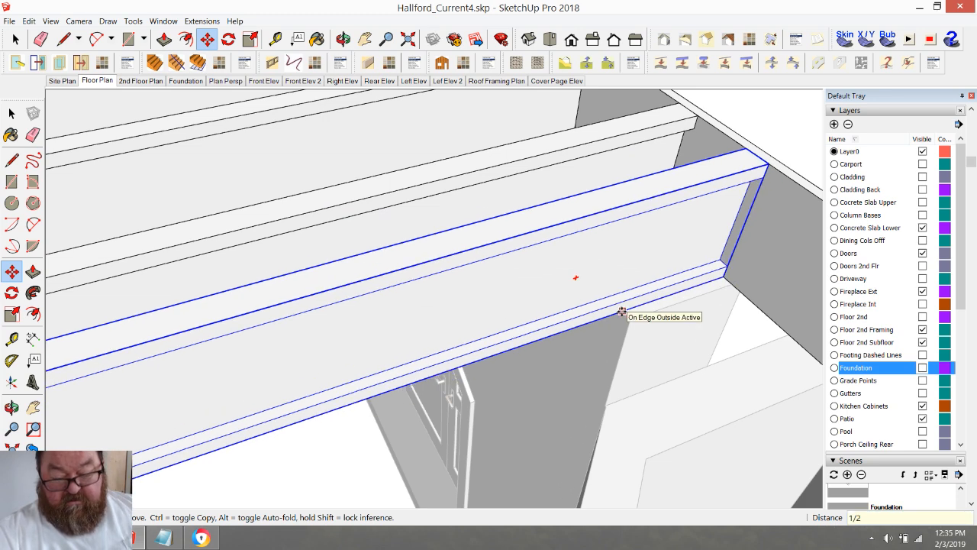
key("Return")
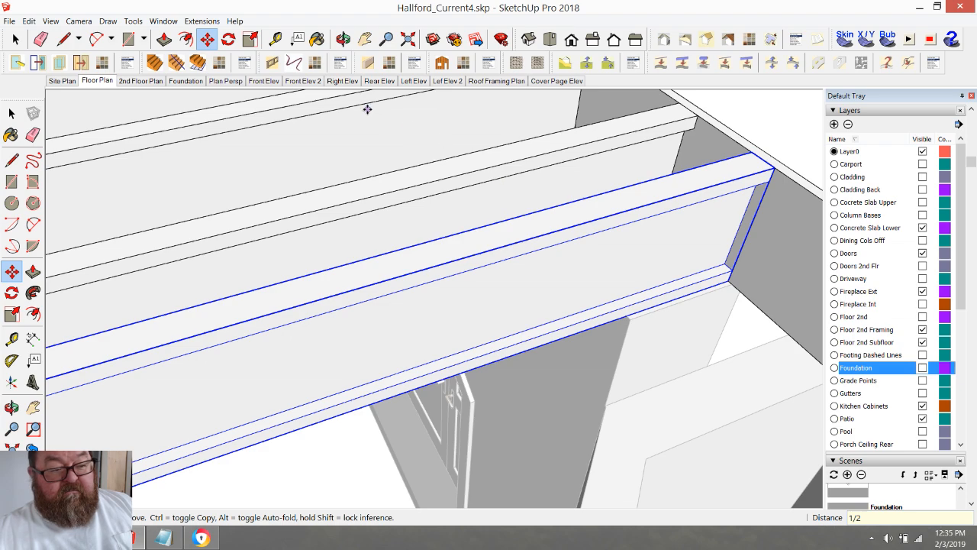
left_click(343, 39)
left_click_drag(648, 253, 200, 300)
scroll(425, 395, "down", 4)
scroll(361, 306, "up", 1)
scroll(362, 306, "up", 3)
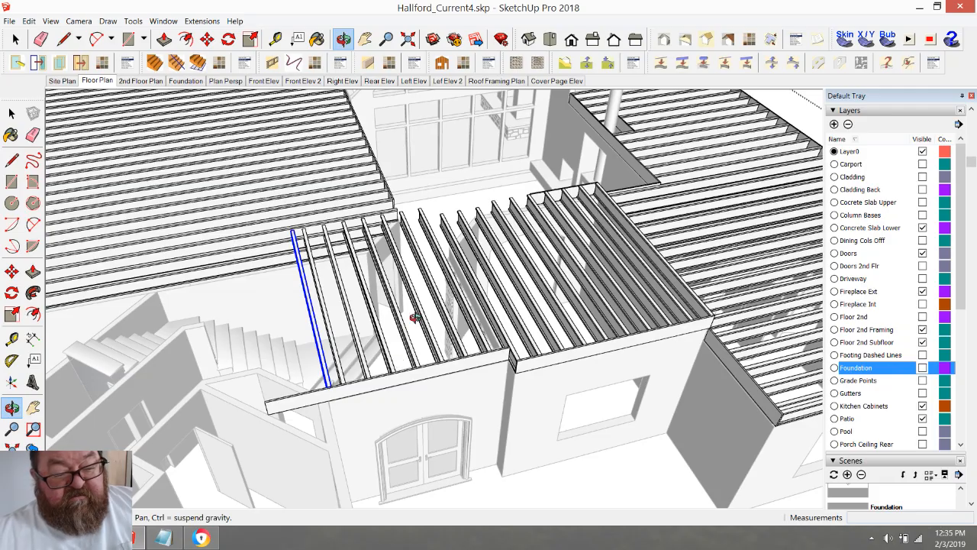
- Shorten the entry I-joist component by 1' 1/2" at its inner end with Push/Pull and close the component
mouse_move(398, 284)
left_mouse_down()
mouse_move(382, 290)
mouse_move(392, 321)
mouse_move(406, 297)
mouse_move(422, 294)
mouse_move(413, 319)
mouse_move(362, 311)
mouse_move(458, 328)
mouse_move(777, 293)
mouse_move(774, 262)
mouse_move(687, 260)
mouse_move(534, 290)
mouse_move(422, 332)
mouse_move(649, 303)
mouse_move(386, 273)
left_mouse_up()
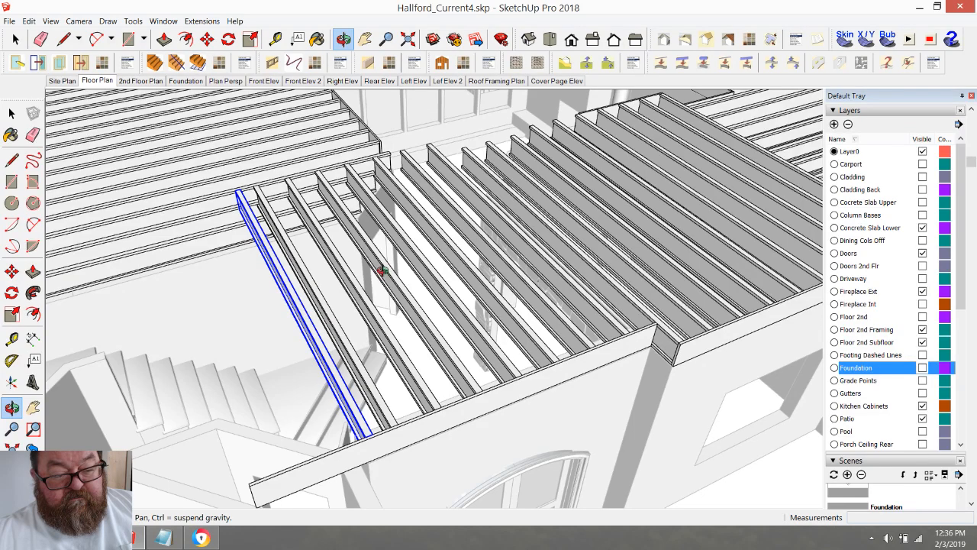
left_click_drag(371, 257, 682, 229)
scroll(488, 122, "up", 8)
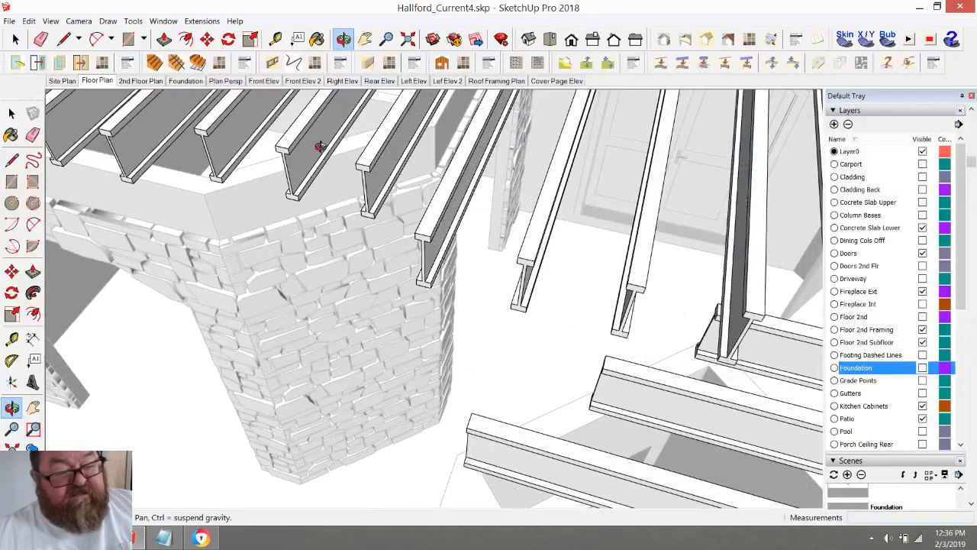
left_click(14, 40)
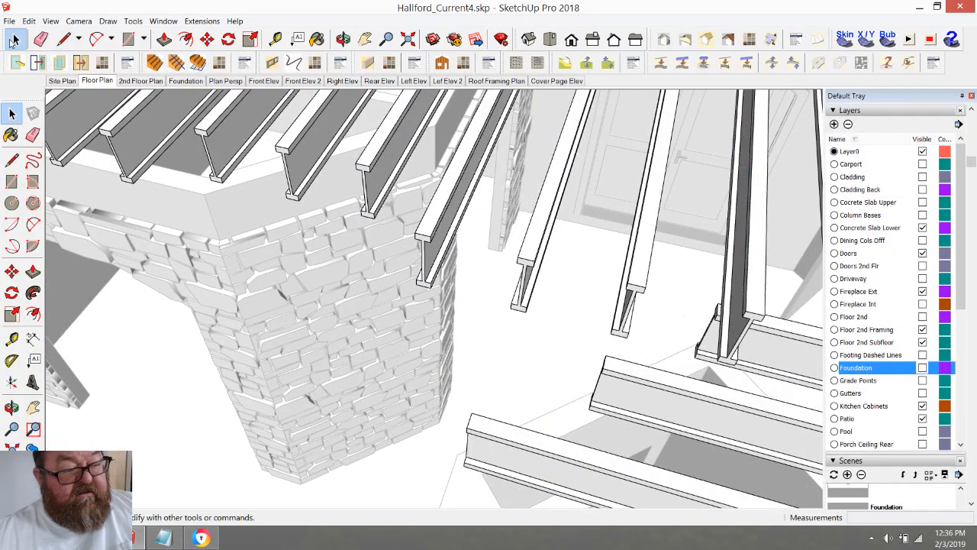
double_click(443, 195)
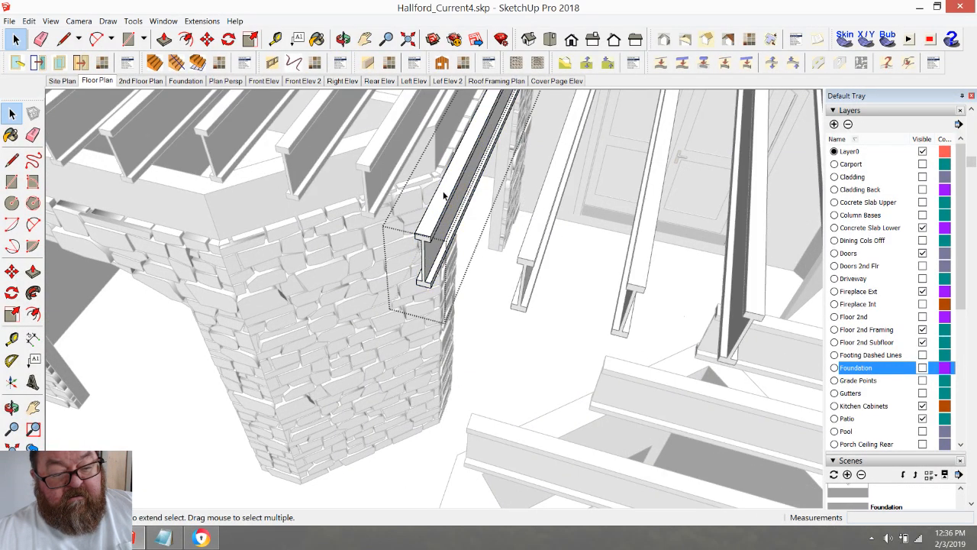
left_click(164, 38)
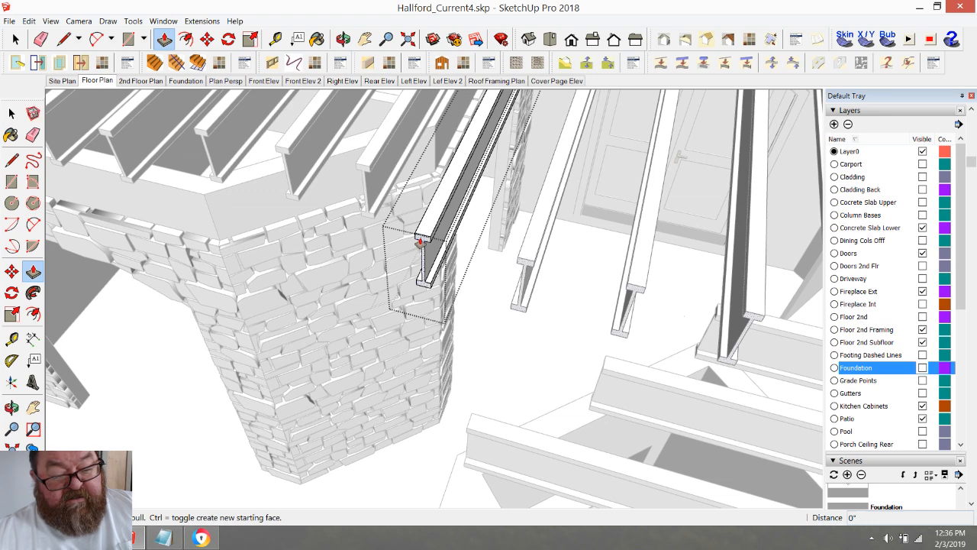
left_click_drag(419, 243, 402, 215)
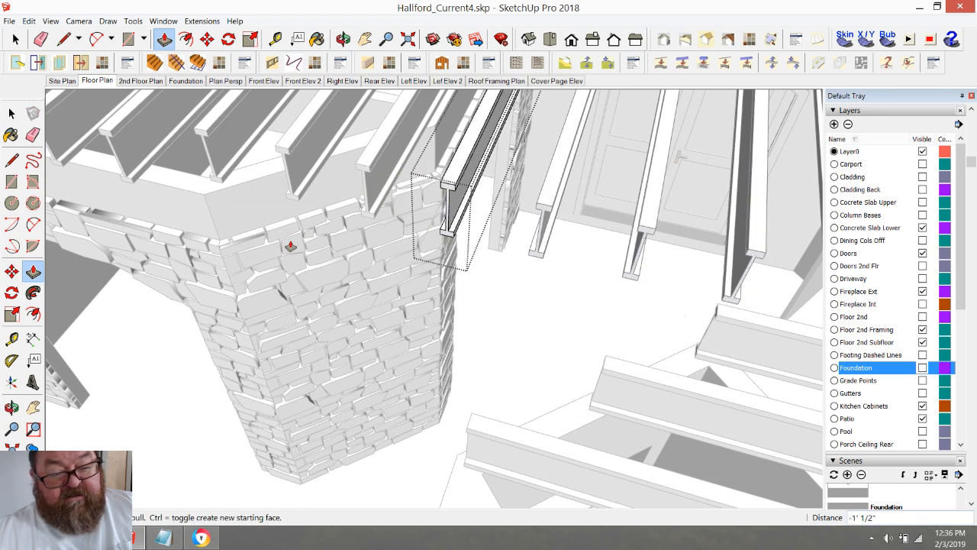
middle_click_drag(284, 246, 287, 261)
middle_click_drag(566, 293, 595, 308)
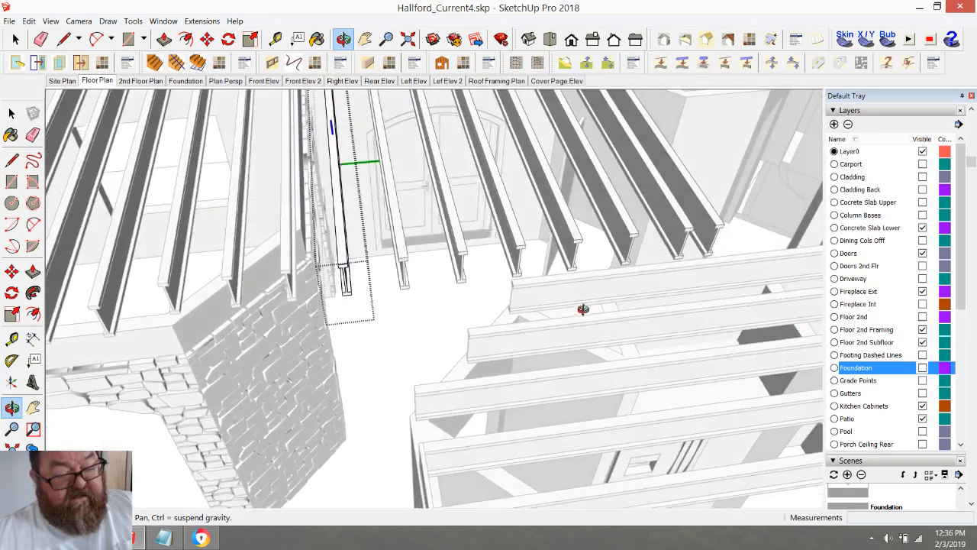
middle_click_drag(516, 366, 589, 329)
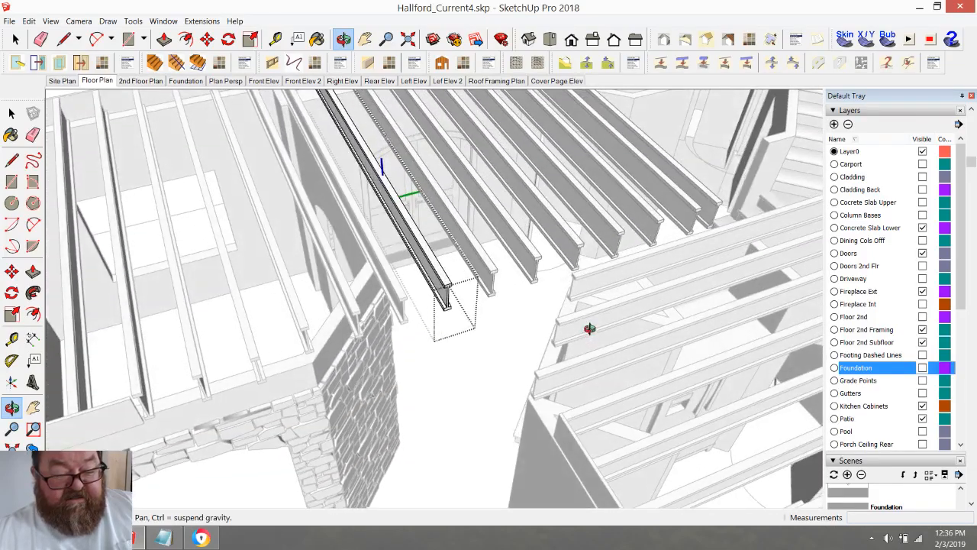
middle_click_drag(405, 313, 428, 322)
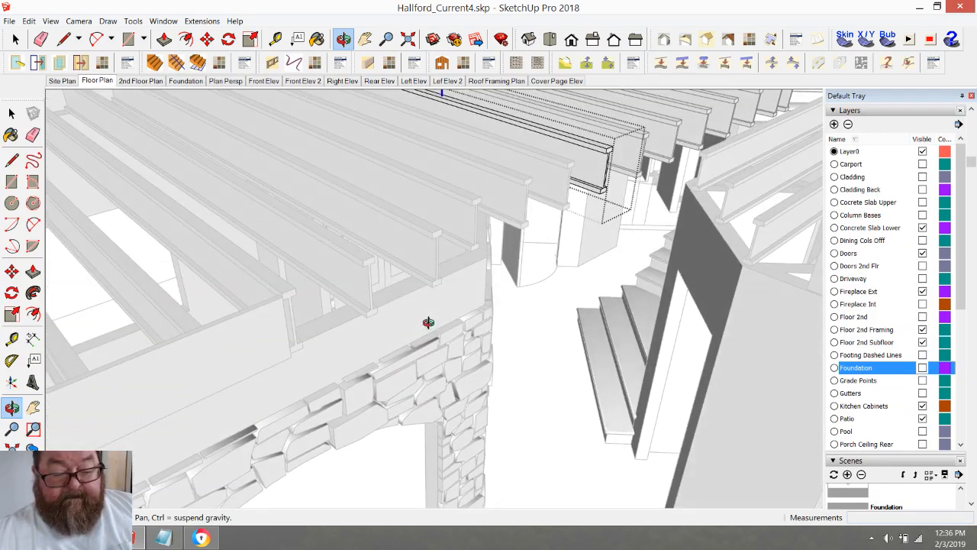
key("space")
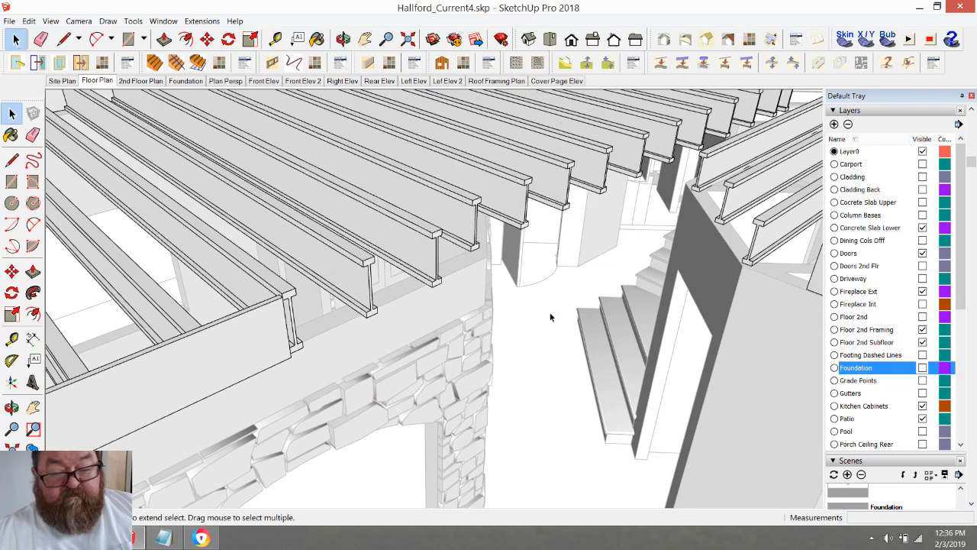
- Examine from several angles how the shortened joists bear on the stone arch wall and meet the framing near the staircase
scroll(569, 372, "down", 1)
left_click(339, 43)
left_click_drag(430, 272, 403, 276)
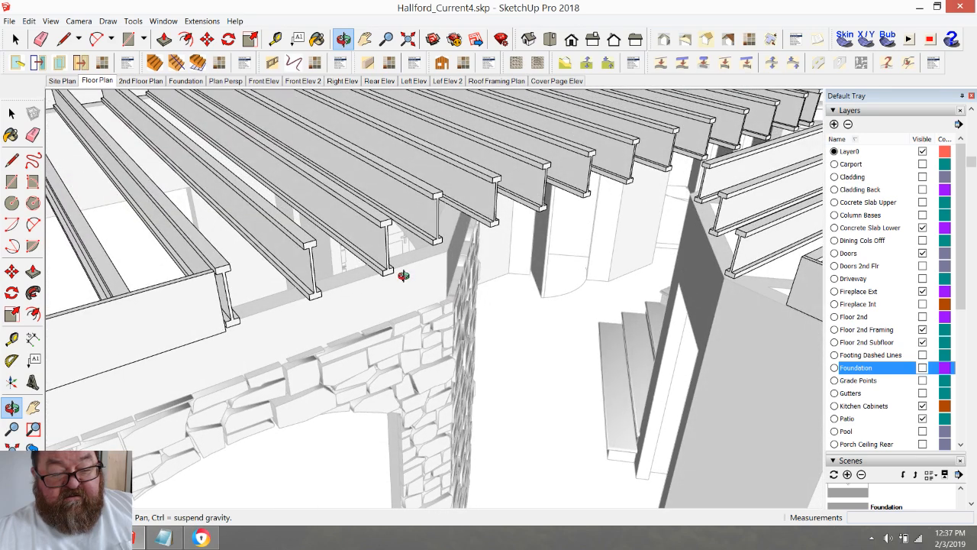
left_click_drag(445, 292, 552, 310)
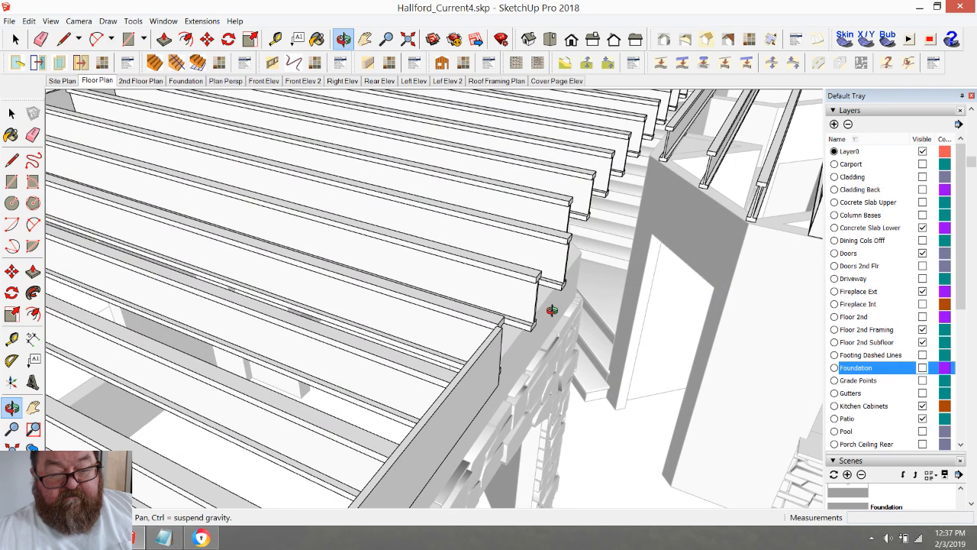
left_click_drag(552, 310, 493, 329)
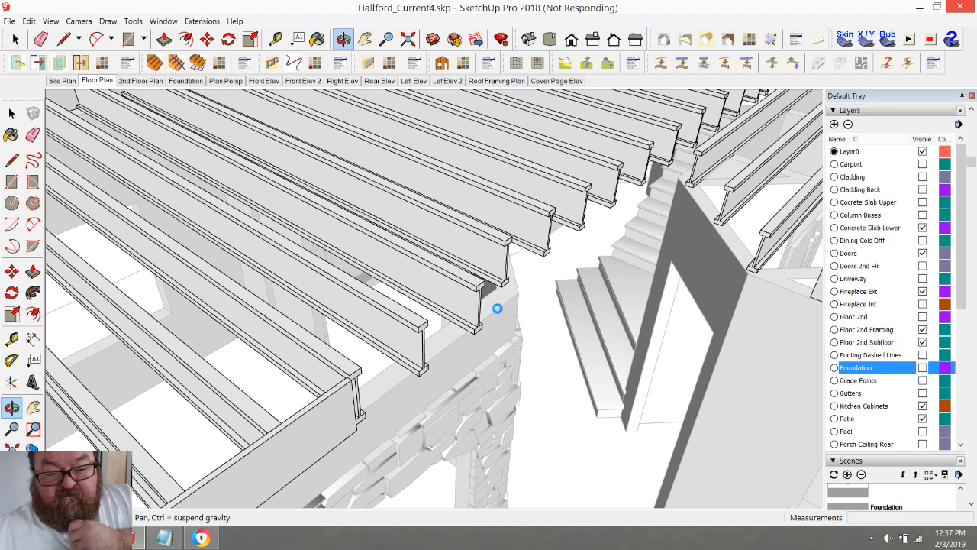
left_click_drag(487, 338, 517, 334)
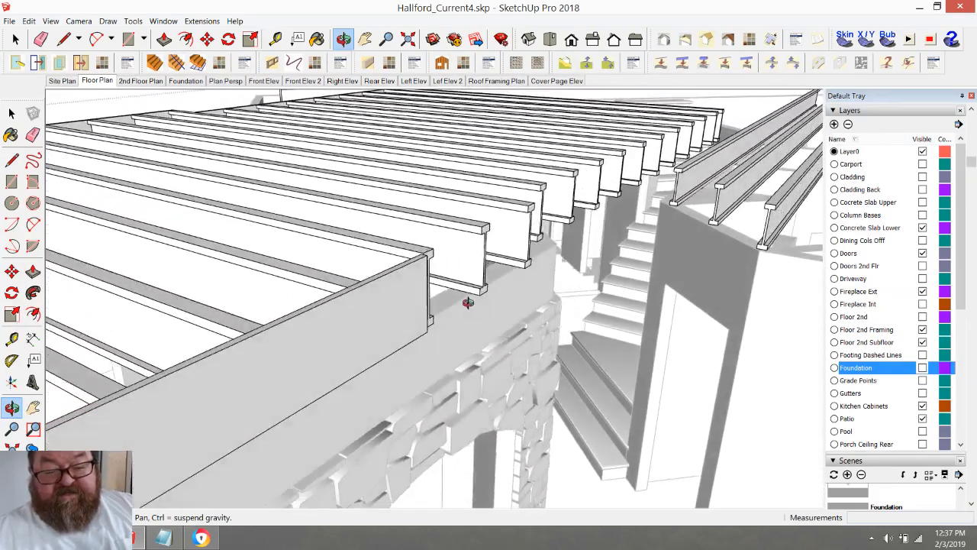
left_click_drag(468, 302, 287, 270)
mouse_move(298, 264)
left_mouse_down()
mouse_move(306, 275)
mouse_move(311, 266)
left_mouse_up()
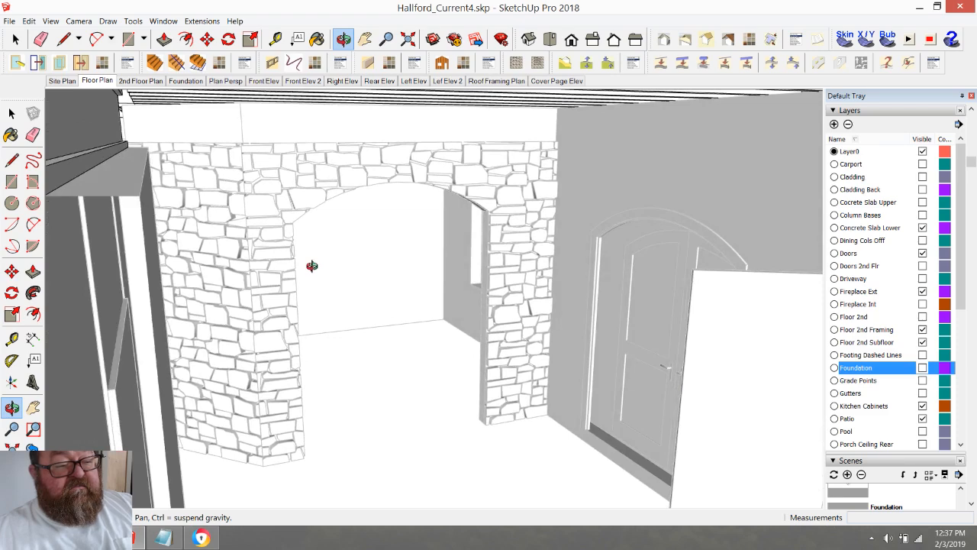
mouse_move(311, 265)
left_mouse_down()
mouse_move(329, 290)
mouse_move(311, 276)
left_mouse_up()
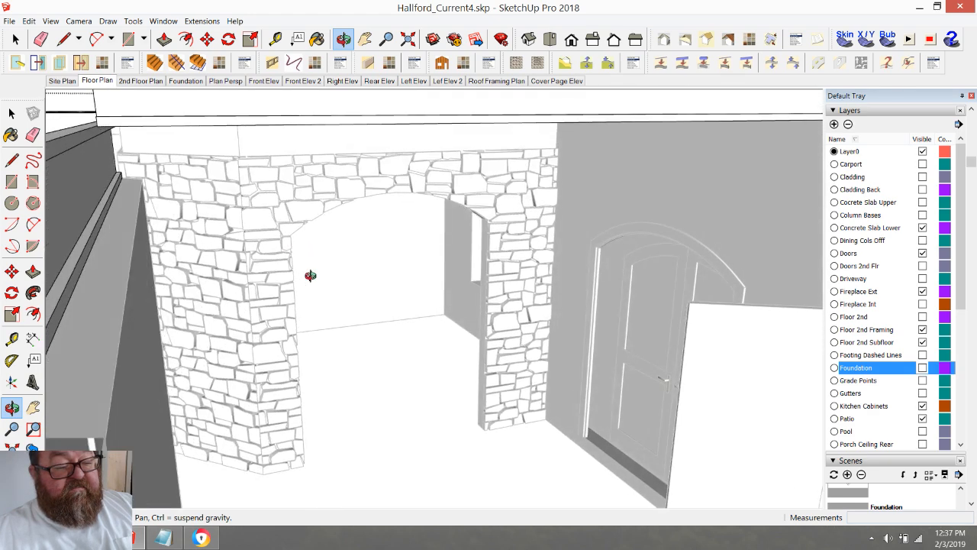
left_click_drag(310, 276, 388, 328)
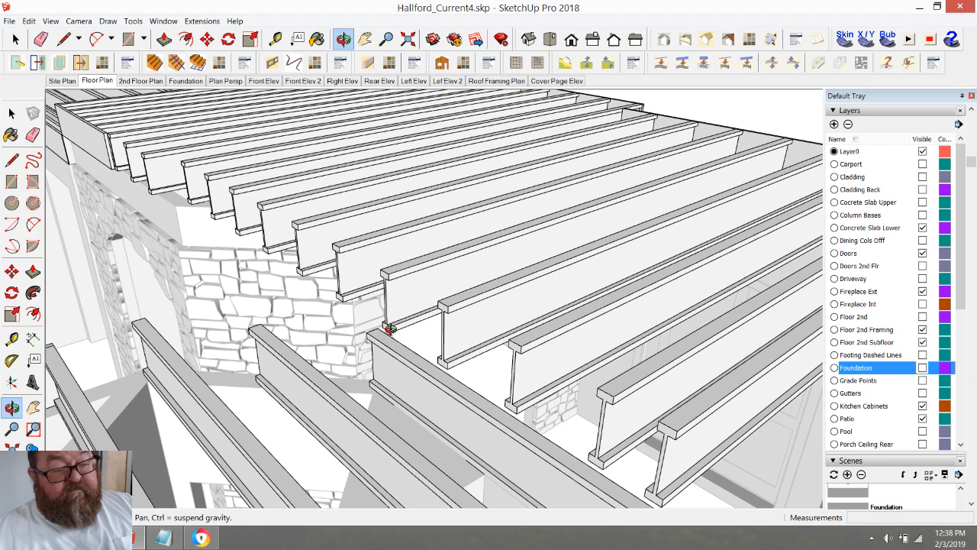
mouse_move(388, 329)
left_mouse_down()
mouse_move(493, 349)
mouse_move(483, 373)
mouse_move(388, 314)
left_mouse_up()
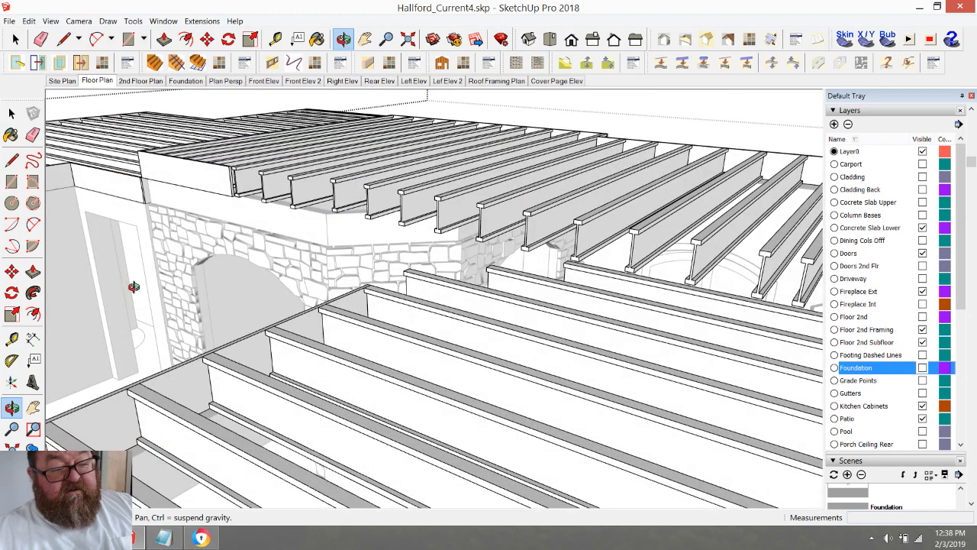
left_click_drag(219, 338, 505, 186)
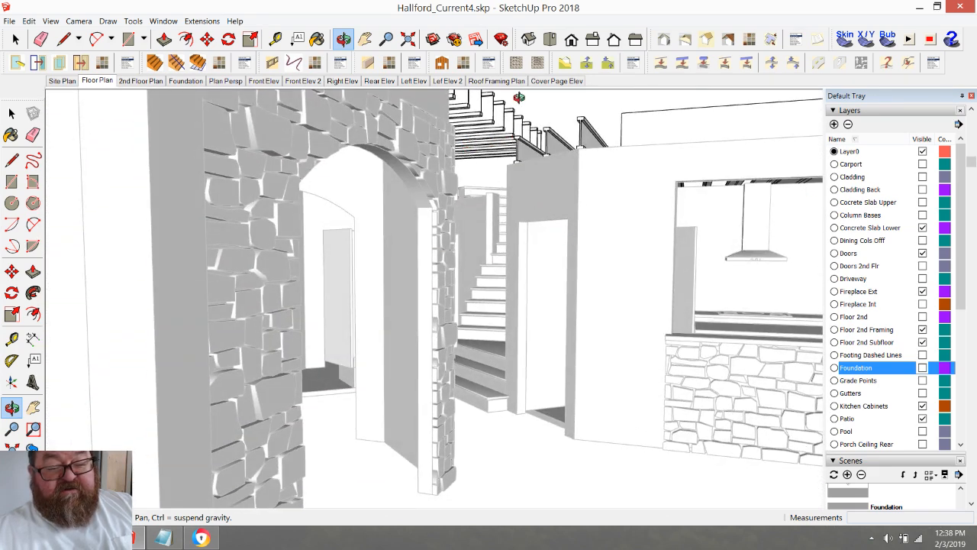
left_click_drag(535, 167, 462, 235)
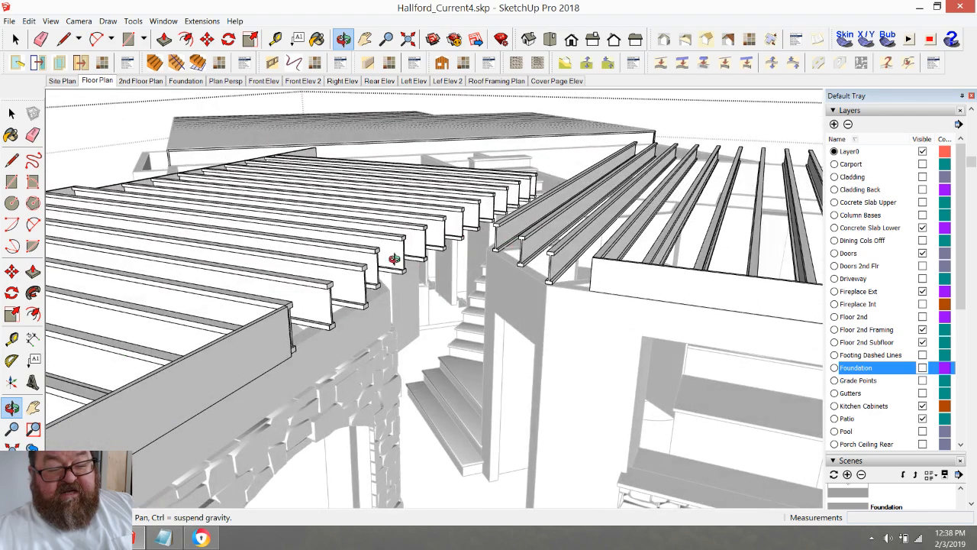
left_click_drag(553, 291, 490, 332)
left_click_drag(592, 339, 605, 339)
left_click_drag(389, 346, 361, 384)
scroll(349, 440, "up", 5)
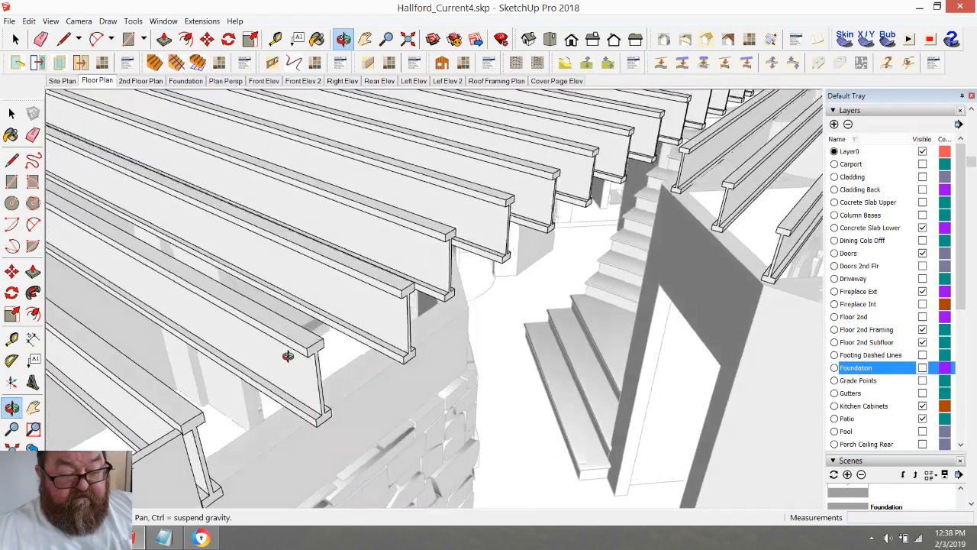
left_click_drag(288, 357, 313, 471)
left_click_drag(369, 416, 405, 398)
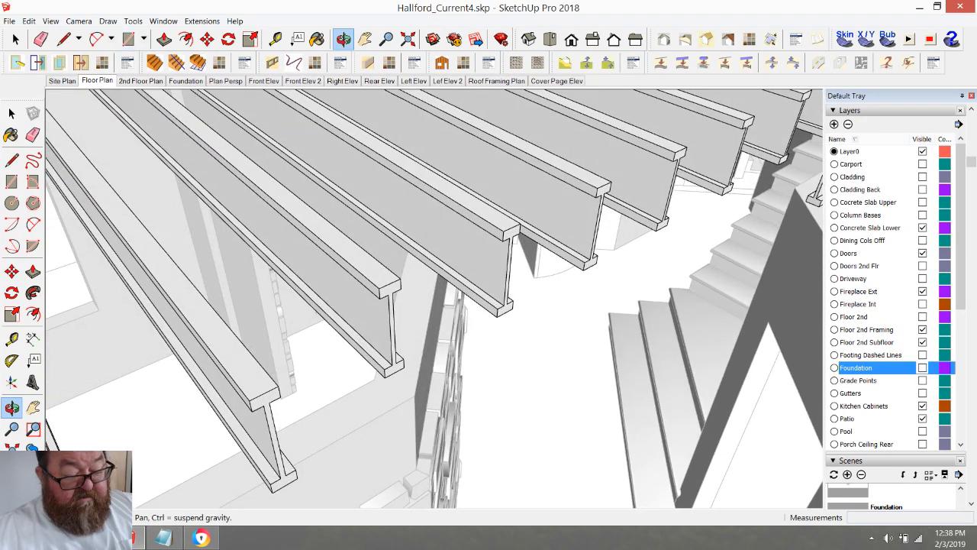
- Check the live stream's chat in the browser and return to the SketchUp model
key("alt+Tab")
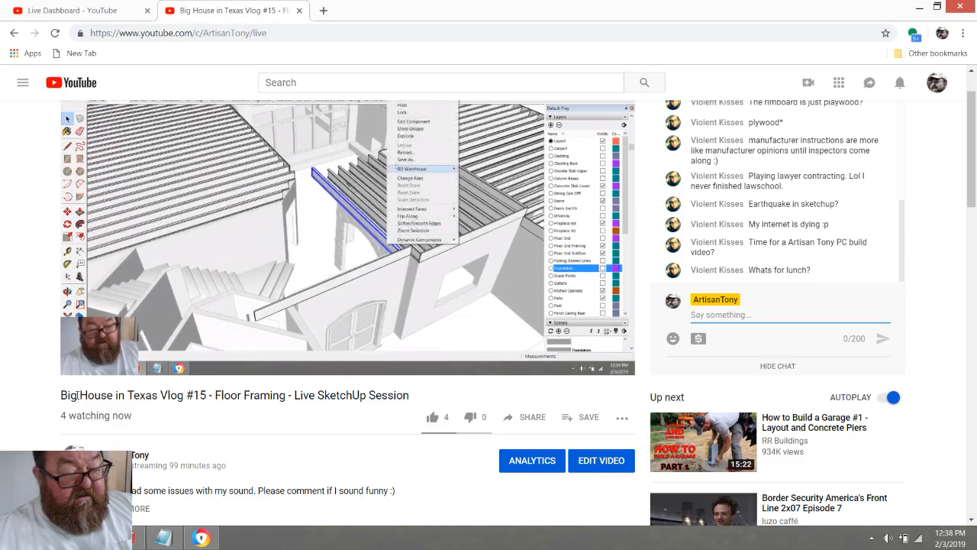
key("alt+Tab")
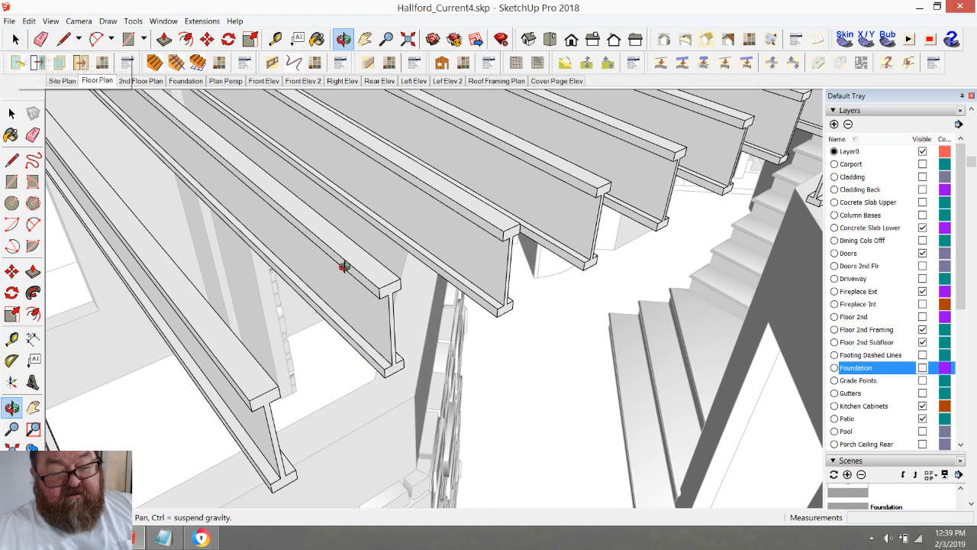
- Draw a 2 1/2" by 11 7/8" rectangle over the end of the I-joist nearest the stone wall's corner
left_click_drag(346, 275, 363, 360)
key("space")
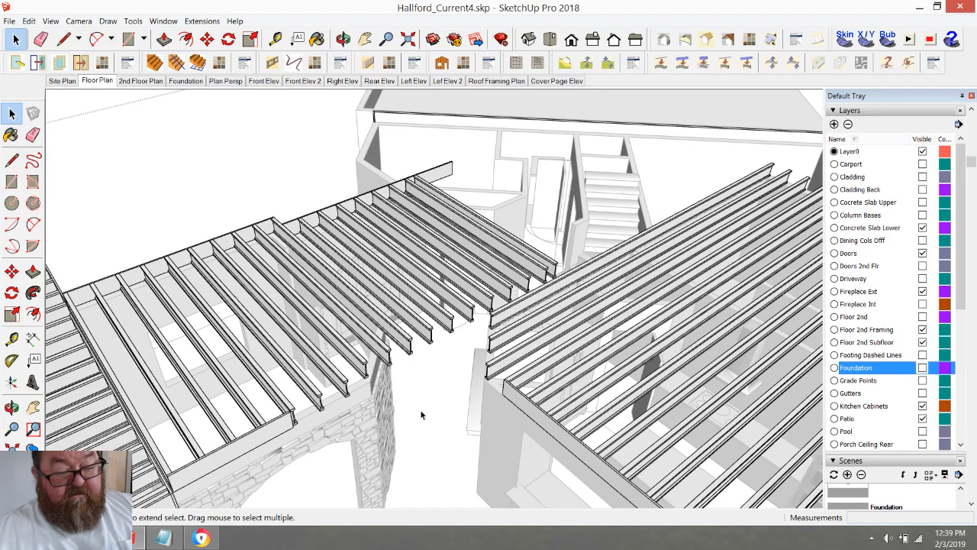
left_click(341, 355)
scroll(355, 388, "up", 5)
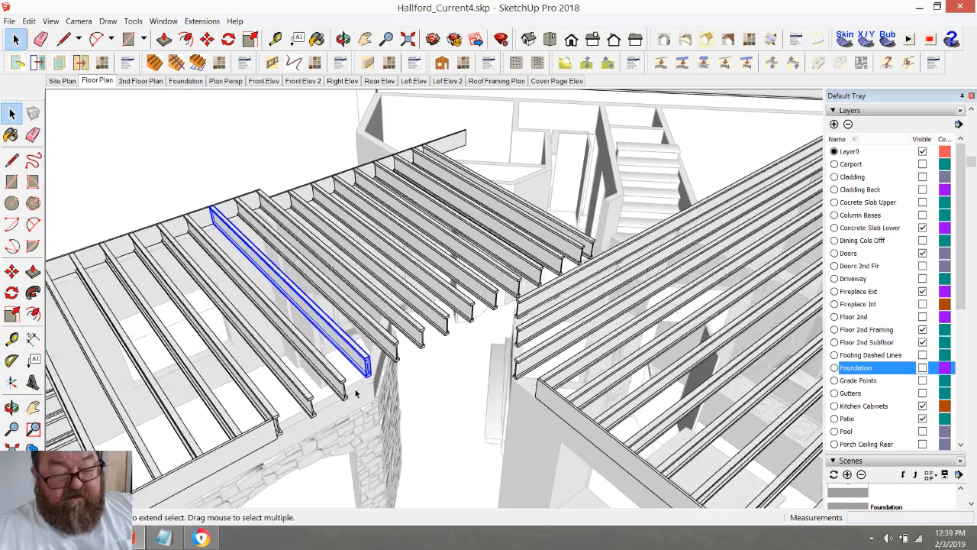
scroll(354, 394, "up", 2)
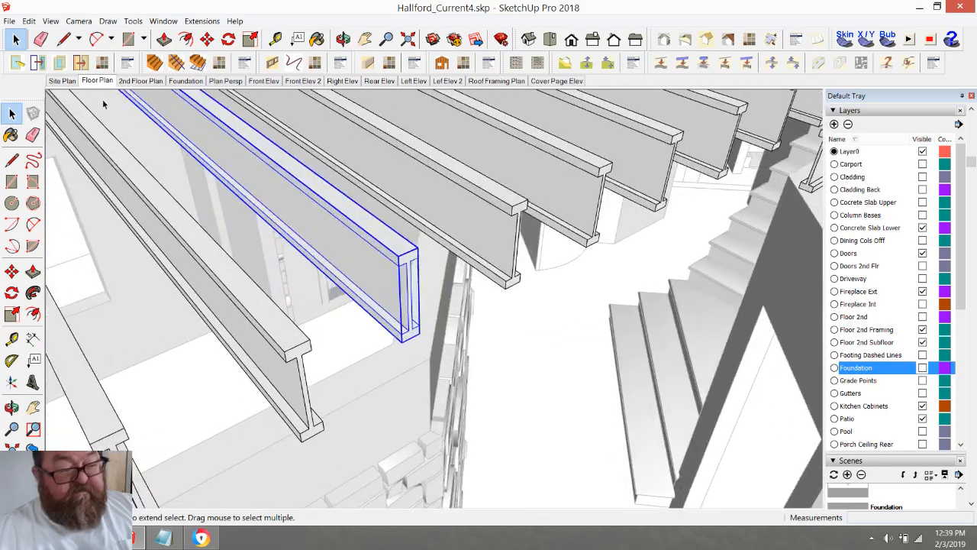
left_click(129, 40)
scroll(387, 299, "up", 2)
left_click(412, 243)
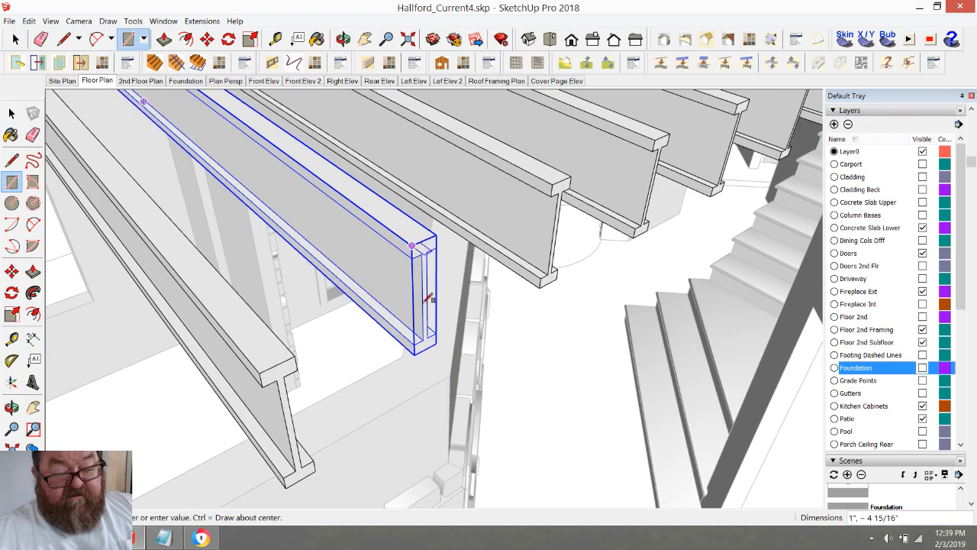
left_click(438, 341)
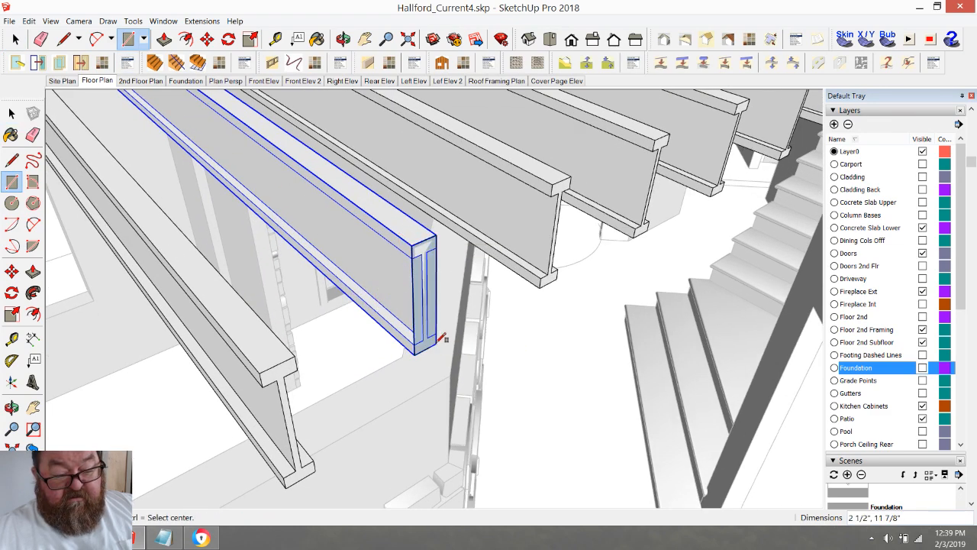
- Extrude the rectangle at the joist end 1 3/4" and make the resulting block a group
left_click(164, 39)
left_click(419, 260)
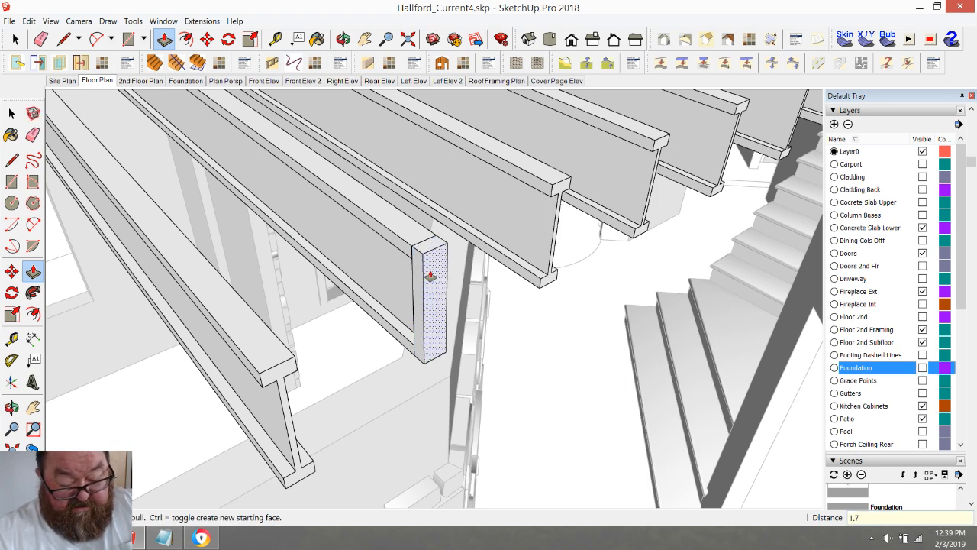
key("Return")
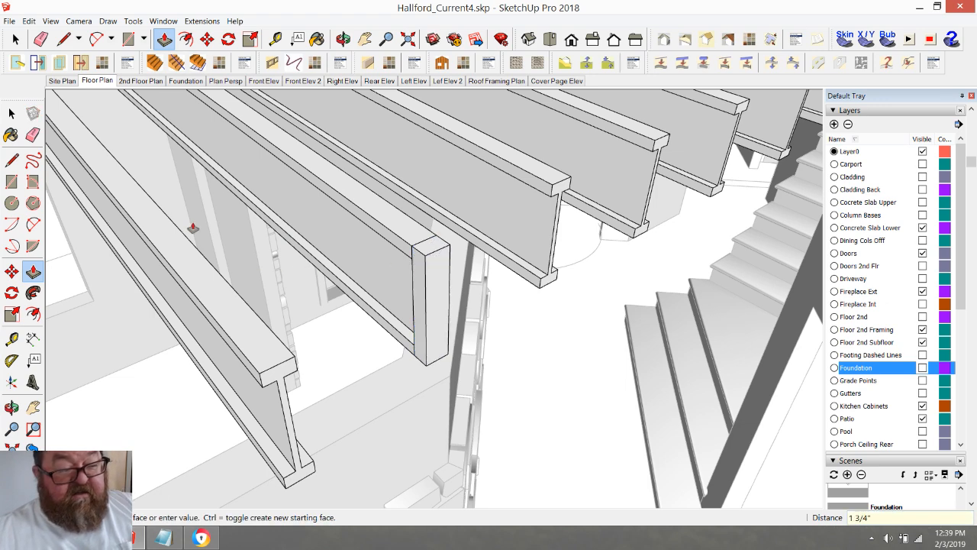
left_click(16, 39)
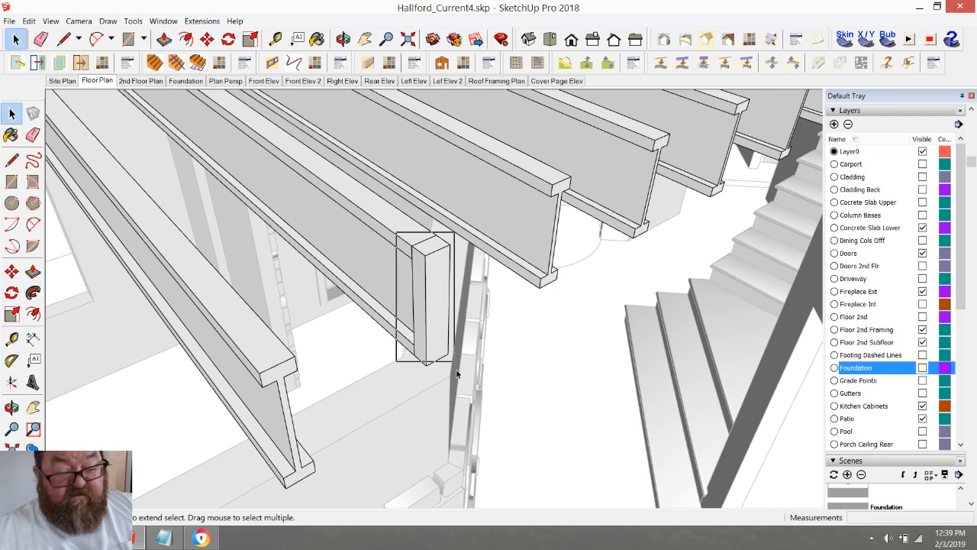
triple_click(431, 321)
right_click(429, 287)
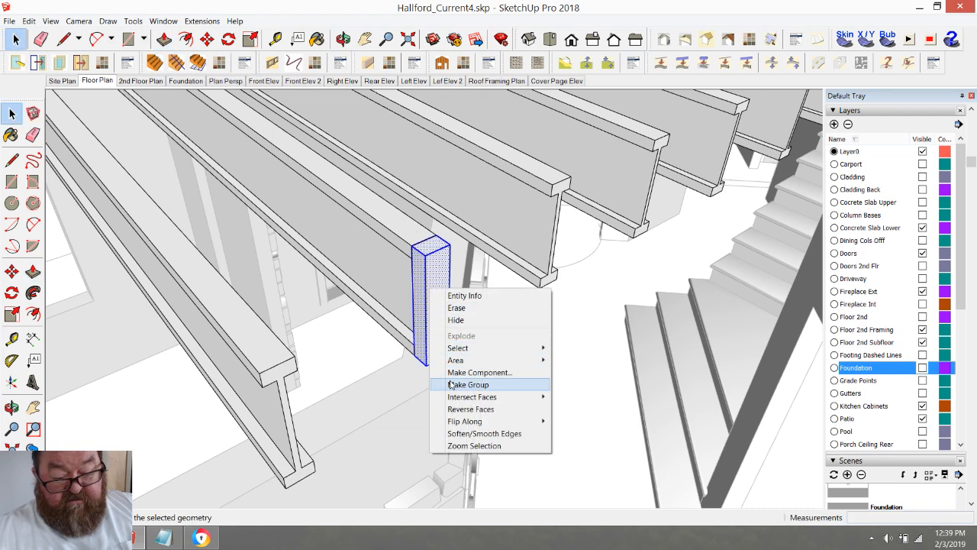
left_click(451, 384)
- Open the block group at the joist end and extend its side face 1' 1 1/2" to the adjacent I-joist
double_click(434, 300)
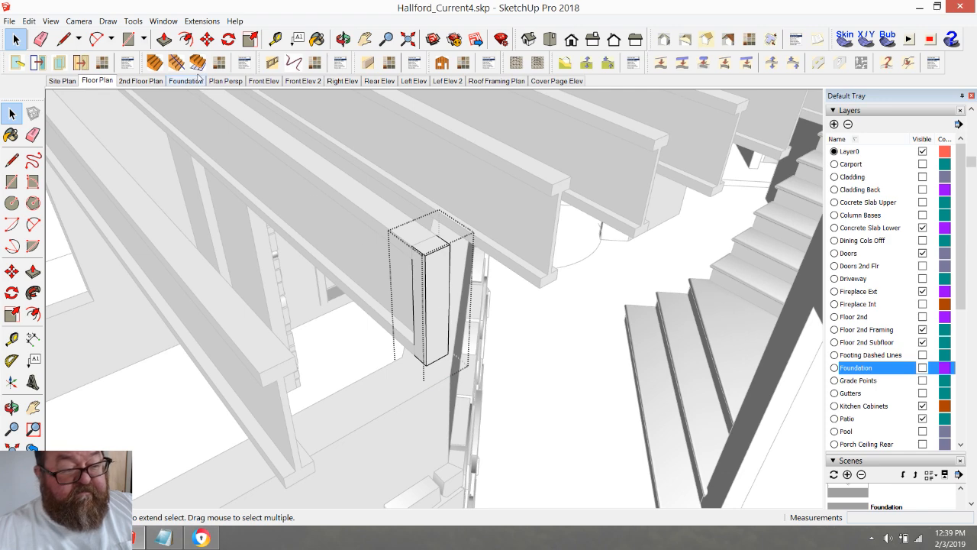
left_click(168, 43)
left_click(416, 279)
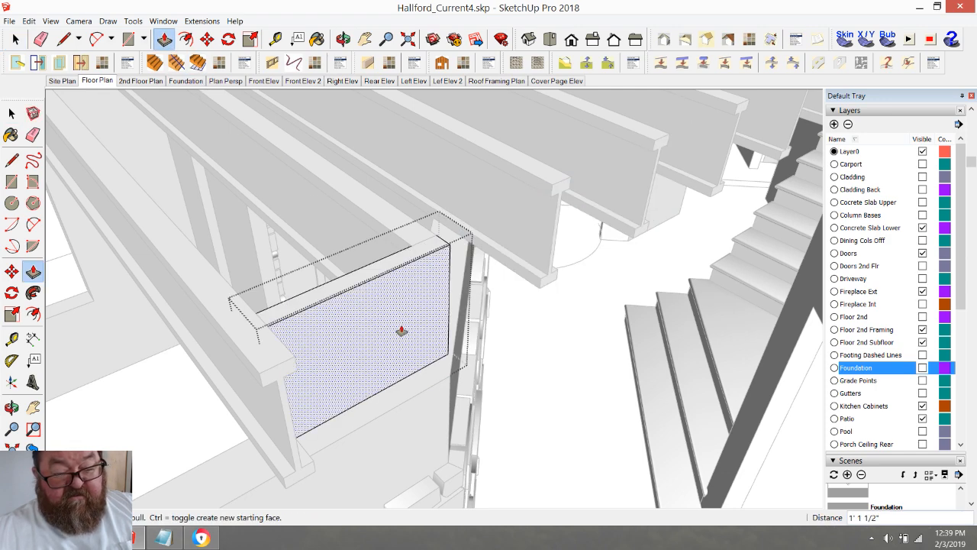
- Extend the opposite end of the rim board 9' 2" across the ends of the shortened joists
left_click(343, 40)
scroll(335, 346, "down", 3)
left_click_drag(383, 340, 162, 332)
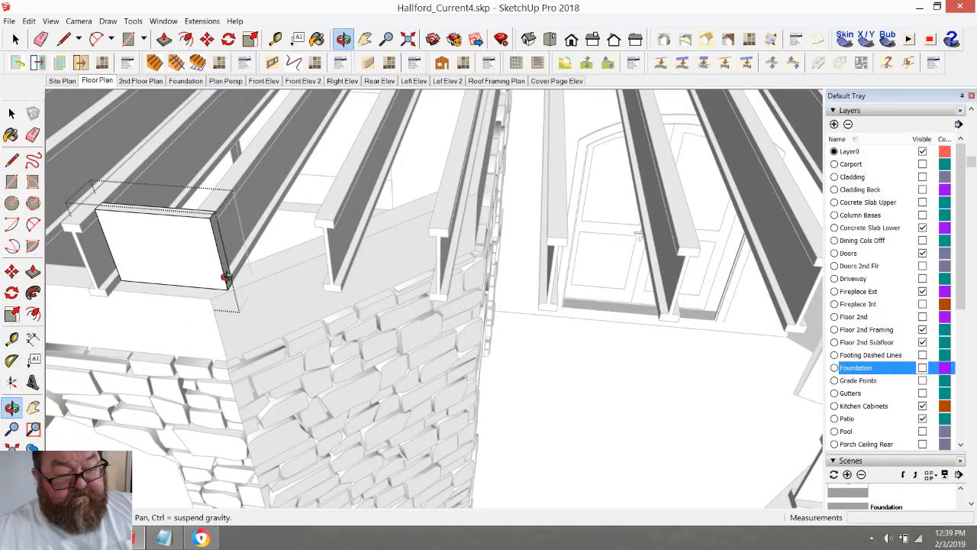
left_click_drag(244, 283, 217, 263)
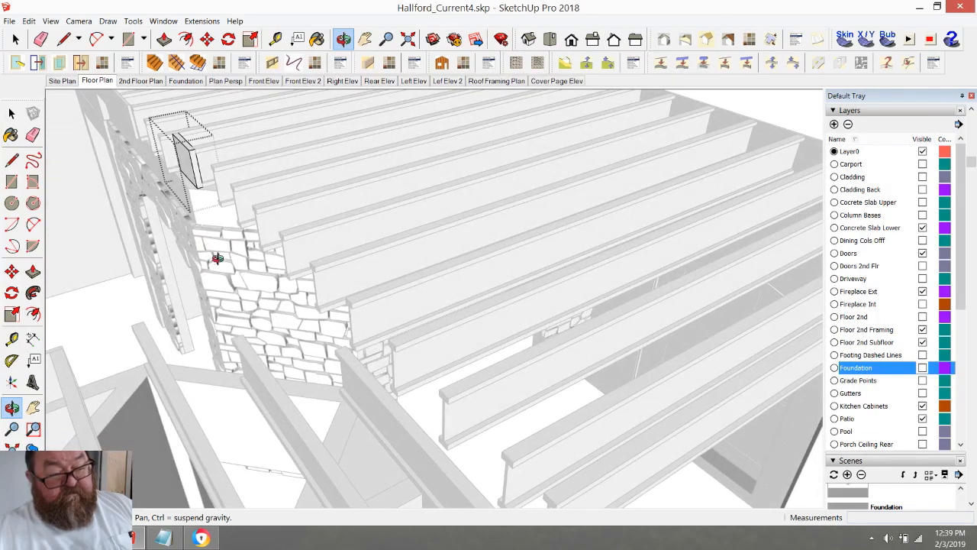
left_click(164, 39)
left_click_drag(192, 161, 398, 359)
left_click(397, 355)
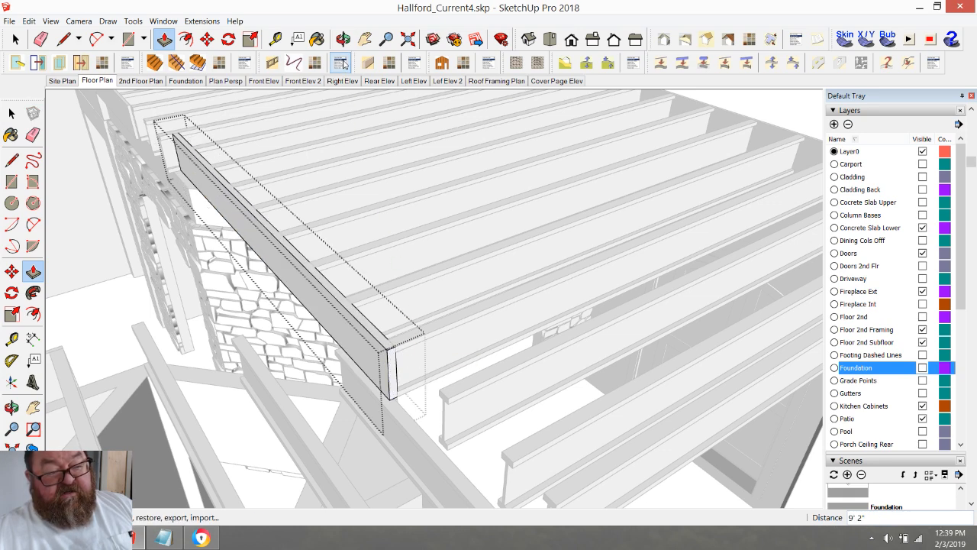
- Extend the rim board another 3' 5" to the end corner of the outermost I-joist
left_click(343, 39)
left_click_drag(419, 286, 407, 329)
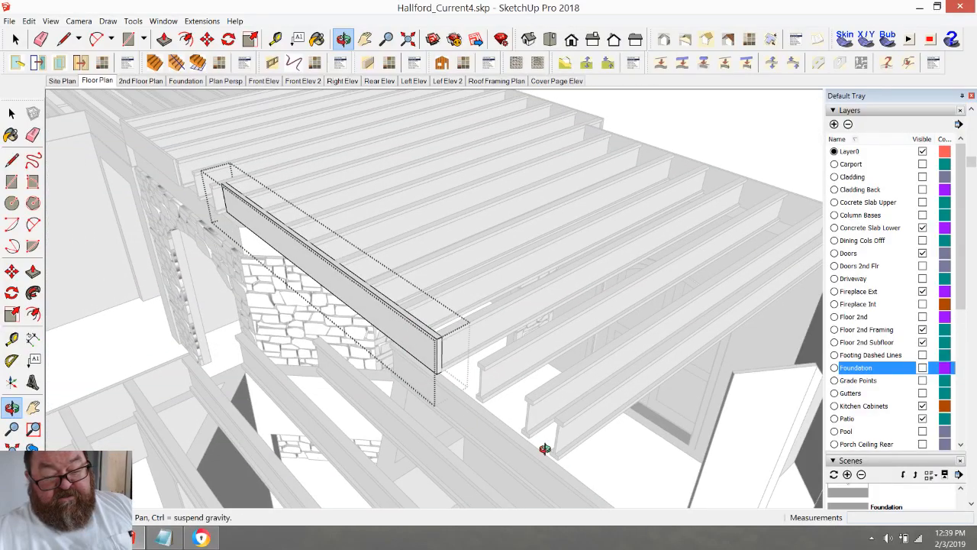
scroll(545, 448, "up", 6)
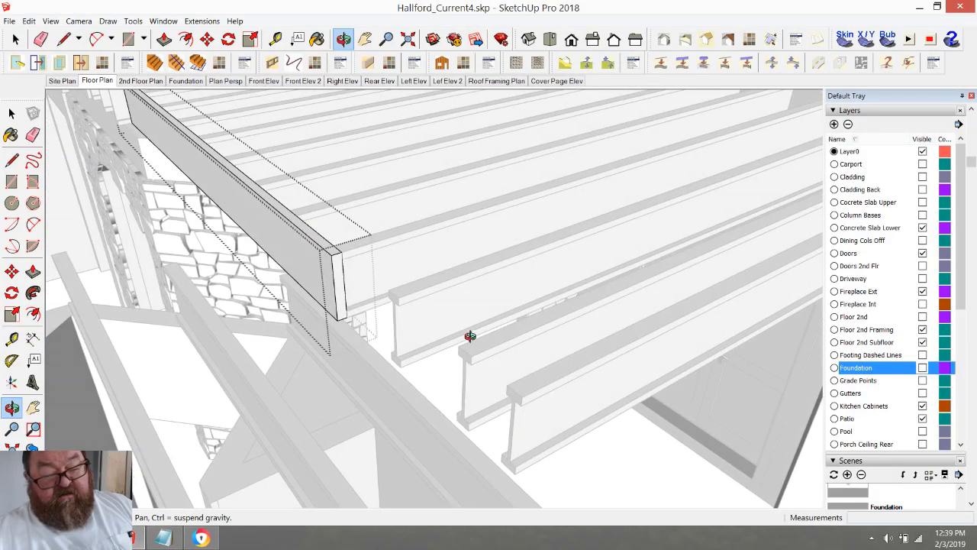
left_click(163, 39)
left_click(332, 278)
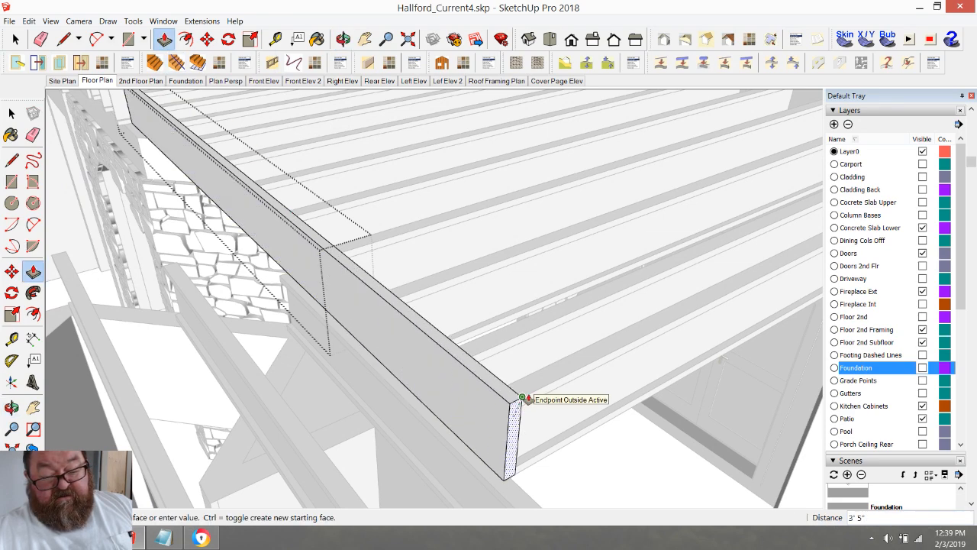
- Copy the new rim board 1 3/4" outward from its inner corner to double it along the joist ends
scroll(361, 380, "down", 5)
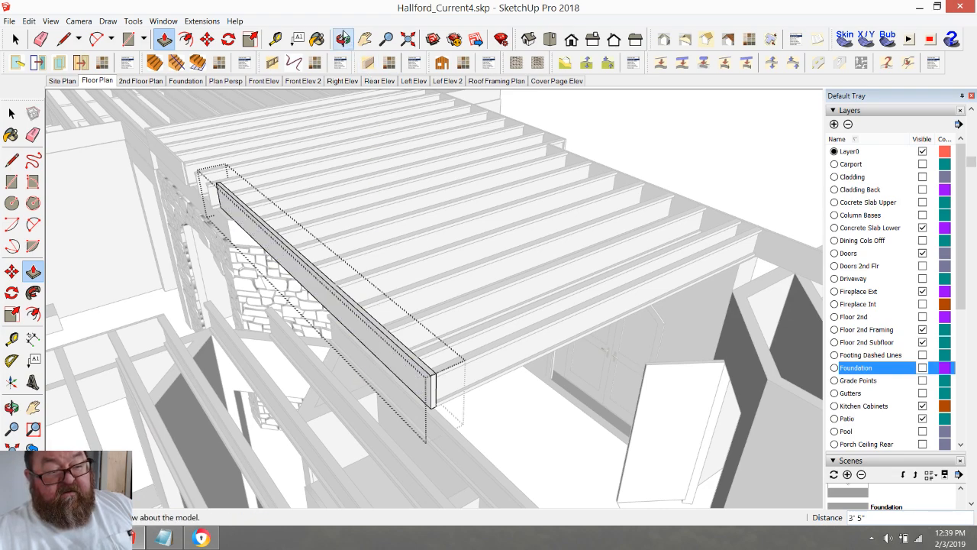
middle_click(319, 146)
middle_click_drag(318, 146, 354, 287)
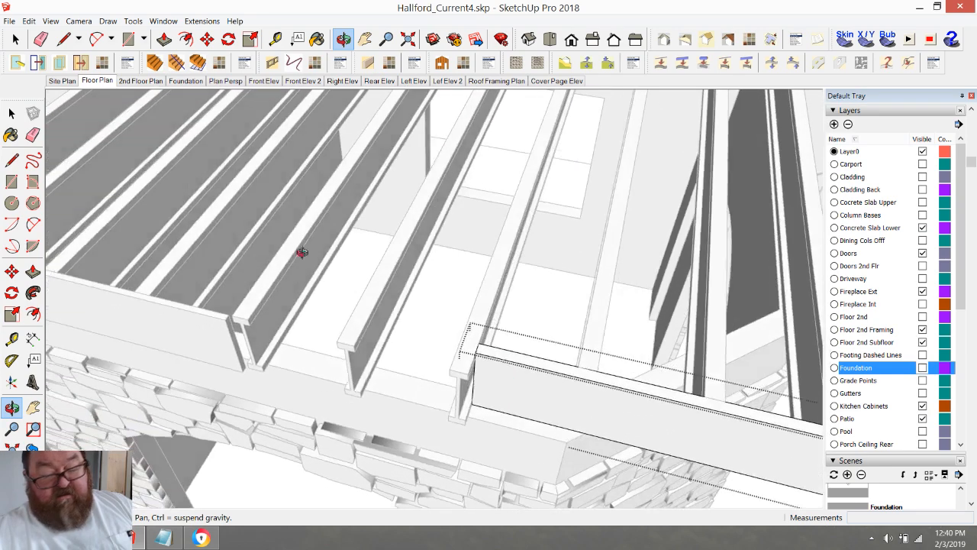
left_click(15, 39)
middle_click_drag(388, 178, 449, 334)
left_click(455, 336)
scroll(476, 370, "up", 4)
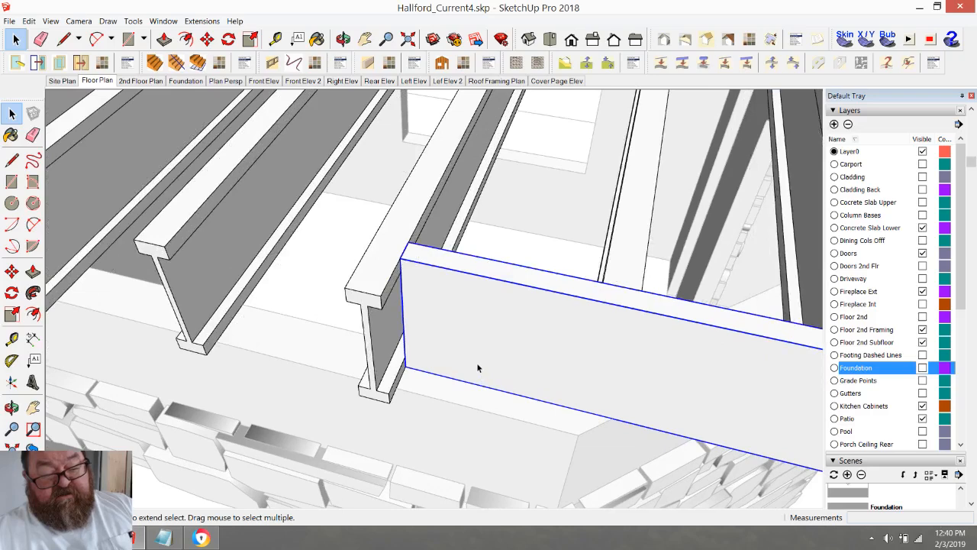
left_click(207, 39)
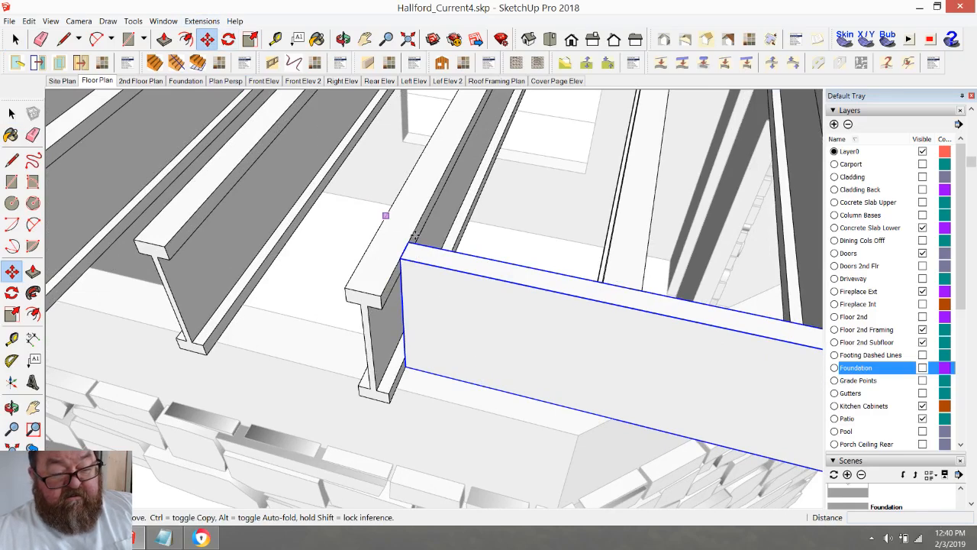
left_click(409, 243)
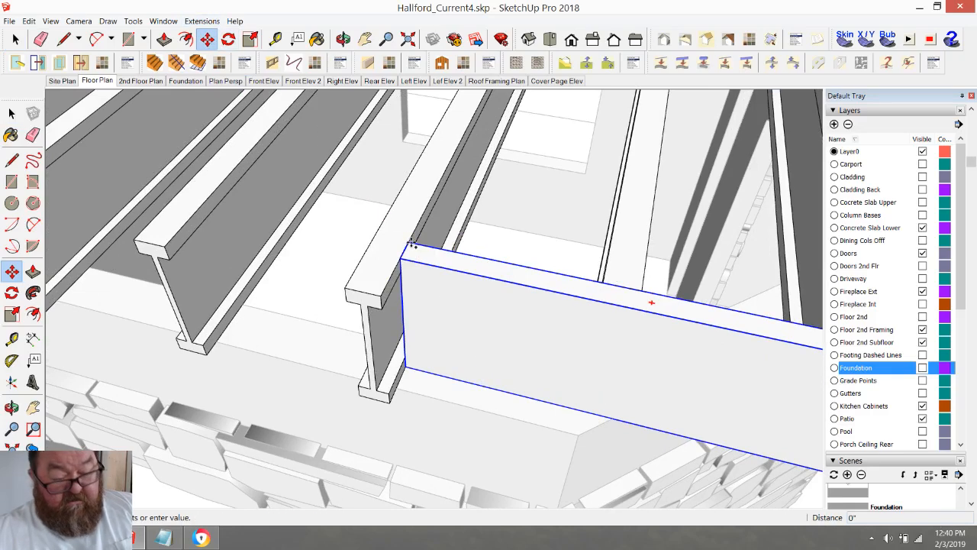
key("Escape")
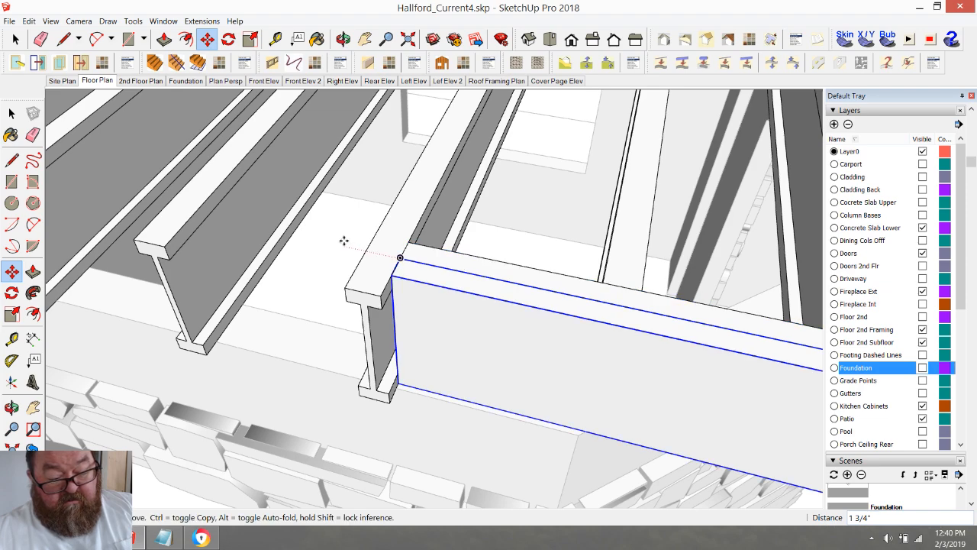
- Extend the existing rim board above the stone arch past the open joists to the I-joist beside the doubled rim board
scroll(328, 245, "down", 5)
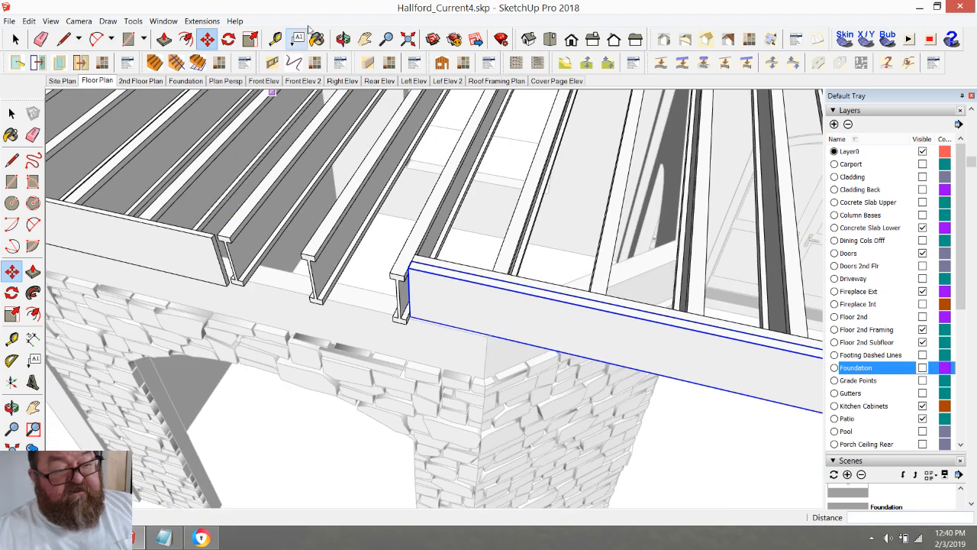
left_click(344, 39)
left_click_drag(366, 174, 130, 260)
scroll(139, 168, "up", 5)
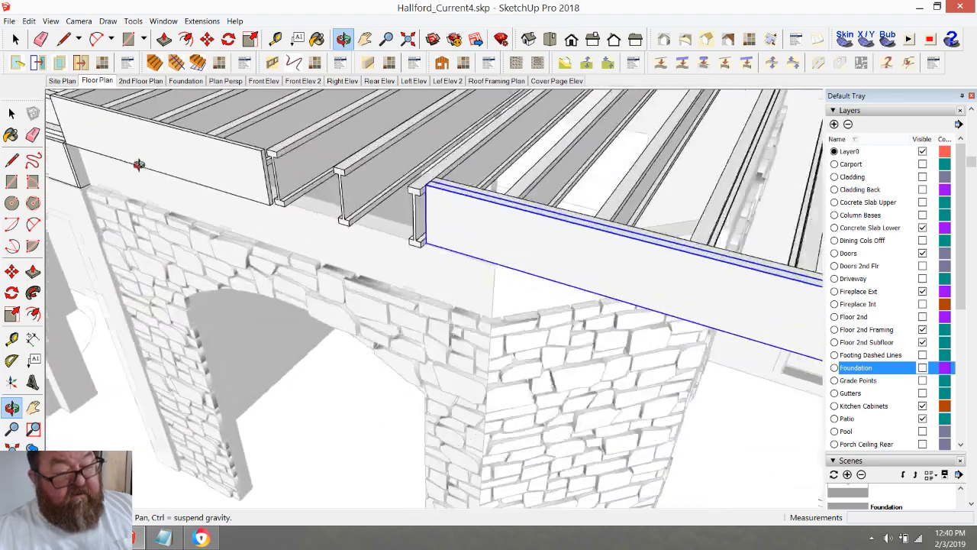
left_click_drag(218, 181, 163, 201)
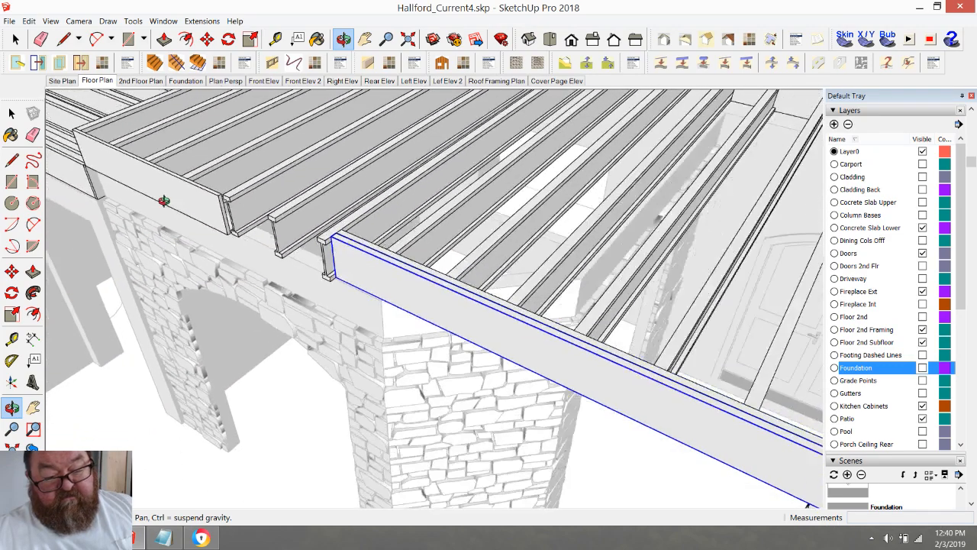
left_click_drag(220, 222, 384, 326)
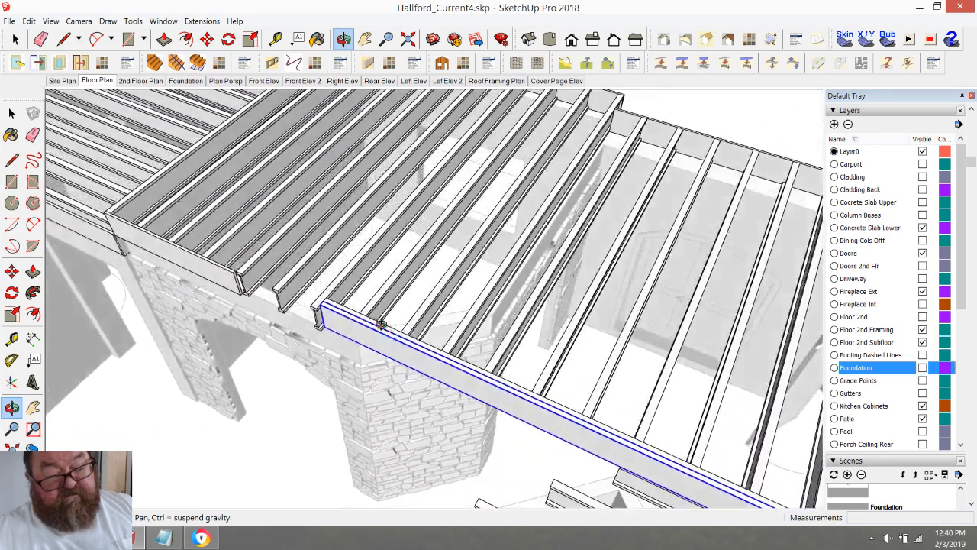
scroll(351, 332, "up", 3)
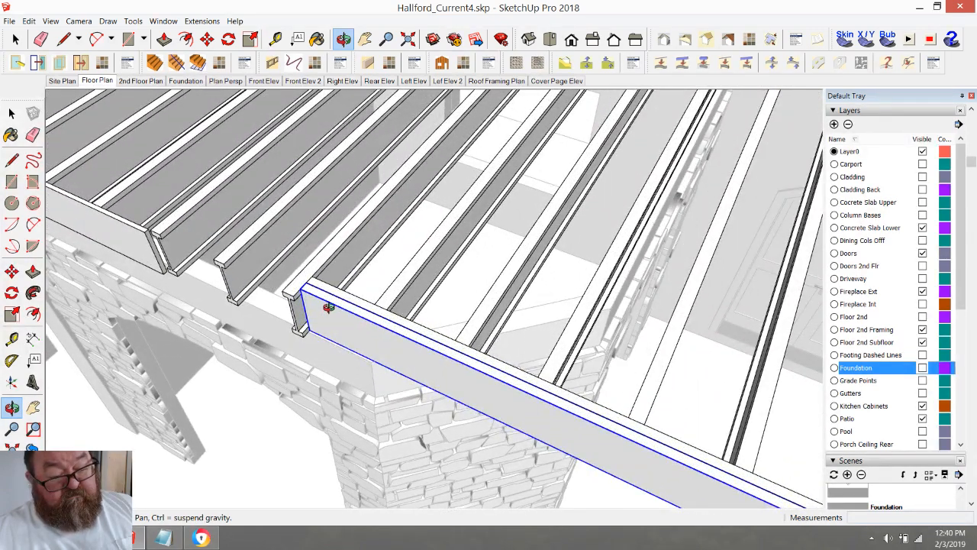
left_click_drag(322, 303, 158, 183)
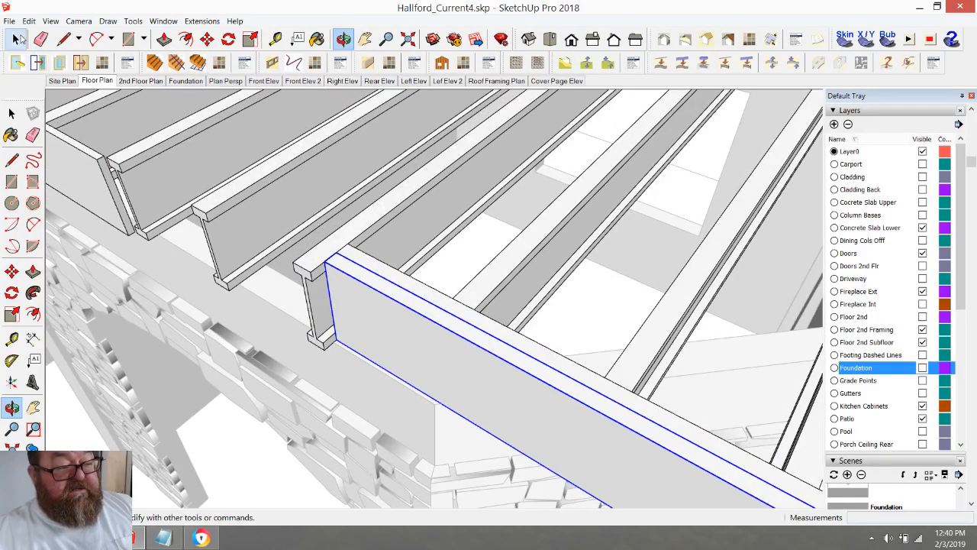
left_click(15, 39)
left_click(168, 156)
double_click(90, 177)
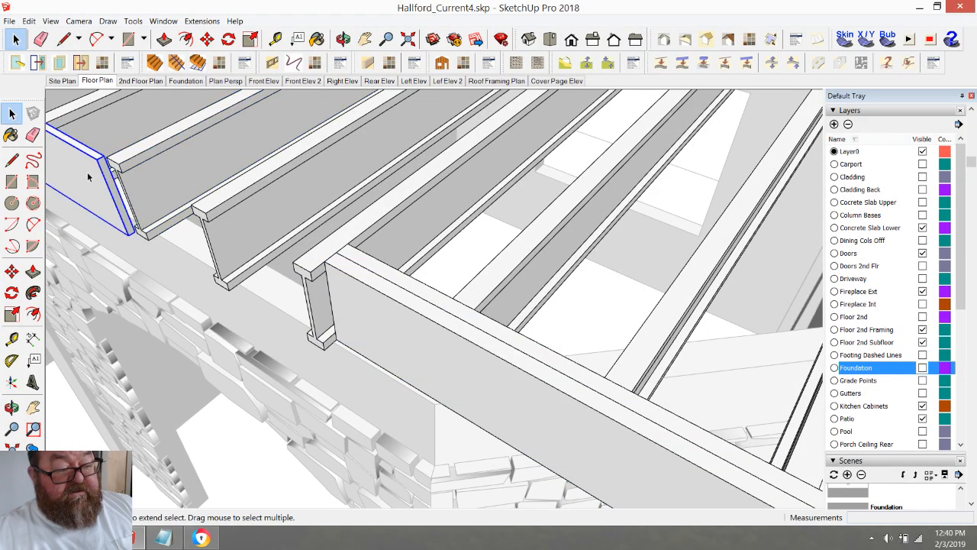
left_click(164, 39)
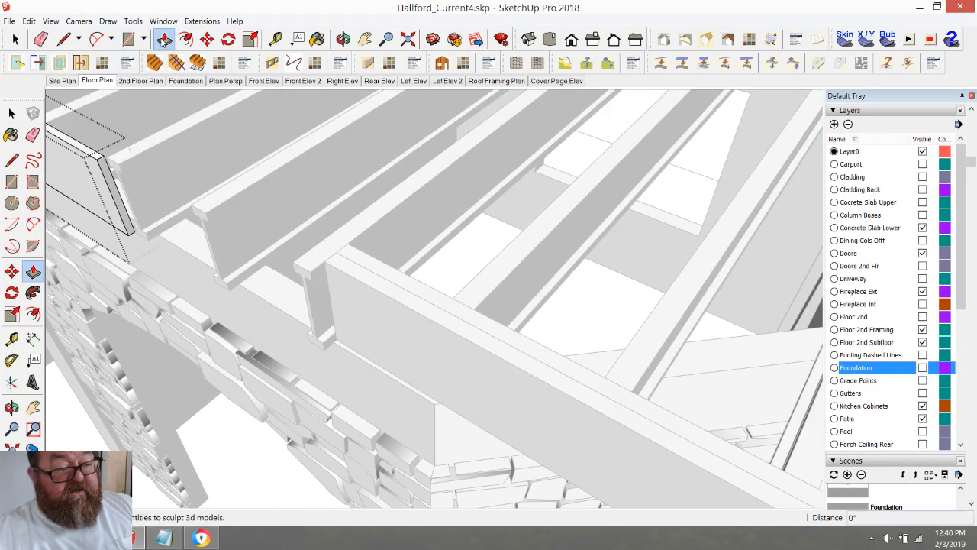
left_click(105, 172)
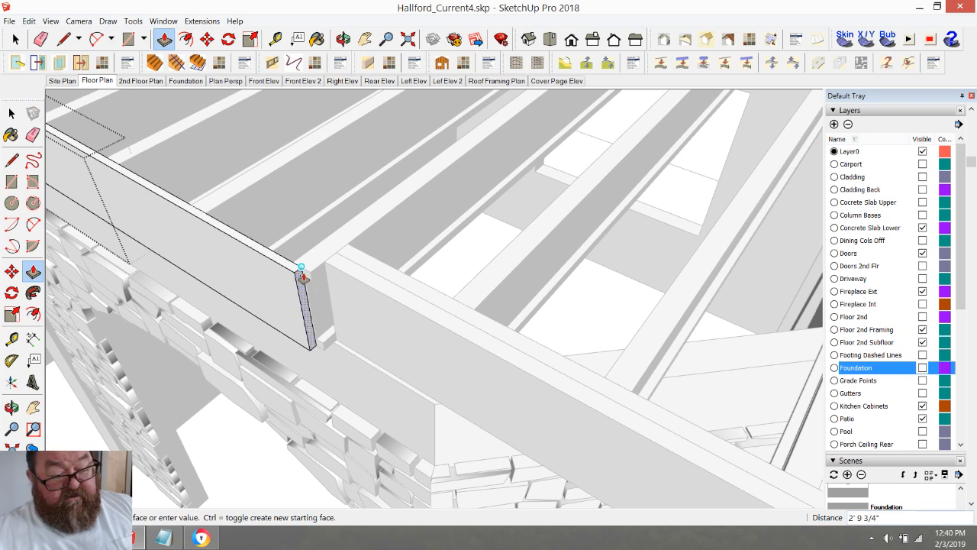
left_click(309, 278)
left_click(15, 40)
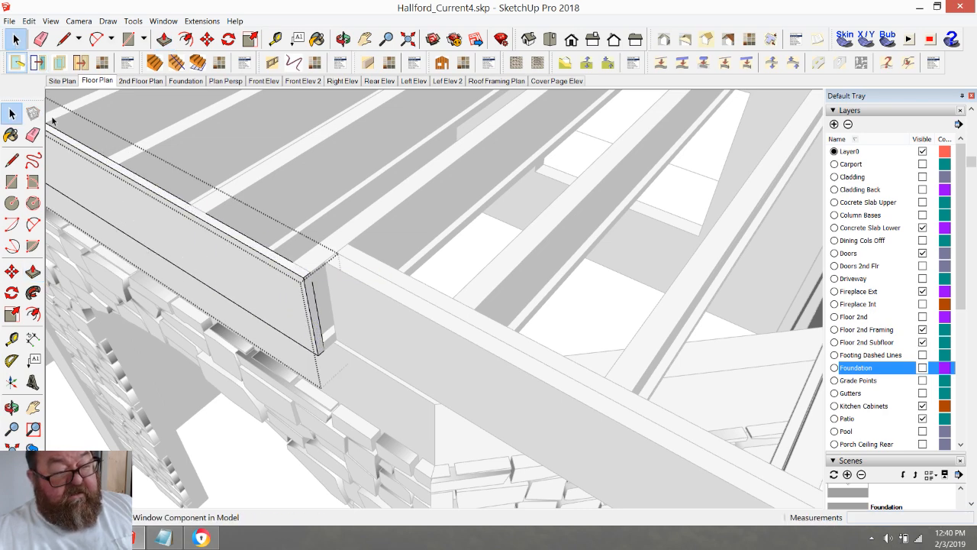
left_click(216, 413)
- Group the two doubled rim boards and move them so their outer corner meets the end of the arch-wall rim board
left_click(348, 305)
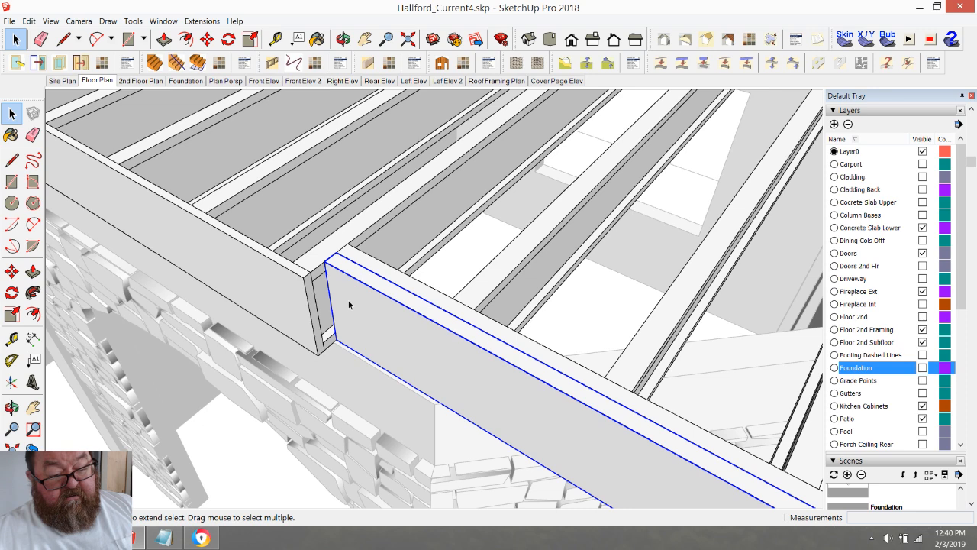
right_click(367, 265)
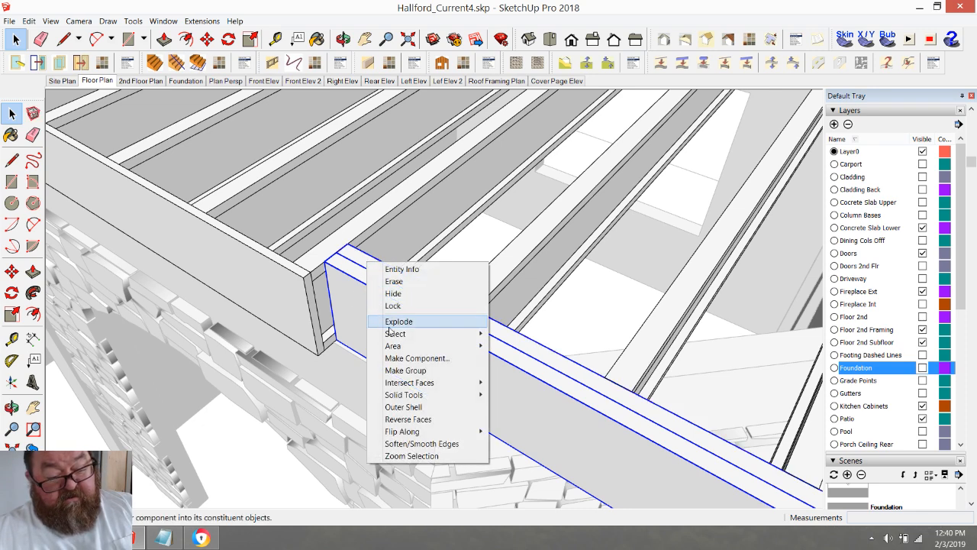
left_click(413, 369)
left_click(206, 39)
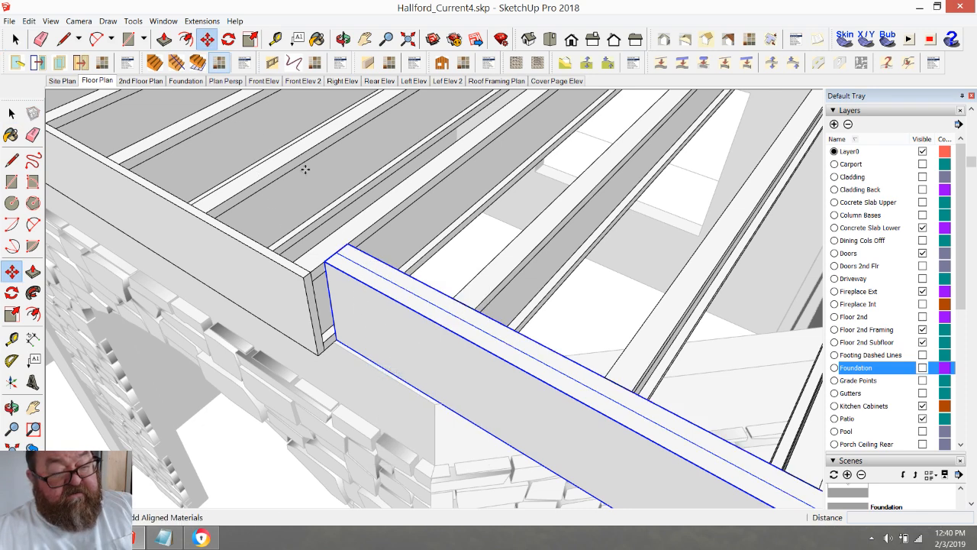
left_click_drag(326, 261, 304, 277)
left_click(303, 278)
- Open the shortened I-joist component and extend its end 3" to reach the relocated doubled rim board
scroll(241, 238, "down", 3)
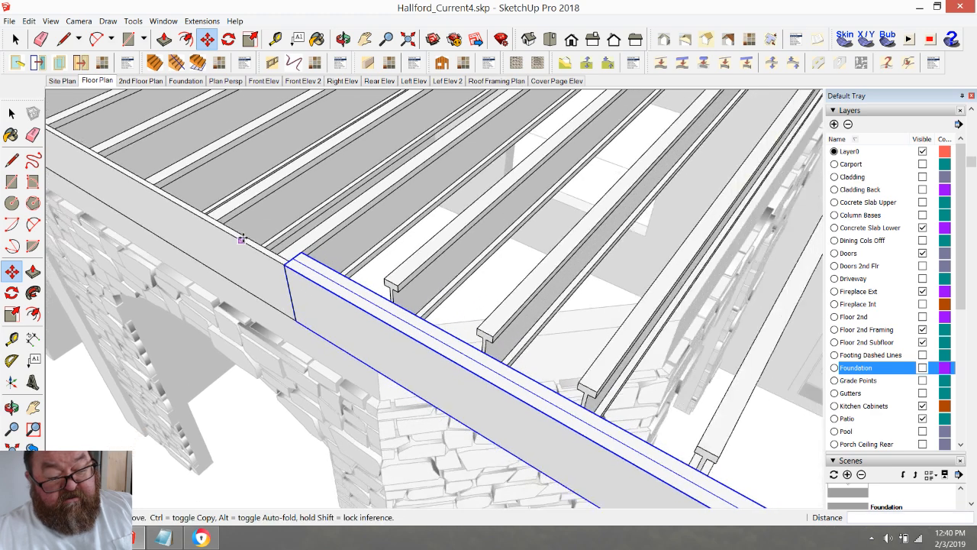
scroll(353, 310, "up", 1)
scroll(352, 310, "up", 1)
left_click(16, 40)
double_click(372, 254)
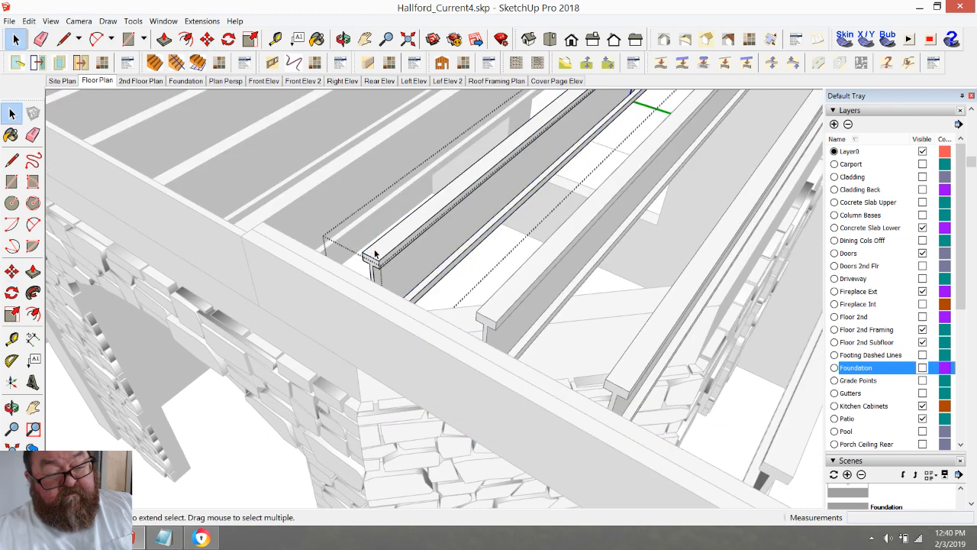
left_click(207, 39)
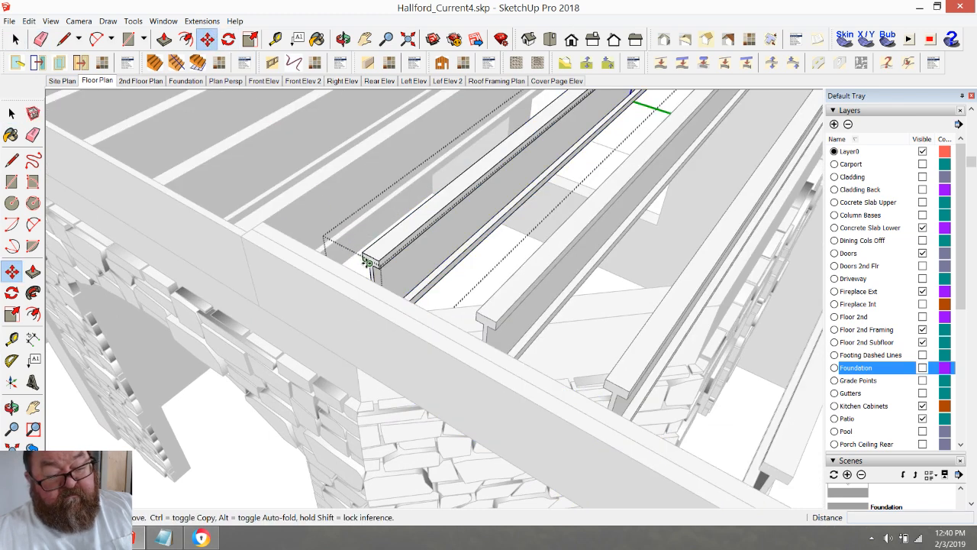
left_click(364, 269)
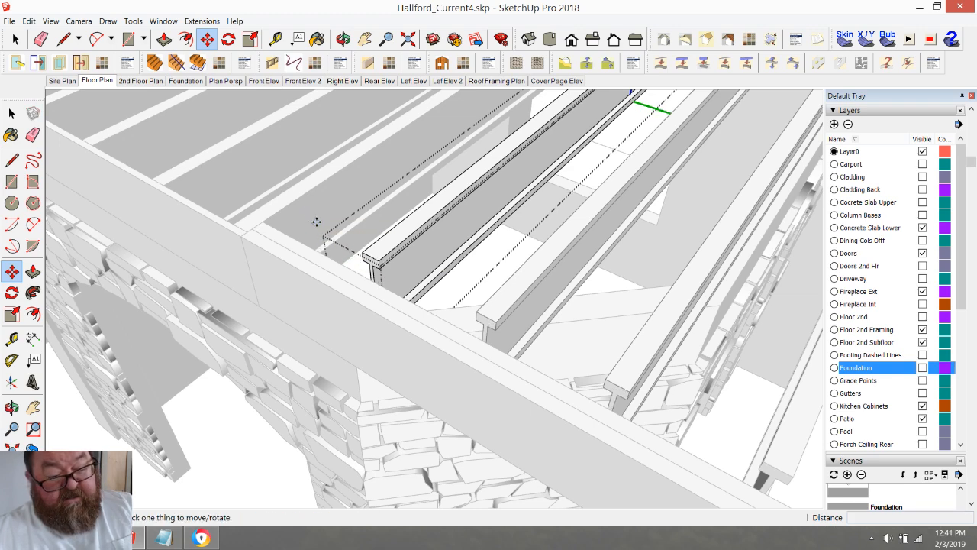
left_click(164, 39)
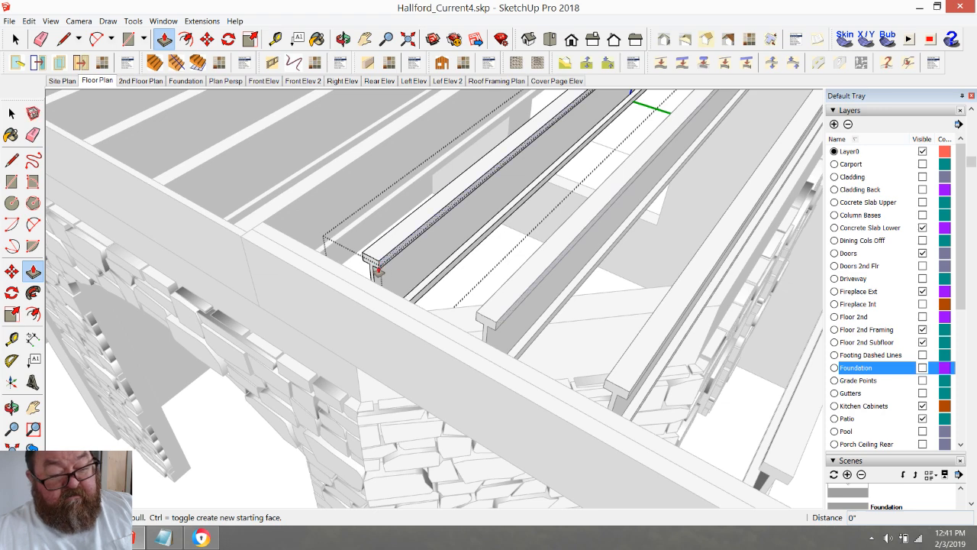
left_click(370, 263)
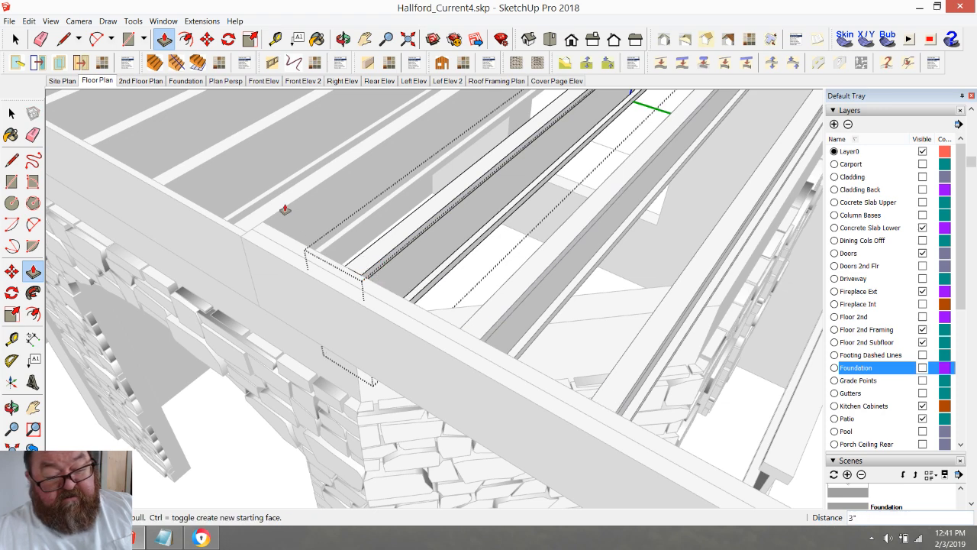
scroll(284, 212, "down", 5)
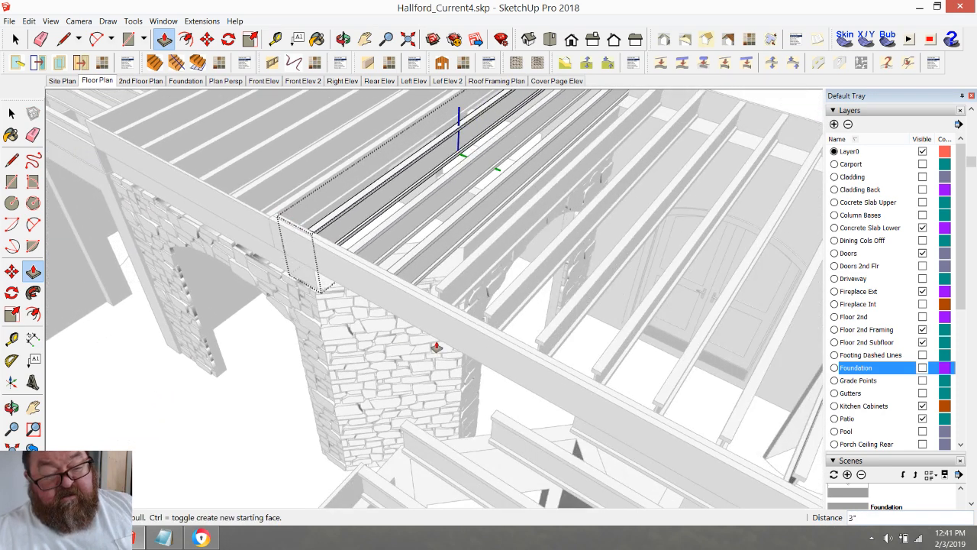
left_click(443, 287)
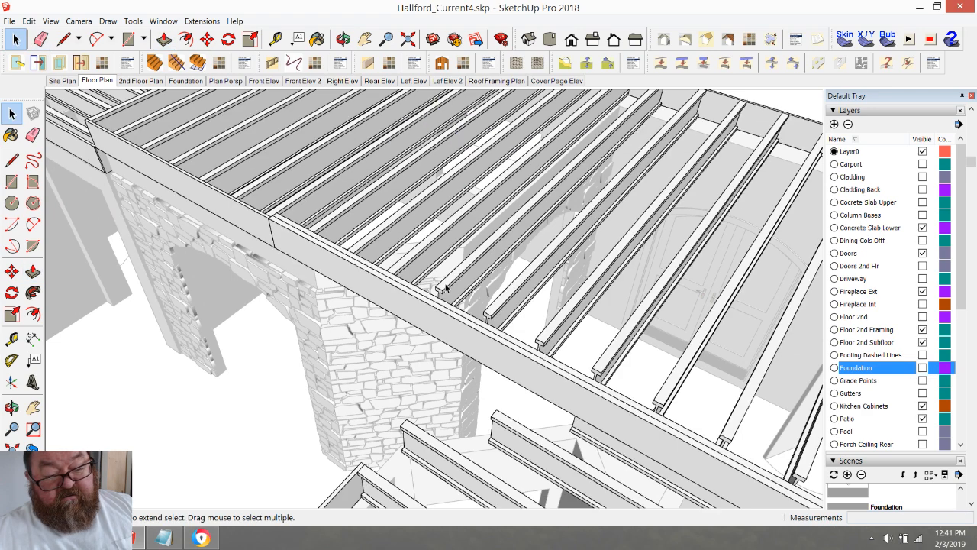
- Open the next I-joist near the stone column and extend its end 3" to the doubled rim board, leaving the component closed
double_click(445, 289)
scroll(445, 288, "up", 5)
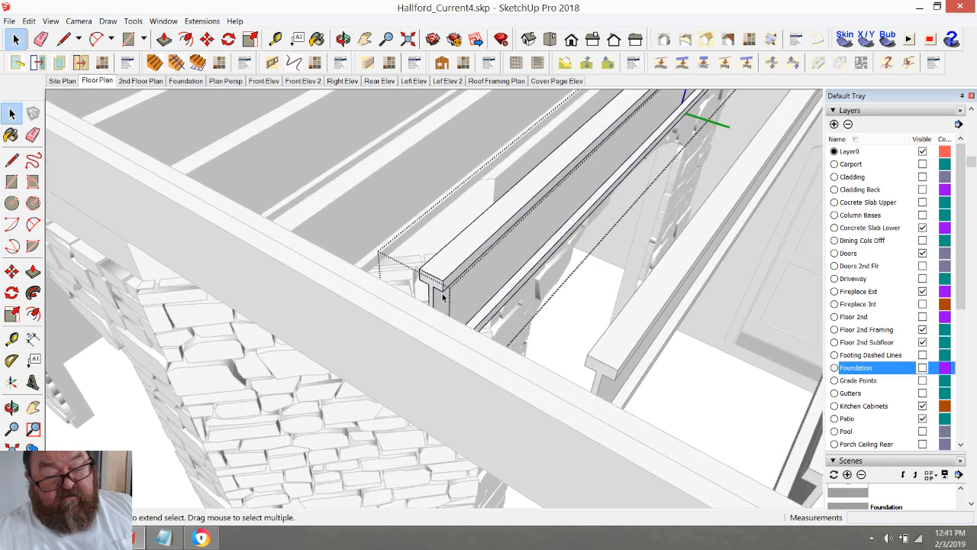
left_click(164, 39)
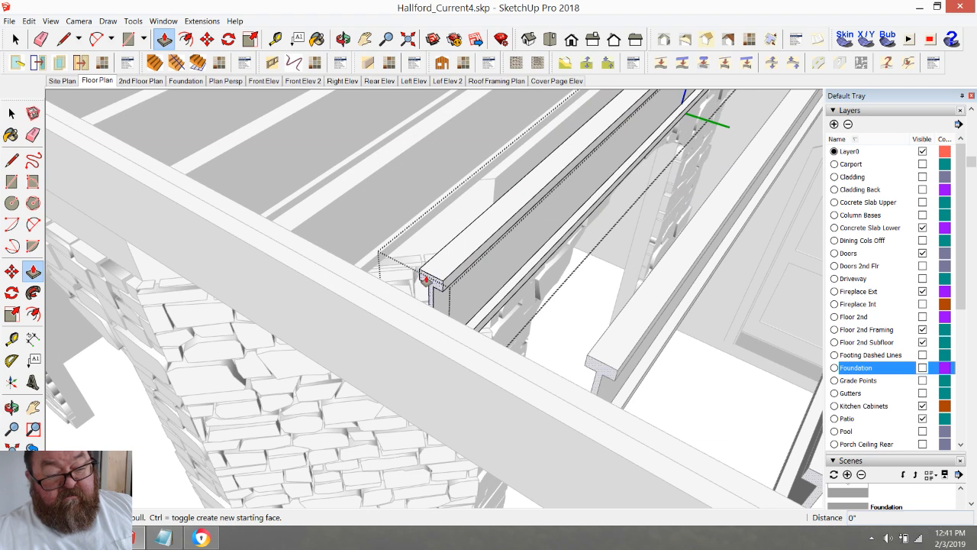
left_click(425, 280)
left_click(425, 305)
scroll(380, 301, "down", 2)
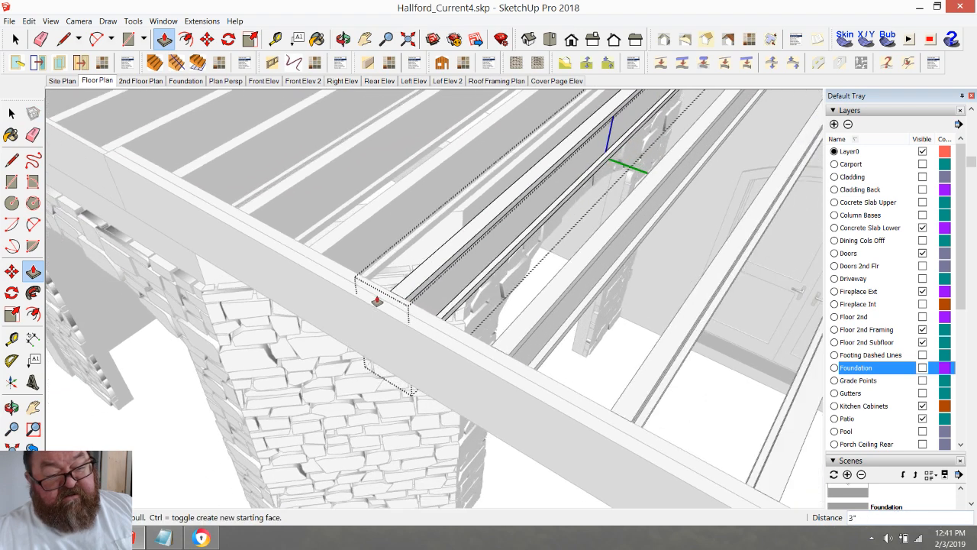
scroll(377, 300, "down", 6)
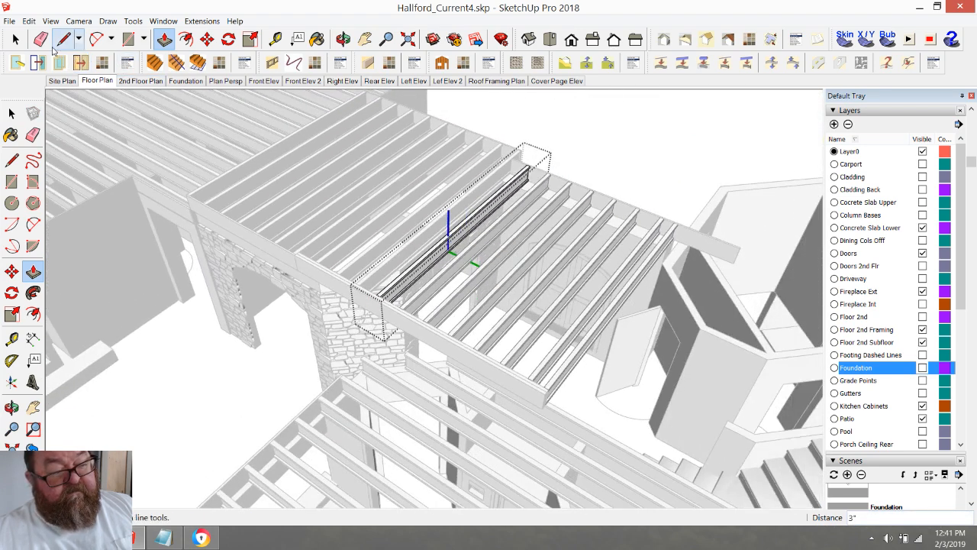
left_click(15, 39)
left_click(524, 135)
- Shorten the lower I-joist running beneath the doubled rim board by pushing its near end back 5'
scroll(574, 403, "up", 4)
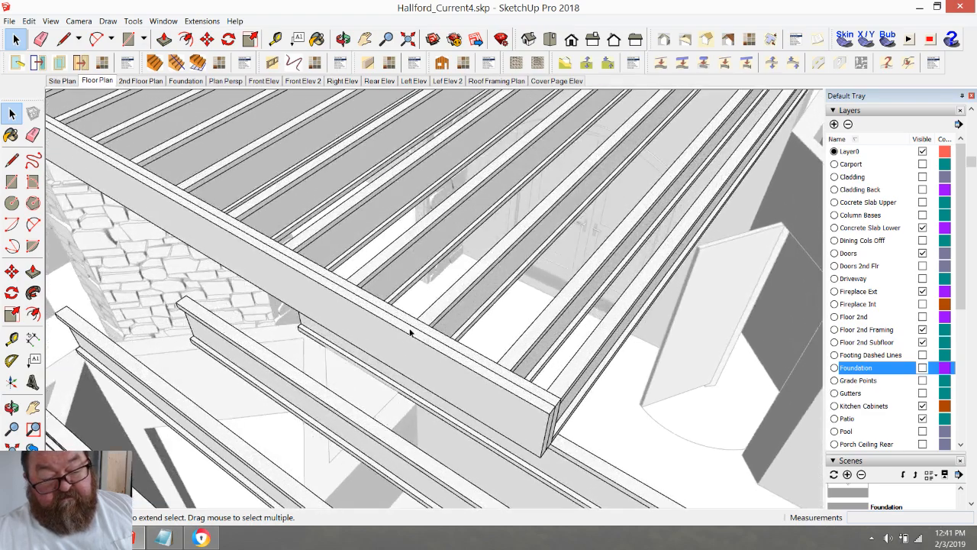
left_click(343, 38)
left_click_drag(341, 320, 687, 298)
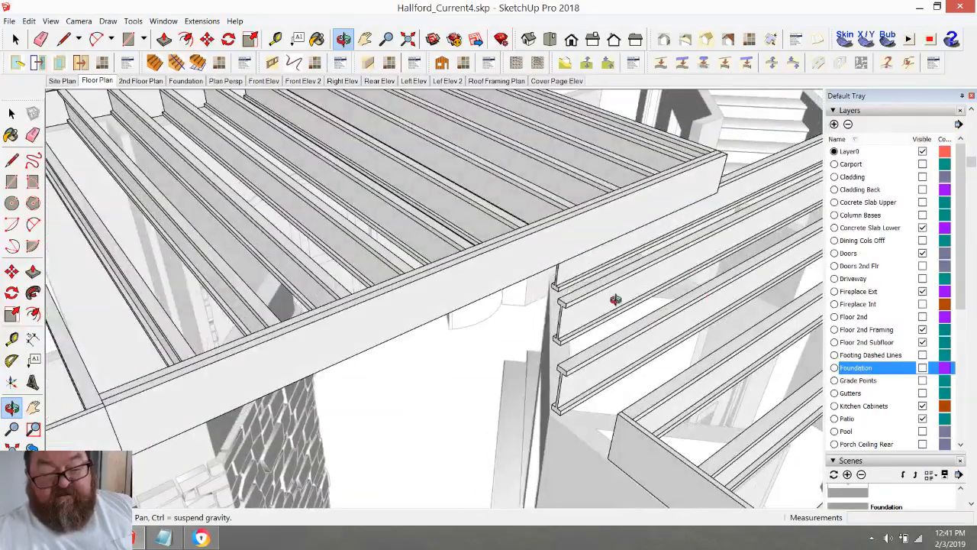
scroll(611, 309, "up", 2)
scroll(606, 315, "up", 2)
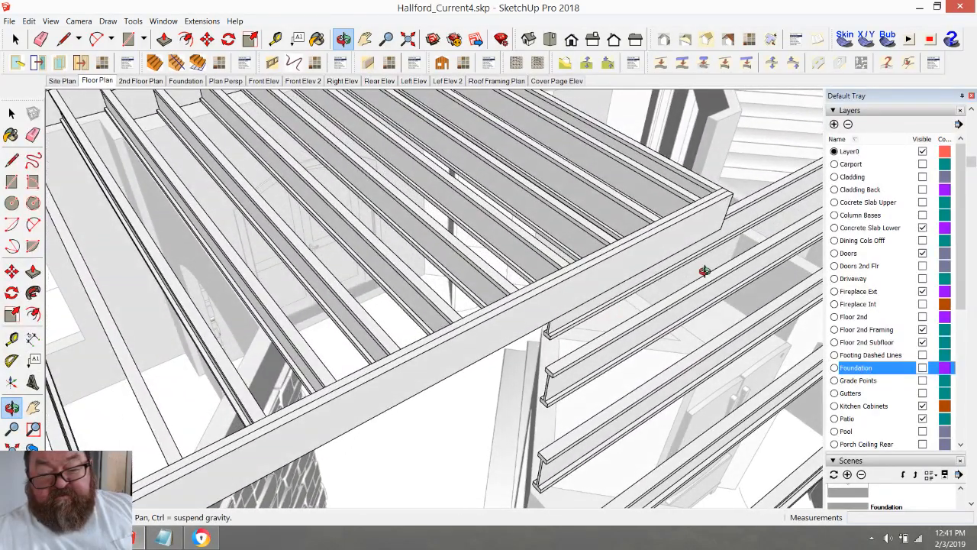
scroll(676, 277, "up", 3)
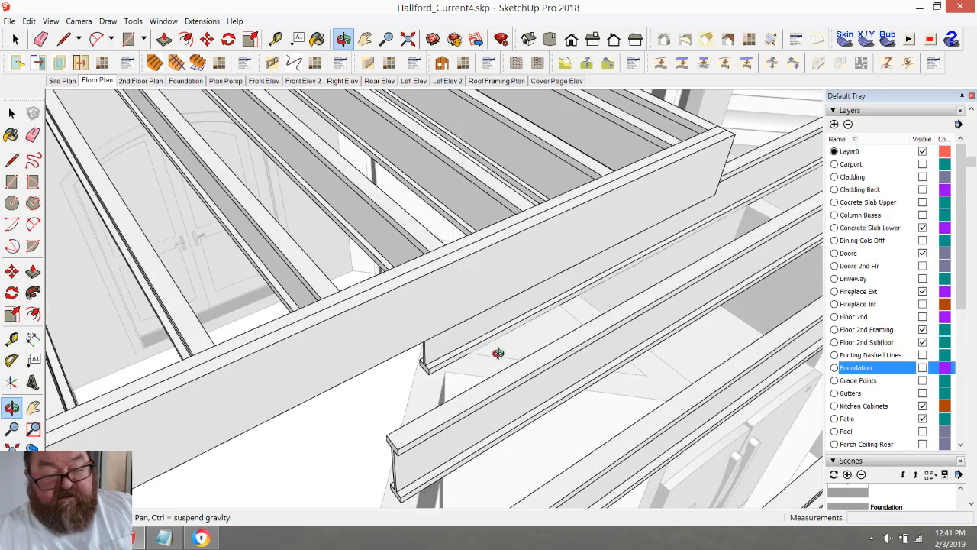
key("space")
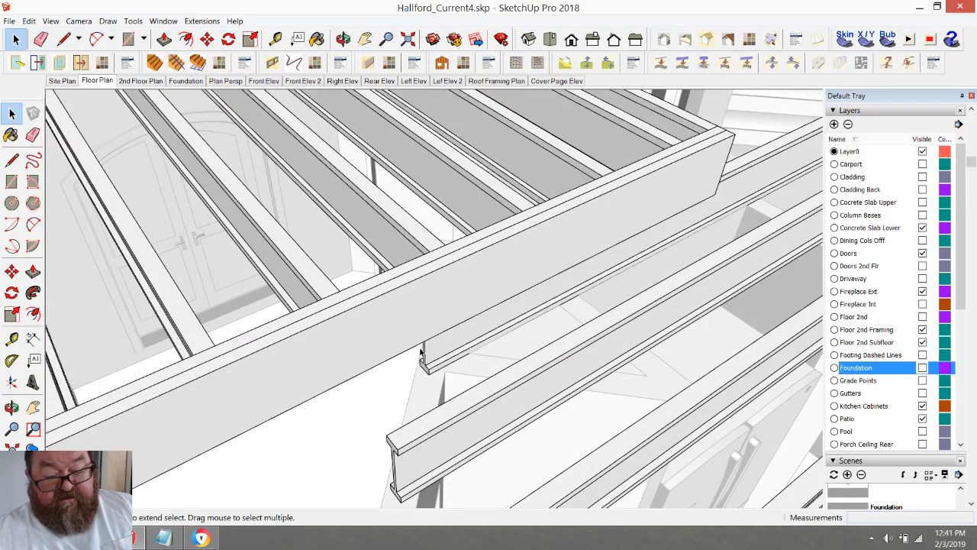
double_click(431, 363)
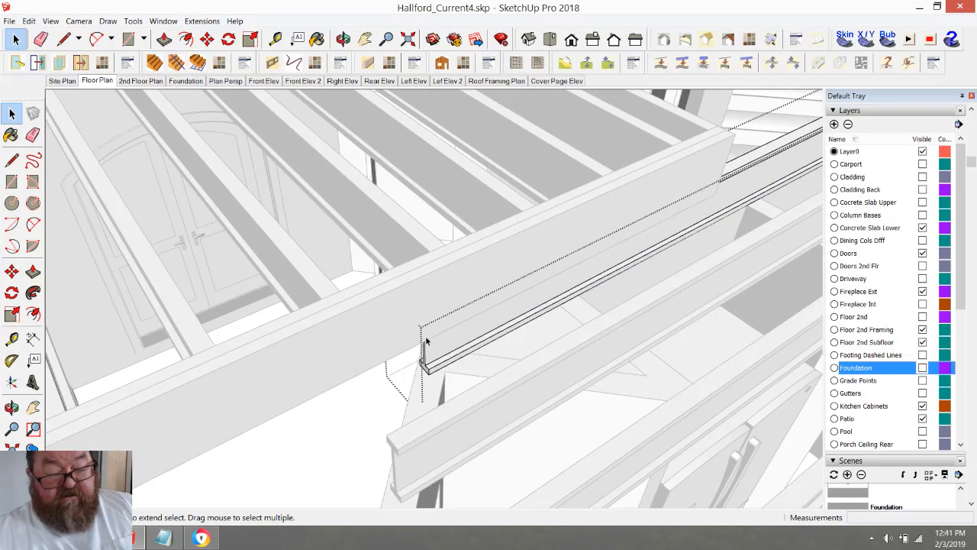
left_click(165, 39)
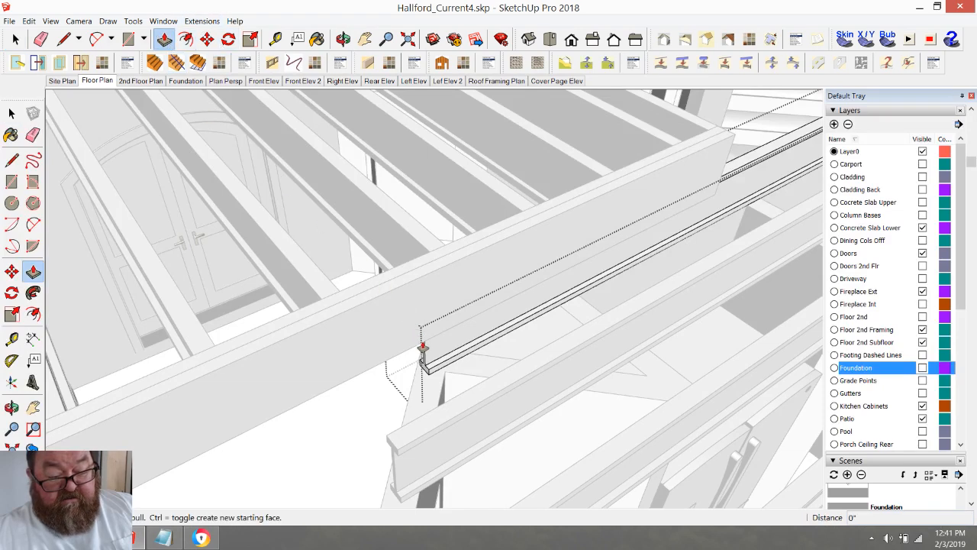
left_click(425, 372)
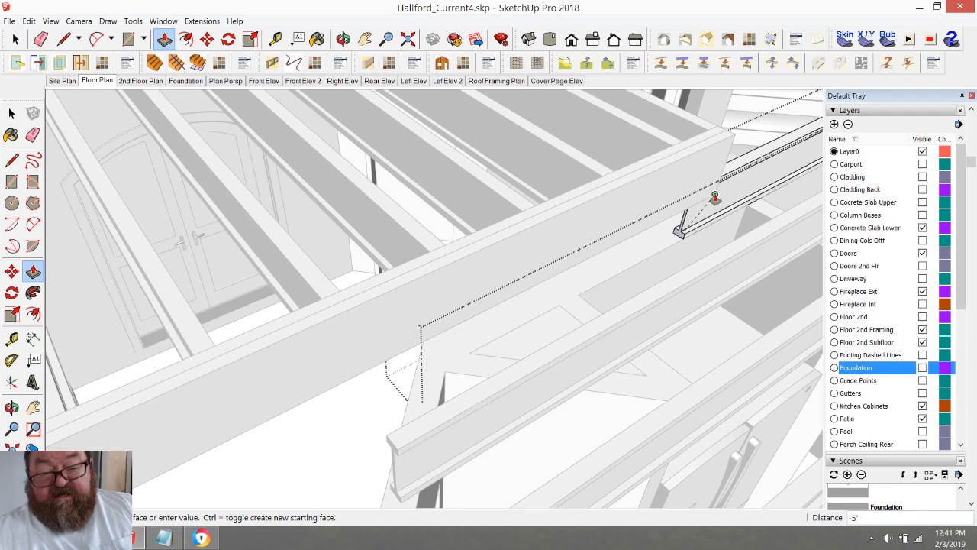
left_click(715, 200)
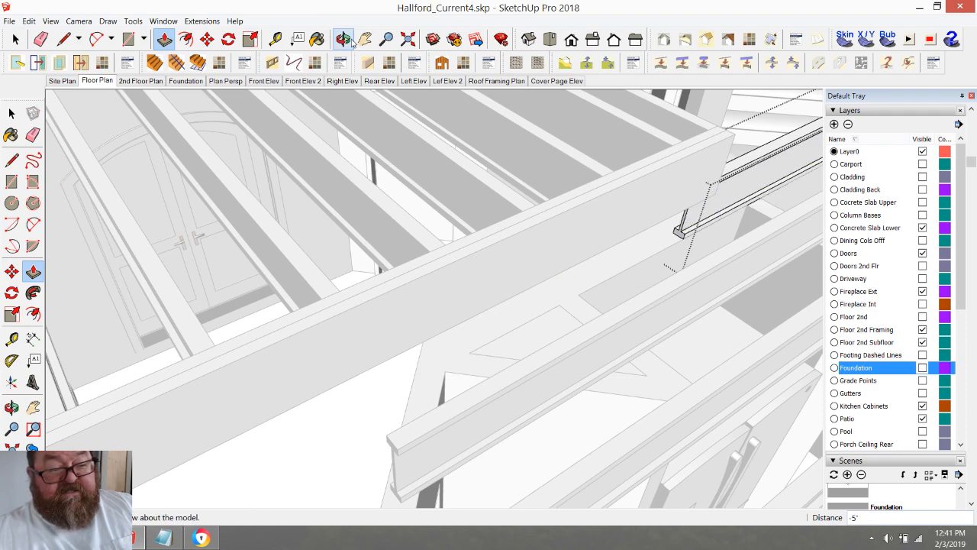
left_click(344, 39)
left_click_drag(573, 221, 648, 287)
left_click(15, 39)
scroll(431, 340, "down", 2)
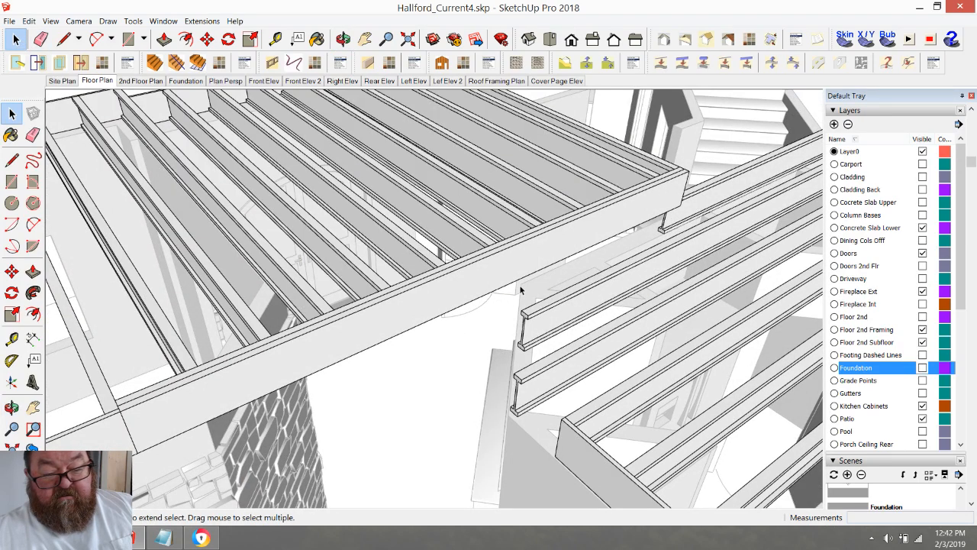
left_click(525, 246)
double_click(527, 257)
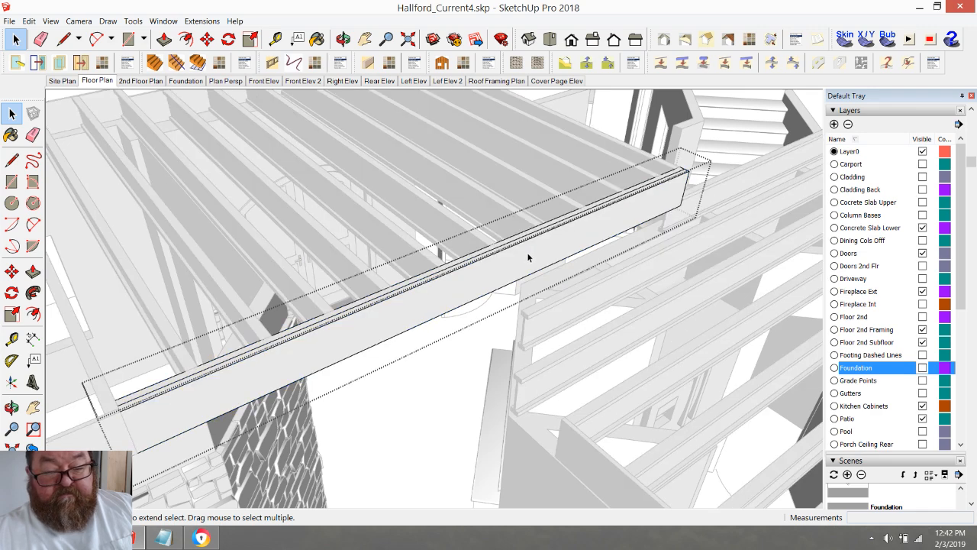
key("Escape")
scroll(483, 309, "up", 5)
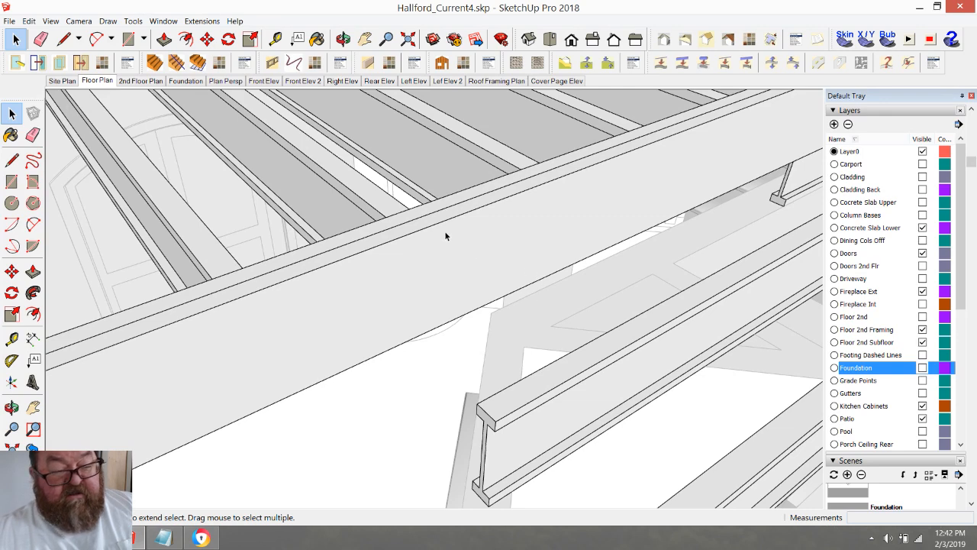
left_click(64, 39)
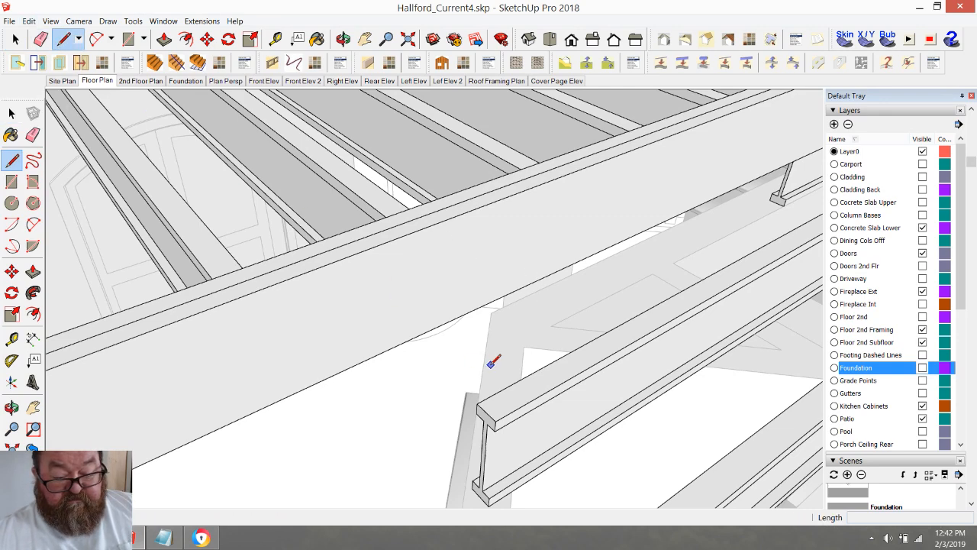
scroll(527, 344, "down", 1)
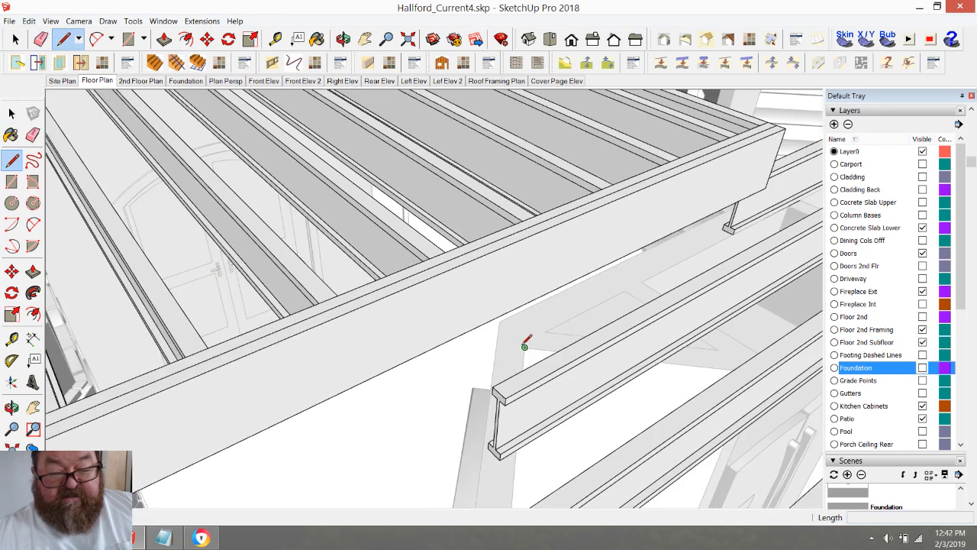
scroll(484, 305, "up", 3)
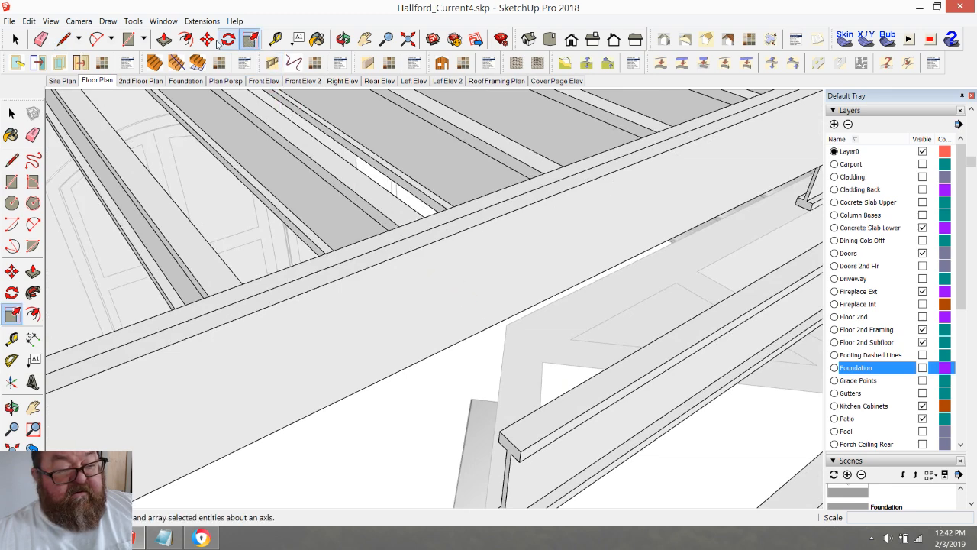
- Draw a rectangle about 2 7/8" by 11 7/8" on the doubled rim board's outer face and pull it out 1 3/4"
left_click(128, 39)
left_click(433, 241)
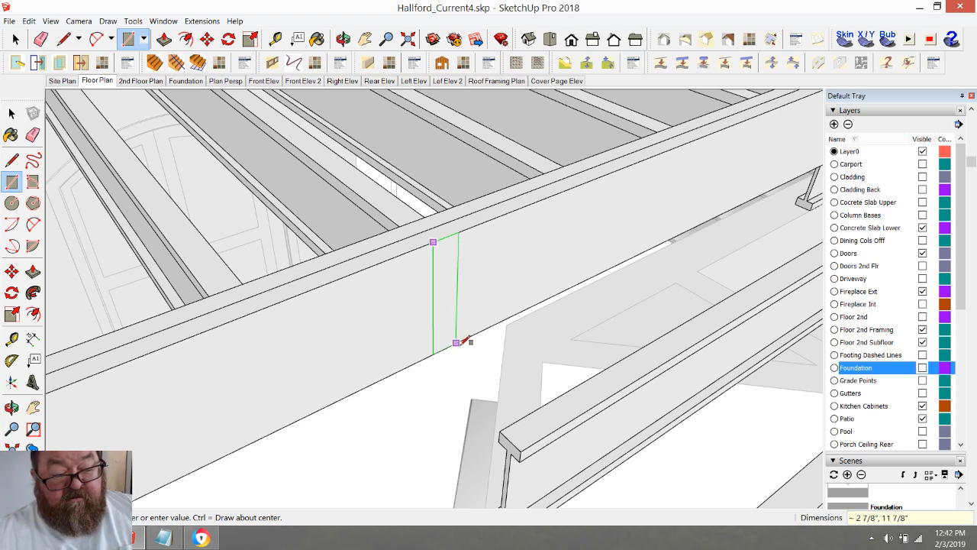
left_click(460, 340)
left_click(164, 39)
left_click(434, 288)
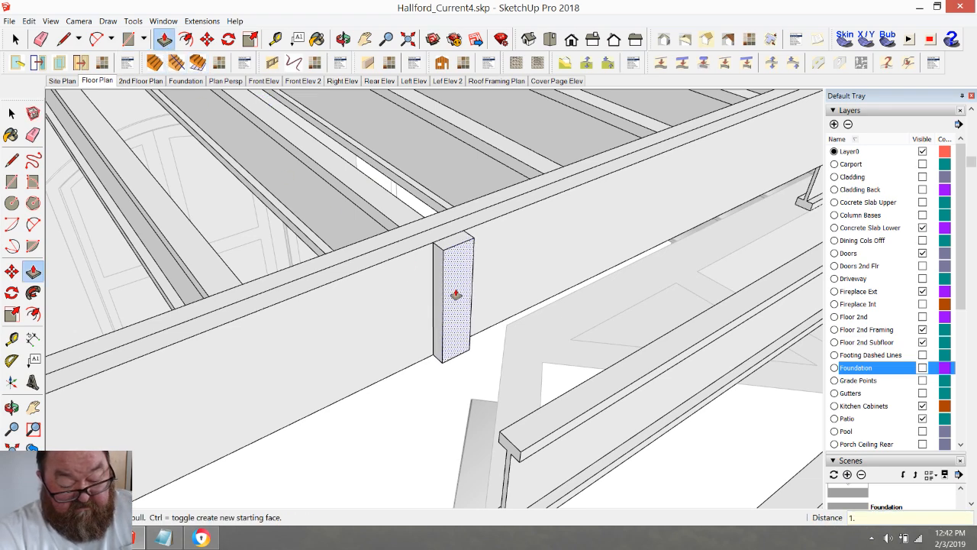
key("Return")
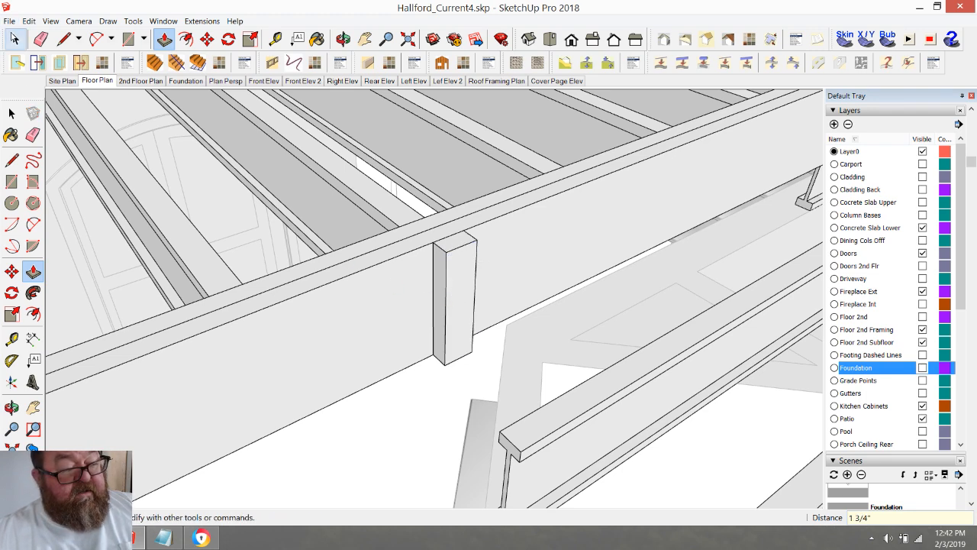
- Select the whole new block on the rim board's outer face and make it a group
left_click(11, 113)
left_click_drag(428, 223, 488, 381)
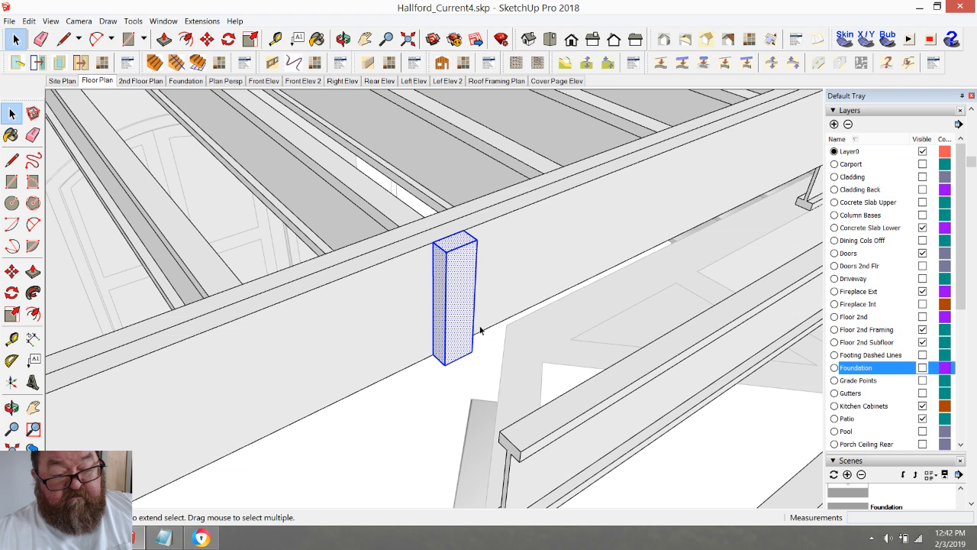
right_click(445, 272)
left_click(475, 369)
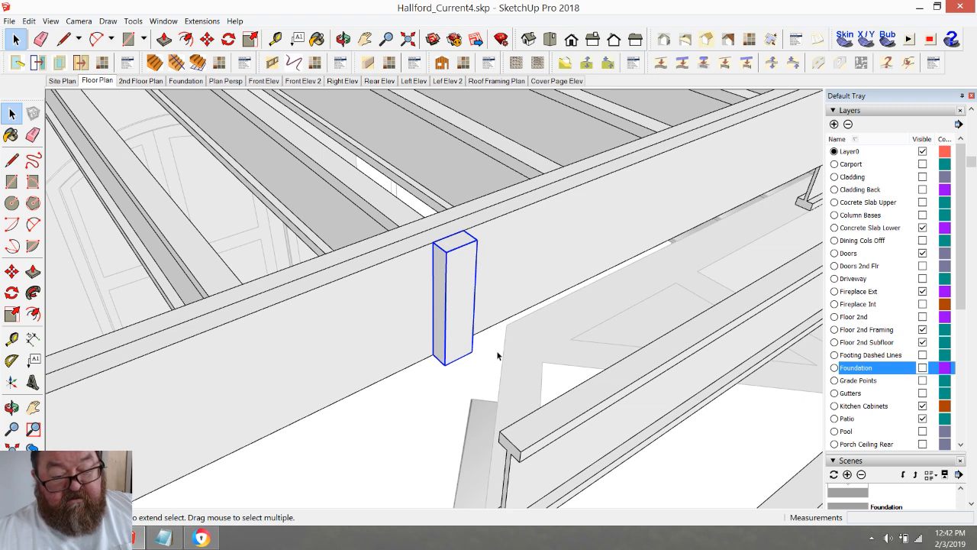
- Move the grouped block off the rim board down onto the top edge of the wall beneath it, beside the lower I-joists
left_click(207, 39)
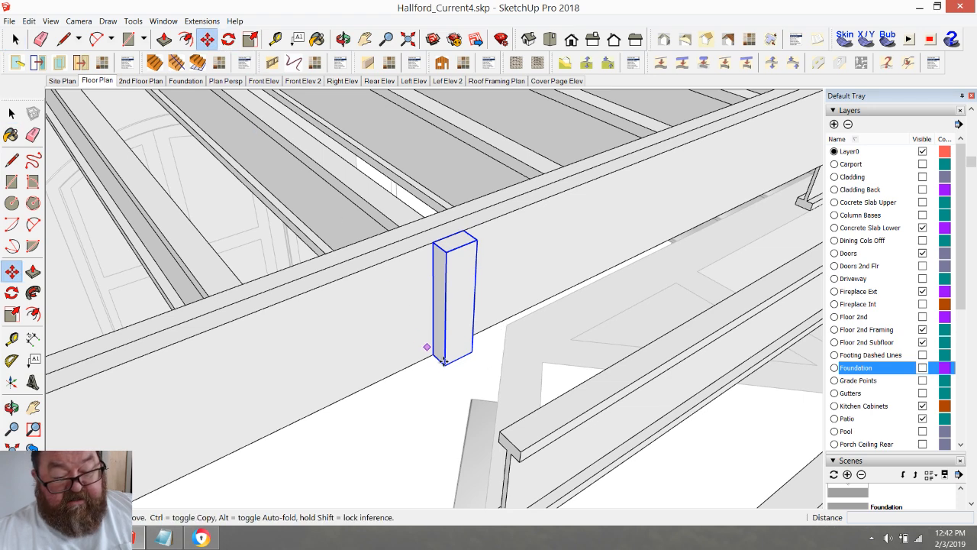
left_click(445, 361)
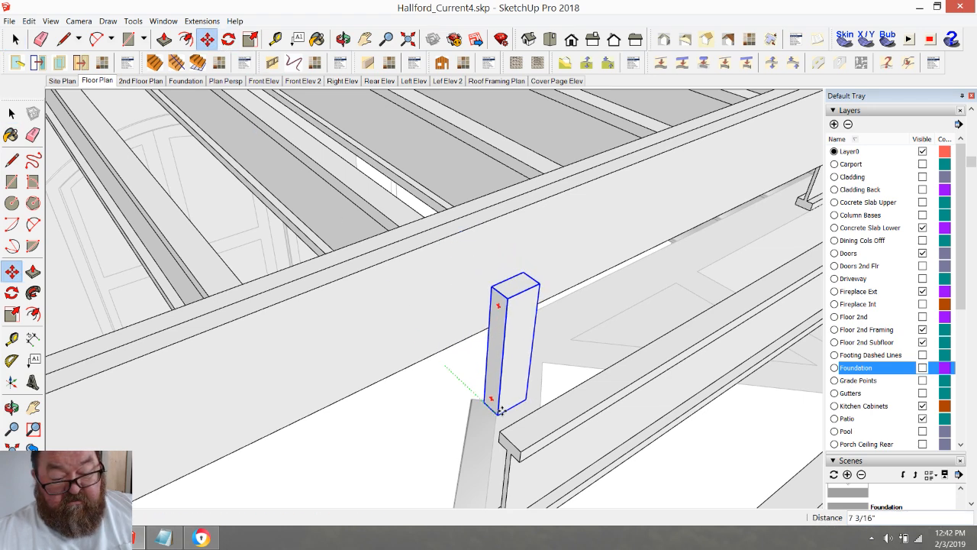
left_click(342, 39)
left_click_drag(526, 252, 637, 249)
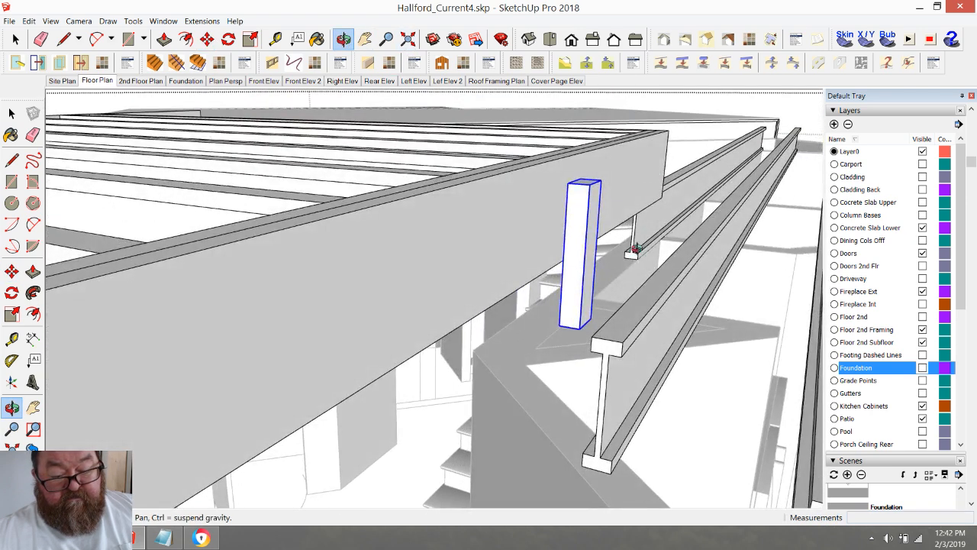
left_click(207, 39)
left_click(555, 331)
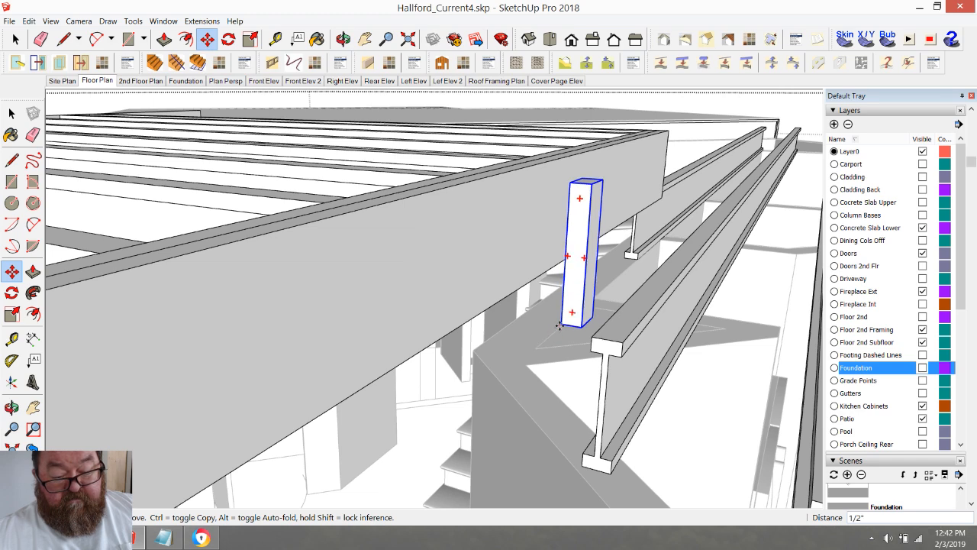
left_click(544, 435)
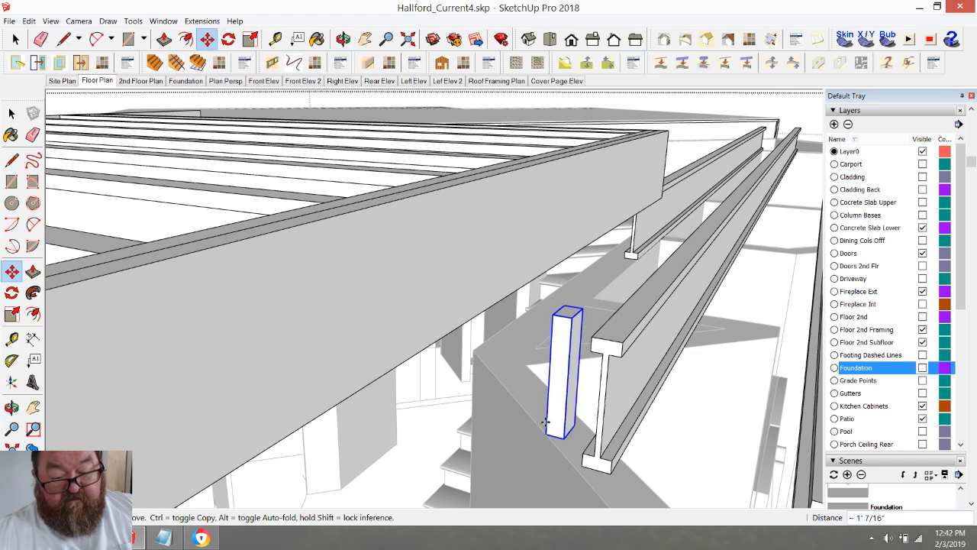
left_click(542, 430)
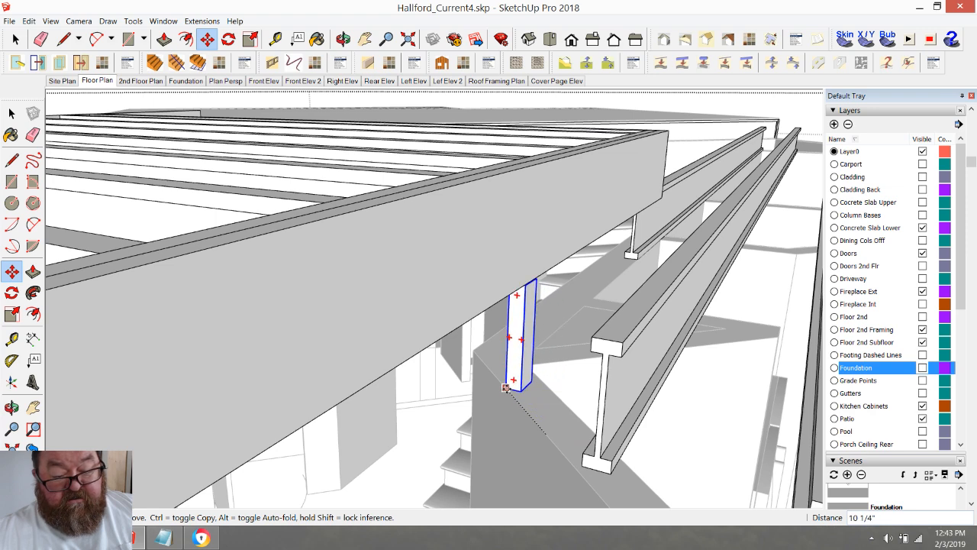
left_click(509, 392)
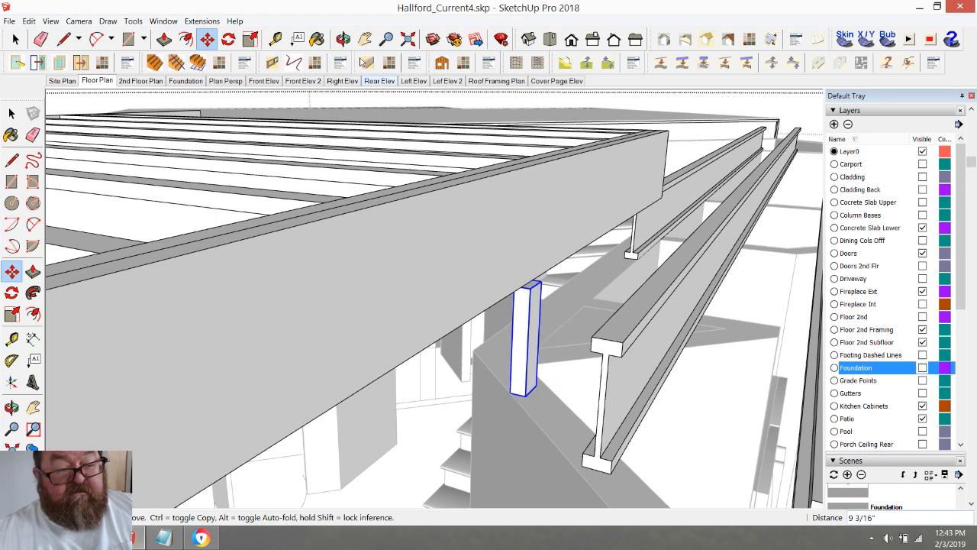
- Open the grouped block under the doubled rim board and extend it lengthwise with Push/Pull as far as the rim board's end
middle_click_drag(454, 293, 310, 264)
left_click_drag(310, 264, 359, 282)
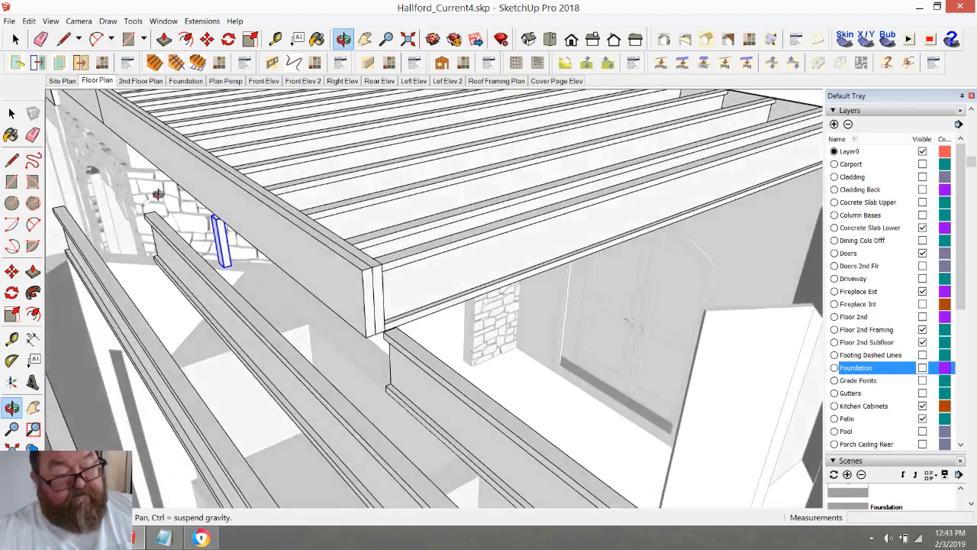
left_click(19, 38)
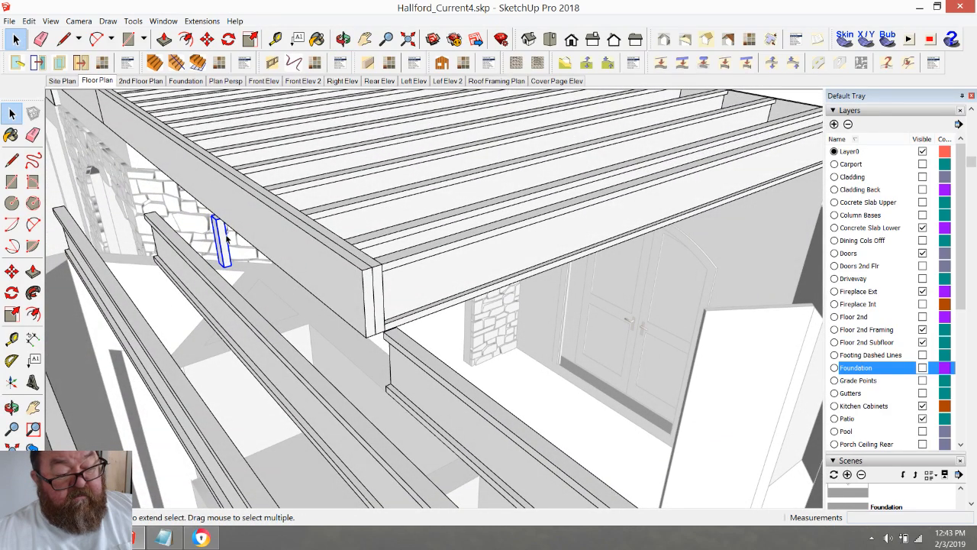
double_click(226, 238)
key("p")
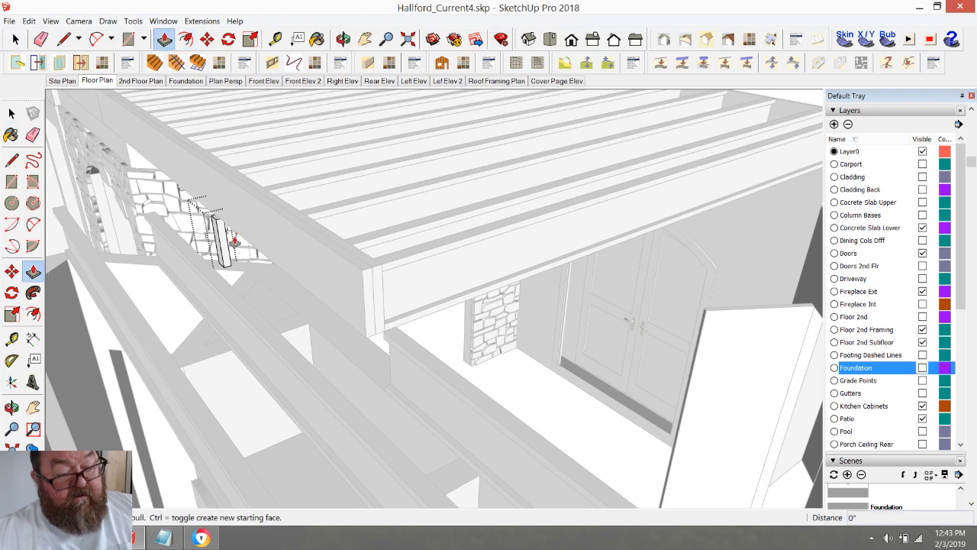
left_click(225, 240)
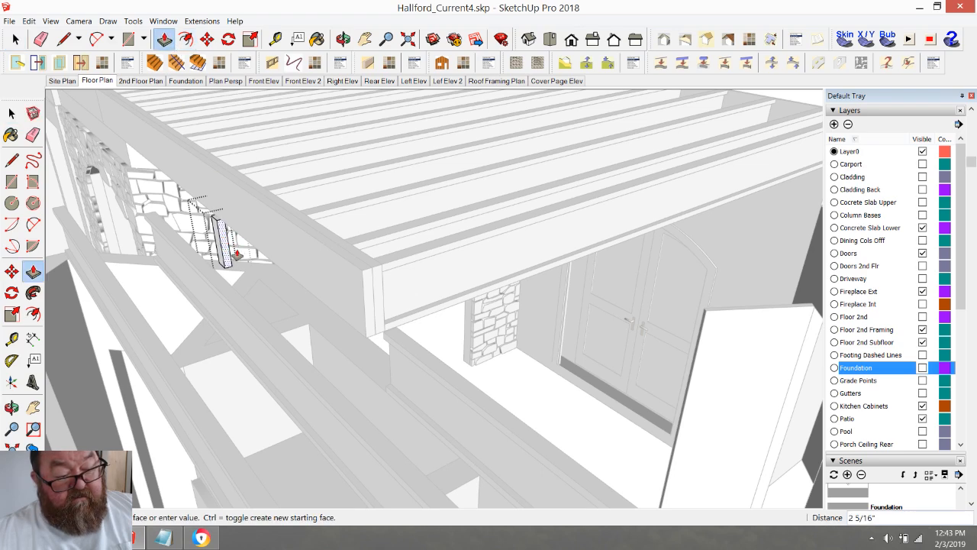
left_click(363, 319)
middle_click_drag(352, 214, 377, 260)
middle_click_drag(412, 373, 386, 370)
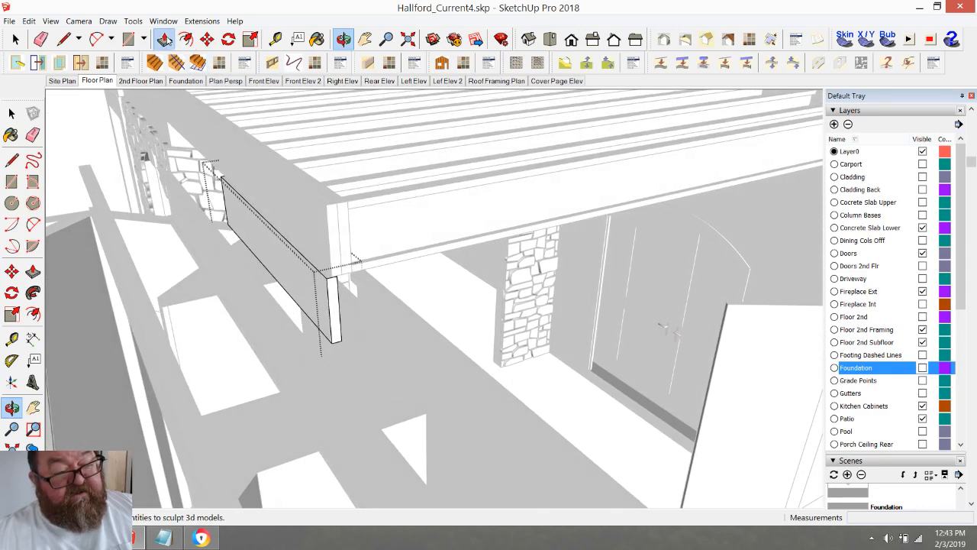
- Extend the new lower board about 2' 1/2" farther, past the end of the doubled rim board above it
left_click(33, 271)
left_click(329, 286)
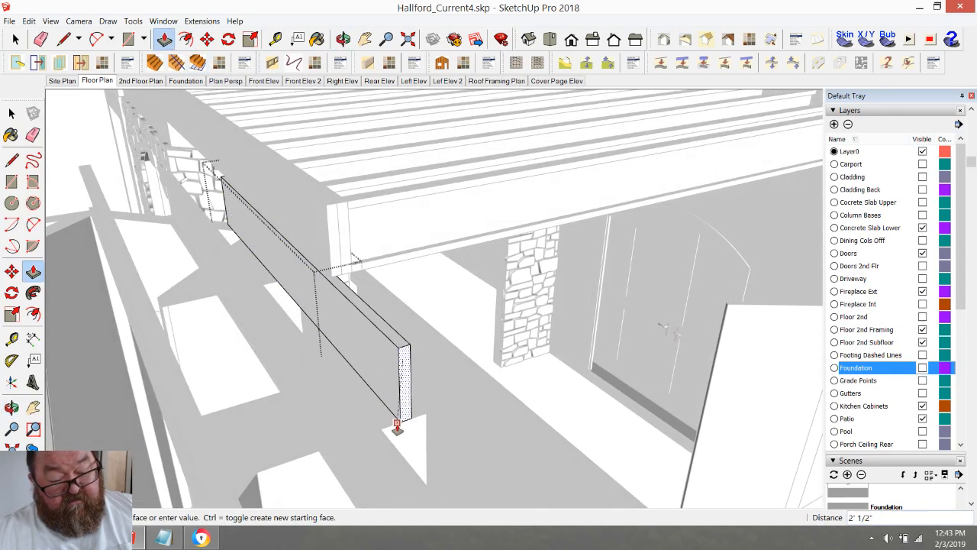
left_click(397, 425)
left_click(344, 39)
left_click_drag(337, 195, 327, 203)
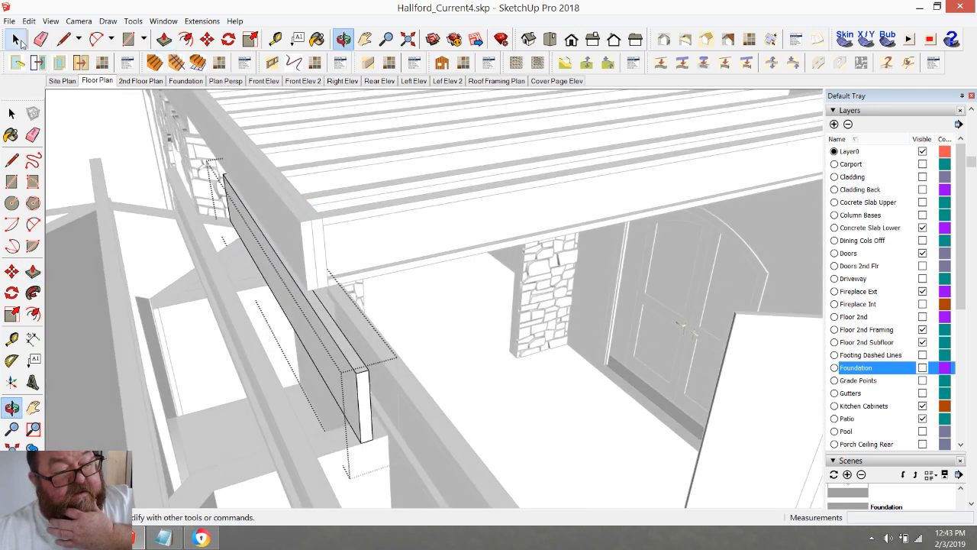
- Copy the new lower board sideways by 1 3/4" to double it on its inner side
left_click(15, 39)
left_click(345, 353)
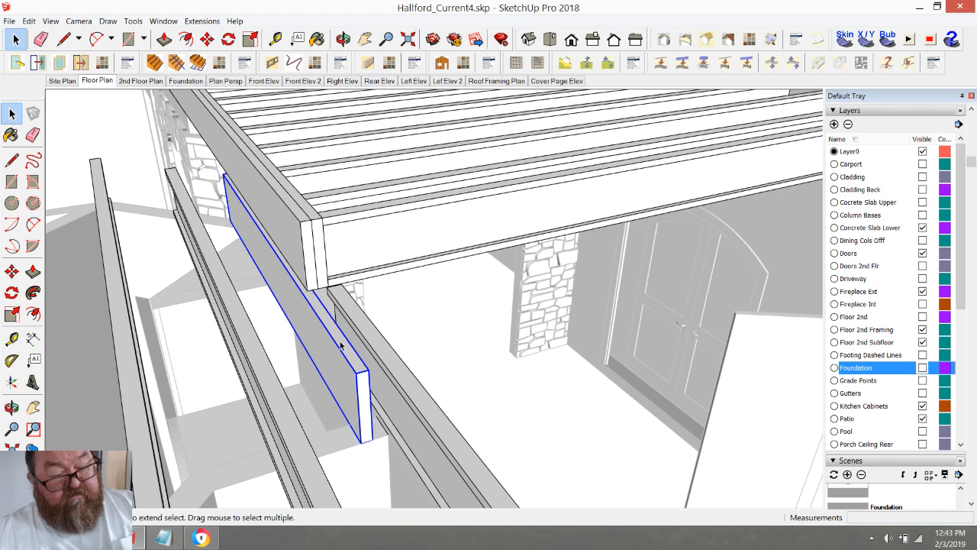
left_click(207, 39)
scroll(344, 381, "up", 3)
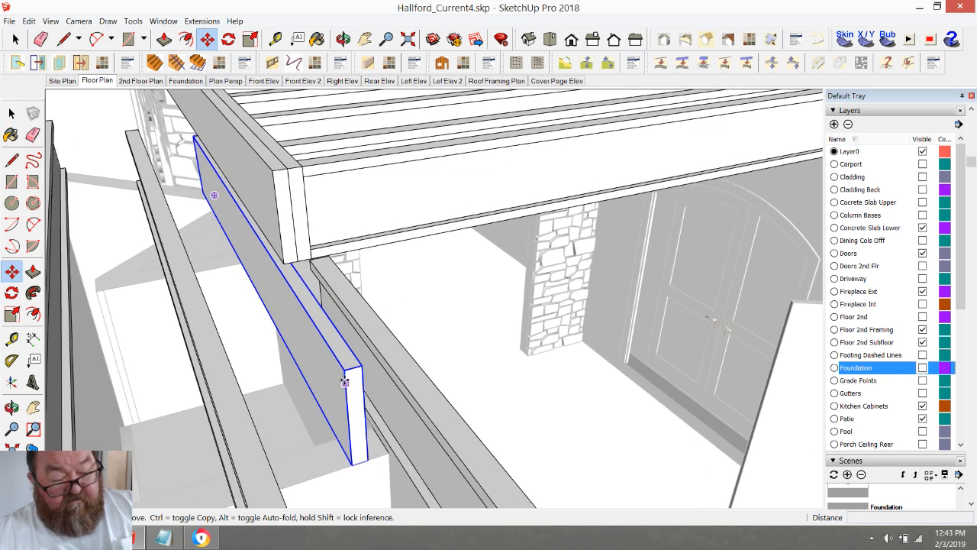
left_click(345, 370)
left_click(363, 368)
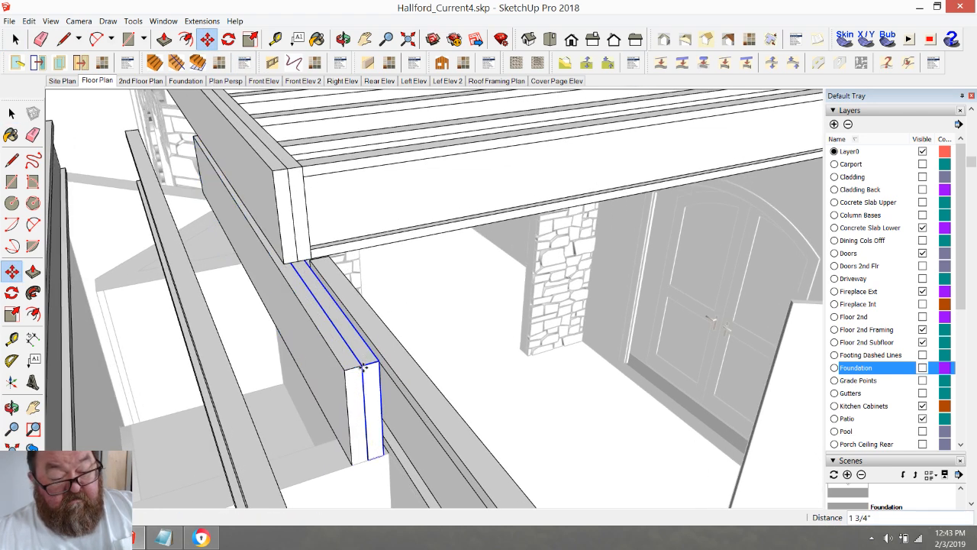
- Place a Tape Measure guide at the end of the doubled rim board, offset from its inner vertical edge toward its outer face
left_click(344, 39)
left_click_drag(305, 287, 404, 315)
left_click(276, 39)
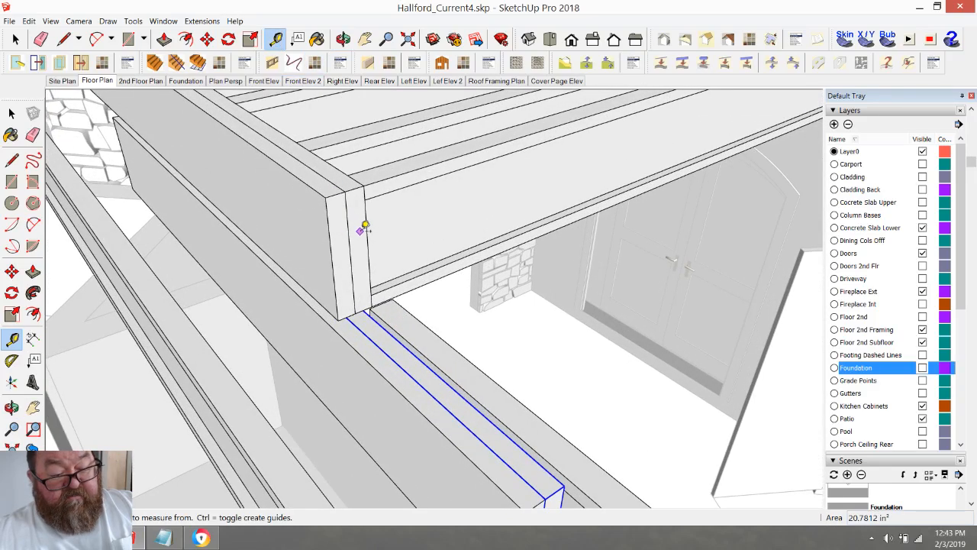
left_click(367, 231)
left_click(330, 250)
scroll(334, 337, "up", 3)
scroll(341, 352, "up", 1)
scroll(339, 355, "up", 1)
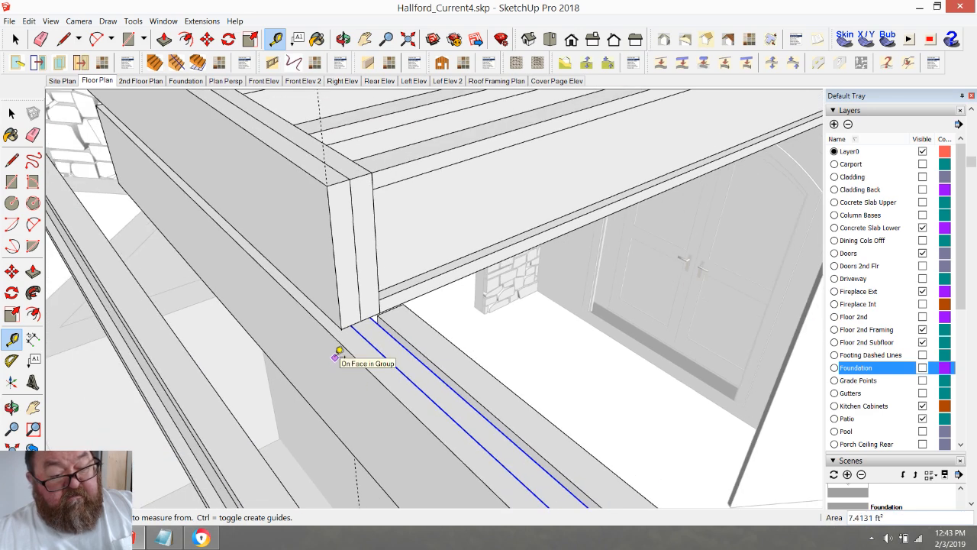
- Select both lower boards beneath the rim board and make them a single group
key("space")
left_click(336, 387)
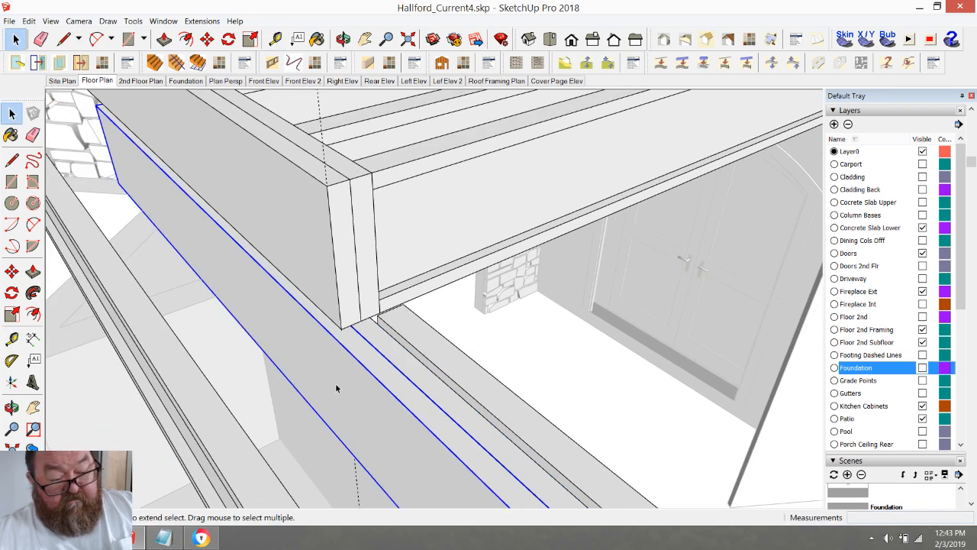
left_click(397, 363, "ctrl")
right_click(399, 360)
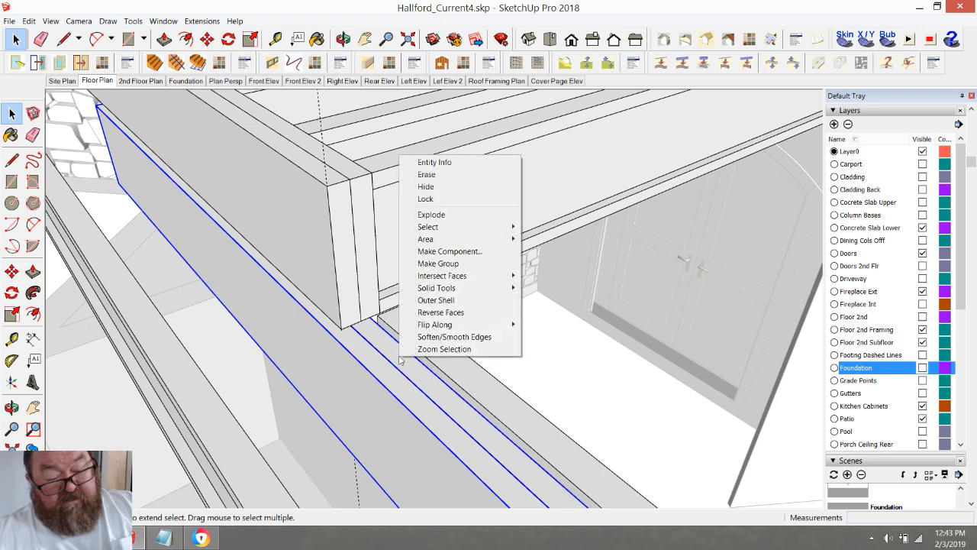
left_click(438, 263)
- Move the grouped lower boards sideways about 7/8" to line up their outer face with the doubled rim board above
key("m")
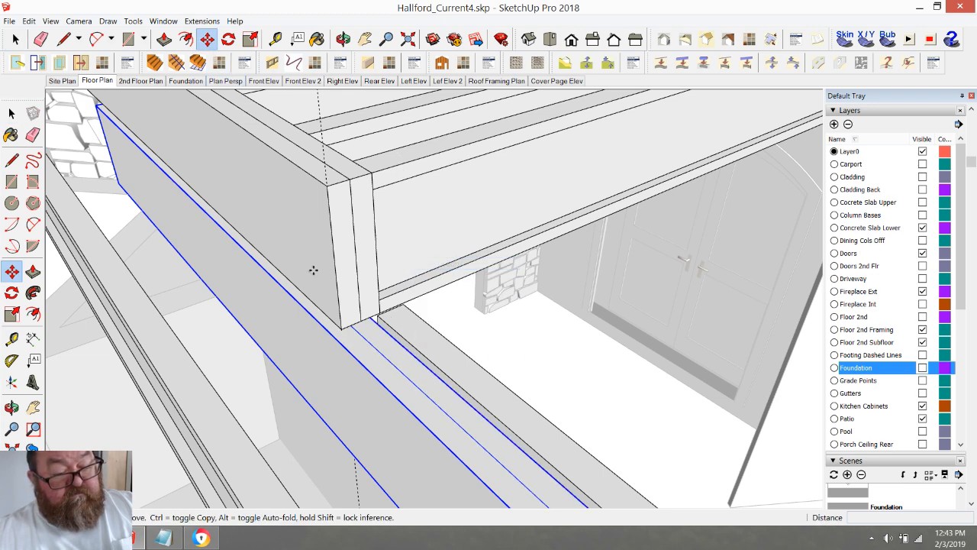
left_click(333, 336)
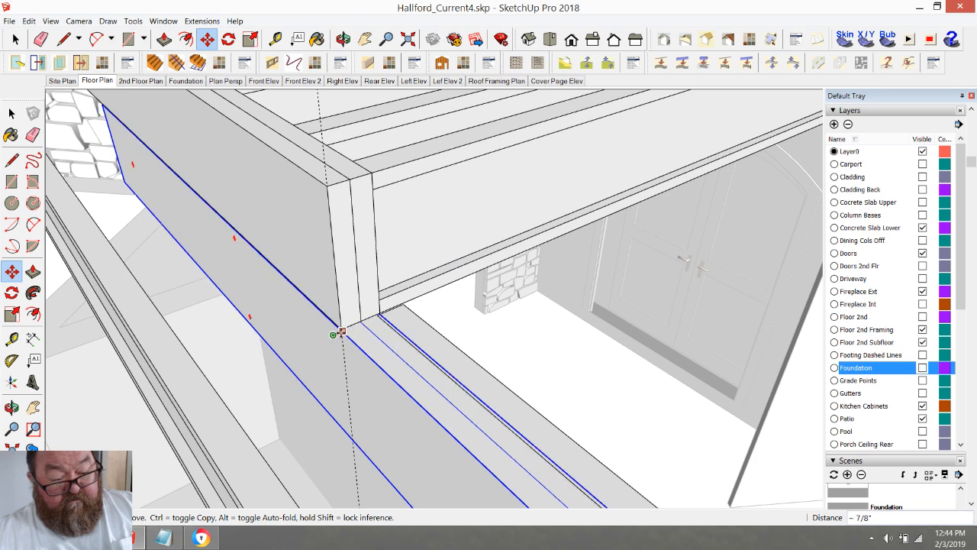
scroll(369, 429, "down", 4)
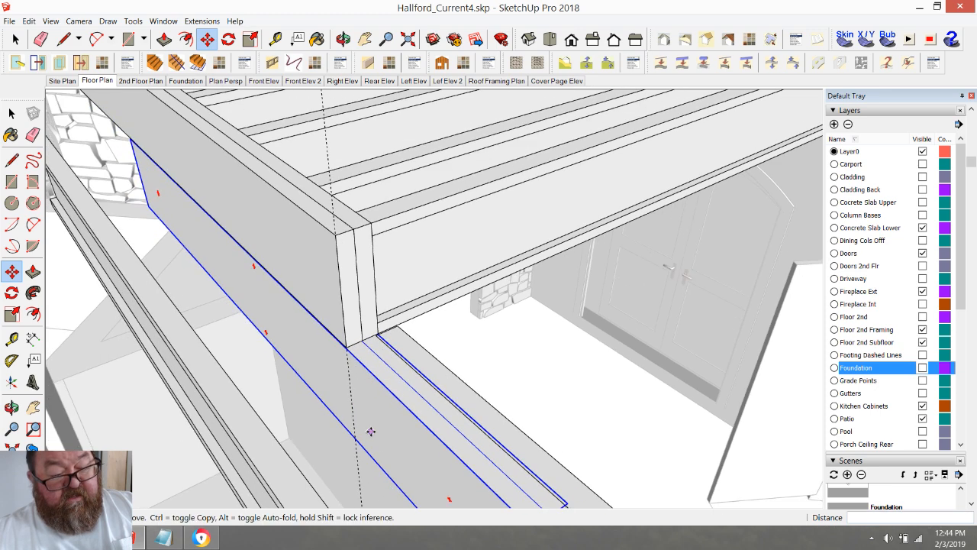
scroll(290, 196, "down", 1)
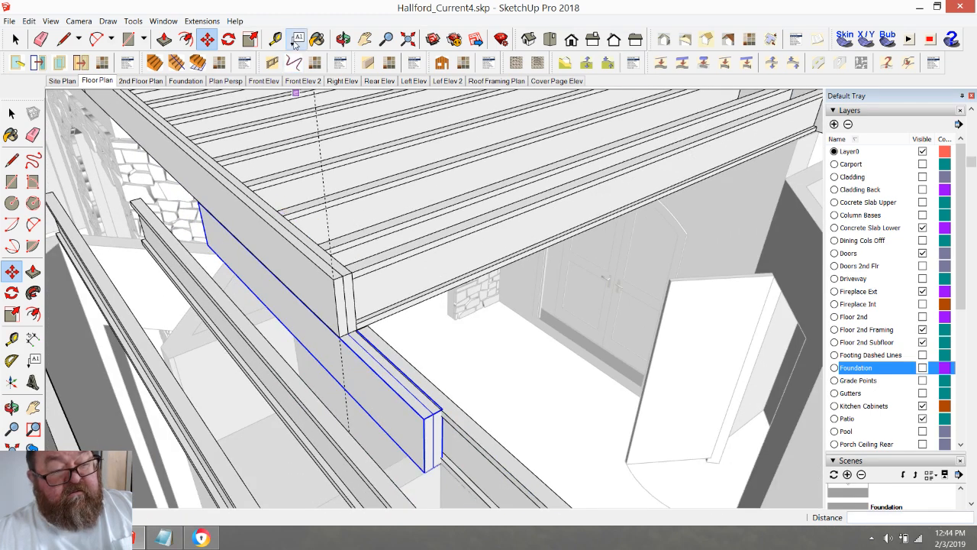
- Erase the guide line at the end of the doubled rim board
left_click(344, 39)
scroll(333, 247, "down", 1)
left_click_drag(333, 248, 648, 416)
key("e")
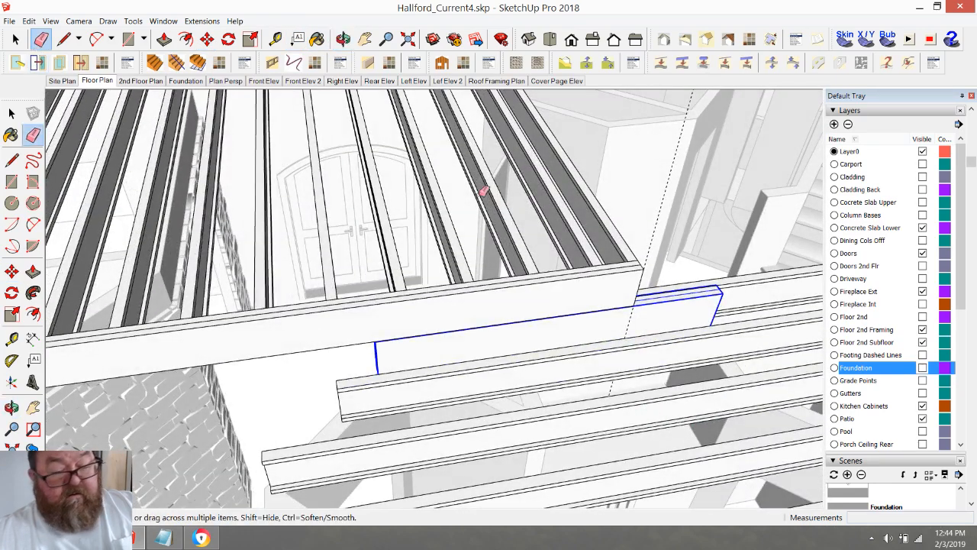
left_click(656, 230)
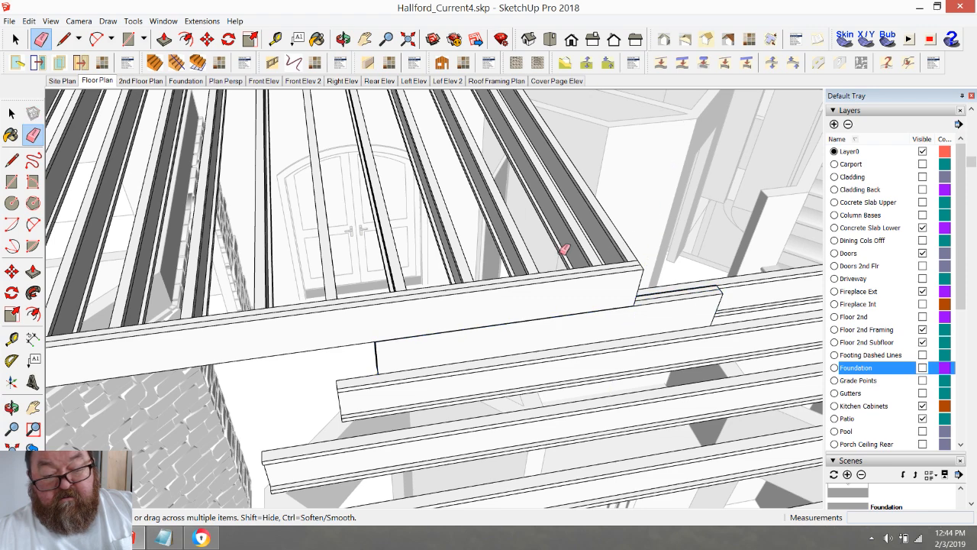
- Open the outer lower board for editing and push its end at the diagonal wall back 1 1/2"
left_click(343, 39)
mouse_move(549, 252)
left_mouse_down()
mouse_move(603, 282)
mouse_move(637, 267)
left_mouse_up()
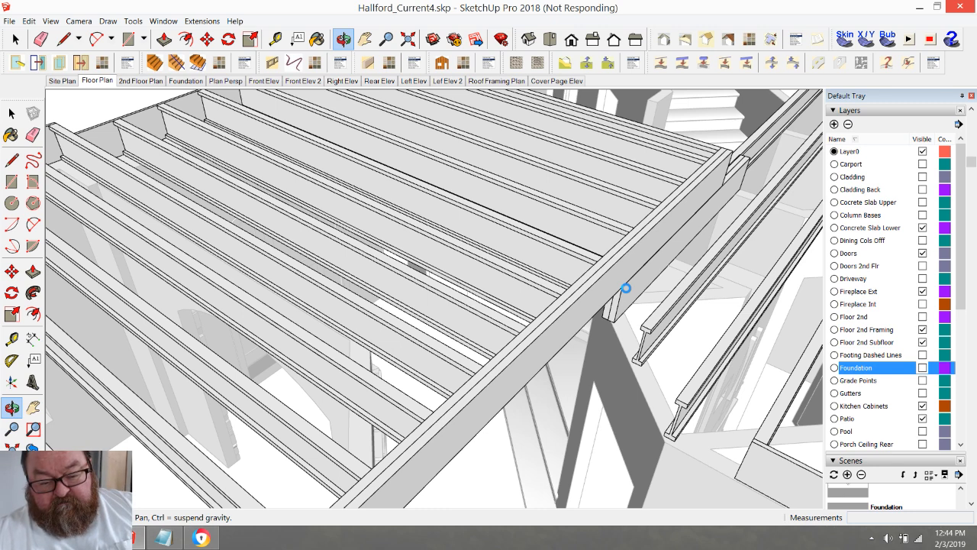
scroll(620, 295, "up", 5)
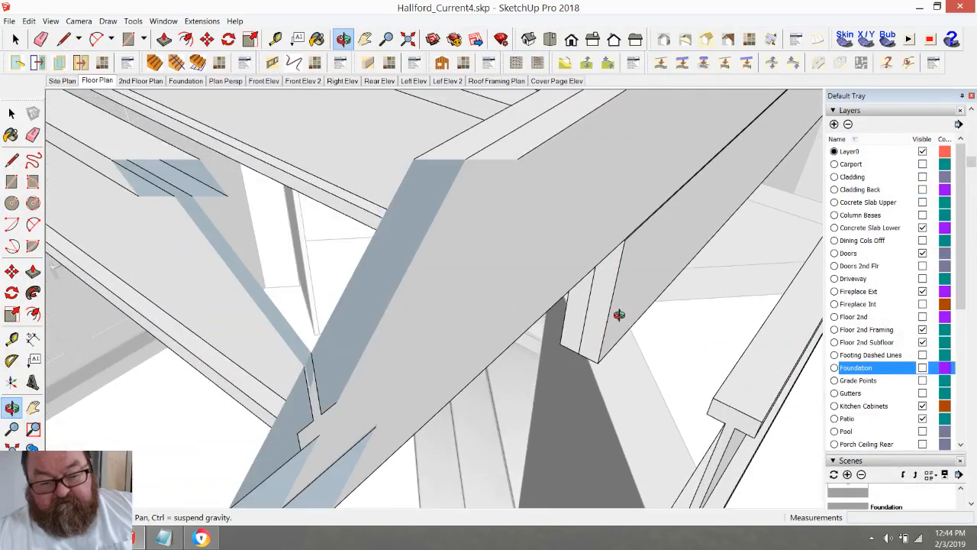
left_click(592, 349)
left_click(592, 349)
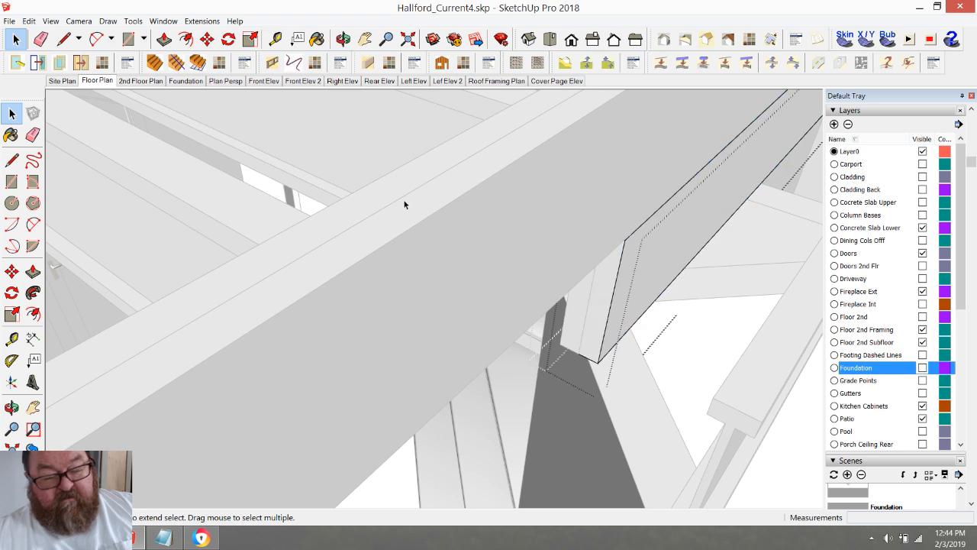
left_click(164, 39)
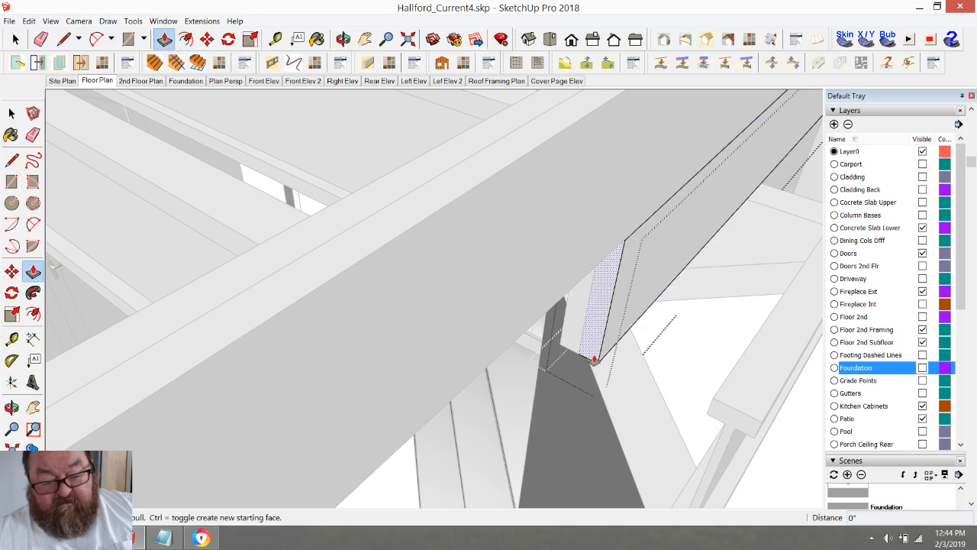
left_click(595, 356)
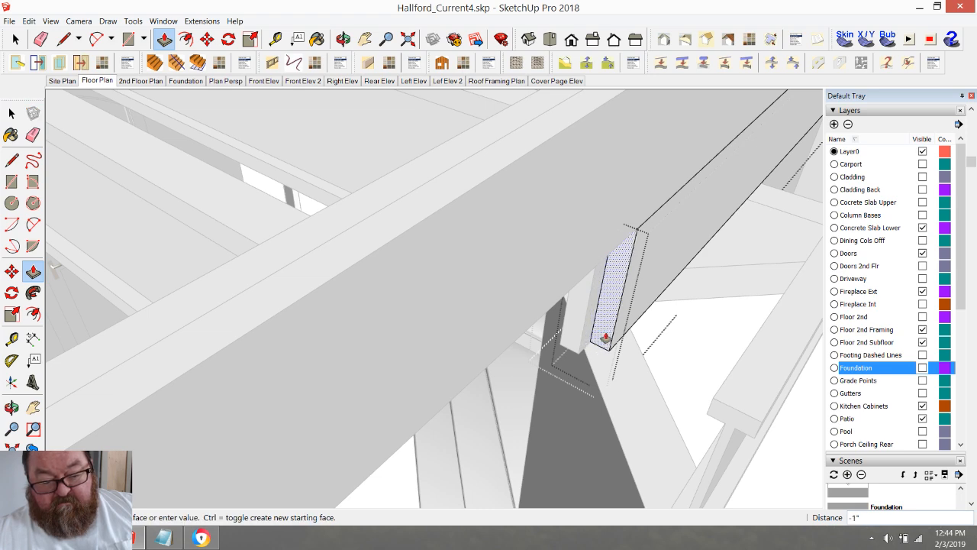
type("1")
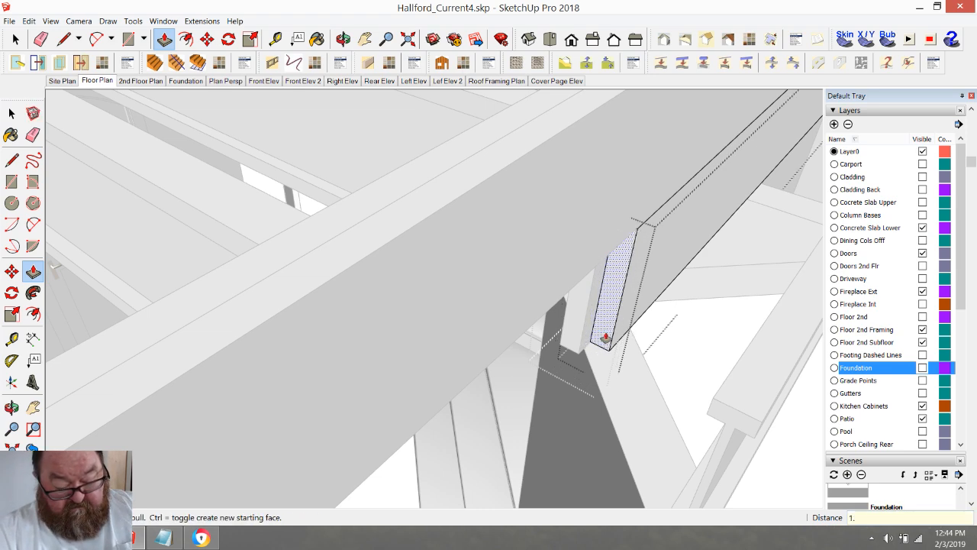
type(" 1/2")
key("Return")
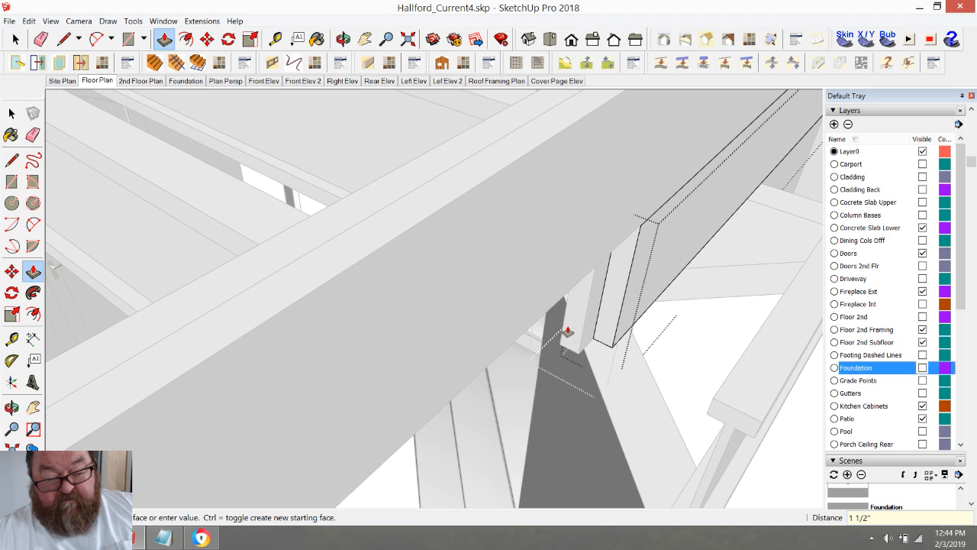
- Open the inner lower board, push its end at the diagonal wall back about 2 3/8", and leave Push/Pull
left_click(15, 39)
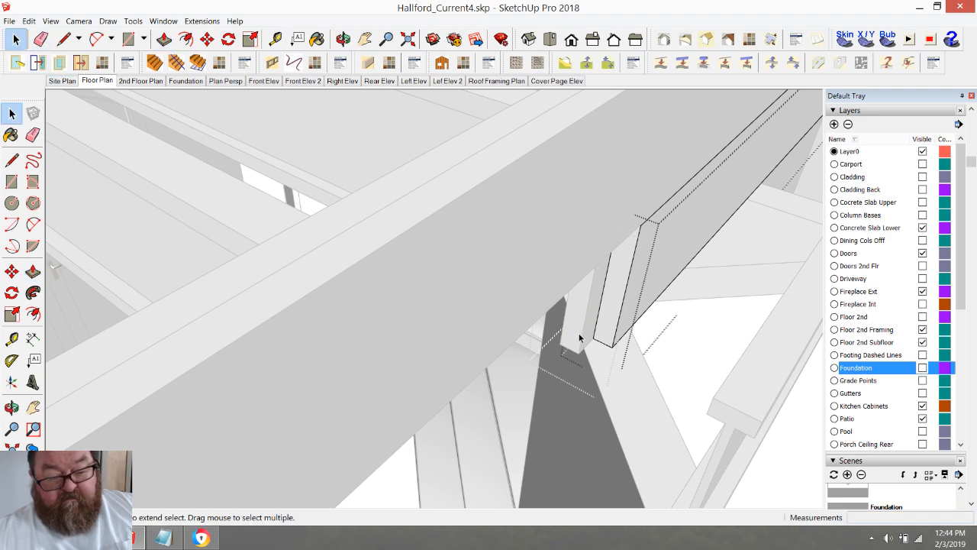
left_click(493, 412)
double_click(577, 332)
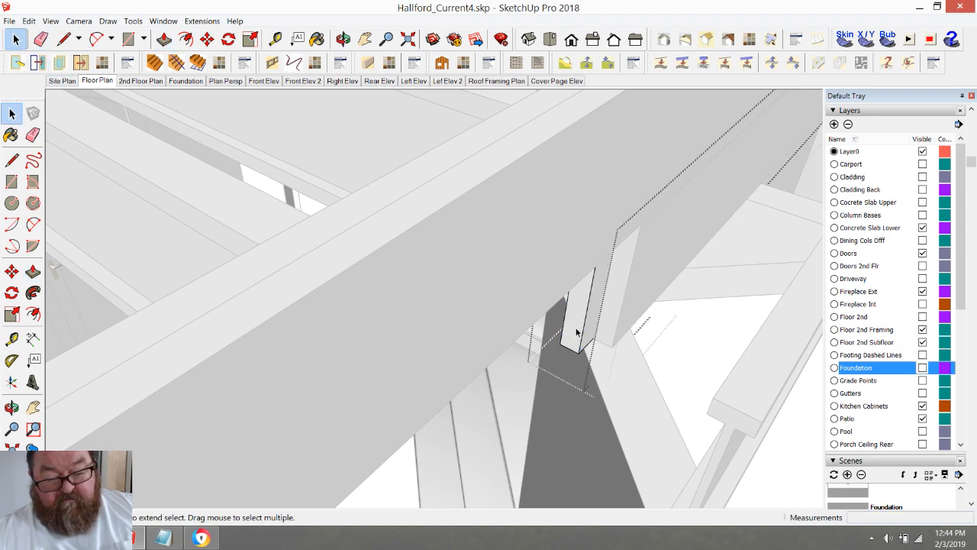
left_click(164, 39)
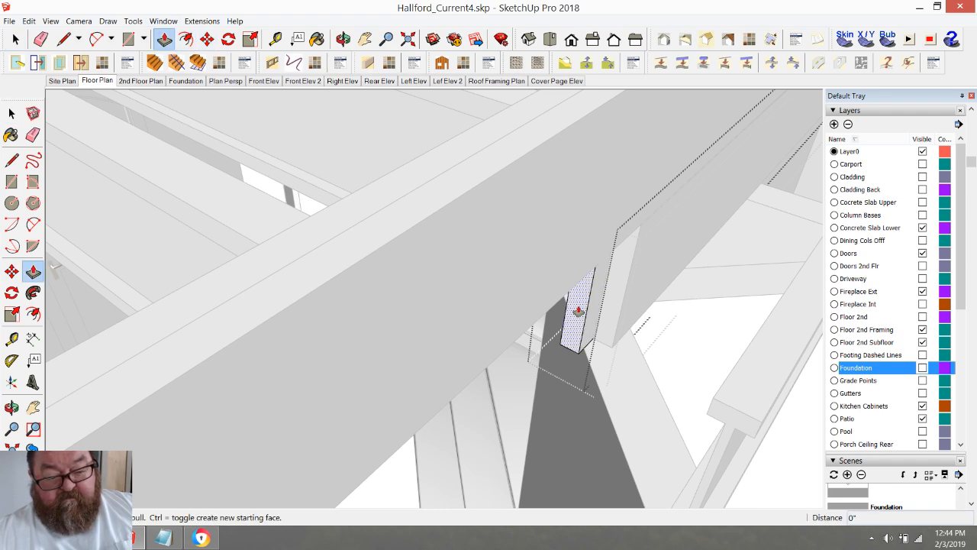
left_click(578, 317)
left_click(607, 312)
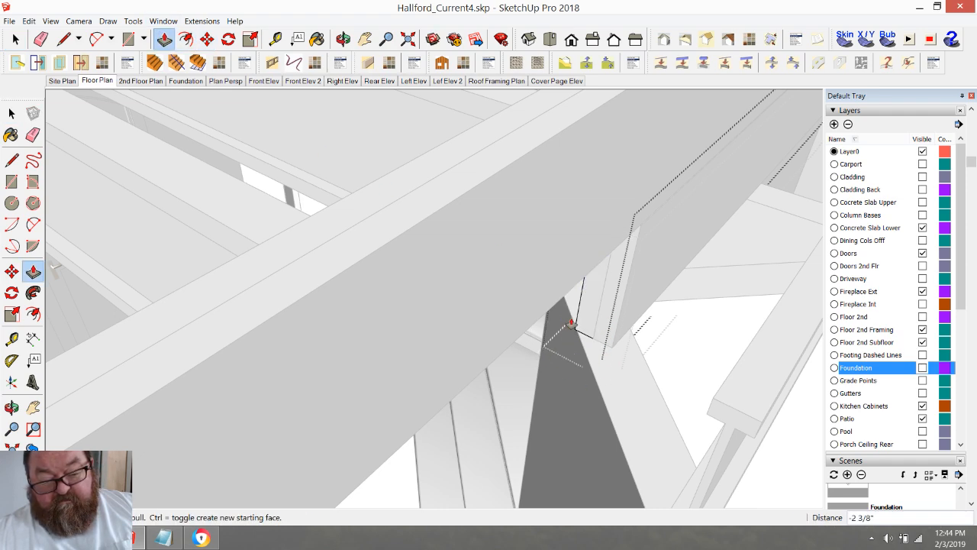
left_click(580, 323)
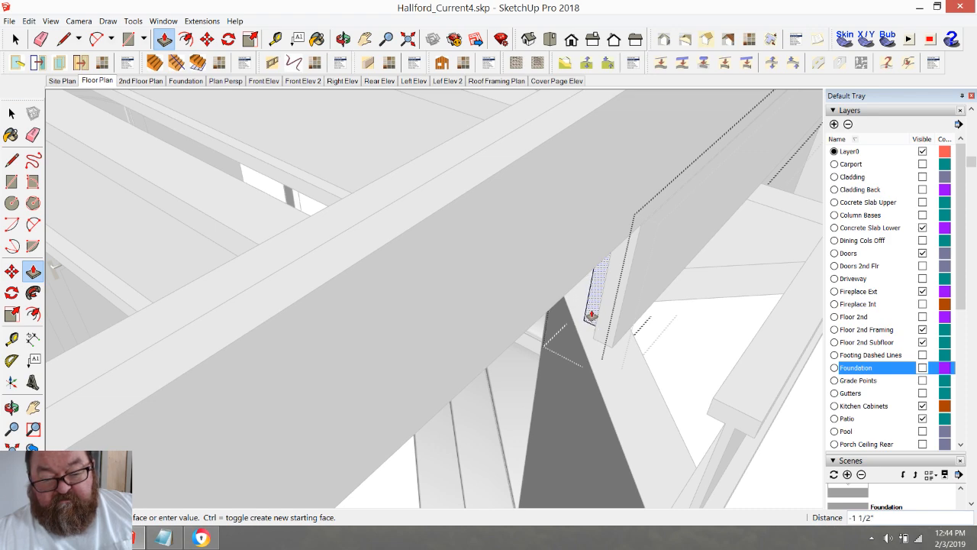
middle_click_drag(410, 120, 474, 287, "shift")
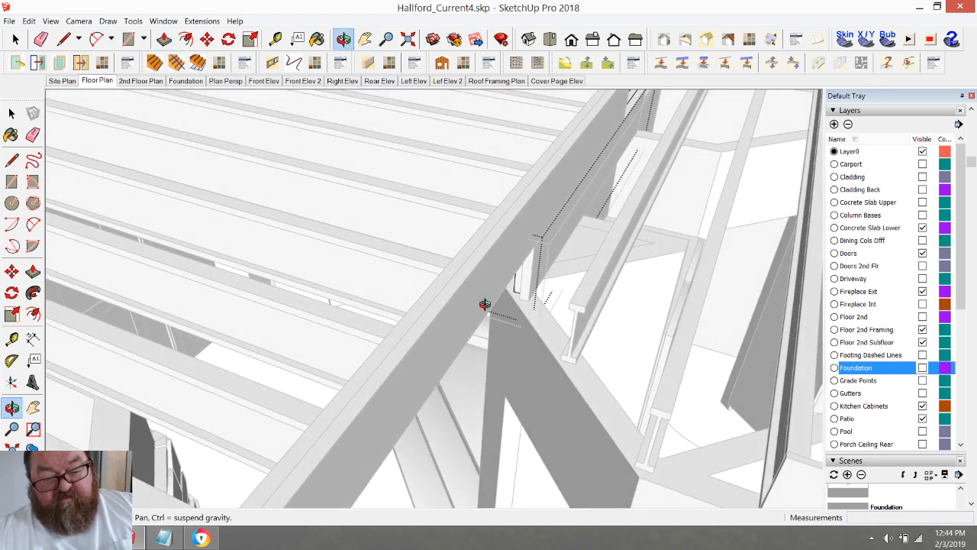
left_click(15, 39)
middle_click_drag(364, 260, 509, 390)
middle_click_drag(419, 404, 546, 440)
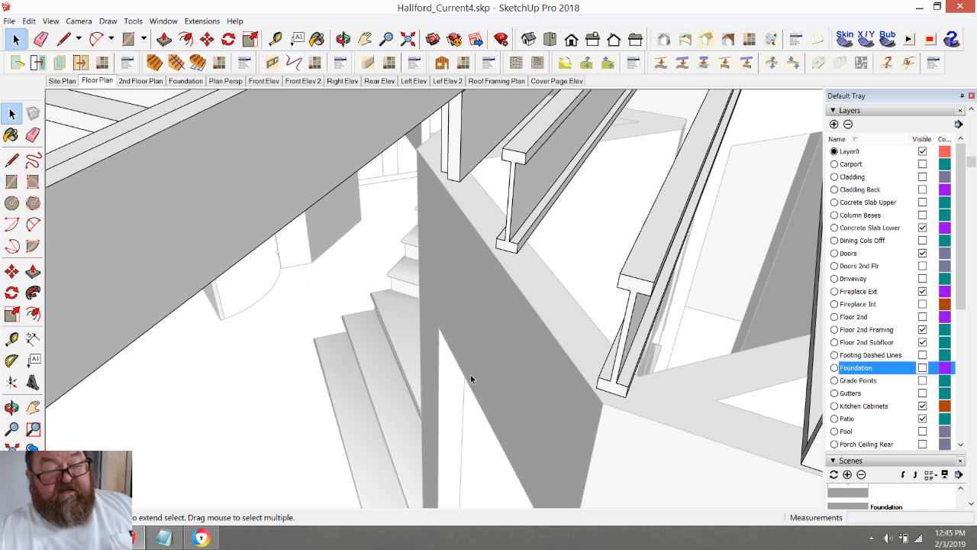
left_click(343, 40)
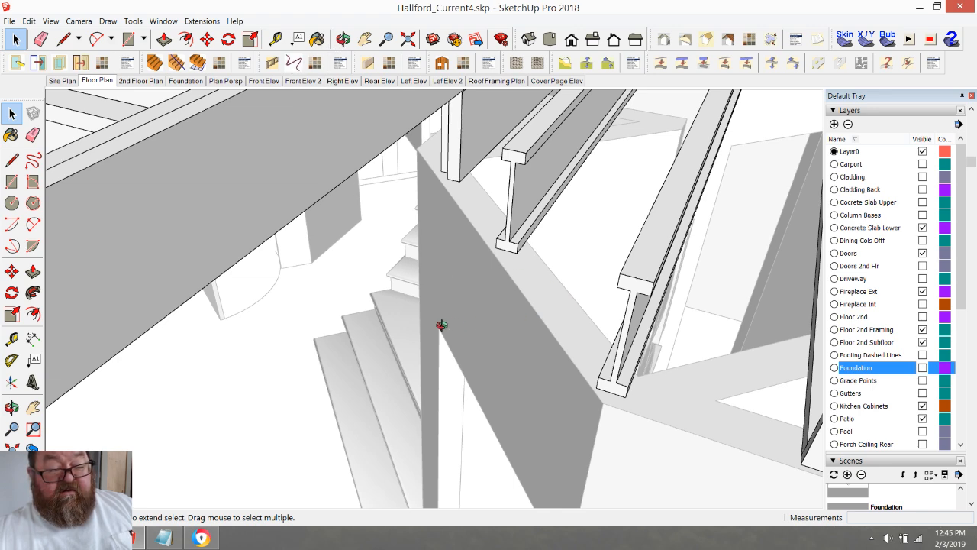
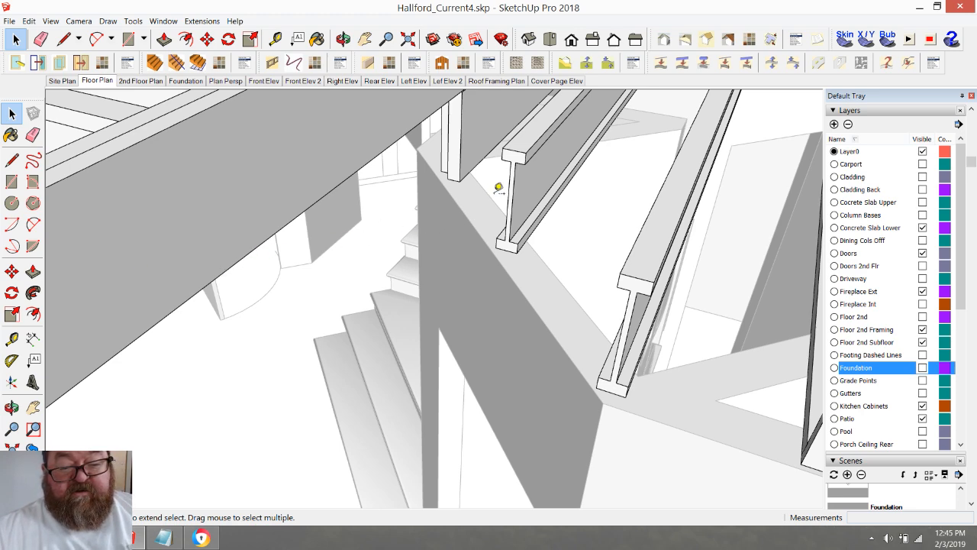
left_click(214, 41)
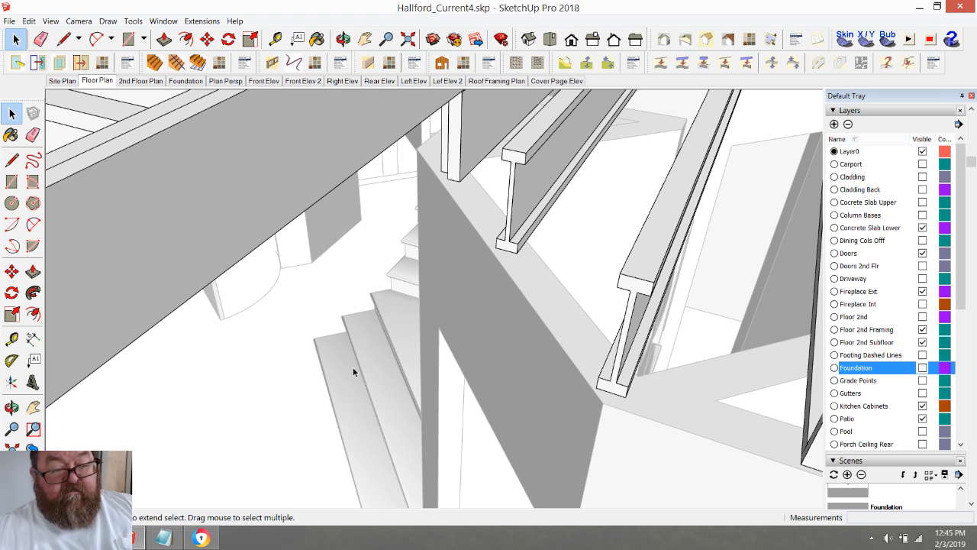
left_click(342, 39)
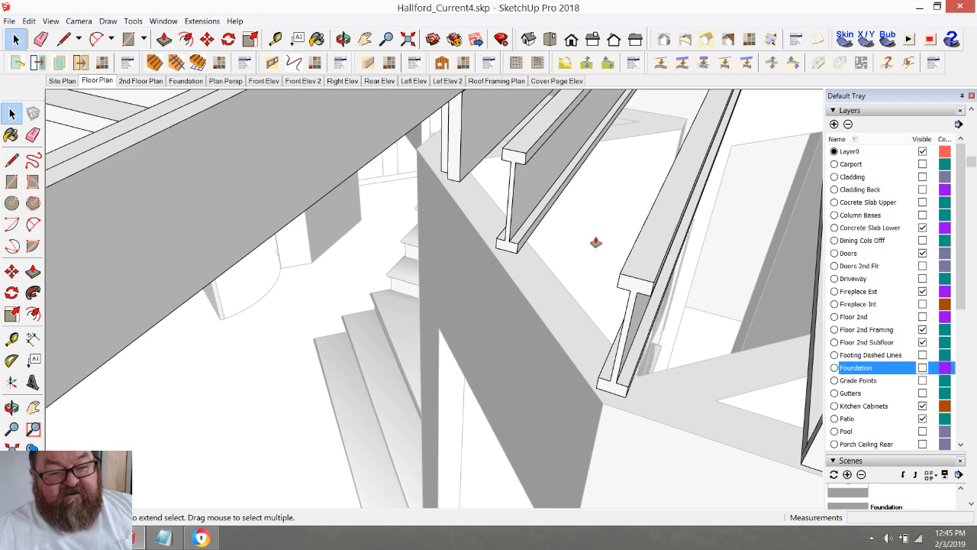
left_click(347, 40)
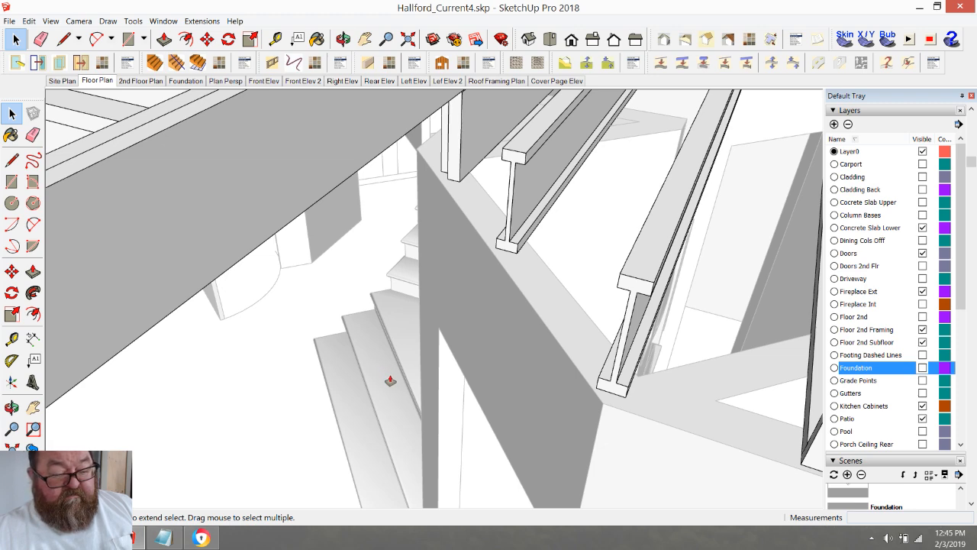
left_click(67, 40)
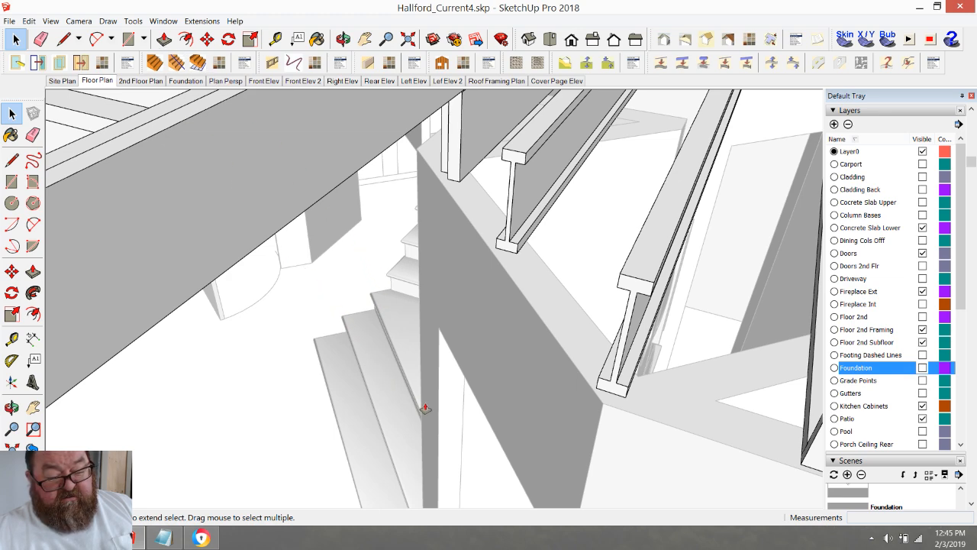
left_click(343, 41)
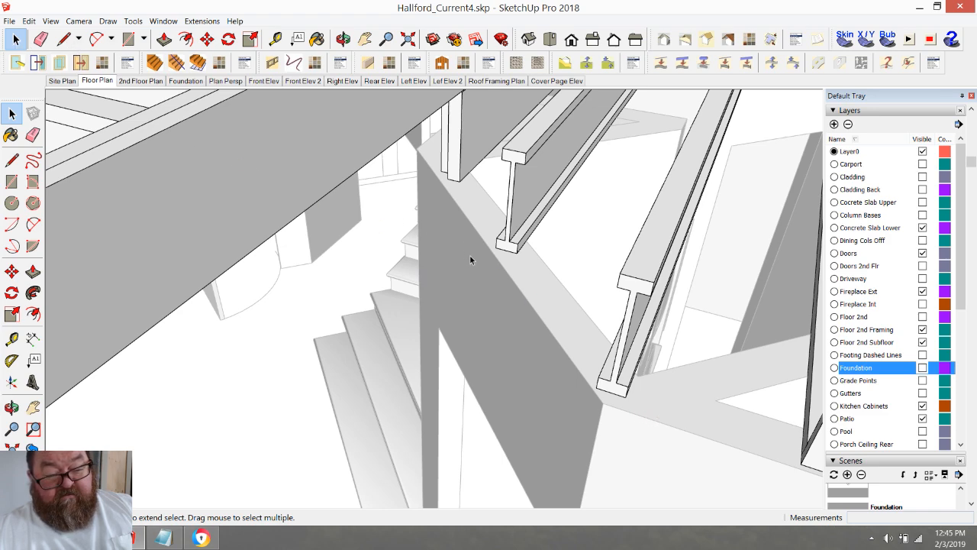
left_click(166, 39)
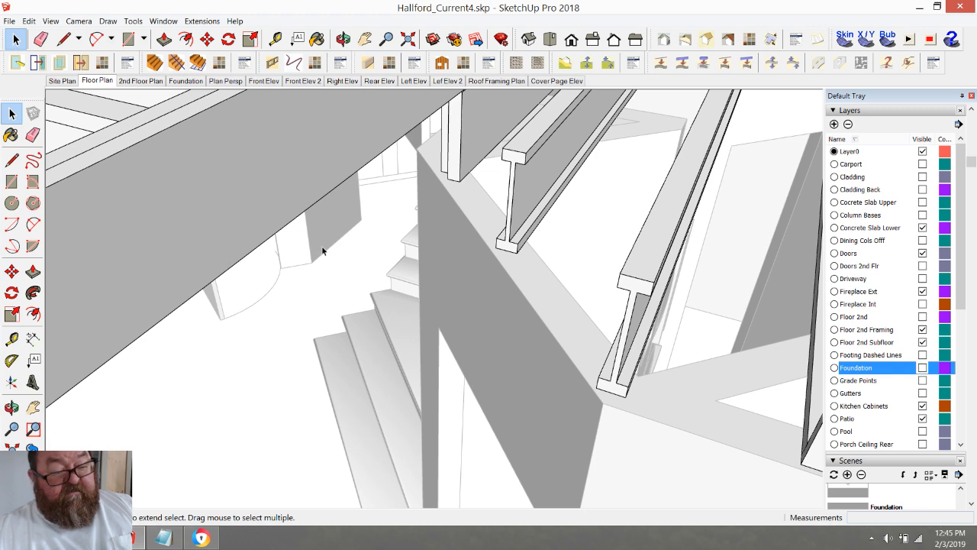
left_click(166, 38)
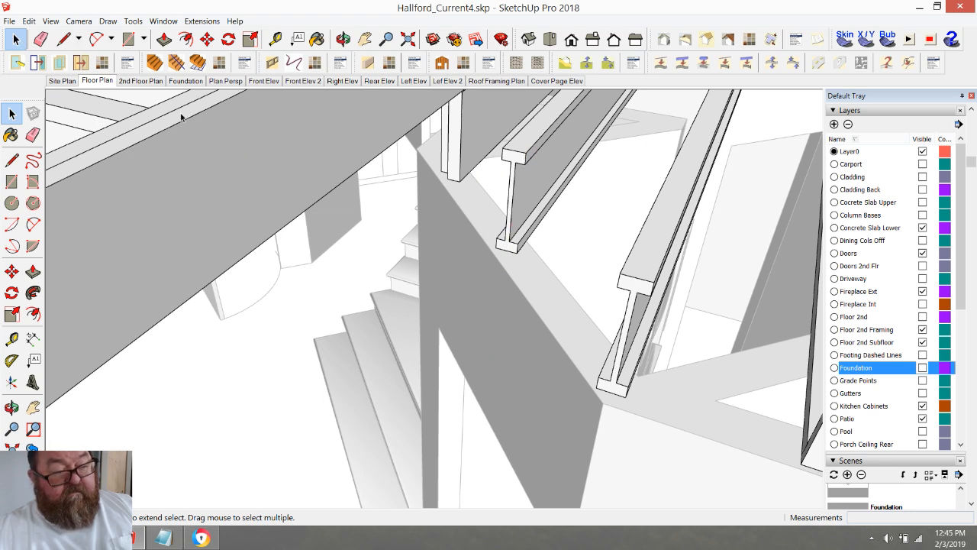
left_click(168, 43)
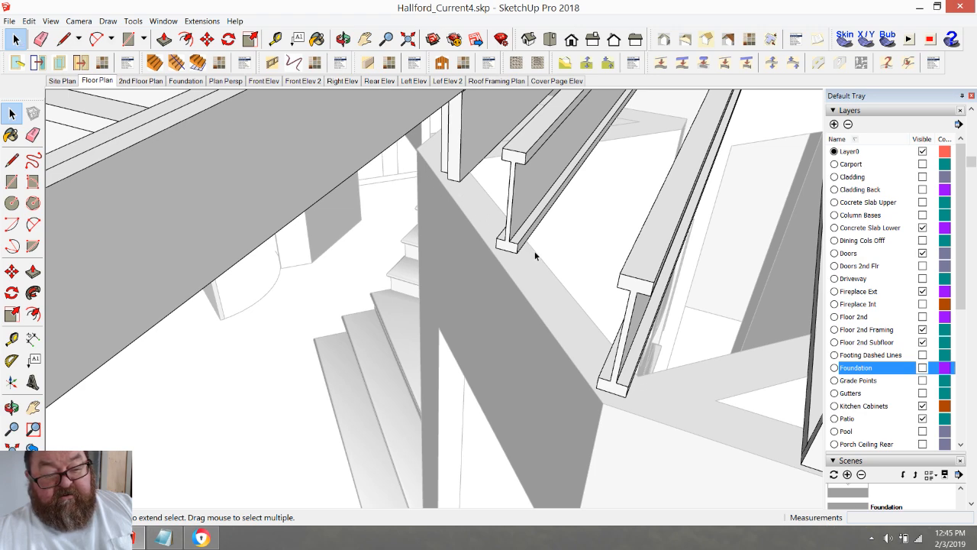
key("p")
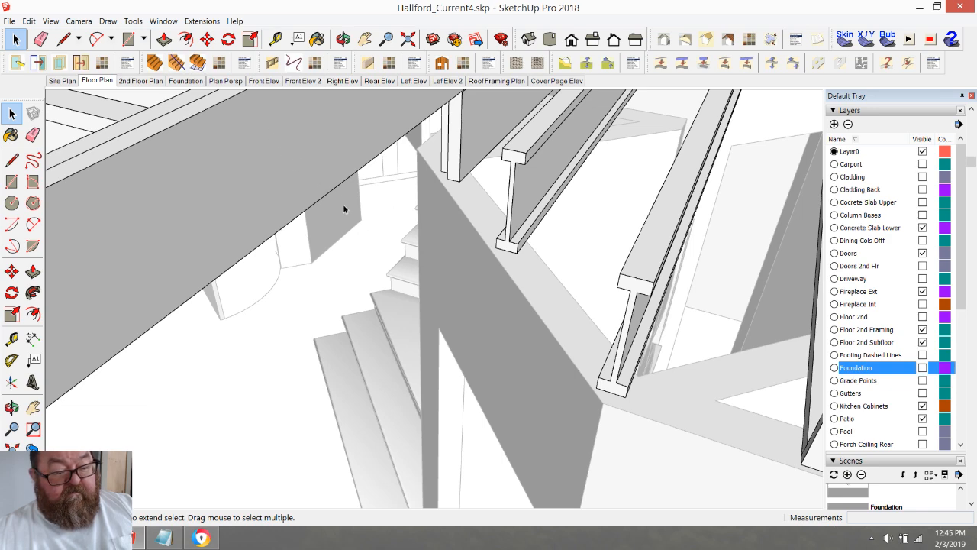
left_click(166, 40)
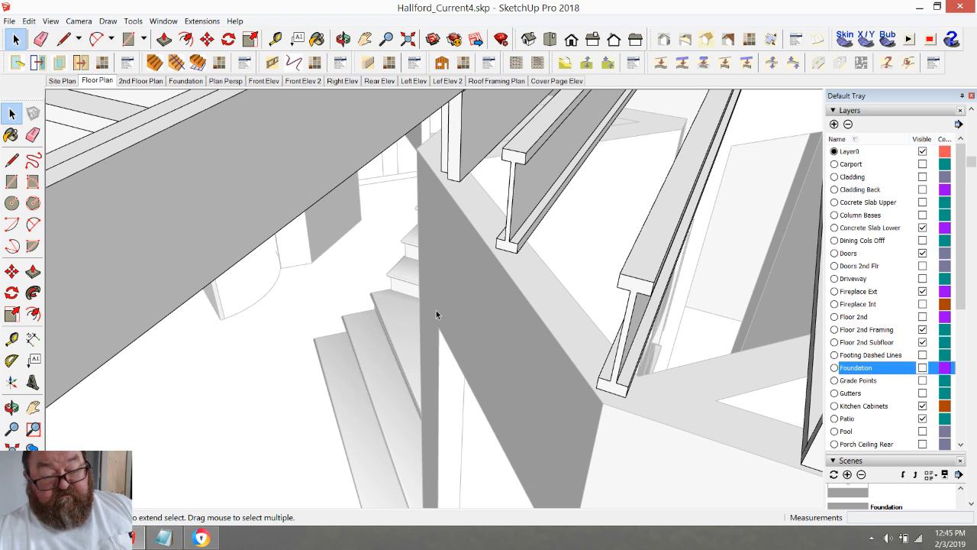
left_click(343, 40)
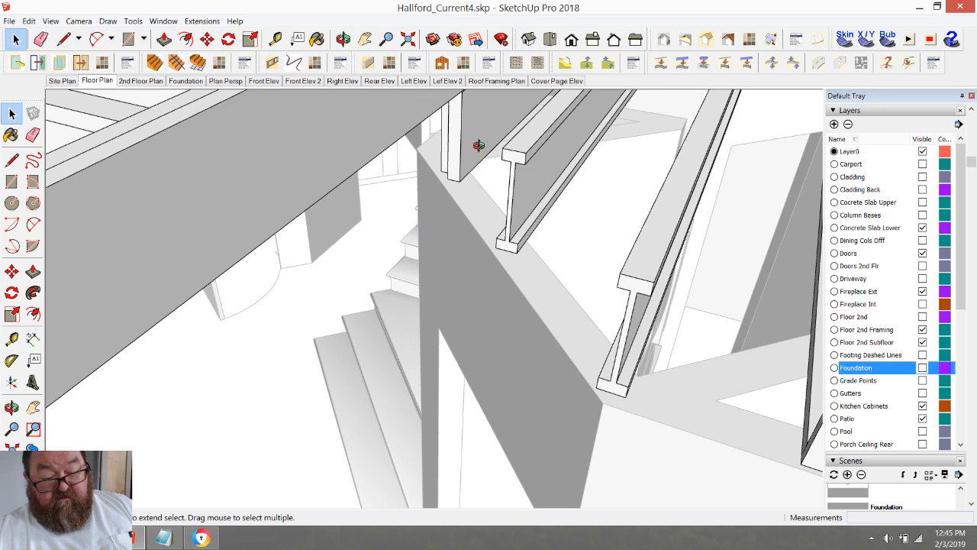
left_click(16, 42)
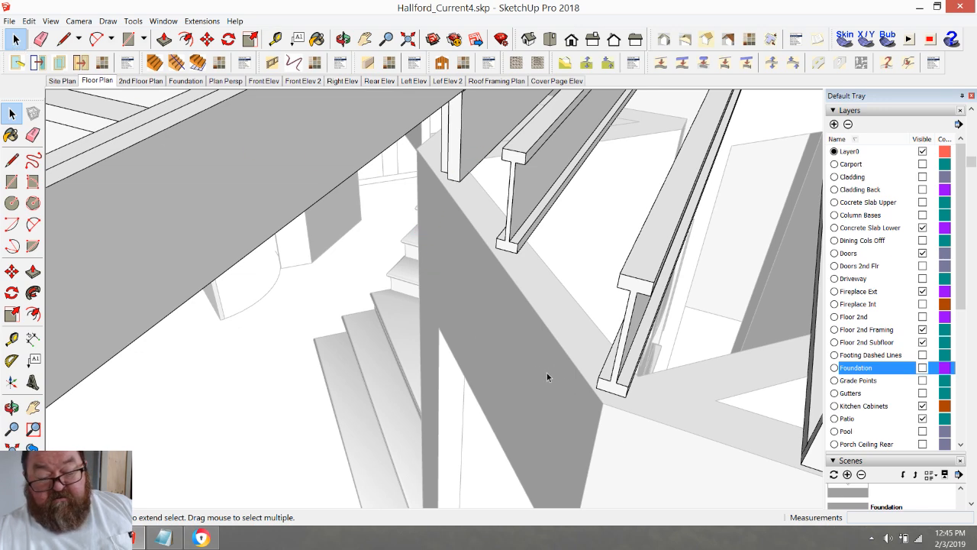